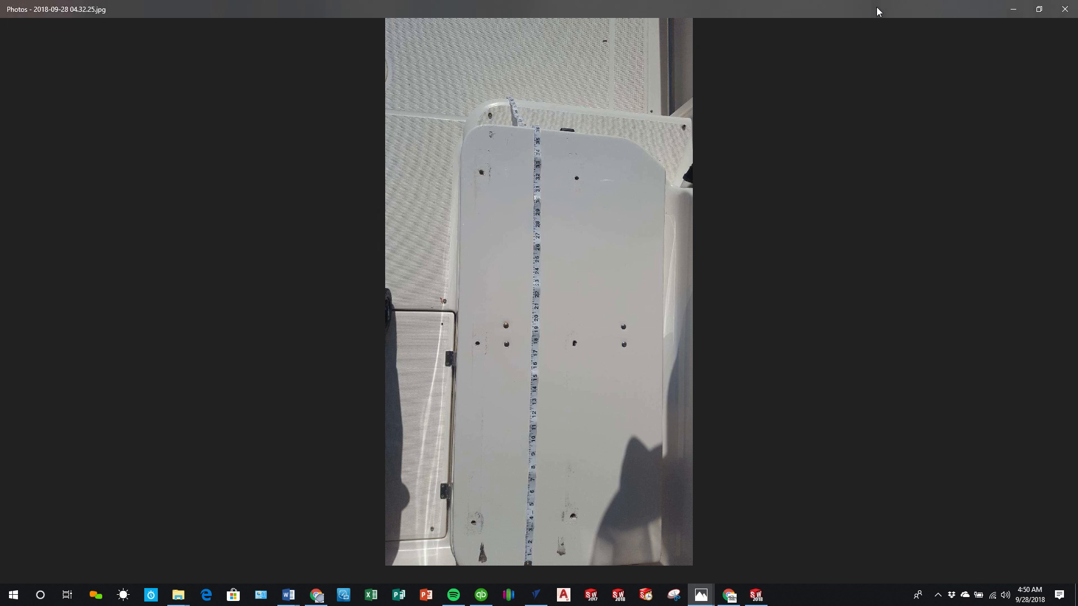
Step: Examine the reference photos of the white panel with the tape measure, including 2018-09-28 04.32.30.jpg, and return to SOLIDWORKS
{"action": "left_click_drag", "start_coordinate": [877, 7], "coordinate": [0, 72]}
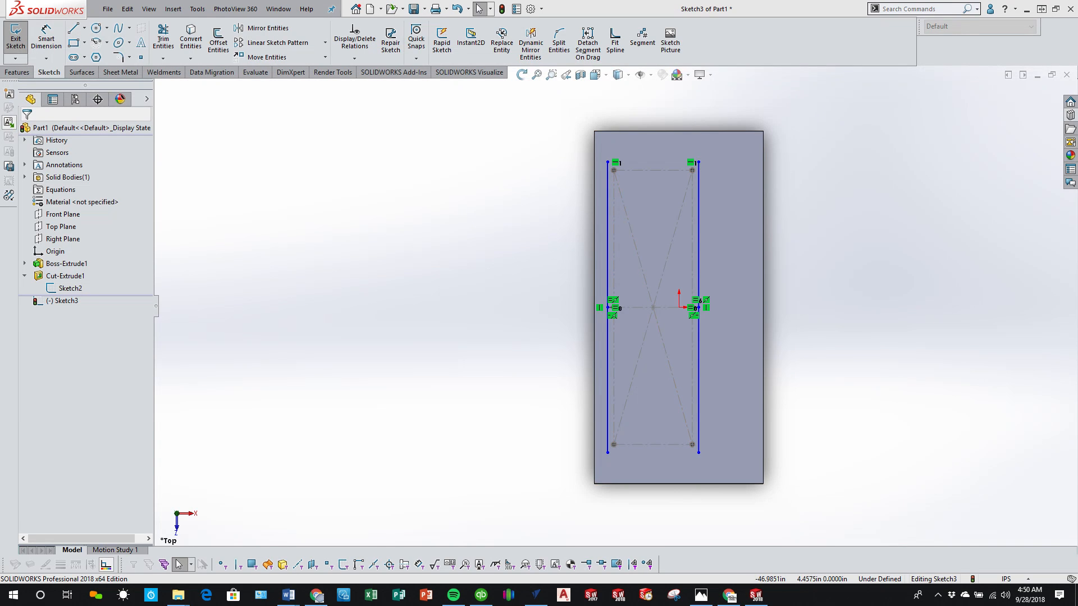
{"action": "left_click_drag", "start_coordinate": [0, 208], "coordinate": [786, 2]}
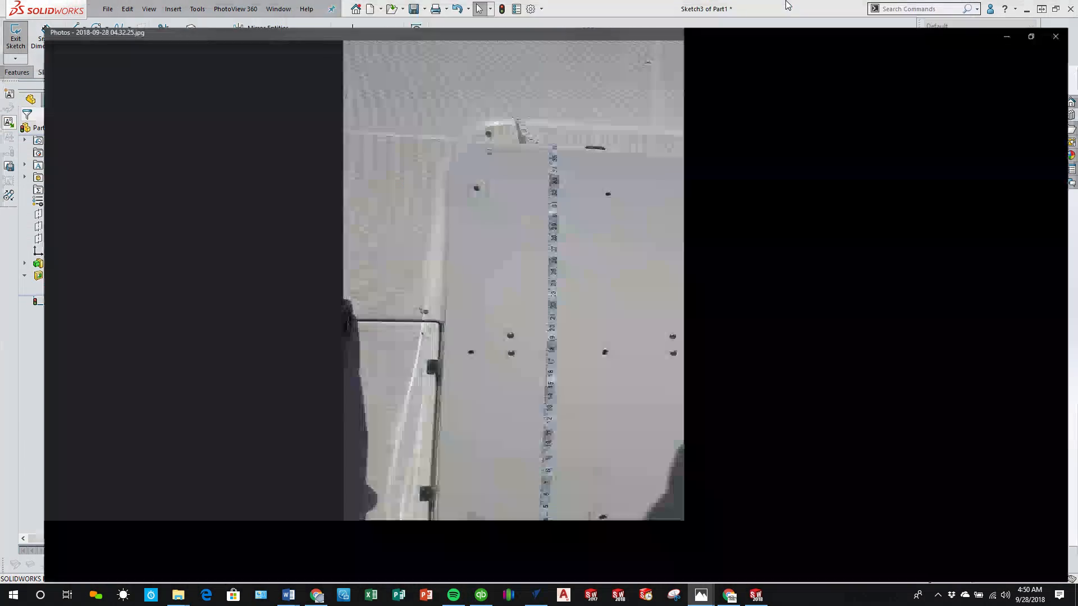
{"action": "key", "text": "Right"}
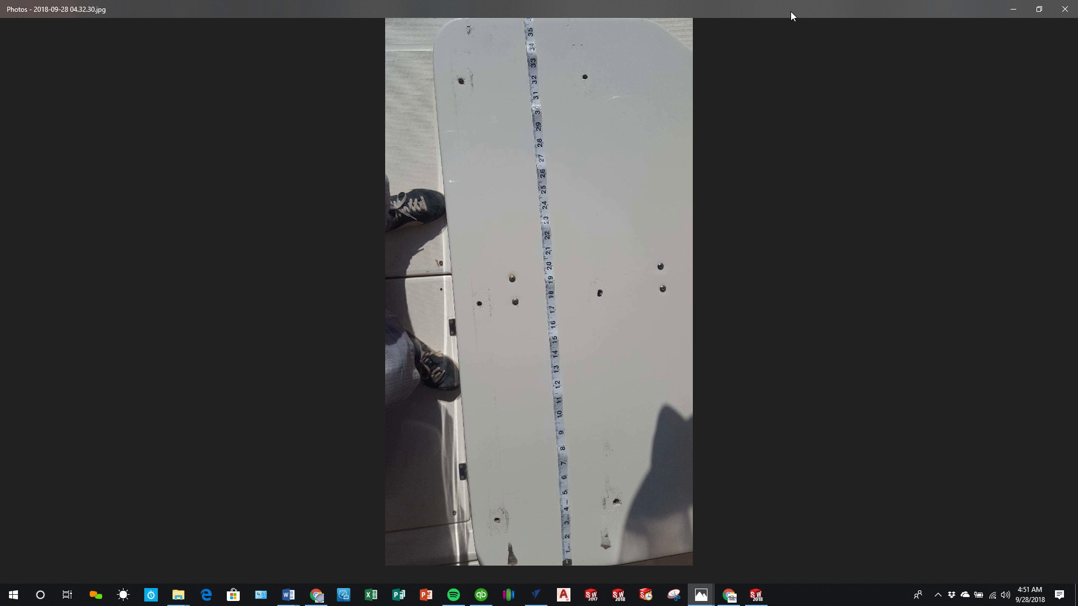
{"action": "key", "text": "alt+Tab"}
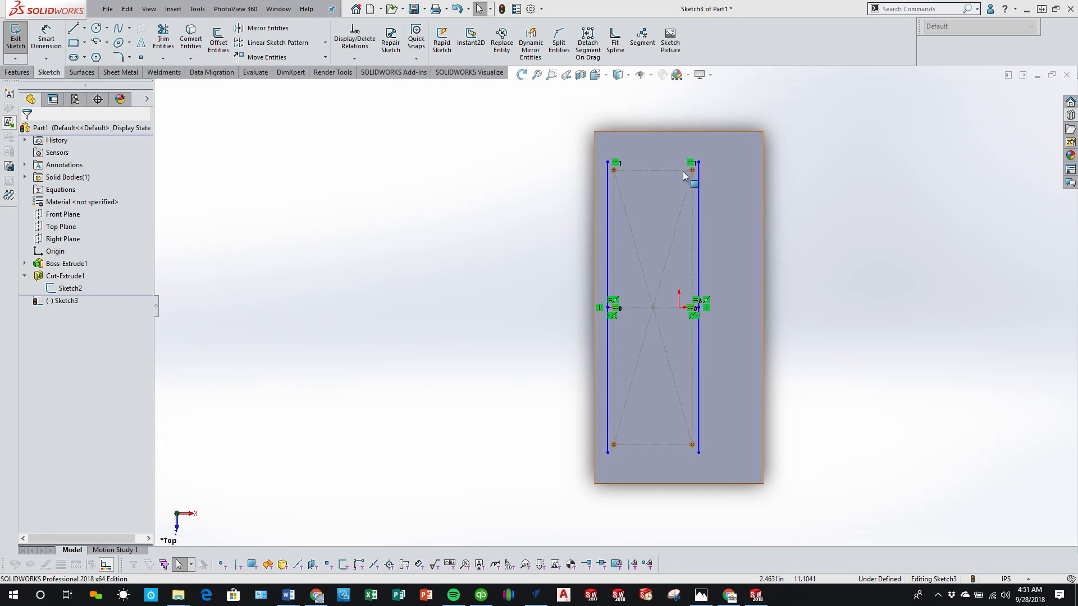
Step: Dimension the left vertical sketch line beside the holes and set its length to 30 in
{"action": "scroll", "coordinate": [686, 247], "scroll_direction": "down", "scroll_amount": 5}
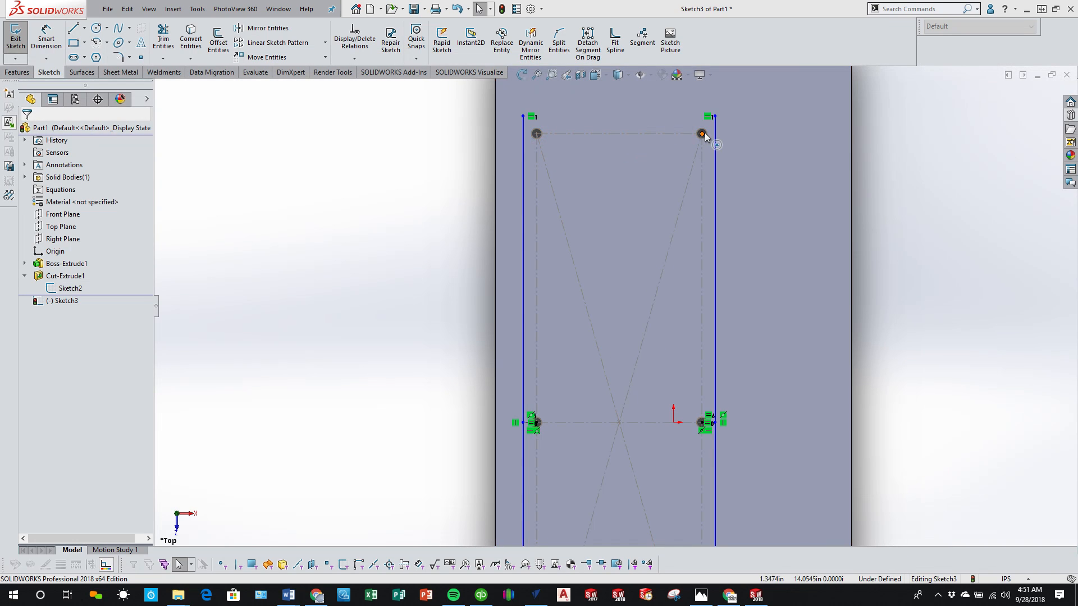
{"action": "scroll", "coordinate": [705, 132], "scroll_direction": "up", "scroll_amount": 4}
{"action": "scroll", "coordinate": [638, 446], "scroll_direction": "up", "scroll_amount": 1}
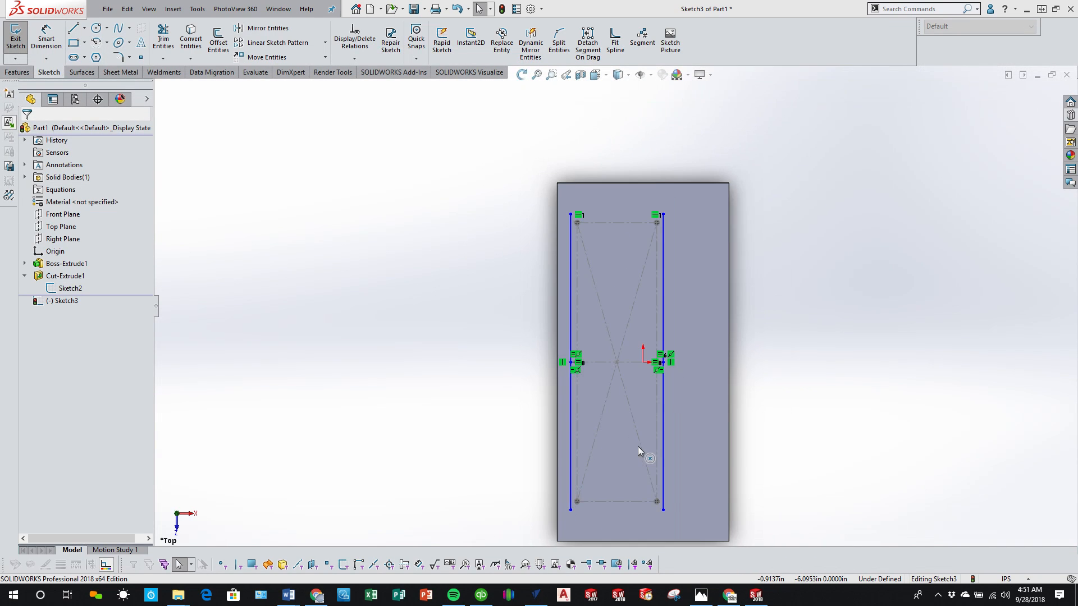
{"action": "scroll", "coordinate": [640, 486], "scroll_direction": "down", "scroll_amount": 1}
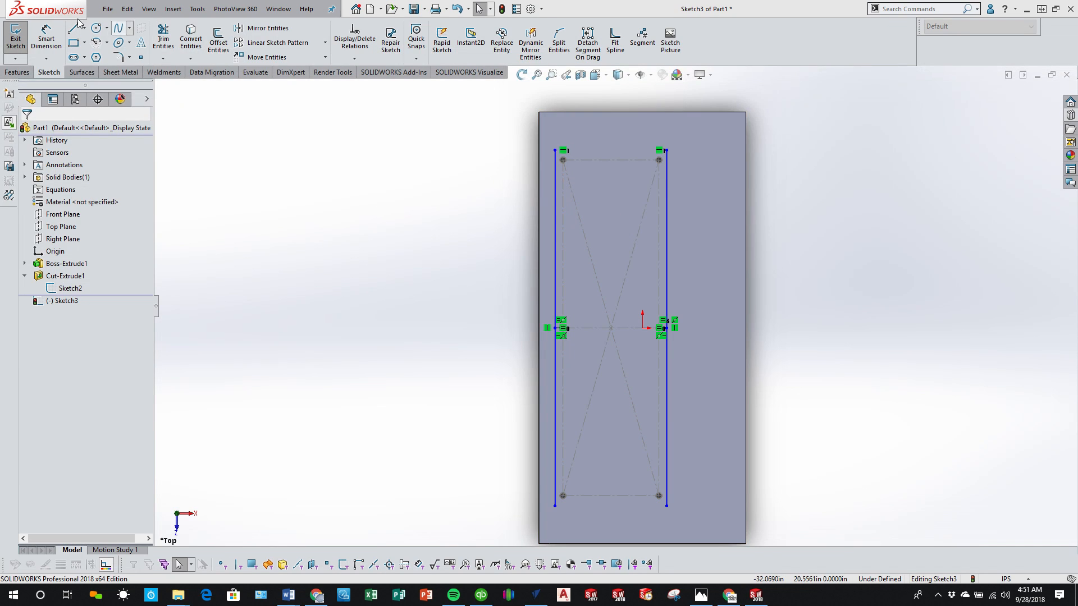
{"action": "left_click", "coordinate": [46, 40]}
{"action": "left_click", "coordinate": [555, 309]}
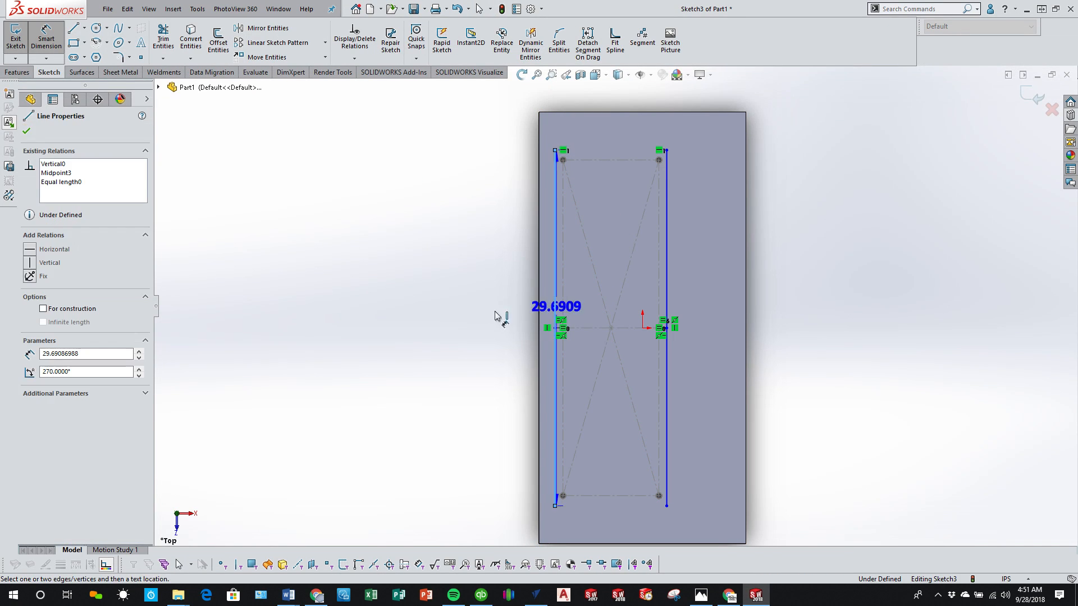
{"action": "left_click", "coordinate": [461, 321]}
{"action": "type", "text": "30"}
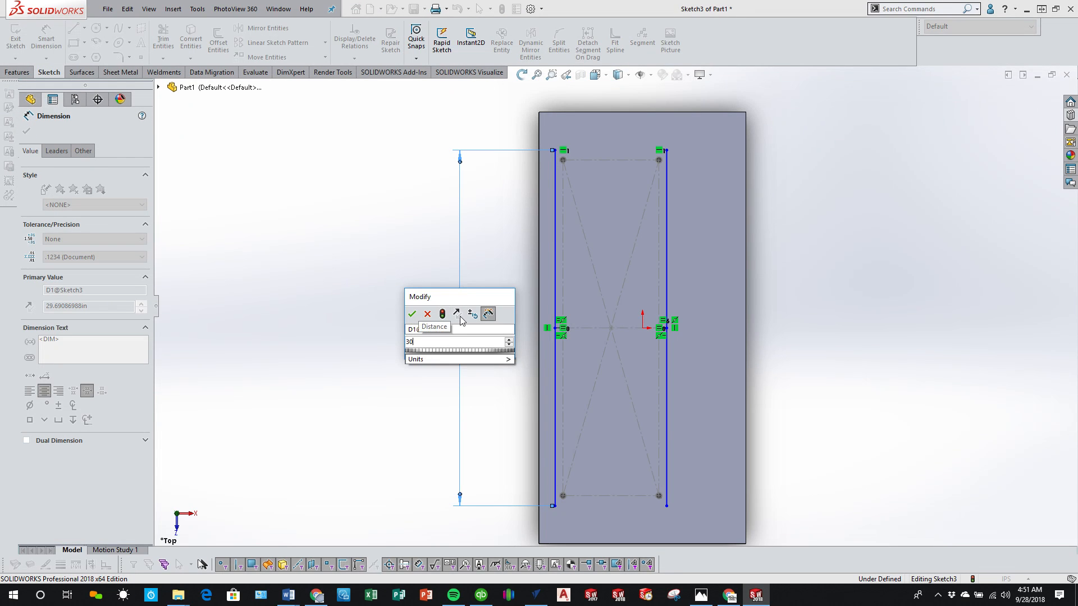
{"action": "key", "text": "Return"}
{"action": "left_click", "coordinate": [368, 349]}
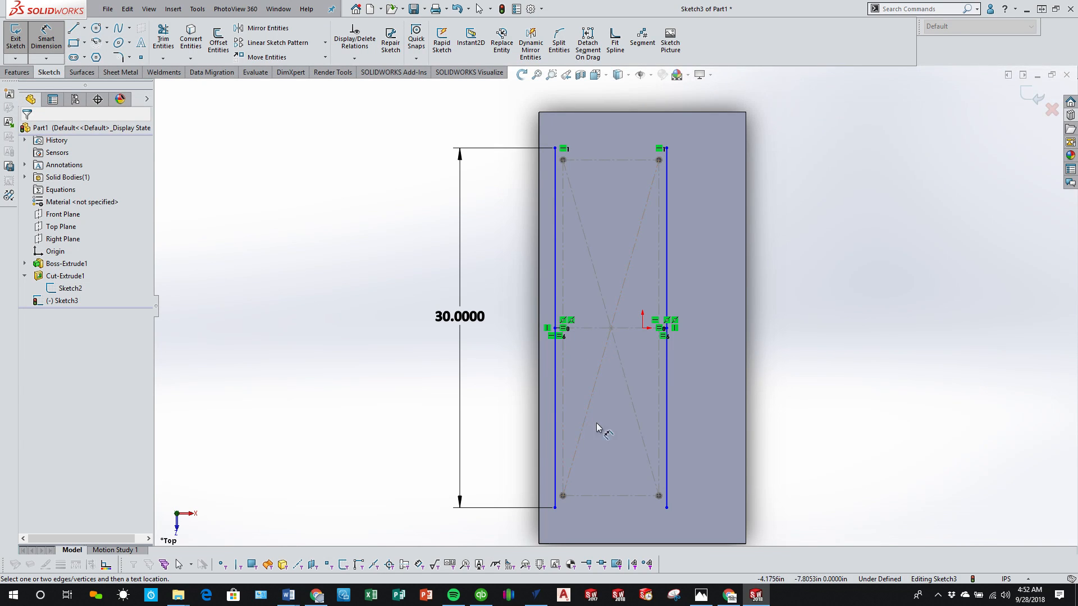
Step: Check the relations shared by the two short horizontal construction lines that join the middle holes to the vertical lines
{"action": "scroll", "coordinate": [599, 435], "scroll_direction": "down", "scroll_amount": 1}
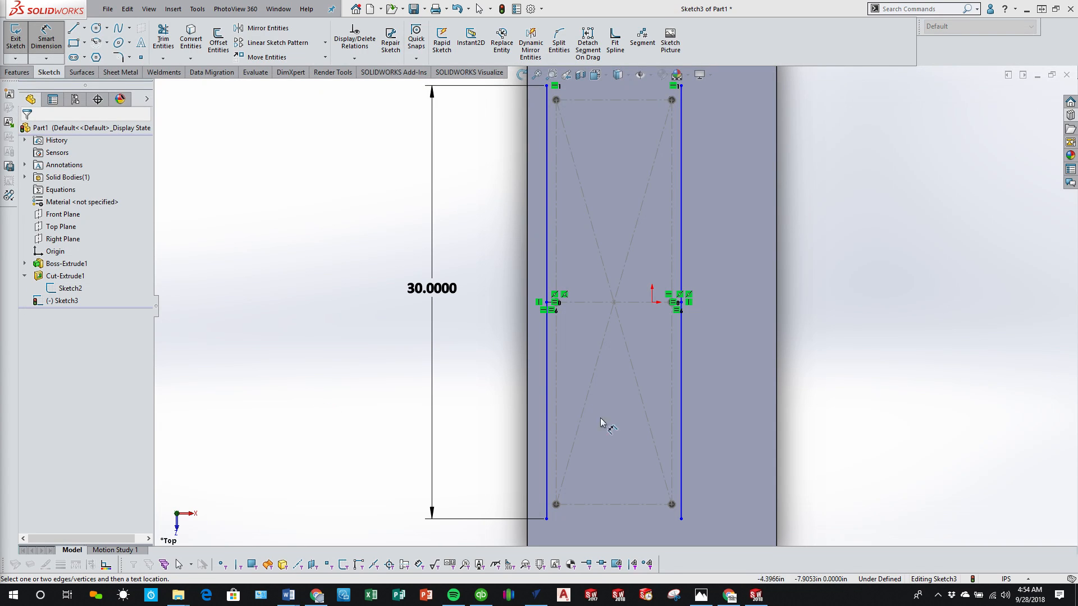
{"action": "left_click", "coordinate": [938, 392]}
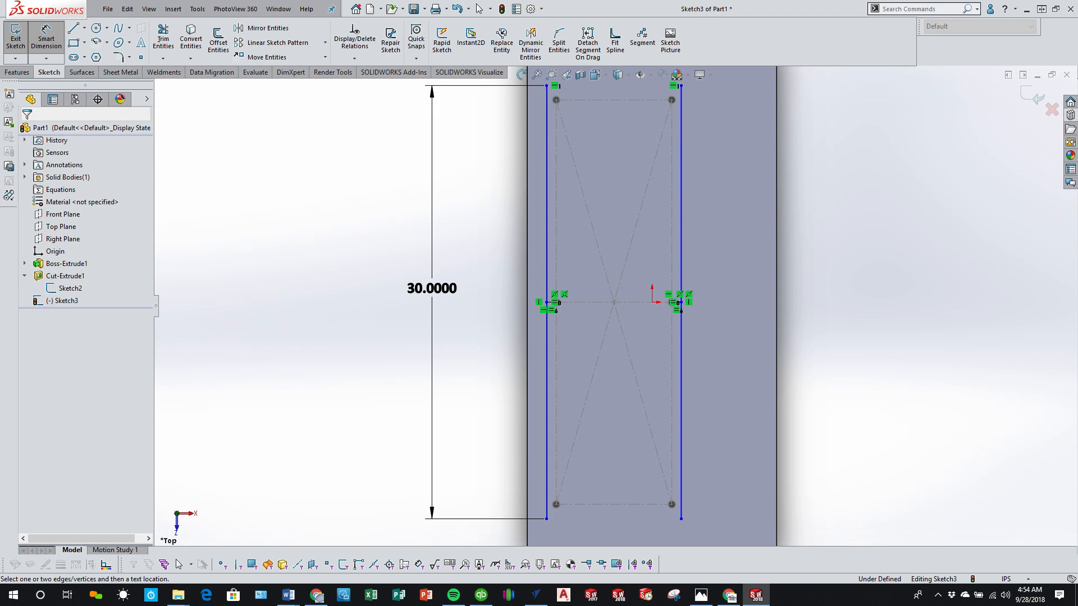
{"action": "key", "text": "f"}
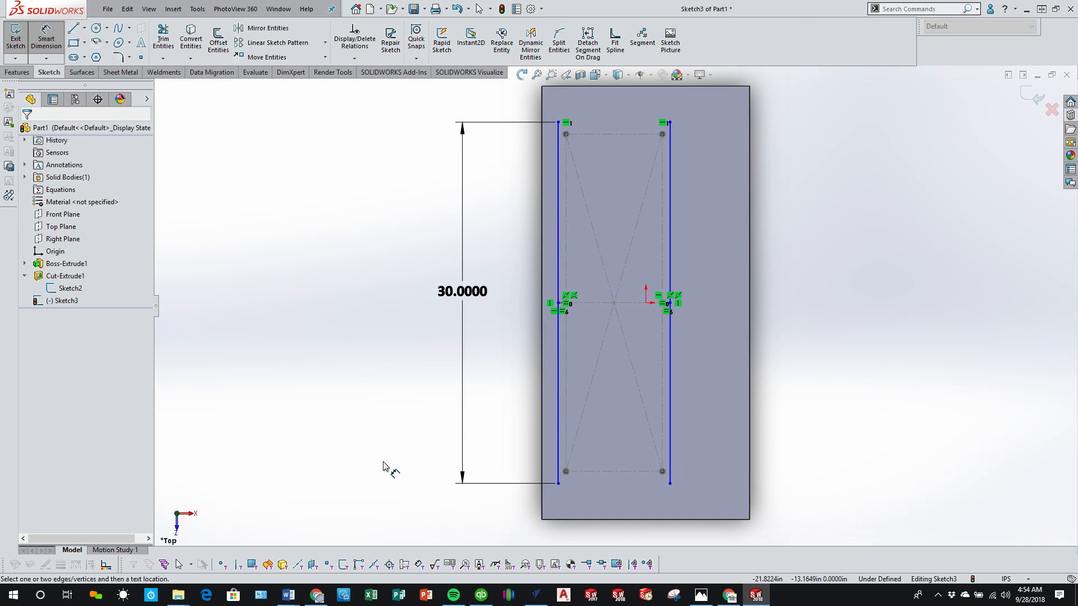
{"action": "scroll", "coordinate": [584, 318], "scroll_direction": "down", "scroll_amount": 5}
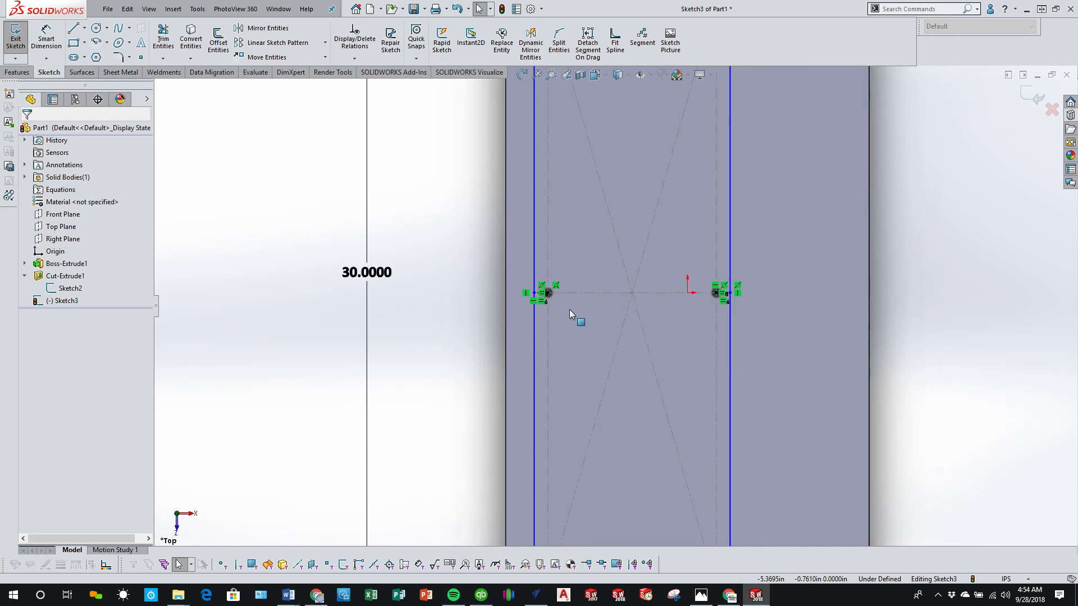
{"action": "left_click", "coordinate": [538, 289]}
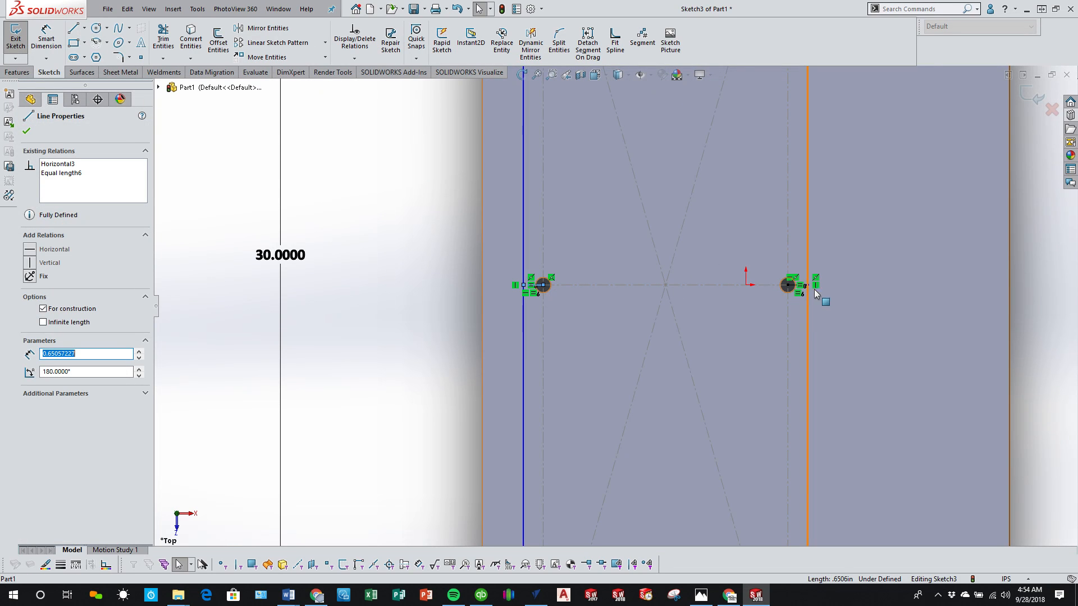
{"action": "left_click", "coordinate": [793, 284], "text": "ctrl"}
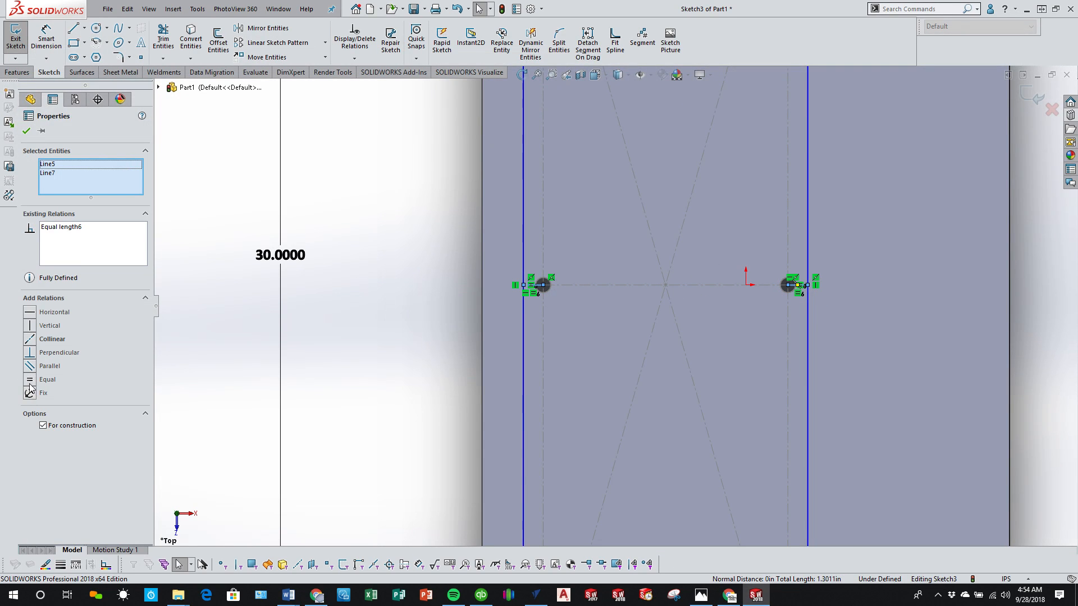
{"action": "left_click", "coordinate": [359, 383]}
{"action": "scroll", "coordinate": [597, 367], "scroll_direction": "up", "scroll_amount": 3}
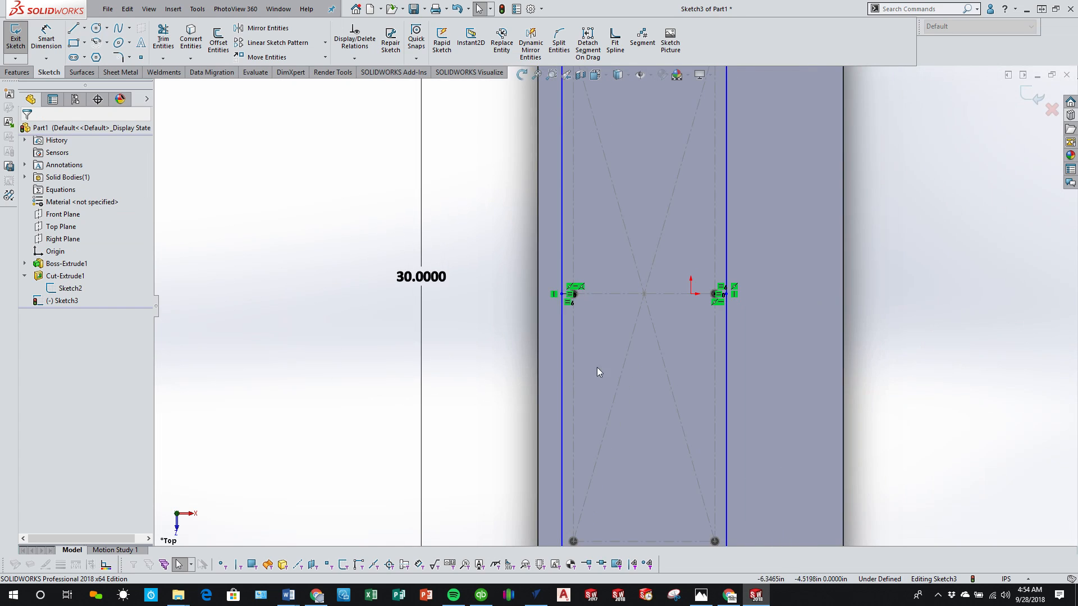
Step: Dimension the short construction line between the left middle hole and the left vertical line, setting it to 0.75 in
{"action": "scroll", "coordinate": [615, 365], "scroll_direction": "down", "scroll_amount": 1}
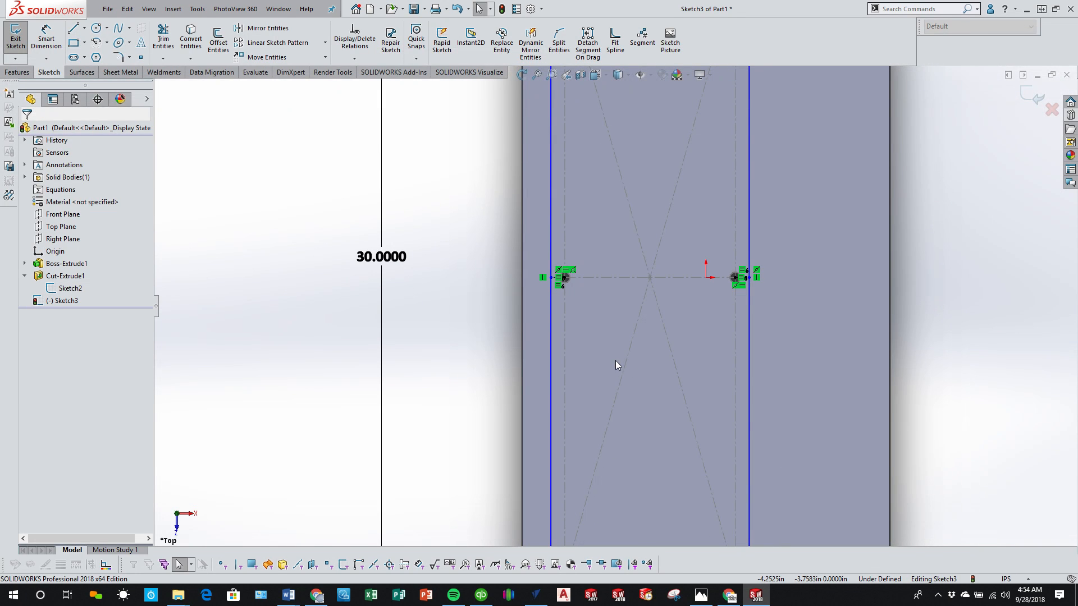
{"action": "scroll", "coordinate": [578, 283], "scroll_direction": "down", "scroll_amount": 6}
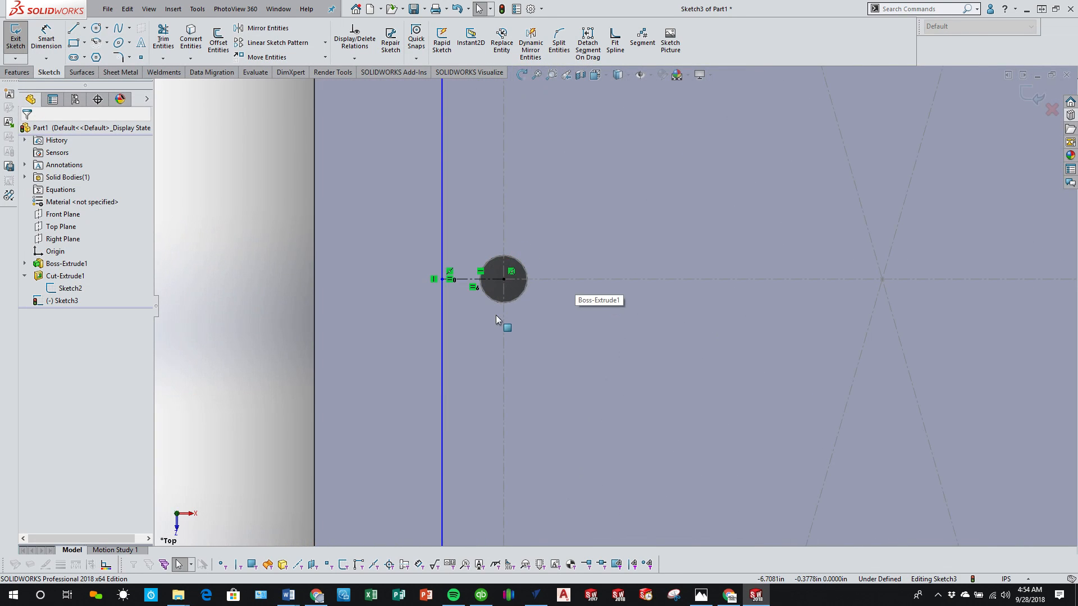
{"action": "left_click", "coordinate": [46, 39]}
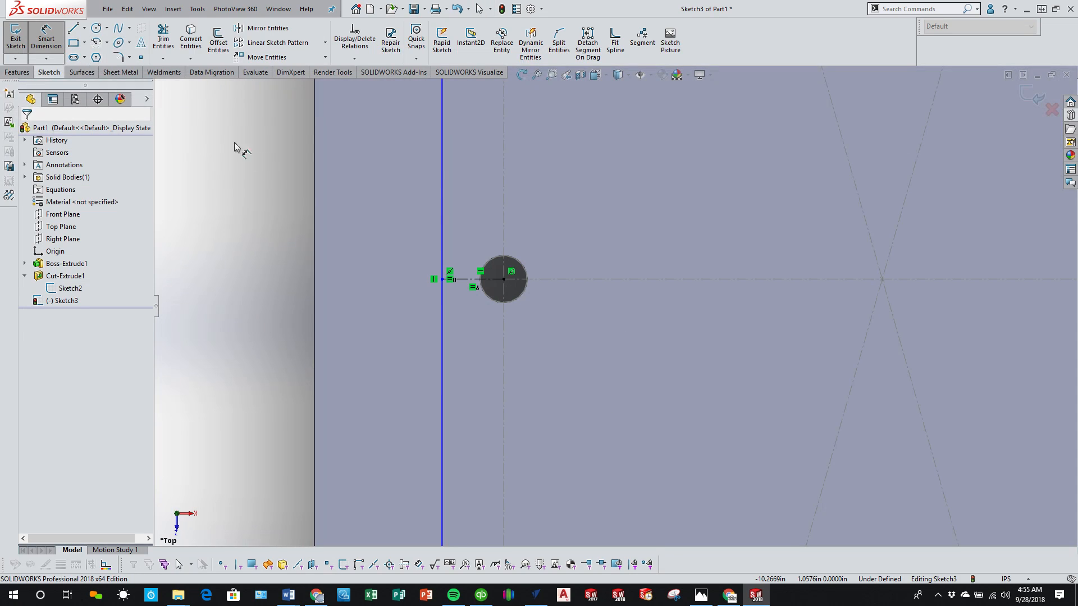
{"action": "left_click", "coordinate": [471, 279]}
{"action": "left_click", "coordinate": [472, 220]}
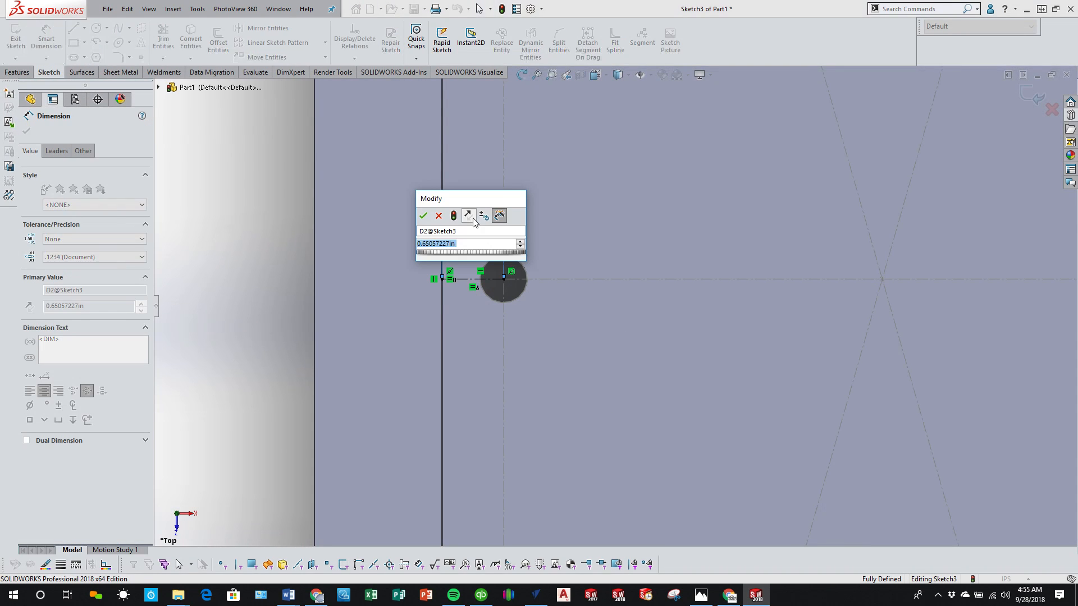
{"action": "type", "text": ".7"}
{"action": "key", "text": "Return"}
Step: Move the 0.75 in dimension text out to the empty area left of the plate
{"action": "scroll", "coordinate": [616, 298], "scroll_direction": "up", "scroll_amount": 5}
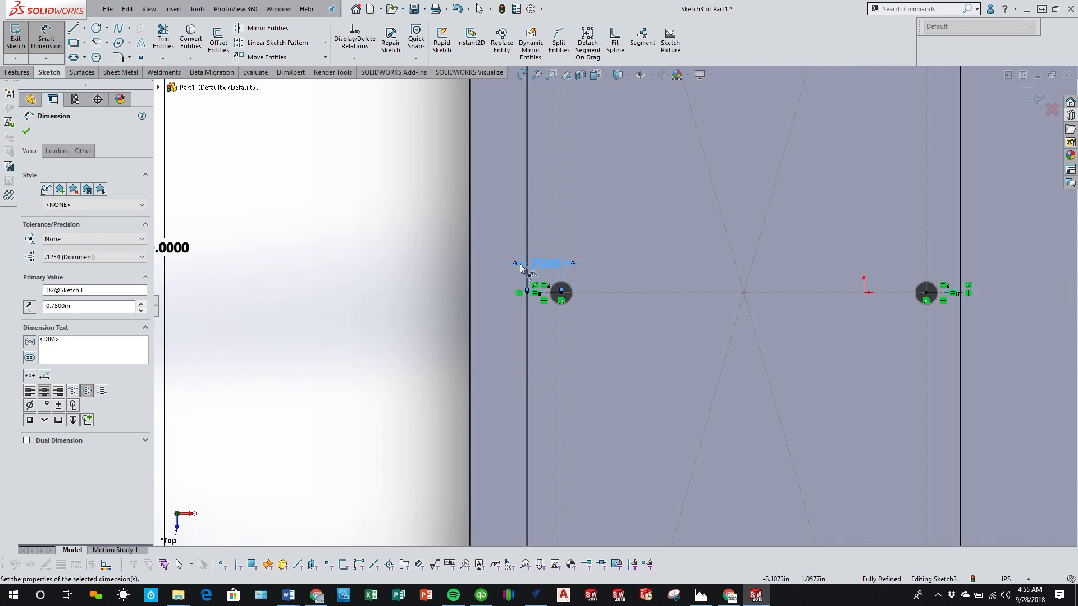
{"action": "scroll", "coordinate": [682, 306], "scroll_direction": "up", "scroll_amount": 1}
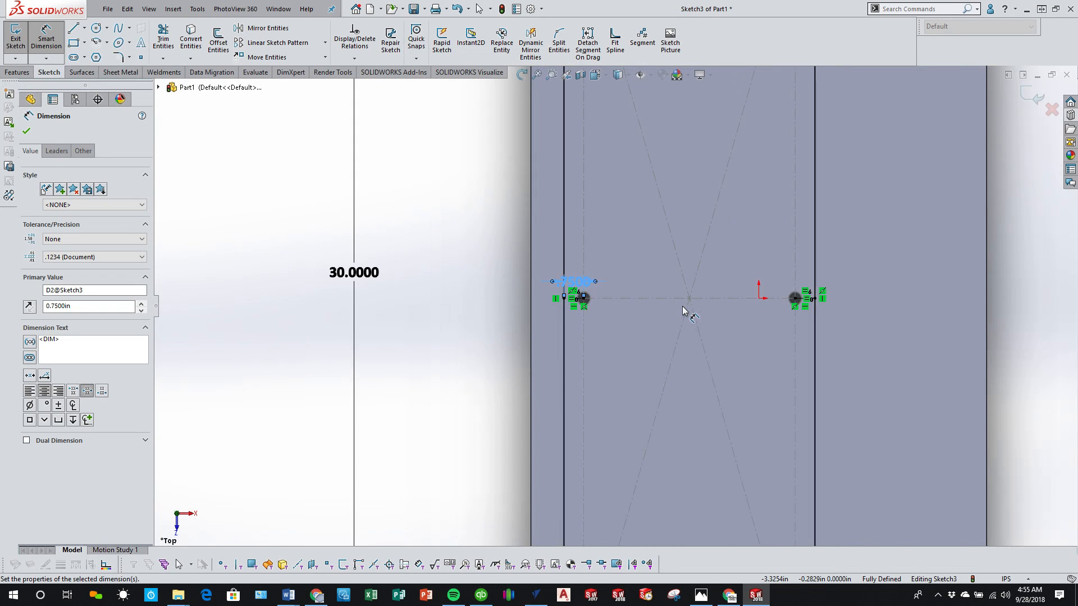
{"action": "scroll", "coordinate": [722, 269], "scroll_direction": "down", "scroll_amount": 1}
{"action": "scroll", "coordinate": [638, 293], "scroll_direction": "down", "scroll_amount": 3}
{"action": "scroll", "coordinate": [483, 320], "scroll_direction": "down", "scroll_amount": 1}
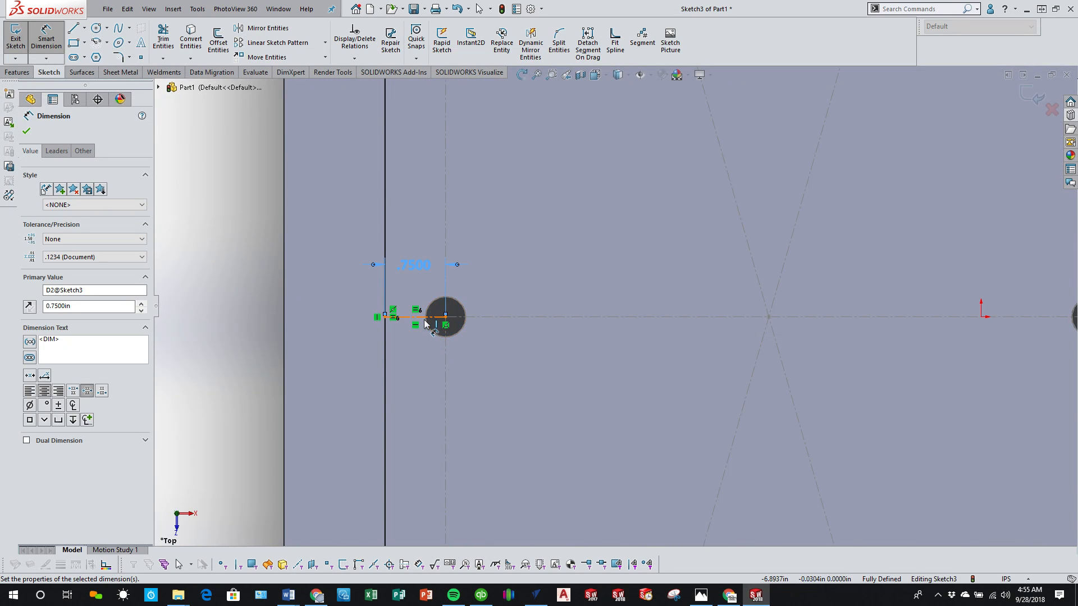
{"action": "scroll", "coordinate": [446, 324], "scroll_direction": "up", "scroll_amount": 1}
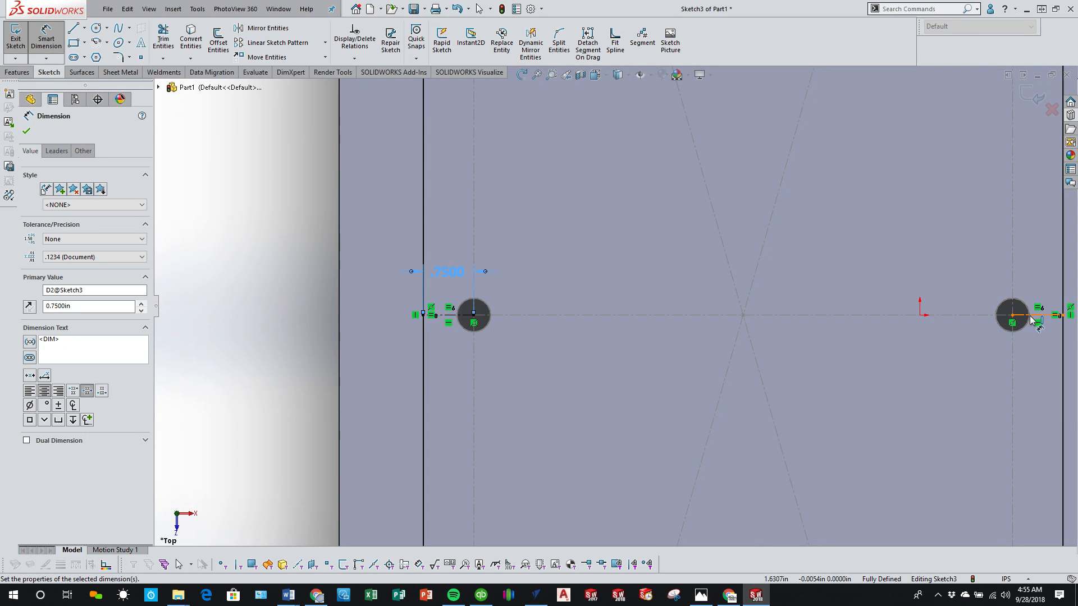
{"action": "scroll", "coordinate": [595, 308], "scroll_direction": "up", "scroll_amount": 1}
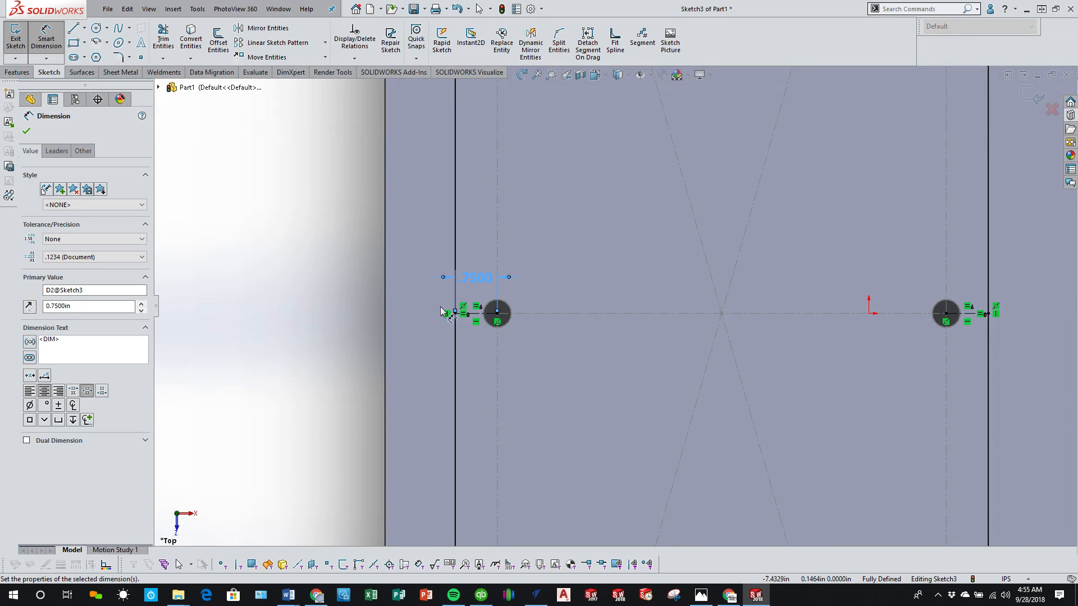
{"action": "left_click", "coordinate": [361, 309]}
{"action": "left_click_drag", "start_coordinate": [477, 285], "coordinate": [305, 285]}
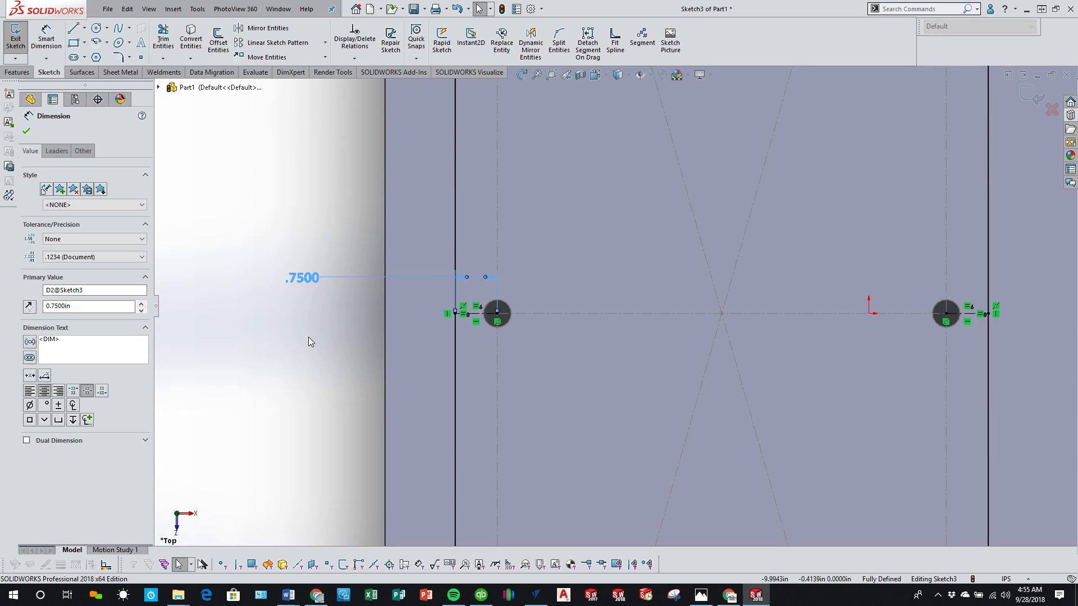
{"action": "left_click", "coordinate": [309, 338]}
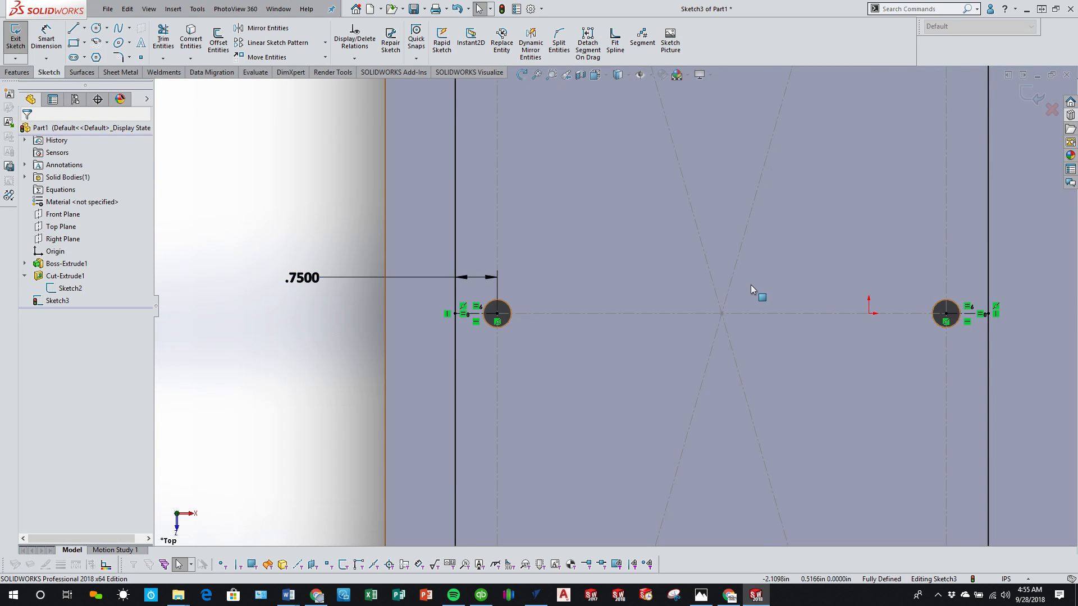
Step: Finish and exit the sketch containing the two vertical lines
{"action": "scroll", "coordinate": [730, 295], "scroll_direction": "up", "scroll_amount": 5}
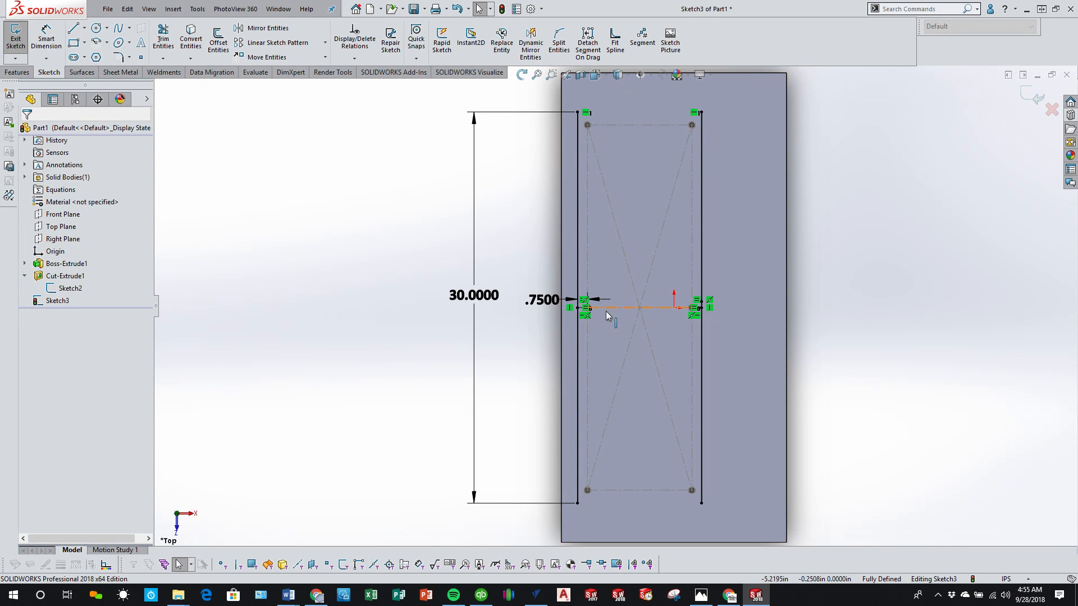
{"action": "scroll", "coordinate": [621, 311], "scroll_direction": "down", "scroll_amount": 8}
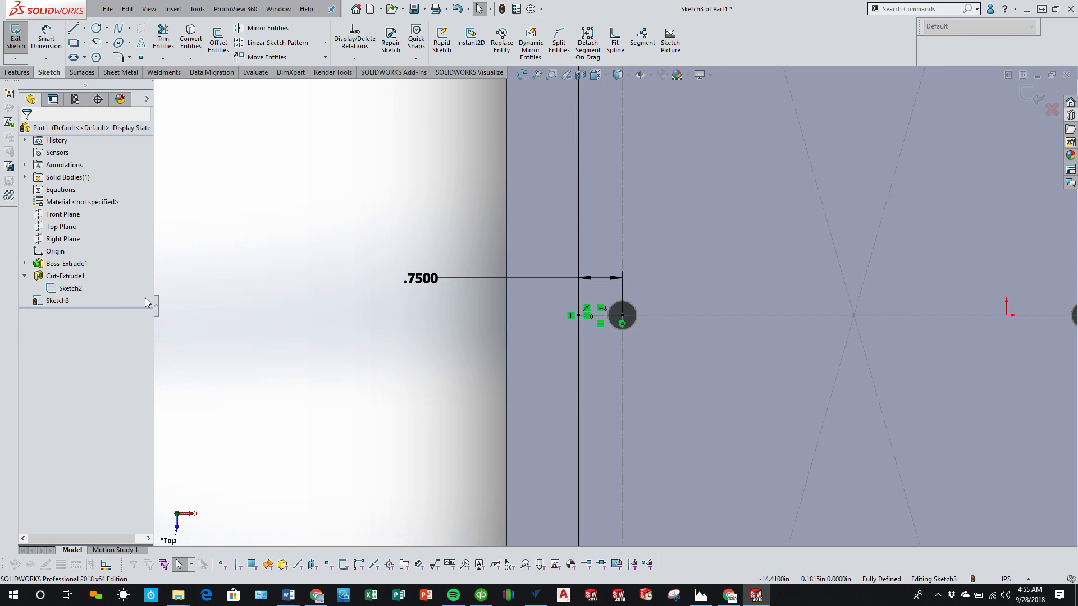
{"action": "scroll", "coordinate": [556, 378], "scroll_direction": "up", "scroll_amount": 6}
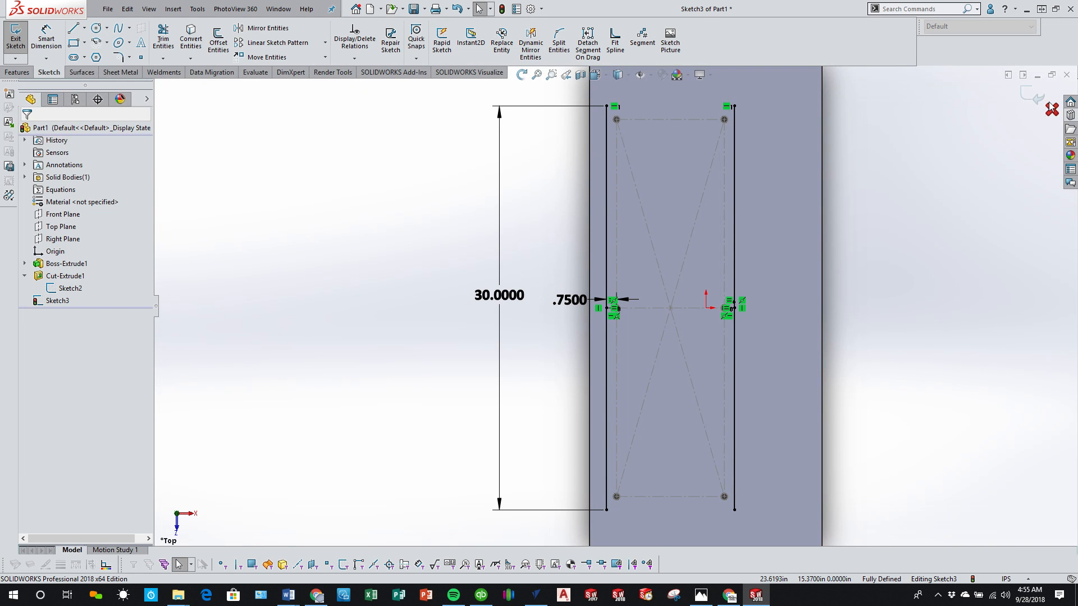
{"action": "left_click", "coordinate": [1032, 96]}
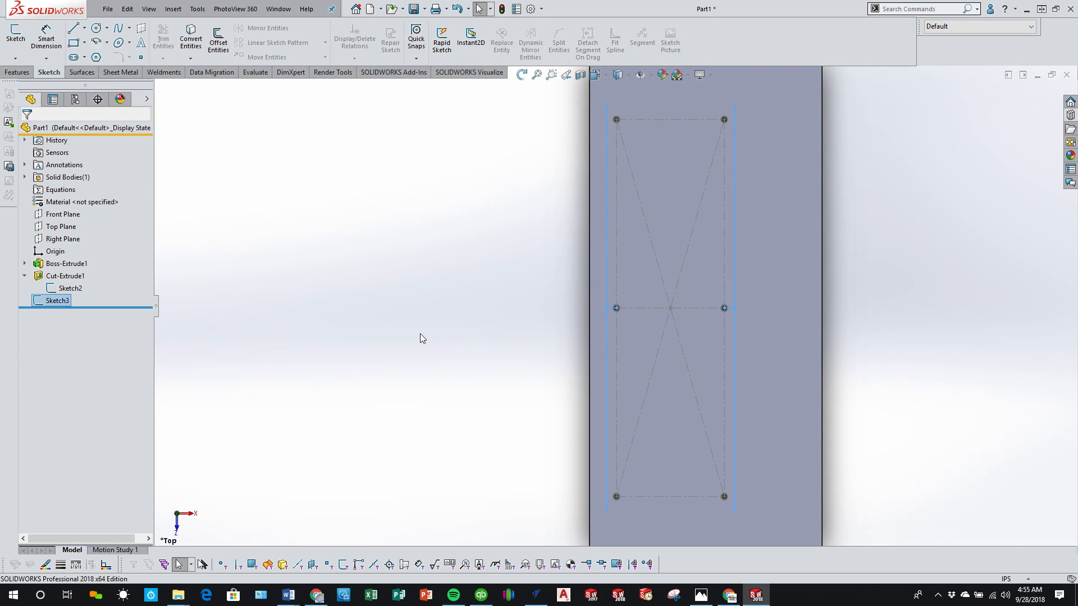
Step: Add a Weldment feature to make the part a weldment
{"action": "left_click", "coordinate": [161, 75]}
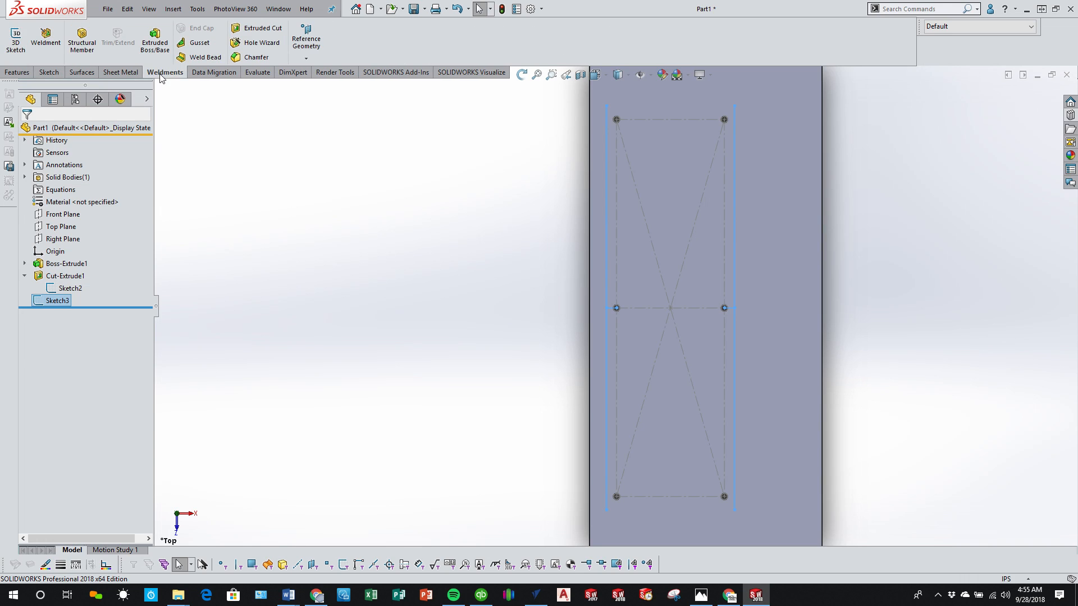
{"action": "left_click", "coordinate": [45, 38]}
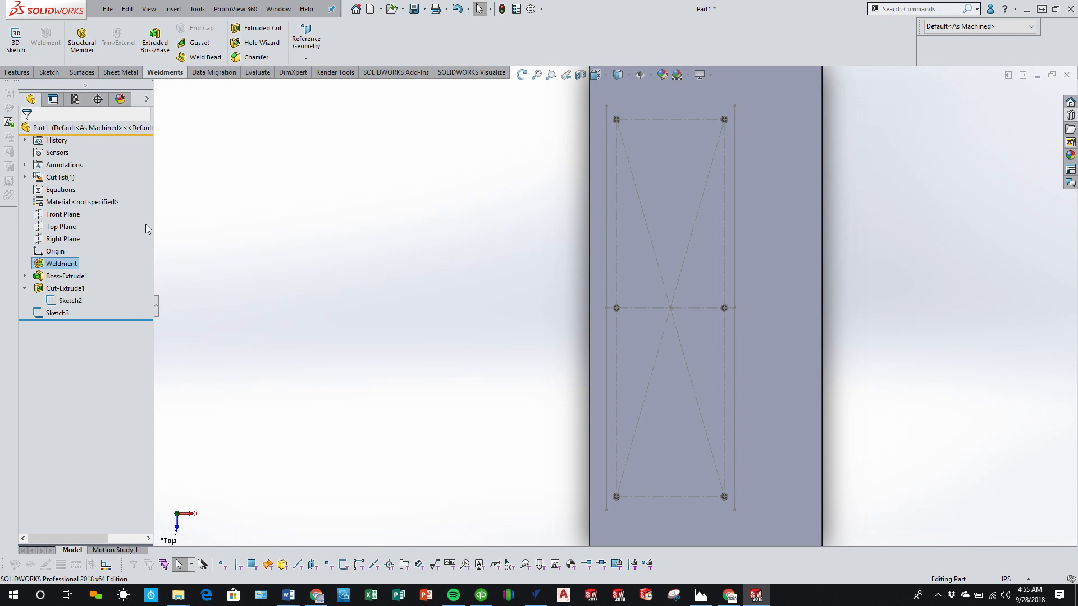
{"action": "left_click", "coordinate": [225, 153]}
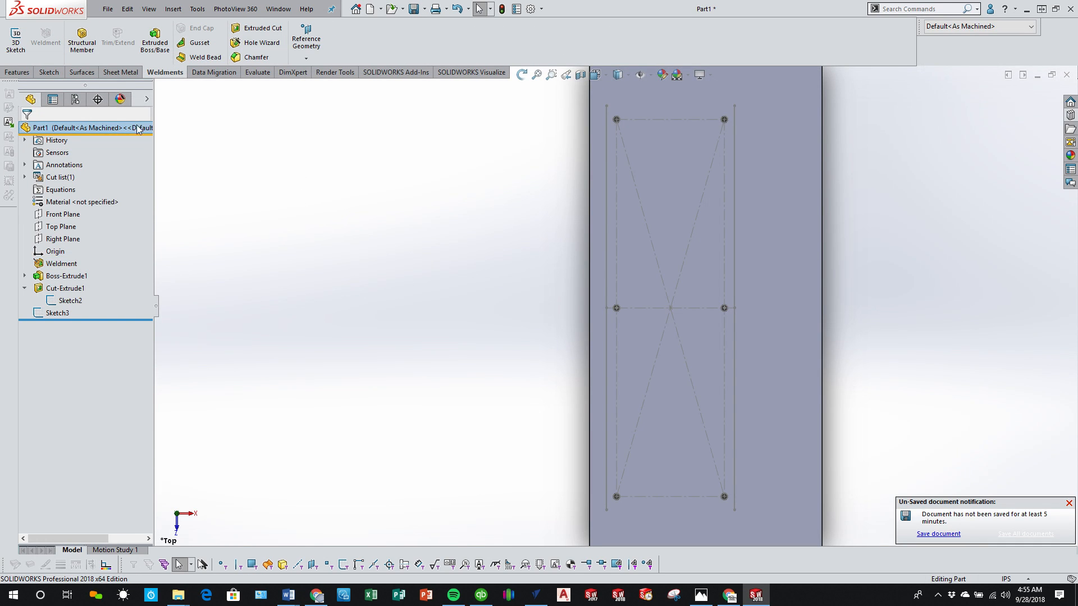
Step: Start a structural member in the ansi inch standard with type Al LS Angle (squared ends) and size LS 2.50 x 1.50 x 0.250
{"action": "left_click", "coordinate": [82, 39]}
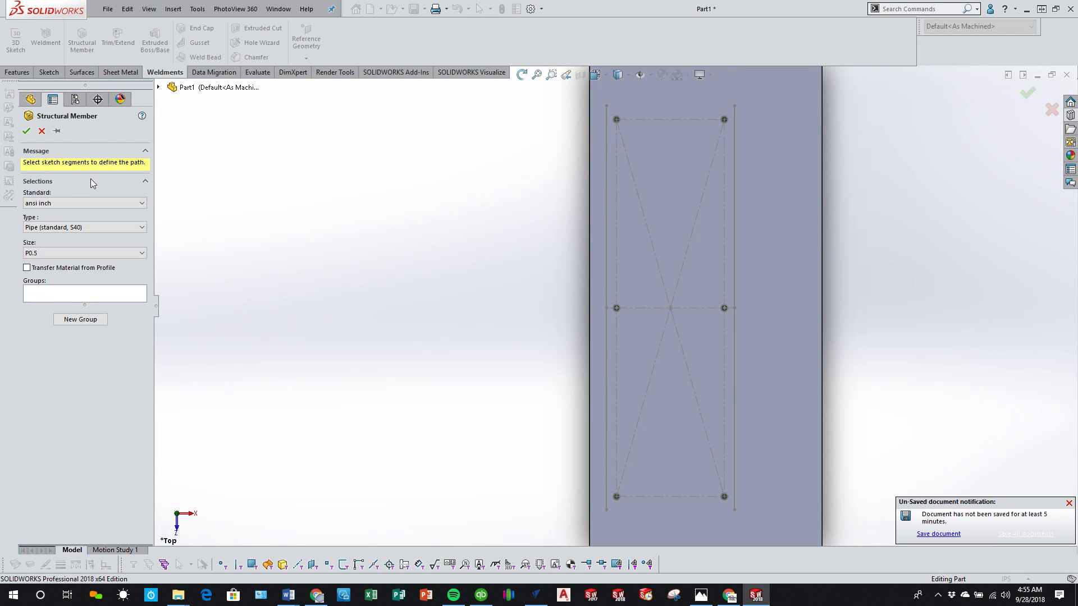
{"action": "left_click", "coordinate": [105, 229]}
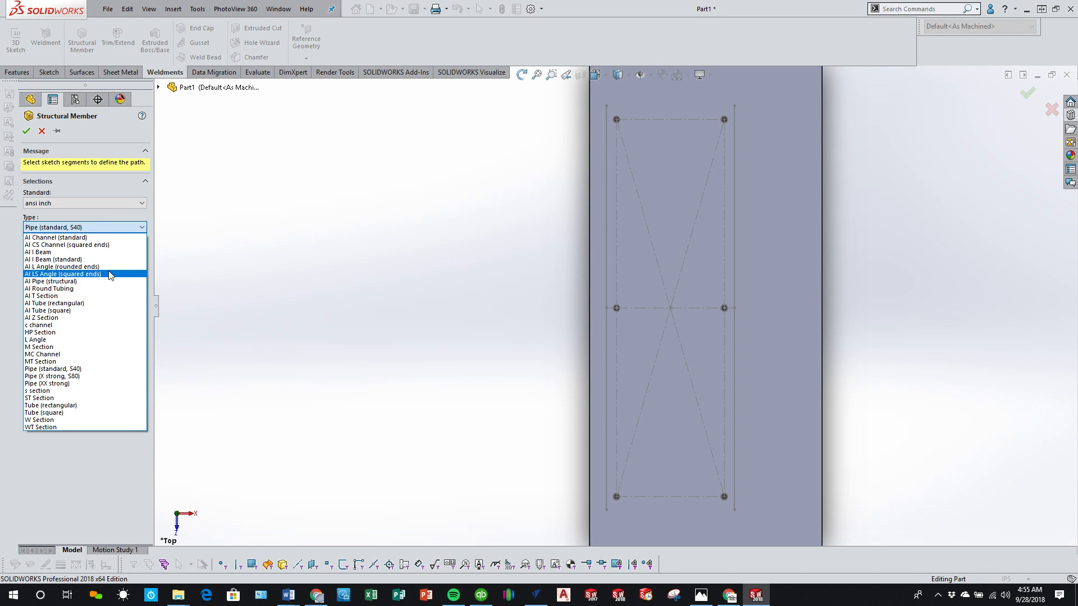
{"action": "left_click", "coordinate": [109, 273]}
{"action": "left_click", "coordinate": [96, 253]}
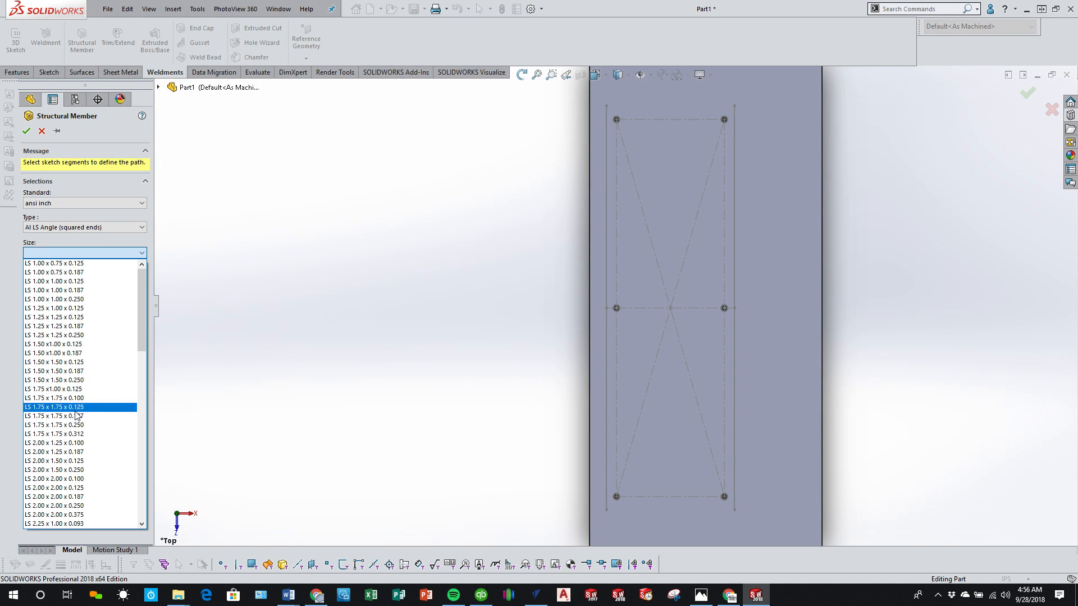
{"action": "scroll", "coordinate": [75, 492], "scroll_direction": "down", "scroll_amount": 1}
{"action": "scroll", "coordinate": [74, 494], "scroll_direction": "down", "scroll_amount": 1}
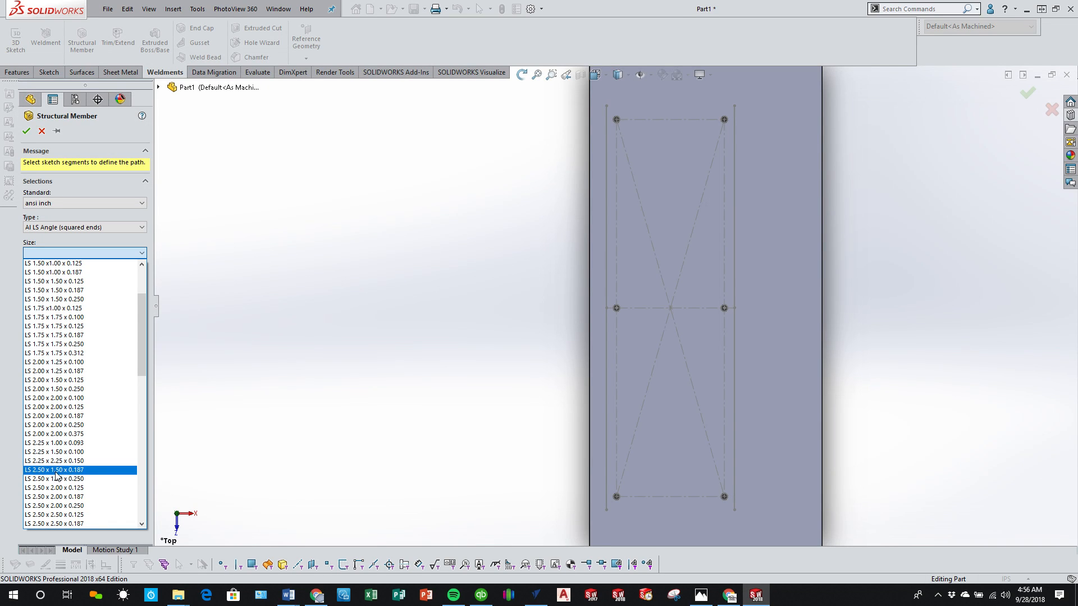
{"action": "left_click", "coordinate": [96, 479]}
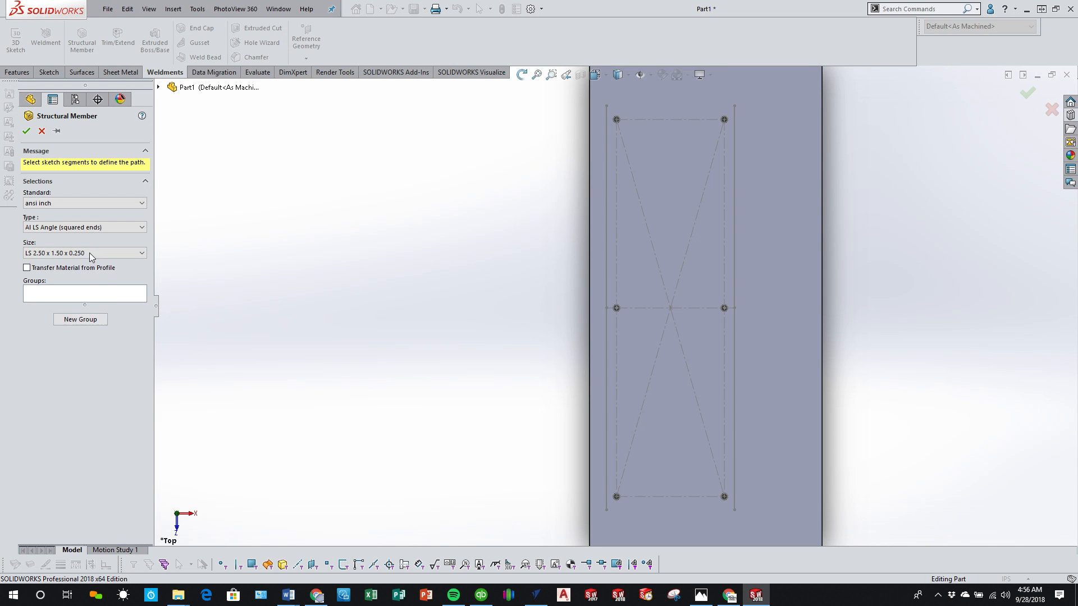
Step: Place the angle member along the left 30 in sketch line with no rotation and create it
{"action": "left_click", "coordinate": [607, 381]}
{"action": "scroll", "coordinate": [644, 189], "scroll_direction": "down", "scroll_amount": 3}
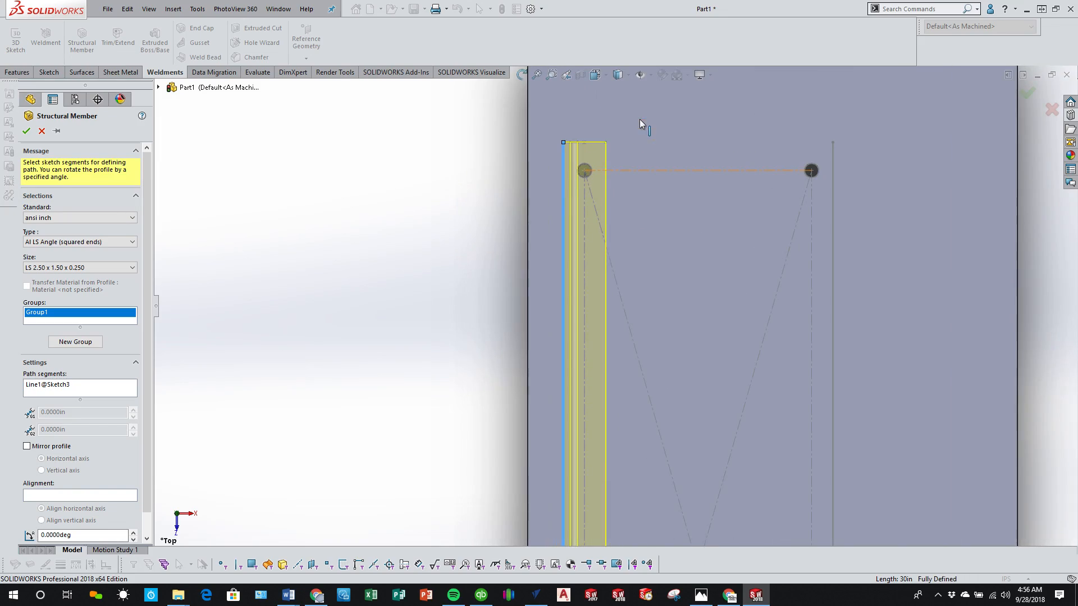
{"action": "middle_click_drag", "start_coordinate": [643, 125], "coordinate": [569, 128]}
{"action": "scroll", "coordinate": [569, 128], "scroll_direction": "up", "scroll_amount": 5}
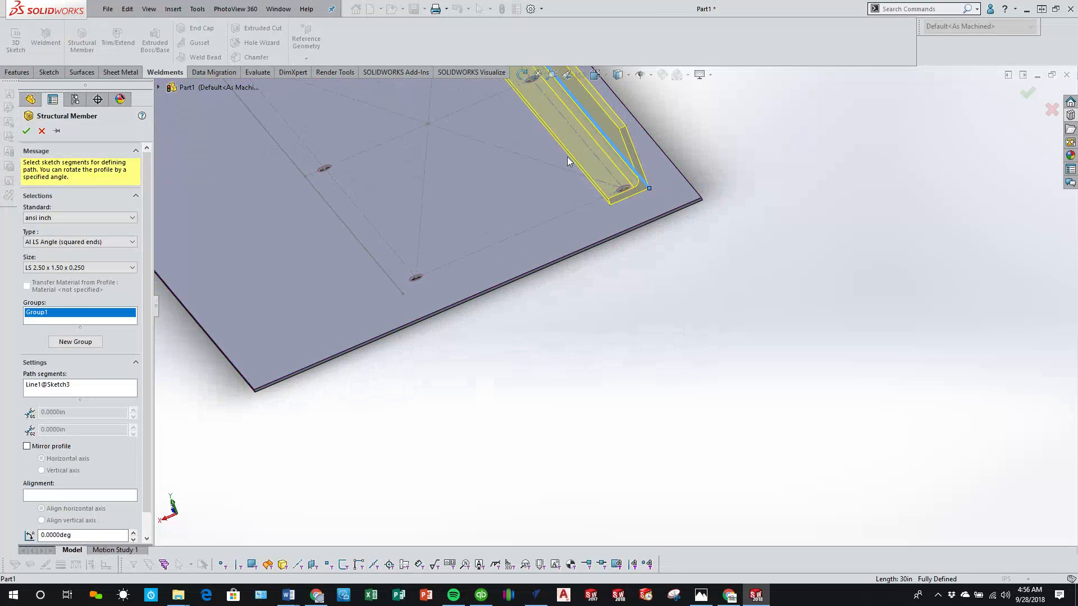
{"action": "middle_click_drag", "start_coordinate": [466, 227], "coordinate": [640, 288]}
{"action": "scroll", "coordinate": [356, 246], "scroll_direction": "down", "scroll_amount": 3}
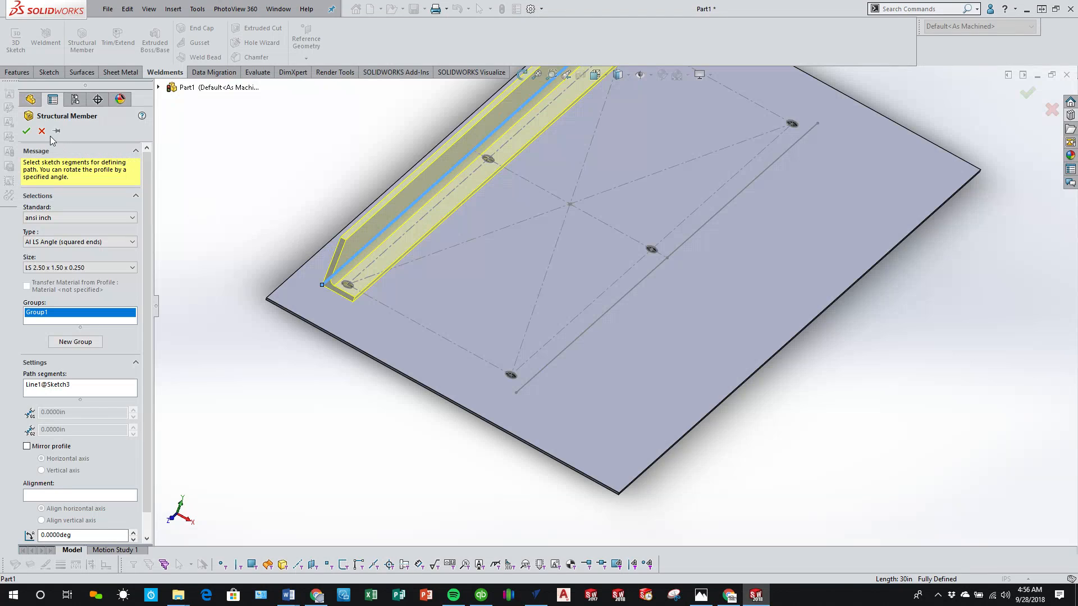
{"action": "left_click", "coordinate": [27, 131]}
{"action": "middle_click_drag", "start_coordinate": [477, 271], "coordinate": [433, 261]}
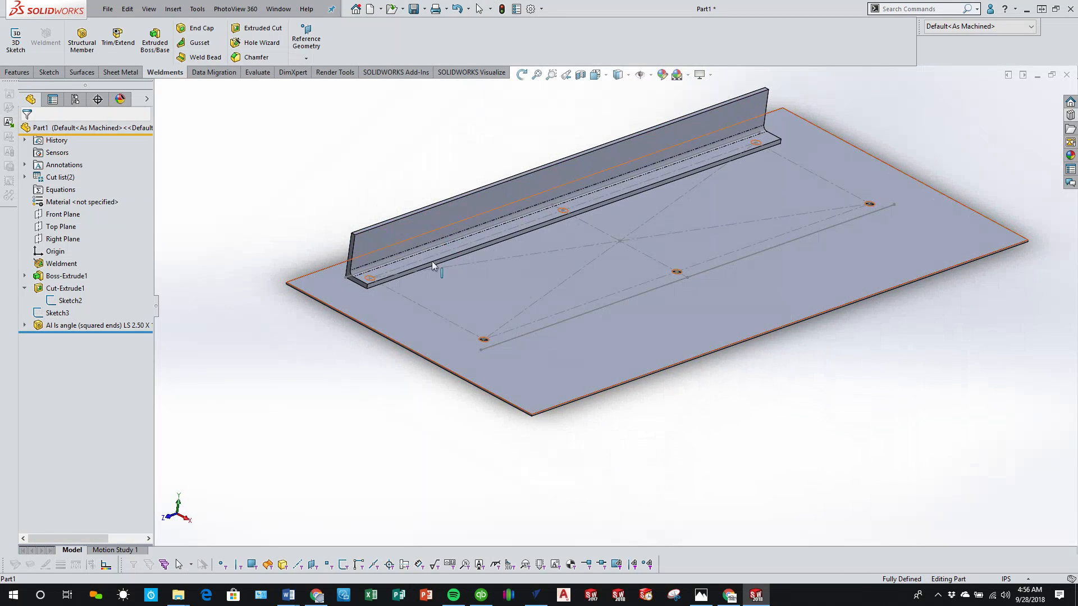
{"action": "left_click", "coordinate": [17, 72]}
{"action": "left_click", "coordinate": [406, 58]}
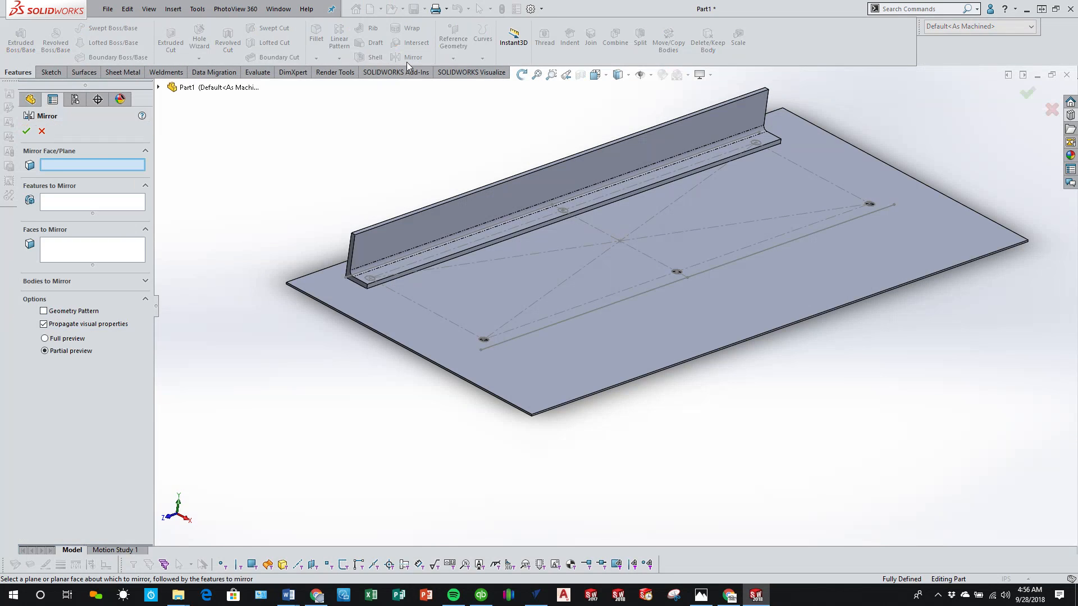
{"action": "middle_click_drag", "start_coordinate": [201, 103], "coordinate": [445, 333]}
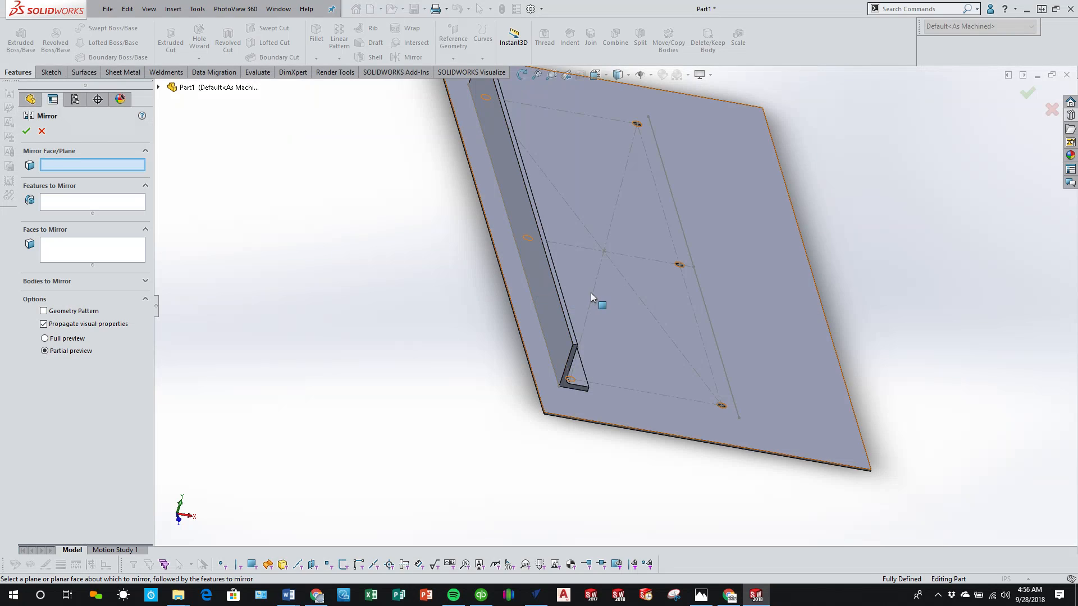
{"action": "middle_click_drag", "start_coordinate": [584, 291], "coordinate": [608, 252]}
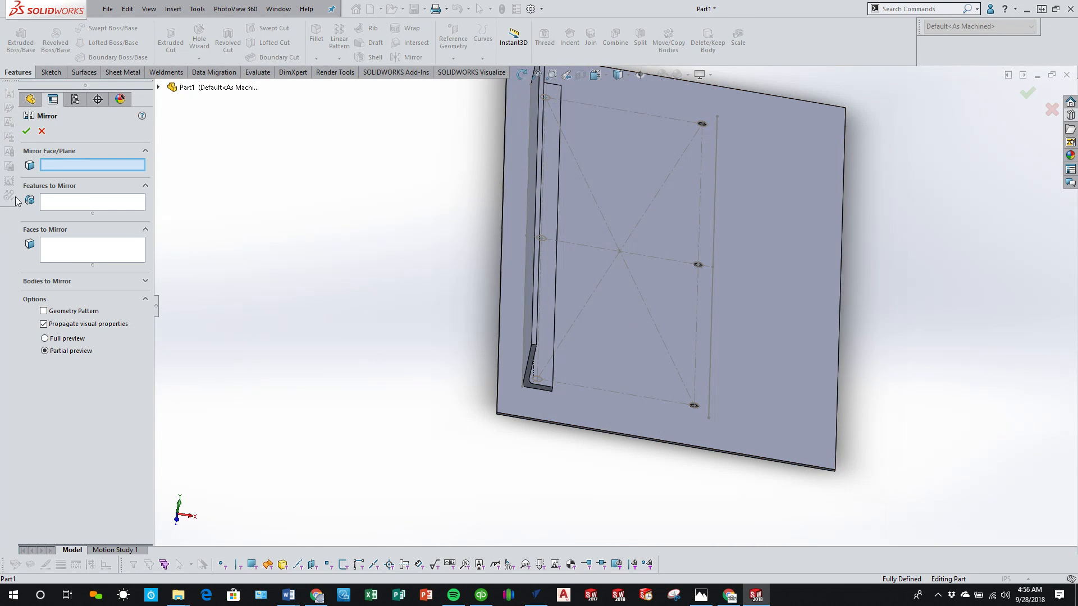
{"action": "left_click", "coordinate": [41, 132]}
Step: Define a reference plane through the hole pattern's centre point, parallel to the plate's long side face
{"action": "left_click", "coordinate": [454, 56]}
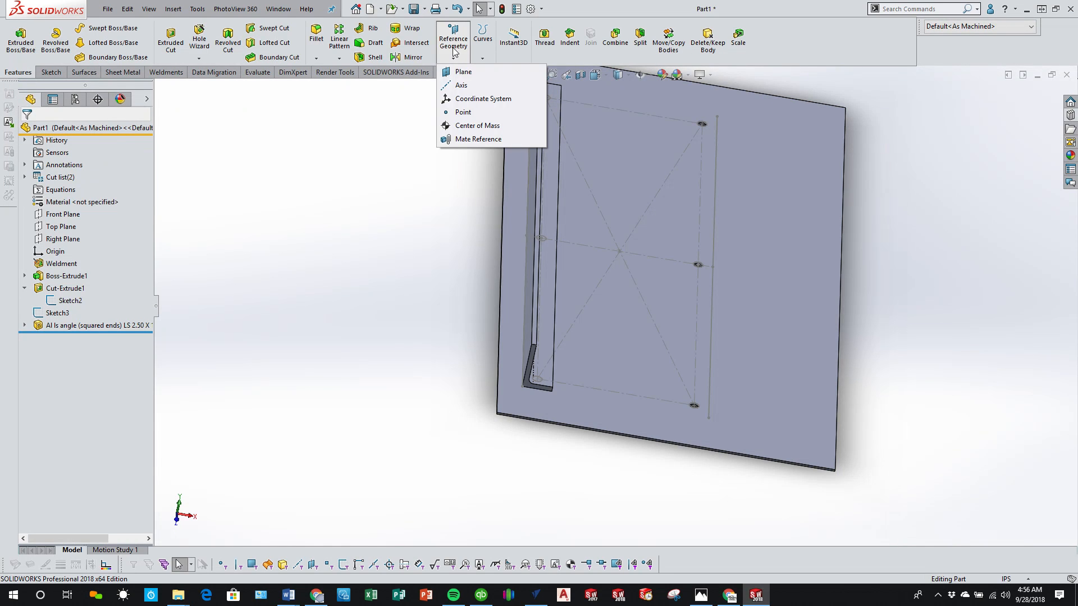
{"action": "left_click", "coordinate": [464, 72]}
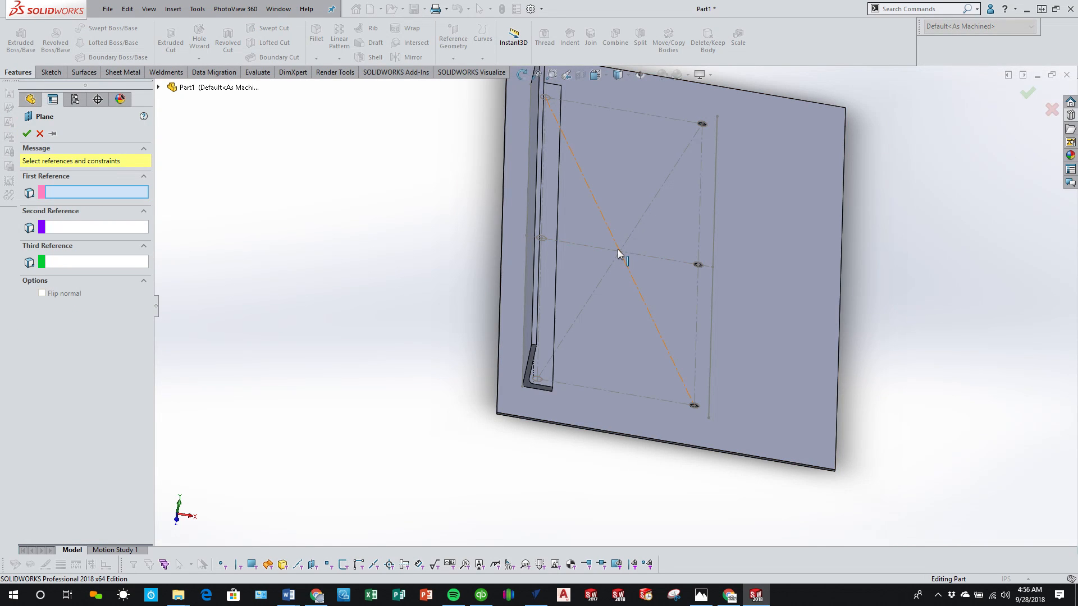
{"action": "left_click", "coordinate": [618, 250]}
{"action": "mouse_move", "coordinate": [619, 253]}
{"action": "middle_mouse_down"}
{"action": "mouse_move", "coordinate": [580, 331]}
{"action": "mouse_move", "coordinate": [736, 353]}
{"action": "middle_mouse_up"}
{"action": "scroll", "coordinate": [651, 348], "scroll_direction": "down", "scroll_amount": 3}
{"action": "middle_click_drag", "start_coordinate": [649, 348], "coordinate": [654, 325]}
{"action": "scroll", "coordinate": [665, 370], "scroll_direction": "down", "scroll_amount": 5}
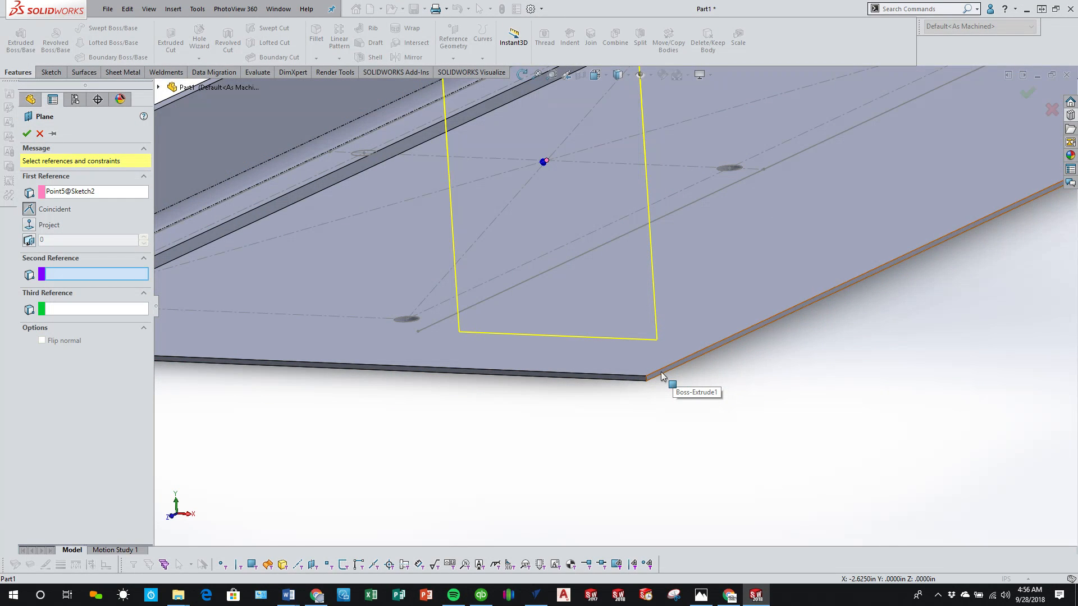
{"action": "left_click", "coordinate": [663, 376]}
{"action": "scroll", "coordinate": [604, 342], "scroll_direction": "up", "scroll_amount": 5}
{"action": "middle_click_drag", "start_coordinate": [601, 325], "coordinate": [621, 343]}
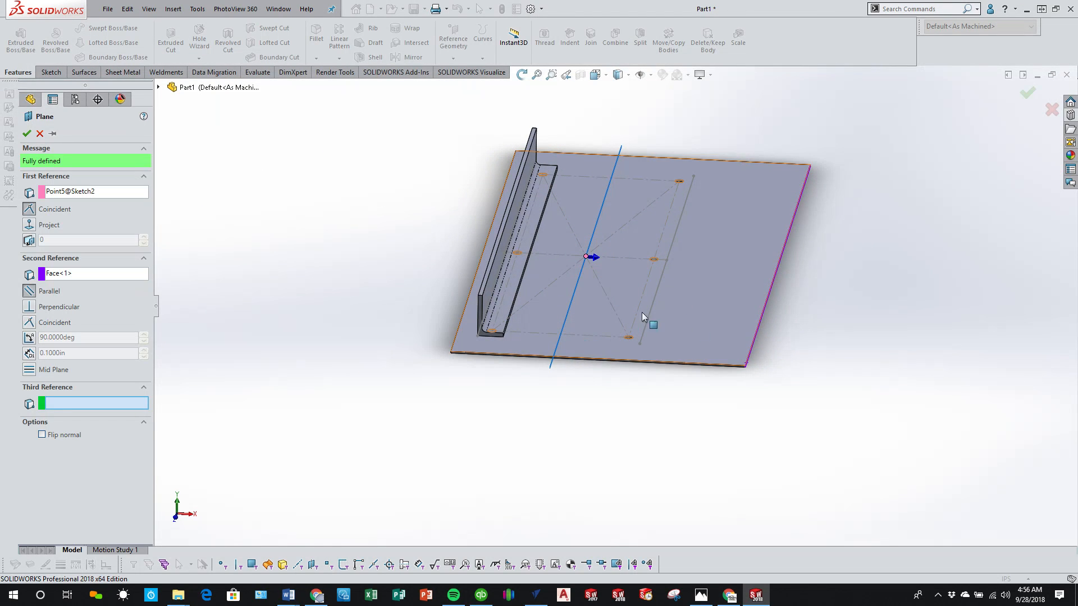
Step: Replace the plane's second reference with the Right Plane, keeping it parallel, and create the plane
{"action": "left_click", "coordinate": [104, 273]}
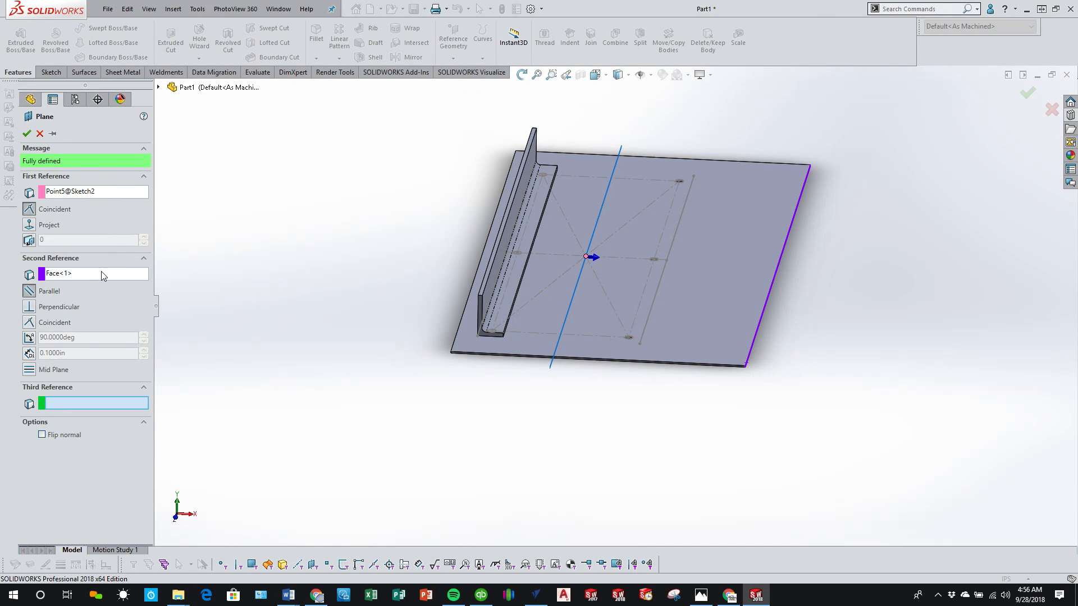
{"action": "left_click", "coordinate": [158, 87]}
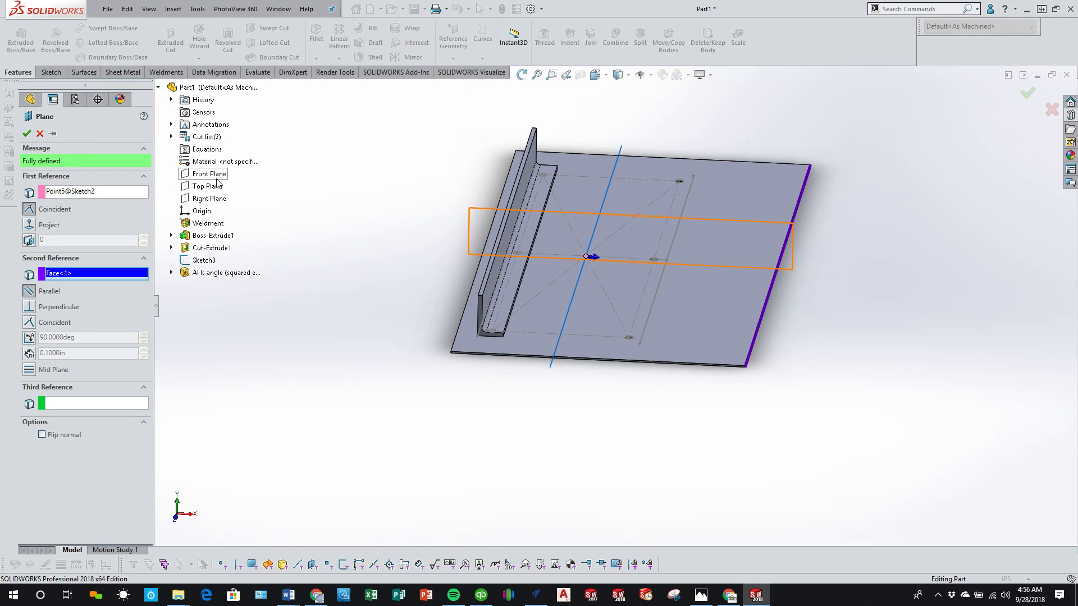
{"action": "left_click", "coordinate": [216, 202]}
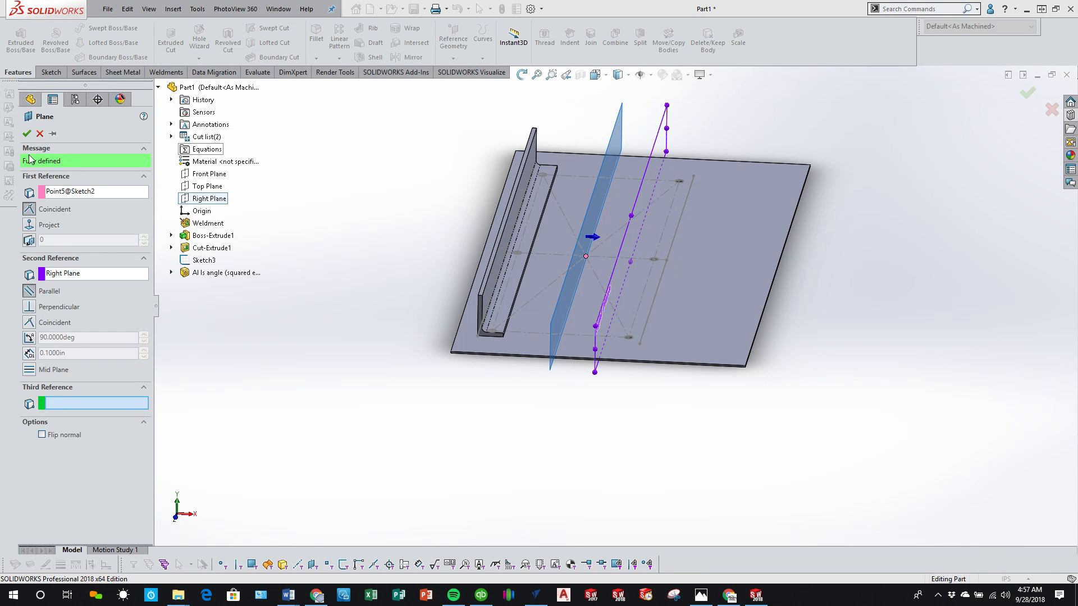
{"action": "left_click", "coordinate": [27, 135]}
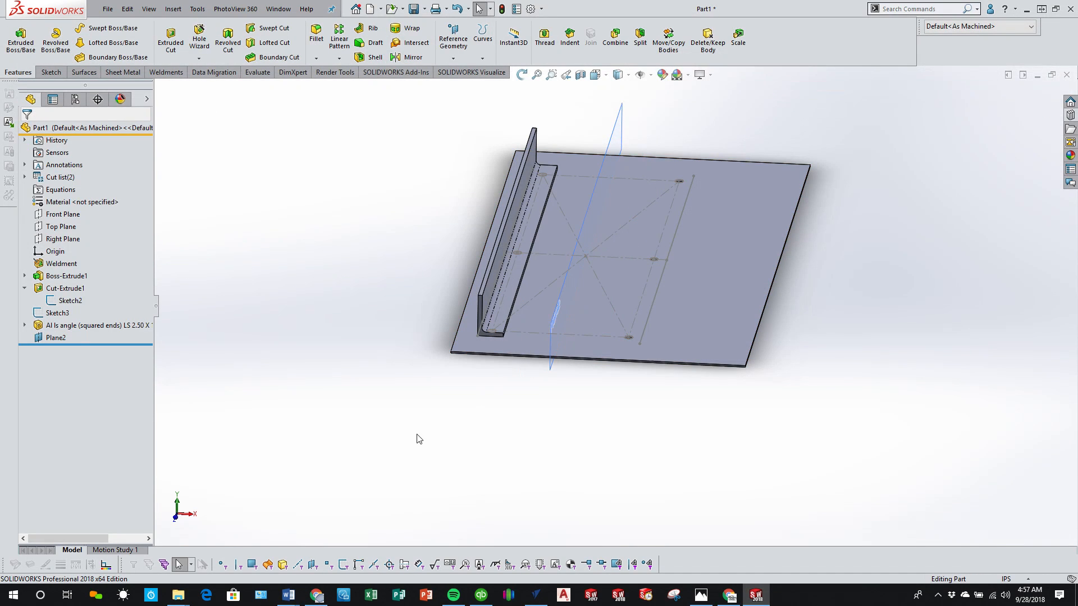
Step: Mirror the angle member's body about the new centre plane onto the opposite side of the hole pattern
{"action": "left_click", "coordinate": [412, 57]}
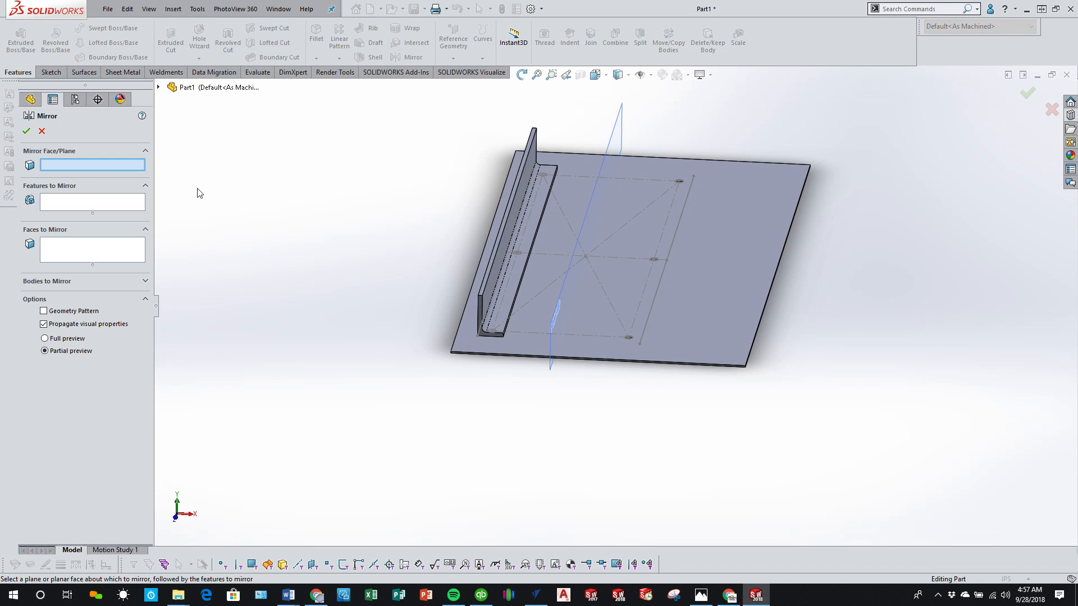
{"action": "left_click", "coordinate": [578, 234]}
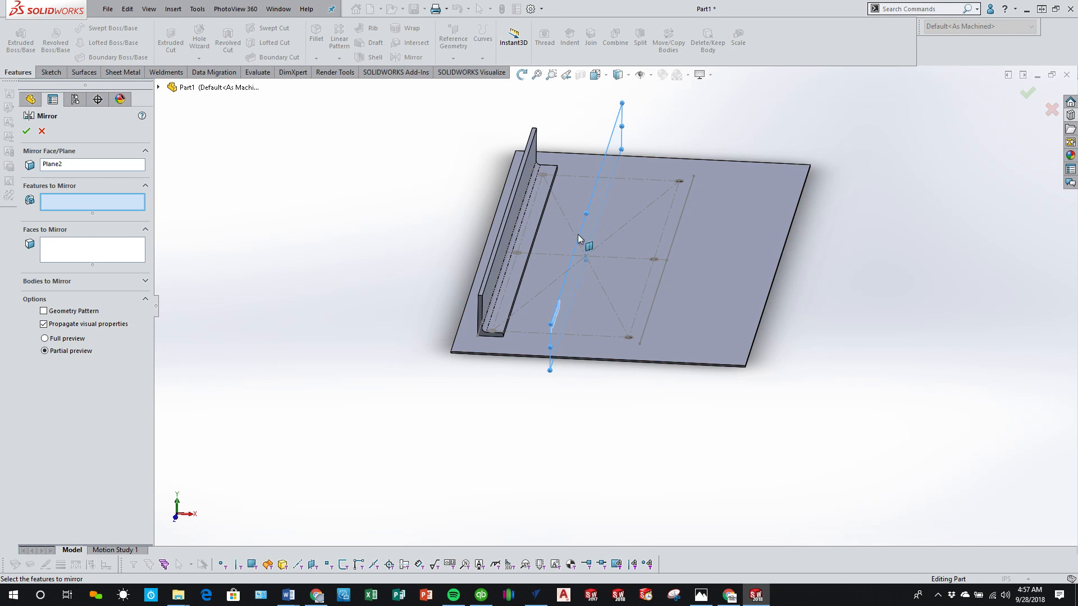
{"action": "left_click", "coordinate": [49, 281]}
{"action": "left_click", "coordinate": [508, 247]}
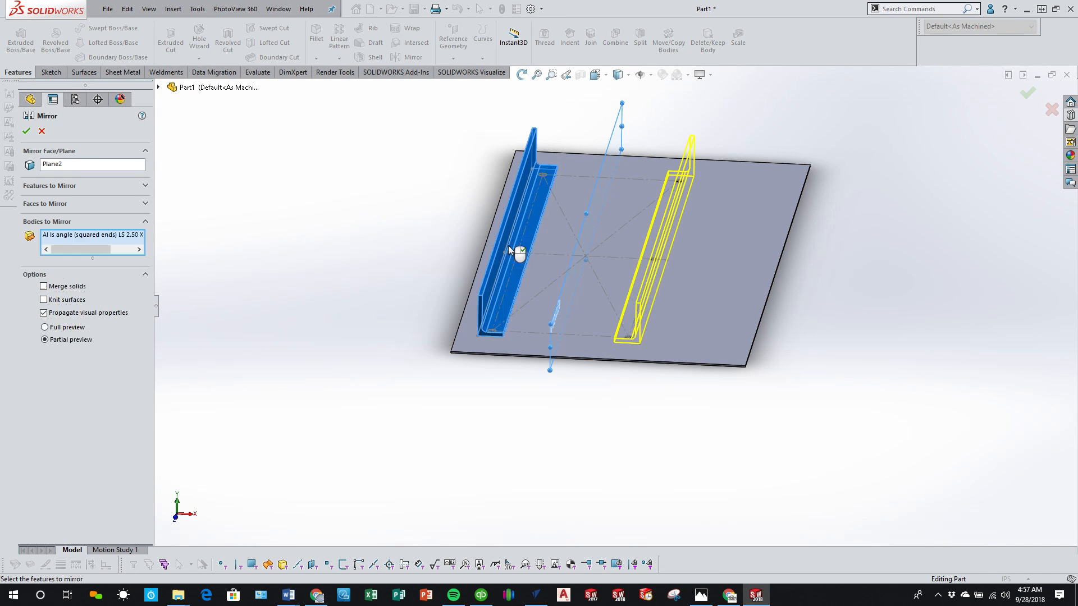
{"action": "left_click", "coordinate": [27, 132]}
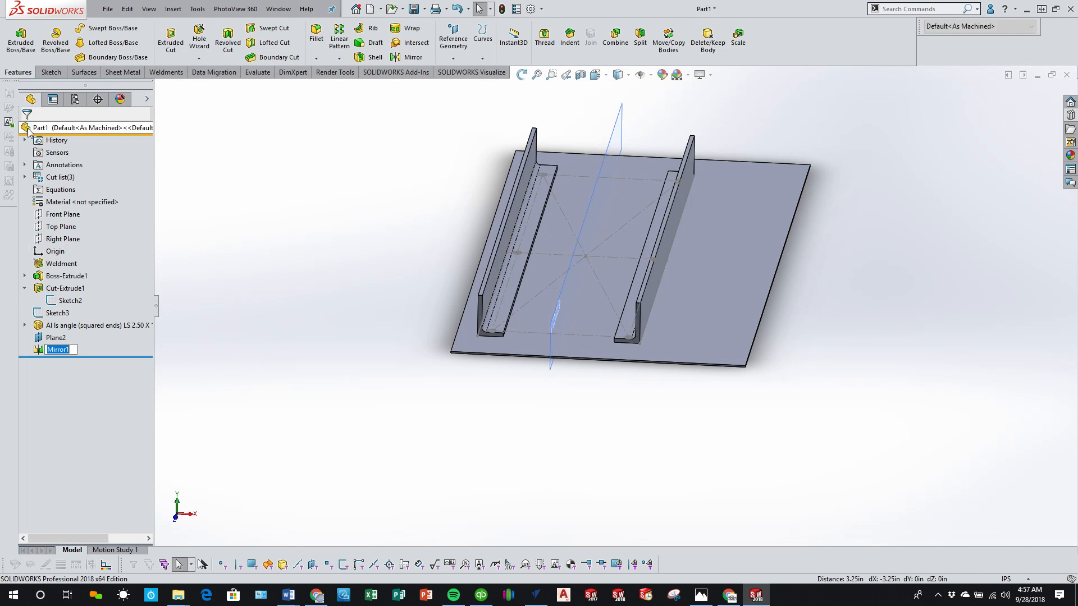
Step: Examine both angle members, their ends and their flanges over the plate's hole positions
{"action": "left_click", "coordinate": [554, 373]}
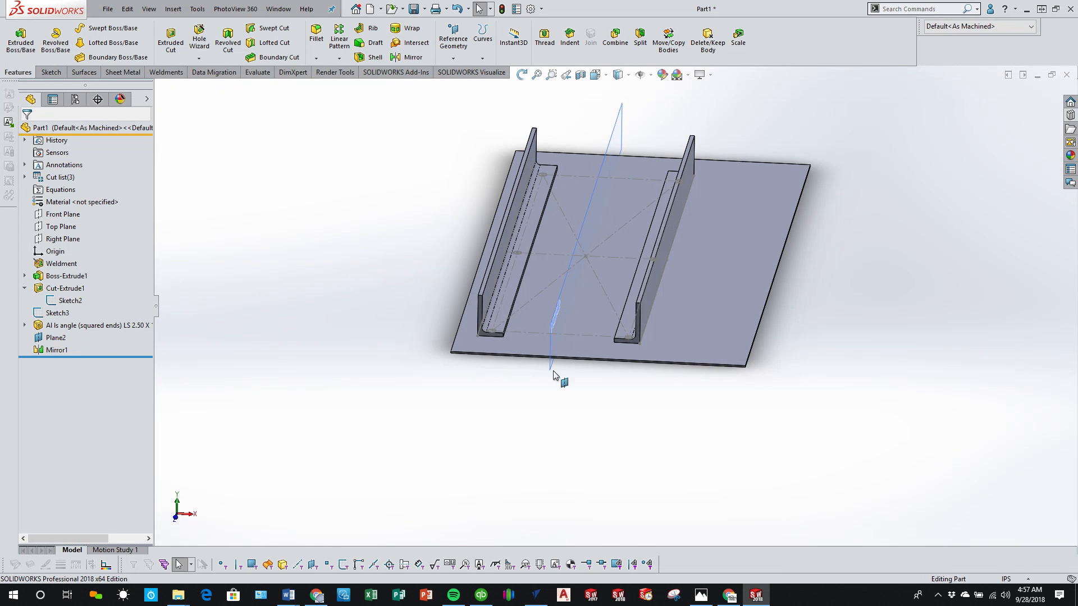
{"action": "middle_click_drag", "start_coordinate": [554, 372], "coordinate": [563, 318]}
{"action": "scroll", "coordinate": [507, 266], "scroll_direction": "down", "scroll_amount": 3}
{"action": "scroll", "coordinate": [441, 205], "scroll_direction": "down", "scroll_amount": 4}
{"action": "middle_click_drag", "start_coordinate": [409, 258], "coordinate": [472, 304]}
{"action": "scroll", "coordinate": [474, 304], "scroll_direction": "up", "scroll_amount": 4}
{"action": "middle_click_drag", "start_coordinate": [858, 306], "coordinate": [851, 371]}
{"action": "scroll", "coordinate": [786, 425], "scroll_direction": "up", "scroll_amount": 2}
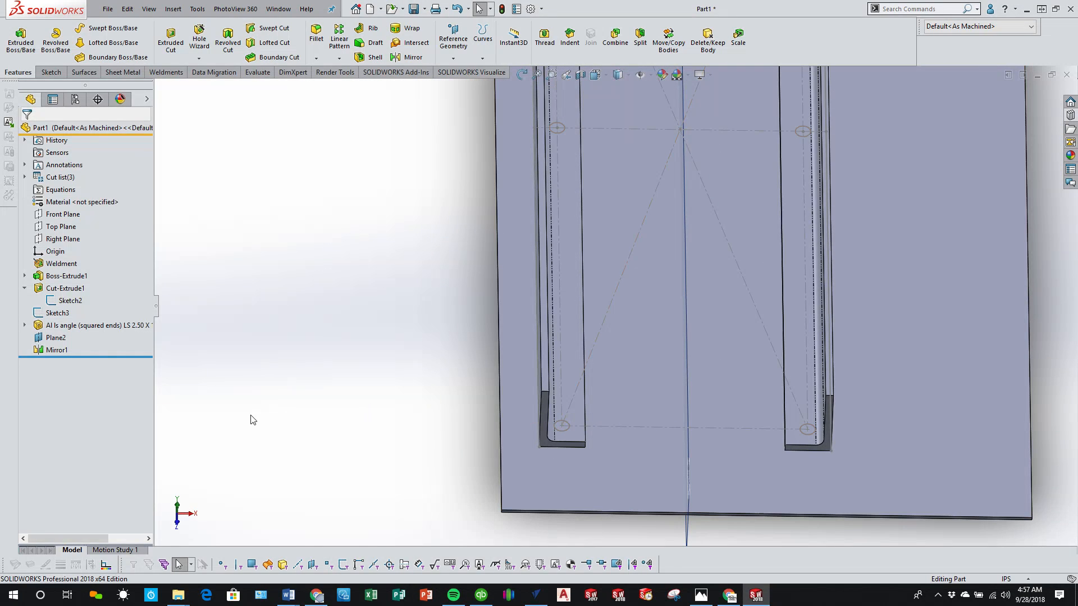
{"action": "scroll", "coordinate": [348, 348], "scroll_direction": "up", "scroll_amount": 2}
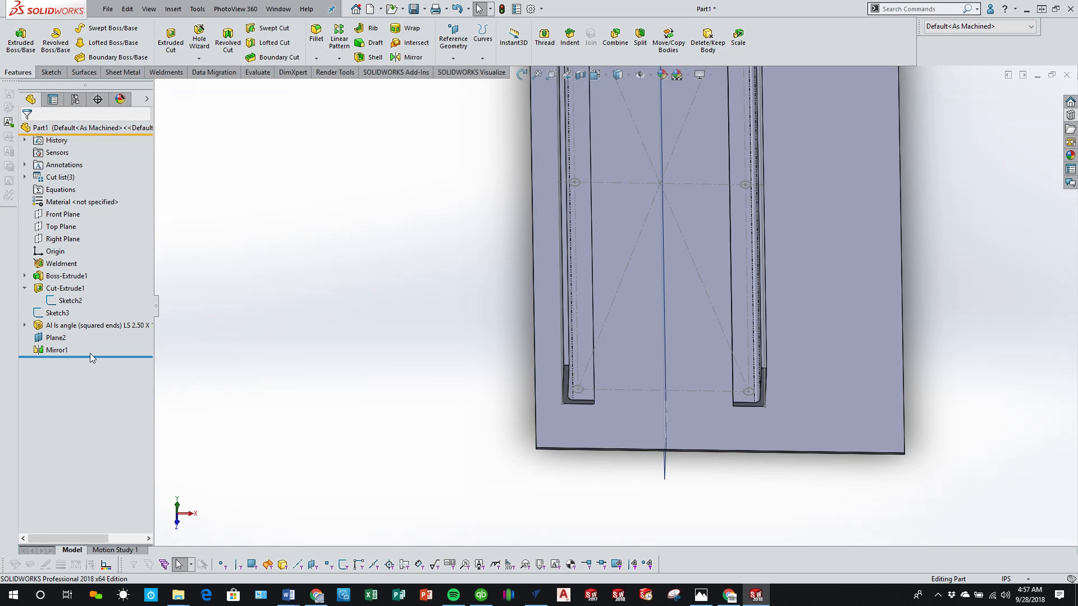
Step: Roll the feature history back to just after the first angle member, before the centre plane and the mirror
{"action": "left_click_drag", "start_coordinate": [92, 355], "coordinate": [93, 331]}
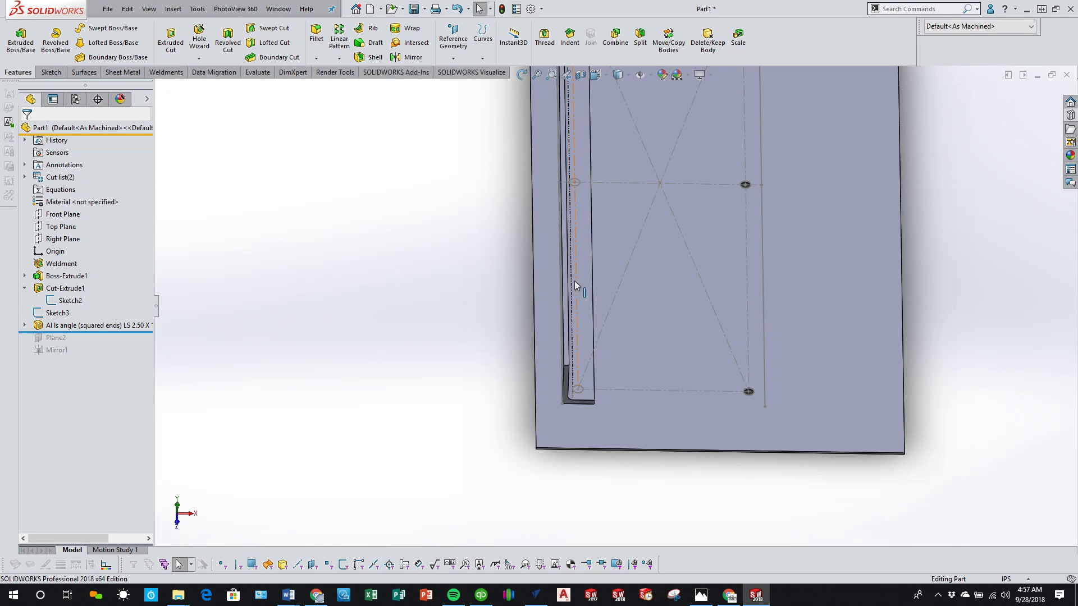
{"action": "middle_click_drag", "start_coordinate": [574, 281], "coordinate": [570, 436]}
{"action": "scroll", "coordinate": [587, 340], "scroll_direction": "up", "scroll_amount": 3}
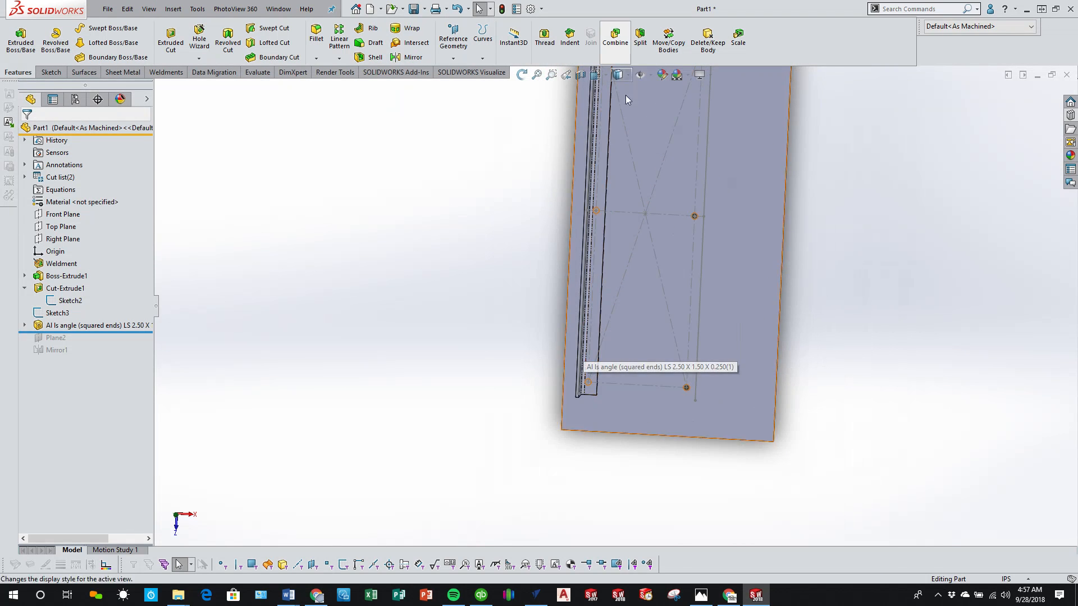
{"action": "scroll", "coordinate": [622, 182], "scroll_direction": "up", "scroll_amount": 4}
{"action": "scroll", "coordinate": [620, 198], "scroll_direction": "down", "scroll_amount": 2}
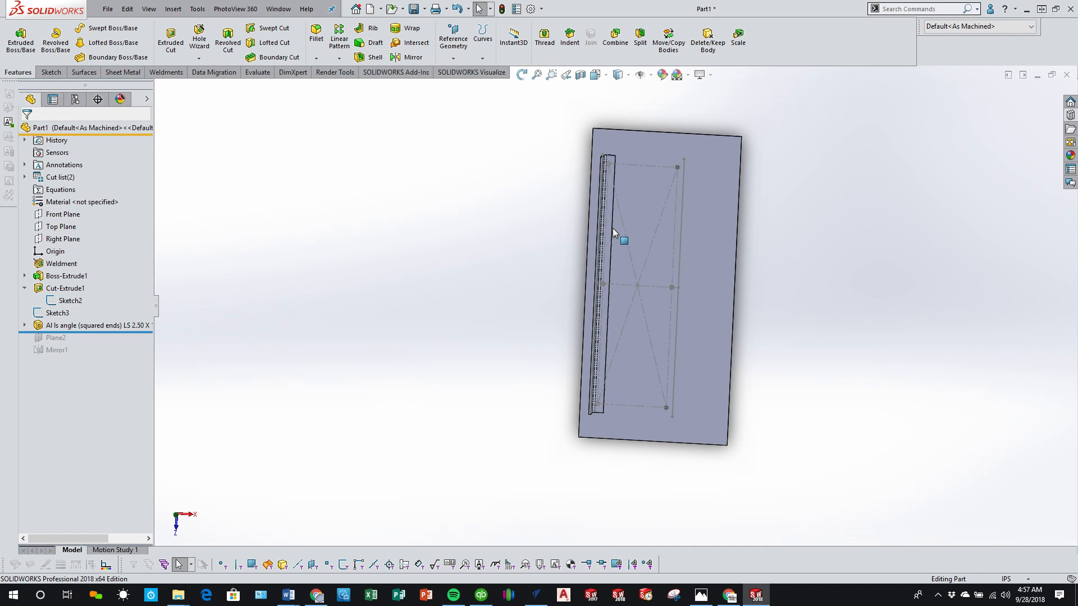
{"action": "scroll", "coordinate": [595, 404], "scroll_direction": "down", "scroll_amount": 8}
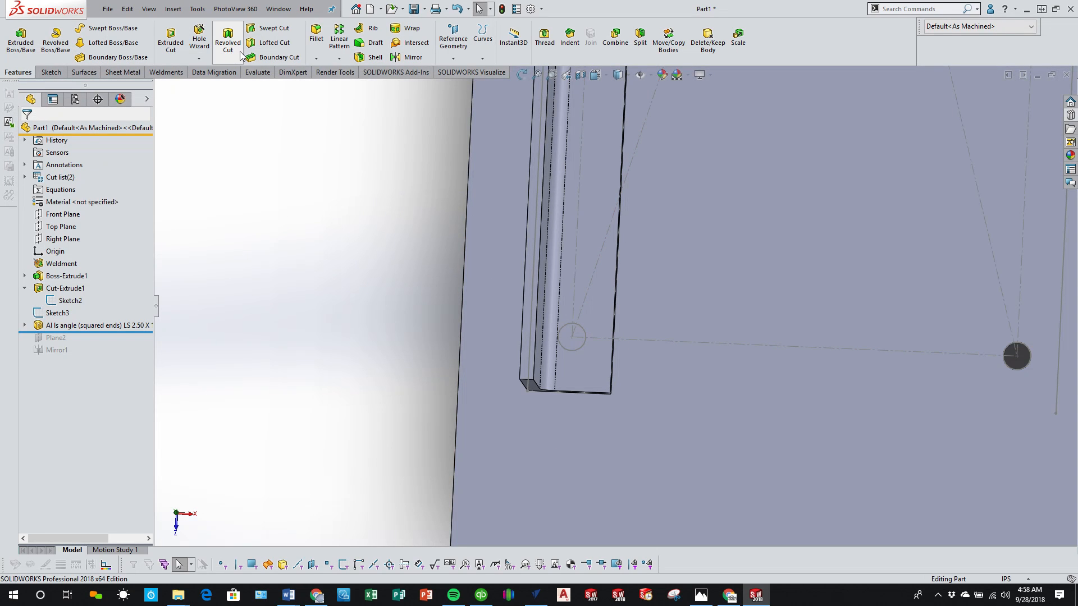
{"action": "left_click", "coordinate": [588, 245]}
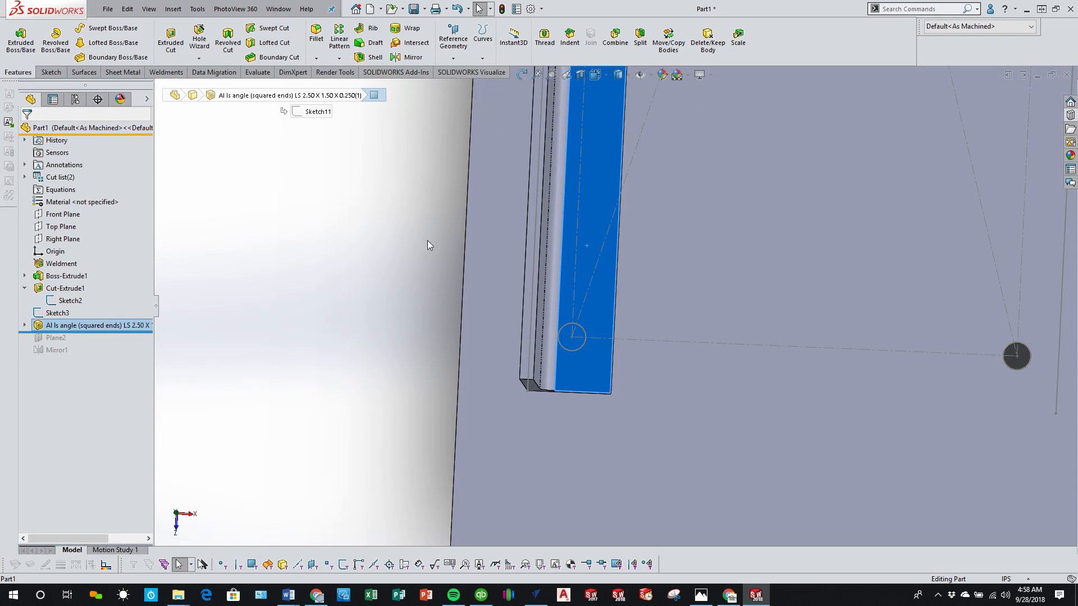
{"action": "left_click", "coordinate": [172, 44]}
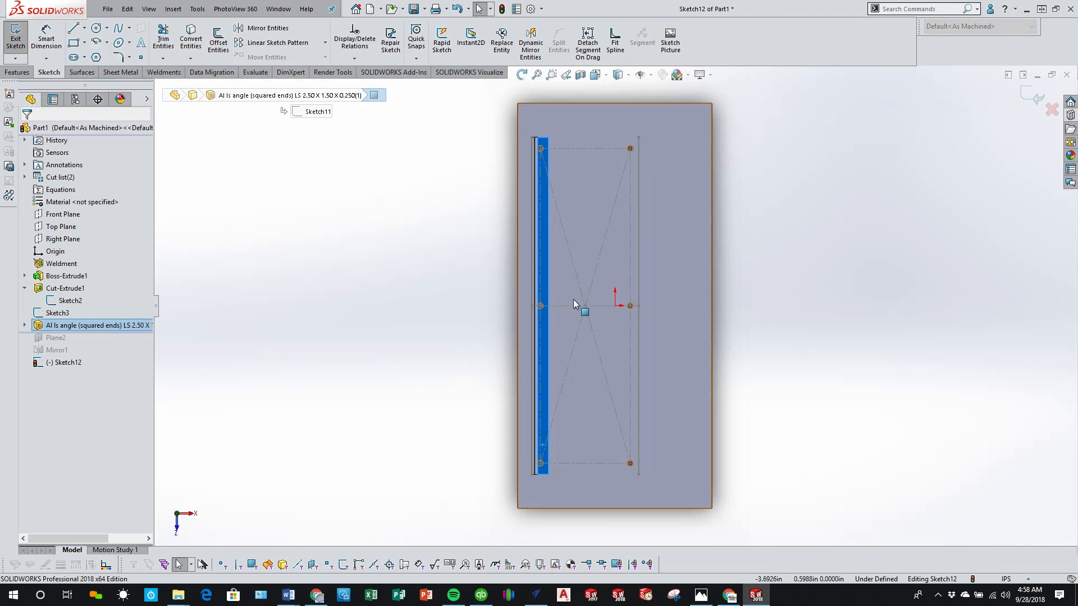
{"action": "scroll", "coordinate": [561, 300], "scroll_direction": "down", "scroll_amount": 5}
{"action": "scroll", "coordinate": [546, 306], "scroll_direction": "up", "scroll_amount": 4}
{"action": "scroll", "coordinate": [570, 497], "scroll_direction": "down", "scroll_amount": 5}
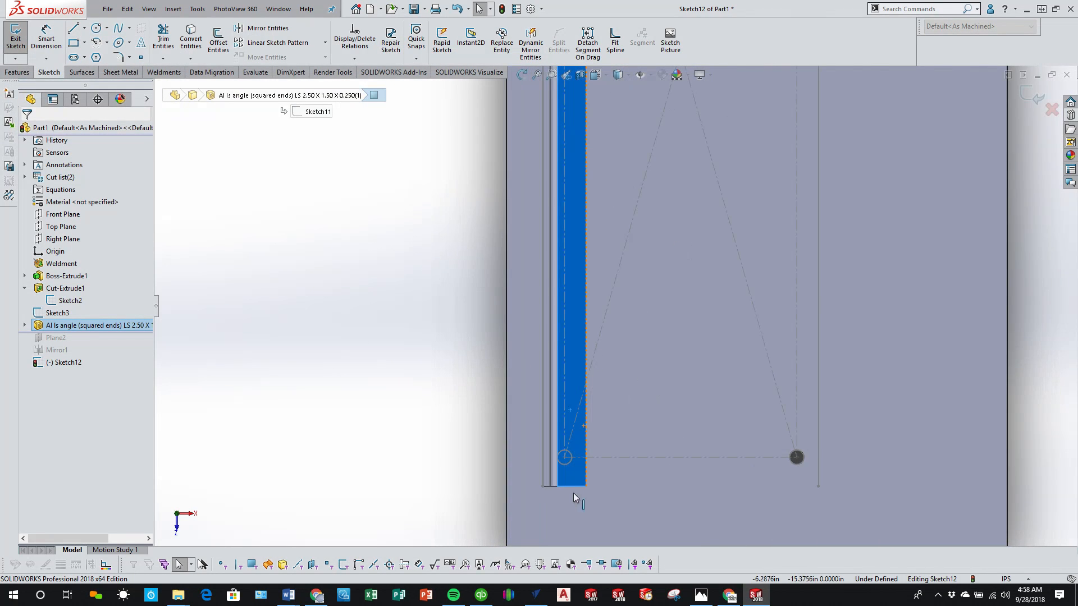
{"action": "scroll", "coordinate": [570, 420], "scroll_direction": "down", "scroll_amount": 5}
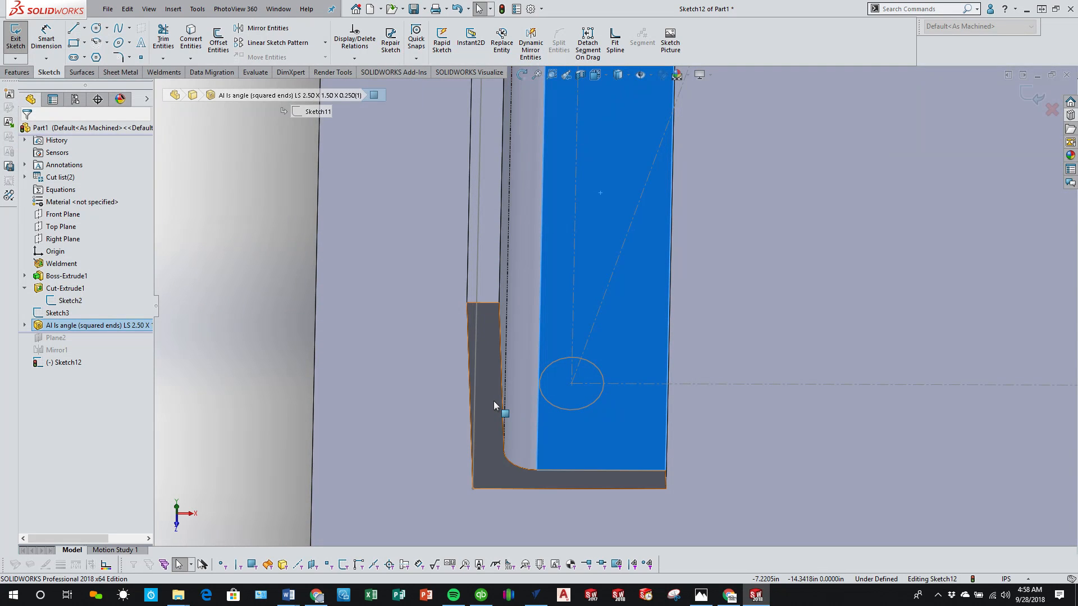
{"action": "scroll", "coordinate": [438, 427], "scroll_direction": "up", "scroll_amount": 3}
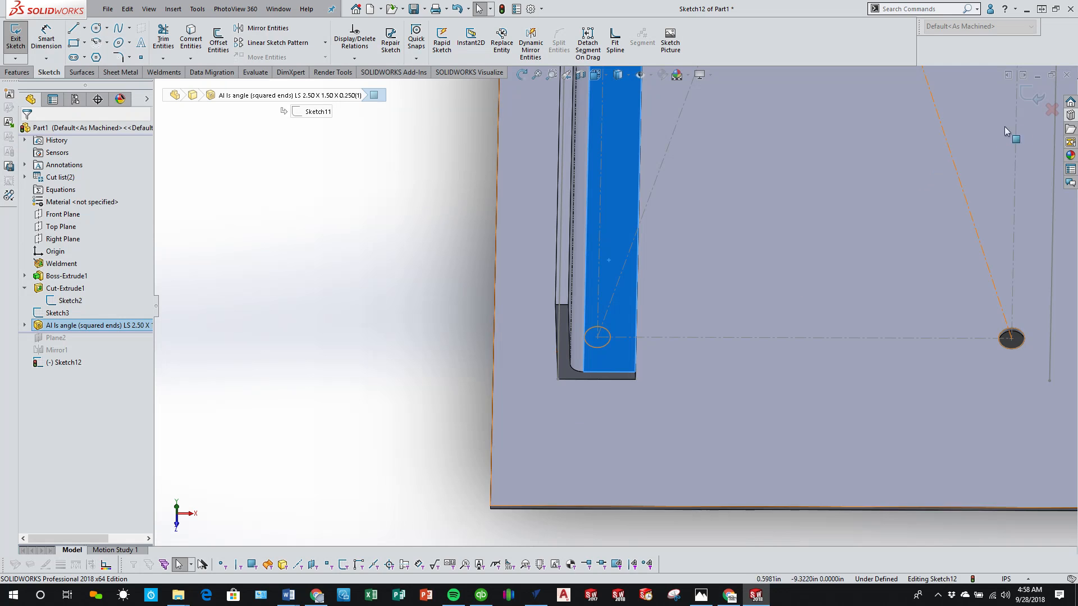
{"action": "left_click", "coordinate": [1051, 110]}
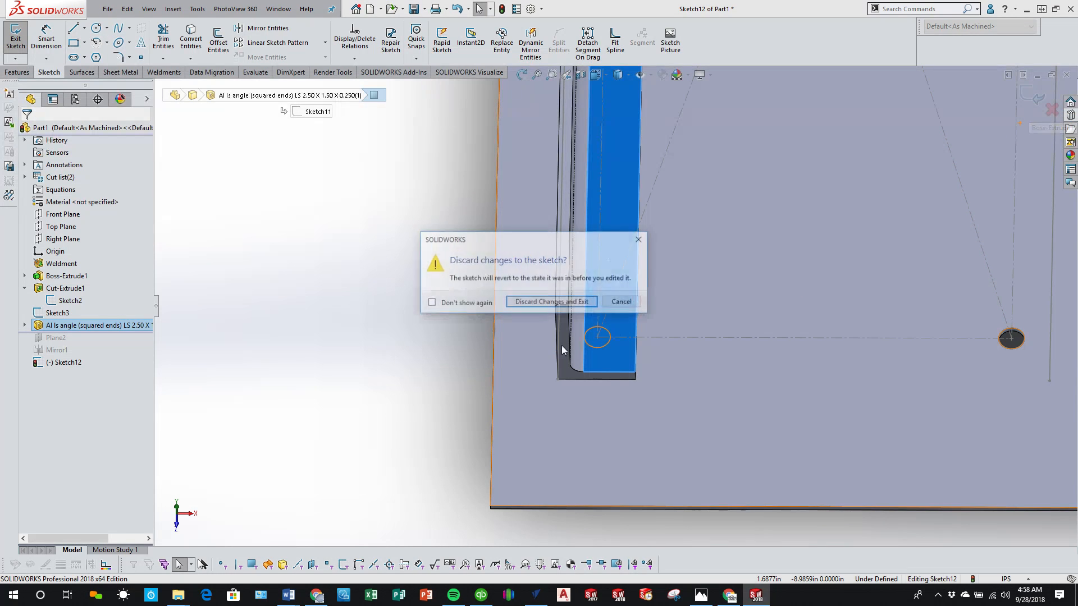
{"action": "left_click", "coordinate": [542, 302]}
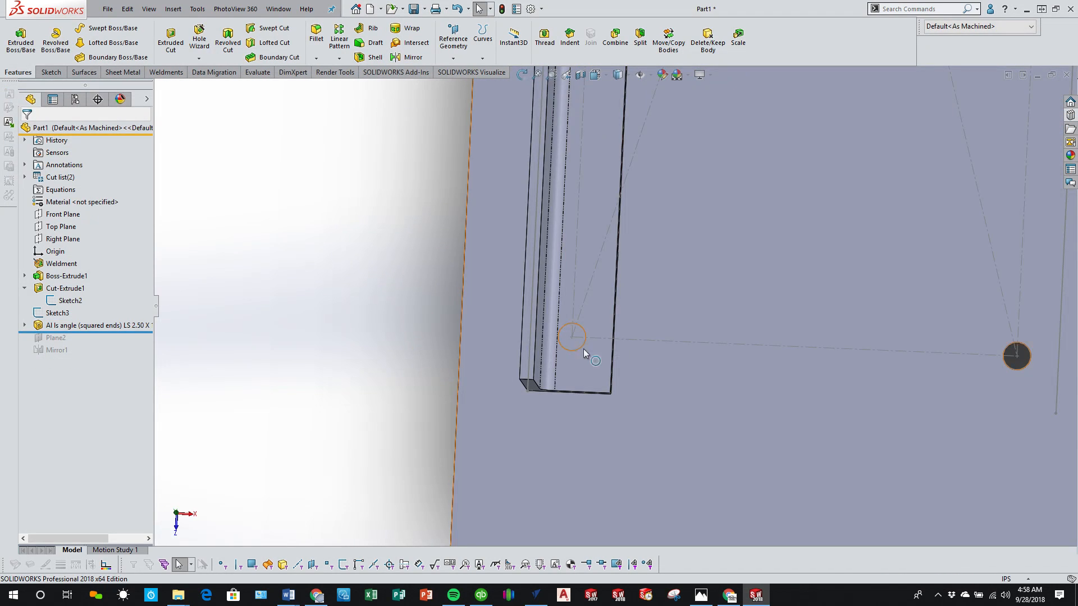
Step: Measure the distances from the end hole's centre to the angle flange's free edge and to the angle's outer face
{"action": "scroll", "coordinate": [590, 355], "scroll_direction": "down", "scroll_amount": 5}
{"action": "key", "text": "m"}
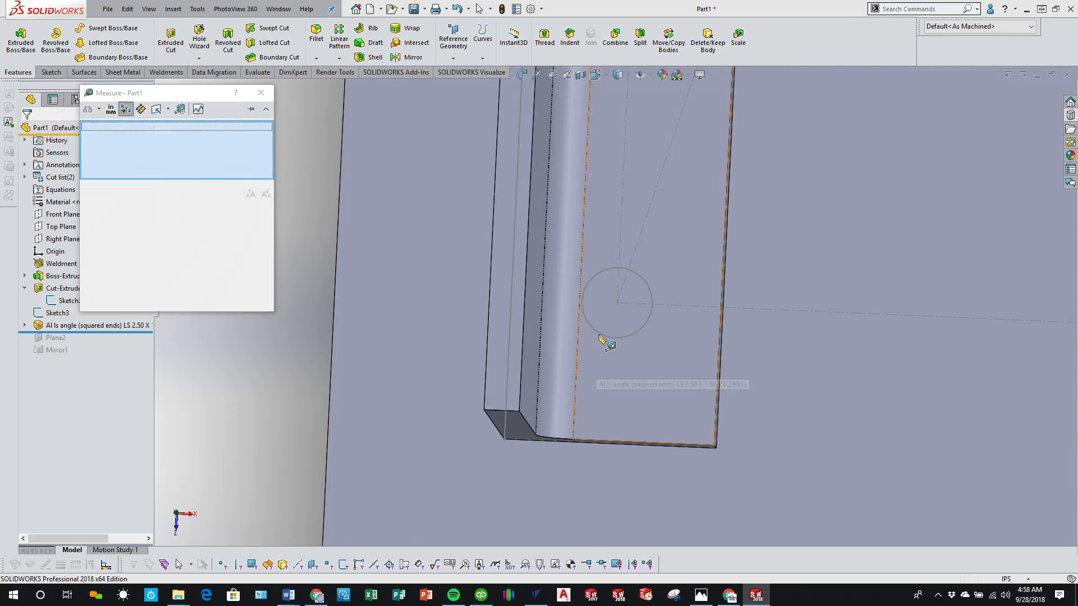
{"action": "left_click", "coordinate": [630, 335]}
{"action": "mouse_move", "coordinate": [594, 379]}
{"action": "middle_mouse_down"}
{"action": "mouse_move", "coordinate": [607, 319]}
{"action": "mouse_move", "coordinate": [623, 343]}
{"action": "middle_mouse_up"}
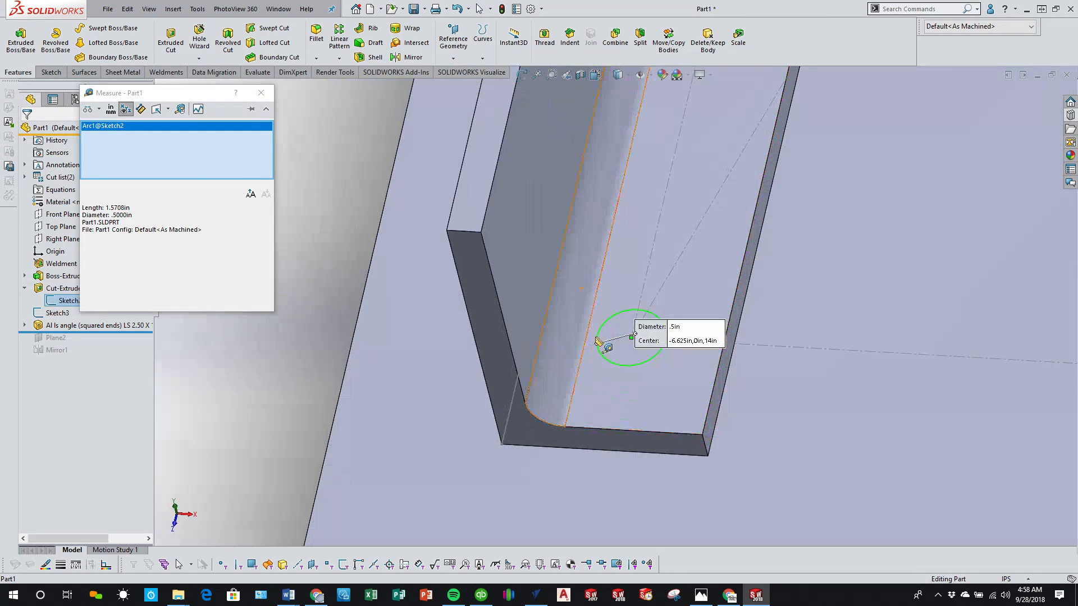
{"action": "left_click", "coordinate": [709, 413]}
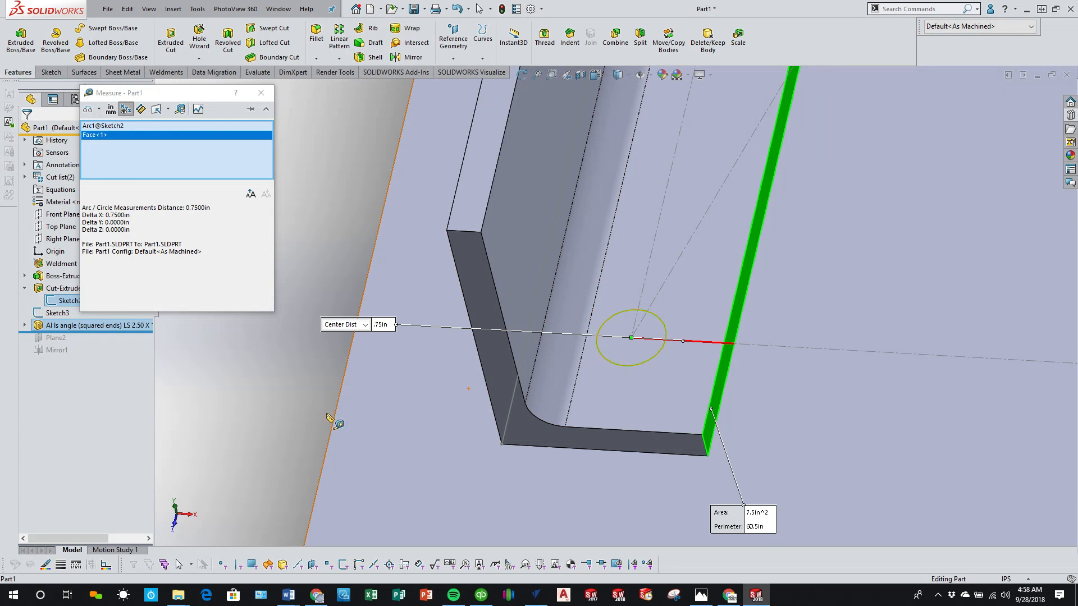
{"action": "left_click", "coordinate": [402, 440]}
{"action": "mouse_move", "coordinate": [402, 440]}
{"action": "middle_mouse_down"}
{"action": "mouse_move", "coordinate": [481, 399]}
{"action": "mouse_move", "coordinate": [541, 409]}
{"action": "mouse_move", "coordinate": [631, 397]}
{"action": "middle_mouse_up"}
{"action": "left_click", "coordinate": [499, 400]}
{"action": "left_click", "coordinate": [615, 382]}
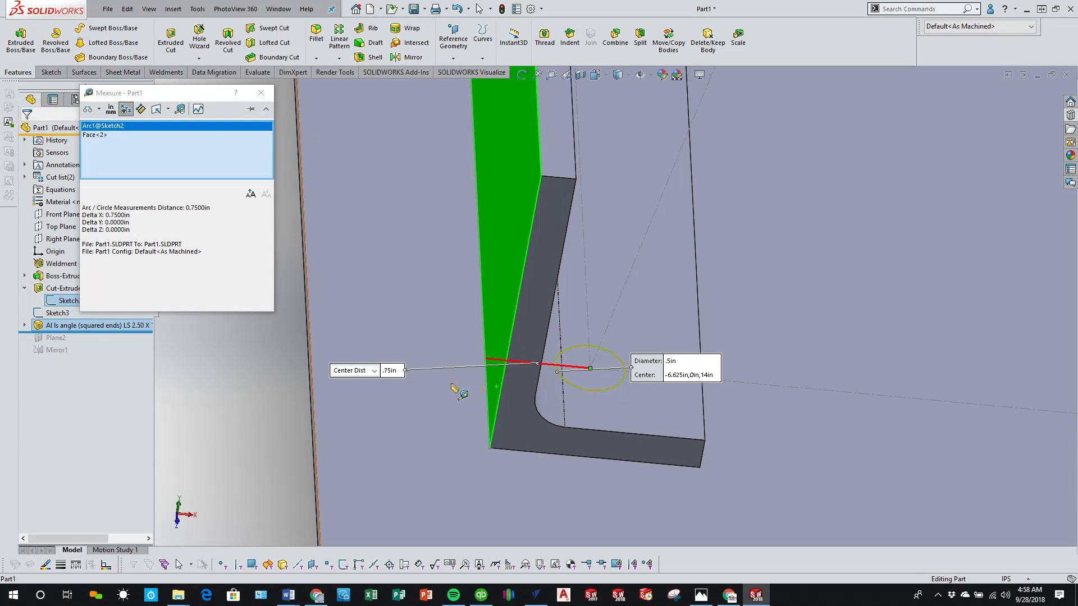
{"action": "scroll", "coordinate": [449, 382], "scroll_direction": "up", "scroll_amount": 4}
{"action": "key", "text": "Escape"}
{"action": "scroll", "coordinate": [530, 388], "scroll_direction": "up", "scroll_amount": 3}
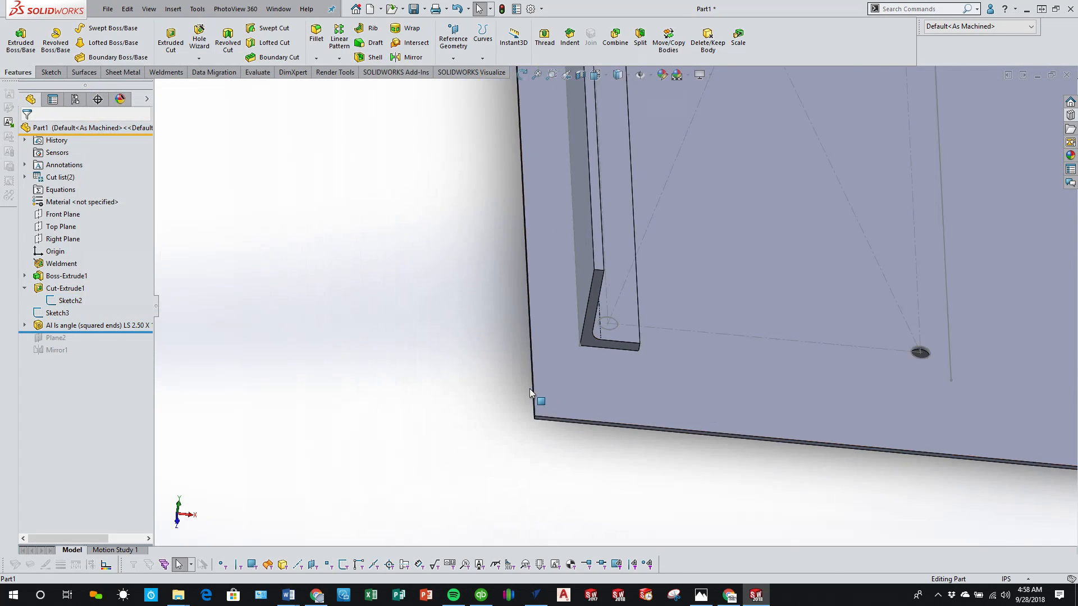
Step: Set the offset between the angle's layout line and the hole centres to 0.875 in
{"action": "middle_click_drag", "start_coordinate": [530, 389], "coordinate": [604, 282]}
{"action": "left_click", "coordinate": [598, 276]}
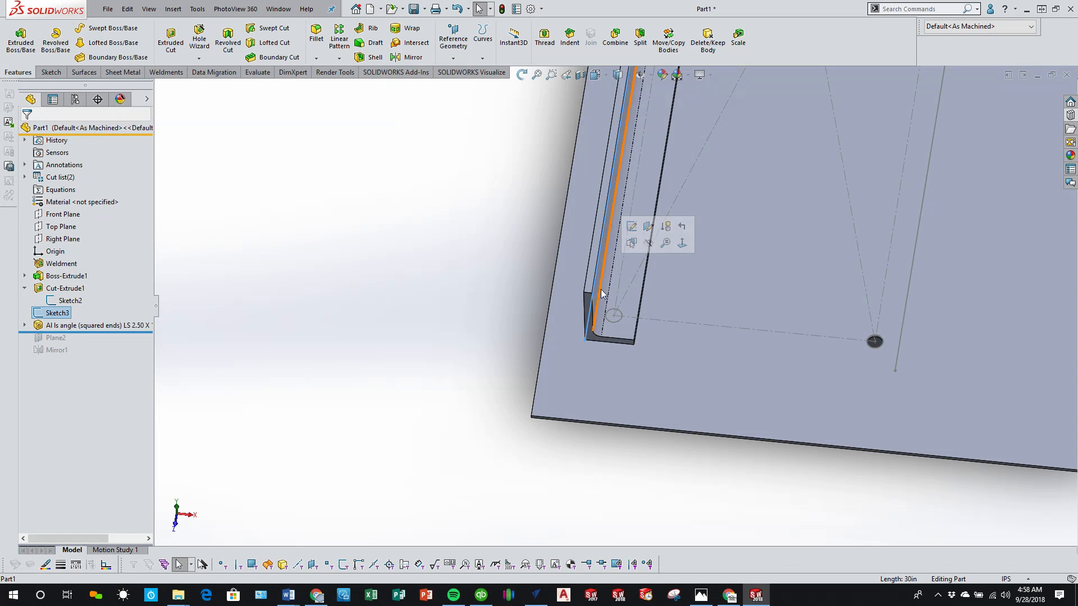
{"action": "left_click", "coordinate": [66, 314]}
{"action": "scroll", "coordinate": [462, 267], "scroll_direction": "up", "scroll_amount": 6}
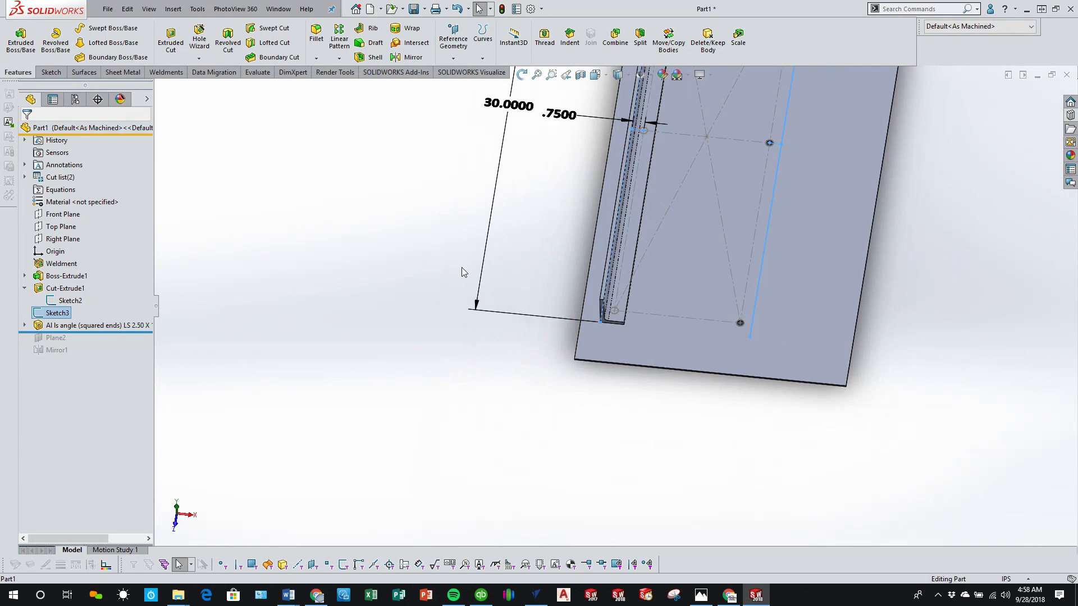
{"action": "scroll", "coordinate": [552, 213], "scroll_direction": "down", "scroll_amount": 5}
{"action": "double_click", "coordinate": [632, 157]}
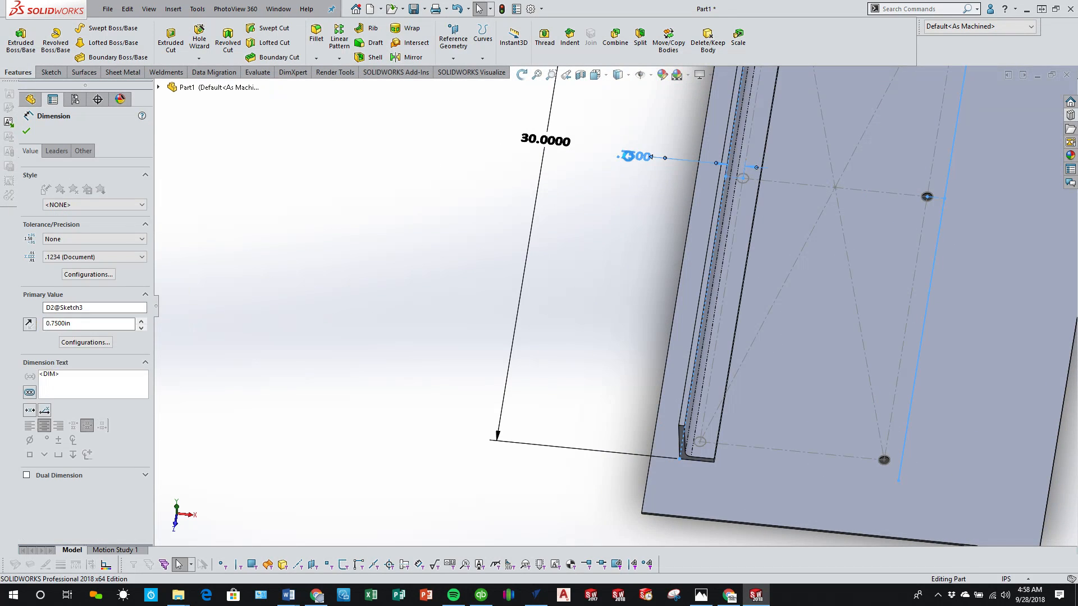
{"action": "type", "text": ".87"}
{"action": "key", "text": "Return"}
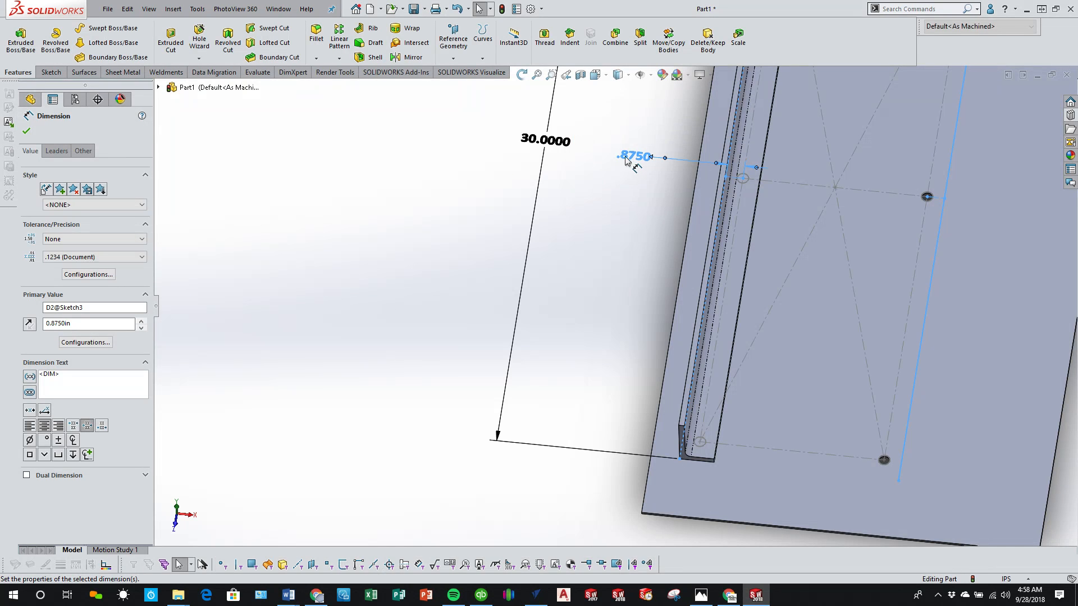
{"action": "left_click", "coordinate": [430, 279]}
Step: Start an extruded cut sketch on the inner face of the angle flange that covers the hole positions
{"action": "scroll", "coordinate": [733, 439], "scroll_direction": "down", "scroll_amount": 5}
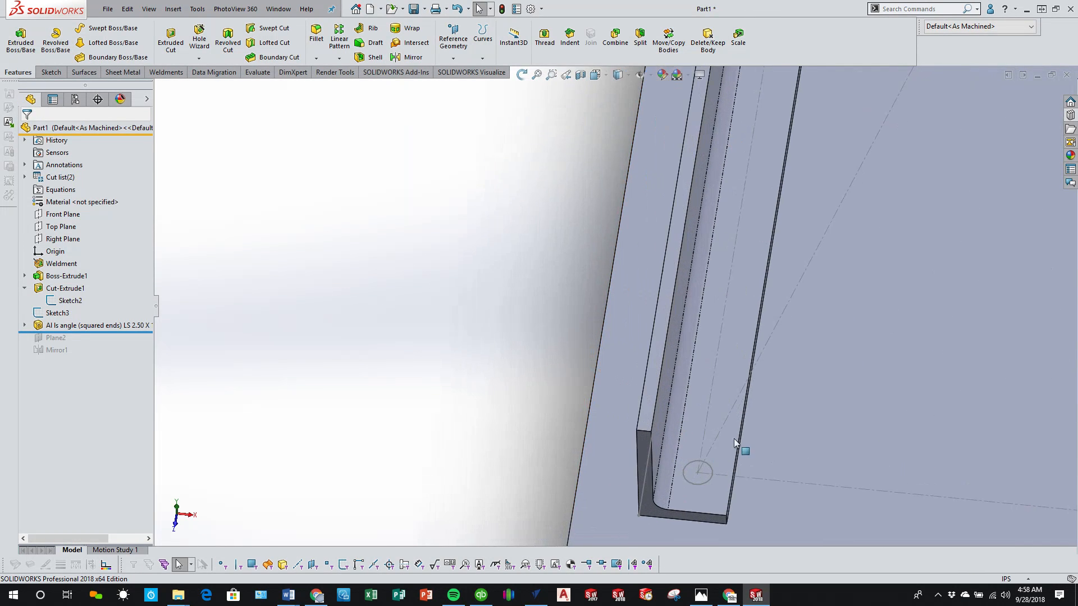
{"action": "middle_click_drag", "start_coordinate": [734, 439], "coordinate": [713, 477]}
{"action": "scroll", "coordinate": [567, 503], "scroll_direction": "up", "scroll_amount": 4}
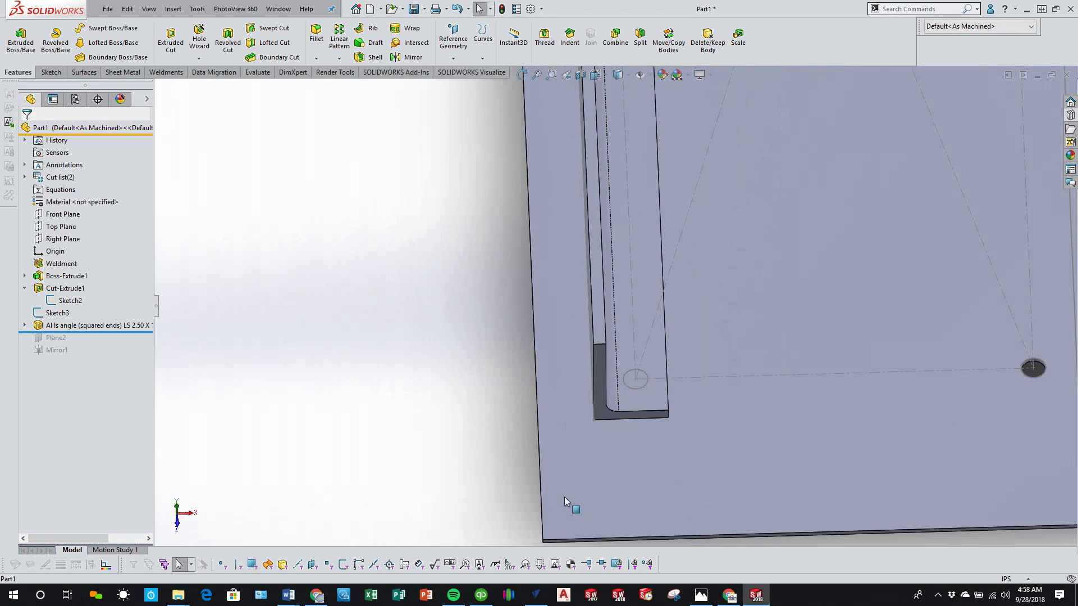
{"action": "left_click", "coordinate": [177, 509]}
{"action": "scroll", "coordinate": [690, 398], "scroll_direction": "up", "scroll_amount": 8}
{"action": "scroll", "coordinate": [740, 441], "scroll_direction": "down", "scroll_amount": 6}
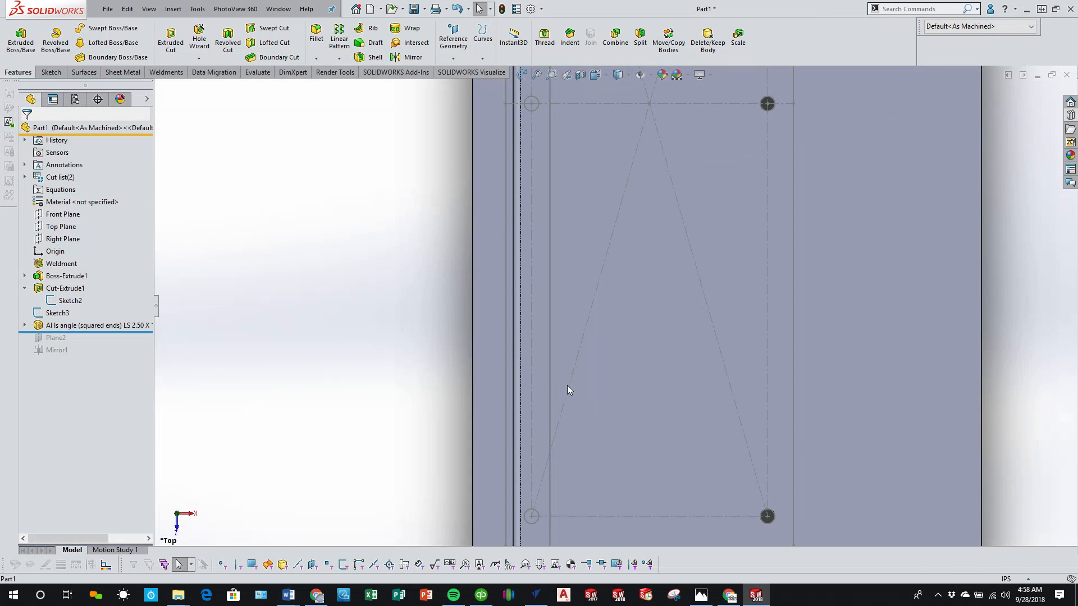
{"action": "left_click", "coordinate": [542, 377]}
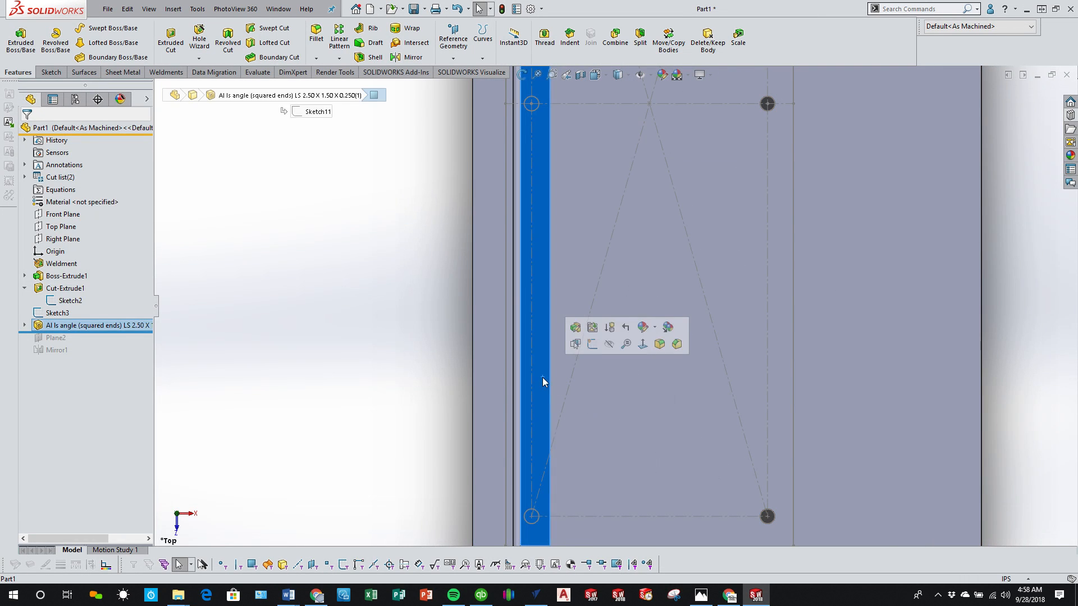
{"action": "left_click", "coordinate": [173, 40]}
{"action": "scroll", "coordinate": [573, 433], "scroll_direction": "down", "scroll_amount": 5}
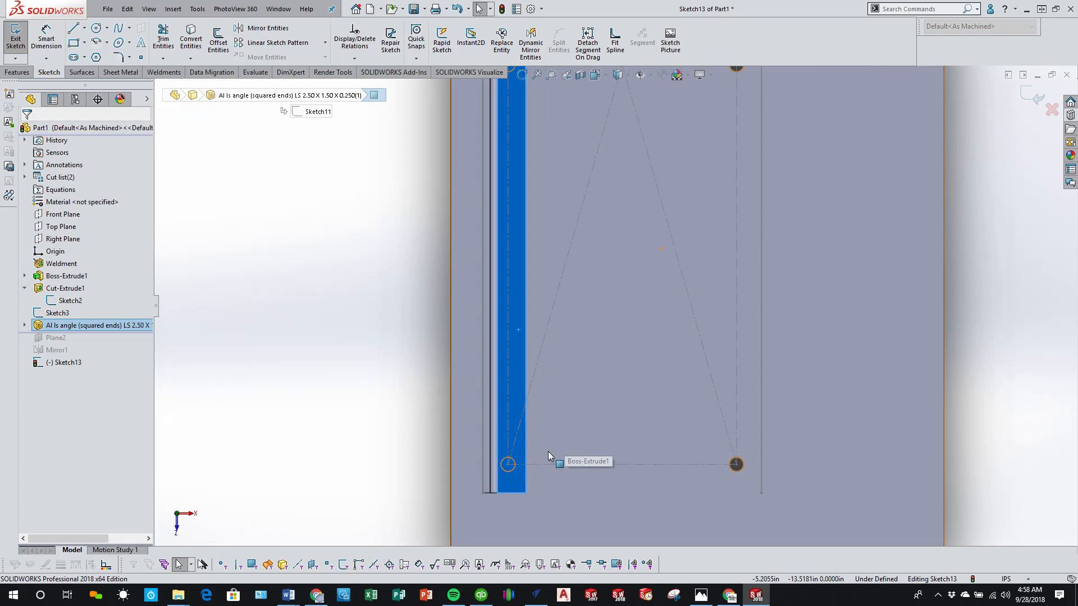
Step: Sketch a centerpoint straight slot along the angle, centred on the lower end hole, about 1.65 in between arc centres and 0.54 in wide
{"action": "left_click", "coordinate": [73, 57]}
{"action": "left_click", "coordinate": [68, 172]}
{"action": "scroll", "coordinate": [496, 443], "scroll_direction": "down", "scroll_amount": 2}
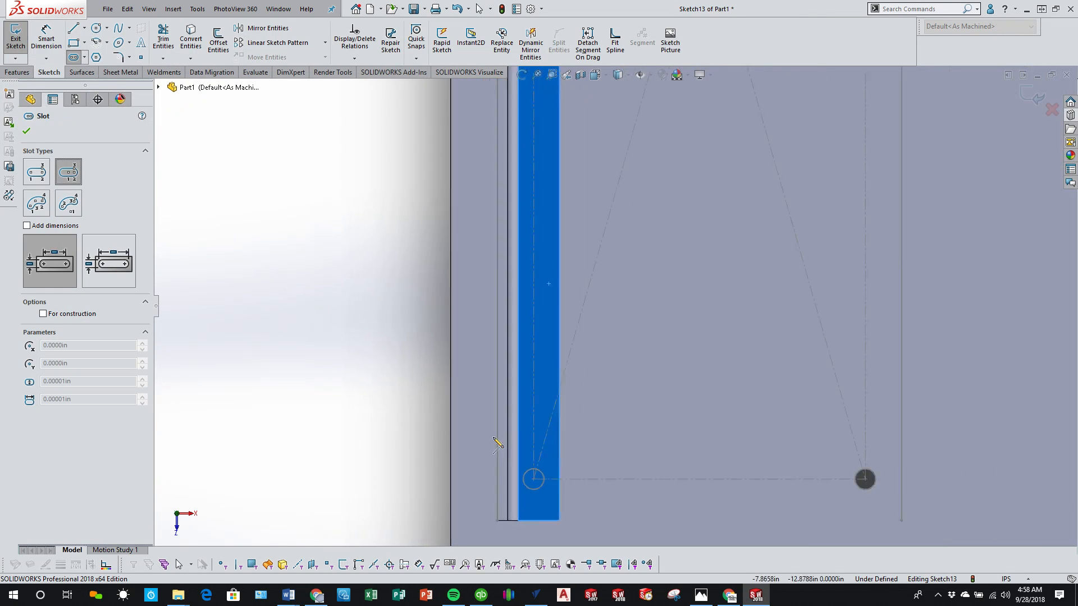
{"action": "scroll", "coordinate": [477, 452], "scroll_direction": "down", "scroll_amount": 2}
{"action": "left_click", "coordinate": [534, 479]}
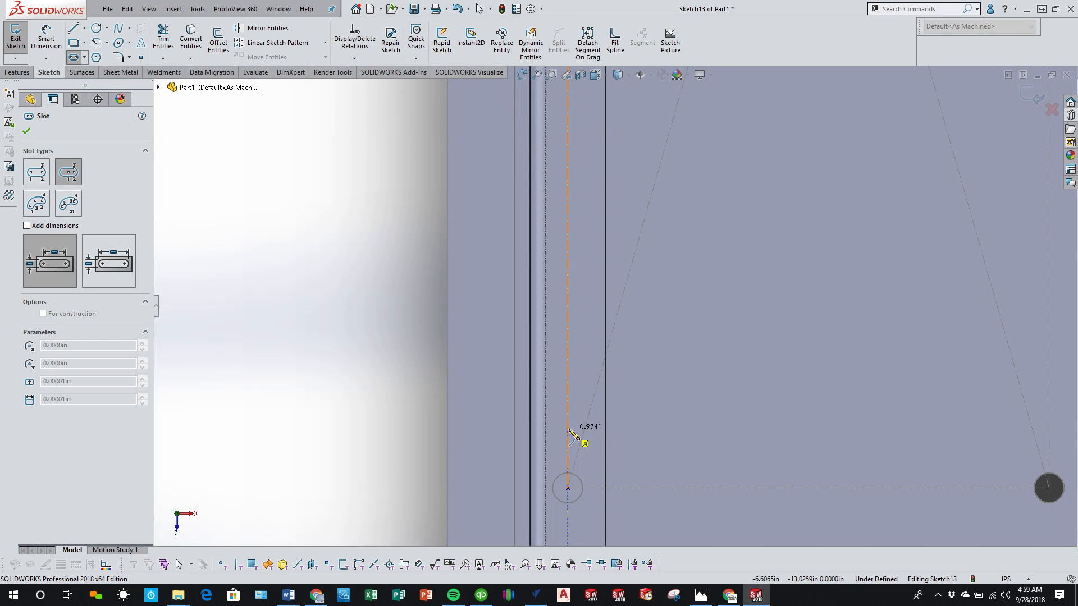
{"action": "left_click", "coordinate": [572, 439]}
{"action": "left_click", "coordinate": [581, 439]}
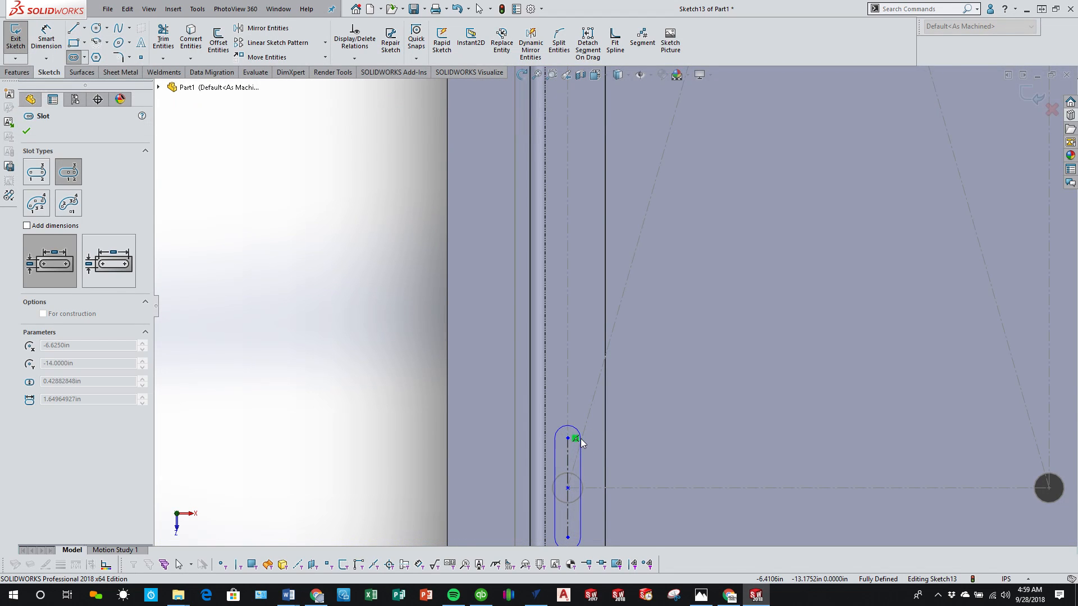
Step: Sketch a second centerpoint slot along the angle on the middle hole, about 1.59 in between arc centres and 0.53 in wide
{"action": "scroll", "coordinate": [609, 281], "scroll_direction": "up", "scroll_amount": 3}
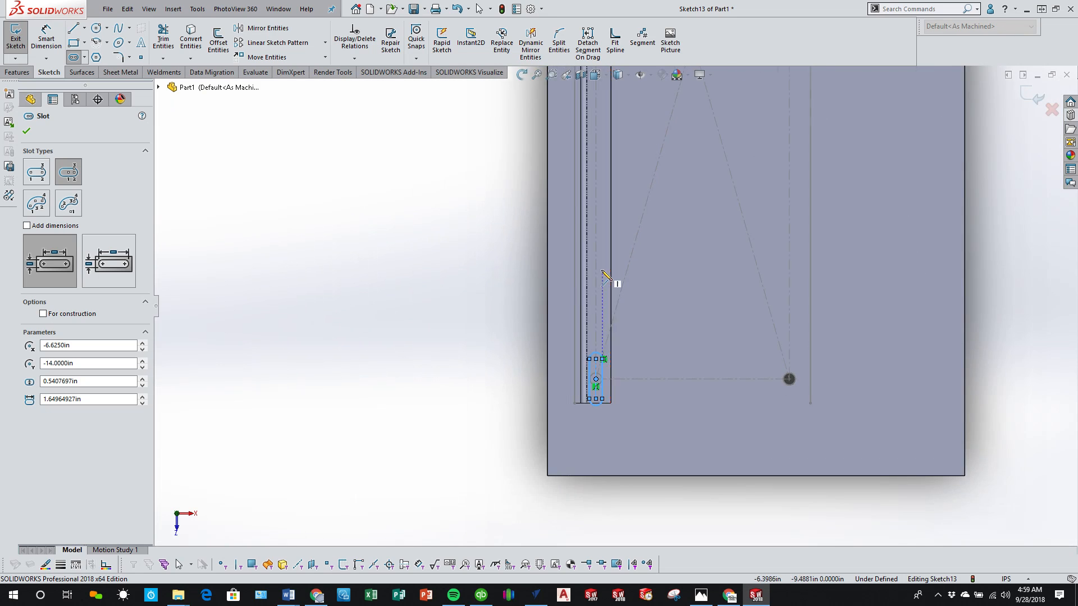
{"action": "scroll", "coordinate": [606, 277], "scroll_direction": "down", "scroll_amount": 4}
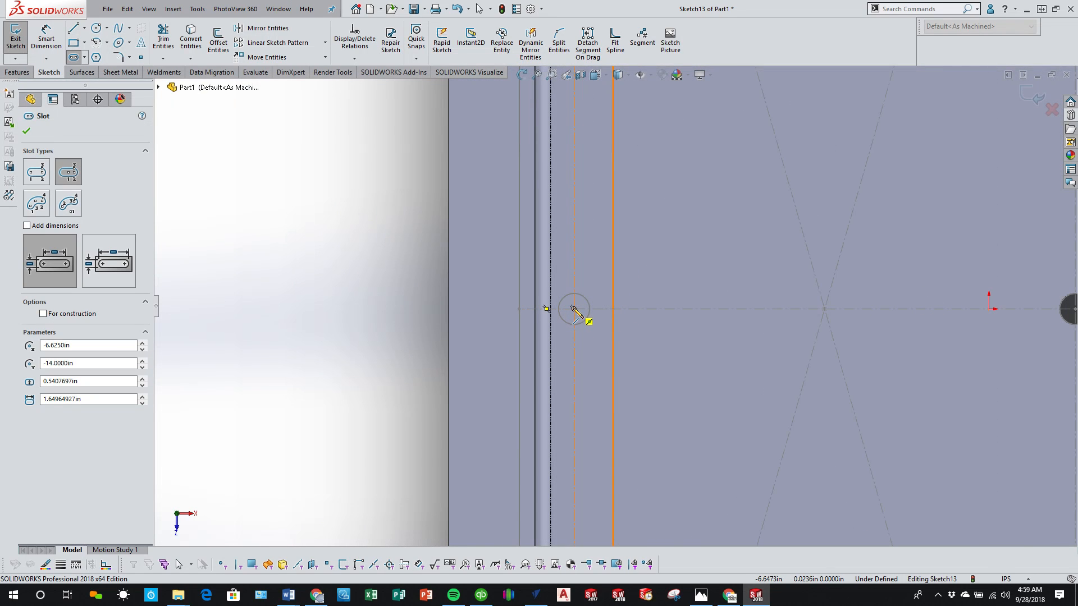
{"action": "left_click", "coordinate": [574, 308]}
{"action": "left_click", "coordinate": [573, 260]}
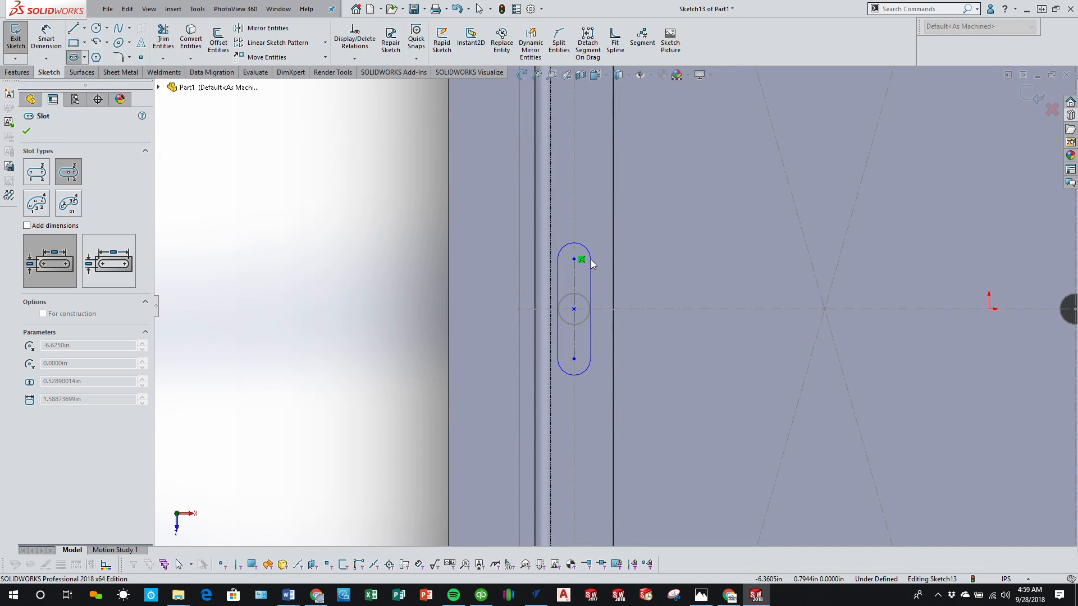
{"action": "left_click", "coordinate": [590, 259]}
Step: Sketch a third centerpoint slot along the angle on the upper end hole, about 1.31 in between arc centres and 0.53 in wide
{"action": "scroll", "coordinate": [612, 303], "scroll_direction": "up", "scroll_amount": 5}
{"action": "scroll", "coordinate": [617, 212], "scroll_direction": "down", "scroll_amount": 5}
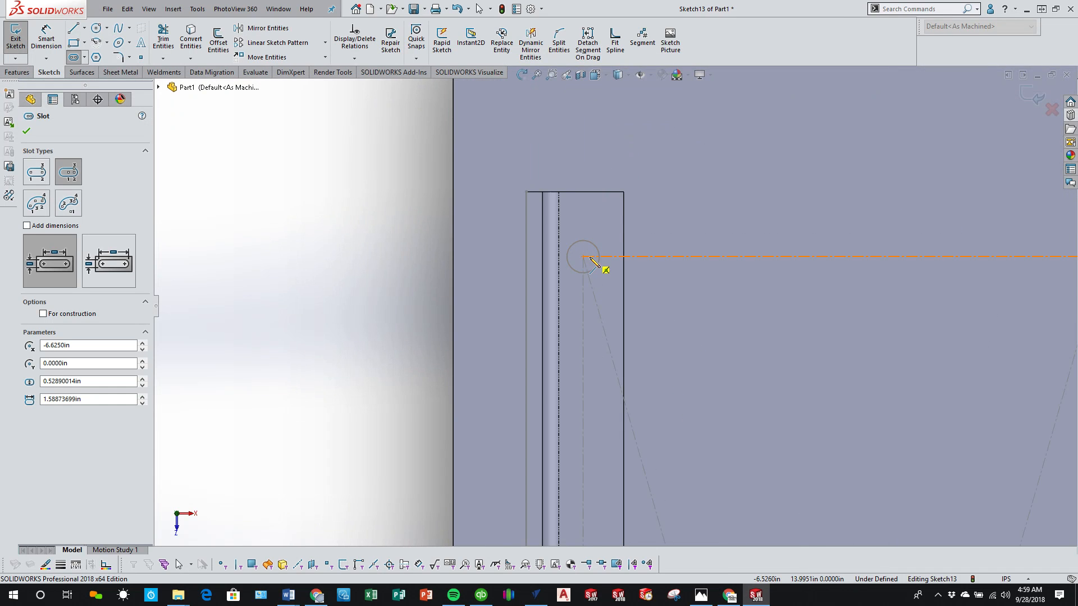
{"action": "left_click", "coordinate": [583, 258]}
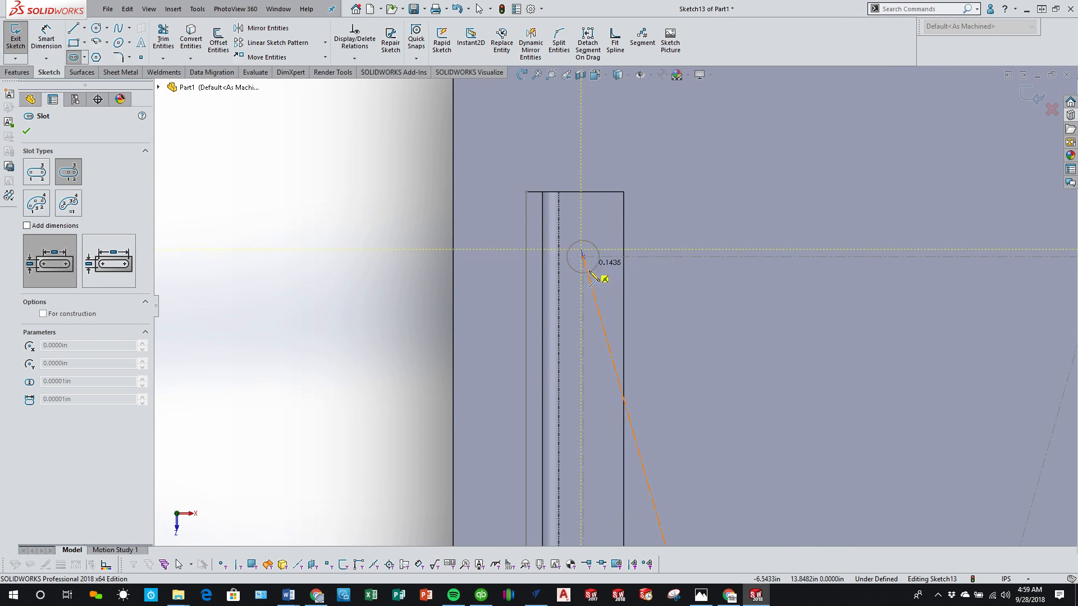
{"action": "left_click", "coordinate": [583, 299]}
{"action": "left_click", "coordinate": [600, 301]}
{"action": "scroll", "coordinate": [598, 298], "scroll_direction": "up", "scroll_amount": 3}
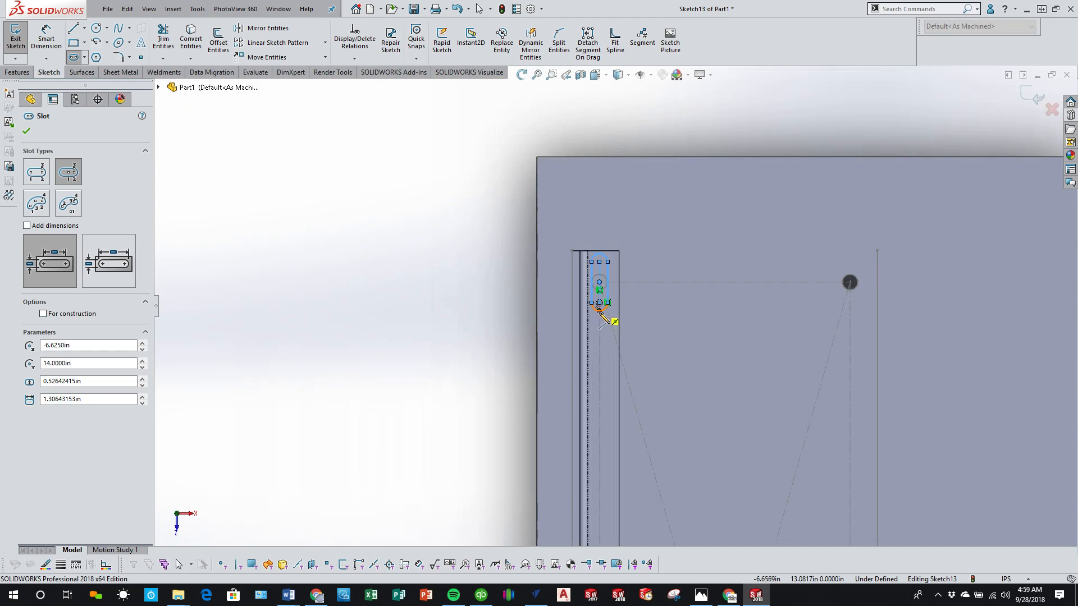
{"action": "key", "text": "Escape"}
Step: Select the three slots on the angle flange and apply an Equal Slots relation to them
{"action": "left_click", "coordinate": [607, 296]}
{"action": "scroll", "coordinate": [613, 315], "scroll_direction": "up", "scroll_amount": 6}
{"action": "scroll", "coordinate": [630, 435], "scroll_direction": "down", "scroll_amount": 3}
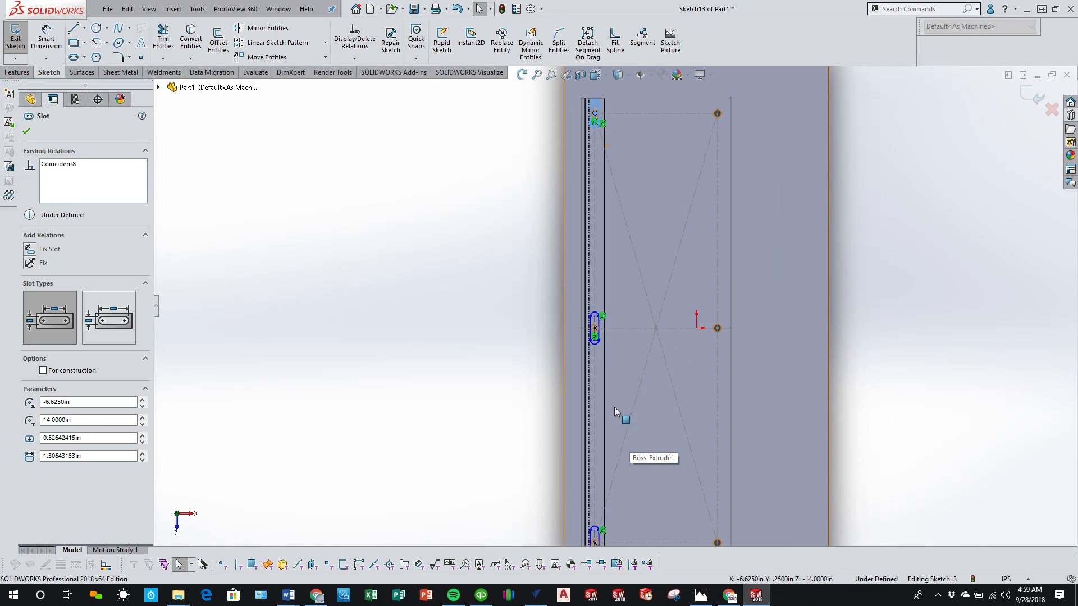
{"action": "left_click", "coordinate": [596, 330], "text": "ctrl"}
{"action": "scroll", "coordinate": [609, 445], "scroll_direction": "down", "scroll_amount": 3}
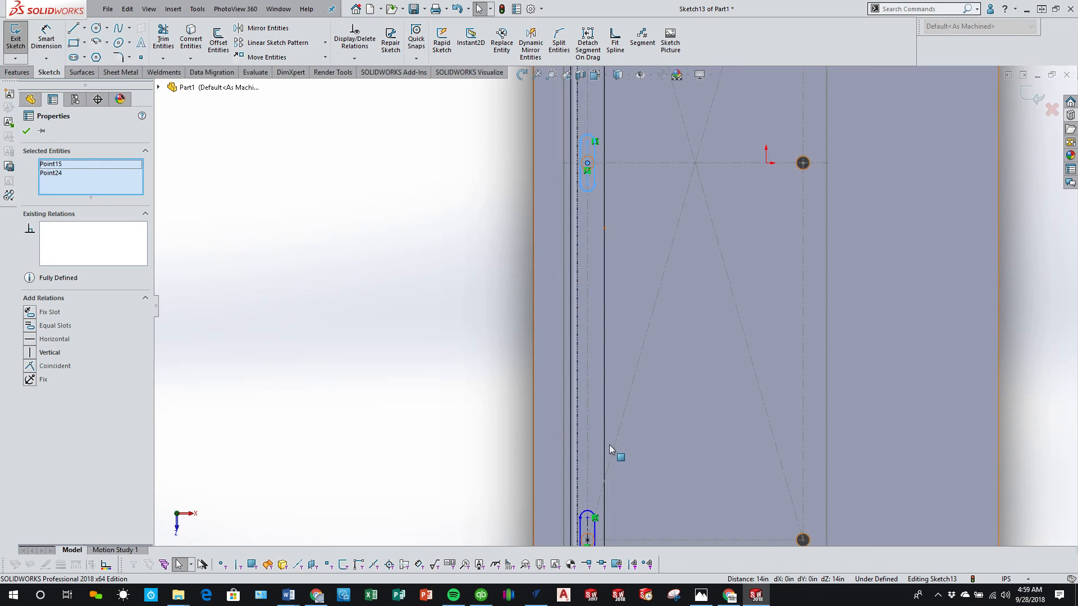
{"action": "scroll", "coordinate": [609, 449], "scroll_direction": "up", "scroll_amount": 3}
{"action": "scroll", "coordinate": [605, 457], "scroll_direction": "down", "scroll_amount": 2}
{"action": "left_click", "coordinate": [599, 365], "text": "ctrl"}
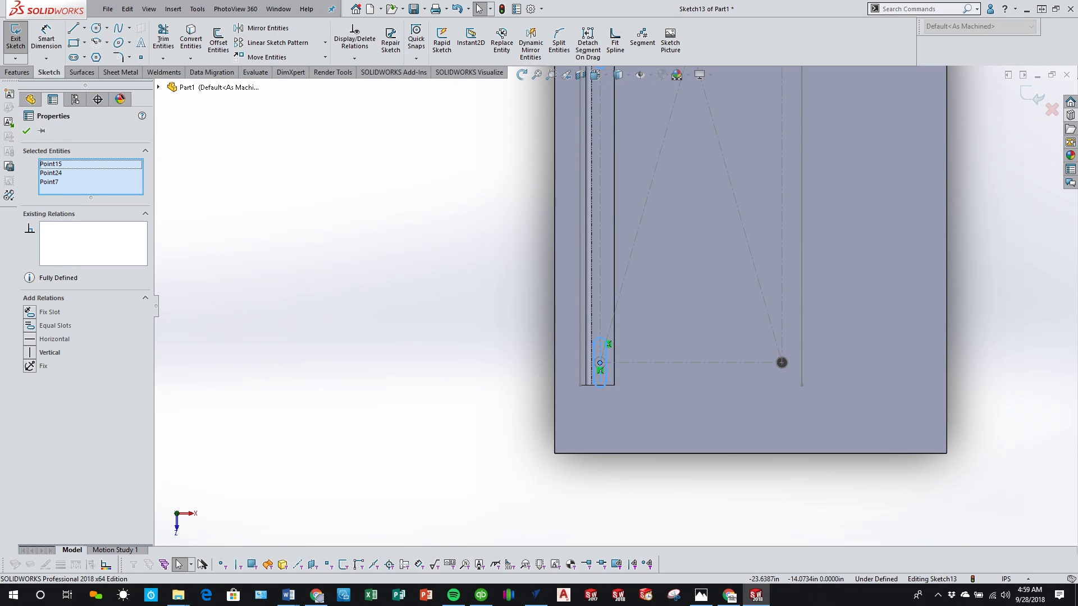
{"action": "left_click", "coordinate": [29, 330]}
{"action": "left_click", "coordinate": [282, 410]}
{"action": "scroll", "coordinate": [553, 385], "scroll_direction": "down", "scroll_amount": 7}
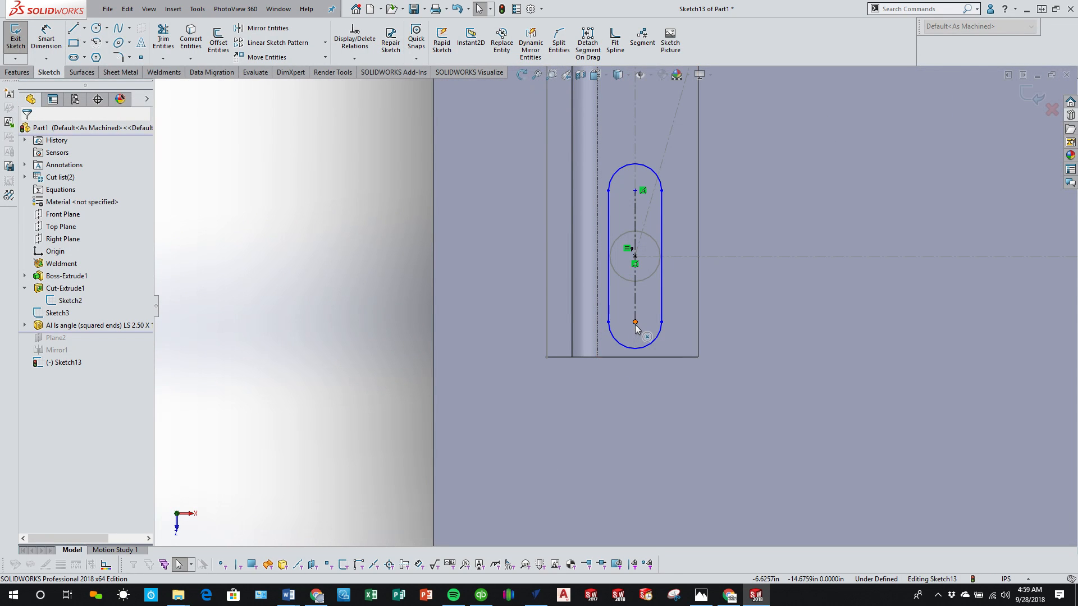
Step: Shorten the slot at the angle's lower end and dimension the distance between its arc centres as 0.75 in
{"action": "left_click_drag", "start_coordinate": [635, 322], "coordinate": [637, 305]}
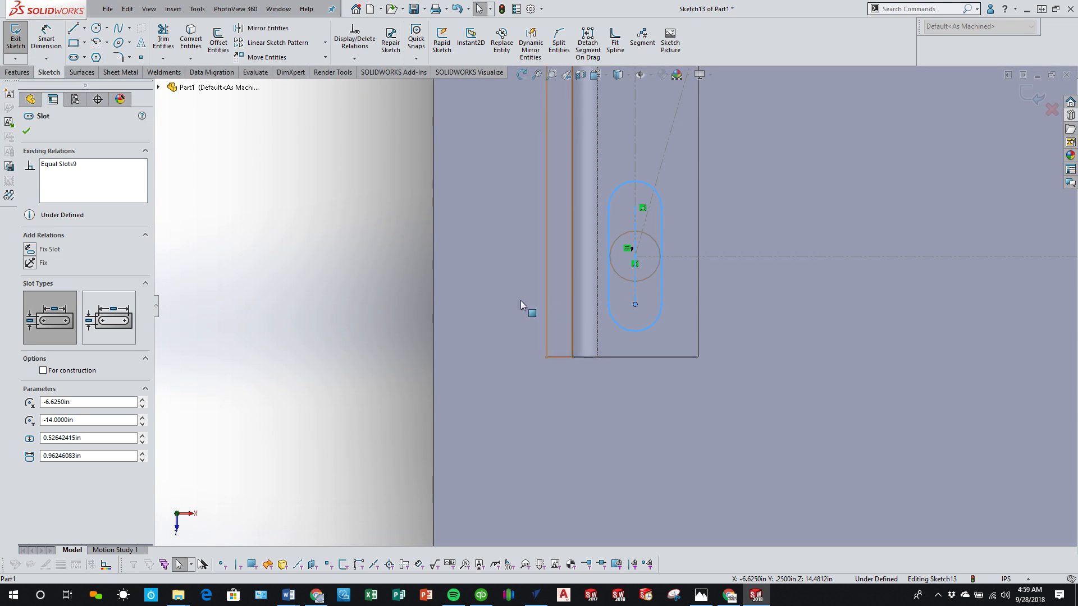
{"action": "left_click", "coordinate": [346, 263]}
{"action": "left_click", "coordinate": [46, 39]}
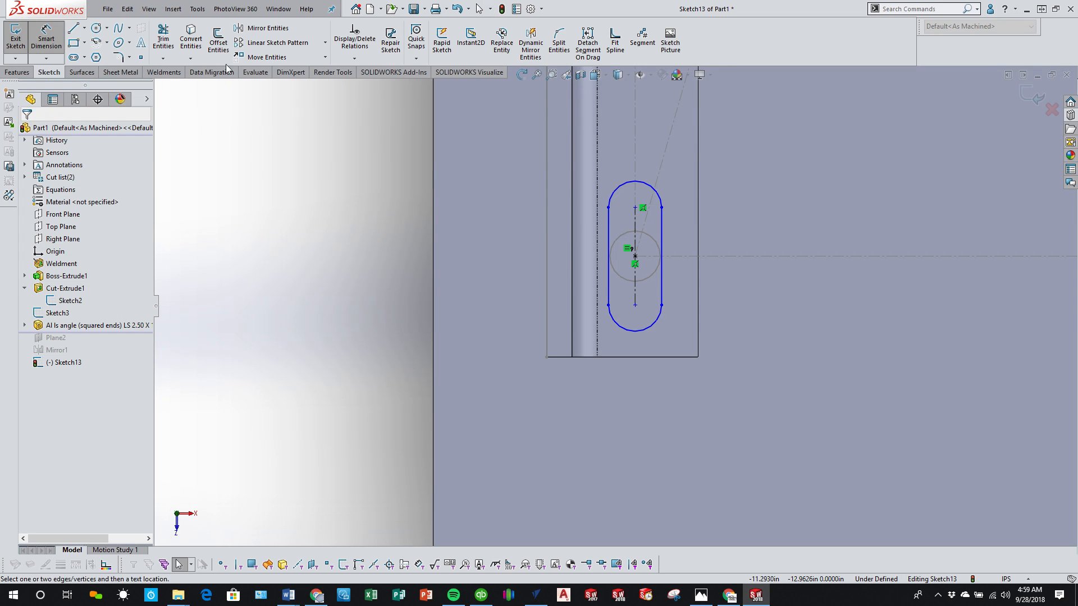
{"action": "left_click", "coordinate": [651, 329]}
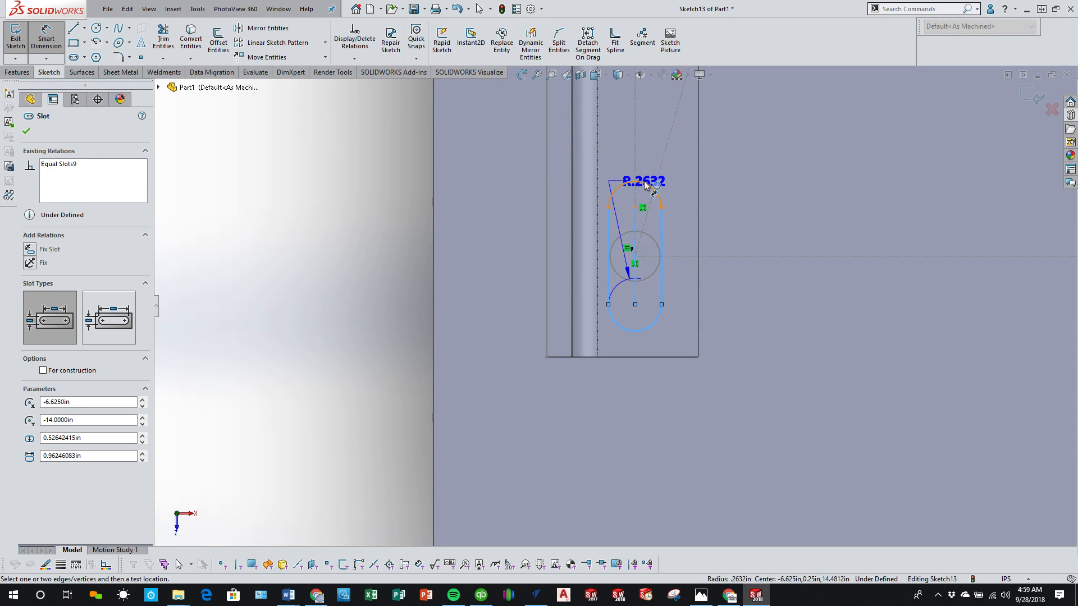
{"action": "left_click", "coordinate": [644, 182]}
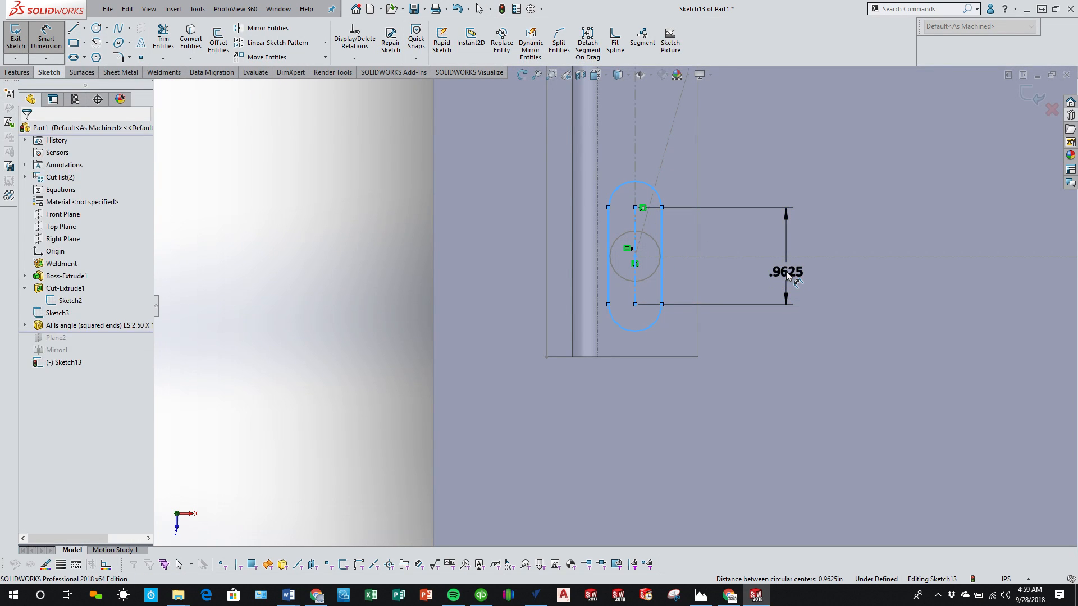
{"action": "left_click", "coordinate": [787, 271]}
{"action": "type", "text": ".75"}
{"action": "key", "text": "Return"}
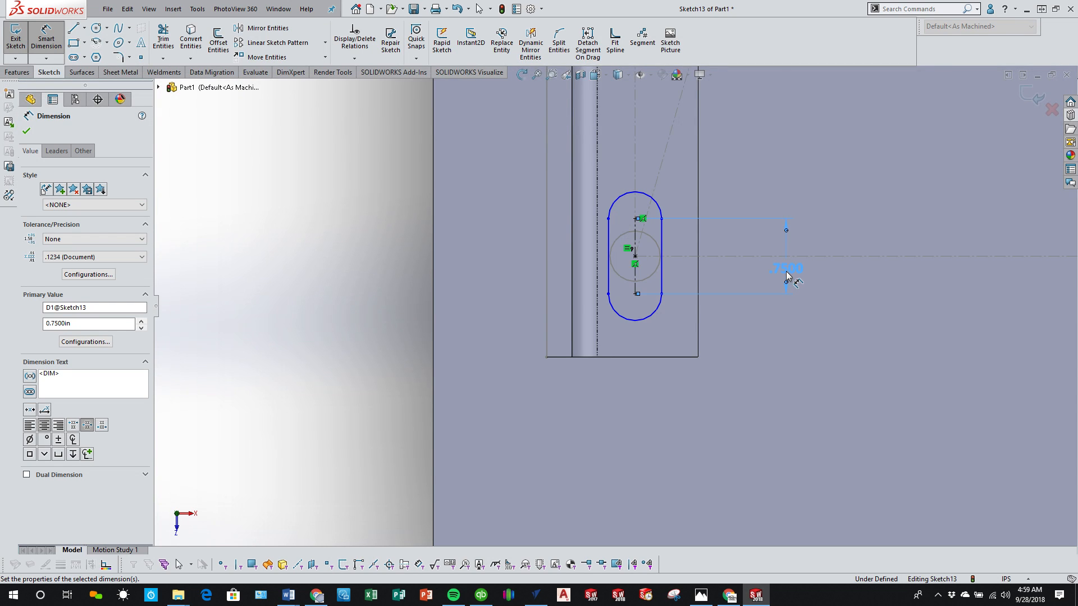
Step: Dimension the width of the lower end slot between its straight sides as .5+1/32 in
{"action": "scroll", "coordinate": [787, 274], "scroll_direction": "up", "scroll_amount": 10}
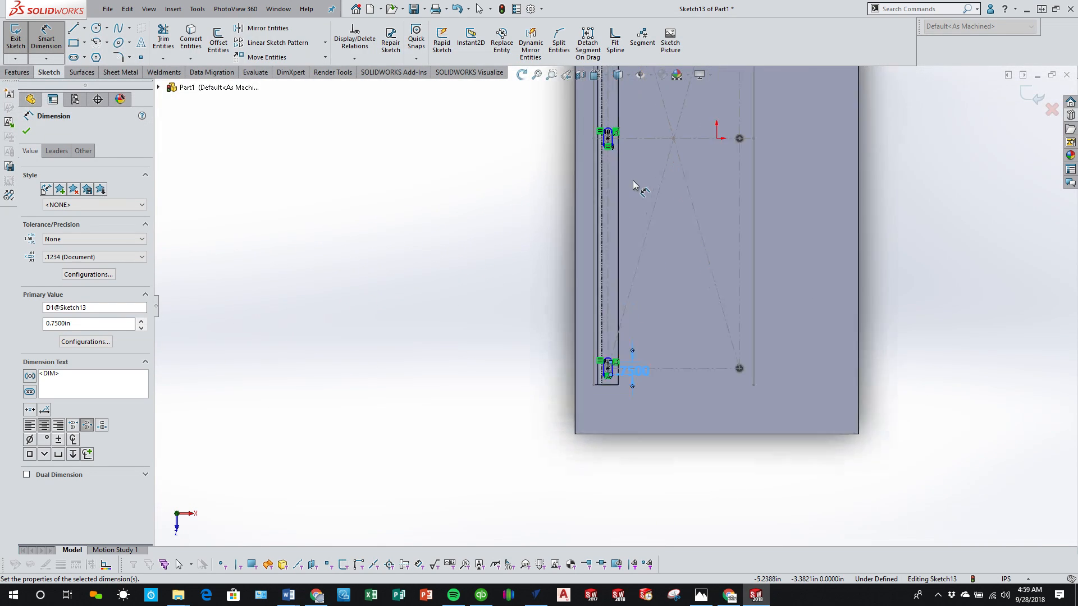
{"action": "scroll", "coordinate": [634, 420], "scroll_direction": "down", "scroll_amount": 6}
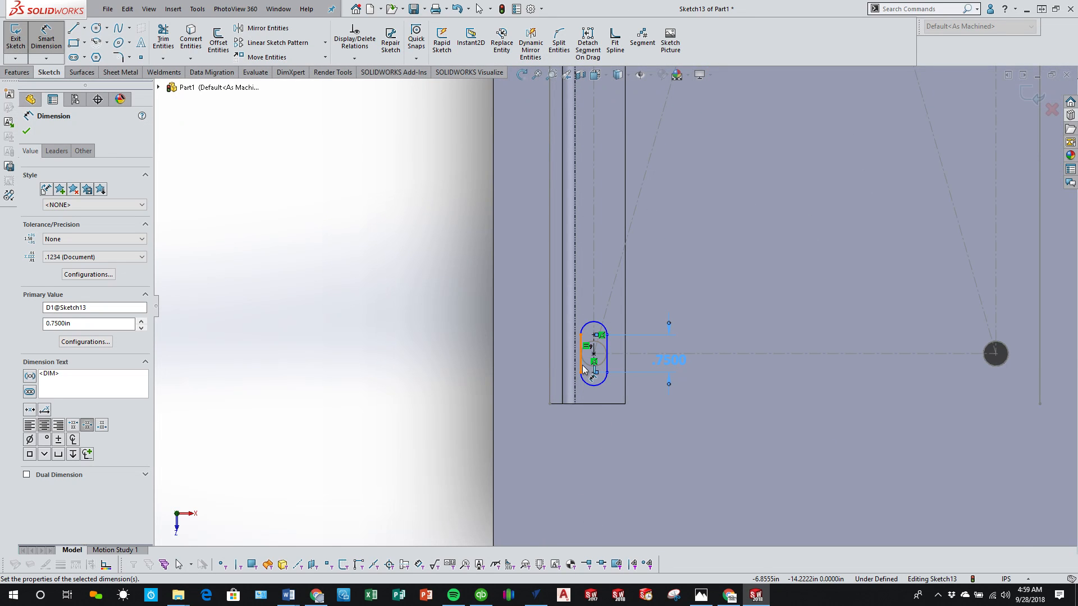
{"action": "left_click", "coordinate": [584, 369]}
{"action": "left_click", "coordinate": [605, 365]}
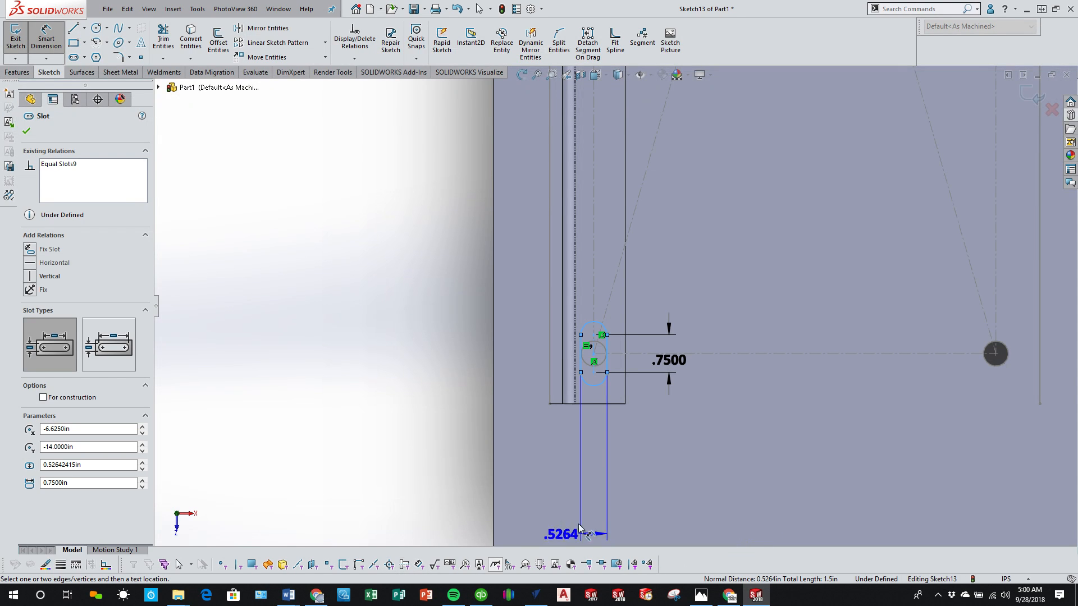
{"action": "left_click", "coordinate": [691, 446]}
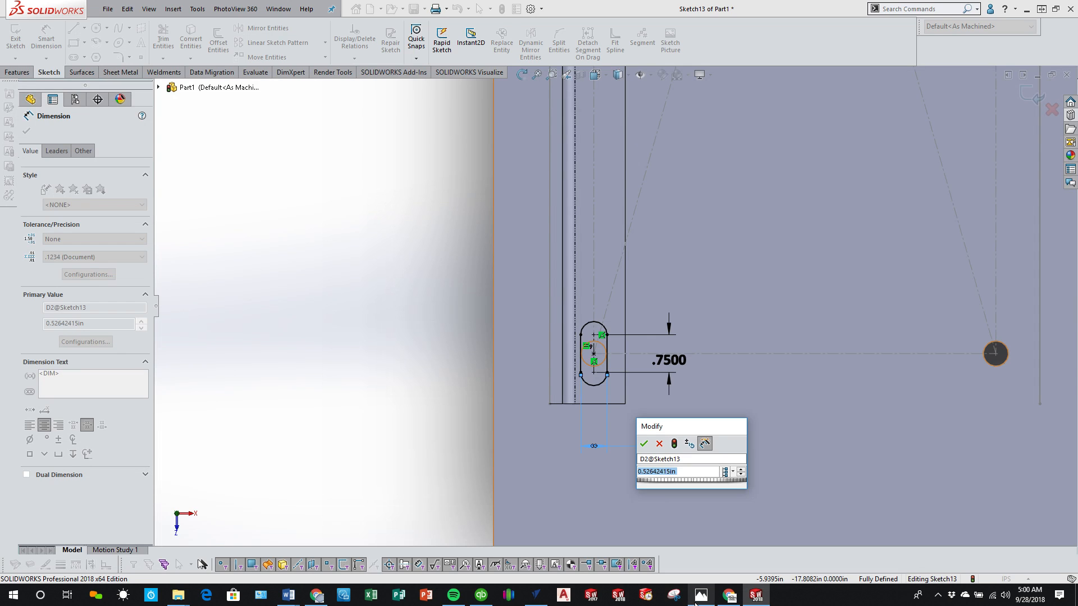
{"action": "left_click", "coordinate": [731, 602]}
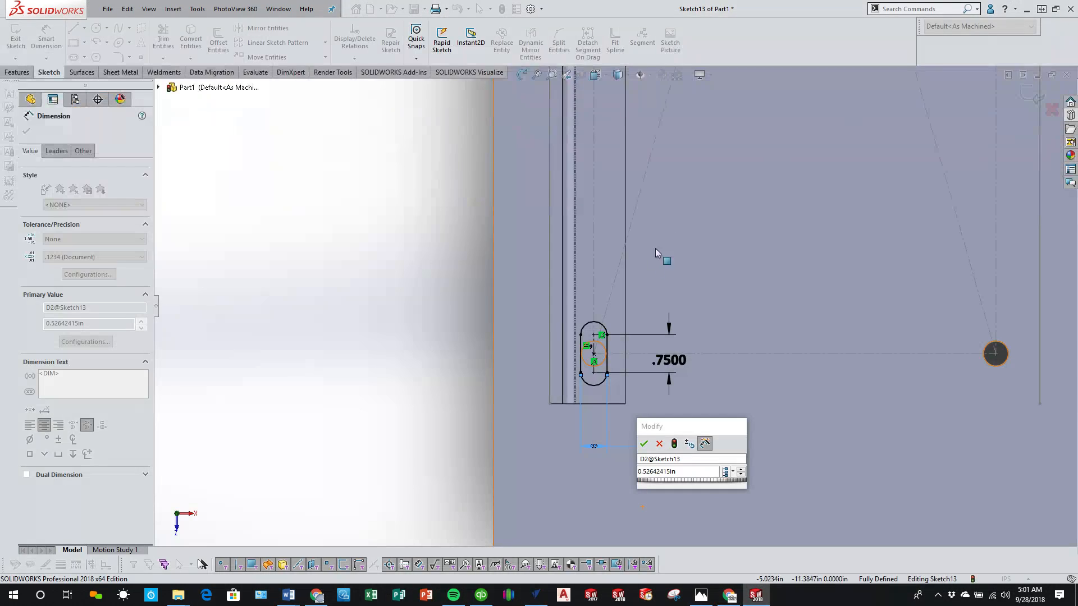
{"action": "scroll", "coordinate": [607, 355], "scroll_direction": "up", "scroll_amount": 3}
{"action": "double_click", "coordinate": [685, 473]}
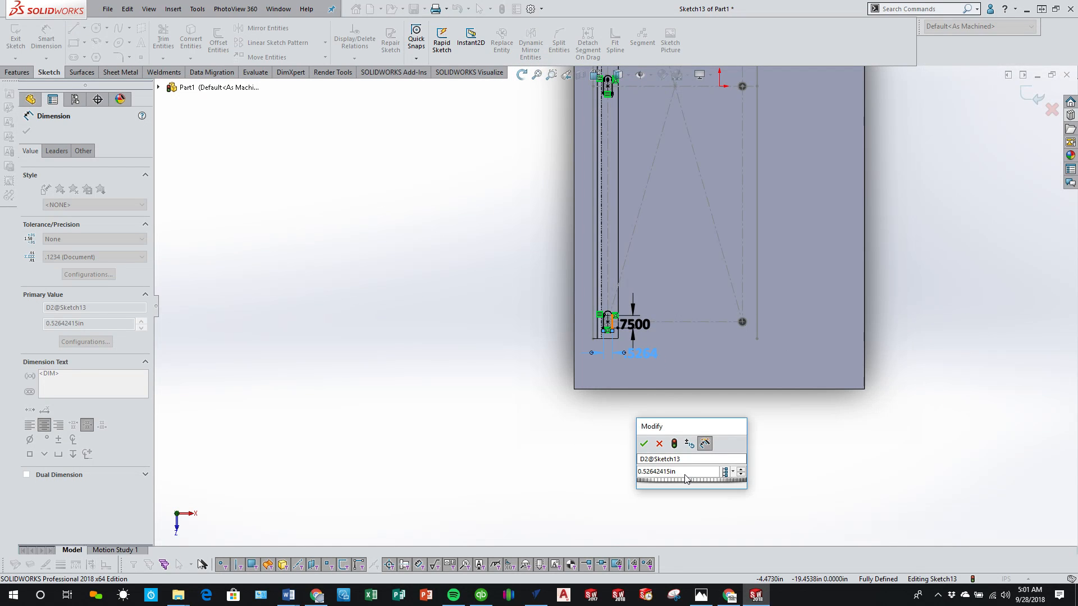
{"action": "type", "text": ".5+"}
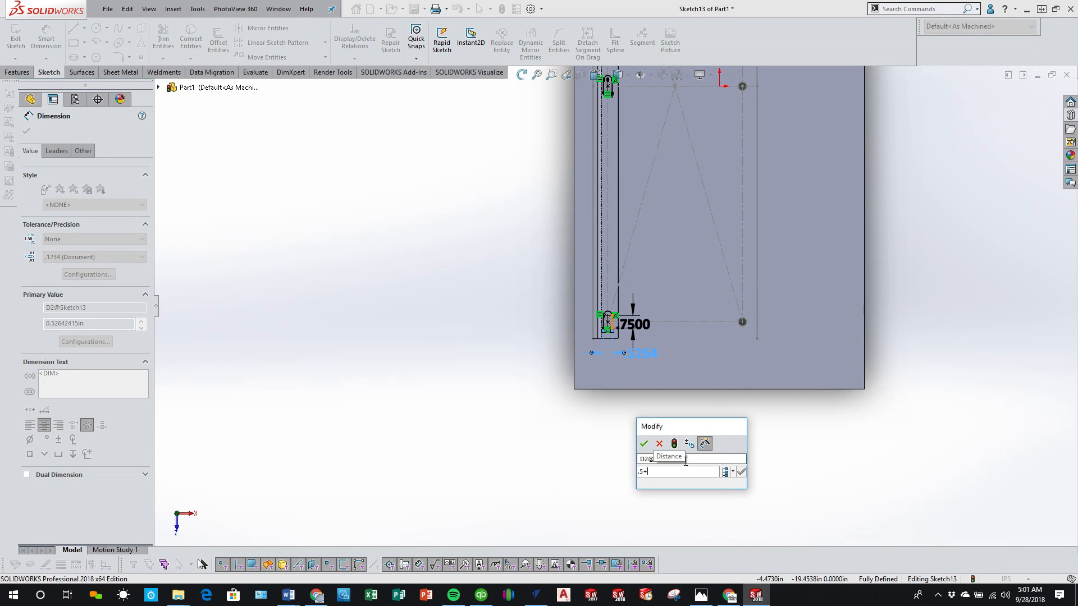
{"action": "type", "text": "1/16"}
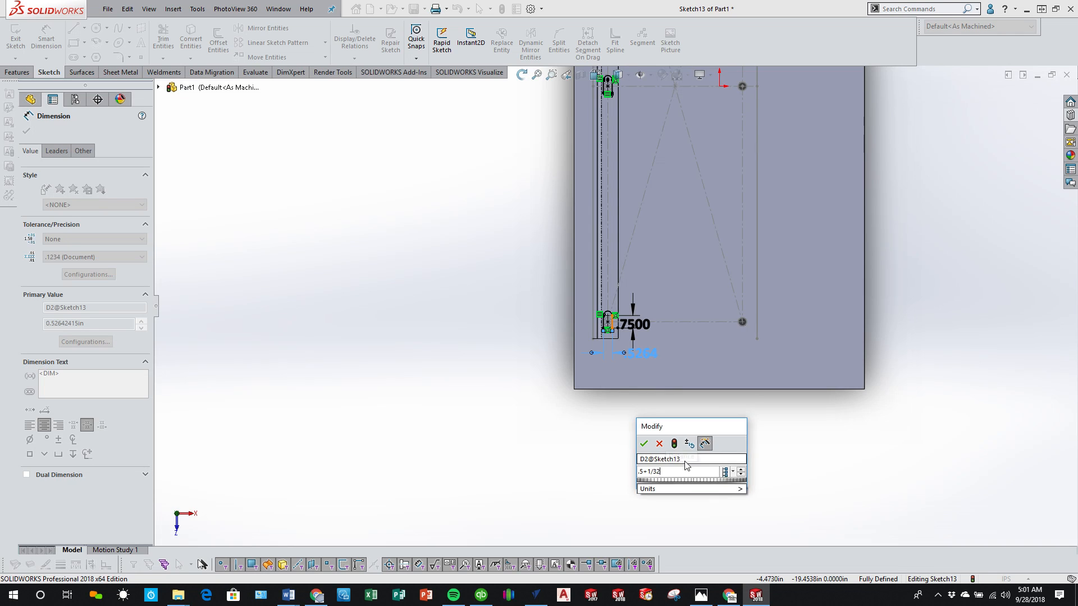
{"action": "key", "text": "Return"}
{"action": "scroll", "coordinate": [676, 393], "scroll_direction": "down", "scroll_amount": 3}
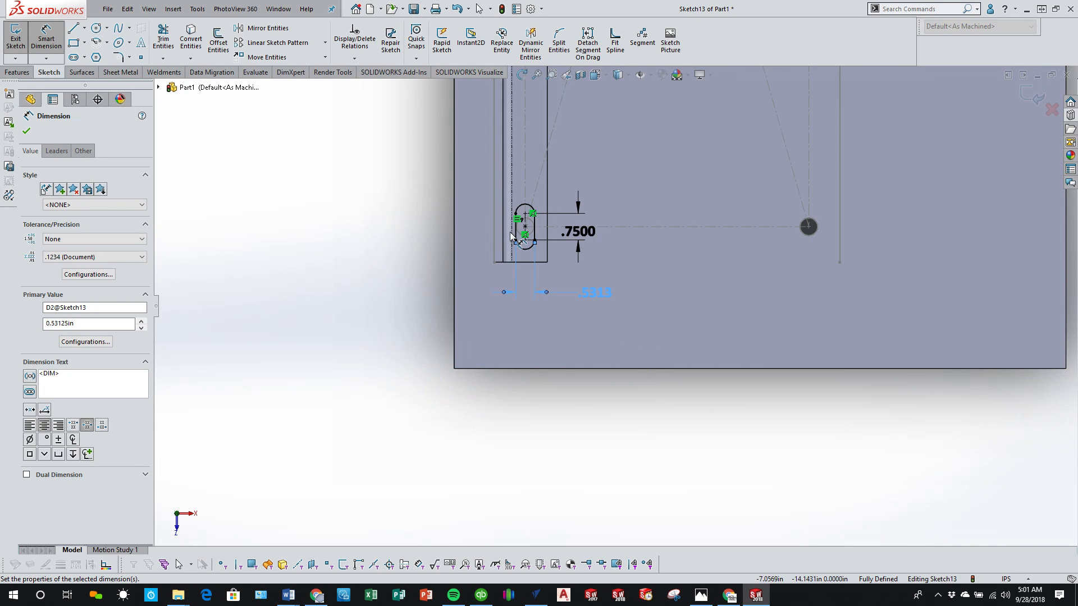
{"action": "scroll", "coordinate": [553, 200], "scroll_direction": "up", "scroll_amount": 5}
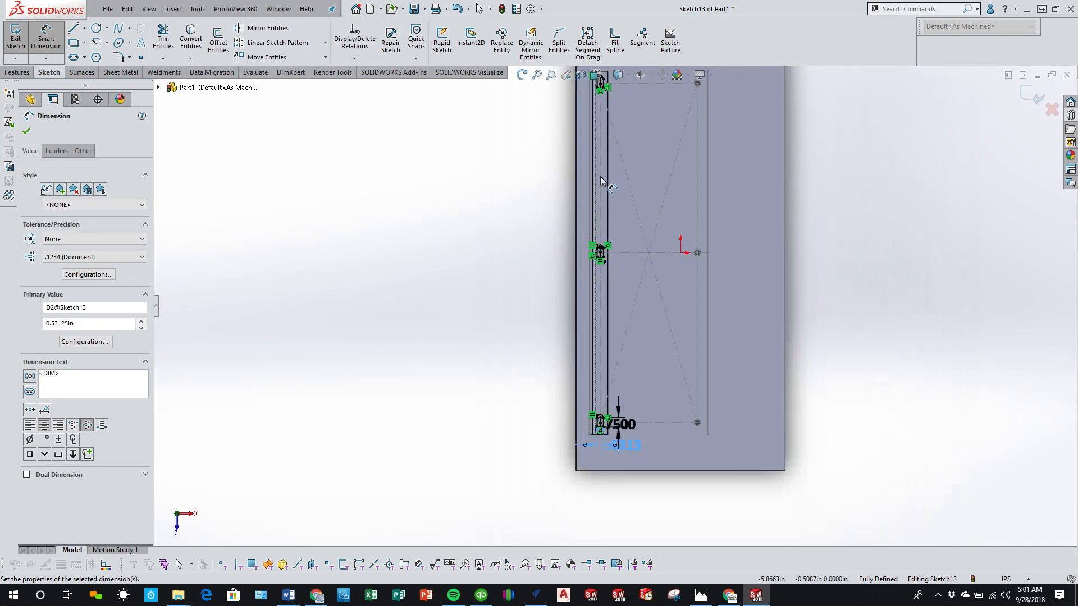
{"action": "scroll", "coordinate": [603, 160], "scroll_direction": "down", "scroll_amount": 5}
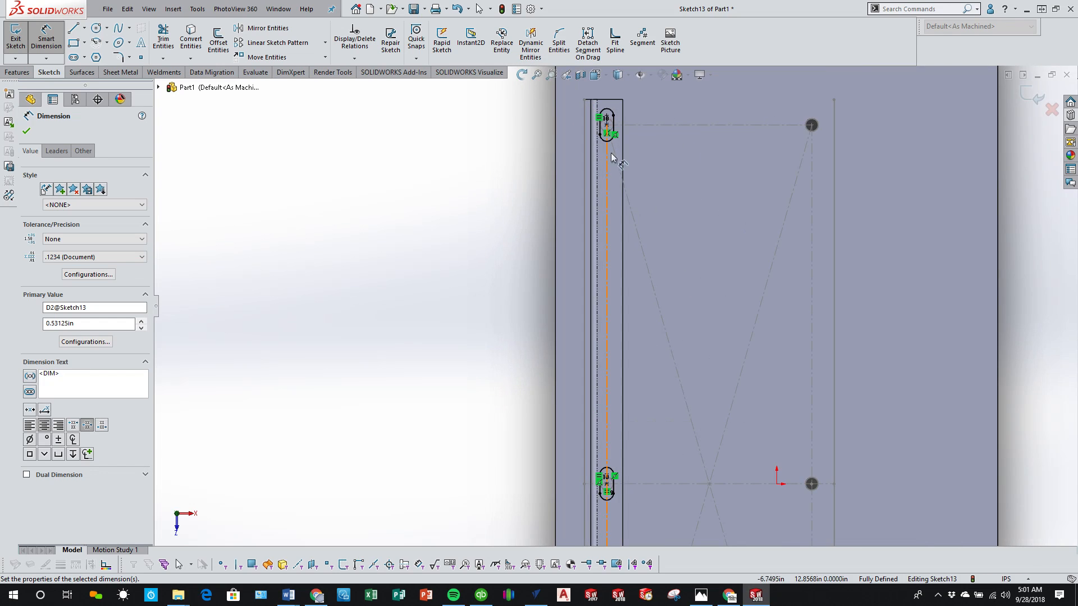
Step: Exit the slot sketch into an extruded cut and set its end condition to Through All
{"action": "left_click", "coordinate": [1033, 97]}
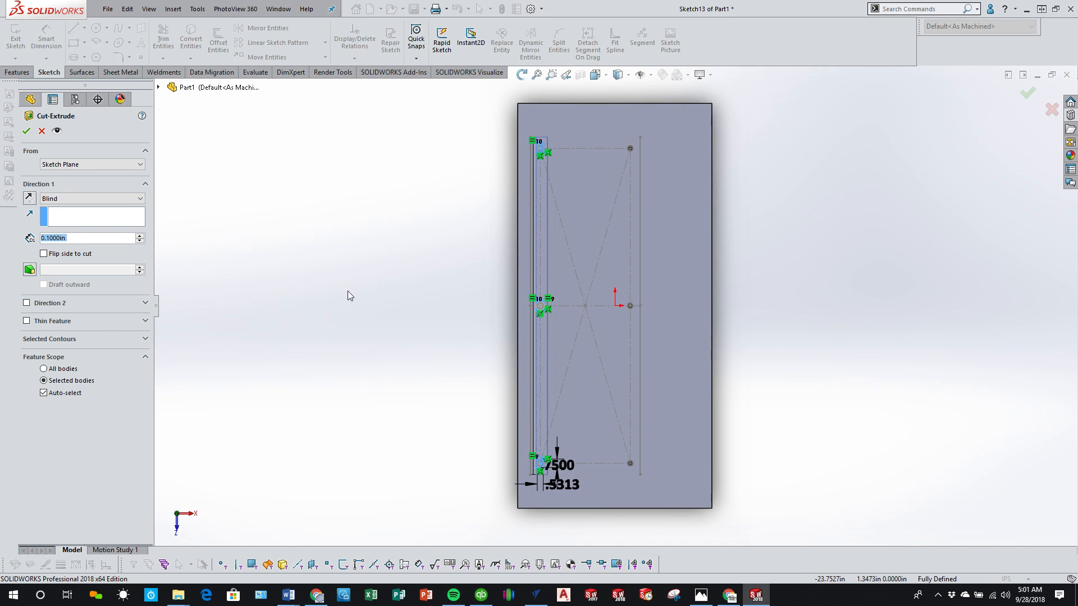
{"action": "scroll", "coordinate": [495, 433], "scroll_direction": "down", "scroll_amount": 1}
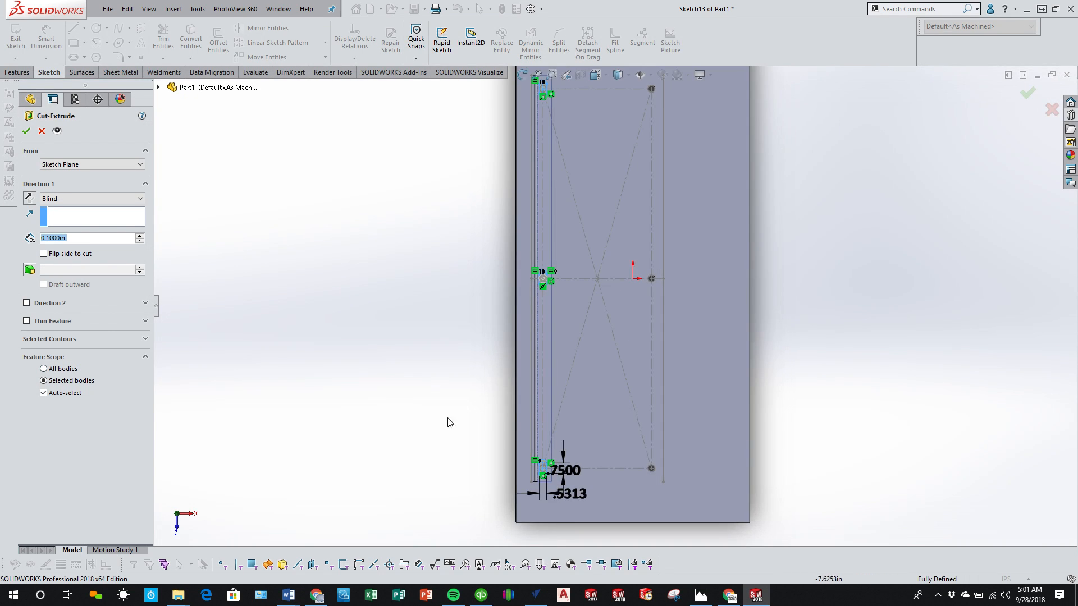
{"action": "left_click", "coordinate": [91, 200]}
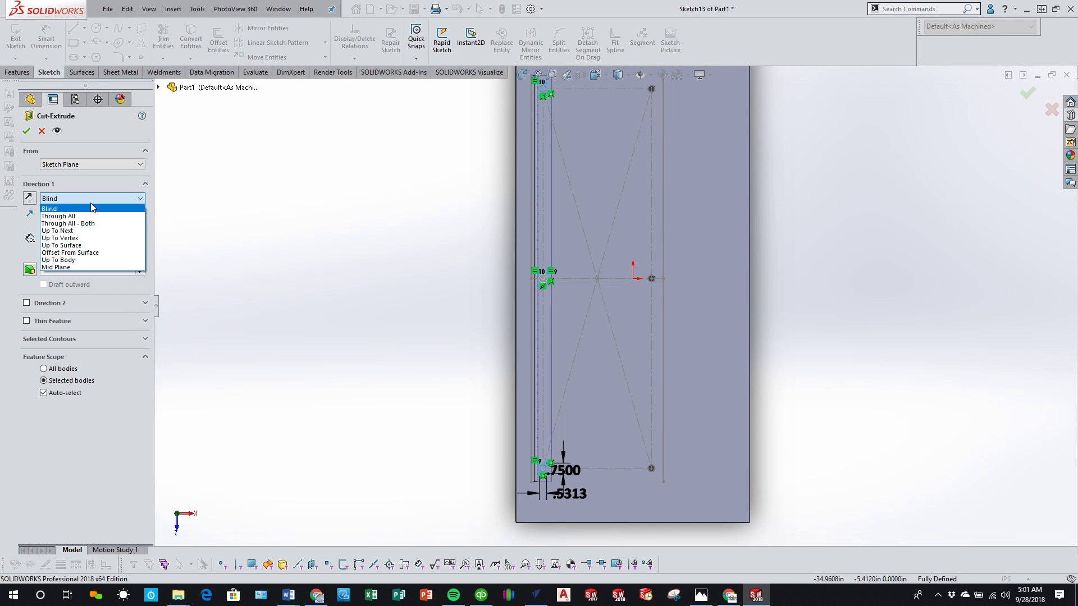
{"action": "left_click", "coordinate": [91, 217]}
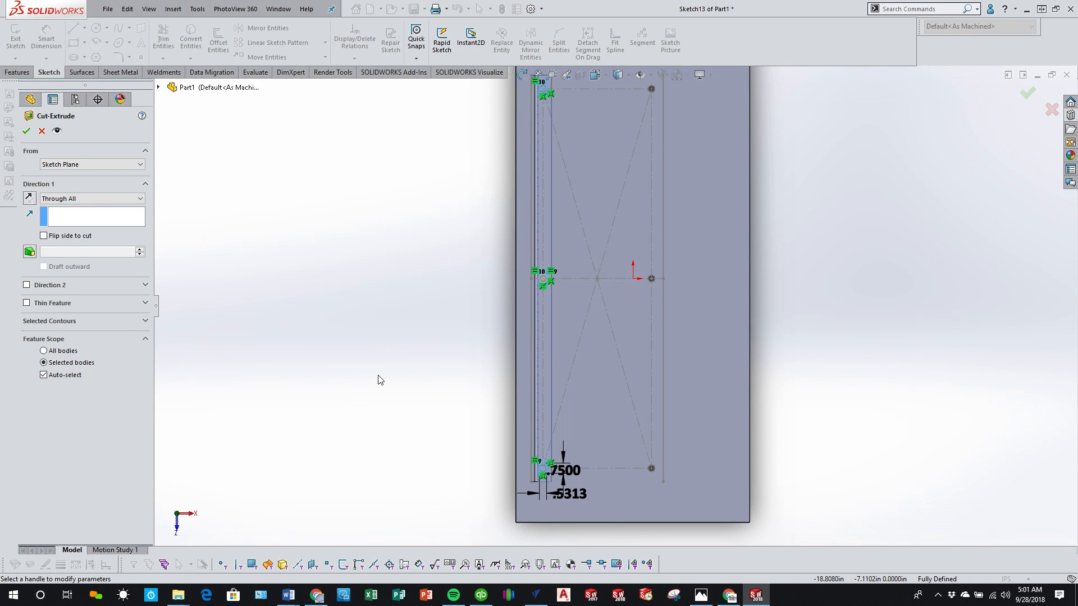
{"action": "middle_click_drag", "start_coordinate": [409, 382], "coordinate": [389, 331]}
{"action": "scroll", "coordinate": [634, 327], "scroll_direction": "down", "scroll_amount": 4}
{"action": "scroll", "coordinate": [486, 243], "scroll_direction": "down", "scroll_amount": 3}
{"action": "scroll", "coordinate": [401, 216], "scroll_direction": "down", "scroll_amount": 2}
{"action": "scroll", "coordinate": [413, 245], "scroll_direction": "up", "scroll_amount": 3}
{"action": "scroll", "coordinate": [389, 330], "scroll_direction": "up", "scroll_amount": 3}
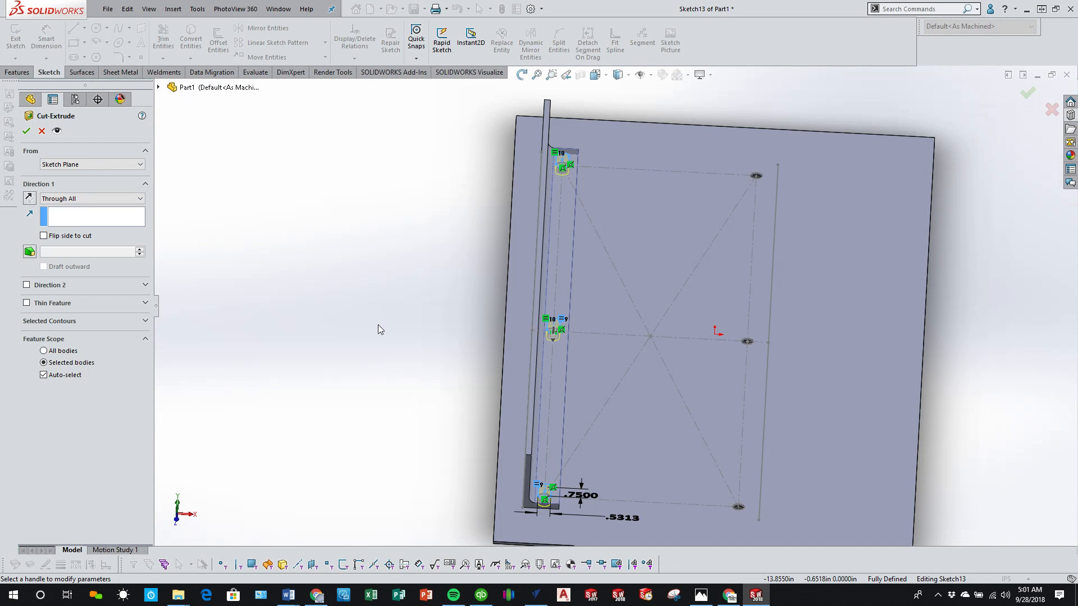
Step: Turn off automatic body selection, limit the cut's feature scope to the aluminium angle body, and complete the slot cut
{"action": "left_click", "coordinate": [159, 88]}
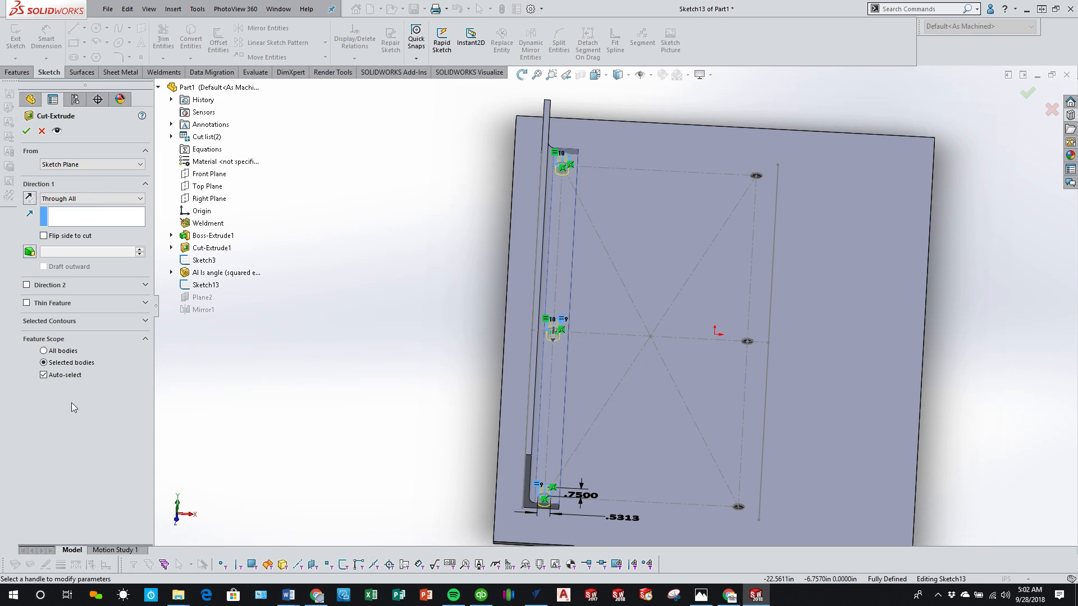
{"action": "left_click", "coordinate": [44, 375]}
{"action": "left_click", "coordinate": [44, 376]}
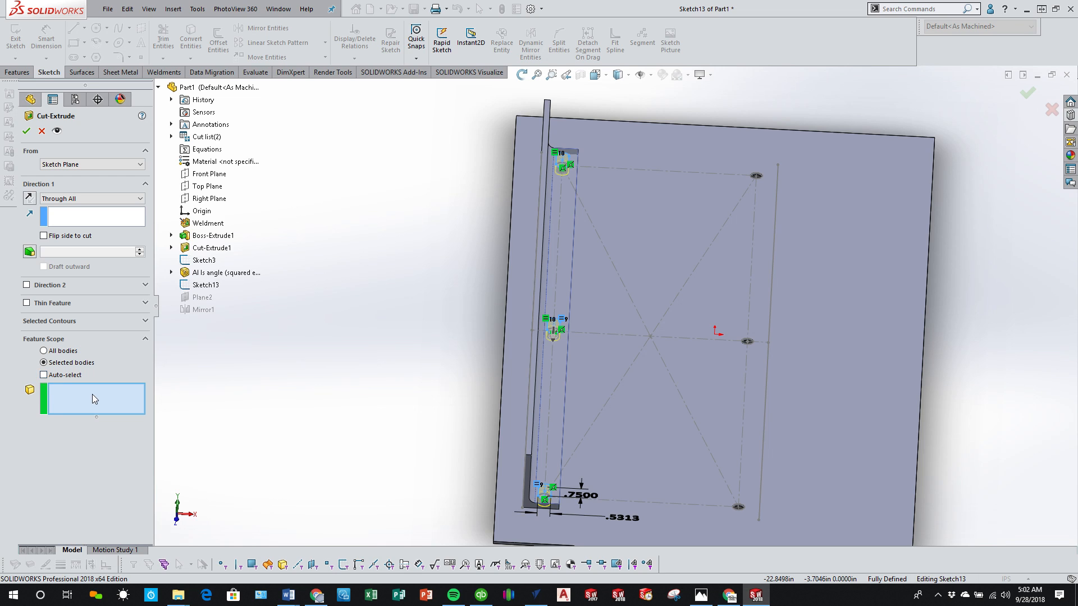
{"action": "left_click", "coordinate": [551, 372]}
{"action": "middle_click_drag", "start_coordinate": [401, 400], "coordinate": [390, 334]}
{"action": "scroll", "coordinate": [544, 369], "scroll_direction": "down", "scroll_amount": 4}
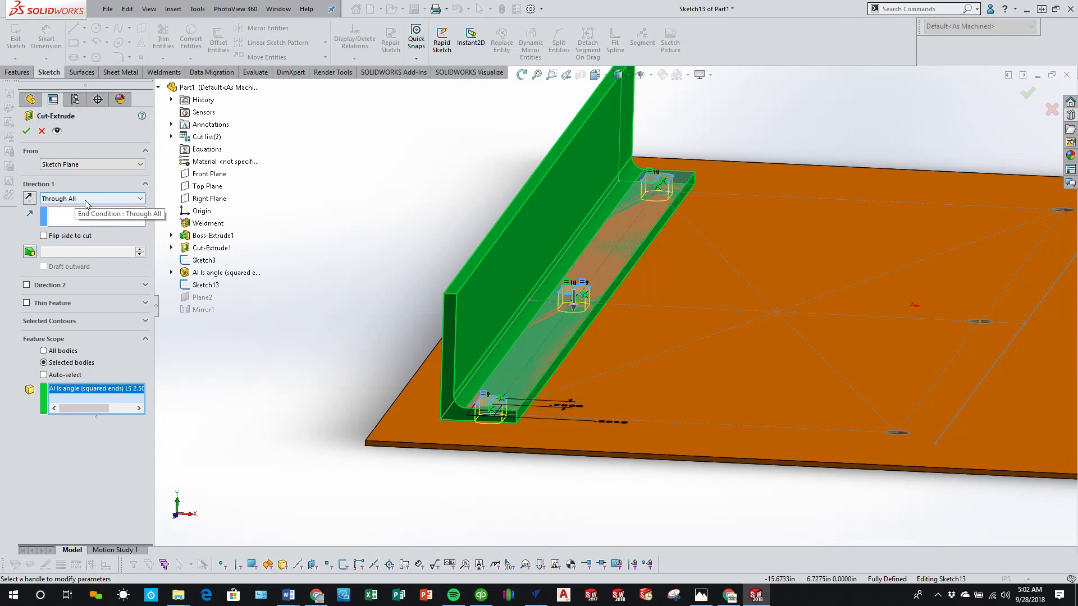
{"action": "left_click", "coordinate": [28, 132]}
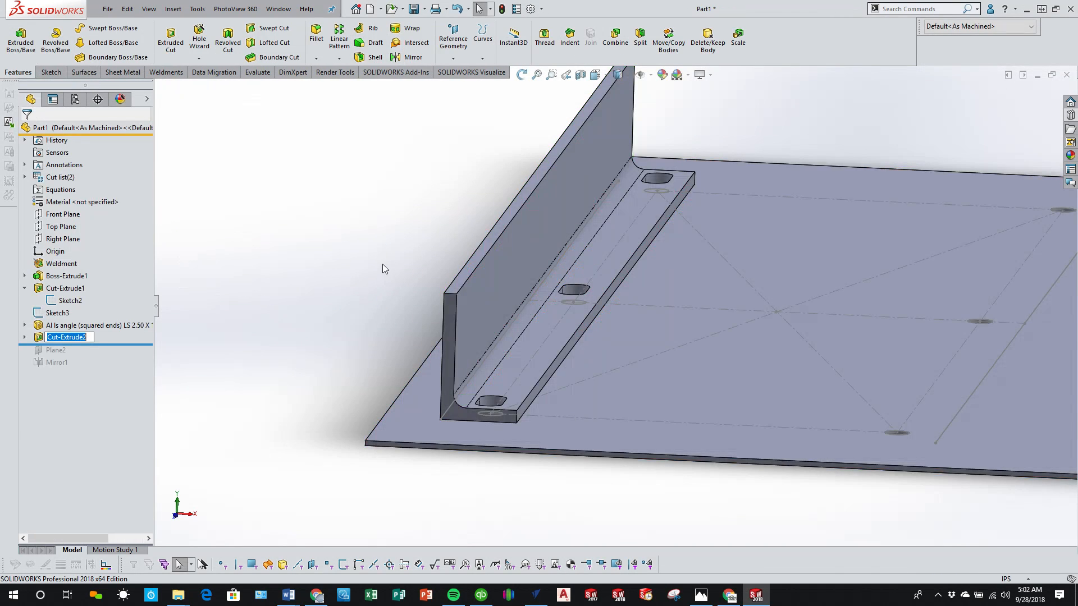
Step: Roll the feature history forward past Plane2 and Mirror1 to bring back the mirrored angle
{"action": "middle_click_drag", "start_coordinate": [382, 265], "coordinate": [363, 379]}
{"action": "scroll", "coordinate": [487, 414], "scroll_direction": "up", "scroll_amount": 6}
{"action": "scroll", "coordinate": [522, 507], "scroll_direction": "down", "scroll_amount": 4}
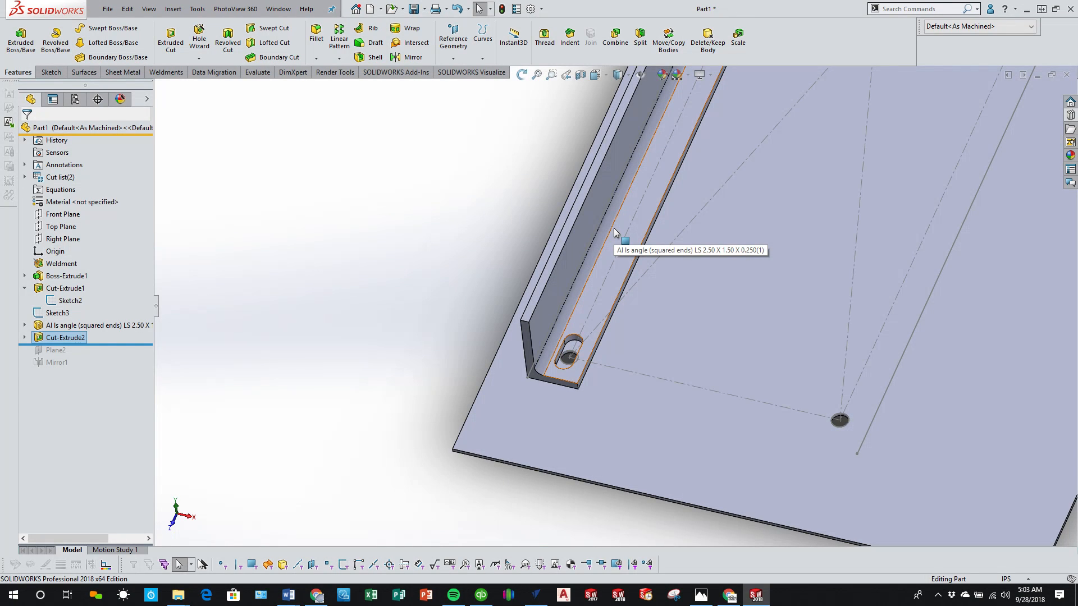
{"action": "left_click", "coordinate": [472, 233]}
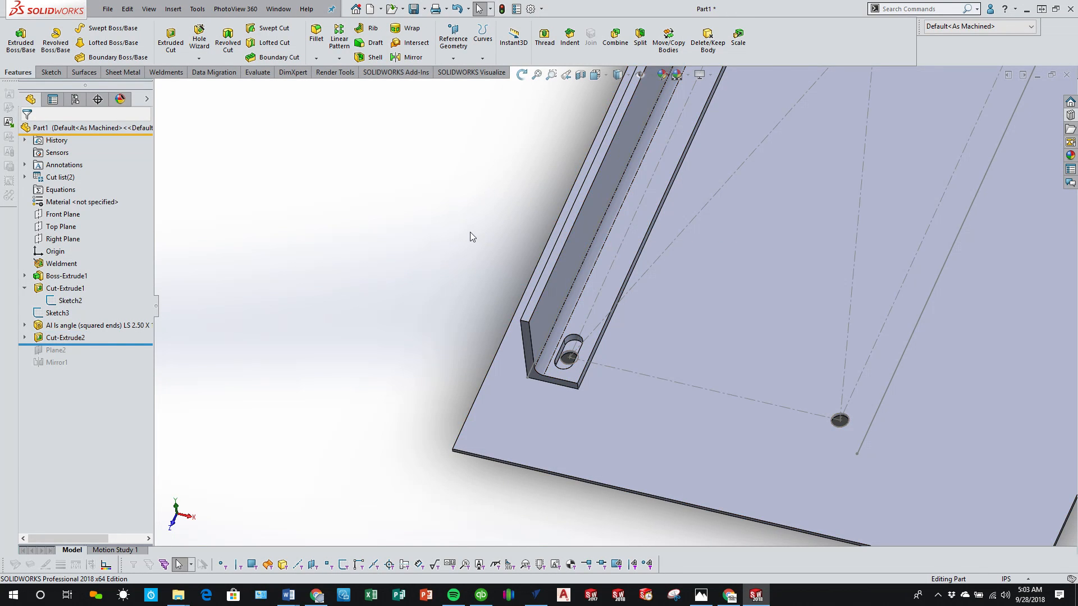
{"action": "middle_click_drag", "start_coordinate": [472, 233], "coordinate": [561, 298]}
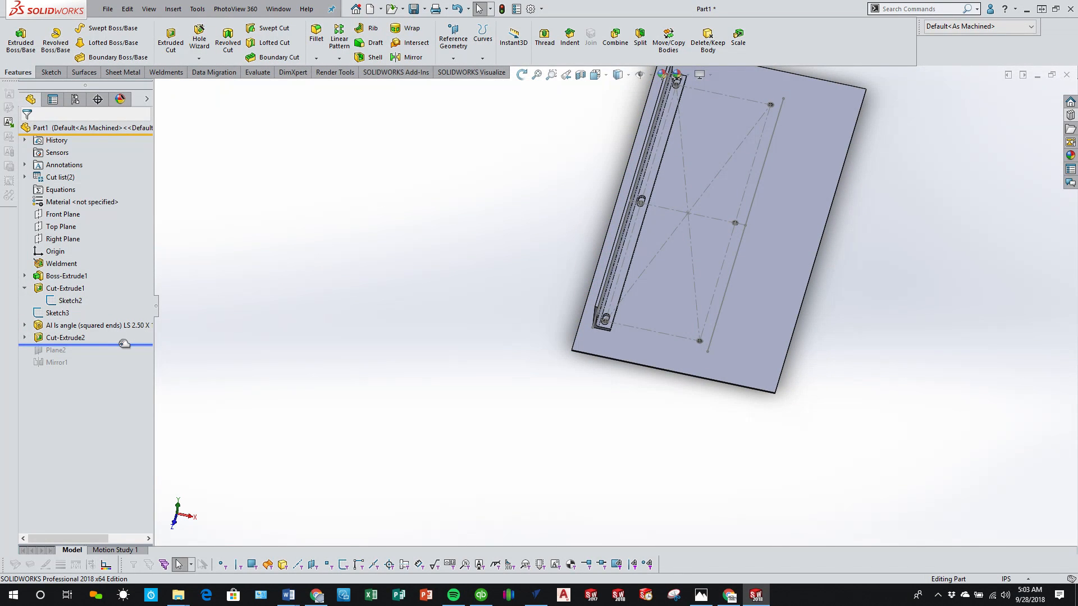
{"action": "left_click_drag", "start_coordinate": [124, 343], "coordinate": [118, 369]}
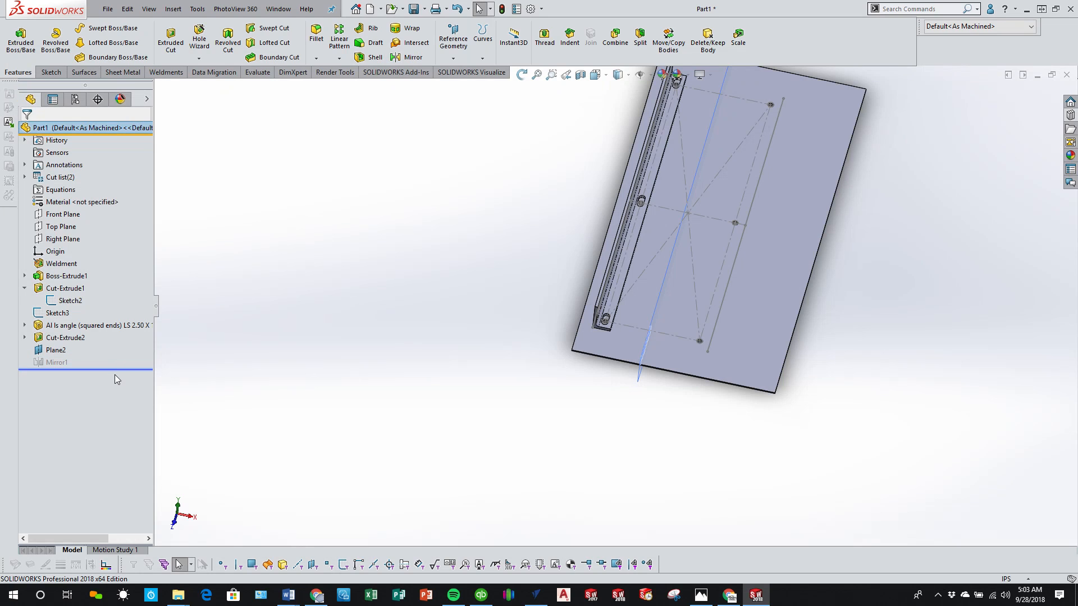
{"action": "scroll", "coordinate": [704, 282], "scroll_direction": "down", "scroll_amount": 8}
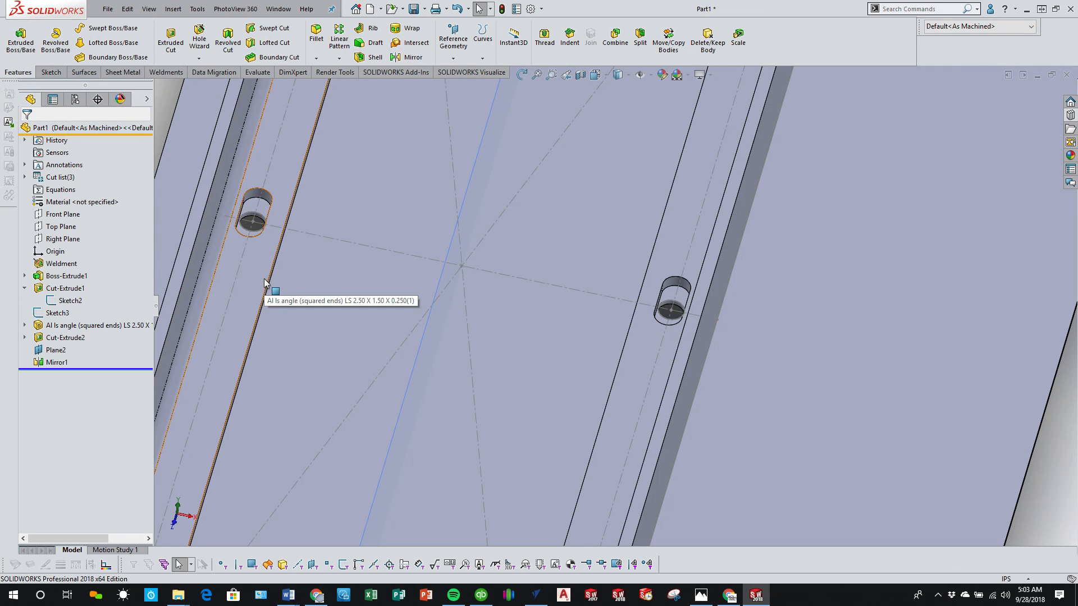
Step: Examine the panel extrusion's sketch references in the feature tree and inspect both slotted angles on the panel
{"action": "left_click", "coordinate": [25, 275]}
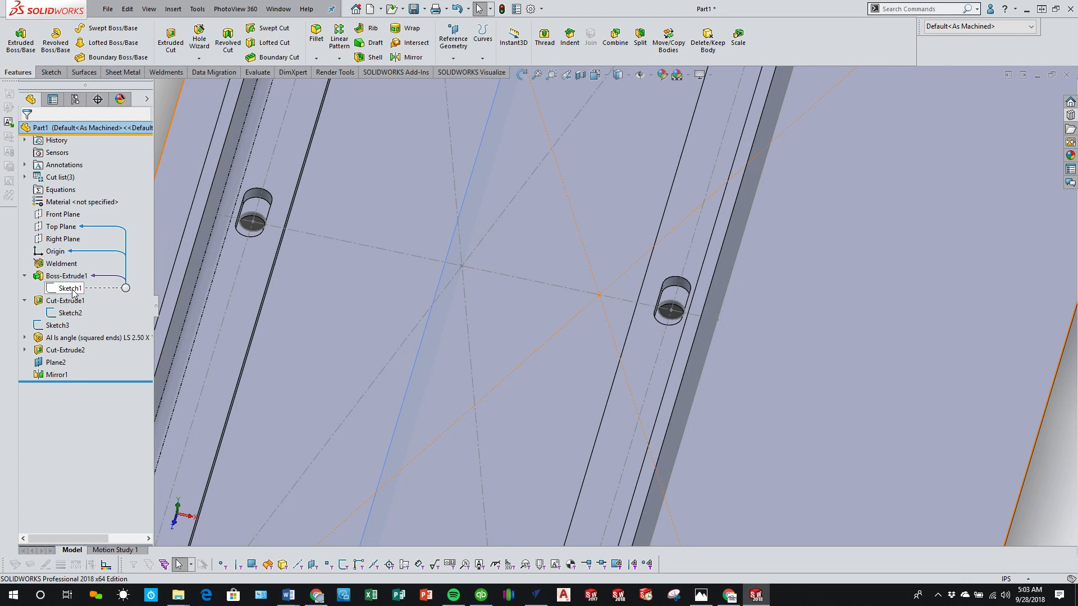
{"action": "mouse_move", "coordinate": [69, 279]}
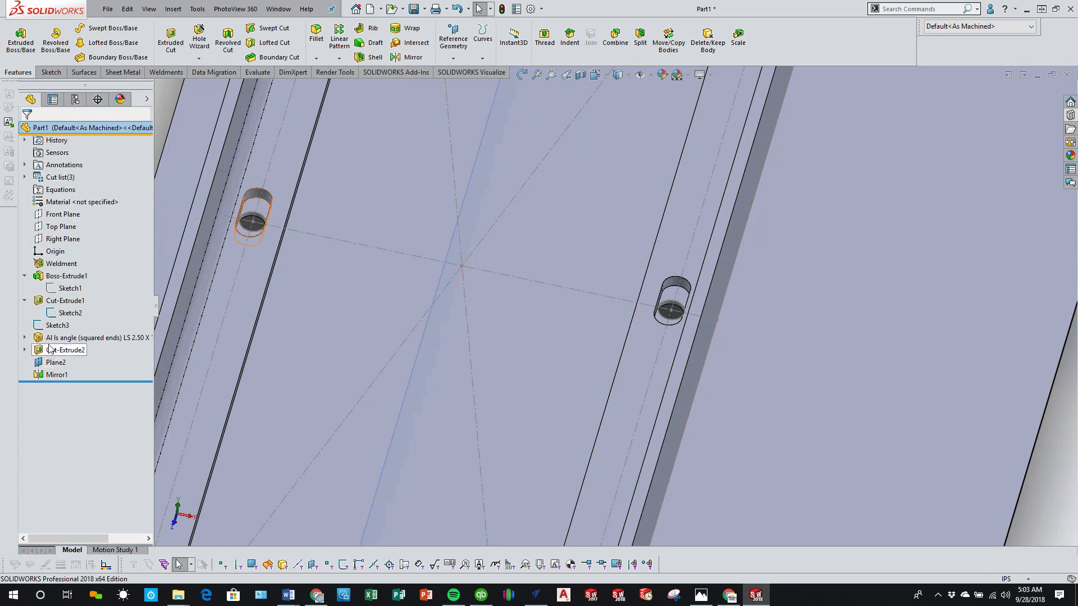
{"action": "left_click", "coordinate": [25, 301]}
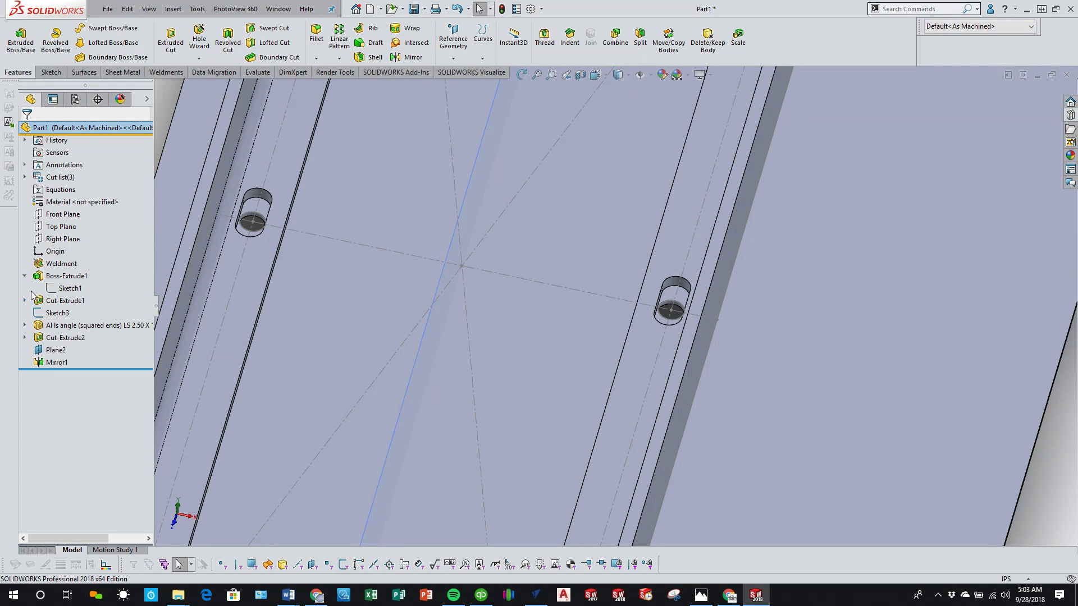
{"action": "left_click", "coordinate": [25, 277]}
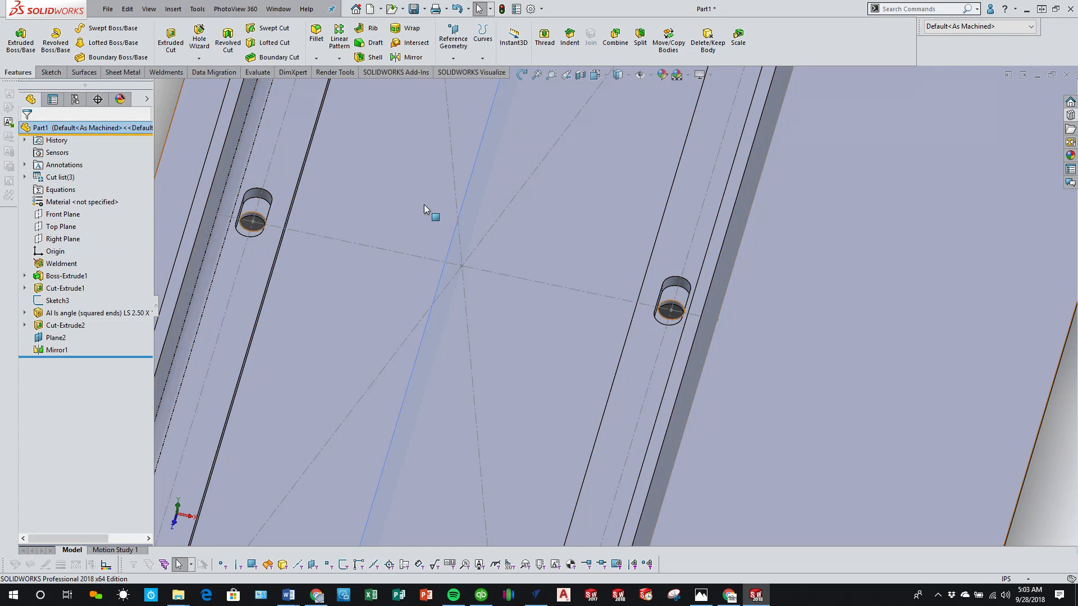
{"action": "scroll", "coordinate": [433, 212], "scroll_direction": "up", "scroll_amount": 5}
{"action": "scroll", "coordinate": [478, 386], "scroll_direction": "up", "scroll_amount": 2}
{"action": "middle_click_drag", "start_coordinate": [386, 392], "coordinate": [376, 306]}
{"action": "scroll", "coordinate": [738, 346], "scroll_direction": "down", "scroll_amount": 2}
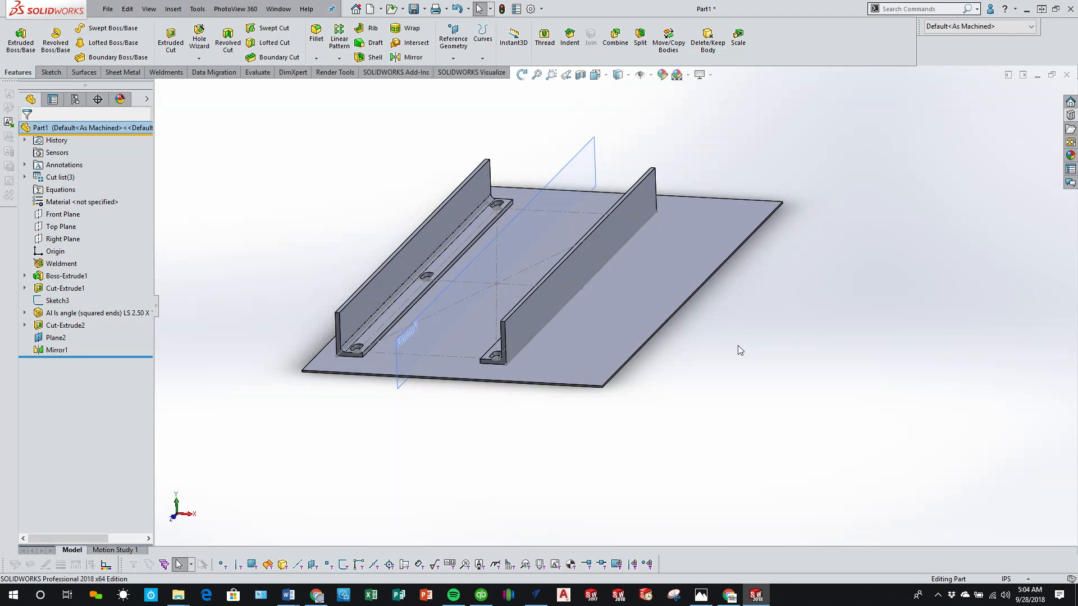
Step: Inspect both slotted angles on the panel and compare them with the seat underside photo in the Photos app
{"action": "middle_click_drag", "start_coordinate": [541, 298], "coordinate": [452, 398]}
{"action": "scroll", "coordinate": [363, 388], "scroll_direction": "down", "scroll_amount": 2}
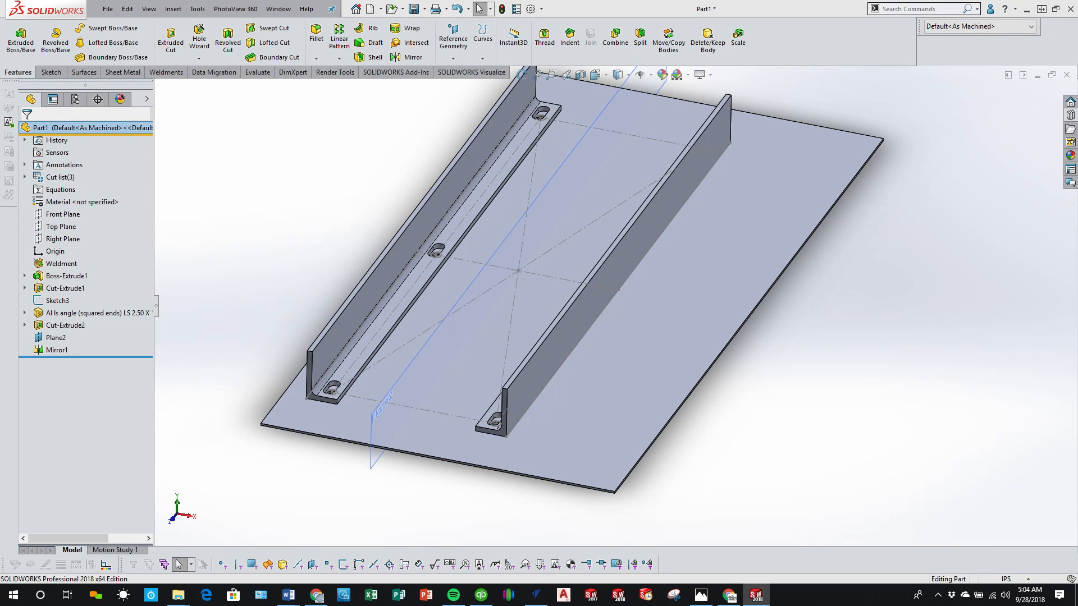
{"action": "mouse_move", "coordinate": [612, 0]}
{"action": "left_mouse_down"}
{"action": "mouse_move", "coordinate": [613, 98]}
{"action": "mouse_move", "coordinate": [642, 36]}
{"action": "mouse_move", "coordinate": [619, 24]}
{"action": "mouse_move", "coordinate": [616, 1]}
{"action": "left_mouse_up"}
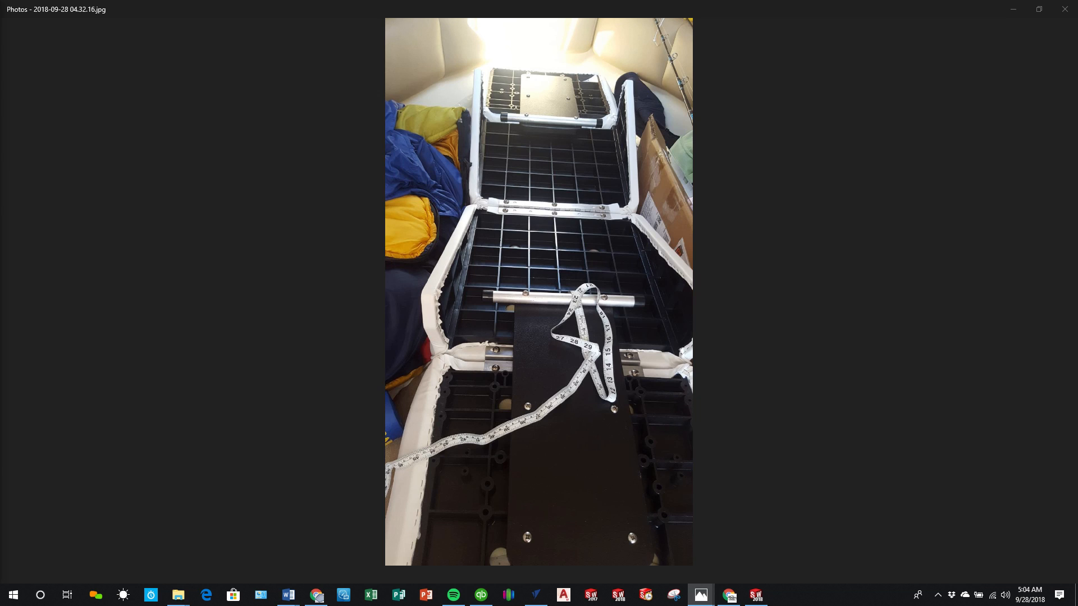
Step: Switch to Chrome and examine the side and underside product images of the Wise 8WD1173 lounge recliner seat
{"action": "left_click_drag", "start_coordinate": [0, 160], "coordinate": [952, 1]}
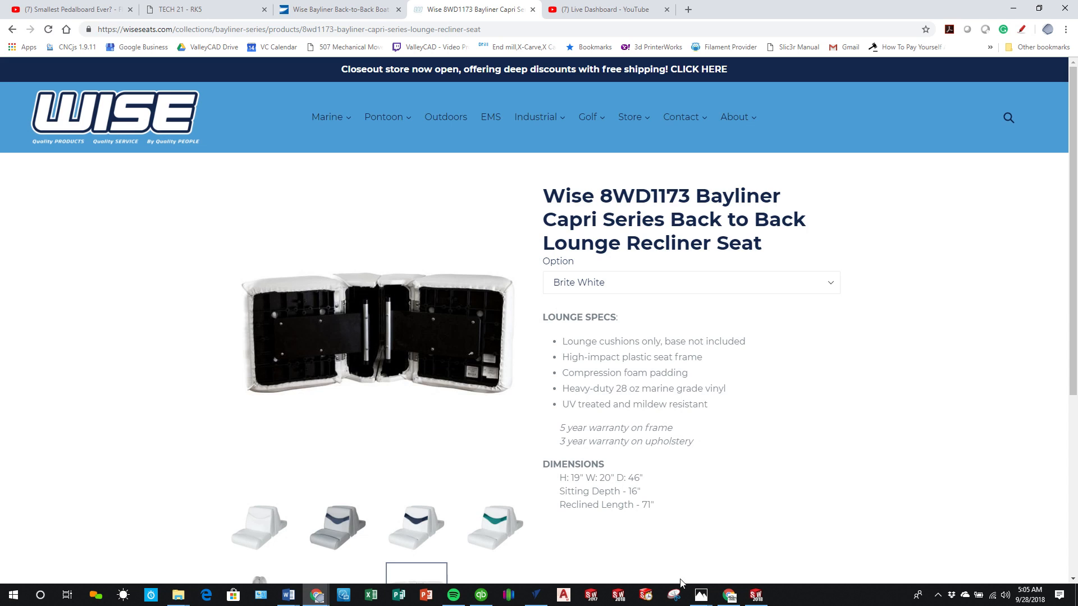
{"action": "scroll", "coordinate": [623, 400], "scroll_direction": "down", "scroll_amount": 1}
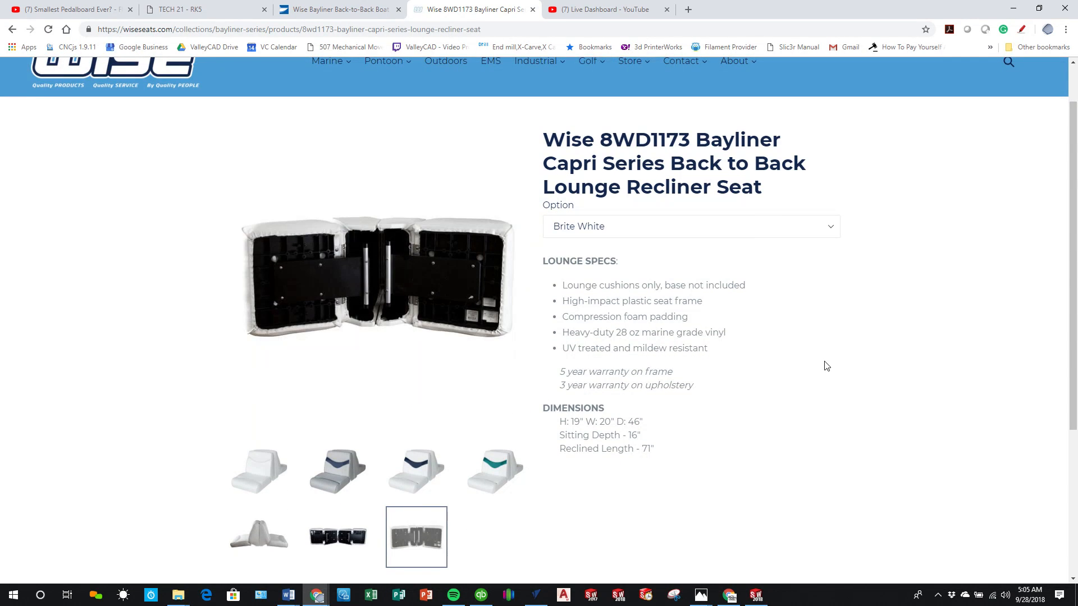
{"action": "scroll", "coordinate": [752, 422], "scroll_direction": "down", "scroll_amount": 1}
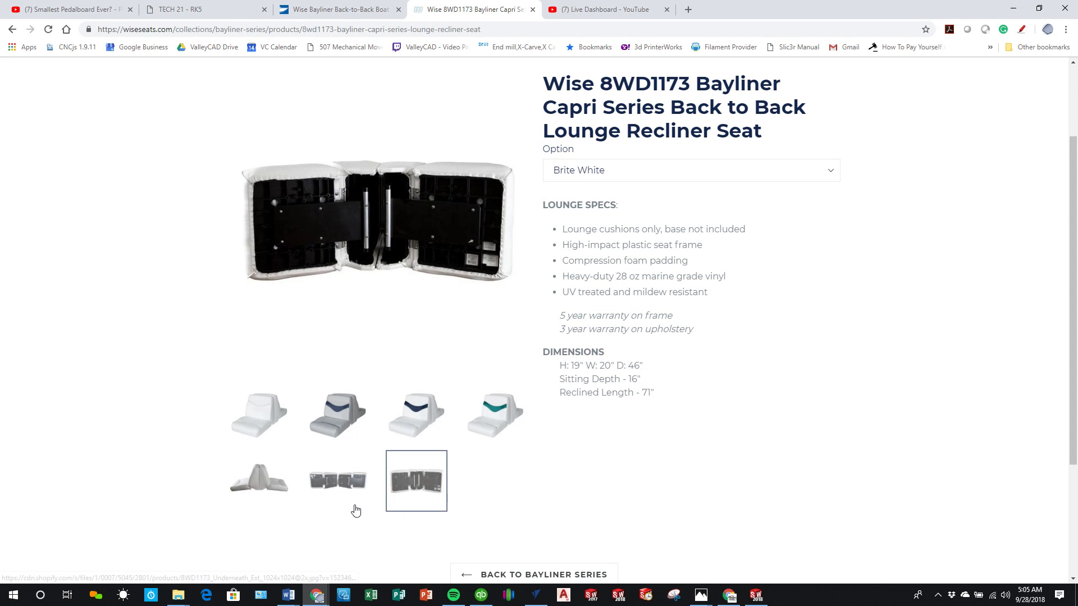
{"action": "left_click", "coordinate": [240, 483]}
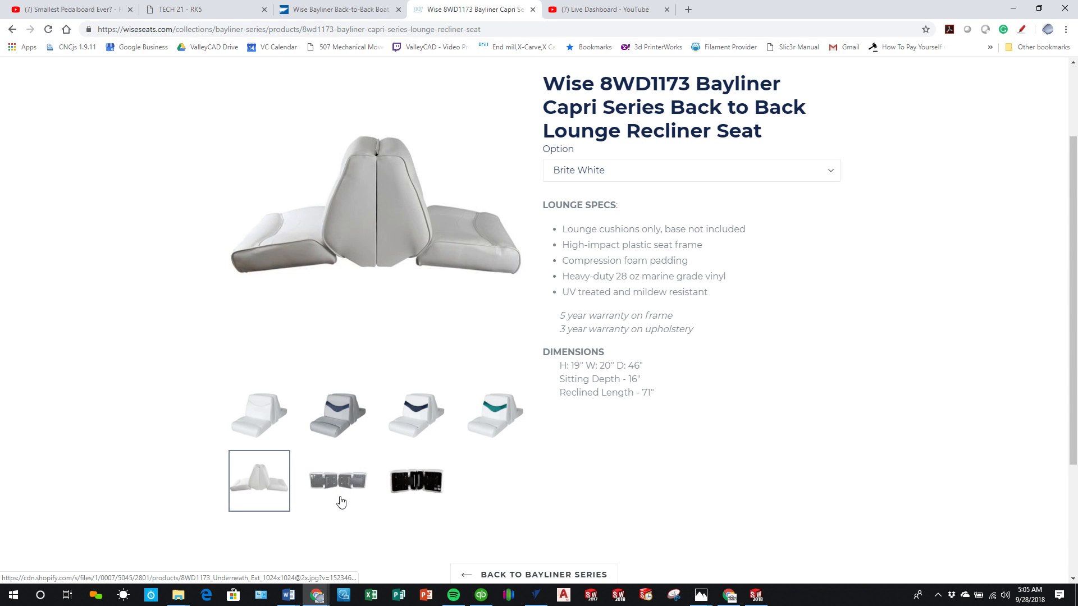
{"action": "left_click", "coordinate": [339, 494]}
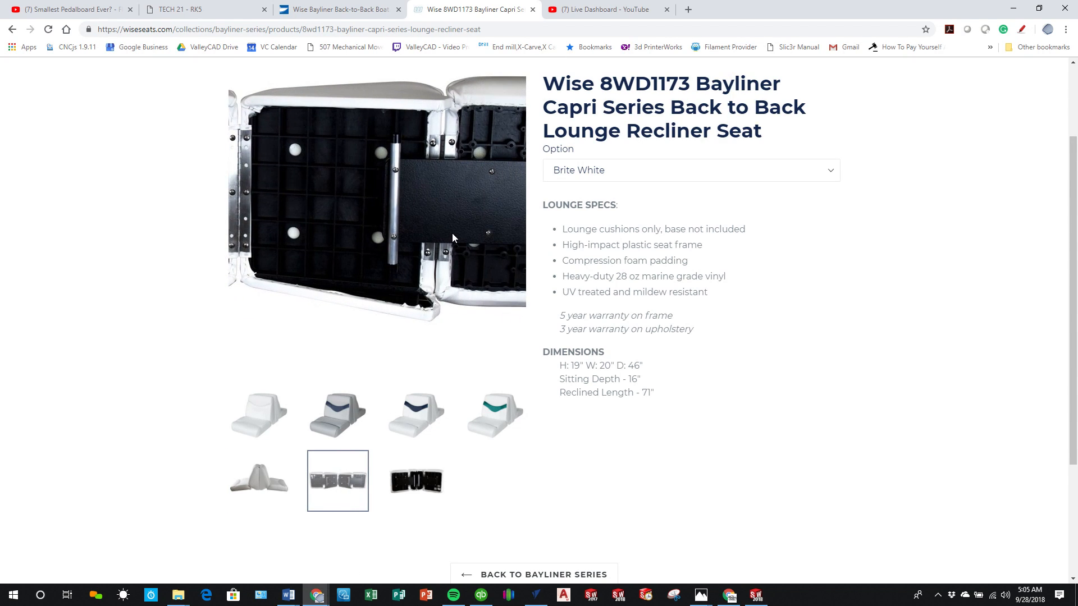
{"action": "left_click", "coordinate": [442, 484]}
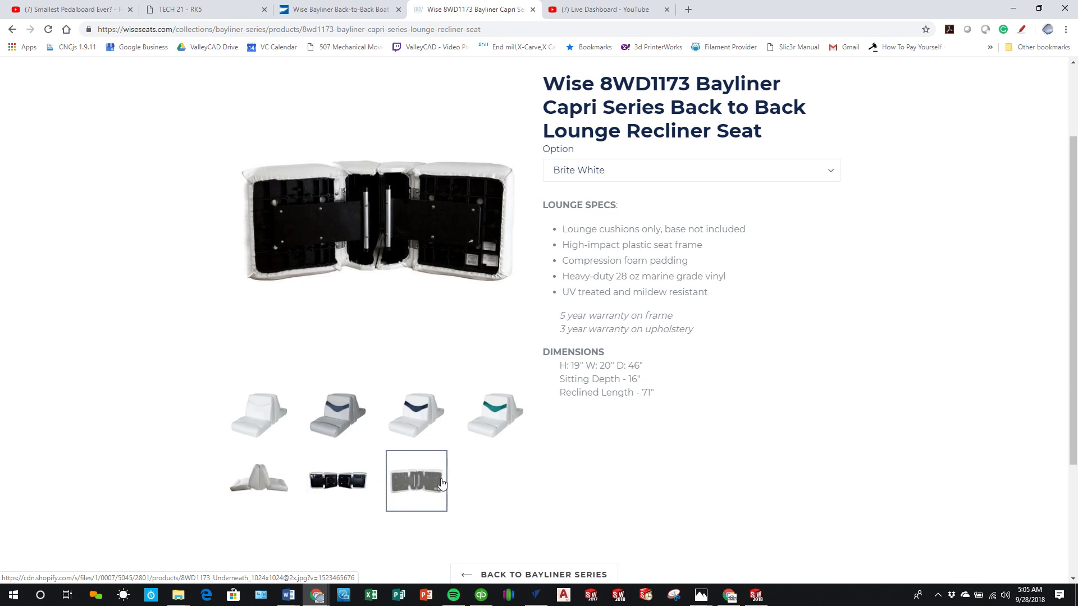
{"action": "left_click", "coordinate": [352, 490]}
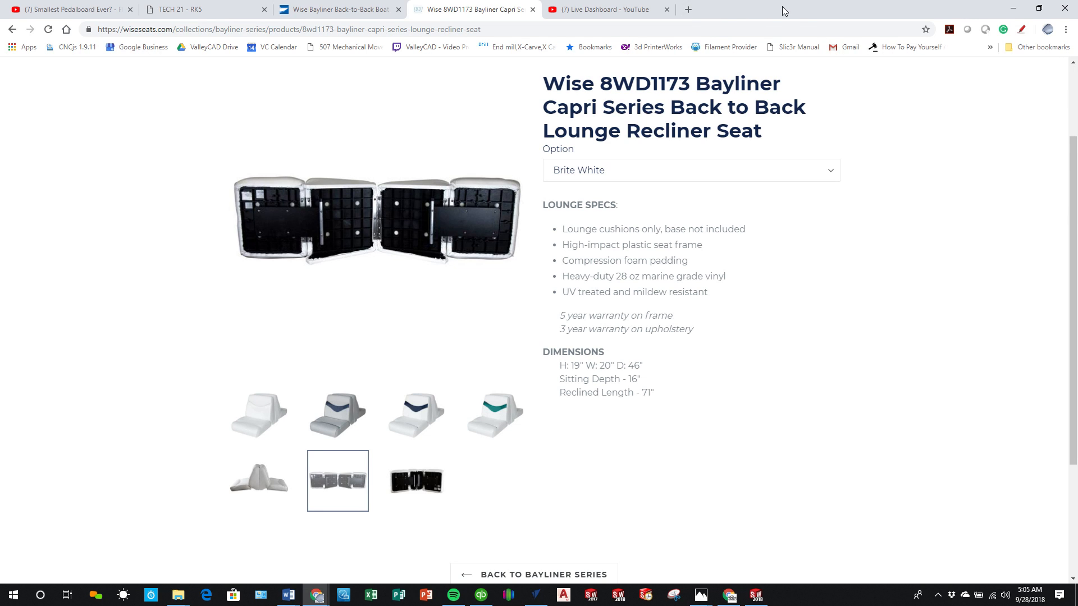
Step: Switch to the Photos app and examine the mounting plate and bar in the seat underside photo
{"action": "key", "text": "alt+Tab"}
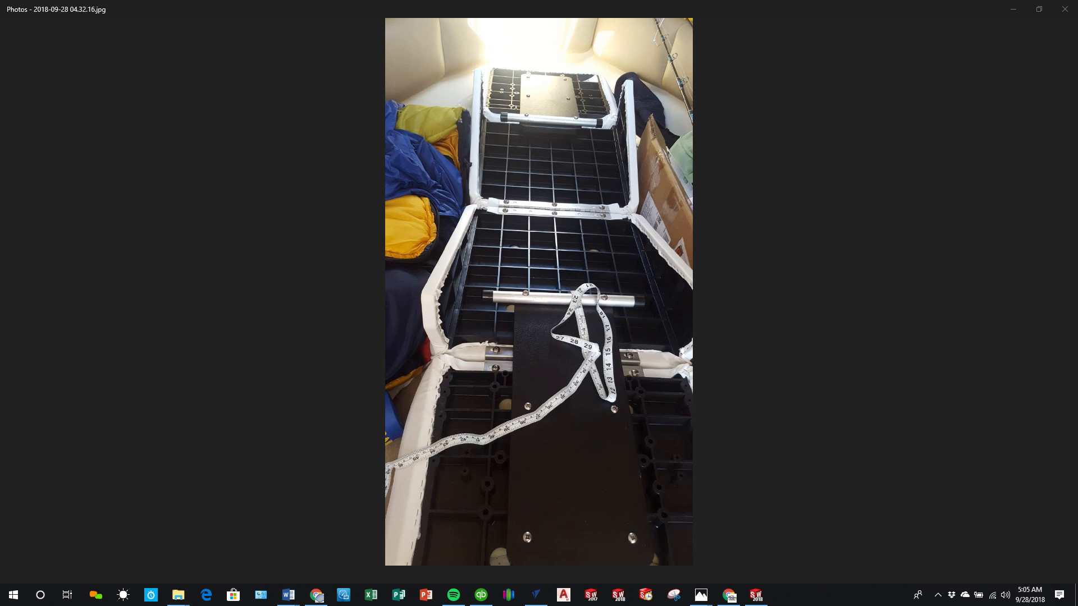
{"action": "left_click", "coordinate": [843, 321]}
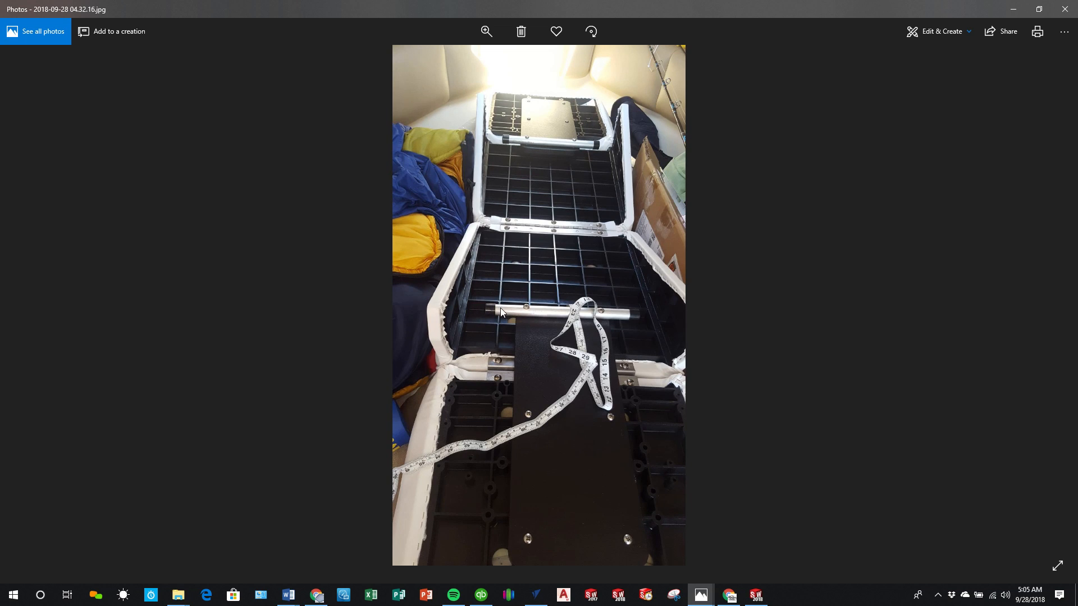
{"action": "left_click_drag", "start_coordinate": [726, 4], "coordinate": [0, 337]}
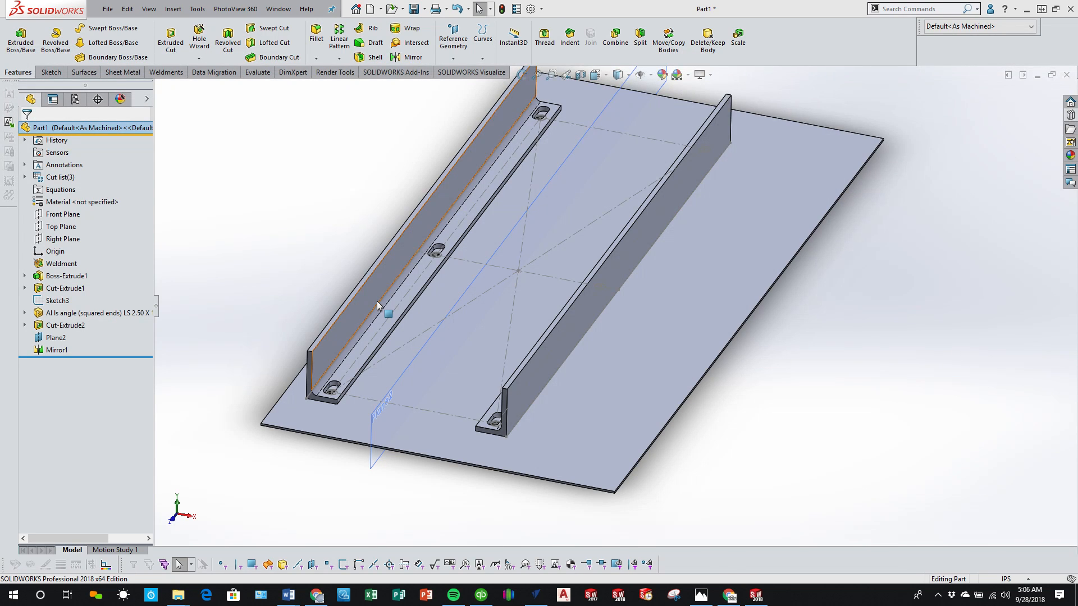
Step: Check the progress of the running CNCjs job and review the seat underside photo once more
{"action": "left_click", "coordinate": [732, 603]}
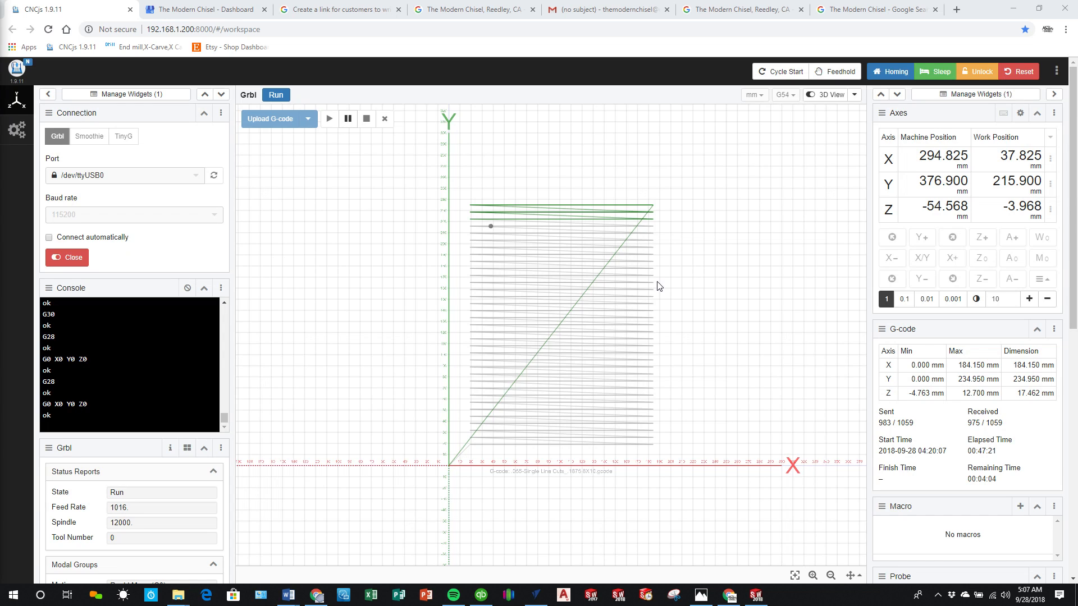
{"action": "left_click", "coordinate": [1011, 9]}
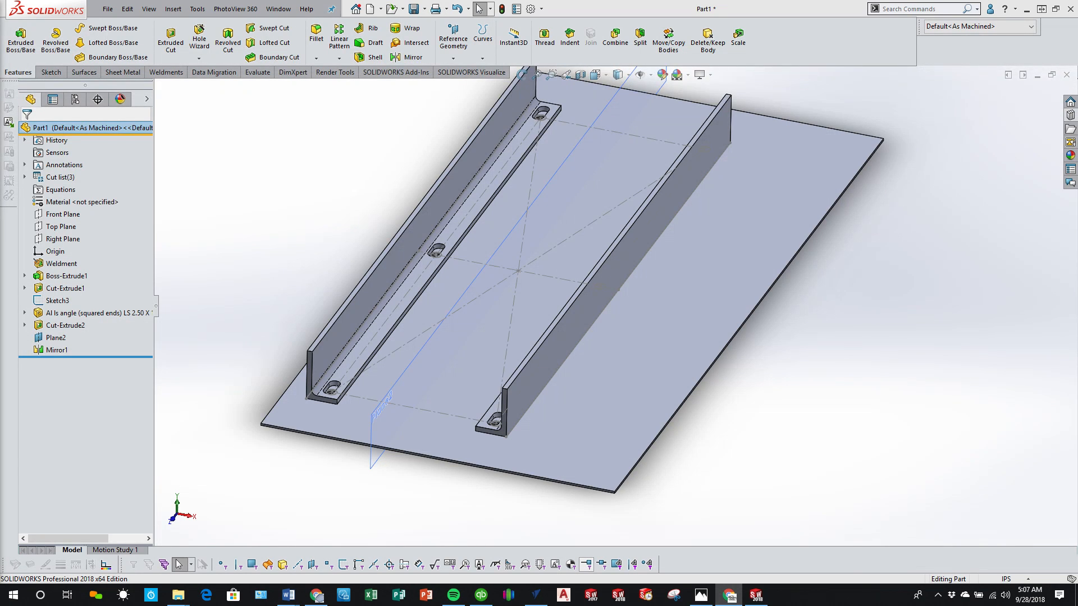
{"action": "left_click", "coordinate": [701, 595]}
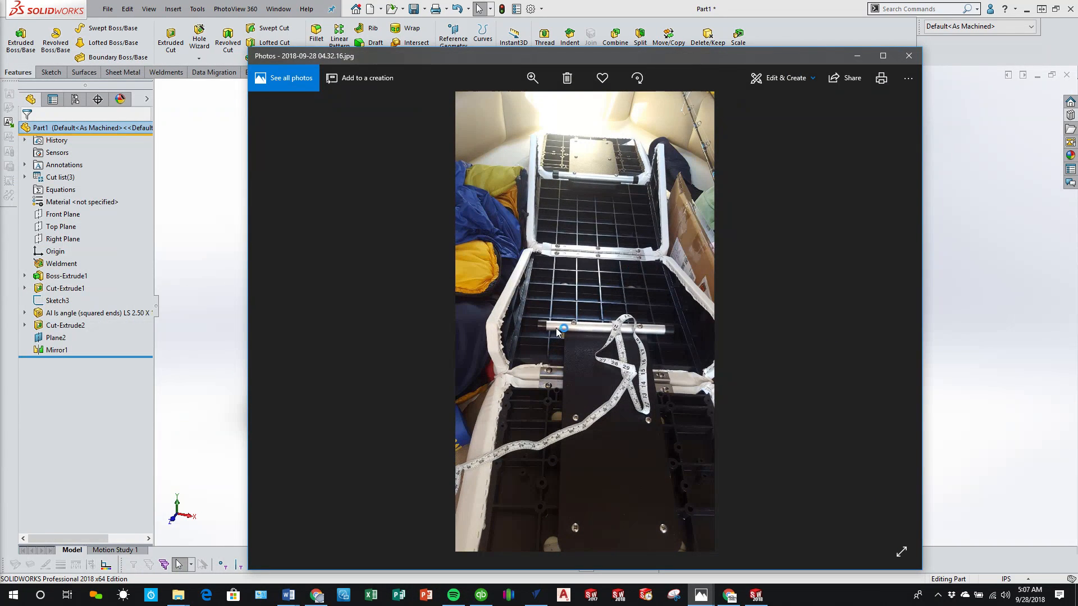
{"action": "left_click_drag", "start_coordinate": [626, 59], "coordinate": [0, 107]}
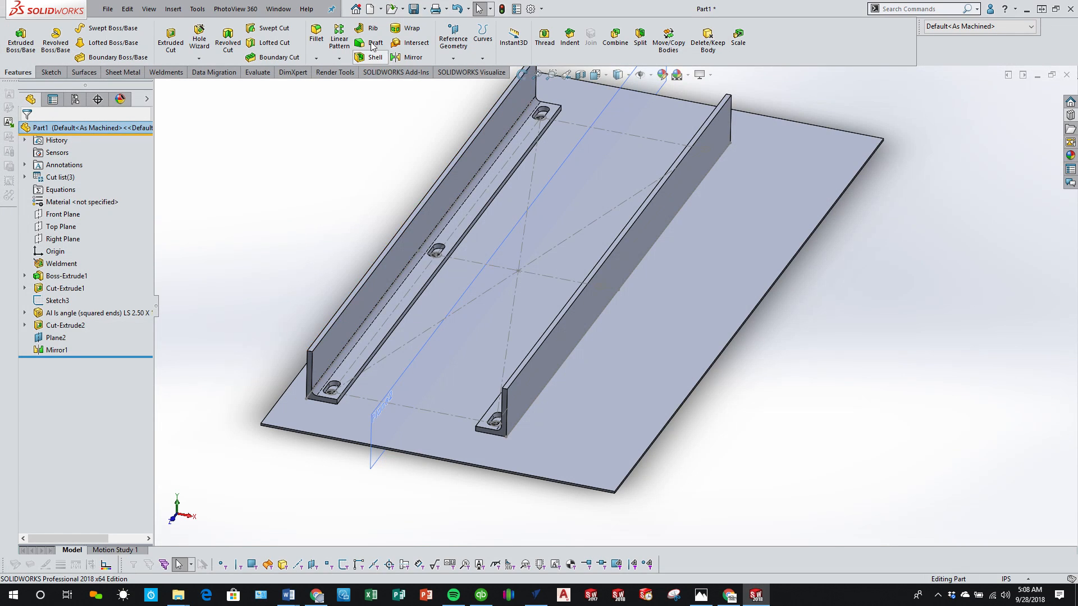
Step: Create a new part from the VC SW Temp 2018 Part template and start a sketch on the Right Plane
{"action": "left_click", "coordinate": [368, 10]}
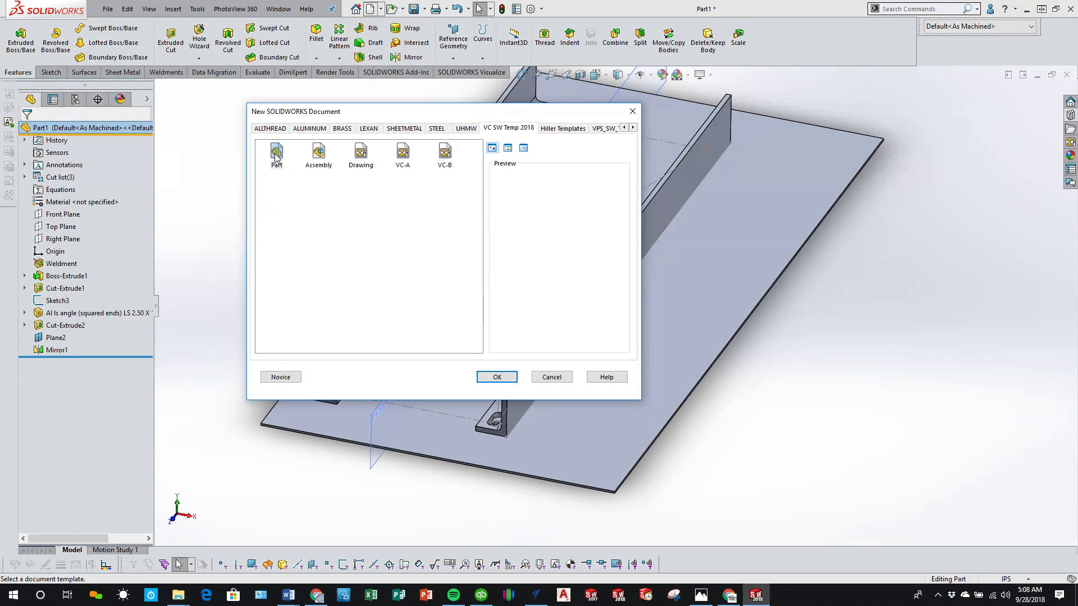
{"action": "left_click", "coordinate": [495, 376]}
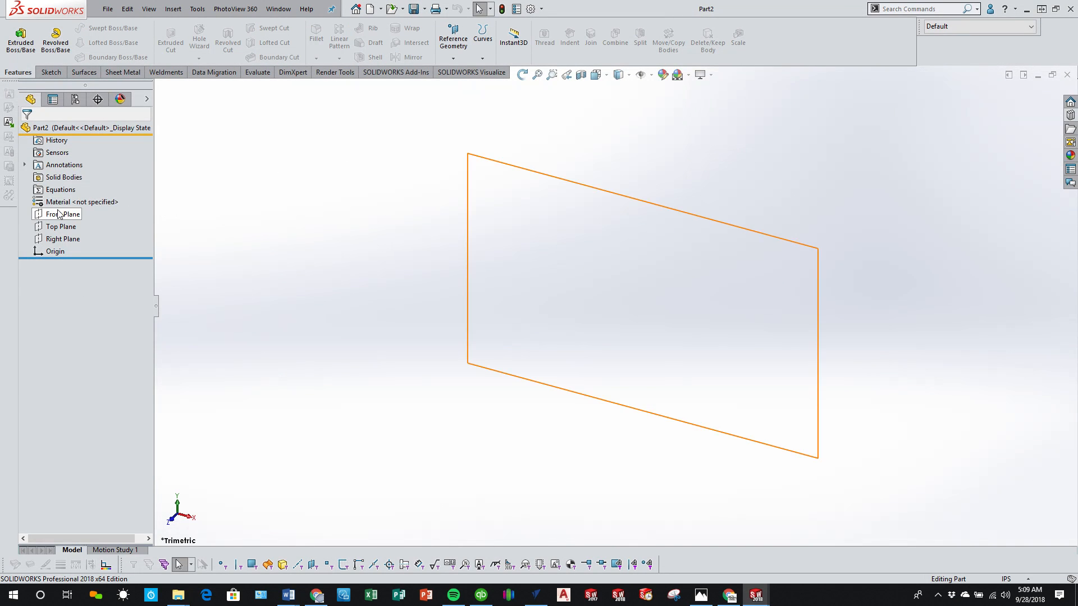
{"action": "left_click", "coordinate": [59, 239]}
{"action": "left_click", "coordinate": [51, 71]}
{"action": "left_click", "coordinate": [16, 35]}
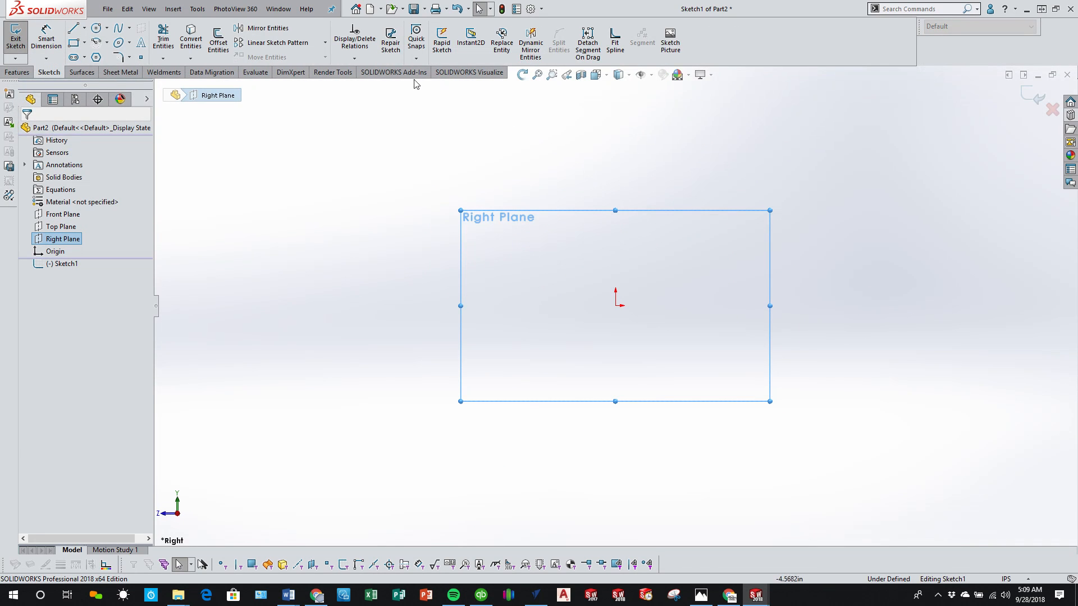
Step: Insert 2018-09-28_0508.png from the DE18-Wise Bayliner Capri Boat Sseats project folder as a sketch picture
{"action": "left_click", "coordinate": [671, 40]}
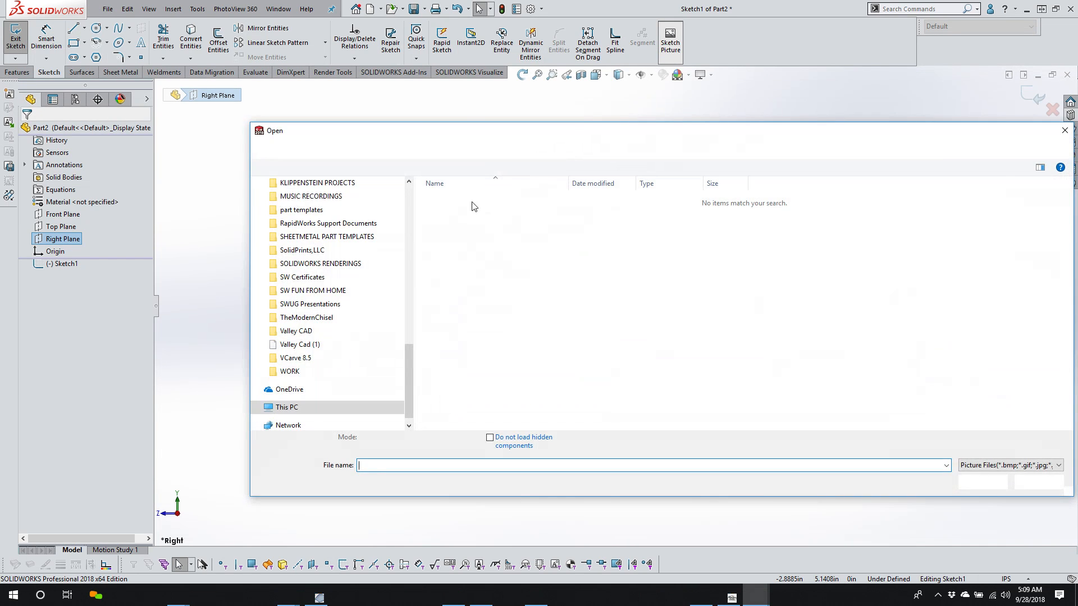
{"action": "left_click", "coordinate": [307, 332]}
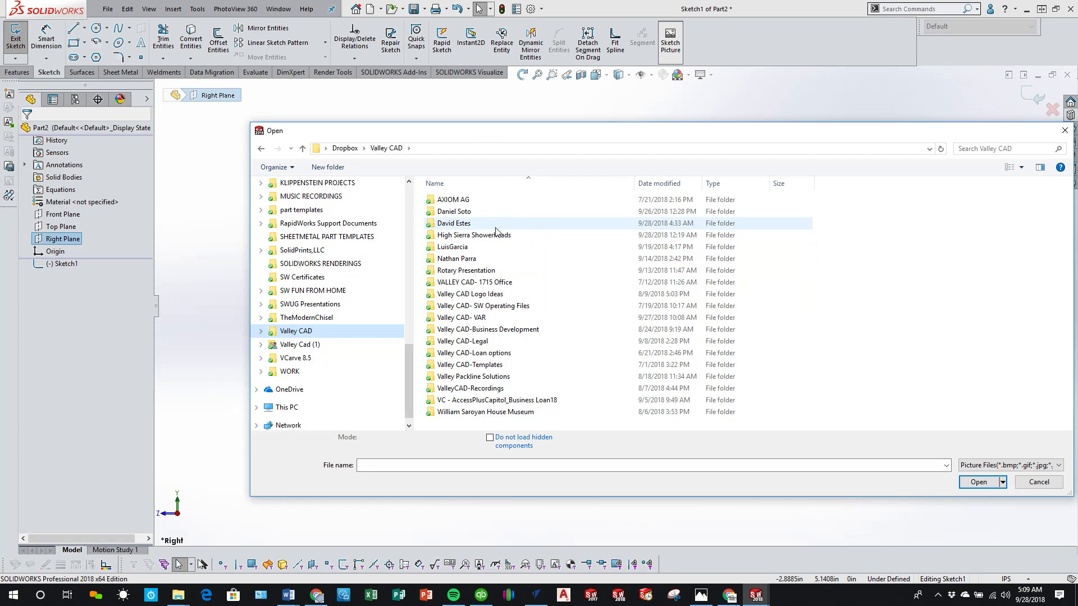
{"action": "double_click", "coordinate": [461, 225]}
{"action": "double_click", "coordinate": [459, 199]}
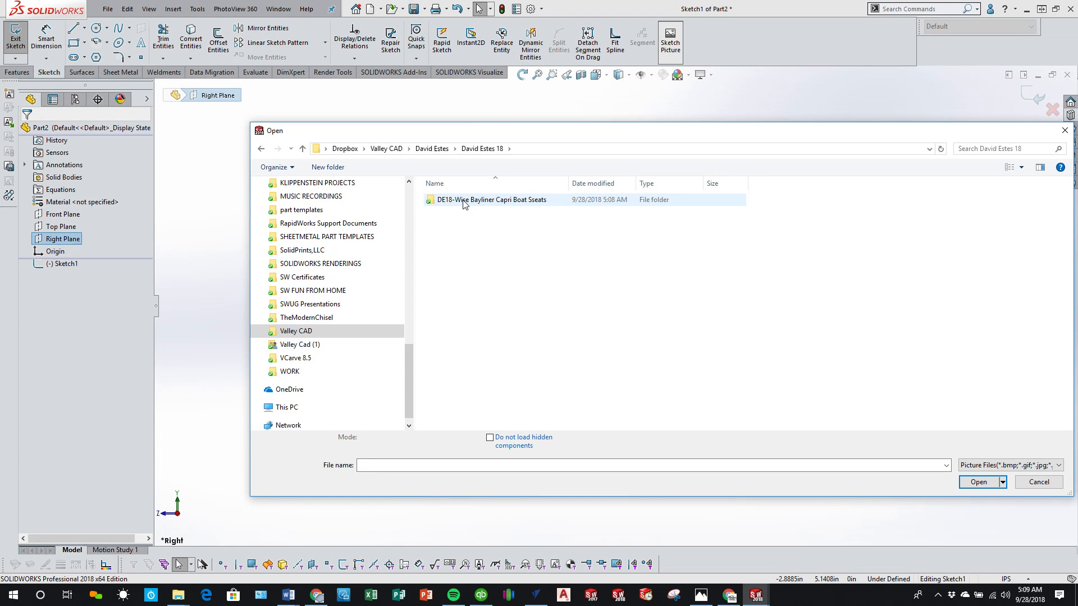
{"action": "double_click", "coordinate": [462, 200]}
{"action": "left_click", "coordinate": [710, 216]}
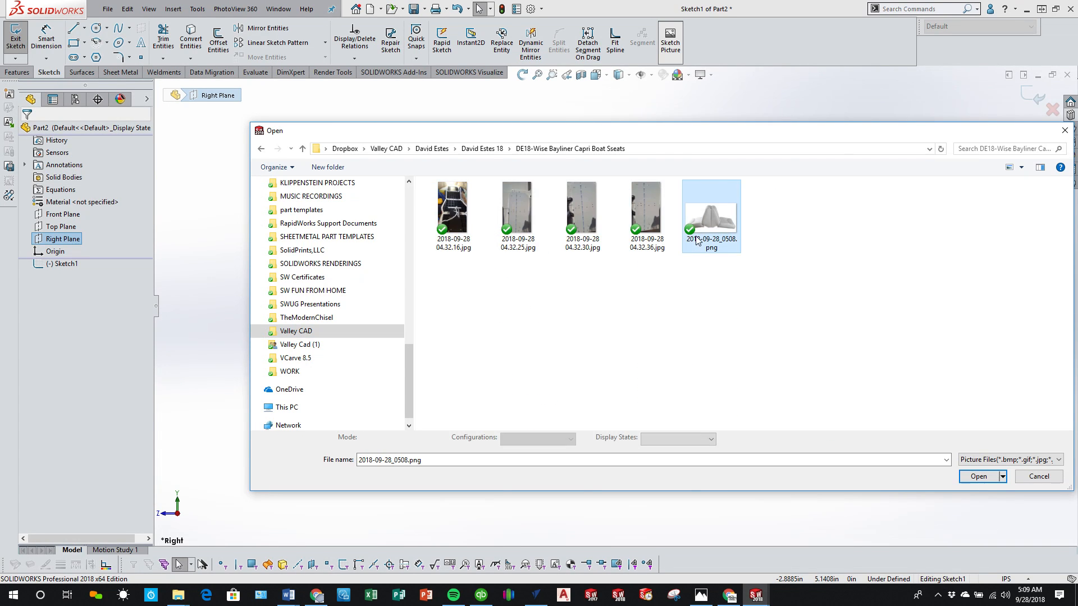
{"action": "left_click", "coordinate": [978, 476]}
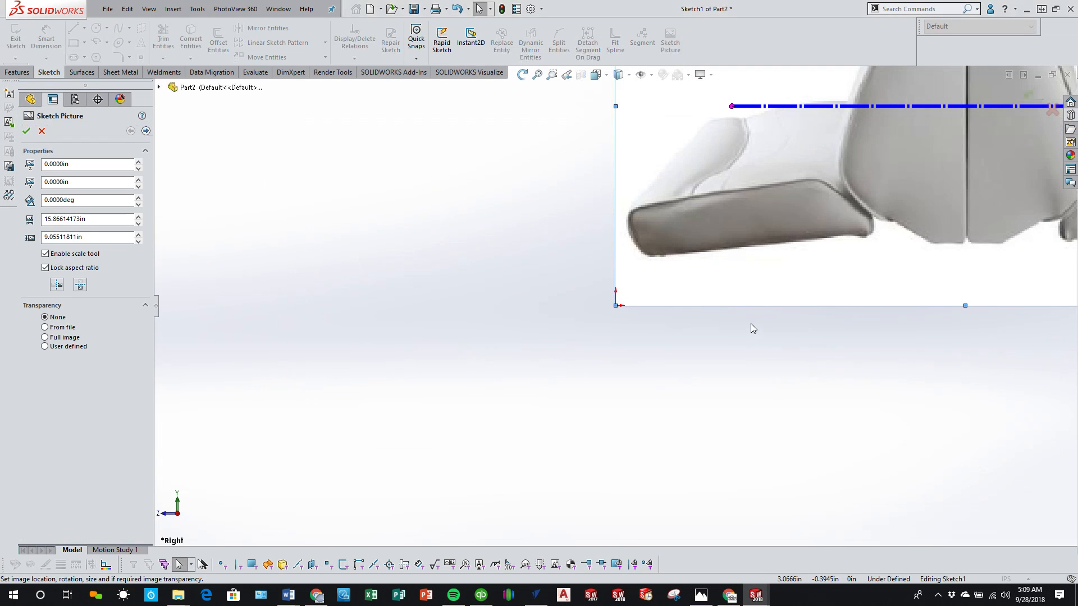
Step: Scale the seat picture by running the scale line up the backrest's centre seam from its base and setting it to 19 in
{"action": "key", "text": "f"}
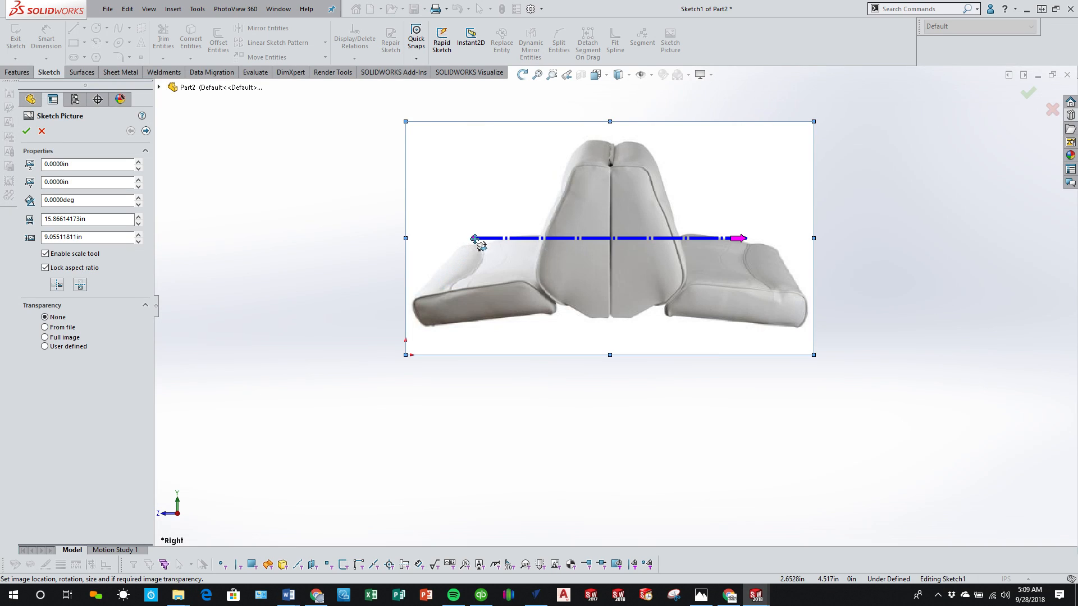
{"action": "left_click_drag", "start_coordinate": [473, 238], "coordinate": [610, 320]}
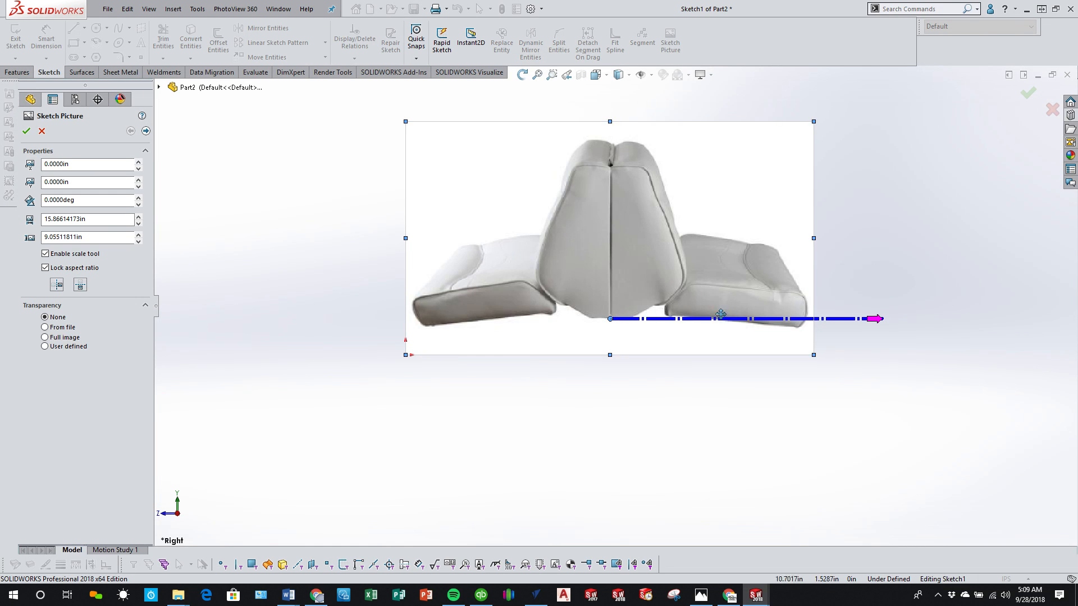
{"action": "mouse_move", "coordinate": [881, 320]}
{"action": "left_mouse_down"}
{"action": "mouse_move", "coordinate": [683, 206]}
{"action": "mouse_move", "coordinate": [617, 184]}
{"action": "mouse_move", "coordinate": [610, 169]}
{"action": "left_mouse_up"}
{"action": "type", "text": "19"}
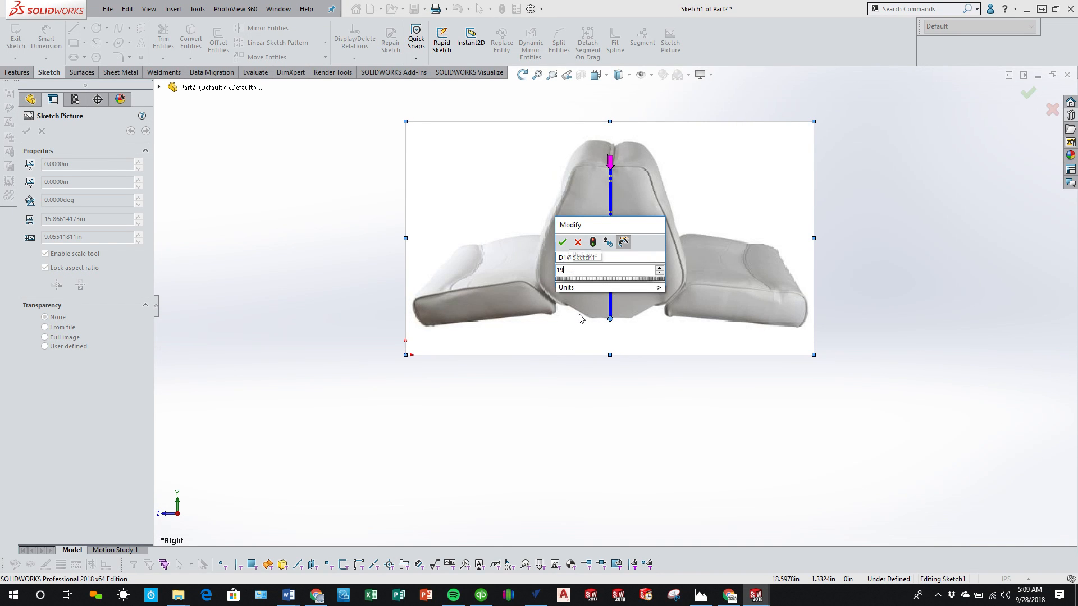
{"action": "key", "text": "Return"}
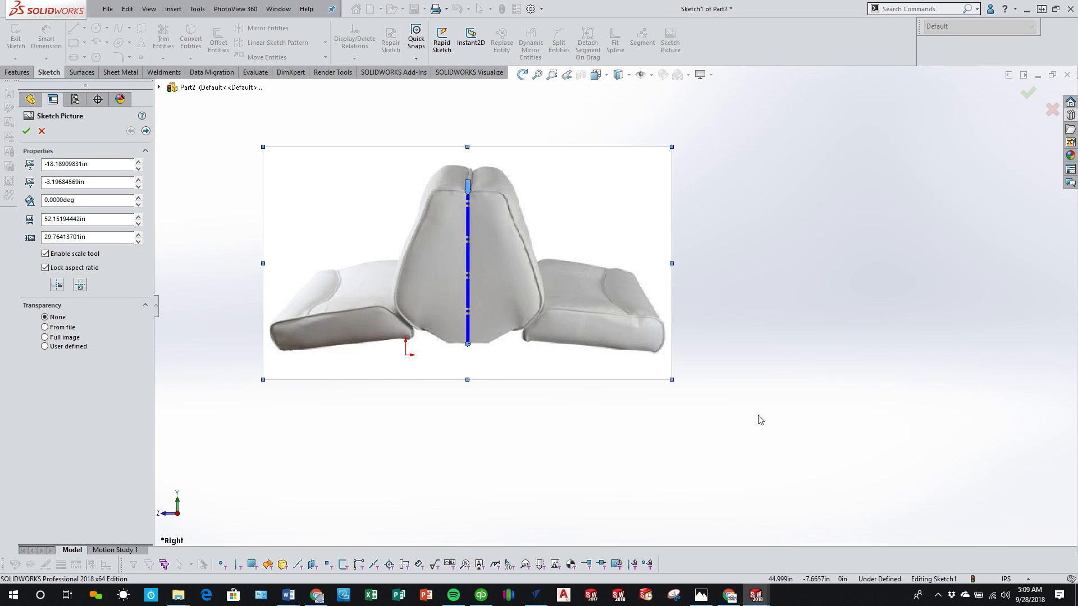
Step: Move the seat picture so the backrest's bottom centre sits on the origin, accept its placement and exit the sketch
{"action": "key", "text": "z"}
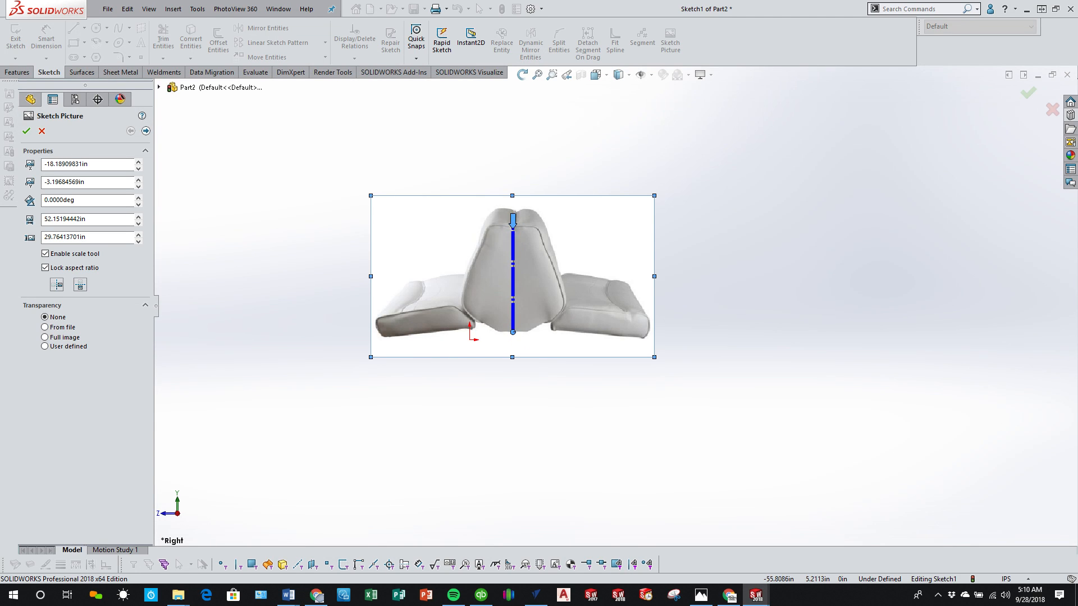
{"action": "left_click_drag", "start_coordinate": [431, 283], "coordinate": [388, 290]}
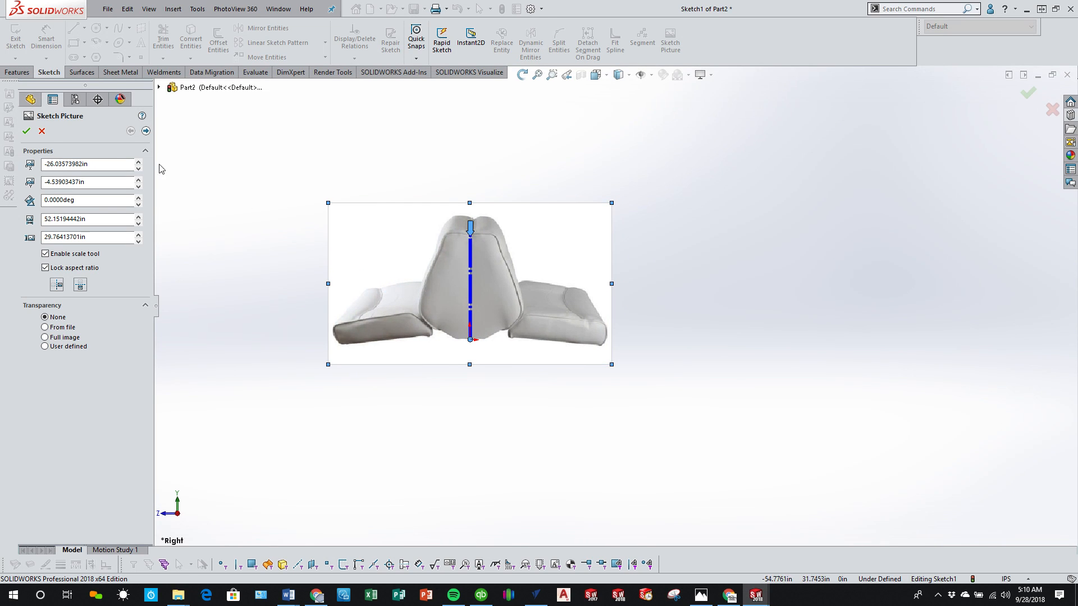
{"action": "left_click", "coordinate": [27, 133]}
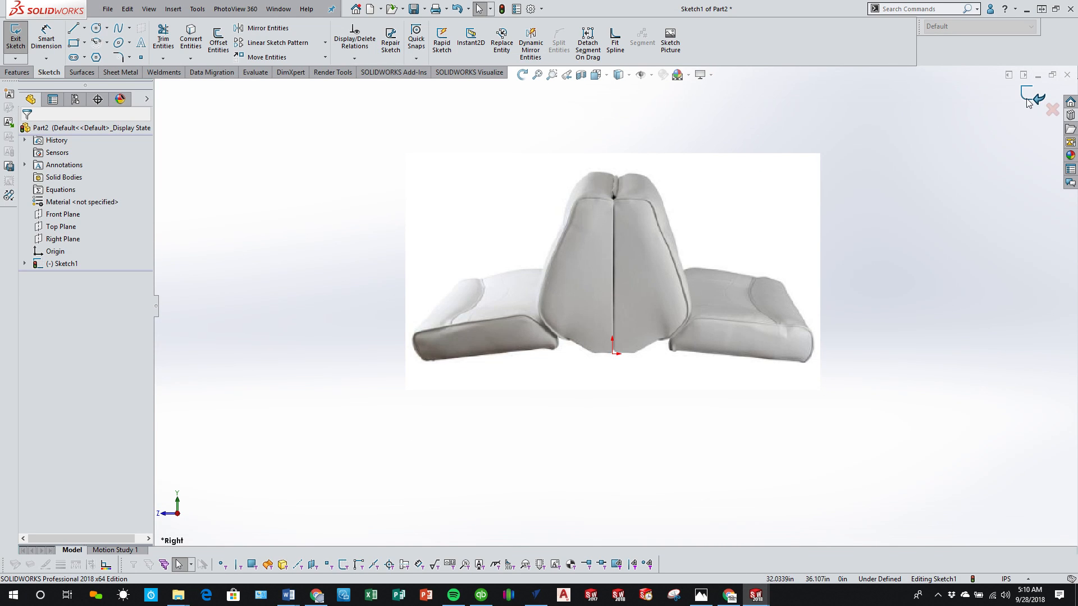
{"action": "left_click", "coordinate": [1027, 100]}
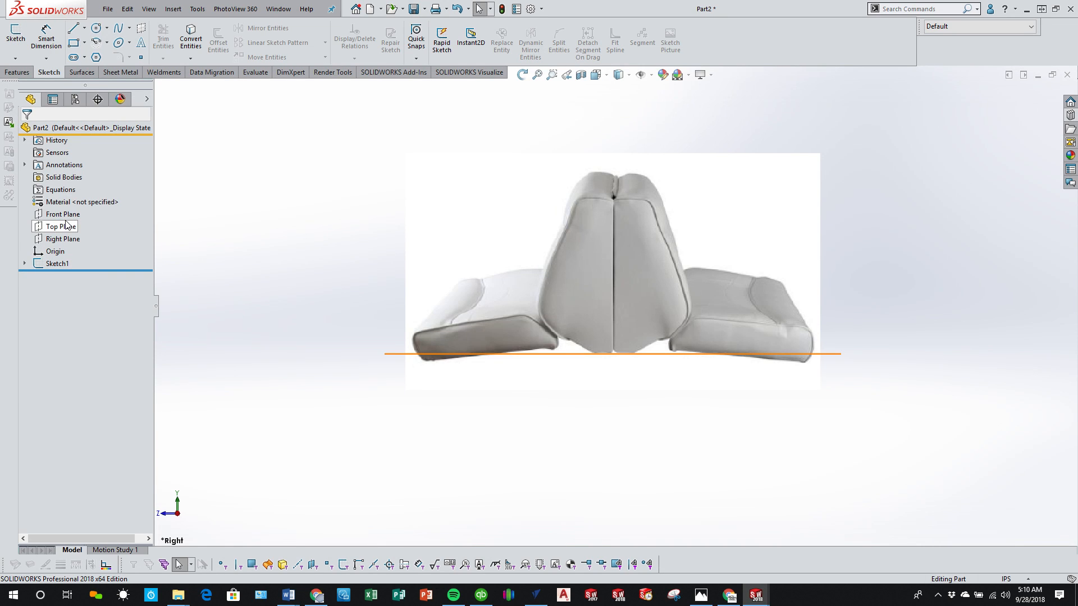
Step: Start a sketch on the Right Plane and trace a closed line profile around the left cushion and the backrest's left half, through the origin
{"action": "left_click", "coordinate": [63, 239]}
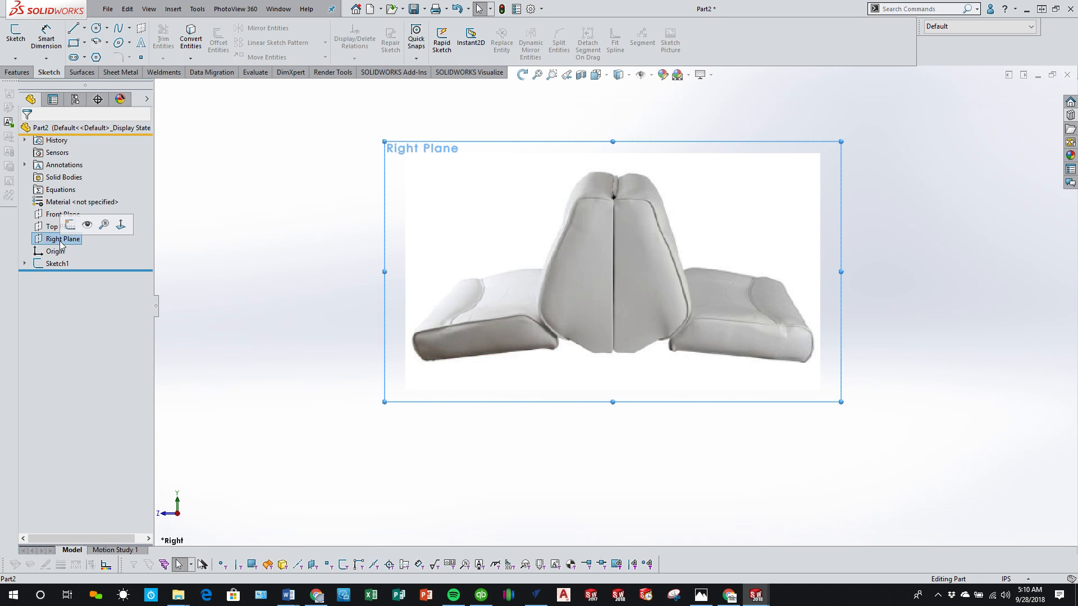
{"action": "left_click", "coordinate": [16, 39]}
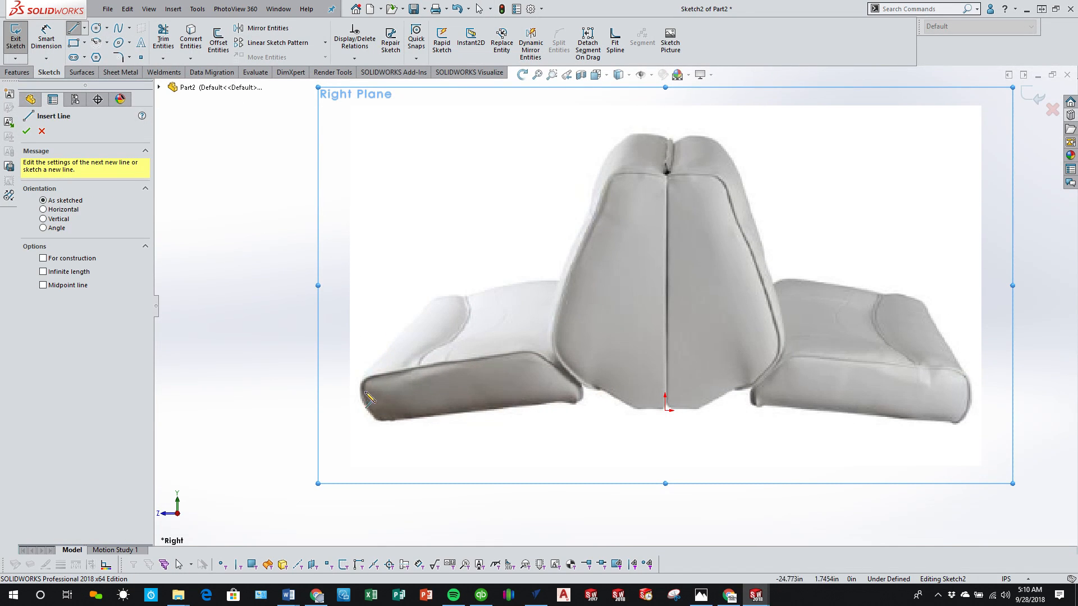
{"action": "left_click", "coordinate": [361, 387]}
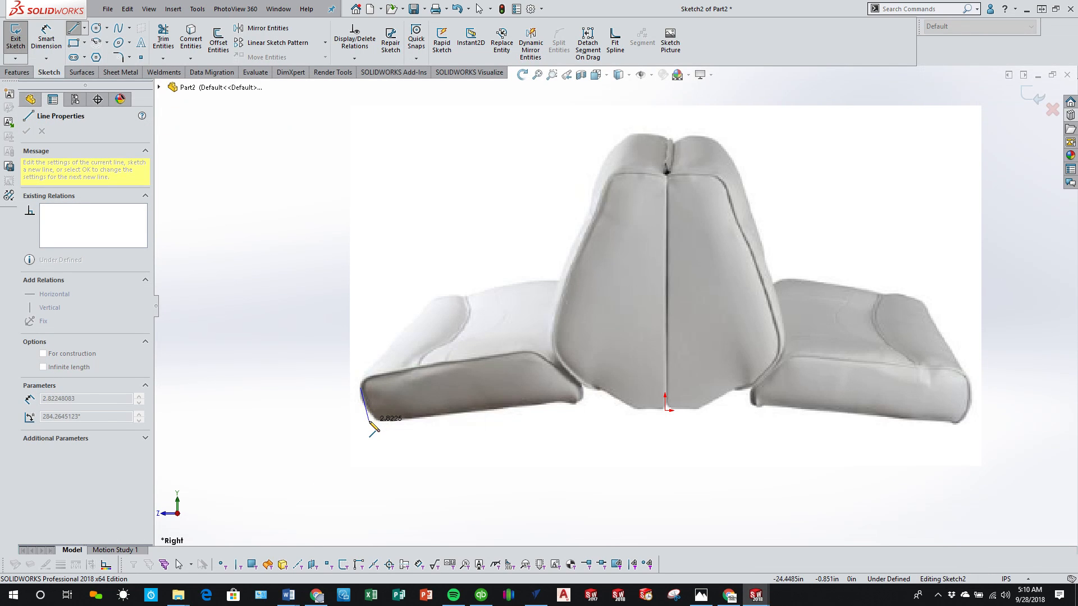
{"action": "left_click", "coordinate": [377, 420]}
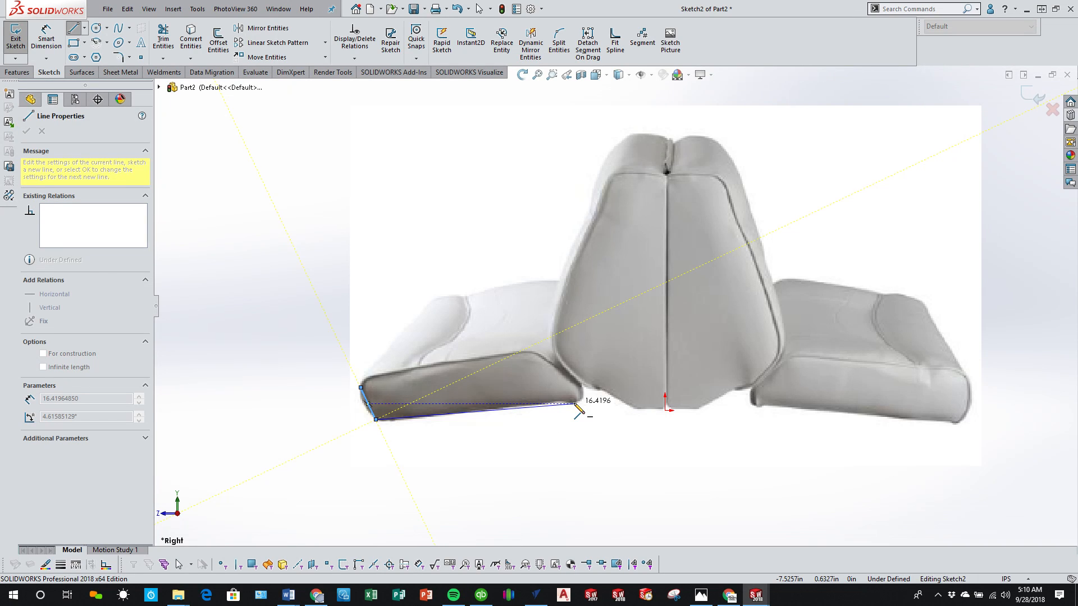
{"action": "left_click", "coordinate": [665, 412]}
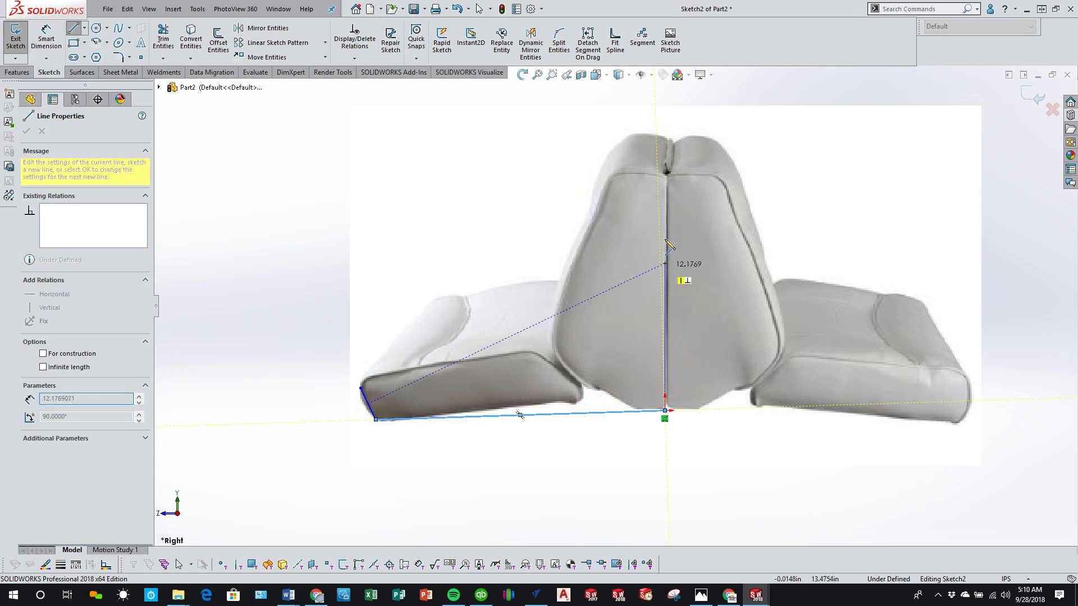
{"action": "left_click", "coordinate": [666, 175]}
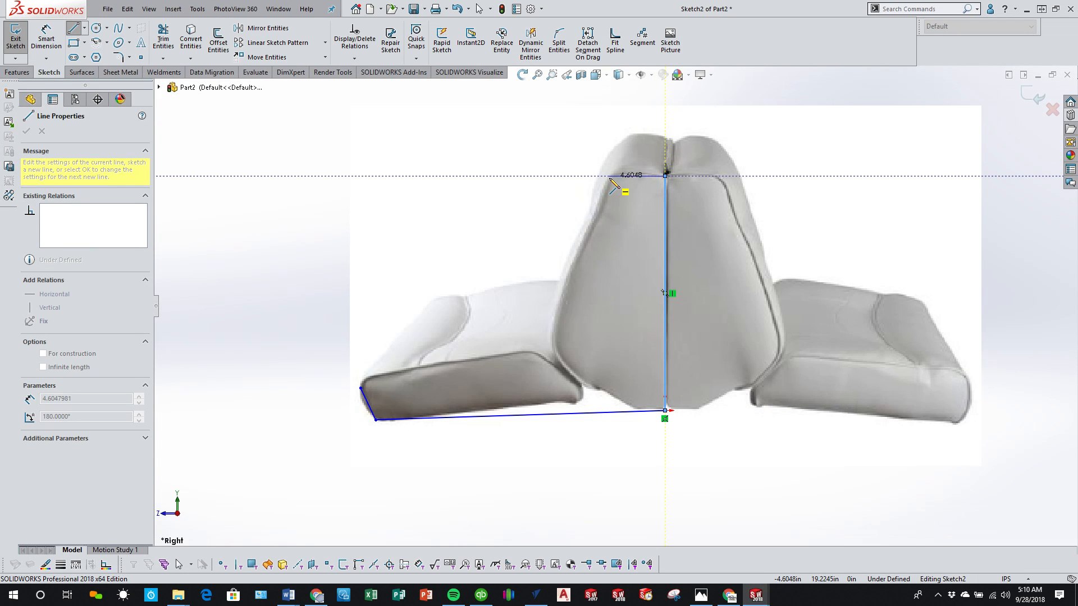
{"action": "left_click", "coordinate": [610, 176]}
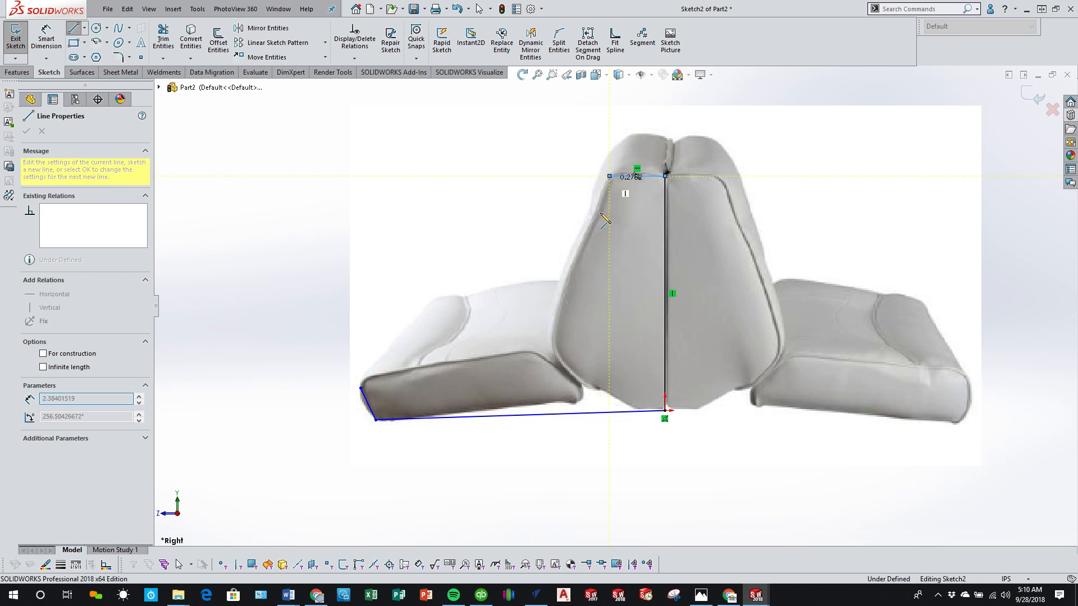
{"action": "left_click", "coordinate": [544, 353]}
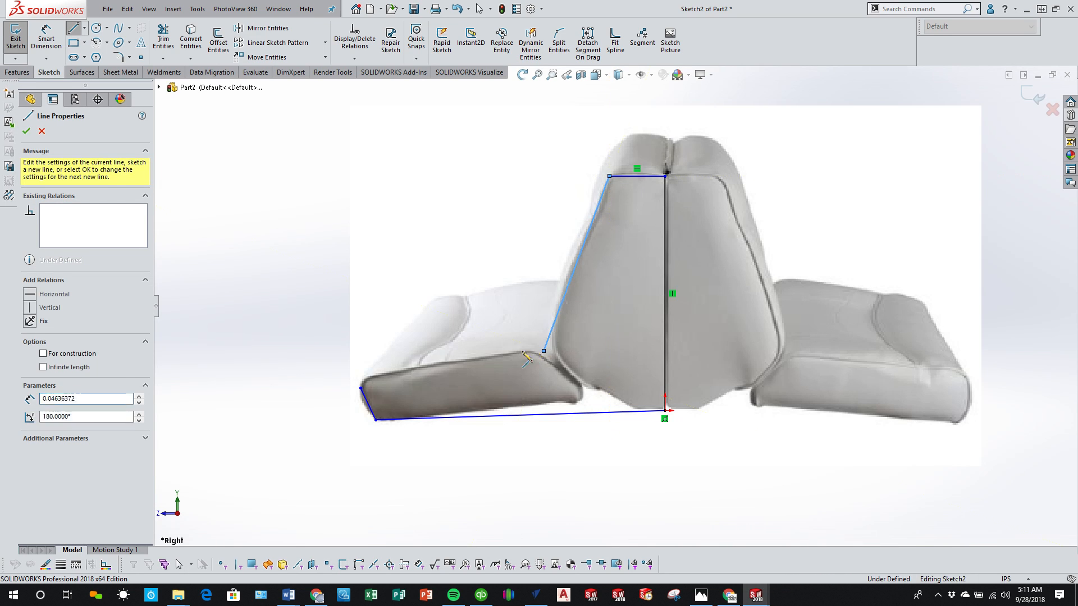
{"action": "left_click", "coordinate": [360, 387]}
{"action": "right_click", "coordinate": [330, 316]}
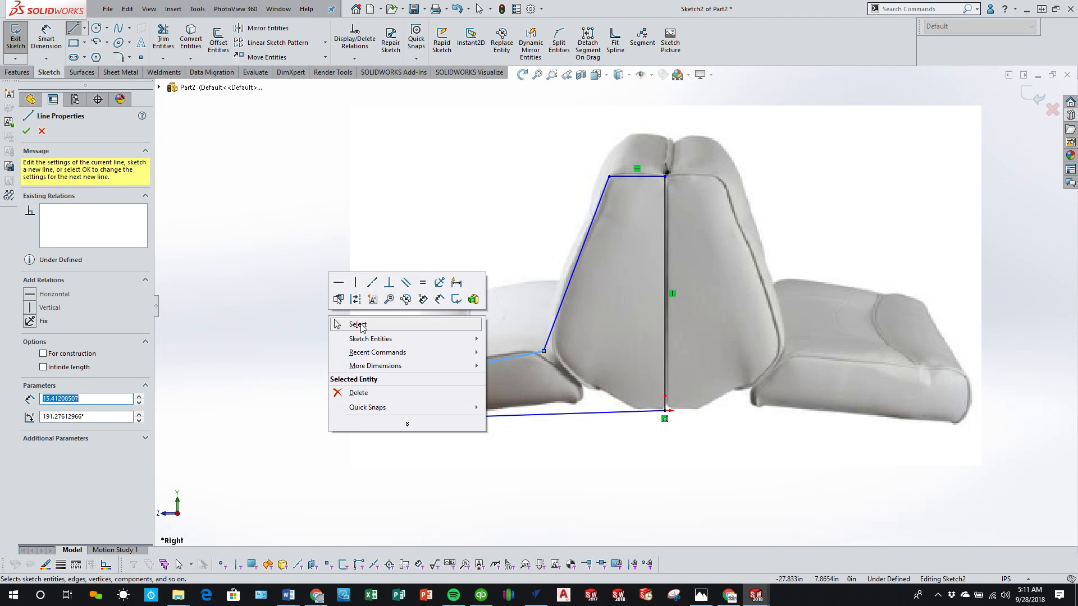
{"action": "left_click", "coordinate": [363, 321]}
Step: Adjust the profile's upper outer corner on the left cushion and delete the lines along that cushion's top and outer end
{"action": "left_click_drag", "start_coordinate": [360, 387], "coordinate": [366, 379]}
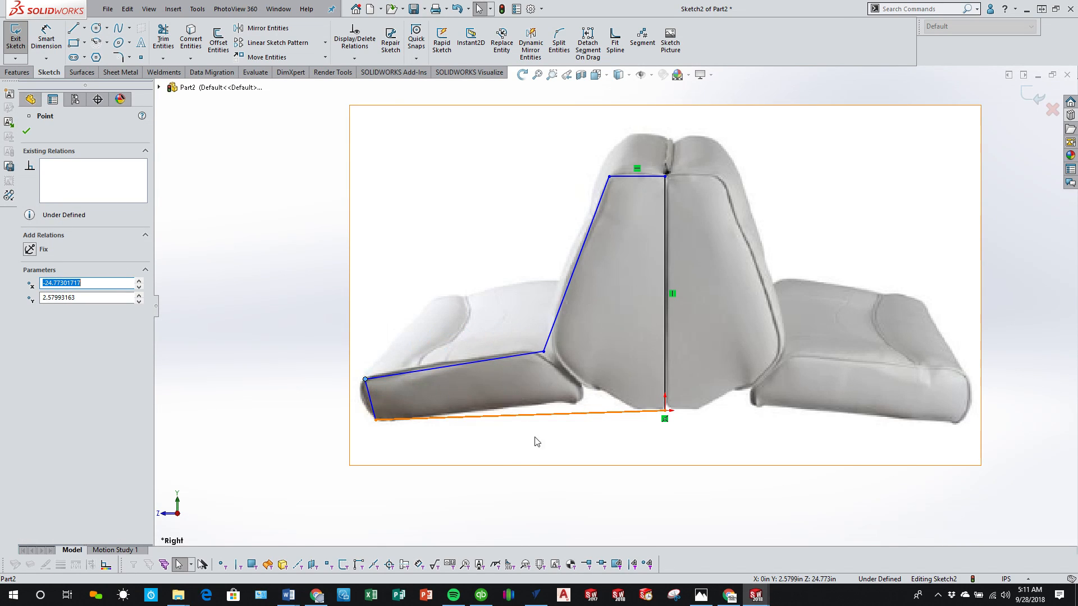
{"action": "left_click", "coordinate": [275, 423]}
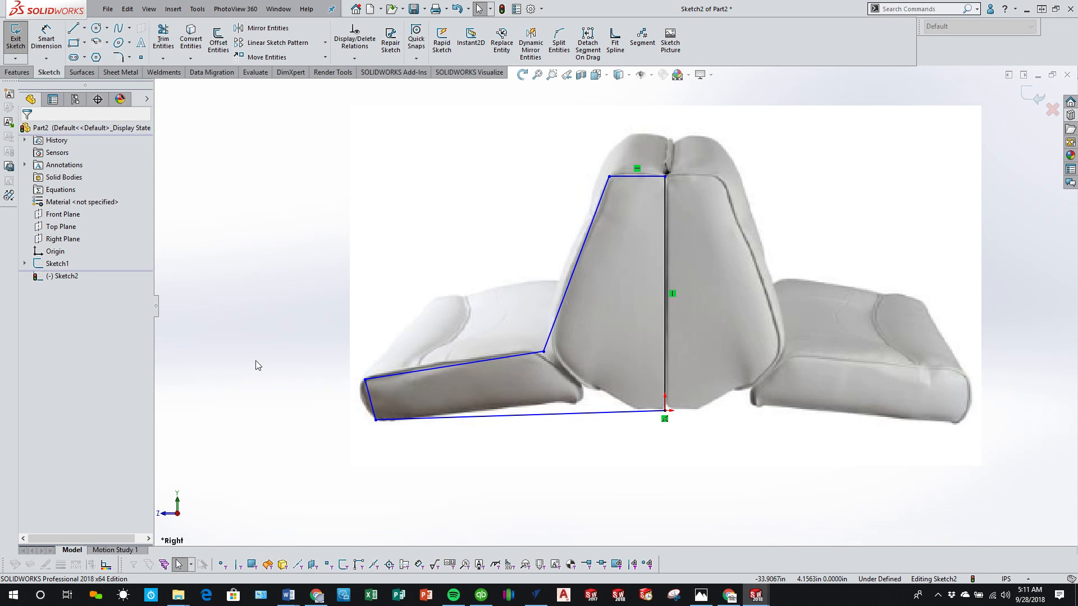
{"action": "left_click", "coordinate": [469, 363]}
{"action": "key", "text": "Delete"}
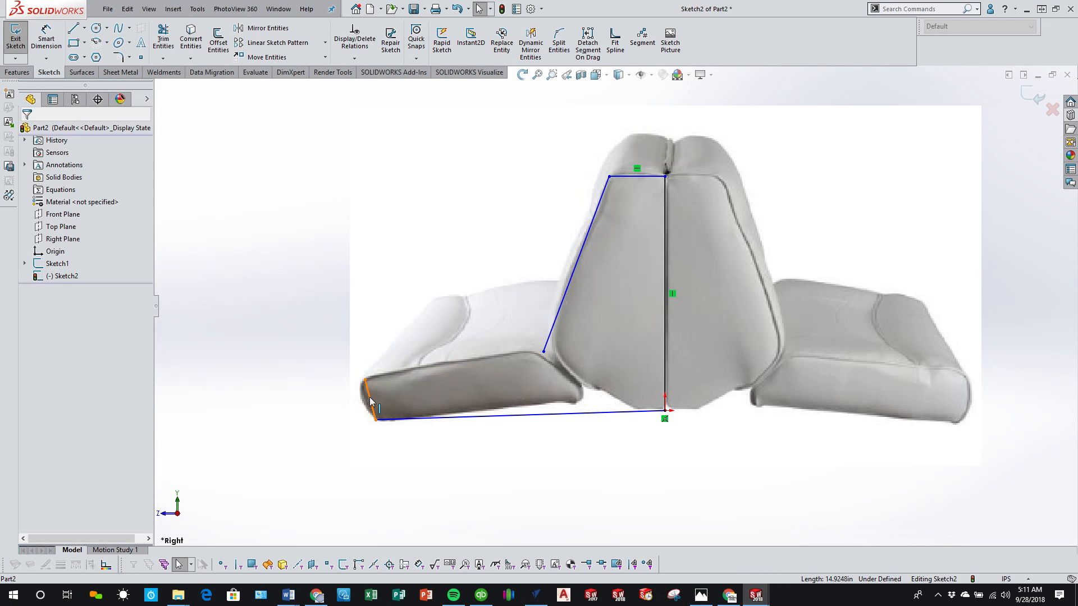
{"action": "left_click", "coordinate": [370, 397]}
{"action": "key", "text": "Delete"}
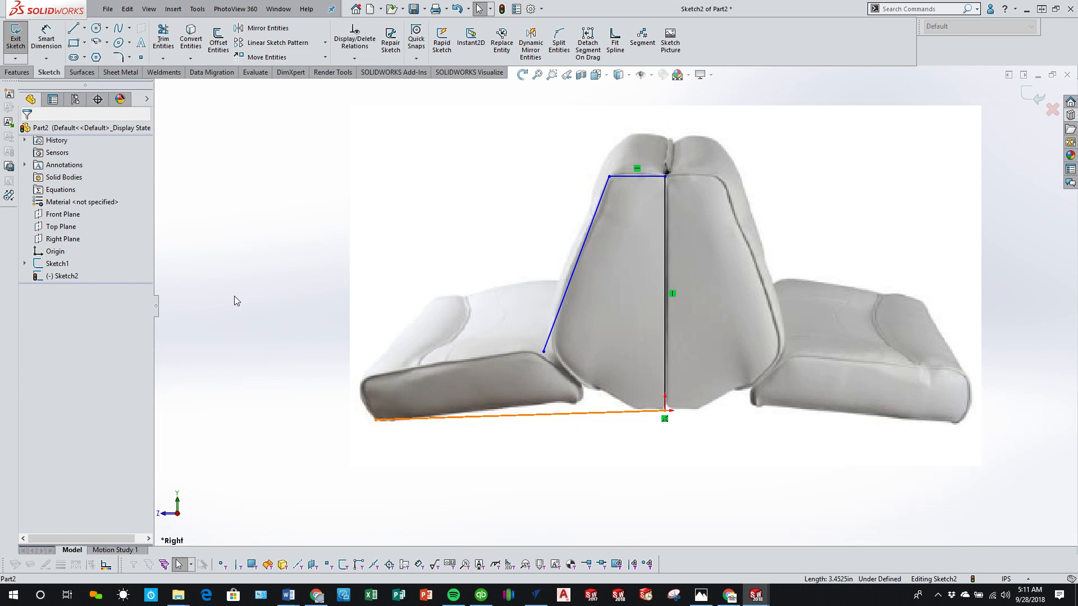
Step: Shorten the base line to about 8.3 in, level with the origin, and draw a slanted line from the backrest's lower outer corner onto it
{"action": "mouse_move", "coordinate": [375, 420]}
{"action": "left_mouse_down"}
{"action": "mouse_move", "coordinate": [583, 422]}
{"action": "mouse_move", "coordinate": [565, 413]}
{"action": "left_mouse_up"}
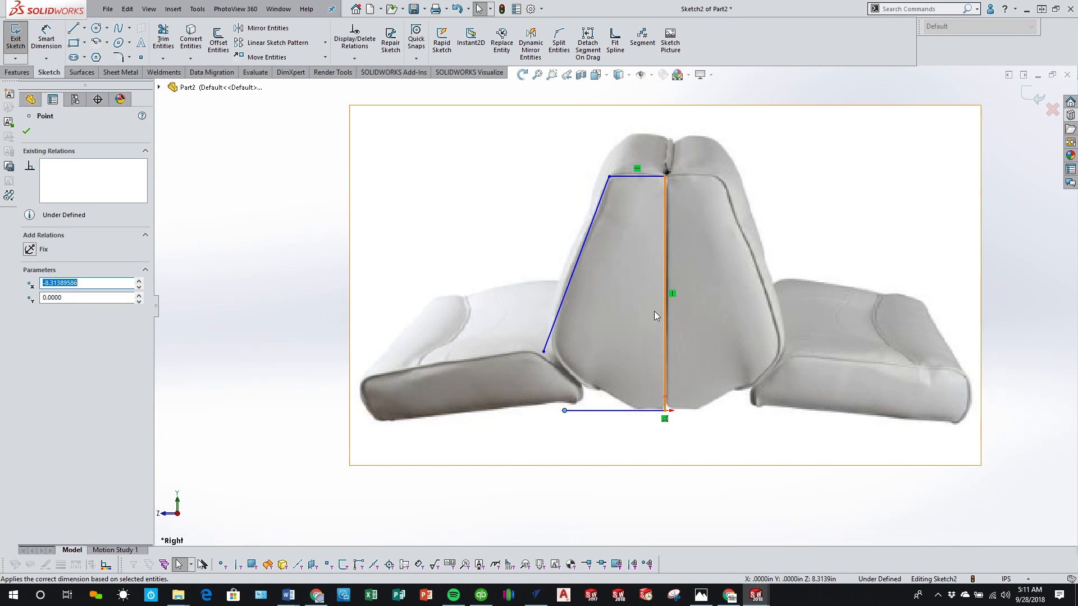
{"action": "left_click", "coordinate": [81, 29]}
{"action": "left_click", "coordinate": [543, 352]}
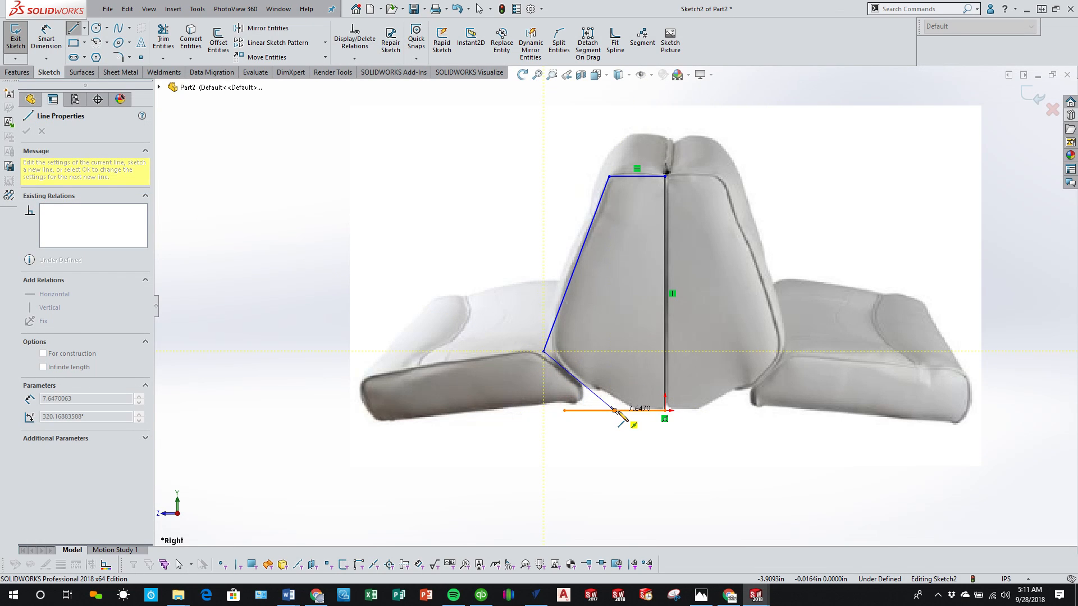
{"action": "left_click", "coordinate": [614, 411]}
{"action": "right_click", "coordinate": [595, 430]}
{"action": "left_click", "coordinate": [600, 442]}
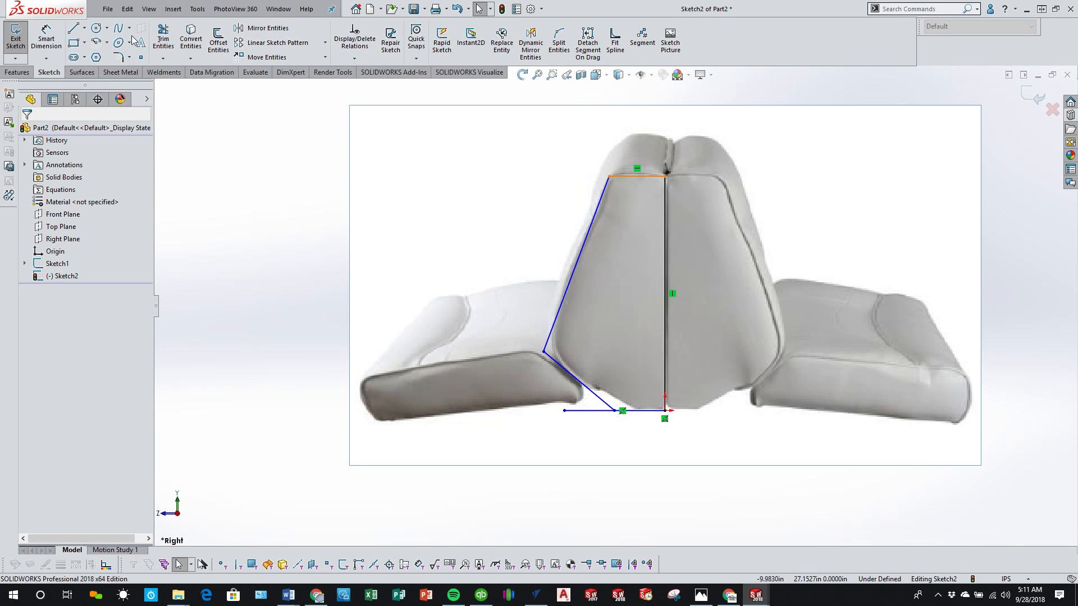
Step: Dimension the vertical centre line of the backrest profile to 19 in
{"action": "left_click", "coordinate": [46, 39]}
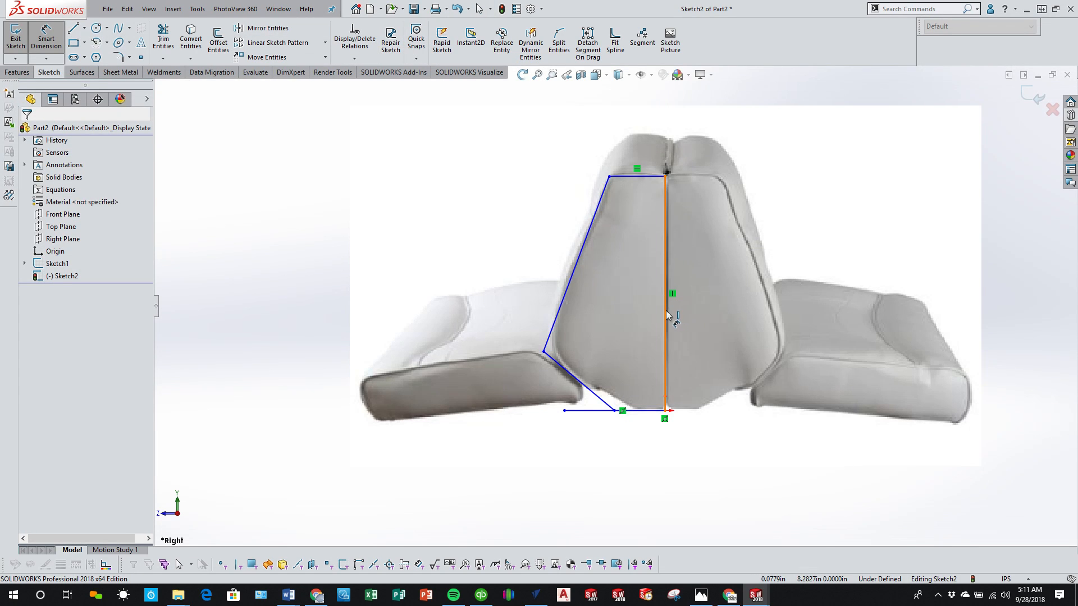
{"action": "left_click", "coordinate": [673, 313]}
{"action": "left_click", "coordinate": [735, 319]}
{"action": "type", "text": "19"}
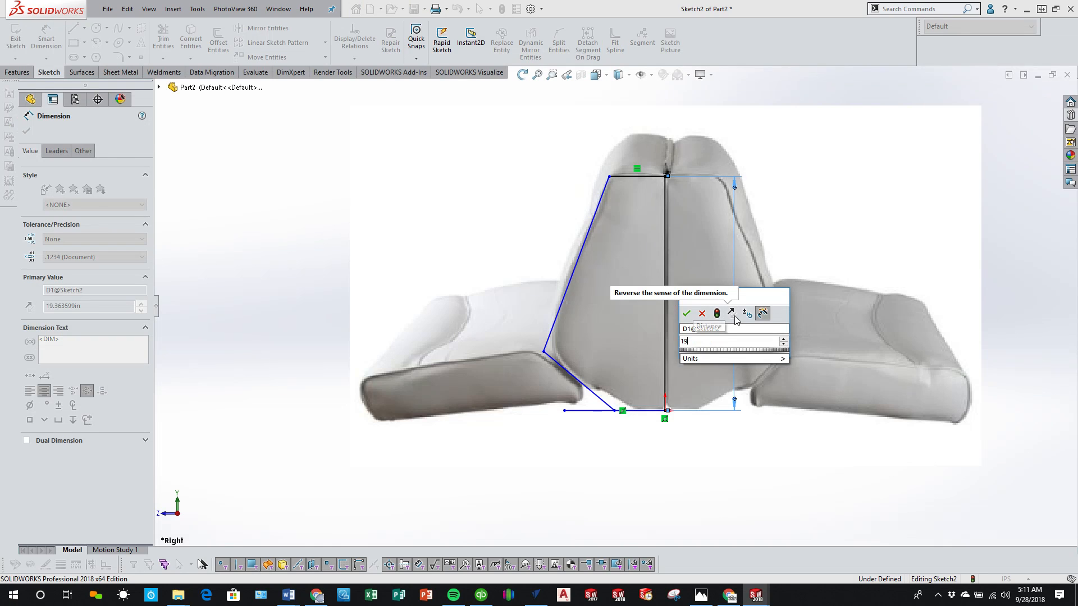
{"action": "key", "text": "Return"}
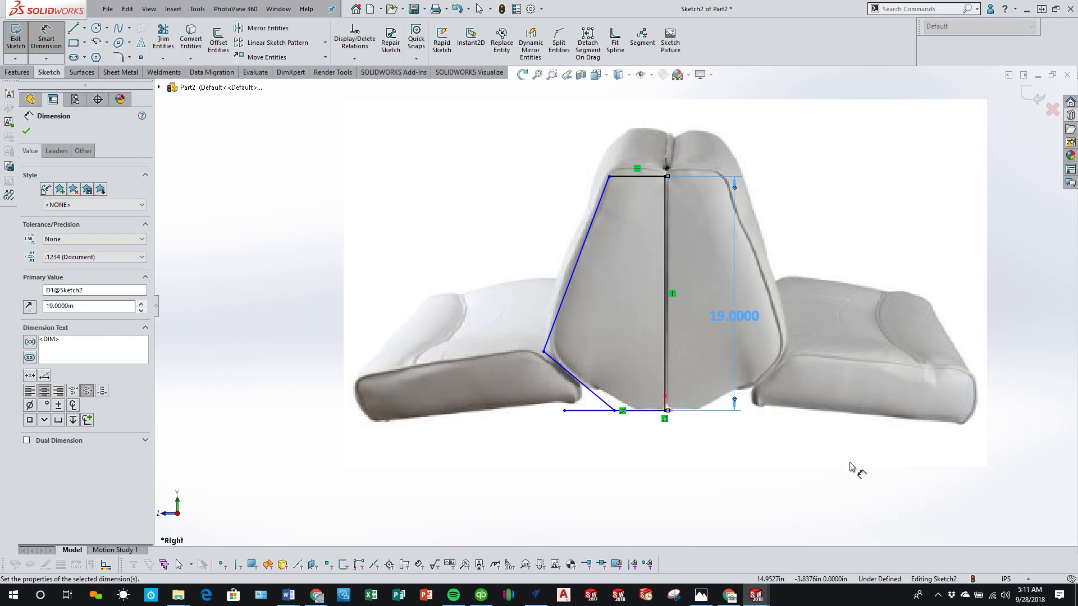
{"action": "left_click", "coordinate": [832, 528]}
Step: Power-trim the part of the base line that extends beyond the slanted line, and minimize the CNCjs browser window
{"action": "scroll", "coordinate": [661, 386], "scroll_direction": "down", "scroll_amount": 5}
{"action": "left_click", "coordinate": [598, 396]}
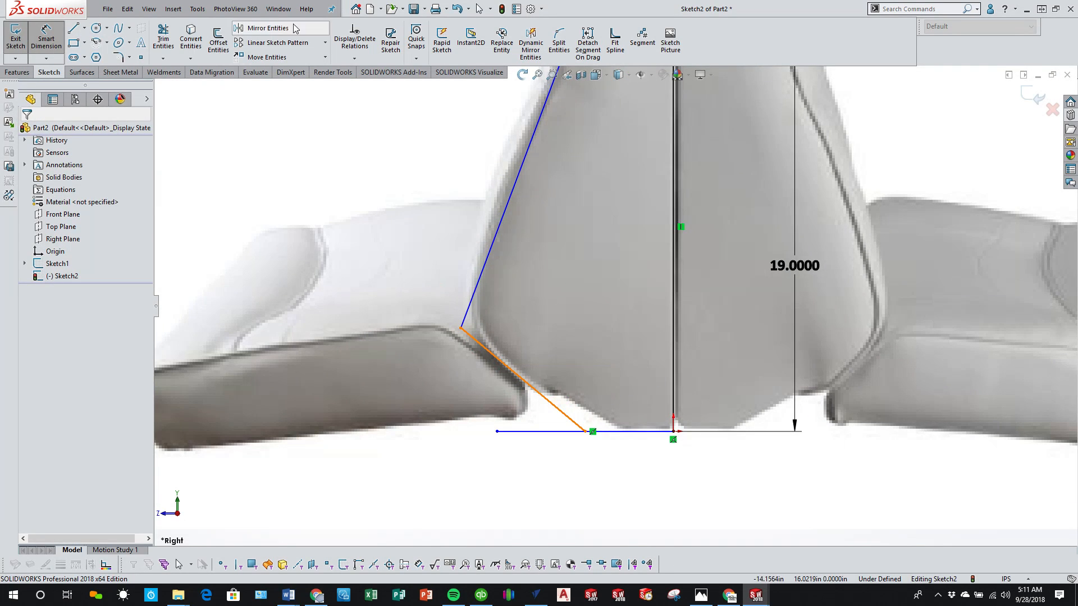
{"action": "left_click", "coordinate": [163, 38]}
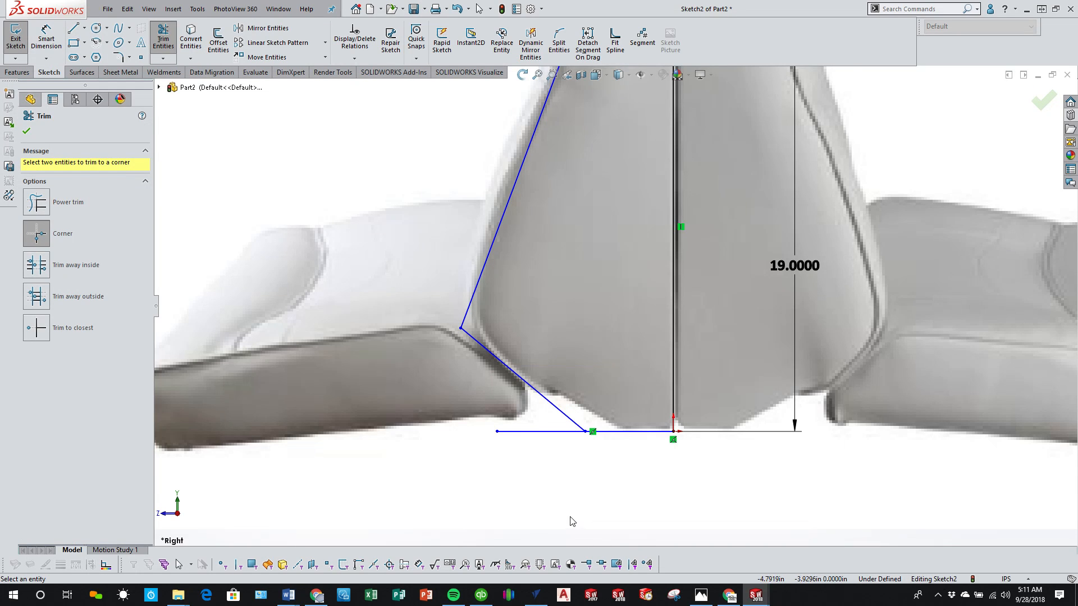
{"action": "left_click", "coordinate": [36, 202]}
{"action": "left_click_drag", "start_coordinate": [550, 446], "coordinate": [519, 406]}
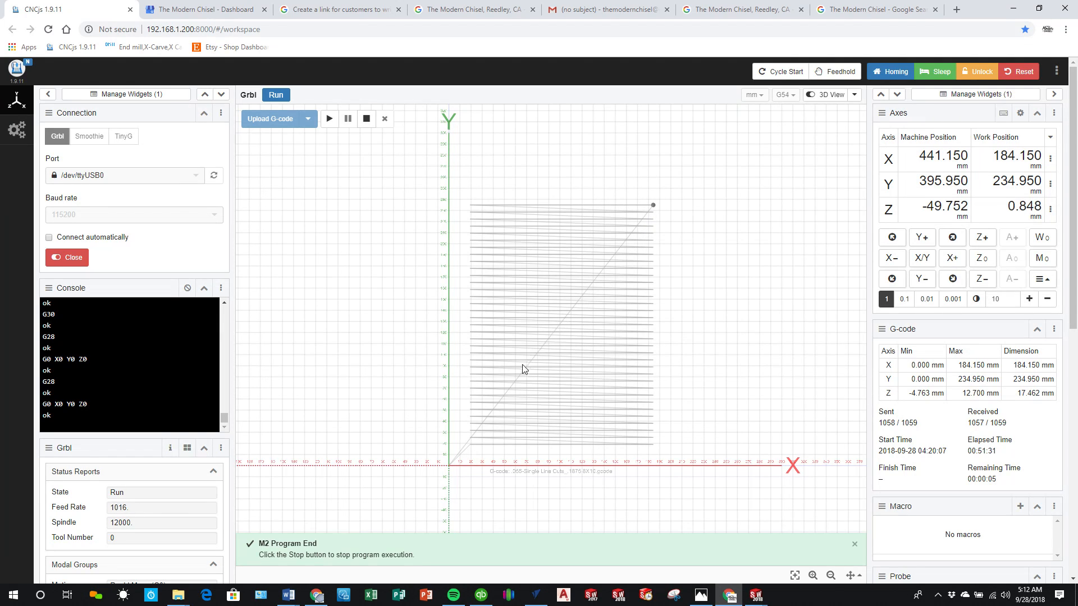
{"action": "left_click", "coordinate": [1016, 8]}
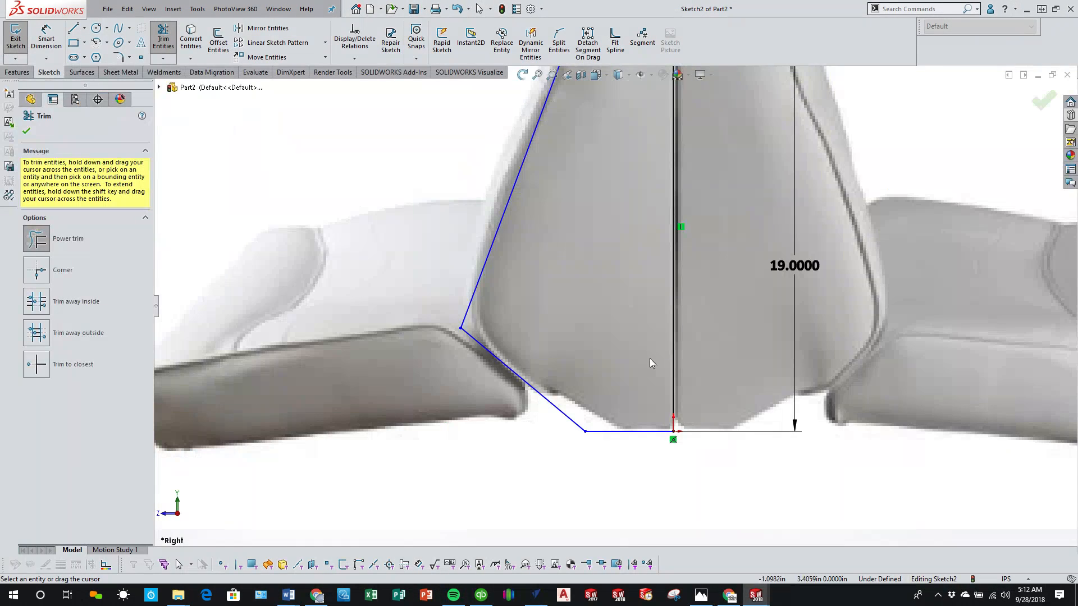
Step: Dimension the horizontal base line of the backrest profile to 4 in
{"action": "scroll", "coordinate": [558, 358], "scroll_direction": "down", "scroll_amount": 3}
{"action": "scroll", "coordinate": [558, 359], "scroll_direction": "up", "scroll_amount": 9}
{"action": "scroll", "coordinate": [597, 250], "scroll_direction": "down", "scroll_amount": 2}
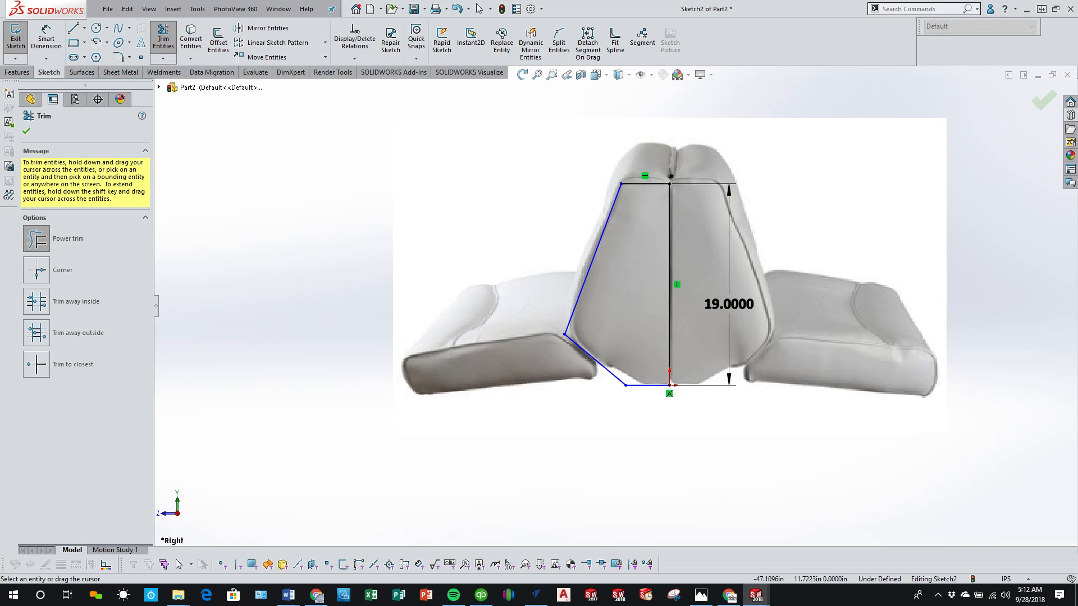
{"action": "left_click", "coordinate": [46, 39]}
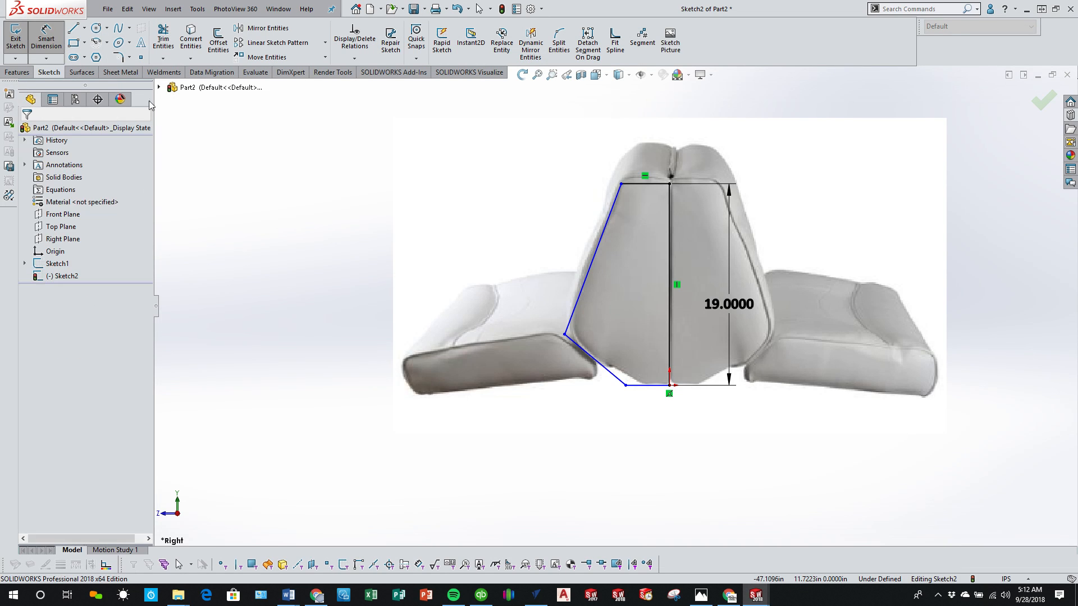
{"action": "left_click", "coordinate": [651, 385]}
{"action": "left_click", "coordinate": [581, 425]}
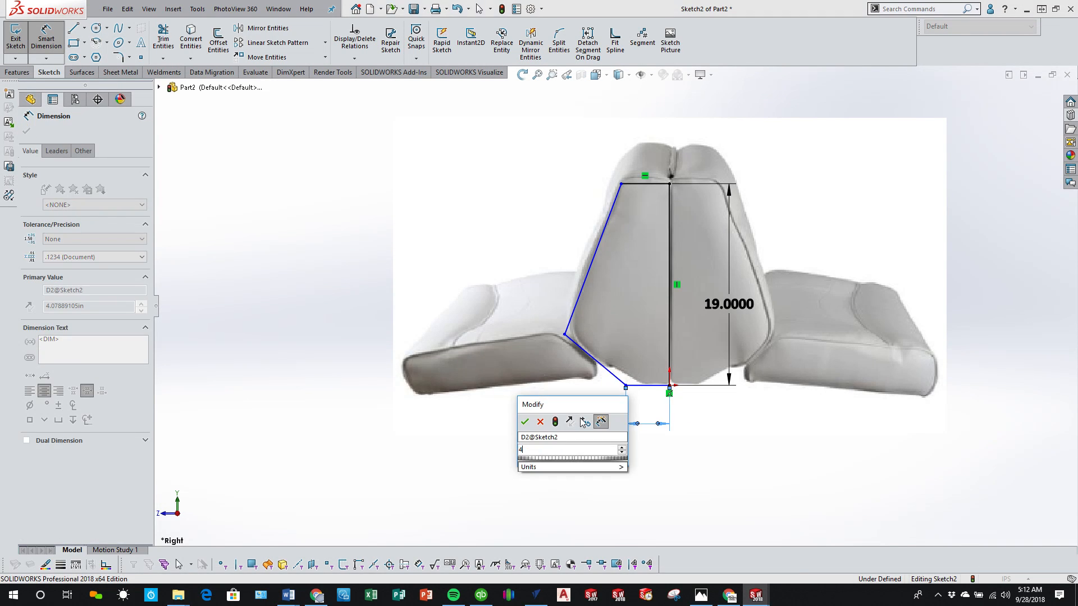
Step: Set the angle between the lower slanted line and the base line to 40 degrees
{"action": "left_click", "coordinate": [620, 381]}
{"action": "left_click", "coordinate": [640, 385]}
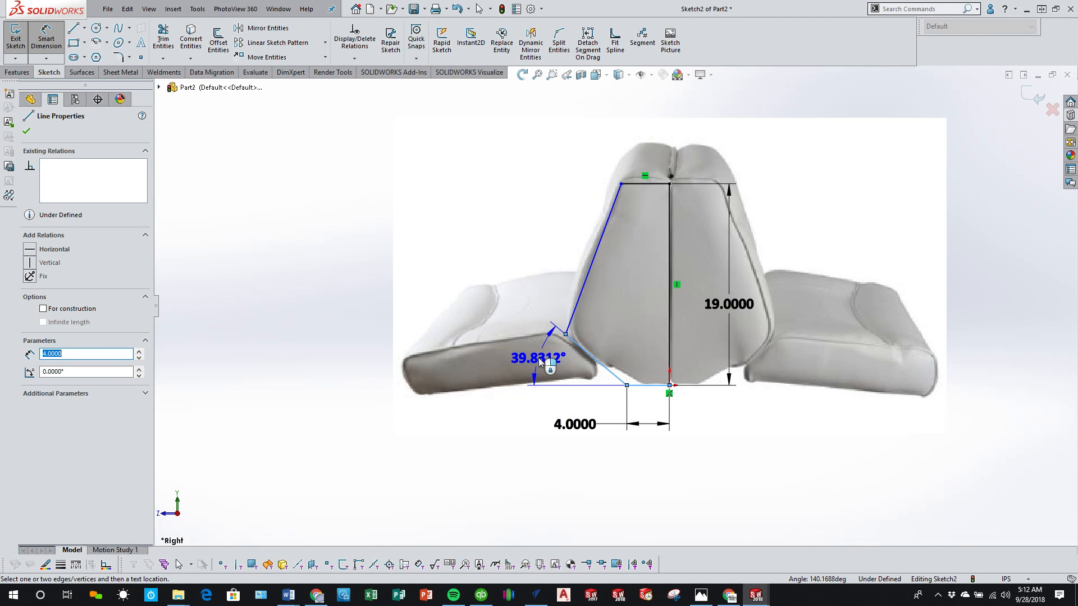
{"action": "left_click", "coordinate": [467, 334]}
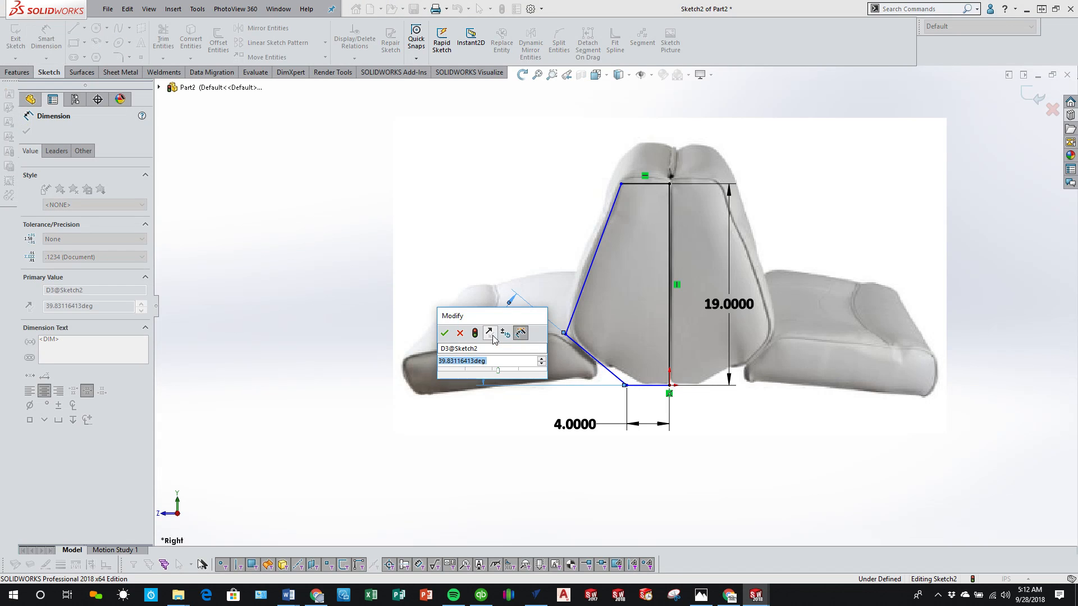
{"action": "type", "text": "40"}
{"action": "key", "text": "Return"}
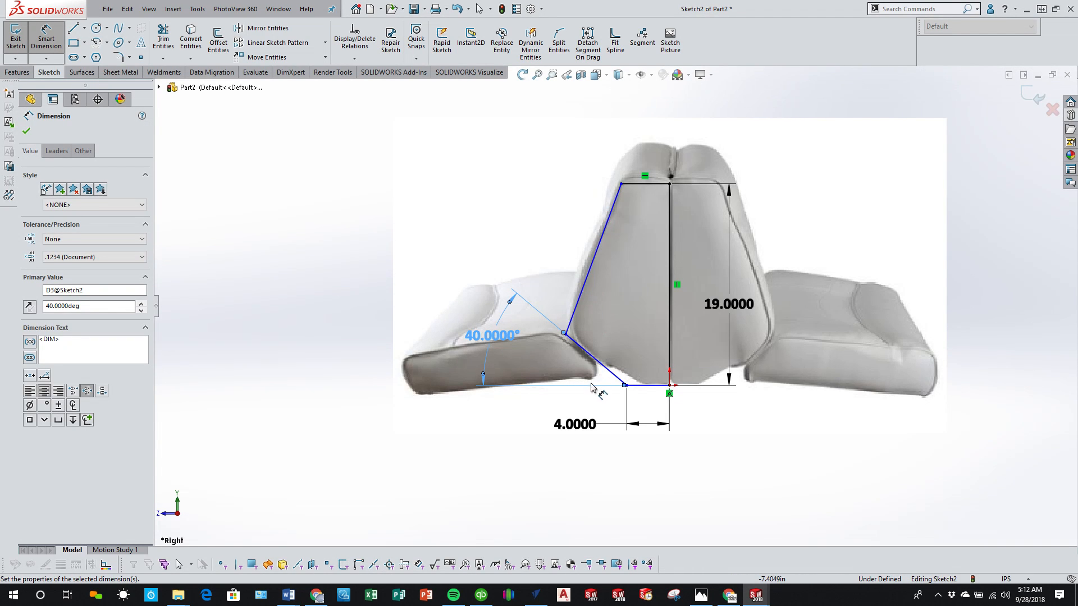
Step: Dimension the vertical height of the backrest's long slanted side to 14 in
{"action": "left_click", "coordinate": [588, 285]}
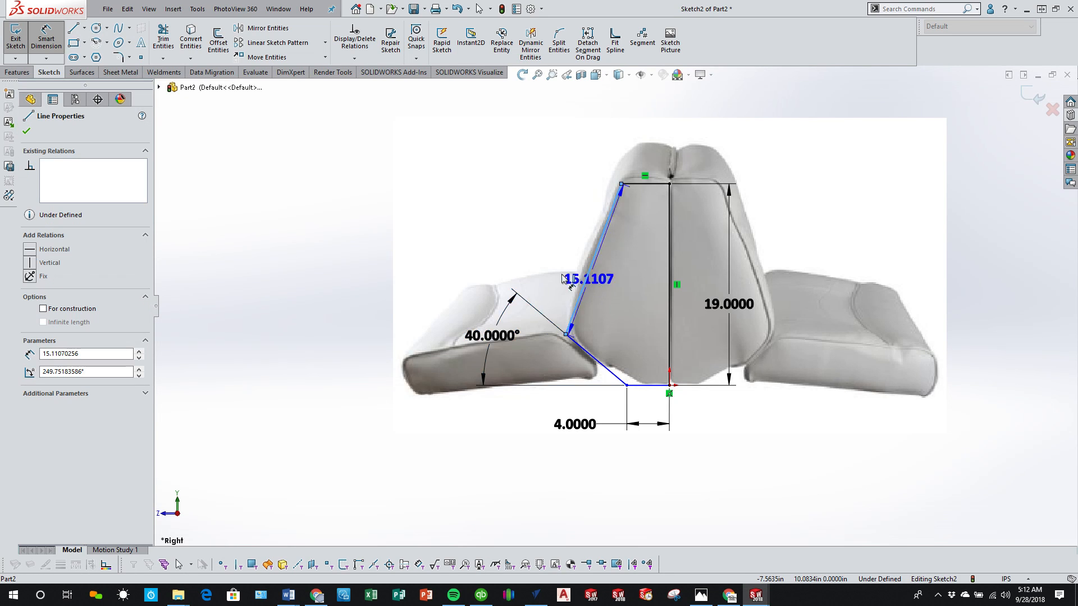
{"action": "left_click", "coordinate": [334, 267]}
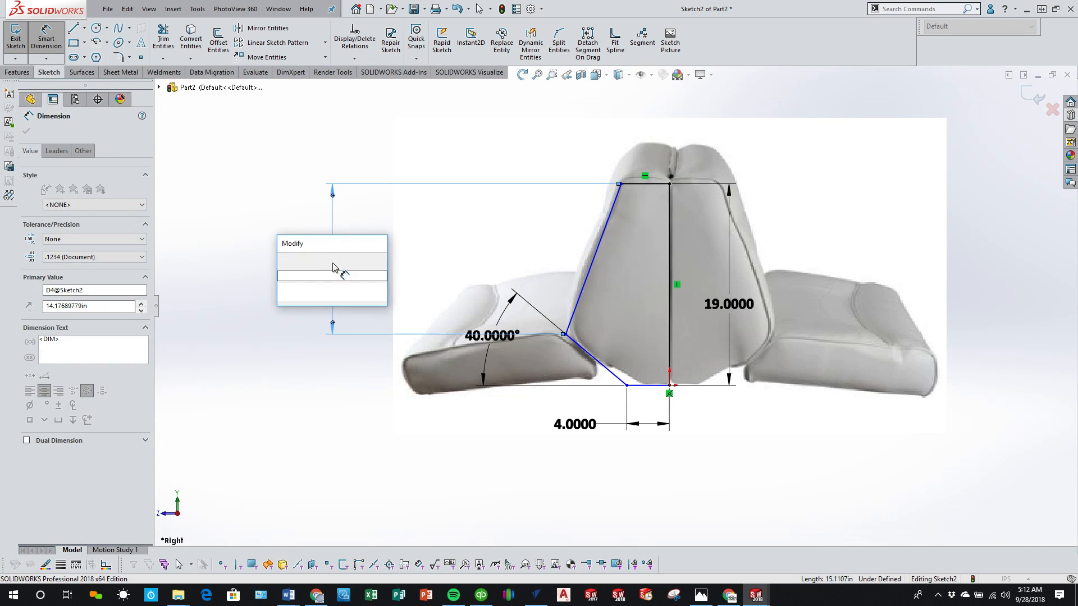
{"action": "type", "text": "14"}
{"action": "key", "text": "Return"}
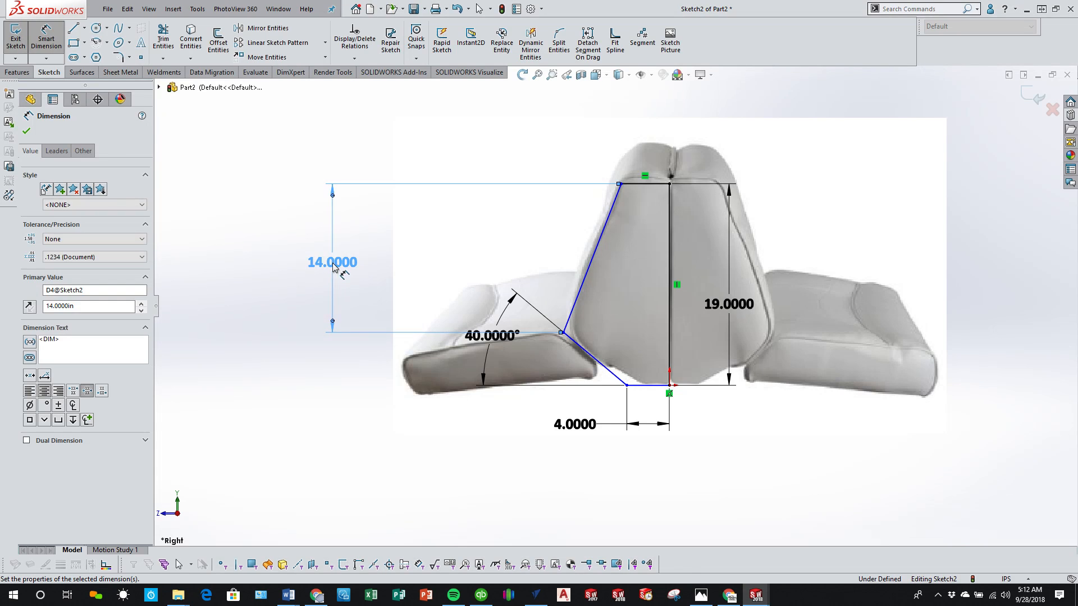
{"action": "left_click", "coordinate": [403, 428]}
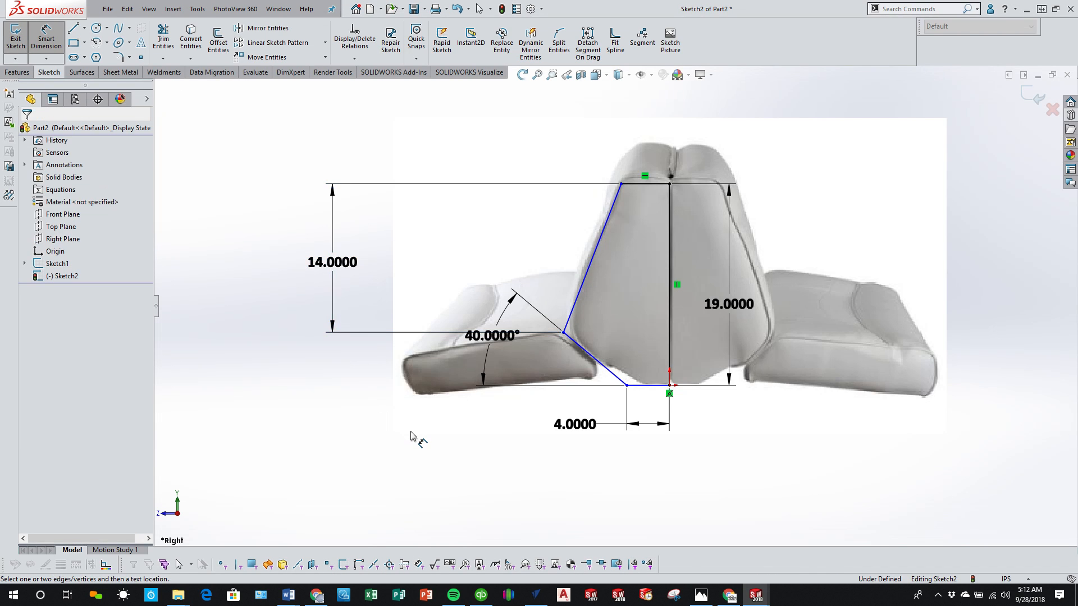
Step: Dimension the vertical height of the lower slanted line, keeping its current value
{"action": "left_click", "coordinate": [607, 366]}
{"action": "left_click", "coordinate": [340, 370]}
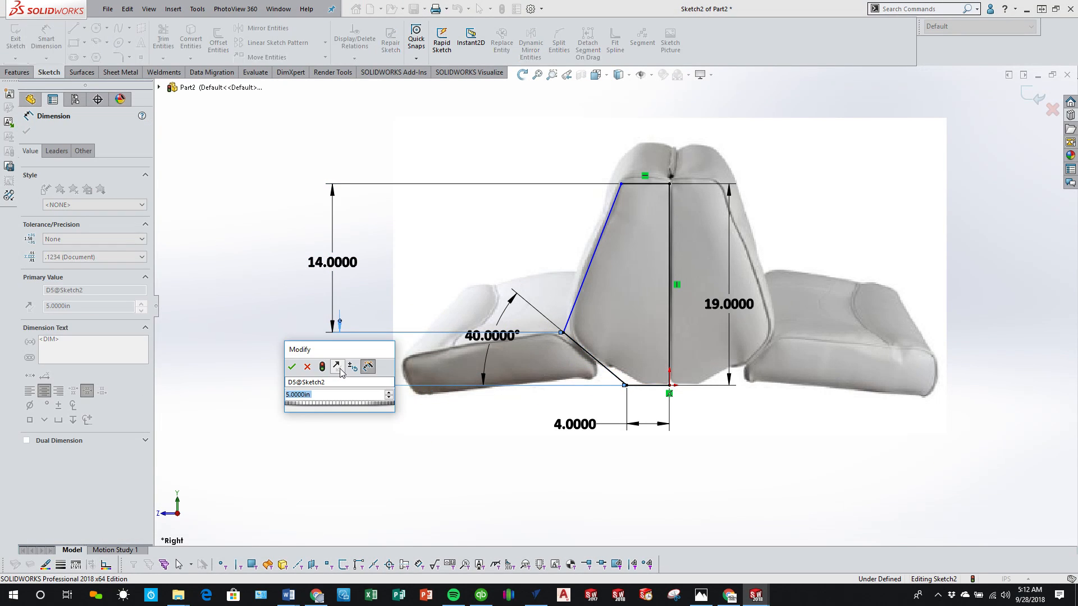
{"action": "left_click", "coordinate": [291, 366]}
{"action": "left_click", "coordinate": [524, 512]}
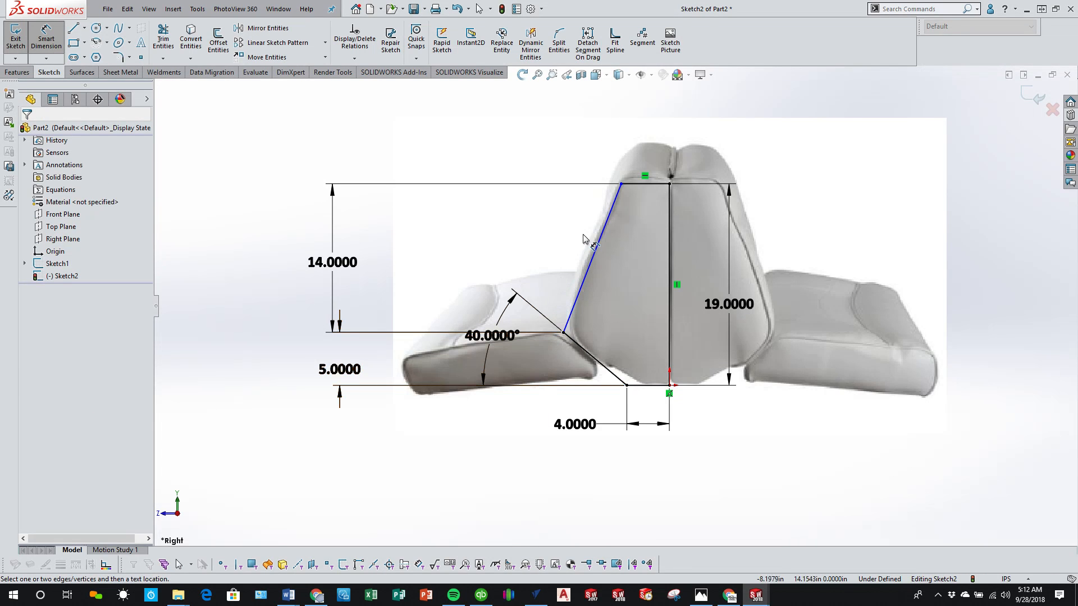
Step: Dimension the backrest profile's top horizontal line to 4.5 in and finish the sketch
{"action": "left_click", "coordinate": [640, 183]}
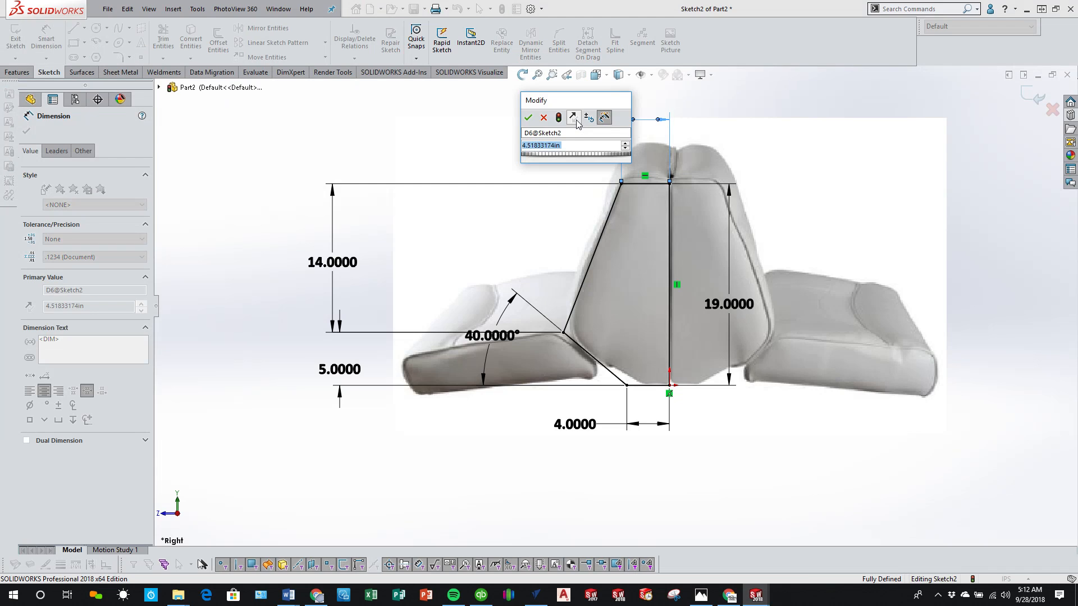
{"action": "type", "text": "4.5"}
{"action": "key", "text": "Return"}
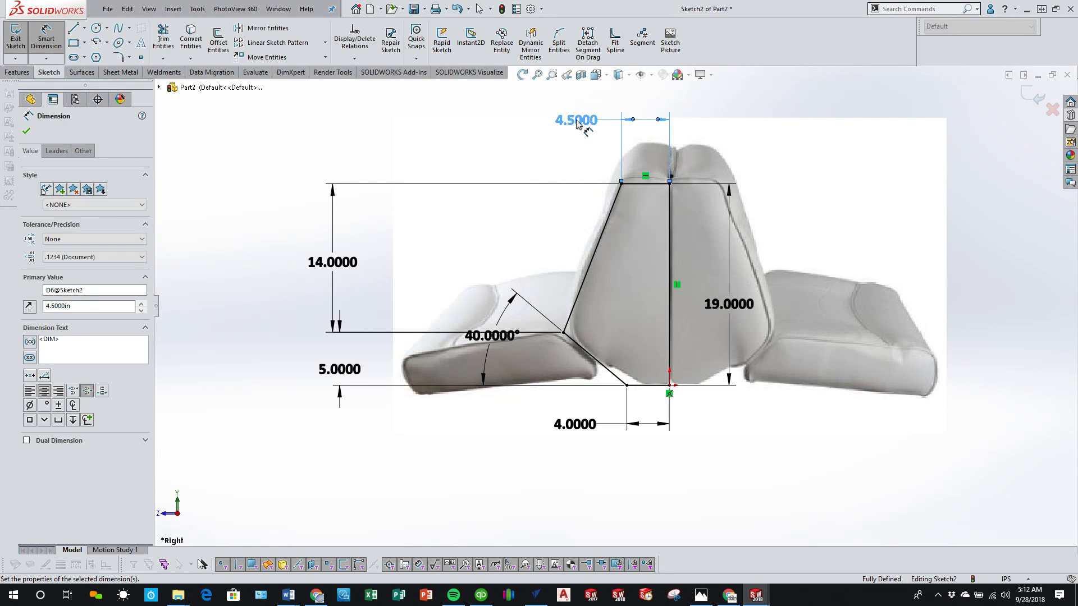
{"action": "left_click", "coordinate": [1036, 97]}
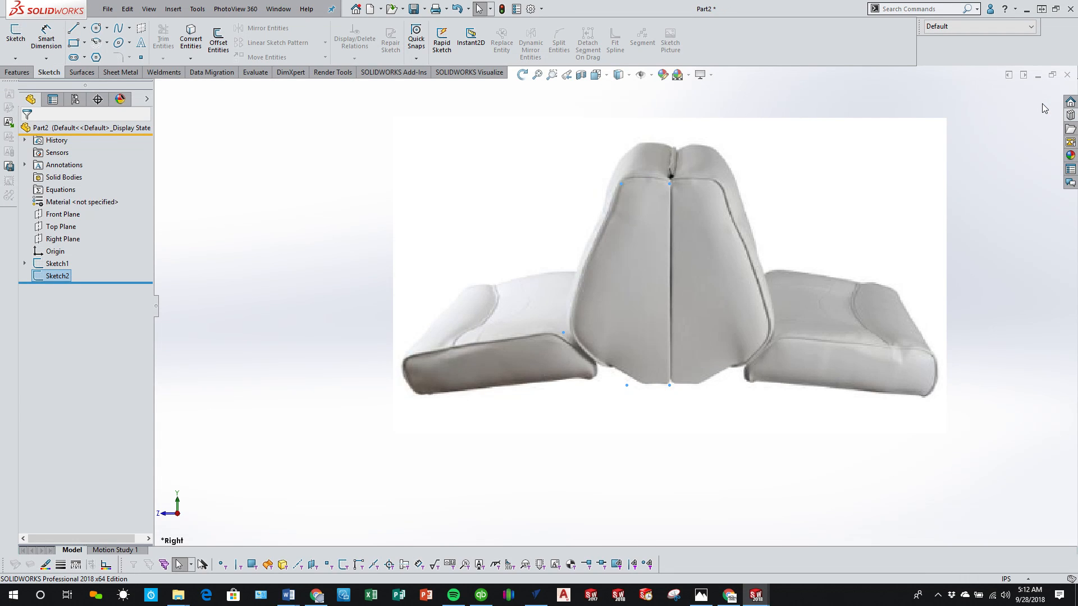
Step: Extrude the backrest profile 20 in with the Mid Plane end condition
{"action": "left_click", "coordinate": [17, 72]}
{"action": "left_click", "coordinate": [21, 39]}
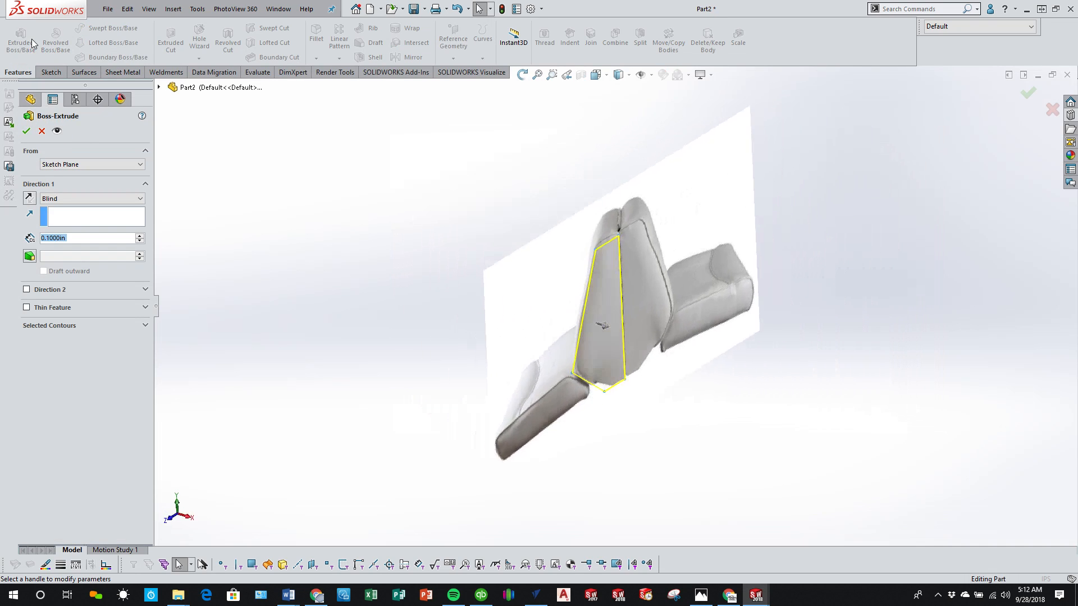
{"action": "left_click", "coordinate": [85, 198]}
{"action": "left_click", "coordinate": [90, 244]}
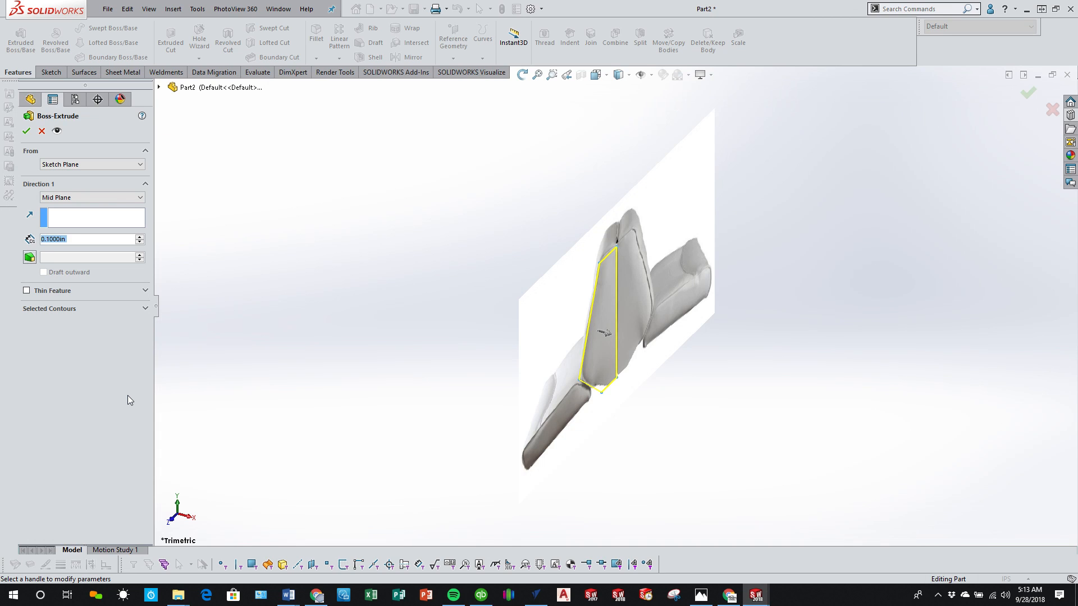
{"action": "type", "text": "20"}
{"action": "key", "text": "Return"}
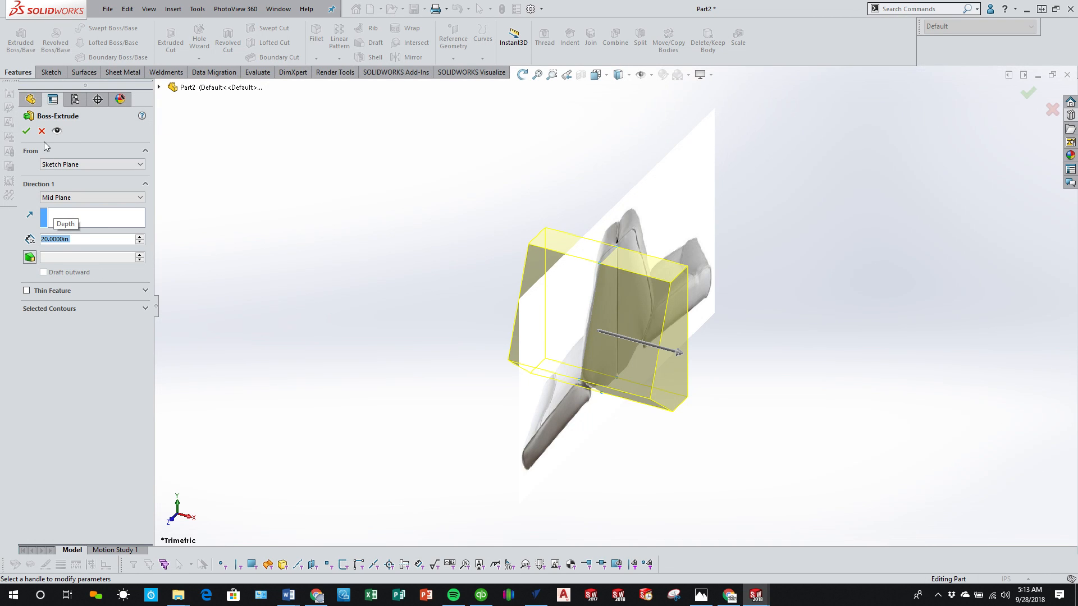
{"action": "left_click", "coordinate": [26, 131]}
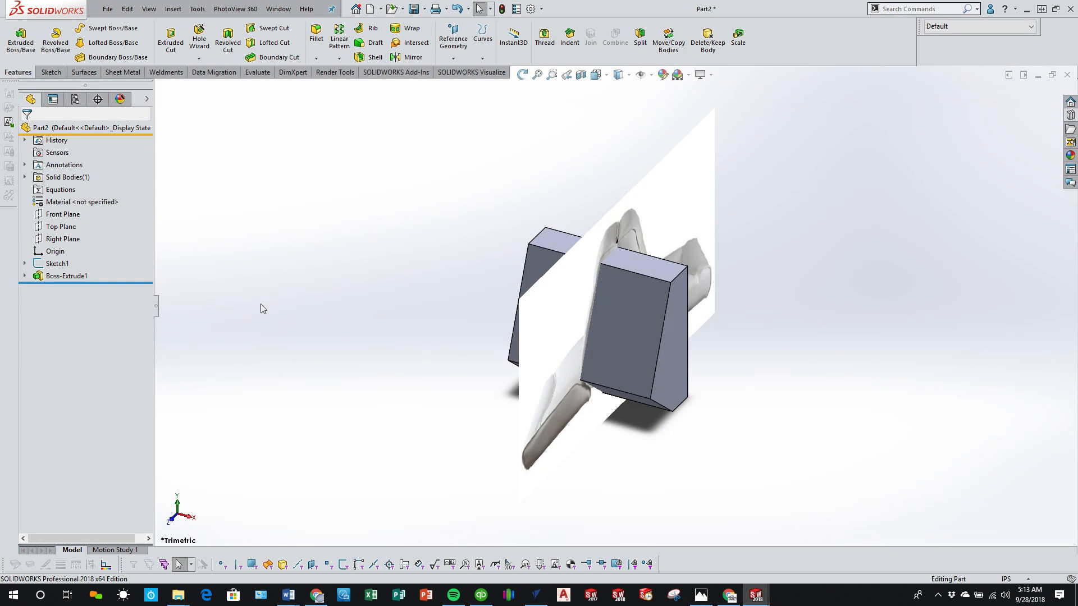
Step: Save the part as DE18-BRC-BackofSeat, and save it again under the new name DE18-BRC-CushionofSeat
{"action": "left_click", "coordinate": [414, 9]}
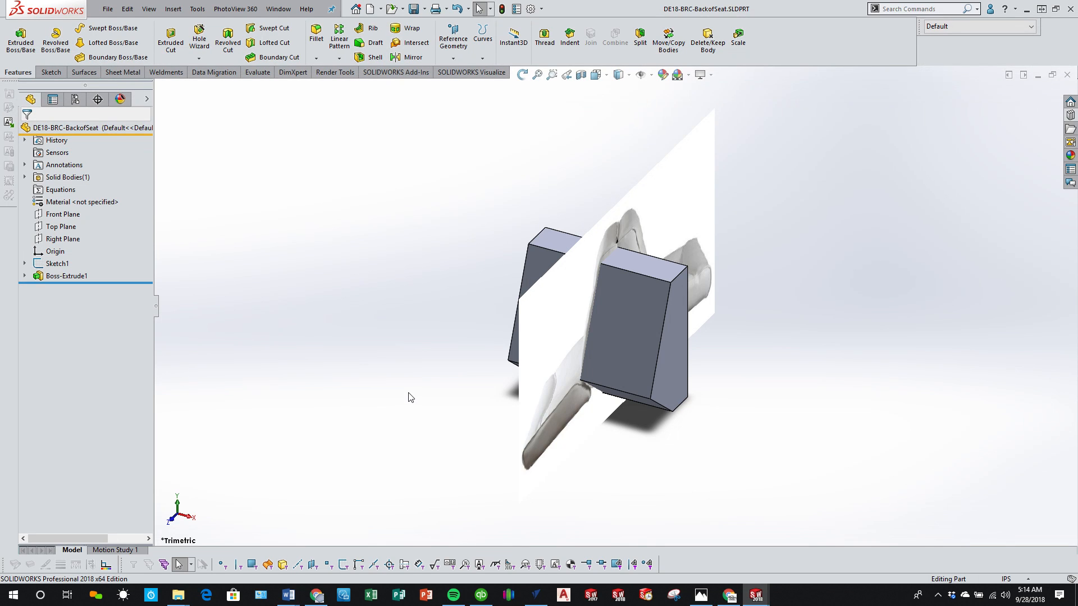
{"action": "left_click", "coordinate": [104, 10]}
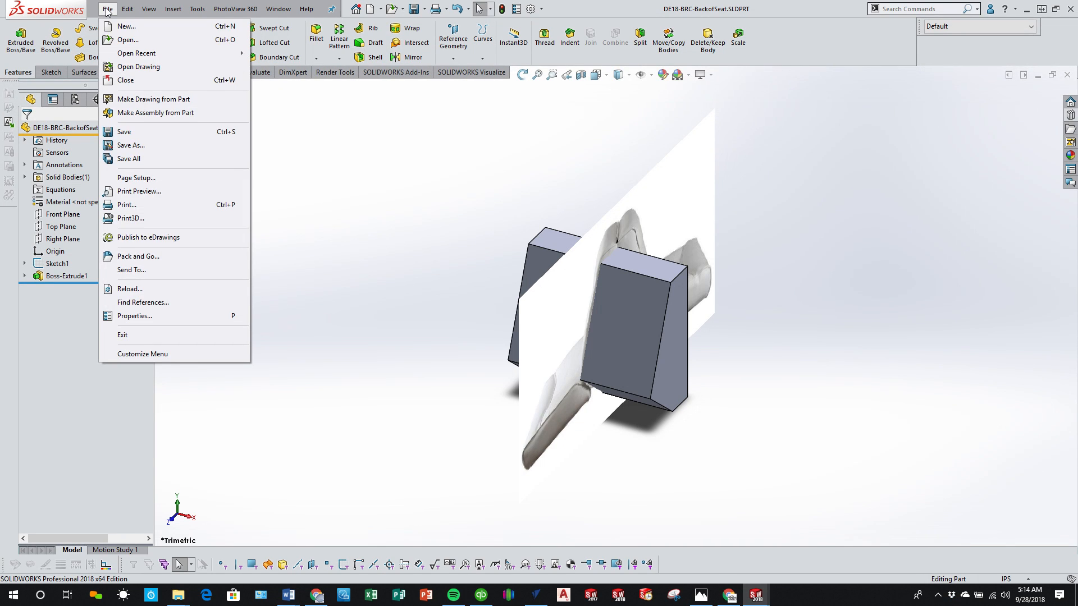
{"action": "left_click", "coordinate": [131, 146]}
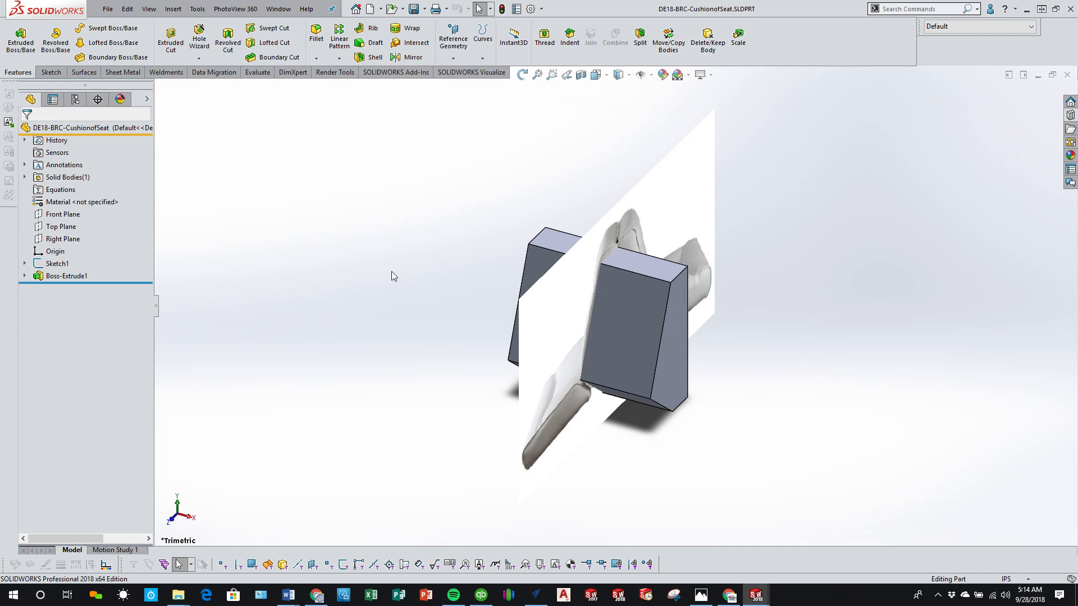
Step: Edit the extrusion's sketch and convert all the backrest profile lines to construction geometry
{"action": "left_click", "coordinate": [25, 275]}
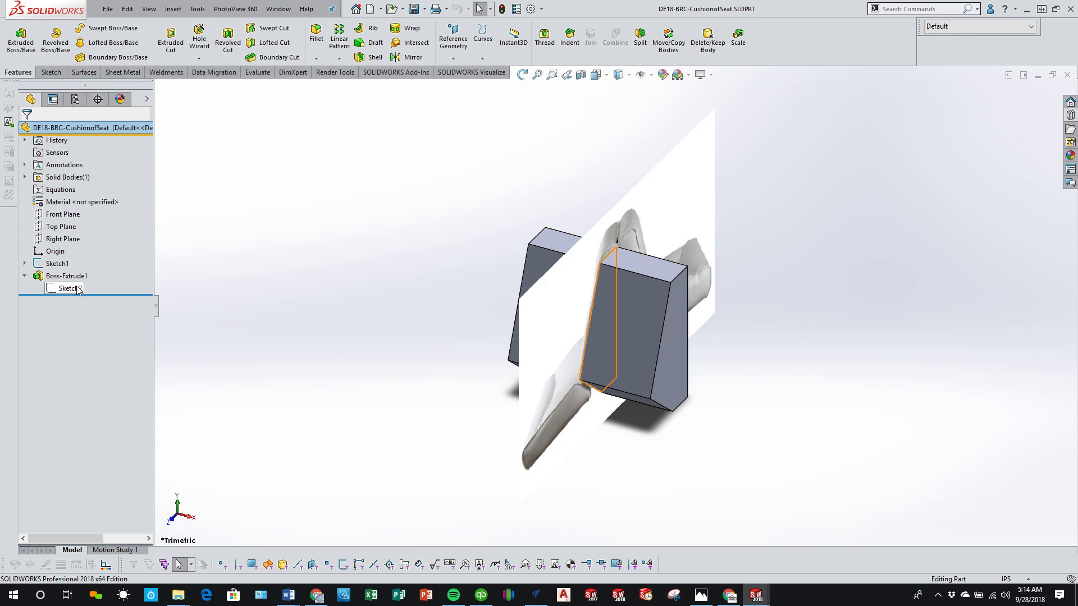
{"action": "left_click", "coordinate": [78, 289]}
{"action": "left_click", "coordinate": [89, 249]}
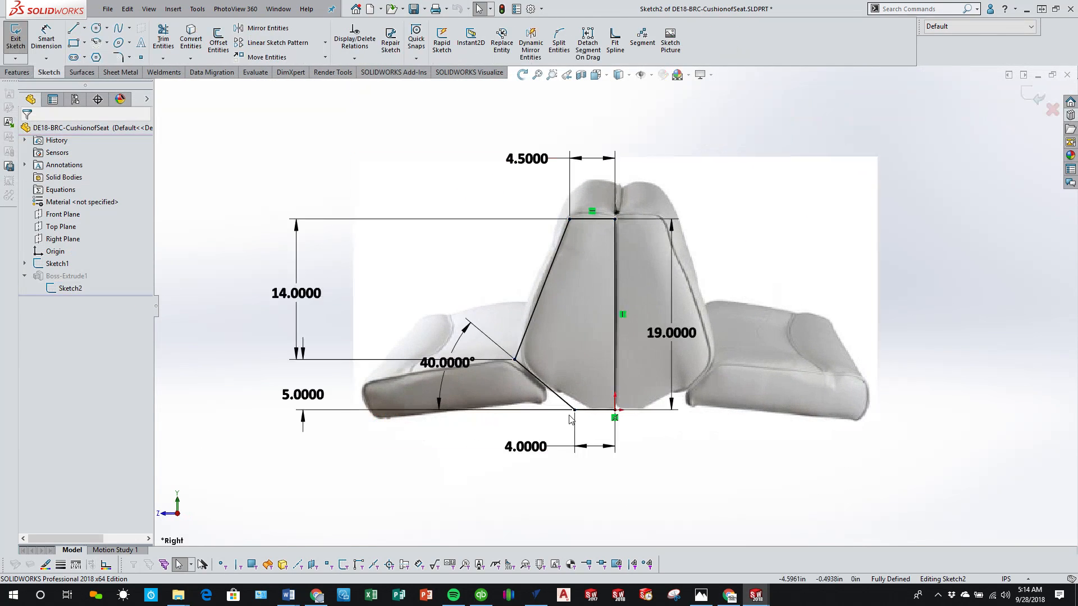
{"action": "left_click_drag", "start_coordinate": [401, 146], "coordinate": [737, 493]}
{"action": "left_click", "coordinate": [43, 265]}
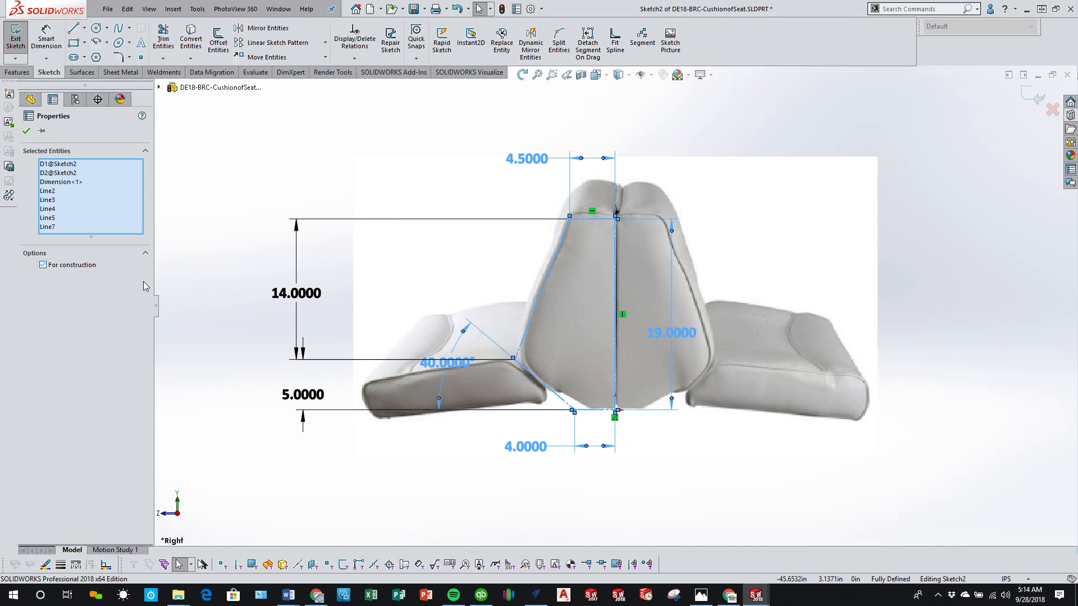
{"action": "left_click", "coordinate": [256, 148]}
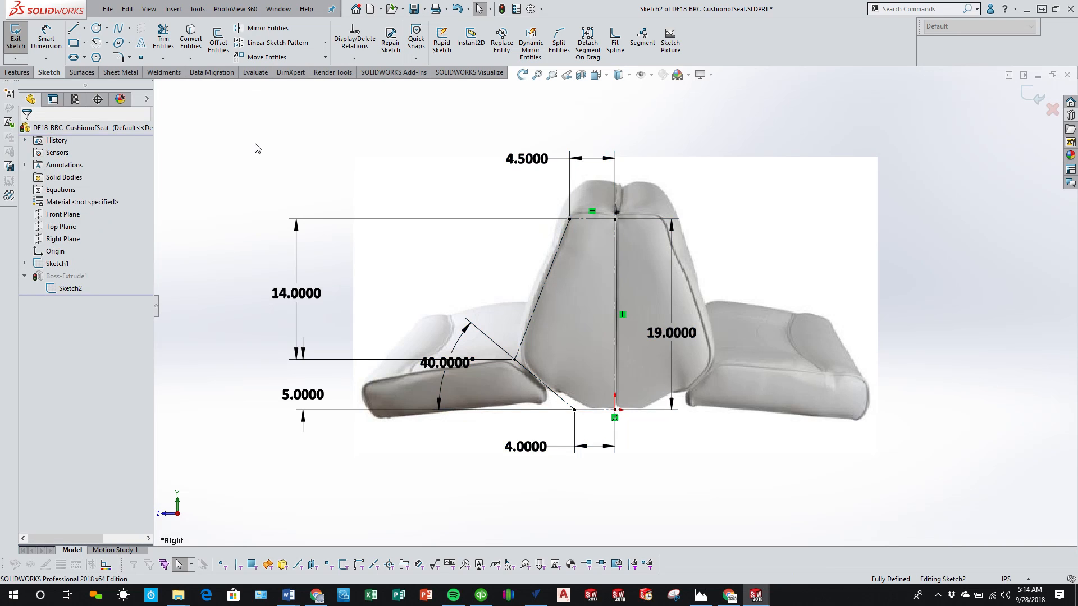
Step: Sketch the closed cushion profile from the backrest's lower corner: base about 20.9 in, vertical front 2.5 in, sloped top, and the existing 40-degree slant
{"action": "scroll", "coordinate": [503, 369], "scroll_direction": "up", "scroll_amount": 2}
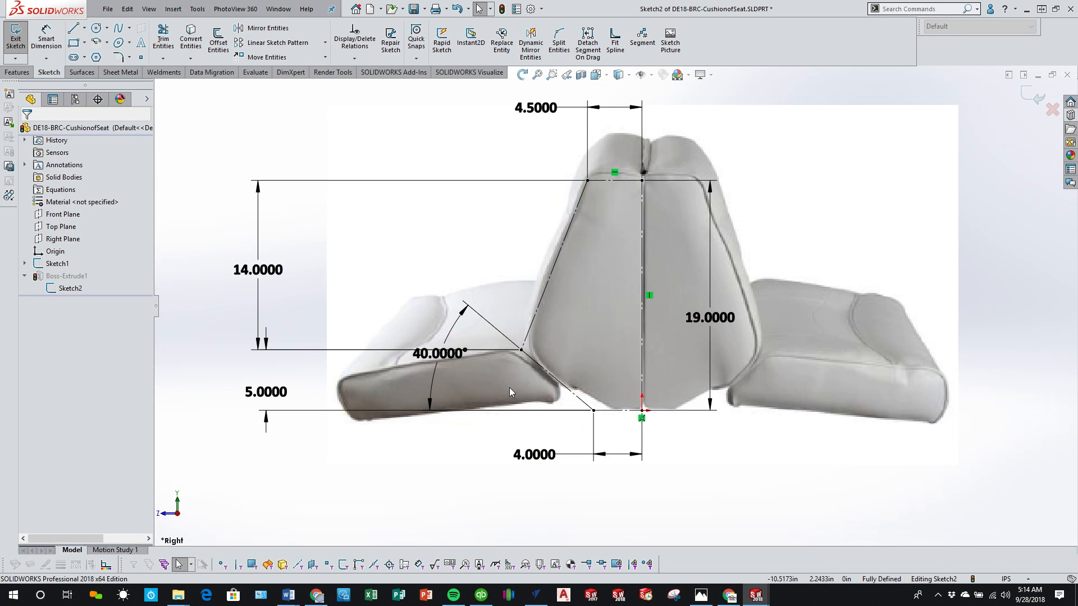
{"action": "left_click", "coordinate": [74, 35]}
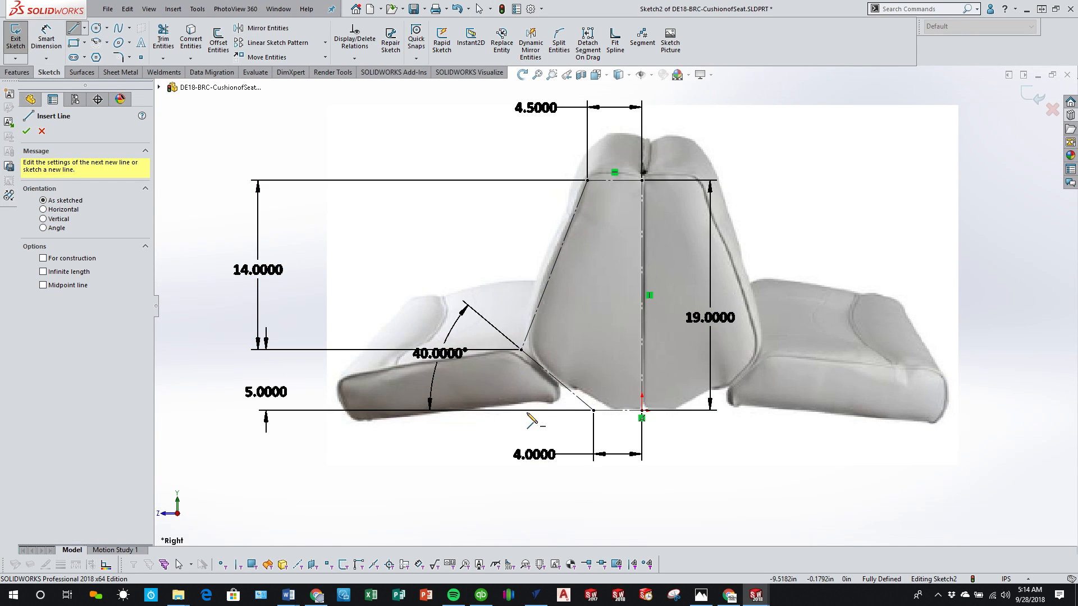
{"action": "left_click", "coordinate": [594, 410]}
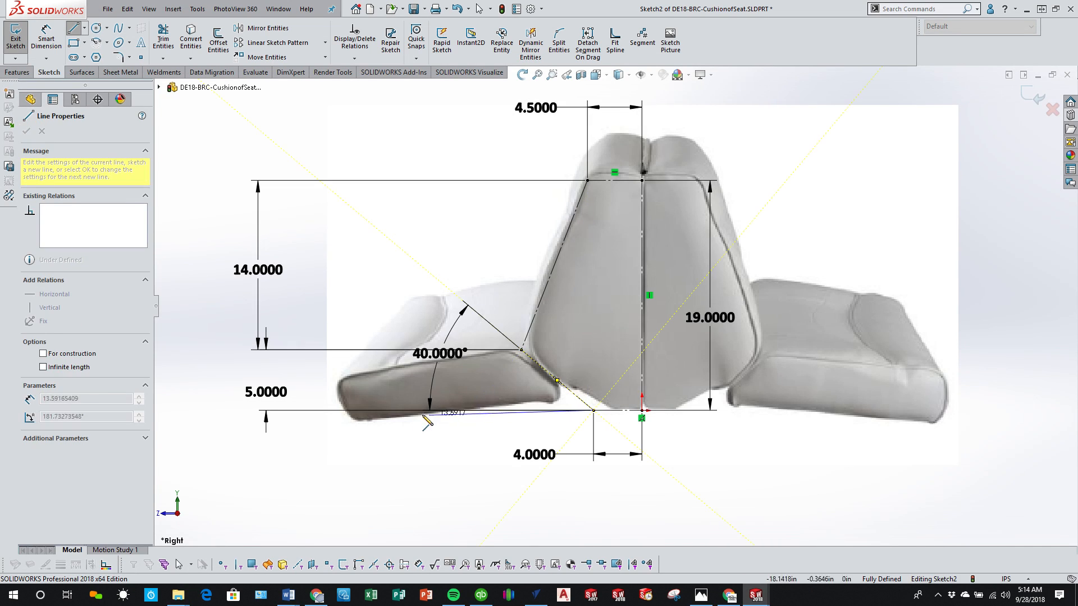
{"action": "left_click", "coordinate": [341, 410]}
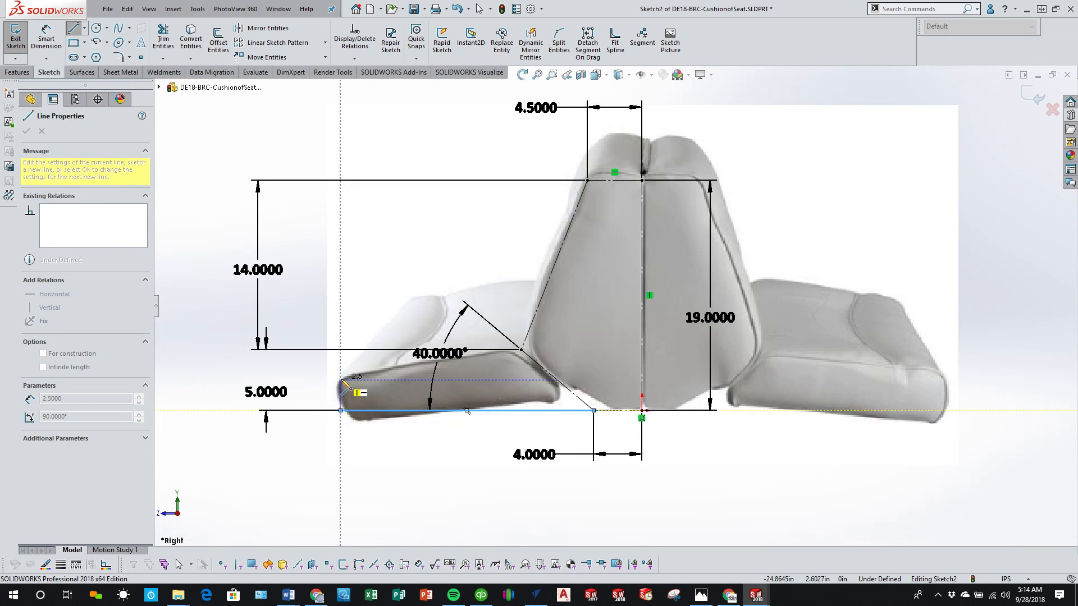
{"action": "left_click", "coordinate": [341, 380]}
{"action": "left_click", "coordinate": [521, 350]}
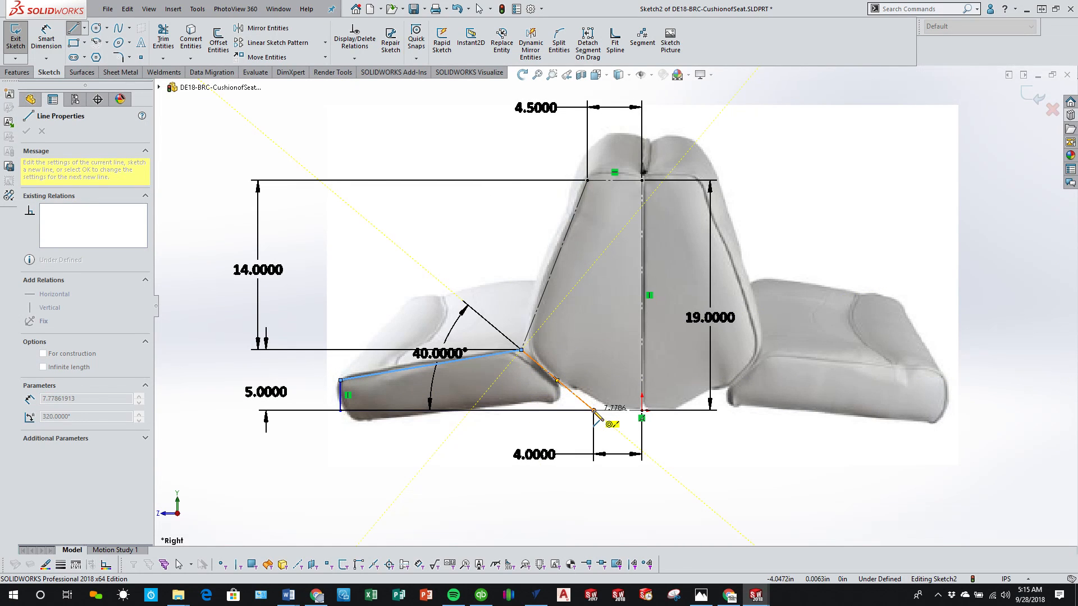
{"action": "left_click", "coordinate": [594, 410]}
{"action": "right_click", "coordinate": [473, 447]}
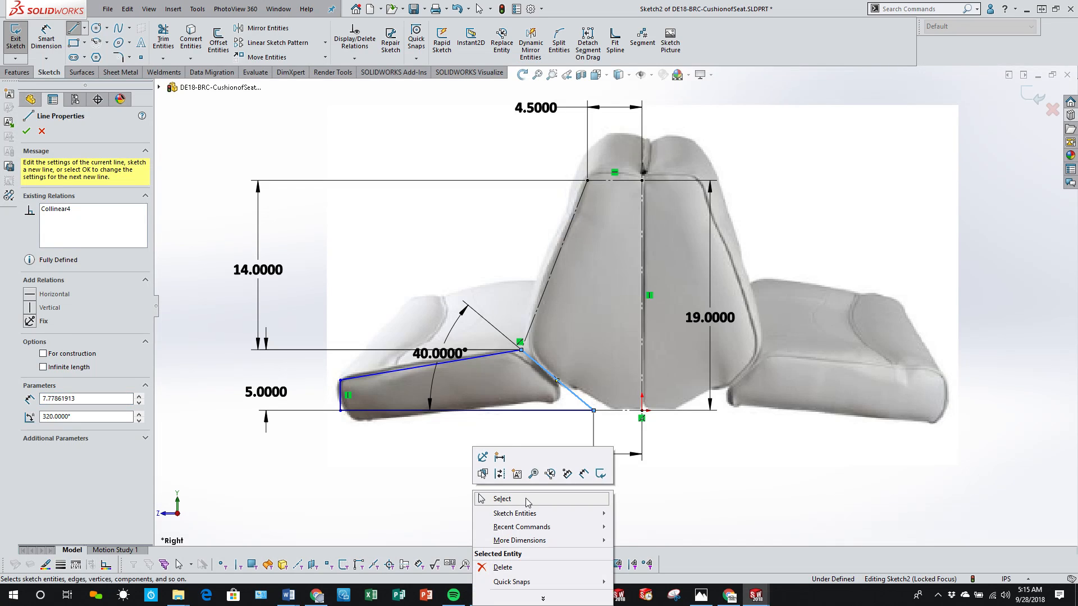
{"action": "left_click", "coordinate": [494, 500]}
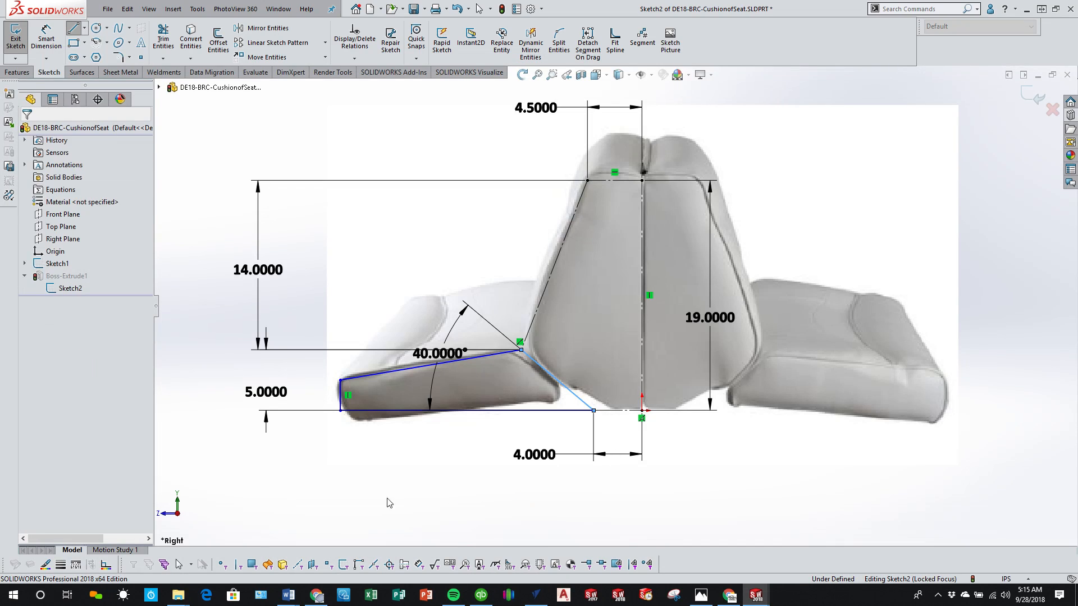
Step: Dimension the horizontal length of the cushion's sloped top line to 16 in
{"action": "left_click", "coordinate": [51, 38]}
{"action": "left_click", "coordinate": [398, 410]}
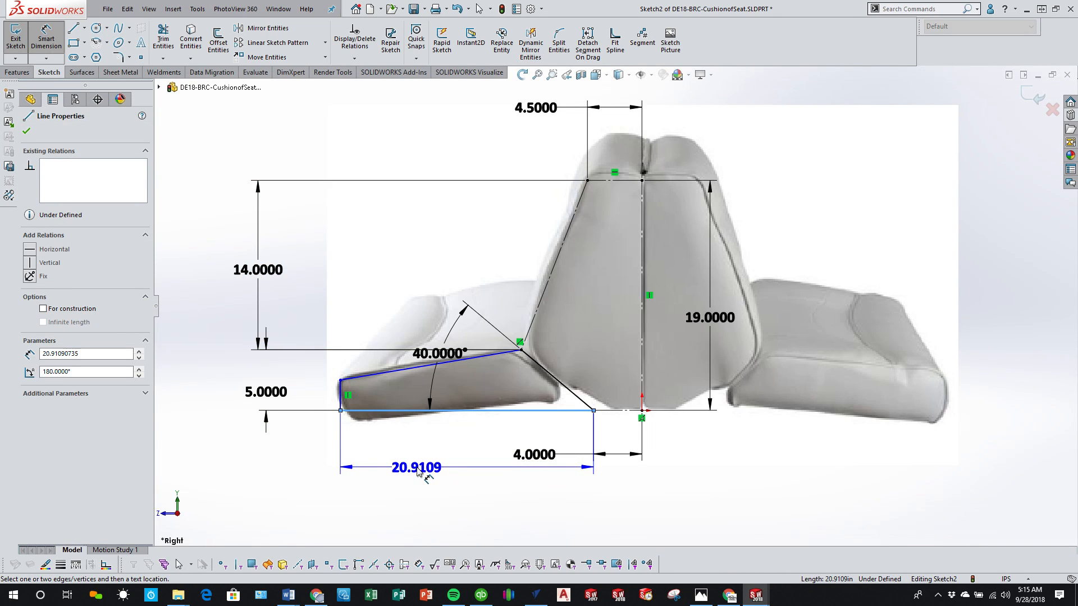
{"action": "key", "text": "Escape"}
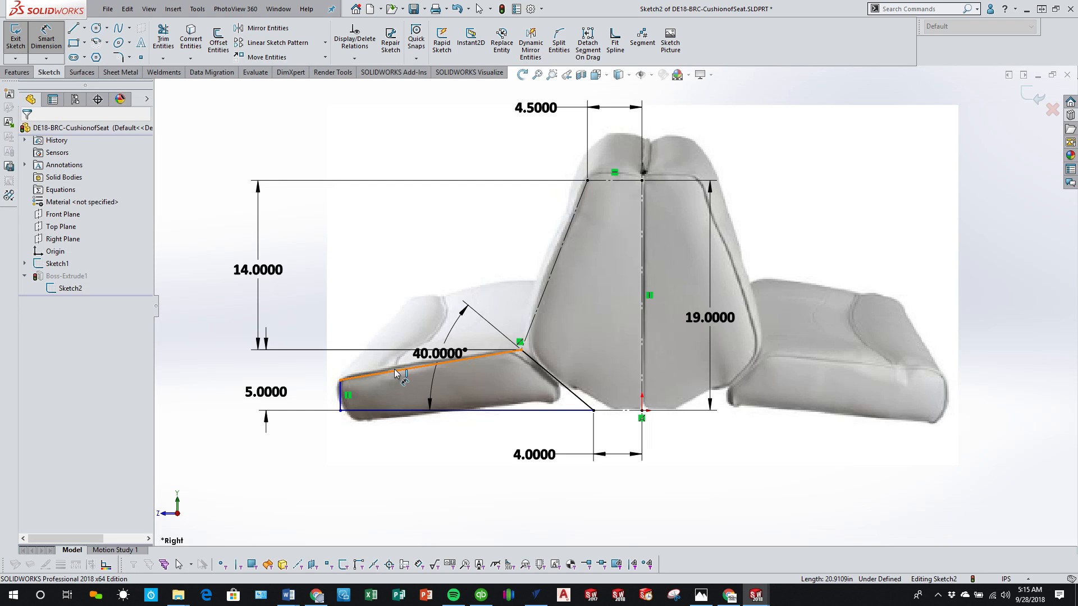
{"action": "left_click", "coordinate": [359, 377]}
{"action": "left_click", "coordinate": [422, 277]}
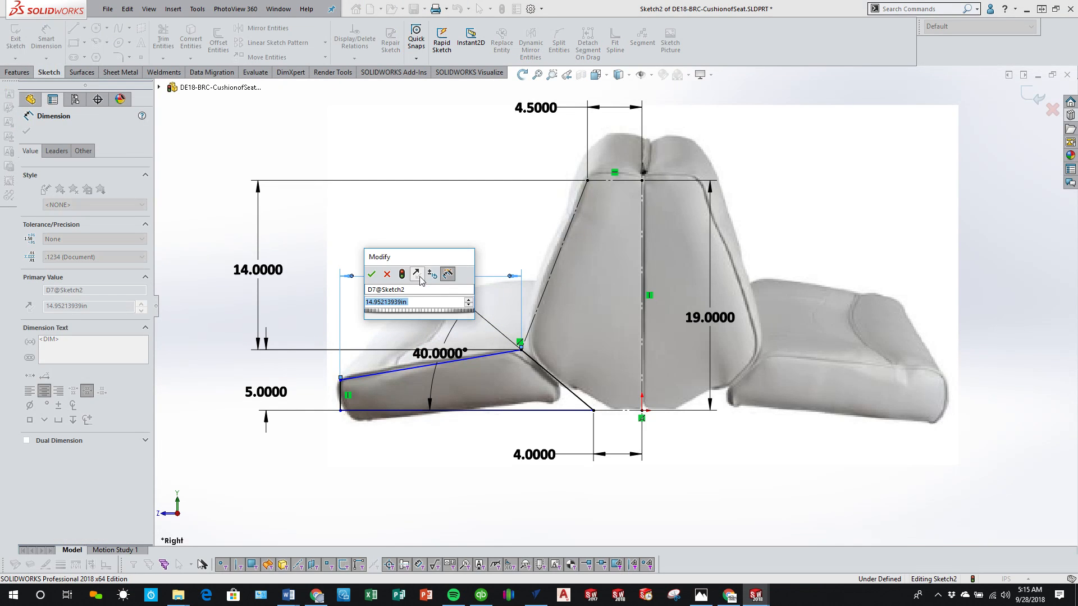
{"action": "type", "text": "16"}
{"action": "key", "text": "Return"}
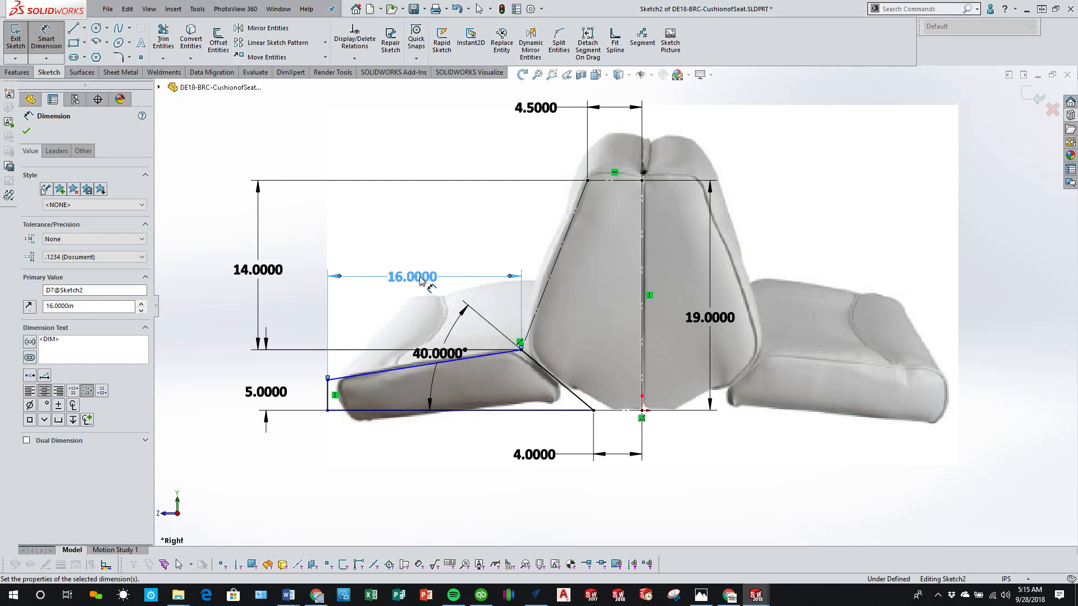
{"action": "left_click", "coordinate": [474, 475]}
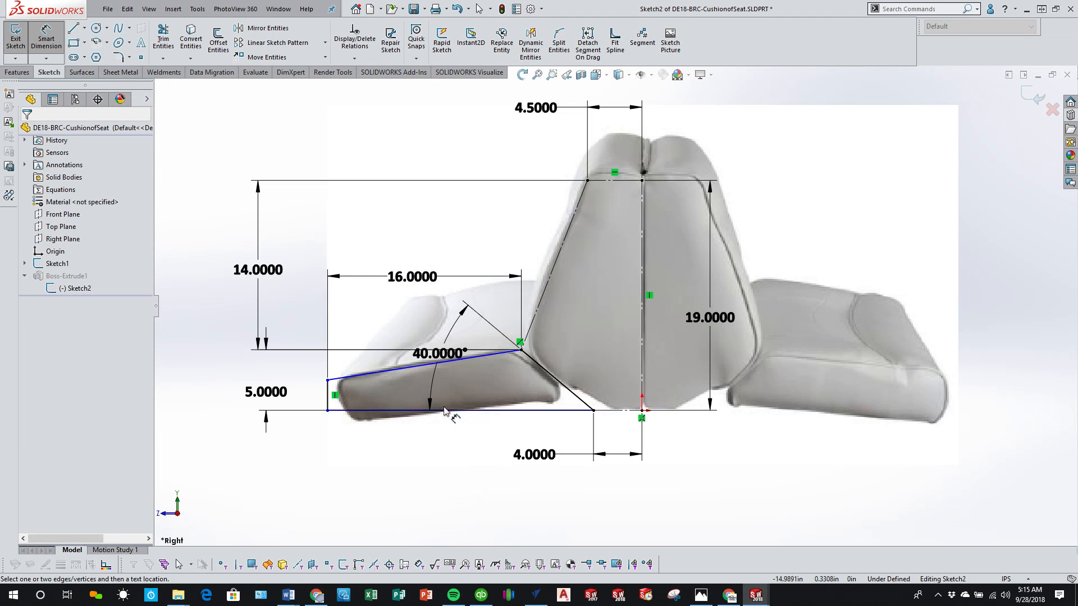
Step: Dimension the cushion profile's vertical front edge to 4 in
{"action": "left_click", "coordinate": [329, 400]}
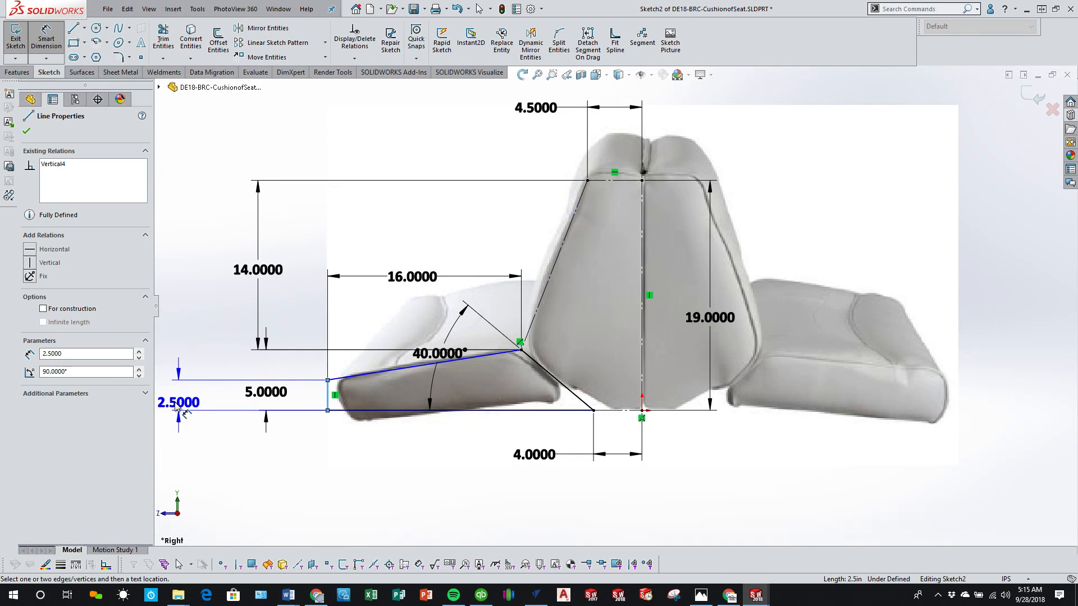
{"action": "left_click", "coordinate": [197, 391]}
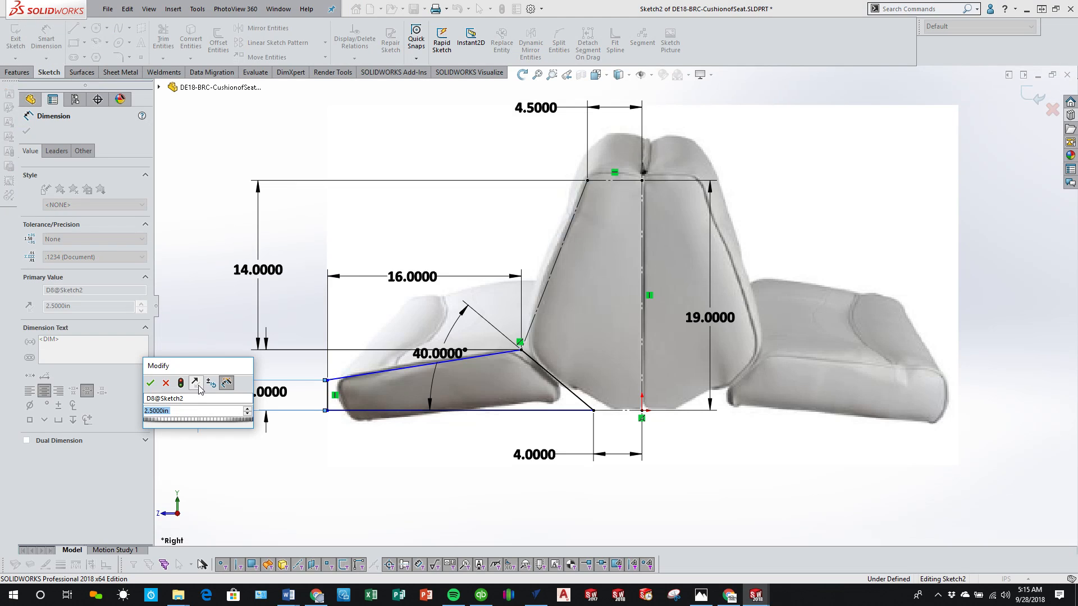
{"action": "type", "text": "4"}
{"action": "key", "text": "Return"}
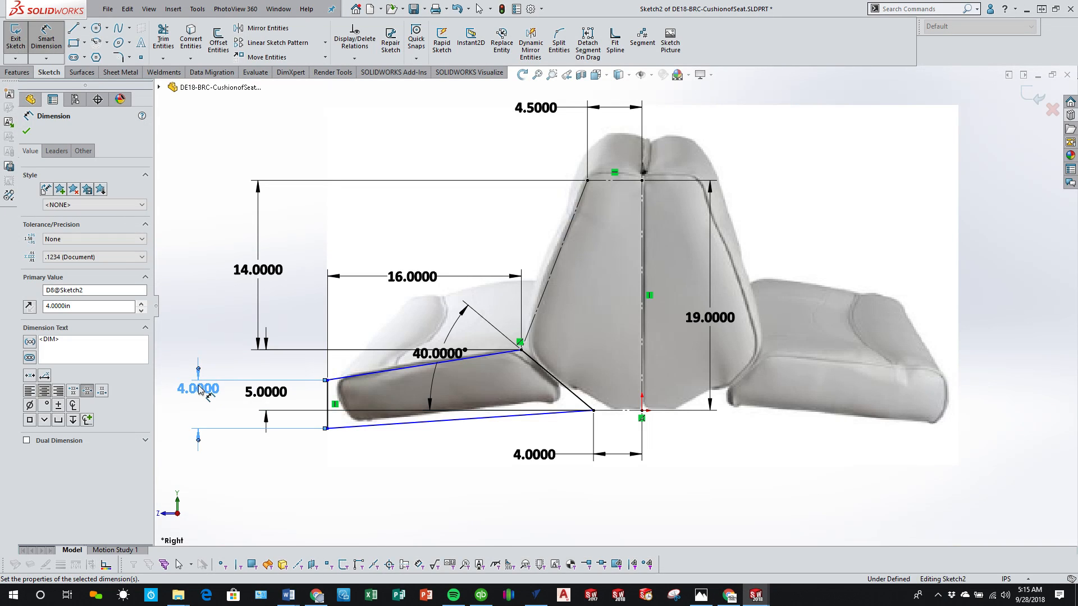
{"action": "left_click", "coordinate": [447, 466]}
Step: Make the cushion's bottom line horizontal and finish the sketch to rebuild the extrusion
{"action": "left_click", "coordinate": [449, 420]}
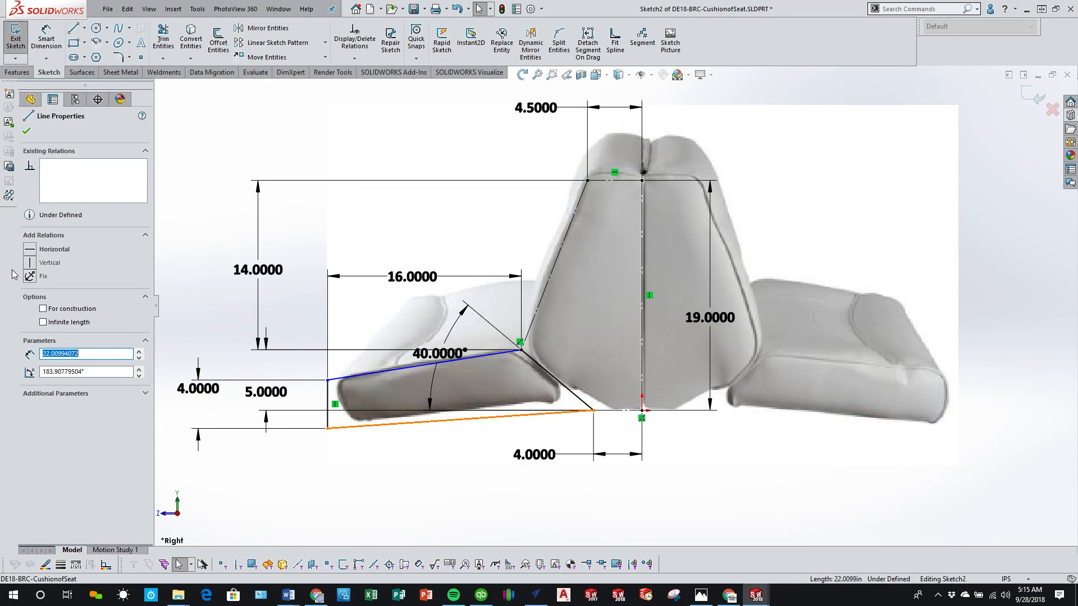
{"action": "left_click", "coordinate": [30, 249]}
{"action": "left_click", "coordinate": [386, 491]}
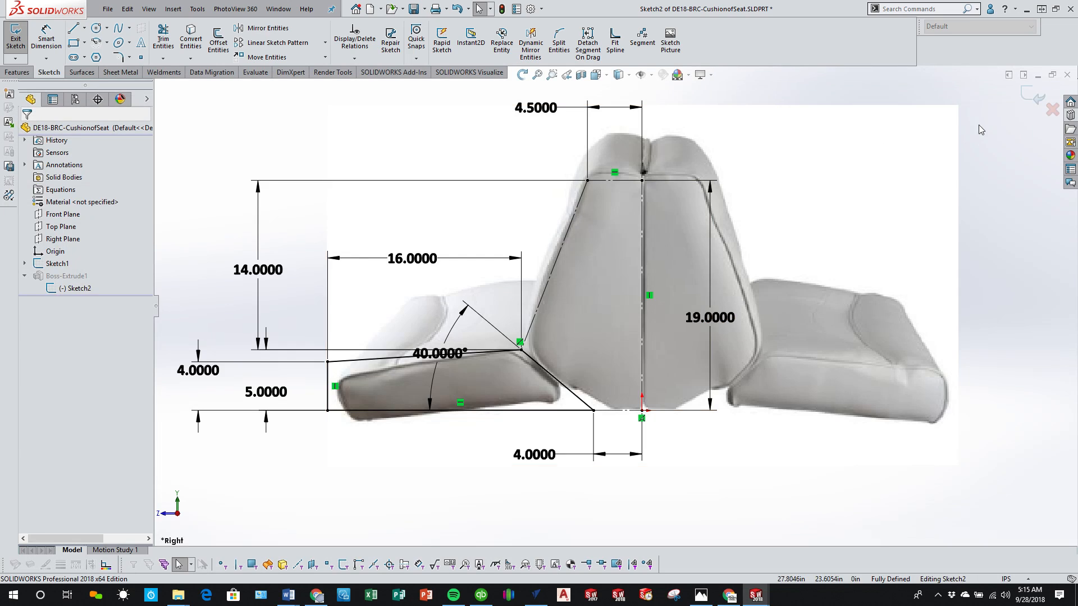
{"action": "left_click", "coordinate": [1023, 92]}
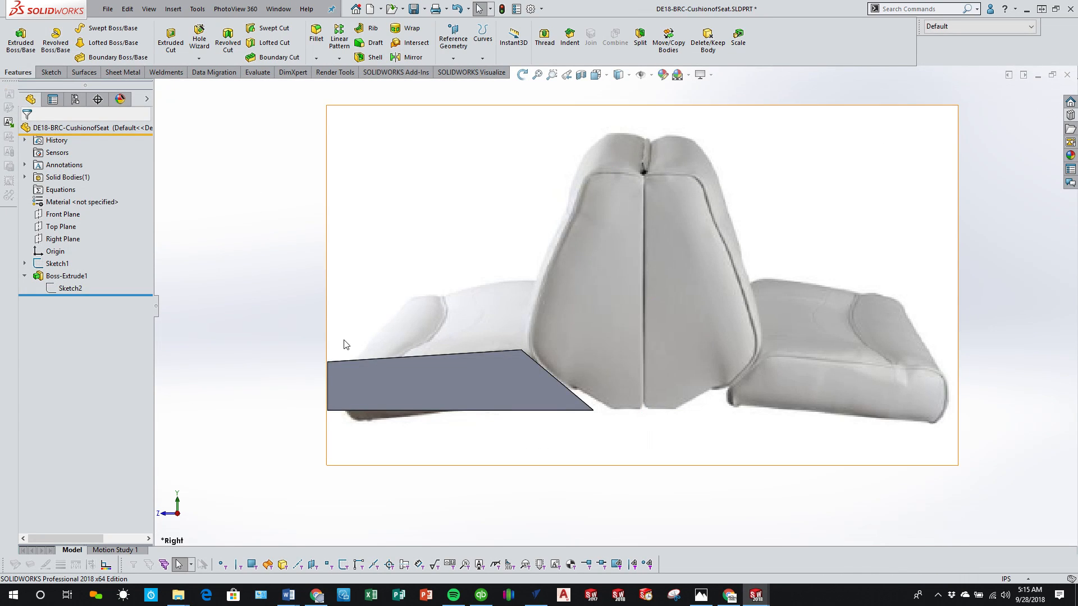
Step: Save the cushion part and hide the sketch containing the seat picture
{"action": "mouse_move", "coordinate": [344, 341]}
{"action": "middle_mouse_down"}
{"action": "mouse_move", "coordinate": [406, 367]}
{"action": "mouse_move", "coordinate": [416, 416]}
{"action": "mouse_move", "coordinate": [351, 438]}
{"action": "mouse_move", "coordinate": [341, 388]}
{"action": "middle_mouse_up"}
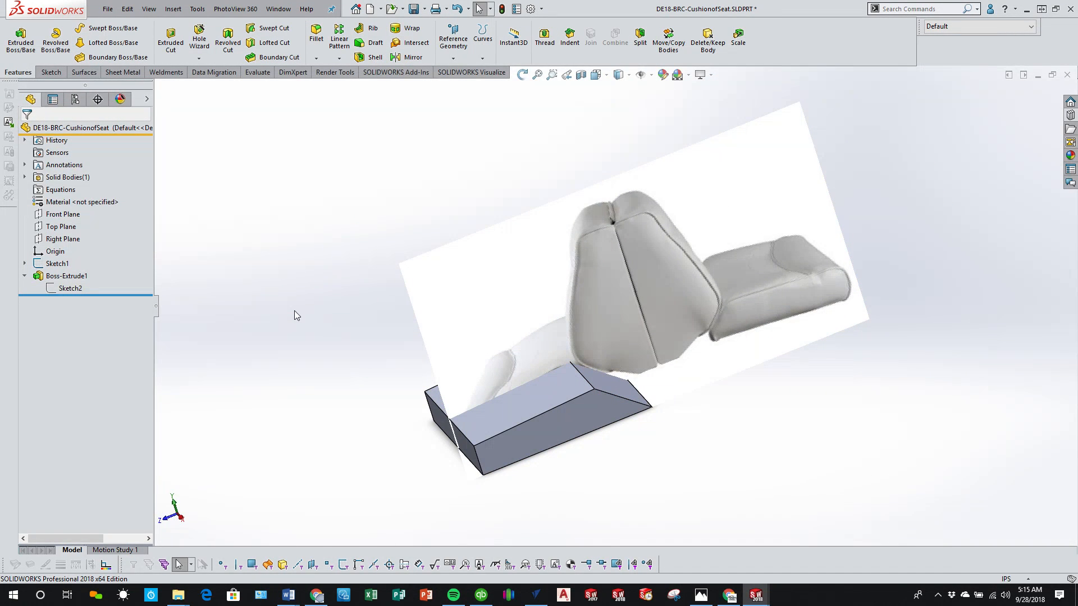
{"action": "left_click", "coordinate": [413, 8]}
{"action": "right_click", "coordinate": [62, 264]}
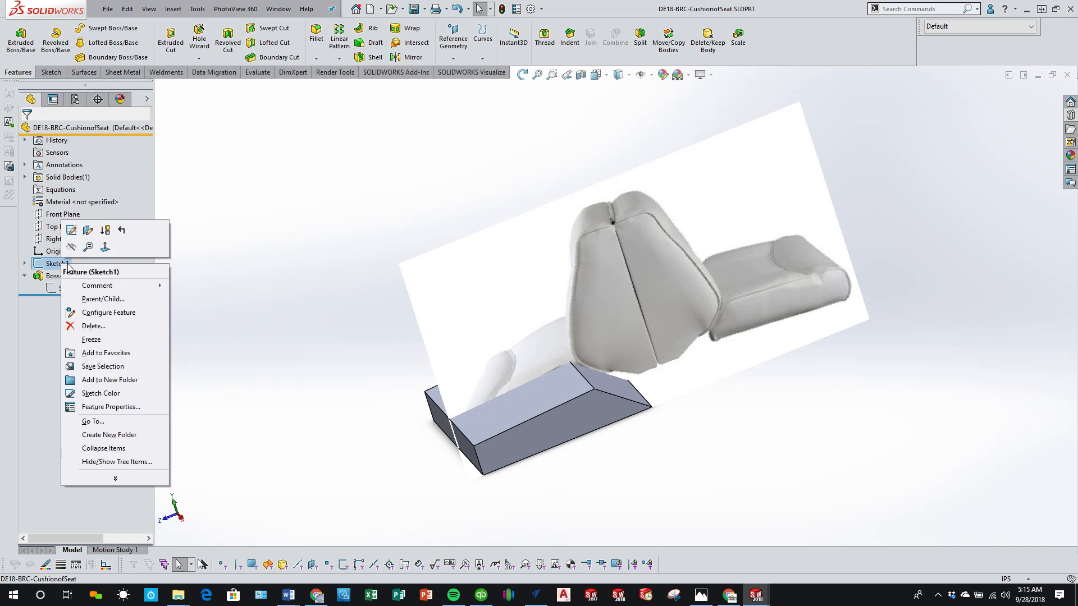
{"action": "left_click", "coordinate": [70, 248]}
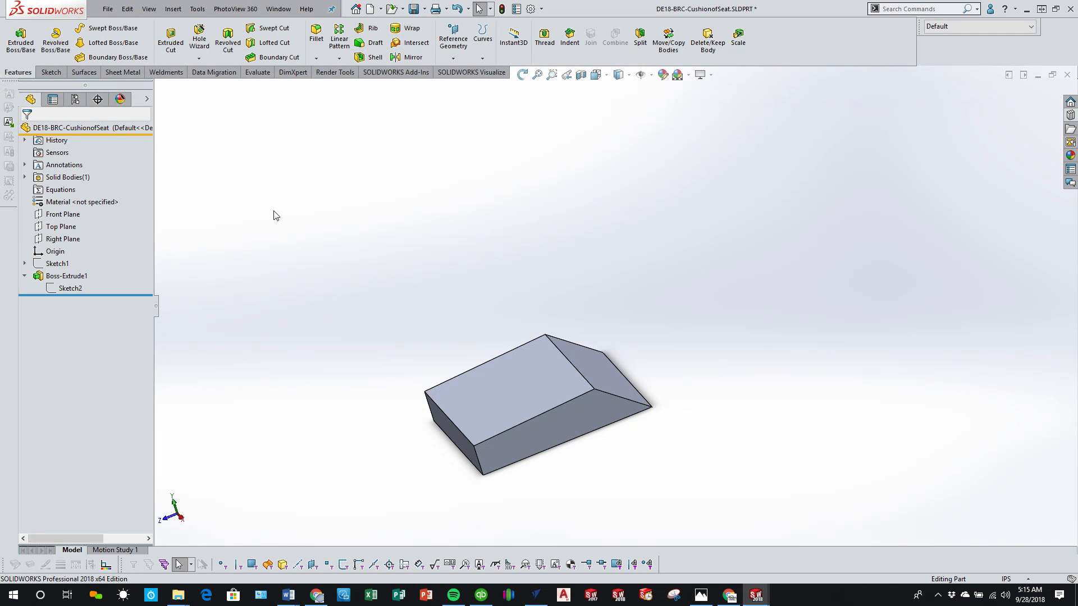
Step: Switch to the backrest part, hide the sketch containing the seat picture, and save the part
{"action": "key", "text": "ctrl+Tab"}
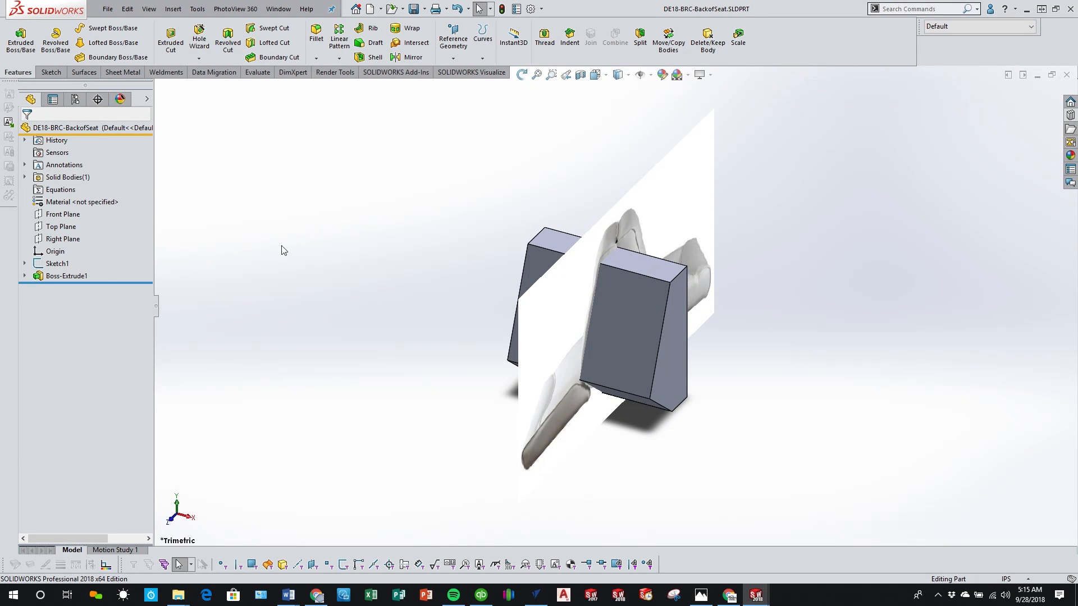
{"action": "right_click", "coordinate": [34, 270]}
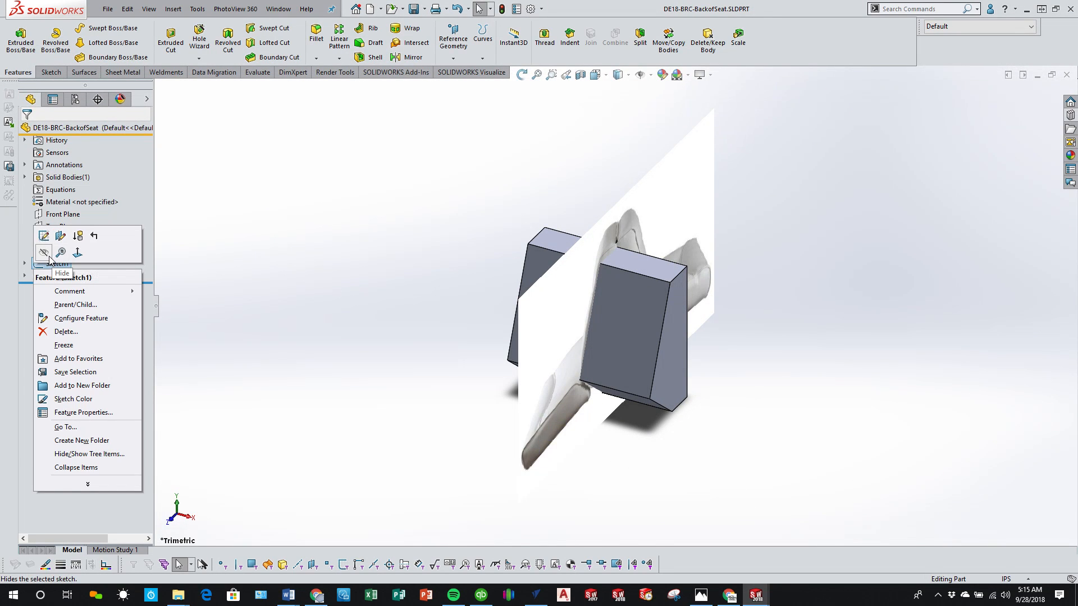
{"action": "left_click", "coordinate": [49, 257]}
{"action": "middle_click_drag", "start_coordinate": [491, 366], "coordinate": [474, 173]}
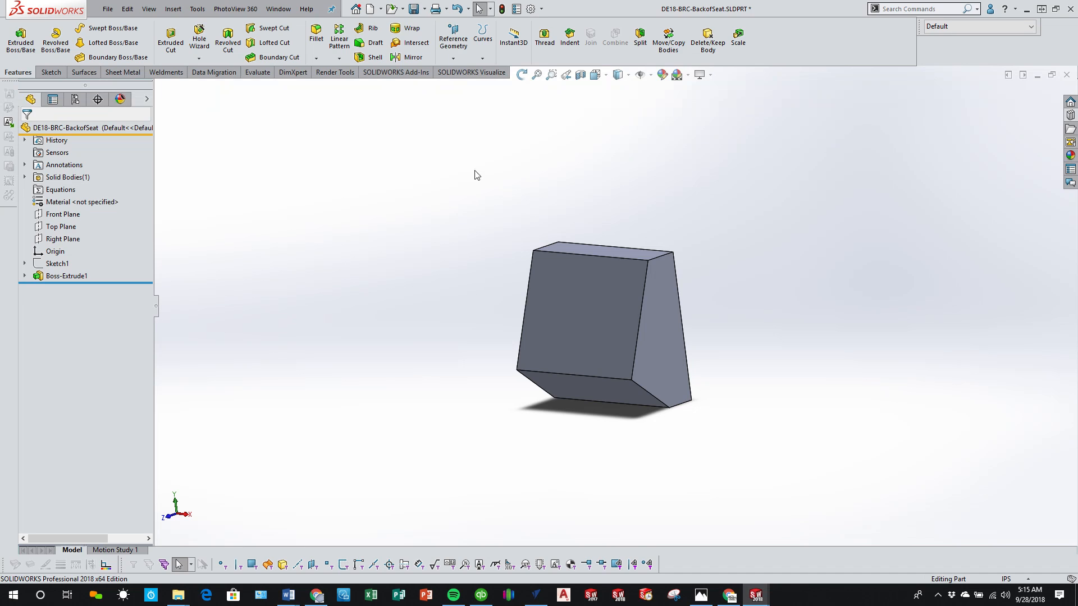
{"action": "left_click", "coordinate": [413, 9]}
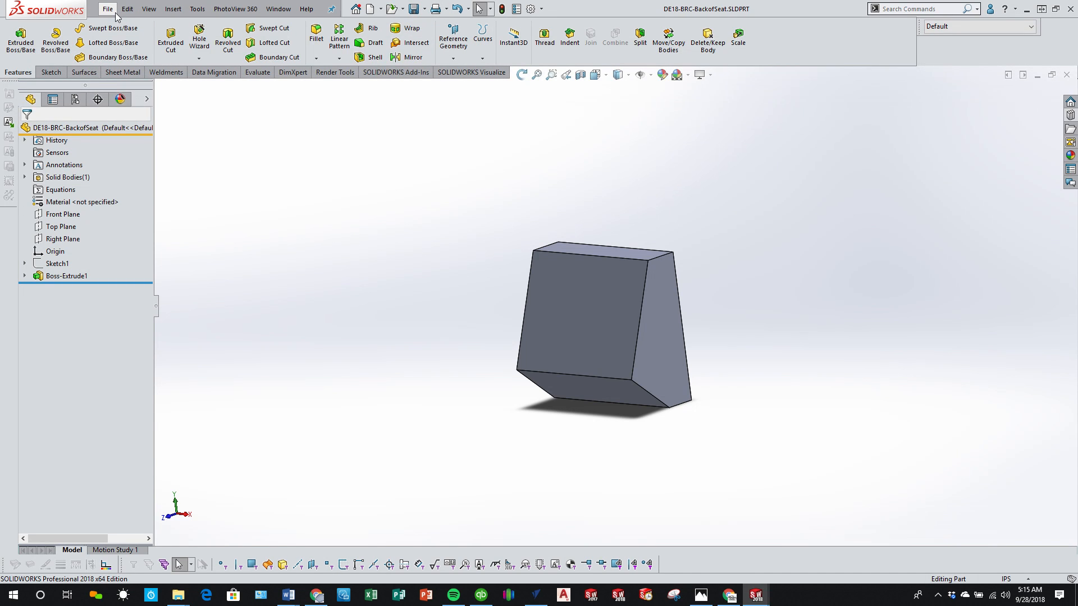
Step: Make a new assembly from the cushion part and place DE18-BRC-CushionofSeat at the assembly origin
{"action": "key", "text": "ctrl+Tab"}
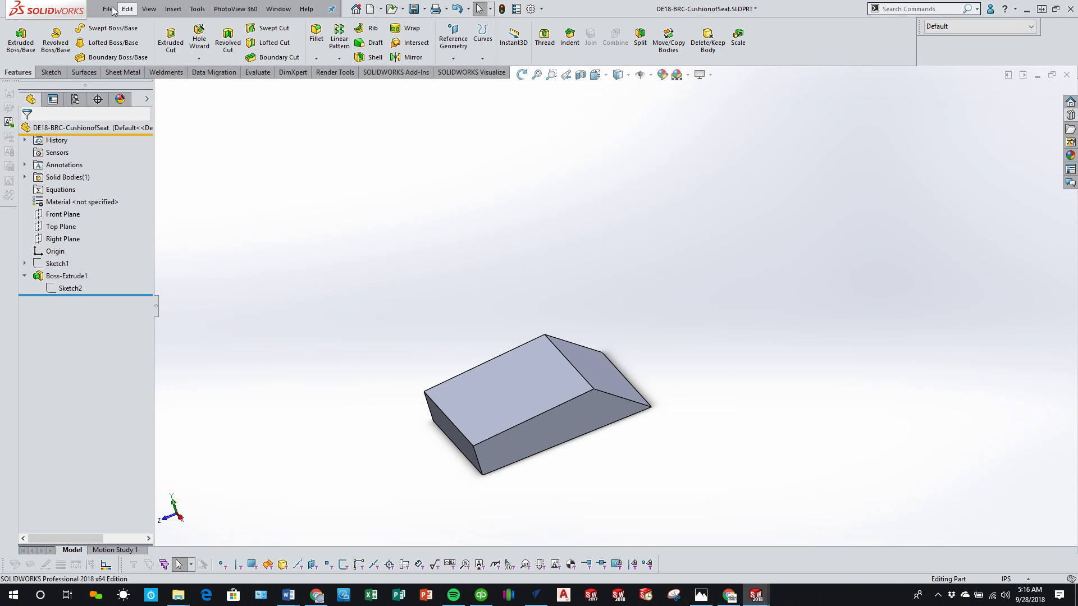
{"action": "left_click", "coordinate": [108, 12]}
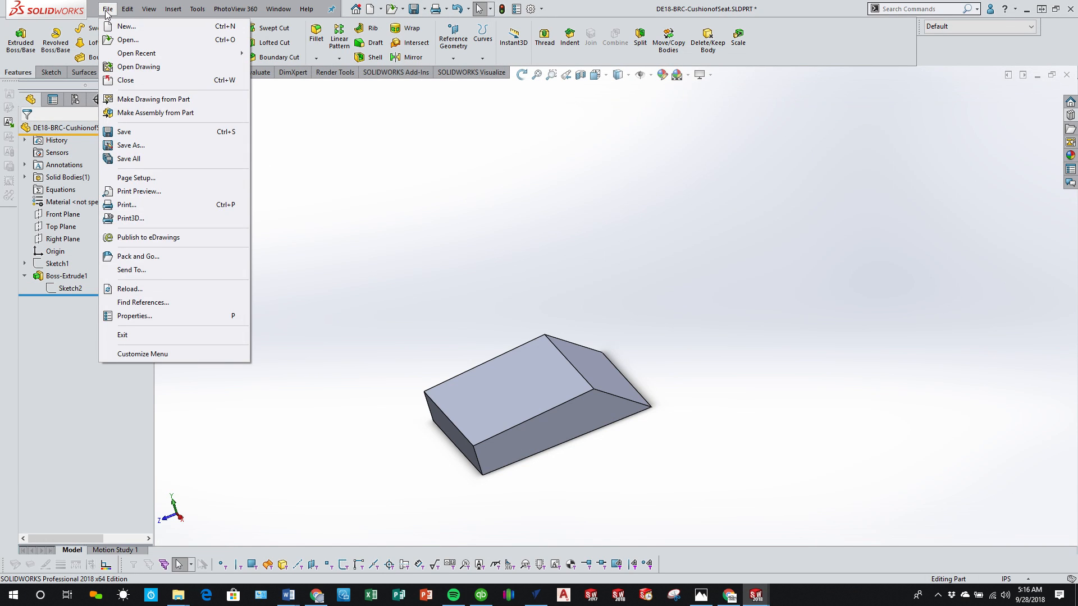
{"action": "left_click", "coordinate": [193, 115]}
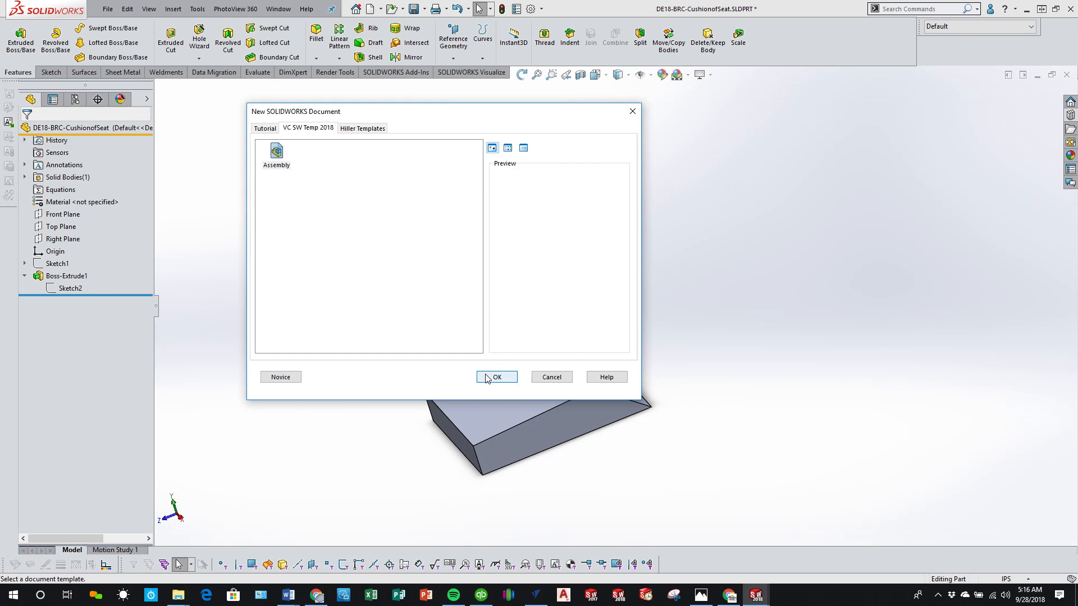
{"action": "left_click", "coordinate": [486, 377]}
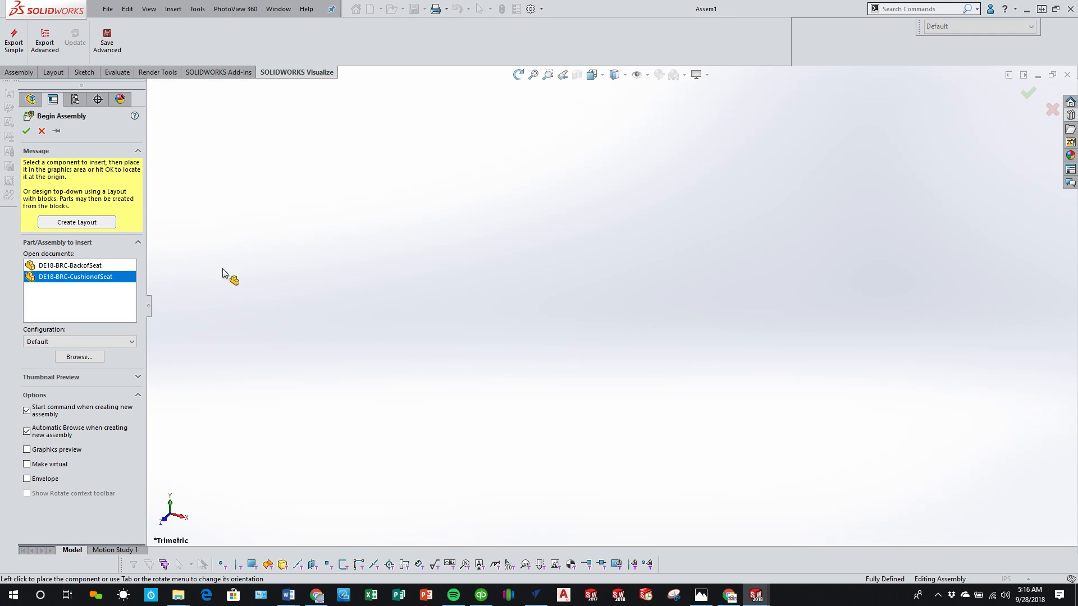
{"action": "left_click", "coordinate": [64, 277]}
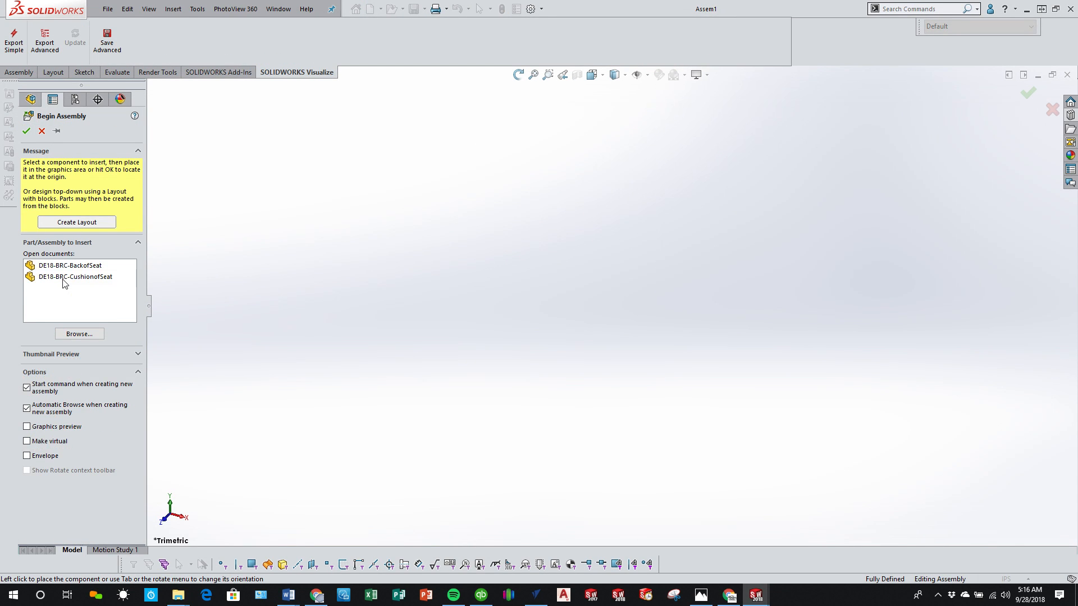
{"action": "left_click", "coordinate": [64, 279]}
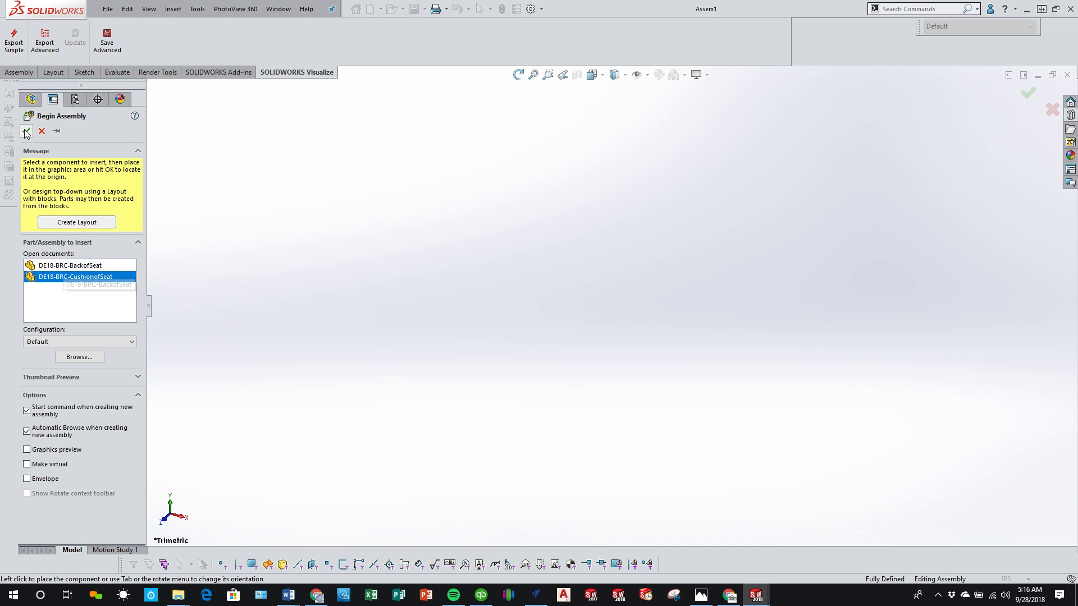
{"action": "left_click", "coordinate": [629, 360]}
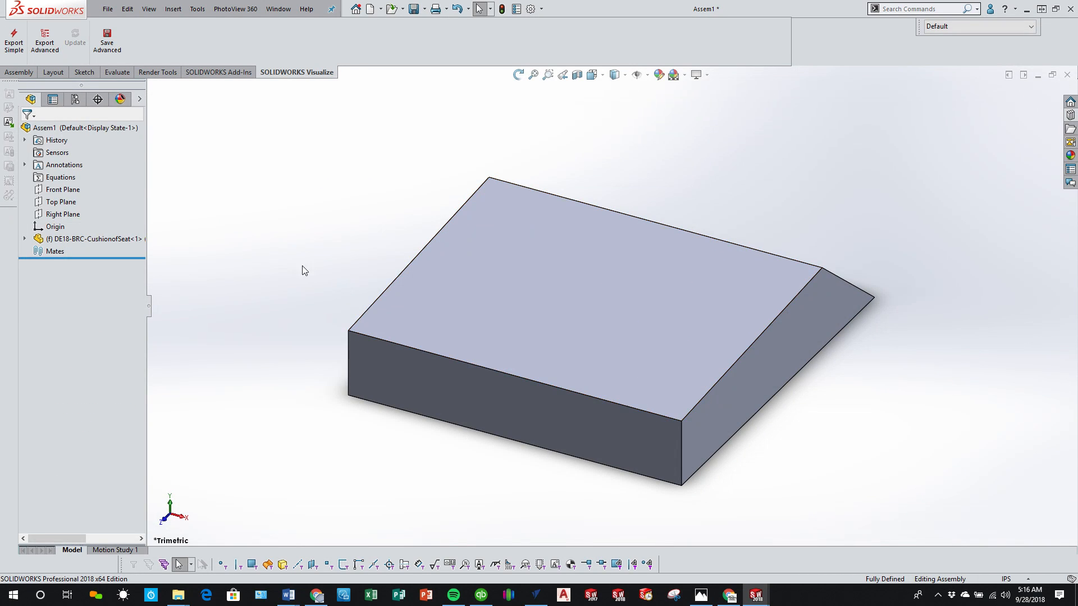
Step: Insert DE18-BRC-BackofSeat into the assembly at the origin
{"action": "left_click", "coordinate": [28, 73]}
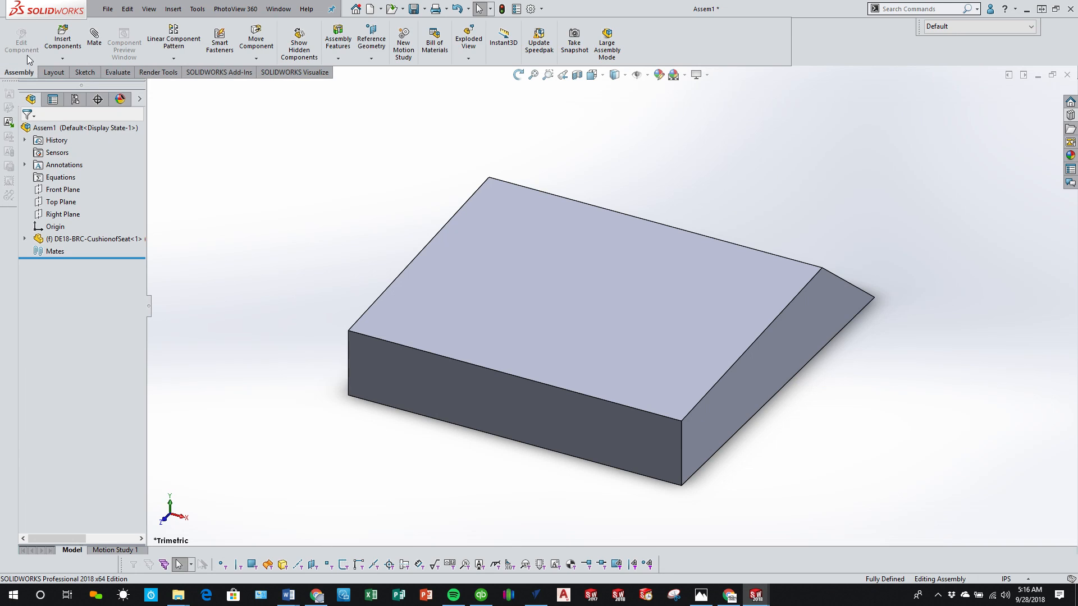
{"action": "left_click", "coordinate": [62, 43]}
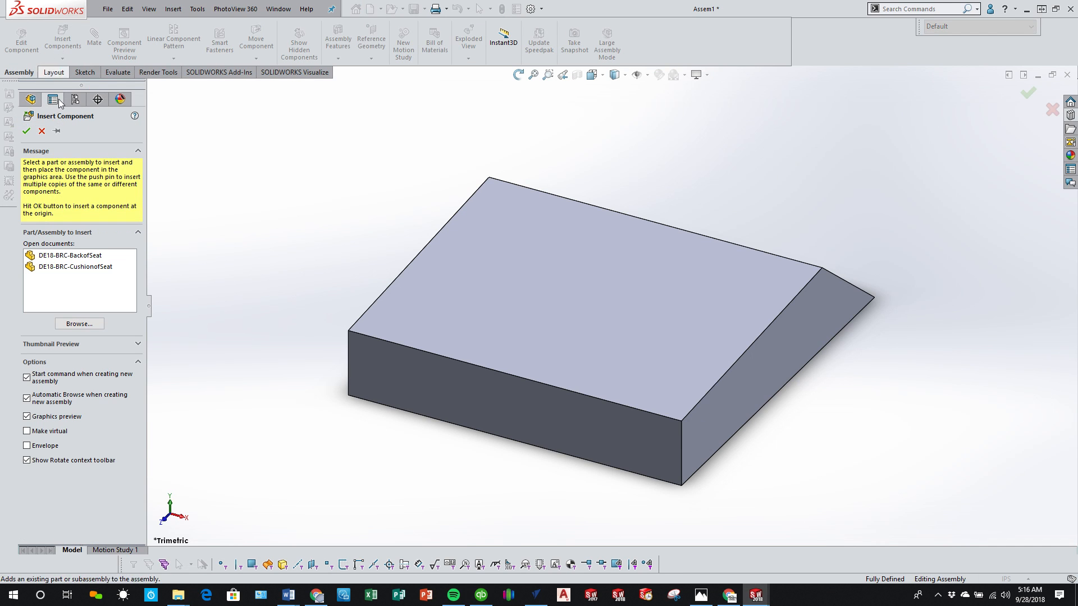
{"action": "left_click", "coordinate": [70, 256]}
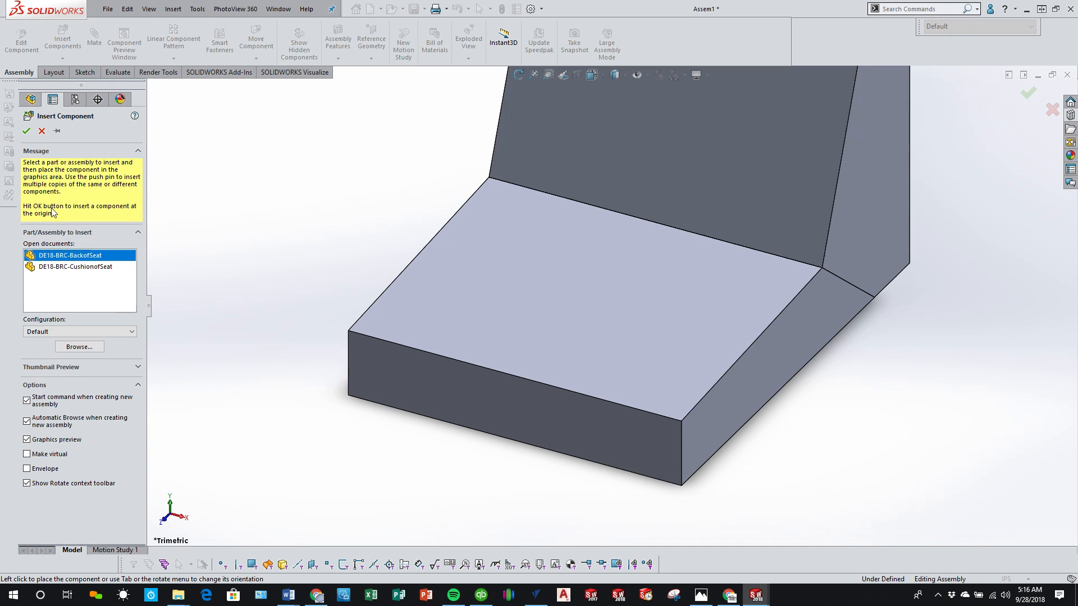
{"action": "left_click", "coordinate": [833, 350]}
Step: Float the backrest component so it is free to move in the assembly
{"action": "middle_click_drag", "start_coordinate": [840, 378], "coordinate": [774, 364]}
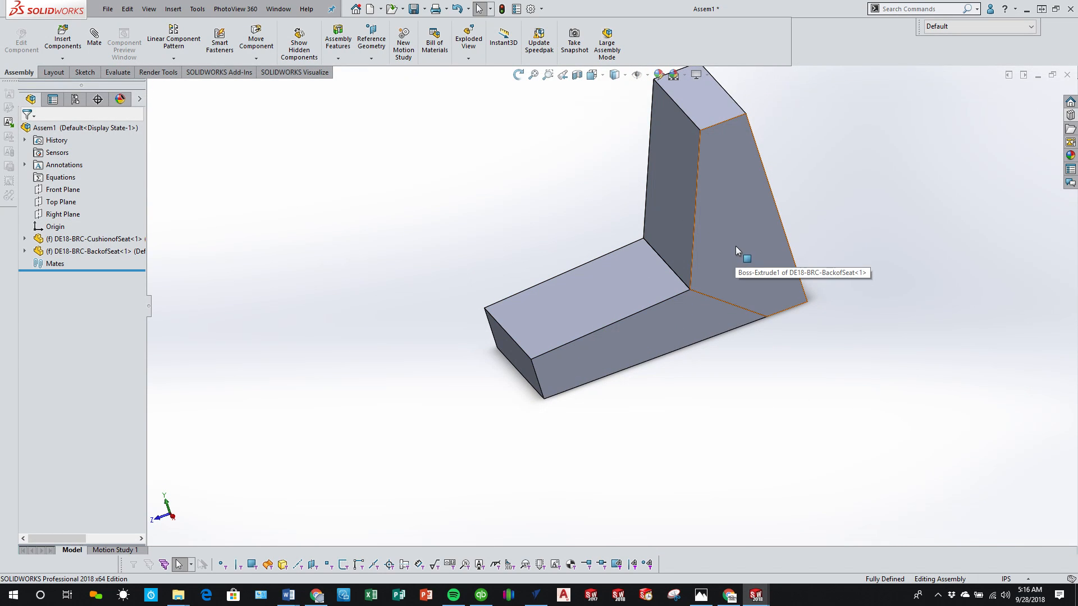
{"action": "left_click", "coordinate": [75, 253]}
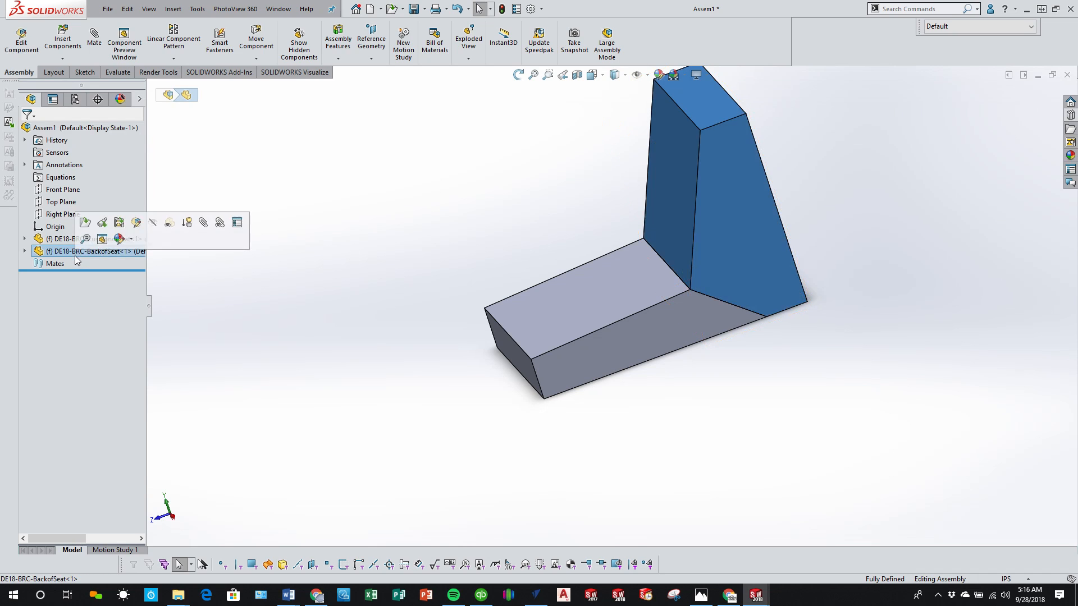
{"action": "right_click", "coordinate": [95, 252]}
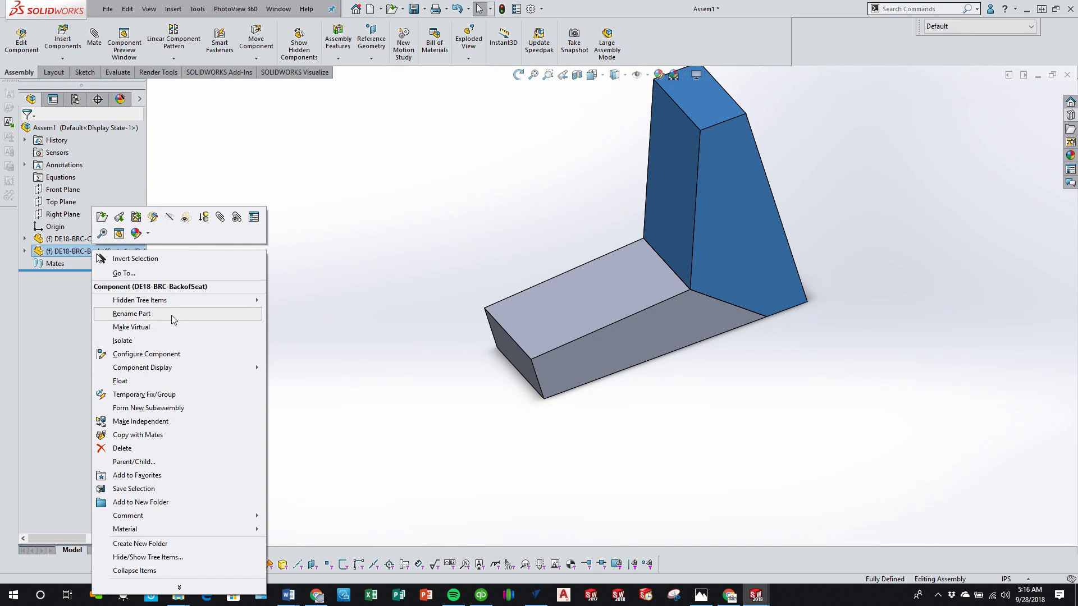
{"action": "left_click", "coordinate": [168, 381]}
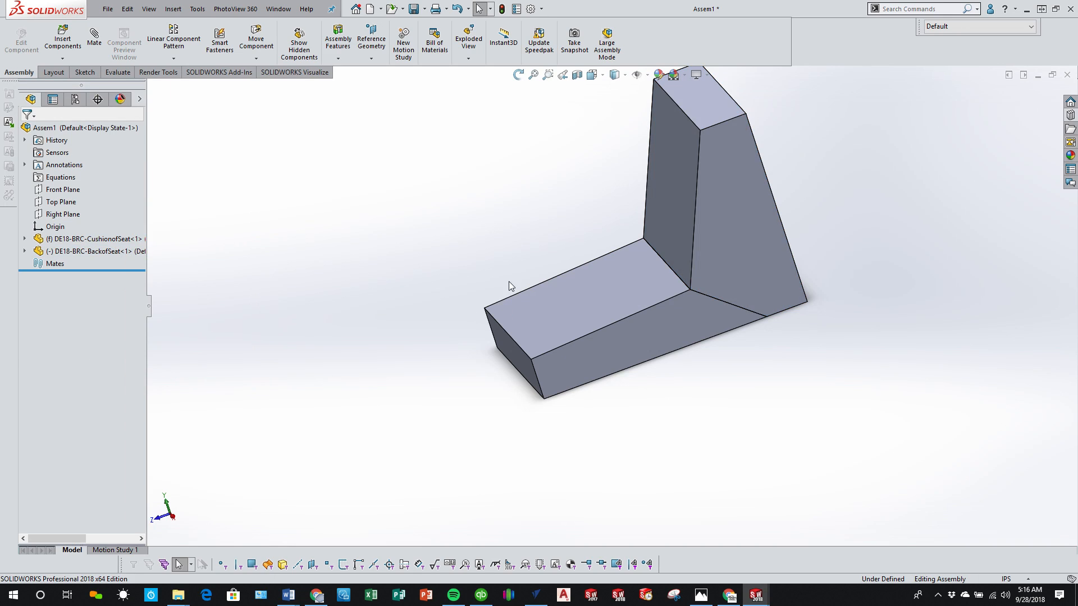
Step: Add a coincident mate between the backrest's Right Plane and the assembly's Right Plane
{"action": "left_click", "coordinate": [172, 517]}
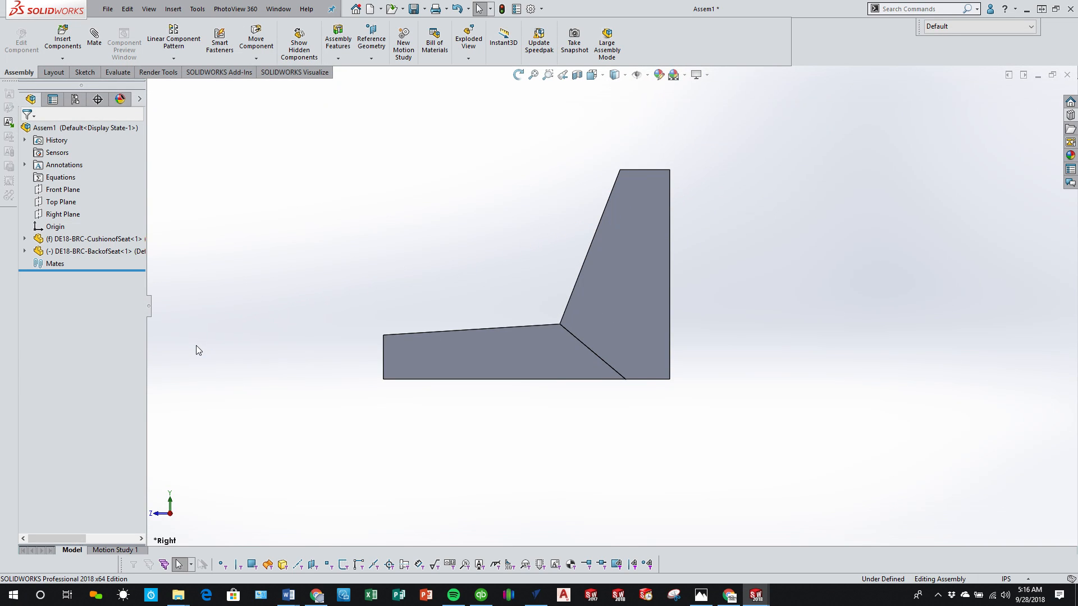
{"action": "left_click", "coordinate": [24, 251]}
{"action": "left_click", "coordinate": [76, 362]}
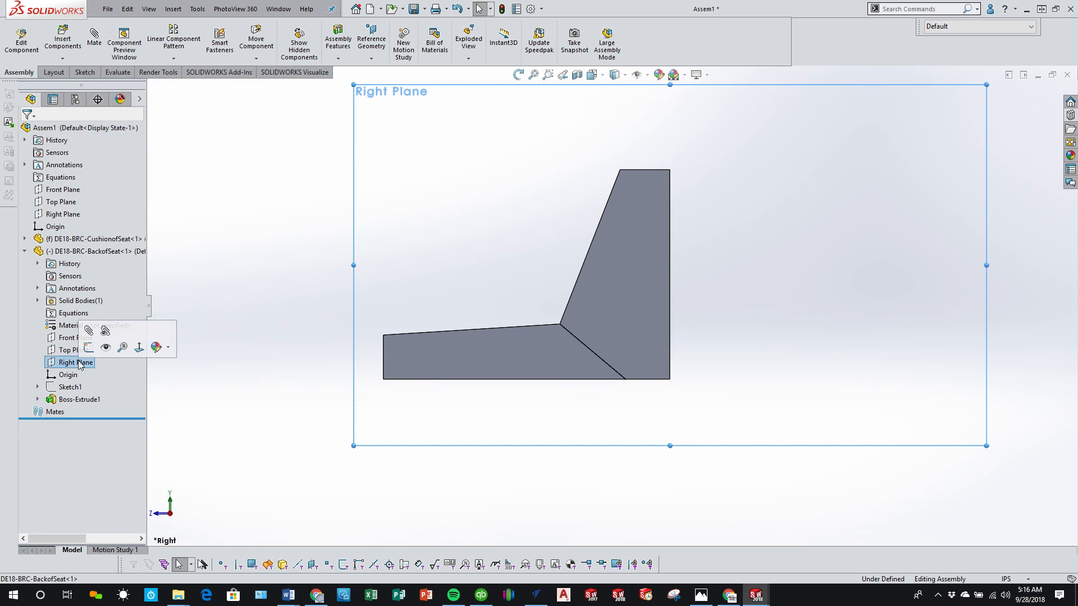
{"action": "left_click", "coordinate": [68, 219], "text": "ctrl"}
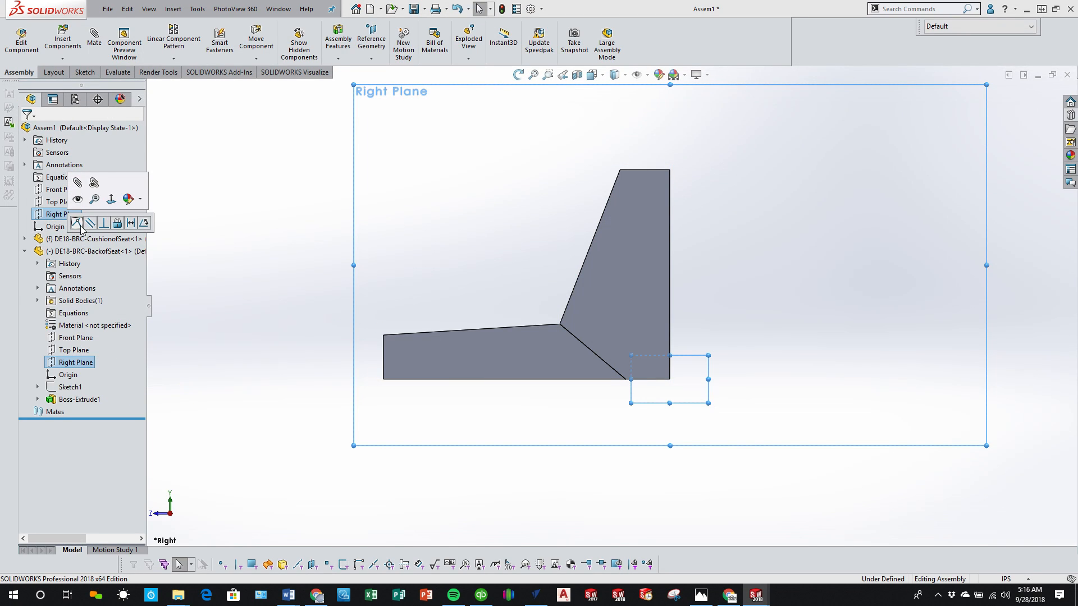
{"action": "left_click", "coordinate": [80, 225]}
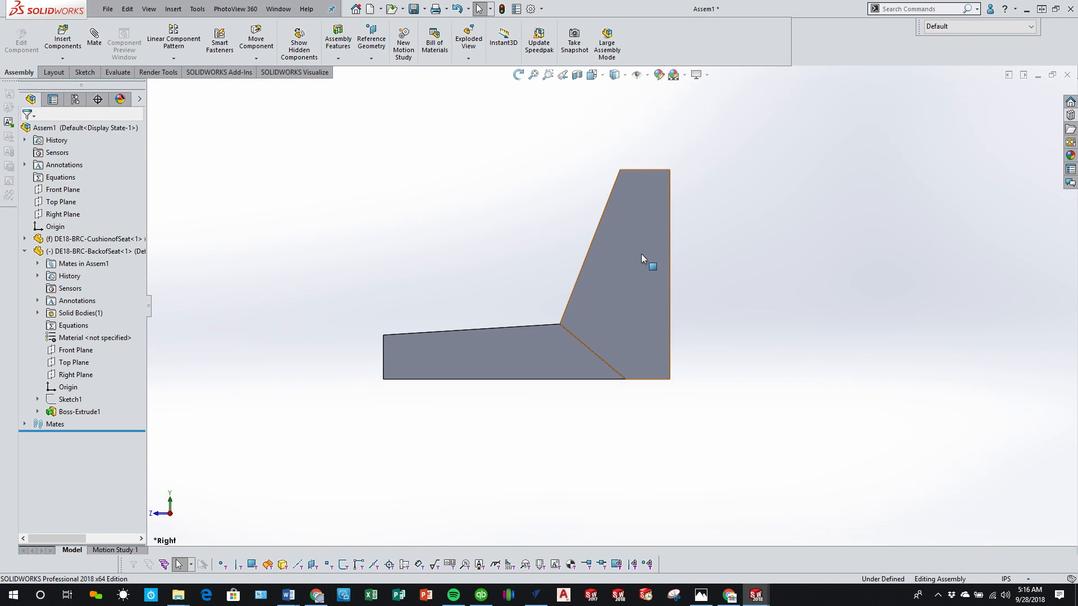
Step: Pull the backrest away from the cushion and mate its front bottom edge coincident with the cushion's rear bottom edge
{"action": "mouse_move", "coordinate": [642, 255]}
{"action": "left_mouse_down"}
{"action": "mouse_move", "coordinate": [665, 248]}
{"action": "mouse_move", "coordinate": [649, 244]}
{"action": "left_mouse_up"}
{"action": "mouse_move", "coordinate": [638, 365]}
{"action": "middle_mouse_down"}
{"action": "mouse_move", "coordinate": [621, 326]}
{"action": "mouse_move", "coordinate": [641, 379]}
{"action": "middle_mouse_up"}
{"action": "scroll", "coordinate": [641, 379], "scroll_direction": "down", "scroll_amount": 3}
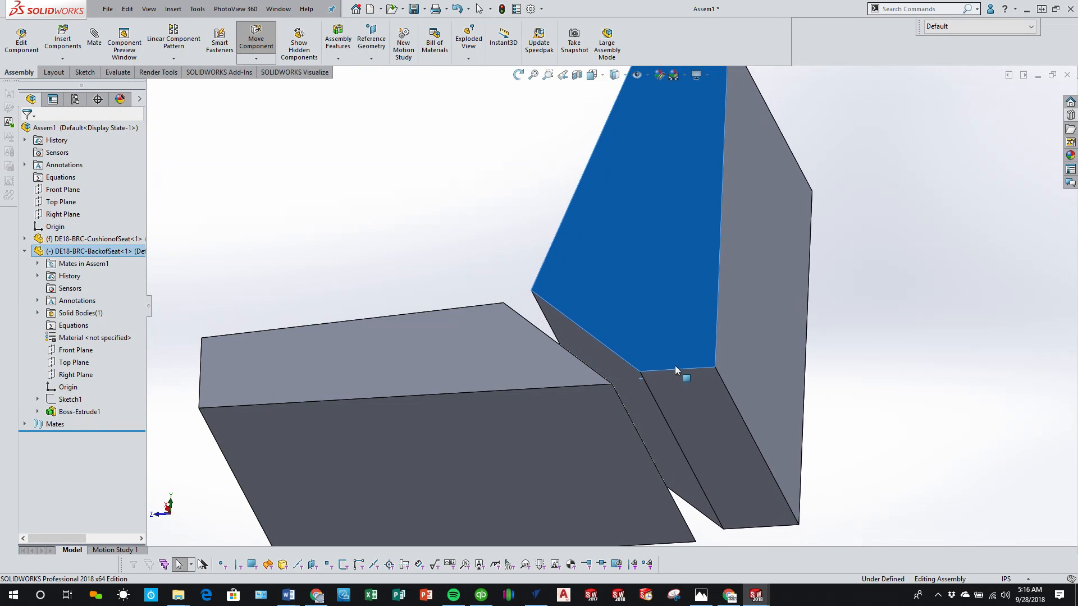
{"action": "left_click_drag", "start_coordinate": [674, 366], "coordinate": [680, 365]}
{"action": "left_click", "coordinate": [655, 389]}
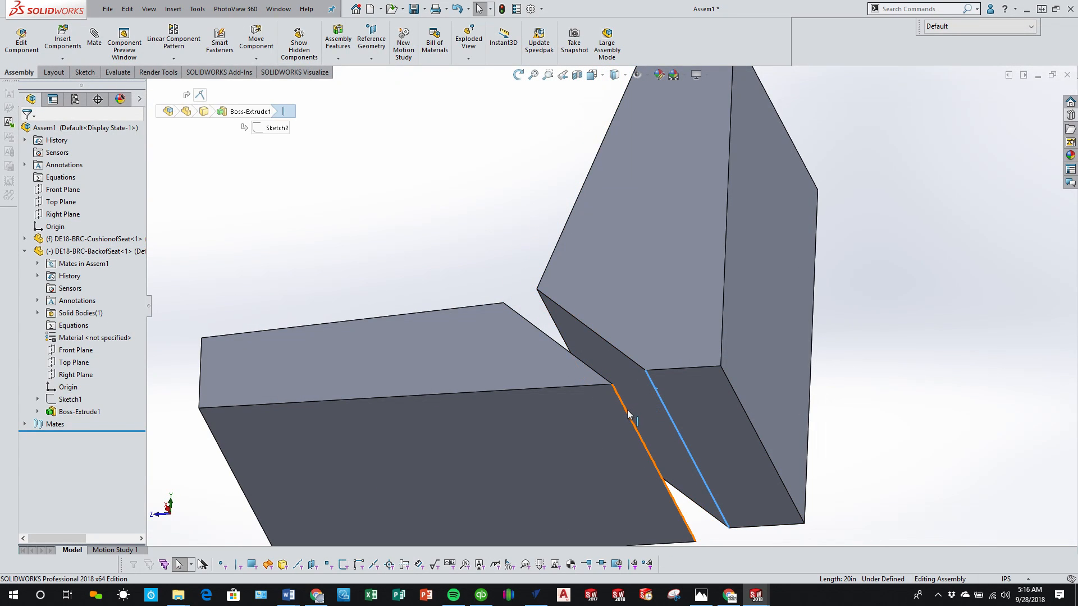
{"action": "left_click", "coordinate": [627, 415], "text": "ctrl"}
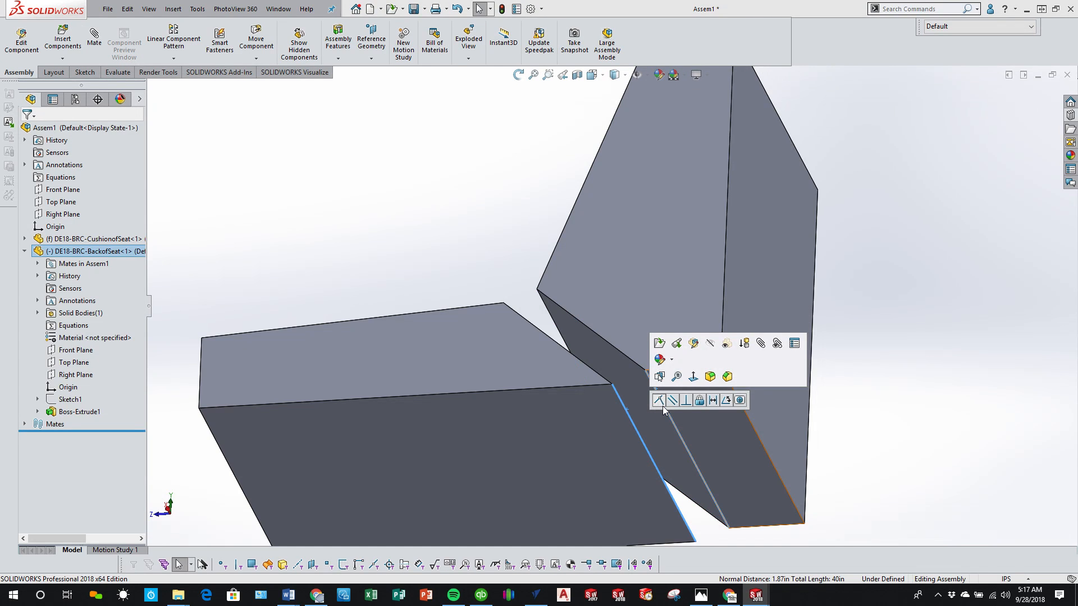
{"action": "left_click", "coordinate": [659, 400]}
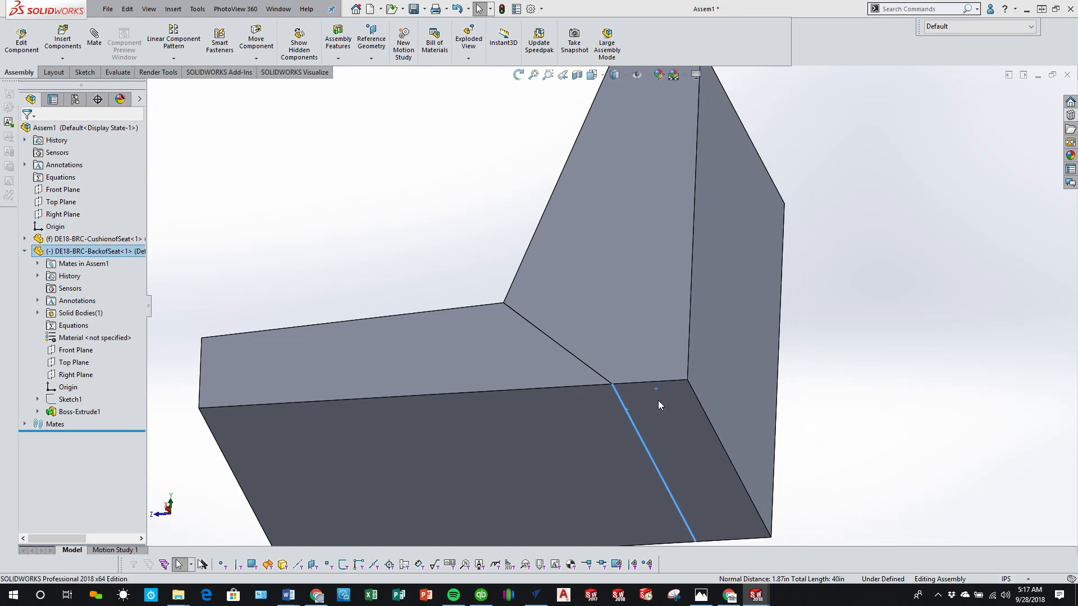
Step: Swing the backrest about the shared bottom edge in the right view to check its hinge motion against the cushion
{"action": "left_click", "coordinate": [169, 514]}
{"action": "left_click_drag", "start_coordinate": [596, 174], "coordinate": [840, 349]}
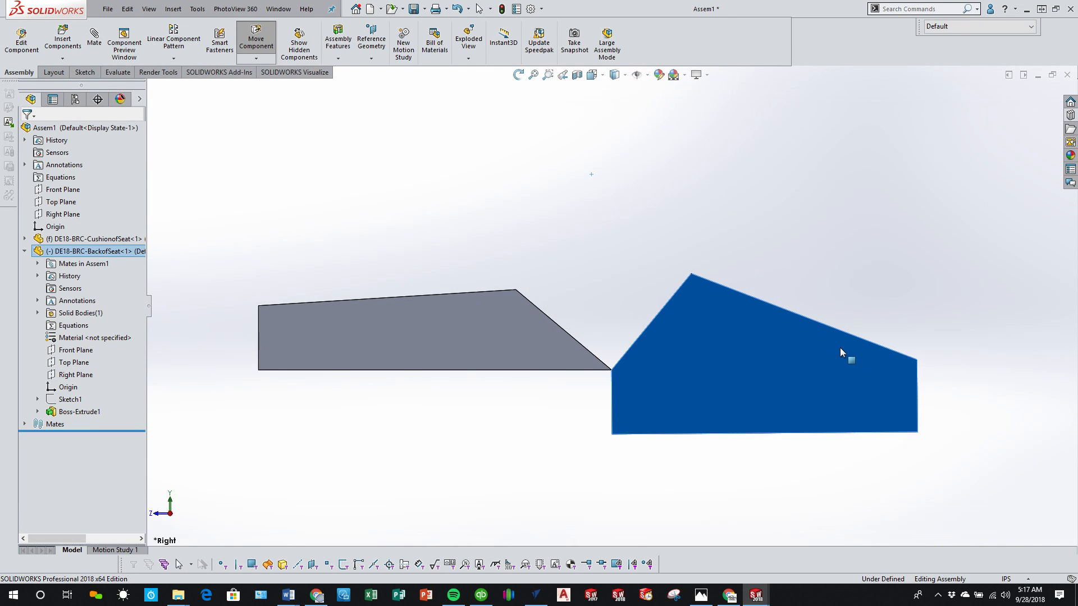
{"action": "left_click_drag", "start_coordinate": [840, 349], "coordinate": [610, 198]}
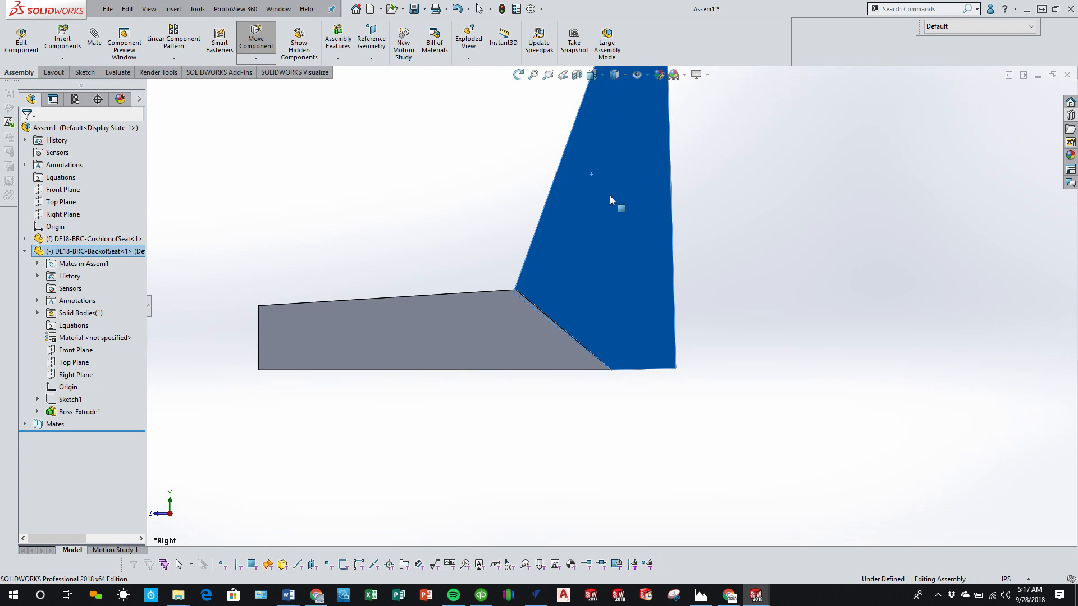
{"action": "key", "text": "Escape"}
{"action": "left_click_drag", "start_coordinate": [539, 353], "coordinate": [366, 350]}
{"action": "left_click_drag", "start_coordinate": [590, 204], "coordinate": [680, 219]}
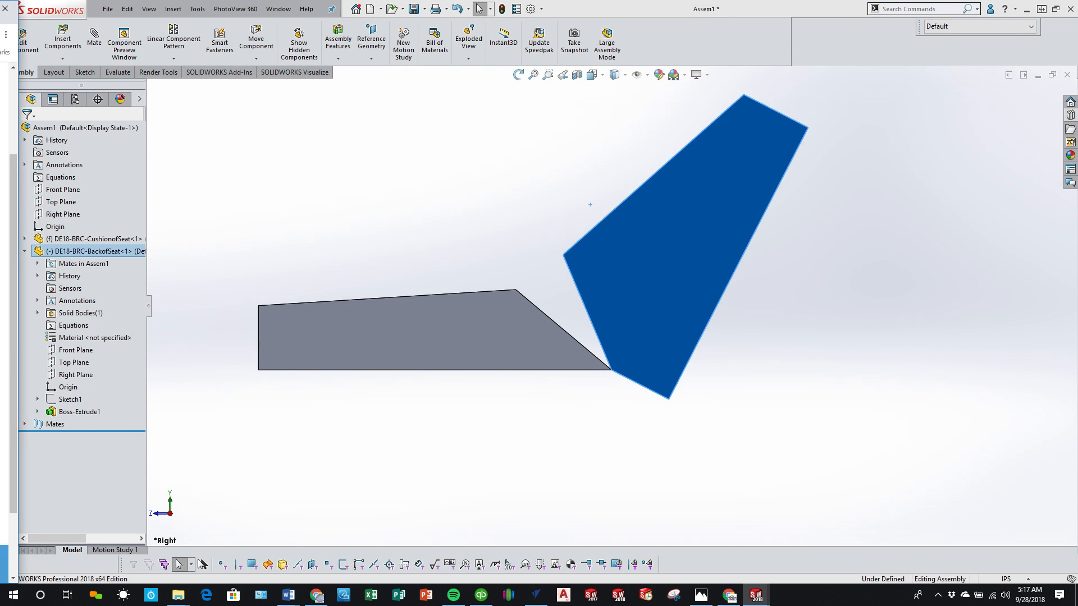
Step: Switch to the browser's Wise 8WD1173 lounge seat page and examine the enlarged picture of the seat's underside and hinges
{"action": "left_click_drag", "start_coordinate": [0, 115], "coordinate": [1007, 1]}
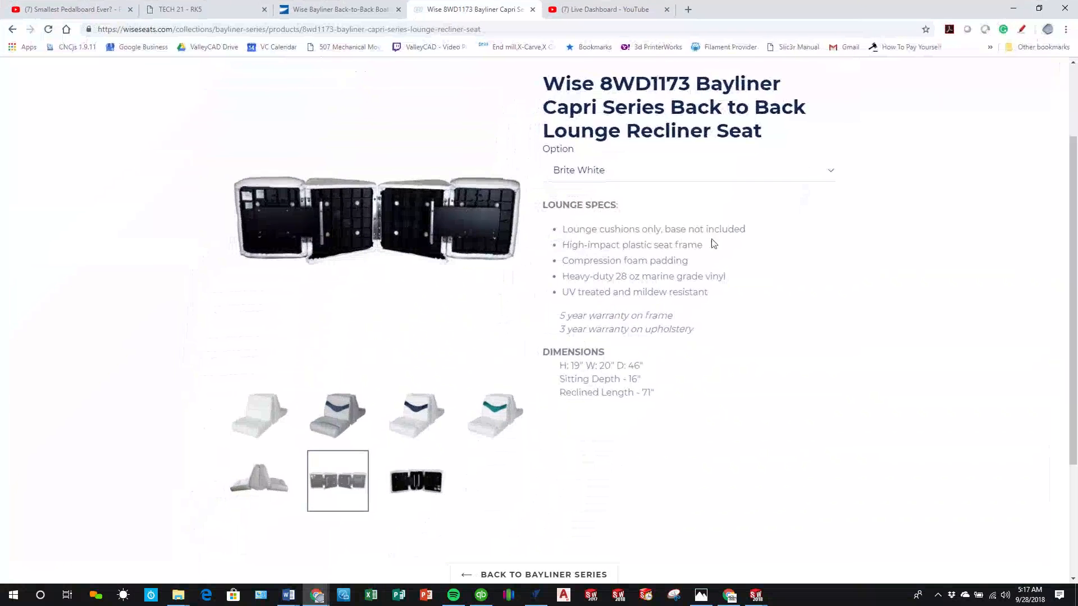
{"action": "mouse_move", "coordinate": [359, 237]}
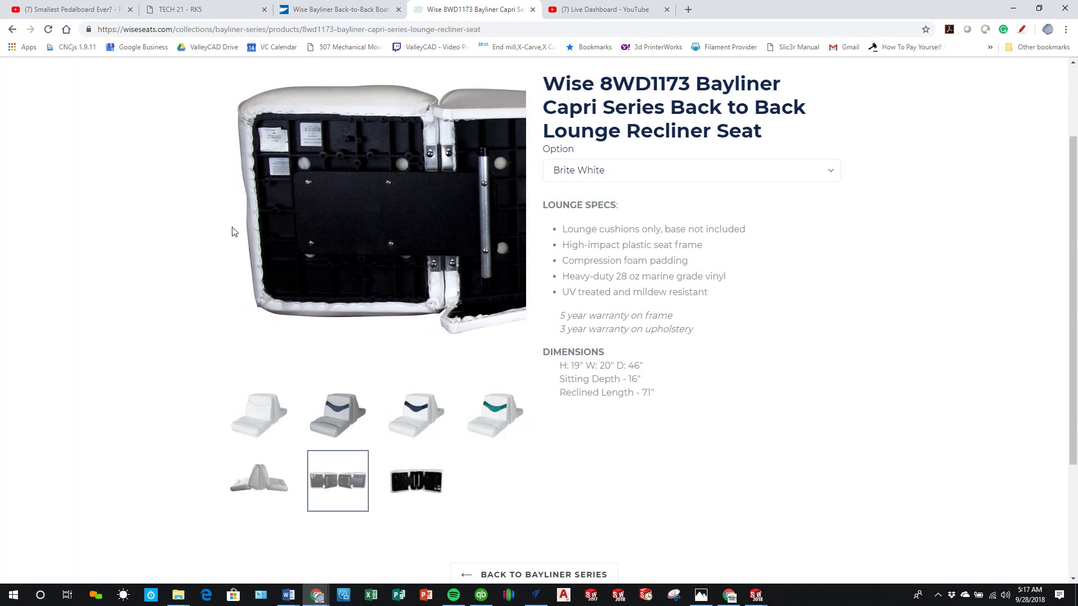
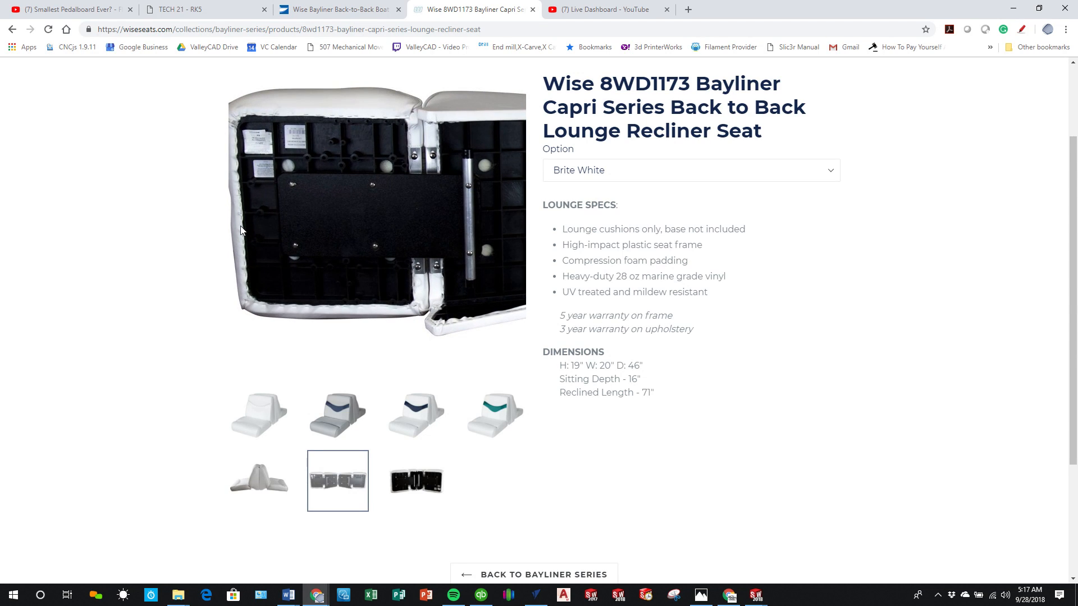
Step: Switch back to SOLIDWORKS and delete the Coincident2 mate joining the backrest's front bottom edge to the cushion
{"action": "left_click", "coordinate": [1009, 14]}
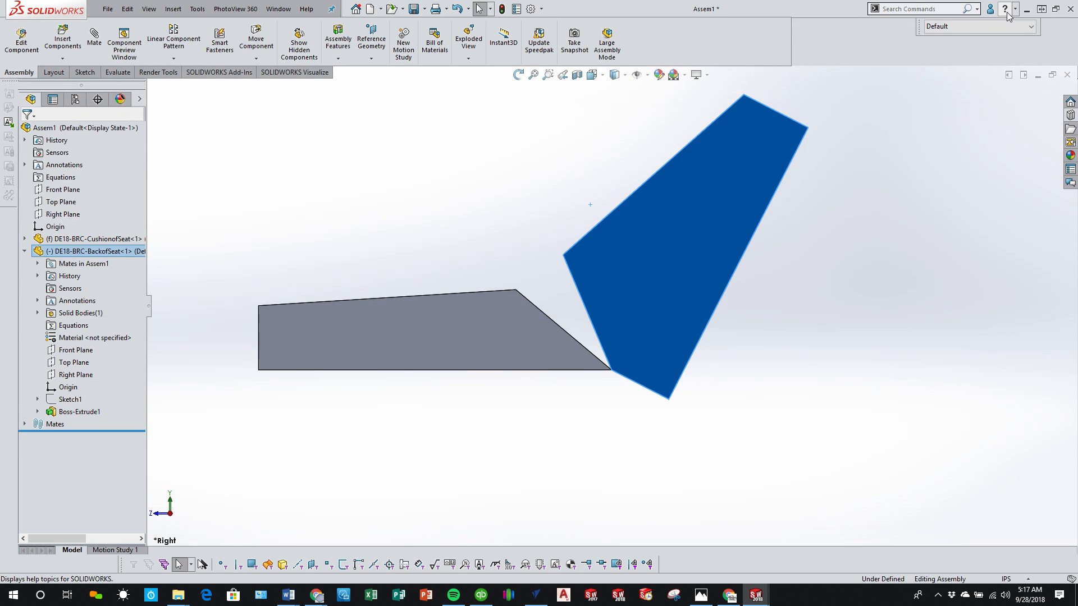
{"action": "left_click", "coordinate": [616, 316]}
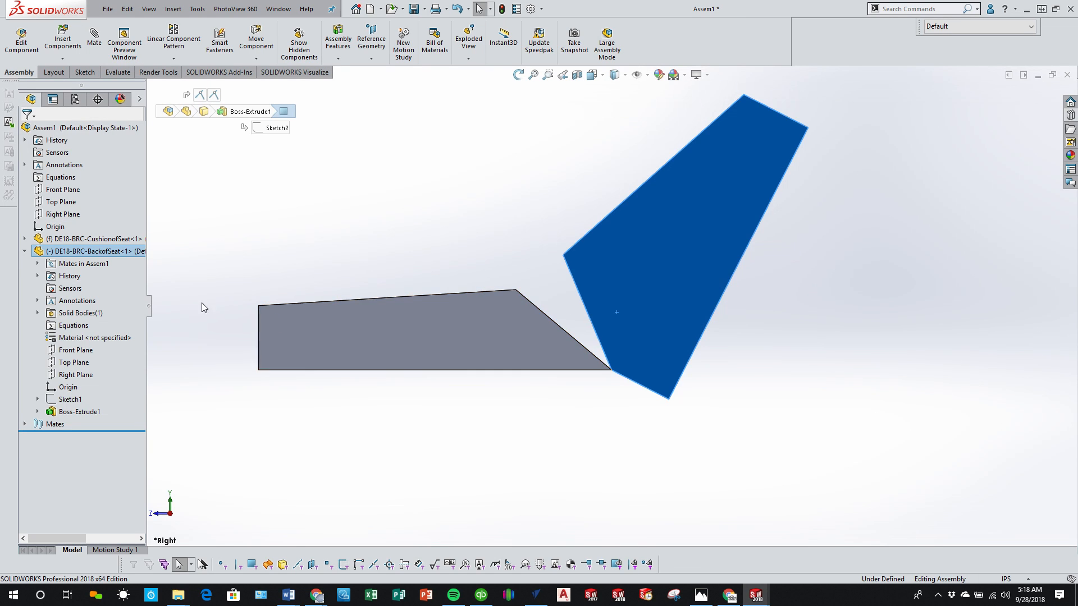
{"action": "right_click", "coordinate": [100, 255]}
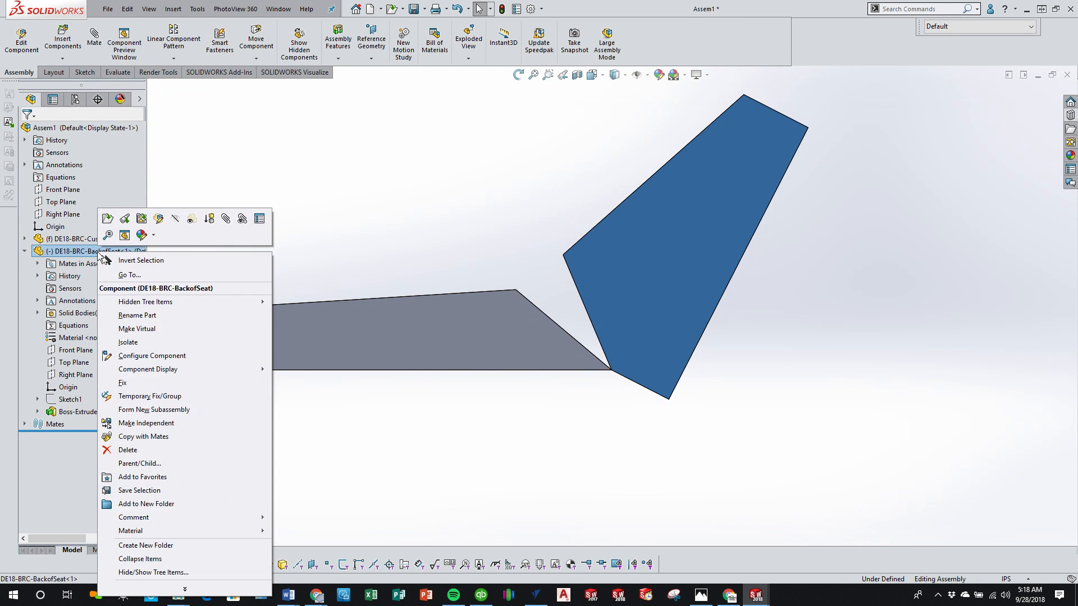
{"action": "left_click", "coordinate": [174, 162]}
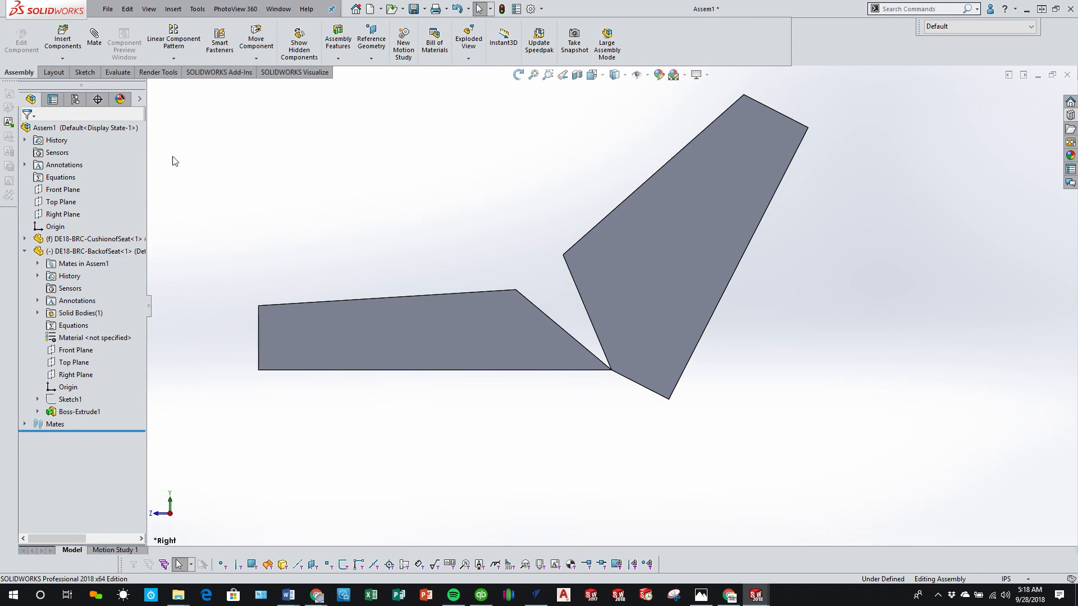
{"action": "left_click", "coordinate": [50, 254]}
{"action": "right_click", "coordinate": [214, 95]}
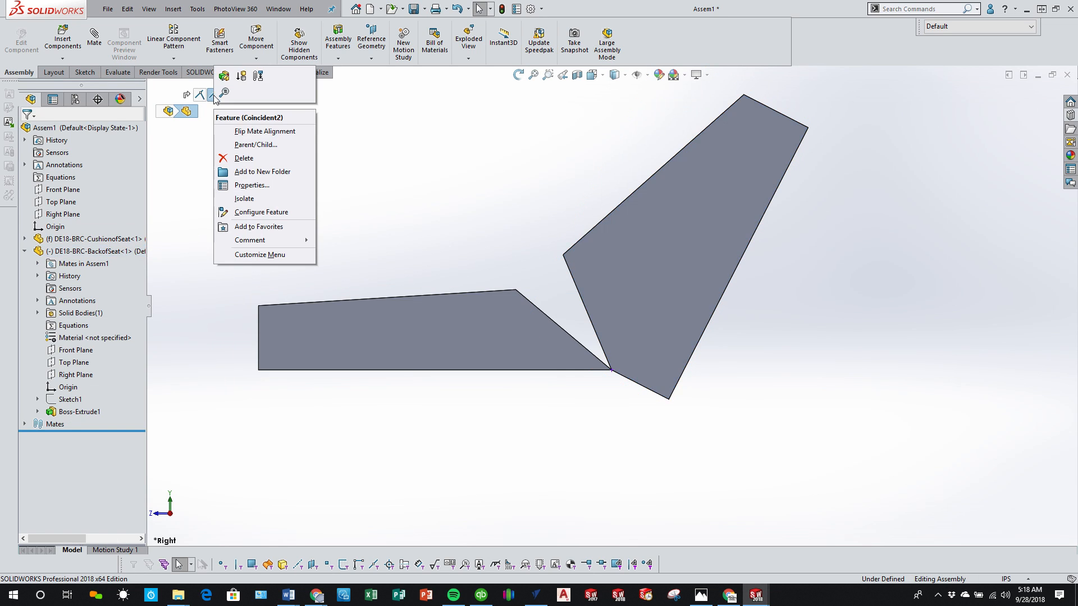
{"action": "left_click", "coordinate": [246, 159]}
{"action": "left_click", "coordinate": [605, 245]}
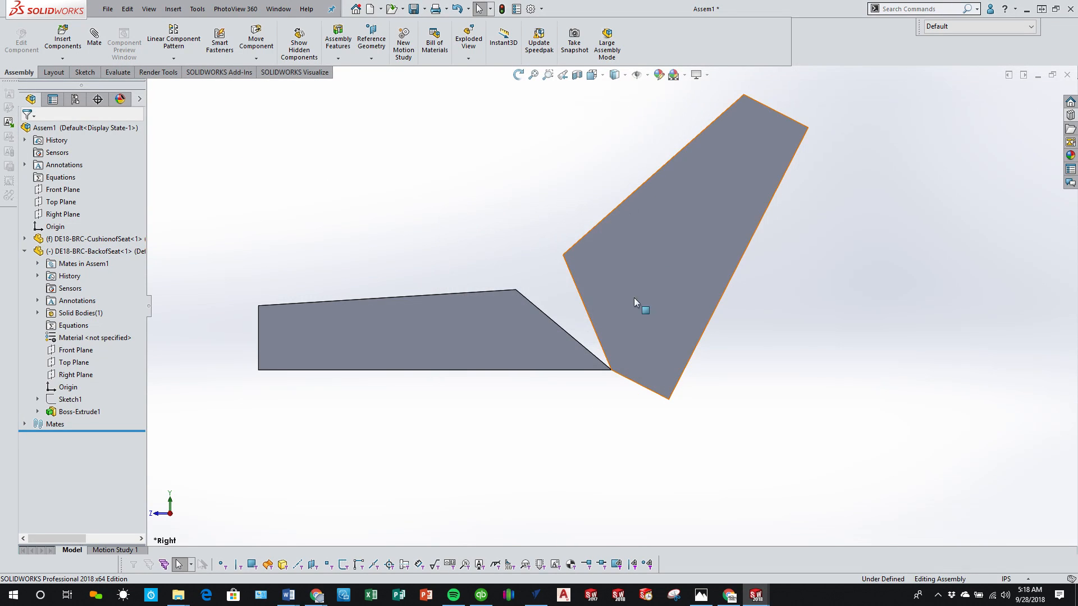
Step: Pull the backrest away from the cushion and mate its rear bottom edge coincident with the cushion's rear bottom edge
{"action": "left_click_drag", "start_coordinate": [634, 298], "coordinate": [706, 216]}
{"action": "left_click_drag", "start_coordinate": [736, 150], "coordinate": [826, 335]}
{"action": "key", "text": "Escape"}
{"action": "left_click_drag", "start_coordinate": [736, 247], "coordinate": [771, 365]}
{"action": "middle_click_drag", "start_coordinate": [642, 372], "coordinate": [584, 365]}
{"action": "left_click", "coordinate": [646, 358]}
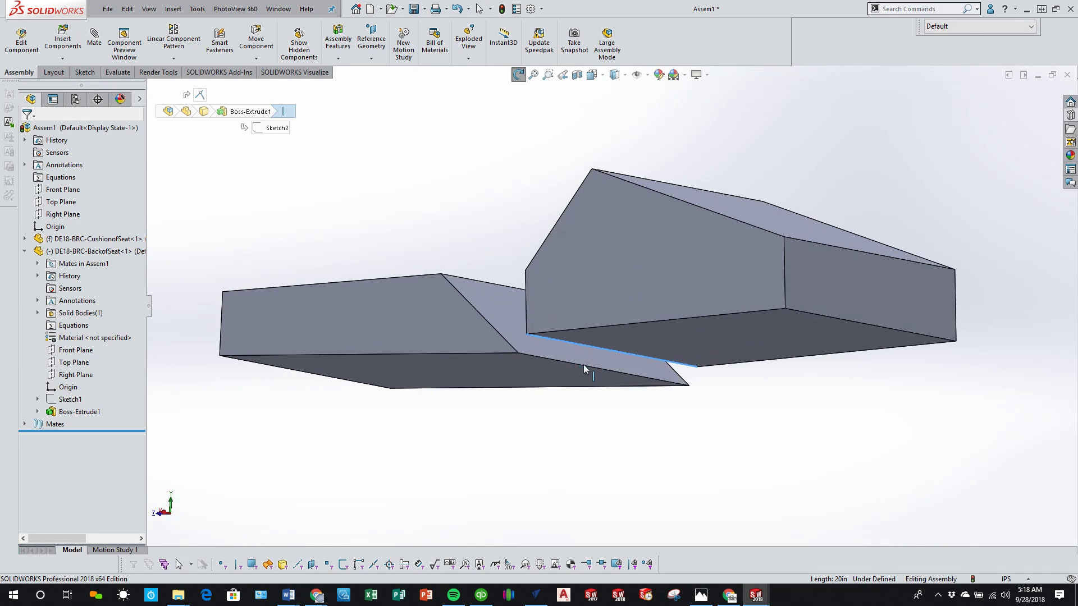
{"action": "left_click", "coordinate": [574, 367], "text": "ctrl"}
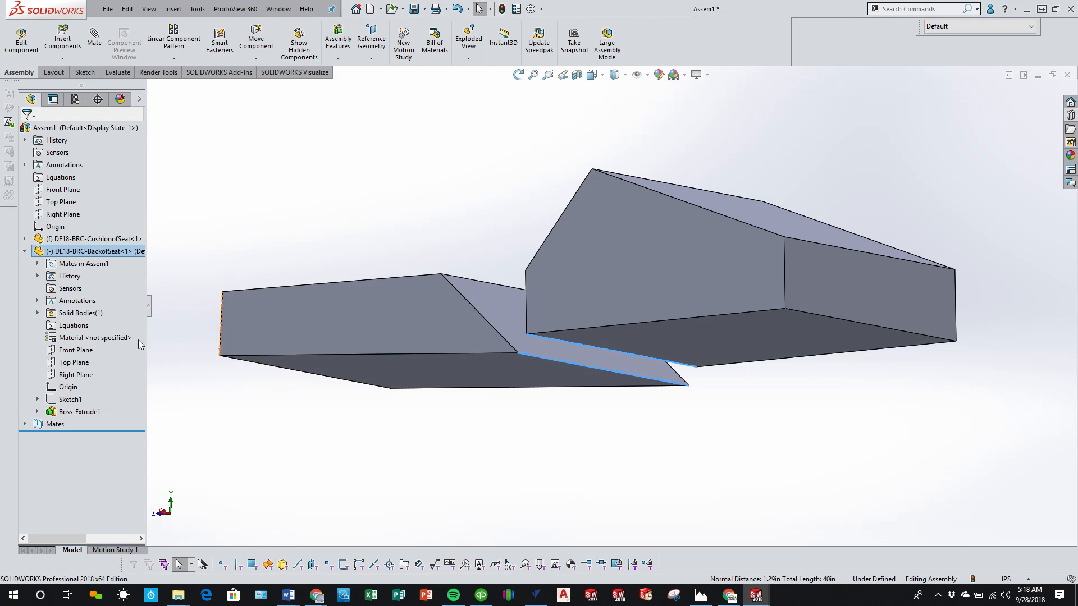
{"action": "left_click", "coordinate": [94, 45]}
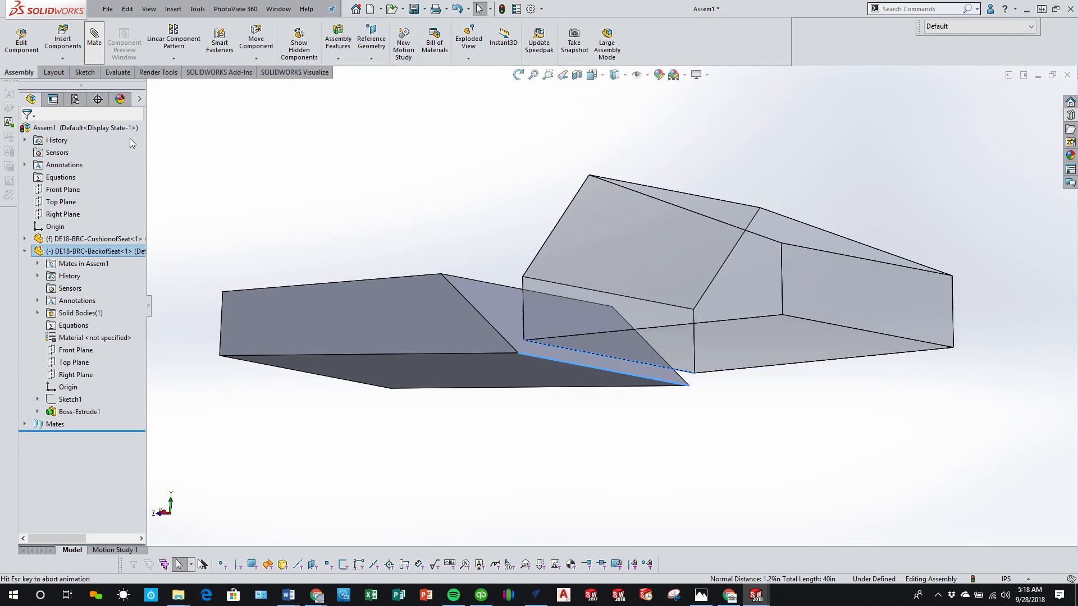
{"action": "left_click", "coordinate": [27, 133]}
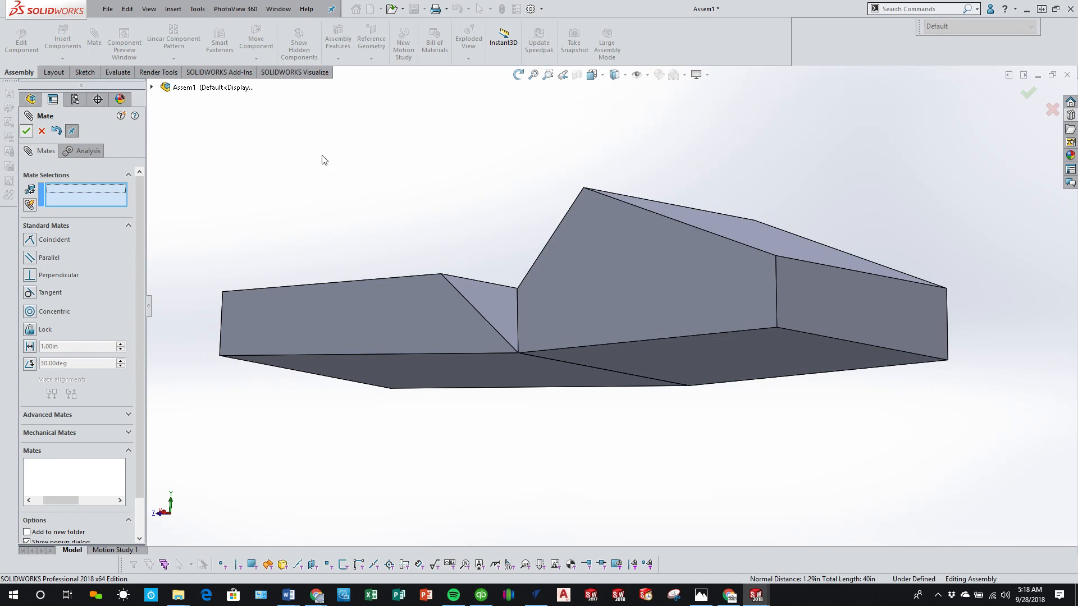
Step: Swing the backrest about the shared bottom edge until it stands upright over the cushion's rear end
{"action": "middle_click_drag", "start_coordinate": [320, 158], "coordinate": [746, 233]}
{"action": "left_click", "coordinate": [659, 203]}
{"action": "left_click_drag", "start_coordinate": [659, 203], "coordinate": [483, 209]}
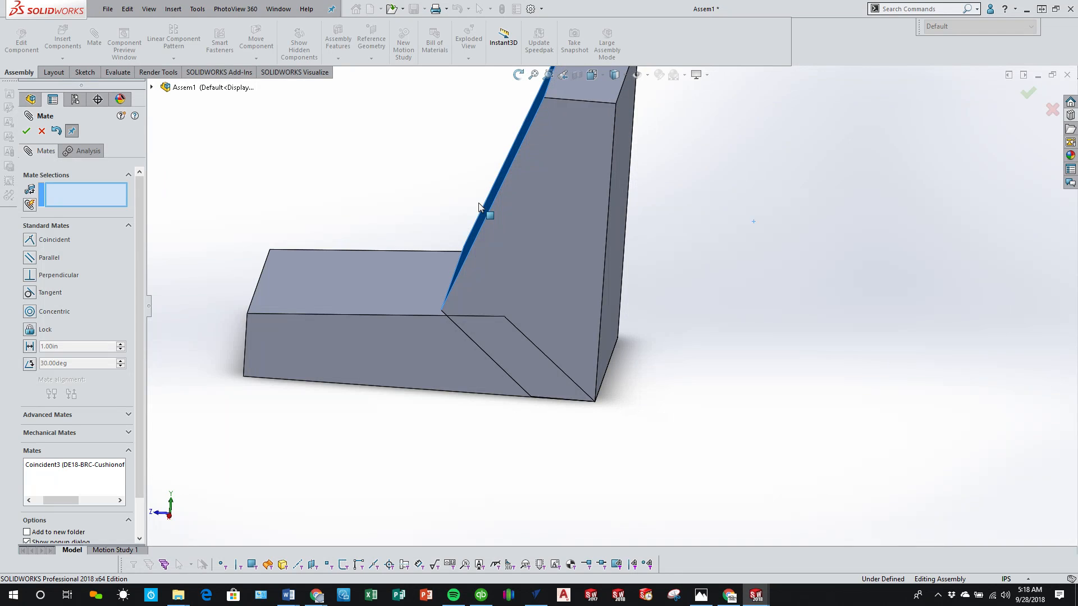
{"action": "scroll", "coordinate": [672, 341], "scroll_direction": "up", "scroll_amount": 2}
{"action": "mouse_move", "coordinate": [637, 342]}
{"action": "middle_mouse_down"}
{"action": "mouse_move", "coordinate": [635, 320]}
{"action": "mouse_move", "coordinate": [640, 328]}
{"action": "middle_mouse_up"}
{"action": "left_click_drag", "start_coordinate": [595, 247], "coordinate": [617, 292]}
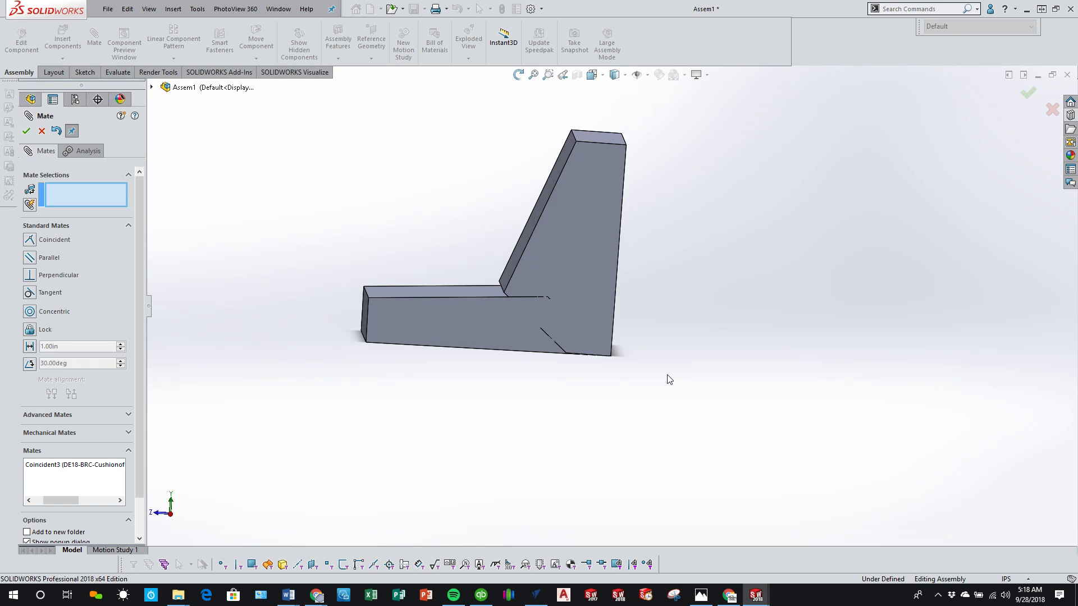
{"action": "left_click", "coordinate": [26, 131]}
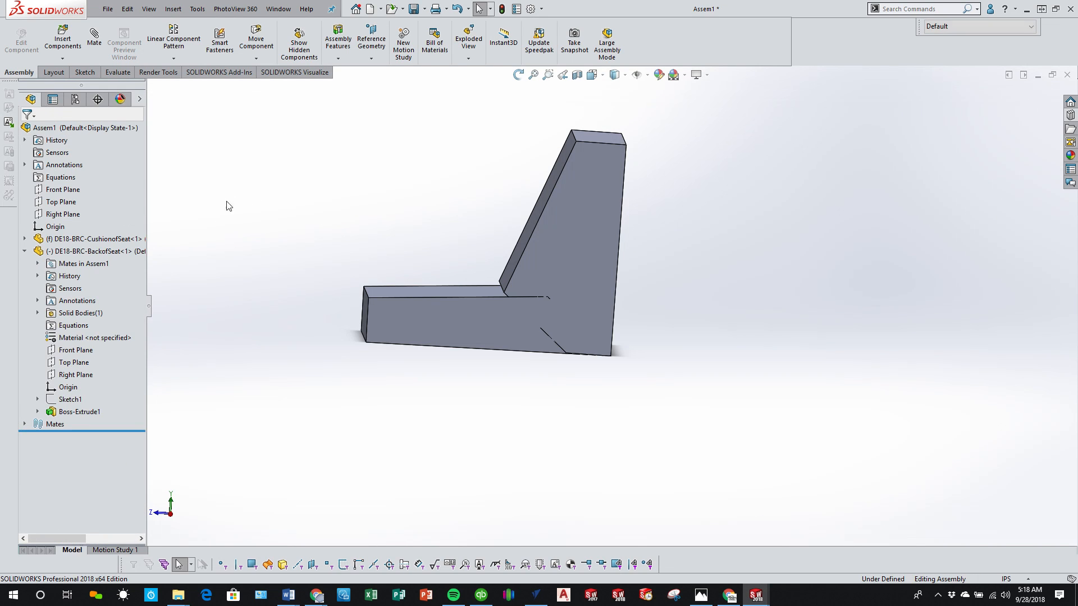
Step: Add a second backrest turned to face the opposite way and mate the two backrests' rear top edges coincident
{"action": "left_click", "coordinate": [103, 253]}
{"action": "left_click_drag", "start_coordinate": [104, 254], "coordinate": [731, 299], "text": "ctrl"}
{"action": "right_click_drag", "start_coordinate": [731, 294], "coordinate": [506, 280]}
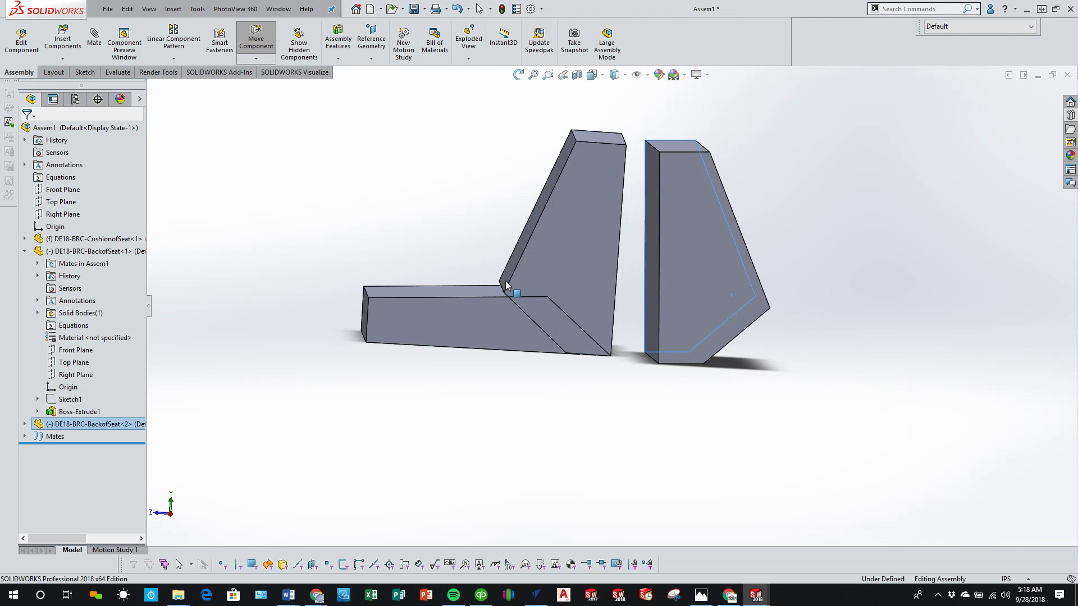
{"action": "scroll", "coordinate": [637, 194], "scroll_direction": "down", "scroll_amount": 2}
{"action": "left_click", "coordinate": [641, 126]}
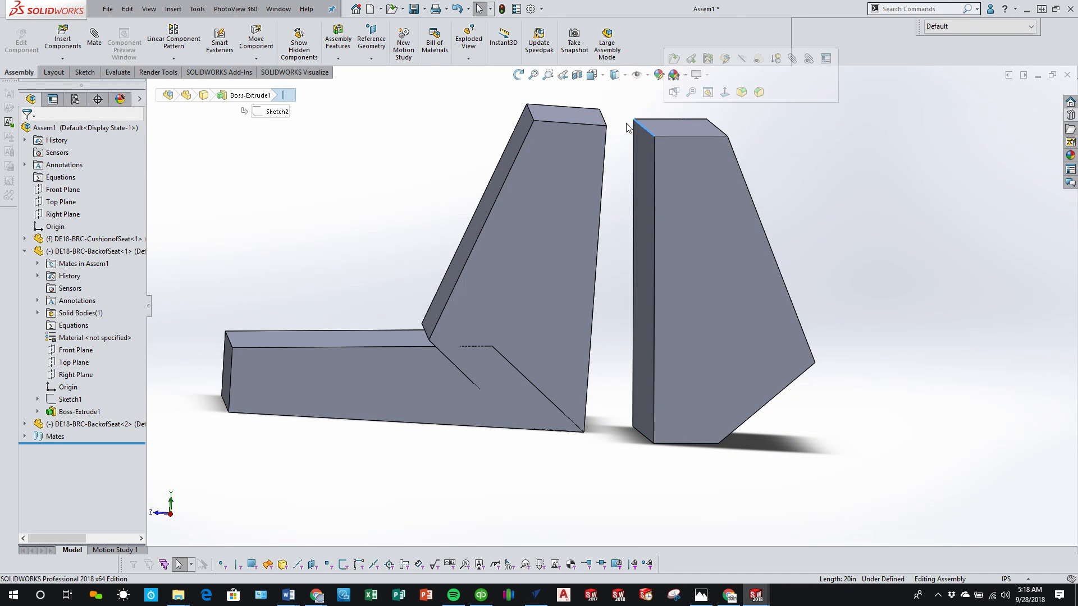
{"action": "left_click", "coordinate": [606, 120], "text": "ctrl"}
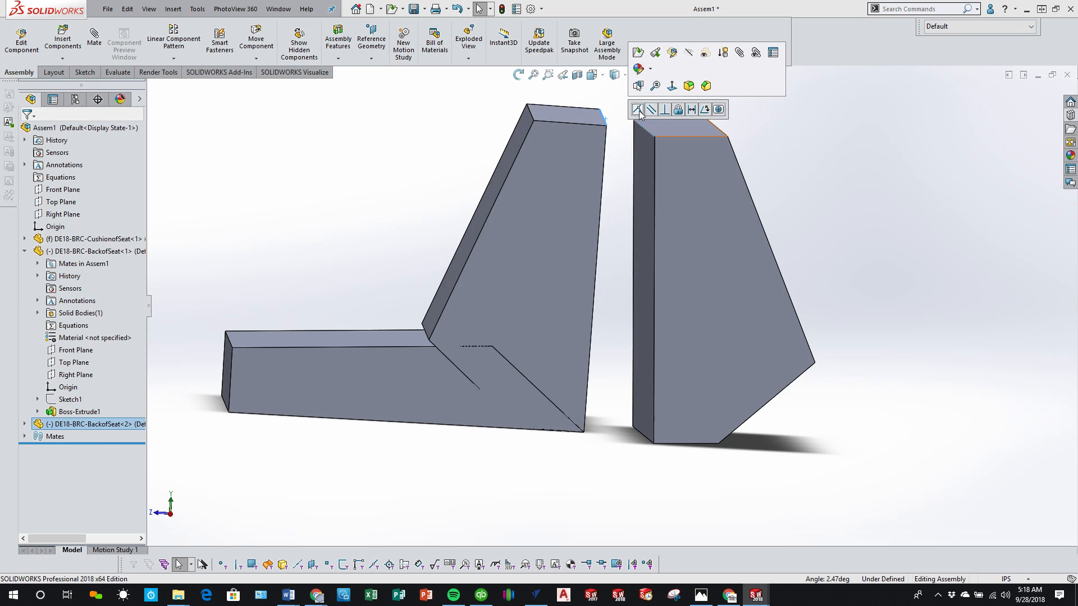
{"action": "left_click", "coordinate": [640, 109]}
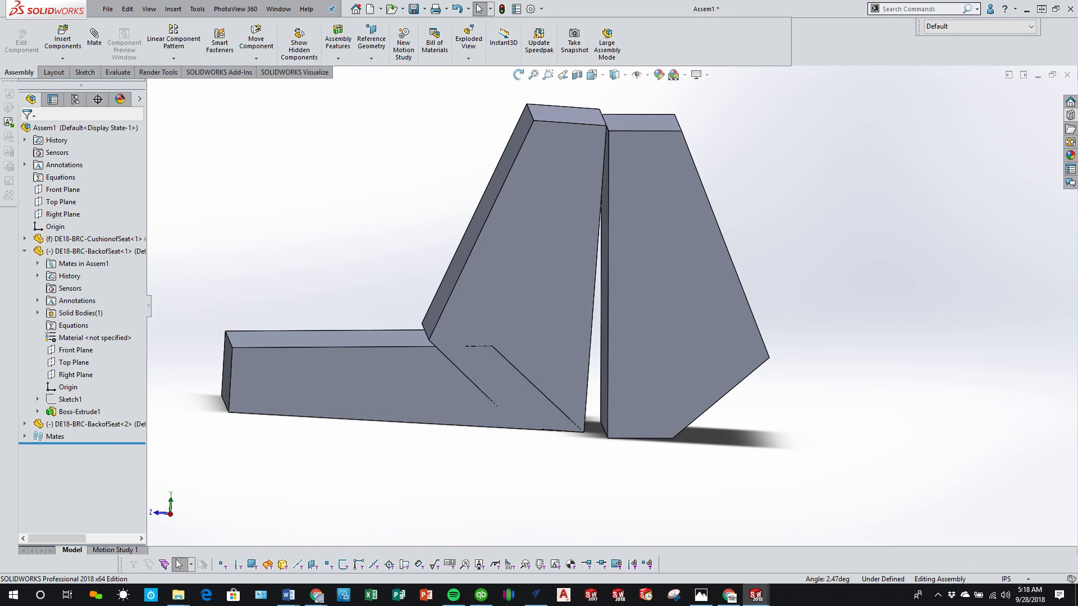
Step: Add a coincident mate between the second backrest's Right Plane and the assembly's Right Plane
{"action": "left_click", "coordinate": [25, 424]}
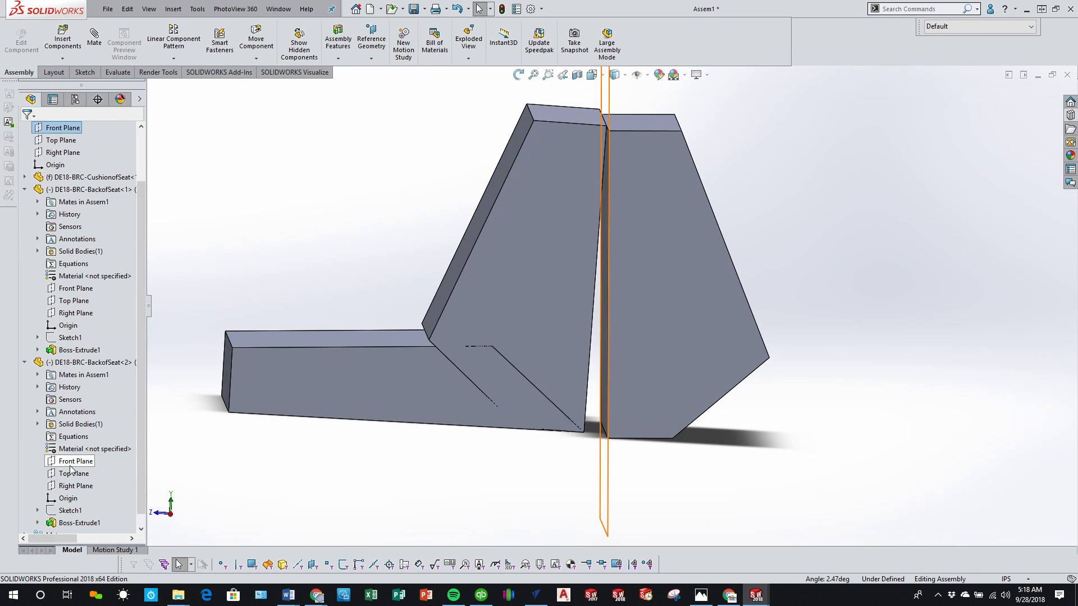
{"action": "left_click", "coordinate": [76, 486]}
{"action": "scroll", "coordinate": [112, 314], "scroll_direction": "up", "scroll_amount": 2}
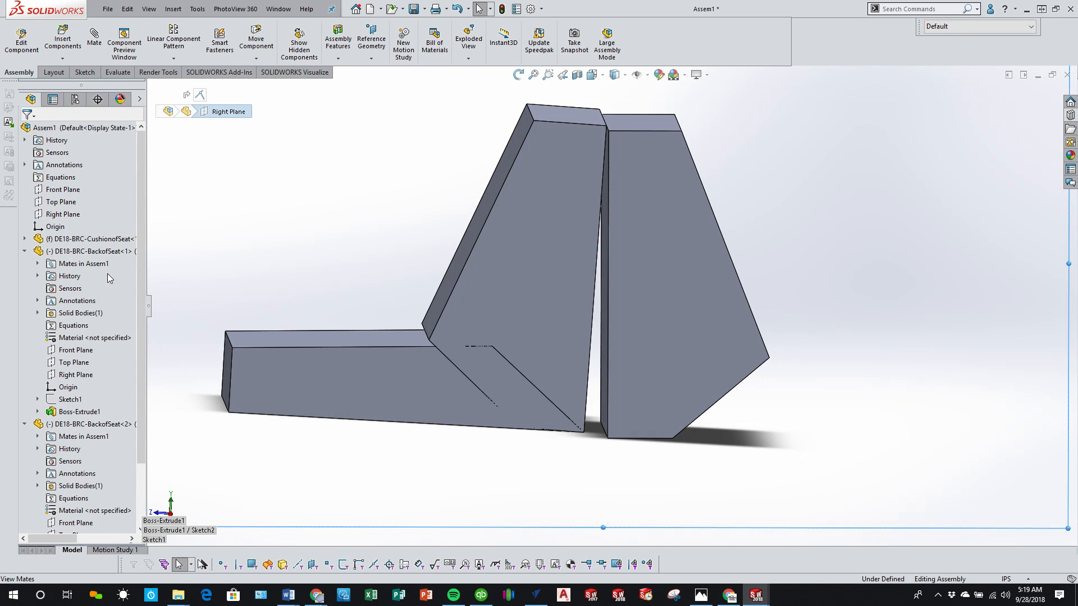
{"action": "left_click", "coordinate": [81, 214]}
{"action": "left_click", "coordinate": [90, 220]}
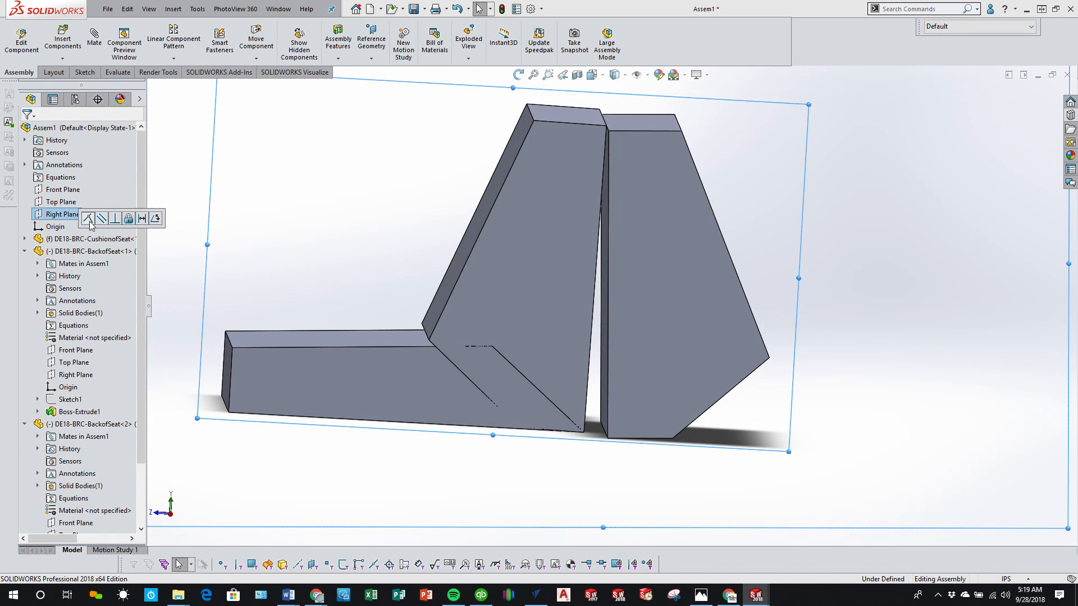
Step: Swing the second backrest out and back about the shared top edge to check its hinge motion
{"action": "scroll", "coordinate": [807, 269], "scroll_direction": "up", "scroll_amount": 2}
{"action": "left_click_drag", "start_coordinate": [681, 320], "coordinate": [954, 315]}
{"action": "left_click", "coordinate": [786, 325]}
{"action": "left_click_drag", "start_coordinate": [788, 332], "coordinate": [795, 376]}
{"action": "key", "text": "Escape"}
{"action": "left_click", "coordinate": [941, 372]}
{"action": "left_click_drag", "start_coordinate": [941, 369], "coordinate": [639, 397]}
Step: Add a second cushion behind the backrests in the right view and turn it to face the opposite way
{"action": "left_click", "coordinate": [172, 513]}
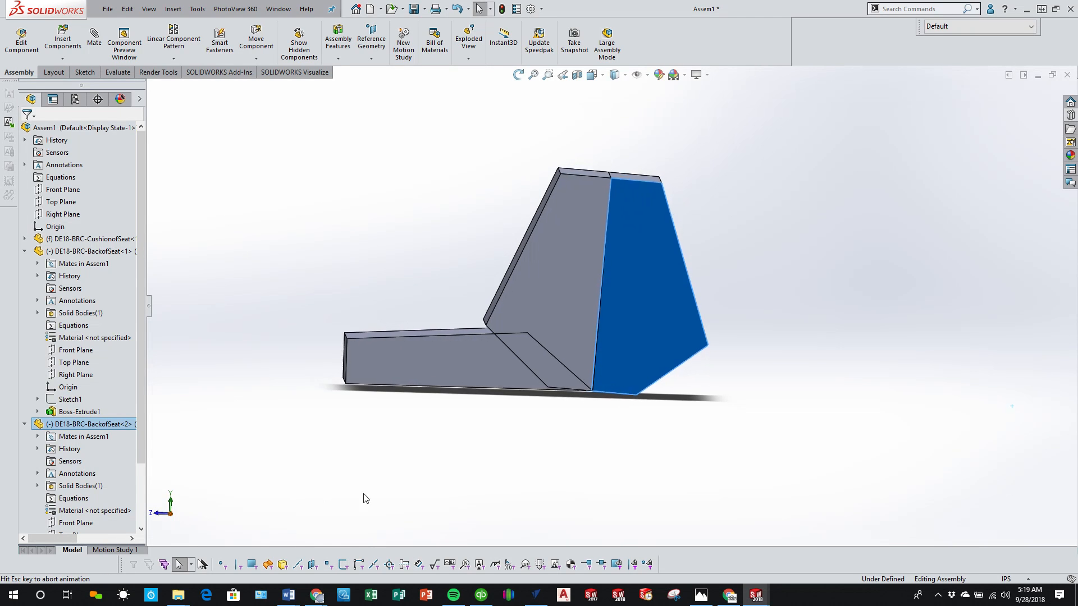
{"action": "left_click", "coordinate": [491, 429]}
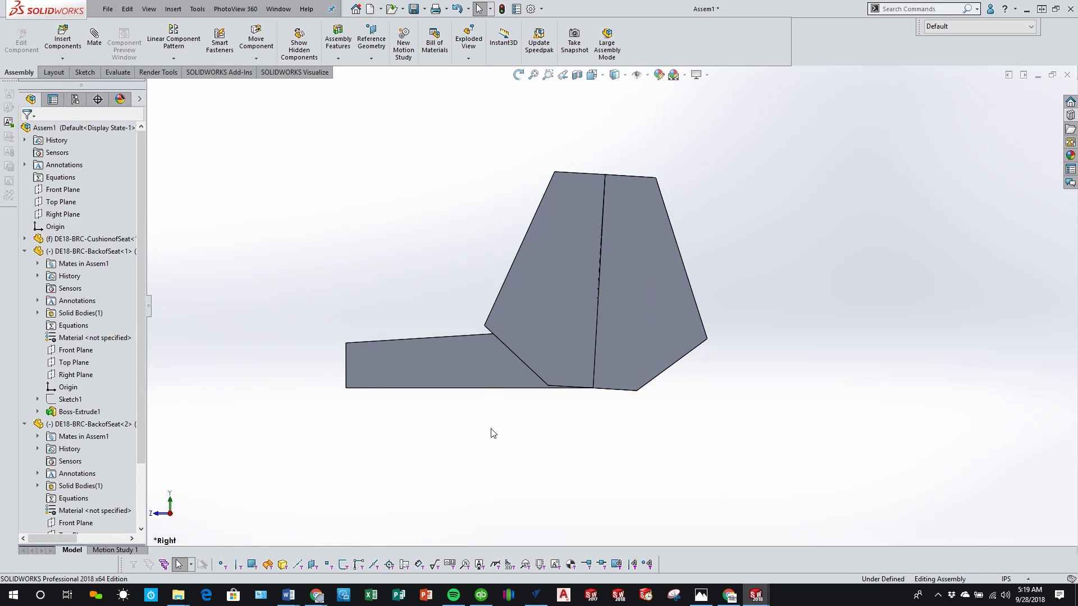
{"action": "left_click", "coordinate": [455, 369]}
{"action": "left_click_drag", "start_coordinate": [835, 360], "coordinate": [852, 356]}
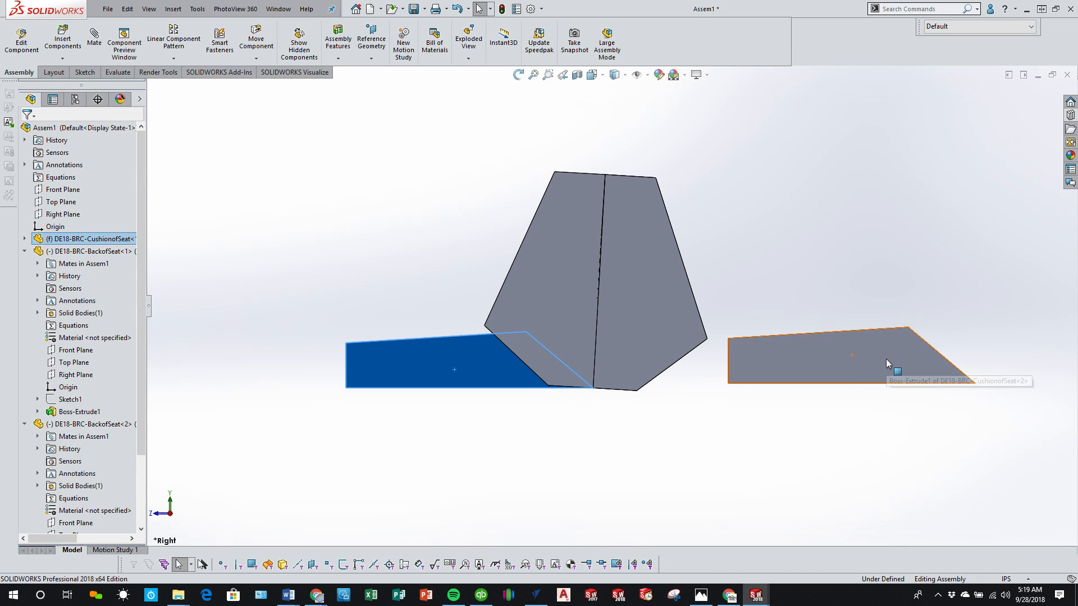
{"action": "right_click_drag", "start_coordinate": [886, 359], "coordinate": [622, 371]}
{"action": "key", "text": "Escape"}
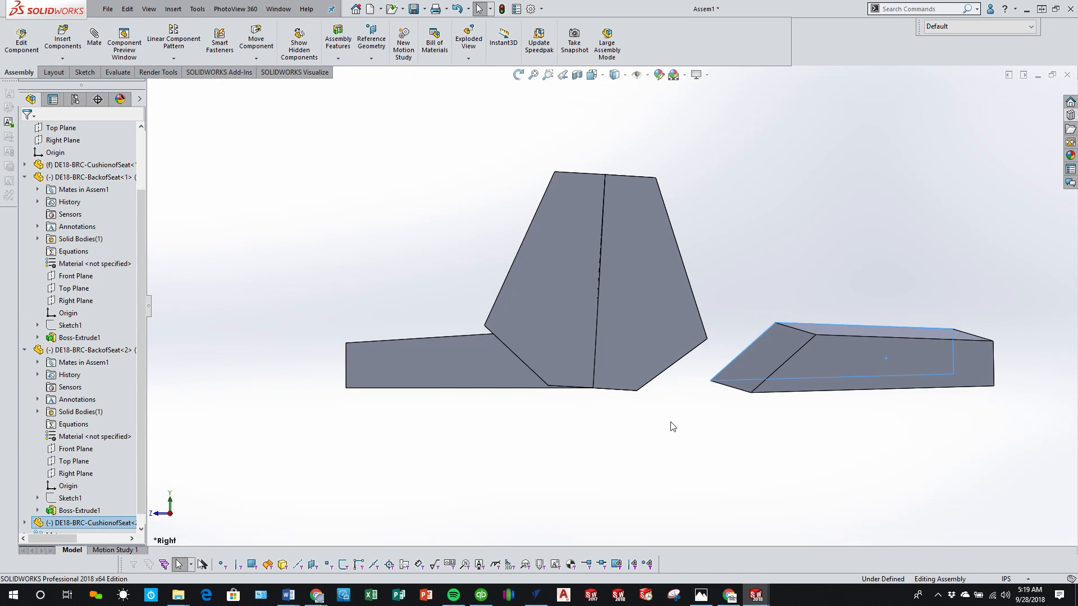
Step: Mate the second cushion's rear bottom edge coincident with the second backrest's rear bottom edge
{"action": "scroll", "coordinate": [746, 365], "scroll_direction": "down", "scroll_amount": 3}
{"action": "left_click", "coordinate": [496, 303]}
{"action": "left_click_drag", "start_coordinate": [497, 303], "coordinate": [508, 302]}
{"action": "middle_click_drag", "start_coordinate": [557, 403], "coordinate": [566, 394]}
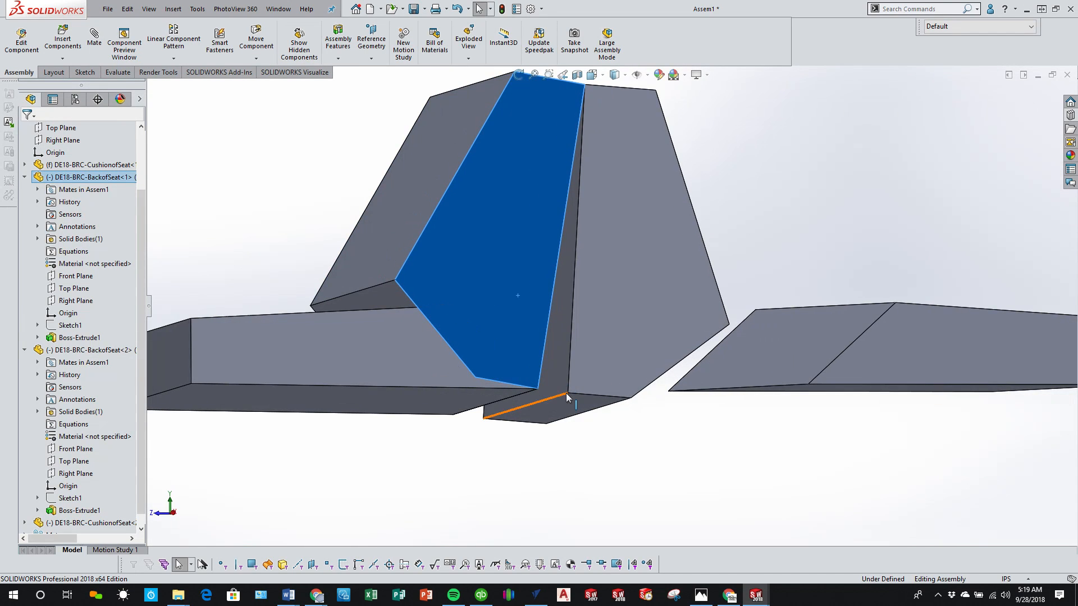
{"action": "left_click", "coordinate": [563, 393]}
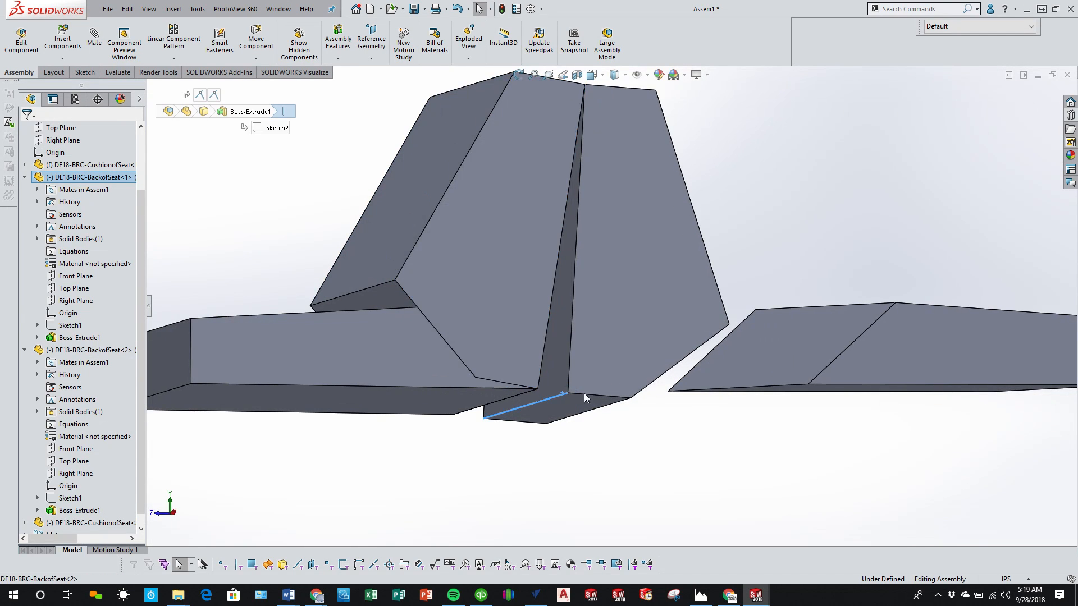
{"action": "left_click", "coordinate": [751, 387], "text": "ctrl"}
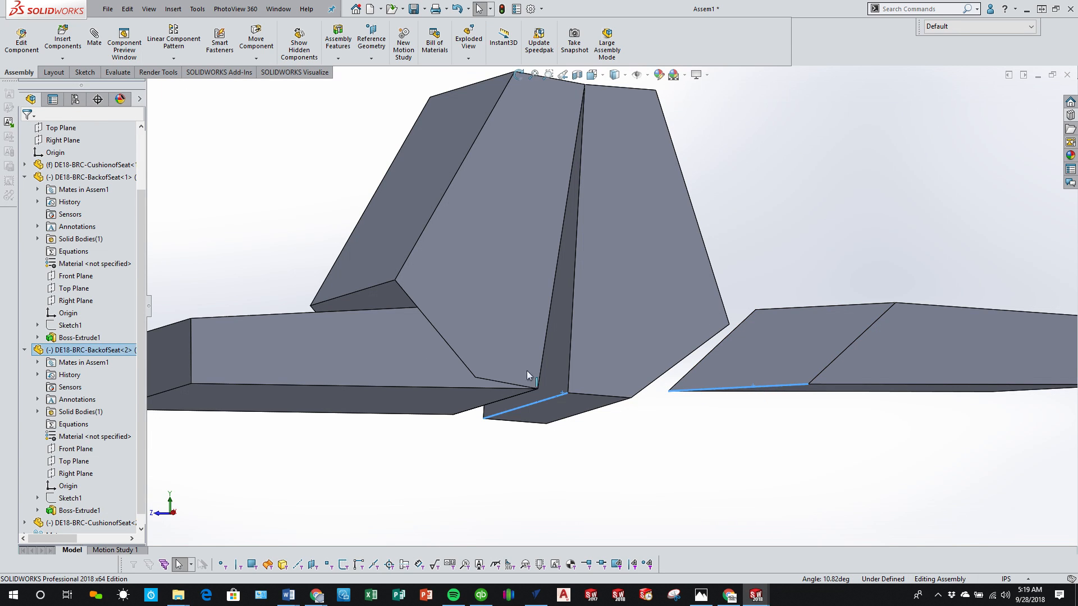
{"action": "left_click", "coordinate": [100, 49]}
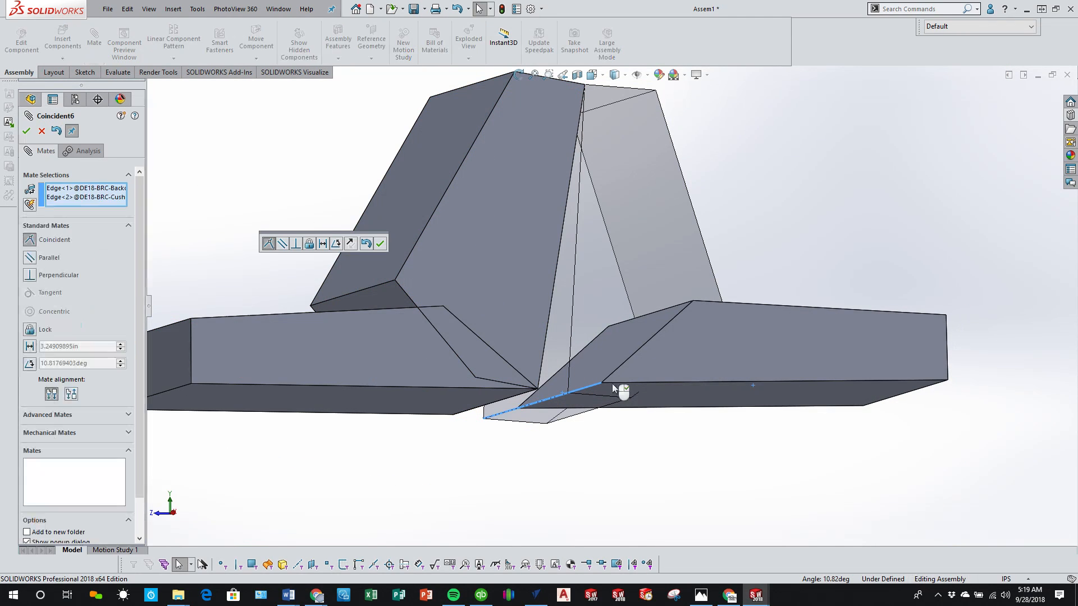
{"action": "left_click", "coordinate": [380, 244]}
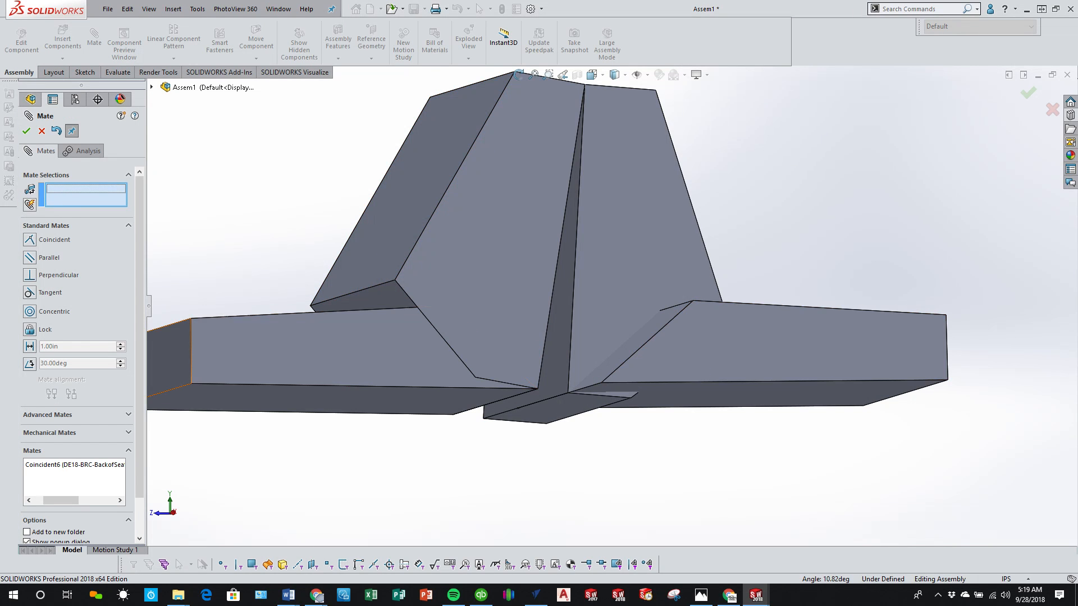
{"action": "left_click", "coordinate": [152, 88]}
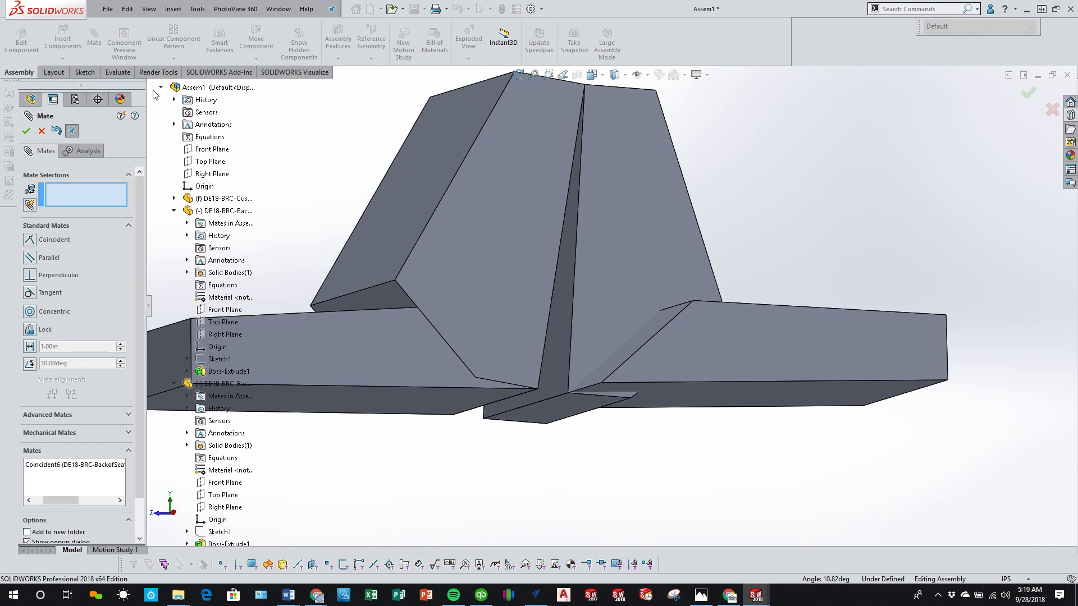
Step: Switch to Spotify, start playback of the Twitch - Adventures playlist, and return to SOLIDWORKS
{"action": "left_click", "coordinate": [452, 598]}
{"action": "left_click", "coordinate": [538, 552]}
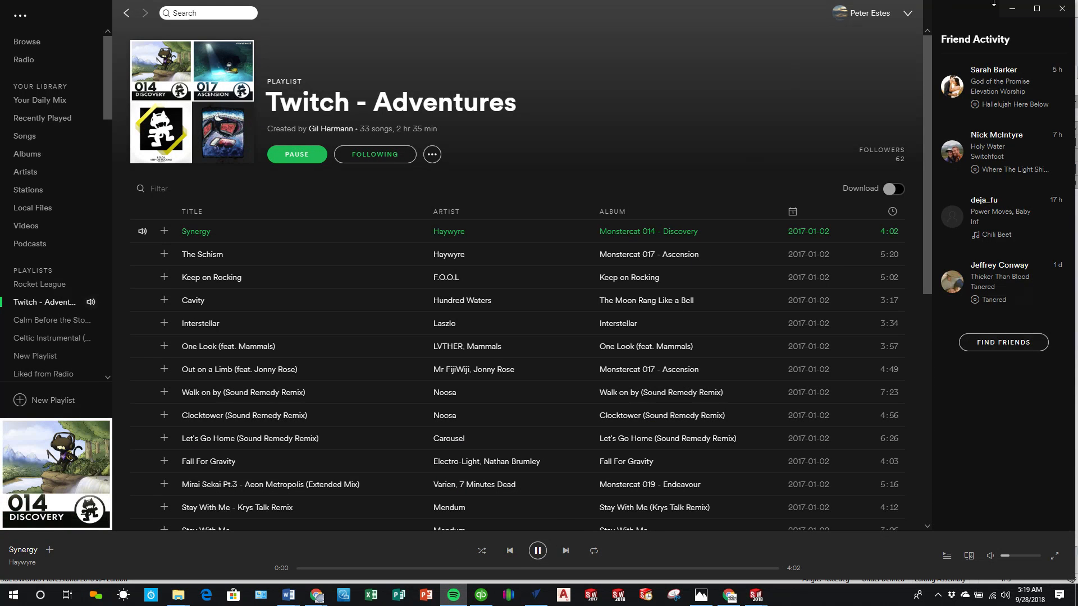
{"action": "left_click", "coordinate": [1014, 8]}
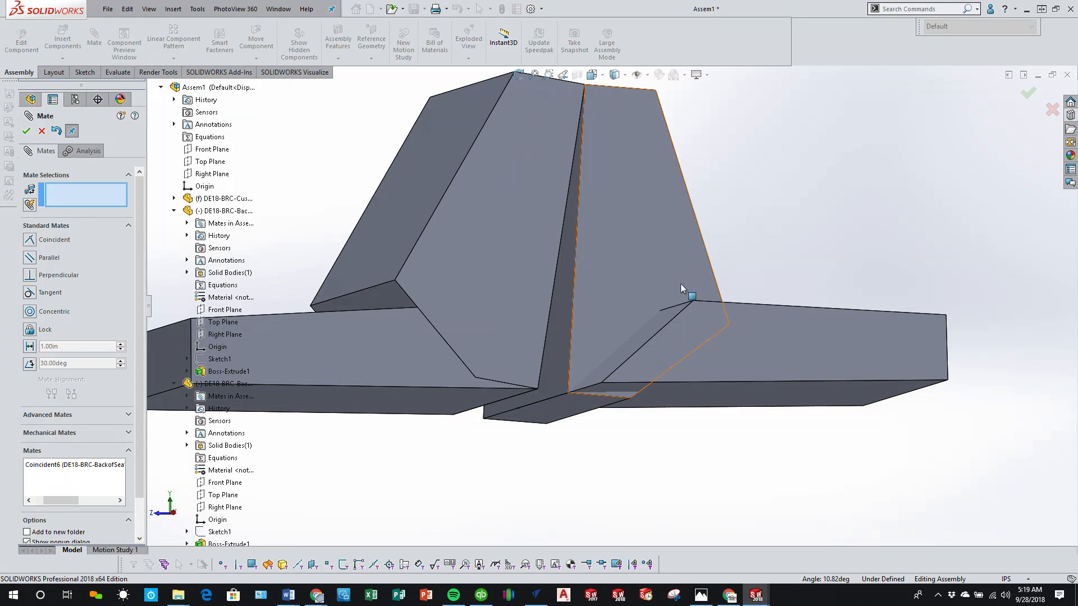
Step: Mate the second cushion's Right Plane coincident with the assembly origin
{"action": "middle_click_drag", "start_coordinate": [641, 336], "coordinate": [638, 386]}
{"action": "left_click_drag", "start_coordinate": [721, 355], "coordinate": [869, 289]}
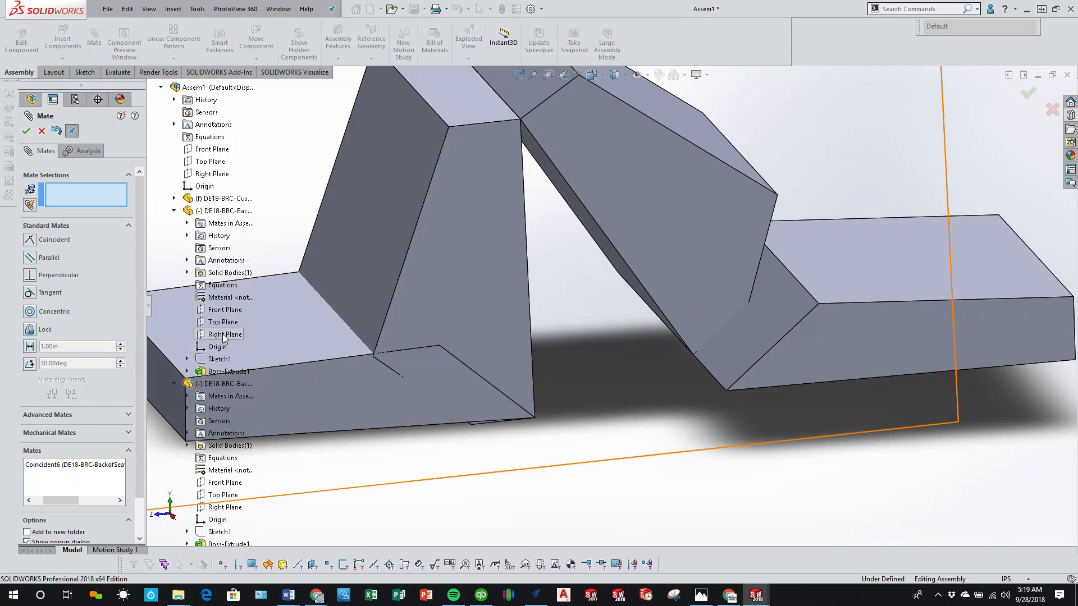
{"action": "scroll", "coordinate": [226, 365], "scroll_direction": "down", "scroll_amount": 5}
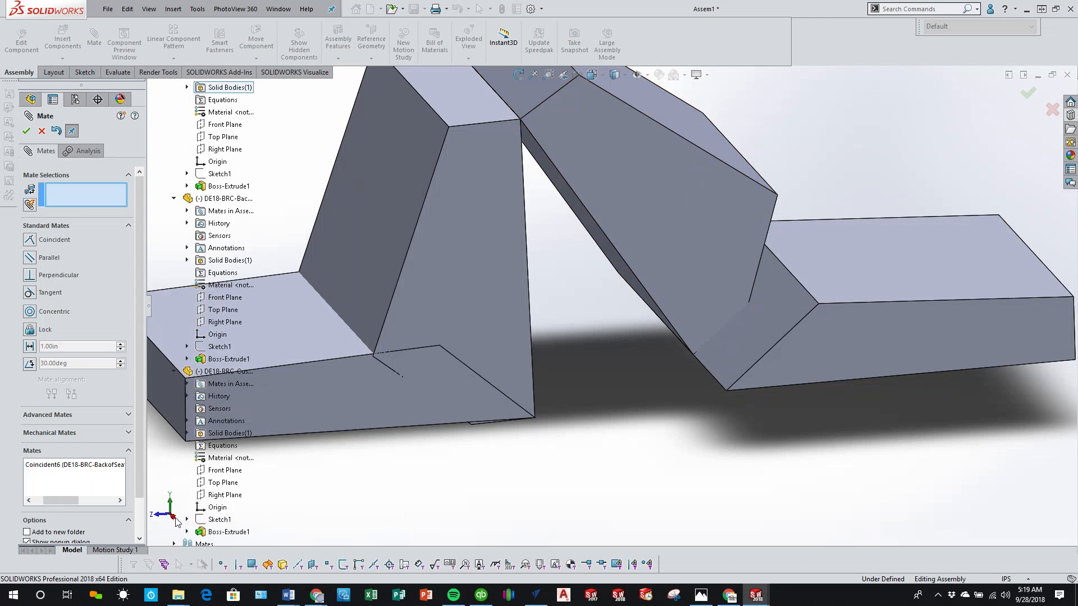
{"action": "scroll", "coordinate": [239, 525], "scroll_direction": "down", "scroll_amount": 1}
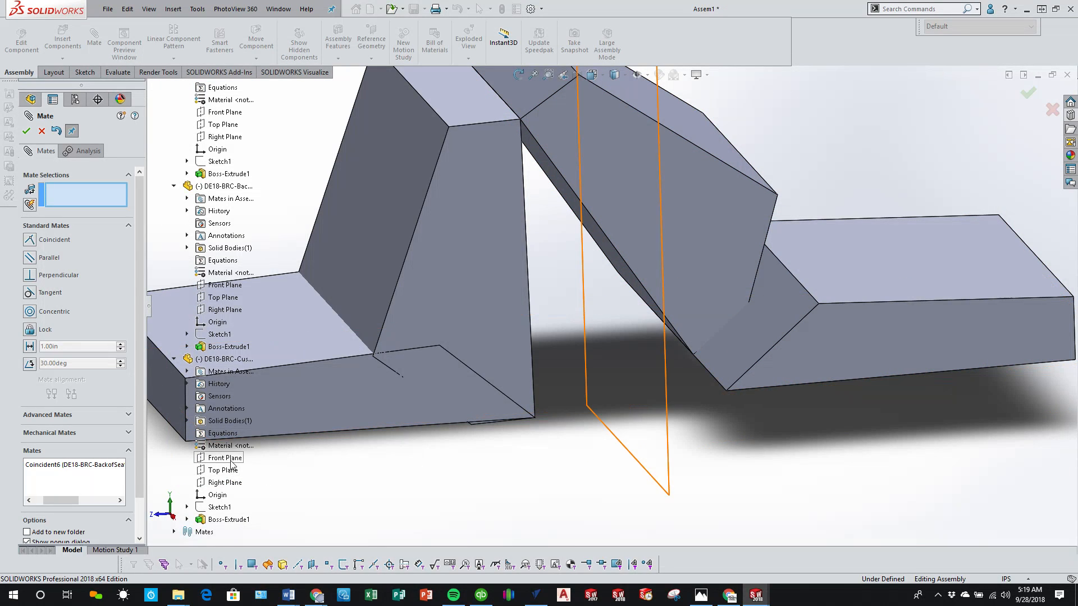
{"action": "left_click", "coordinate": [229, 482]}
{"action": "scroll", "coordinate": [214, 281], "scroll_direction": "up", "scroll_amount": 5}
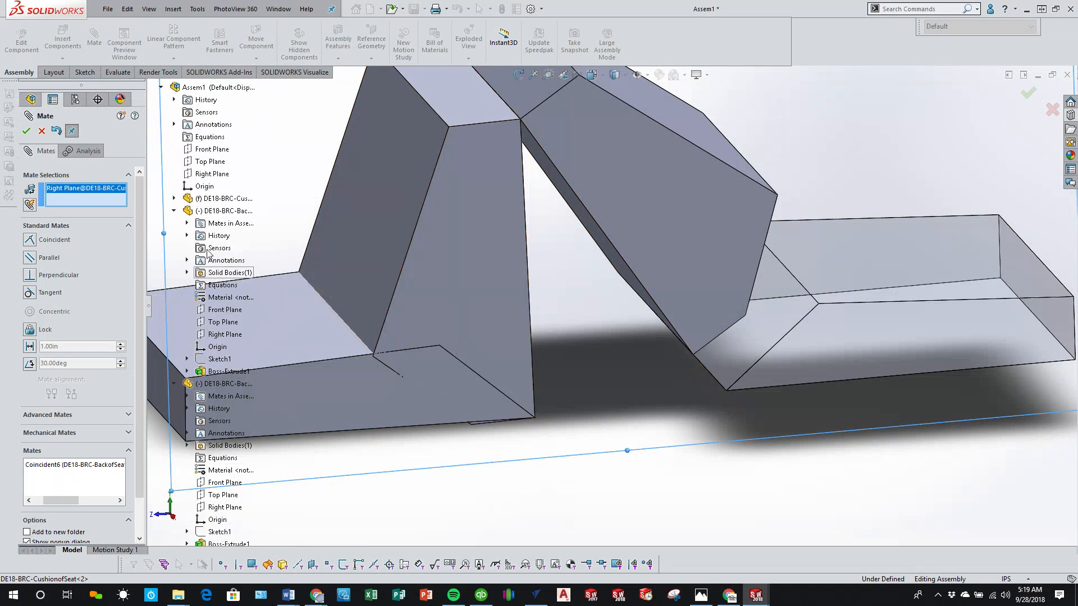
{"action": "left_click", "coordinate": [204, 188]}
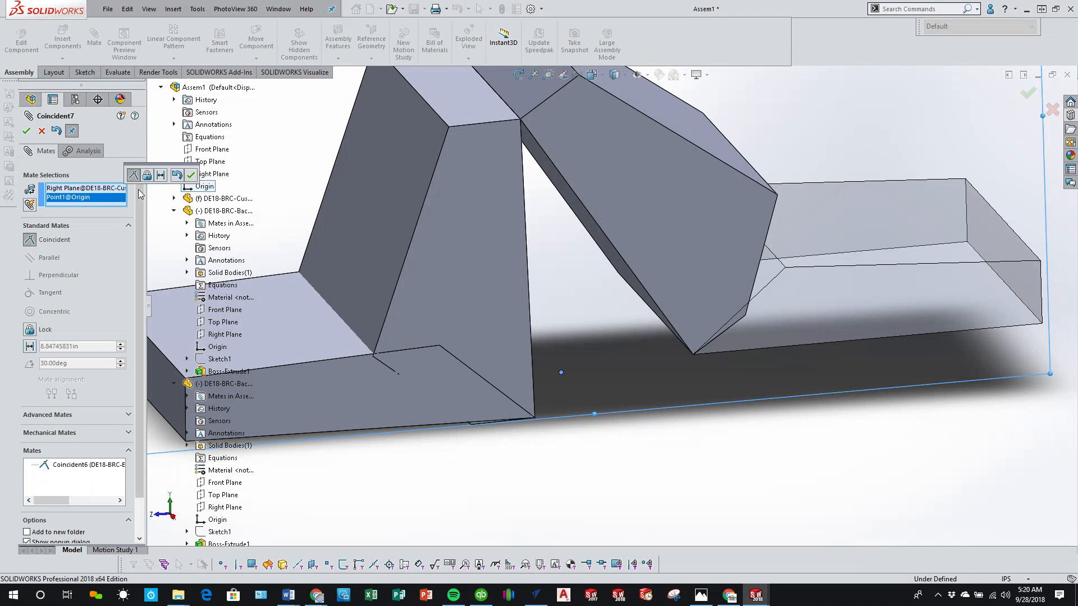
{"action": "left_click", "coordinate": [192, 175]}
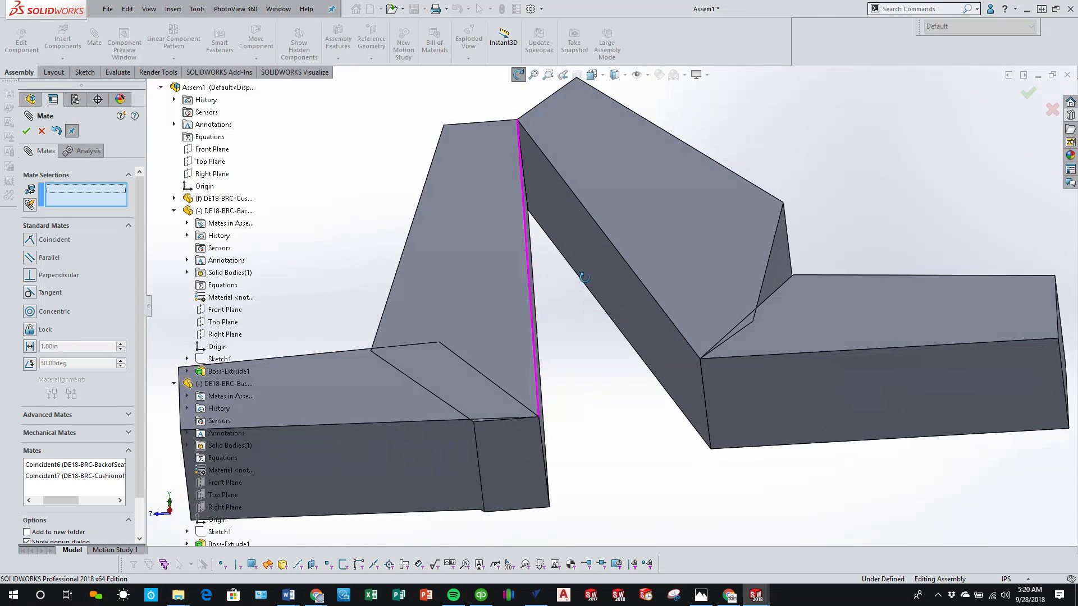
Step: Mate the bottom faces of the two cushions coincident, pull the second cushion outward, and finish mating
{"action": "left_click", "coordinate": [780, 409]}
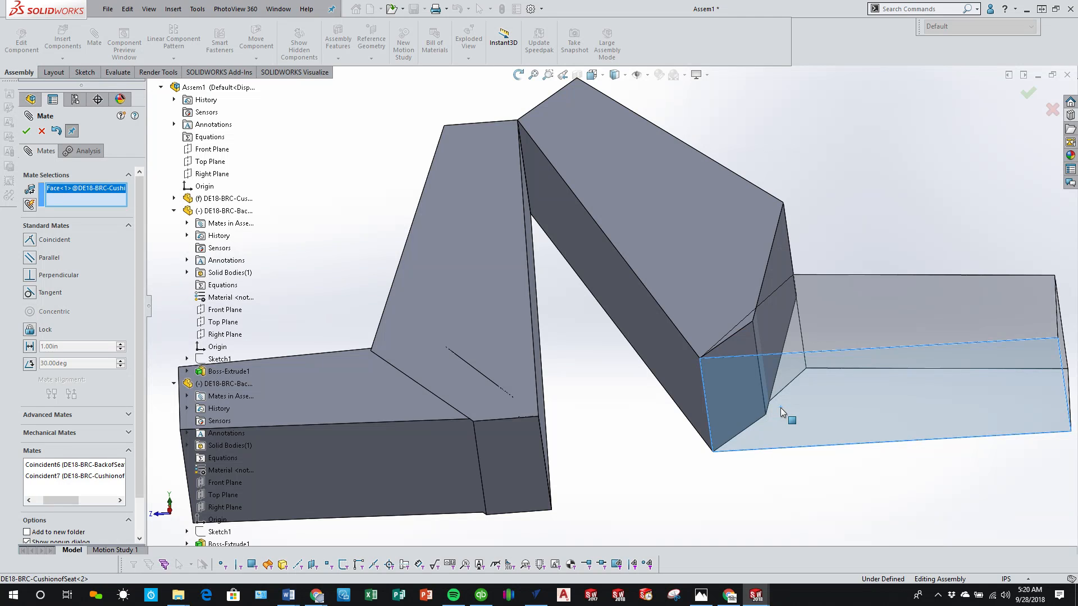
{"action": "left_click", "coordinate": [419, 465]}
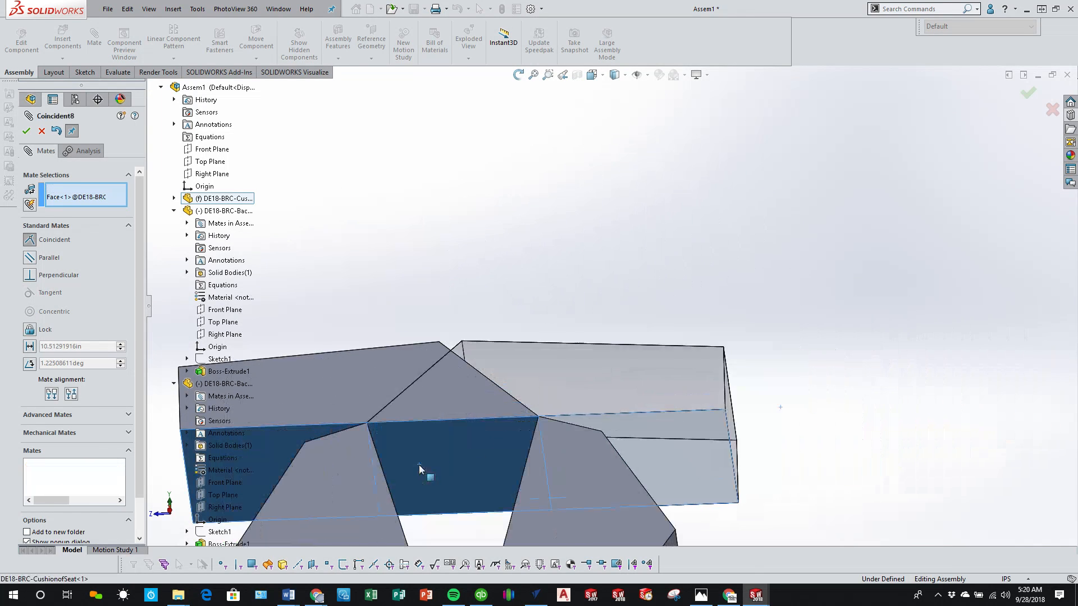
{"action": "left_click", "coordinate": [407, 485]}
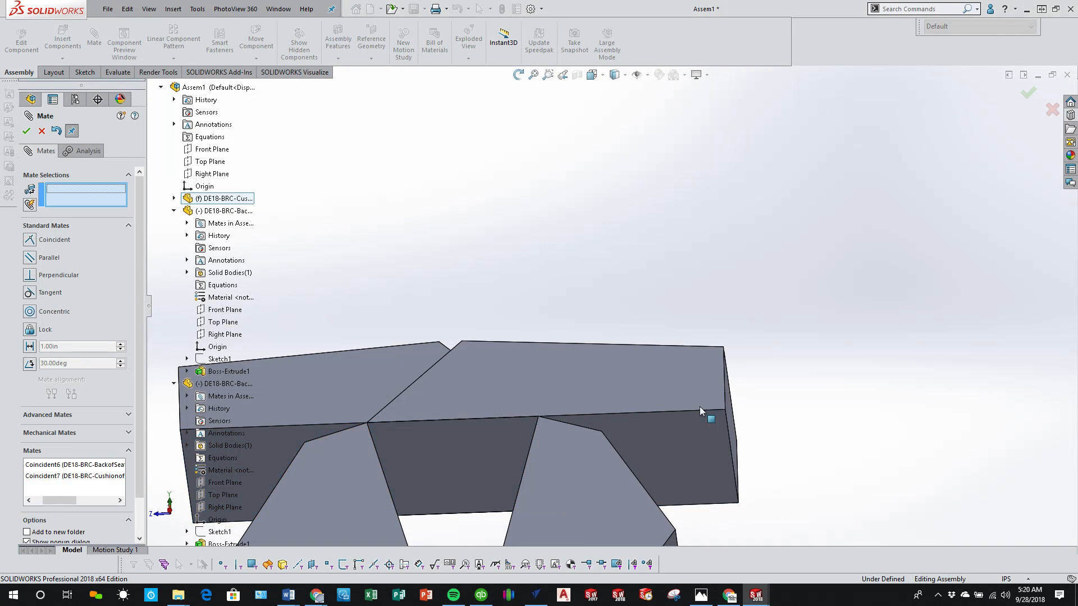
{"action": "left_click_drag", "start_coordinate": [796, 378], "coordinate": [1074, 361]}
{"action": "left_click", "coordinate": [26, 132]}
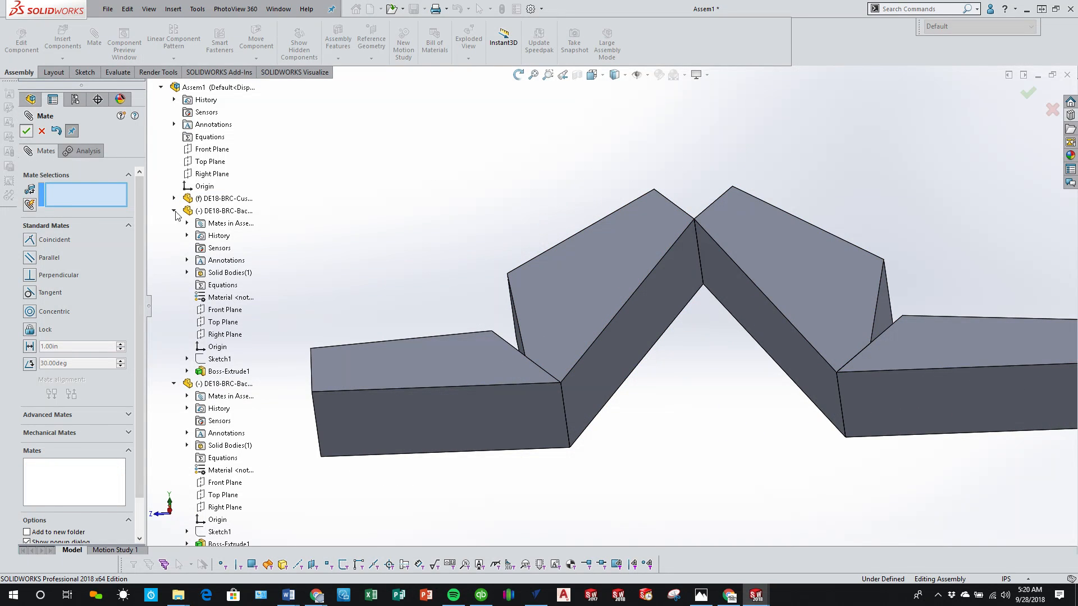
Step: Slide the second cushion a little to test the linked folding motion and inspect the seat from below
{"action": "scroll", "coordinate": [443, 403], "scroll_direction": "up", "scroll_amount": 6}
{"action": "middle_click_drag", "start_coordinate": [402, 355], "coordinate": [602, 356]}
{"action": "scroll", "coordinate": [601, 355], "scroll_direction": "down", "scroll_amount": 3}
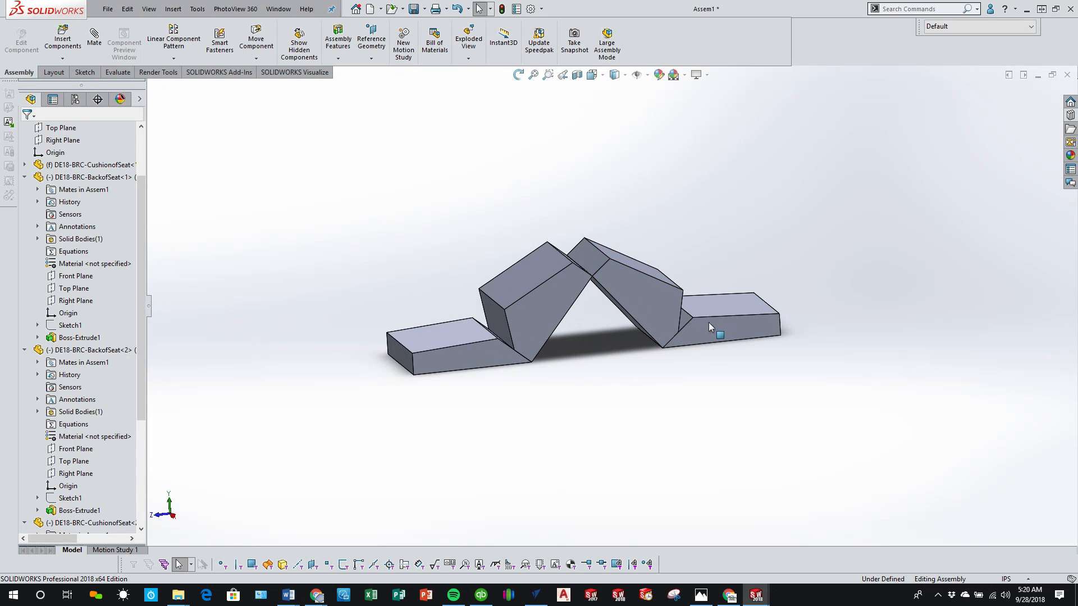
{"action": "left_click_drag", "start_coordinate": [725, 325], "coordinate": [743, 311]}
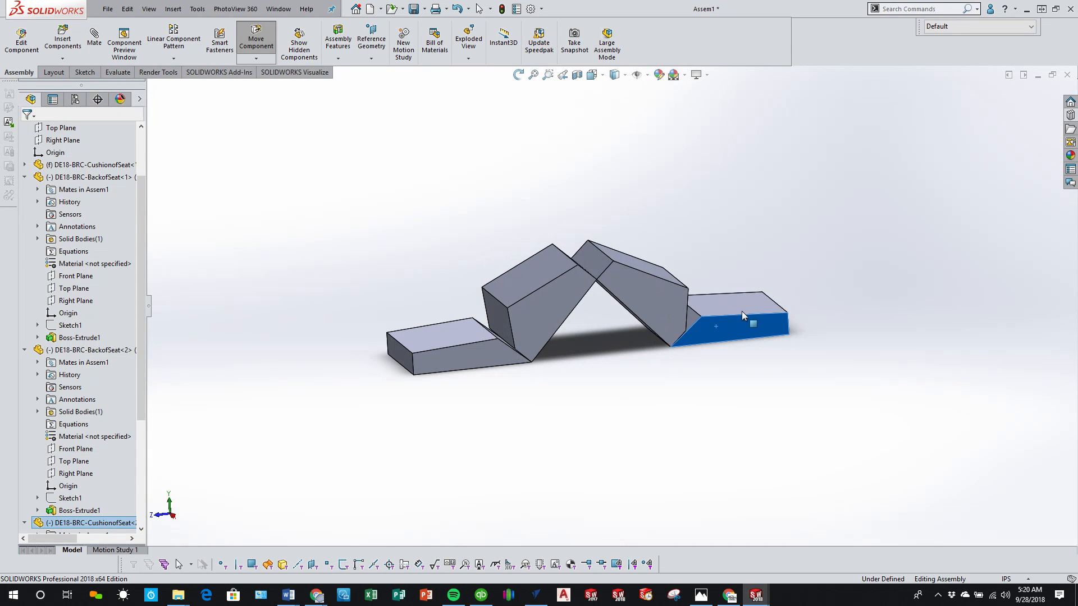
{"action": "key", "text": "Escape"}
{"action": "middle_click_drag", "start_coordinate": [329, 224], "coordinate": [506, 313]}
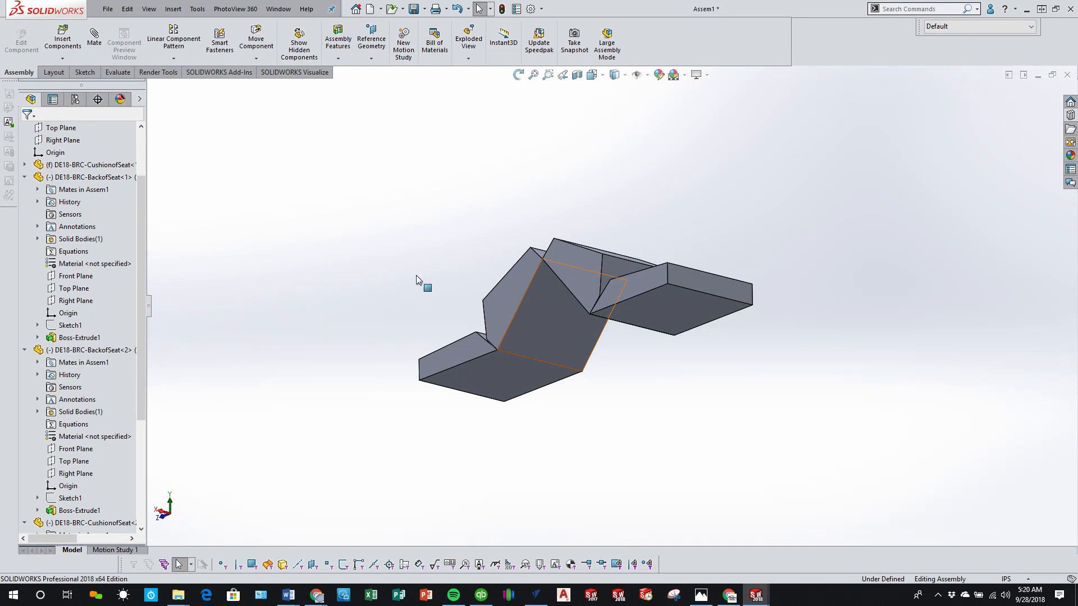
Step: Start an advanced angle limit mate between the back faces of the two backrests
{"action": "left_click", "coordinate": [94, 42]}
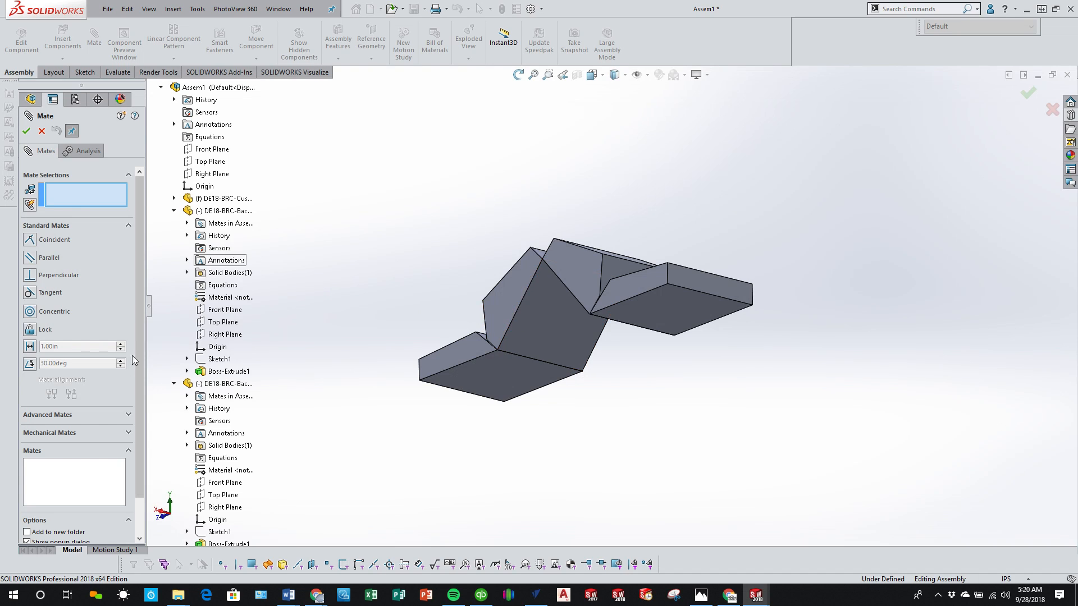
{"action": "left_click", "coordinate": [60, 436]}
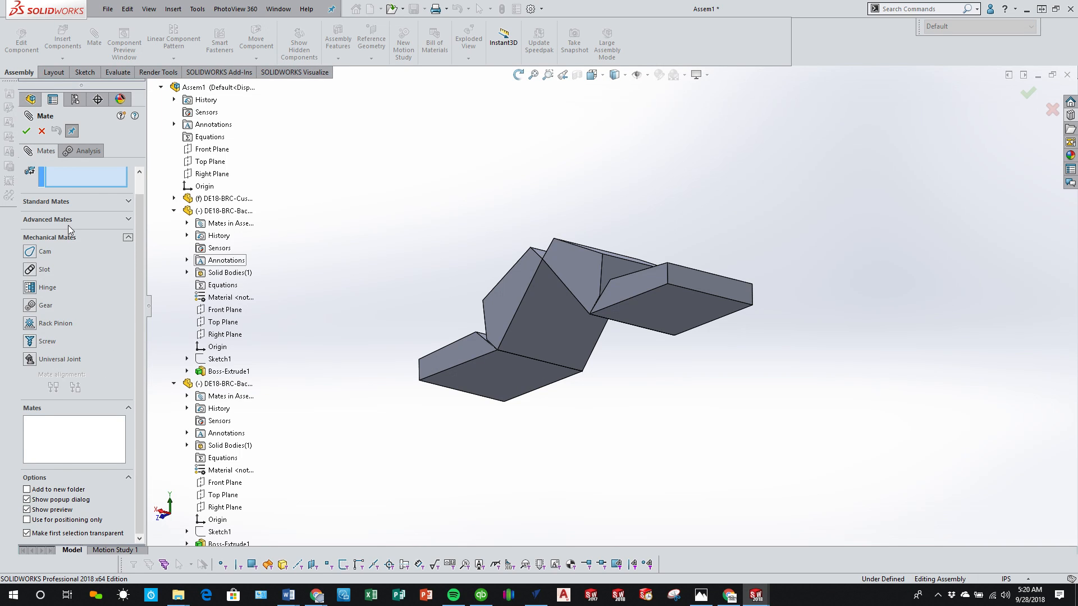
{"action": "left_click", "coordinate": [50, 220]}
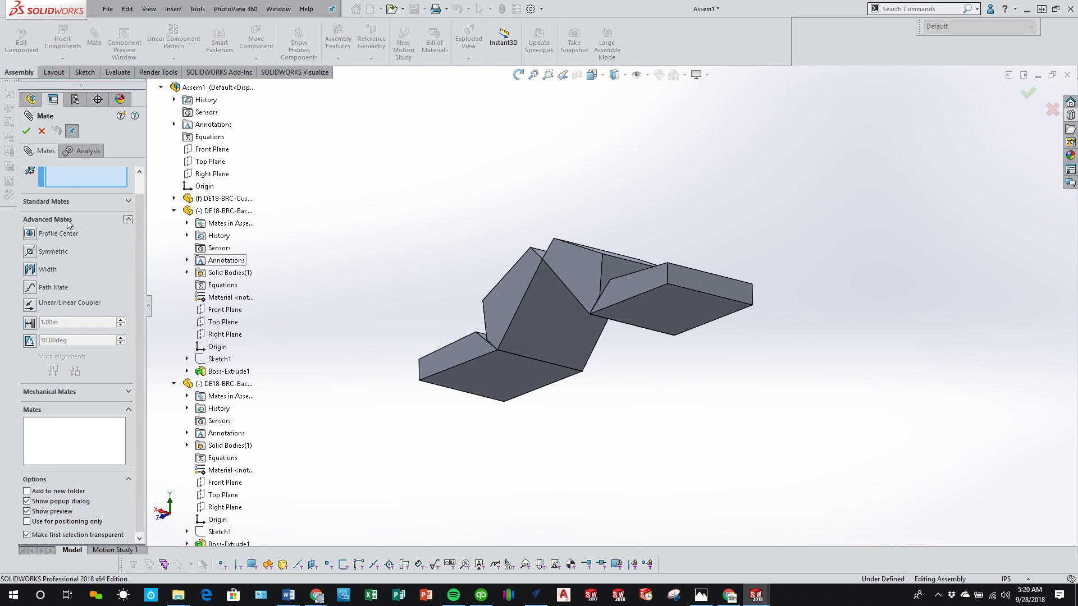
{"action": "left_click", "coordinate": [30, 341]}
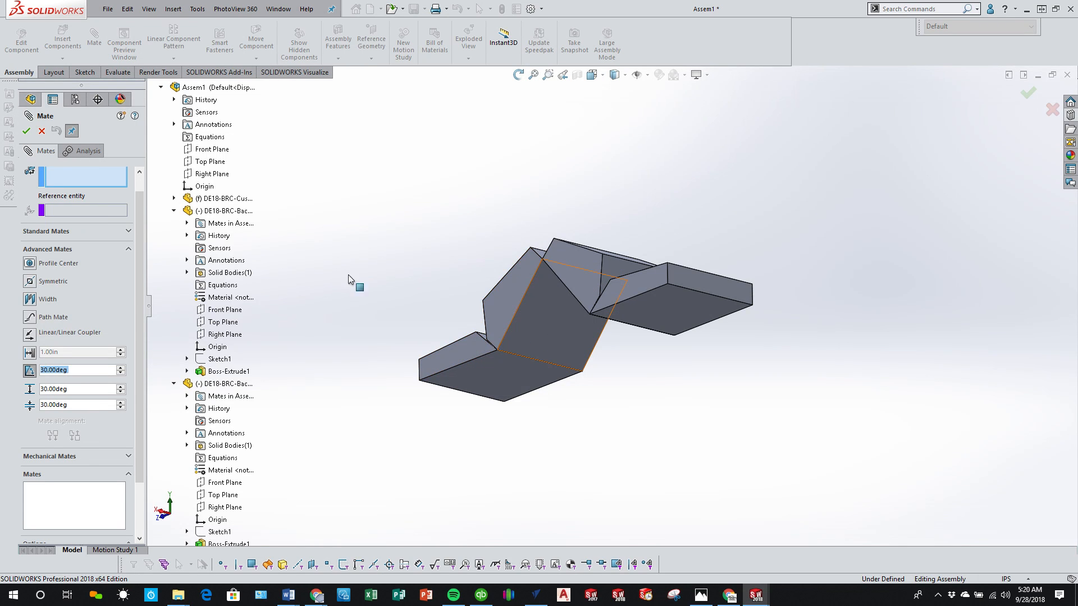
{"action": "scroll", "coordinate": [115, 239], "scroll_direction": "up", "scroll_amount": 1}
{"action": "left_click", "coordinate": [582, 335]}
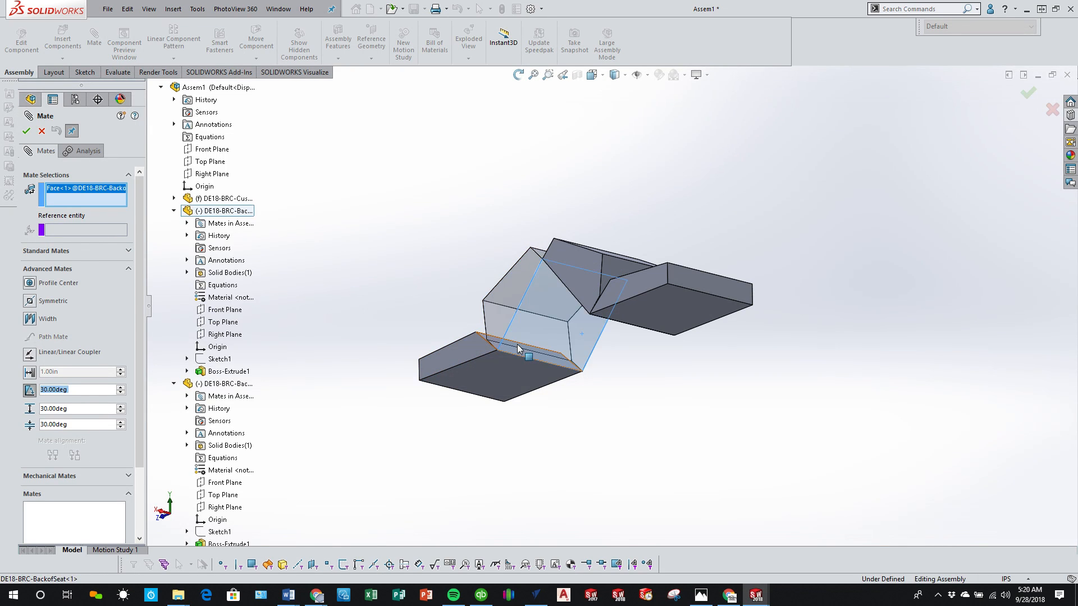
{"action": "left_click", "coordinate": [622, 295]}
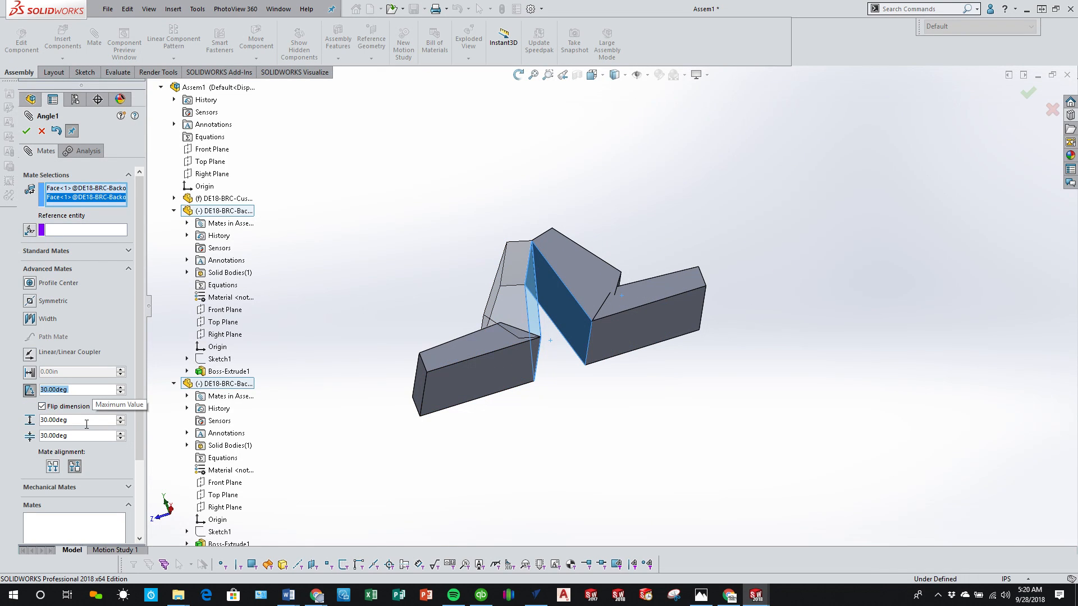
Step: Set the limit angle mate to 0° with a 180° maximum and 0° minimum, and apply it
{"action": "left_click", "coordinate": [61, 422]}
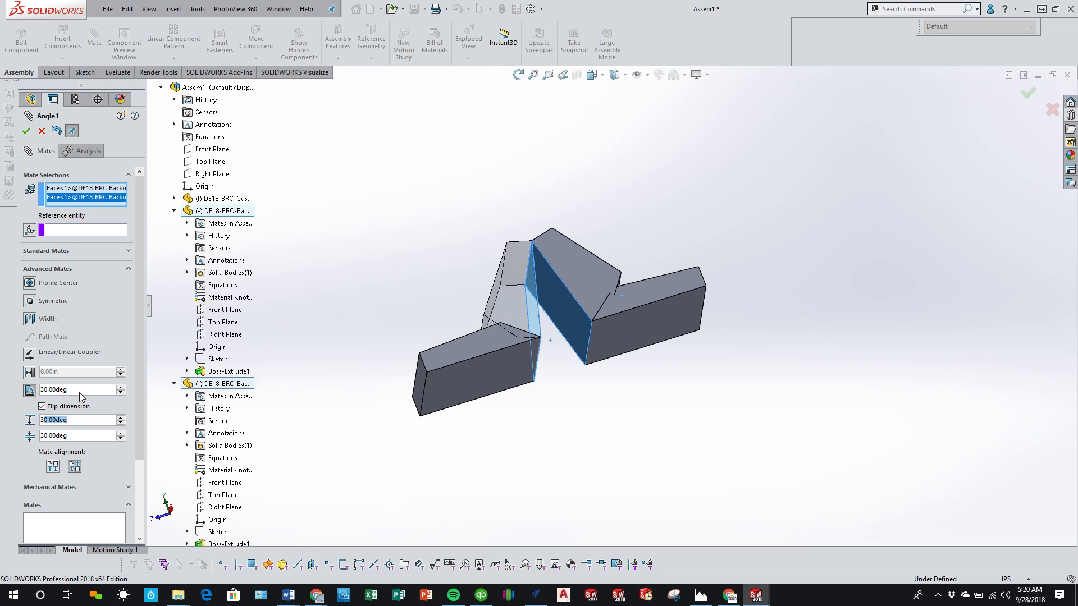
{"action": "type", "text": "0"}
{"action": "key", "text": "Return"}
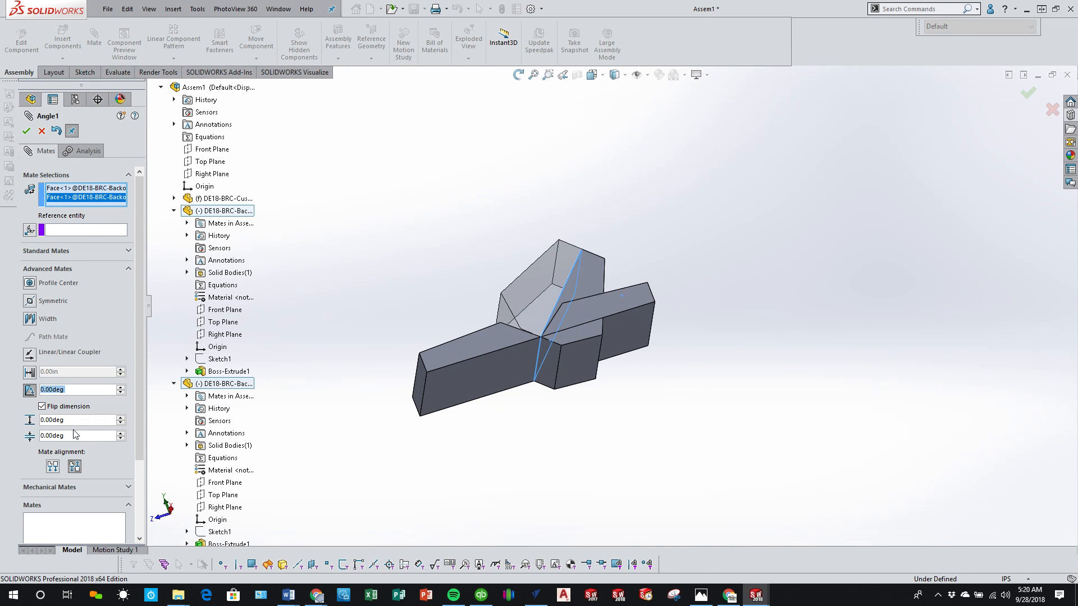
{"action": "type", "text": "180"}
{"action": "key", "text": "Return"}
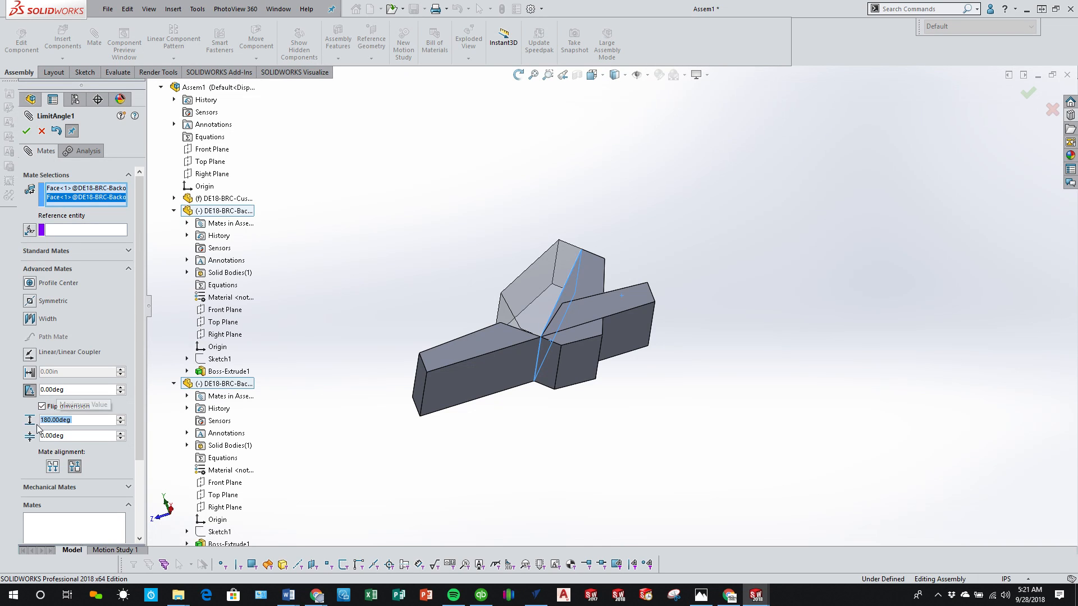
{"action": "left_click", "coordinate": [26, 131]}
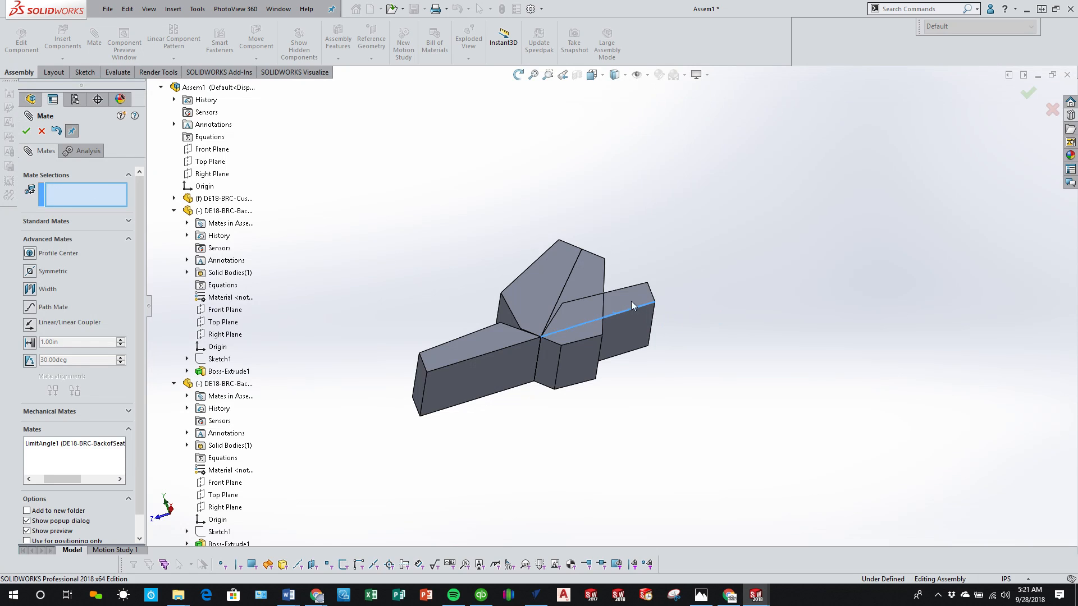
Step: Unfold the seat flat and fold it back upright to test the angle limits, and close the mate command
{"action": "left_click_drag", "start_coordinate": [558, 311], "coordinate": [759, 297]}
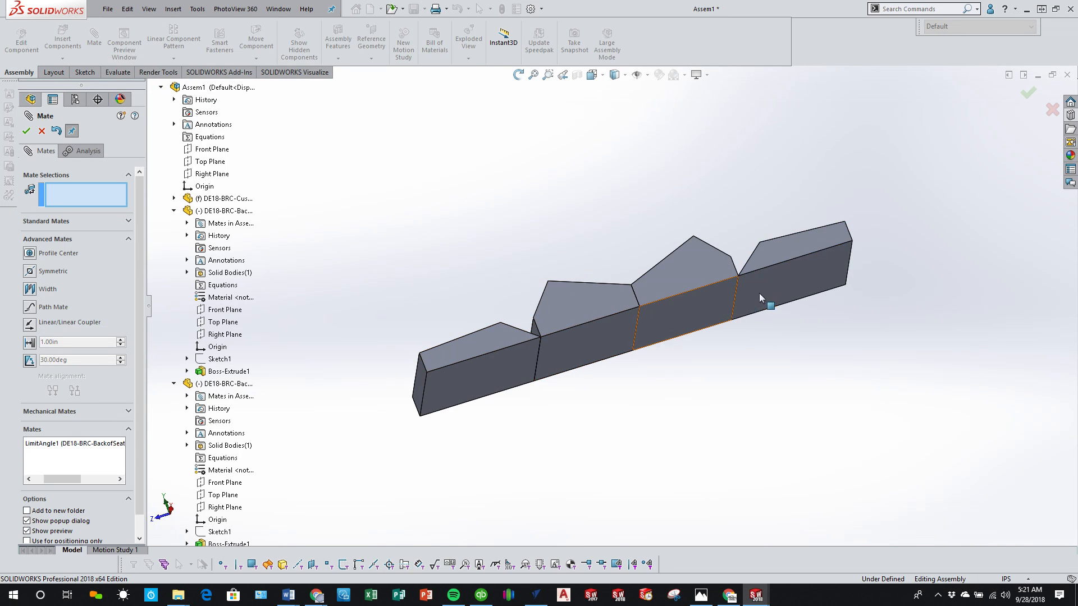
{"action": "left_click", "coordinate": [775, 250]}
{"action": "left_click_drag", "start_coordinate": [578, 299], "coordinate": [472, 240]}
{"action": "left_click_drag", "start_coordinate": [524, 274], "coordinate": [706, 287]}
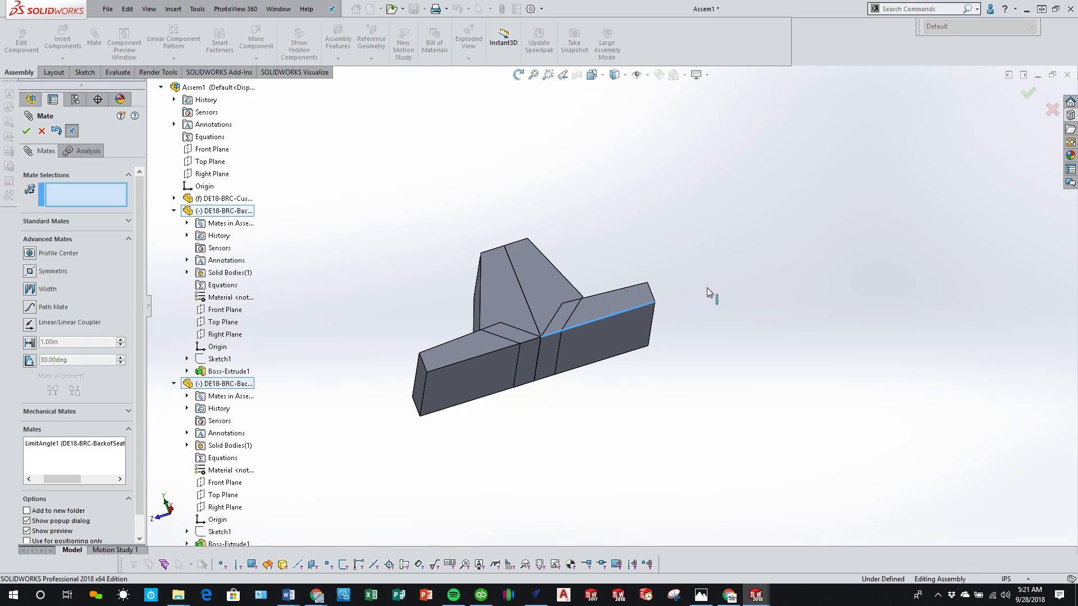
{"action": "left_click", "coordinate": [26, 133]}
Step: View the folded seat from above and tilt the joined backrests to check their movement over the cushions
{"action": "middle_click_drag", "start_coordinate": [579, 303], "coordinate": [575, 385]}
{"action": "left_click", "coordinate": [551, 309]}
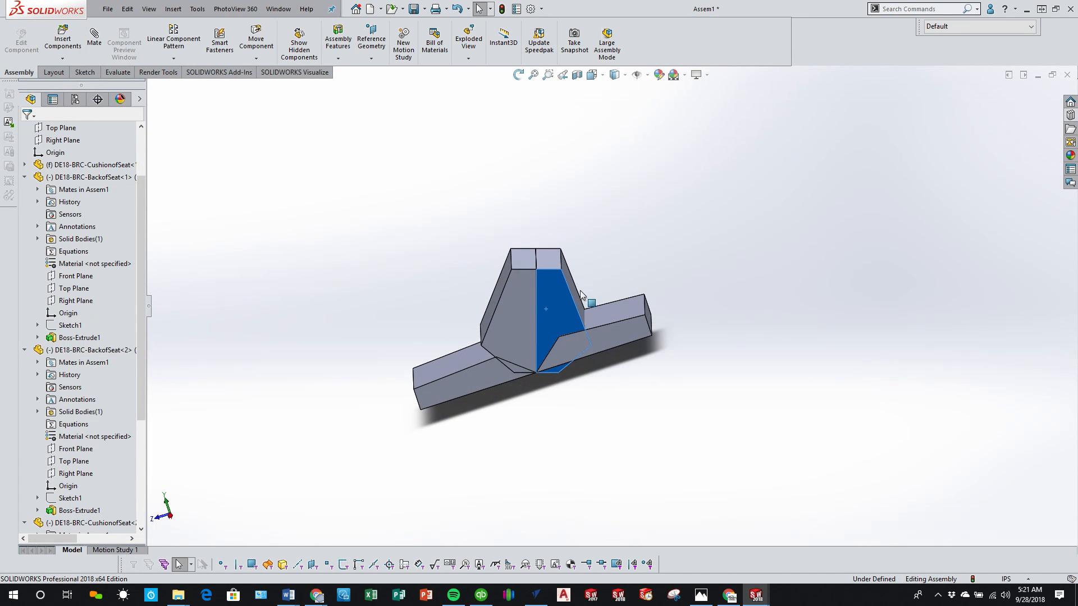
{"action": "left_click_drag", "start_coordinate": [580, 291], "coordinate": [559, 286]}
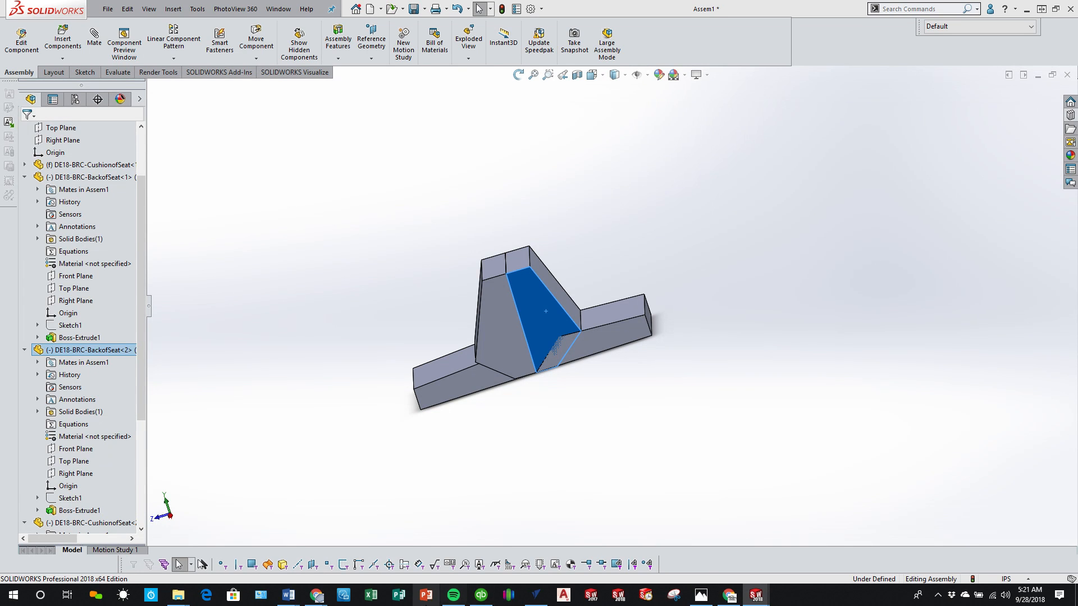
Step: Switch to the Chrome window for reference and return to SOLIDWORKS
{"action": "mouse_move", "coordinate": [323, 596]}
{"action": "left_click", "coordinate": [401, 518]}
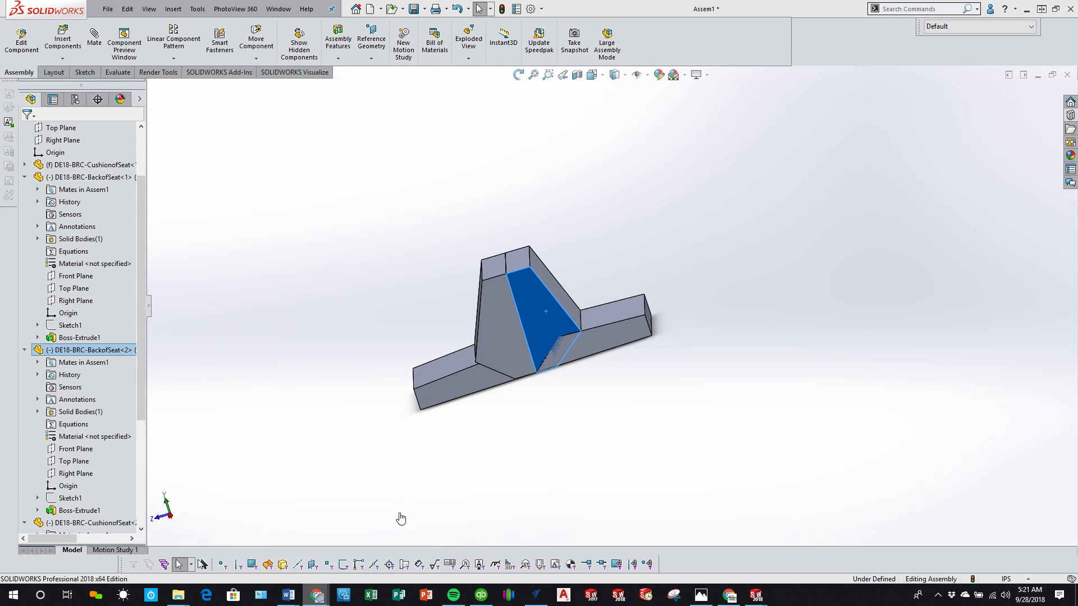
{"action": "left_click", "coordinate": [1012, 6]}
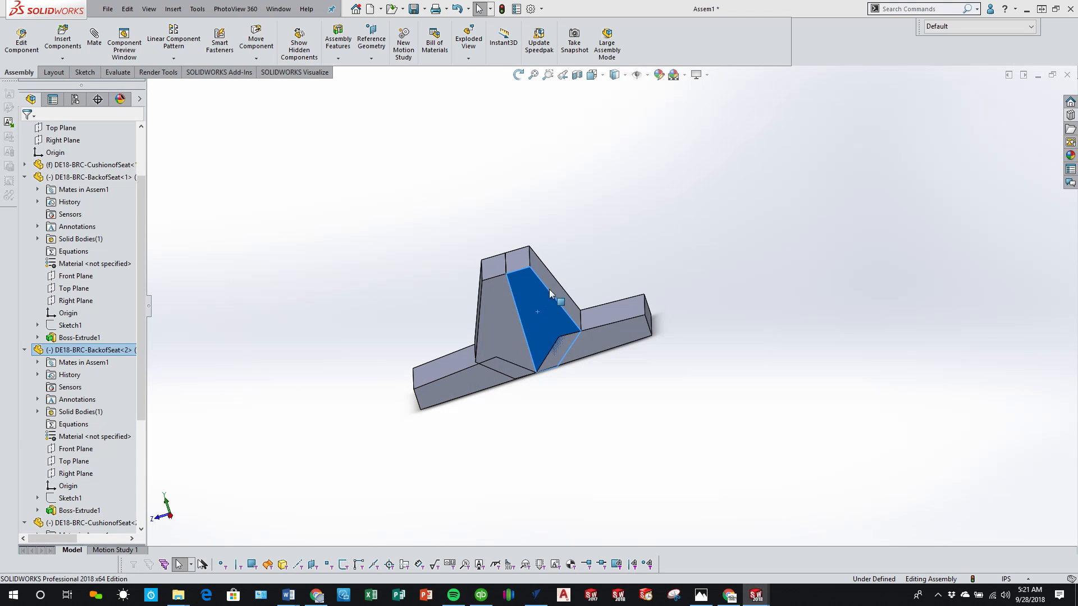
Step: Tilt the backrests, unfold the whole seat flat, and inspect it in isometric and low side views
{"action": "left_click_drag", "start_coordinate": [548, 291], "coordinate": [558, 275]}
{"action": "left_click_drag", "start_coordinate": [599, 338], "coordinate": [577, 298]}
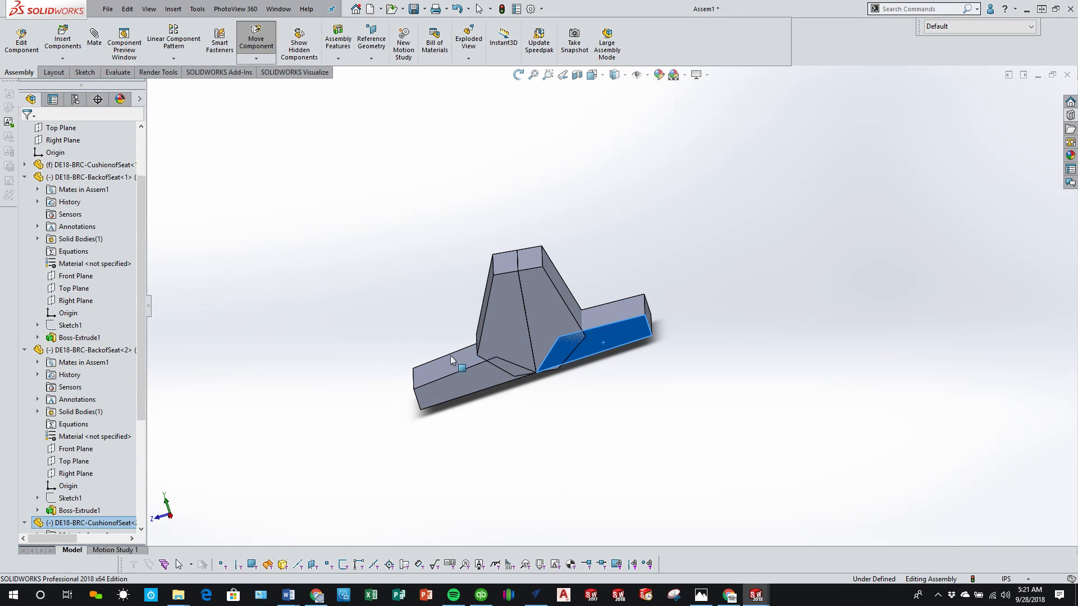
{"action": "left_click_drag", "start_coordinate": [451, 359], "coordinate": [543, 336]}
{"action": "left_click", "coordinate": [642, 403]}
{"action": "key", "text": "ctrl+7"}
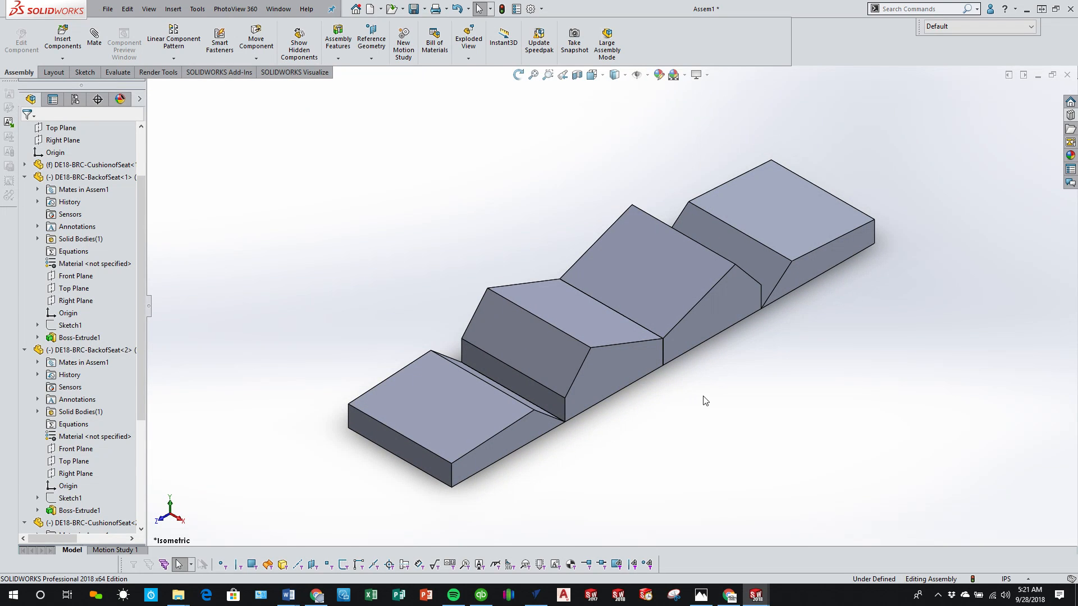
{"action": "middle_click_drag", "start_coordinate": [705, 400], "coordinate": [645, 320]}
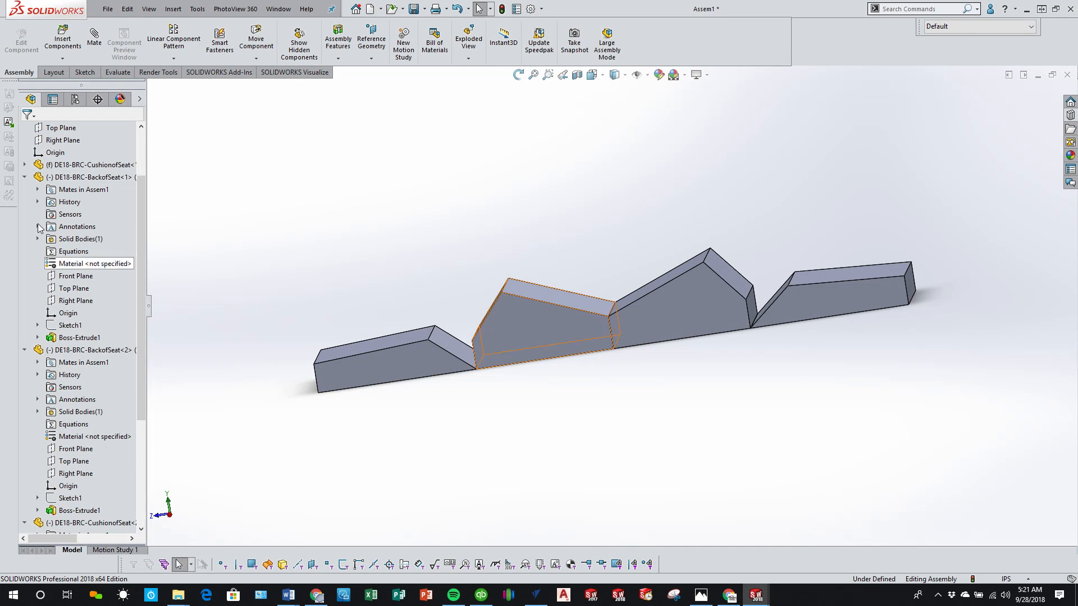
Step: Fold the flat seat back up and swing the joined backrests from one side to the other
{"action": "left_click_drag", "start_coordinate": [640, 331], "coordinate": [465, 275]}
{"action": "left_click", "coordinate": [551, 346]}
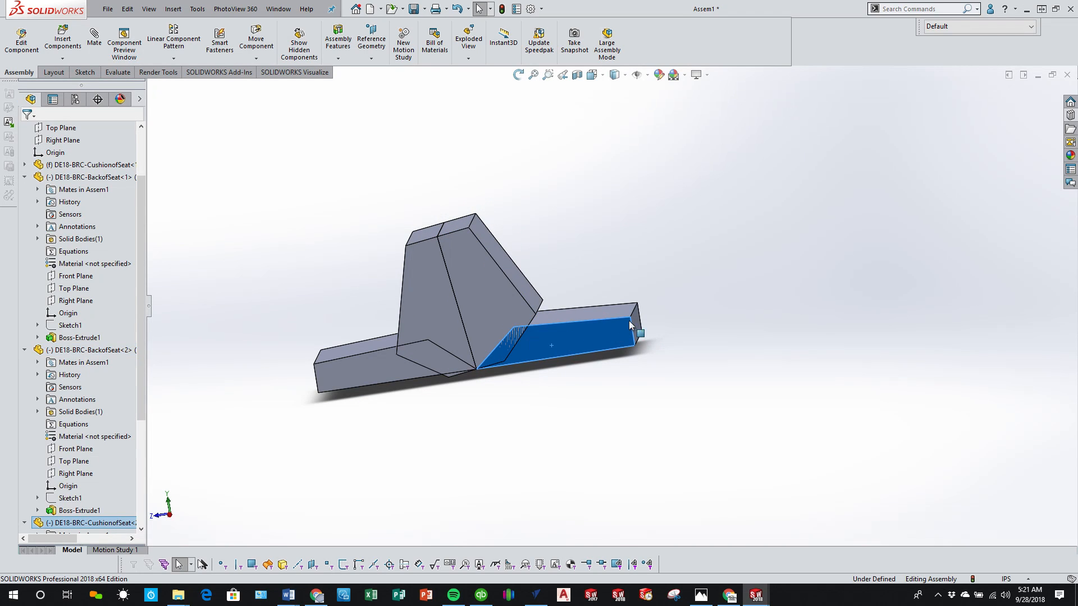
{"action": "left_click_drag", "start_coordinate": [538, 299], "coordinate": [504, 230]}
{"action": "left_click", "coordinate": [609, 332]}
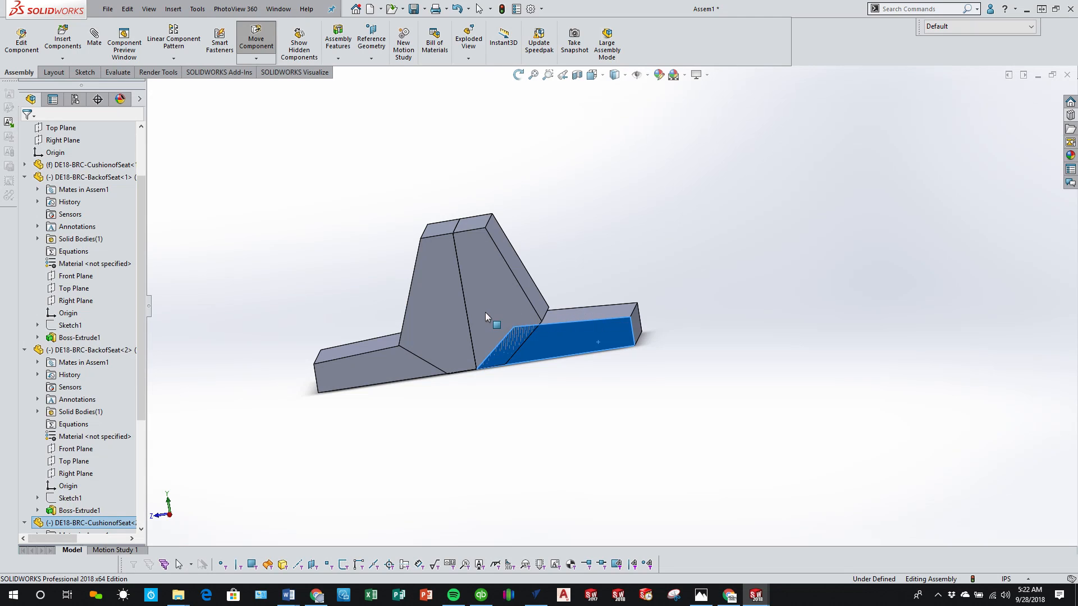
{"action": "left_click_drag", "start_coordinate": [485, 250], "coordinate": [696, 210]}
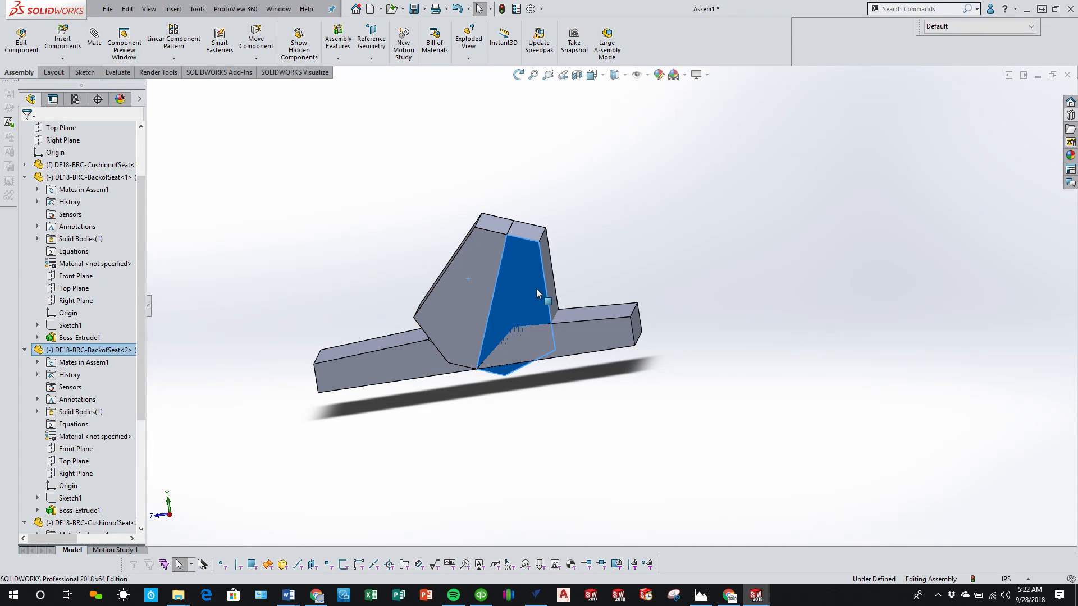
Step: Unfold the joined backrests between the two cushions and view the seat straight from the Right orientation
{"action": "left_click_drag", "start_coordinate": [537, 289], "coordinate": [511, 392]}
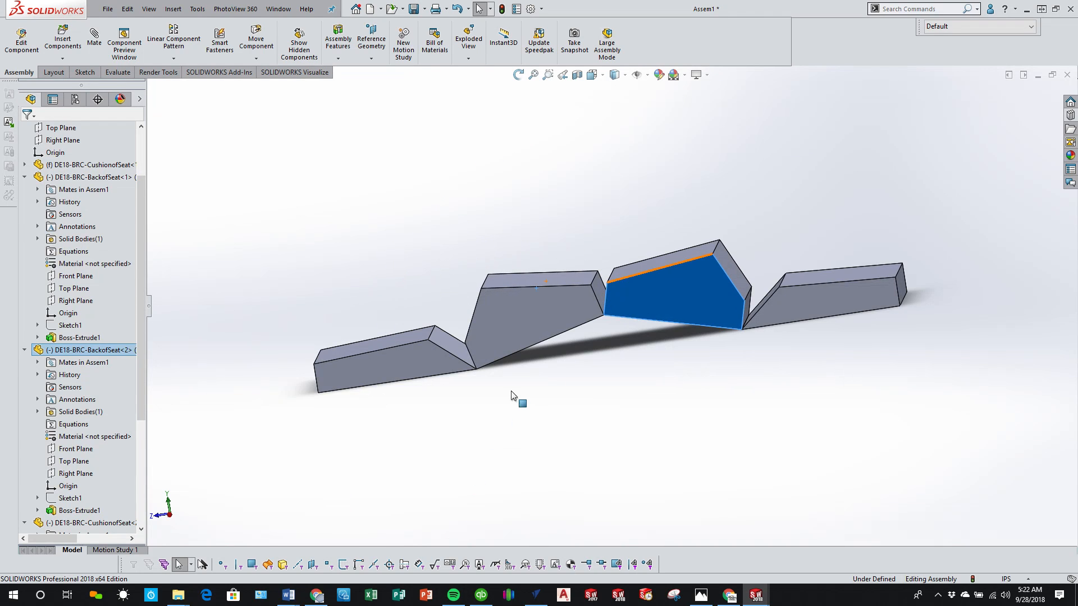
{"action": "left_click", "coordinate": [714, 382]}
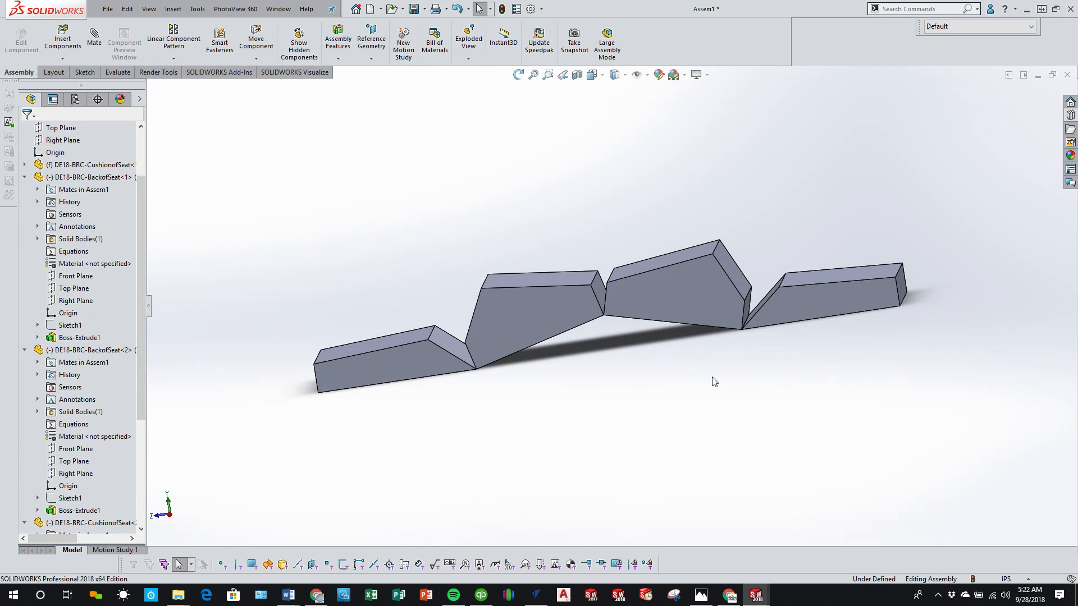
{"action": "left_click", "coordinate": [170, 518]}
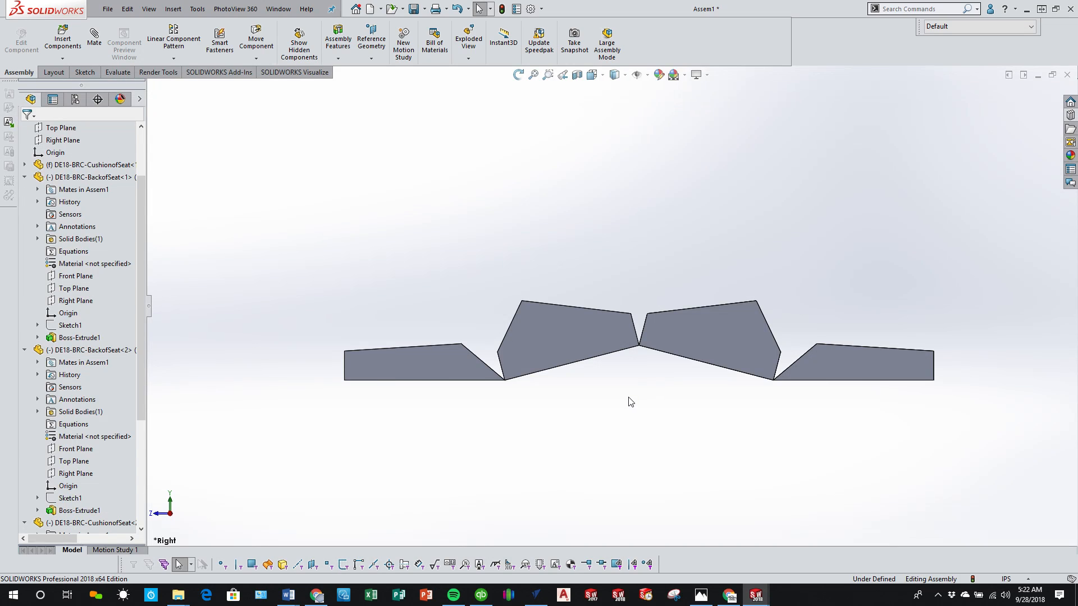
Step: Start an advanced limit-angle mate between the first backrest's underside face and the assembly's Top Plane
{"action": "left_click", "coordinate": [94, 39]}
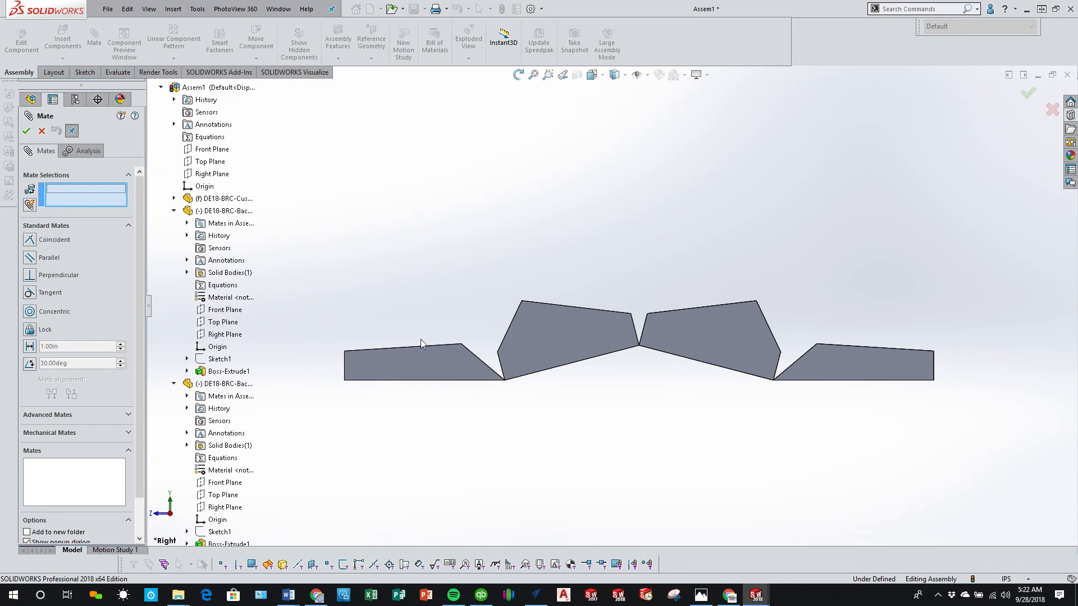
{"action": "scroll", "coordinate": [84, 414], "scroll_direction": "down", "scroll_amount": 1}
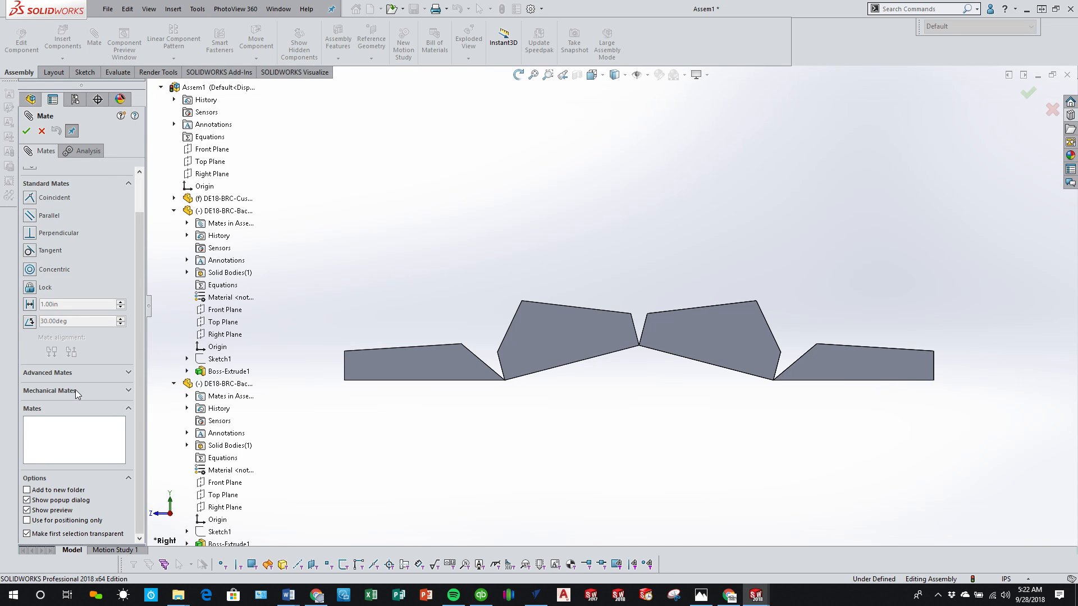
{"action": "left_click", "coordinate": [76, 391]}
{"action": "left_click", "coordinate": [49, 220]}
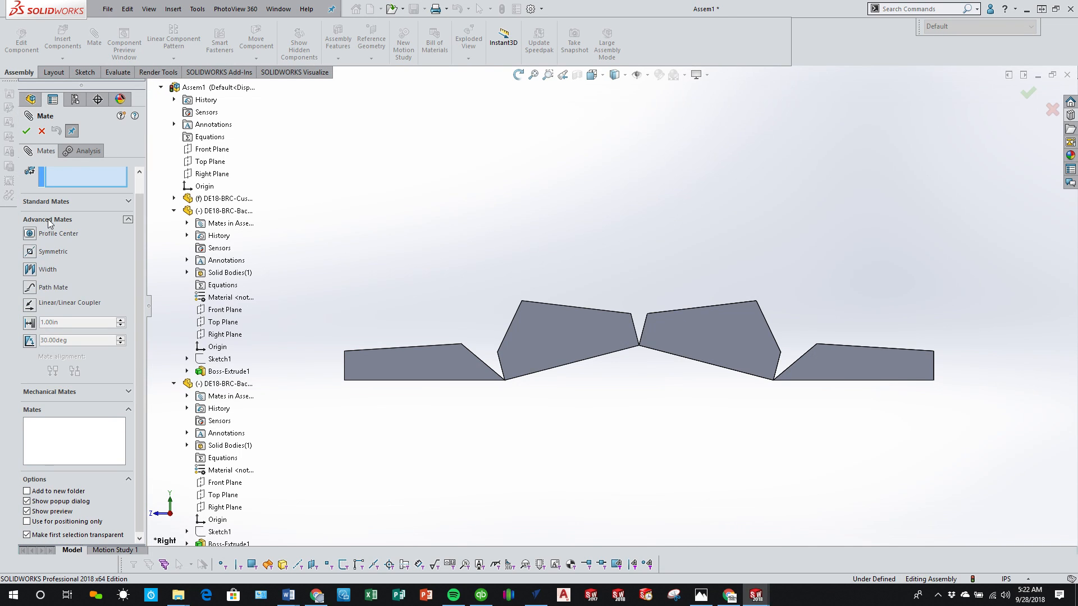
{"action": "left_click", "coordinate": [33, 326]}
{"action": "middle_click_drag", "start_coordinate": [617, 376], "coordinate": [587, 358]}
{"action": "left_click", "coordinate": [36, 342]}
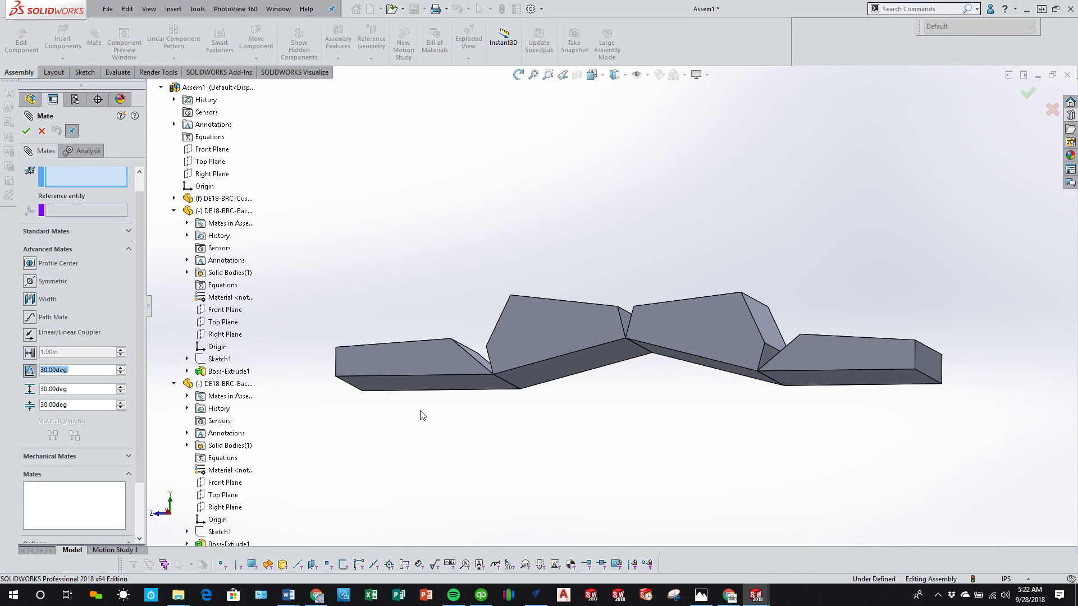
{"action": "left_click", "coordinate": [564, 372]}
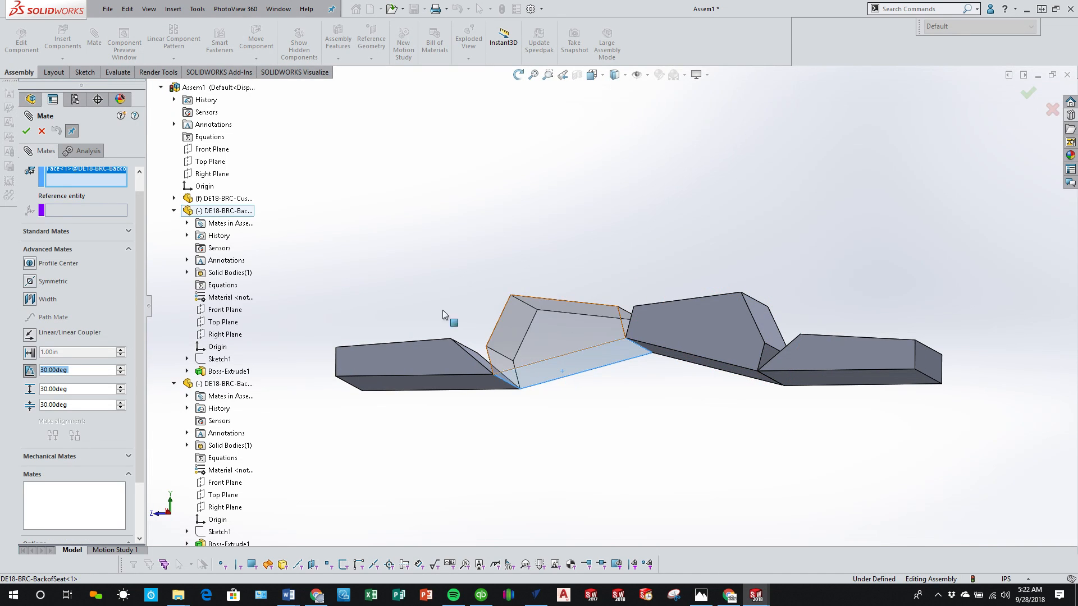
{"action": "left_click", "coordinate": [211, 162]}
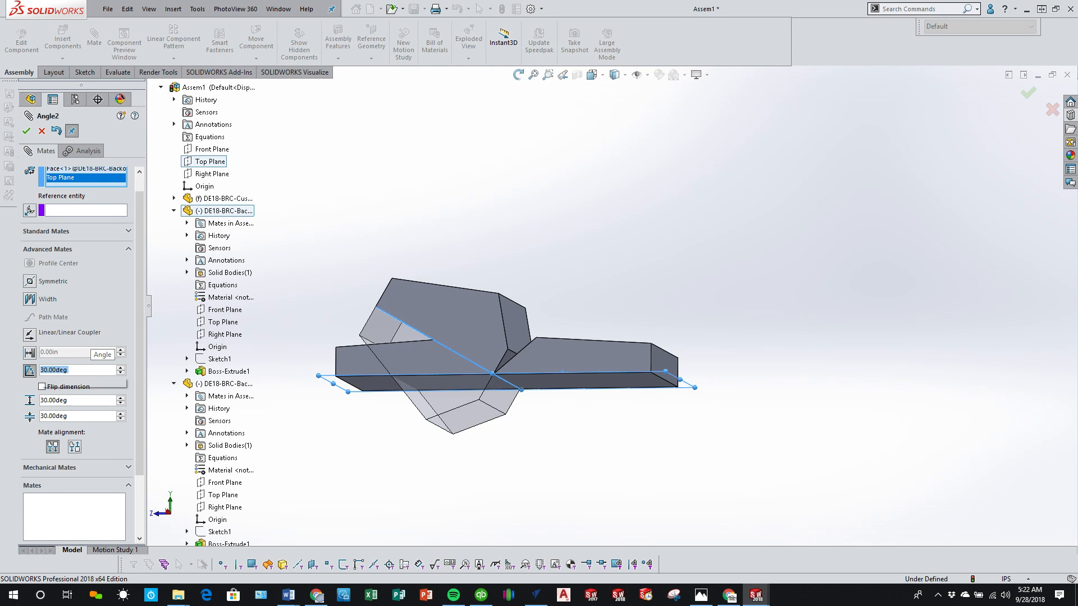
Step: Give the limit-angle mate a 90-degree angle and maximum with a 0-degree minimum, and accept it
{"action": "type", "text": "90"}
{"action": "key", "text": "Return"}
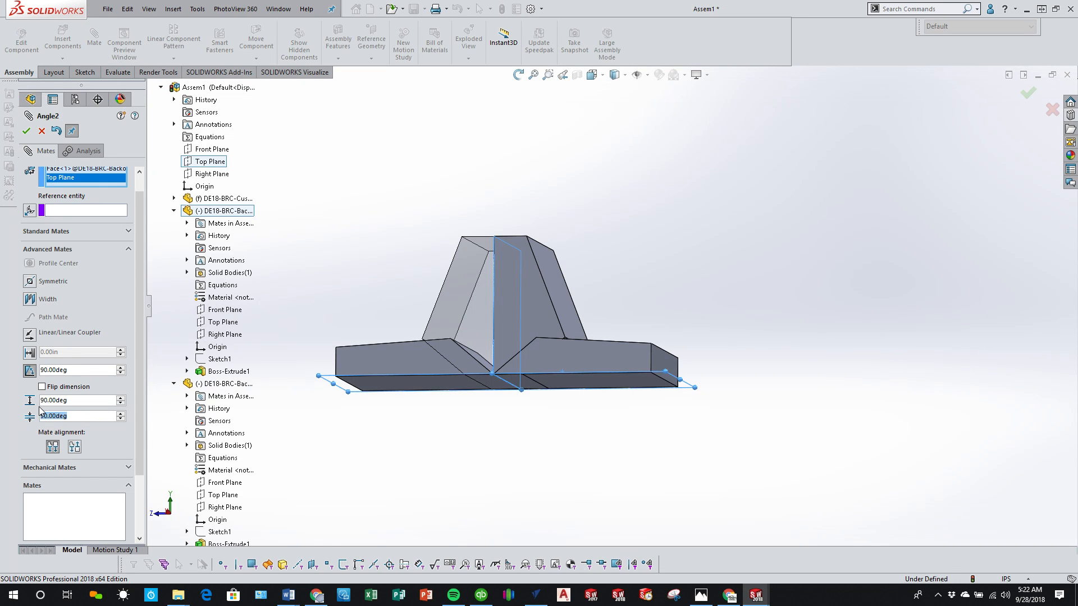
{"action": "type", "text": "0"}
{"action": "key", "text": "Return"}
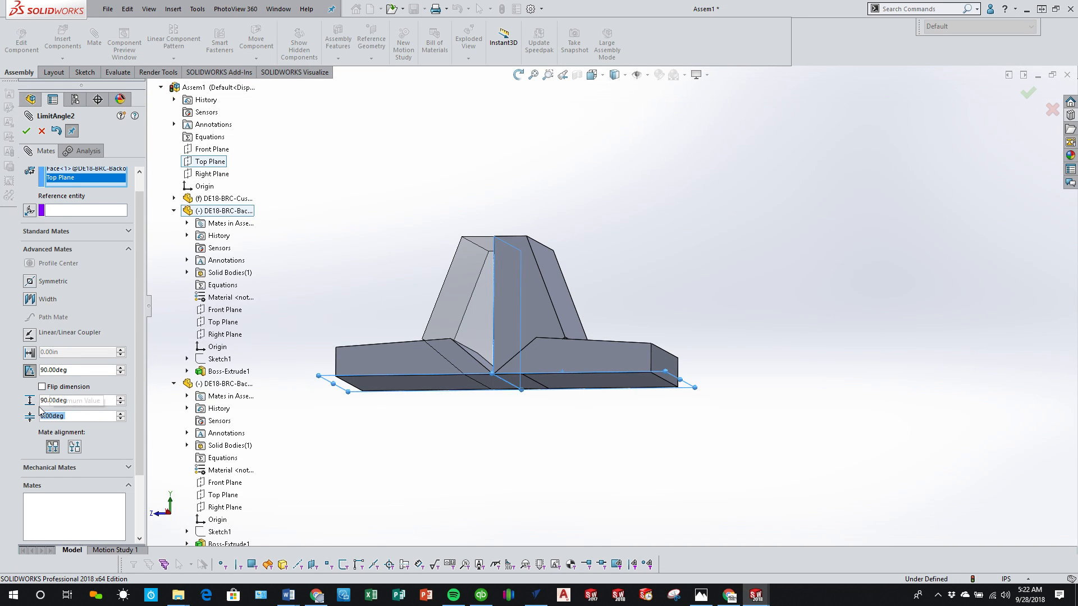
{"action": "left_click", "coordinate": [27, 131]}
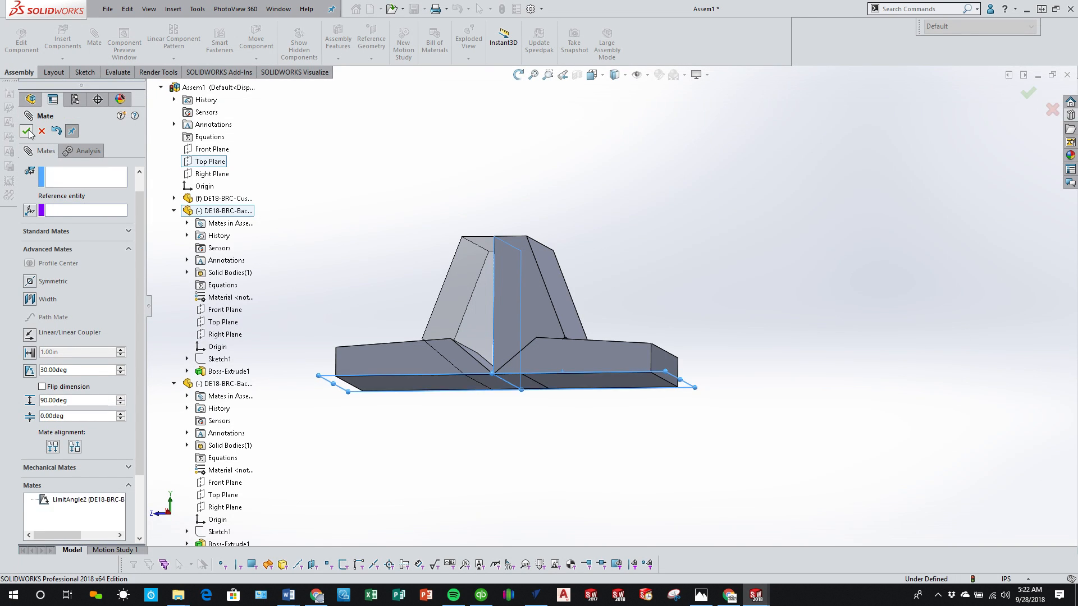
Step: Try to move the second backrest and second cushion to test the new limit-angle mate
{"action": "left_click", "coordinate": [587, 361]}
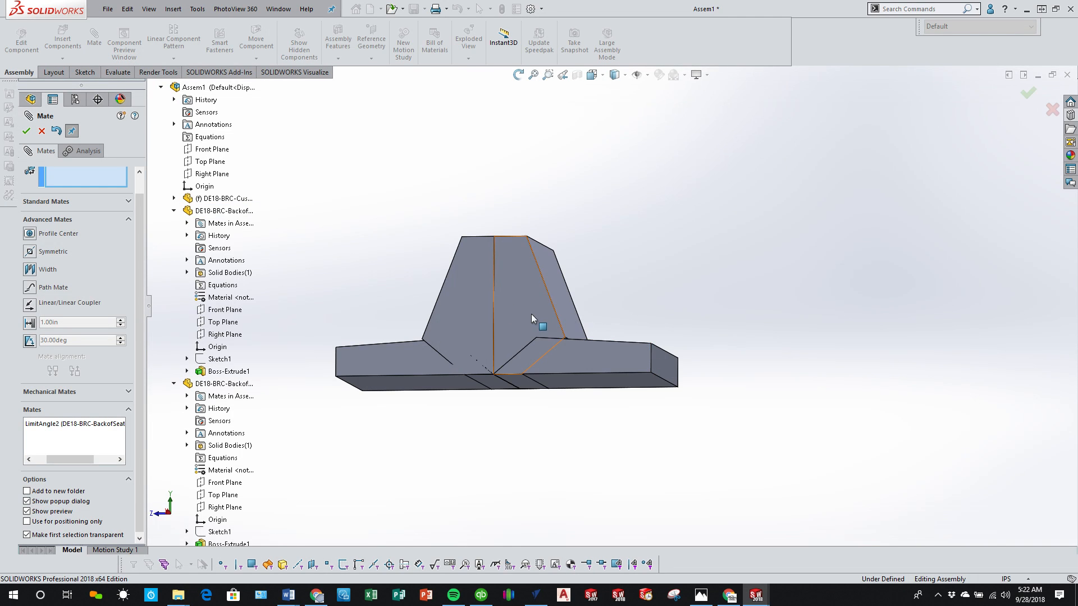
{"action": "left_click", "coordinate": [531, 315]}
{"action": "left_click", "coordinate": [409, 325]}
{"action": "left_click", "coordinate": [629, 356]}
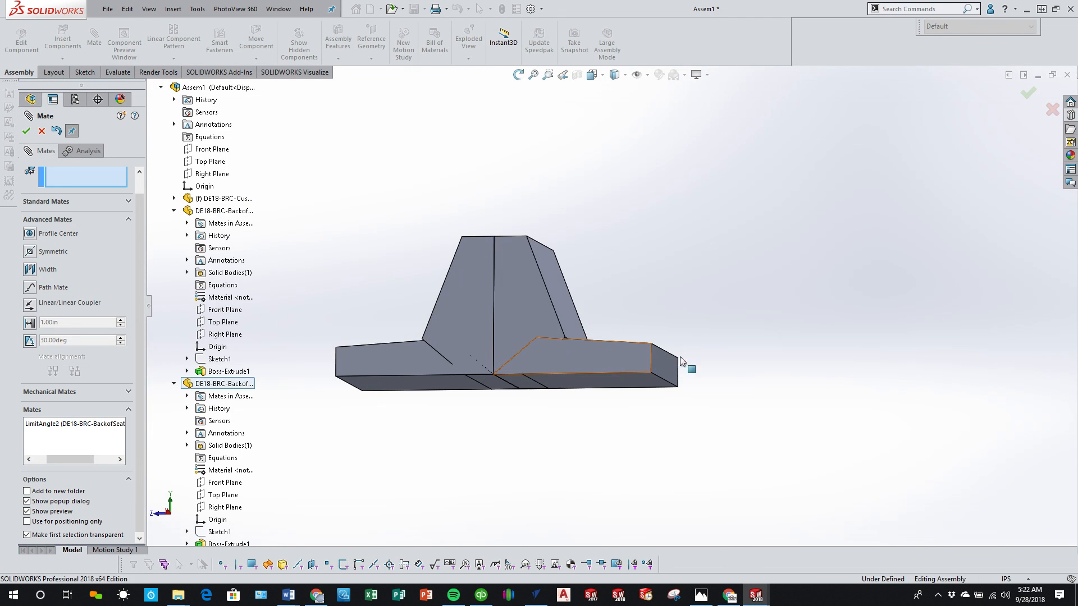
{"action": "left_click", "coordinate": [679, 356]}
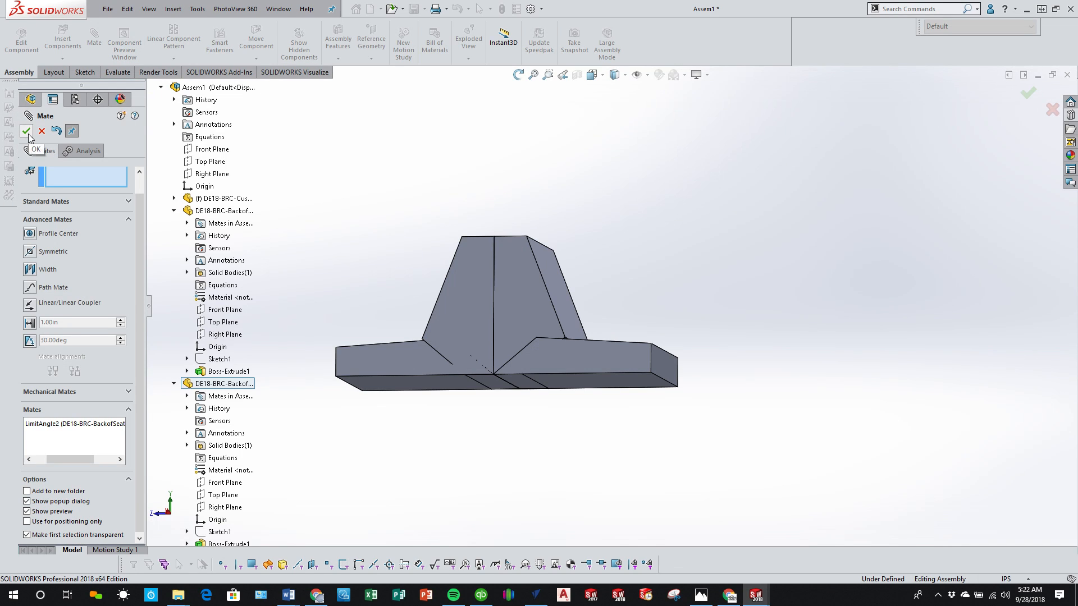
Step: Reopen the new limit-angle mate, flip its mate alignment, accept it, and try moving the second backrest
{"action": "left_click", "coordinate": [79, 423]}
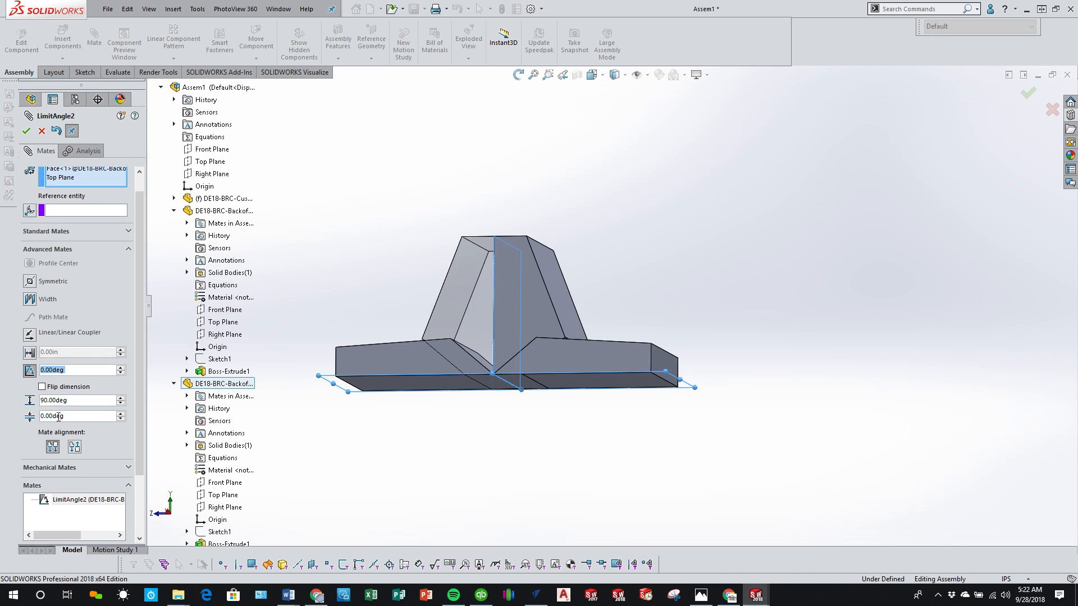
{"action": "left_click", "coordinate": [74, 447]}
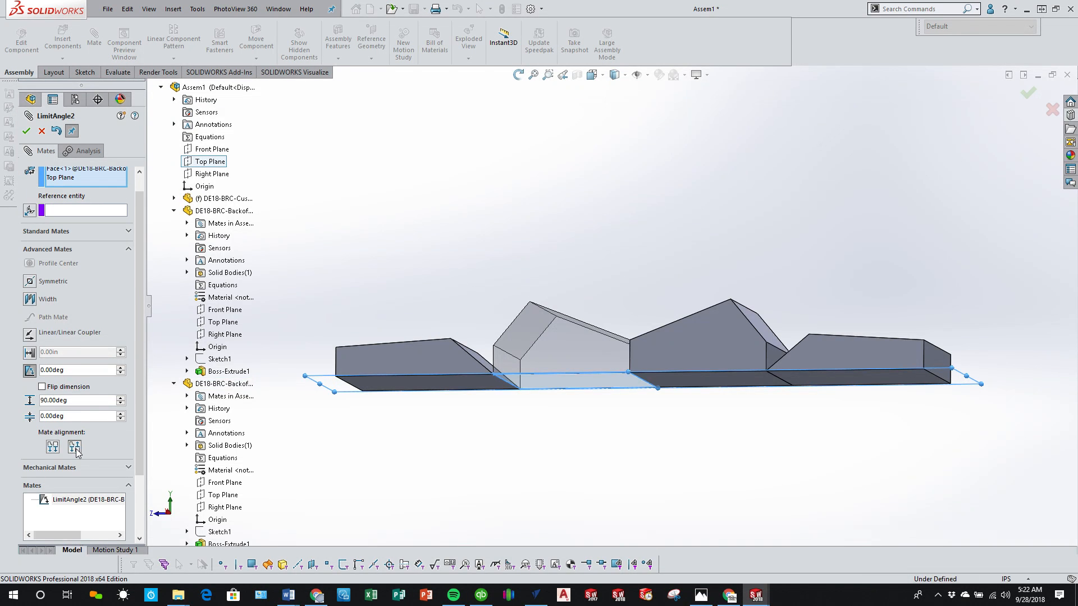
{"action": "left_click", "coordinate": [26, 131]}
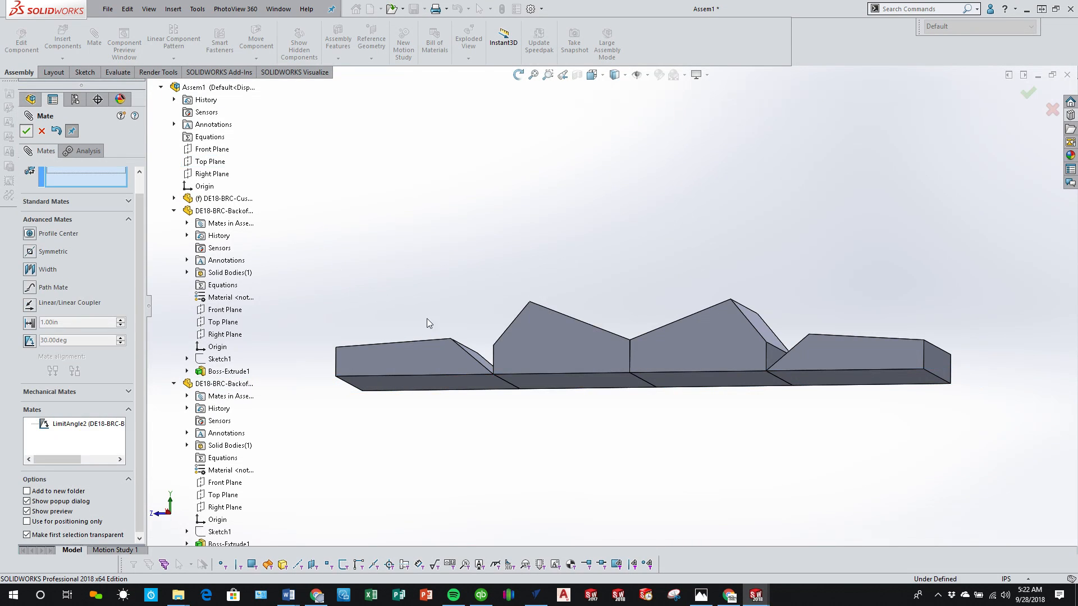
{"action": "left_click", "coordinate": [676, 361]}
{"action": "left_click", "coordinate": [487, 295]}
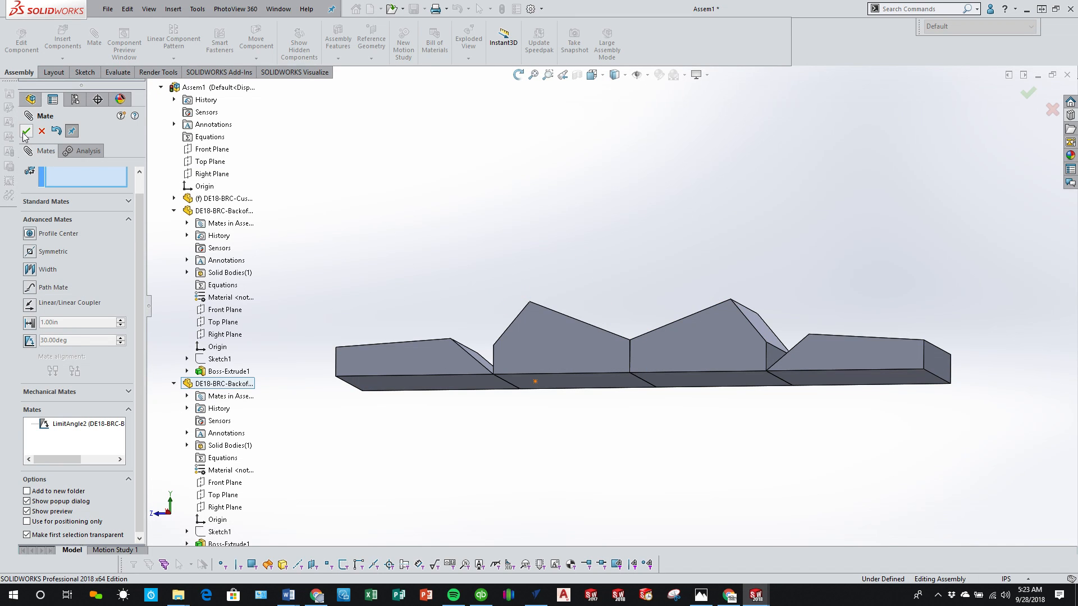
Step: Close the Mate command and suppress the LimitAngle1 mate between the two backrests
{"action": "left_click", "coordinate": [26, 131]}
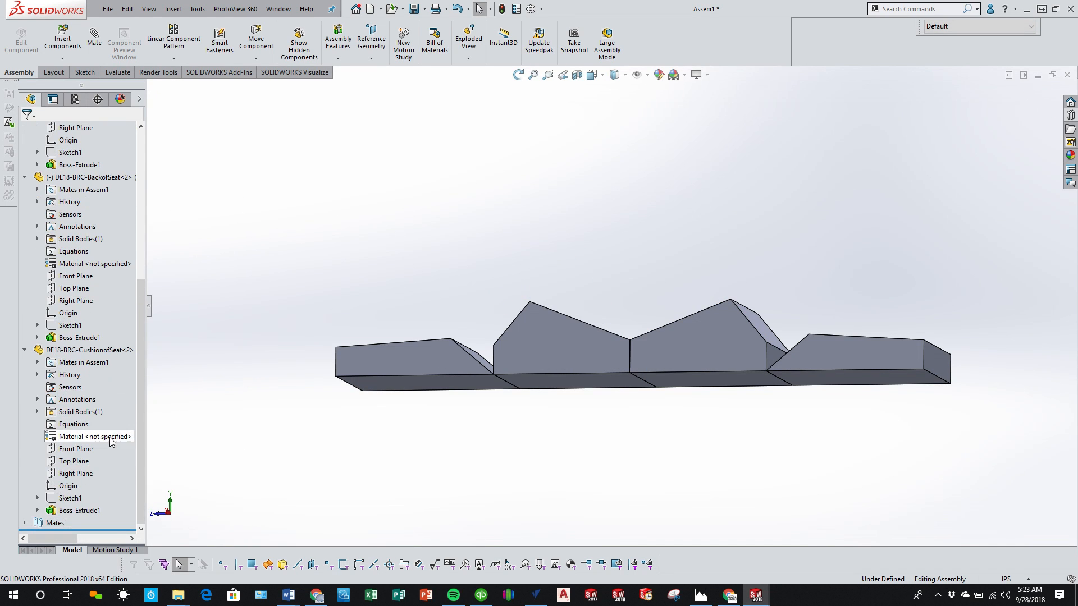
{"action": "left_click", "coordinate": [25, 523]}
{"action": "left_click", "coordinate": [96, 511]}
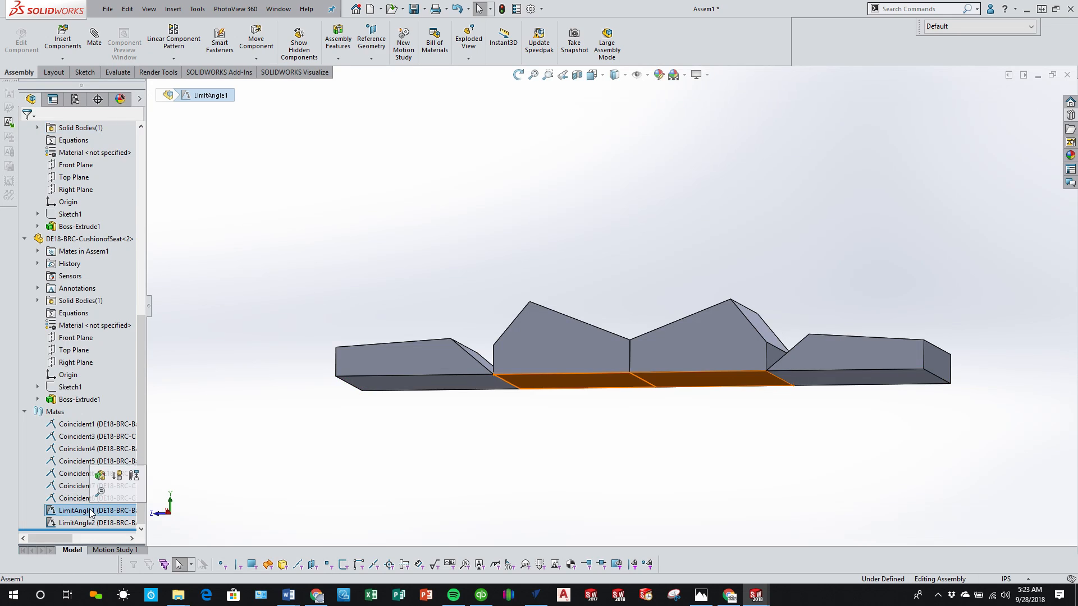
Step: Move the backrests and the second cushion to test how the seat folds with the remaining limit-angle mate
{"action": "left_click", "coordinate": [582, 343]}
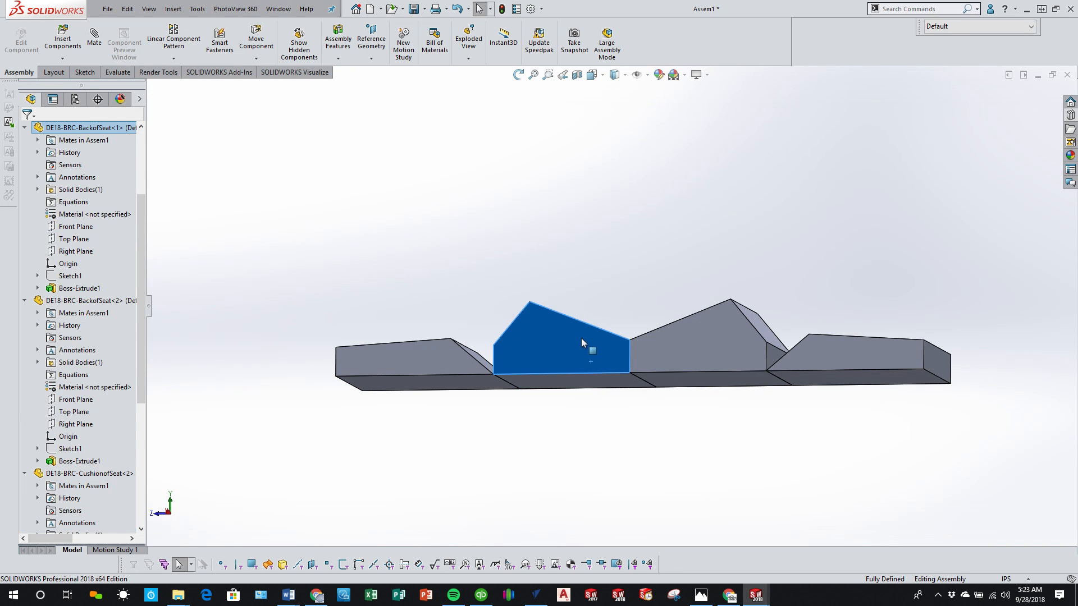
{"action": "left_click_drag", "start_coordinate": [564, 342], "coordinate": [543, 321]}
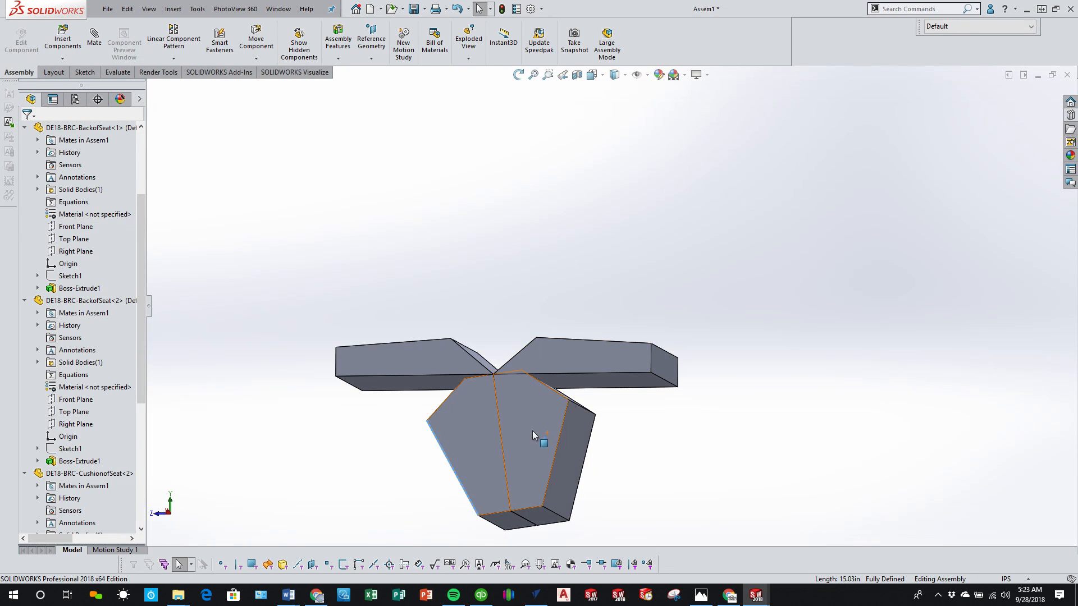
{"action": "left_click_drag", "start_coordinate": [585, 366], "coordinate": [641, 364]}
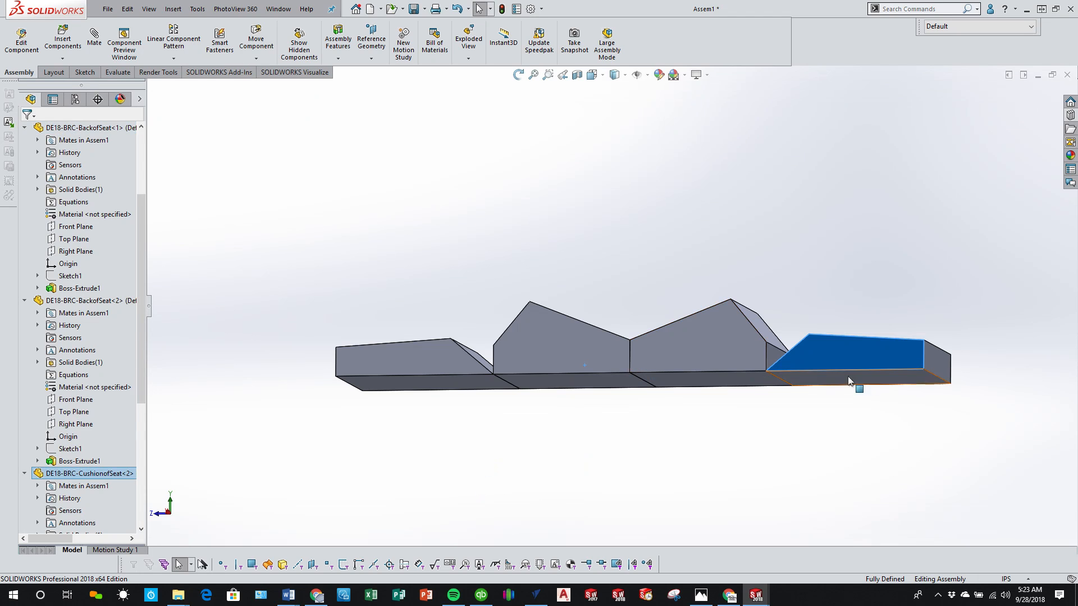
{"action": "left_click", "coordinate": [737, 359]}
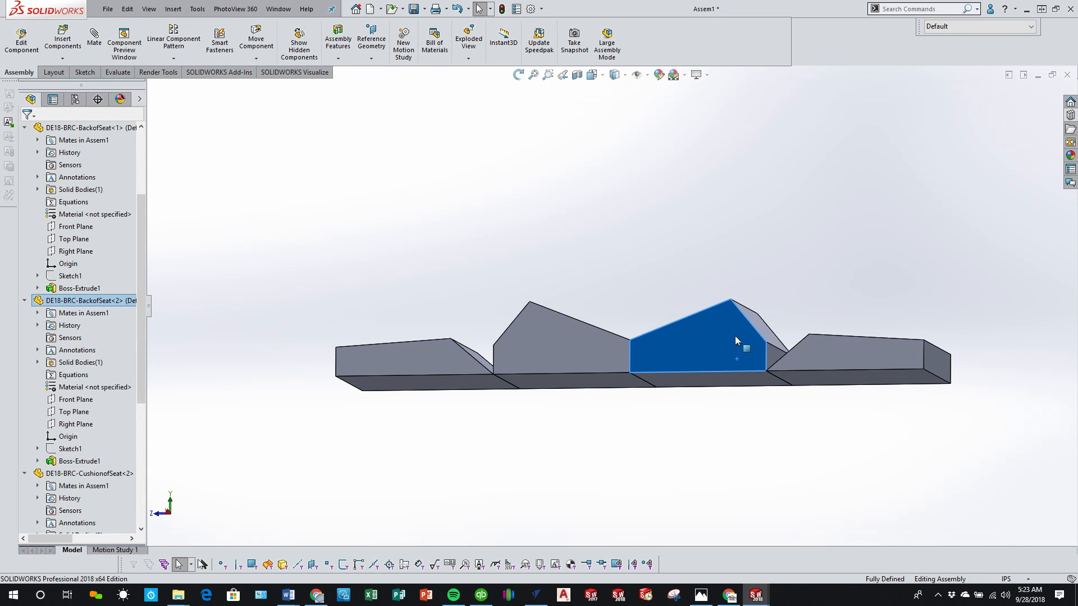
{"action": "left_click", "coordinate": [633, 306]}
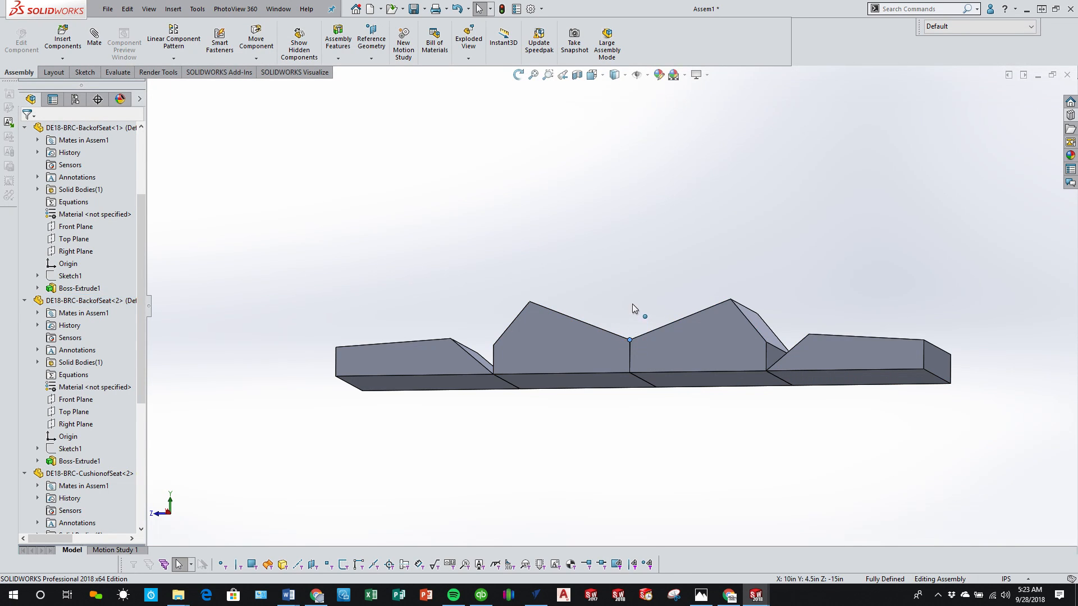
{"action": "left_click_drag", "start_coordinate": [631, 312], "coordinate": [645, 271]}
Step: Edit the LimitAngle2 mate, try flipping its alignment, and move the seat parts to check the folding direction
{"action": "scroll", "coordinate": [110, 437], "scroll_direction": "down", "scroll_amount": 5}
{"action": "scroll", "coordinate": [111, 442], "scroll_direction": "down", "scroll_amount": 2}
{"action": "right_click", "coordinate": [84, 522]}
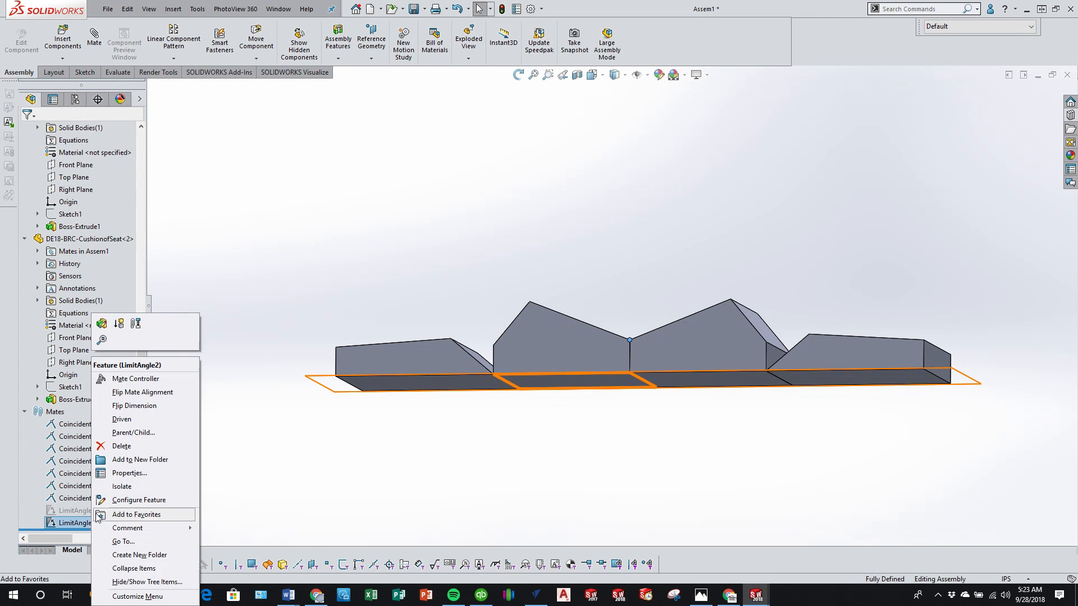
{"action": "left_click", "coordinate": [102, 324]}
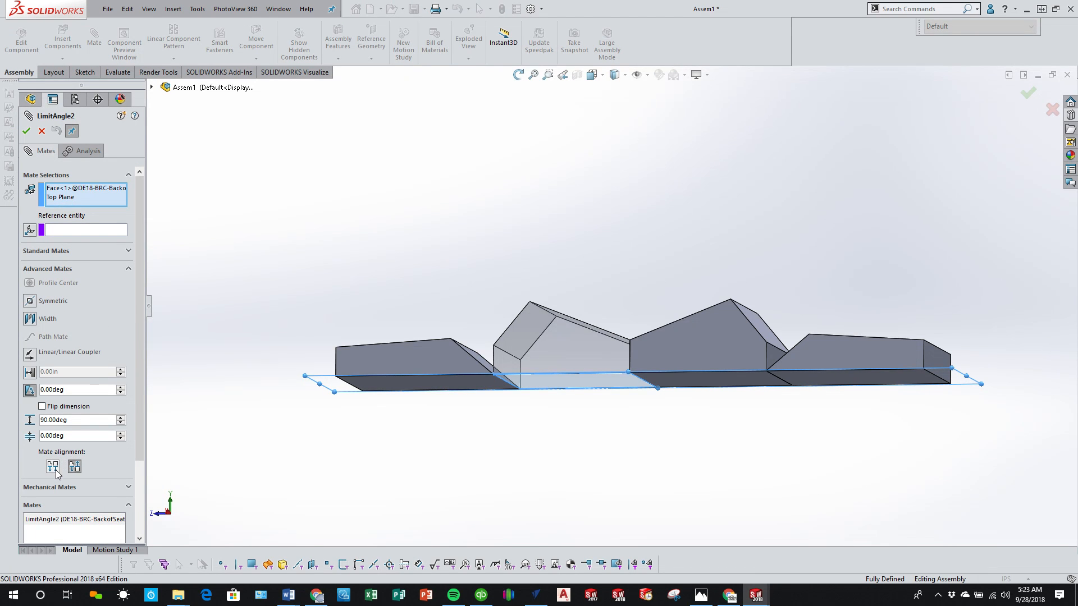
{"action": "left_click", "coordinate": [55, 469]}
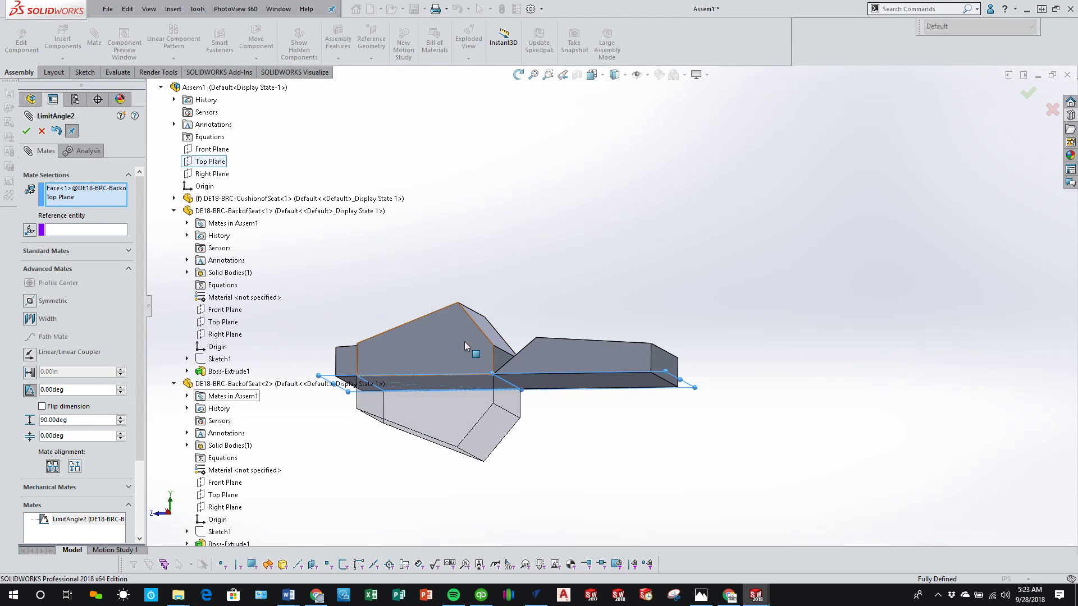
{"action": "left_click_drag", "start_coordinate": [463, 341], "coordinate": [597, 306]}
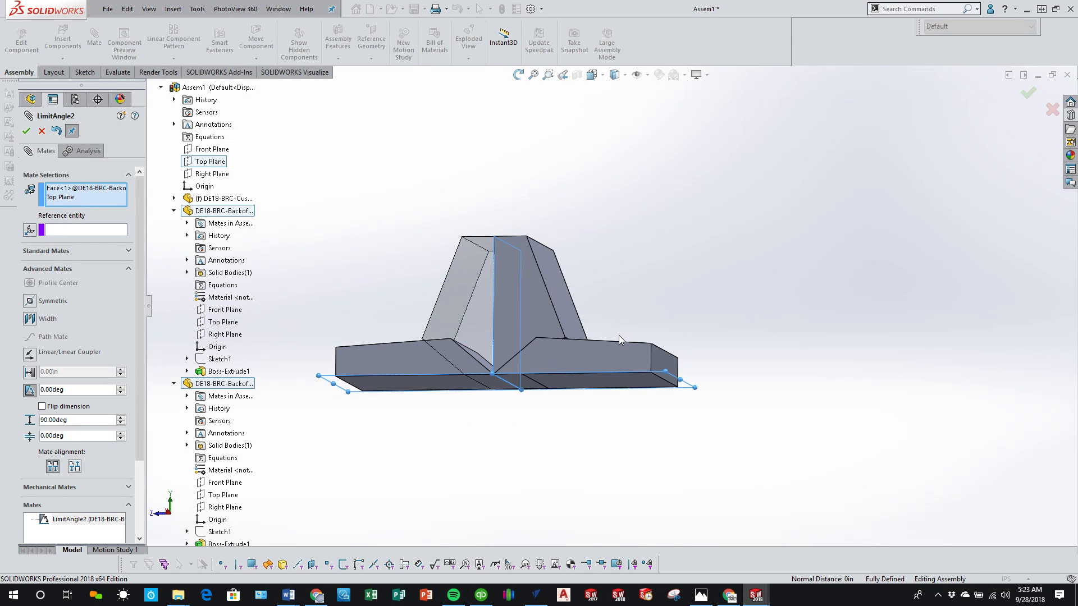
{"action": "left_click_drag", "start_coordinate": [618, 359], "coordinate": [678, 358]}
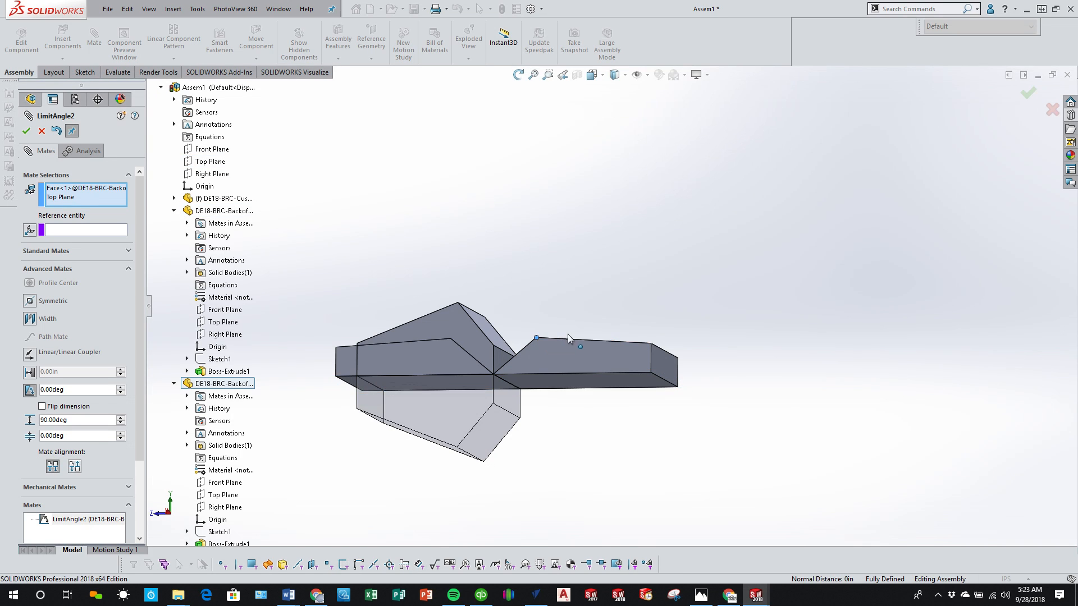
{"action": "left_click_drag", "start_coordinate": [550, 338], "coordinate": [808, 356]}
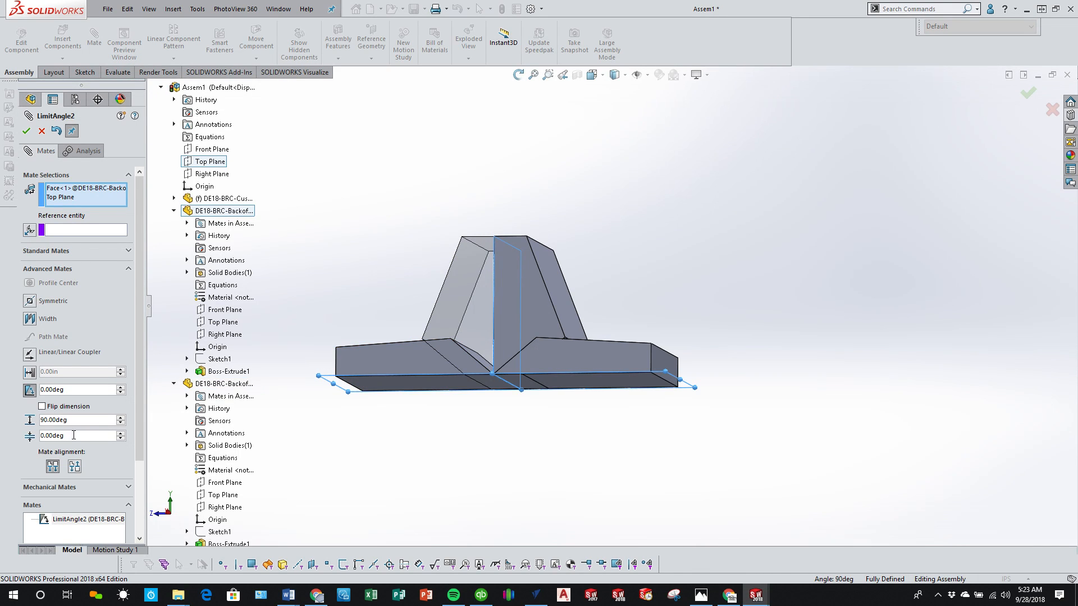
Step: Try a 0-degree maximum and 90-degree minimum on the LimitAngle2 mate, and cancel the changes
{"action": "left_click_drag", "start_coordinate": [83, 422], "coordinate": [35, 436]}
{"action": "type", "text": "0"}
{"action": "key", "text": "Return"}
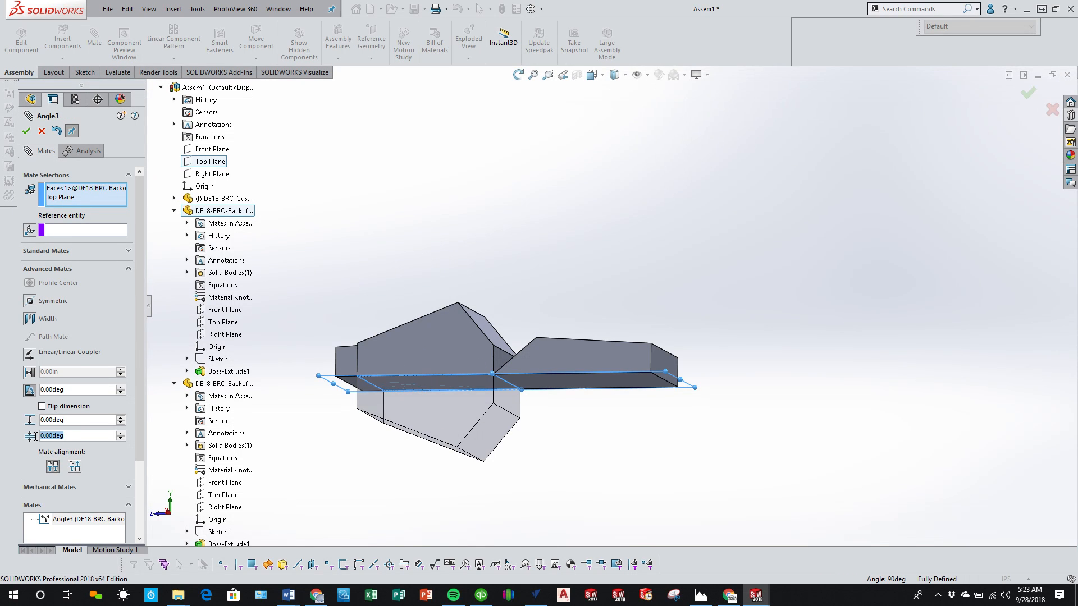
{"action": "type", "text": "90"}
{"action": "key", "text": "Return"}
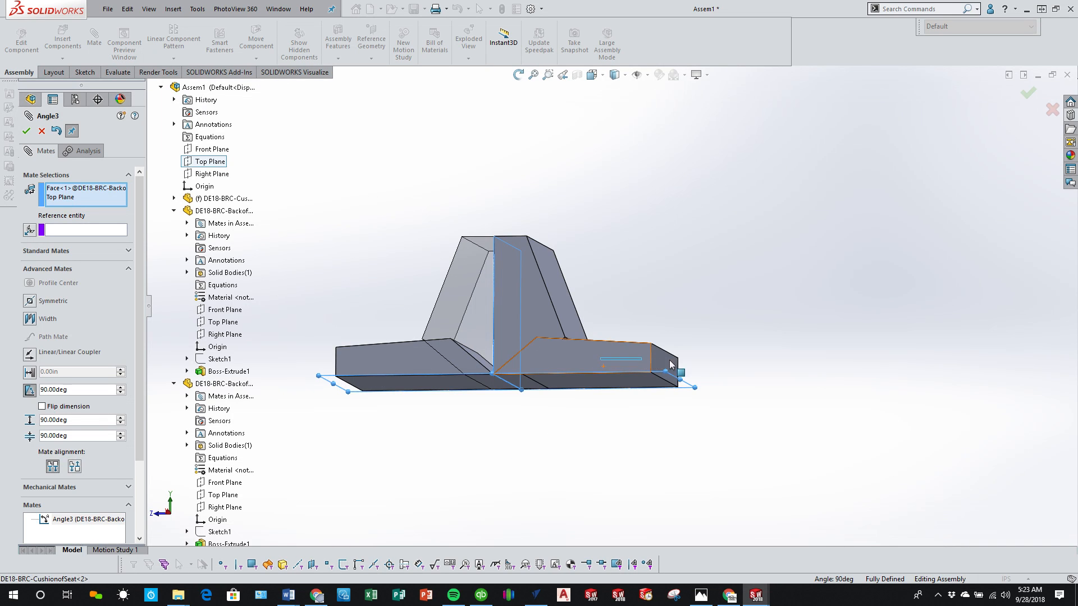
{"action": "left_click", "coordinate": [42, 132]}
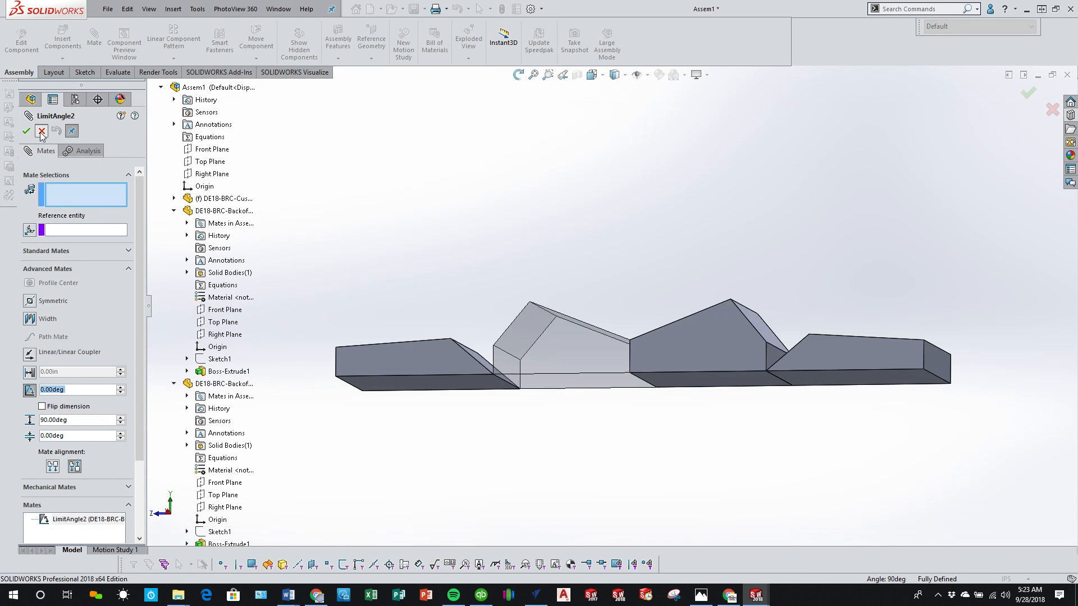
Step: Delete the LimitAngle2 mate and unsuppress the LimitAngle1 mate between the two backrests
{"action": "right_click", "coordinate": [75, 523]}
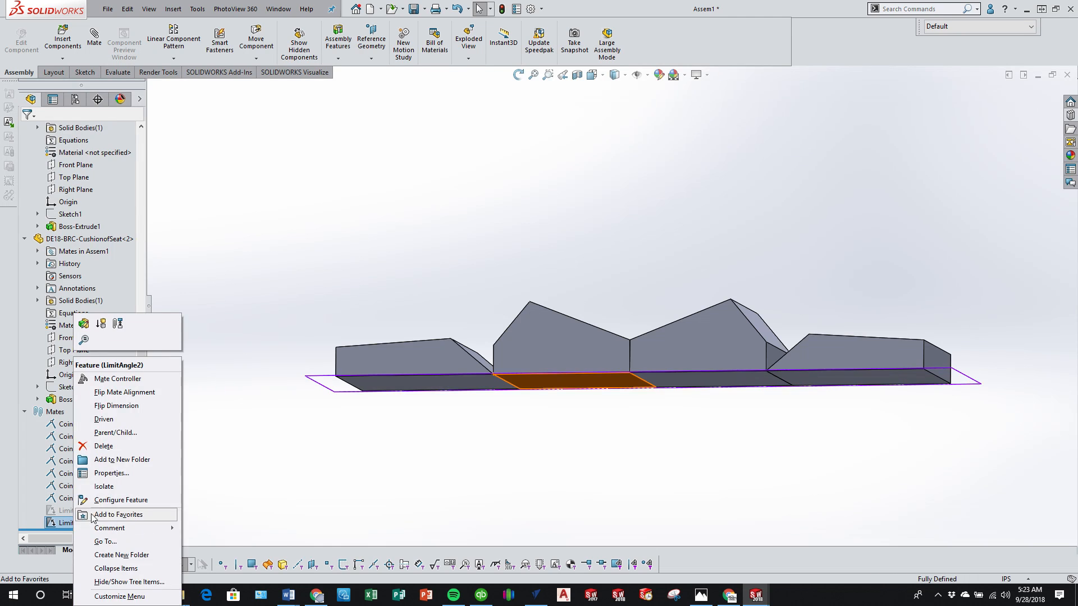
{"action": "left_click", "coordinate": [107, 445]}
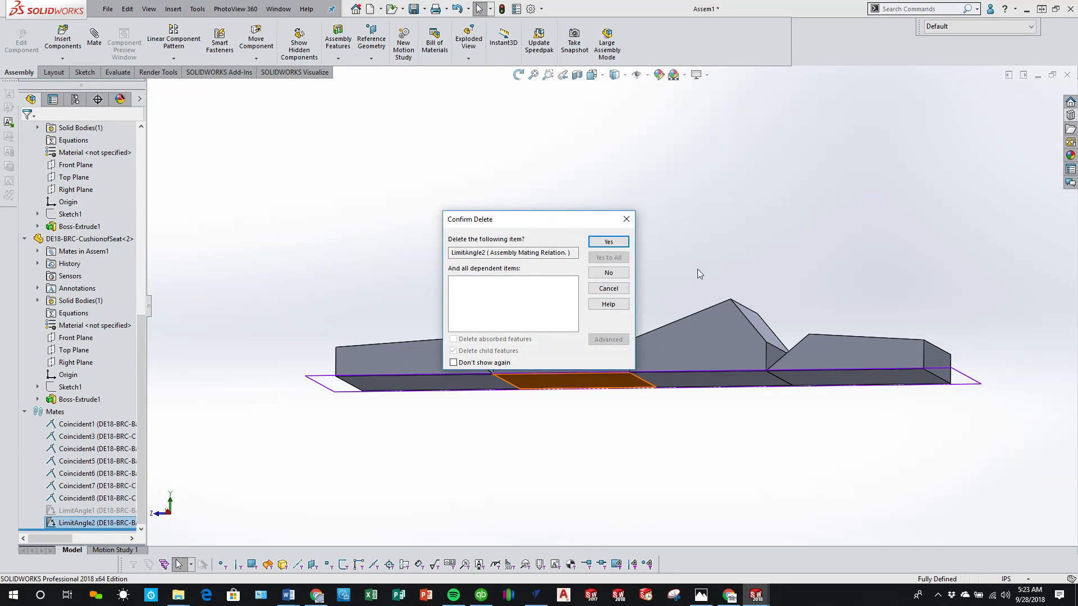
{"action": "left_click", "coordinate": [609, 241]}
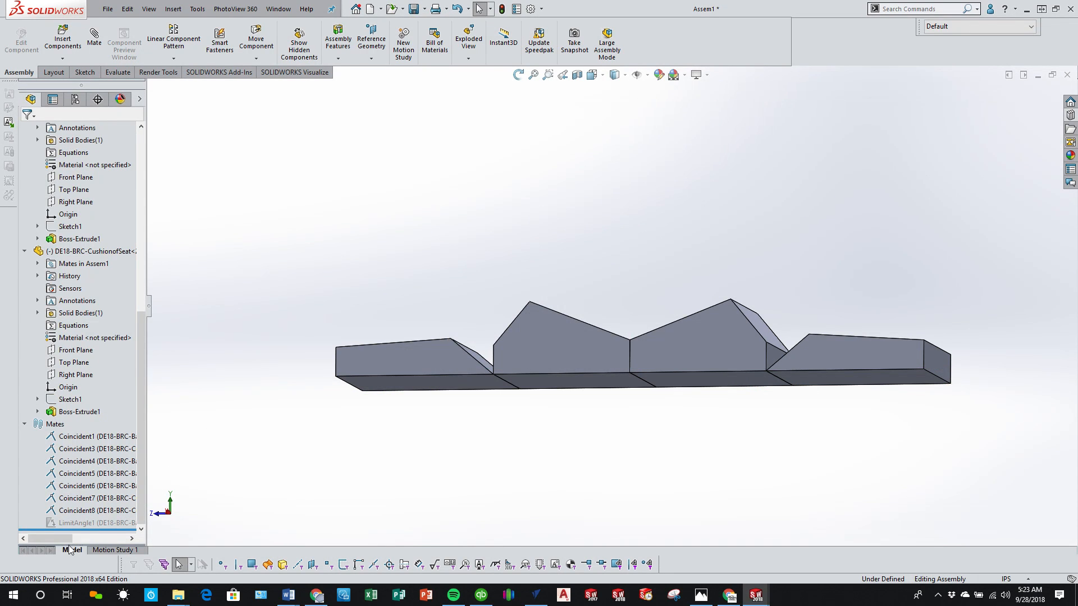
{"action": "left_click", "coordinate": [96, 523]}
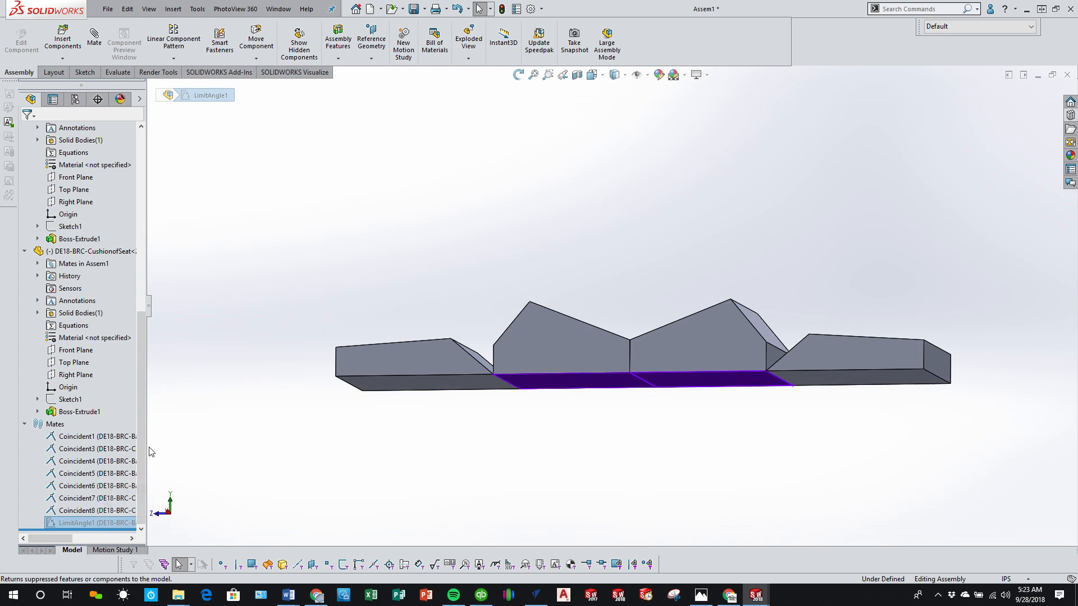
{"action": "right_click", "coordinate": [111, 522]}
{"action": "left_click", "coordinate": [141, 338]}
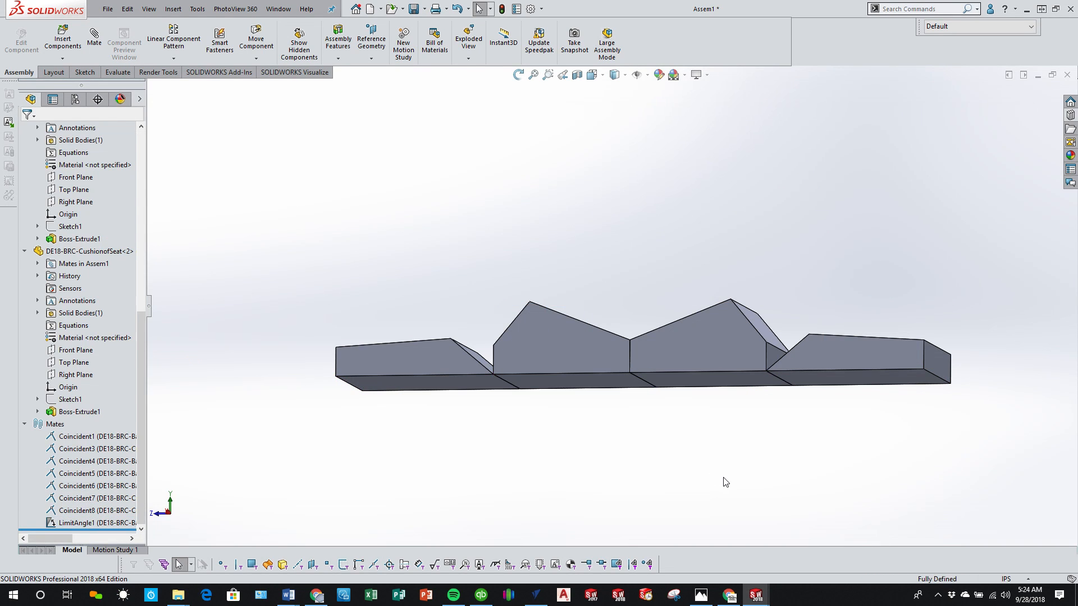
Step: Move the second backrest and second cushion to test how the seat folds and extends with the LimitAngle1 mate
{"action": "left_click_drag", "start_coordinate": [682, 339], "coordinate": [550, 239]}
{"action": "left_click", "coordinate": [587, 359]}
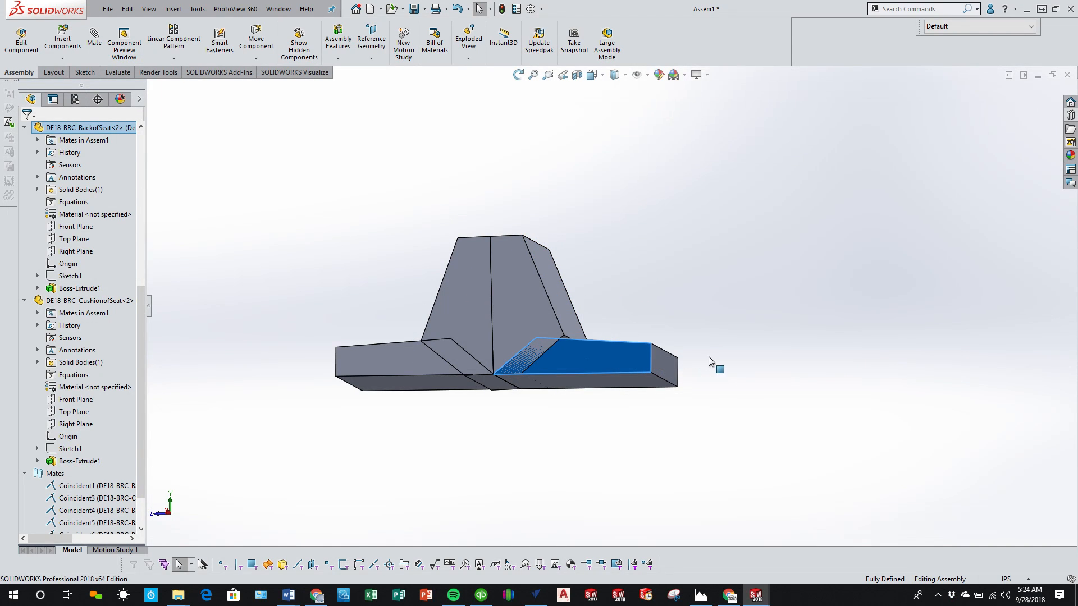
{"action": "left_click_drag", "start_coordinate": [650, 372], "coordinate": [693, 340]}
{"action": "middle_click_drag", "start_coordinate": [661, 454], "coordinate": [666, 458]}
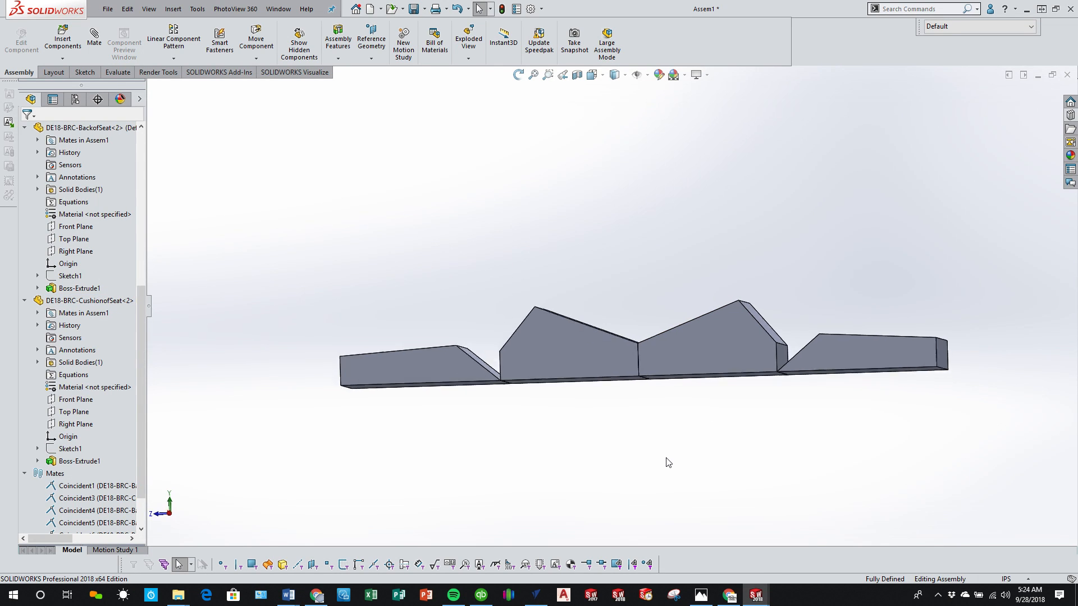
{"action": "key", "text": "ctrl+7"}
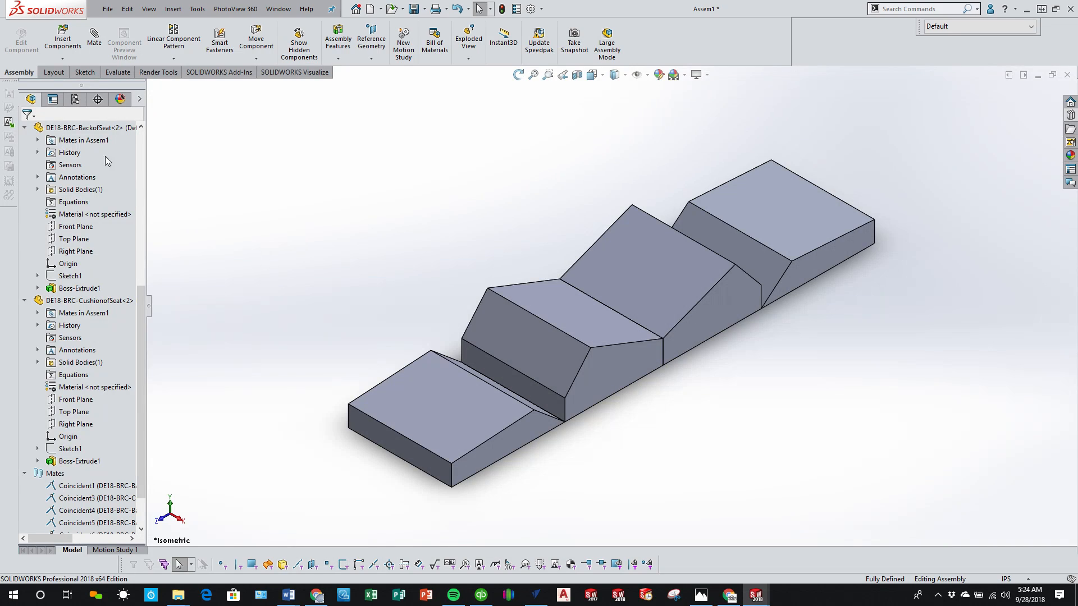
Step: Add an assembly configuration named FOLDED
{"action": "left_click", "coordinate": [75, 99]}
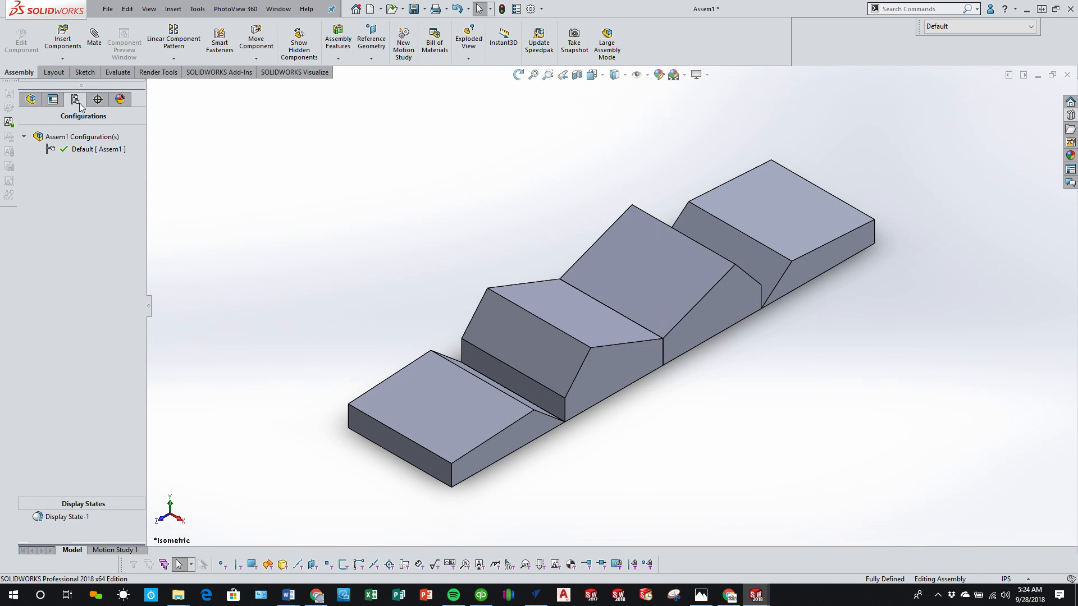
{"action": "right_click", "coordinate": [83, 139]}
{"action": "left_click", "coordinate": [112, 156]}
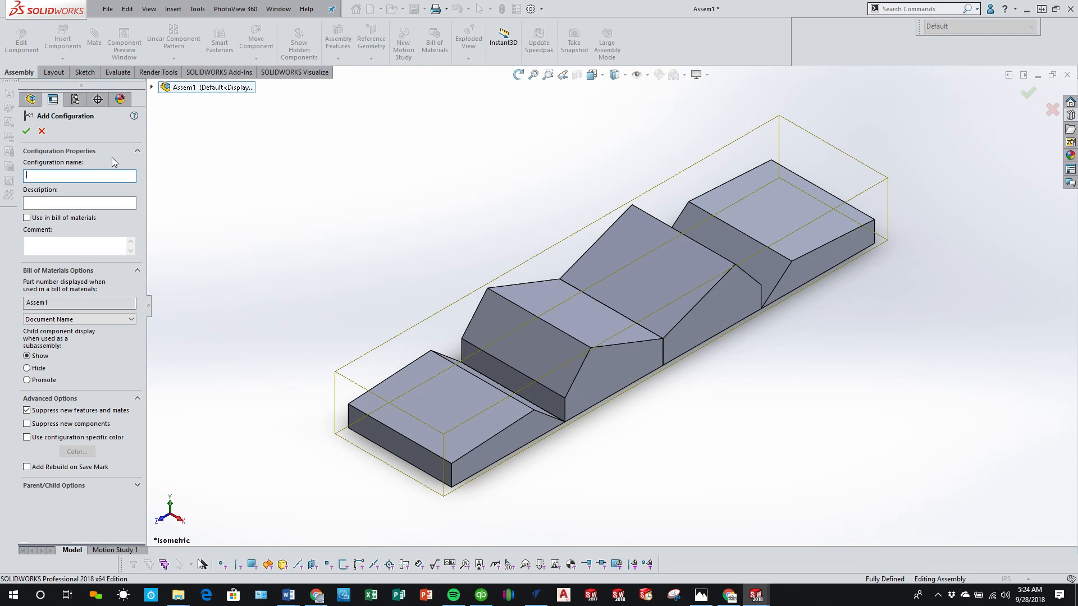
{"action": "type", "text": "FOLDED"}
{"action": "left_click", "coordinate": [27, 131]}
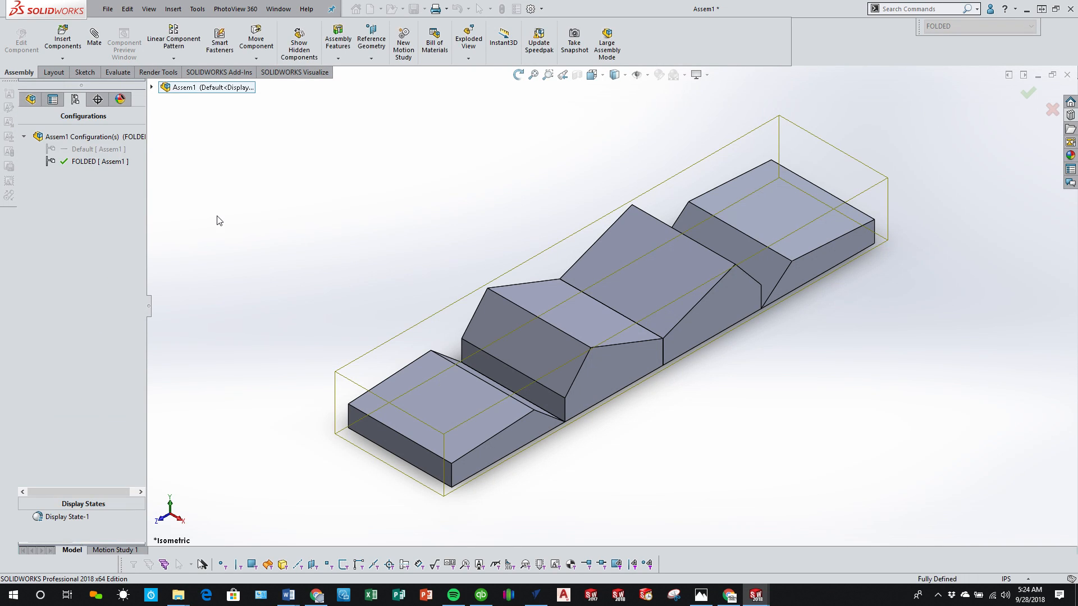
Step: Add another assembly configuration named EXTENDED
{"action": "right_click", "coordinate": [83, 139]}
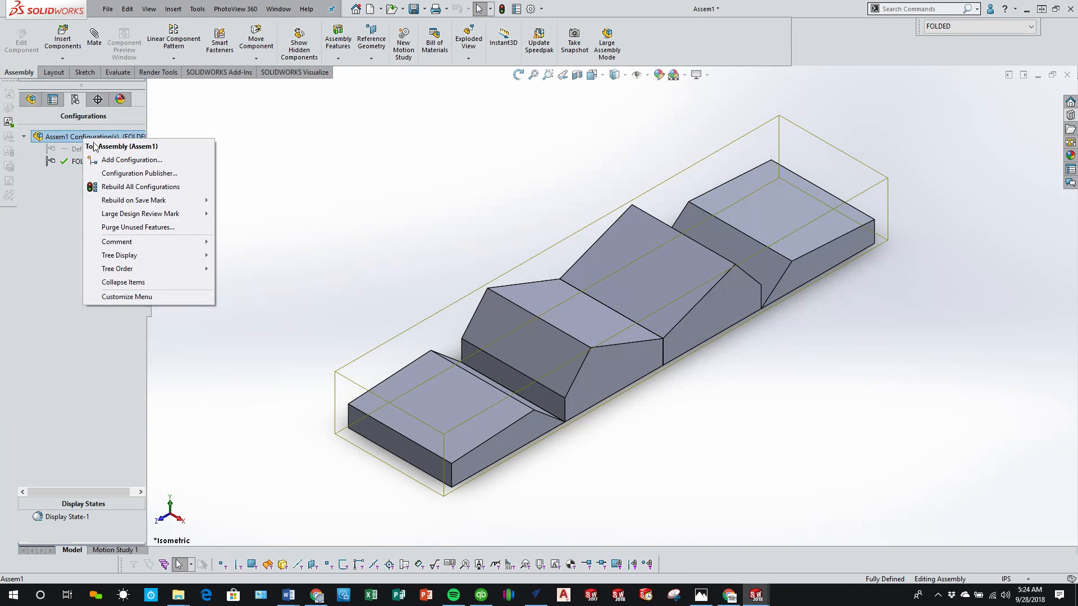
{"action": "left_click", "coordinate": [125, 161]}
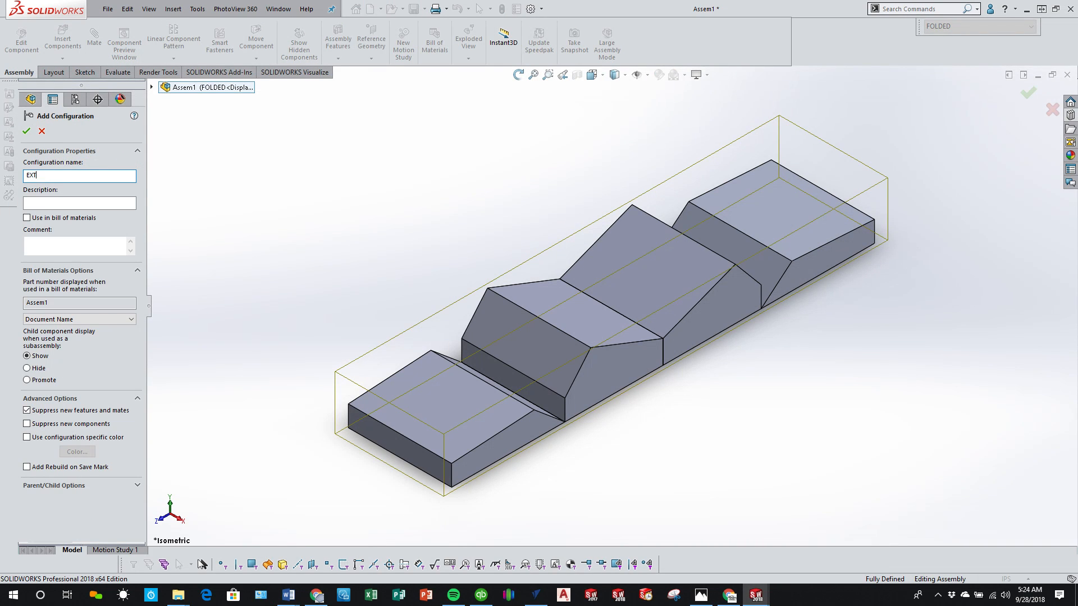
{"action": "type", "text": "DED"}
{"action": "key", "text": "Return"}
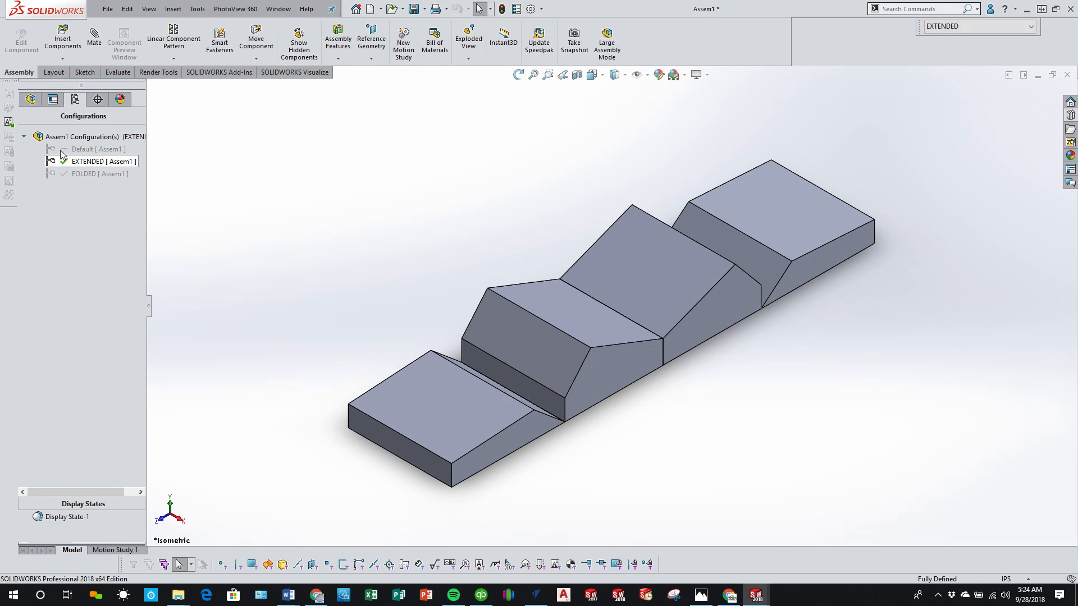
Step: Delete the LimitAngle1 mate between the two backrests from the assembly
{"action": "left_click", "coordinate": [30, 99]}
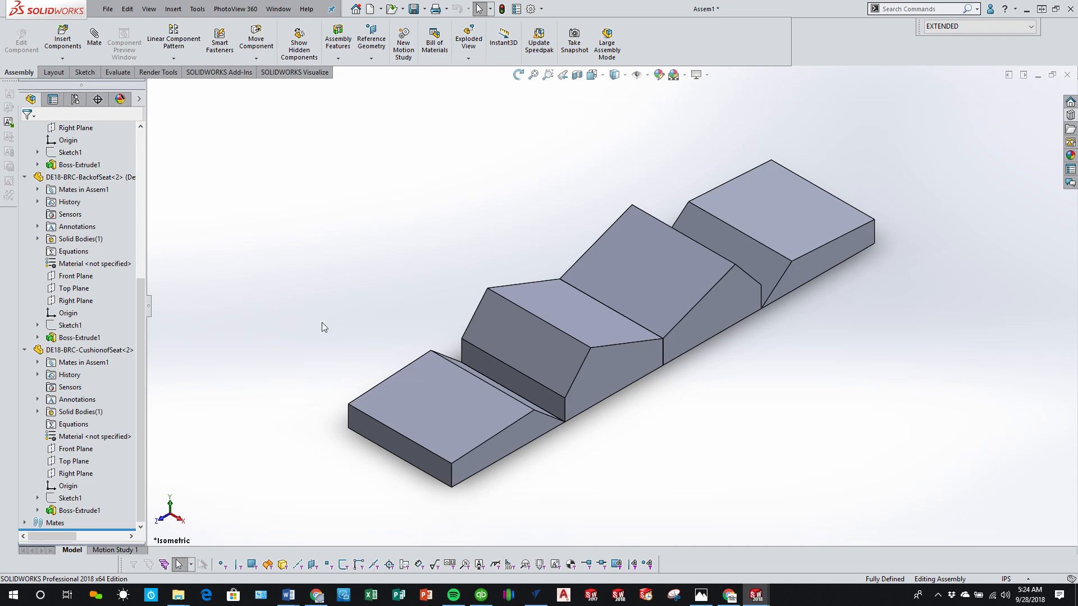
{"action": "key", "text": "f"}
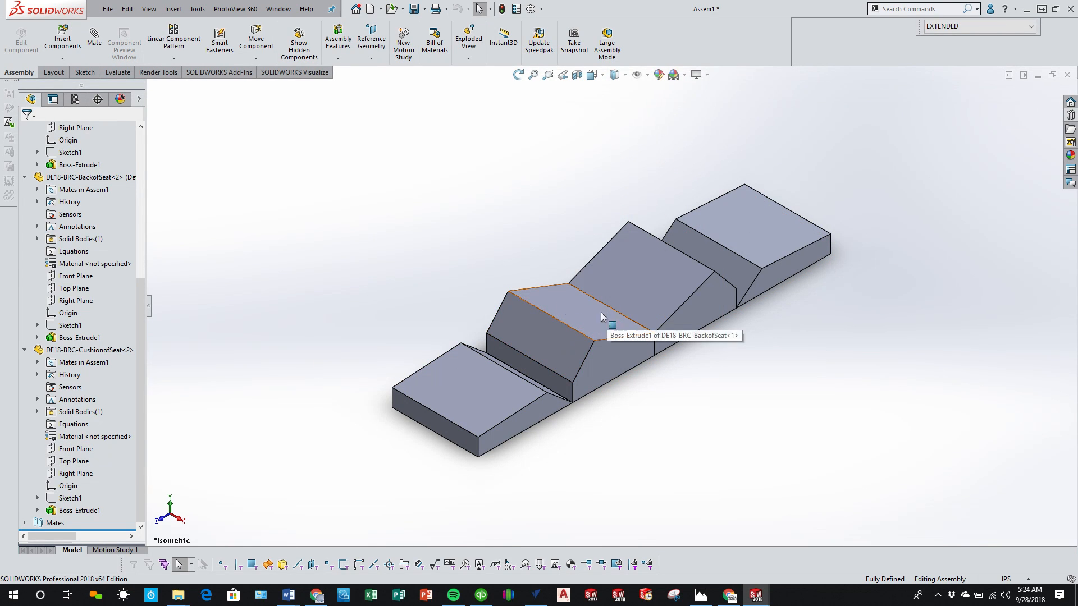
{"action": "left_click", "coordinate": [24, 523]}
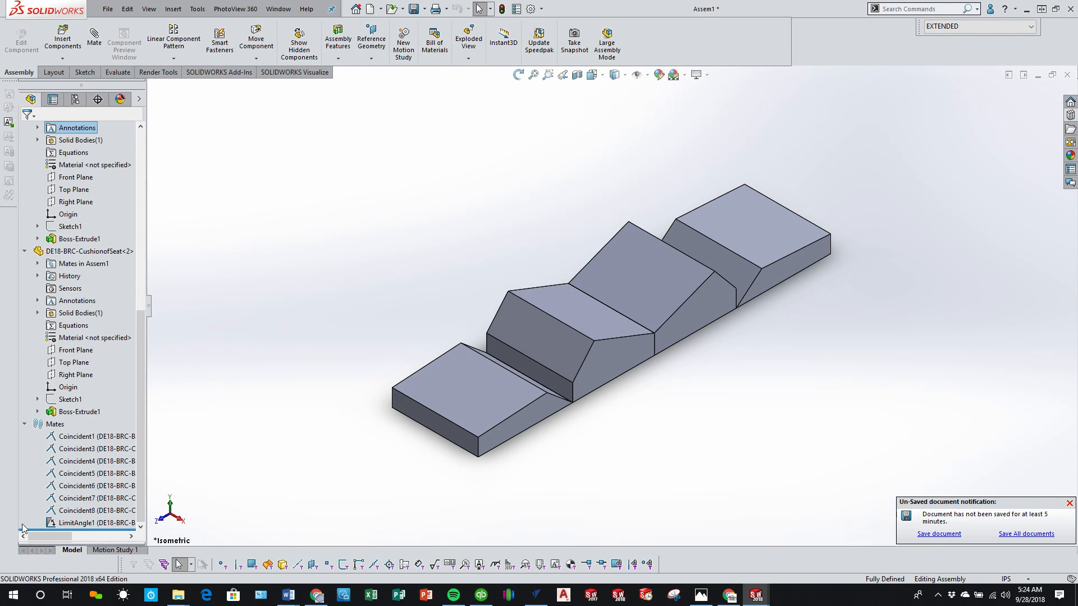
{"action": "left_click", "coordinate": [84, 524]}
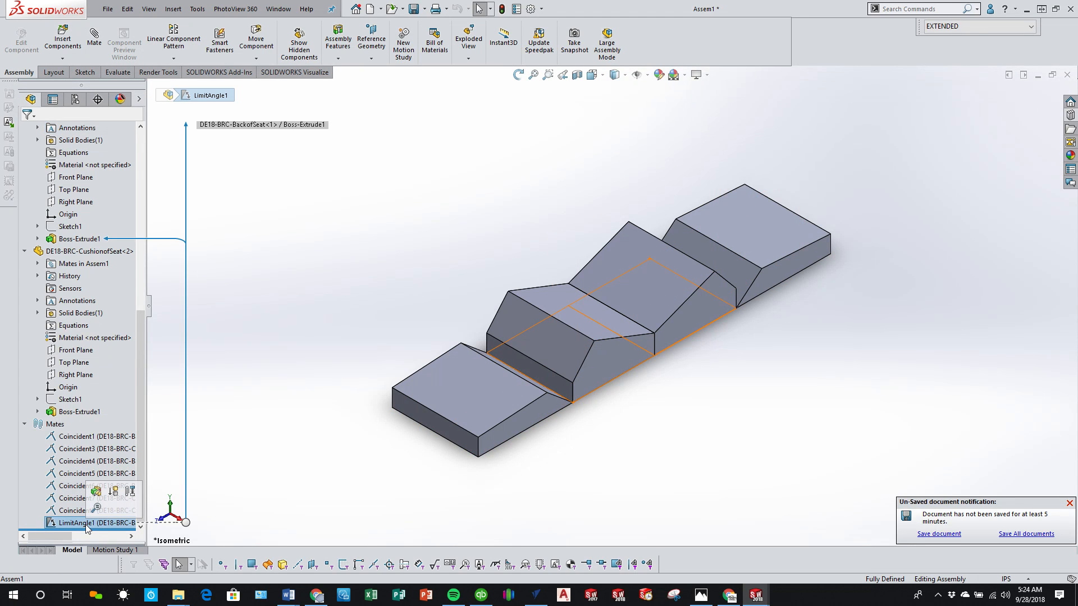
{"action": "right_click", "coordinate": [87, 525]}
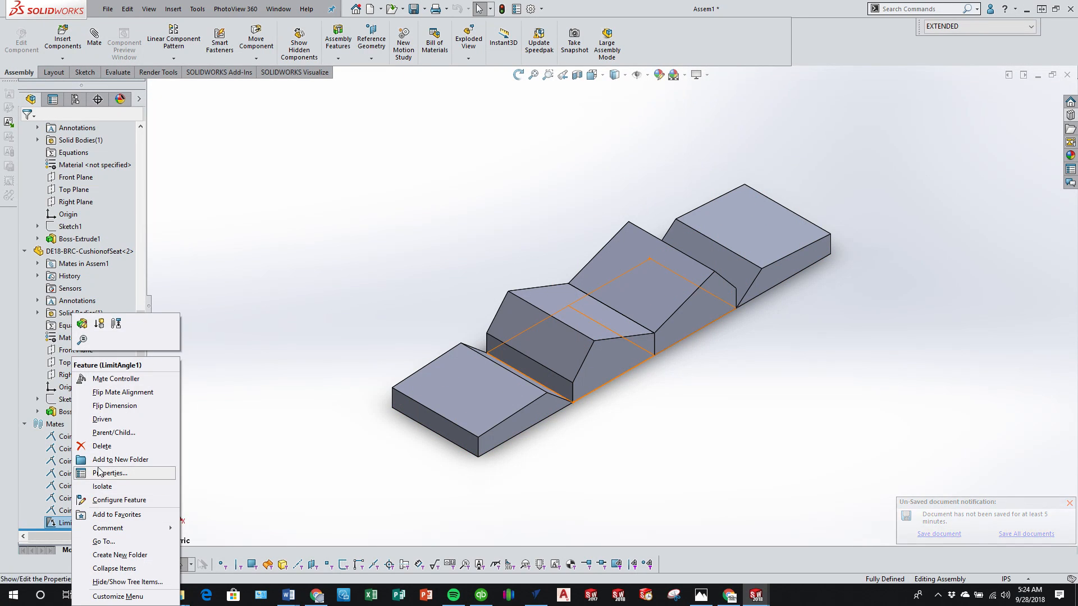
{"action": "left_click", "coordinate": [100, 447]}
{"action": "left_click", "coordinate": [609, 243]}
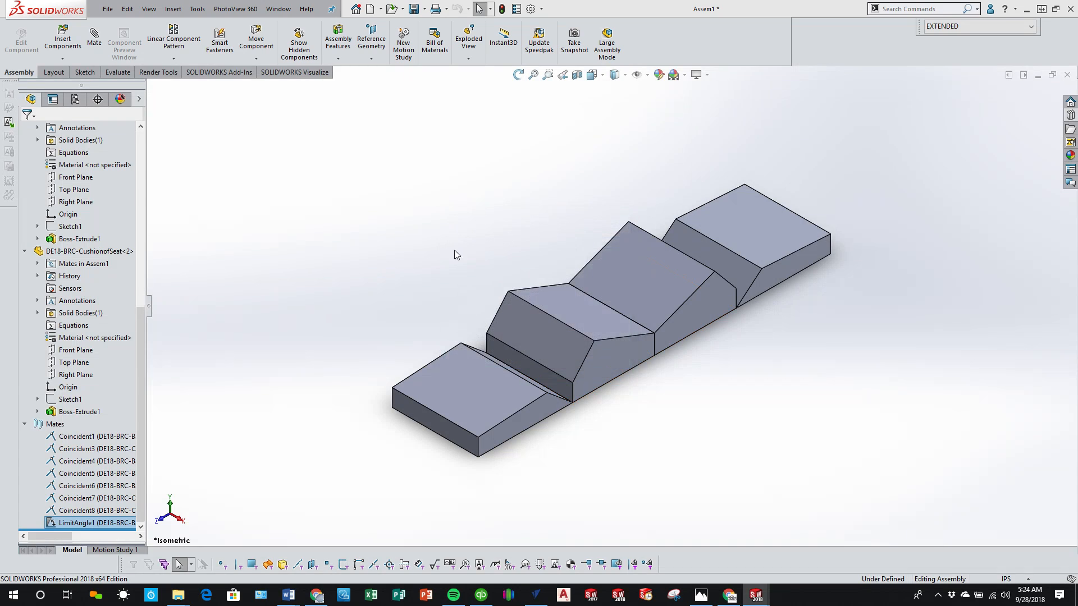
Step: Swing the first backrest upward and make its underside face perpendicular to the first cushion's bottom face
{"action": "left_click_drag", "start_coordinate": [597, 314], "coordinate": [594, 366]}
{"action": "middle_click_drag", "start_coordinate": [593, 365], "coordinate": [534, 311]}
{"action": "left_click", "coordinate": [532, 314]}
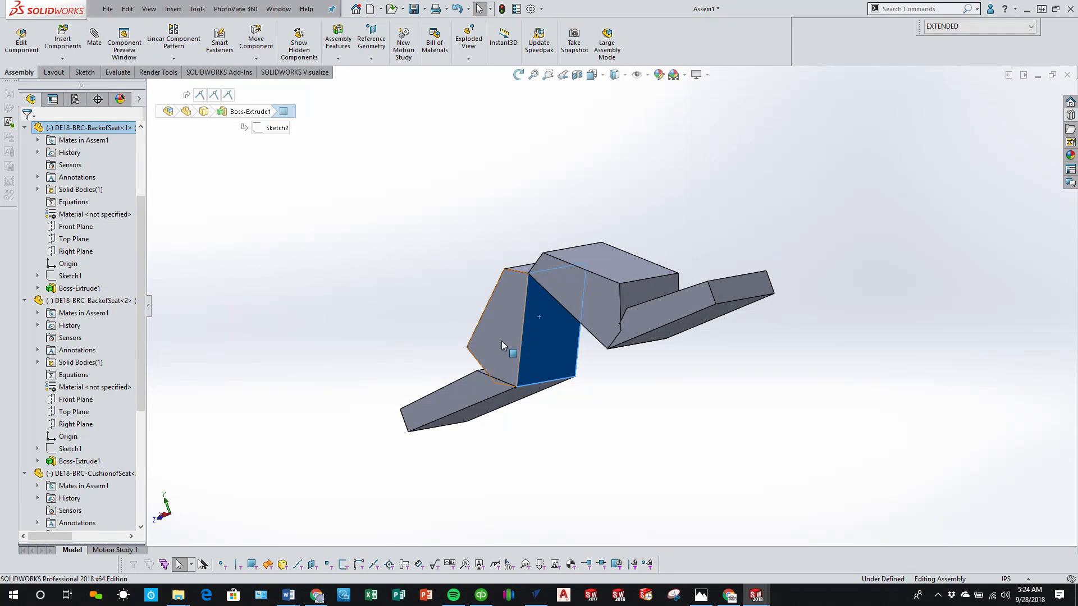
{"action": "left_click", "coordinate": [495, 411], "text": "ctrl"}
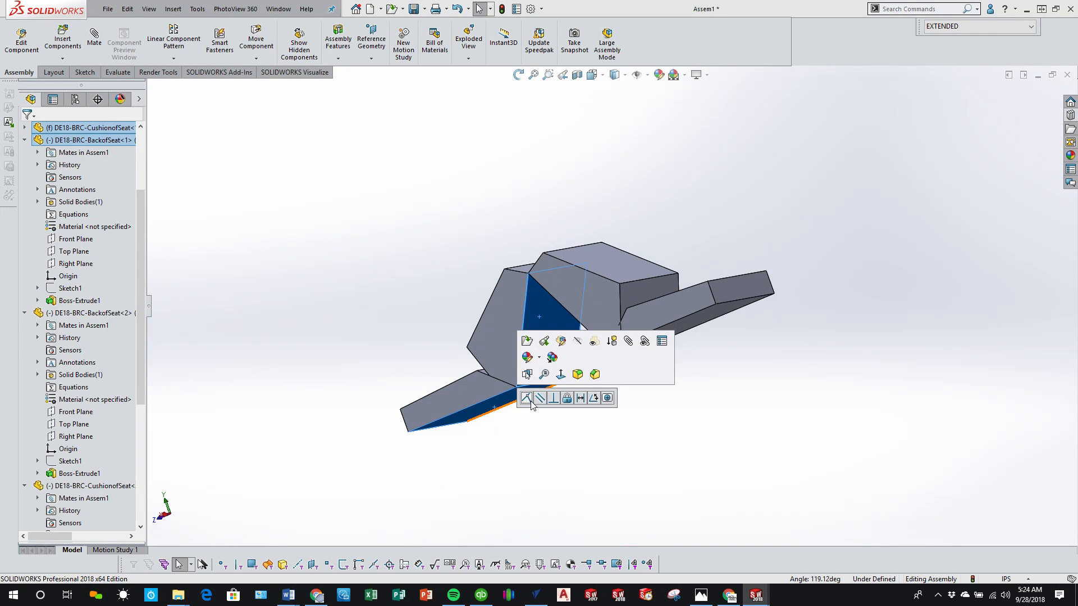
{"action": "left_click", "coordinate": [554, 398]}
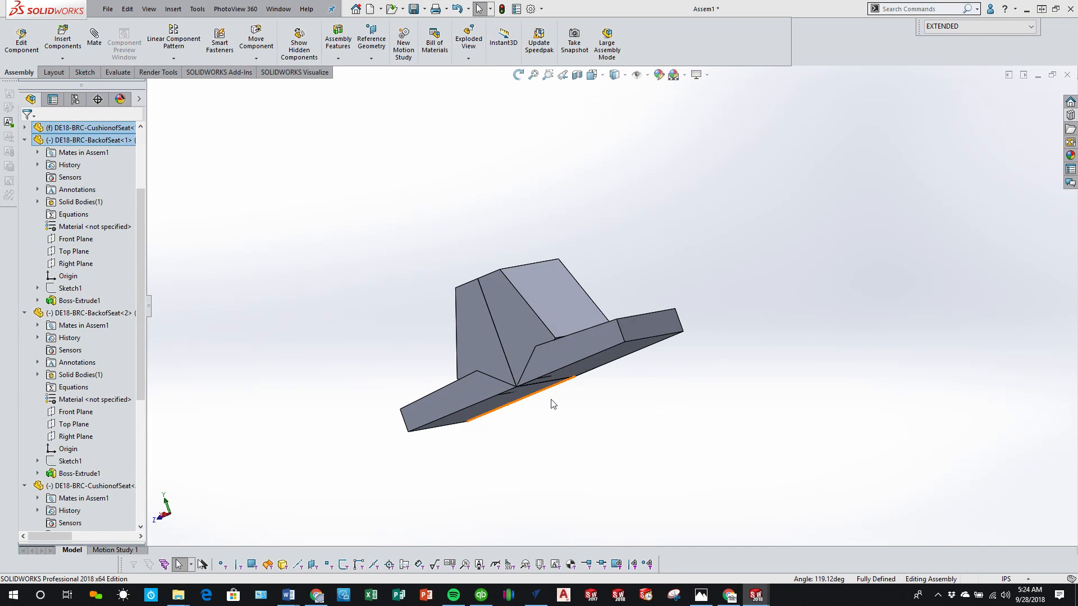
Step: Activate the FOLDED configuration and unsuppress the perpendicular mate between the first backrest and the first cushion
{"action": "left_click", "coordinate": [76, 100]}
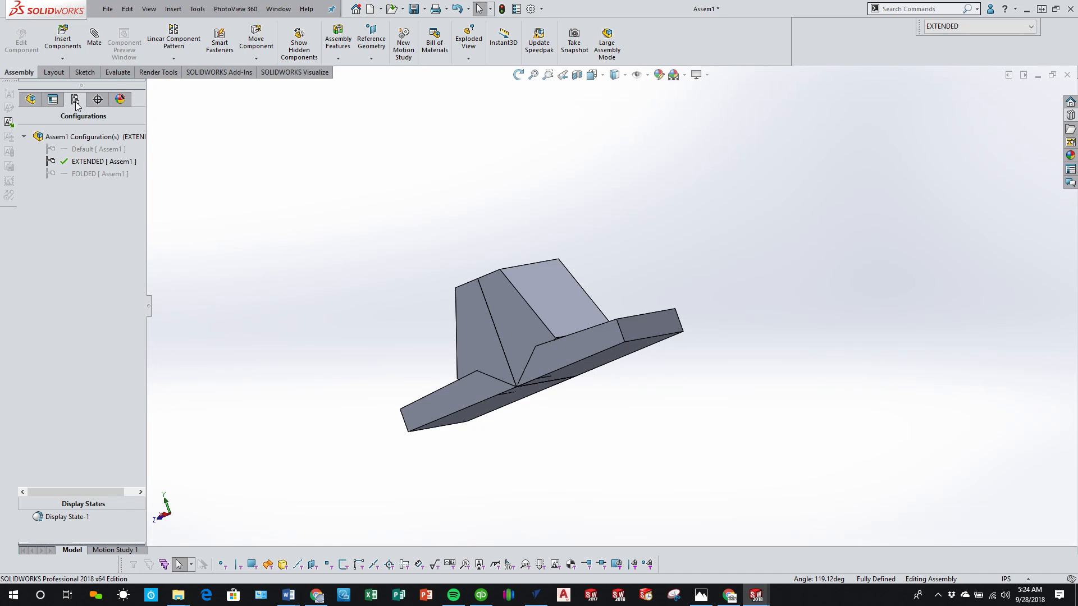
{"action": "double_click", "coordinate": [93, 174]}
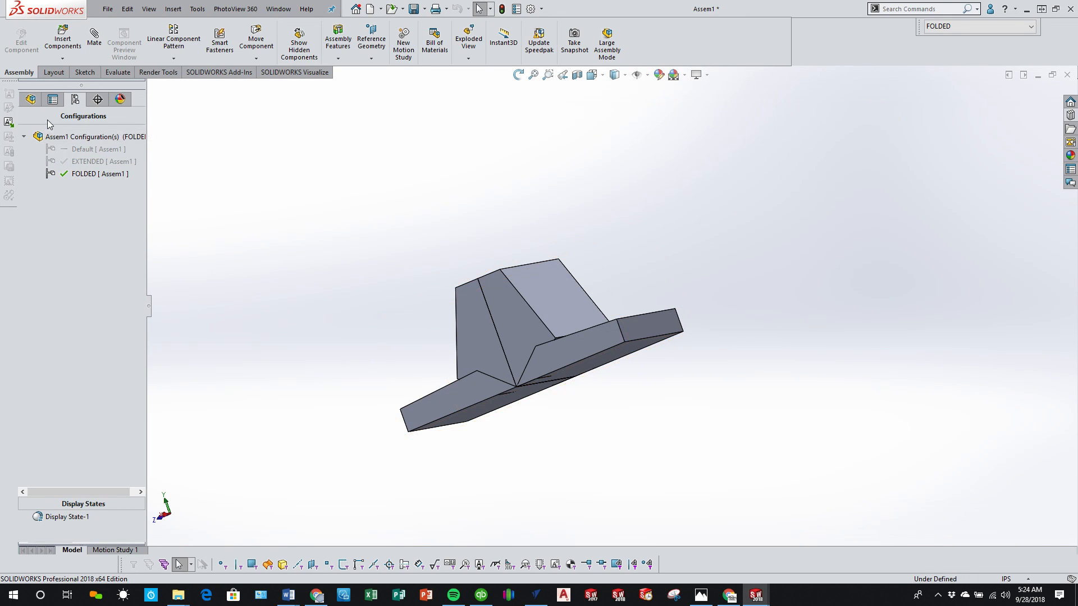
{"action": "left_click", "coordinate": [31, 99]}
{"action": "scroll", "coordinate": [85, 488], "scroll_direction": "down", "scroll_amount": 5}
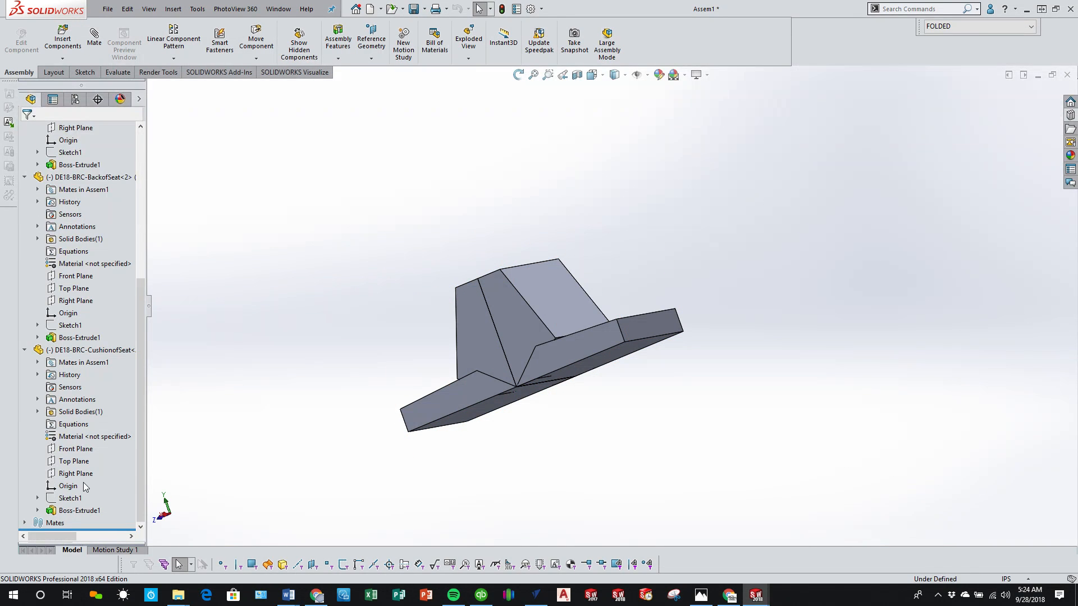
{"action": "left_click", "coordinate": [30, 522]}
{"action": "right_click", "coordinate": [83, 522]}
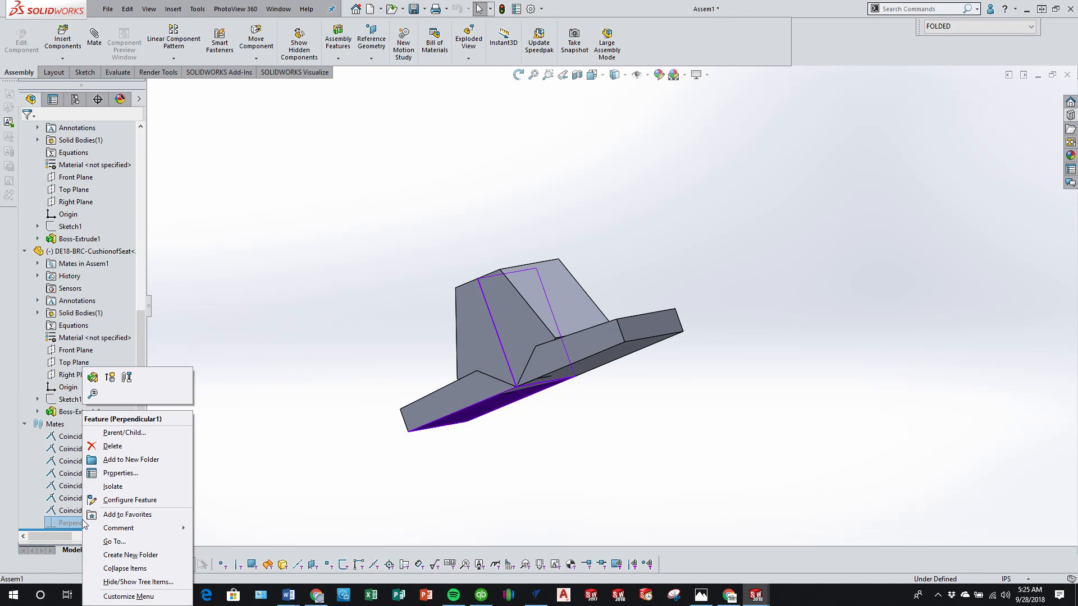
{"action": "left_click", "coordinate": [109, 377]}
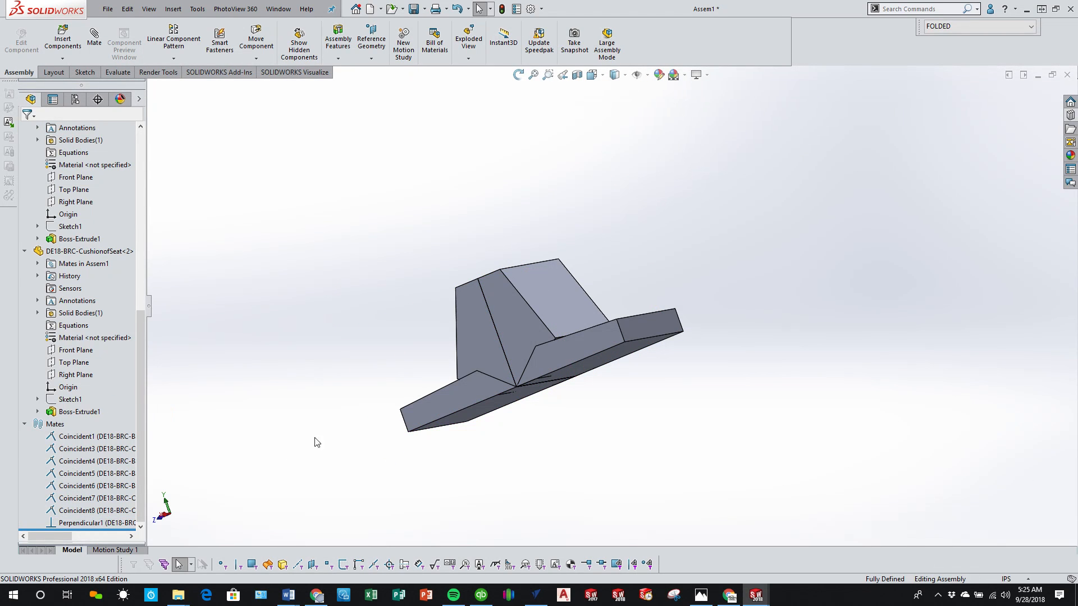
{"action": "left_click", "coordinate": [532, 345]}
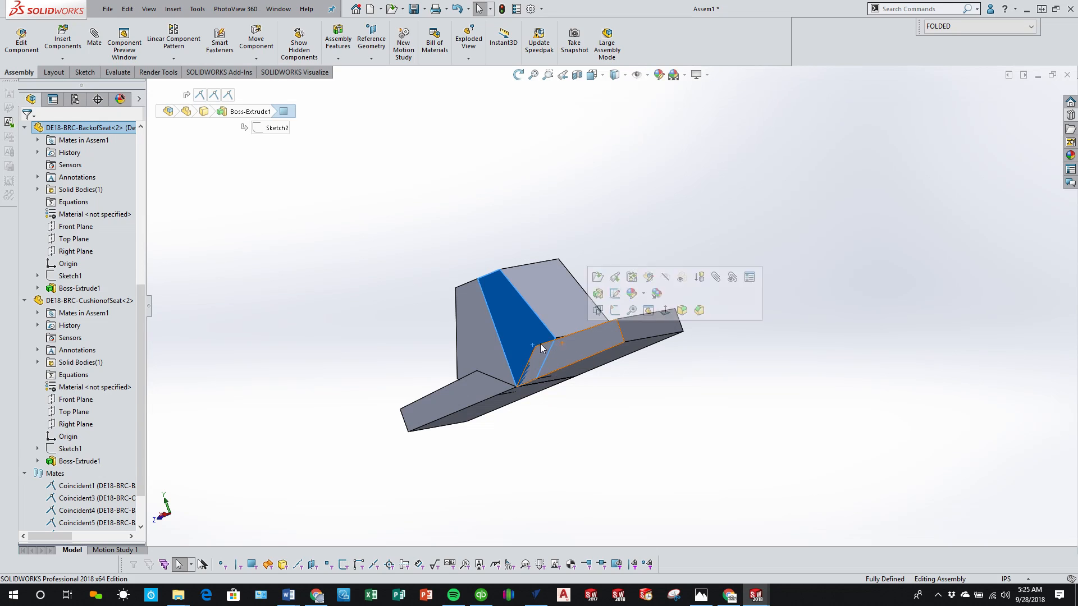
Step: Activate the EXTENDED configuration and suppress the perpendicular mate between the first backrest and the first cushion
{"action": "left_click", "coordinate": [75, 100]}
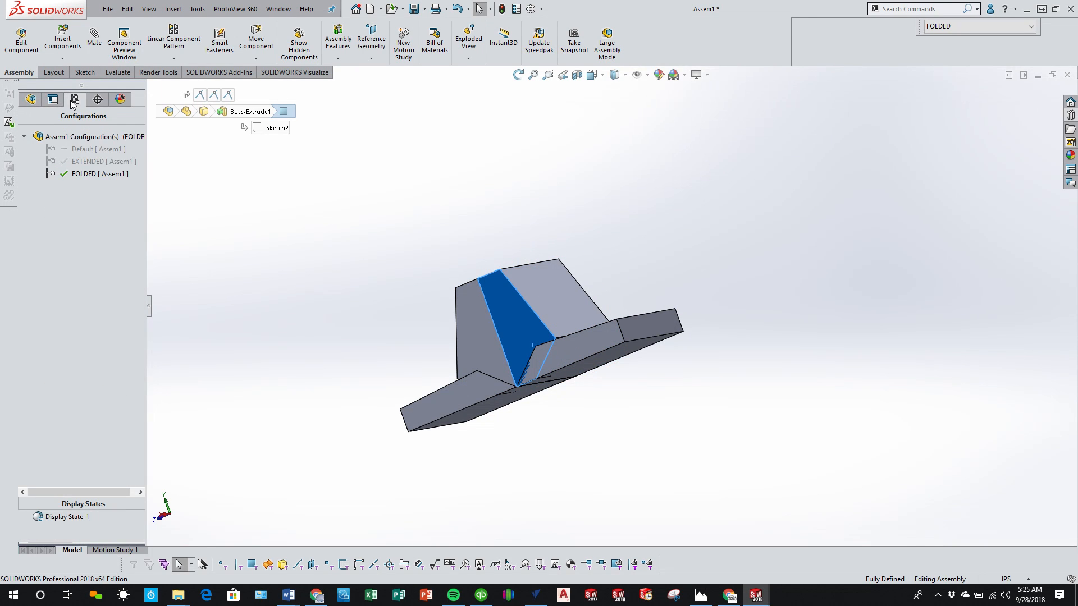
{"action": "double_click", "coordinate": [84, 159]}
{"action": "left_click", "coordinate": [30, 100]}
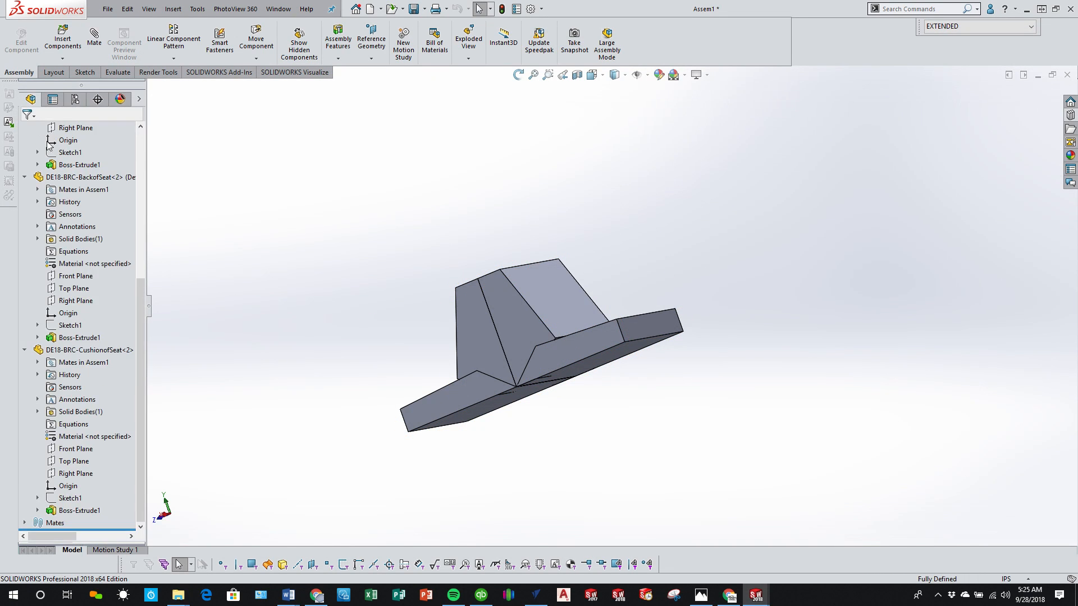
{"action": "left_click", "coordinate": [24, 524]}
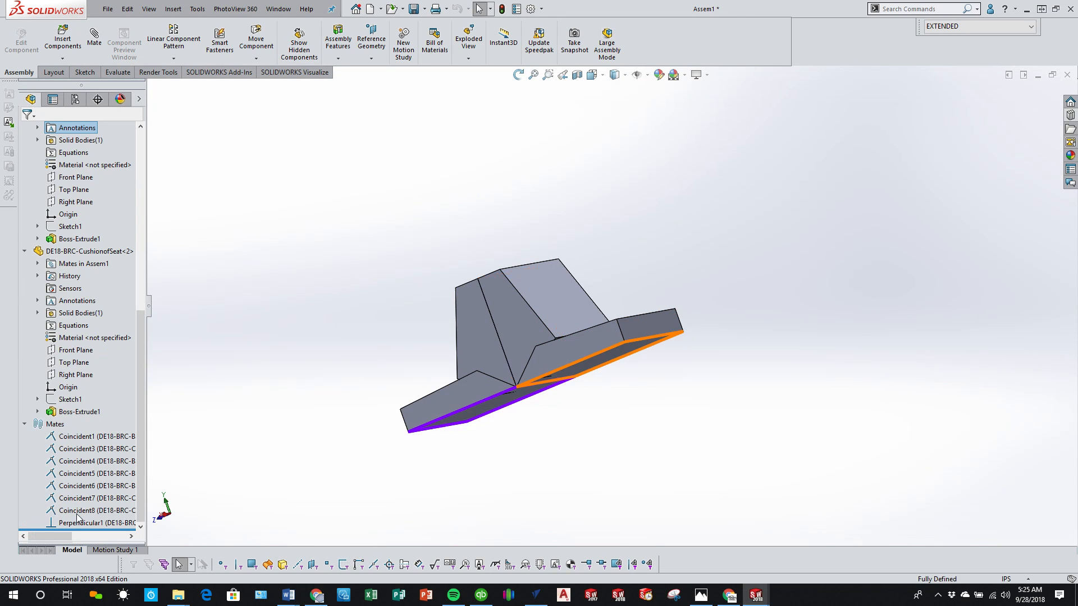
{"action": "right_click", "coordinate": [70, 523]}
{"action": "left_click", "coordinate": [109, 377]}
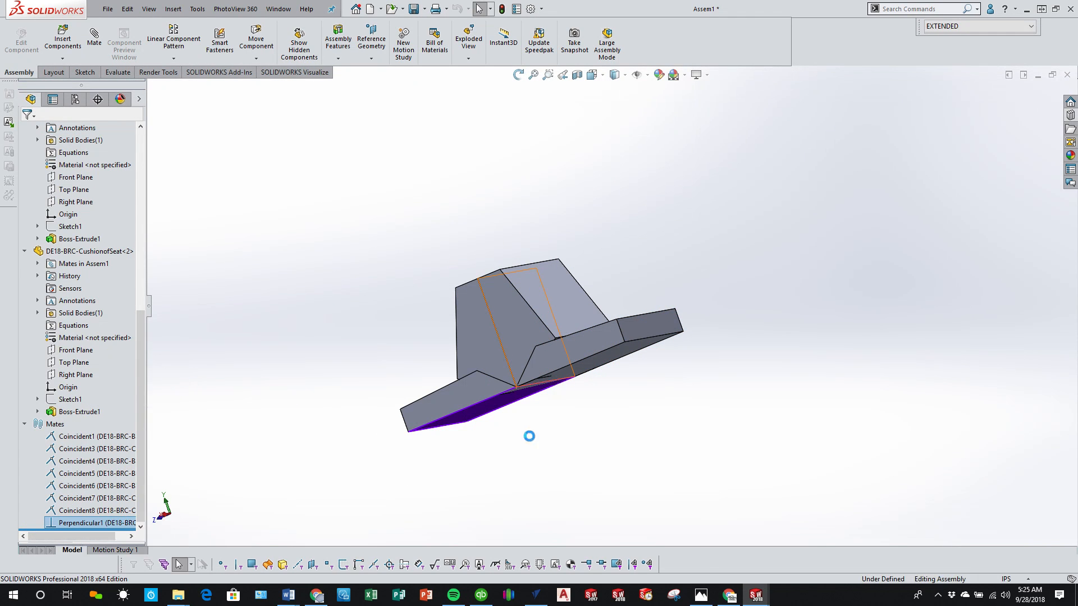
Step: Lay the first backrest flat and make its underside parallel to the first cushion's bottom face in the EXTENDED configuration
{"action": "left_click", "coordinate": [608, 362]}
{"action": "mouse_move", "coordinate": [608, 362]}
{"action": "left_mouse_down"}
{"action": "mouse_move", "coordinate": [916, 315]}
{"action": "mouse_move", "coordinate": [608, 360]}
{"action": "left_mouse_up"}
{"action": "left_click", "coordinate": [608, 357]}
{"action": "middle_click_drag", "start_coordinate": [607, 356], "coordinate": [605, 331]}
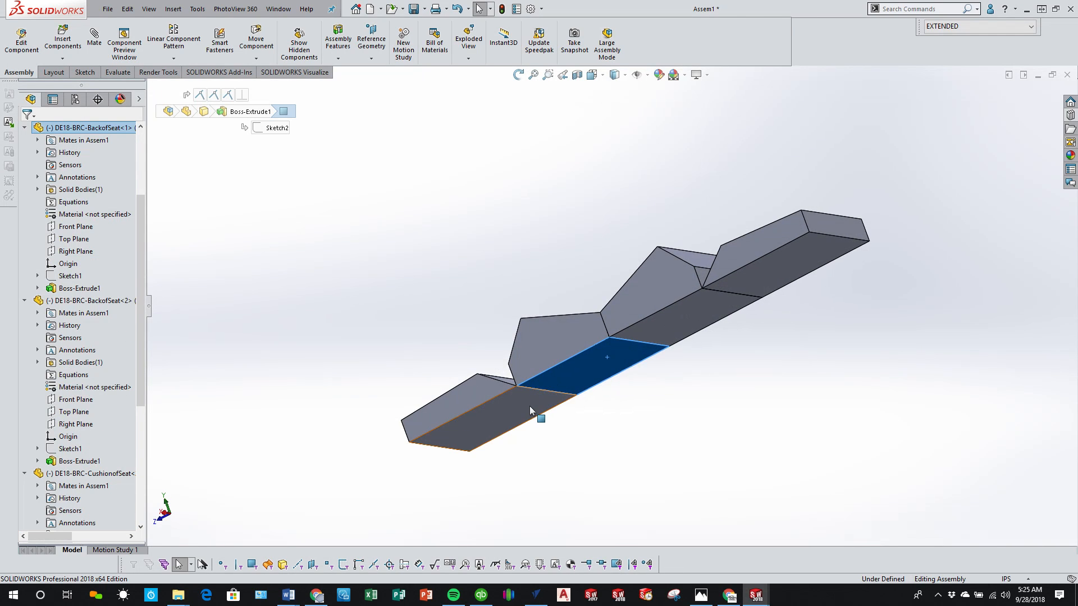
{"action": "left_click", "coordinate": [530, 406], "text": "ctrl"}
{"action": "left_click", "coordinate": [561, 396]}
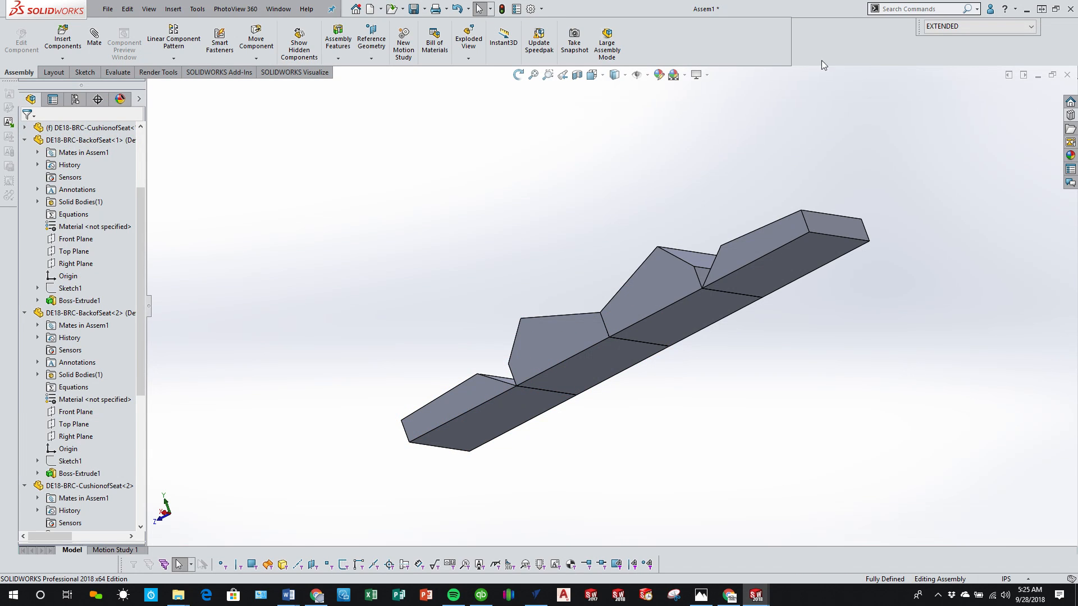
Step: Switch the seat assembly to FOLDED and back to EXTENDED to check both positions
{"action": "left_click_drag", "start_coordinate": [921, 30], "coordinate": [778, 29]}
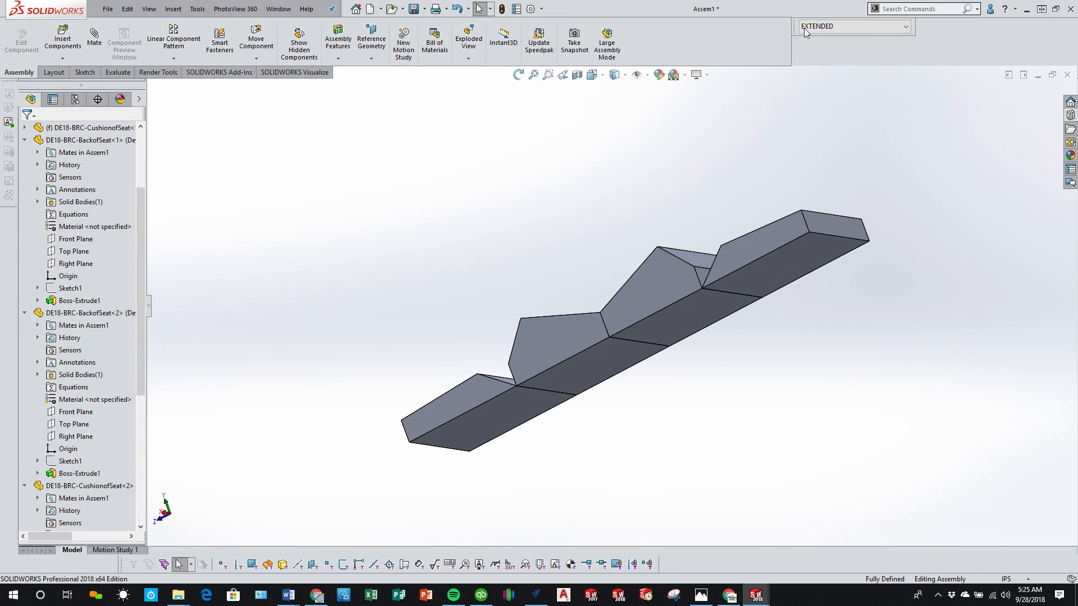
{"action": "left_click", "coordinate": [855, 28]}
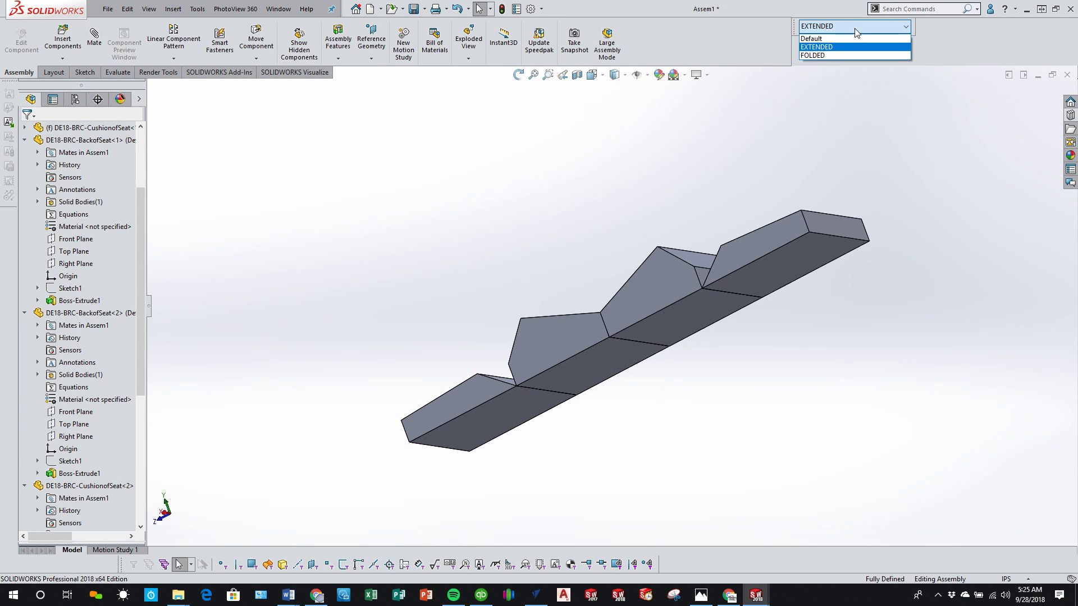
{"action": "left_click", "coordinate": [837, 53]}
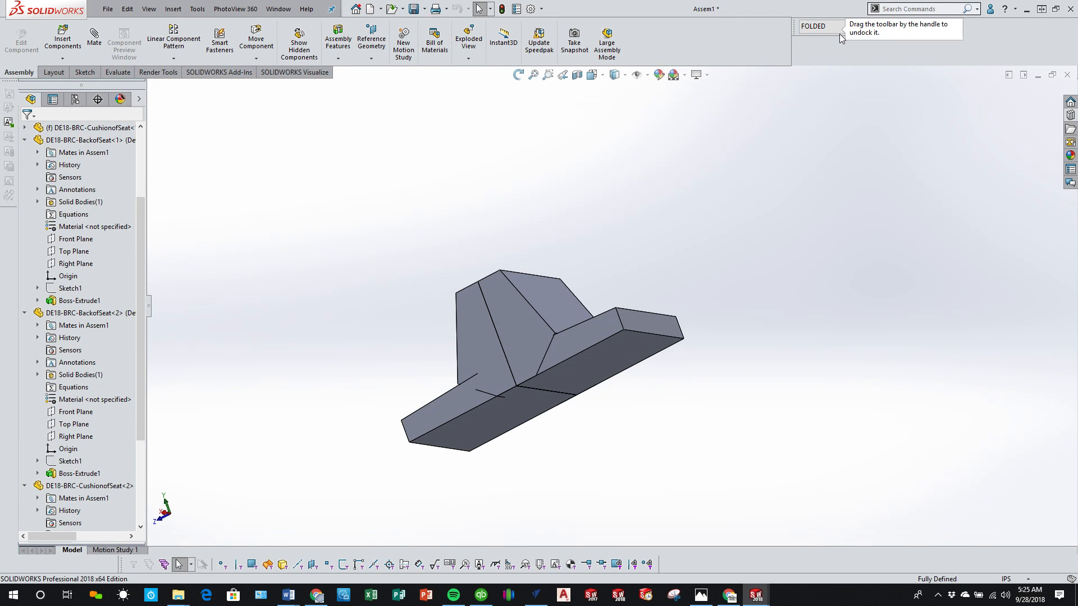
{"action": "left_click", "coordinate": [827, 29]}
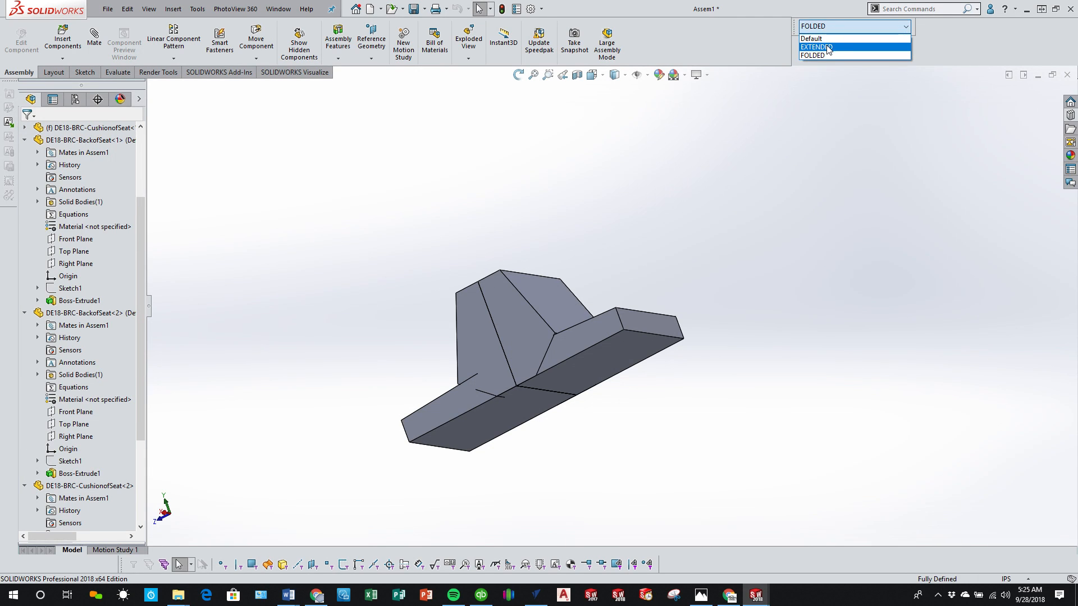
{"action": "left_click", "coordinate": [827, 47]}
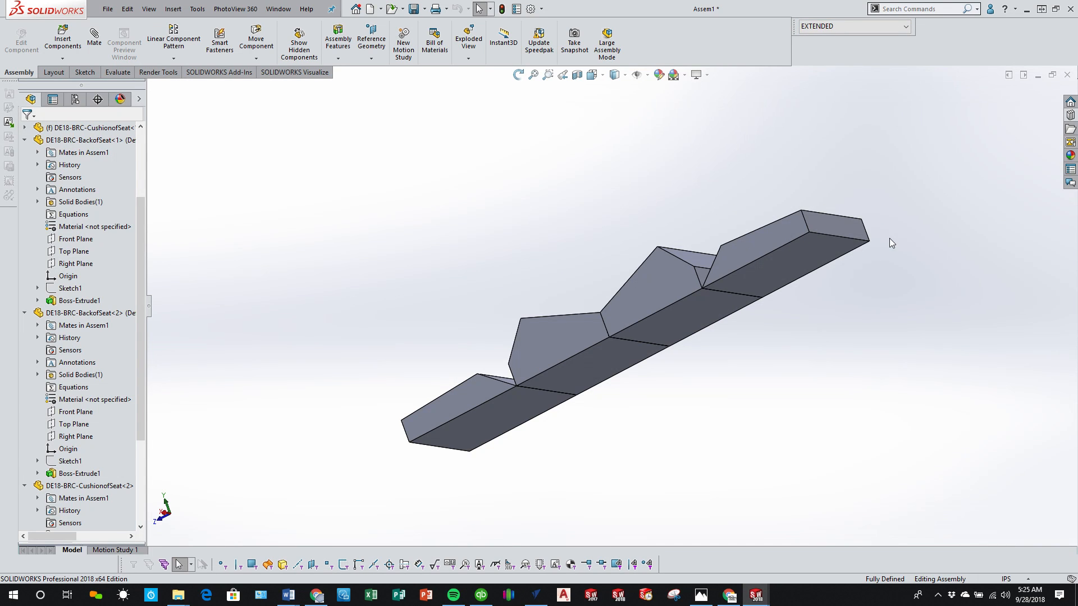
Step: Save the seat assembly as DE18-BRC-SeatAssembly and the open bracket part as DE18-BRC-SeatBracket
{"action": "left_click", "coordinate": [414, 9]}
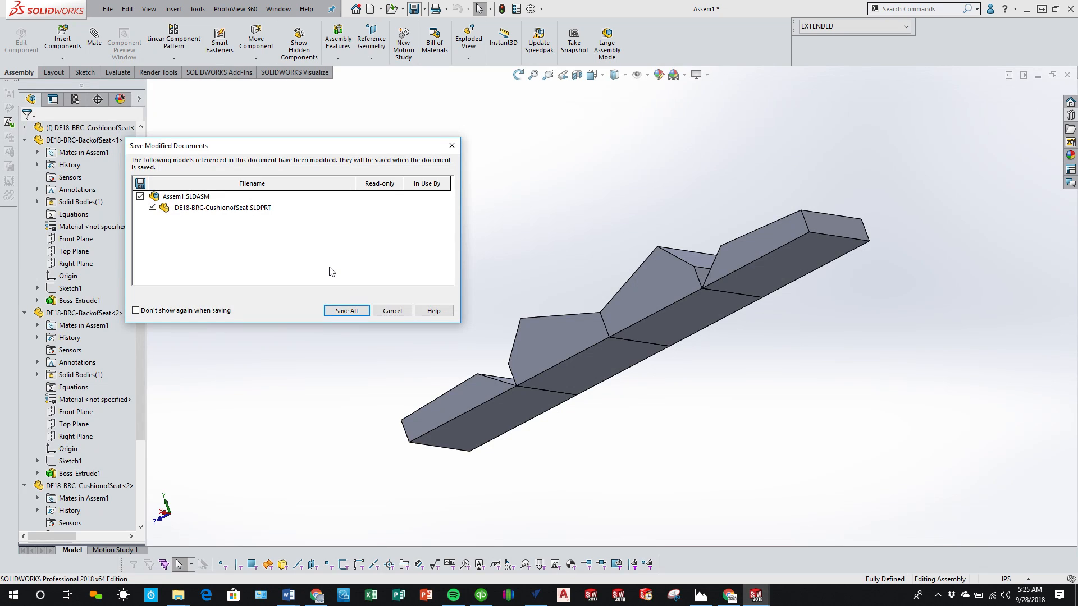
{"action": "left_click", "coordinate": [344, 312]}
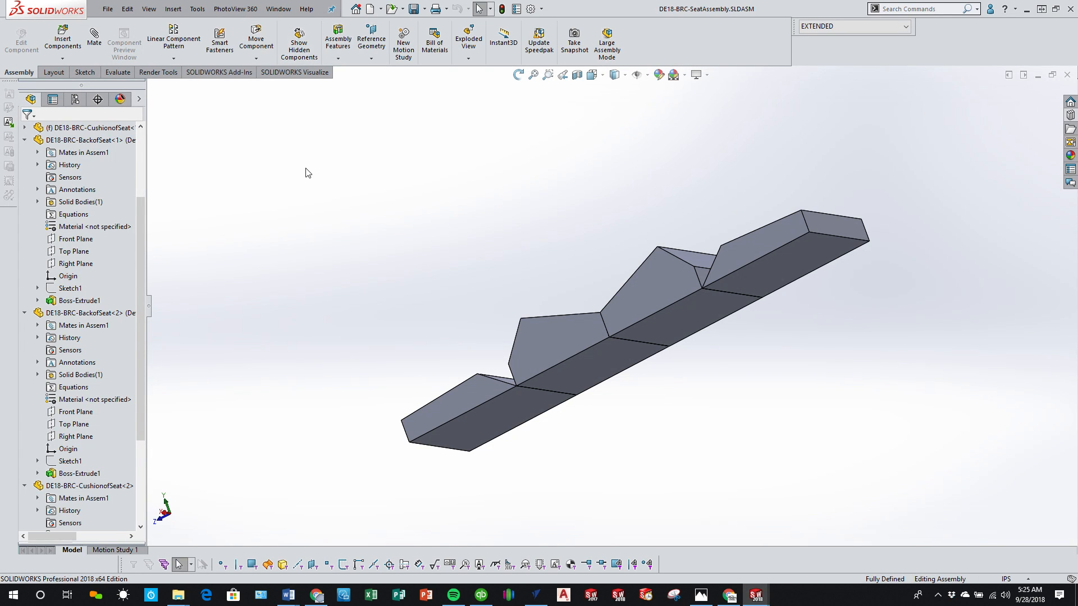
{"action": "key", "text": "ctrl+Tab"}
{"action": "key", "text": "ctrl+Tab"}
{"action": "key", "text": "ctrl+Tab"}
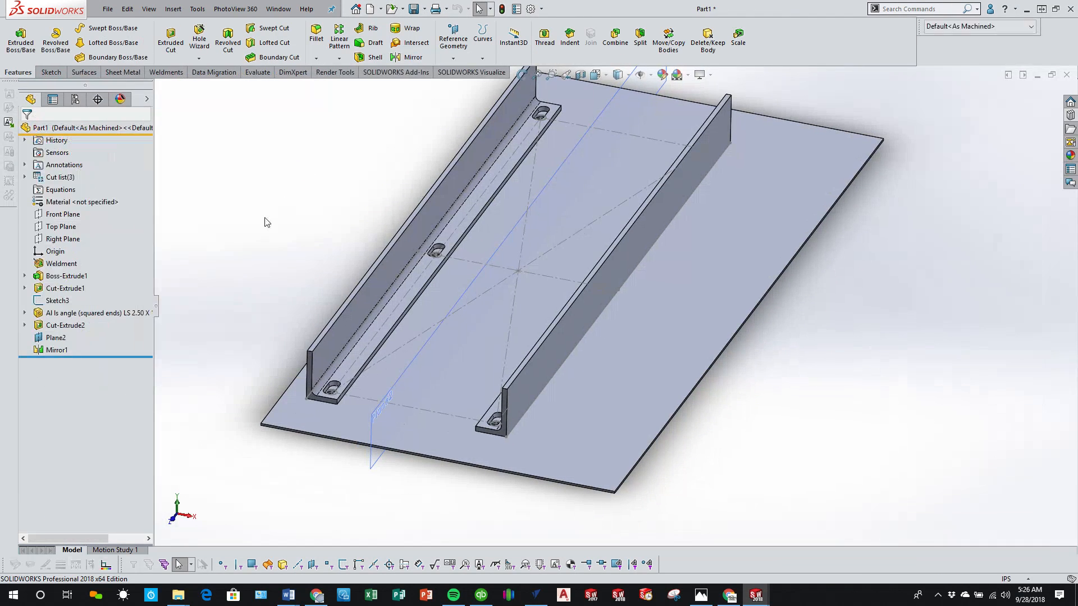
{"action": "left_click", "coordinate": [415, 14]}
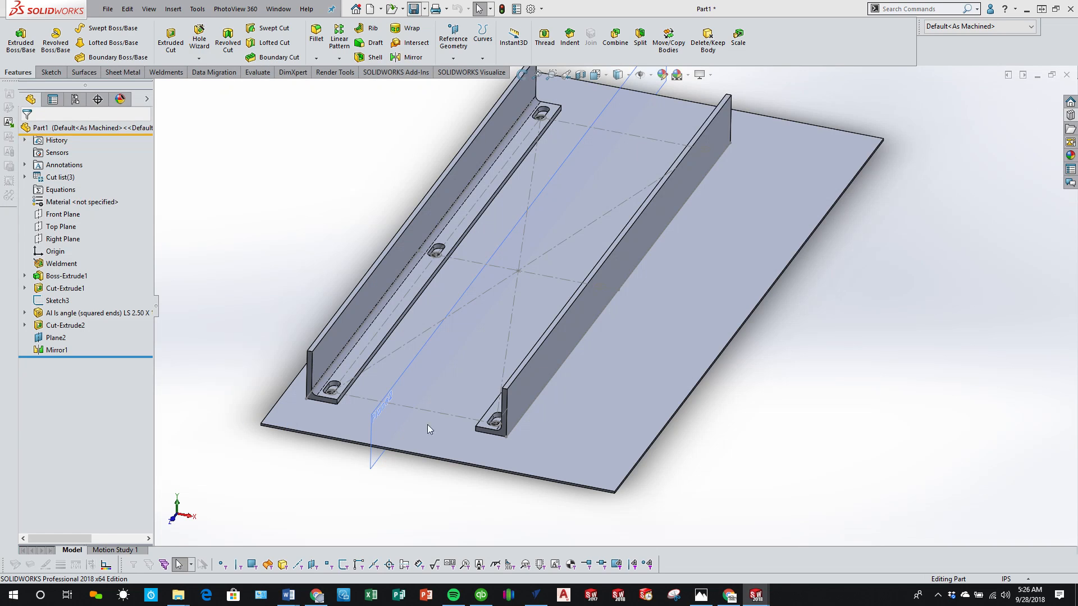
{"action": "key", "text": "f"}
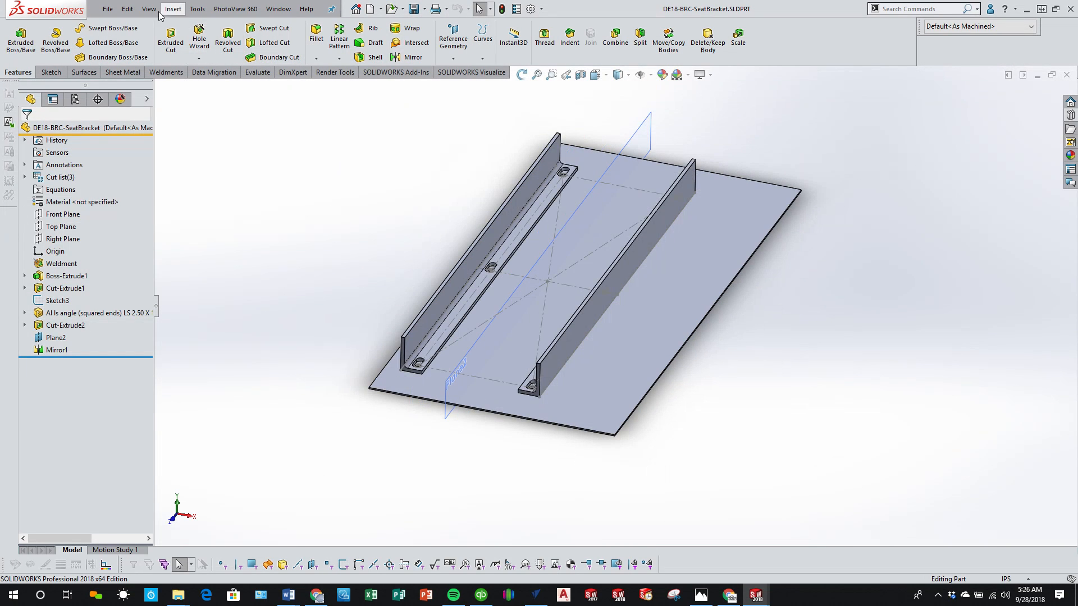
Step: Make a new assembly from the seat bracket using the Assembly template and place the bracket at the origin
{"action": "left_click", "coordinate": [108, 9]}
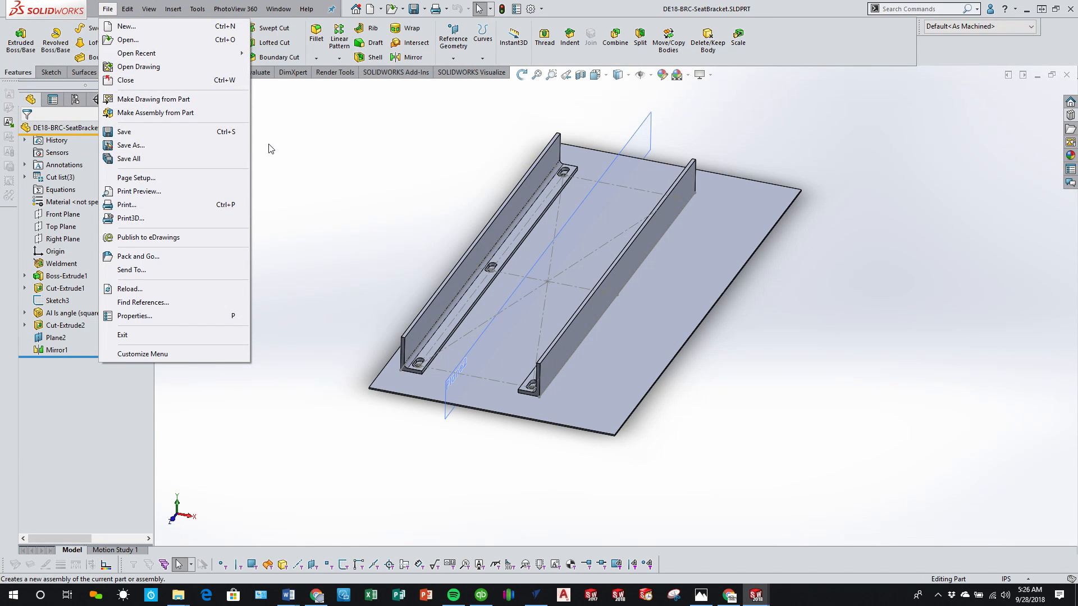
{"action": "left_click", "coordinate": [178, 112]}
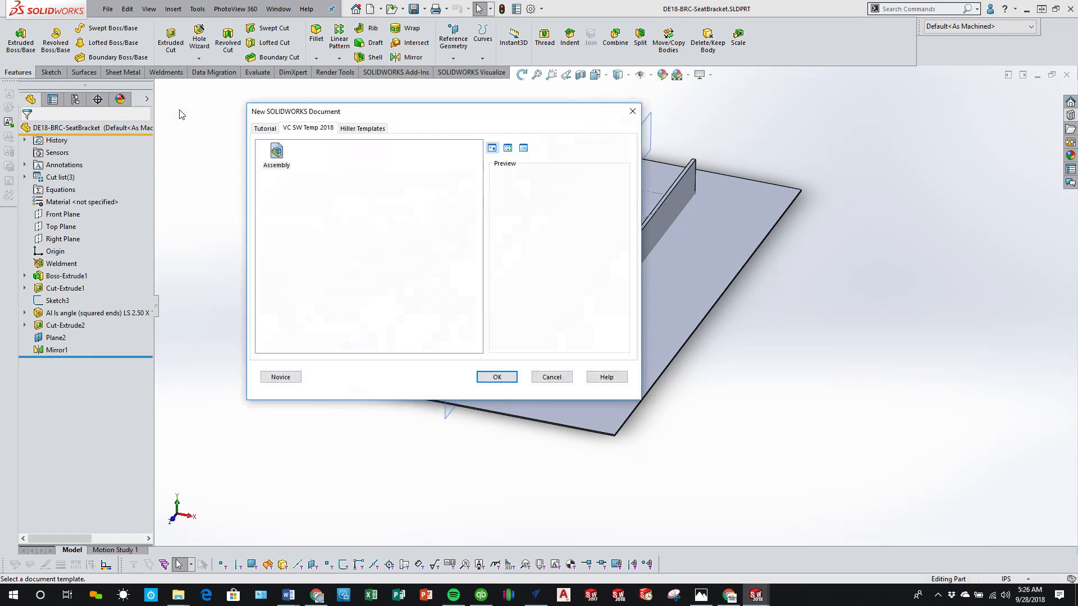
{"action": "left_click", "coordinate": [272, 161]}
{"action": "left_click", "coordinate": [497, 377]}
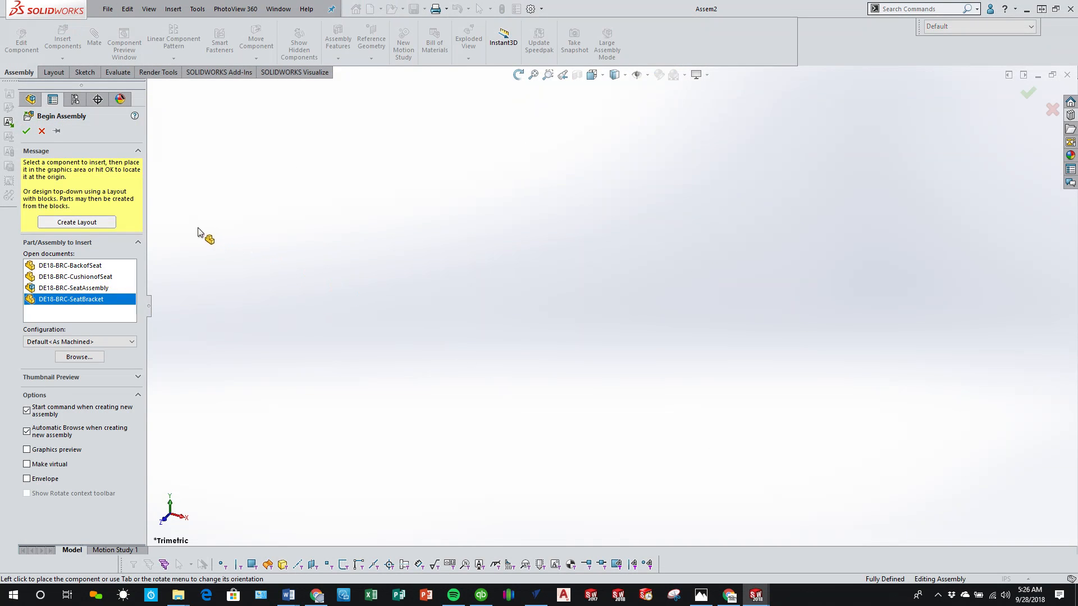
{"action": "left_click", "coordinate": [26, 131]}
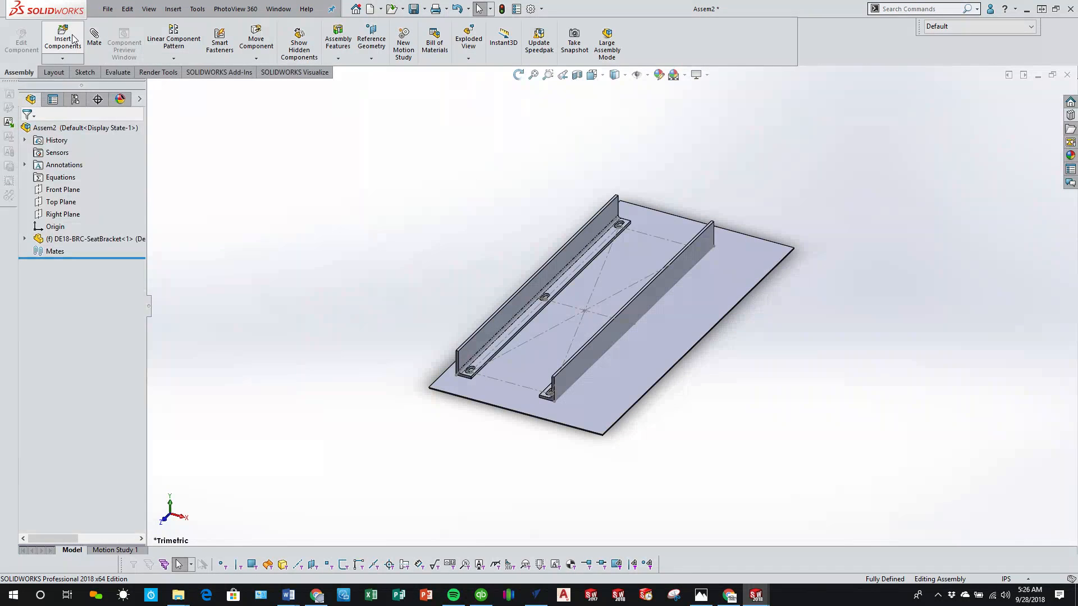
Step: Insert DE18-BRC-SeatAssembly in its EXTENDED configuration beside the seat bracket
{"action": "left_click", "coordinate": [73, 38]}
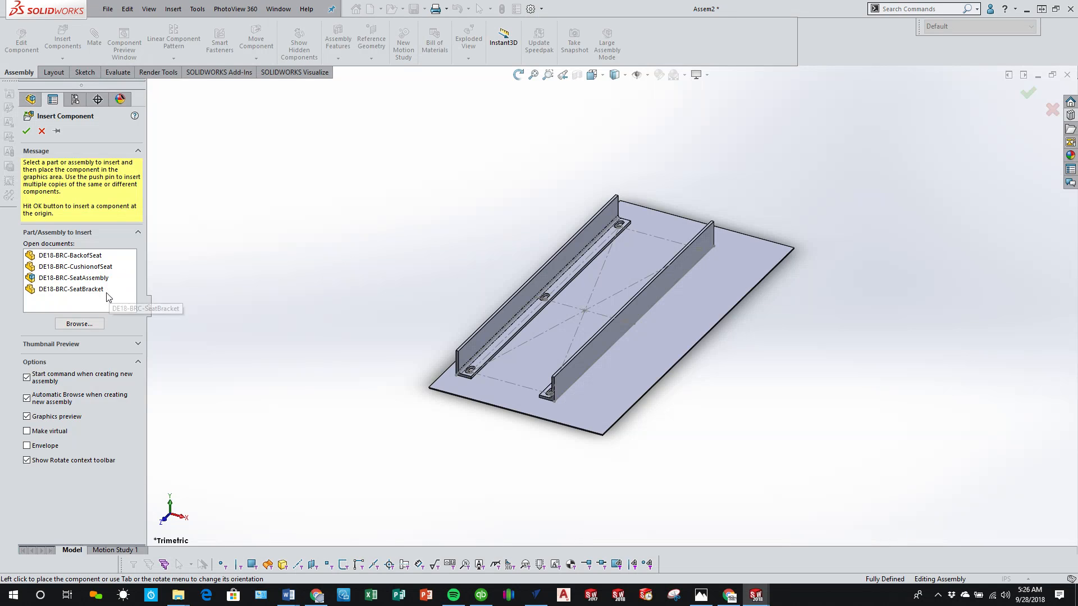
{"action": "left_click", "coordinate": [78, 277]}
{"action": "left_click", "coordinate": [445, 221]}
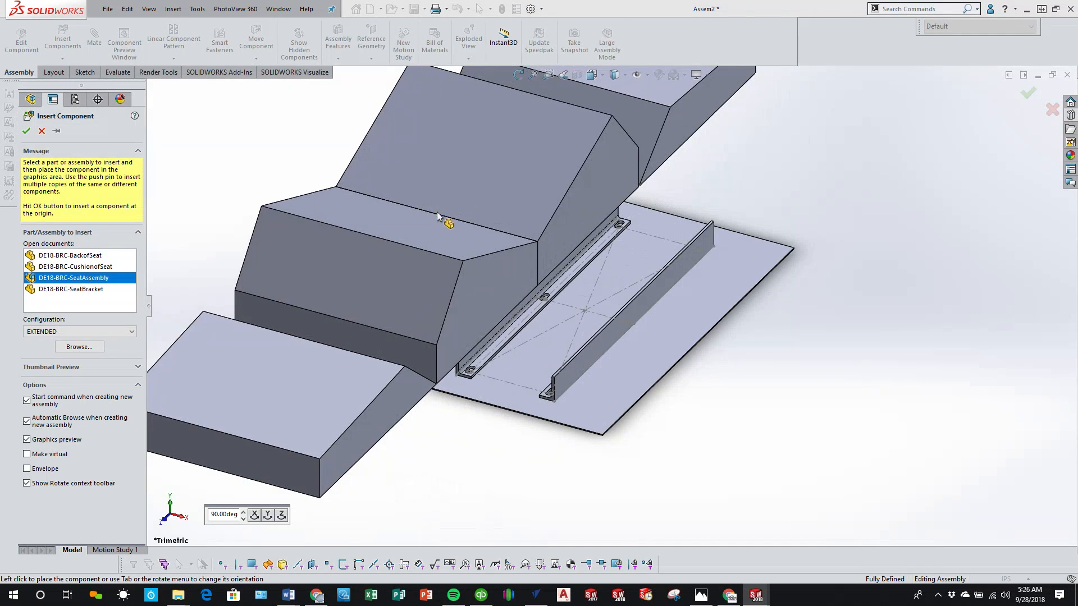
Step: Centre the seat on the bracket with a Width mate between the first backrest's end faces and the two angles' upright faces
{"action": "mouse_move", "coordinate": [484, 311]}
{"action": "middle_mouse_down"}
{"action": "mouse_move", "coordinate": [525, 267]}
{"action": "mouse_move", "coordinate": [520, 223]}
{"action": "mouse_move", "coordinate": [473, 303]}
{"action": "middle_mouse_up"}
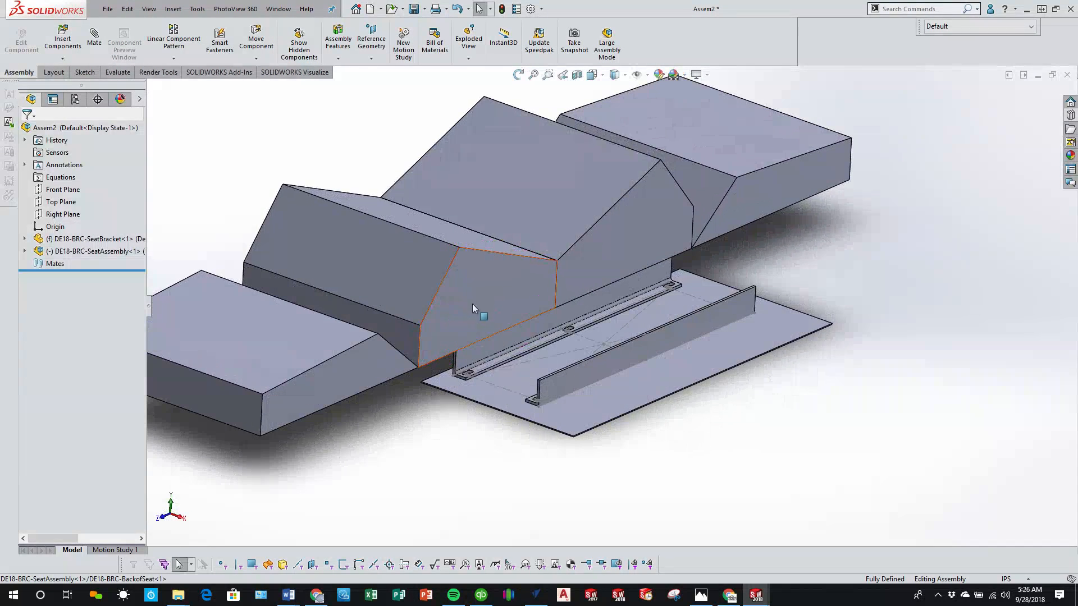
{"action": "middle_click_drag", "start_coordinate": [460, 368], "coordinate": [493, 354]}
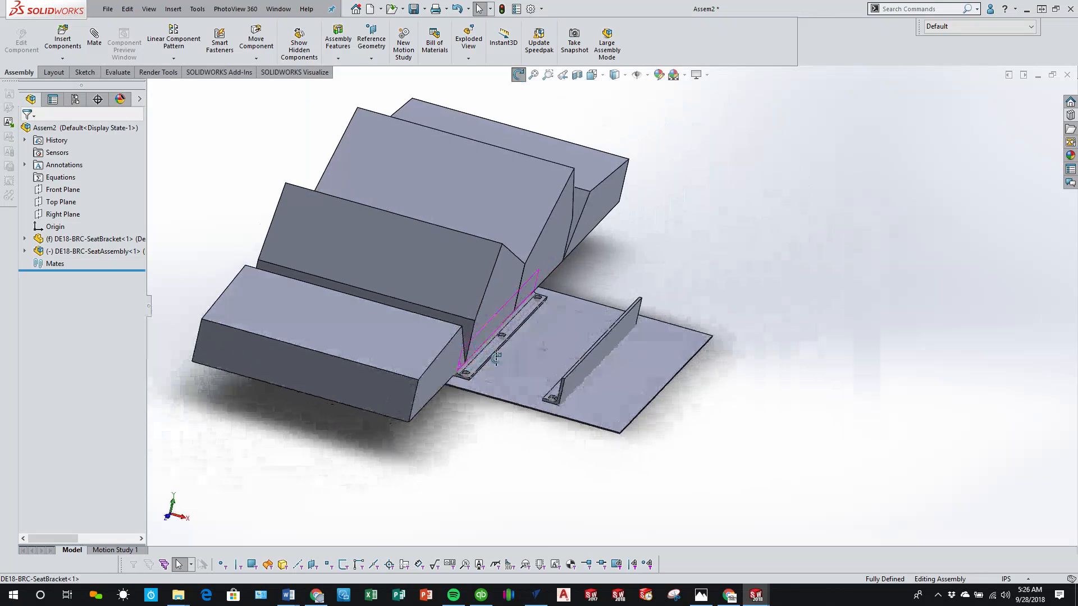
{"action": "left_click", "coordinate": [26, 253]}
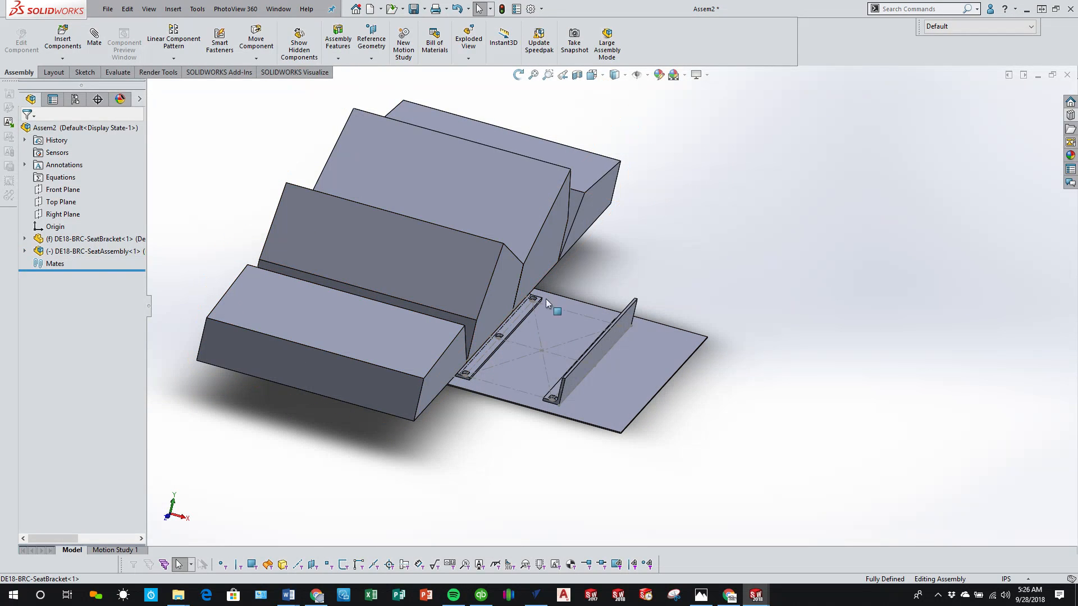
{"action": "left_click", "coordinate": [483, 323]}
{"action": "middle_click_drag", "start_coordinate": [461, 332], "coordinate": [411, 308]}
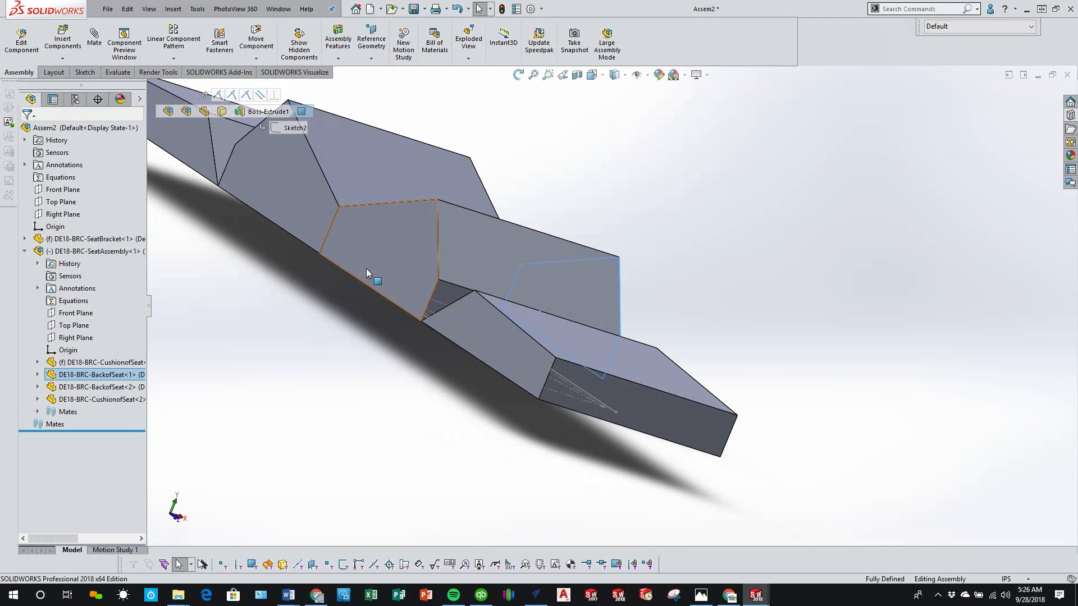
{"action": "middle_click_drag", "start_coordinate": [366, 268], "coordinate": [431, 328]}
{"action": "left_click", "coordinate": [520, 322], "text": "ctrl"}
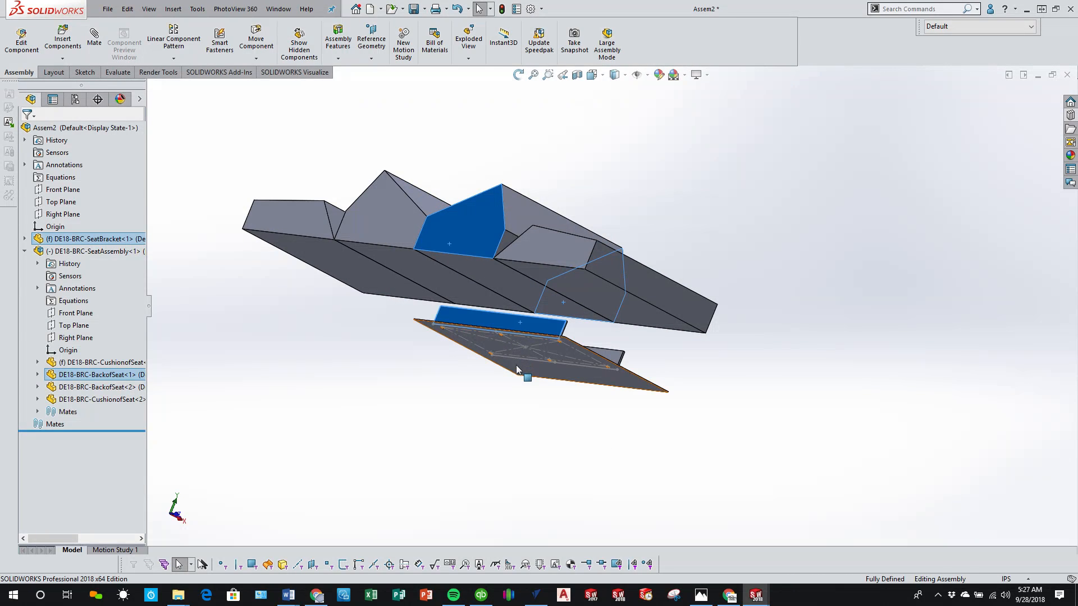
{"action": "middle_click_drag", "start_coordinate": [516, 365], "coordinate": [443, 340]}
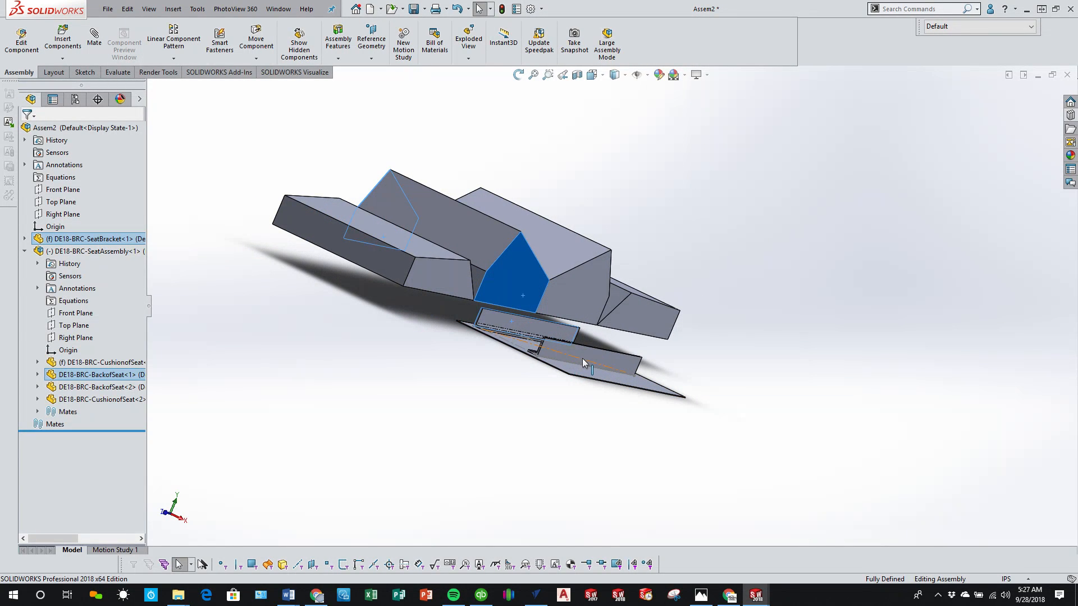
{"action": "left_click", "coordinate": [600, 356], "text": "ctrl"}
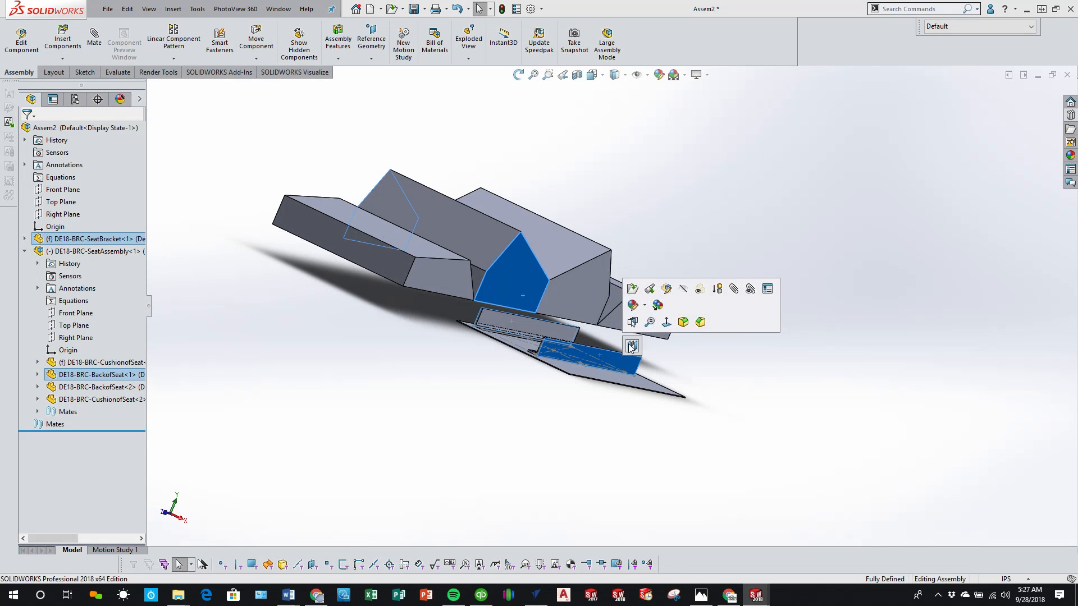
{"action": "left_click", "coordinate": [631, 347]}
{"action": "middle_click_drag", "start_coordinate": [561, 360], "coordinate": [589, 335]}
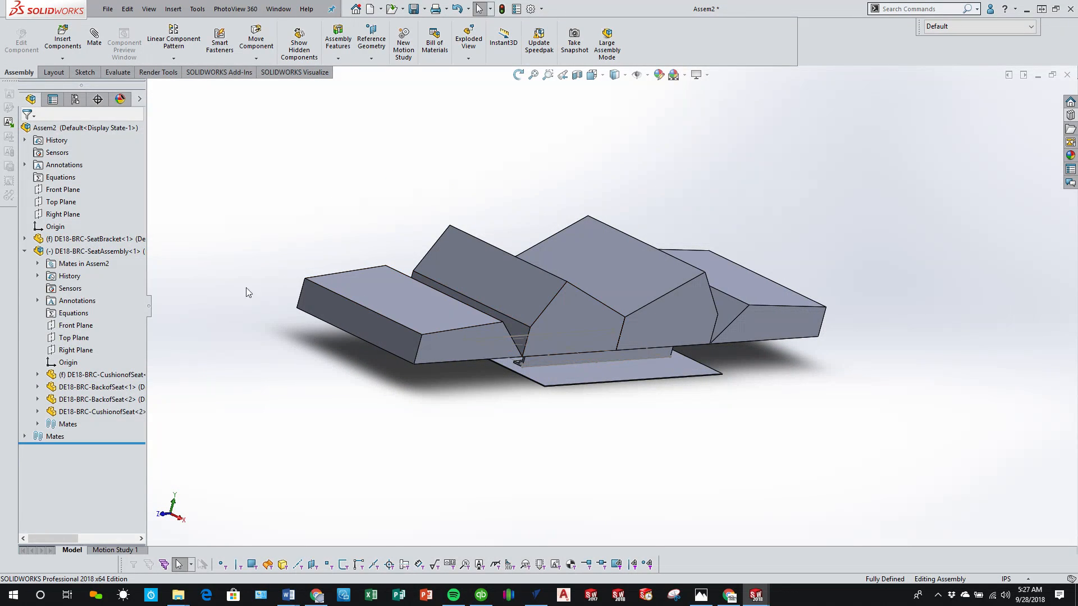
Step: Add a configuration named Extended to the new assembly
{"action": "left_click", "coordinate": [79, 104]}
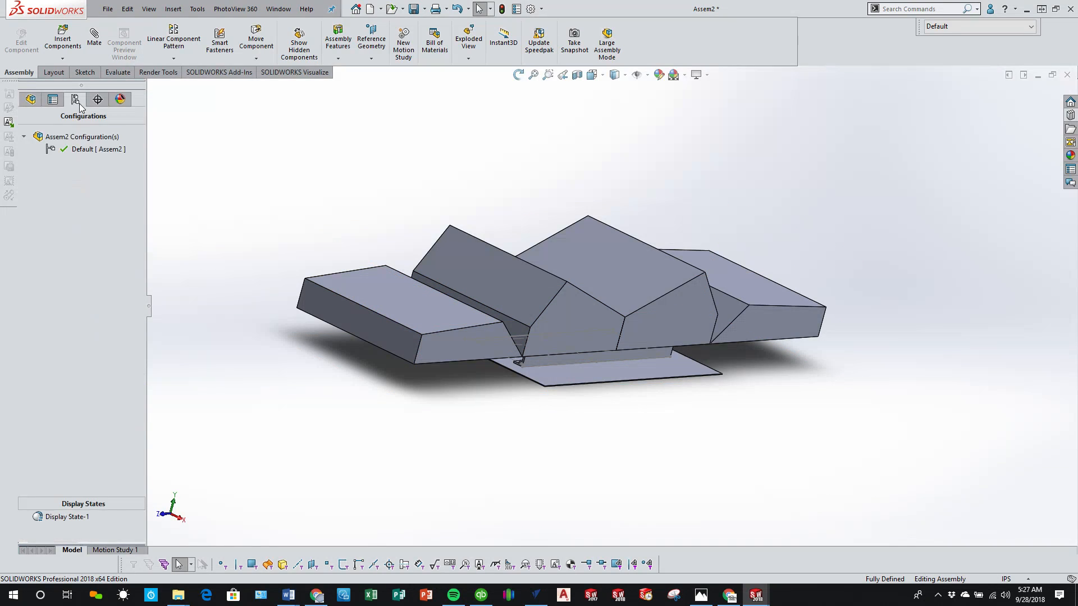
{"action": "right_click", "coordinate": [79, 137]}
{"action": "left_click", "coordinate": [89, 156]}
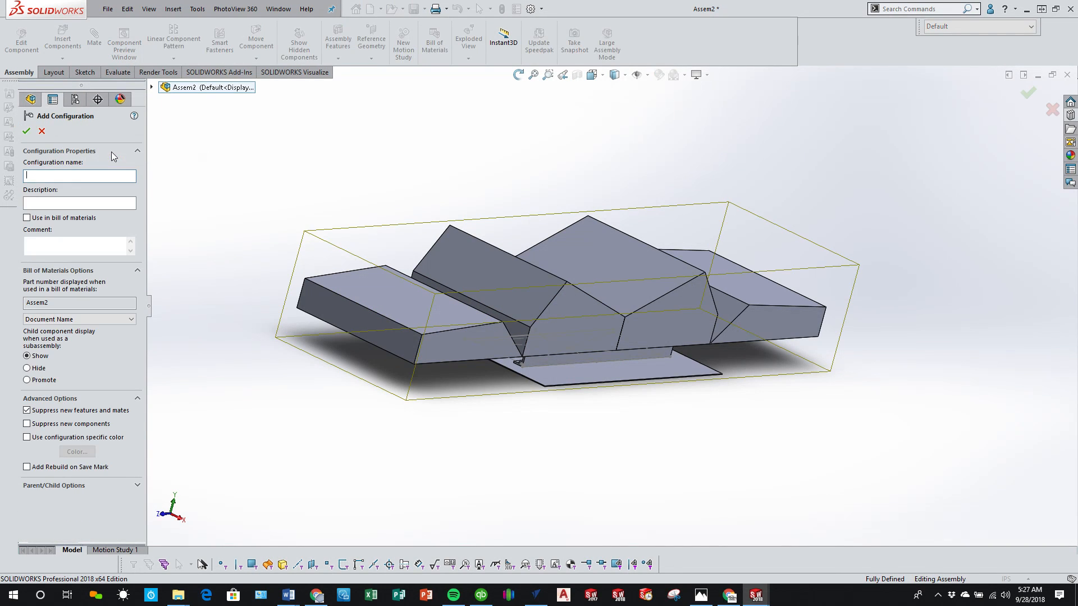
{"action": "type", "text": "Ext"}
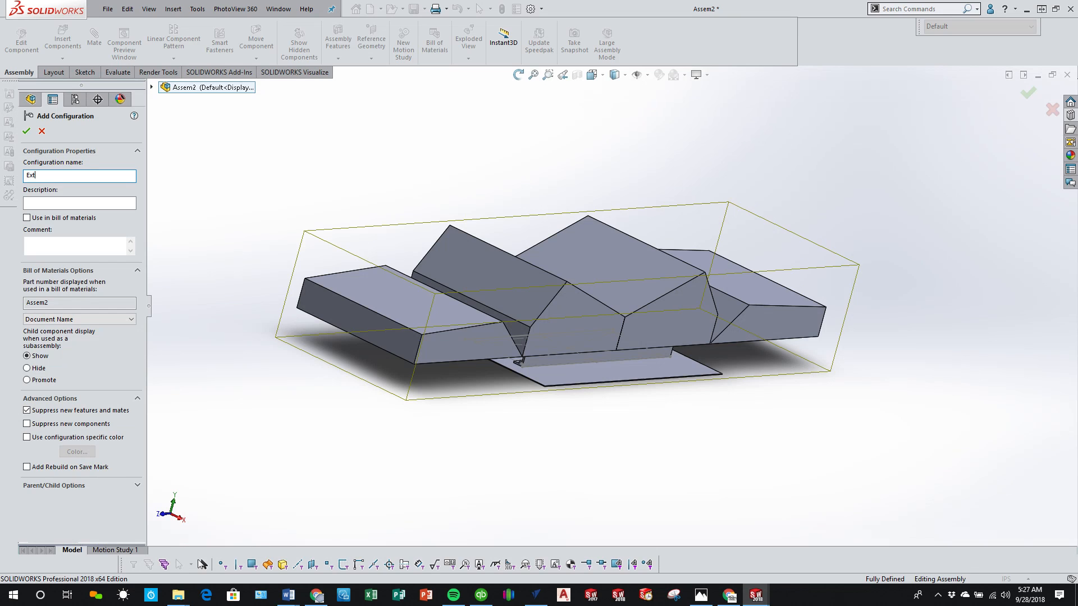
{"action": "type", "text": "ended"}
{"action": "left_click", "coordinate": [26, 131]}
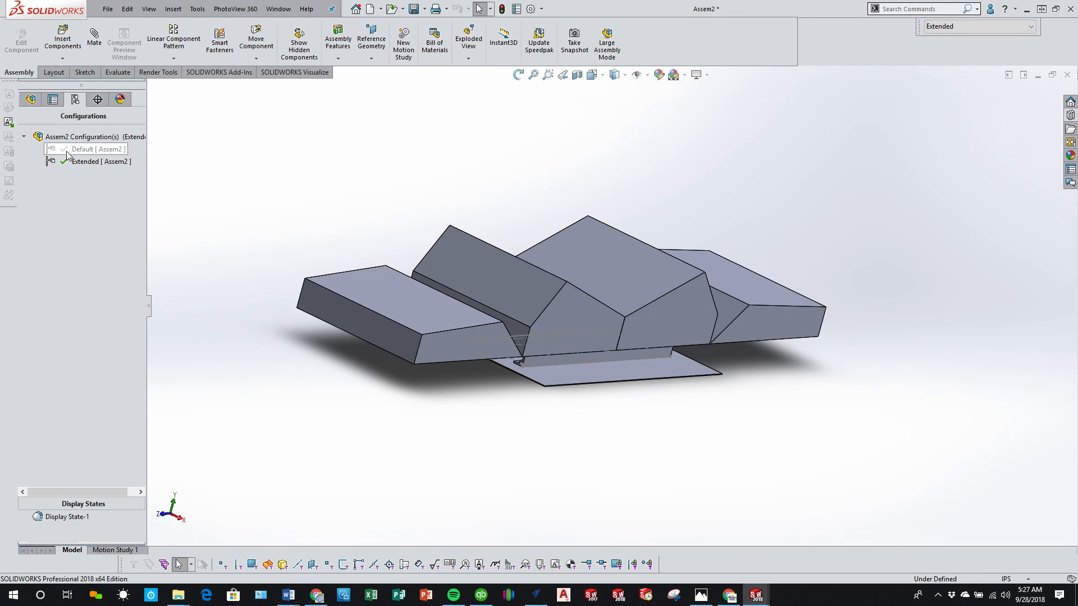
Step: Add a second configuration named Folded to the new assembly
{"action": "right_click", "coordinate": [45, 137]}
{"action": "left_click", "coordinate": [94, 161]}
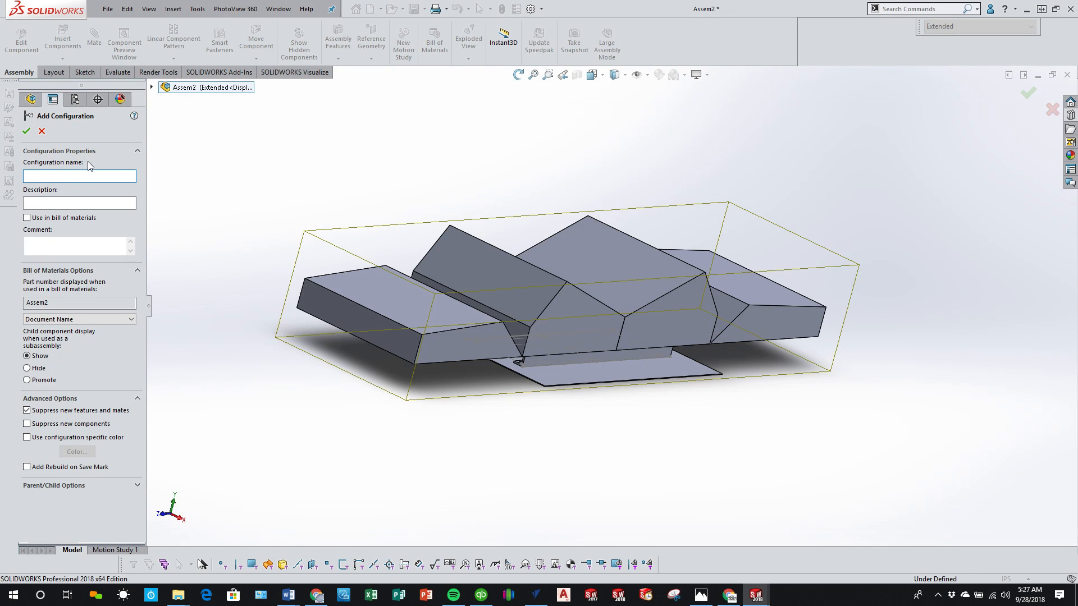
{"action": "type", "text": "Folded"}
{"action": "left_click", "coordinate": [25, 131]}
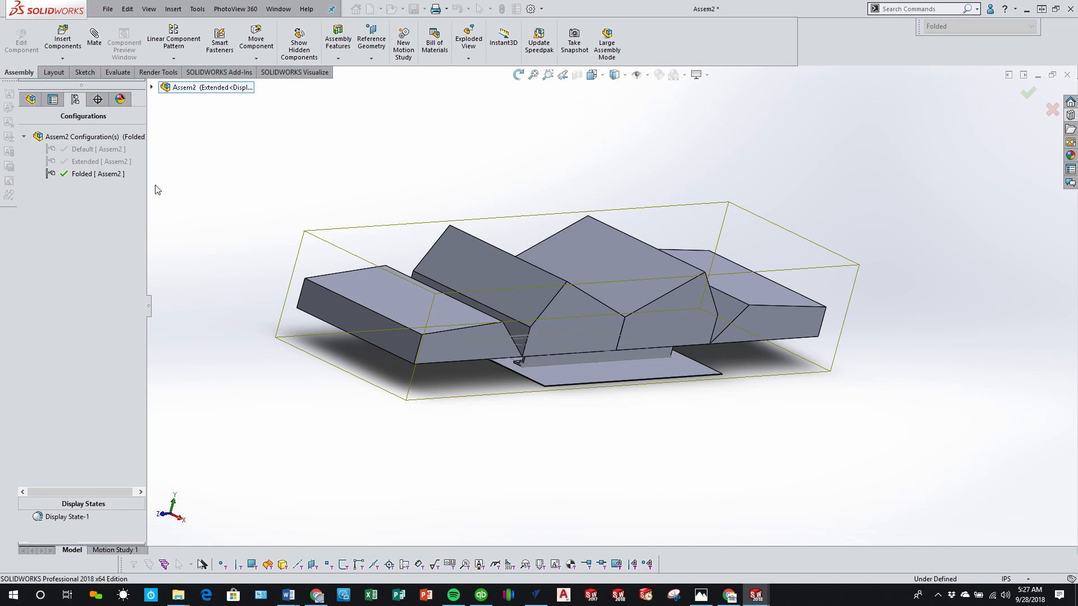
Step: Set the DE18-BRC-SeatAssembly component to its FOLDED configuration within the assembly's Folded configuration
{"action": "left_click", "coordinate": [30, 103]}
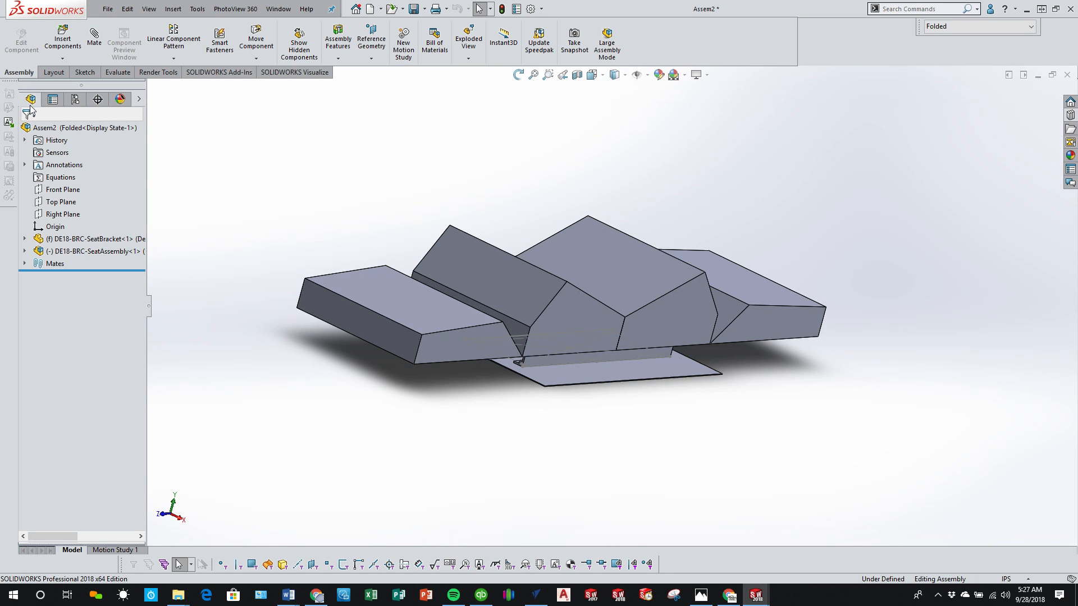
{"action": "left_click", "coordinate": [99, 251]}
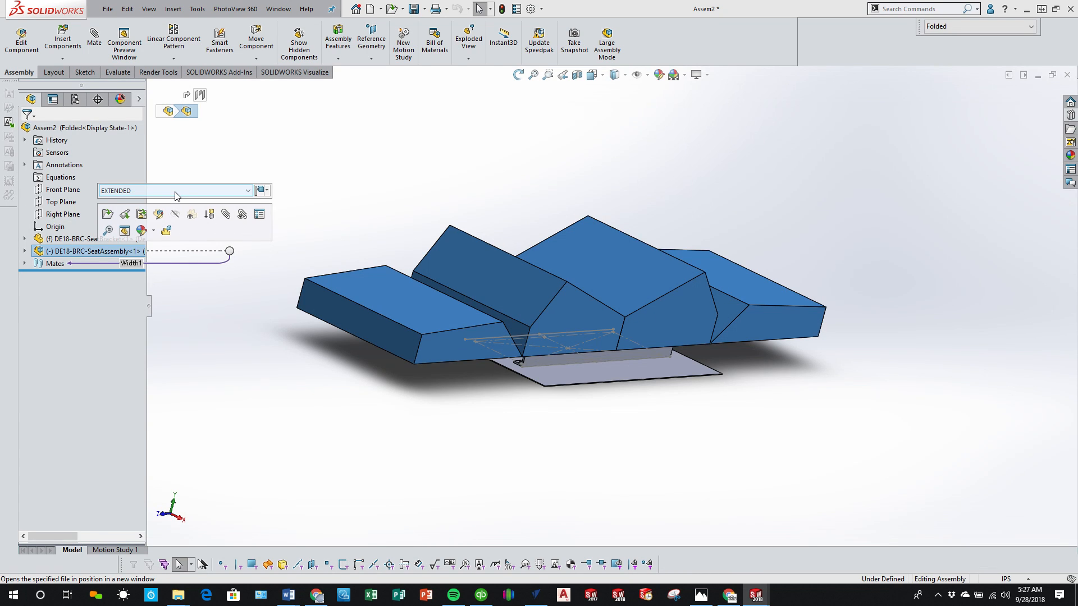
{"action": "left_click", "coordinate": [176, 194]}
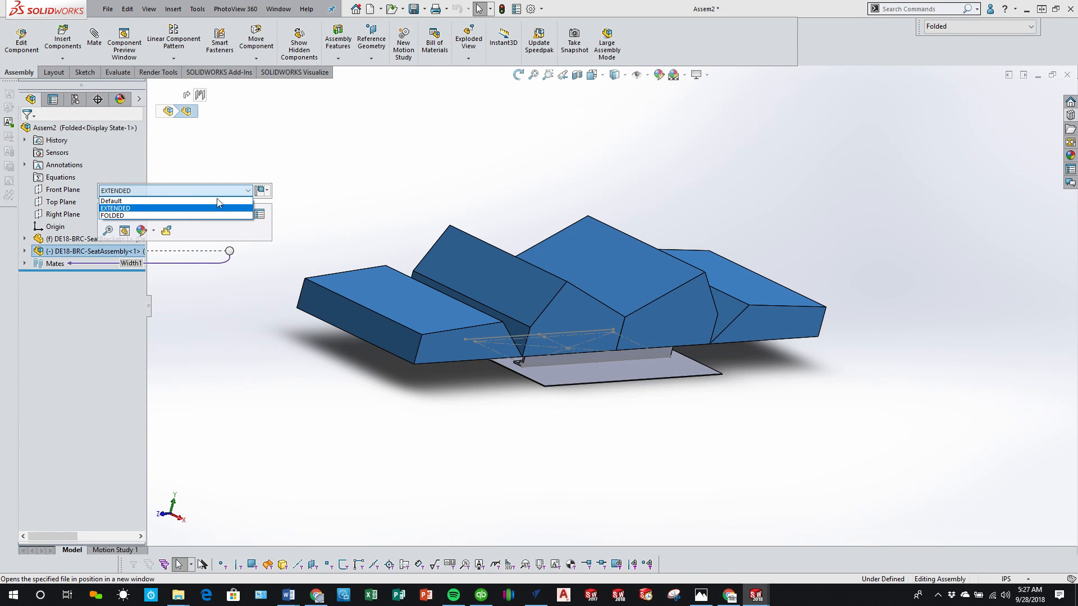
{"action": "left_click", "coordinate": [117, 214]}
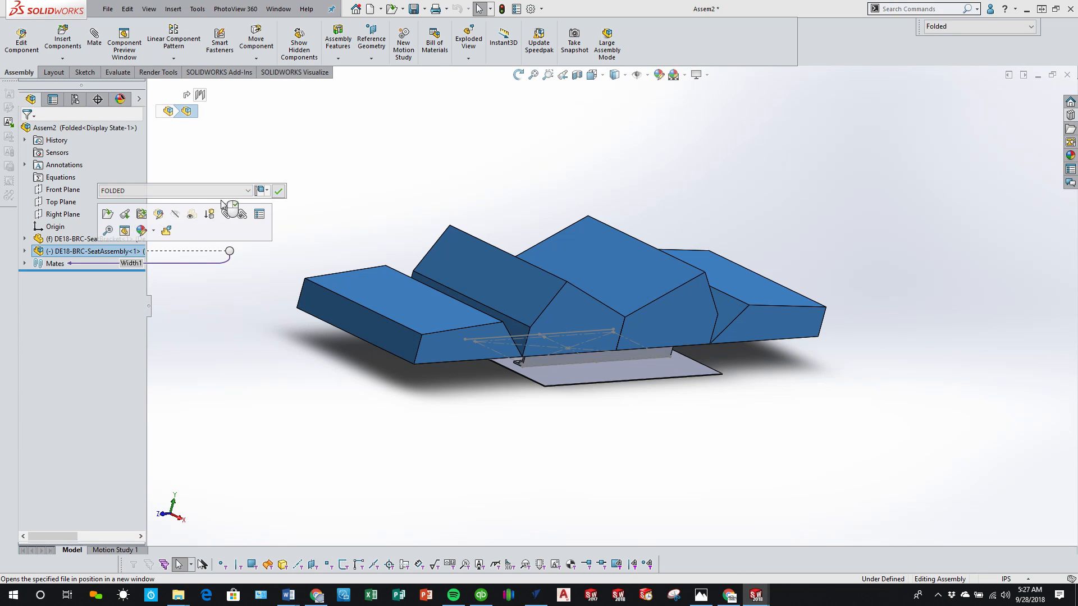
{"action": "left_click", "coordinate": [278, 192]}
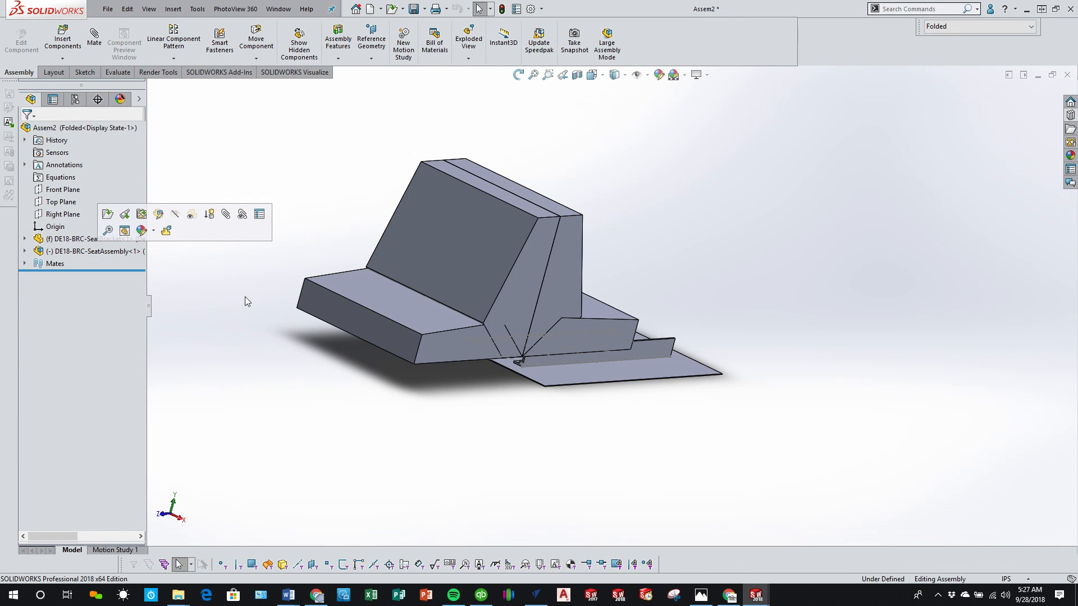
Step: Switch the assembly to the Extended configuration and back to Folded to compare the two seat positions
{"action": "left_click", "coordinate": [971, 31]}
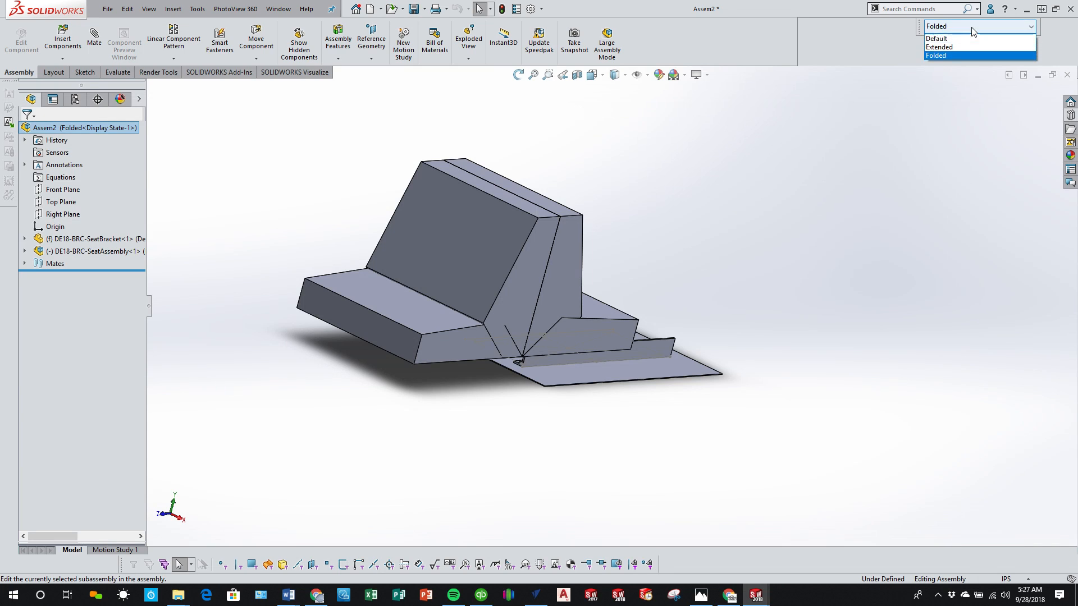
{"action": "left_click", "coordinate": [966, 47]}
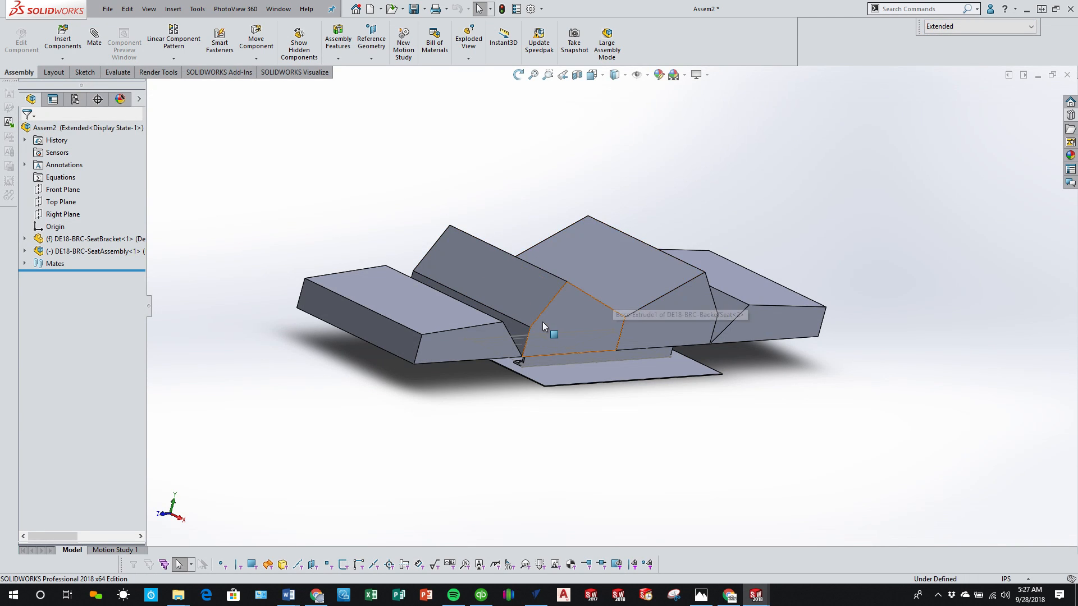
{"action": "middle_click_drag", "start_coordinate": [542, 322], "coordinate": [578, 314]}
{"action": "left_click", "coordinate": [1026, 30]}
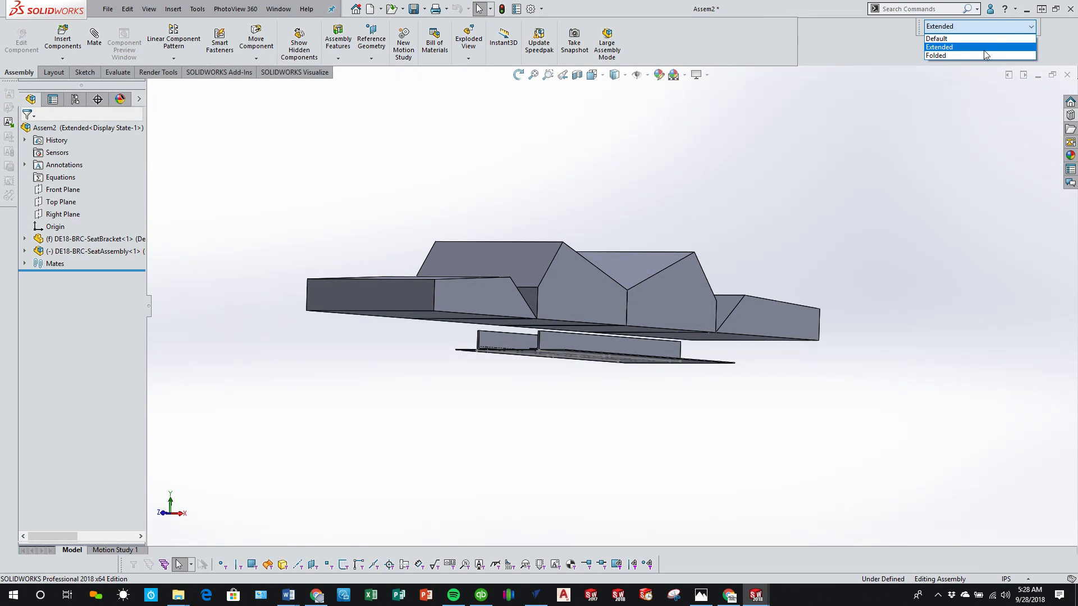
{"action": "left_click", "coordinate": [967, 55]}
Step: Move the folded seat freehand along the seat bracket until it sits roughly centred over the two angles
{"action": "middle_click_drag", "start_coordinate": [591, 246], "coordinate": [502, 363]}
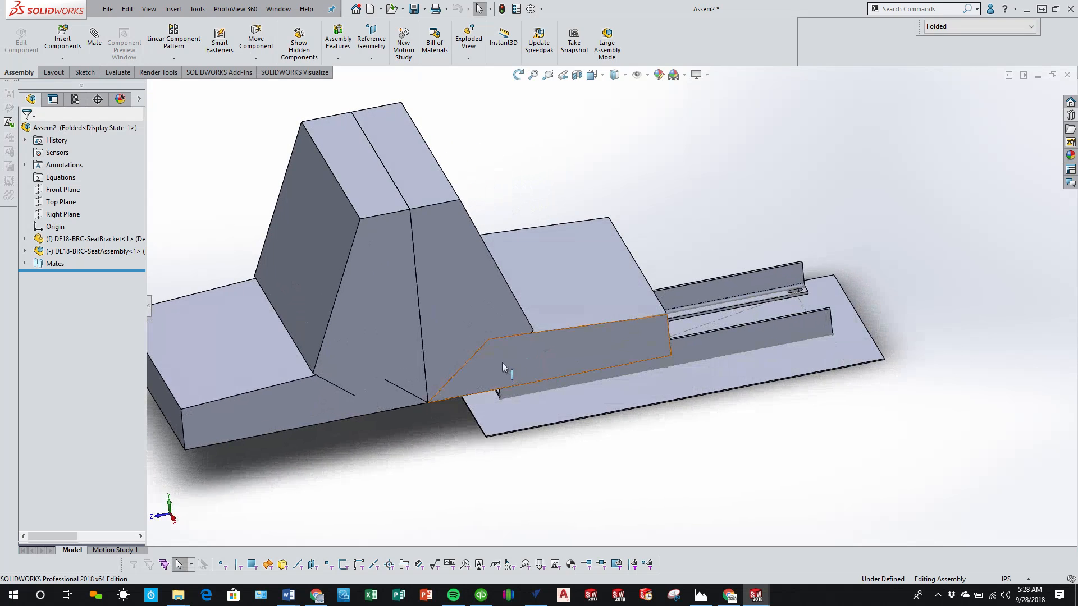
{"action": "left_click", "coordinate": [534, 309]}
{"action": "middle_click_drag", "start_coordinate": [535, 309], "coordinate": [674, 331]}
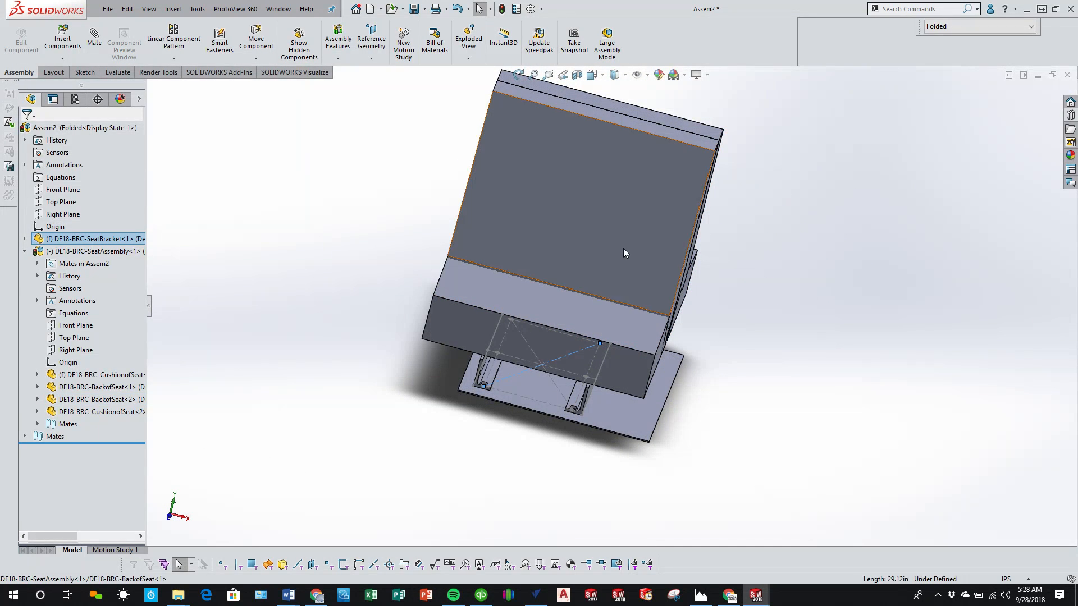
{"action": "left_click_drag", "start_coordinate": [623, 249], "coordinate": [573, 255]}
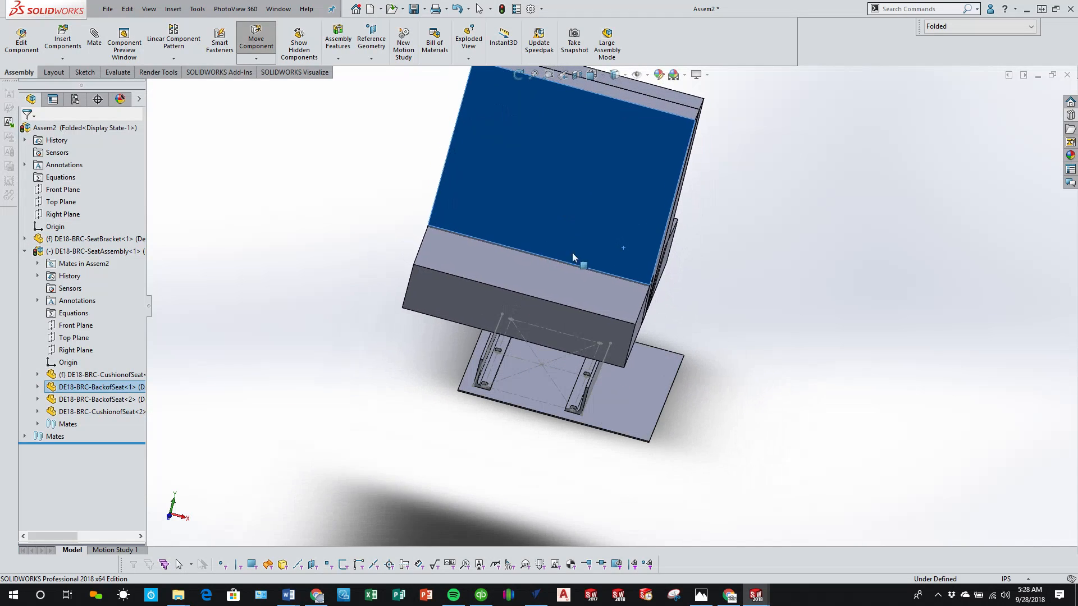
{"action": "mouse_move", "coordinate": [539, 332]}
{"action": "middle_mouse_down"}
{"action": "mouse_move", "coordinate": [505, 284]}
{"action": "mouse_move", "coordinate": [534, 320]}
{"action": "middle_mouse_up"}
{"action": "scroll", "coordinate": [534, 320], "scroll_direction": "up", "scroll_amount": 3}
{"action": "middle_click_drag", "start_coordinate": [696, 375], "coordinate": [614, 373]}
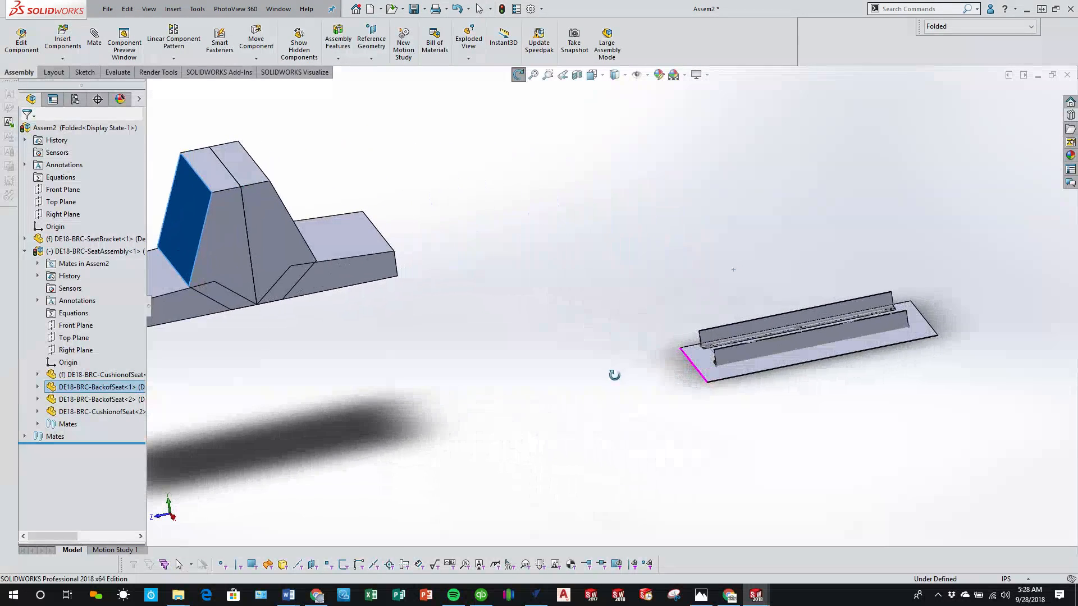
{"action": "left_click_drag", "start_coordinate": [294, 250], "coordinate": [911, 282]}
{"action": "middle_click_drag", "start_coordinate": [842, 342], "coordinate": [773, 342]}
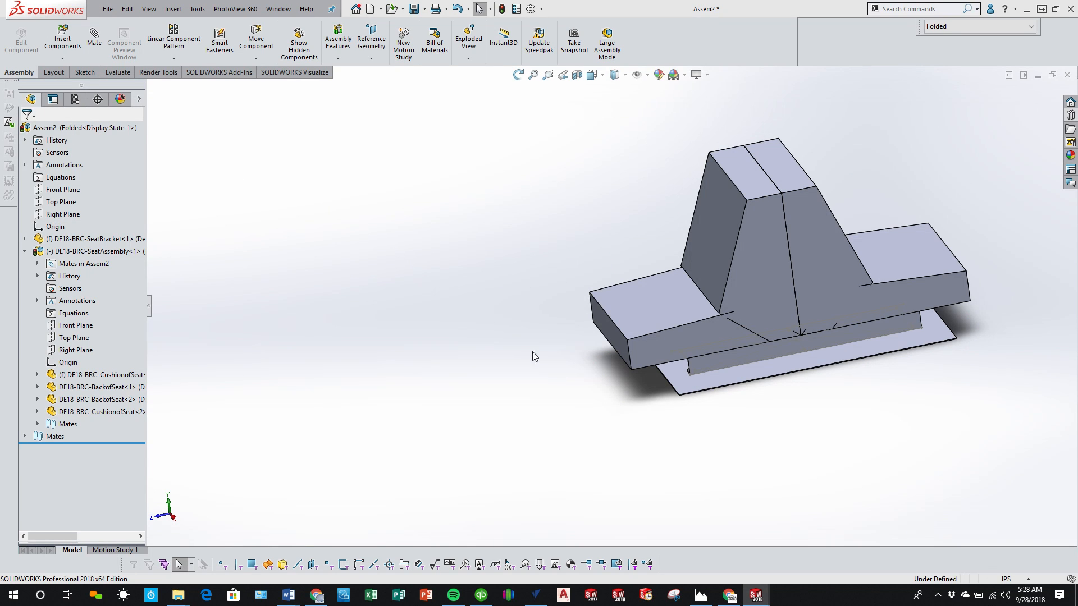
Step: Switch to CNCjs in Chrome, stop the ended G-code program and return the machine to work zero for a rerun
{"action": "left_click", "coordinate": [722, 599]}
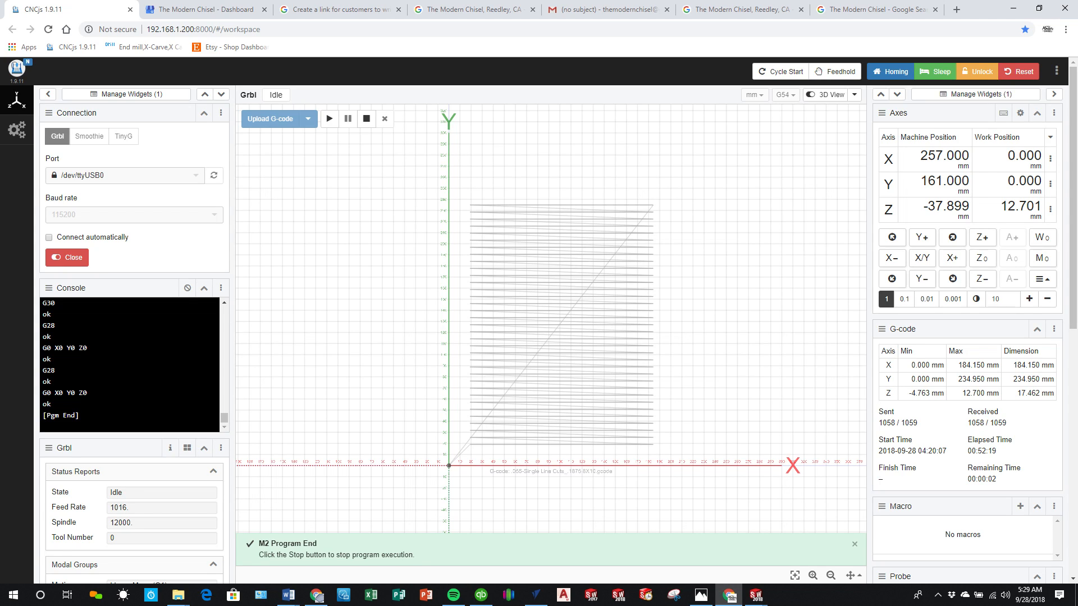
{"action": "left_click", "coordinate": [367, 119]}
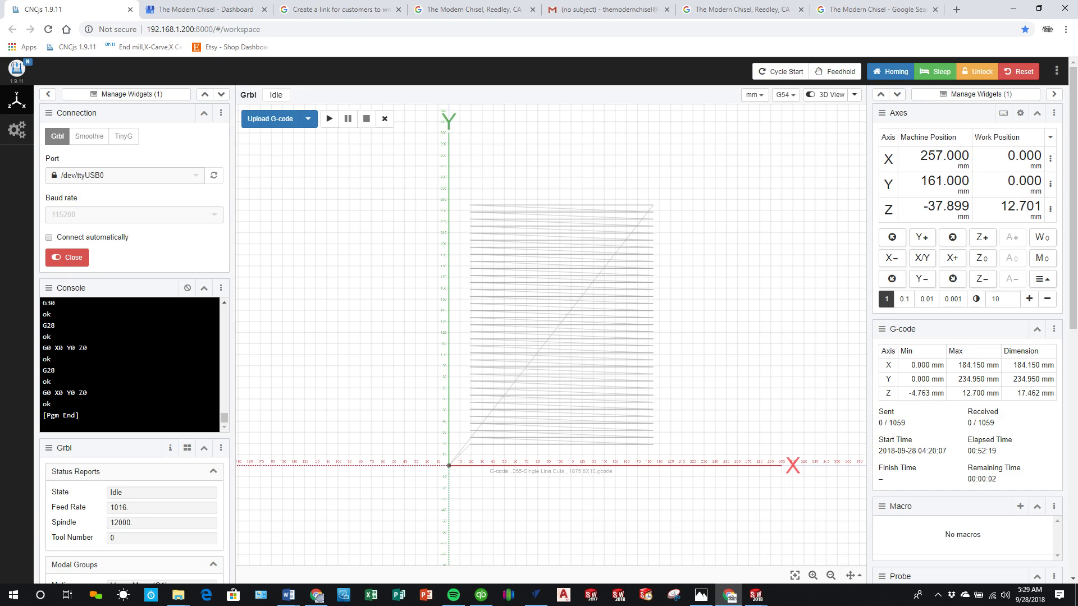
{"action": "left_click", "coordinate": [1043, 259]}
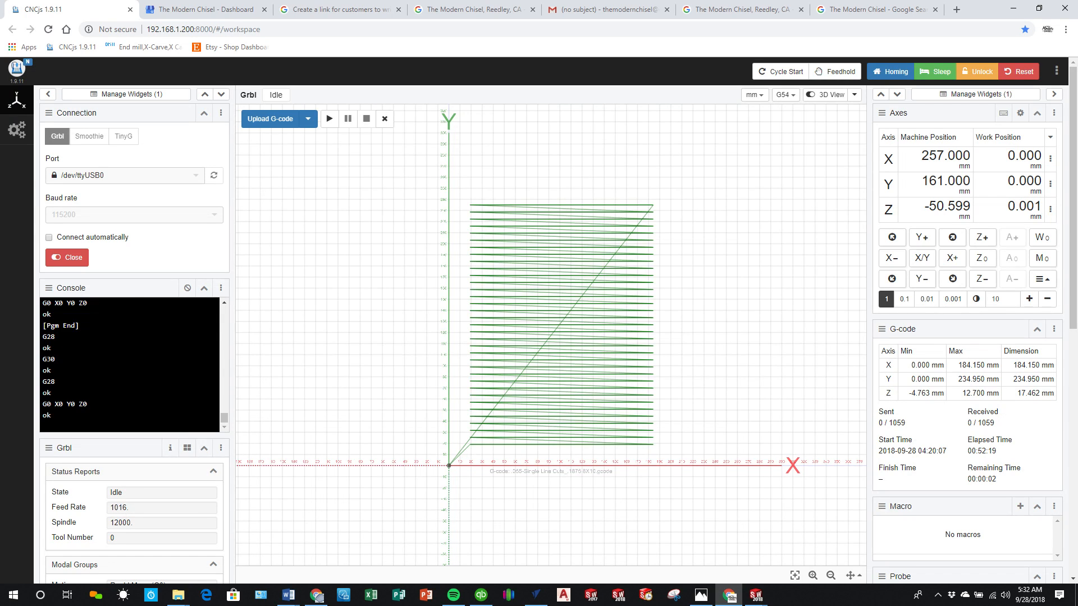
{"action": "key", "text": "alt+Page_Down"}
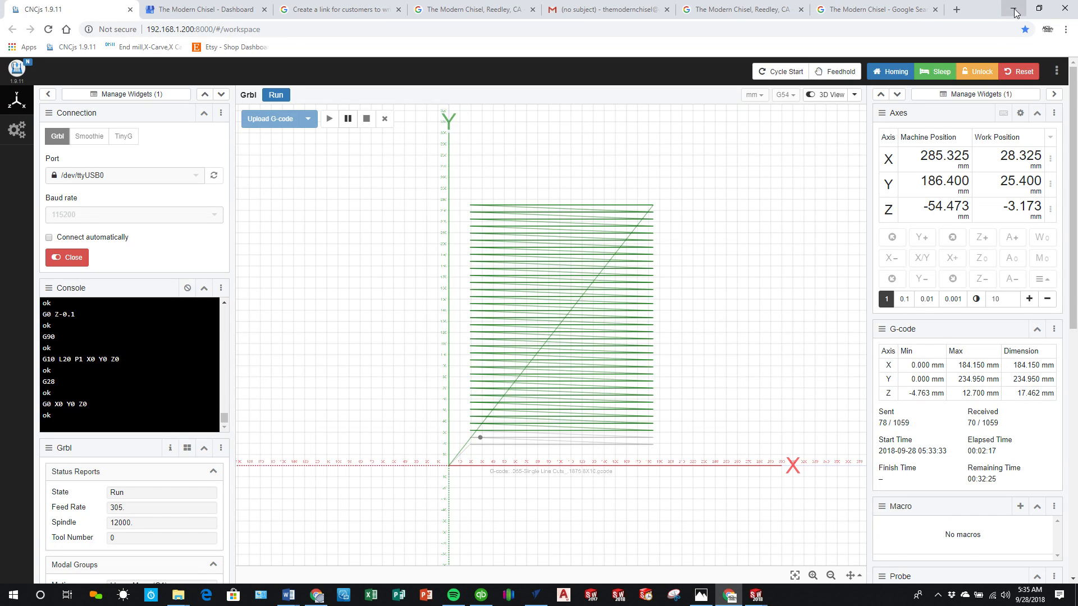
{"action": "left_click", "coordinate": [1014, 8]}
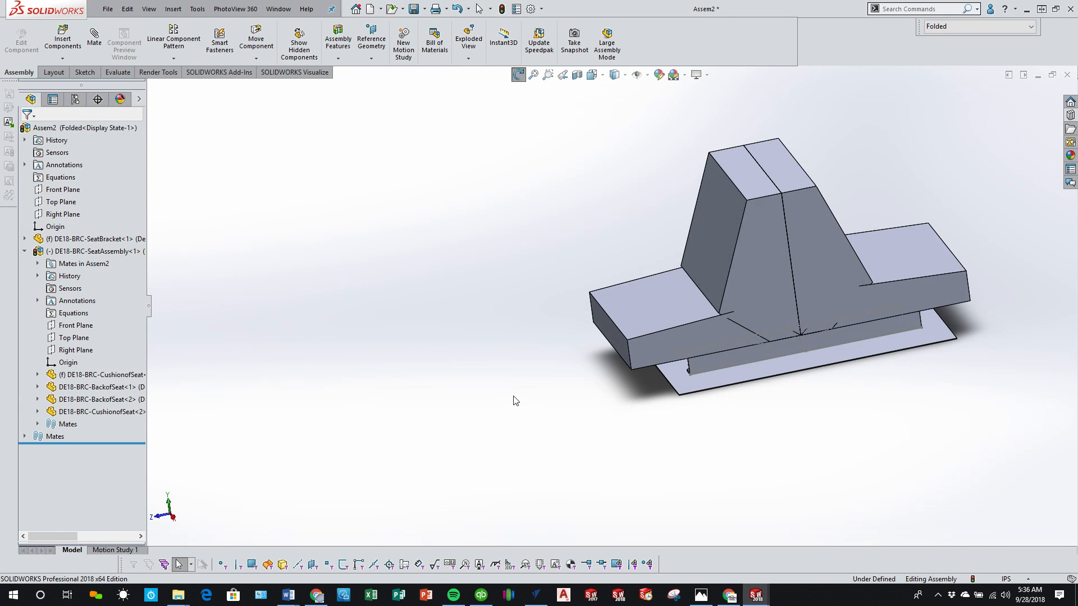
Step: Shift the folded seat slightly along the bracket by its cushions to adjust its position over the angles
{"action": "middle_click_drag", "start_coordinate": [513, 399], "coordinate": [739, 468]}
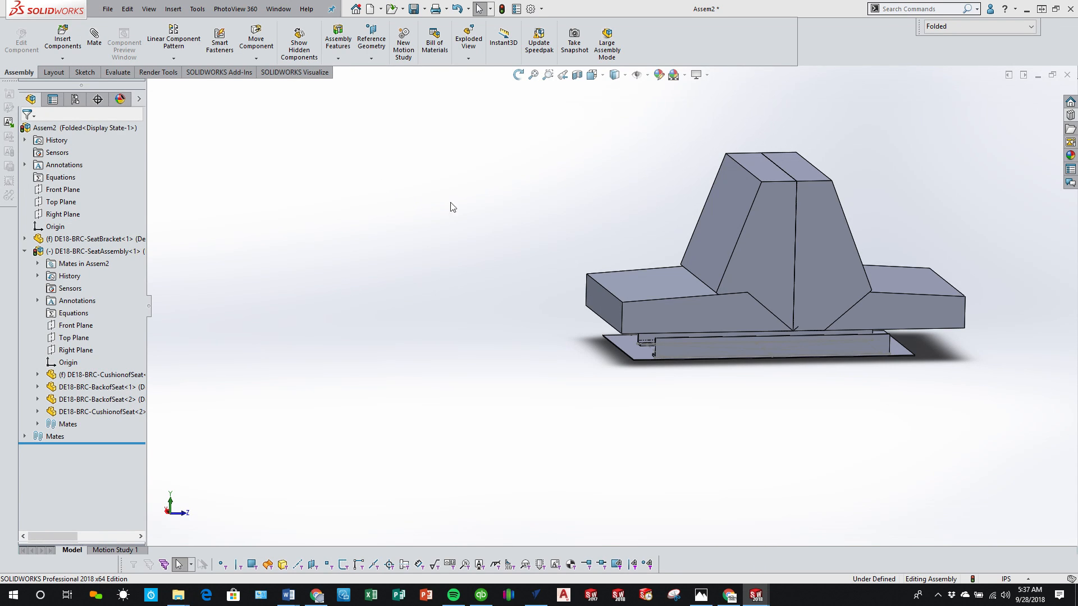
{"action": "left_click", "coordinate": [702, 306]}
{"action": "left_click_drag", "start_coordinate": [702, 307], "coordinate": [678, 304]}
{"action": "left_click_drag", "start_coordinate": [817, 302], "coordinate": [902, 313]}
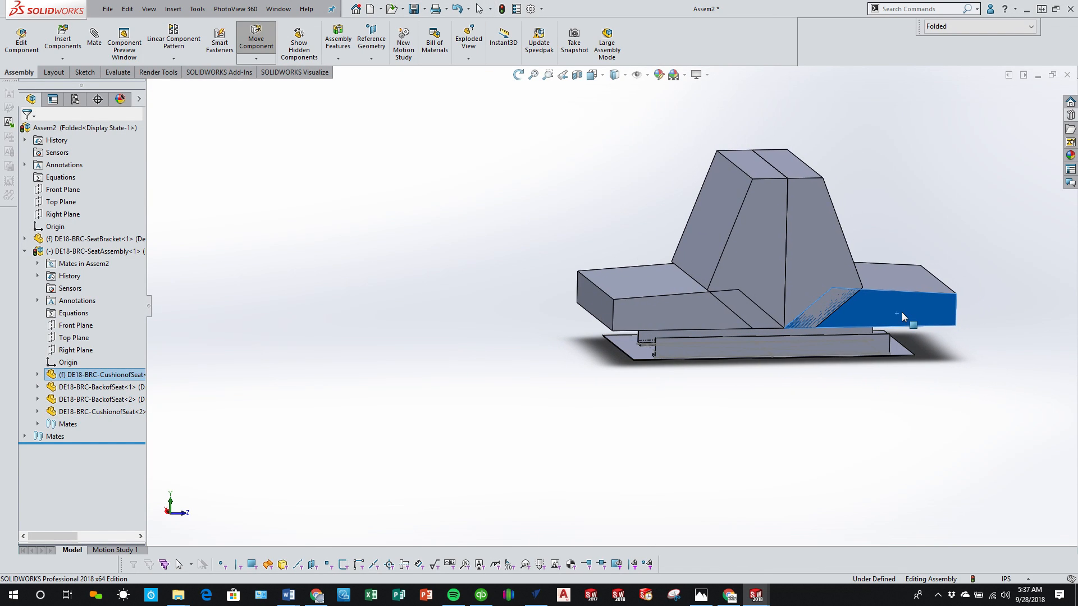
Step: Activate the Extended configuration and slide the extended seat along until its two backrests are over the bracket
{"action": "left_click", "coordinate": [964, 27]}
{"action": "left_click", "coordinate": [954, 47]}
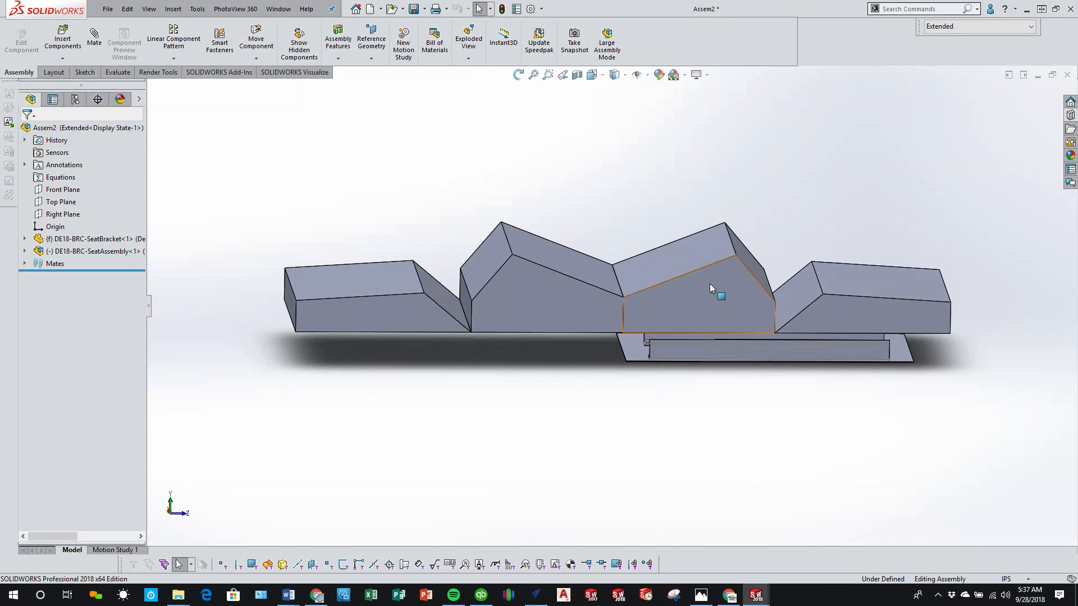
{"action": "left_click_drag", "start_coordinate": [740, 286], "coordinate": [909, 278]}
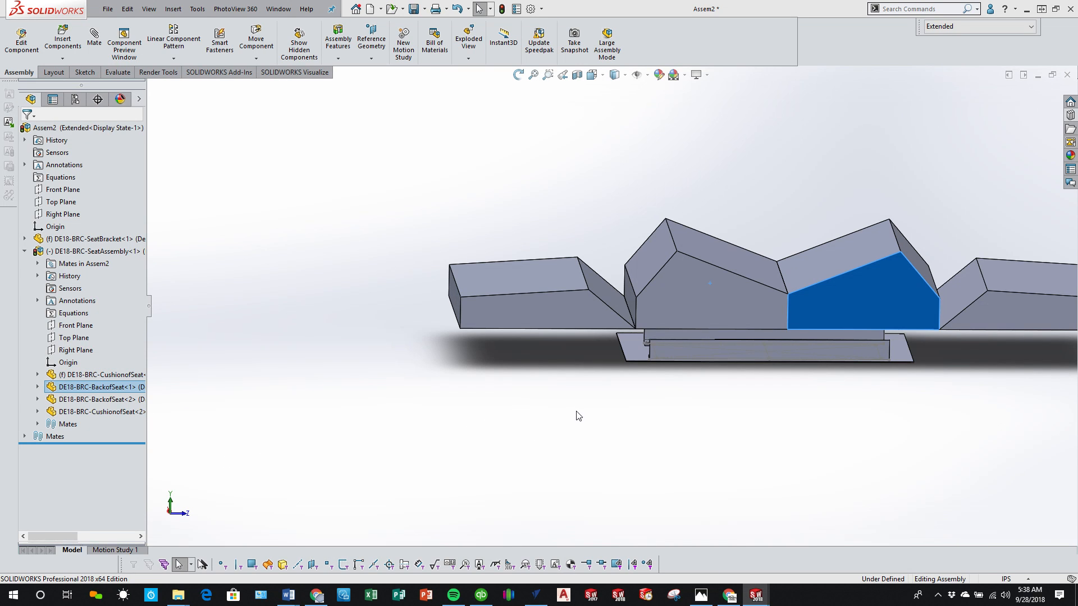
Step: Examine the bracket's angles and base plate beneath the extended seat from the side, end and corner
{"action": "middle_click_drag", "start_coordinate": [578, 415], "coordinate": [675, 286]}
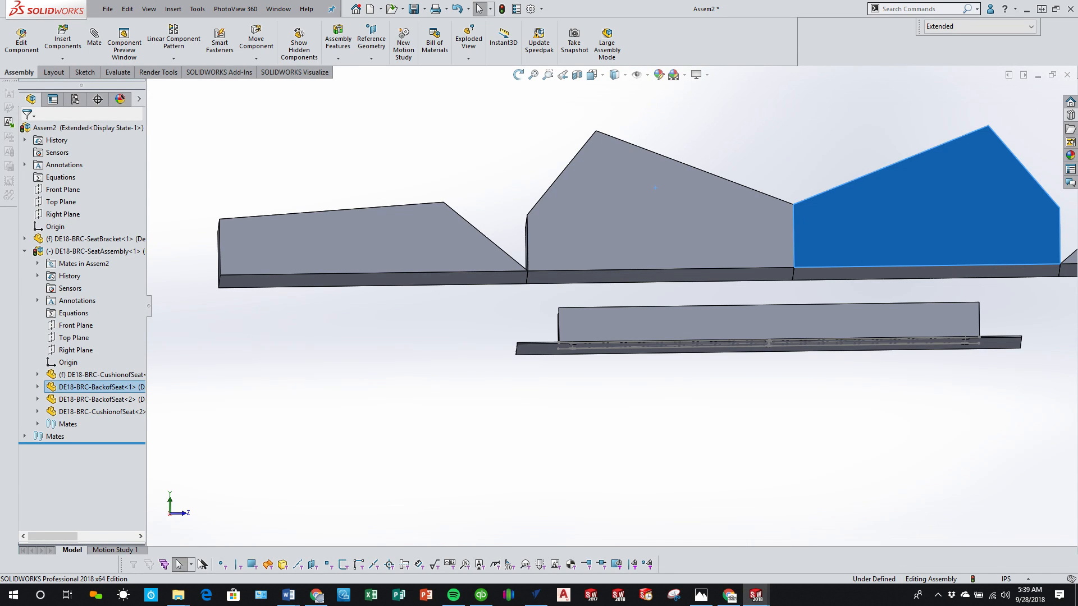
{"action": "middle_click_drag", "start_coordinate": [625, 296], "coordinate": [710, 305]}
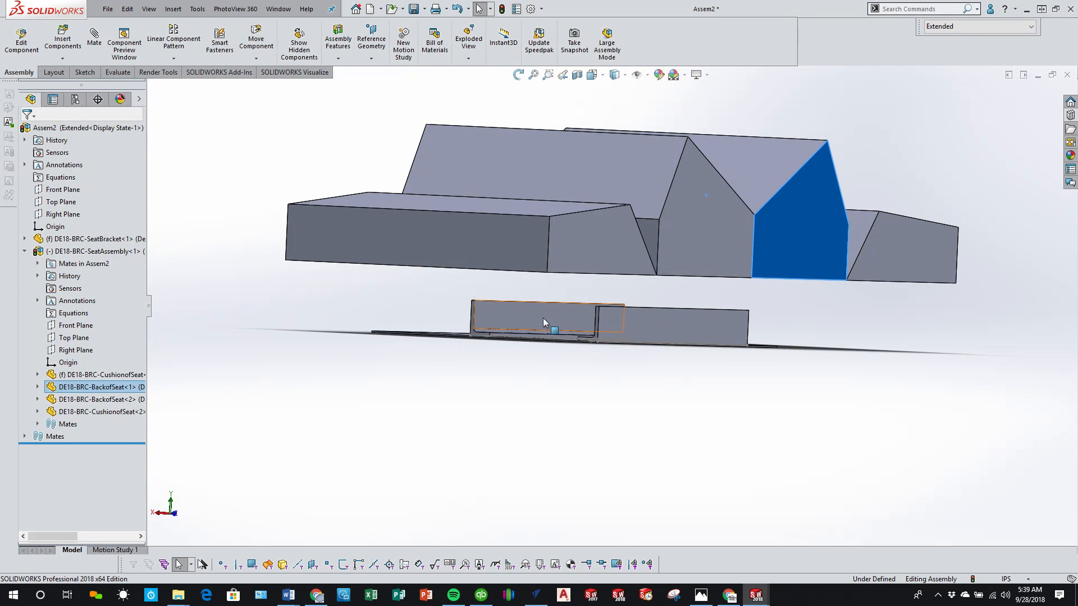
{"action": "middle_click_drag", "start_coordinate": [513, 318], "coordinate": [574, 327]}
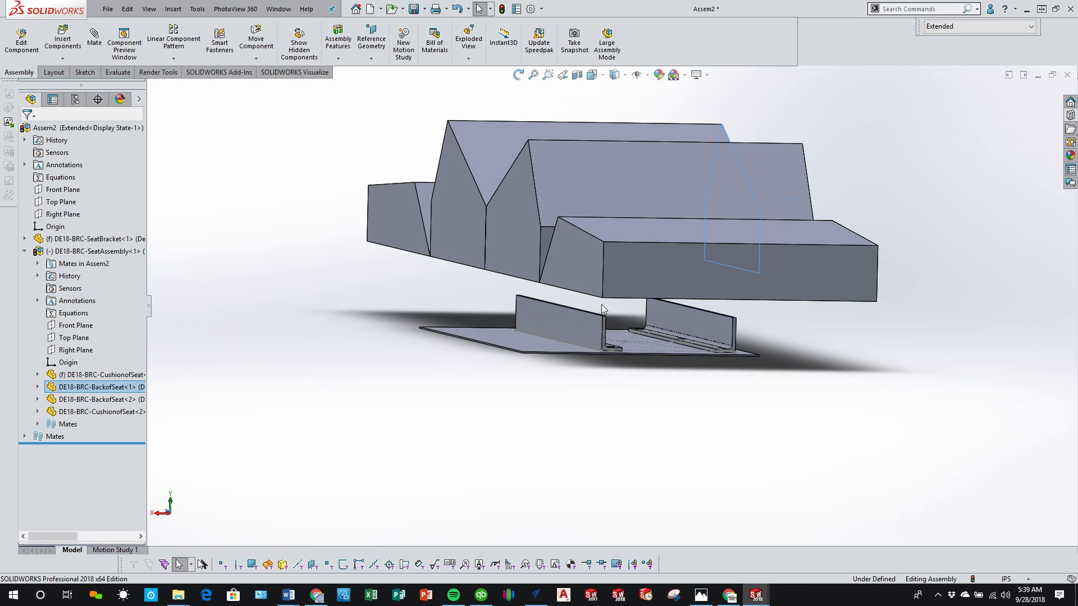
{"action": "scroll", "coordinate": [596, 336], "scroll_direction": "down", "scroll_amount": 1}
{"action": "middle_click_drag", "start_coordinate": [596, 336], "coordinate": [586, 336]}
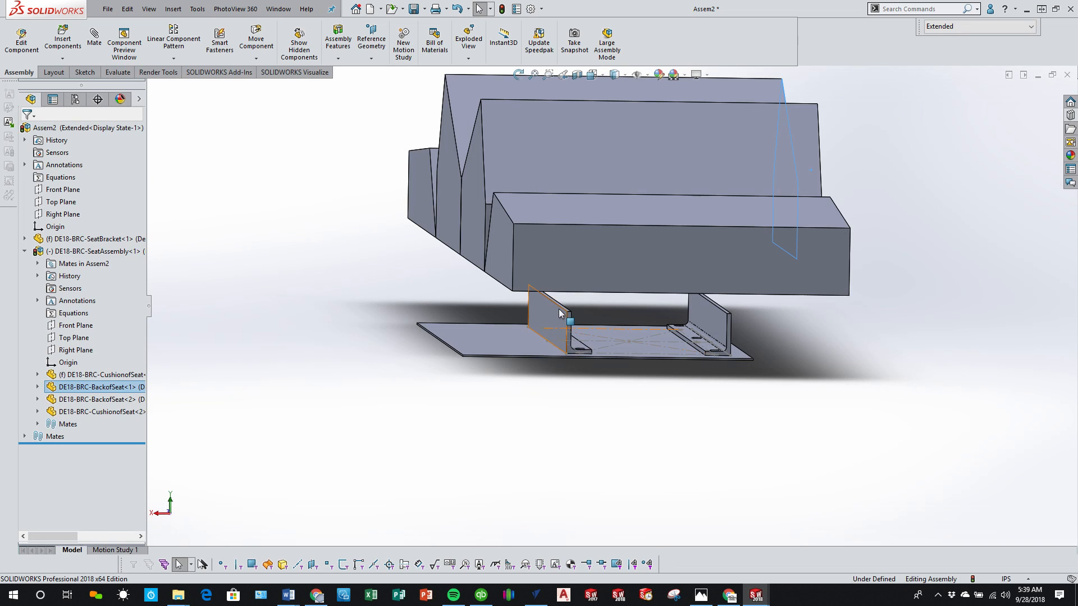
{"action": "middle_click_drag", "start_coordinate": [582, 318], "coordinate": [579, 312]}
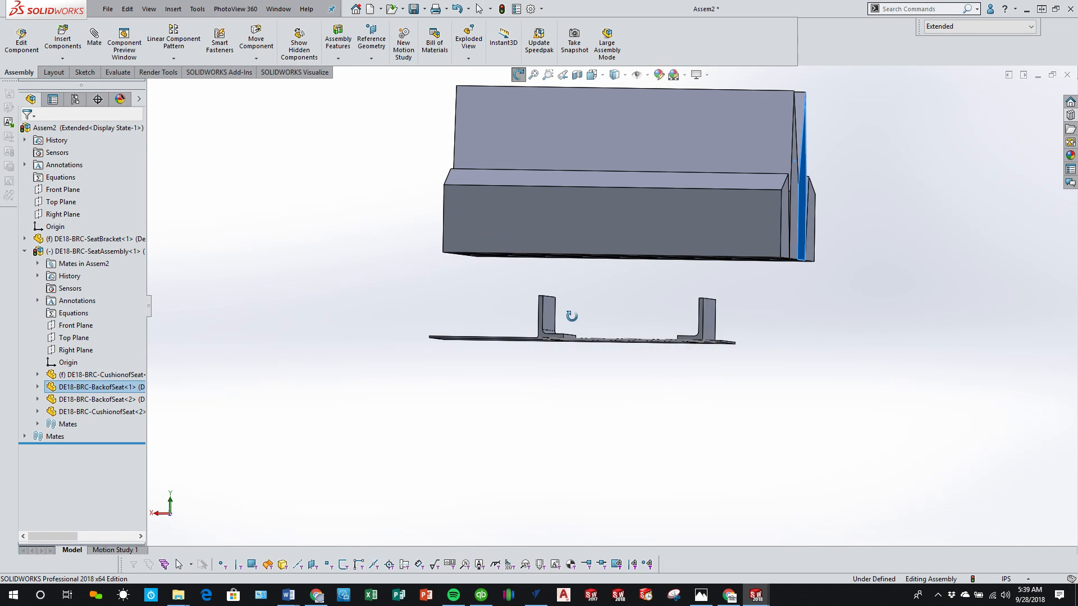
{"action": "middle_click_drag", "start_coordinate": [568, 313], "coordinate": [507, 322]}
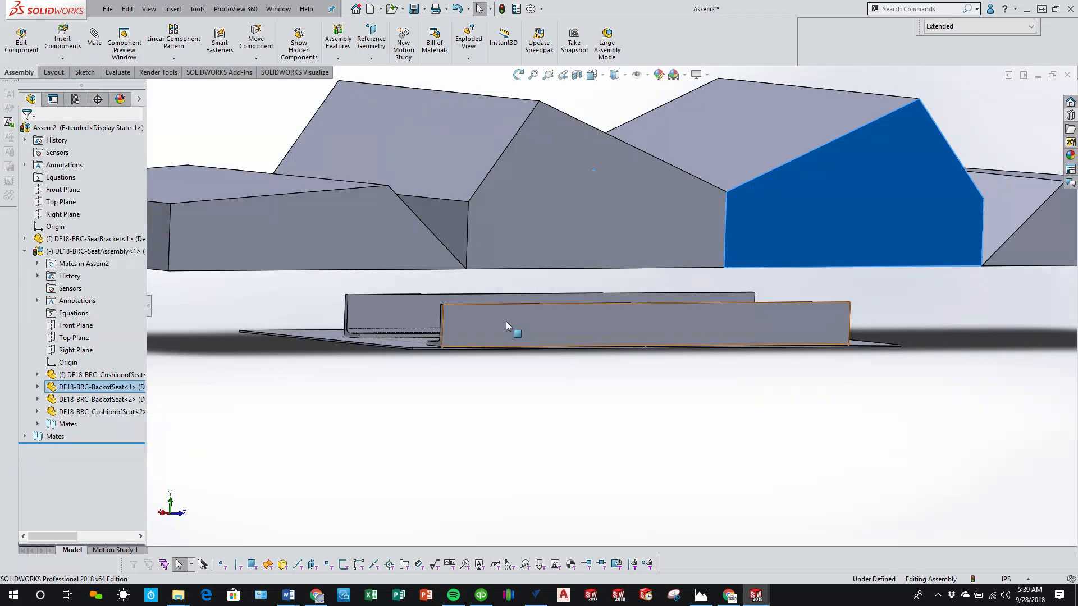
{"action": "left_click", "coordinate": [410, 416]}
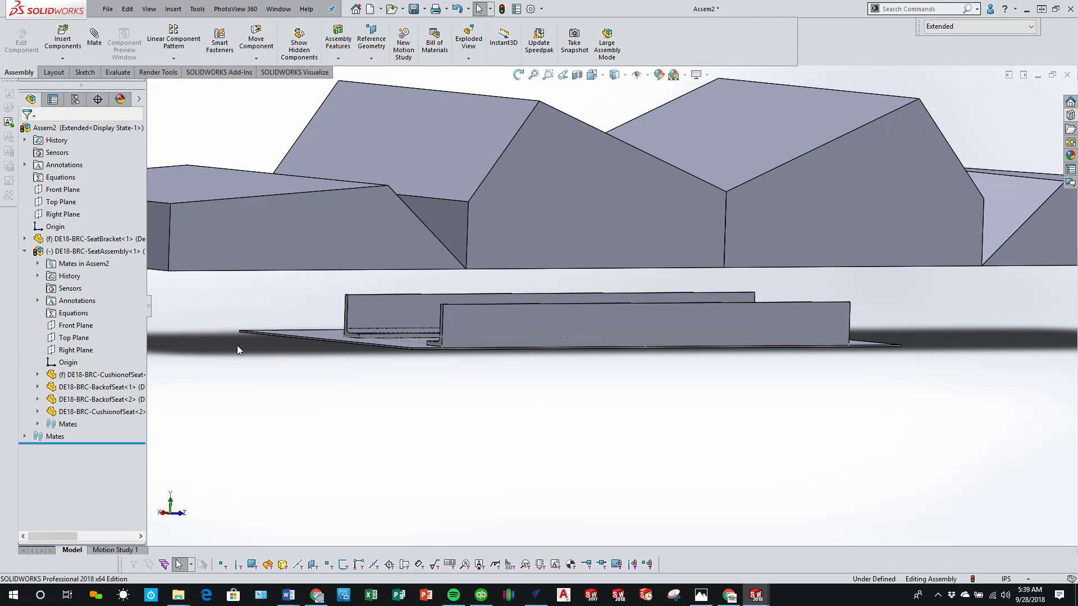
Step: Open the DE18-BRC-SeatBracket part from its base plate in the assembly and view the angles and slots from the top
{"action": "left_click", "coordinate": [25, 252]}
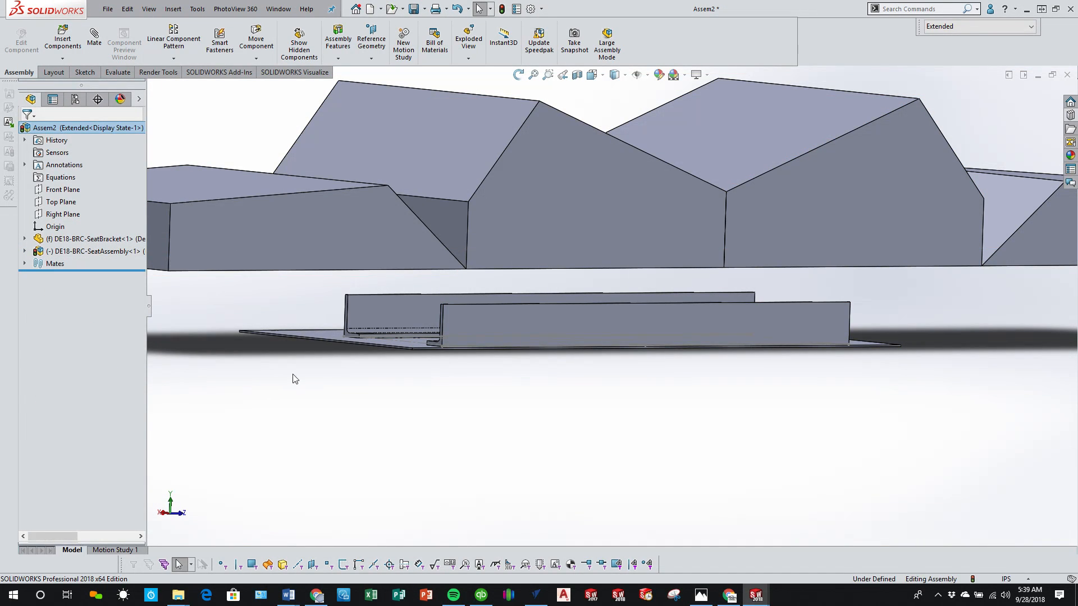
{"action": "middle_click_drag", "start_coordinate": [294, 379], "coordinate": [349, 381]}
{"action": "left_click", "coordinate": [285, 329]}
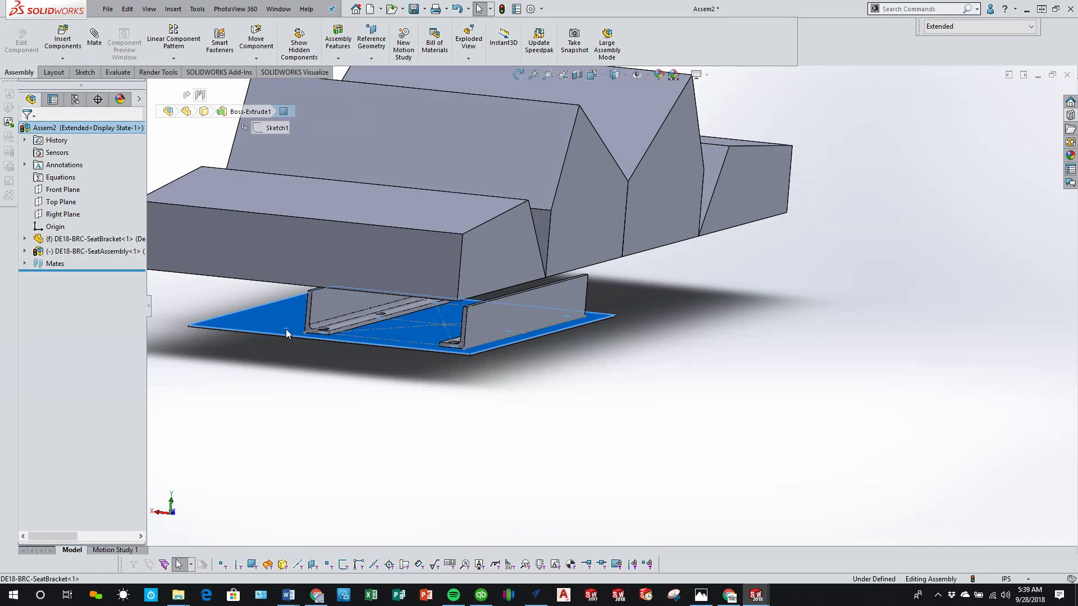
{"action": "left_click", "coordinate": [317, 264]}
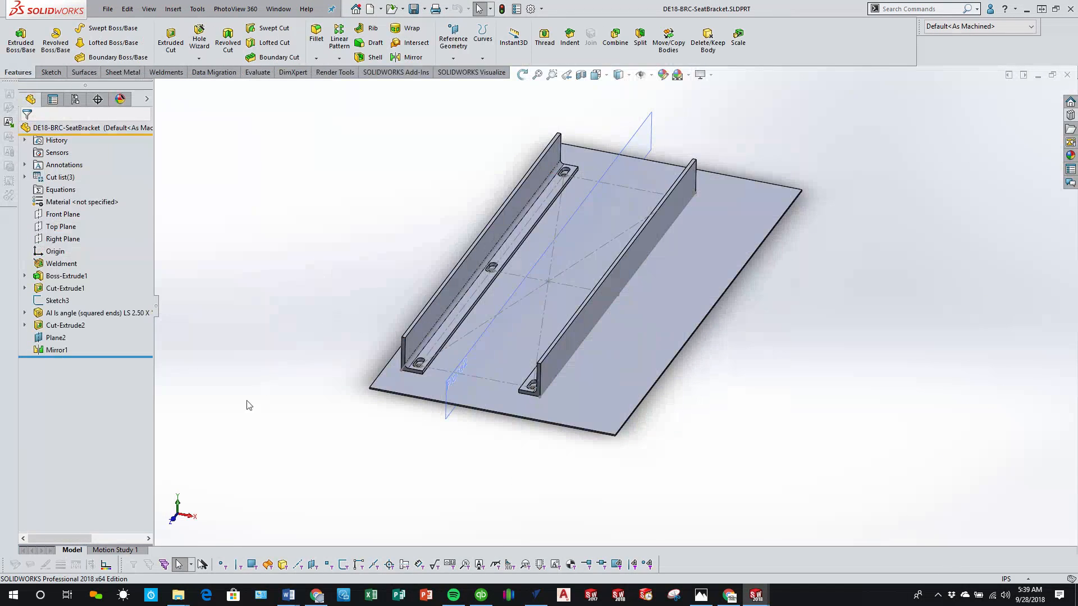
{"action": "left_click", "coordinate": [178, 505]}
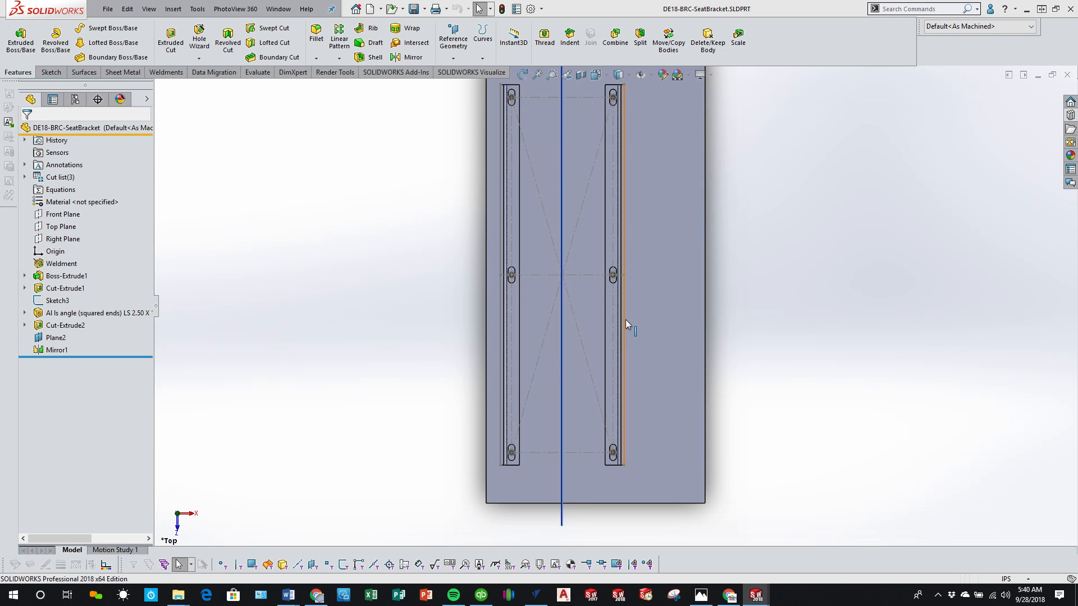
{"action": "scroll", "coordinate": [625, 319], "scroll_direction": "up", "scroll_amount": 2}
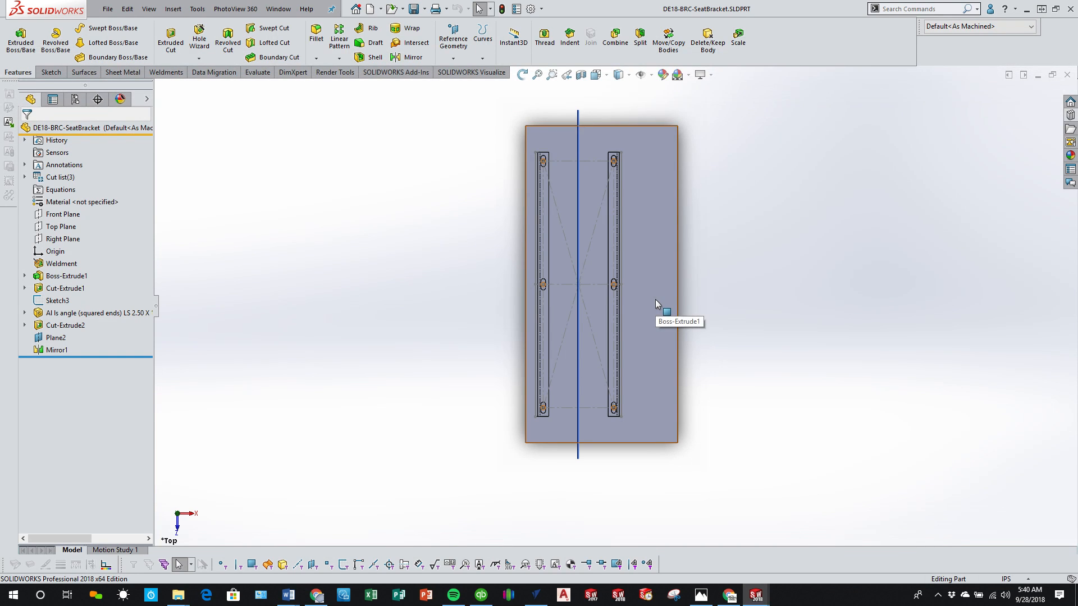
{"action": "scroll", "coordinate": [598, 362], "scroll_direction": "down", "scroll_amount": 3}
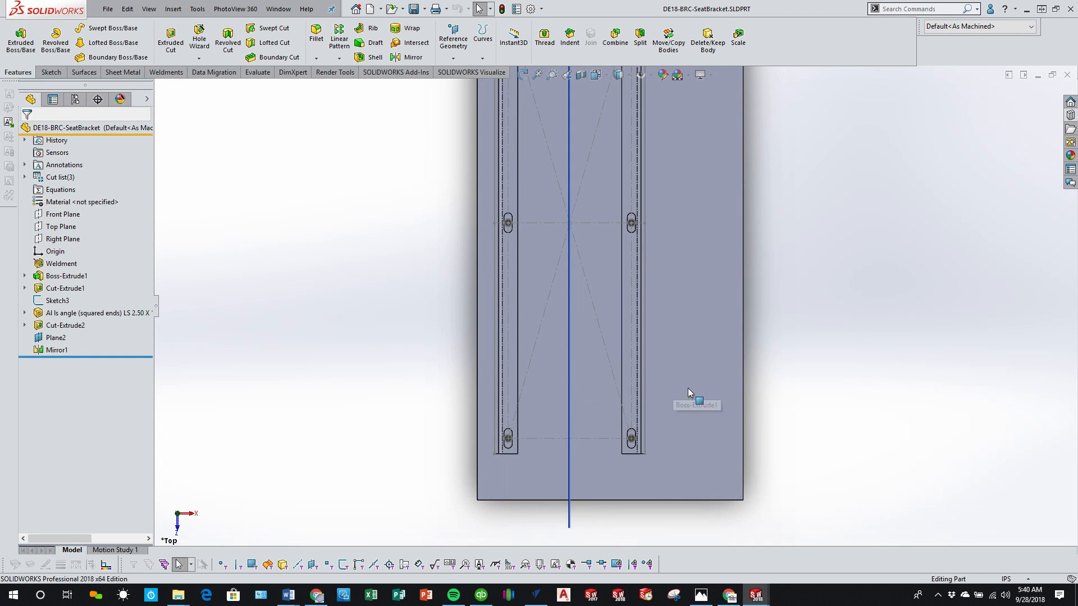
Step: Examine the seat bracket's base plate, slots and two angles from the top and from oblique views
{"action": "scroll", "coordinate": [522, 443], "scroll_direction": "down", "scroll_amount": 4}
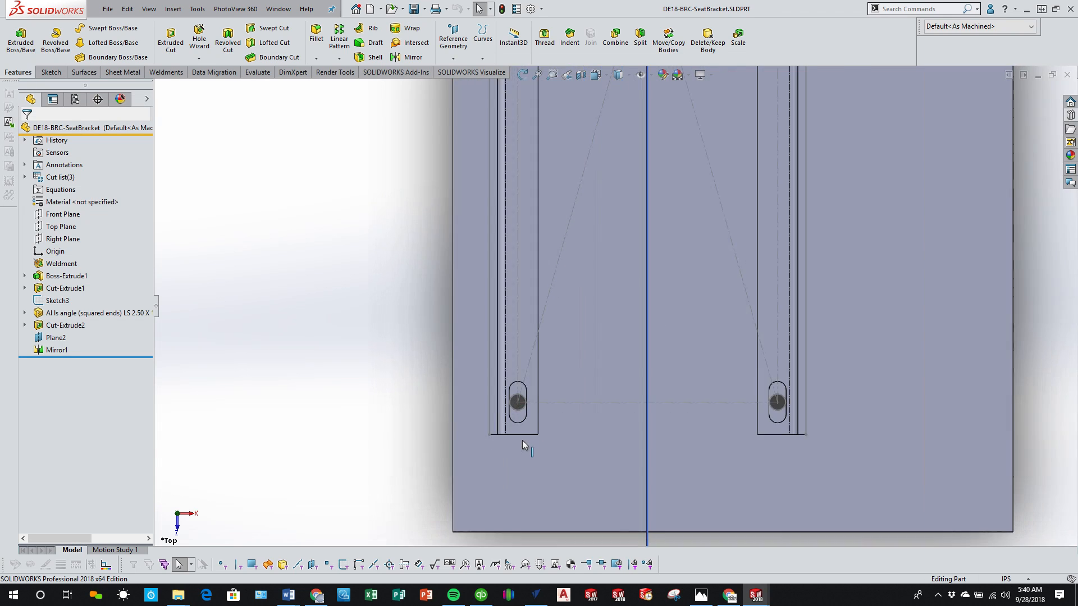
{"action": "left_click", "coordinate": [826, 392]}
{"action": "scroll", "coordinate": [807, 387], "scroll_direction": "up", "scroll_amount": 6}
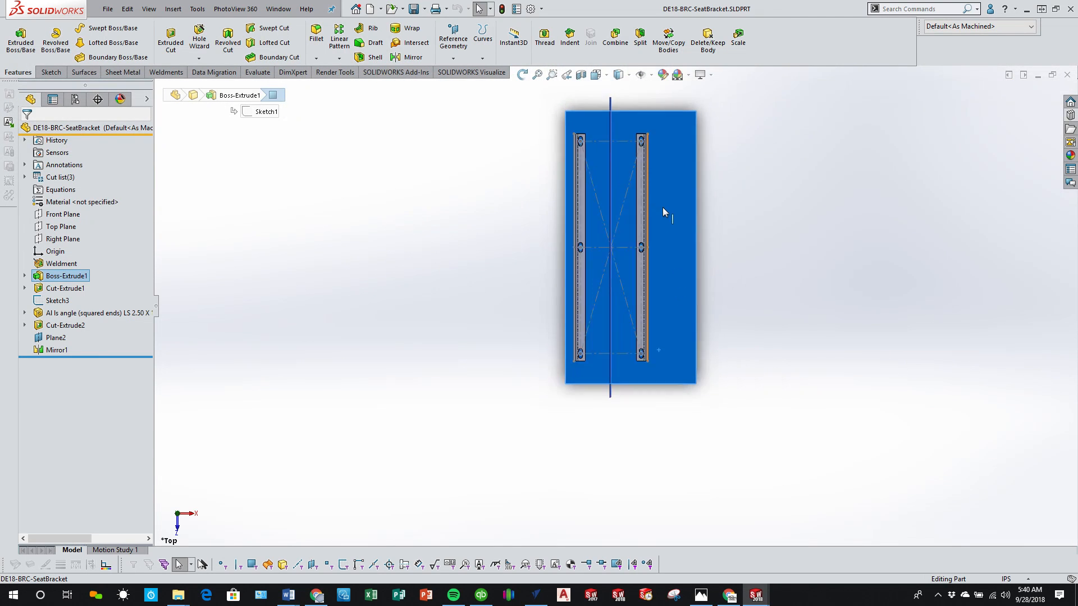
{"action": "middle_click_drag", "start_coordinate": [448, 332], "coordinate": [447, 168]}
{"action": "scroll", "coordinate": [535, 298], "scroll_direction": "down", "scroll_amount": 3}
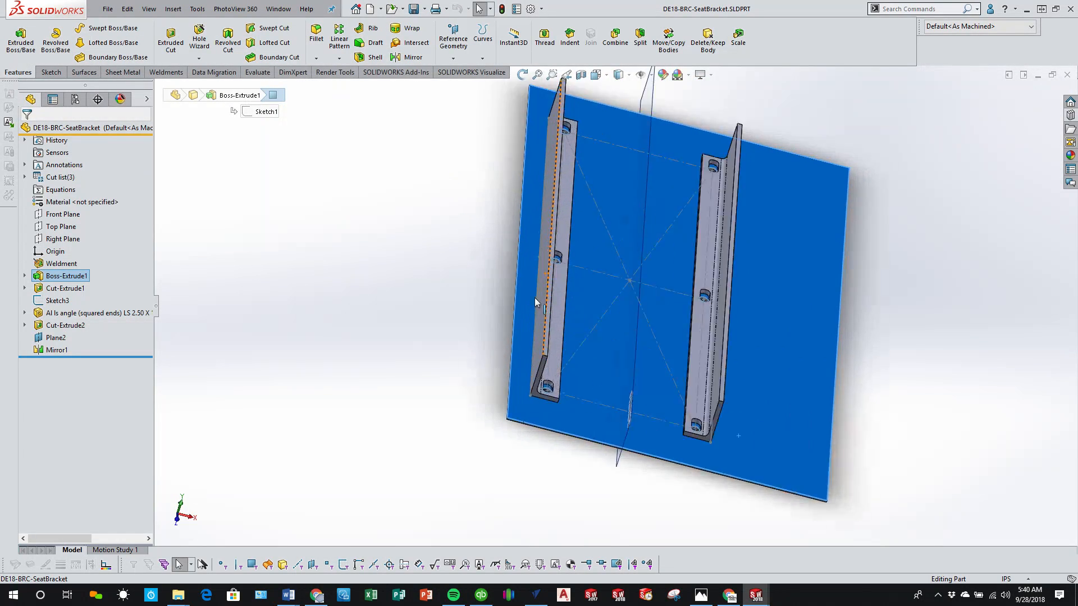
{"action": "mouse_move", "coordinate": [534, 298]}
{"action": "middle_mouse_down"}
{"action": "mouse_move", "coordinate": [533, 261]}
{"action": "mouse_move", "coordinate": [544, 279]}
{"action": "middle_mouse_up"}
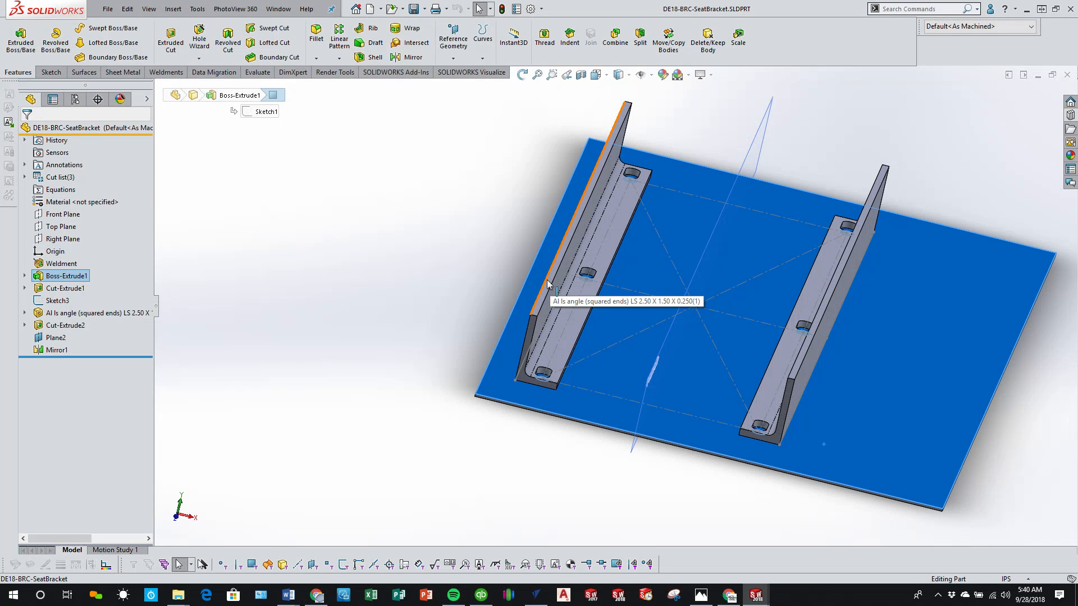
{"action": "middle_click_drag", "start_coordinate": [548, 284], "coordinate": [548, 298]}
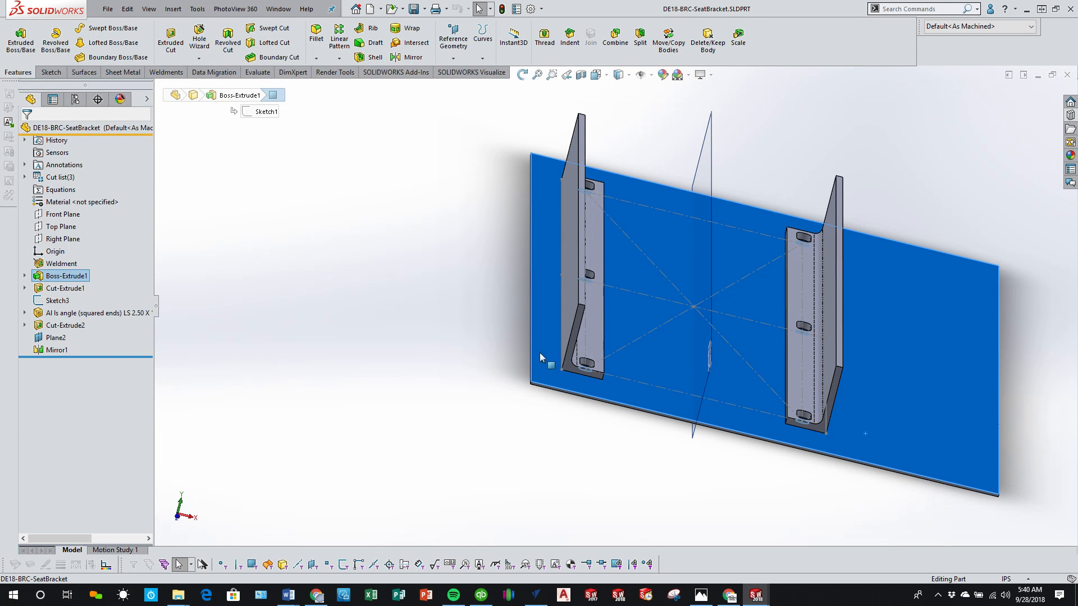
Step: Show the dimensions of the angle nearest the base plate's long edge and inspect the bracket around it
{"action": "left_click", "coordinate": [575, 310]}
{"action": "middle_click_drag", "start_coordinate": [574, 310], "coordinate": [571, 328]}
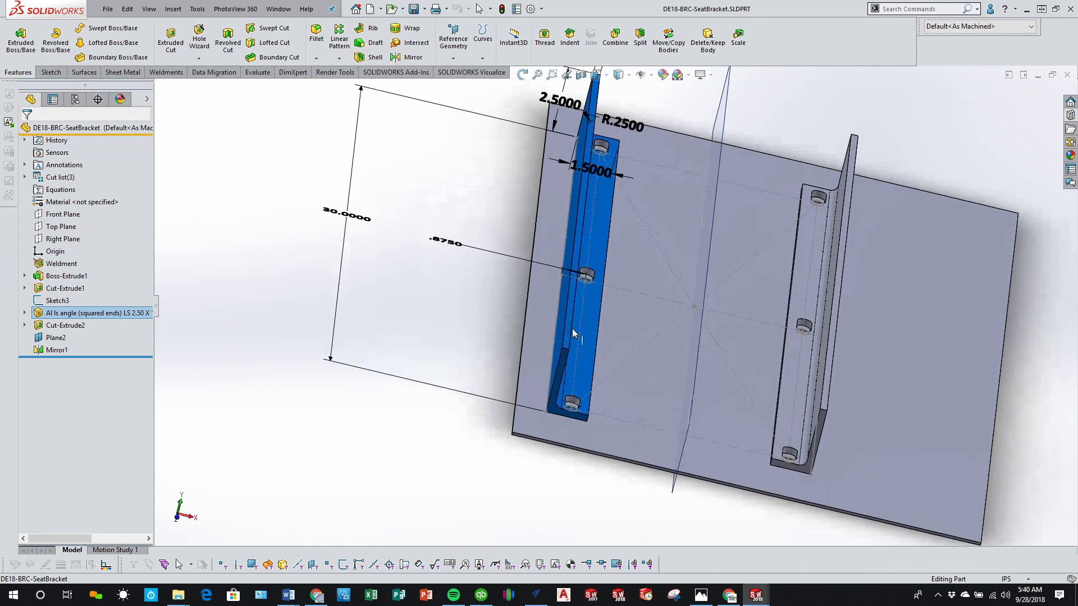
{"action": "scroll", "coordinate": [572, 331], "scroll_direction": "up", "scroll_amount": 3}
{"action": "middle_click_drag", "start_coordinate": [627, 272], "coordinate": [627, 234]}
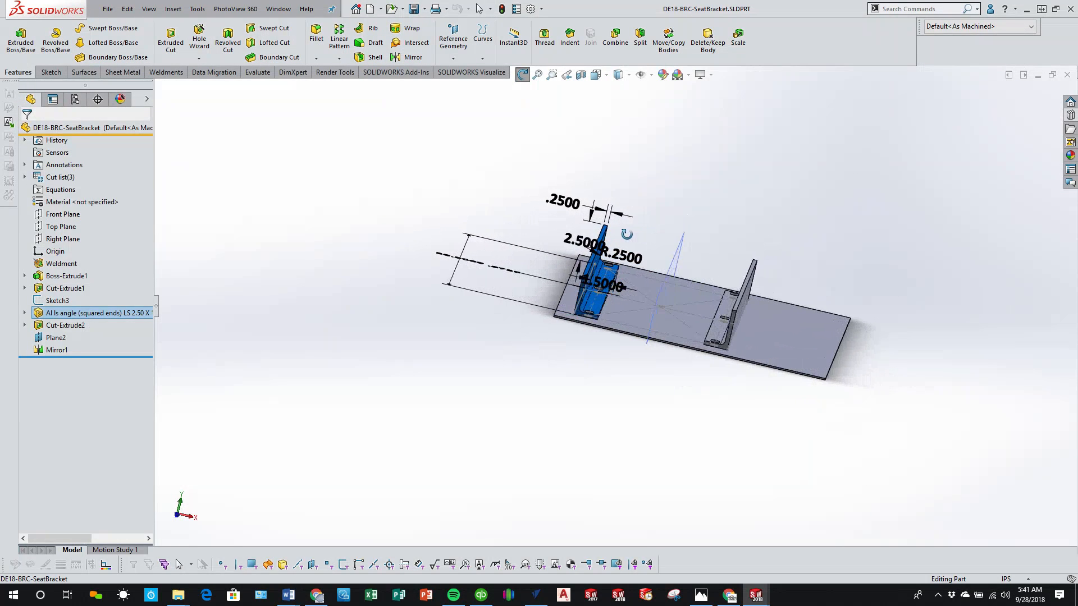
{"action": "left_click", "coordinate": [575, 370]}
{"action": "scroll", "coordinate": [592, 266], "scroll_direction": "down", "scroll_amount": 3}
{"action": "middle_click_drag", "start_coordinate": [592, 266], "coordinate": [585, 316]}
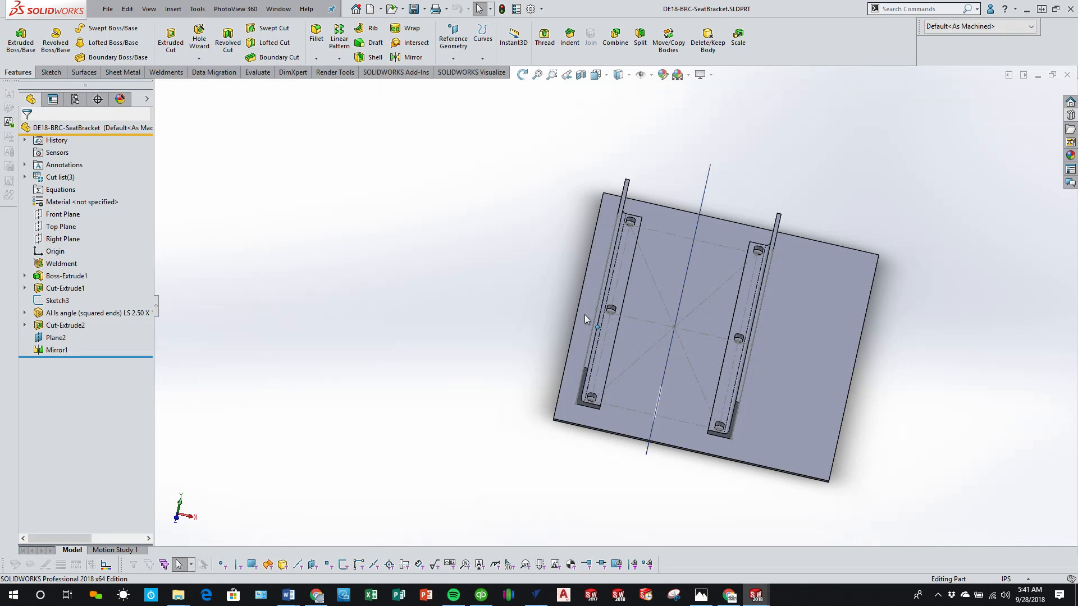
Step: Check the running G-code job in CNCjs and return to the seat bracket part, viewing it from the top and obliquely
{"action": "left_click", "coordinate": [729, 596]}
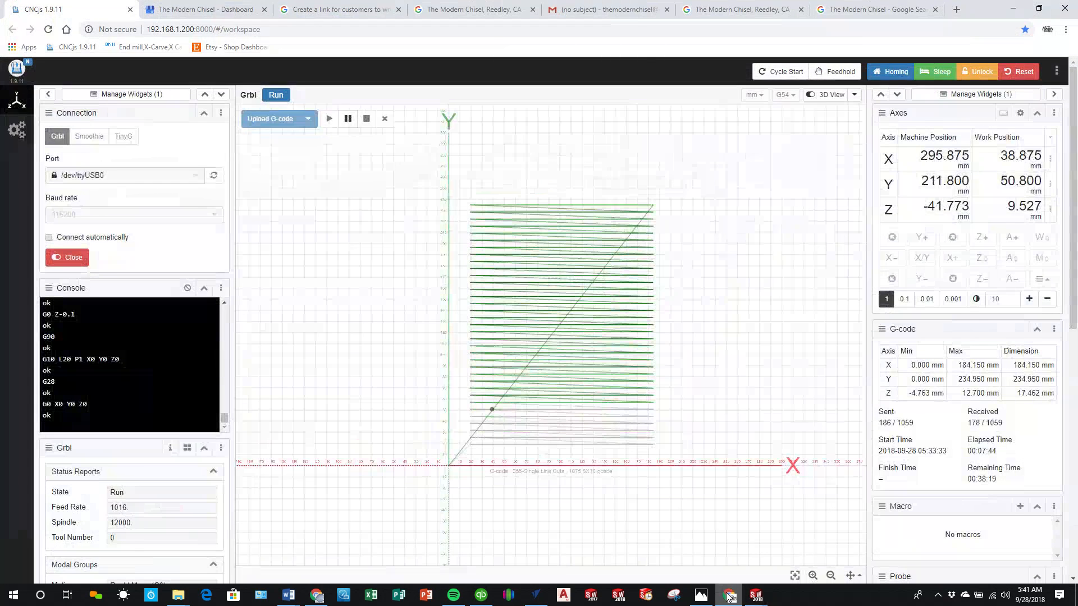
{"action": "left_click", "coordinate": [729, 596]}
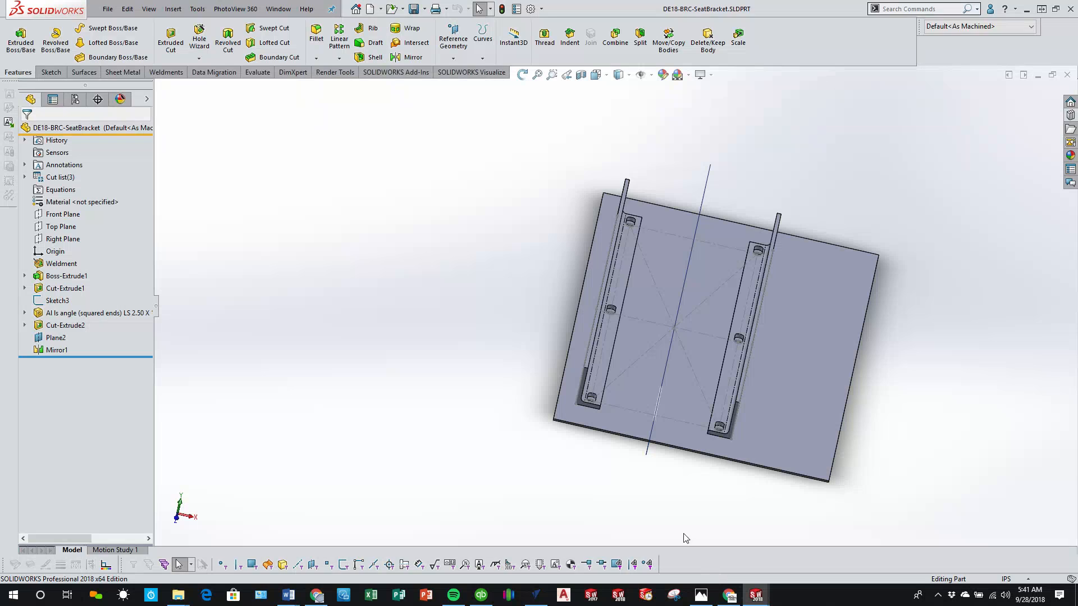
{"action": "left_click", "coordinate": [180, 503]}
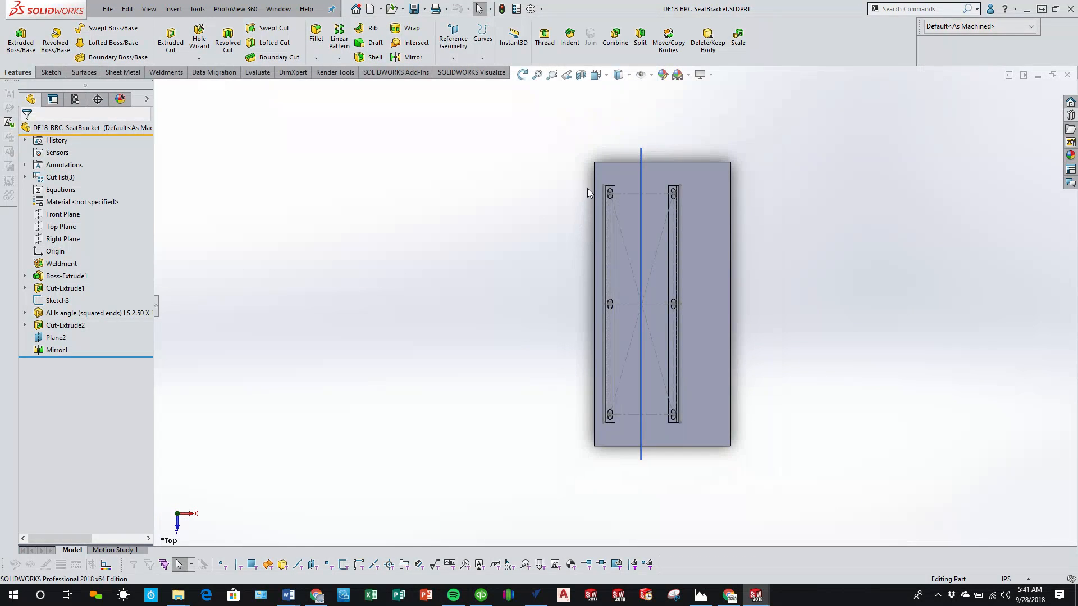
{"action": "middle_click_drag", "start_coordinate": [601, 414], "coordinate": [656, 309]}
{"action": "scroll", "coordinate": [639, 298], "scroll_direction": "down", "scroll_amount": 3}
{"action": "scroll", "coordinate": [656, 309], "scroll_direction": "down", "scroll_amount": 2}
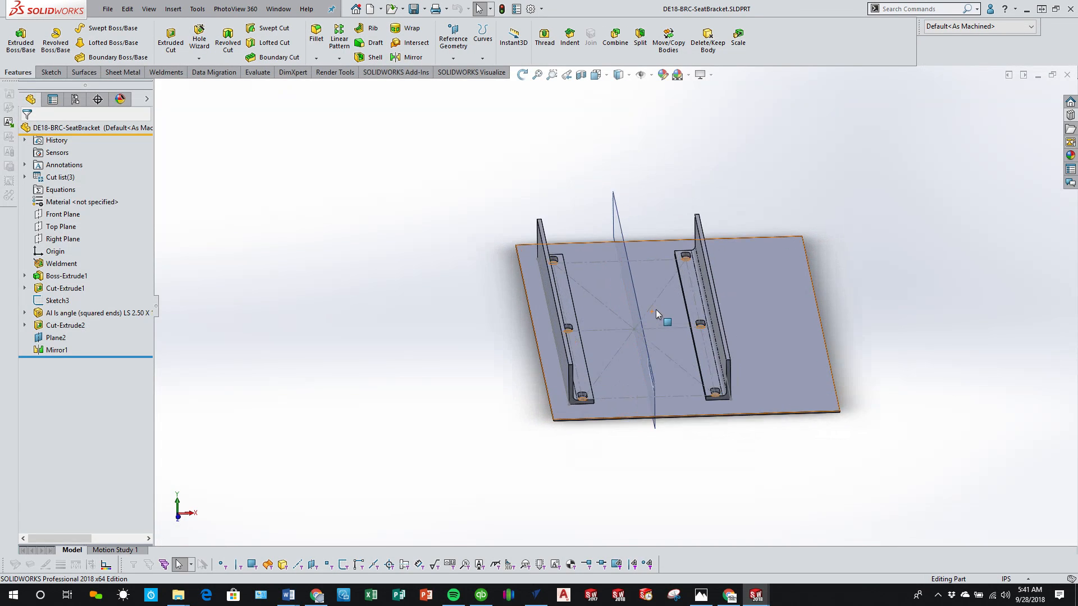
{"action": "left_click", "coordinate": [155, 73]}
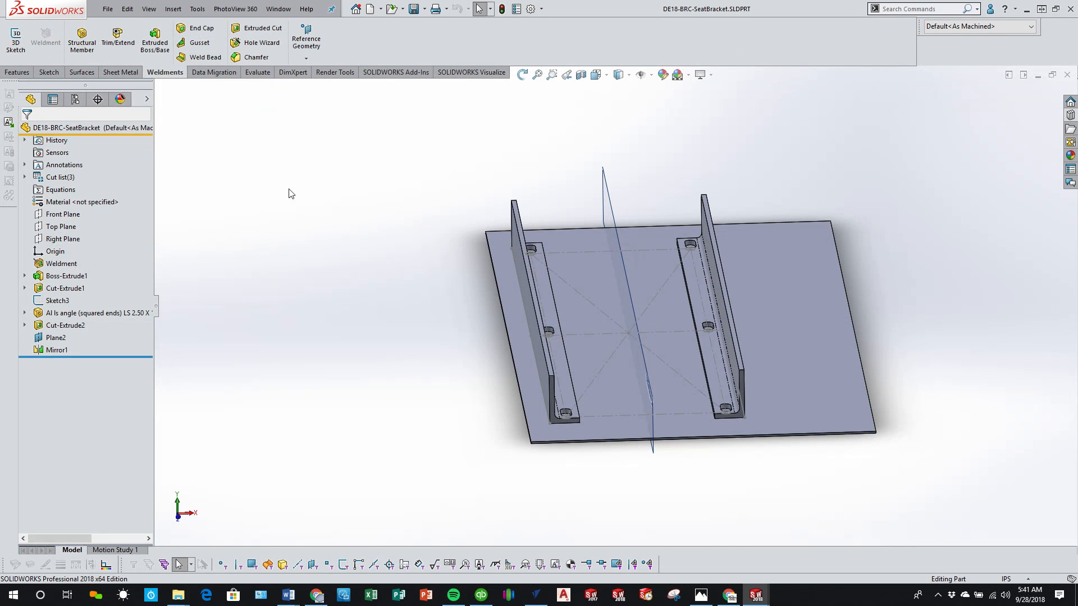
{"action": "left_click", "coordinate": [82, 40]}
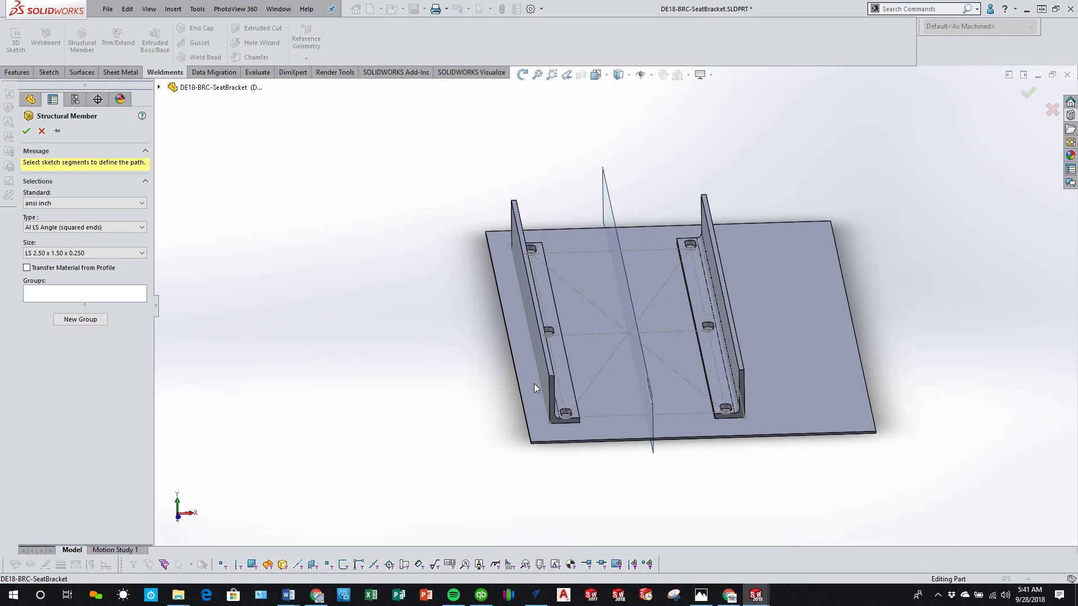
{"action": "left_click", "coordinate": [41, 131]}
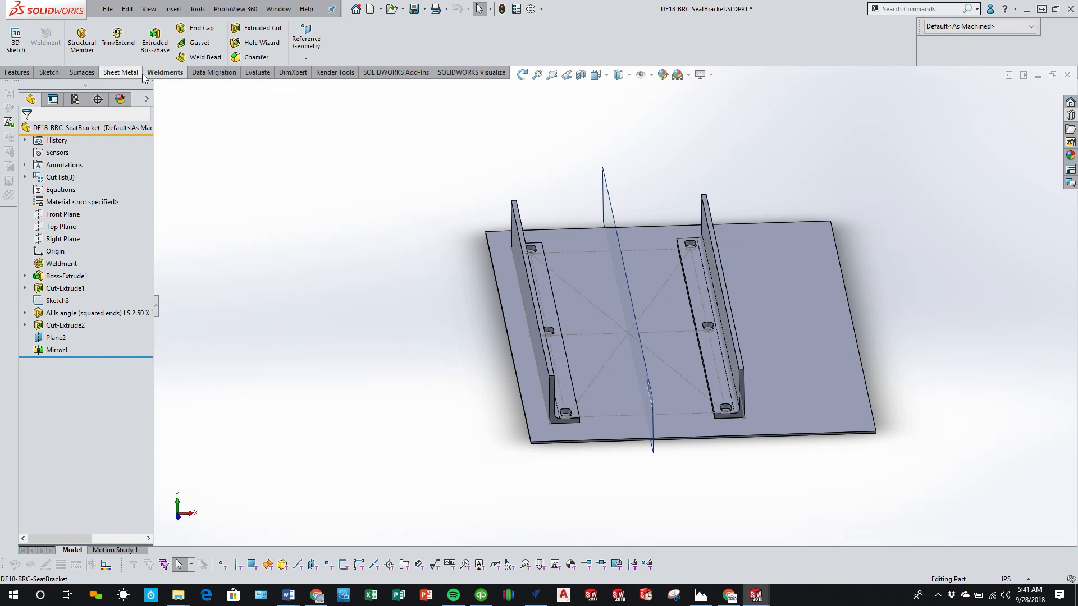
Step: Create a 3D sketch by converting the upper long edge of the angle nearest the plate's long edge
{"action": "left_click", "coordinate": [16, 39]}
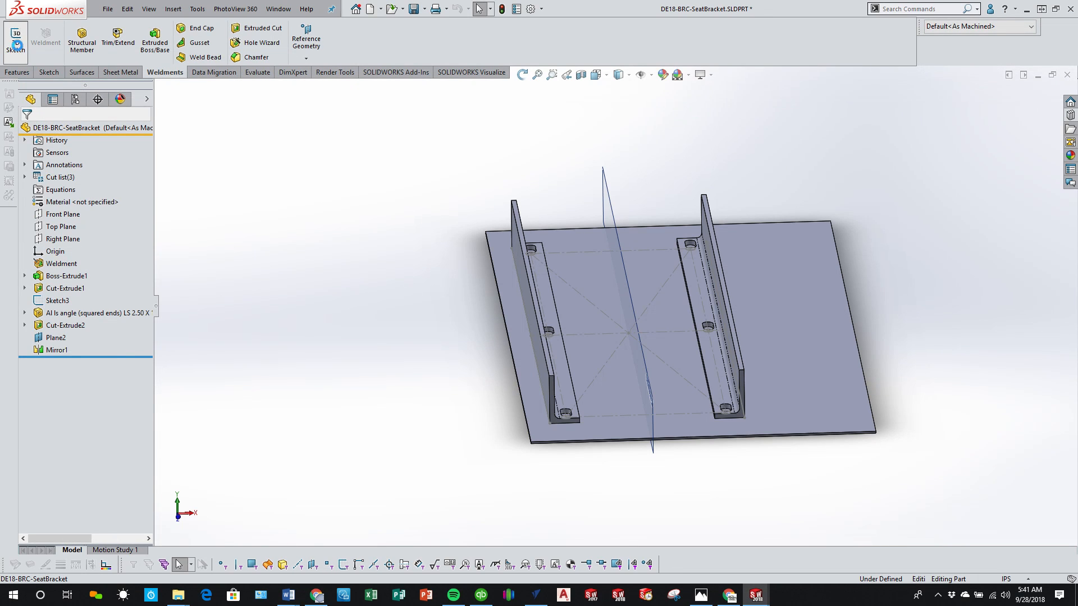
{"action": "left_click", "coordinate": [538, 326]}
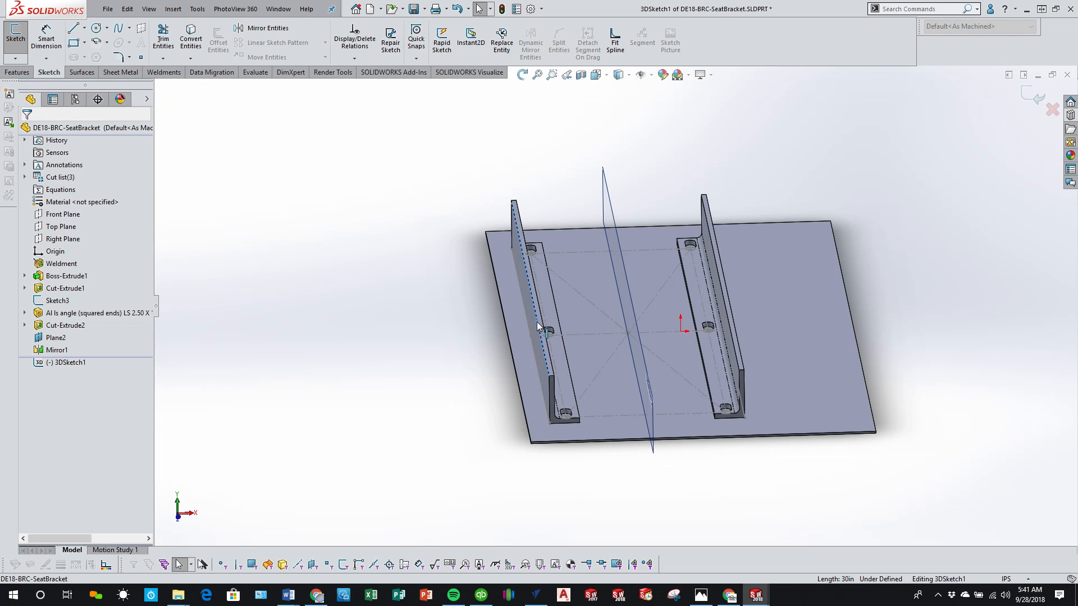
{"action": "left_click", "coordinate": [190, 41]}
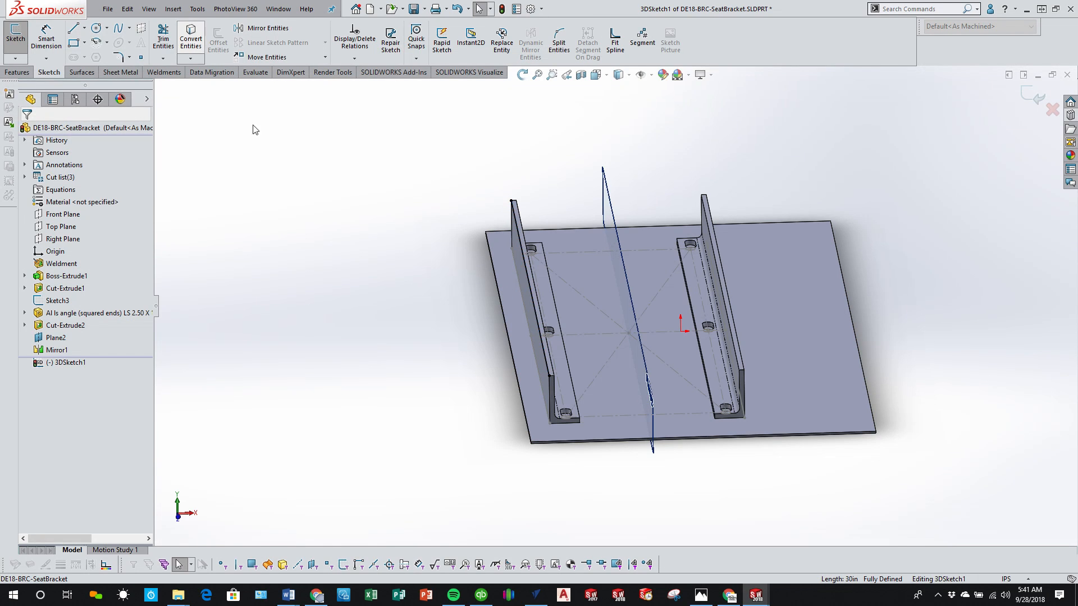
{"action": "left_click", "coordinate": [1023, 95]}
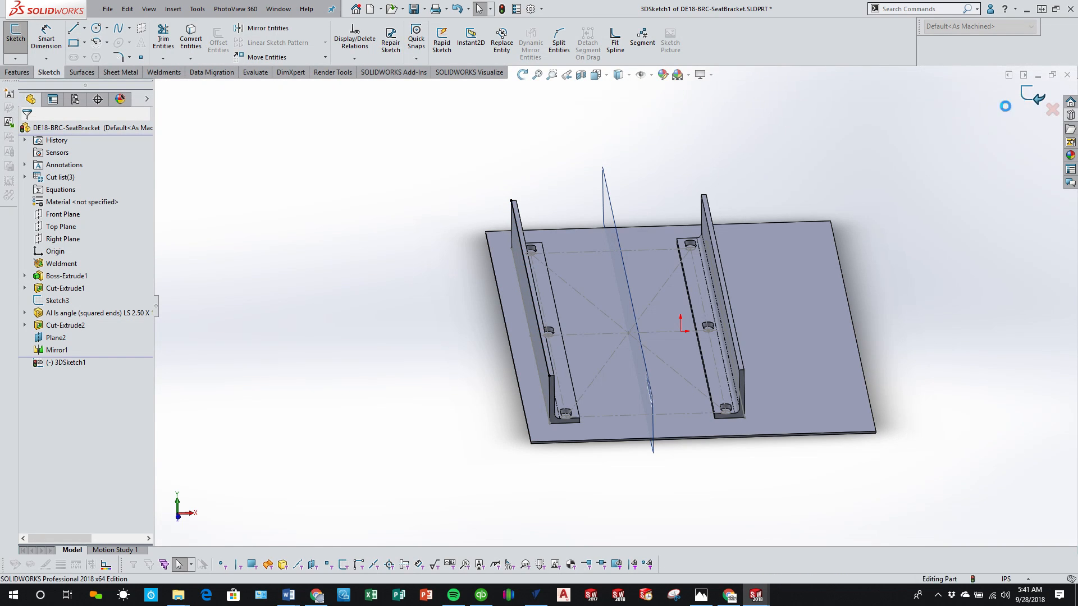
Step: Start a structural member using the ansi inch Al LS Angle (squared ends) profile in size LS 3.00 x 2.00 x 0.250
{"action": "left_click", "coordinate": [165, 72]}
{"action": "left_click", "coordinate": [81, 37]}
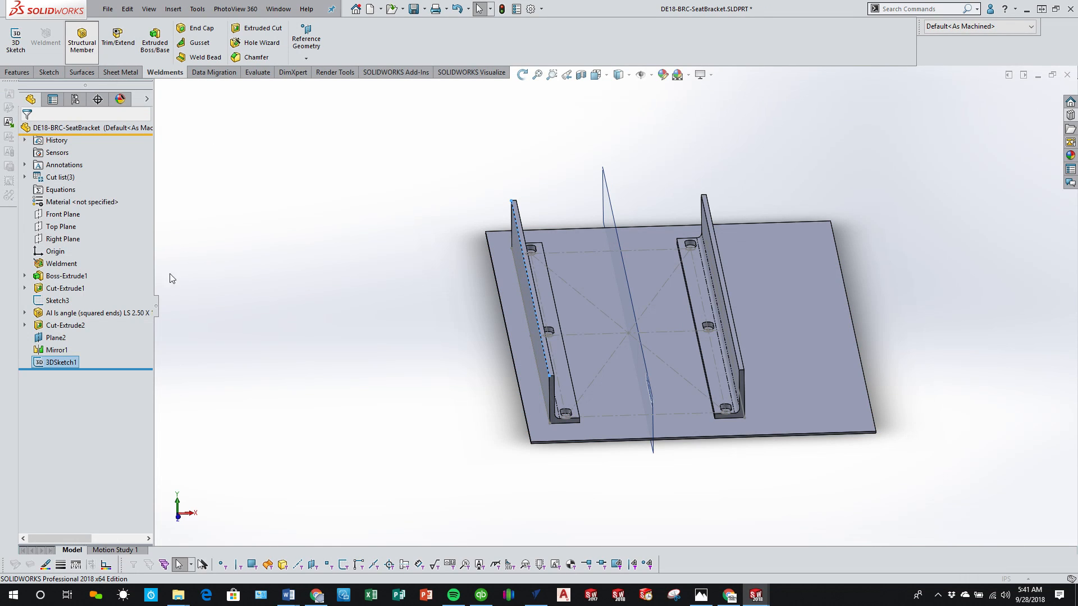
{"action": "left_click", "coordinate": [85, 254]}
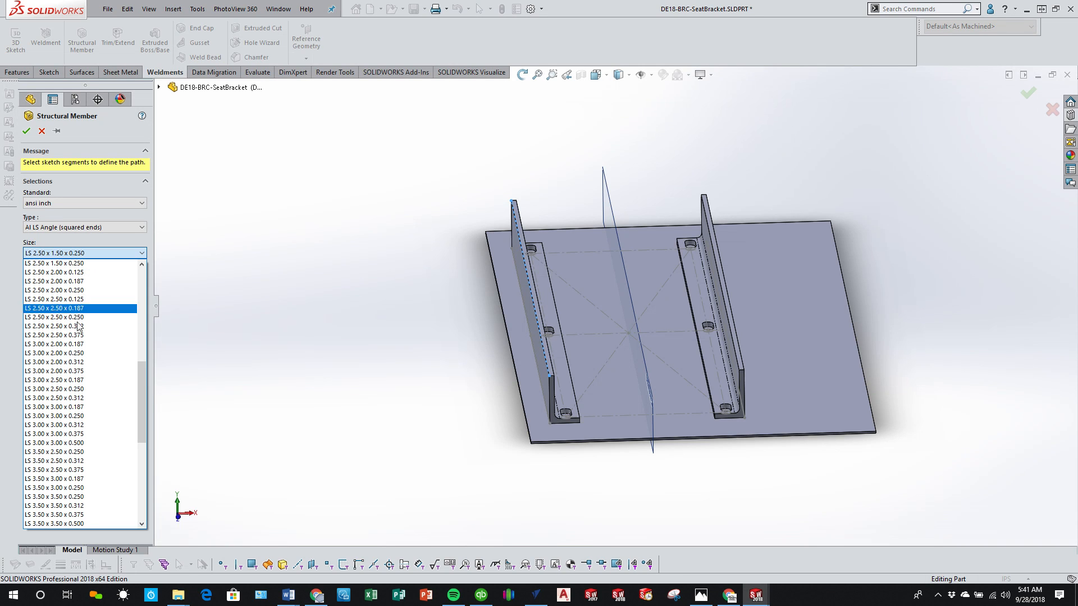
{"action": "scroll", "coordinate": [77, 352], "scroll_direction": "up", "scroll_amount": 1}
{"action": "scroll", "coordinate": [77, 353], "scroll_direction": "up", "scroll_amount": 2}
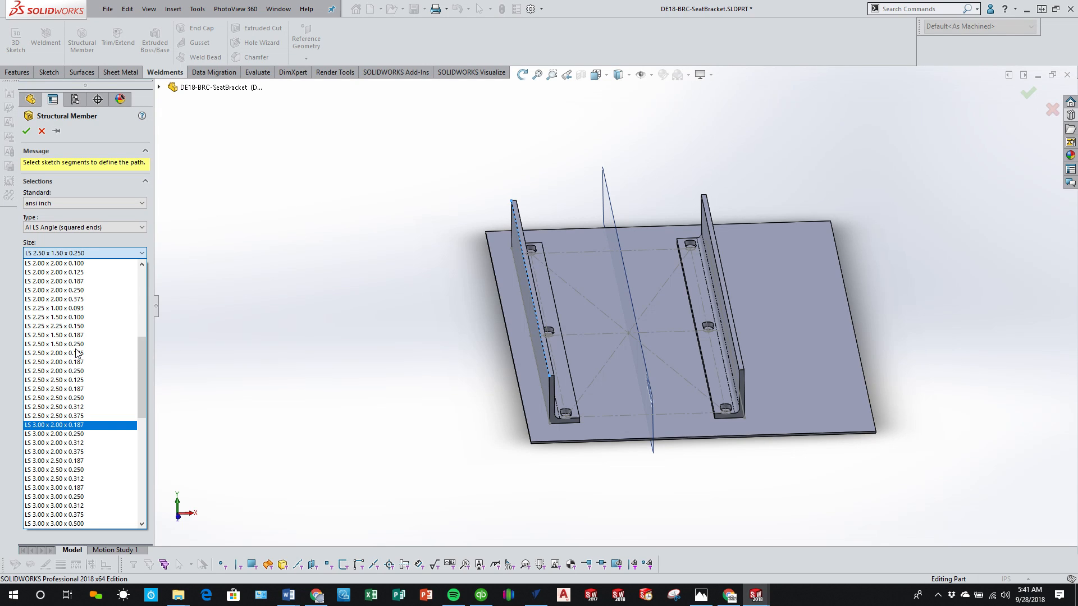
{"action": "scroll", "coordinate": [77, 352], "scroll_direction": "down", "scroll_amount": 1}
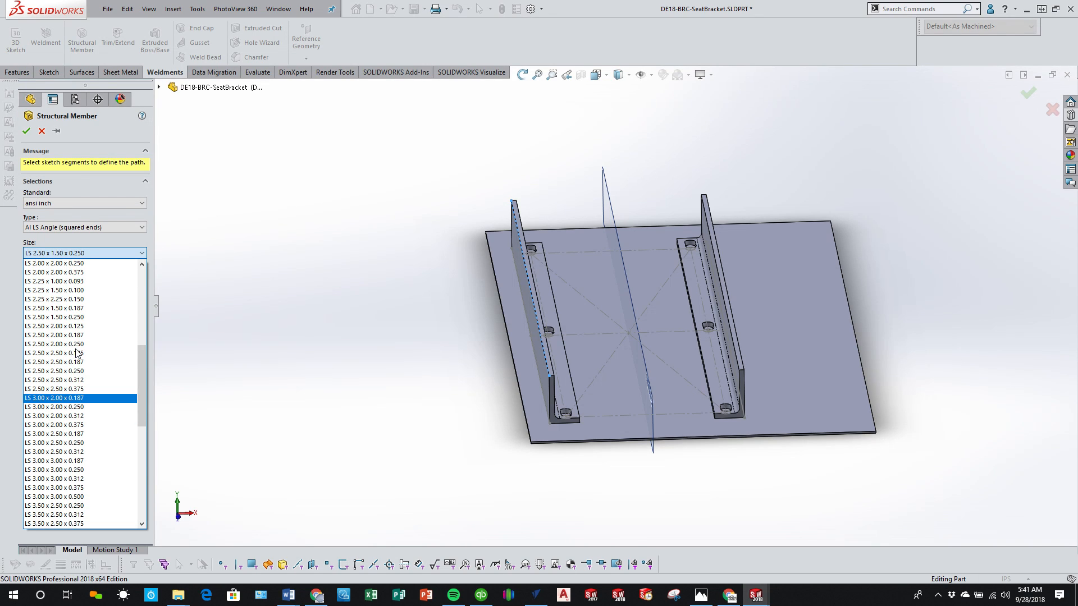
{"action": "left_click", "coordinate": [82, 408]}
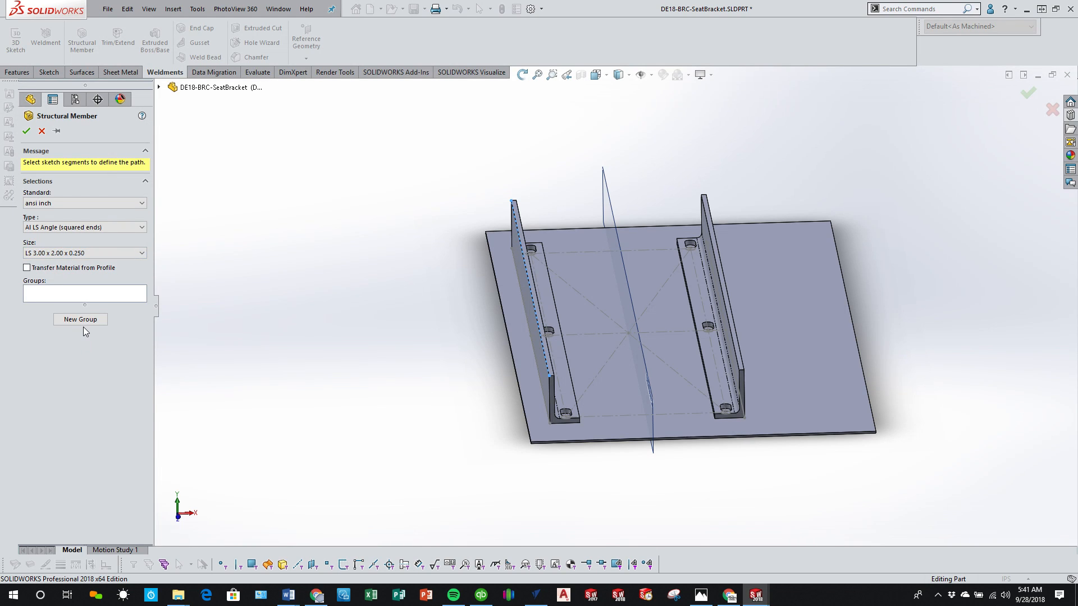
Step: Assign the converted 3D sketch line along the angle's upper edge as the structural member's path
{"action": "left_click", "coordinate": [107, 294]}
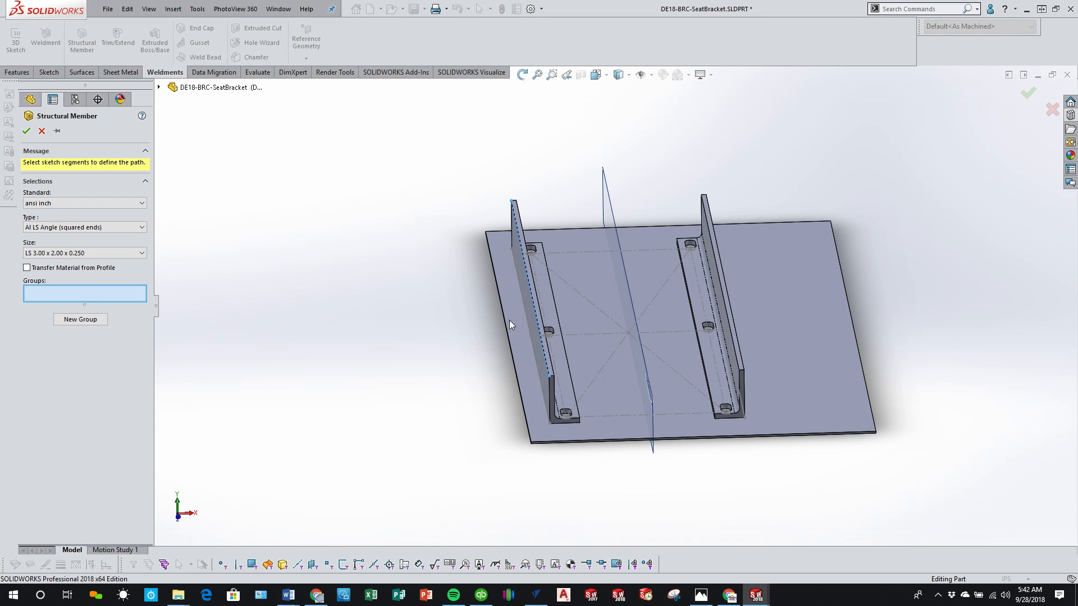
{"action": "left_click", "coordinate": [541, 345]}
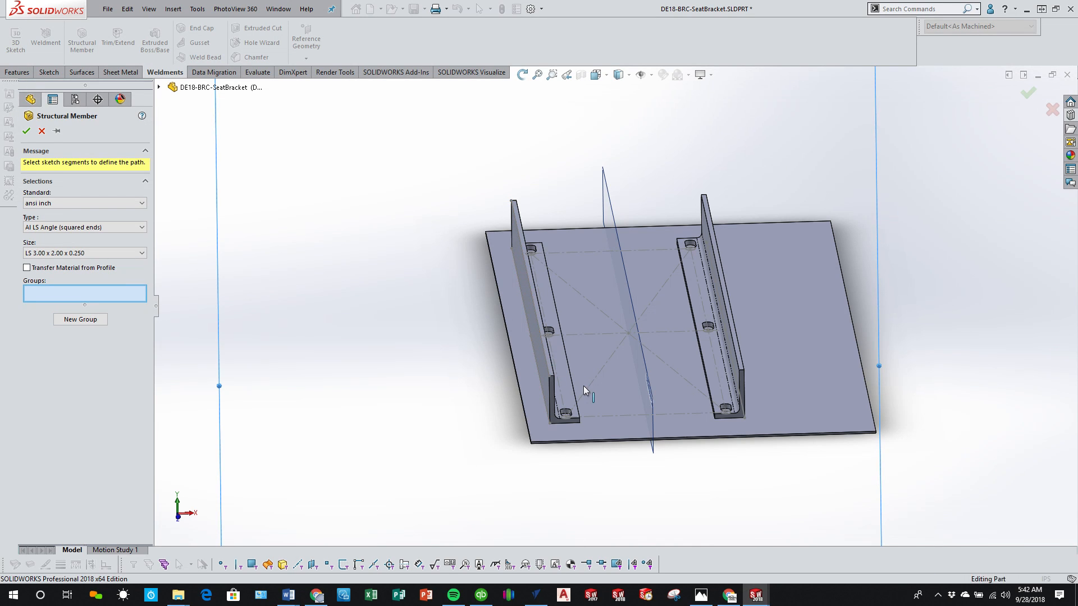
{"action": "middle_click_drag", "start_coordinate": [584, 385], "coordinate": [557, 365]}
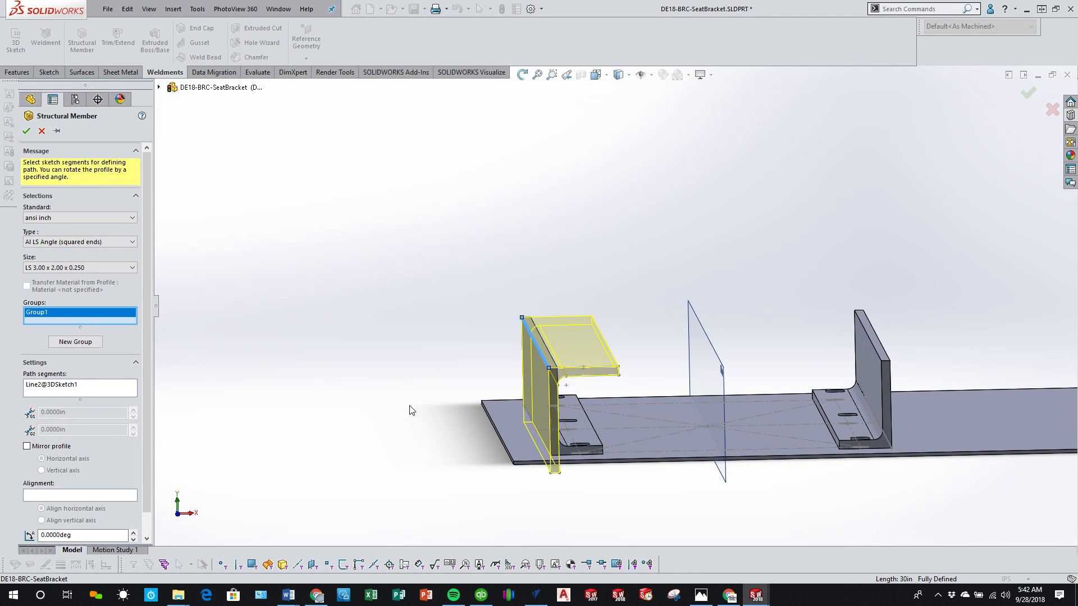
Step: Rotate the structural member's profile by 180 degrees about its path and check its position above the existing angle
{"action": "mouse_move", "coordinate": [510, 402]}
{"action": "middle_mouse_down"}
{"action": "mouse_move", "coordinate": [488, 393]}
{"action": "mouse_move", "coordinate": [508, 398]}
{"action": "middle_mouse_up"}
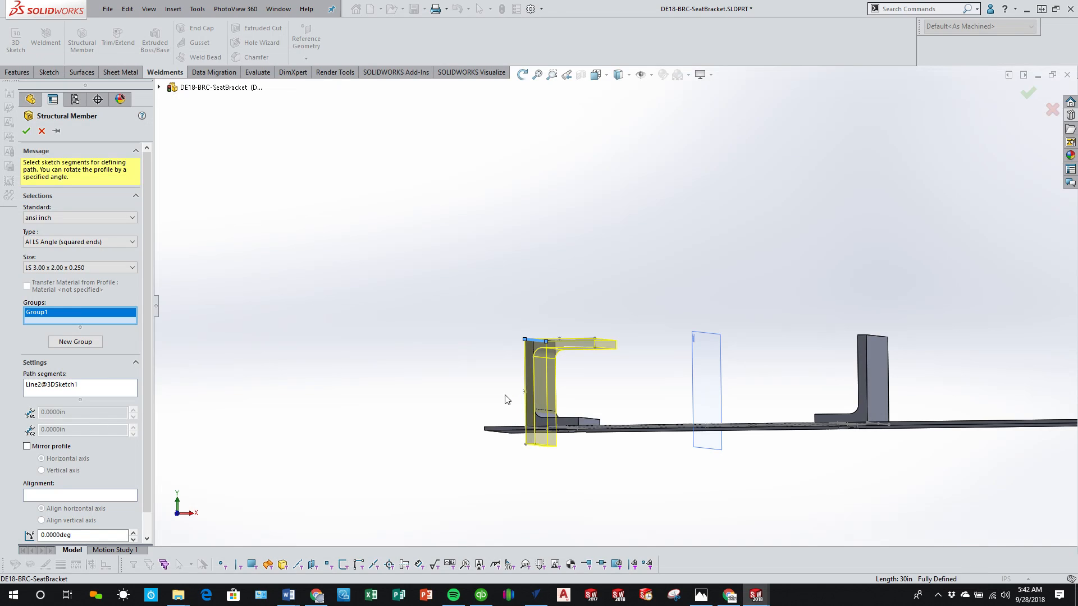
{"action": "scroll", "coordinate": [149, 418], "scroll_direction": "down", "scroll_amount": 1}
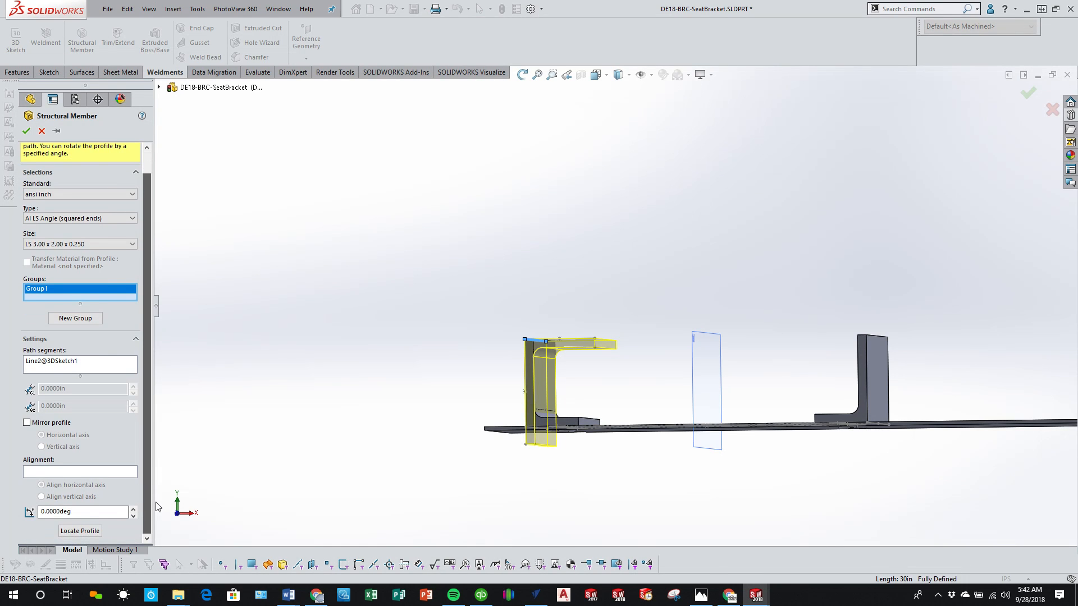
{"action": "scroll", "coordinate": [639, 424], "scroll_direction": "down", "scroll_amount": 2}
{"action": "left_click", "coordinate": [84, 511]}
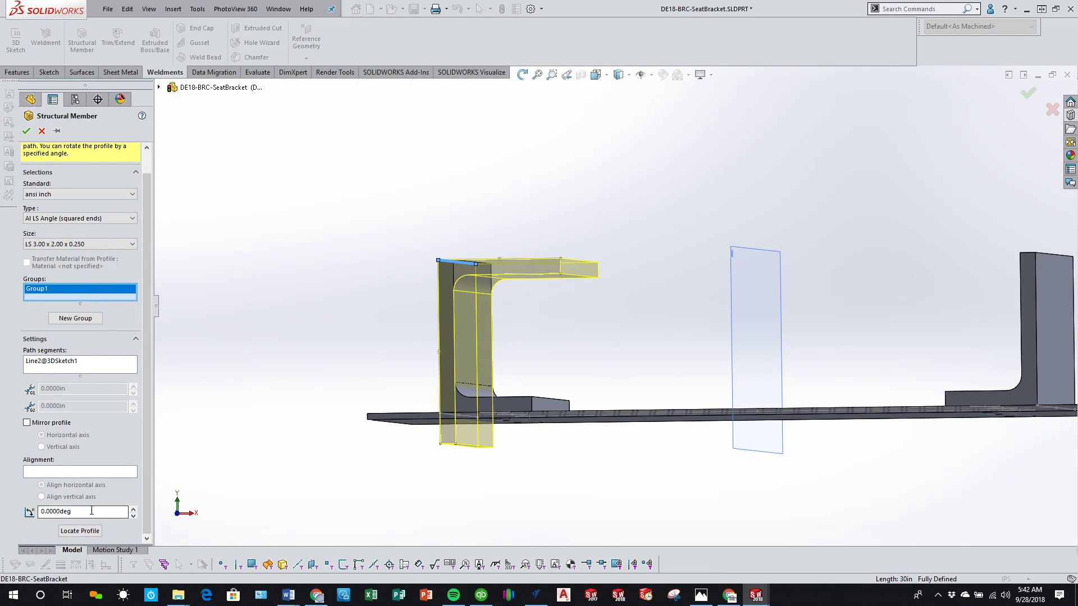
{"action": "type", "text": "180"}
{"action": "key", "text": "Return"}
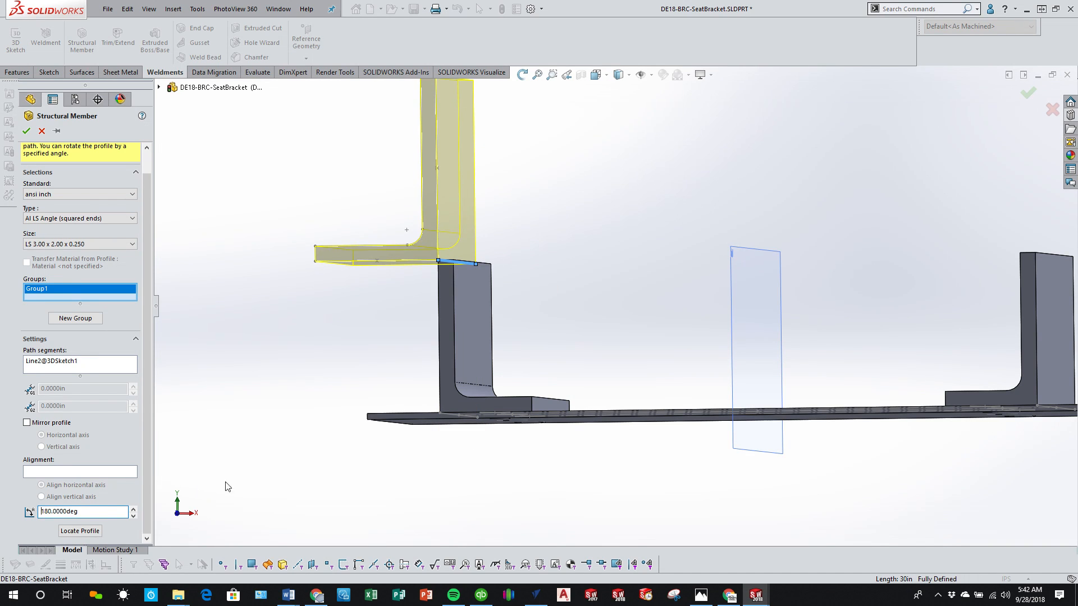
{"action": "scroll", "coordinate": [368, 472], "scroll_direction": "up", "scroll_amount": 2}
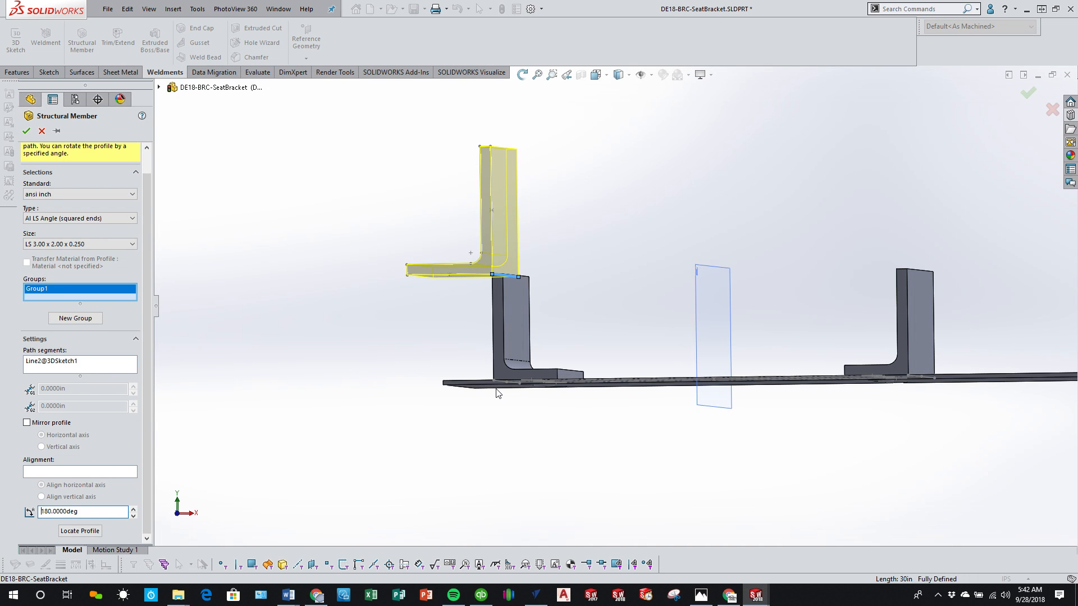
Step: Cancel the new structural member and roll the bracket's feature history back to just after Cut-Extrude2
{"action": "left_click", "coordinate": [42, 131]}
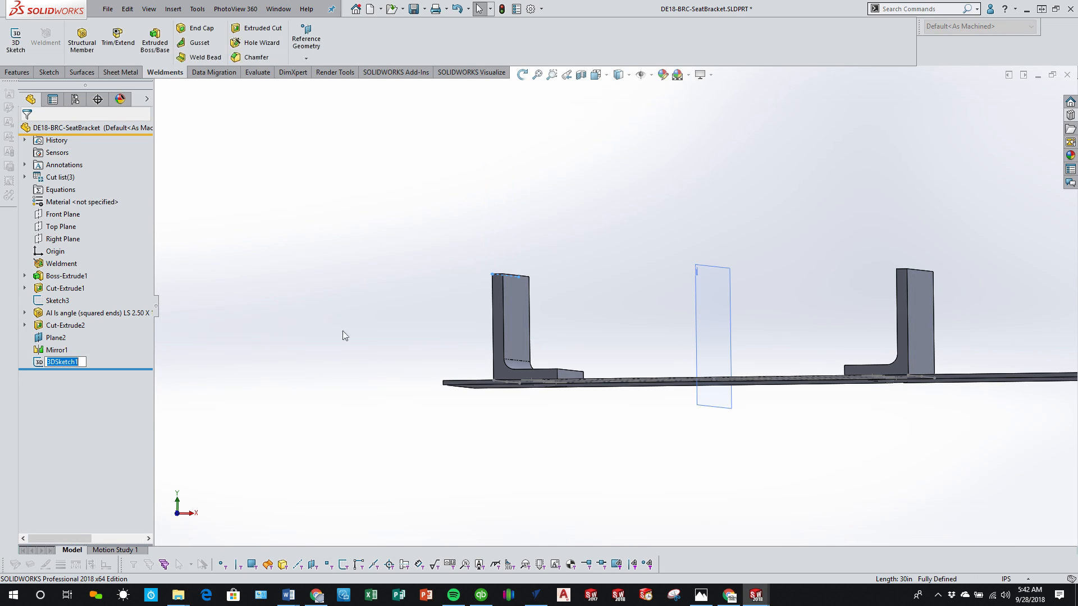
{"action": "middle_click_drag", "start_coordinate": [342, 332], "coordinate": [489, 463]}
{"action": "scroll", "coordinate": [503, 456], "scroll_direction": "up", "scroll_amount": 5}
{"action": "scroll", "coordinate": [342, 410], "scroll_direction": "up", "scroll_amount": 4}
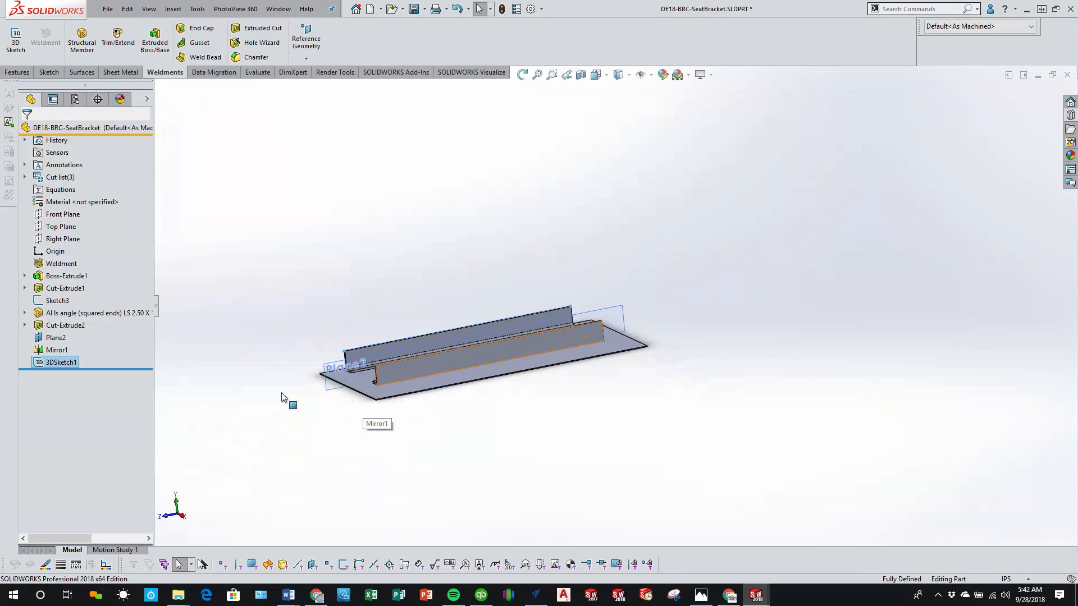
{"action": "scroll", "coordinate": [320, 369], "scroll_direction": "down", "scroll_amount": 5}
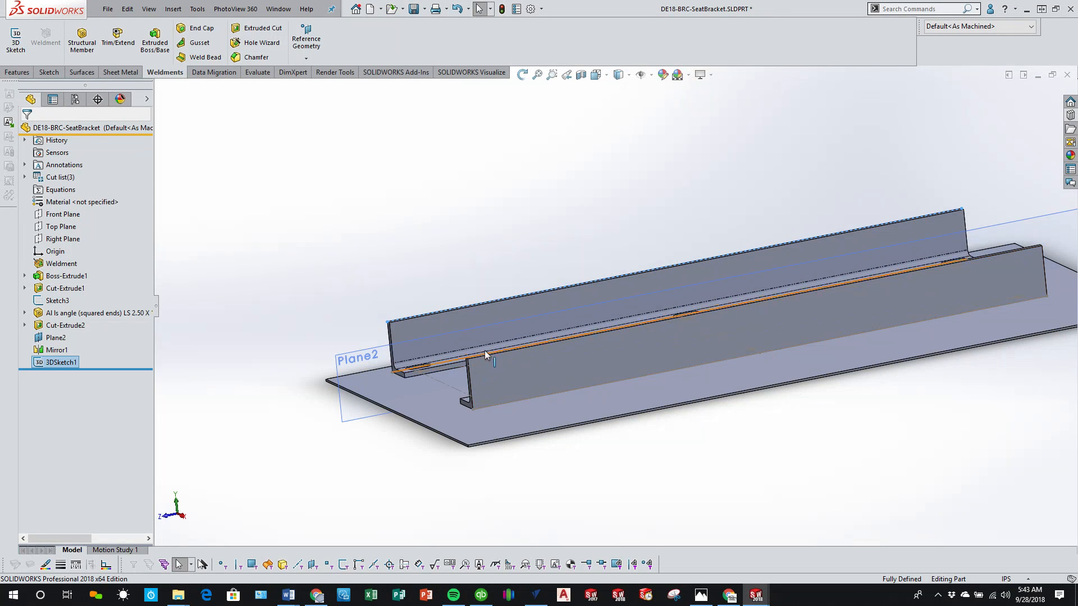
{"action": "middle_click_drag", "start_coordinate": [464, 307], "coordinate": [436, 288]}
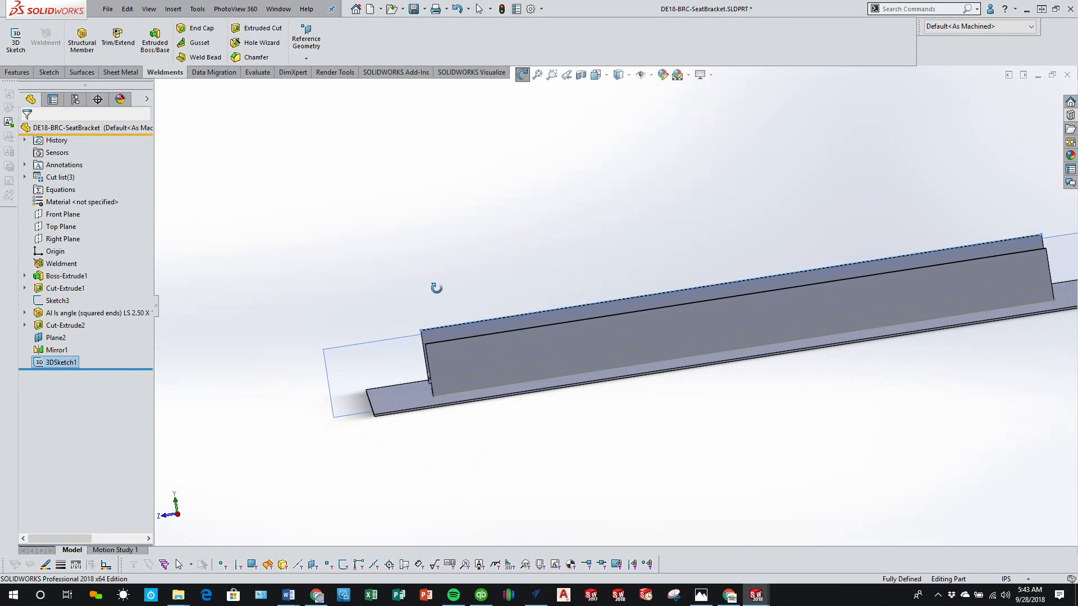
{"action": "left_click_drag", "start_coordinate": [125, 368], "coordinate": [115, 331]}
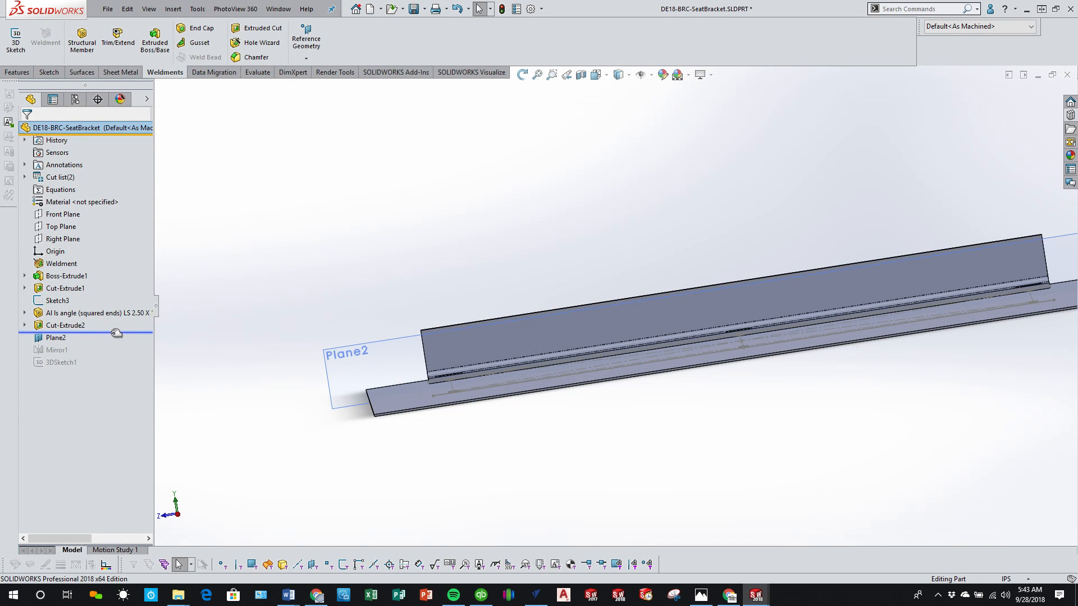
{"action": "left_click", "coordinate": [178, 515]}
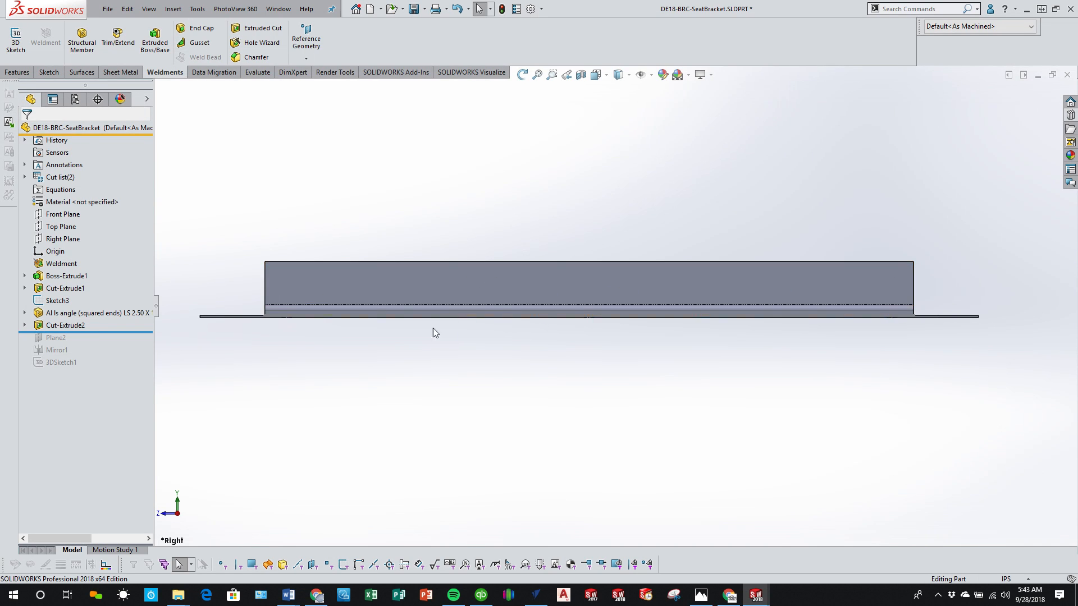
{"action": "key", "text": "z"}
{"action": "scroll", "coordinate": [443, 298], "scroll_direction": "down", "scroll_amount": 2}
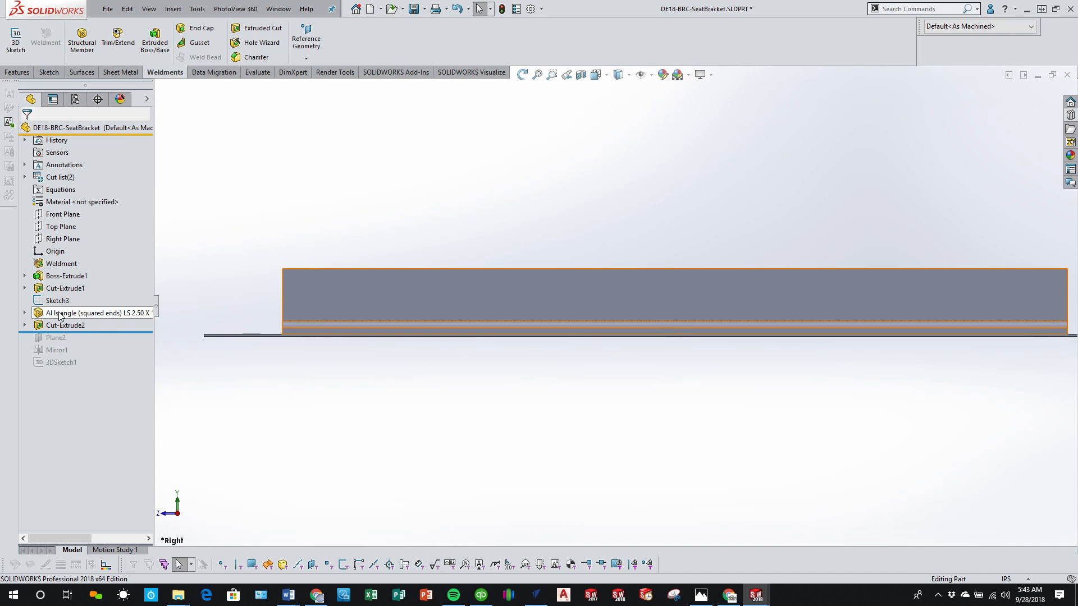
{"action": "mouse_move", "coordinate": [60, 317]}
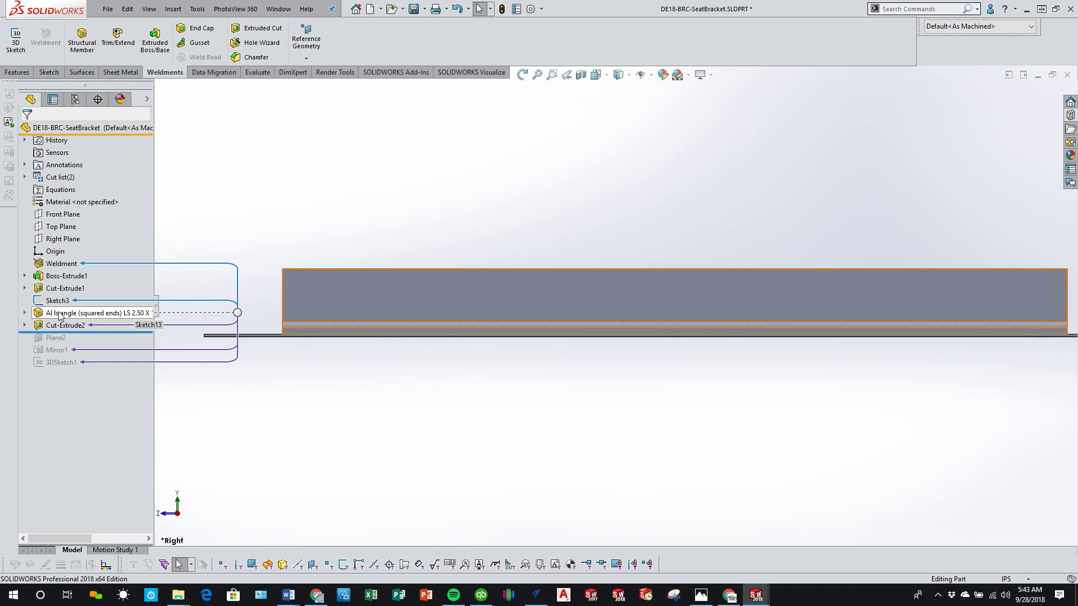
{"action": "left_click", "coordinate": [59, 316]}
{"action": "left_click", "coordinate": [66, 288]}
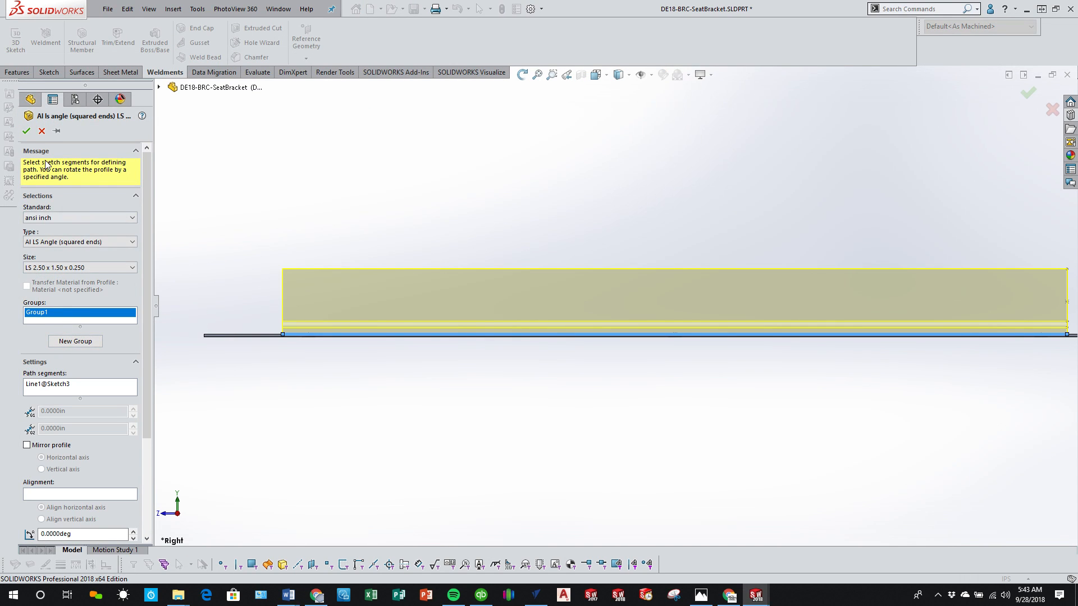
{"action": "left_click", "coordinate": [42, 131]}
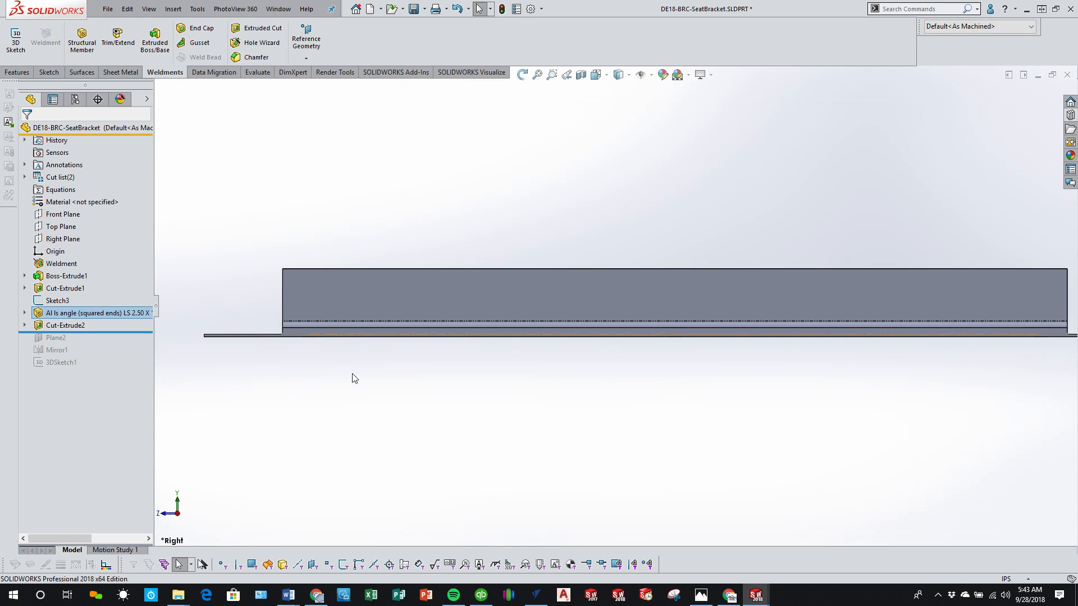
{"action": "mouse_move", "coordinate": [386, 387]}
{"action": "left_mouse_down"}
{"action": "mouse_move", "coordinate": [440, 406]}
{"action": "mouse_move", "coordinate": [369, 375]}
{"action": "mouse_move", "coordinate": [390, 364]}
{"action": "mouse_move", "coordinate": [423, 371]}
{"action": "mouse_move", "coordinate": [399, 377]}
{"action": "left_mouse_up"}
{"action": "key", "text": "Escape"}
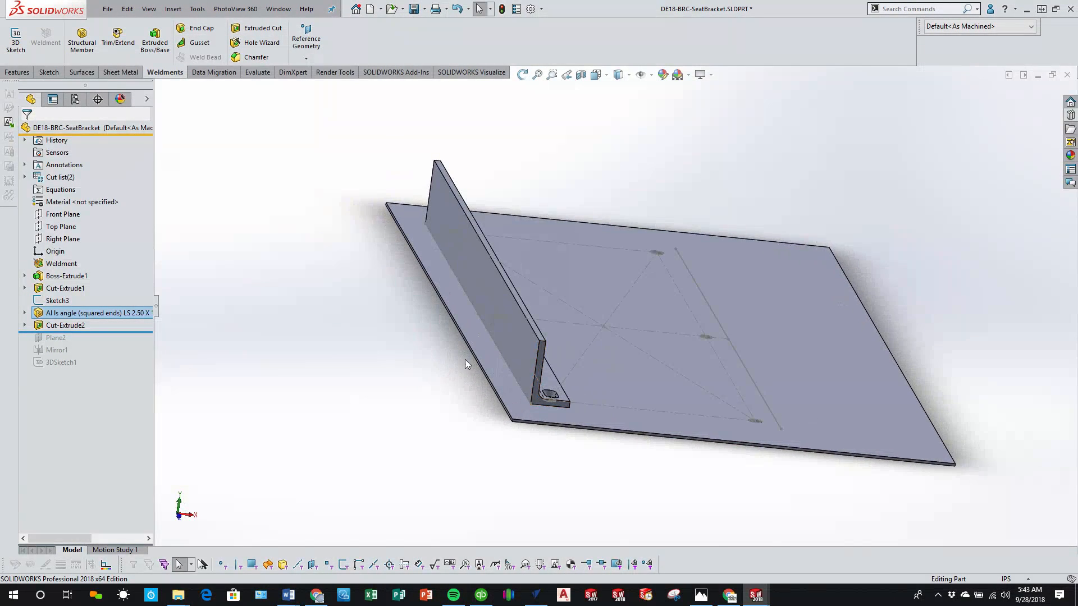
Step: Edit the existing LS 2.50 x 1.50 x 0.250 angle, changing its profile to c channel in size C3x6
{"action": "left_click", "coordinate": [88, 314]}
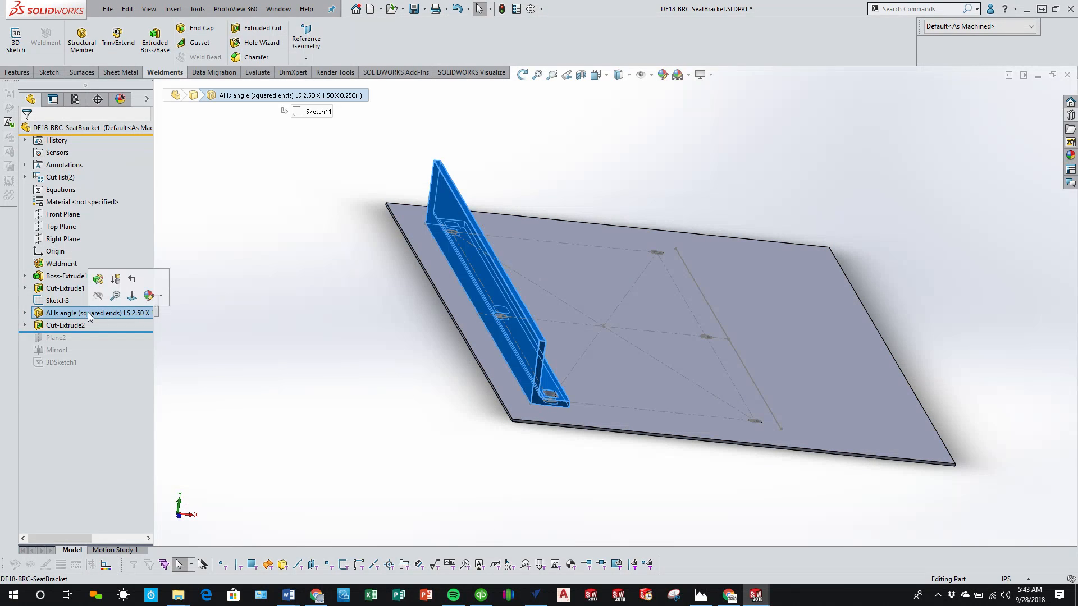
{"action": "left_click", "coordinate": [99, 279]}
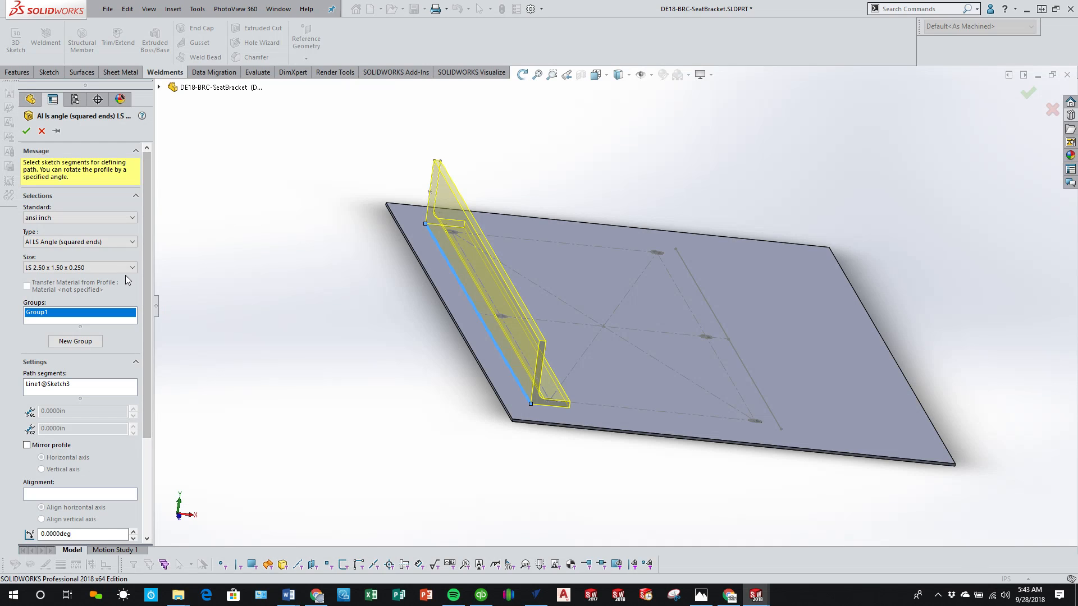
{"action": "left_click", "coordinate": [125, 246]}
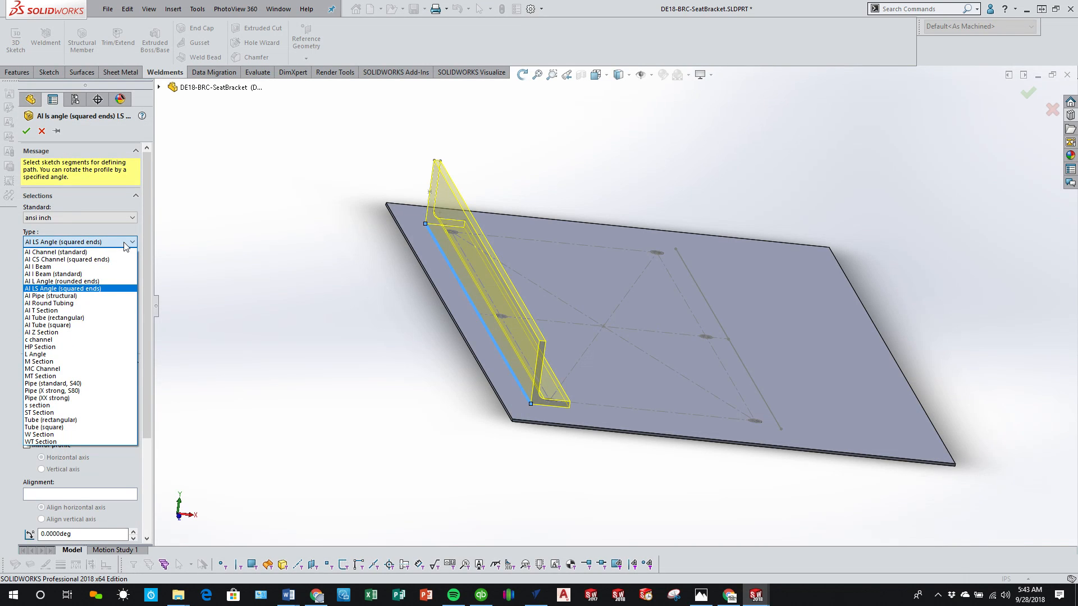
{"action": "left_click", "coordinate": [72, 340]}
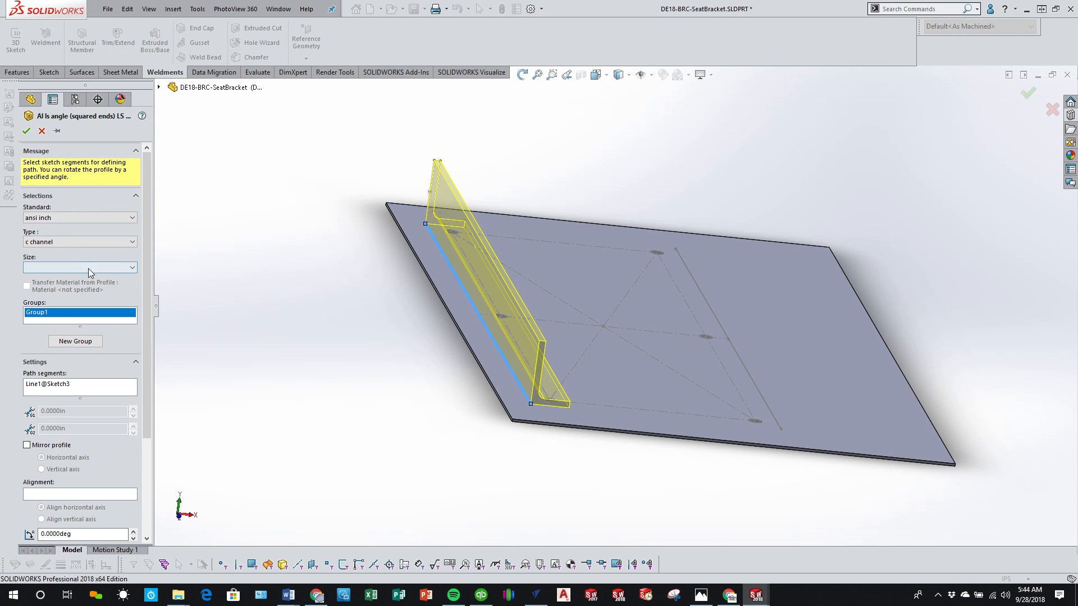
{"action": "left_click", "coordinate": [88, 269]}
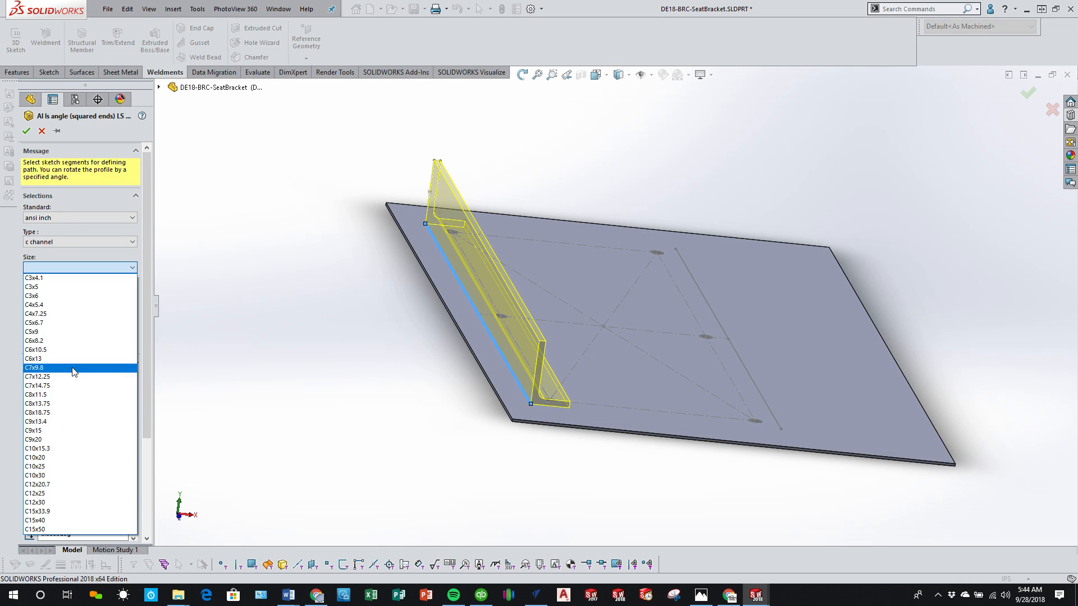
{"action": "left_click", "coordinate": [74, 296]}
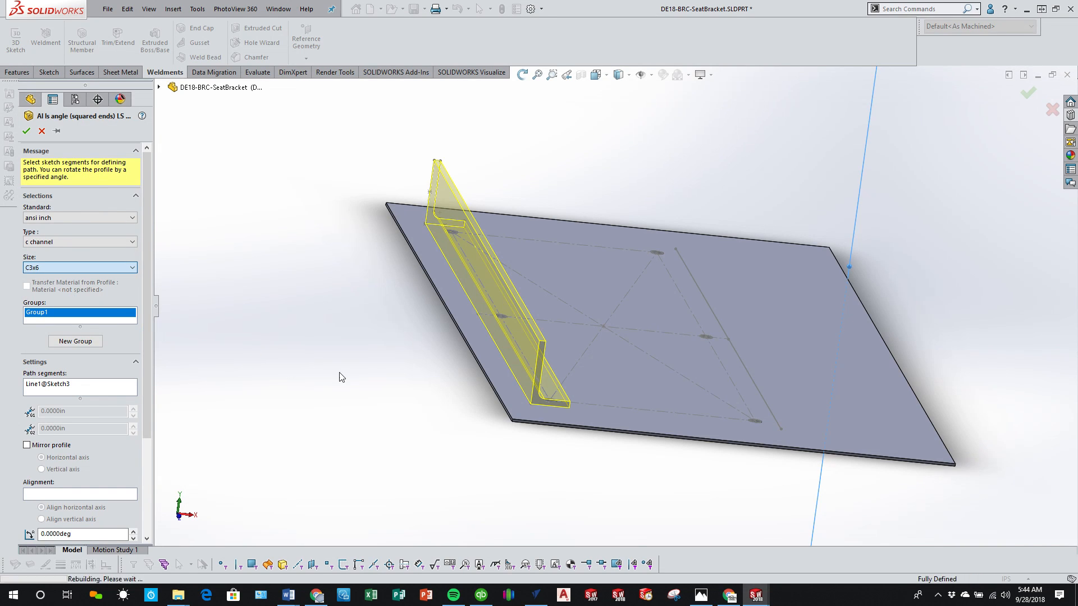
{"action": "middle_click_drag", "start_coordinate": [351, 378], "coordinate": [320, 336]}
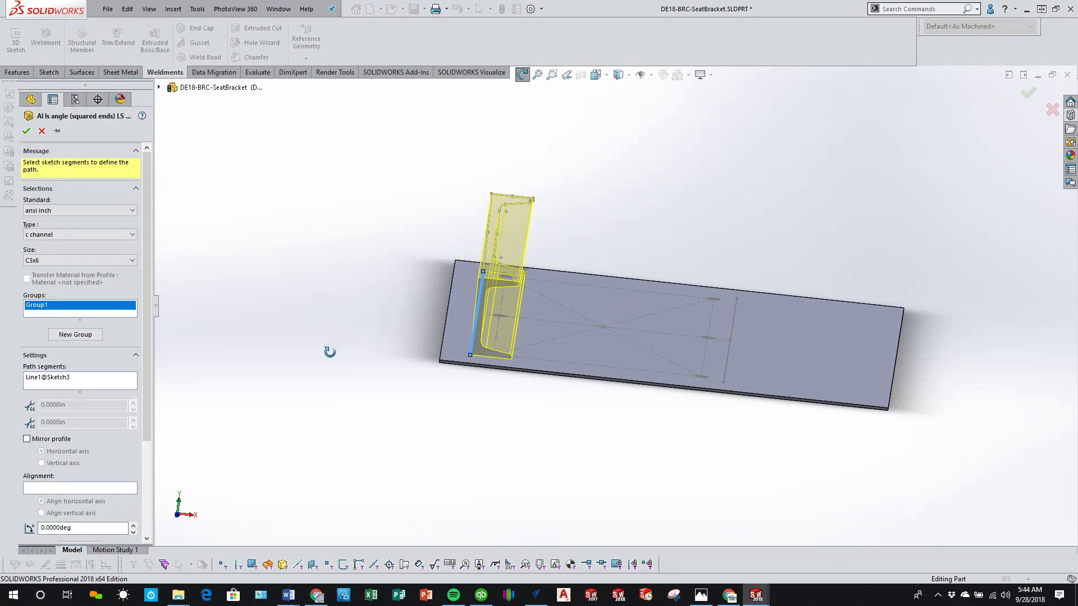
Step: Try an Al T Section profile in size T 1.50 x 1.13 x 0.19 for the edited structural member
{"action": "left_click", "coordinate": [93, 234]}
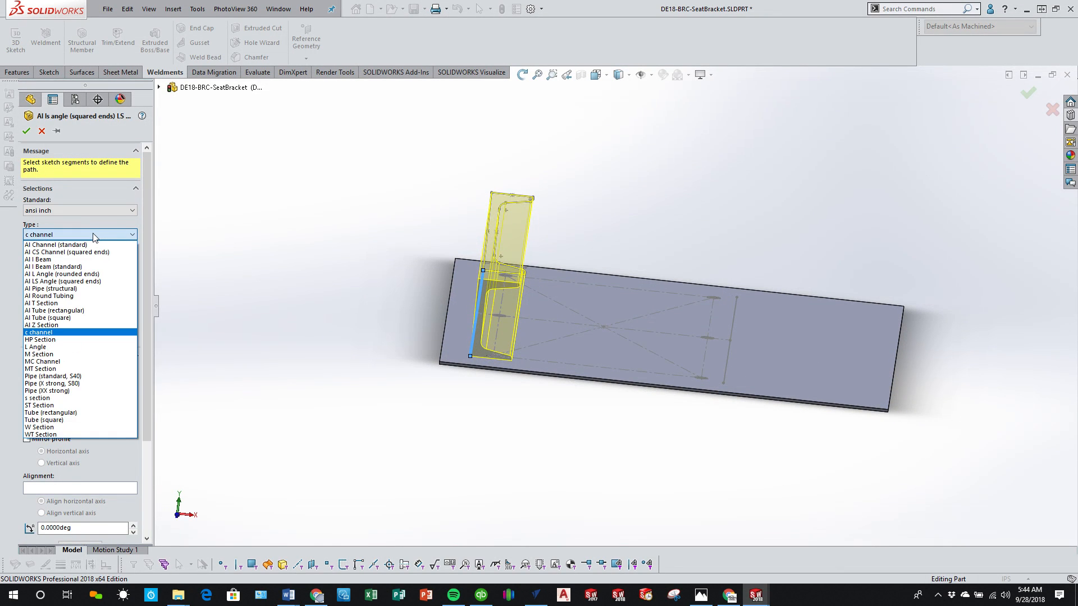
{"action": "left_click", "coordinate": [78, 303]}
{"action": "left_click", "coordinate": [78, 260]}
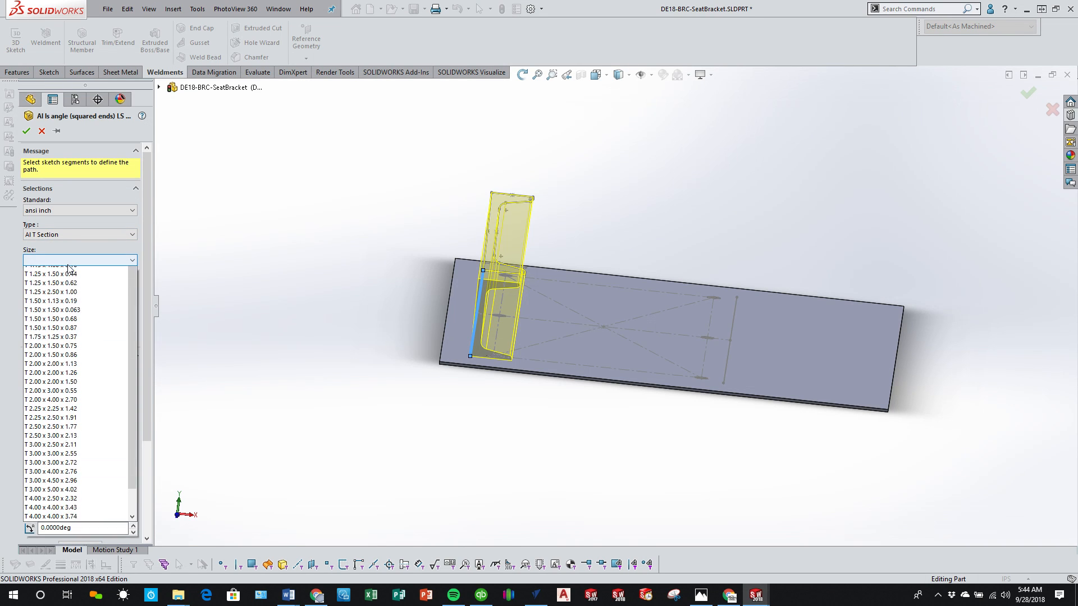
{"action": "left_click", "coordinate": [65, 315]}
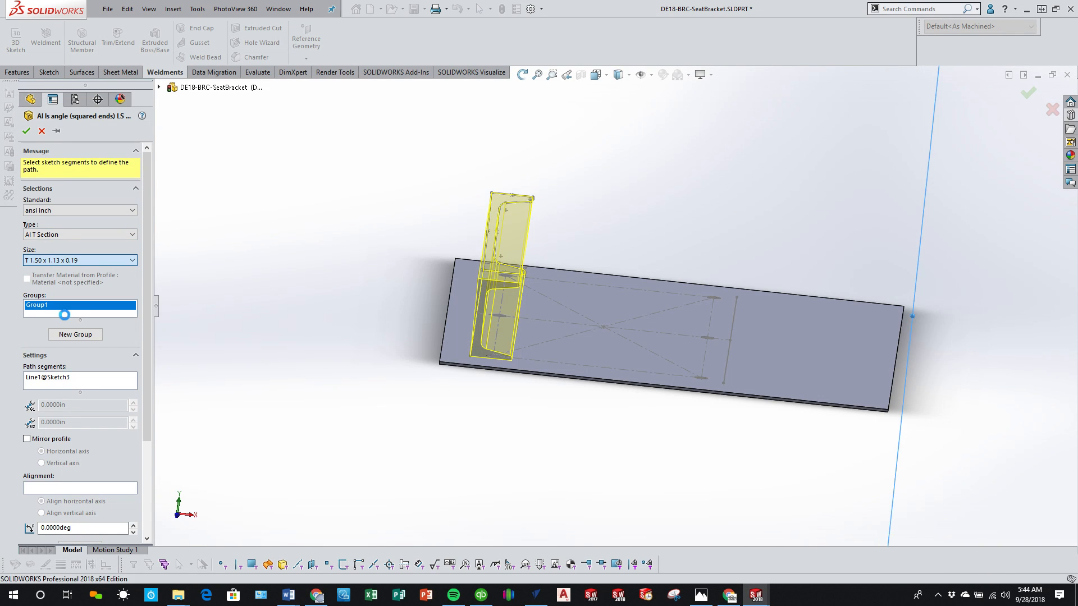
{"action": "middle_click_drag", "start_coordinate": [246, 333], "coordinate": [271, 308]}
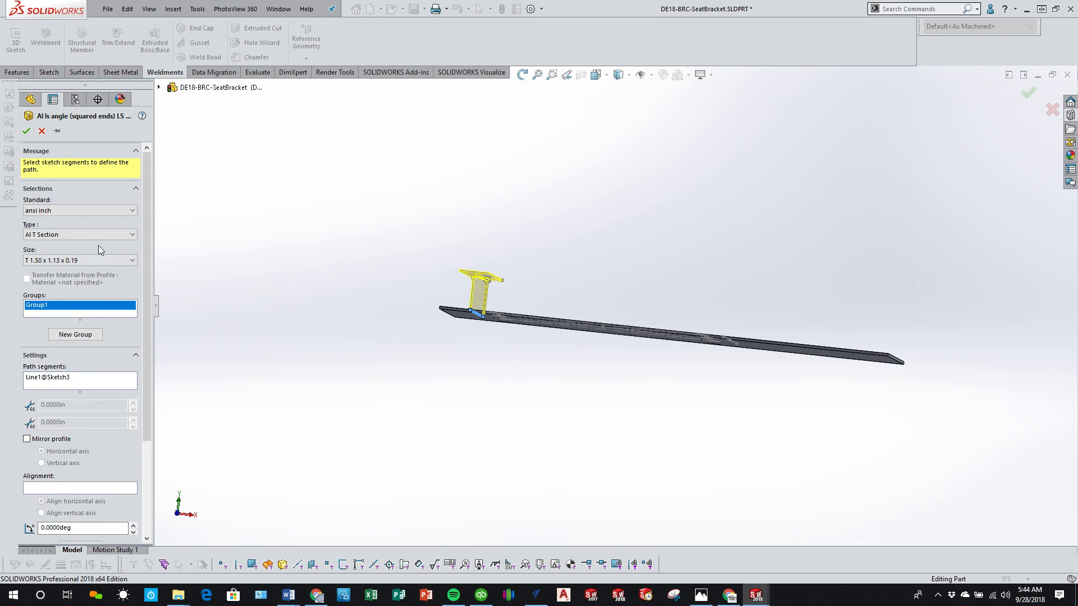
Step: Try an M Section profile in size M5x18.9 for the structural member on the plate
{"action": "left_click", "coordinate": [77, 260]}
{"action": "left_click", "coordinate": [97, 231]}
{"action": "left_click", "coordinate": [97, 231]}
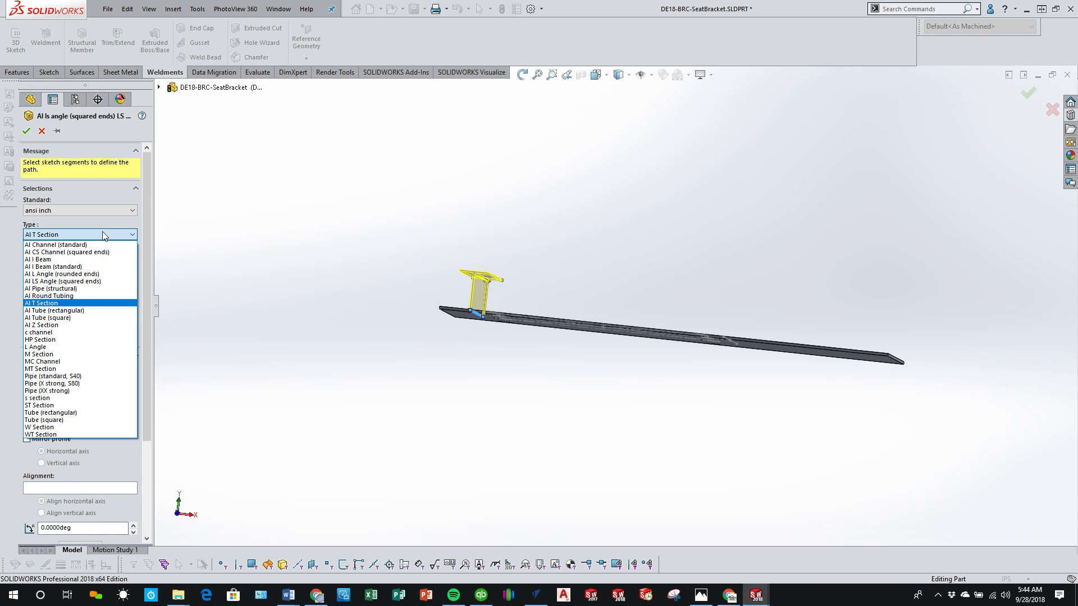
{"action": "left_click", "coordinate": [84, 353]}
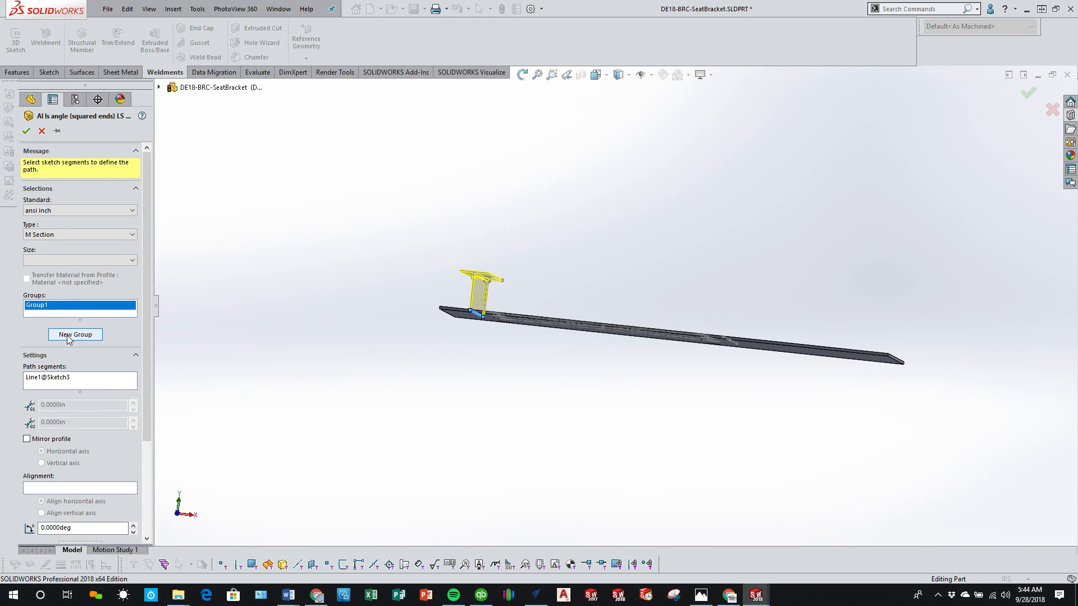
{"action": "left_click", "coordinate": [56, 261]}
{"action": "left_click", "coordinate": [56, 283]}
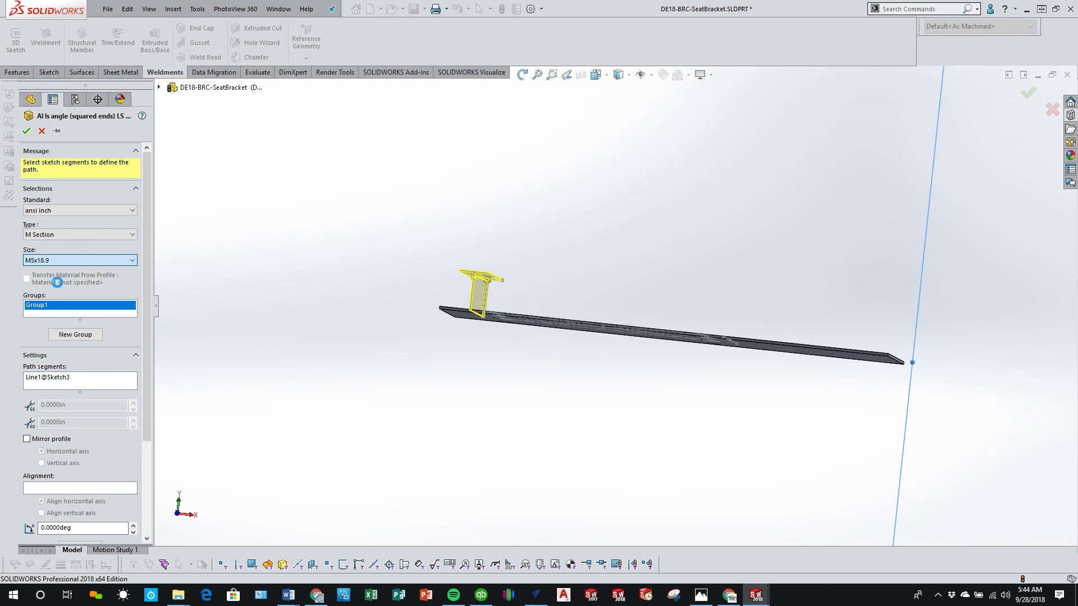
{"action": "scroll", "coordinate": [464, 288], "scroll_direction": "down", "scroll_amount": 8}
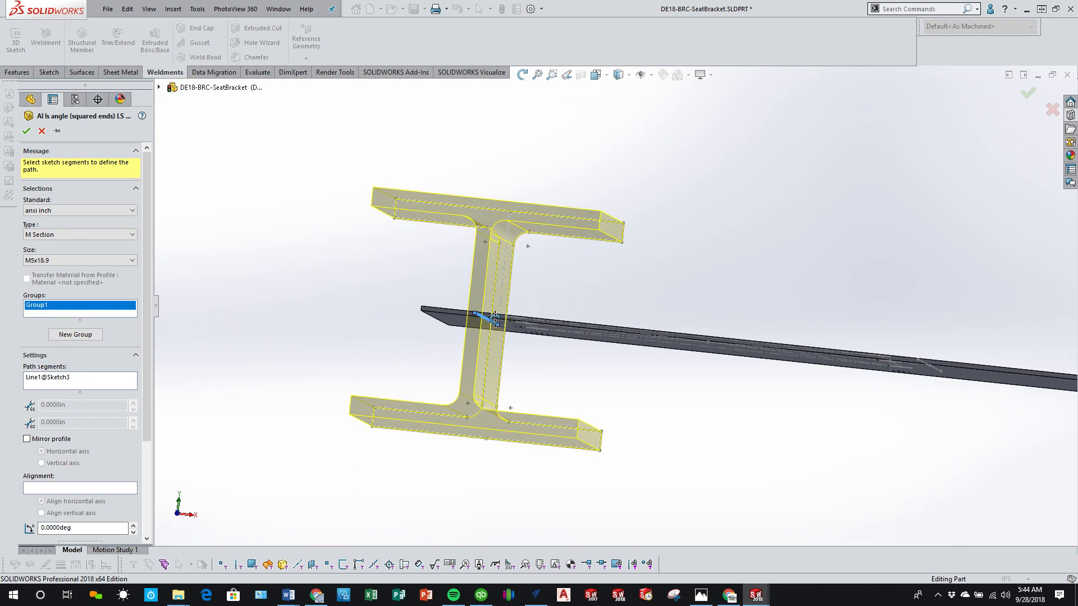
Step: Try an MC Channel profile in size MC8x20 for the structural member and inspect its shape on the plate
{"action": "left_click", "coordinate": [106, 237]}
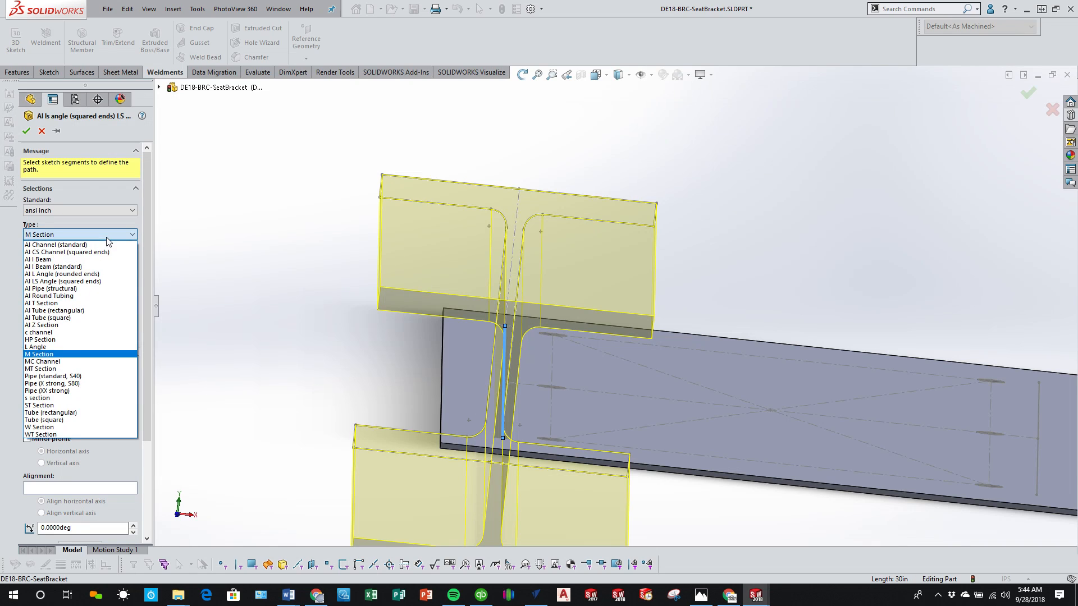
{"action": "left_click", "coordinate": [84, 362]}
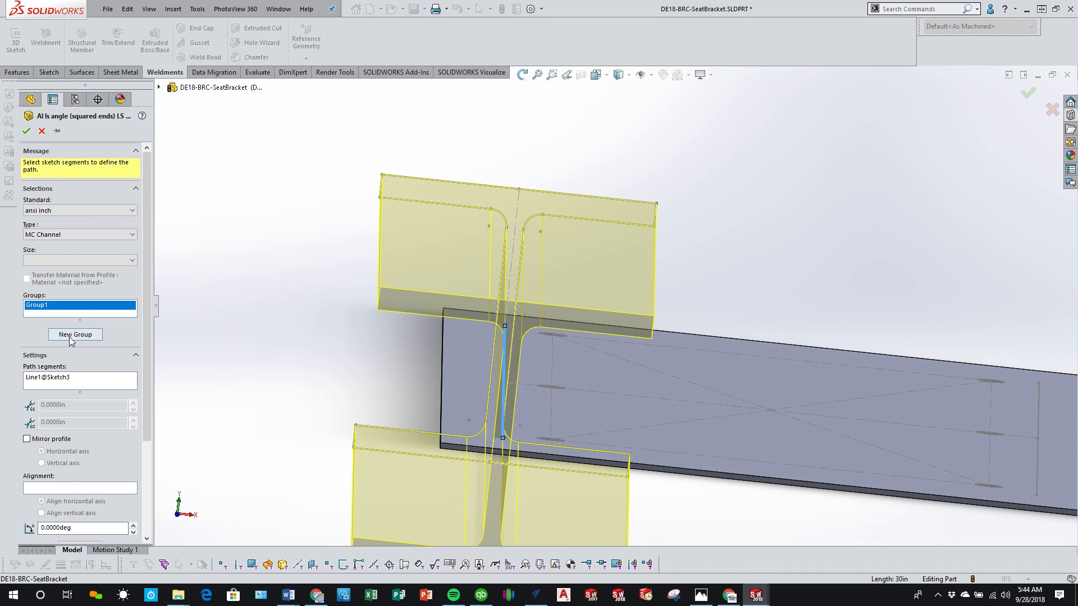
{"action": "left_click", "coordinate": [68, 260]}
{"action": "left_click", "coordinate": [62, 361]}
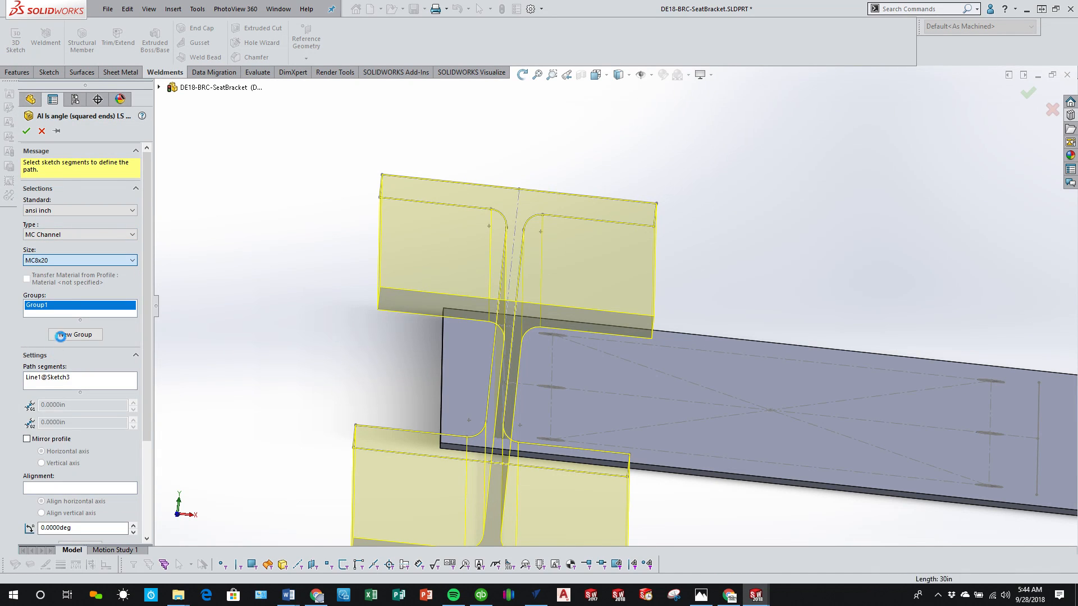
{"action": "scroll", "coordinate": [480, 325], "scroll_direction": "up", "scroll_amount": 3}
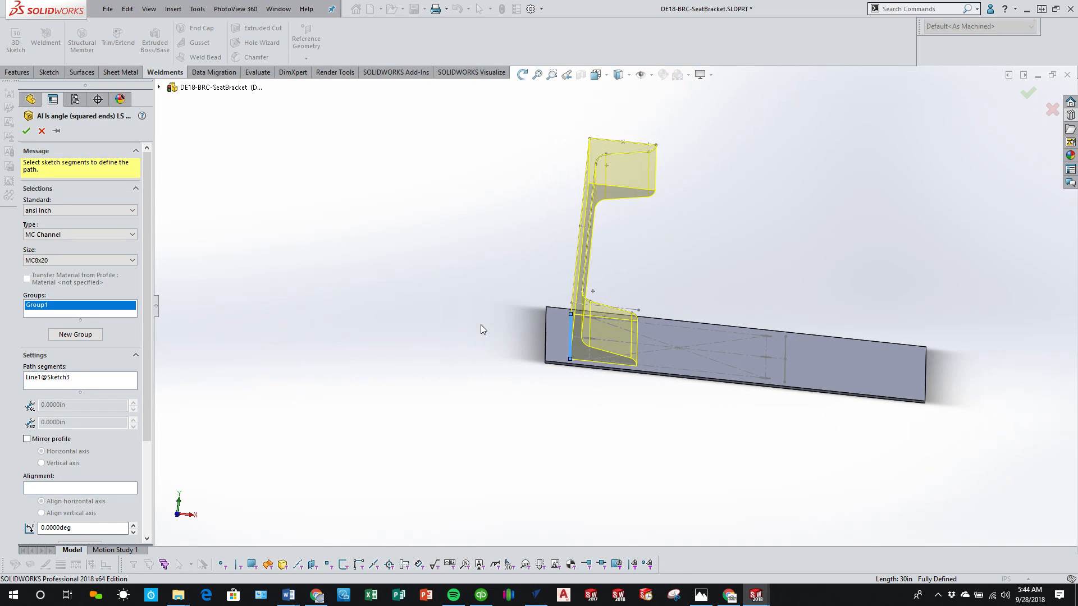
{"action": "middle_click_drag", "start_coordinate": [533, 315], "coordinate": [498, 313]}
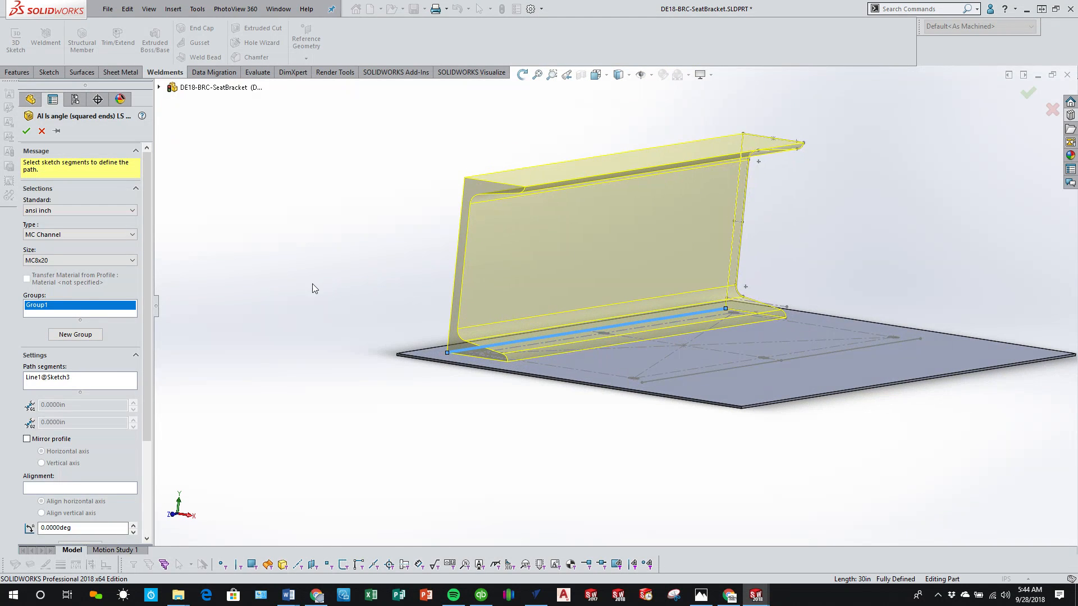
Step: Change the structural member's profile to Al CS Channel (squared ends) in size CS 3 x 1.48 and inspect its fit
{"action": "left_click", "coordinate": [118, 235]}
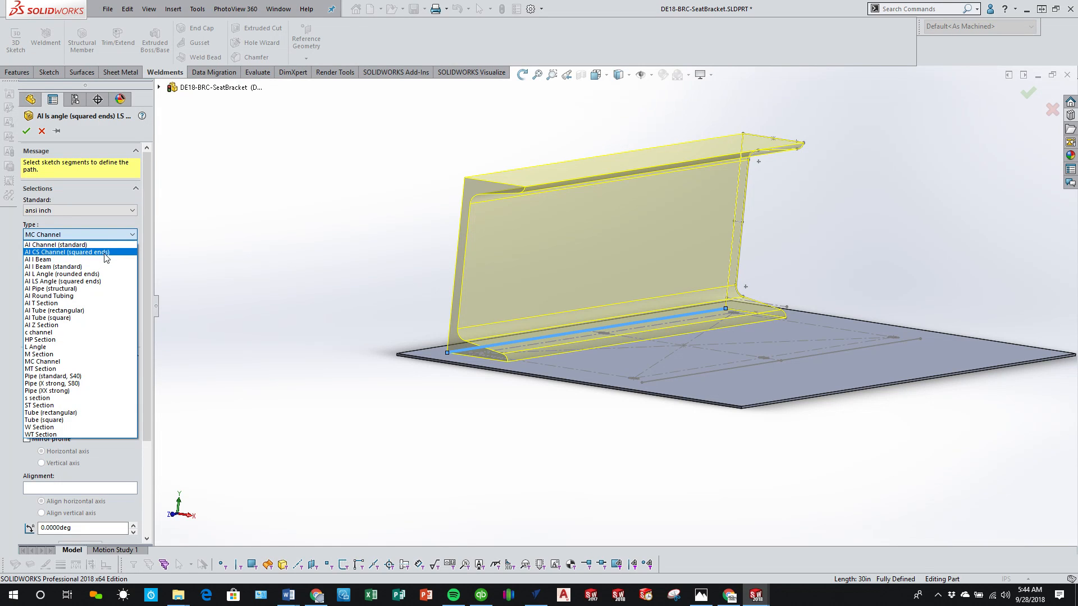
{"action": "left_click", "coordinate": [105, 253]}
{"action": "left_click", "coordinate": [97, 262]}
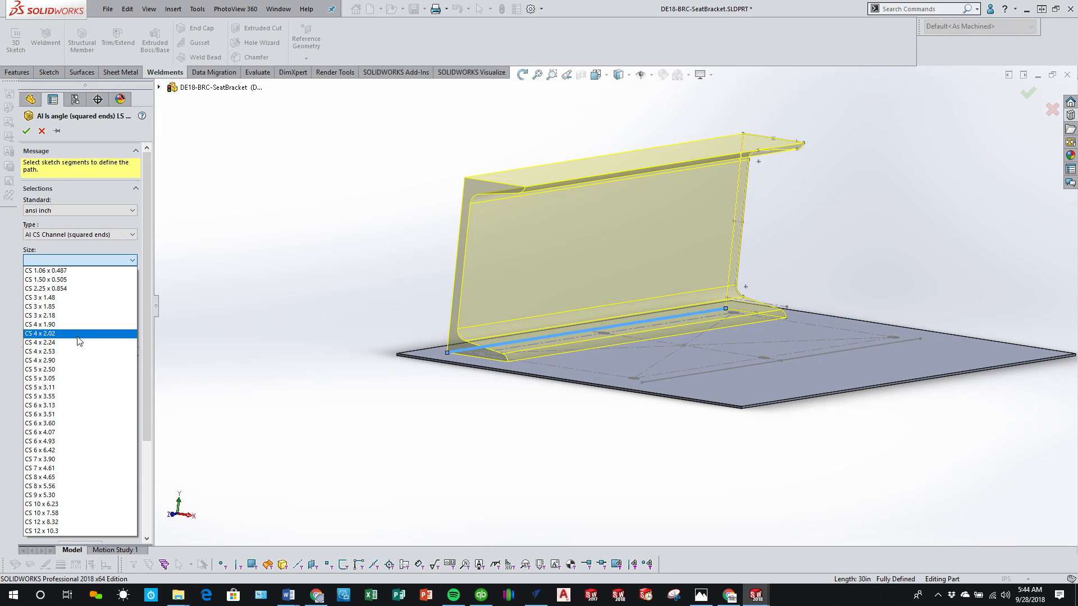
{"action": "left_click", "coordinate": [73, 297]}
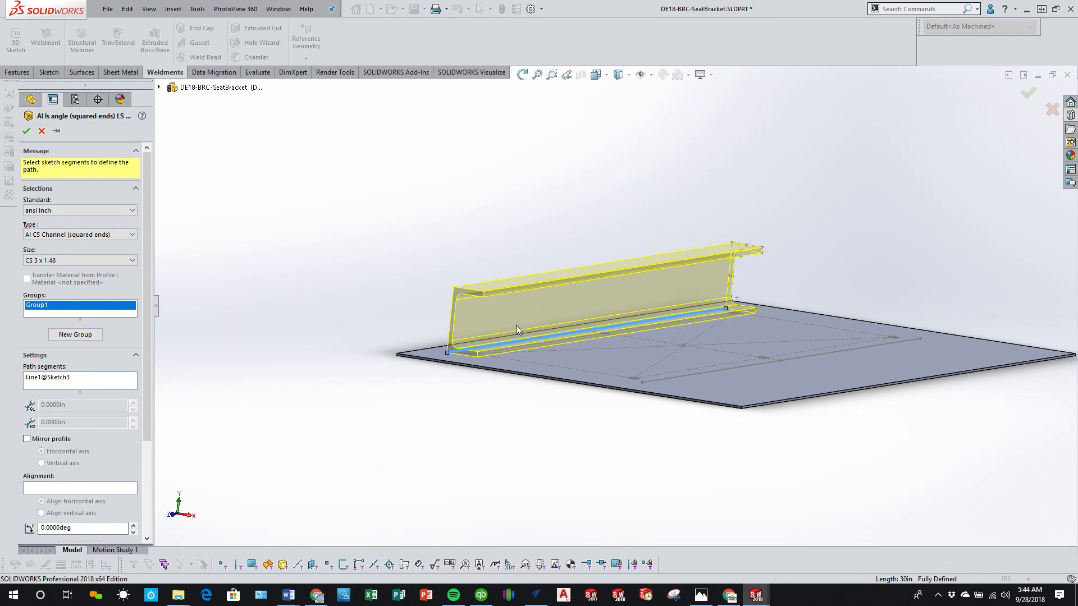
{"action": "middle_click_drag", "start_coordinate": [518, 324], "coordinate": [535, 338]}
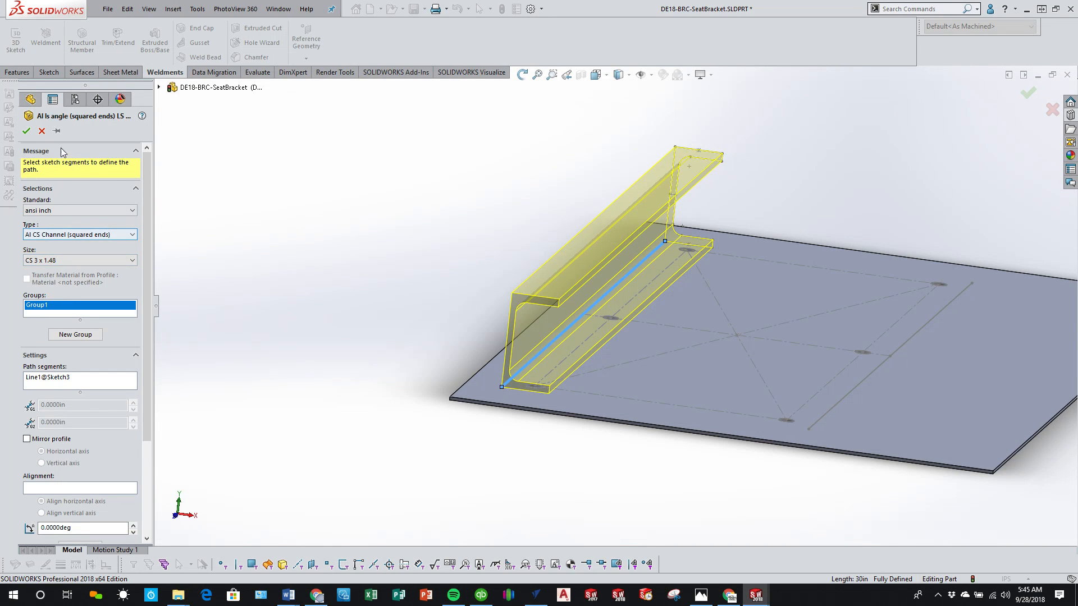
Step: Cancel the structural member profile edit and examine the existing angle rail on the plate
{"action": "left_click", "coordinate": [42, 131]}
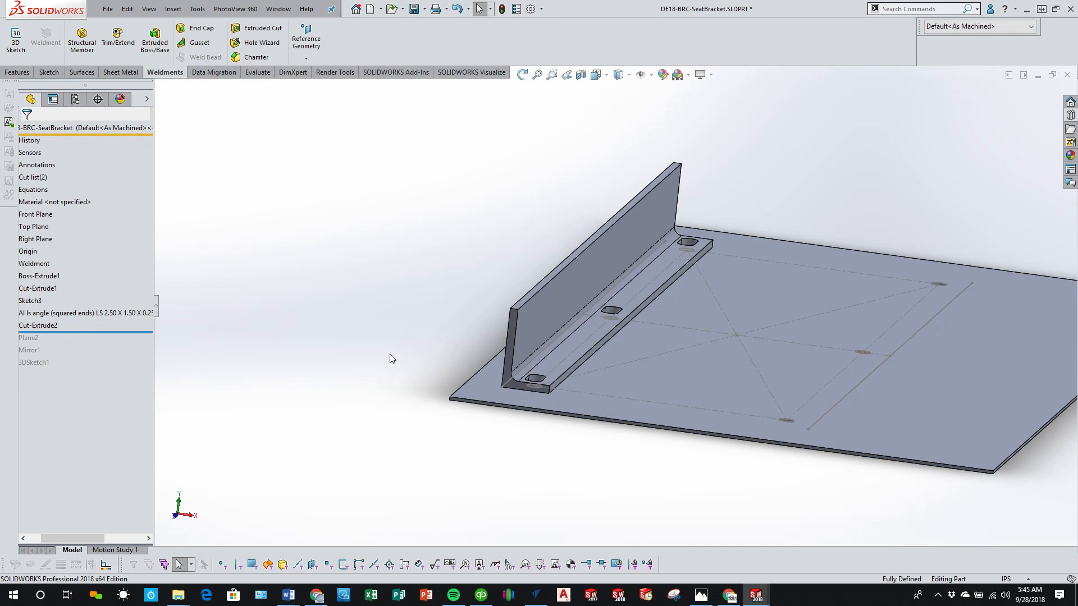
{"action": "middle_click_drag", "start_coordinate": [390, 354], "coordinate": [228, 448]}
{"action": "left_click_drag", "start_coordinate": [63, 535], "coordinate": [51, 534]}
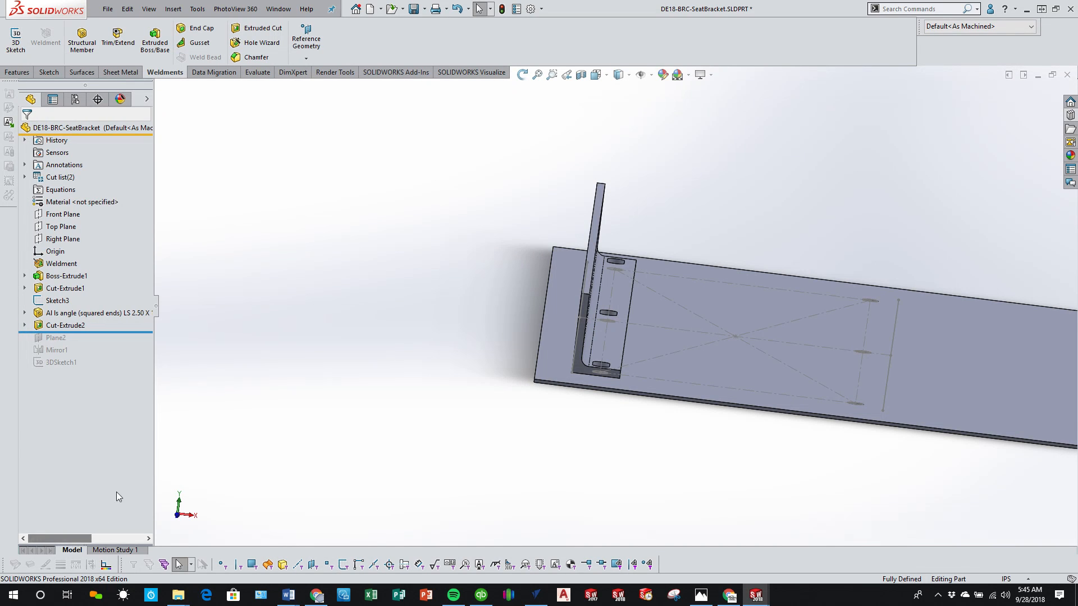
{"action": "middle_click_drag", "start_coordinate": [400, 393], "coordinate": [404, 278]}
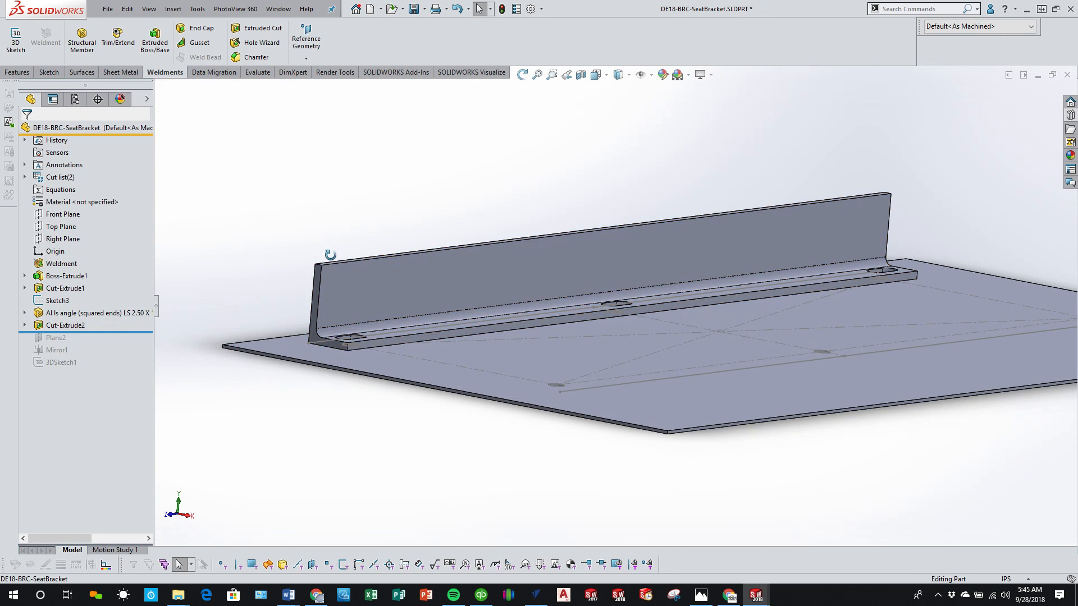
{"action": "middle_click_drag", "start_coordinate": [330, 255], "coordinate": [379, 287]}
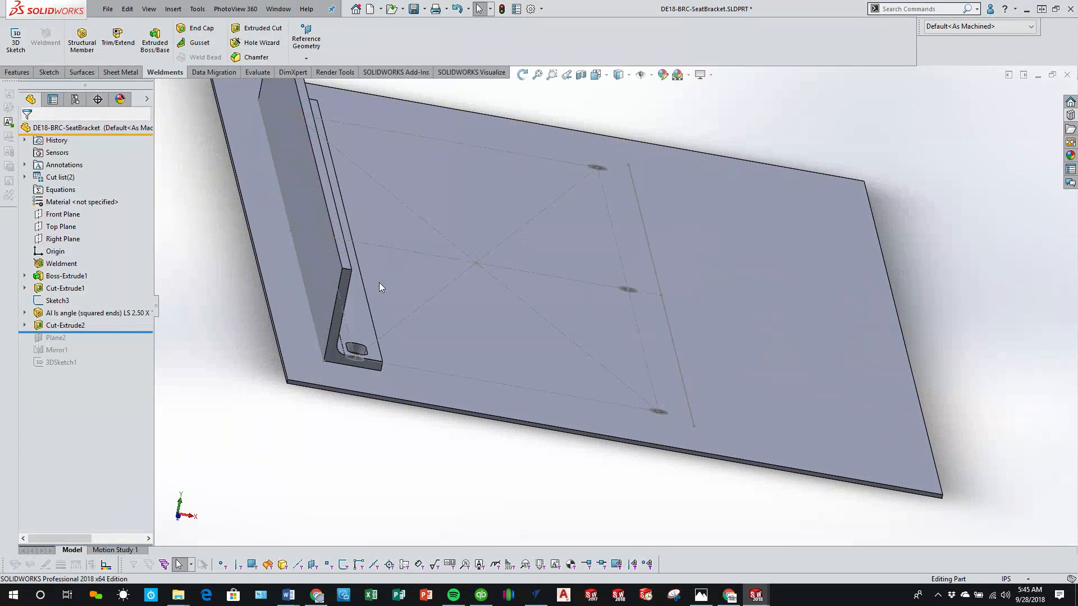
{"action": "key", "text": "f"}
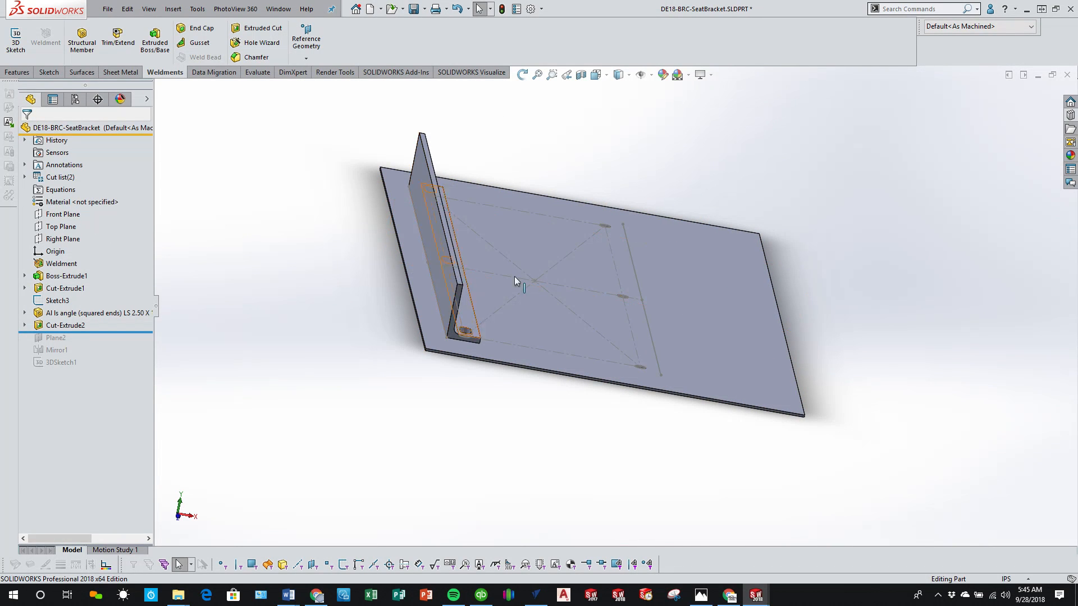
{"action": "scroll", "coordinate": [522, 281], "scroll_direction": "down", "scroll_amount": 3}
{"action": "left_click", "coordinate": [401, 281]}
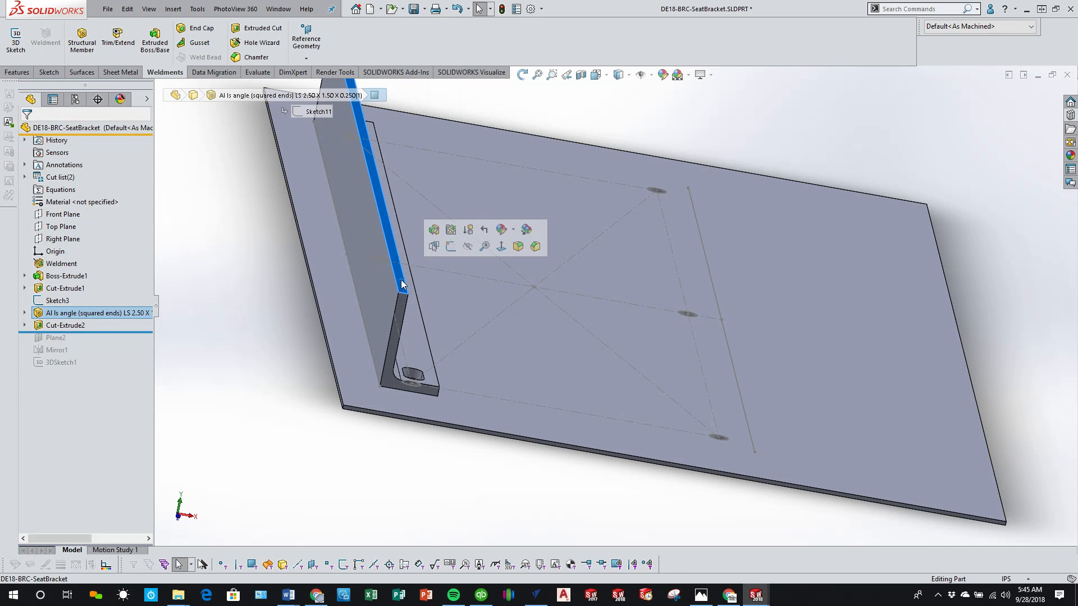
{"action": "scroll", "coordinate": [281, 274], "scroll_direction": "up", "scroll_amount": 2}
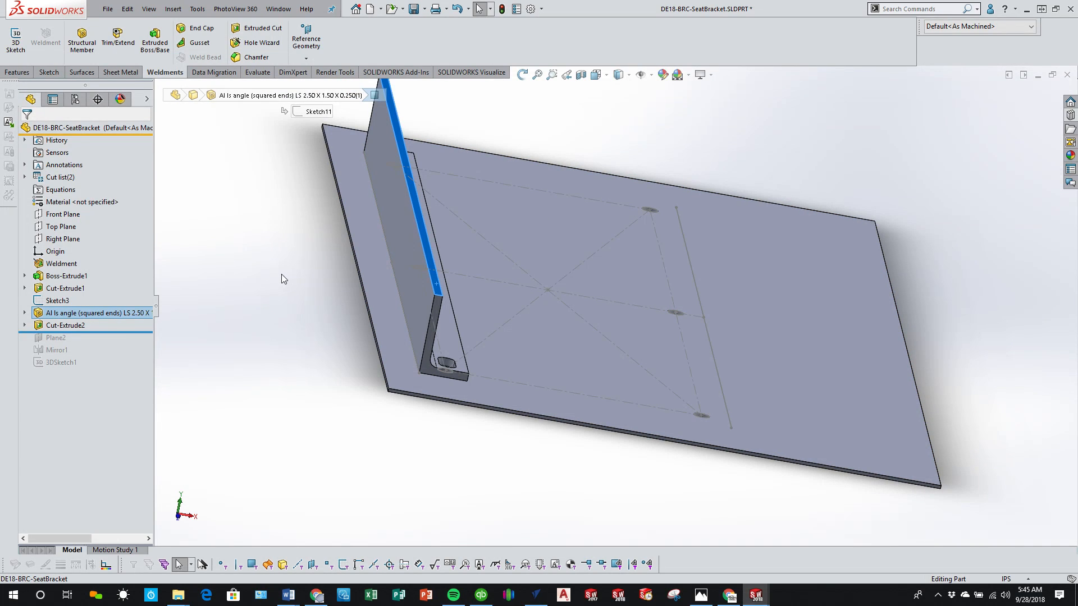
Step: Create a reference plane offset 3 in above the plate's top face
{"action": "left_click", "coordinate": [391, 321]}
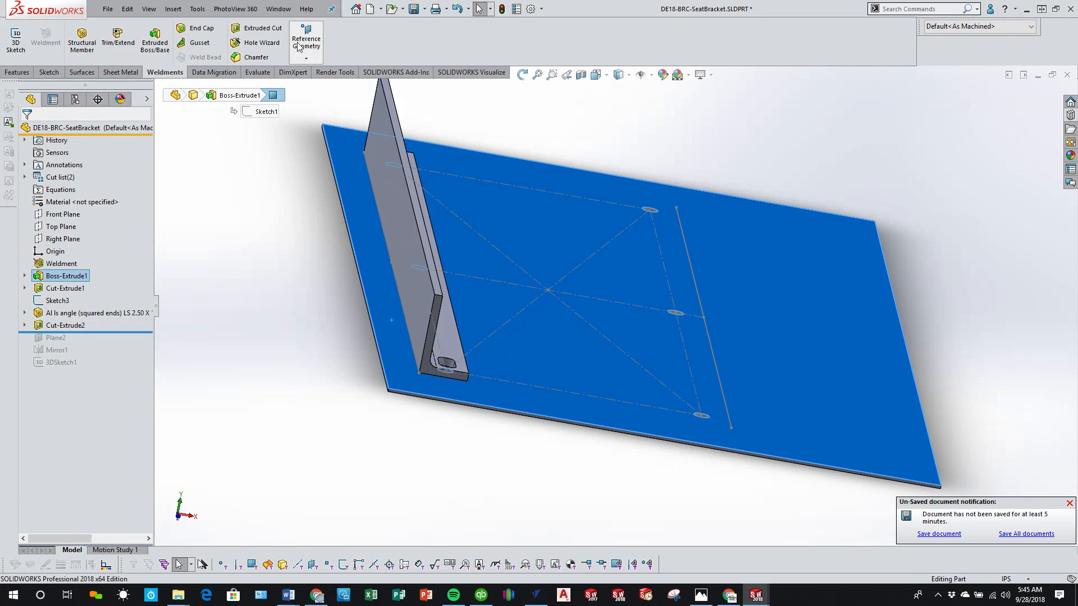
{"action": "left_click", "coordinate": [306, 58]}
{"action": "left_click", "coordinate": [309, 69]}
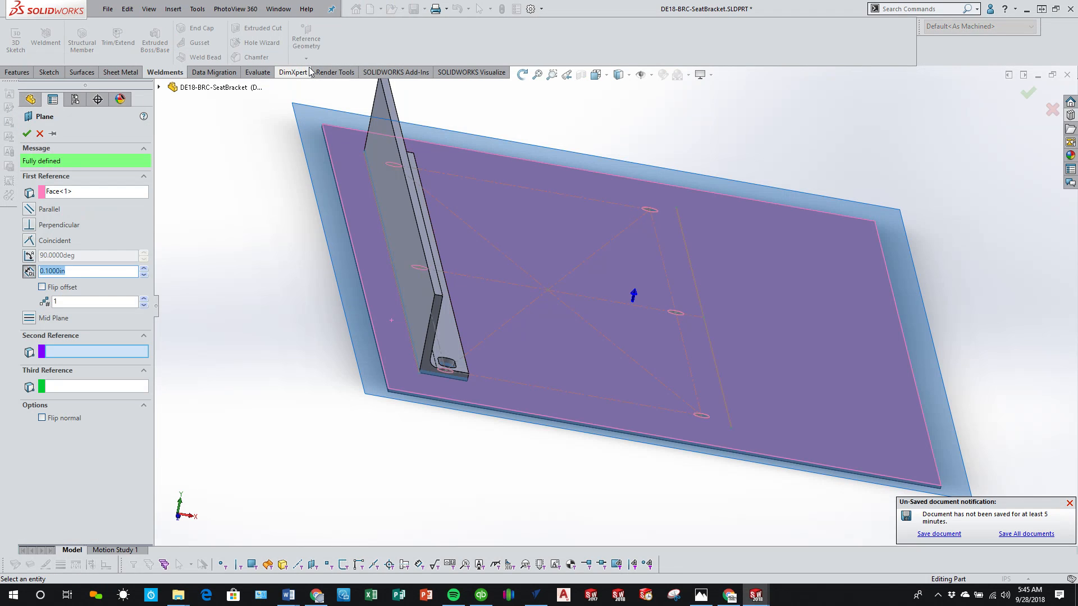
{"action": "type", "text": "3"}
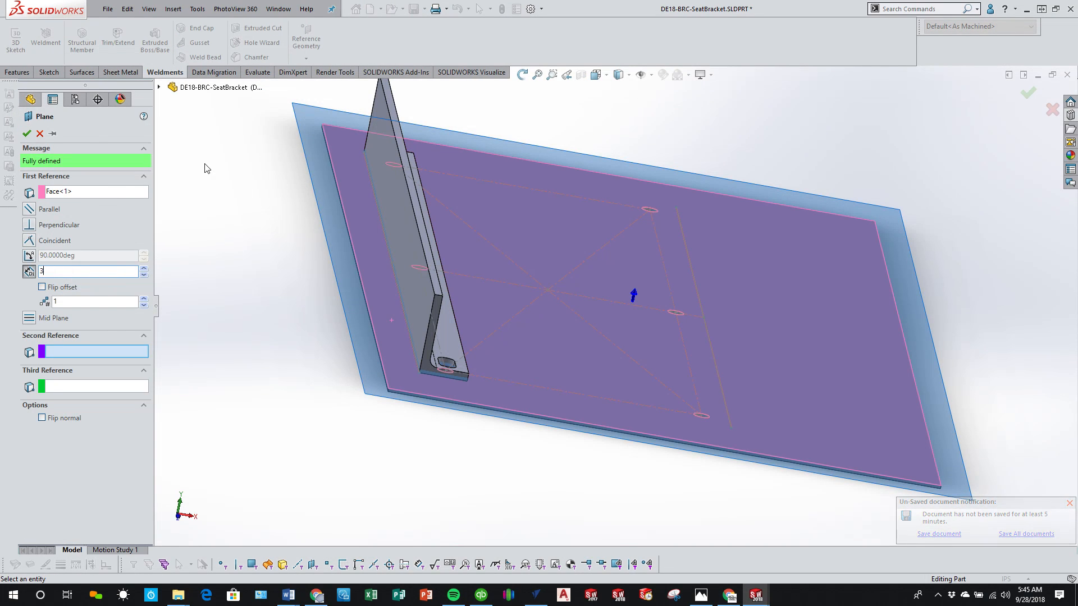
{"action": "key", "text": "Return"}
{"action": "middle_click_drag", "start_coordinate": [596, 500], "coordinate": [585, 469]}
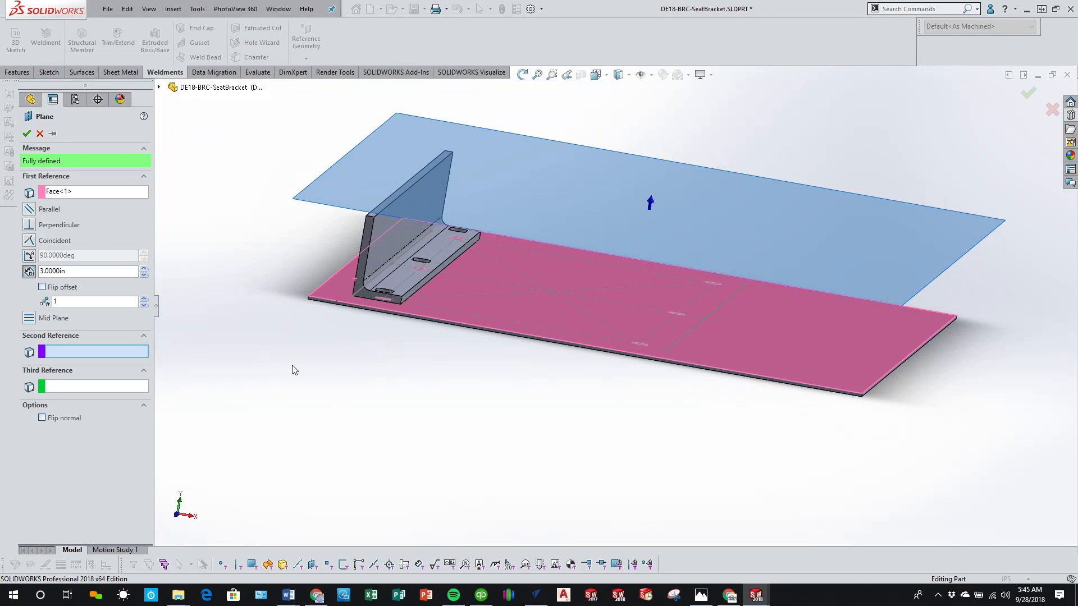
{"action": "left_click", "coordinate": [26, 133]}
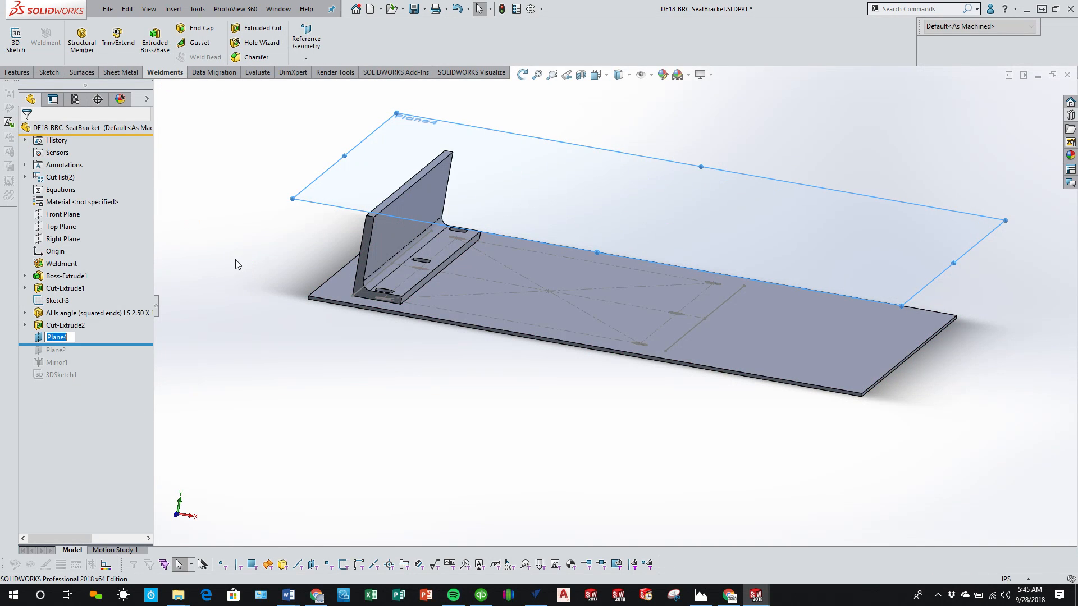
{"action": "left_click", "coordinate": [307, 371]}
Step: Sketch on the new offset plane by converting the angle rail's upper outer edge into a line, and close the sketch
{"action": "left_click", "coordinate": [335, 186]}
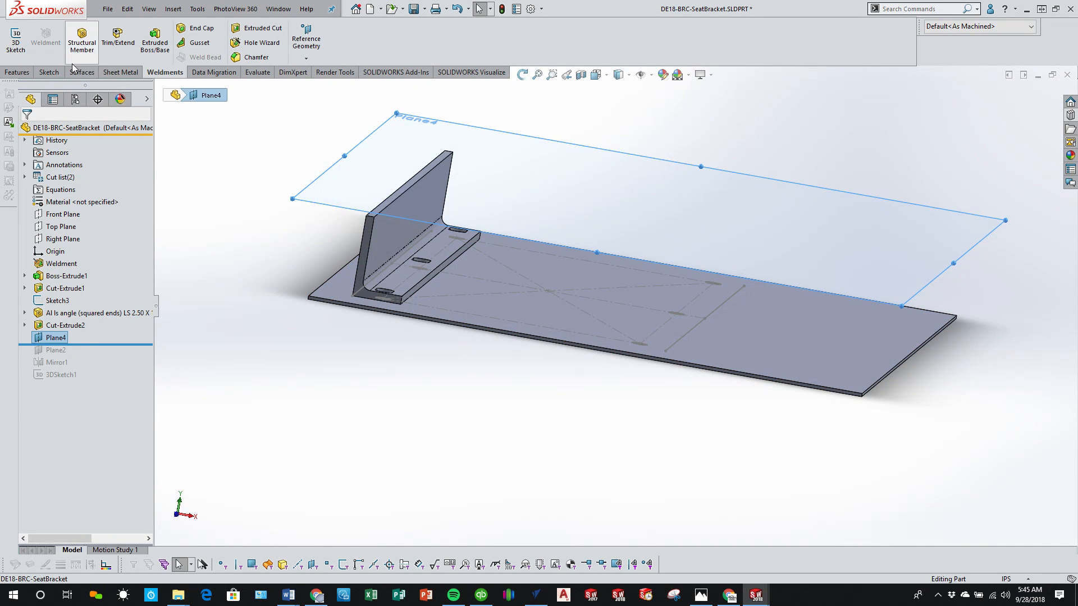
{"action": "left_click", "coordinate": [49, 72]}
{"action": "left_click", "coordinate": [15, 38]}
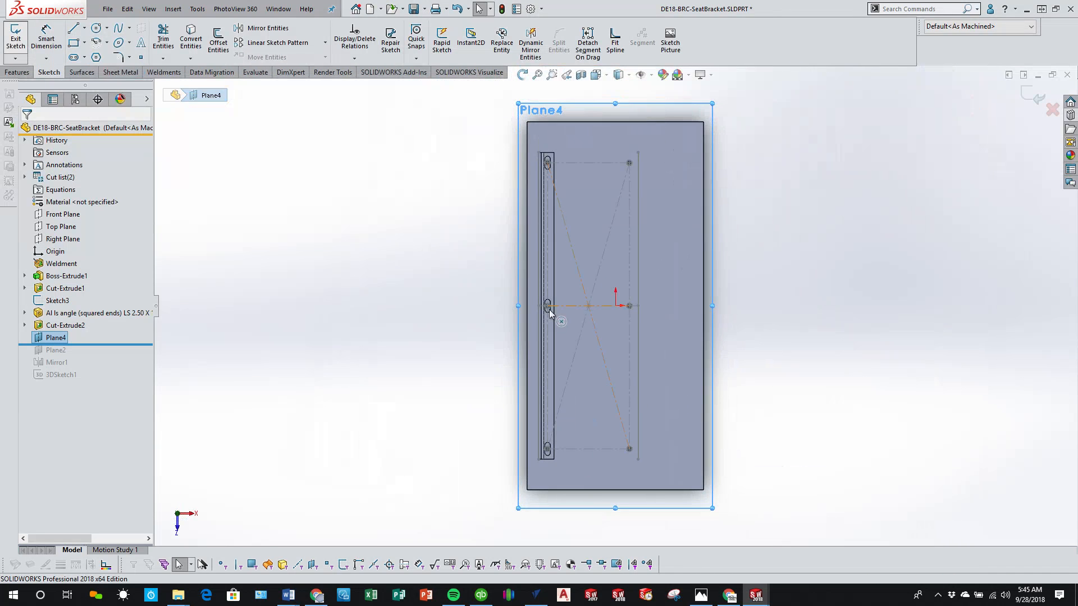
{"action": "scroll", "coordinate": [542, 367], "scroll_direction": "down", "scroll_amount": 5}
{"action": "mouse_move", "coordinate": [574, 500]}
{"action": "middle_mouse_down"}
{"action": "mouse_move", "coordinate": [558, 462]}
{"action": "mouse_move", "coordinate": [558, 313]}
{"action": "mouse_move", "coordinate": [541, 366]}
{"action": "middle_mouse_up"}
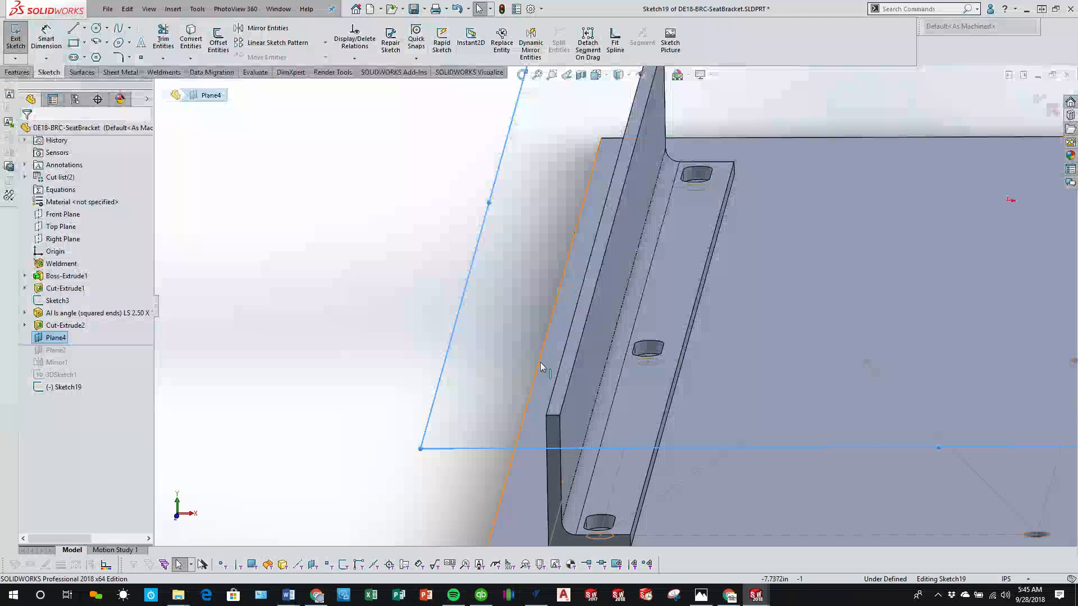
{"action": "left_click", "coordinate": [553, 393]}
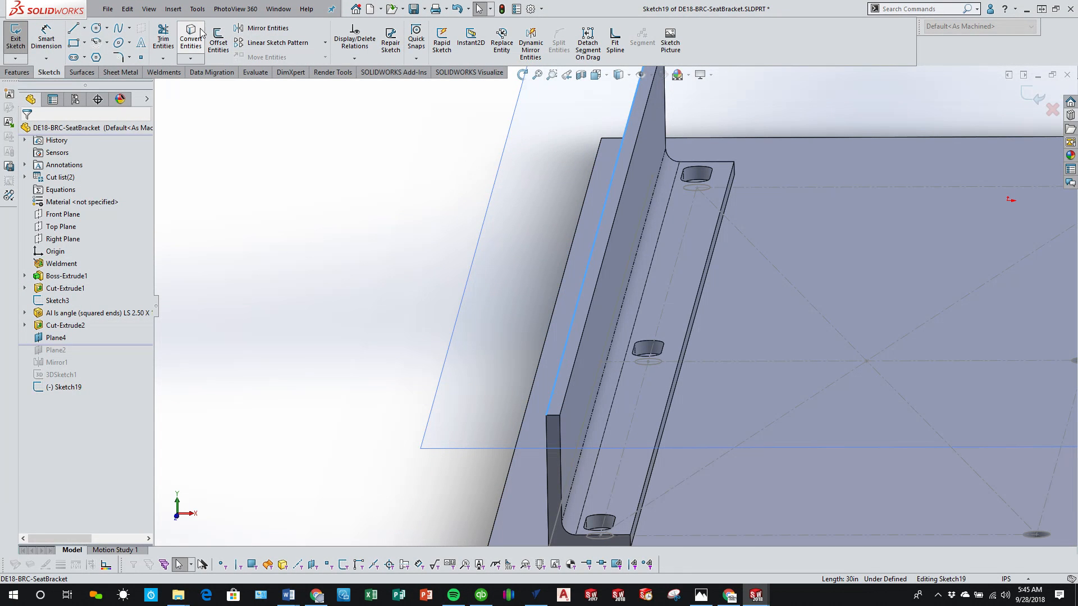
{"action": "left_click", "coordinate": [191, 40]}
{"action": "scroll", "coordinate": [406, 317], "scroll_direction": "up", "scroll_amount": 2}
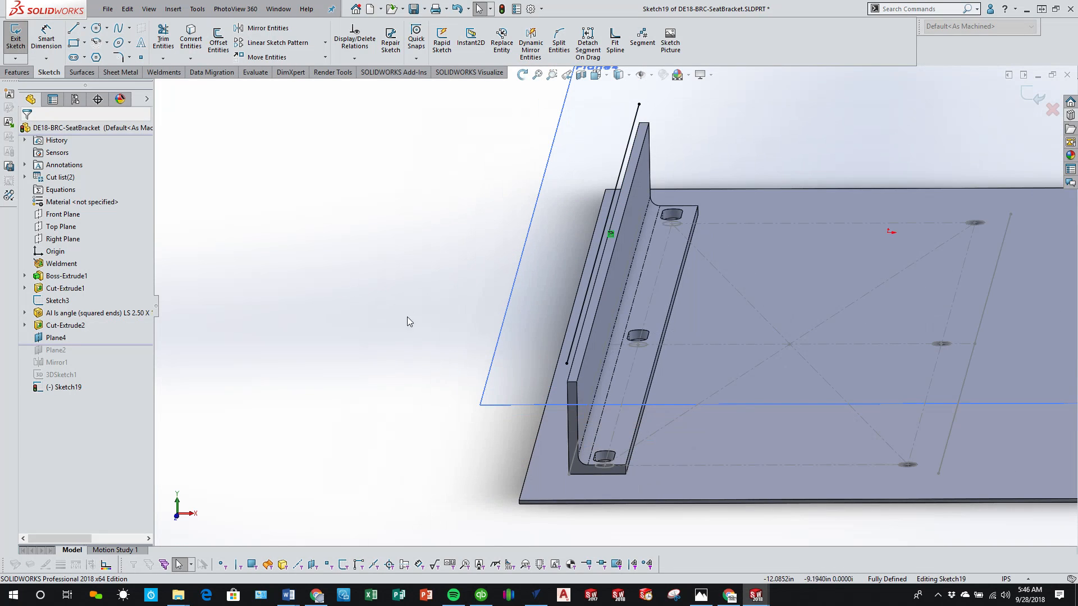
{"action": "left_click", "coordinate": [178, 507]}
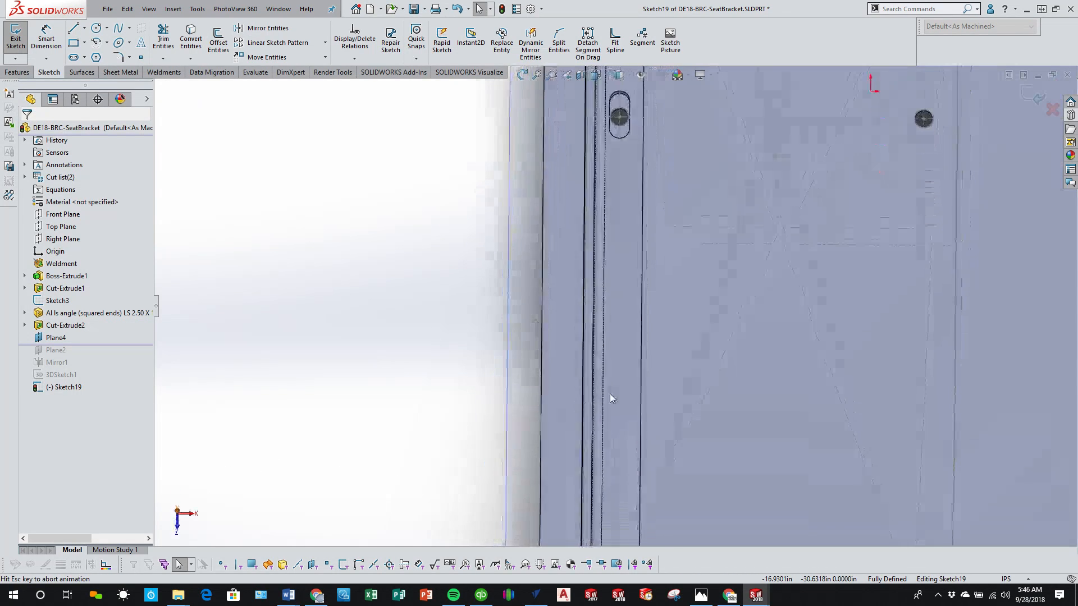
{"action": "left_click", "coordinate": [1024, 93]}
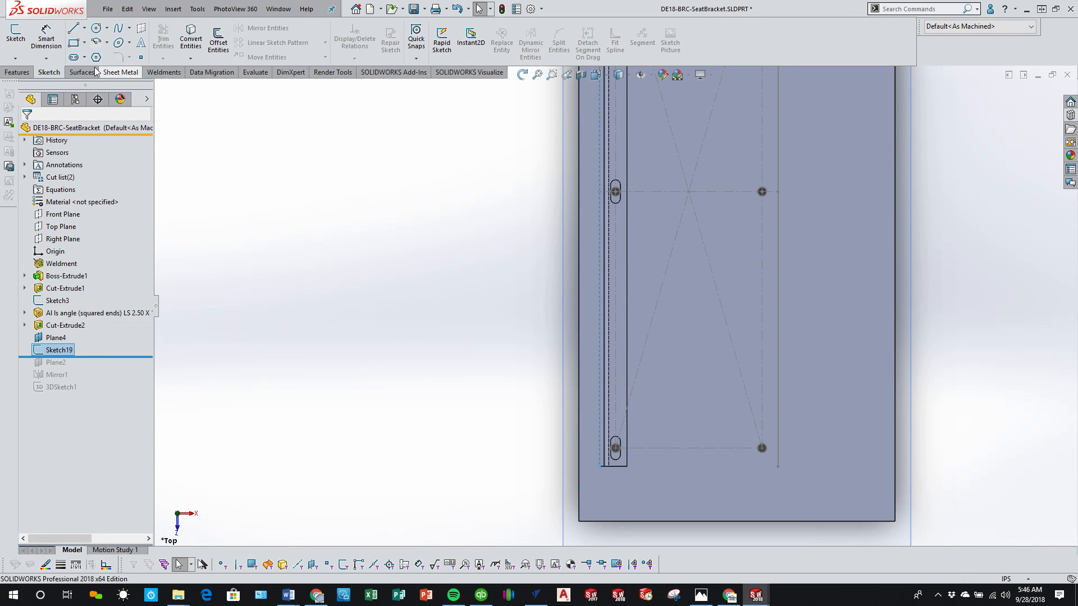
Step: Start a structural member with the Al LS Angle (squared ends) profile, size LS 3.00 x 2.00 x 0.250, along the existing rail's path line
{"action": "left_click", "coordinate": [162, 73]}
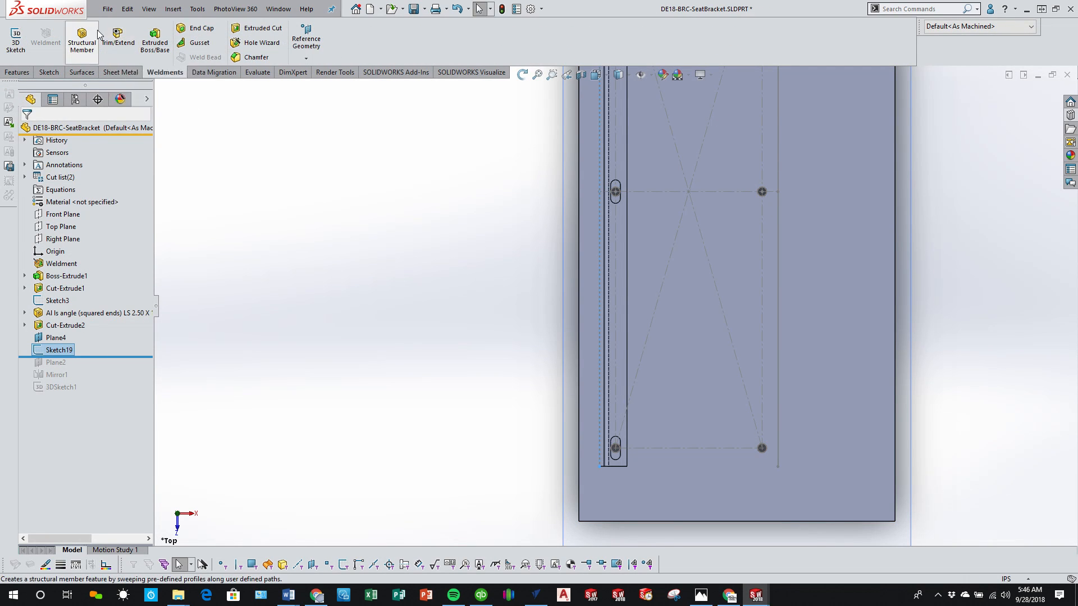
{"action": "left_click", "coordinate": [82, 38]}
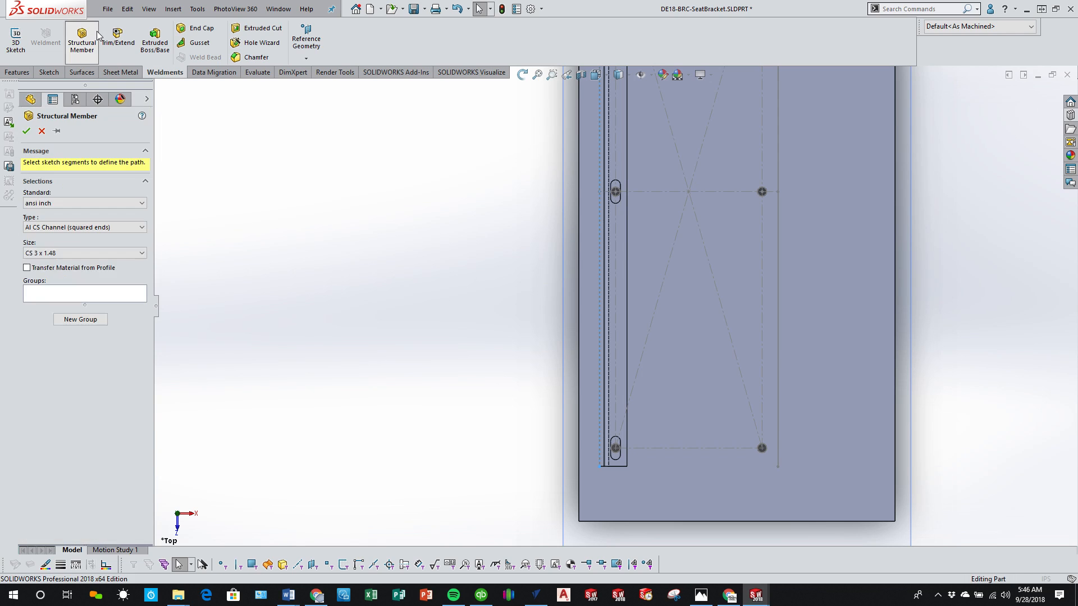
{"action": "left_click", "coordinate": [116, 227]}
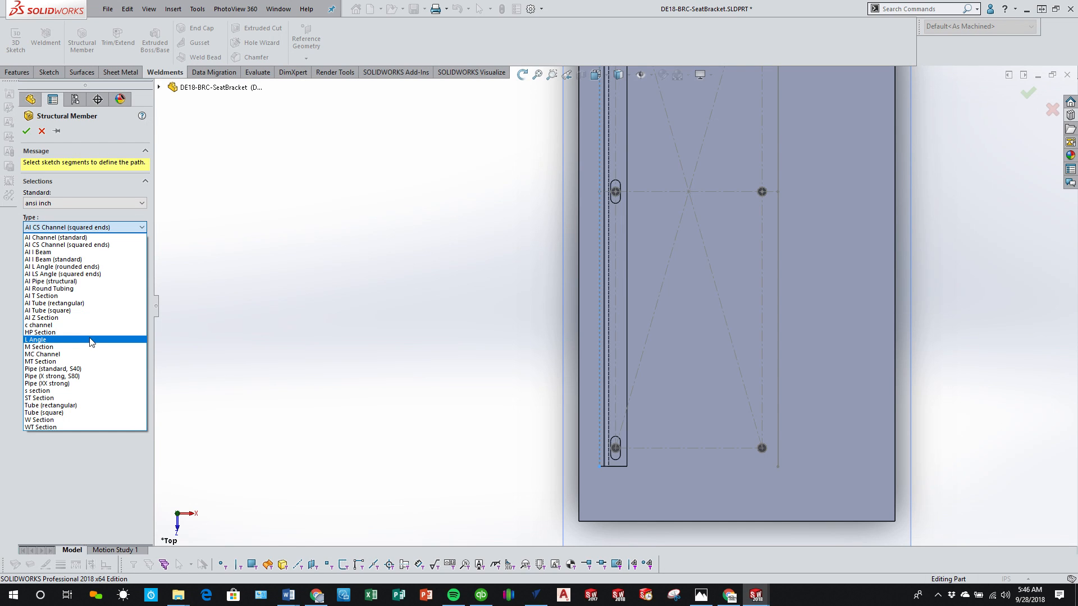
{"action": "left_click", "coordinate": [106, 276]}
{"action": "left_click", "coordinate": [90, 254]}
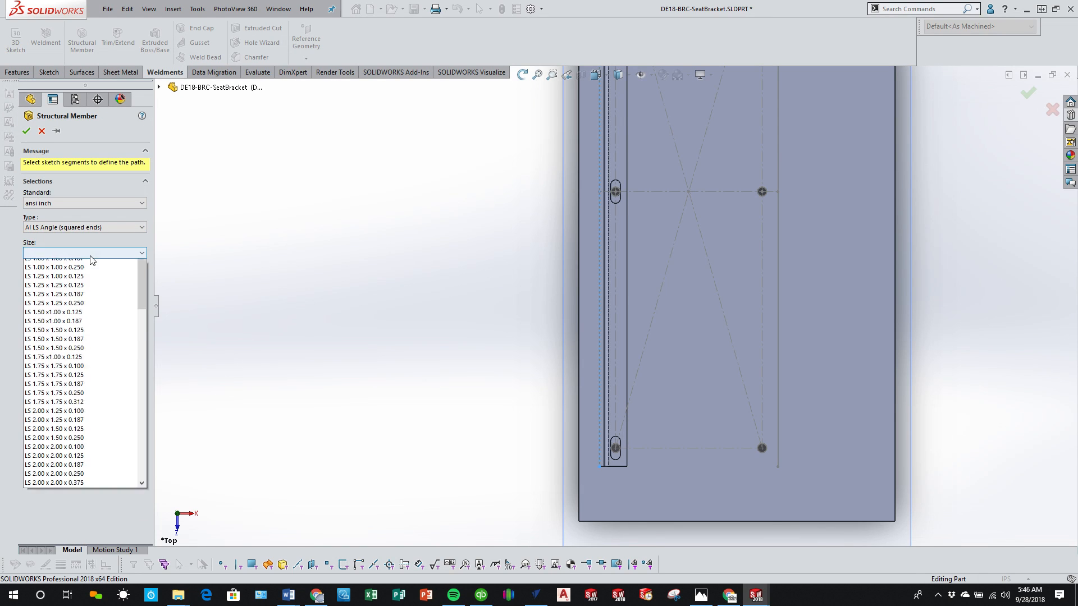
{"action": "scroll", "coordinate": [85, 362], "scroll_direction": "down", "scroll_amount": 7}
{"action": "scroll", "coordinate": [106, 418], "scroll_direction": "down", "scroll_amount": 2}
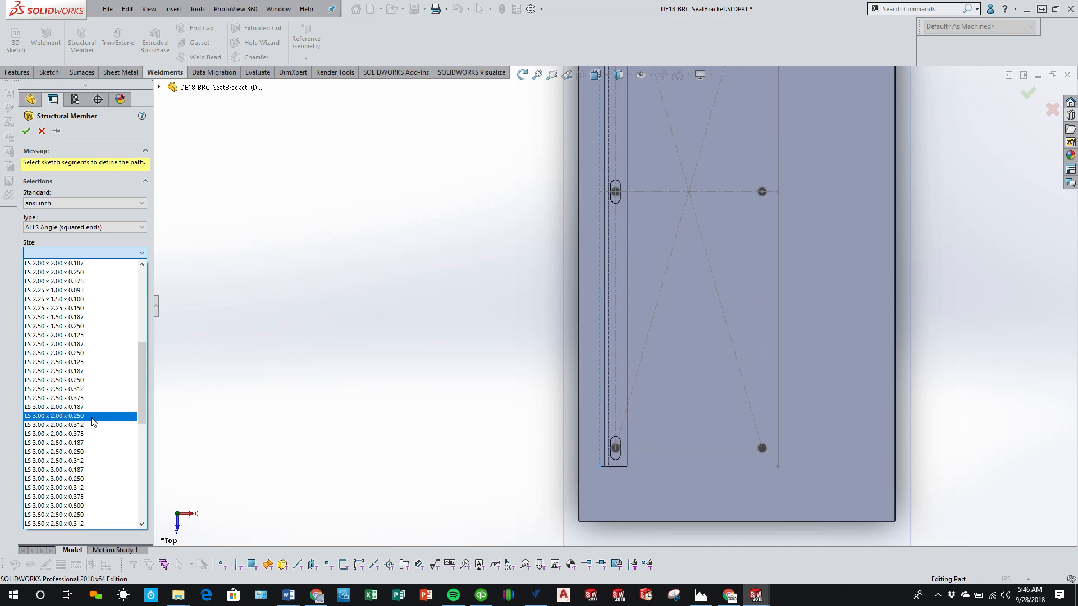
{"action": "left_click", "coordinate": [90, 416]}
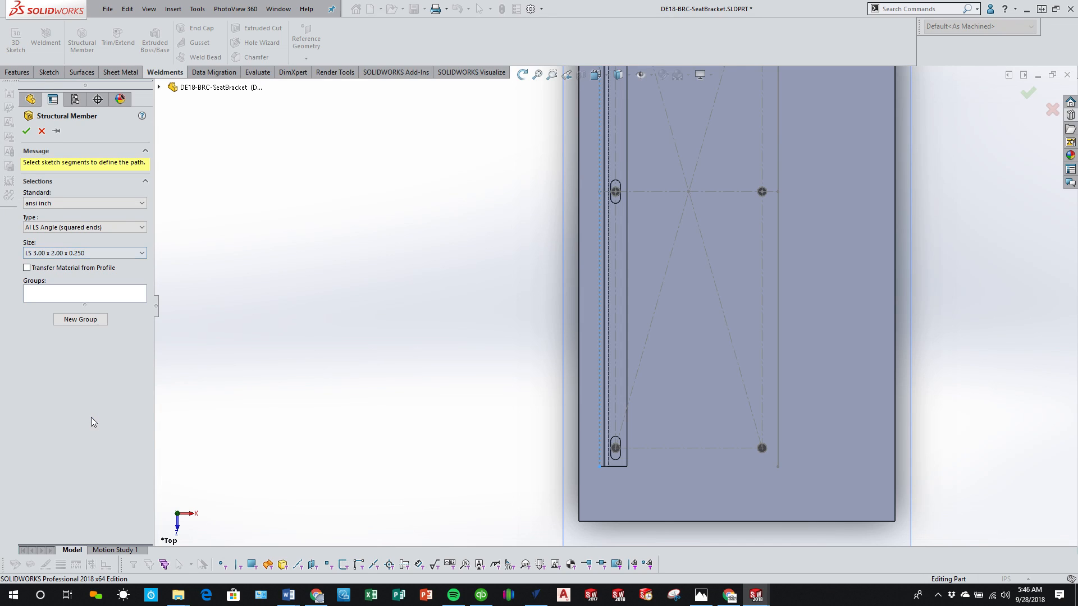
{"action": "left_click", "coordinate": [601, 356]}
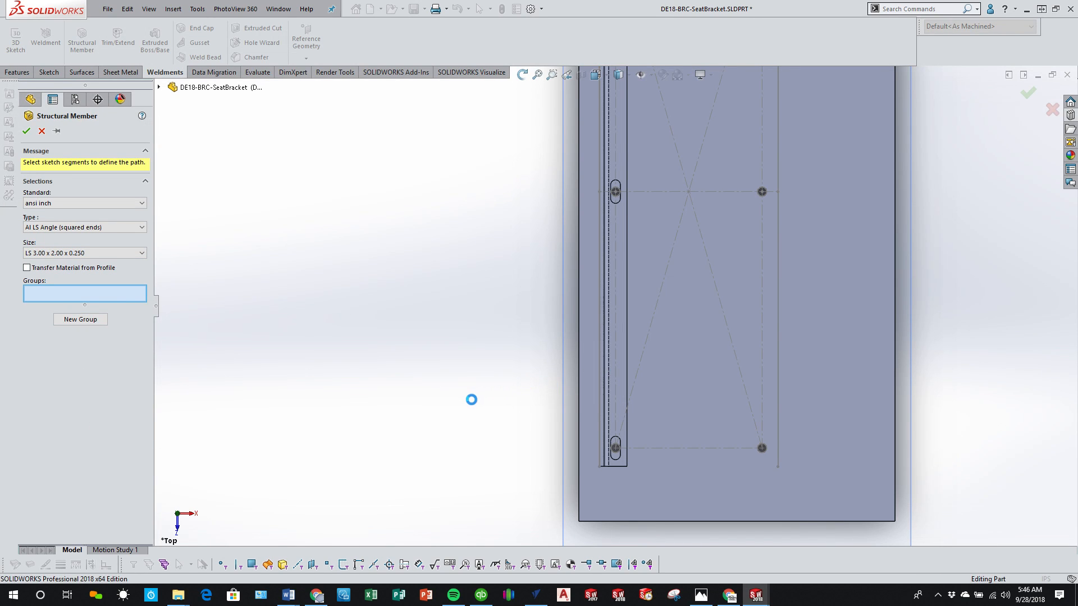
Step: Try rotating the new angle profile by 270 degrees and inspect its orientation against the existing rail
{"action": "middle_click_drag", "start_coordinate": [478, 360], "coordinate": [474, 244]}
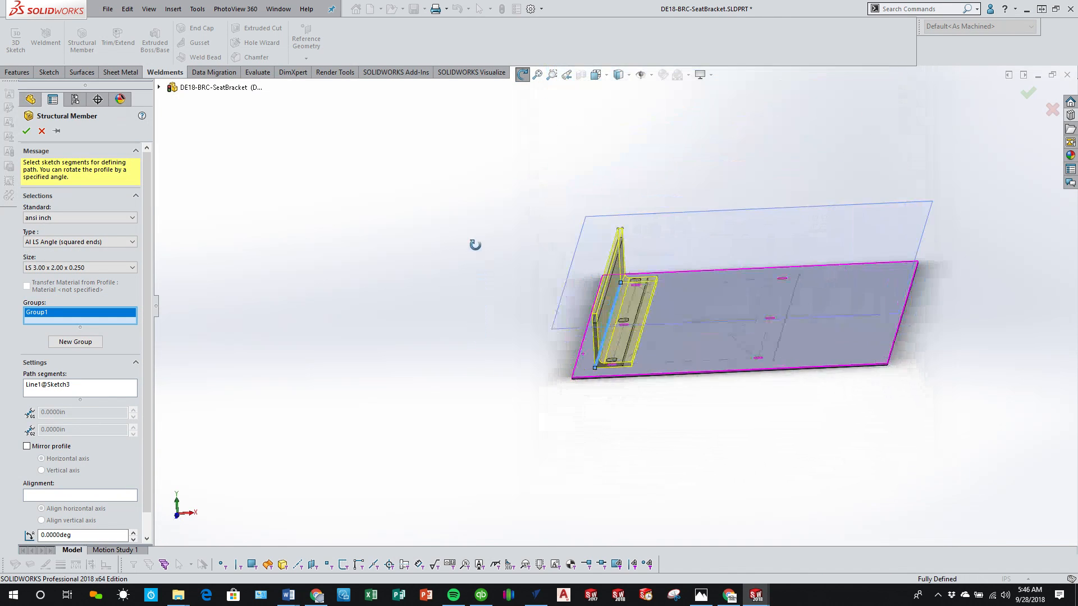
{"action": "scroll", "coordinate": [632, 345], "scroll_direction": "down", "scroll_amount": 3}
{"action": "middle_click_drag", "start_coordinate": [589, 393], "coordinate": [591, 358]}
{"action": "scroll", "coordinate": [391, 352], "scroll_direction": "down", "scroll_amount": 2}
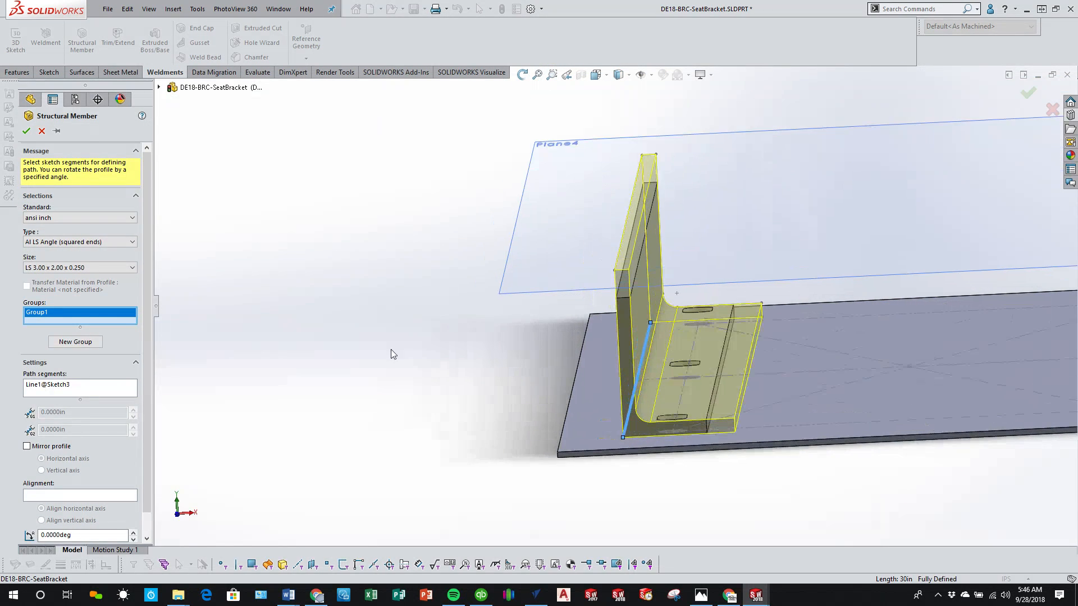
{"action": "scroll", "coordinate": [123, 428], "scroll_direction": "down", "scroll_amount": 1}
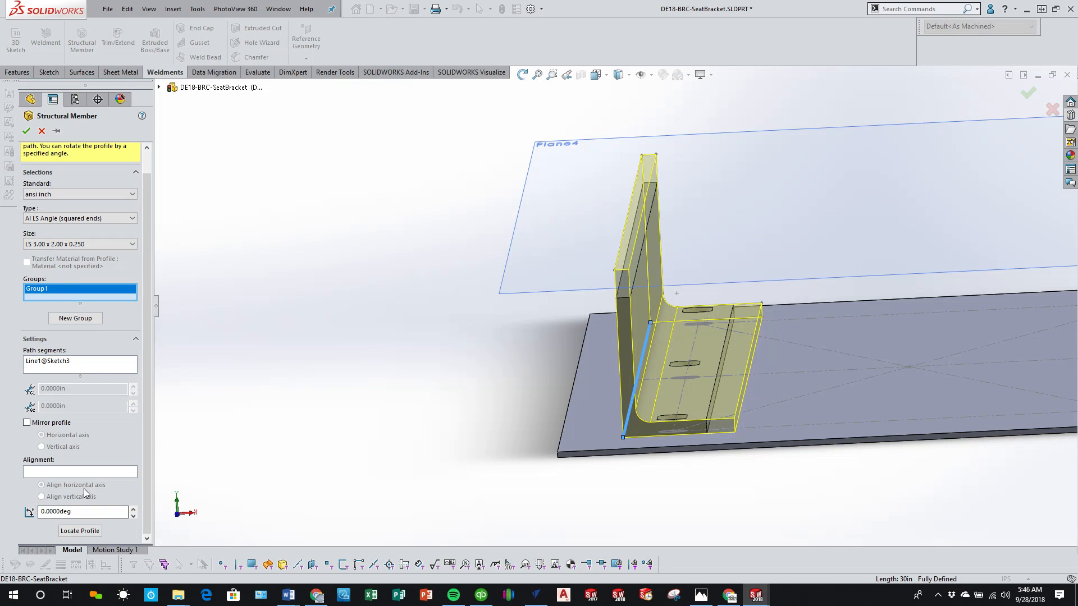
{"action": "left_click", "coordinate": [77, 513]}
{"action": "type", "text": "270"}
{"action": "key", "text": "Return"}
{"action": "middle_click_drag", "start_coordinate": [447, 482], "coordinate": [576, 457]}
Step: Set the profile rotation to 180 degrees and relocate its path point to the outer corner at the vertical leg's free end
{"action": "left_click", "coordinate": [67, 514]}
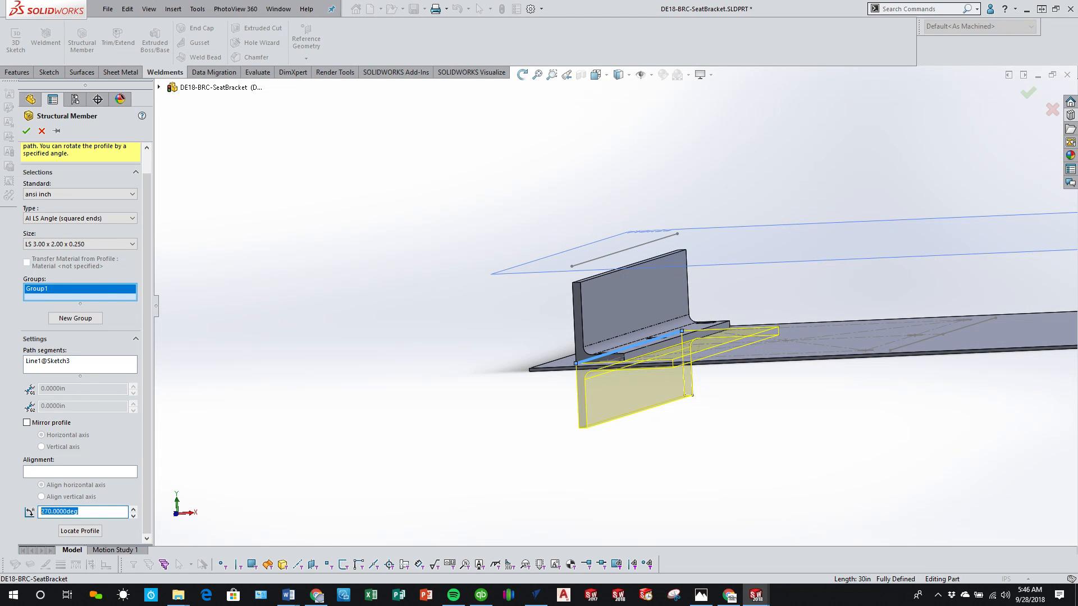
{"action": "type", "text": "180"}
{"action": "key", "text": "Return"}
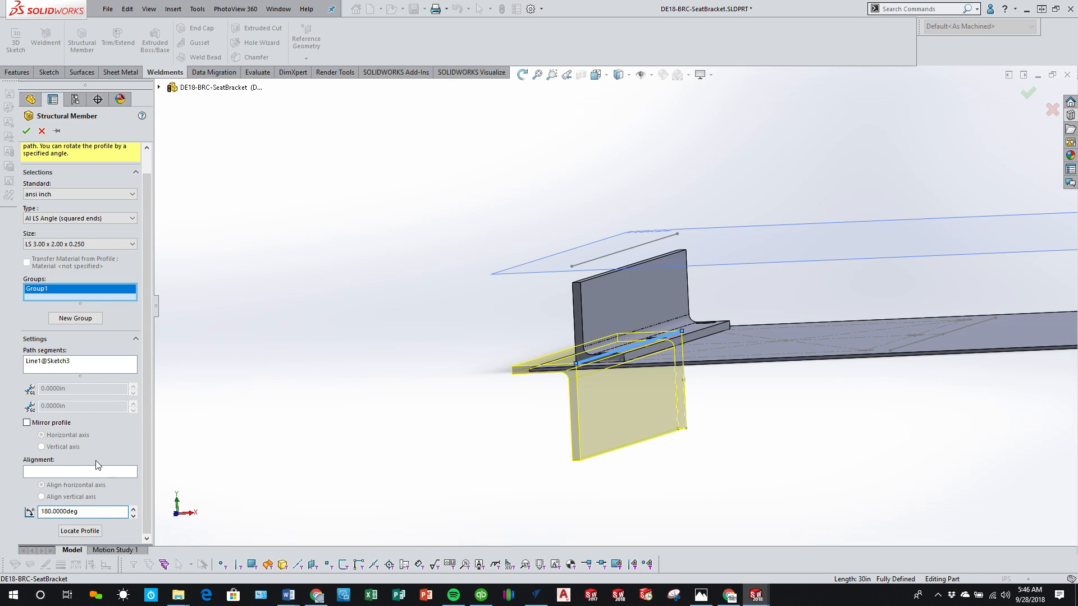
{"action": "left_click", "coordinate": [80, 531]}
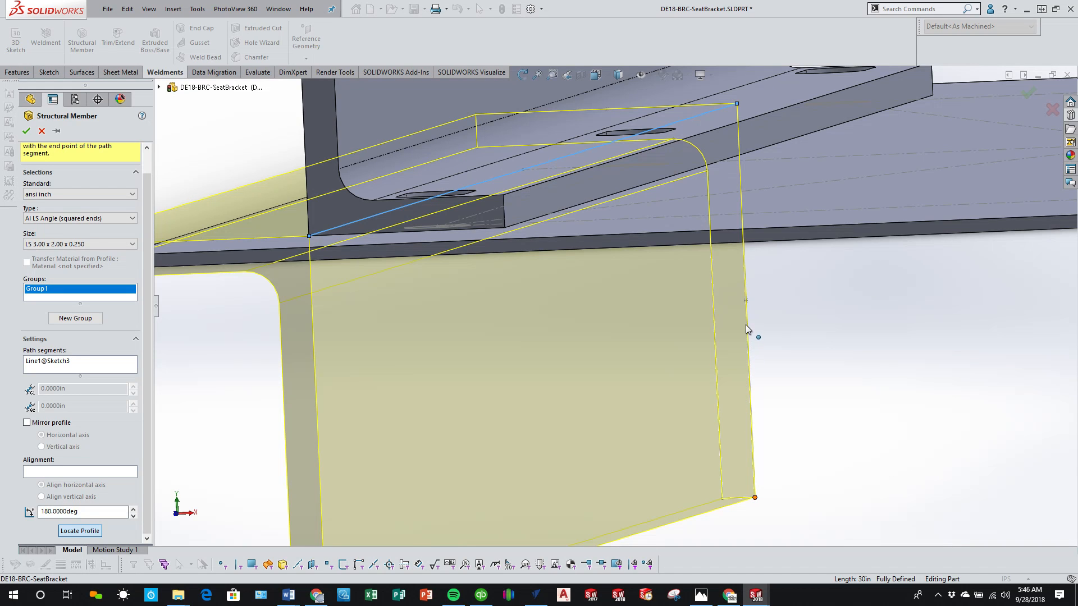
{"action": "scroll", "coordinate": [746, 325], "scroll_direction": "up", "scroll_amount": 1}
{"action": "left_click", "coordinate": [732, 465]}
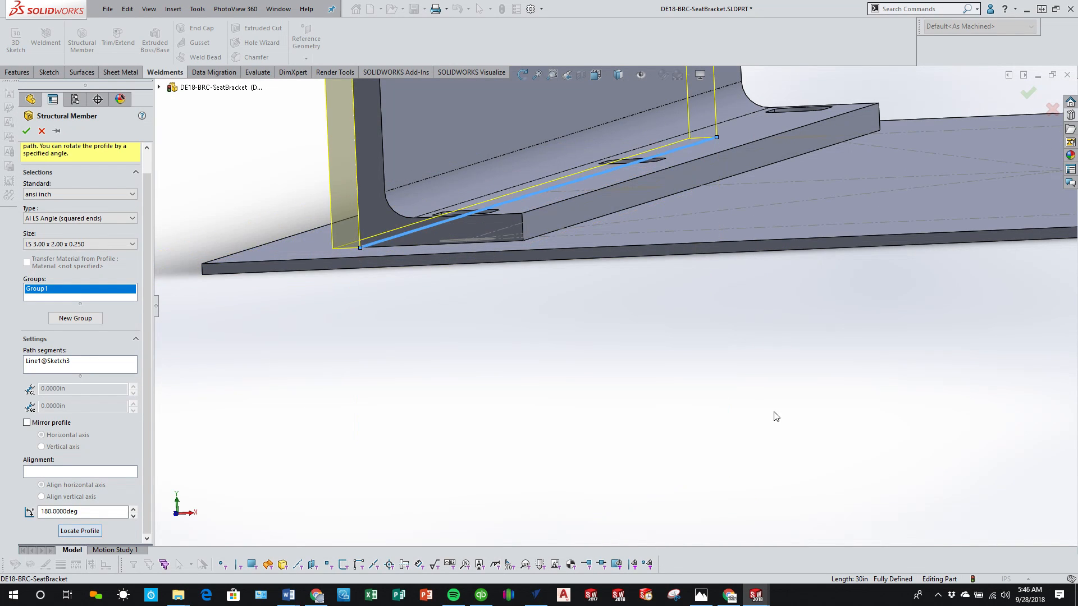
{"action": "middle_click_drag", "start_coordinate": [540, 262], "coordinate": [549, 265]}
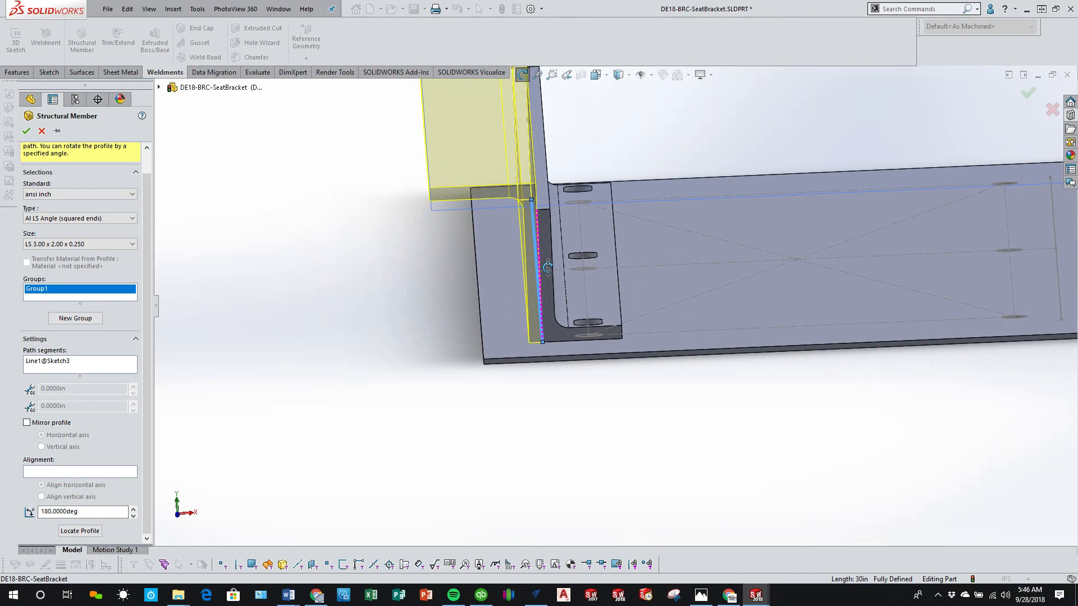
Step: Mirror the new angle profile about its vertical axis so its flange points inward over the plate
{"action": "left_click", "coordinate": [27, 424]}
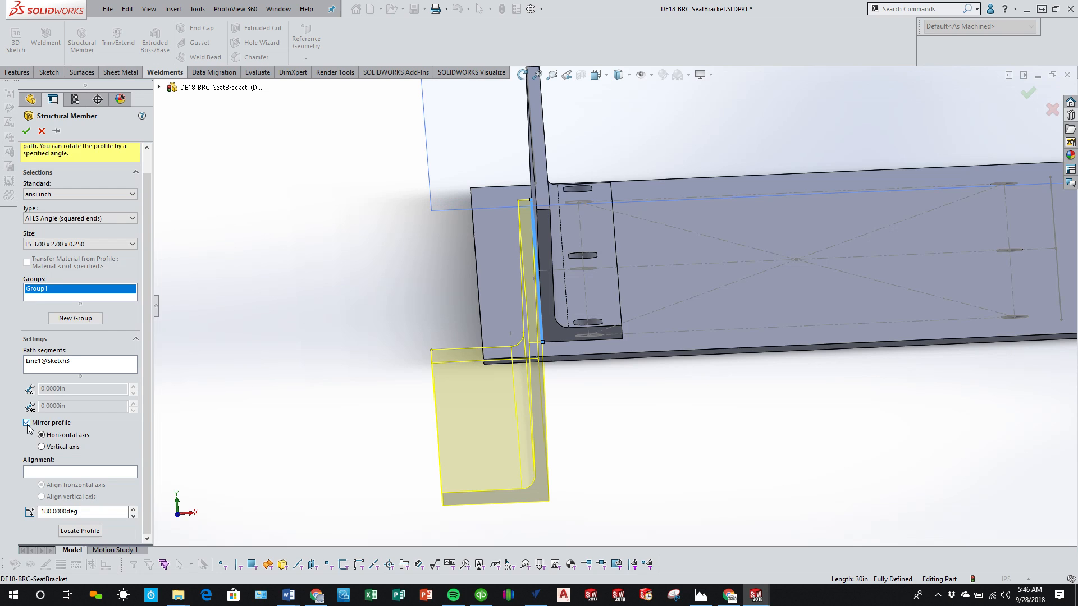
{"action": "left_click", "coordinate": [55, 448]}
{"action": "middle_click_drag", "start_coordinate": [477, 371], "coordinate": [478, 319]}
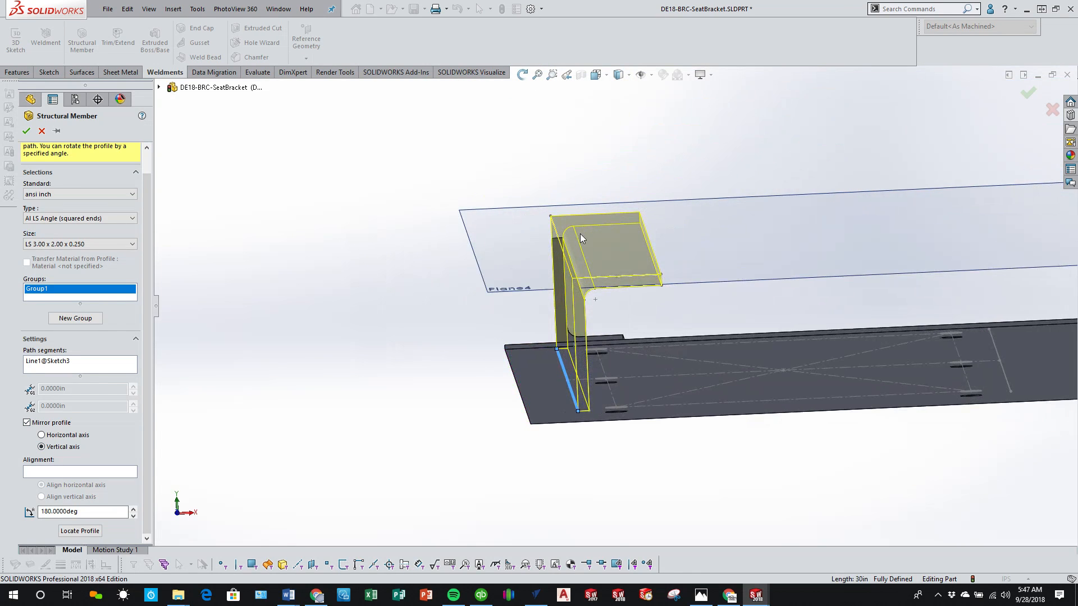
Step: Accept the structural member with the mirrored LS 3.00 x 2.00 x 0.250 angle profile above the existing rail
{"action": "middle_click_drag", "start_coordinate": [578, 247], "coordinate": [568, 336]}
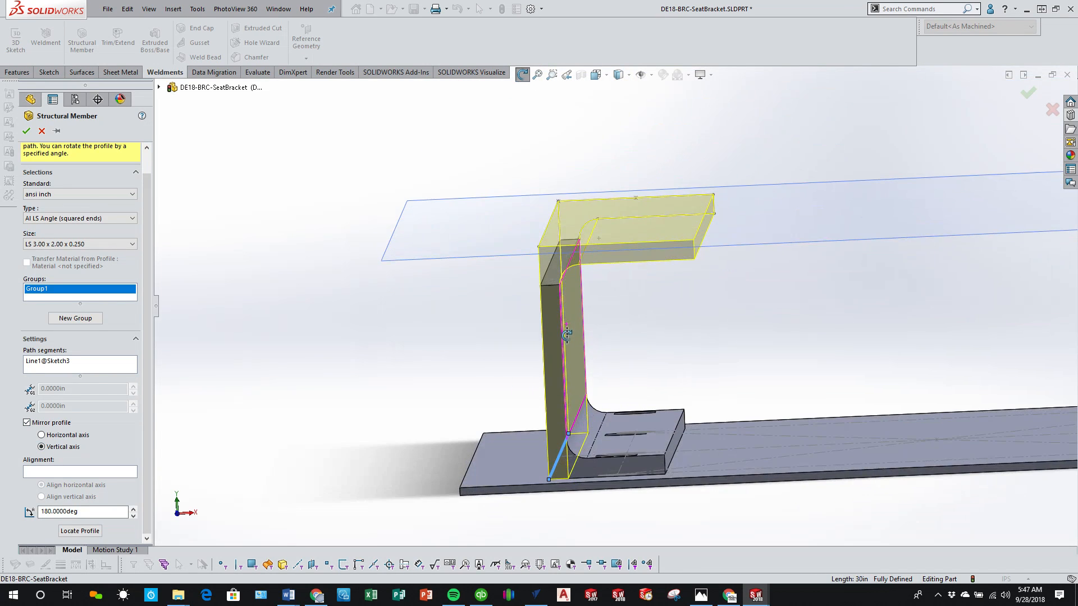
{"action": "left_click", "coordinate": [26, 131]}
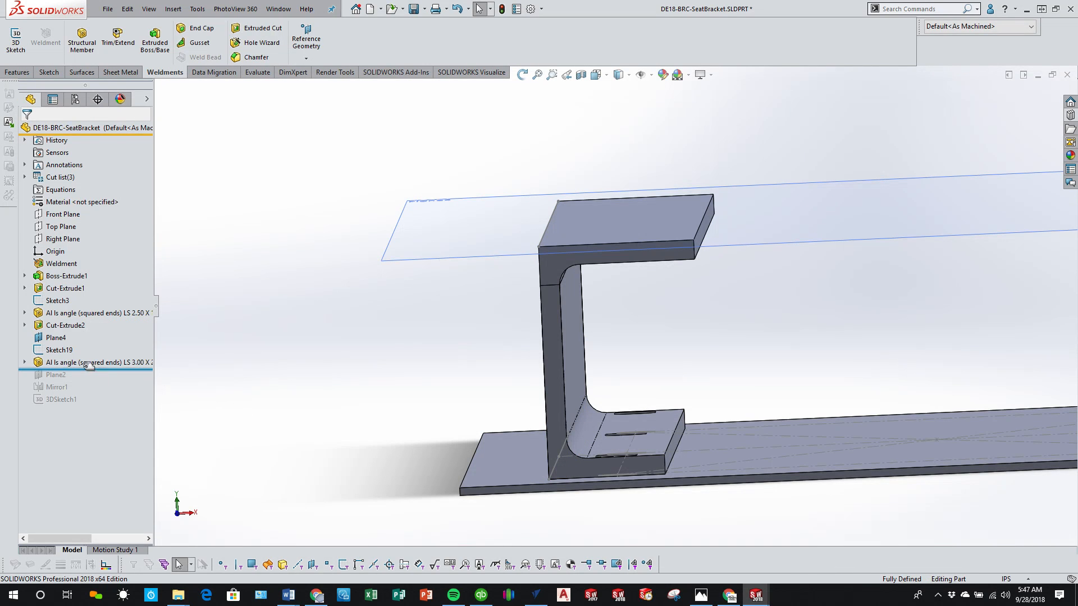
Step: Edit Sketch19, delete the relation holding its path line, and move the line outward to about the plate's long edge
{"action": "left_click", "coordinate": [58, 350]}
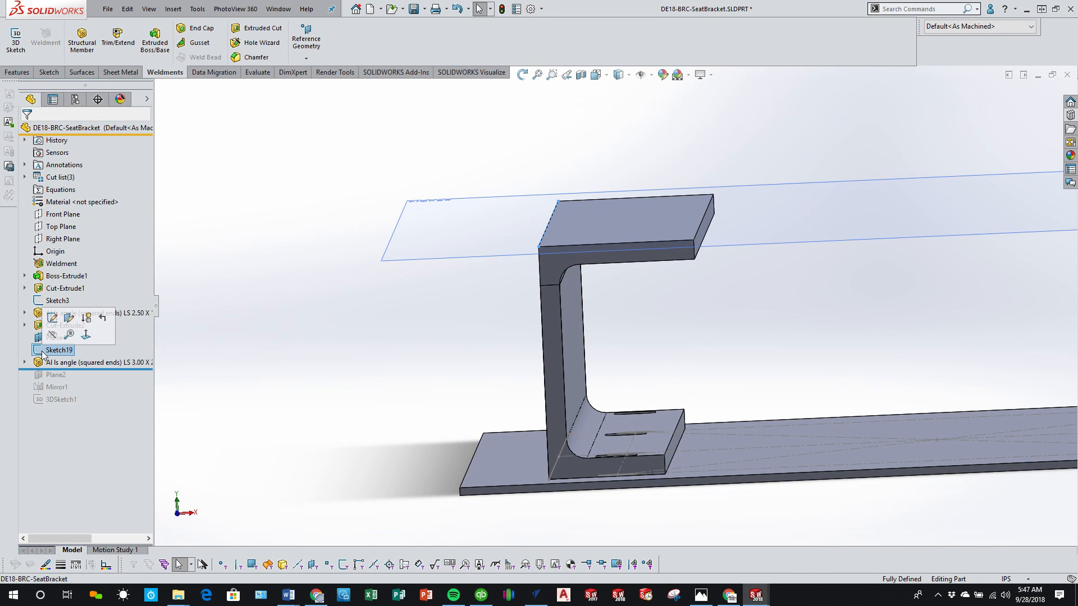
{"action": "left_click", "coordinate": [52, 319]}
{"action": "scroll", "coordinate": [531, 444], "scroll_direction": "down", "scroll_amount": 2}
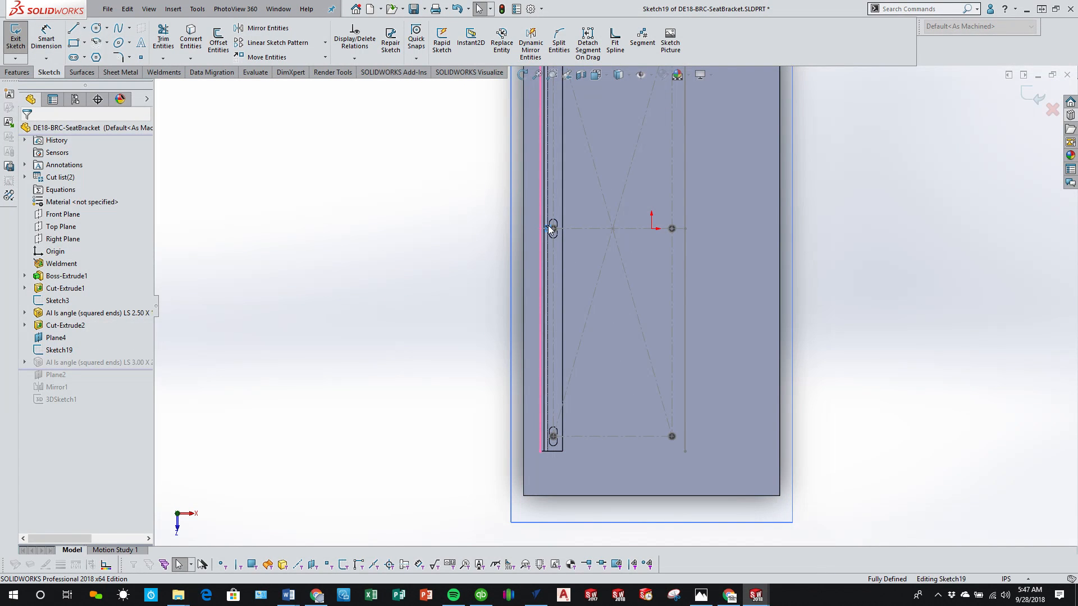
{"action": "key", "text": "Delete"}
{"action": "left_click_drag", "start_coordinate": [538, 278], "coordinate": [525, 277]}
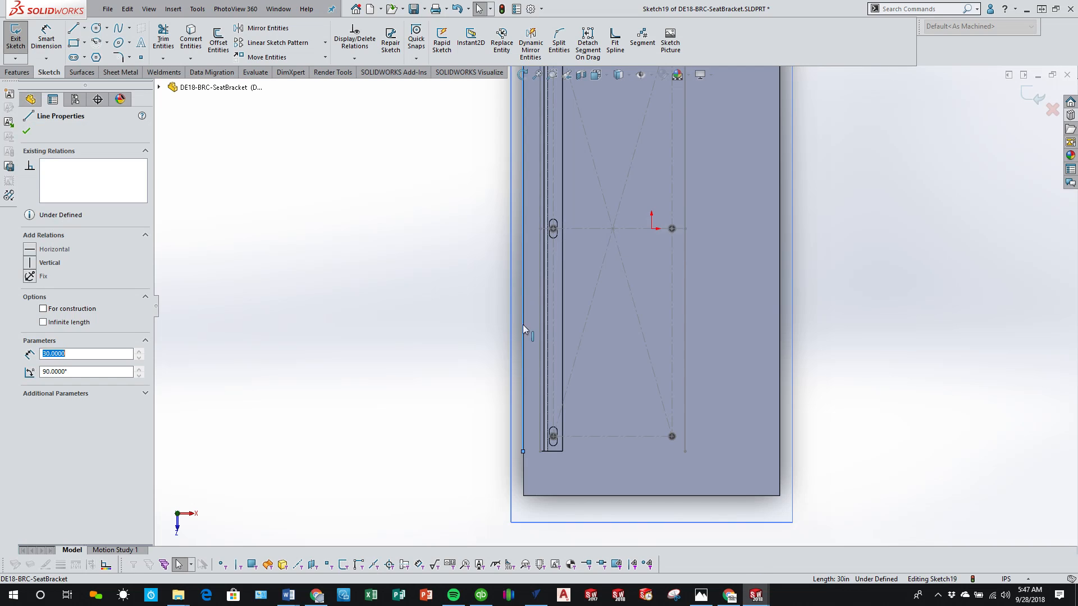
Step: Dimension the offset between the Sketch19 line and the existing rail's path line in Sketch3 as 0.25 in
{"action": "middle_click_drag", "start_coordinate": [525, 312], "coordinate": [515, 159]}
{"action": "scroll", "coordinate": [534, 345], "scroll_direction": "down", "scroll_amount": 3}
{"action": "middle_click_drag", "start_coordinate": [534, 349], "coordinate": [563, 392]}
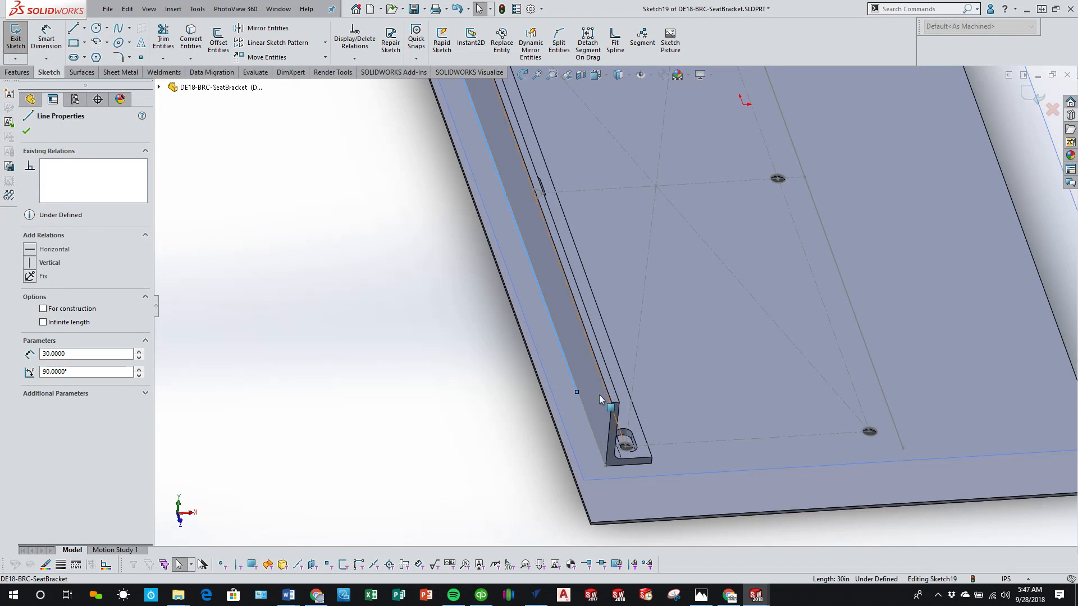
{"action": "left_click", "coordinate": [46, 40]}
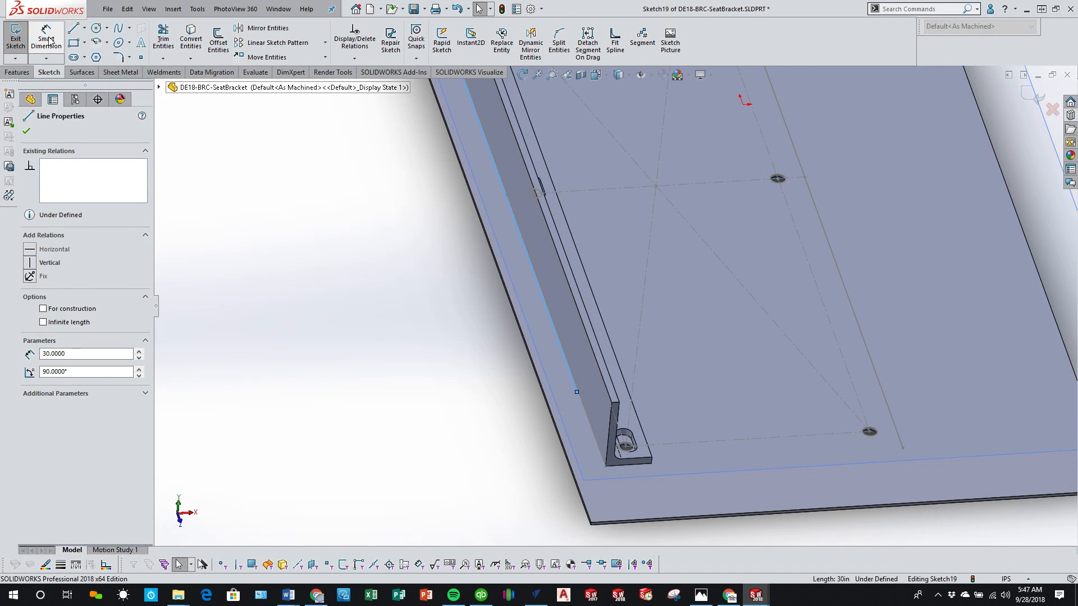
{"action": "left_click", "coordinate": [567, 363]}
{"action": "left_click", "coordinate": [604, 458]}
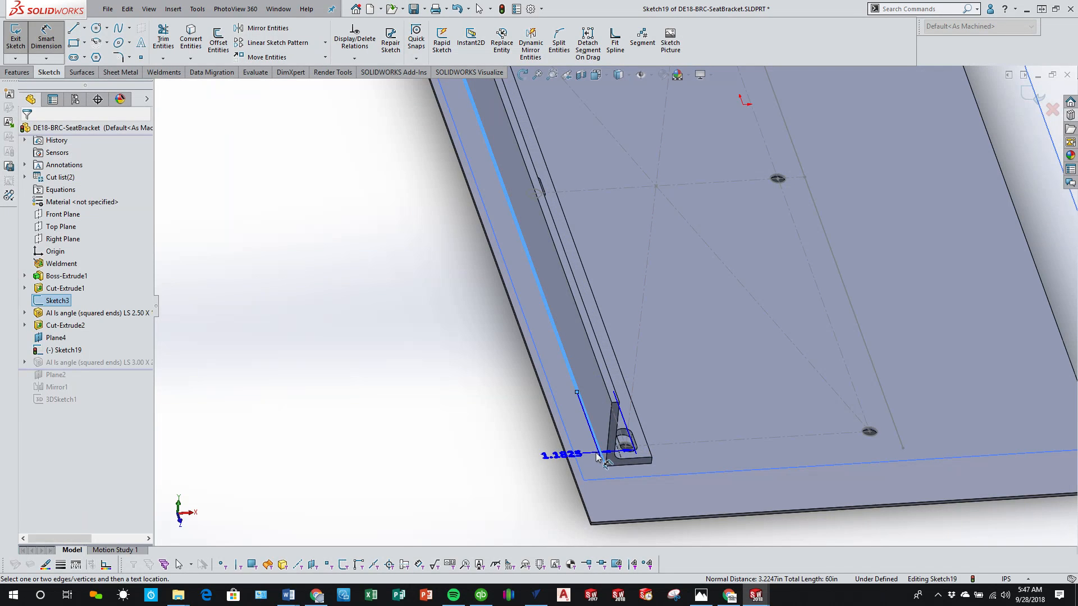
{"action": "left_click", "coordinate": [494, 453]}
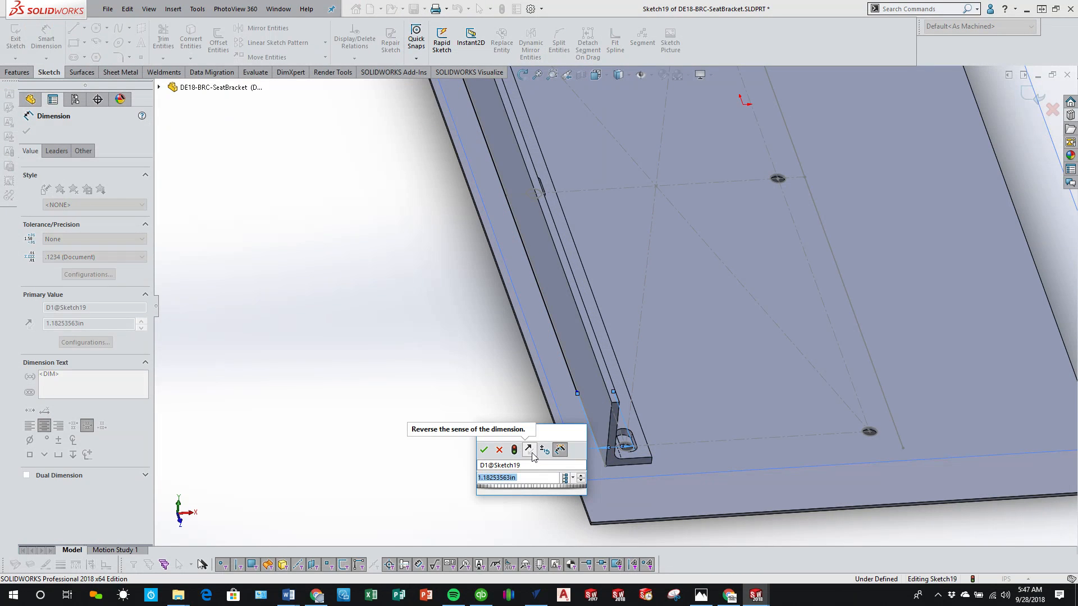
{"action": "type", "text": ".25"}
{"action": "key", "text": "Return"}
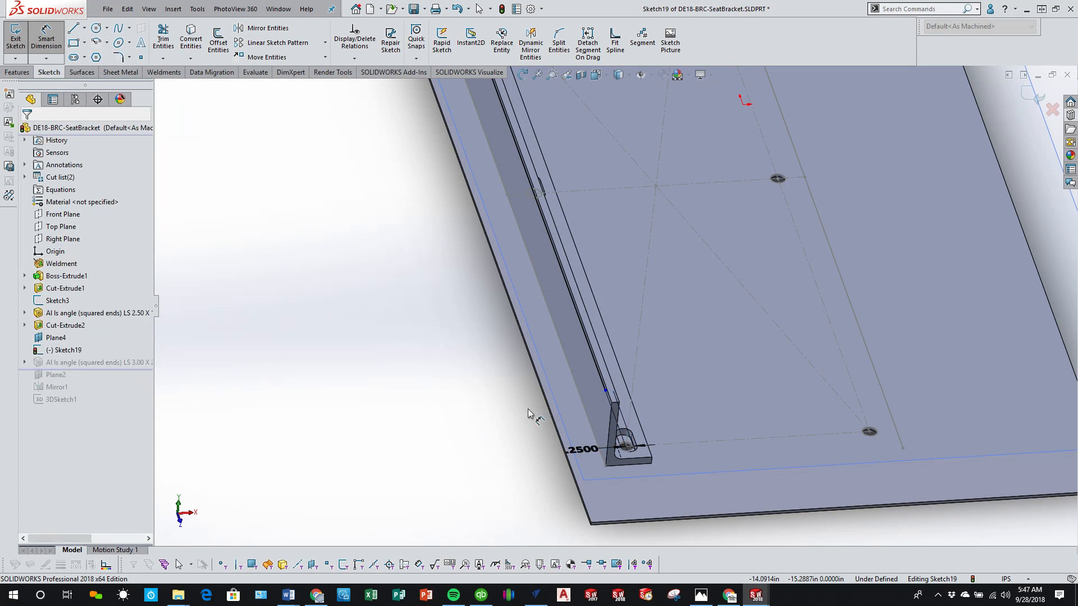
Step: Add an Equal relation between the Sketch19 line and the existing rail's path line
{"action": "scroll", "coordinate": [564, 425], "scroll_direction": "down", "scroll_amount": 4}
{"action": "key", "text": "Escape"}
{"action": "left_click", "coordinate": [645, 335]}
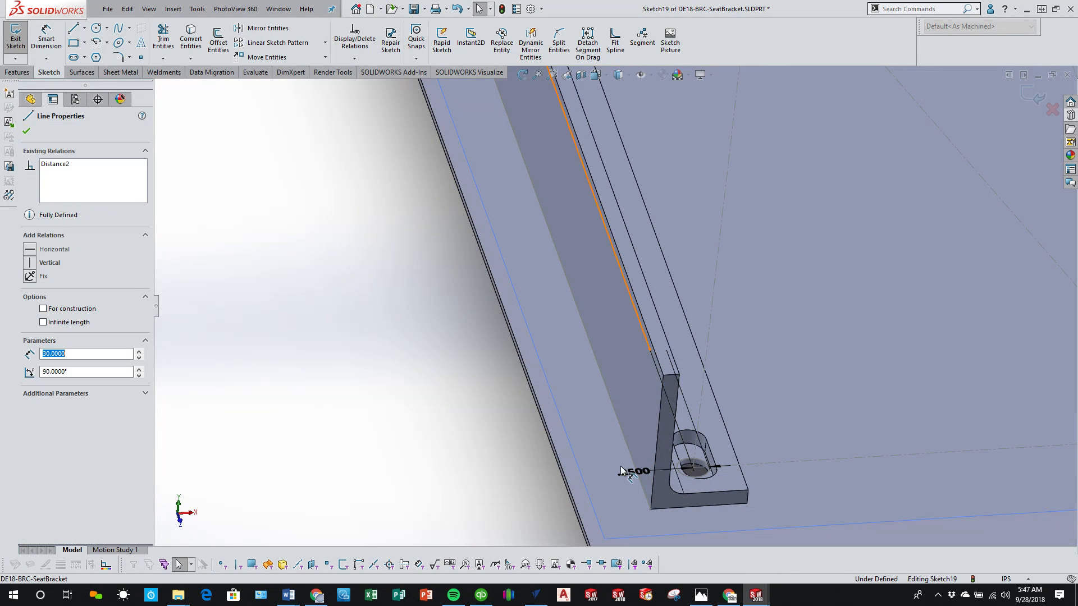
{"action": "left_click", "coordinate": [629, 459], "text": "ctrl"}
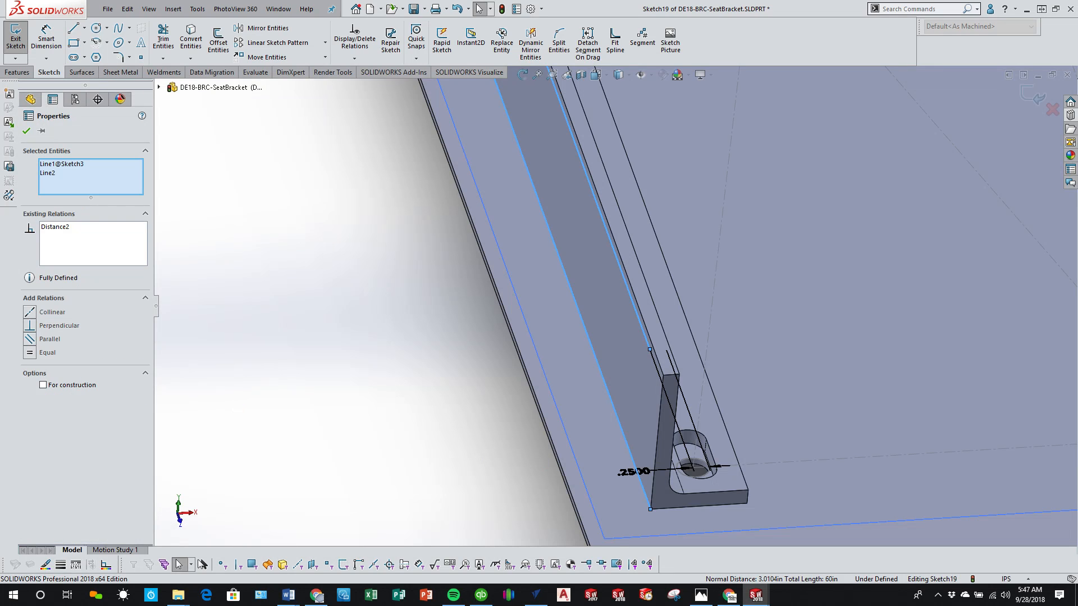
{"action": "left_click", "coordinate": [31, 352]}
{"action": "key", "text": "Escape"}
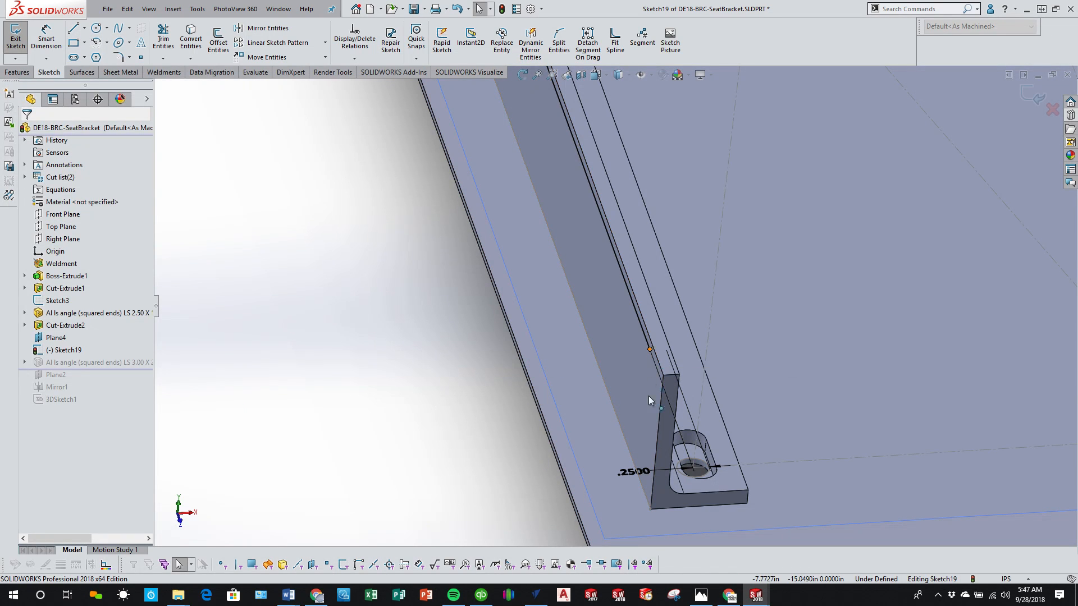
Step: Try Coincident and Vertical relations between the Sketch19 line's near end point and the existing angle's bottom corner vertex, undoing each
{"action": "left_click", "coordinate": [650, 349]}
{"action": "left_click", "coordinate": [650, 509], "text": "ctrl"}
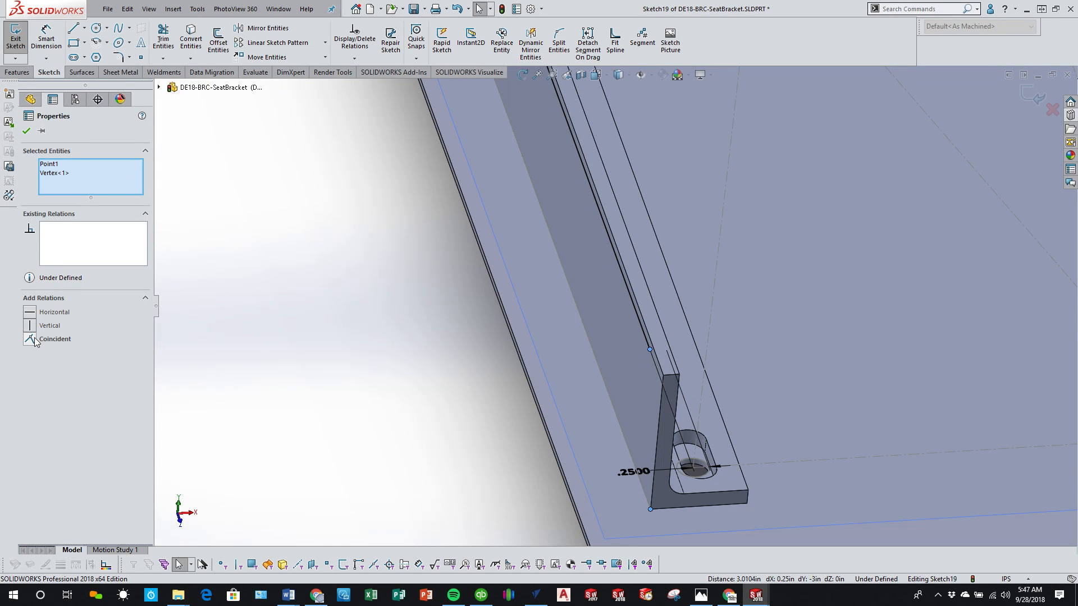
{"action": "left_click", "coordinate": [30, 339]}
{"action": "key", "text": "ctrl+z"}
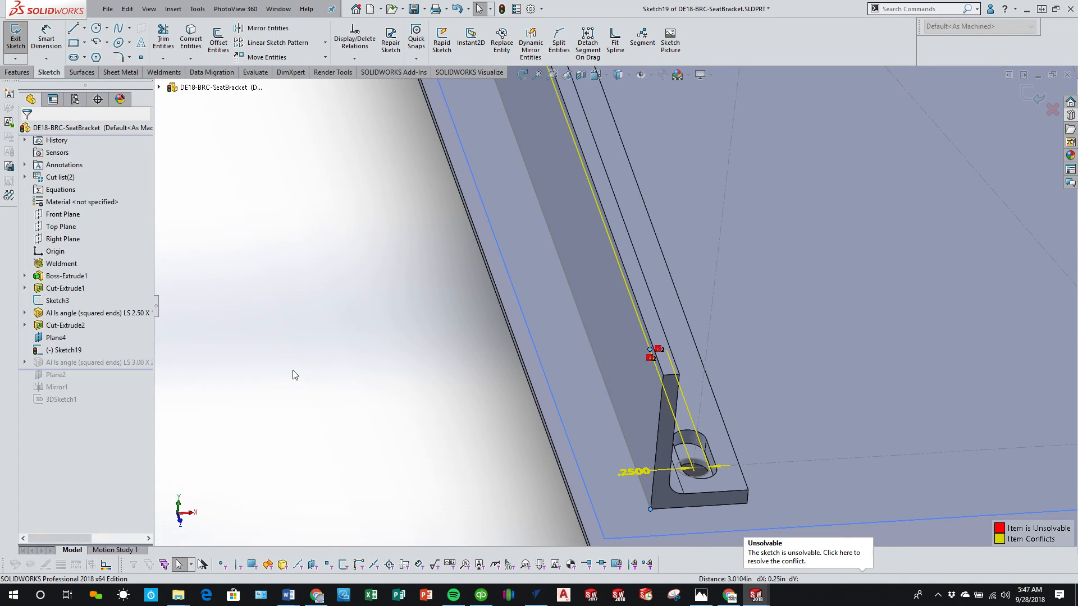
{"action": "left_click", "coordinate": [27, 329]}
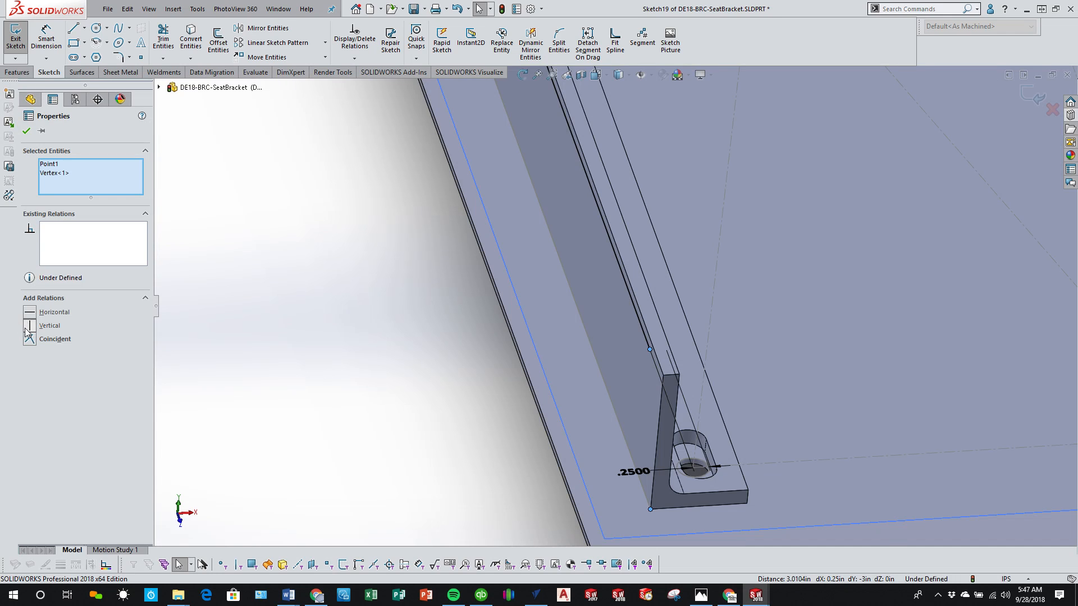
{"action": "key", "text": "ctrl+z"}
Step: Add a Horizontal relation between the selected end point and the existing angle's corner vertex, and close the sketch
{"action": "left_click", "coordinate": [29, 312]}
{"action": "left_click", "coordinate": [406, 379]}
{"action": "scroll", "coordinate": [405, 380], "scroll_direction": "up", "scroll_amount": 10}
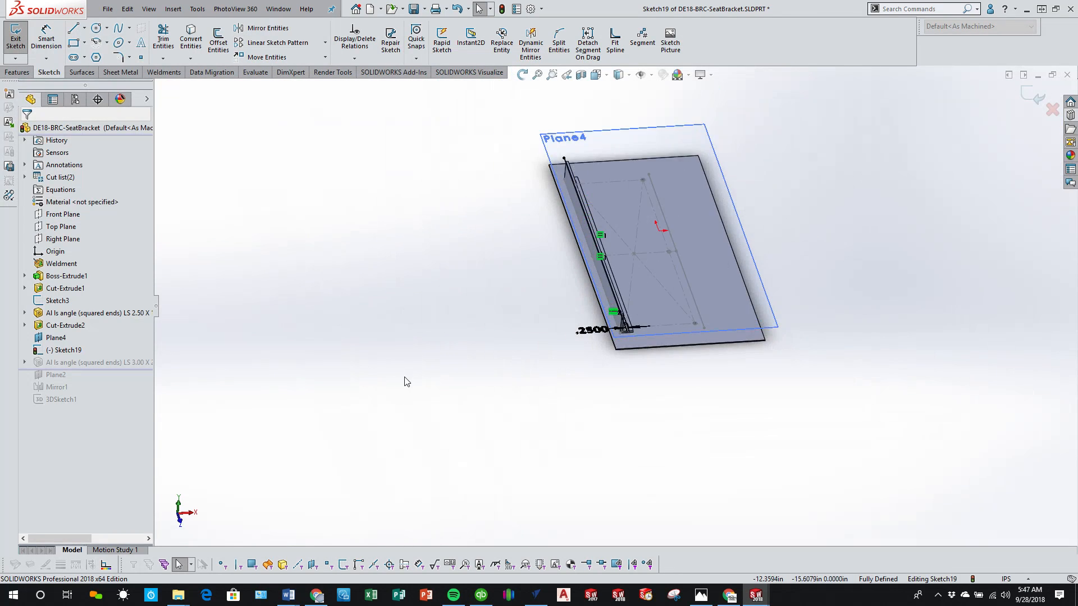
{"action": "scroll", "coordinate": [614, 260], "scroll_direction": "down", "scroll_amount": 1}
{"action": "left_click", "coordinate": [1034, 96]}
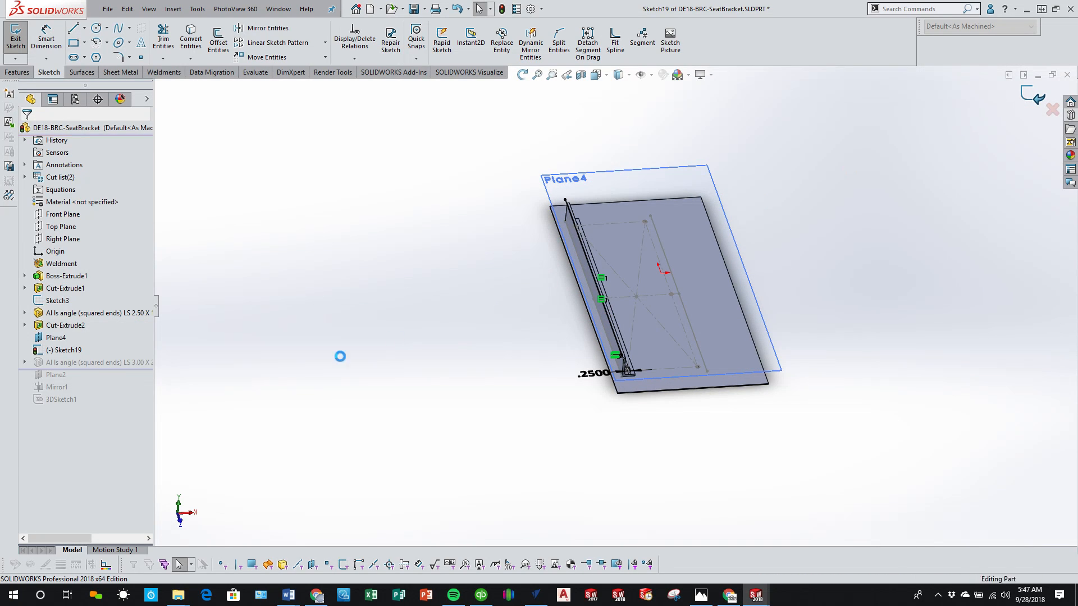
Step: Edit the LS 3.00 x 2.00 x 0.250 angle member and add the offset line of Sketch19 to its path segments
{"action": "scroll", "coordinate": [518, 366], "scroll_direction": "down", "scroll_amount": 5}
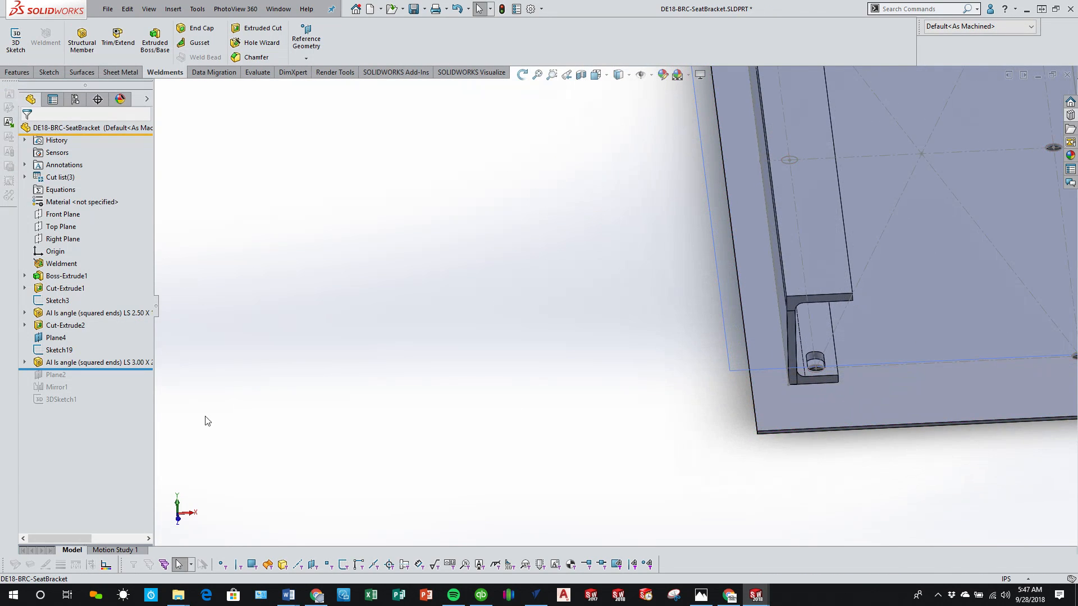
{"action": "left_click", "coordinate": [93, 363]}
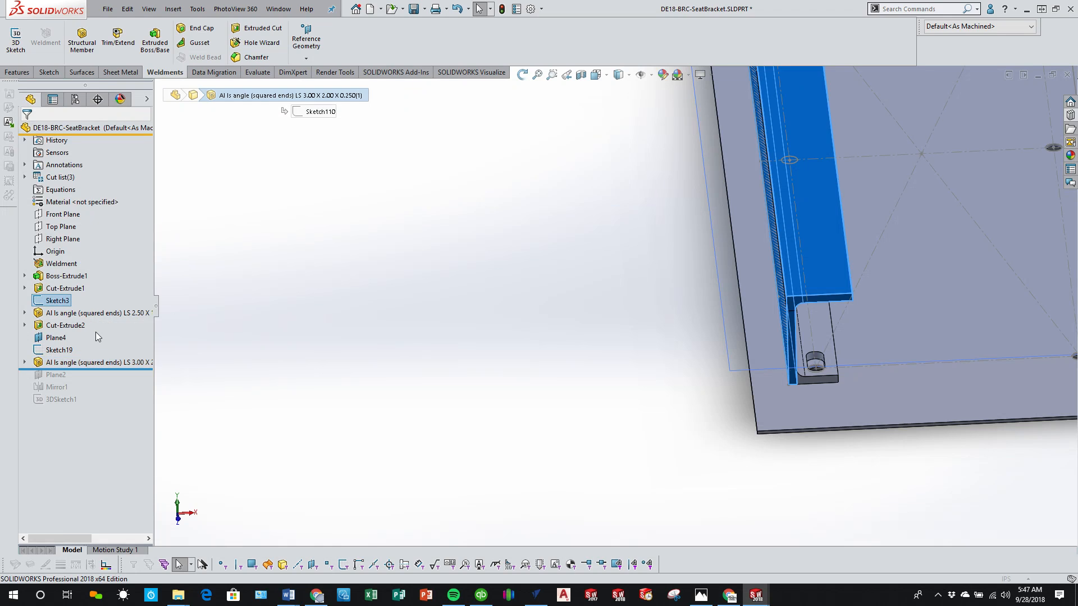
{"action": "left_click", "coordinate": [98, 330]}
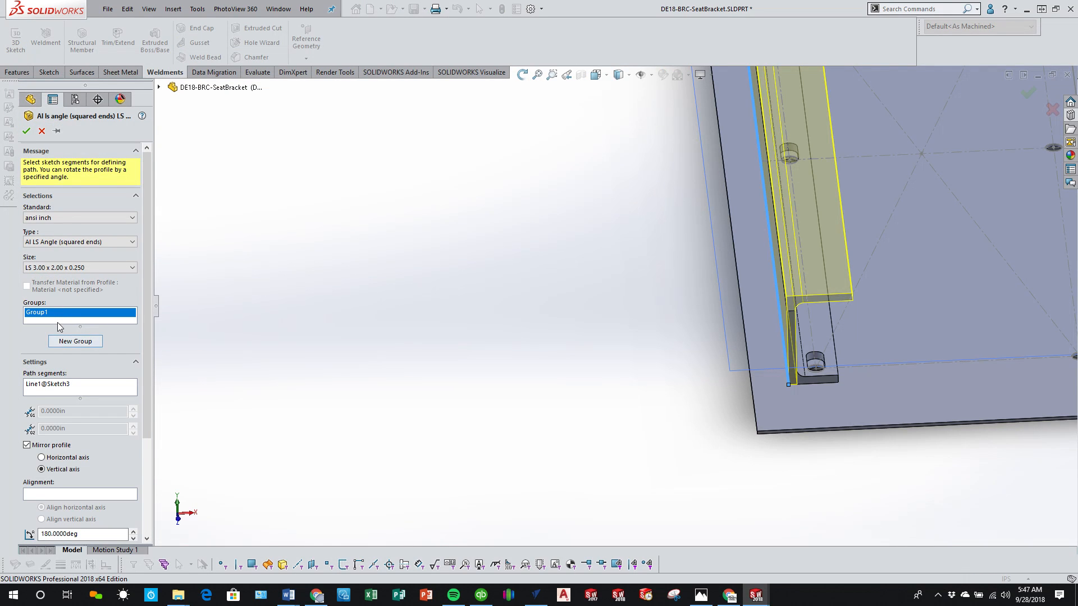
{"action": "middle_click_drag", "start_coordinate": [611, 375], "coordinate": [731, 346]}
{"action": "scroll", "coordinate": [842, 292], "scroll_direction": "down", "scroll_amount": 4}
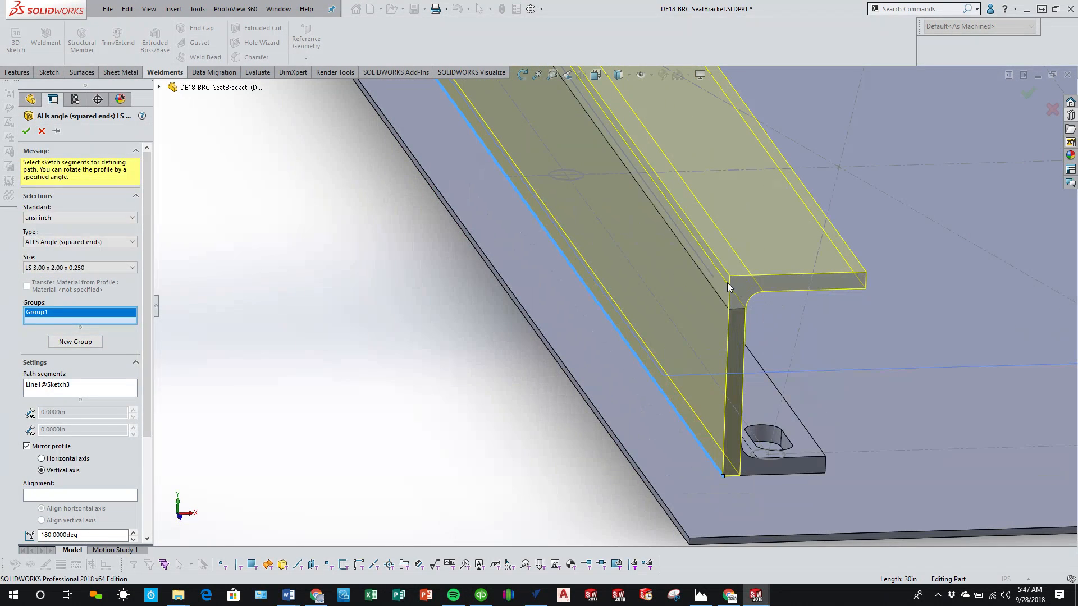
{"action": "left_click", "coordinate": [708, 270]}
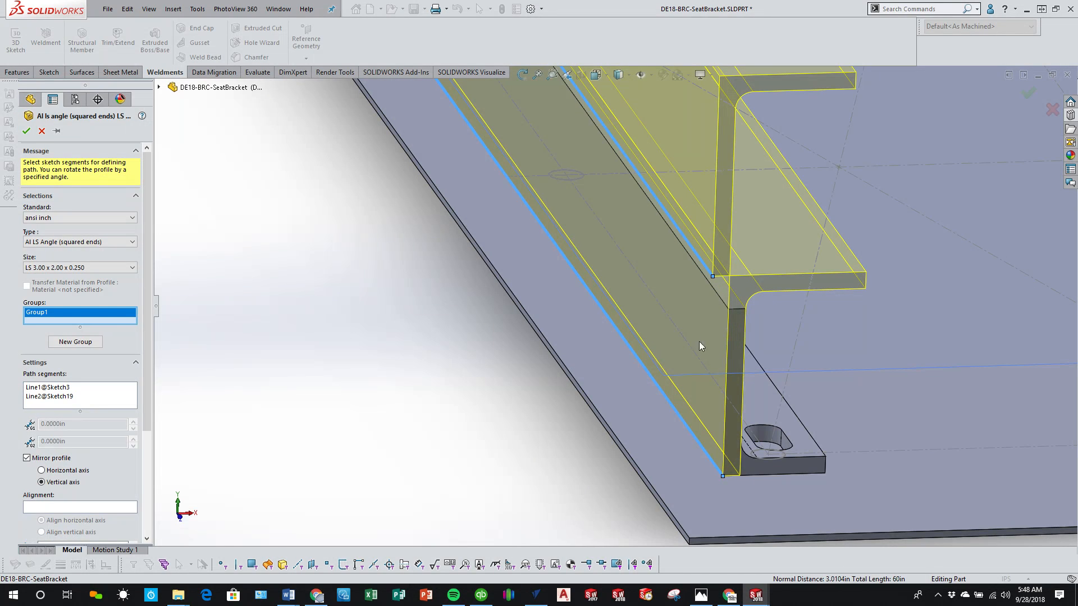
Step: Remove Line1@Sketch3 from the angle member's path segments, keeping only Line2@Sketch19 as its path
{"action": "mouse_move", "coordinate": [699, 342]}
{"action": "middle_mouse_down"}
{"action": "mouse_move", "coordinate": [668, 337]}
{"action": "mouse_move", "coordinate": [672, 345]}
{"action": "middle_mouse_up"}
{"action": "scroll", "coordinate": [669, 349], "scroll_direction": "up", "scroll_amount": 3}
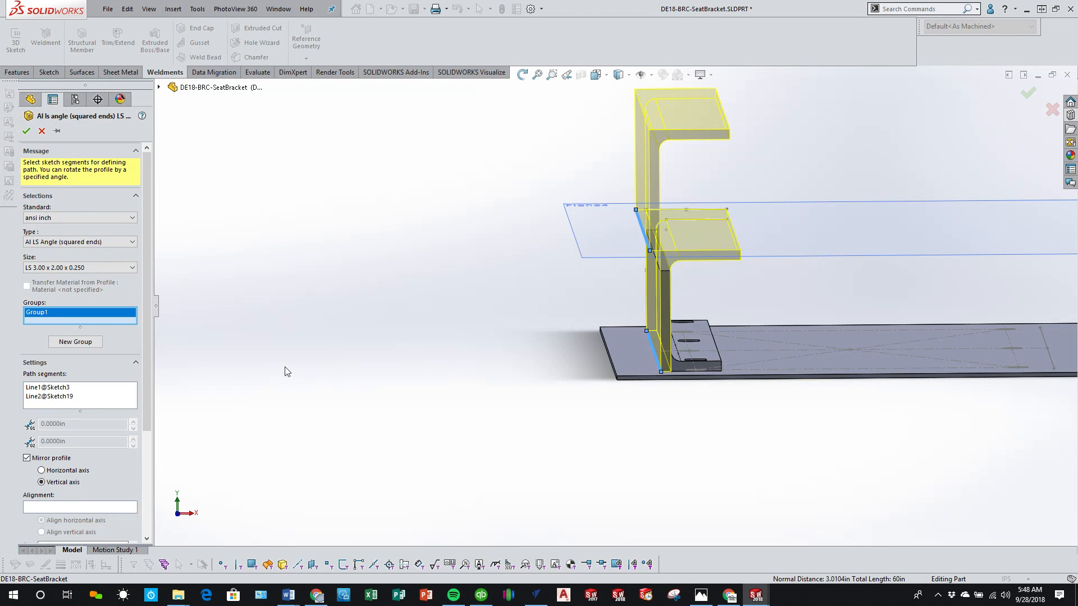
{"action": "scroll", "coordinate": [50, 466], "scroll_direction": "down", "scroll_amount": 5}
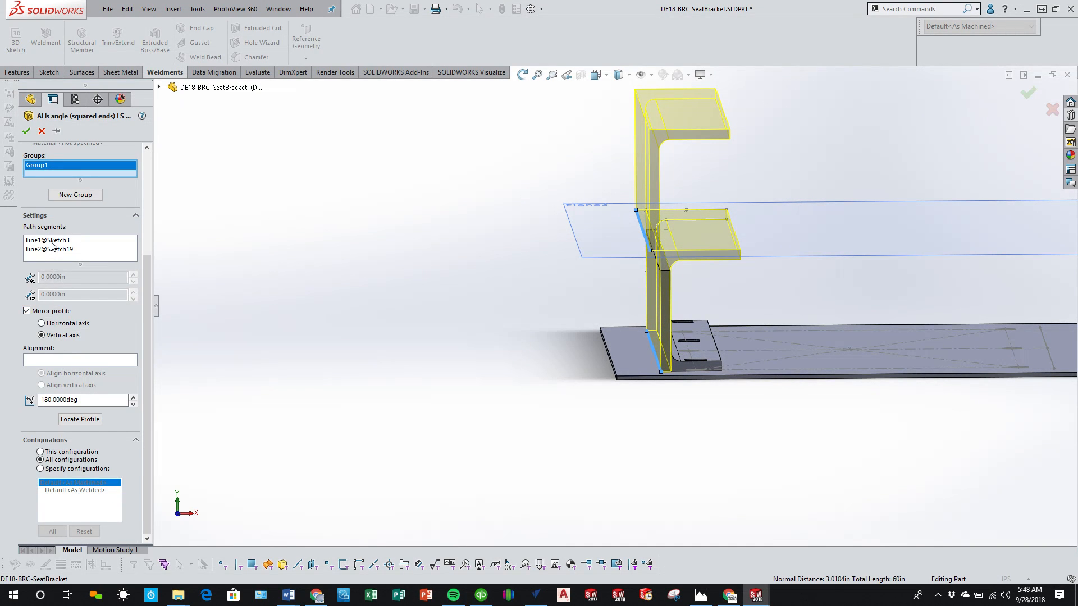
{"action": "right_click", "coordinate": [52, 244]}
{"action": "left_click", "coordinate": [79, 265]}
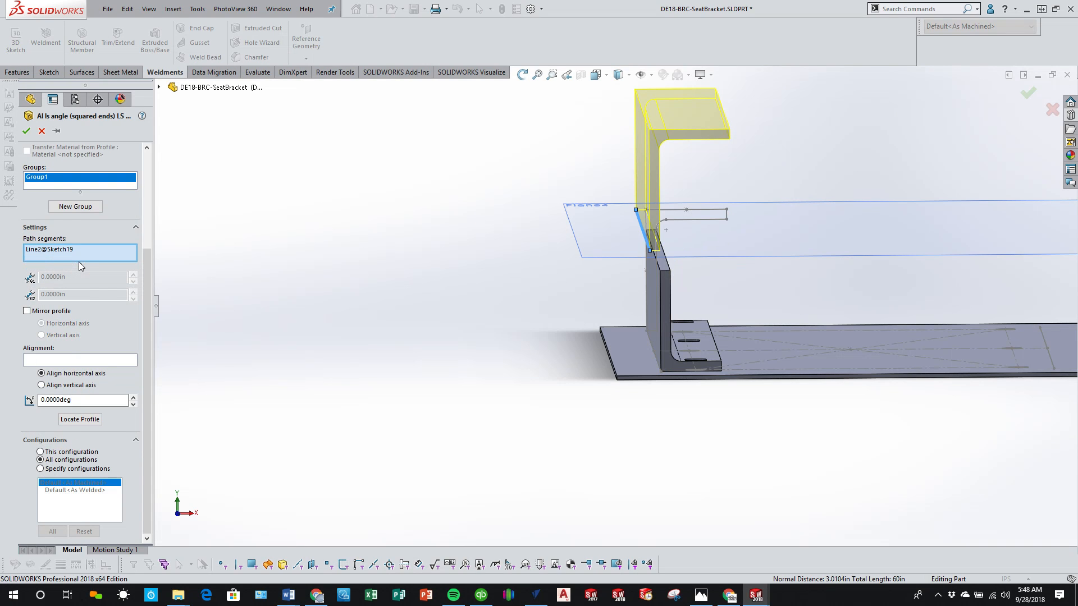
Step: Relocate the profile's path point to the angle's outer heel corner and set the profile rotation to 90 degrees
{"action": "left_click", "coordinate": [81, 422]}
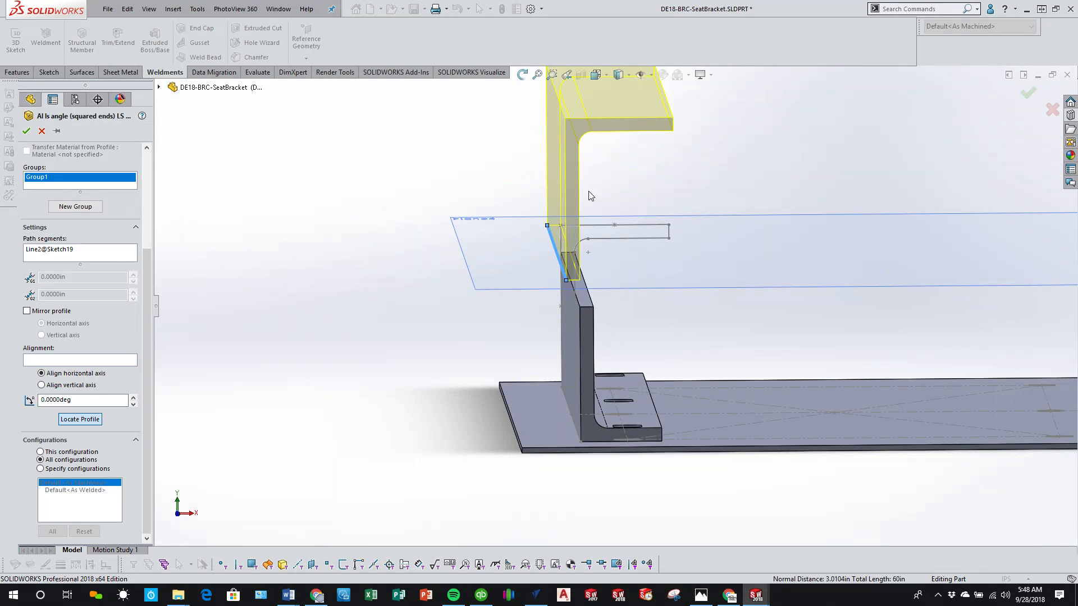
{"action": "left_click", "coordinate": [561, 227]}
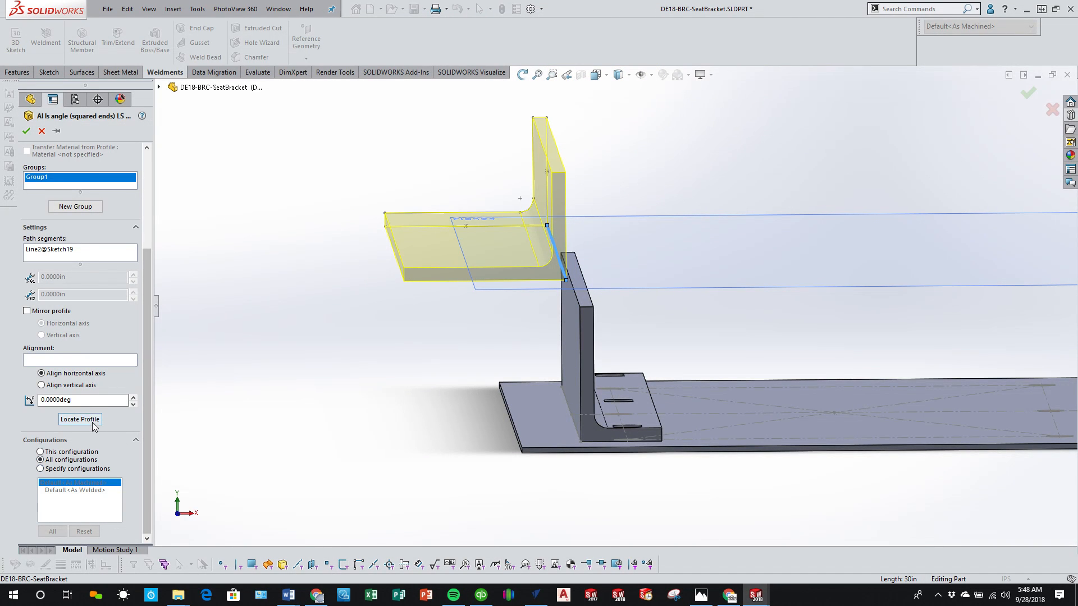
{"action": "left_click", "coordinate": [62, 399]}
{"action": "type", "text": "90"}
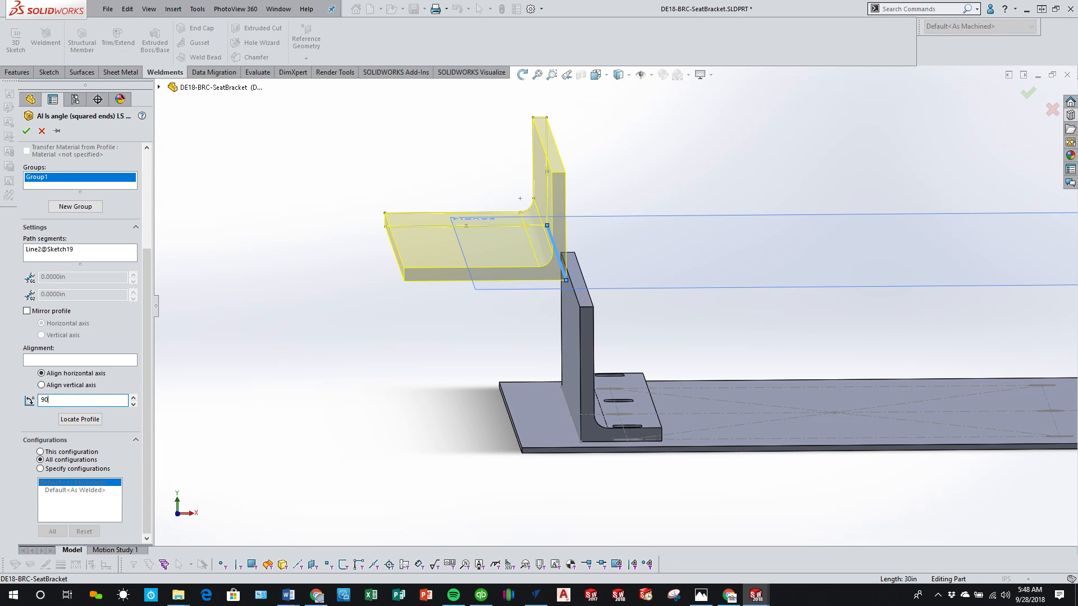
{"action": "key", "text": "Return"}
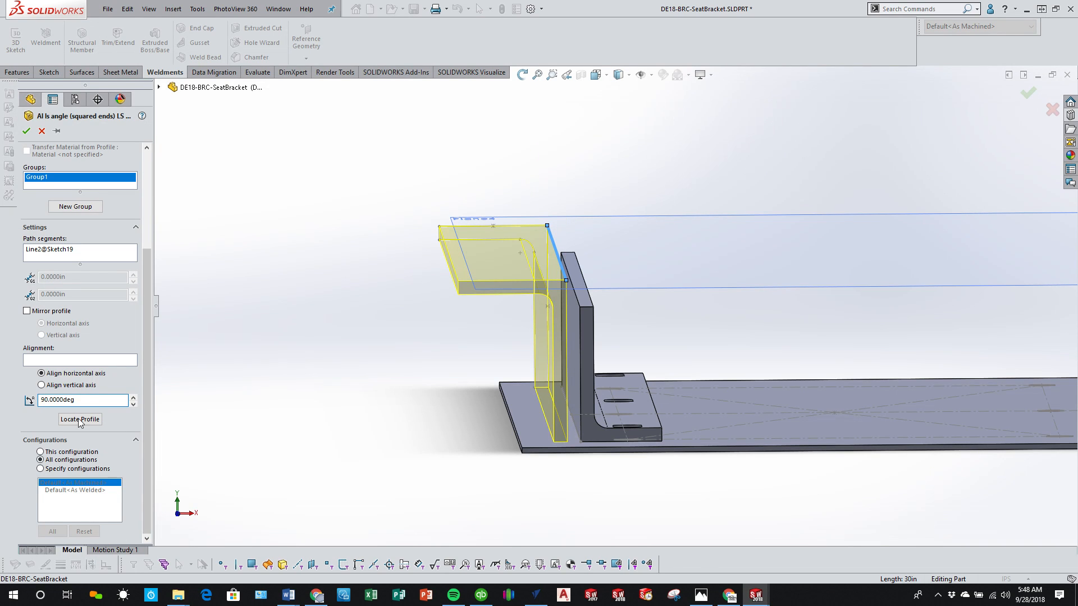
Step: Mirror the profile about its vertical axis so the flange reaches over the existing angle, and accept the member
{"action": "left_click", "coordinate": [27, 311]}
{"action": "left_click", "coordinate": [42, 335]}
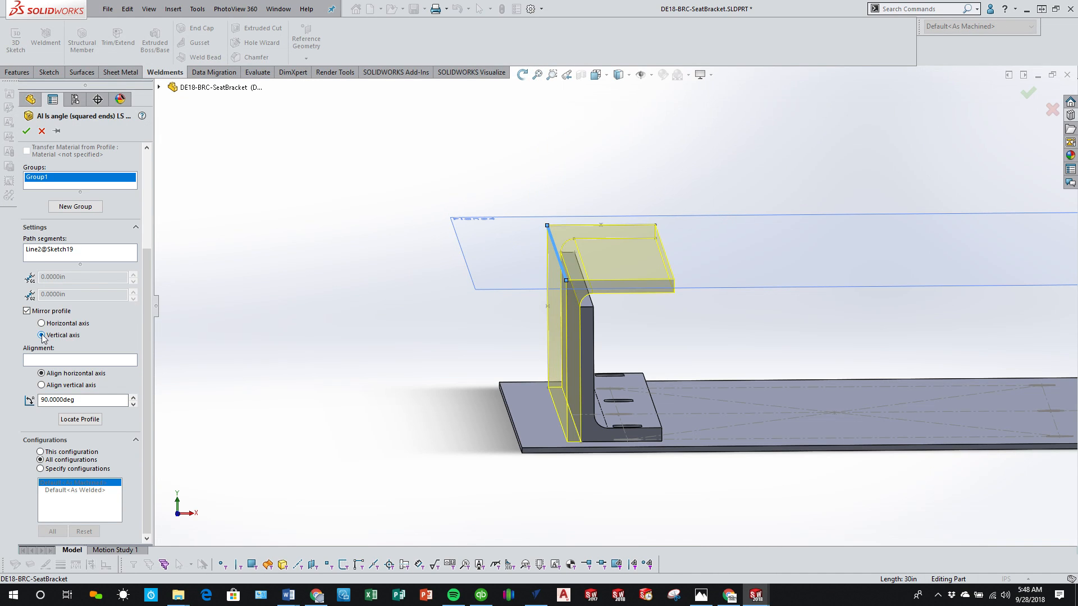
{"action": "left_click", "coordinate": [26, 131]}
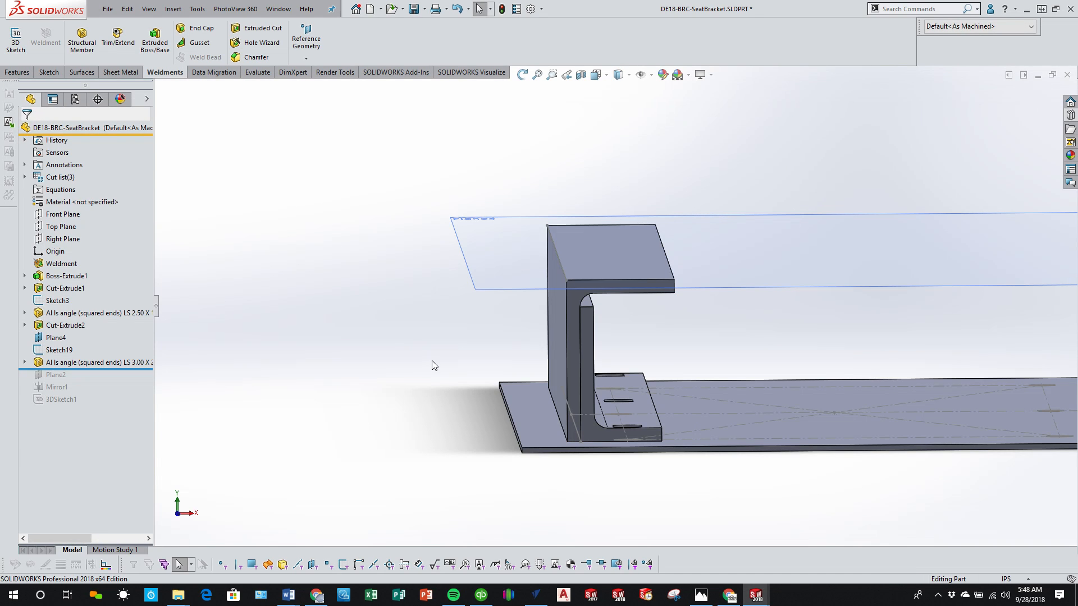
Step: Roll the history forward past Mirror1 and add the LS 3.00 x 2.00 x 0.250 angle to its bodies to mirror
{"action": "middle_click_drag", "start_coordinate": [433, 365], "coordinate": [496, 392]}
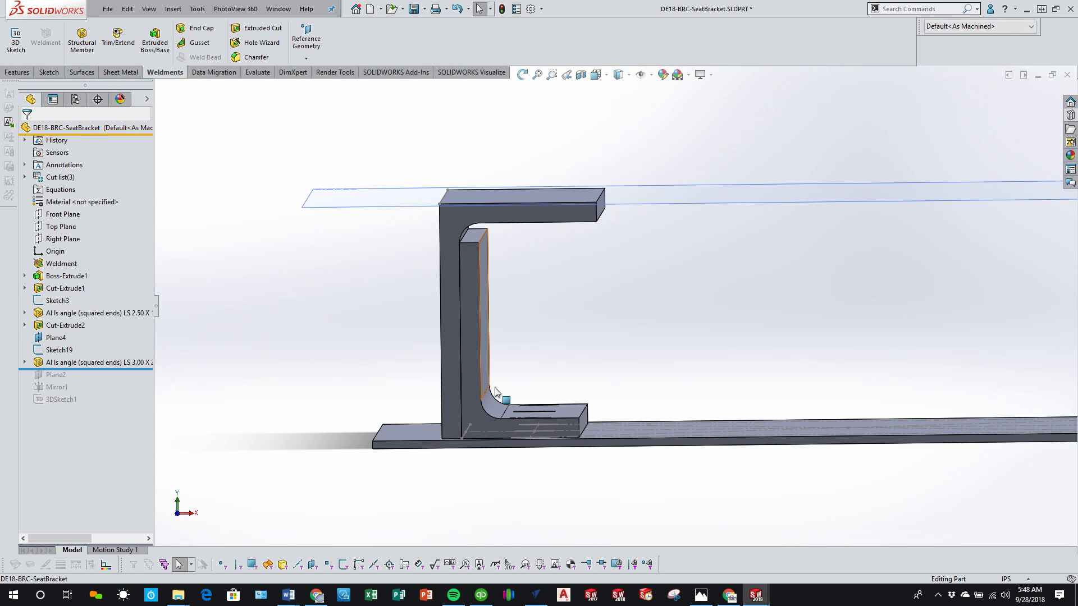
{"action": "middle_click_drag", "start_coordinate": [495, 387], "coordinate": [541, 436]}
{"action": "left_click_drag", "start_coordinate": [129, 370], "coordinate": [128, 398]}
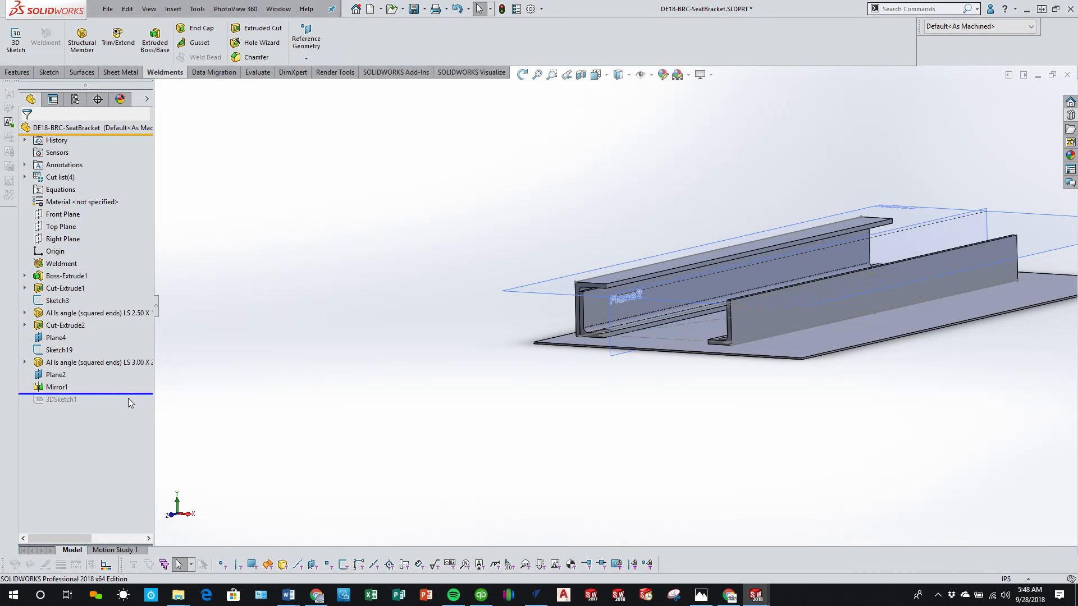
{"action": "left_click", "coordinate": [56, 387]}
{"action": "left_click", "coordinate": [62, 355]}
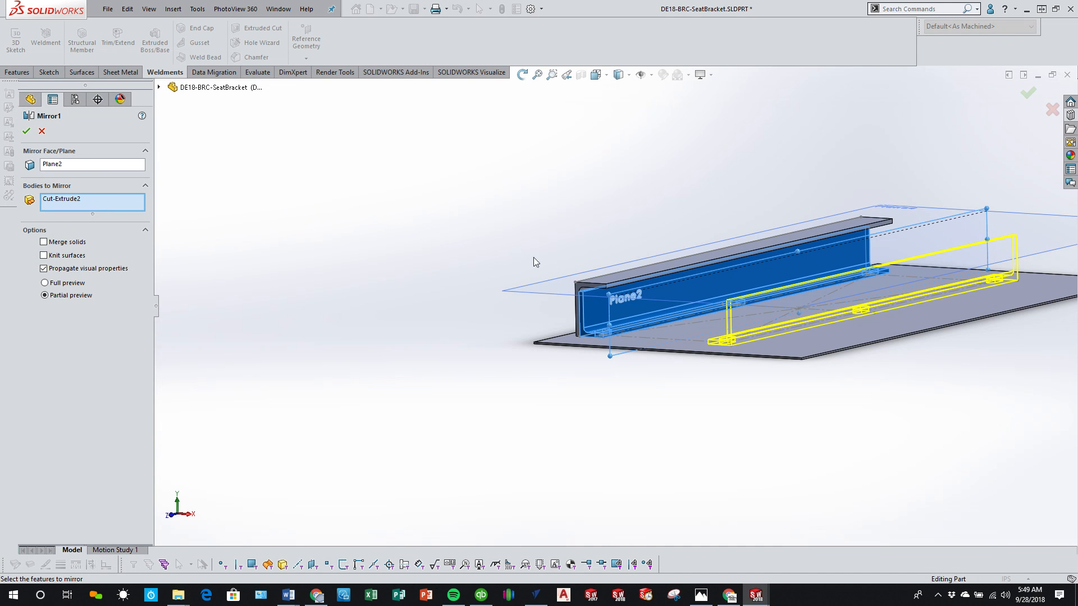
{"action": "left_click", "coordinate": [609, 276]}
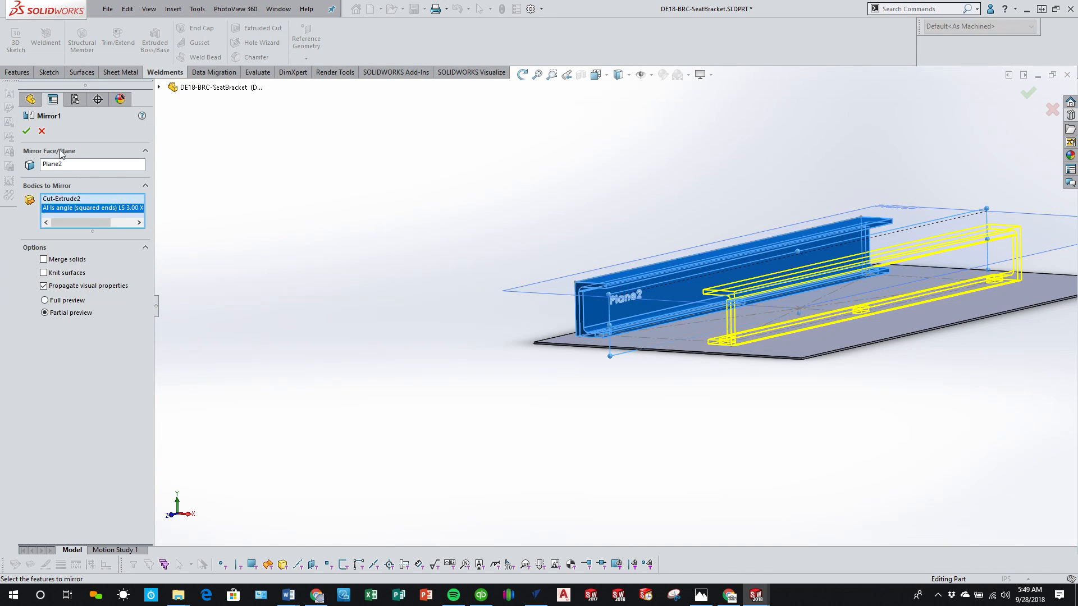
{"action": "left_click", "coordinate": [27, 131]}
Step: Examine both mirrored rail pairs from several angles, including the flanges and the slots in the inner angles
{"action": "scroll", "coordinate": [581, 343], "scroll_direction": "down", "scroll_amount": 5}
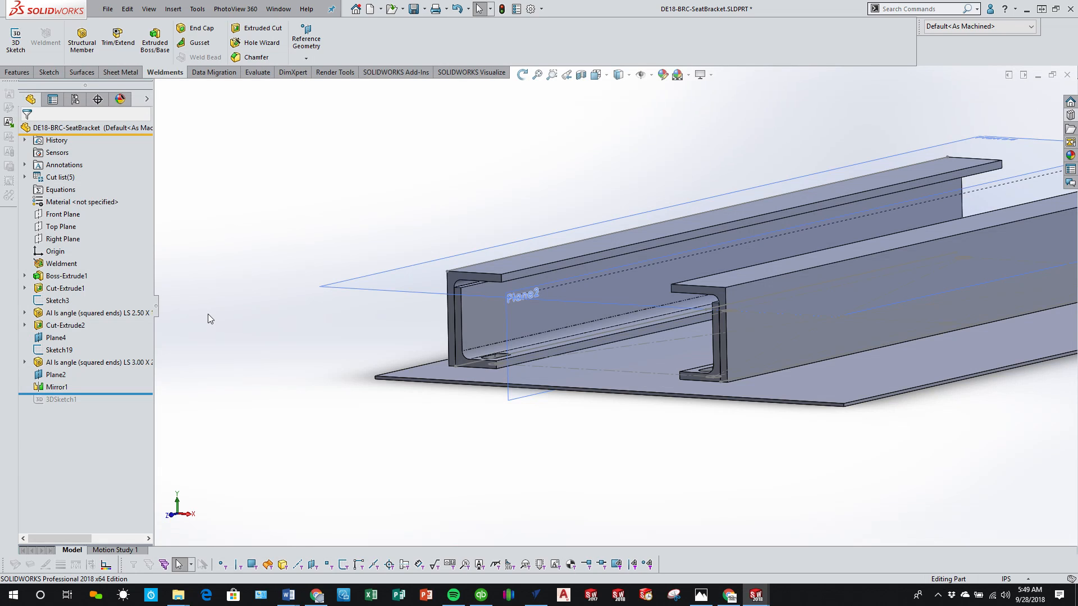
{"action": "middle_click_drag", "start_coordinate": [208, 315], "coordinate": [249, 325]}
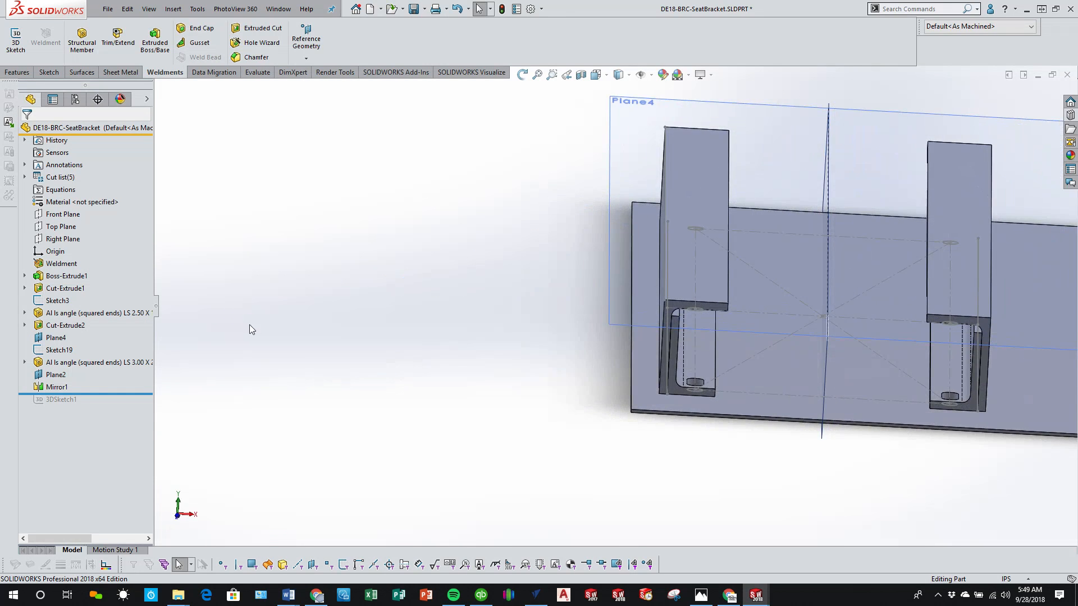
{"action": "scroll", "coordinate": [780, 345], "scroll_direction": "up", "scroll_amount": 1}
{"action": "scroll", "coordinate": [751, 310], "scroll_direction": "down", "scroll_amount": 3}
{"action": "middle_click_drag", "start_coordinate": [751, 310], "coordinate": [744, 302]}
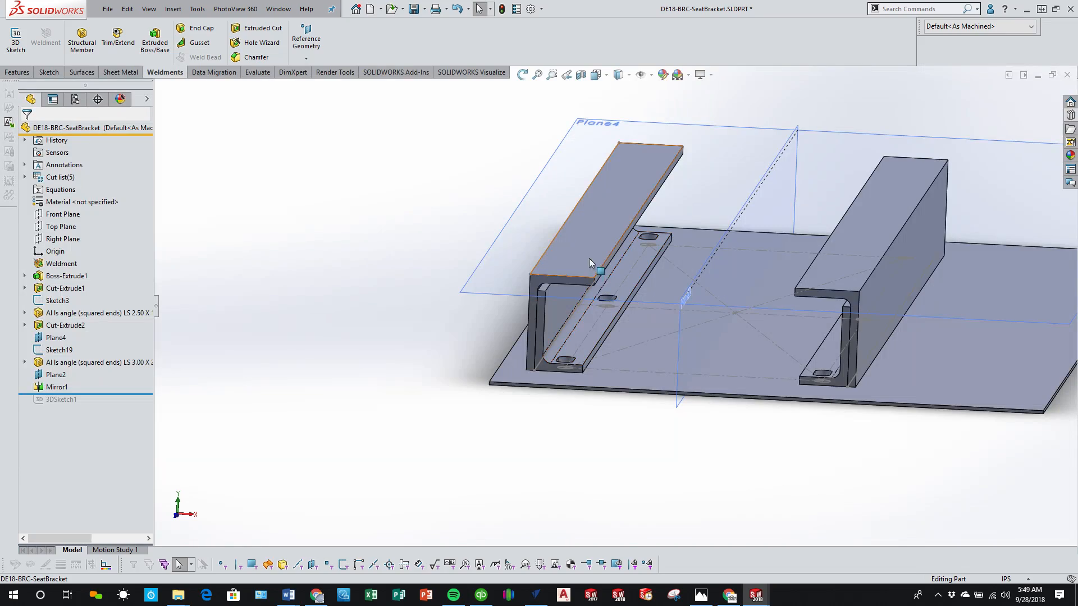
{"action": "middle_click_drag", "start_coordinate": [590, 264], "coordinate": [563, 275]}
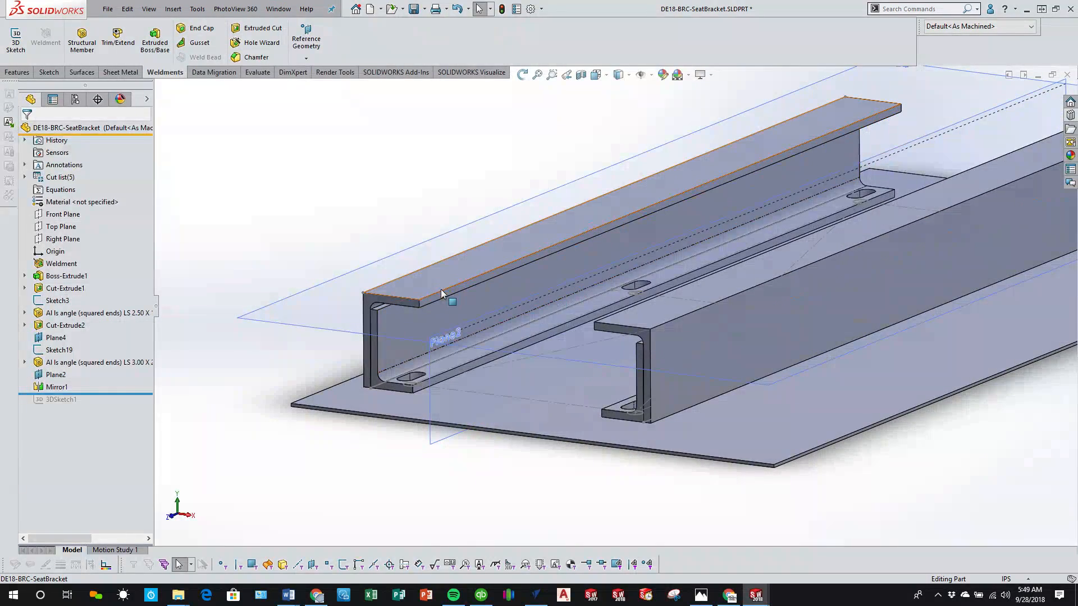
{"action": "middle_click_drag", "start_coordinate": [440, 288], "coordinate": [442, 314]}
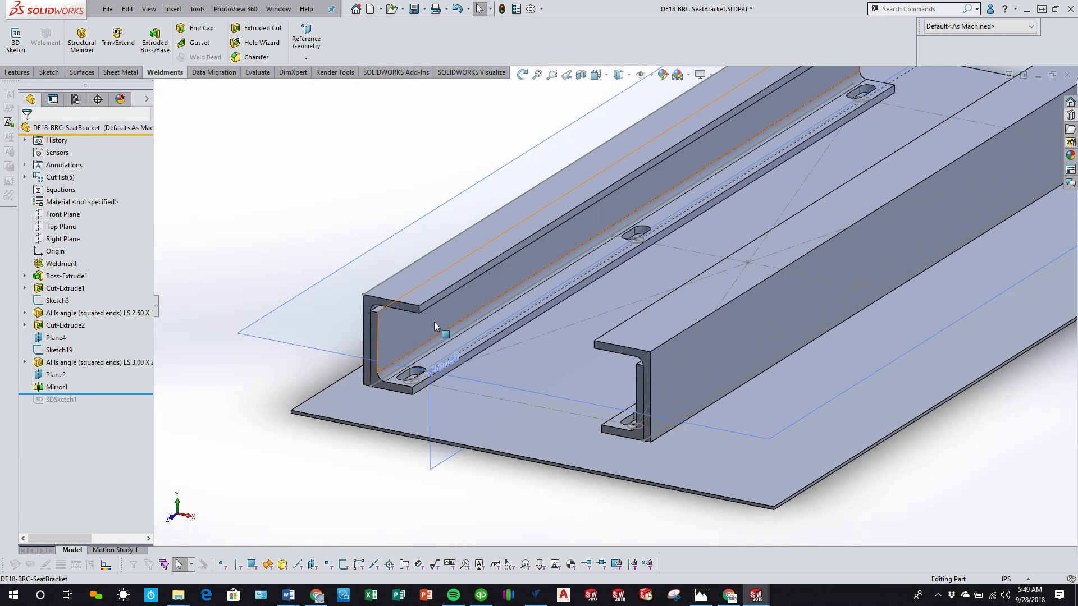
Step: Roll the history back to just before Plane2 and start an Extruded Cut sketch on the Right Plane
{"action": "left_click", "coordinate": [190, 517]}
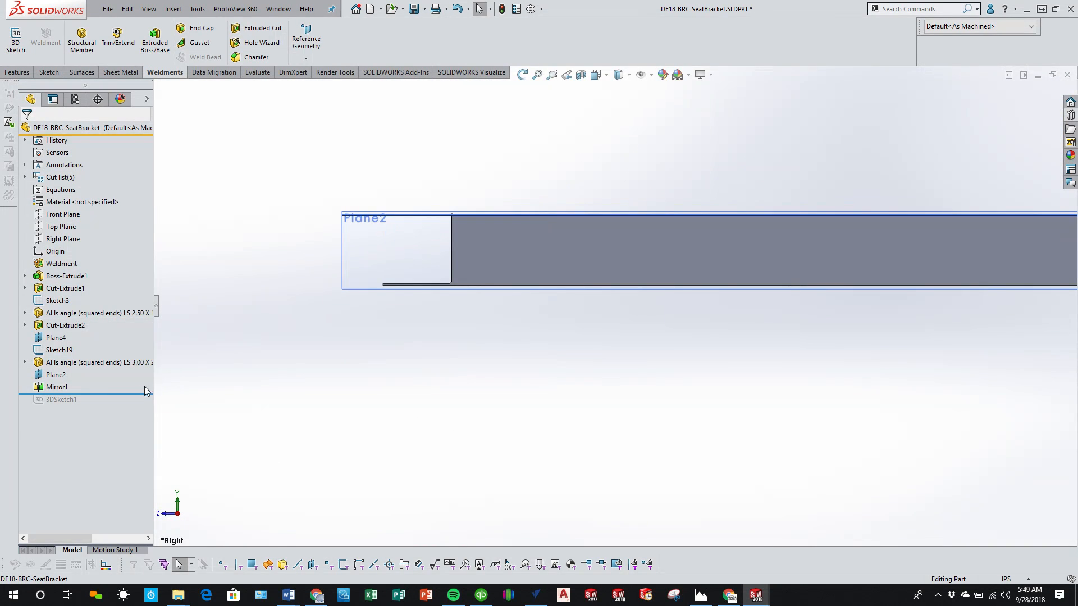
{"action": "left_click_drag", "start_coordinate": [116, 393], "coordinate": [125, 372]}
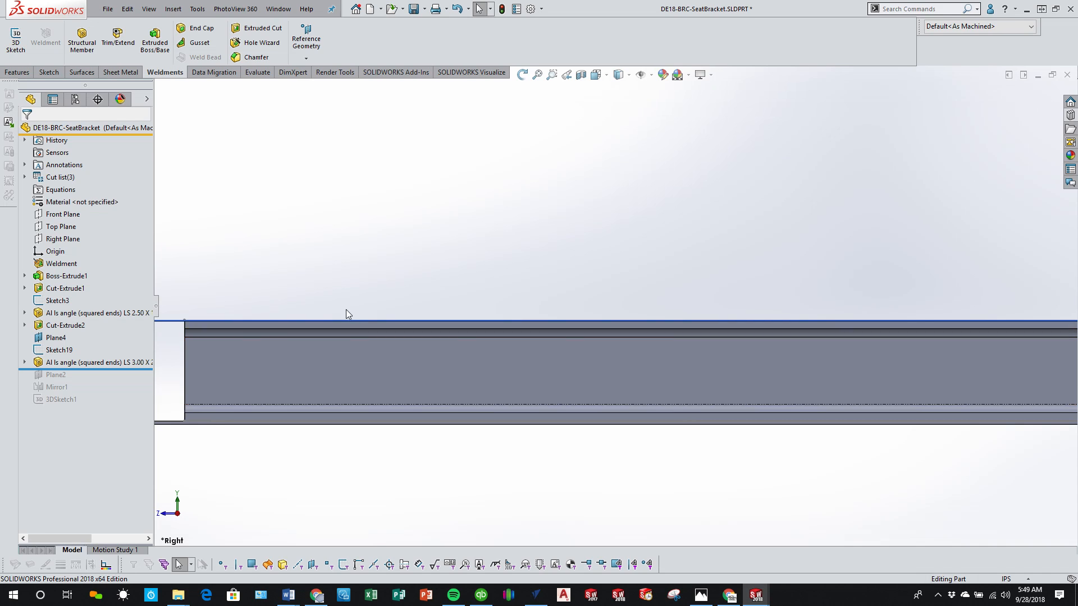
{"action": "scroll", "coordinate": [388, 369], "scroll_direction": "up", "scroll_amount": 2}
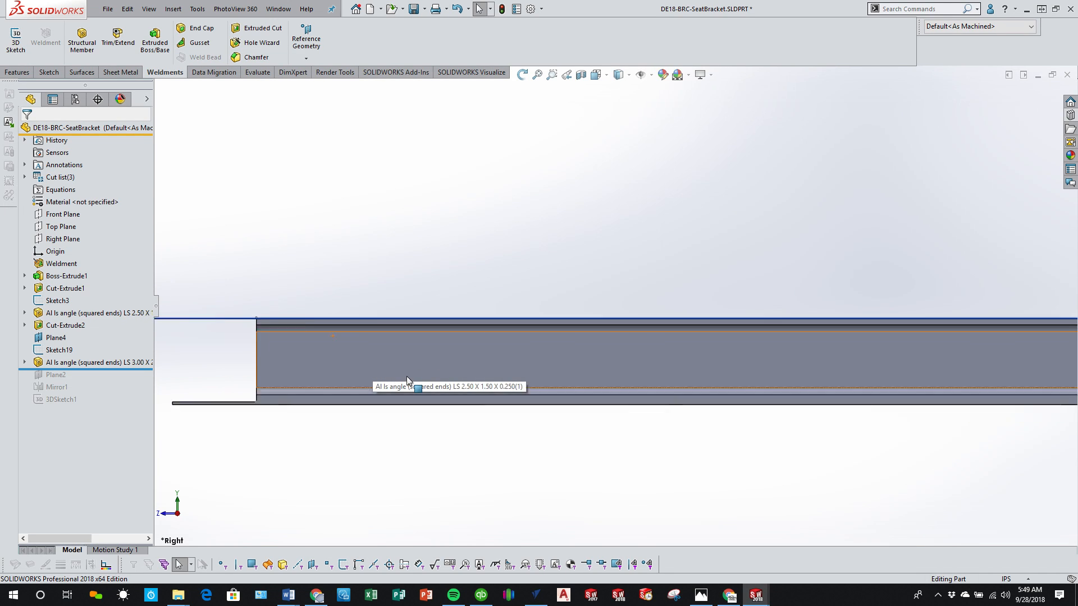
{"action": "scroll", "coordinate": [712, 342], "scroll_direction": "up", "scroll_amount": 1}
{"action": "scroll", "coordinate": [722, 334], "scroll_direction": "down", "scroll_amount": 2}
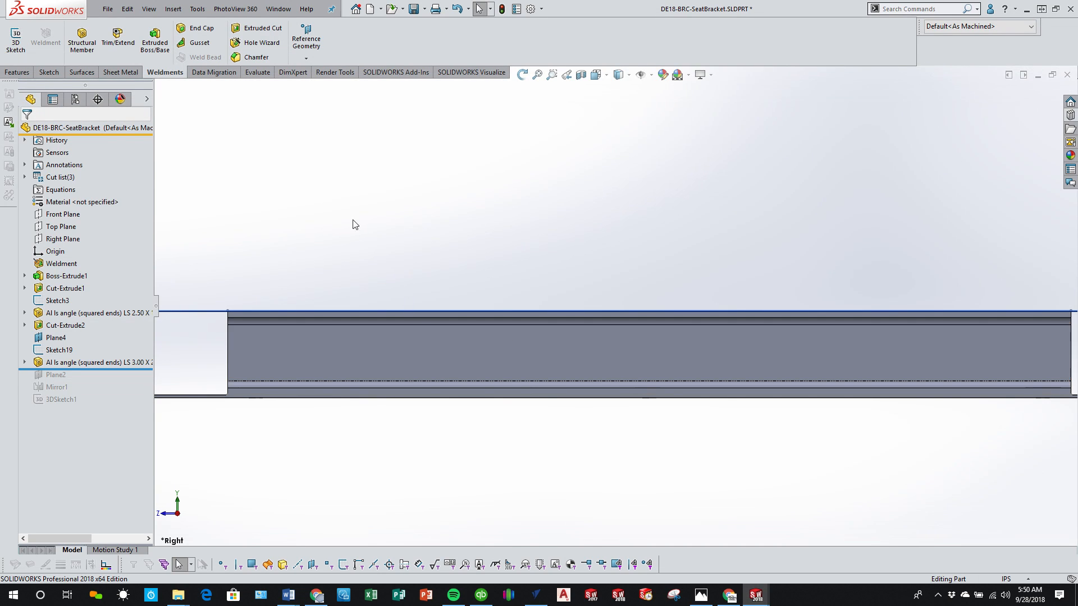
{"action": "left_click", "coordinate": [62, 239]}
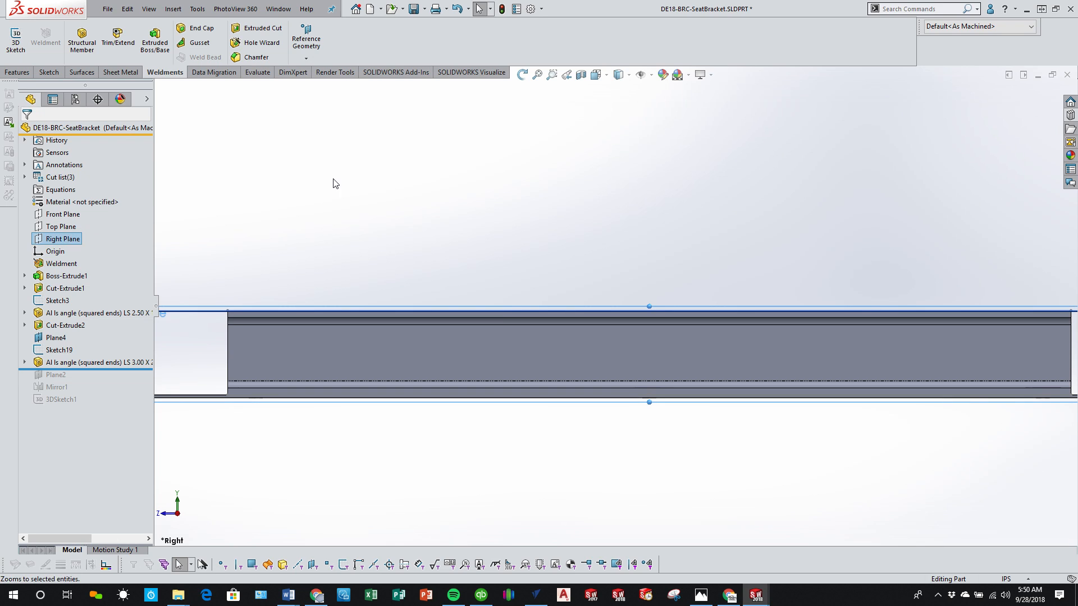
{"action": "left_click", "coordinate": [17, 72]}
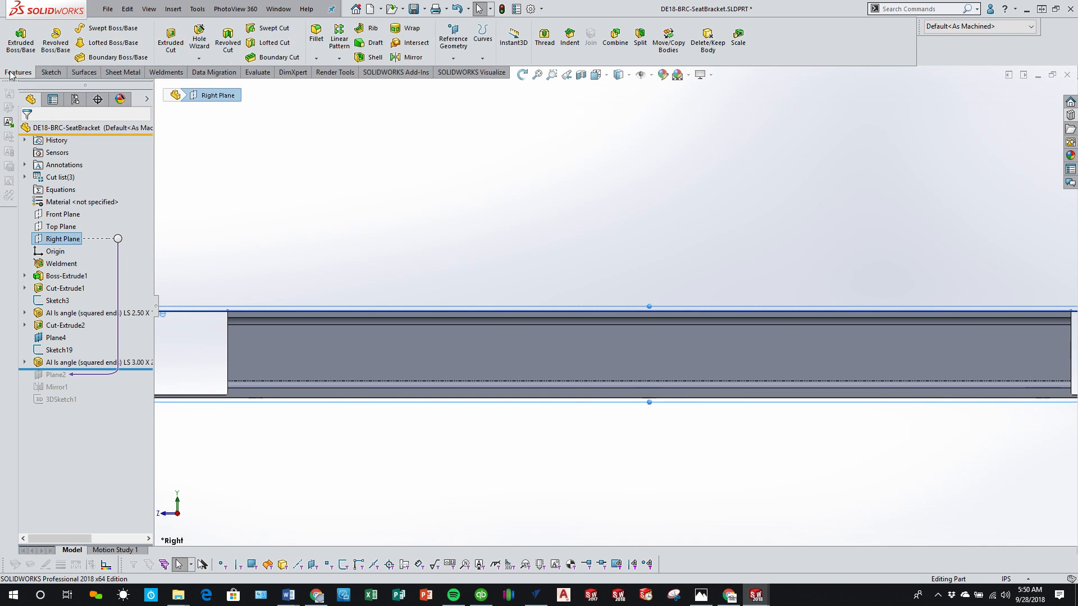
{"action": "left_click", "coordinate": [170, 44]}
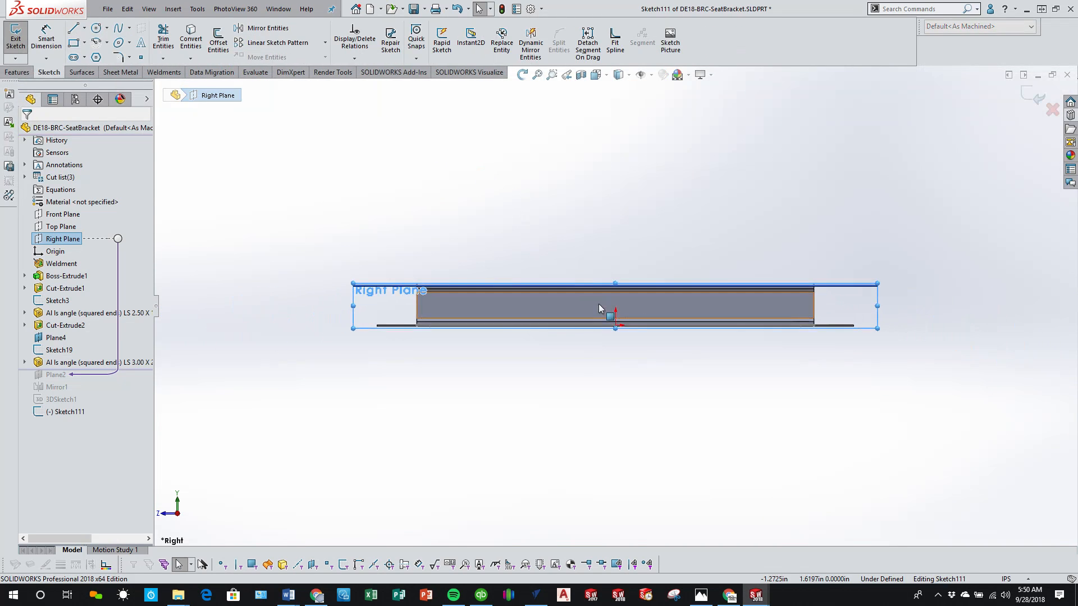
Step: Sketch two horizontally aligned circles on the rail's vertical leg, radius about 0.40 in near mid-length and about 0.63 in near the end
{"action": "left_click", "coordinate": [96, 28]}
{"action": "left_click", "coordinate": [560, 292]}
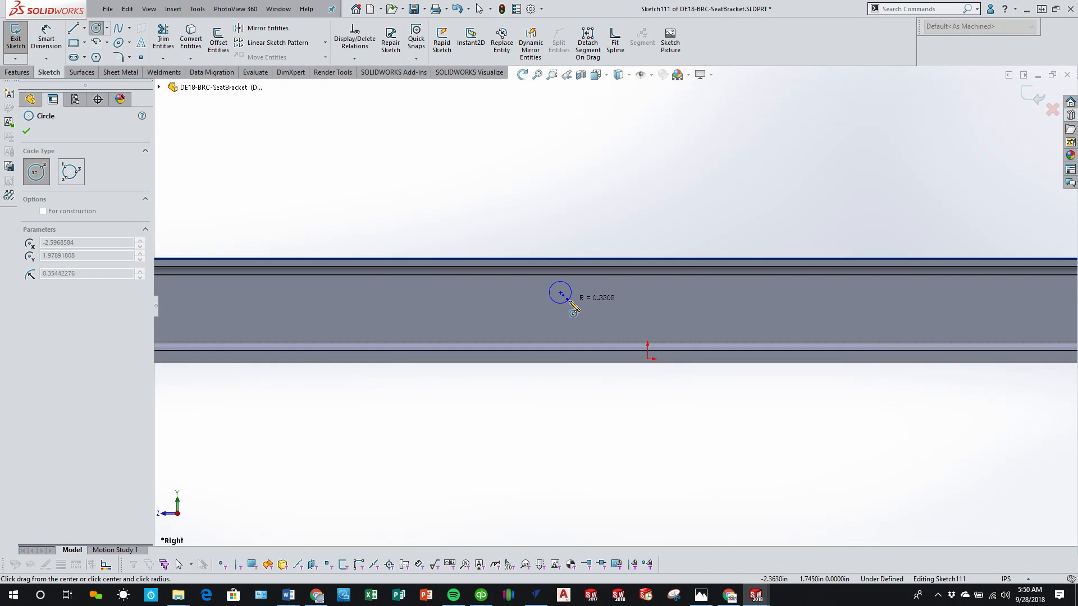
{"action": "left_click", "coordinate": [570, 301]}
{"action": "scroll", "coordinate": [542, 305], "scroll_direction": "up", "scroll_amount": 2}
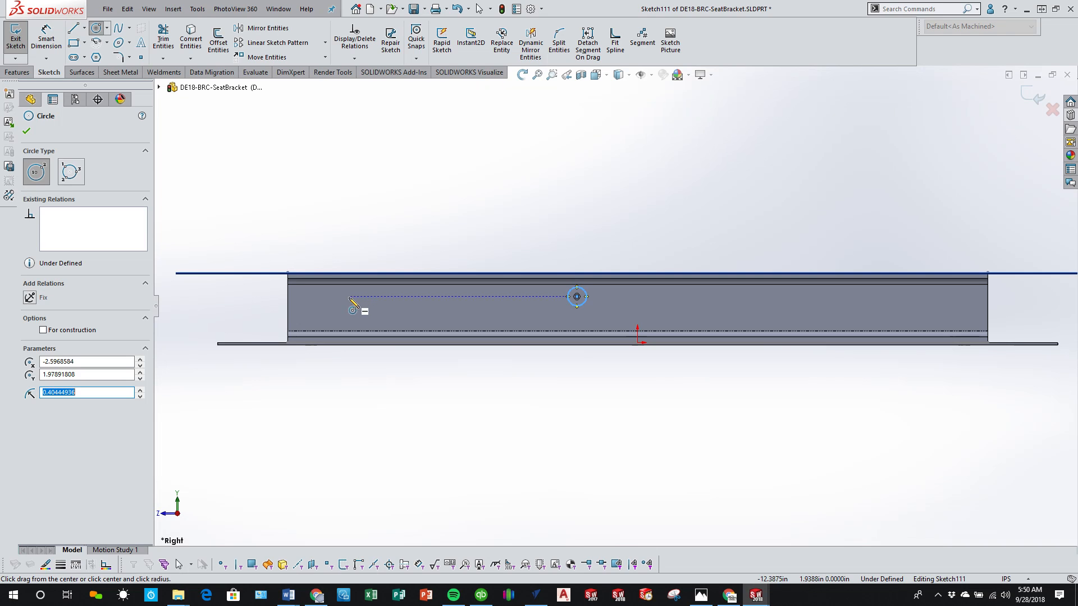
{"action": "left_click", "coordinate": [332, 297]}
{"action": "left_click", "coordinate": [346, 296]}
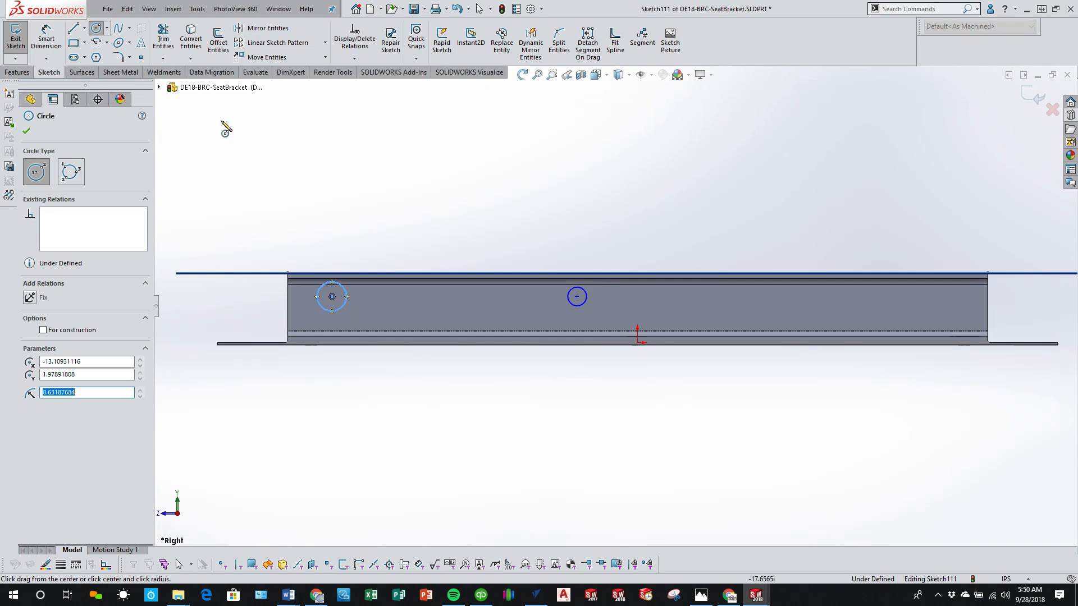
Step: Draw a vertical centerline from the origin up to the rail's upper edge
{"action": "left_click", "coordinate": [106, 28]}
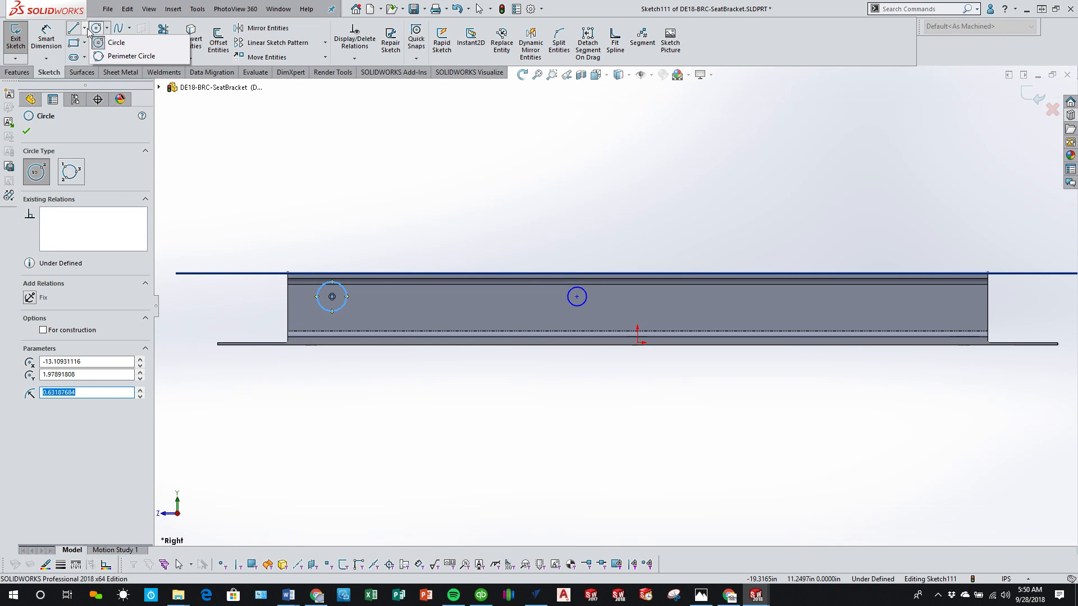
{"action": "left_click", "coordinate": [87, 28]}
{"action": "left_click", "coordinate": [85, 28]}
{"action": "left_click", "coordinate": [94, 39]}
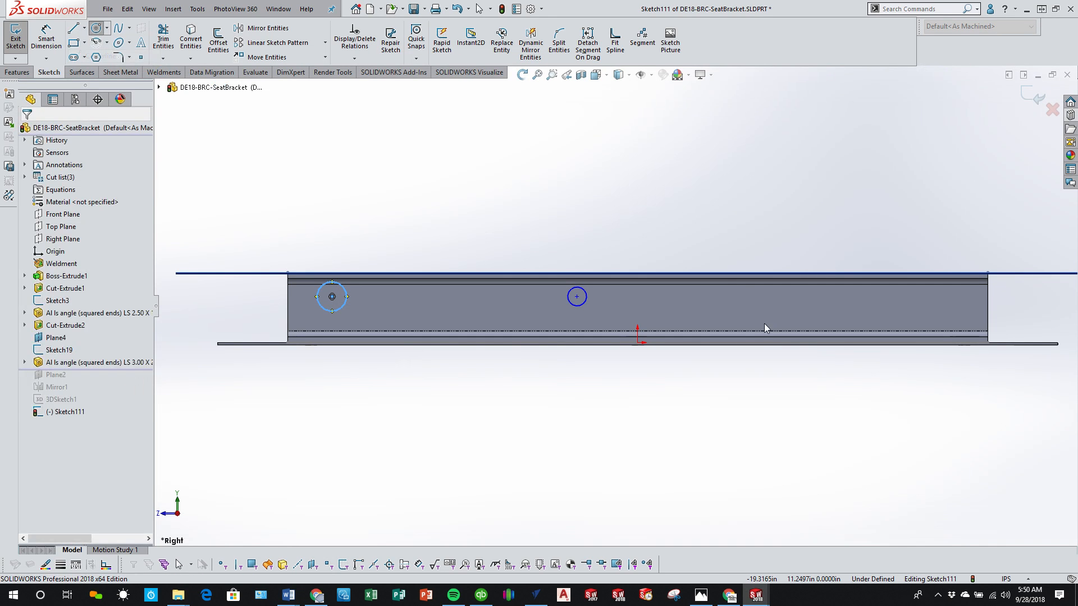
{"action": "left_click", "coordinate": [637, 343]}
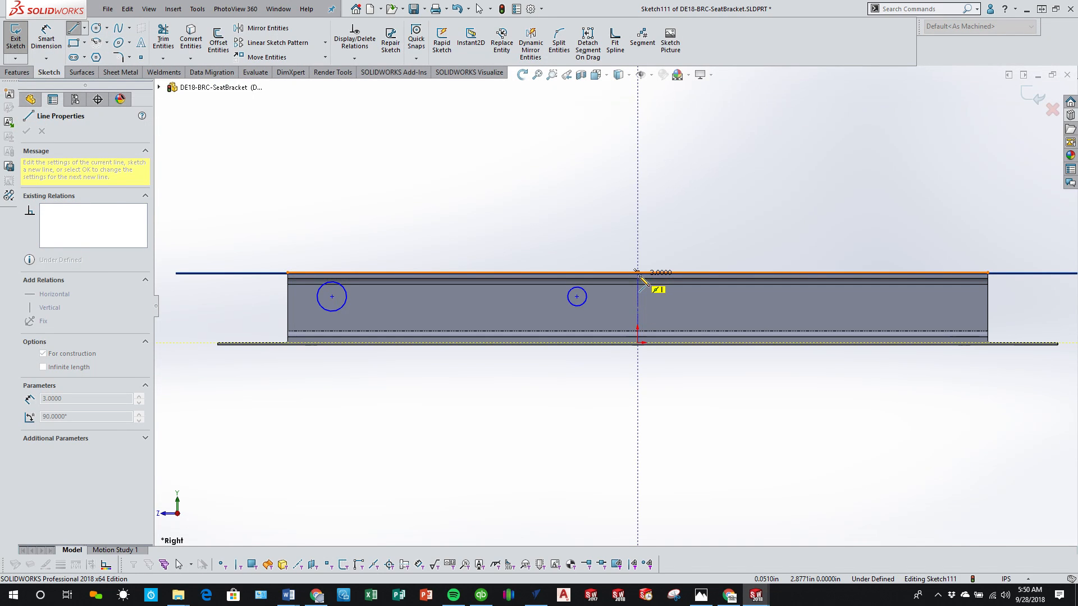
{"action": "left_click", "coordinate": [637, 273]}
{"action": "key", "text": "Escape"}
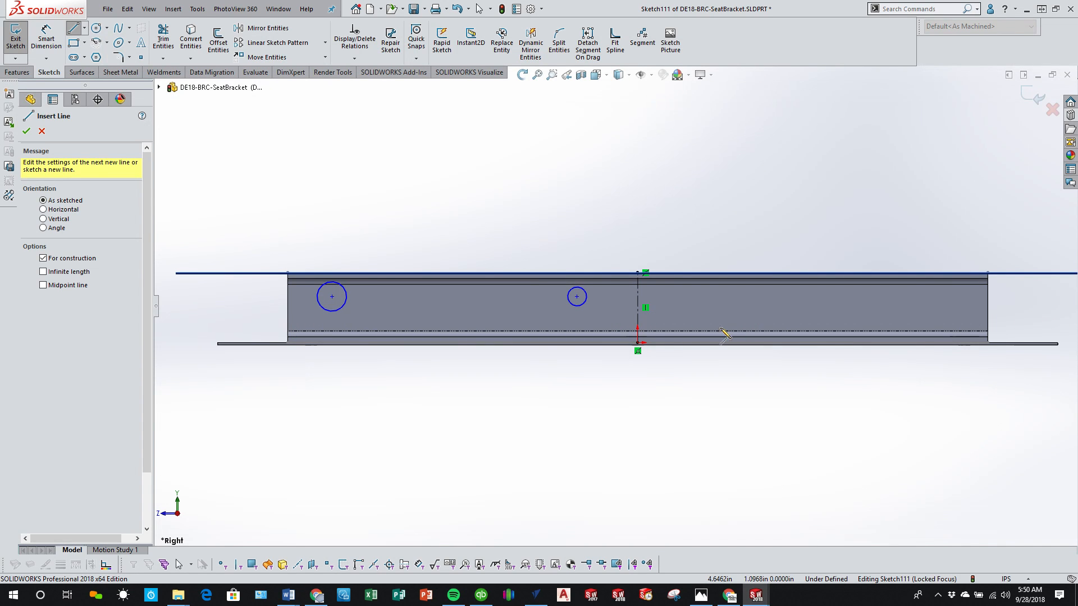
{"action": "left_click", "coordinate": [26, 133]}
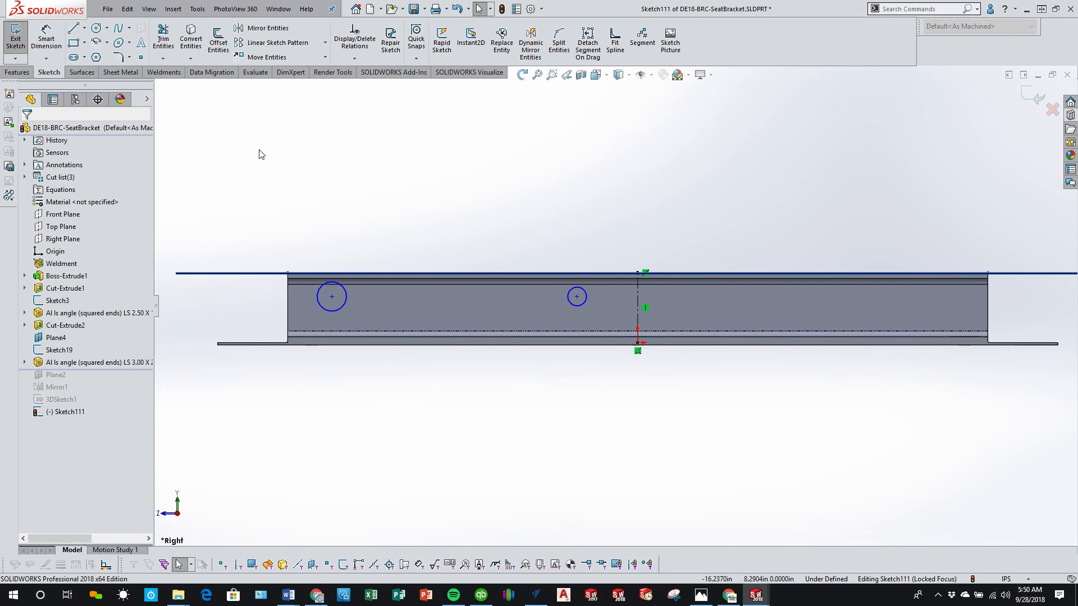
Step: Dimension the inner circle about the vertical centerline with a doubled distance of 3.5 in
{"action": "left_click", "coordinate": [46, 39]}
{"action": "left_click", "coordinate": [584, 310]}
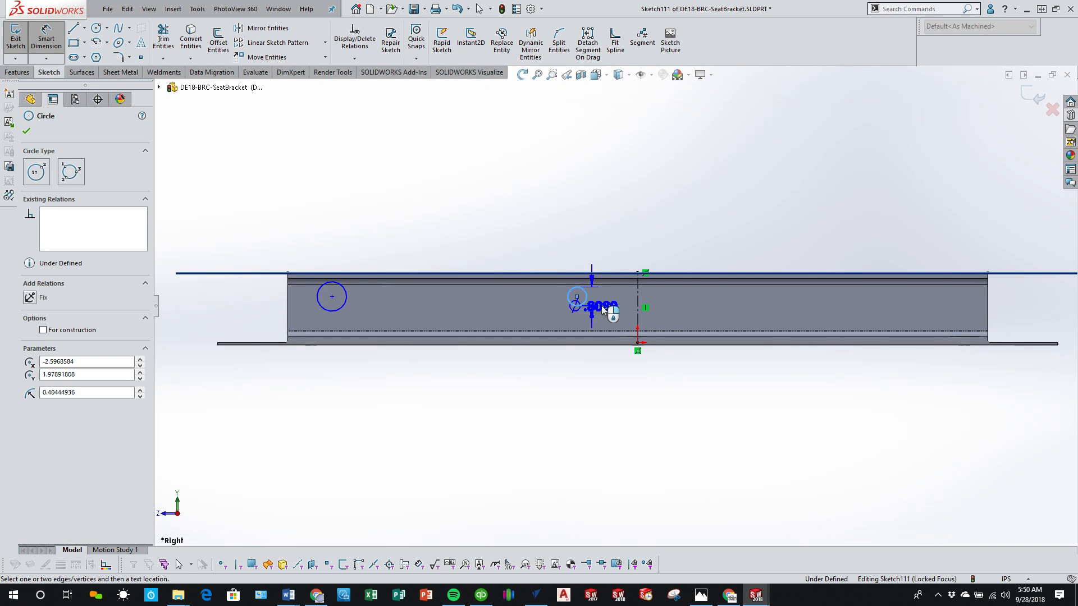
{"action": "left_click", "coordinate": [638, 308]}
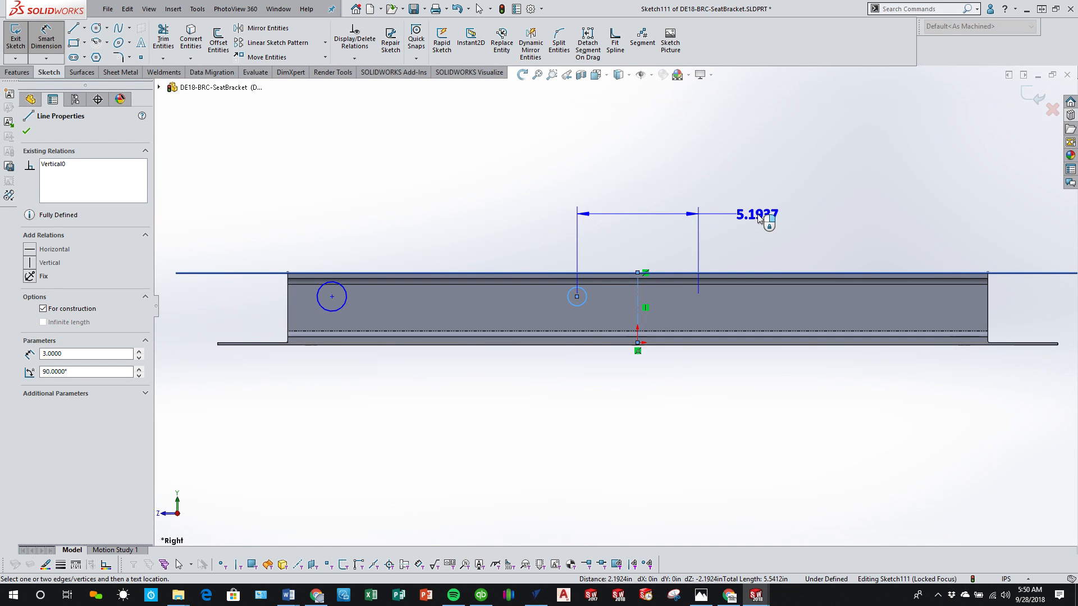
{"action": "left_click", "coordinate": [758, 218]}
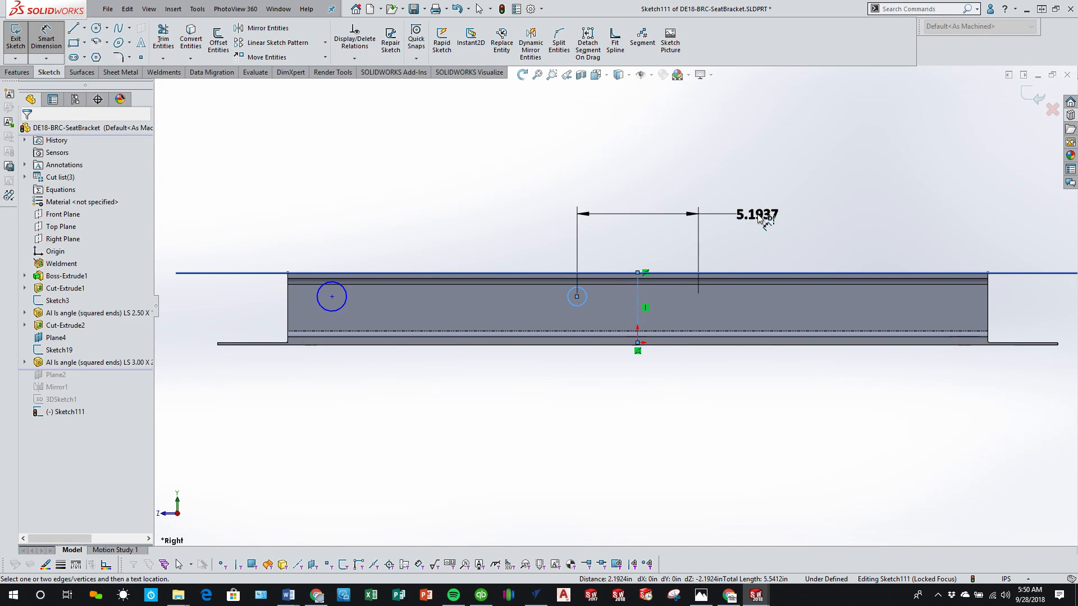
{"action": "type", "text": "3.5"}
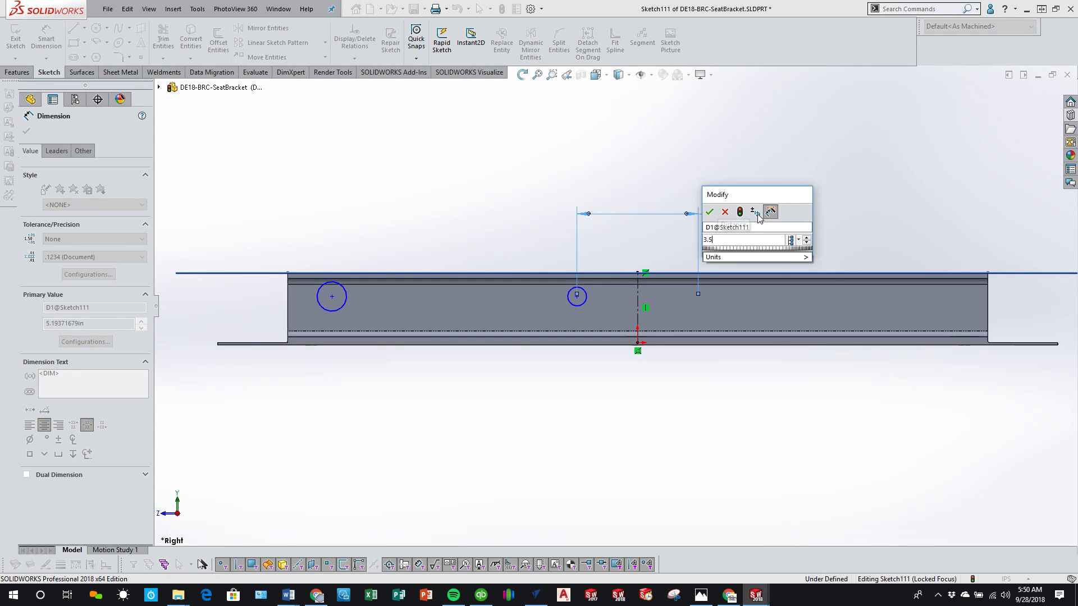
{"action": "key", "text": "Return"}
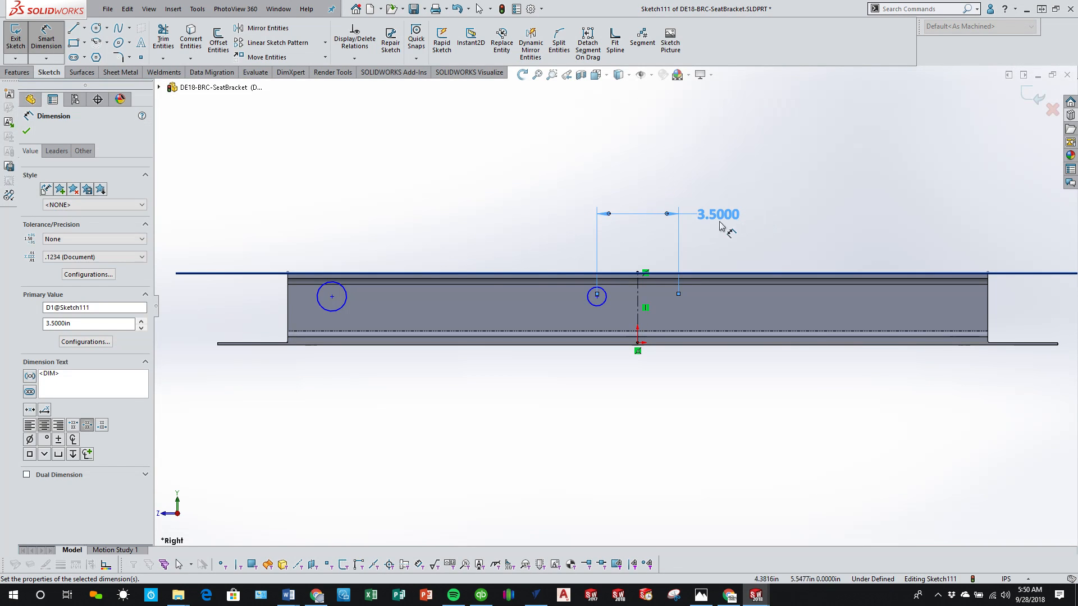
Step: Dimension the outer circle about the vertical centerline with a doubled distance of 27.5 in
{"action": "left_click", "coordinate": [342, 309]}
{"action": "left_click", "coordinate": [943, 294]}
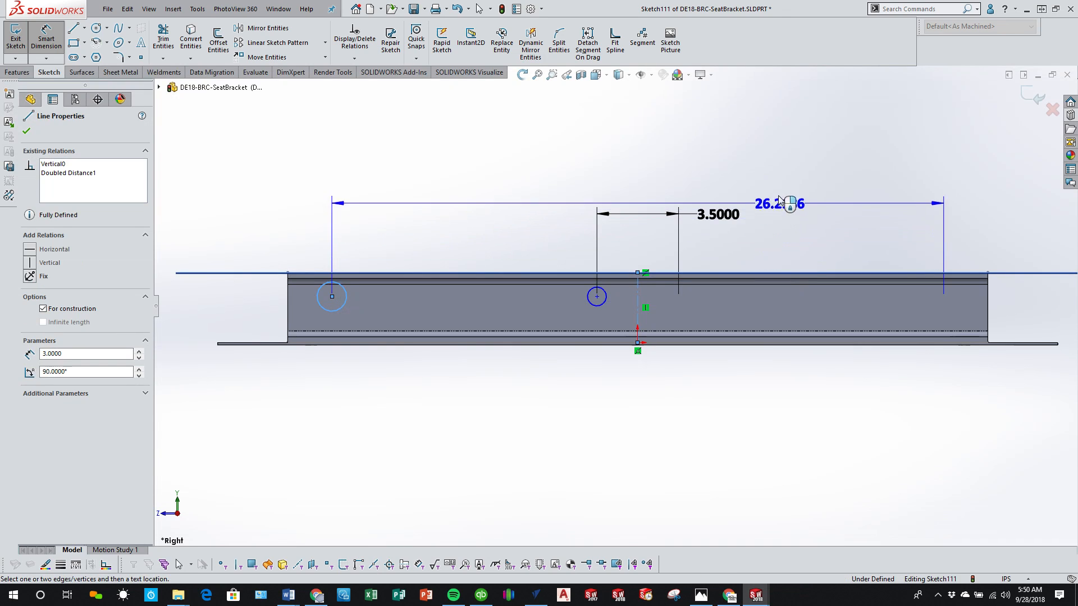
{"action": "left_click", "coordinate": [775, 171]}
{"action": "type", "text": "27.5"}
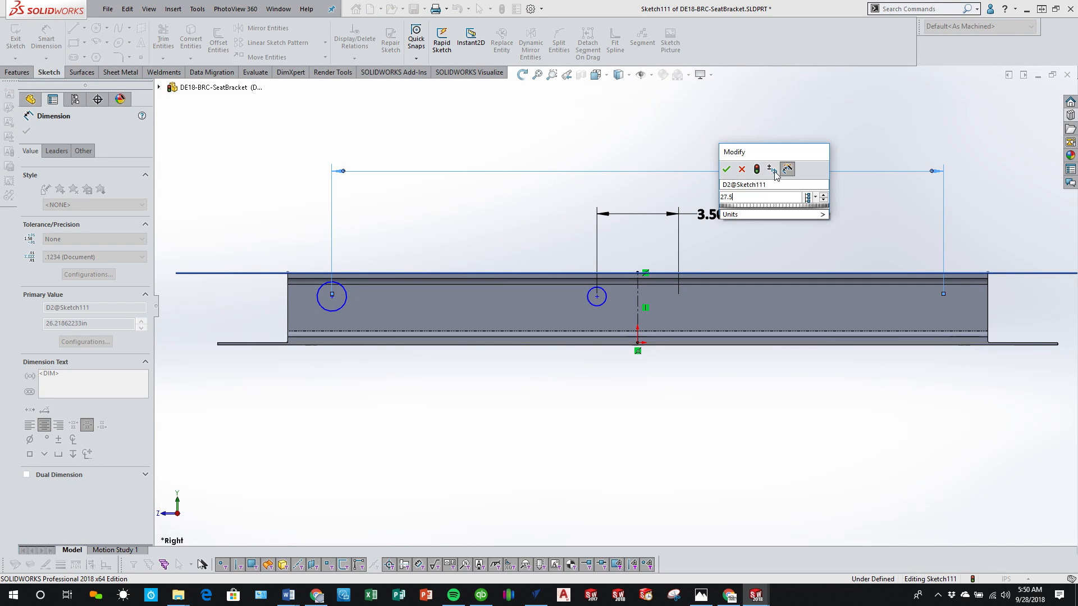
{"action": "key", "text": "Return"}
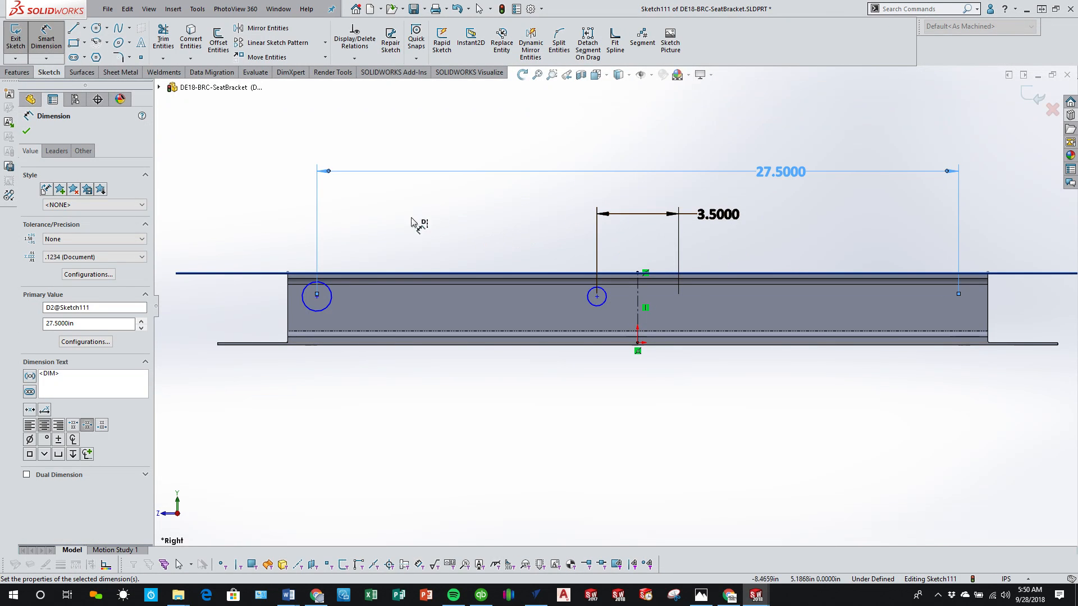
Step: Make the outer and inner circles on the rail's vertical leg equal in radius
{"action": "right_click", "coordinate": [283, 193]}
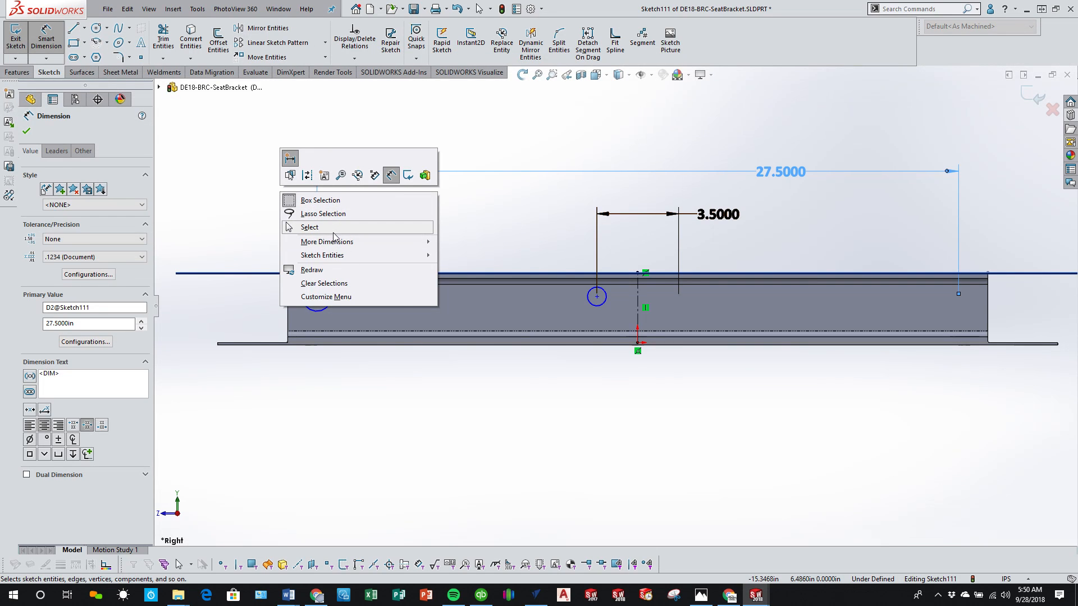
{"action": "left_click", "coordinate": [311, 227]}
{"action": "left_click", "coordinate": [332, 305]}
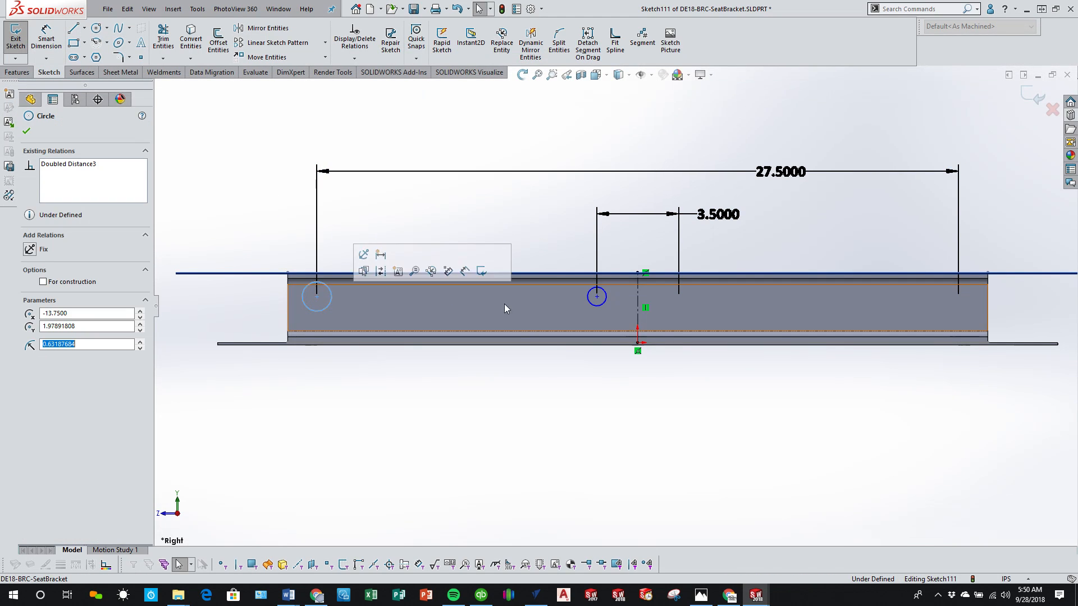
{"action": "left_click", "coordinate": [605, 301], "text": "ctrl"}
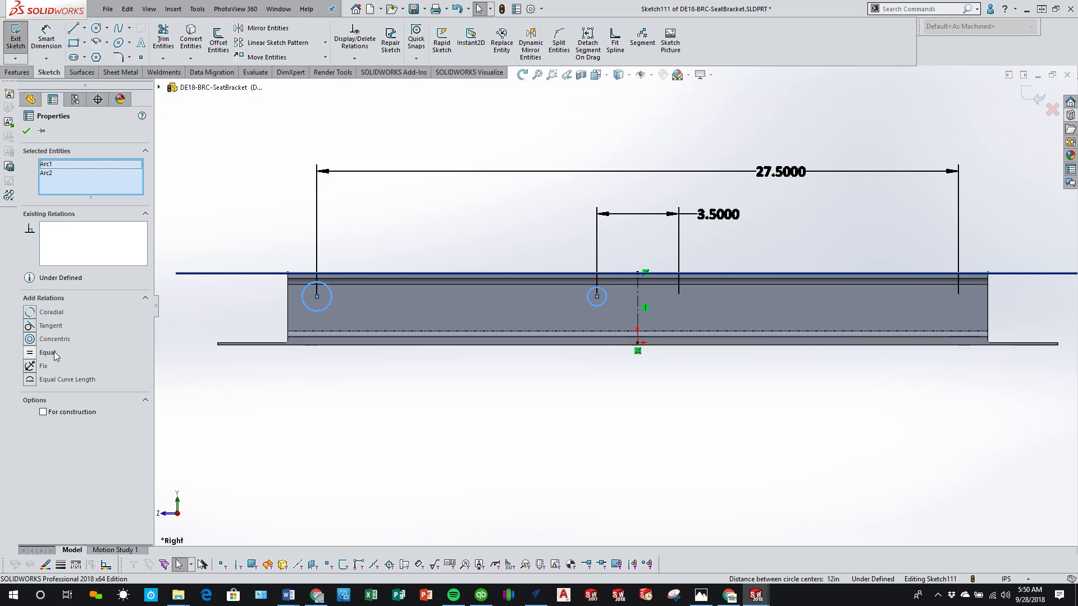
{"action": "left_click", "coordinate": [31, 353]}
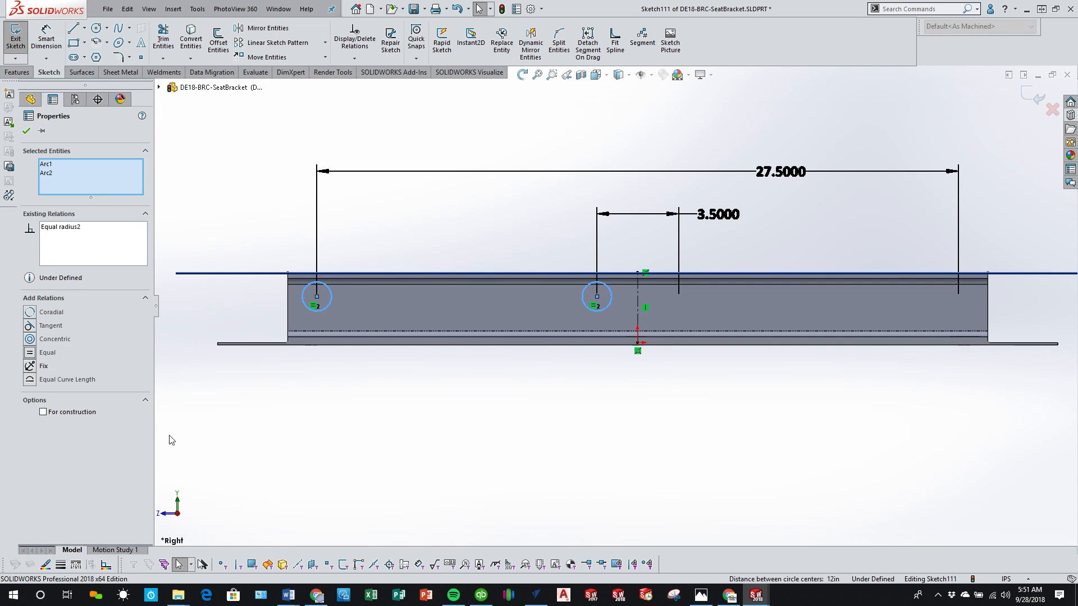
Step: Dimension the outer circle's diameter as 1.0325 in
{"action": "left_click", "coordinate": [46, 39]}
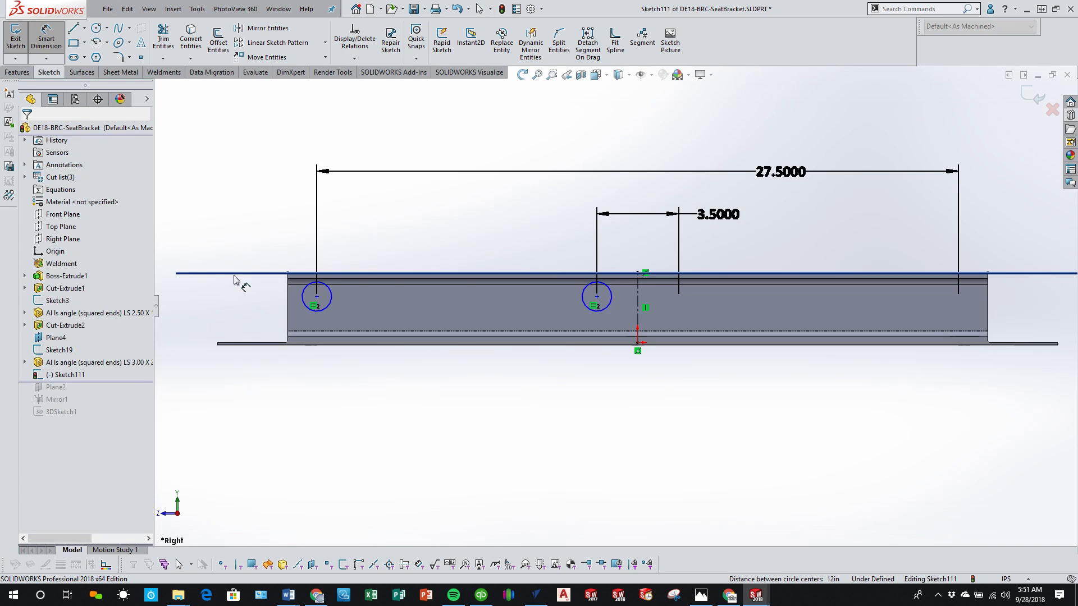
{"action": "left_click", "coordinate": [269, 308]}
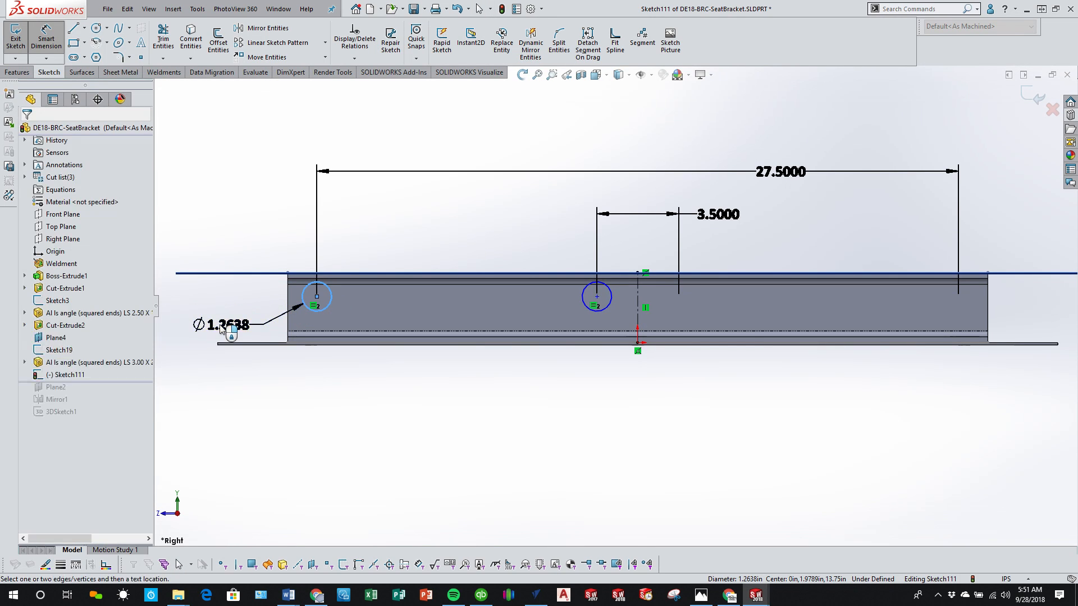
{"action": "left_click", "coordinate": [220, 325]}
{"action": "type", "text": "1.0325"}
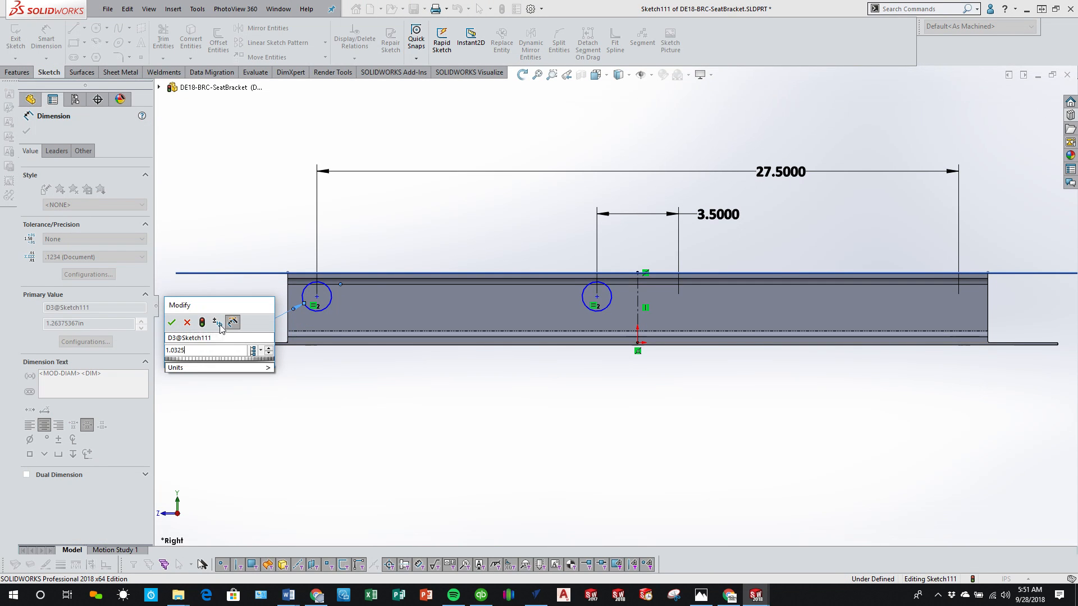
{"action": "key", "text": "Return"}
{"action": "left_click", "coordinate": [441, 480]}
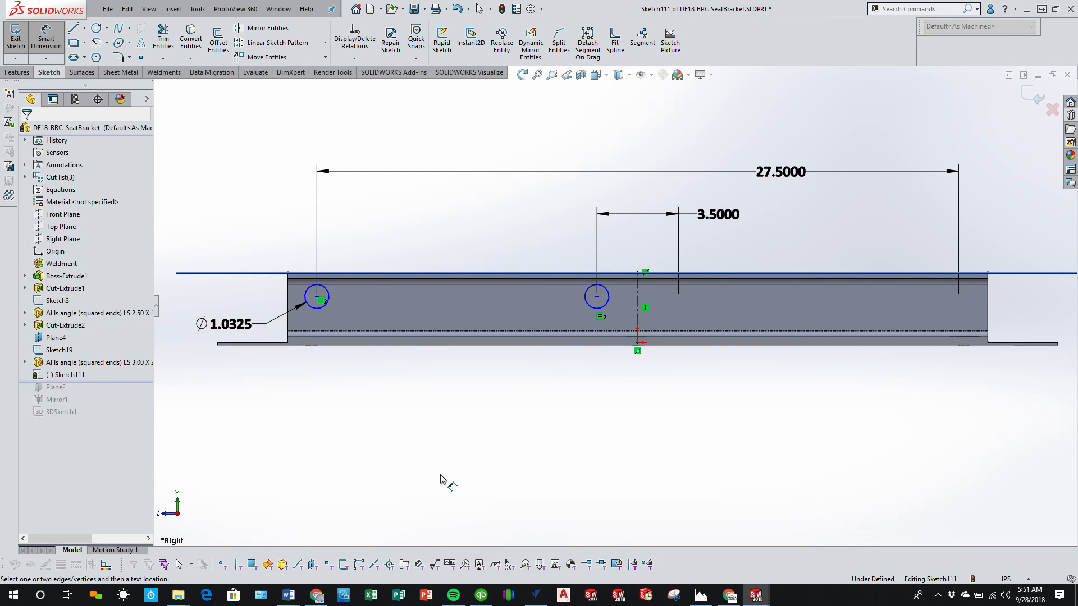
Step: Examine how the circles sit on the rail's vertical leg relative to its upper edge and the slots in its base
{"action": "scroll", "coordinate": [313, 217], "scroll_direction": "down", "scroll_amount": 2}
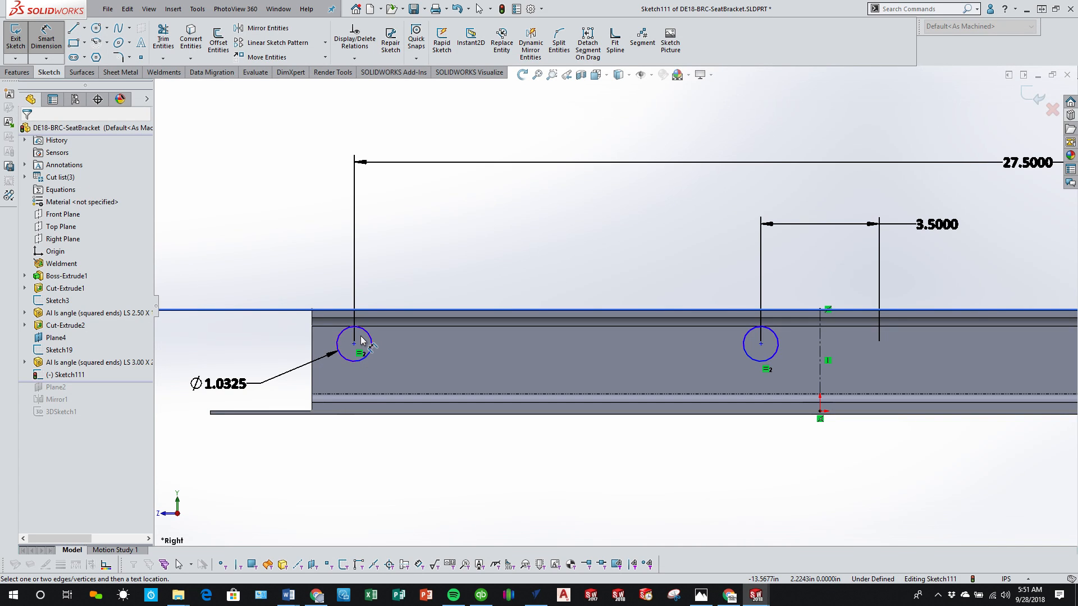
{"action": "middle_click_drag", "start_coordinate": [402, 330], "coordinate": [401, 417]}
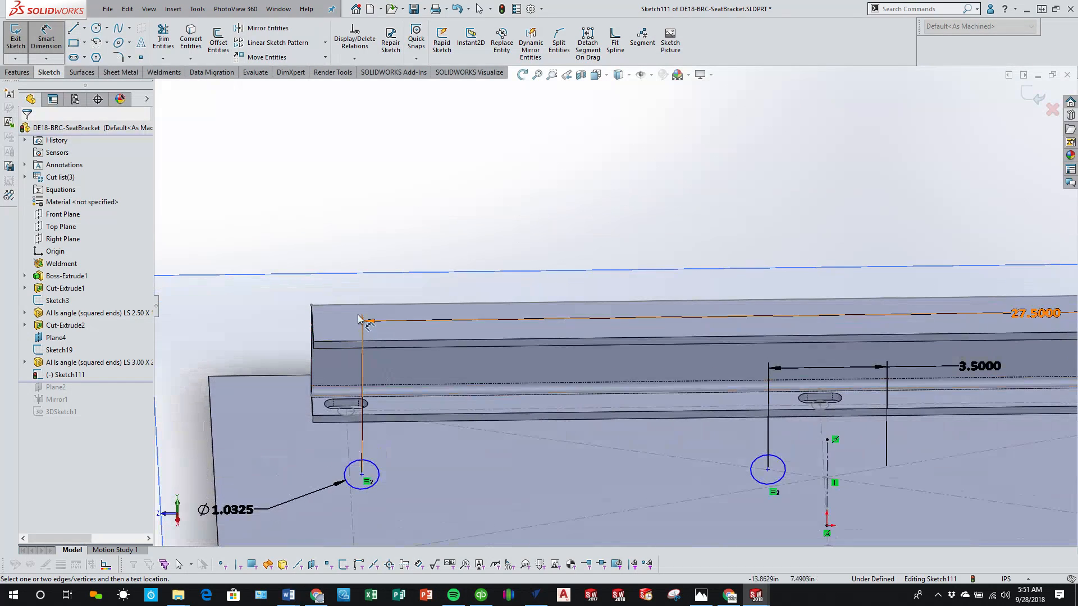
{"action": "left_click", "coordinate": [177, 522]}
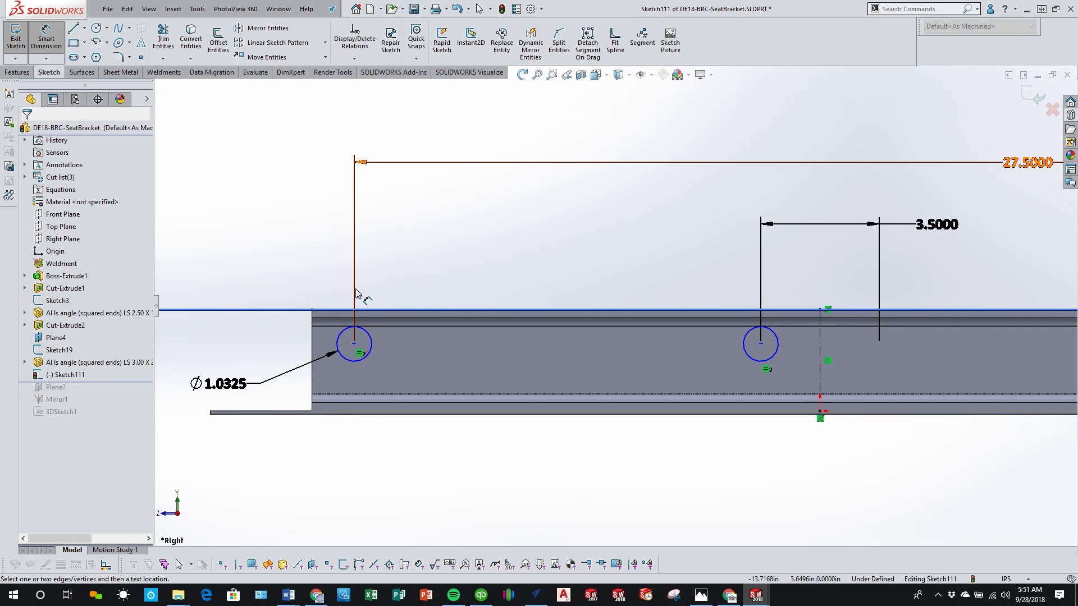
{"action": "middle_click_drag", "start_coordinate": [428, 337], "coordinate": [428, 347]}
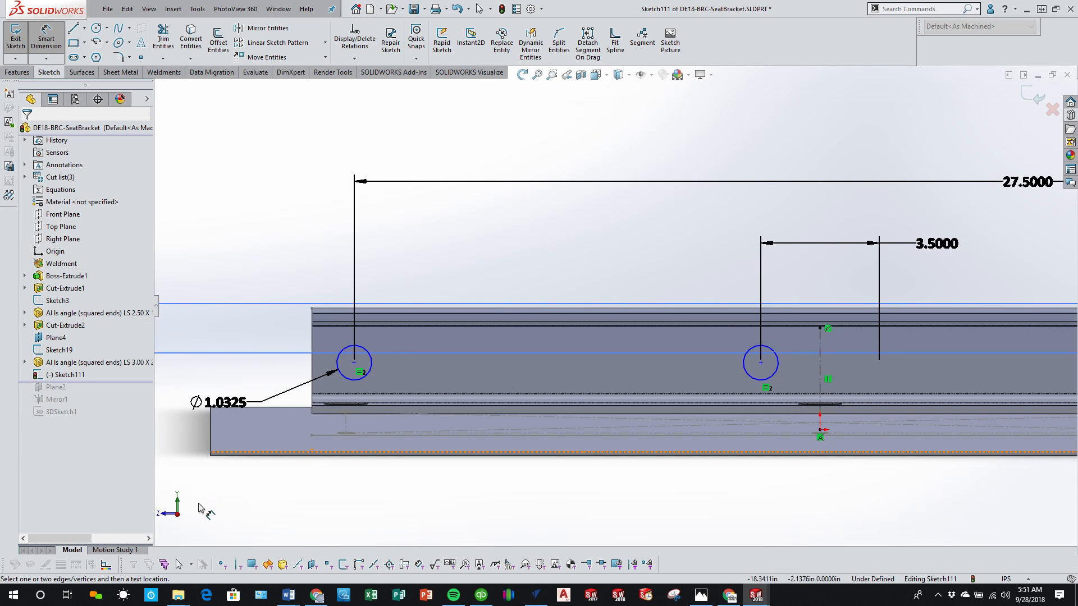
{"action": "left_click", "coordinate": [179, 517]}
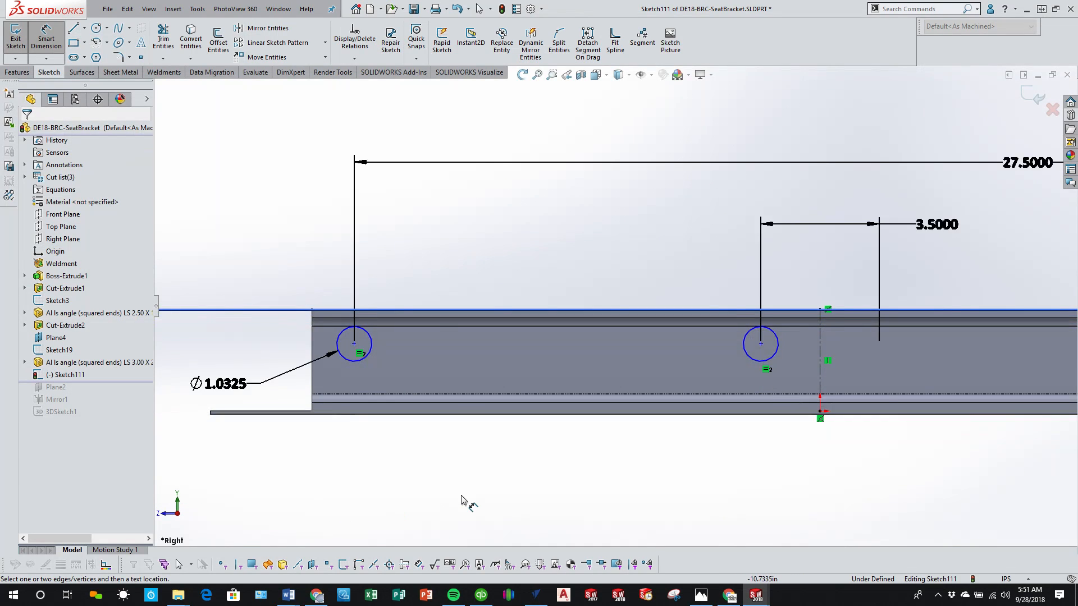
{"action": "scroll", "coordinate": [460, 496], "scroll_direction": "up", "scroll_amount": 1}
{"action": "scroll", "coordinate": [515, 315], "scroll_direction": "down", "scroll_amount": 2}
{"action": "scroll", "coordinate": [490, 361], "scroll_direction": "up", "scroll_amount": 1}
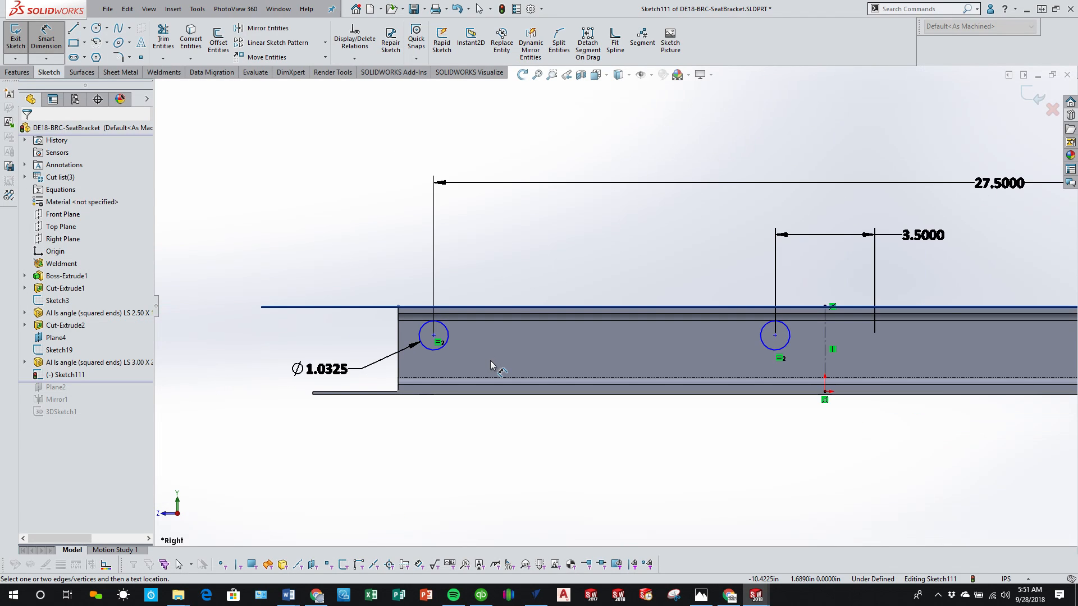
Step: Dimension the outer circle's center 1.5 in below the rail's upper edge line
{"action": "left_click", "coordinate": [84, 28]}
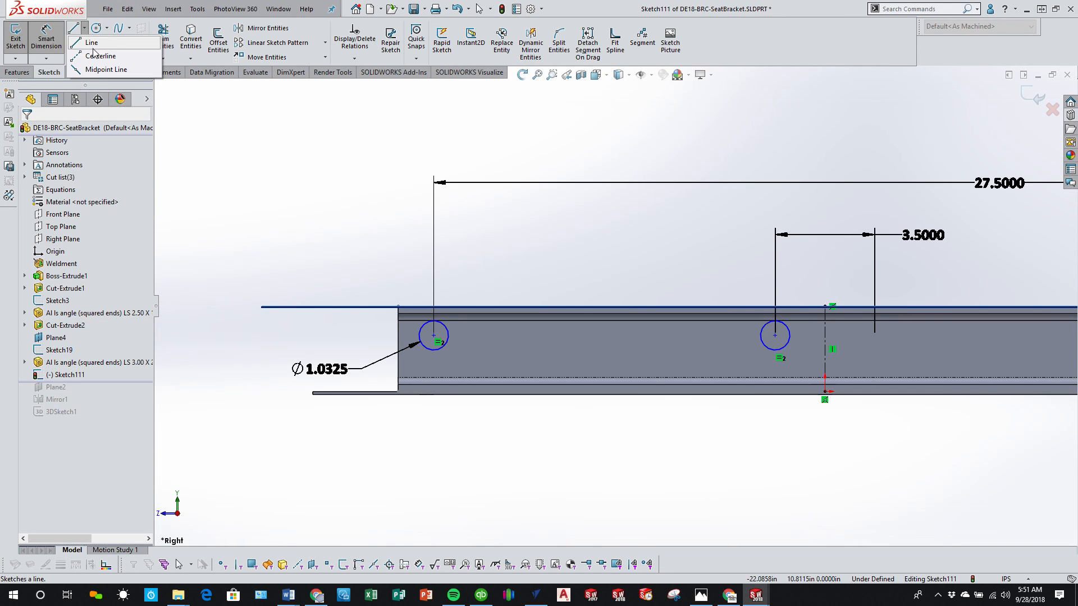
{"action": "left_click", "coordinate": [97, 55]}
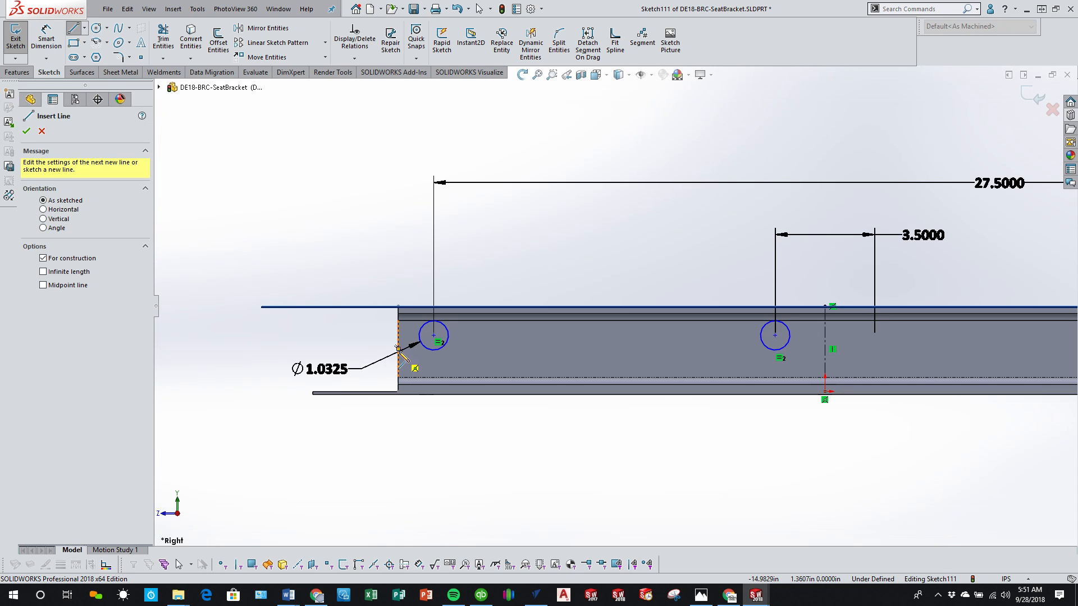
{"action": "left_click", "coordinate": [46, 39]}
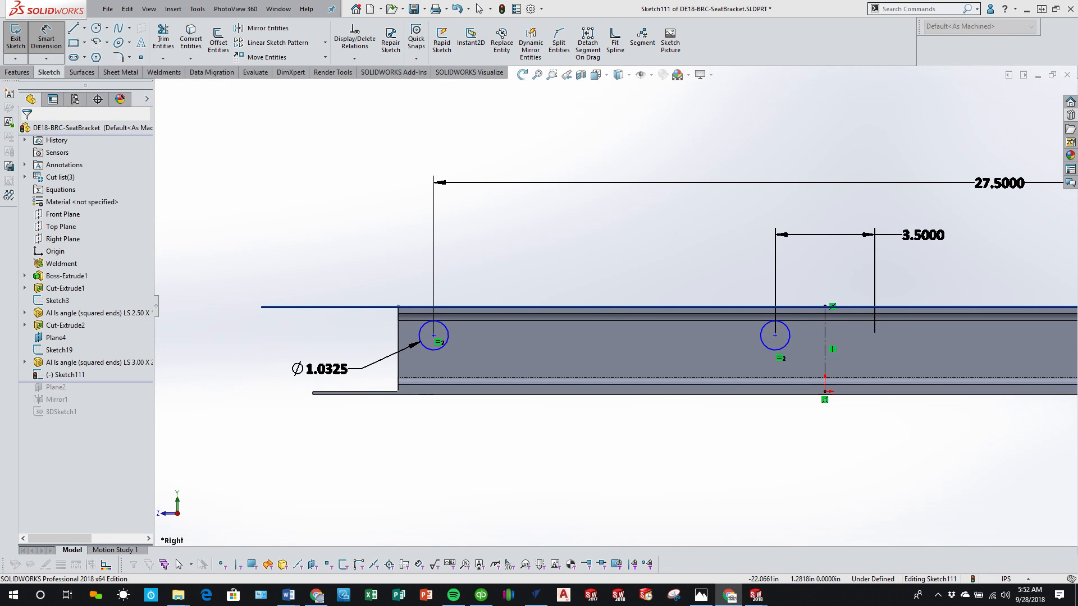
{"action": "left_click", "coordinate": [432, 354]}
{"action": "left_click", "coordinate": [527, 307]}
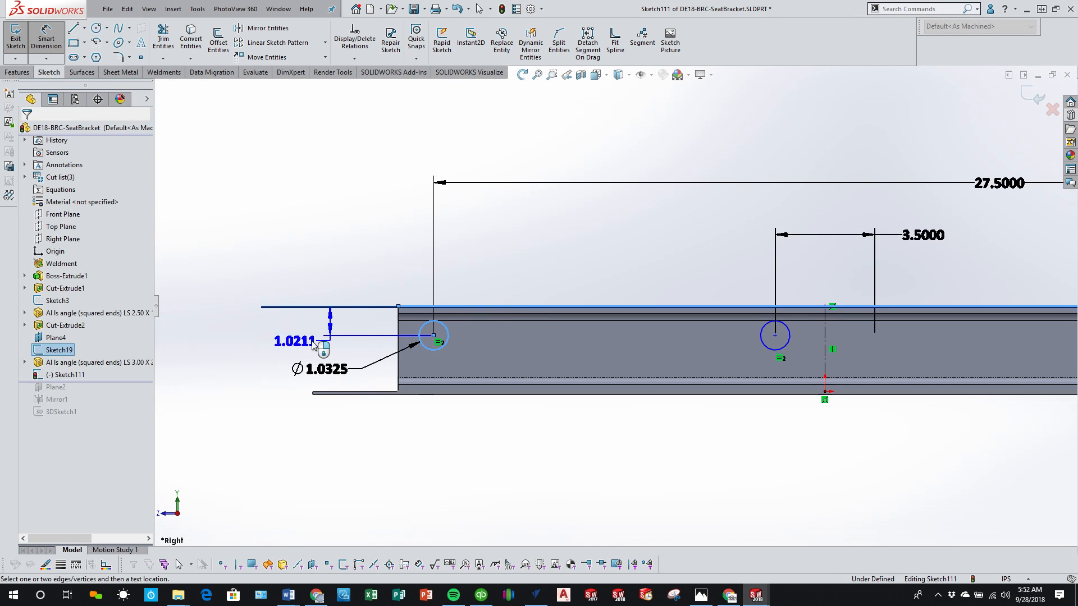
{"action": "left_click", "coordinate": [281, 326]}
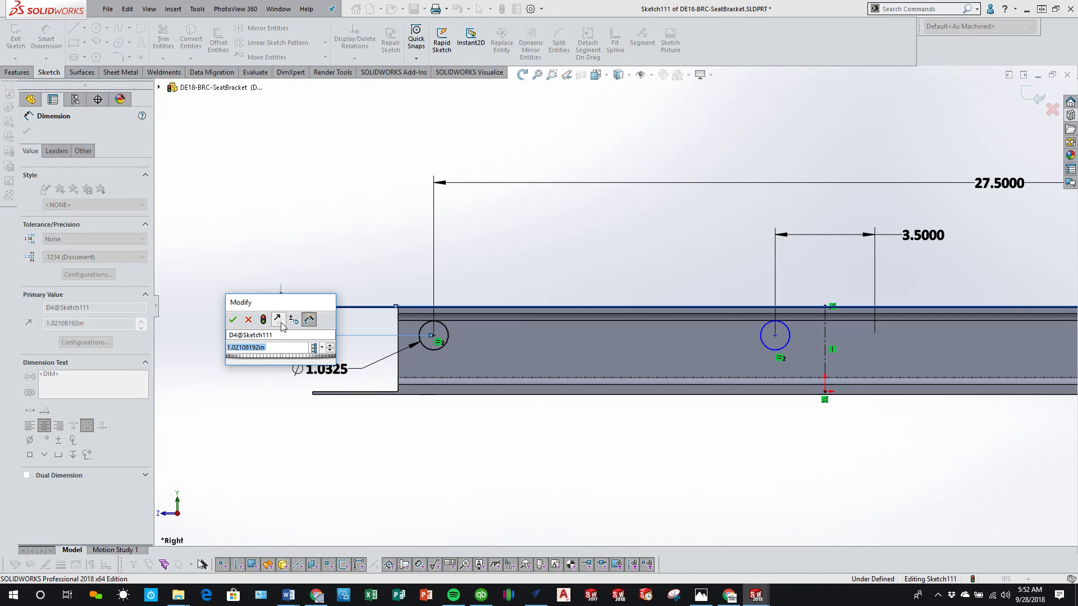
{"action": "type", "text": "1.5"}
{"action": "key", "text": "Return"}
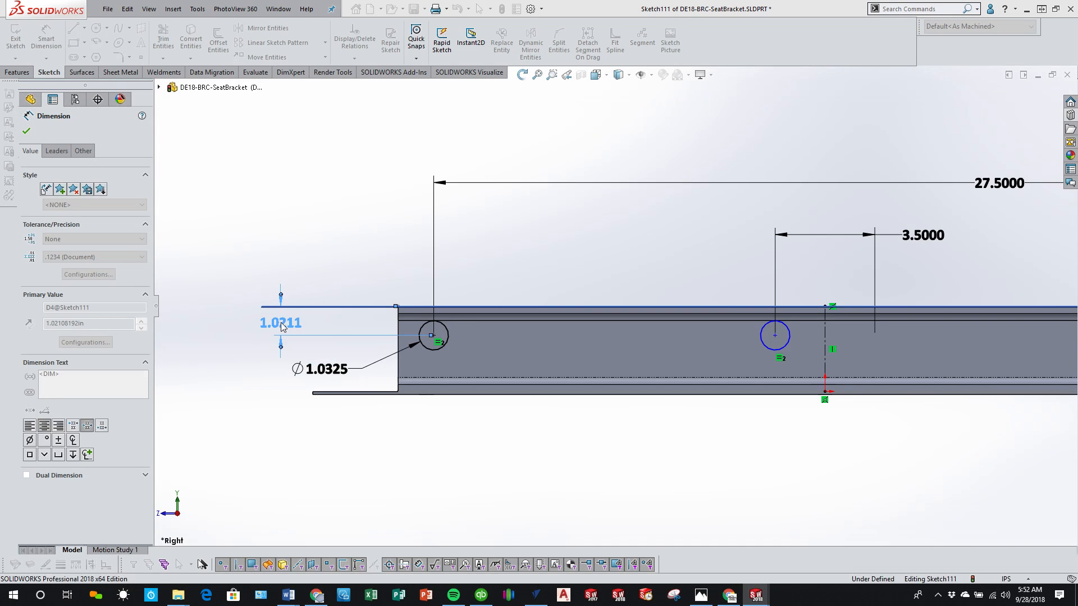
{"action": "right_click", "coordinate": [353, 438]}
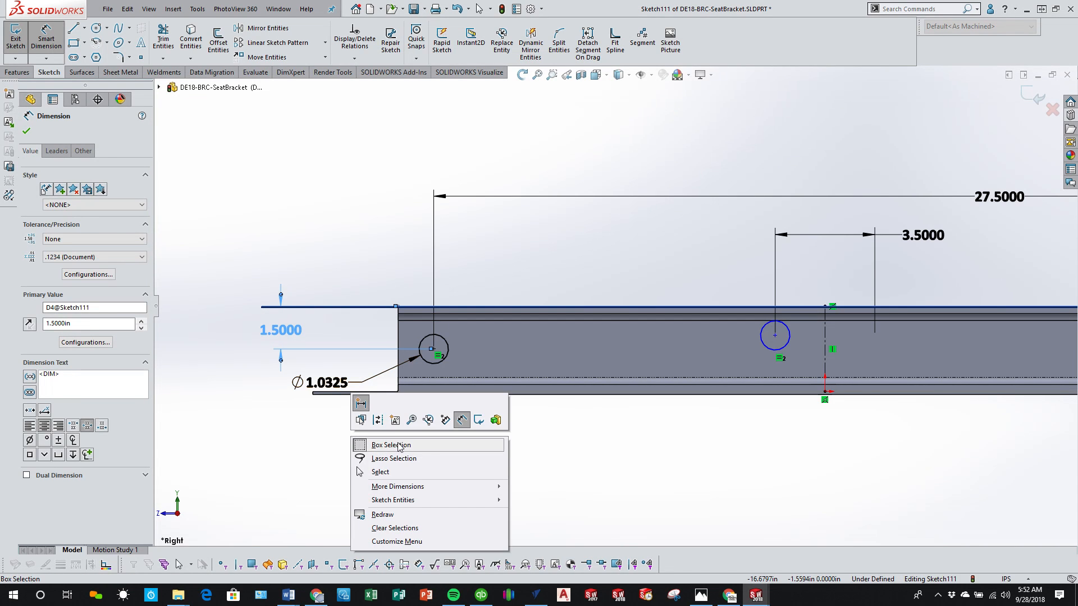
{"action": "left_click", "coordinate": [411, 472]}
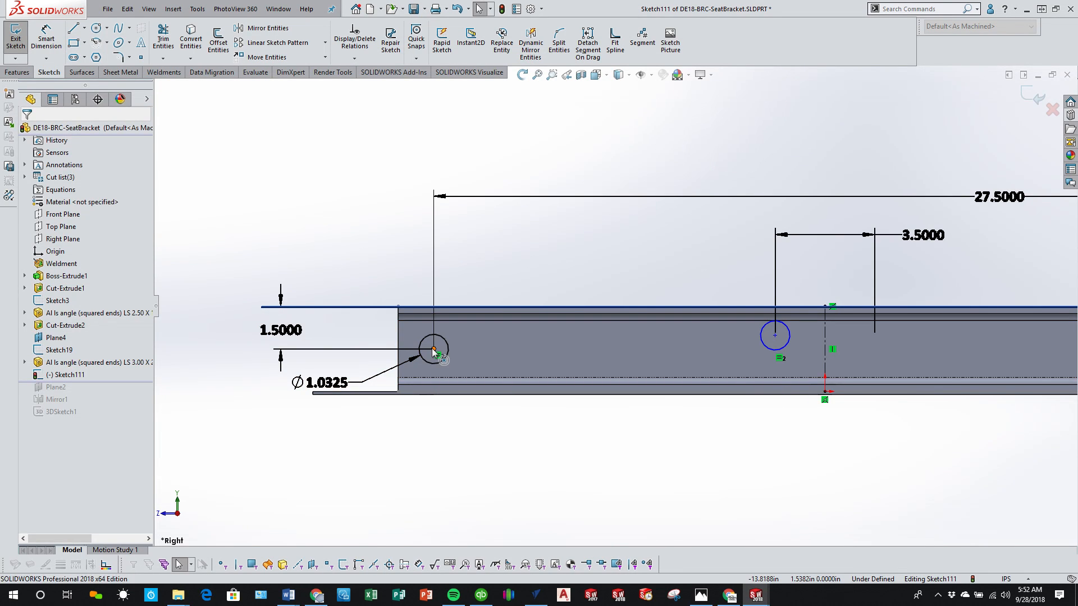
Step: Align the centers of the inner and outer circles with a Horizontal relation
{"action": "left_click", "coordinate": [775, 335]}
{"action": "left_click", "coordinate": [434, 349], "text": "ctrl"}
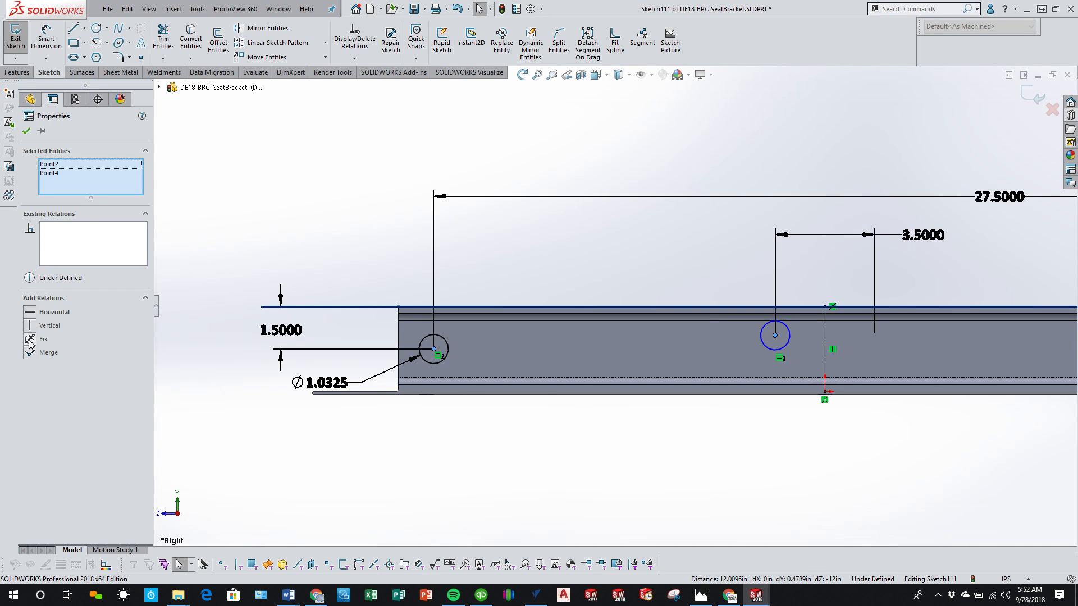
{"action": "left_click", "coordinate": [31, 318]}
{"action": "left_click", "coordinate": [554, 425]}
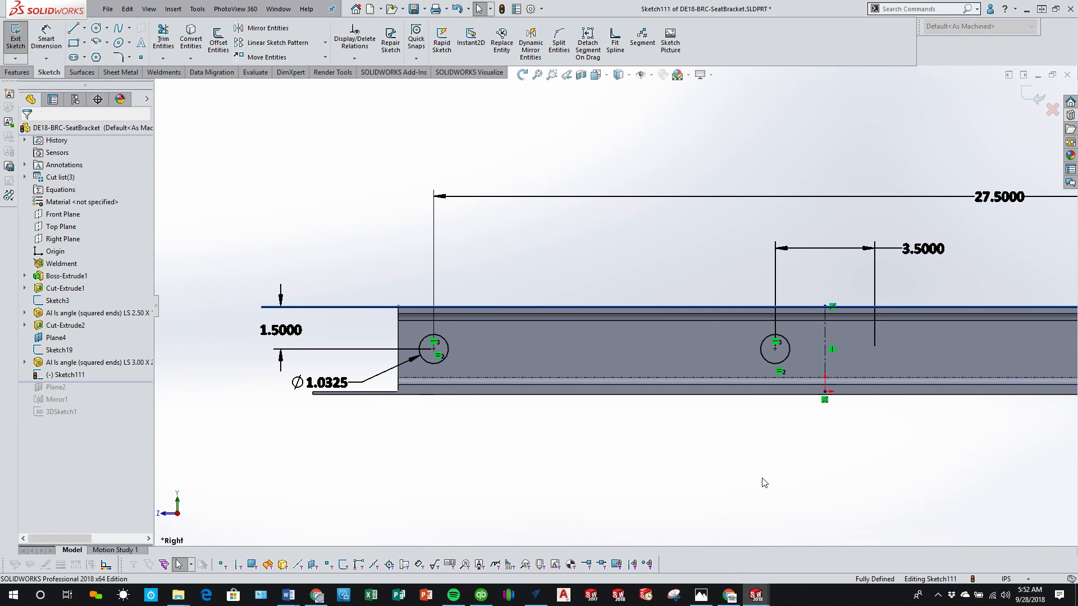
Step: Mirror both circles about the vertical centerline onto the other half of the rail, keeping the originals
{"action": "key", "text": "f"}
{"action": "scroll", "coordinate": [704, 381], "scroll_direction": "down", "scroll_amount": 3}
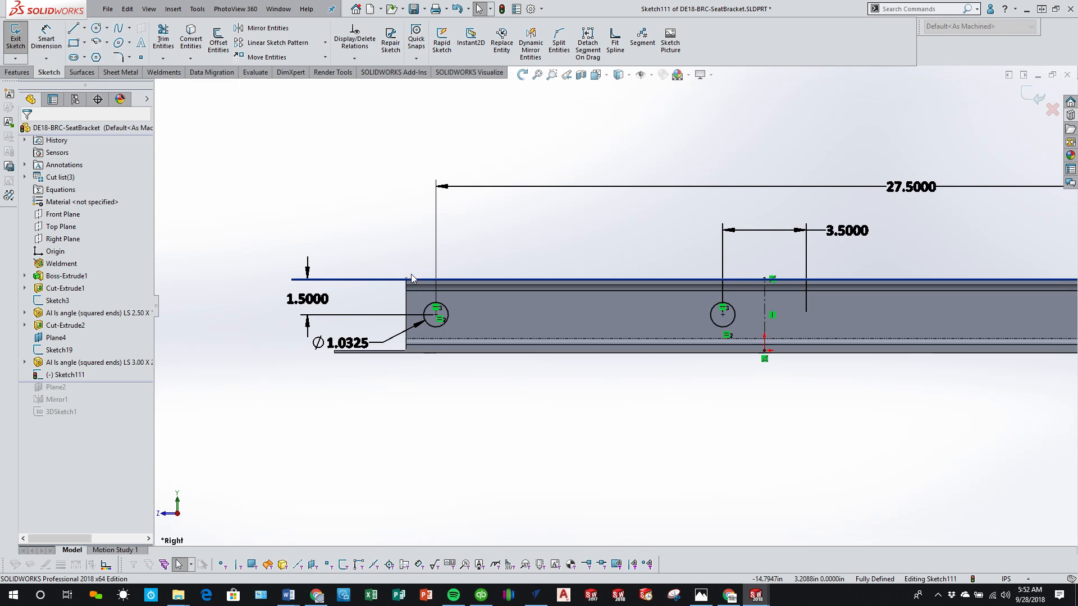
{"action": "middle_click_drag", "start_coordinate": [474, 324], "coordinate": [477, 356]}
{"action": "scroll", "coordinate": [719, 368], "scroll_direction": "up", "scroll_amount": 3}
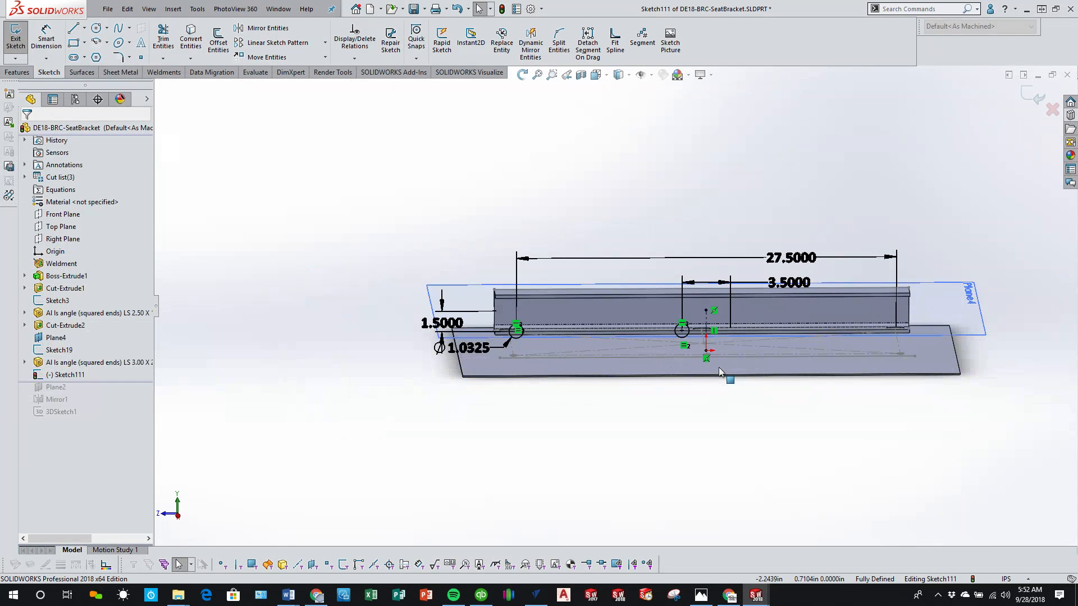
{"action": "left_click", "coordinate": [178, 515]}
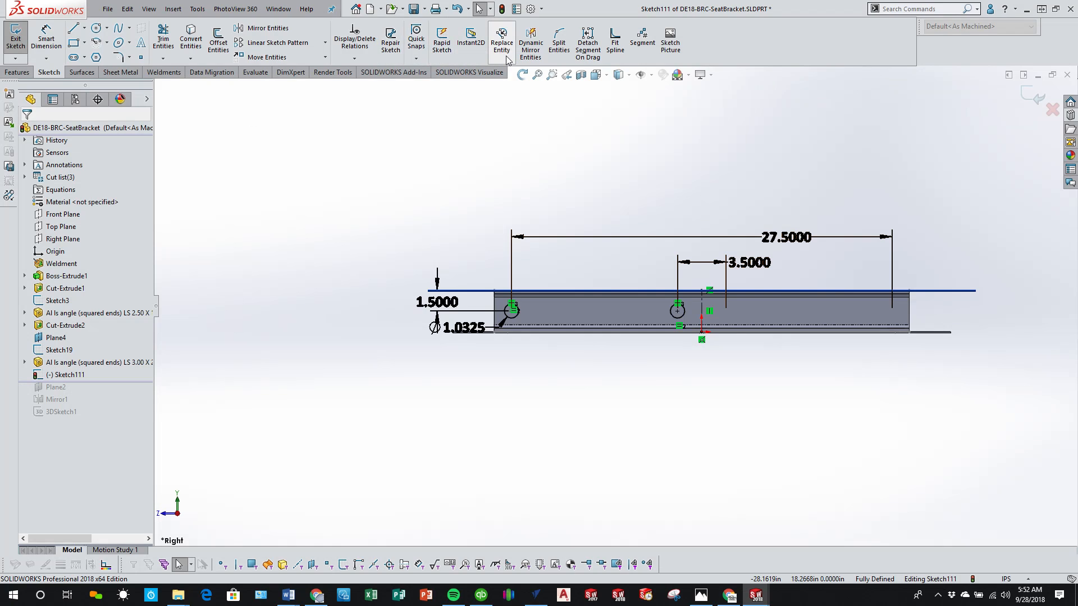
{"action": "left_click", "coordinate": [267, 28]}
{"action": "left_click_drag", "start_coordinate": [468, 251], "coordinate": [697, 362]}
{"action": "left_click", "coordinate": [78, 280]}
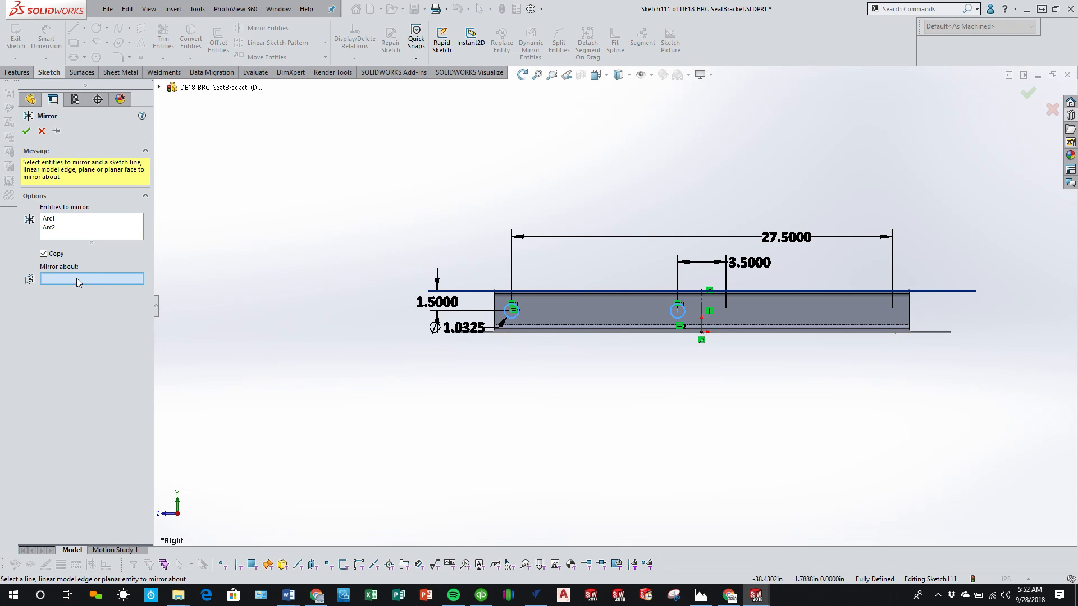
{"action": "left_click", "coordinate": [703, 317]}
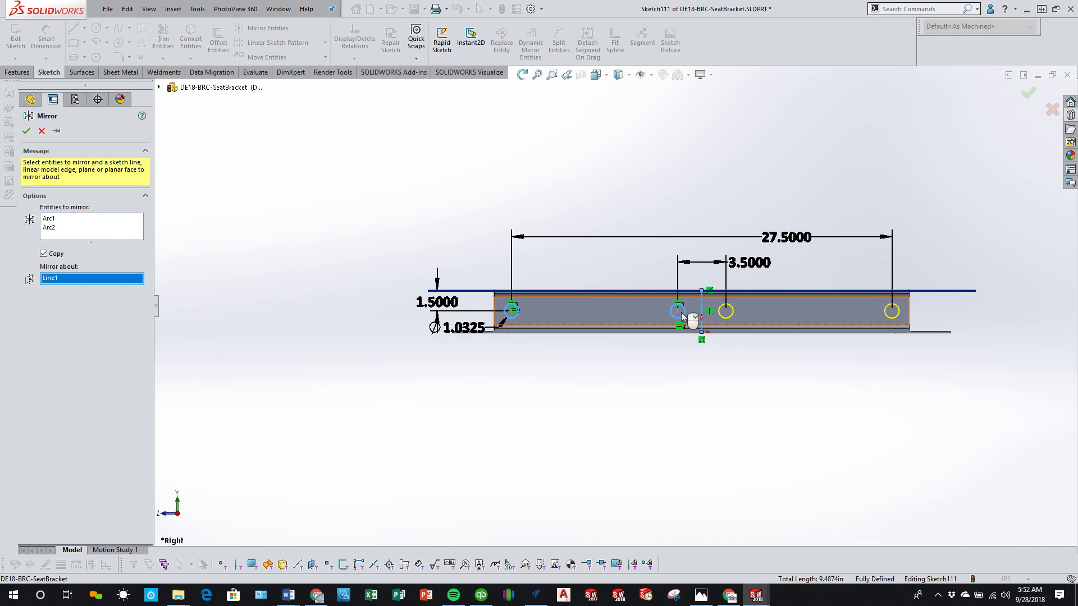
{"action": "left_click", "coordinate": [26, 131]}
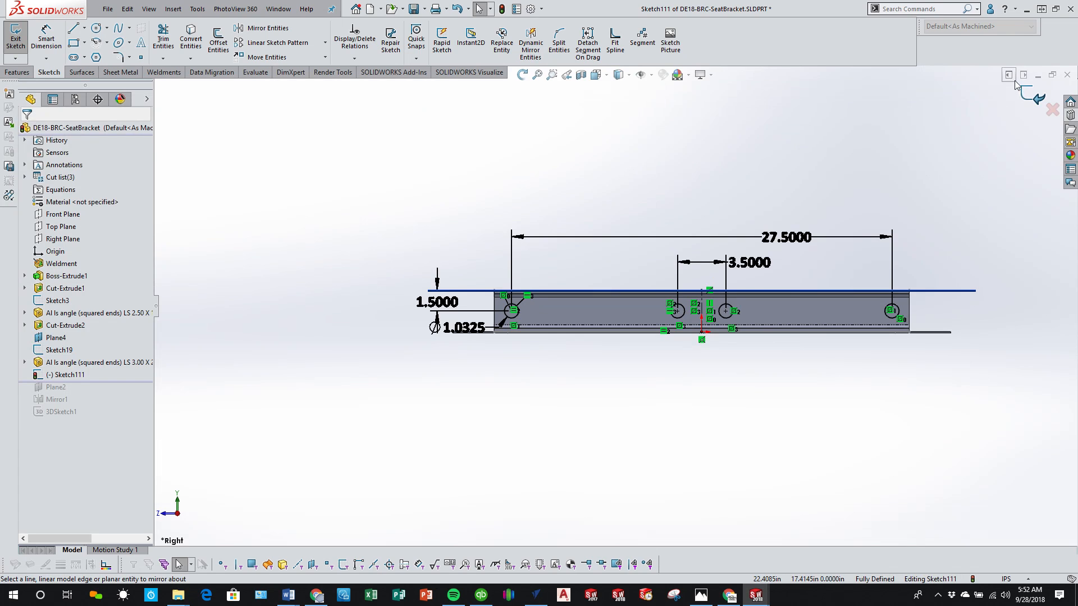
Step: Cut the four sketched circles through the rail with an Extruded Cut set to Through All, affecting all bodies
{"action": "left_click", "coordinate": [1034, 96]}
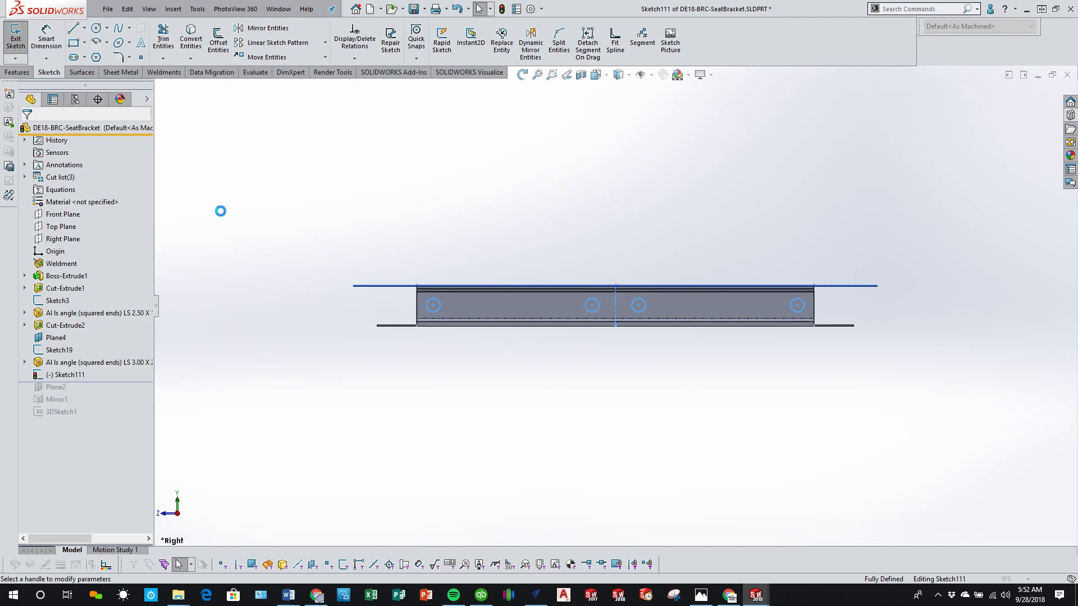
{"action": "left_click", "coordinate": [69, 198]}
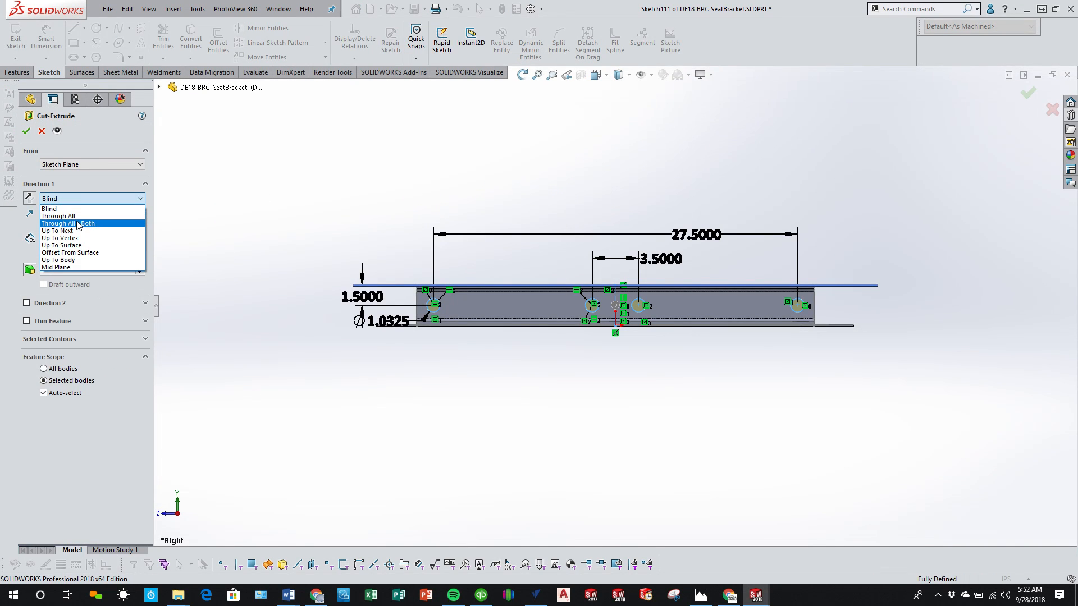
{"action": "left_click", "coordinate": [59, 217]}
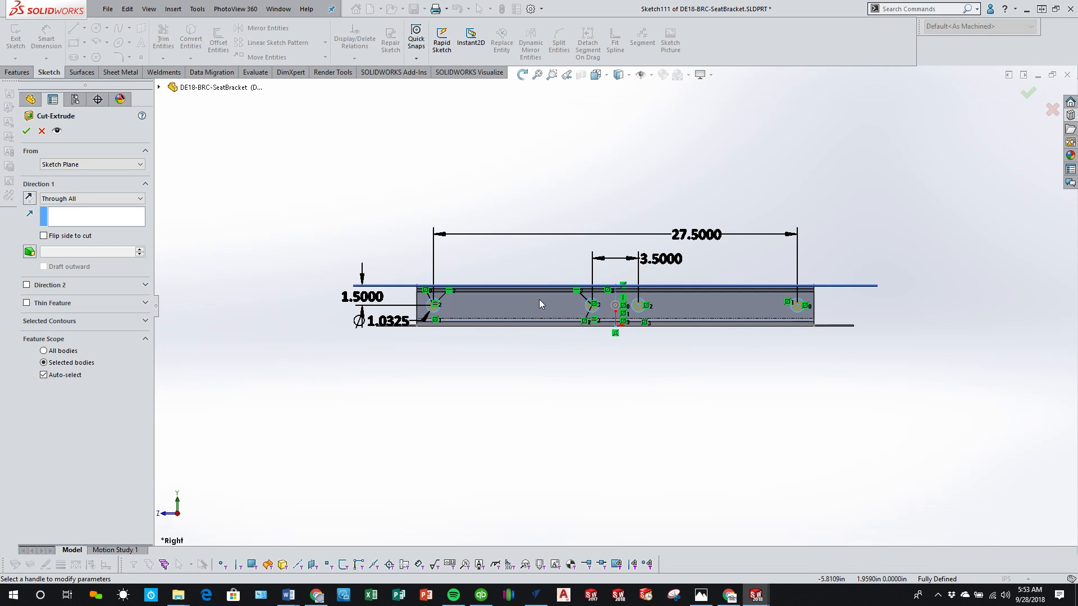
{"action": "middle_click_drag", "start_coordinate": [539, 303], "coordinate": [590, 341]}
{"action": "scroll", "coordinate": [413, 296], "scroll_direction": "down", "scroll_amount": 4}
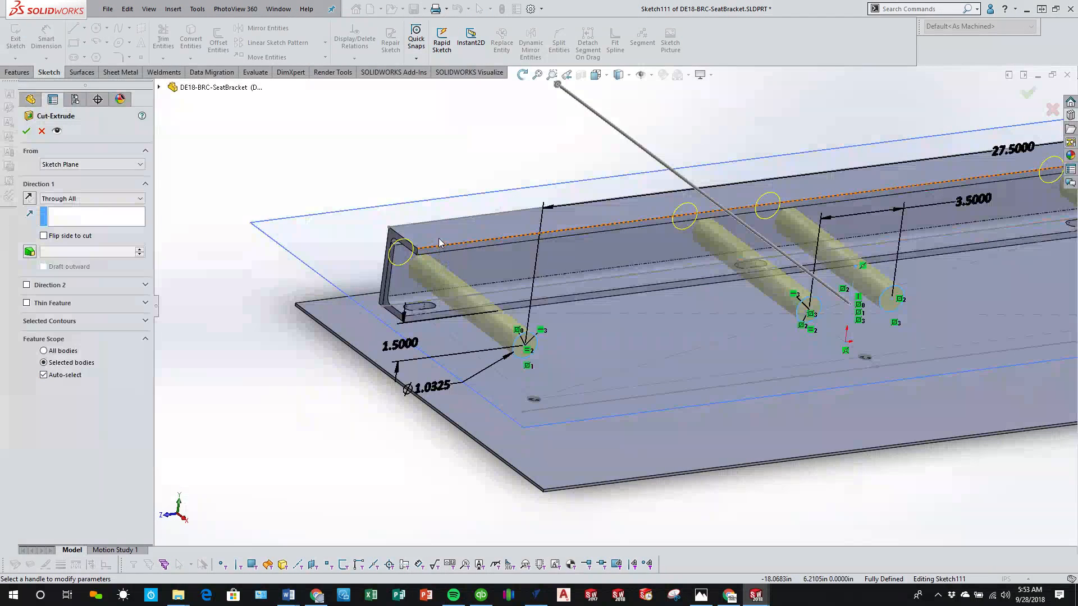
{"action": "left_click", "coordinate": [44, 351]}
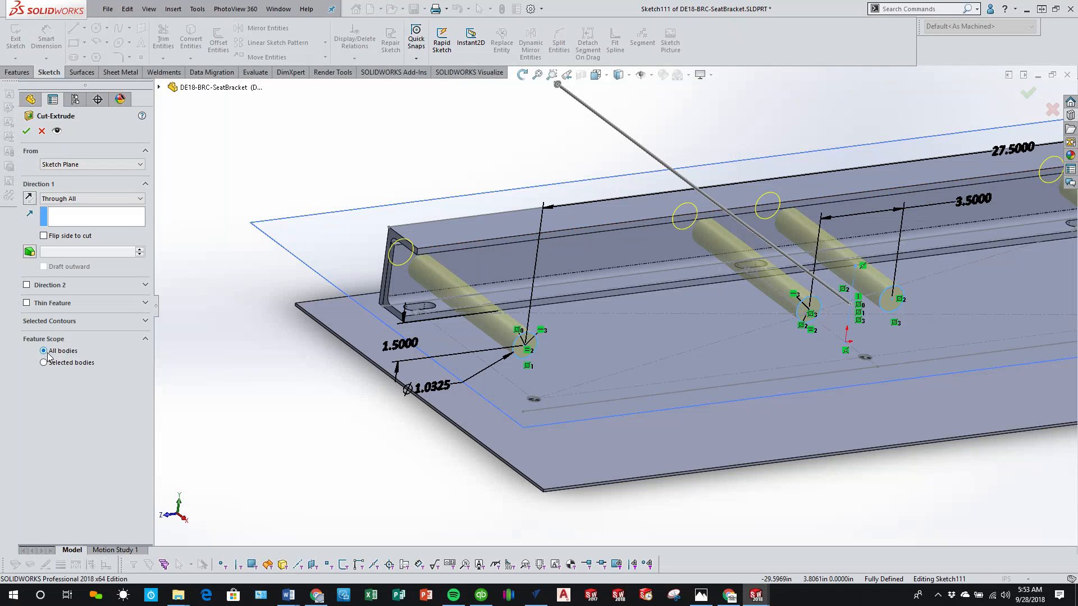
{"action": "left_click", "coordinate": [26, 130]}
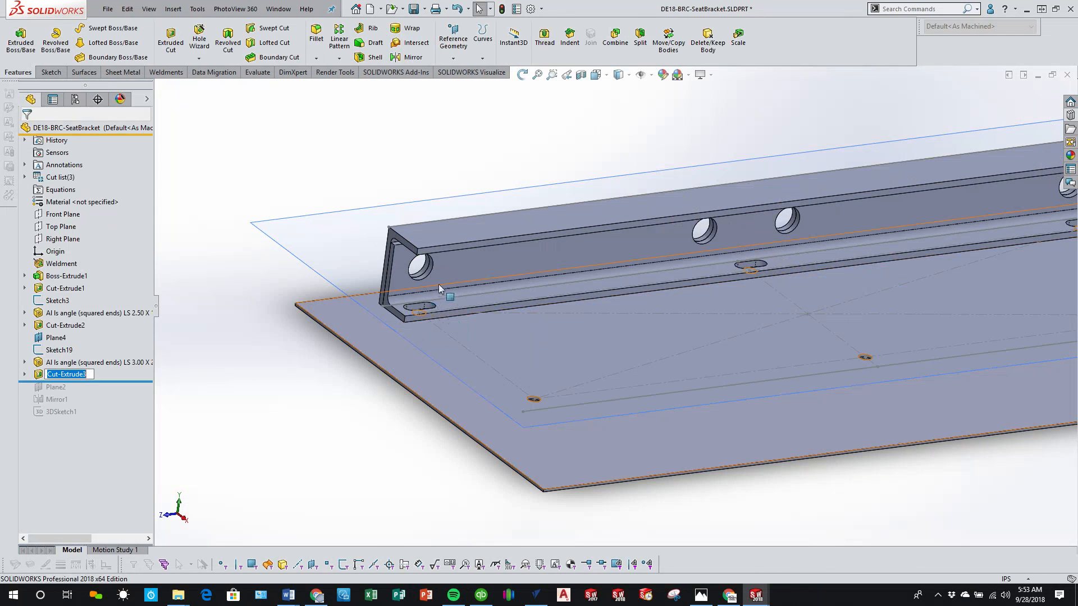
Step: Examine the four holes along the rail's vertical leg in perspective and from the right side, including their distance to the upper edge
{"action": "scroll", "coordinate": [638, 412], "scroll_direction": "up", "scroll_amount": 1}
{"action": "middle_click_drag", "start_coordinate": [638, 412], "coordinate": [620, 414]}
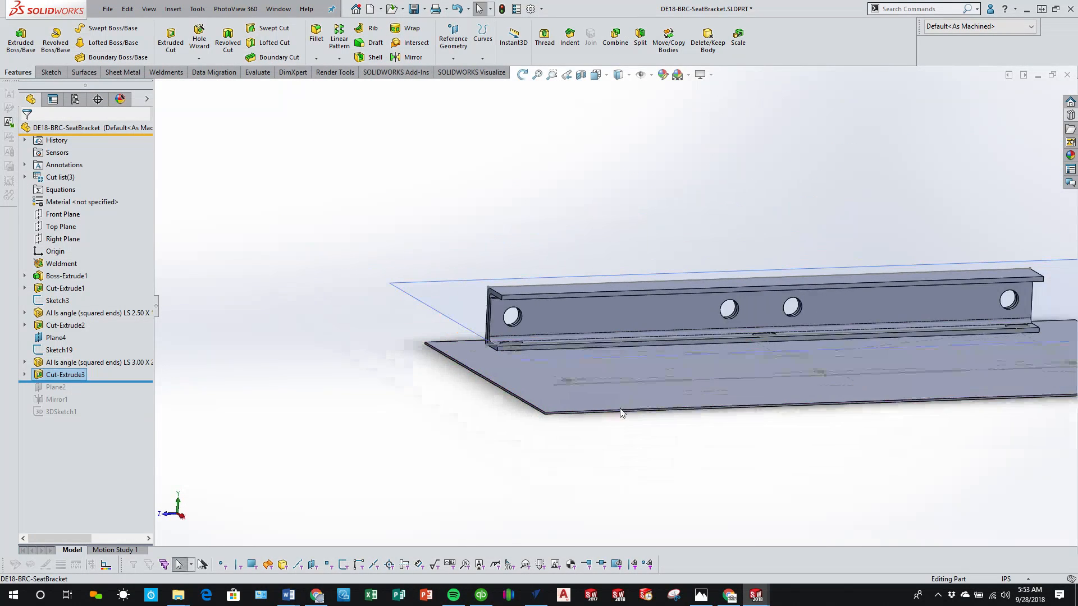
{"action": "middle_click_drag", "start_coordinate": [542, 404], "coordinate": [531, 398]}
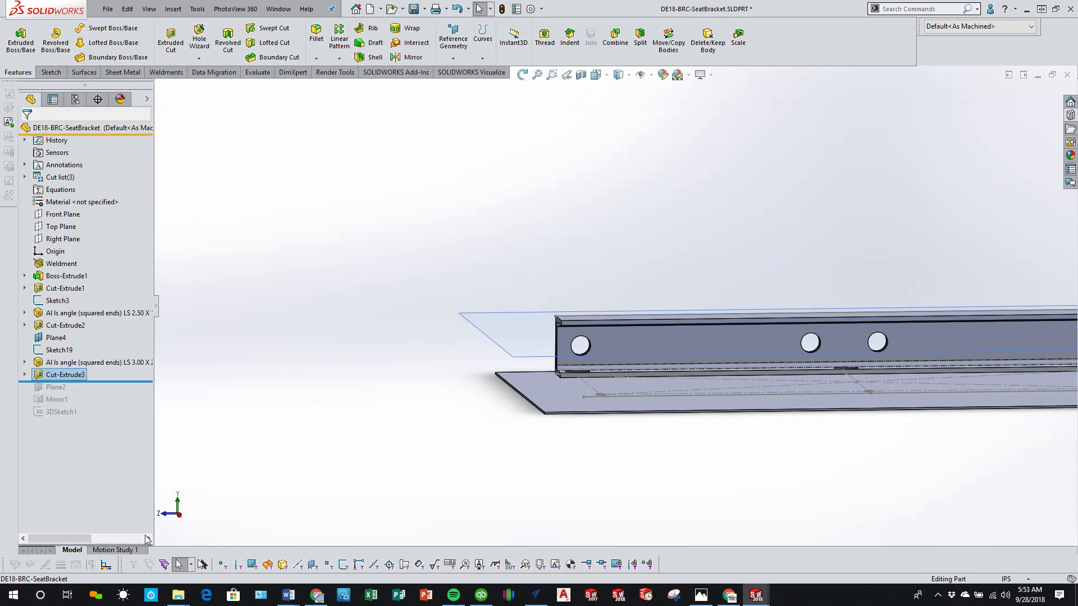
{"action": "left_click", "coordinate": [179, 515]}
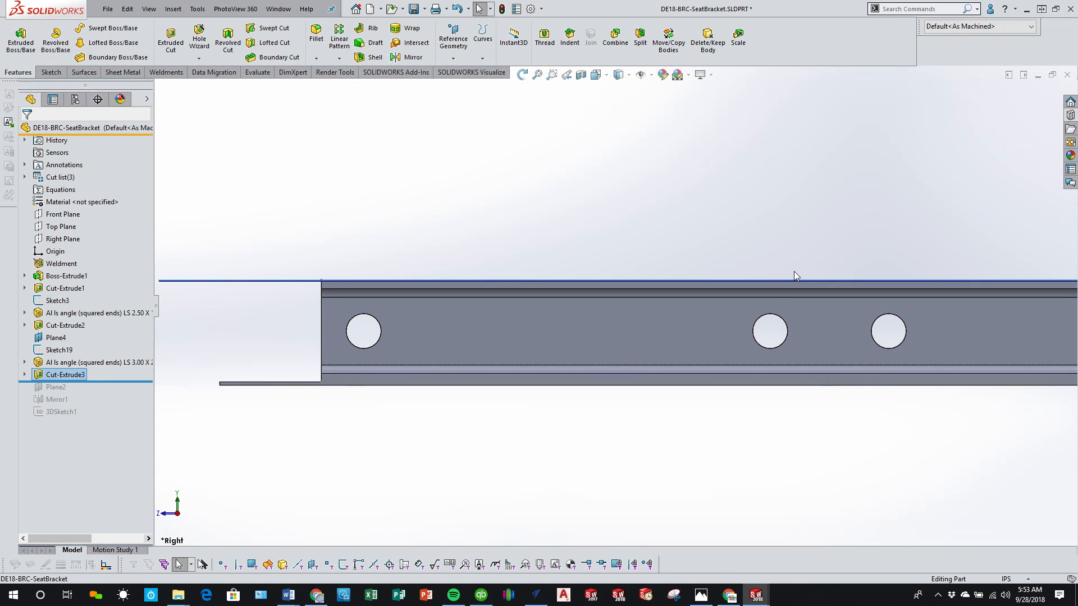
{"action": "middle_click_drag", "start_coordinate": [784, 274], "coordinate": [589, 283]}
{"action": "key", "text": "Escape"}
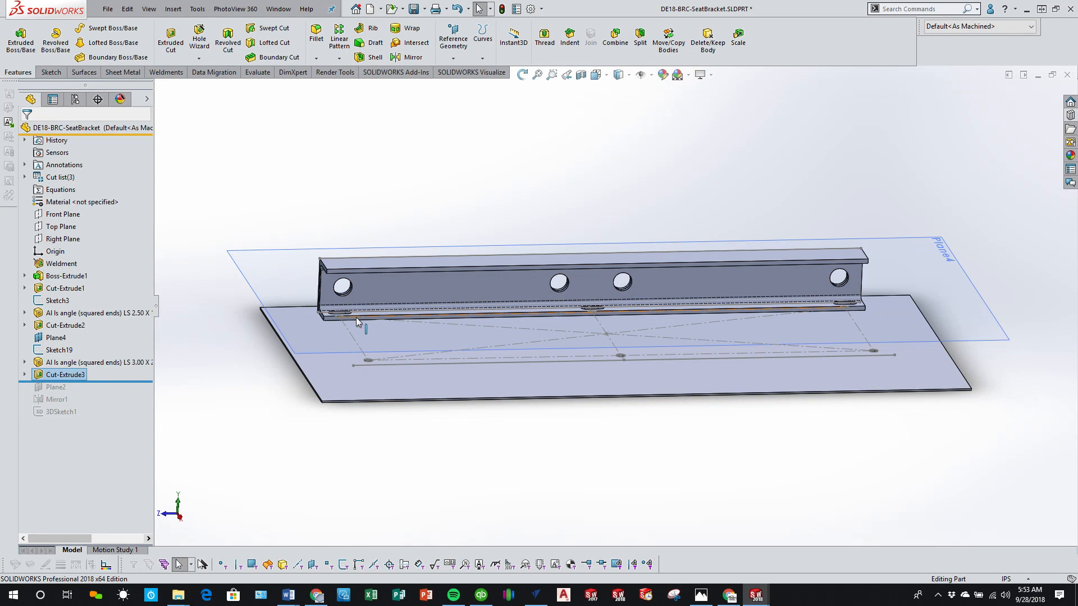
{"action": "left_click", "coordinate": [181, 520]}
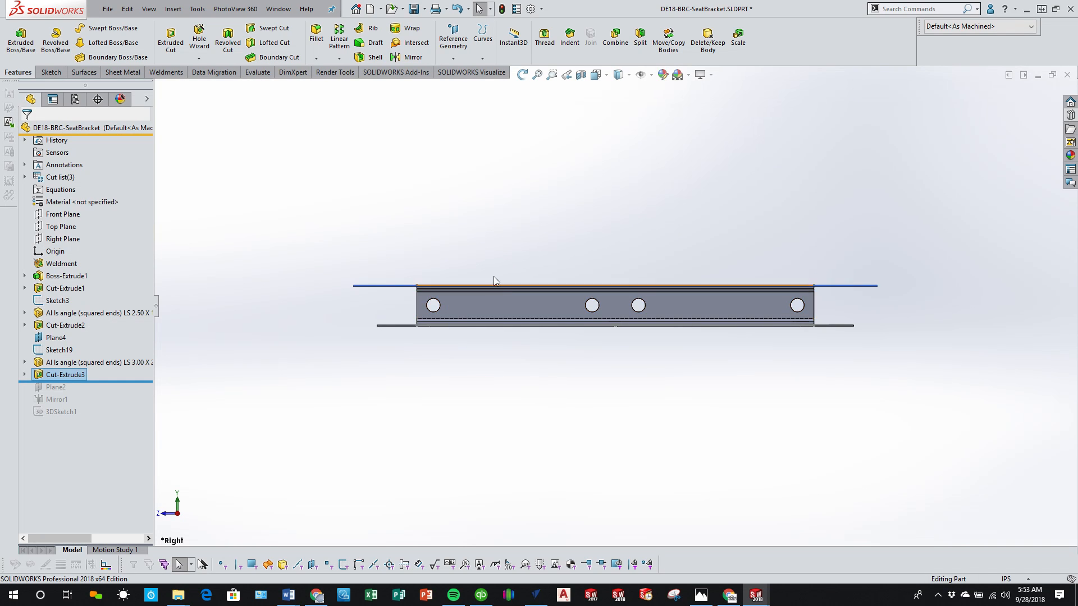
{"action": "scroll", "coordinate": [505, 291], "scroll_direction": "down", "scroll_amount": 3}
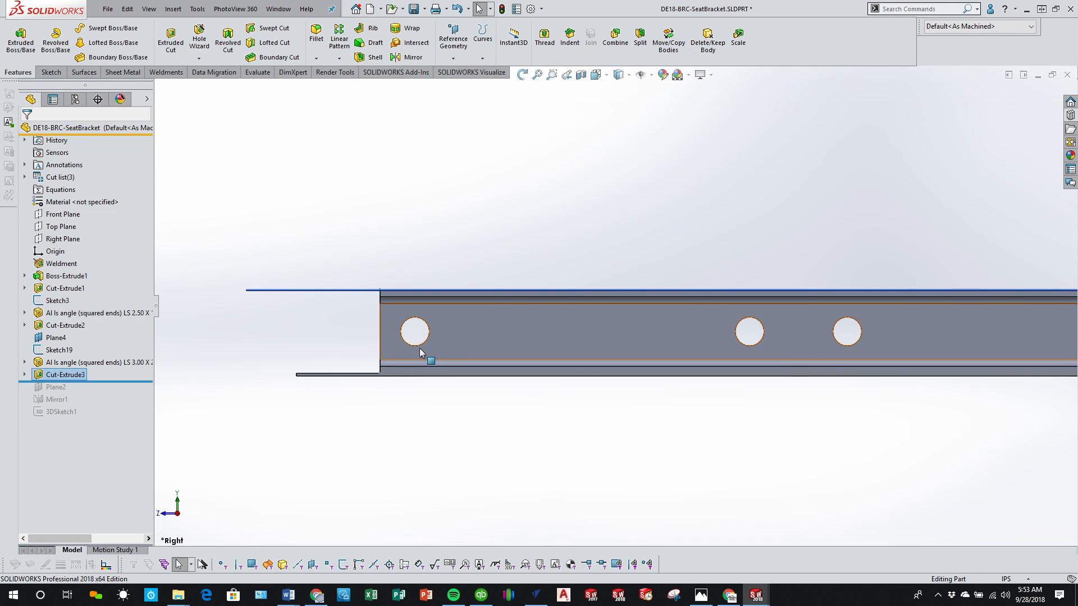
{"action": "left_click", "coordinate": [572, 291]}
{"action": "left_click", "coordinate": [315, 438]}
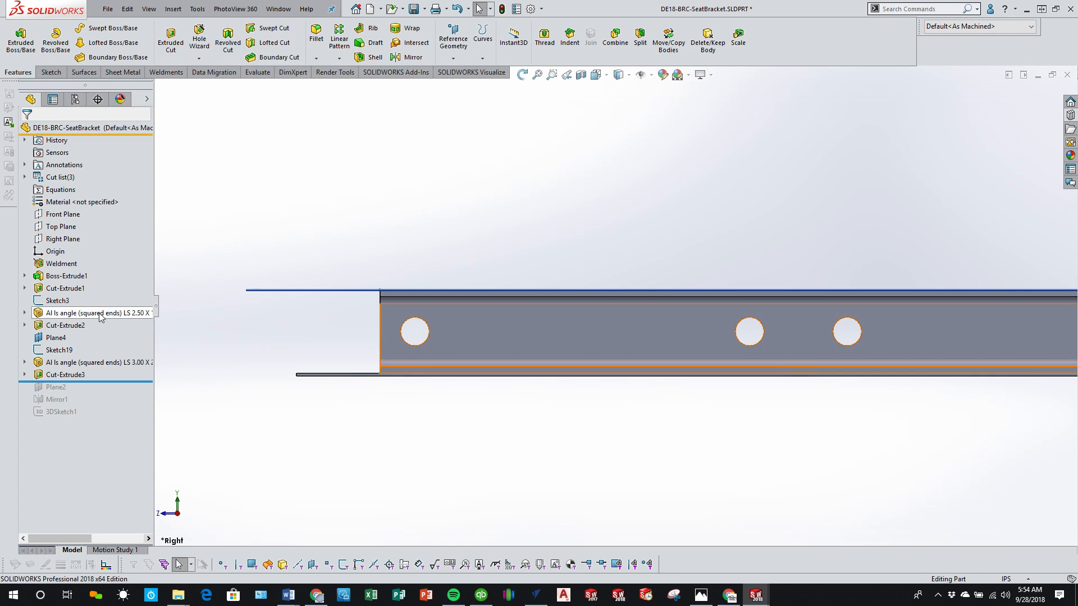
Step: Reopen the hole cut's sketch to review its dimensions, and close it without edits
{"action": "left_click", "coordinate": [25, 375]}
{"action": "left_click", "coordinate": [72, 387]}
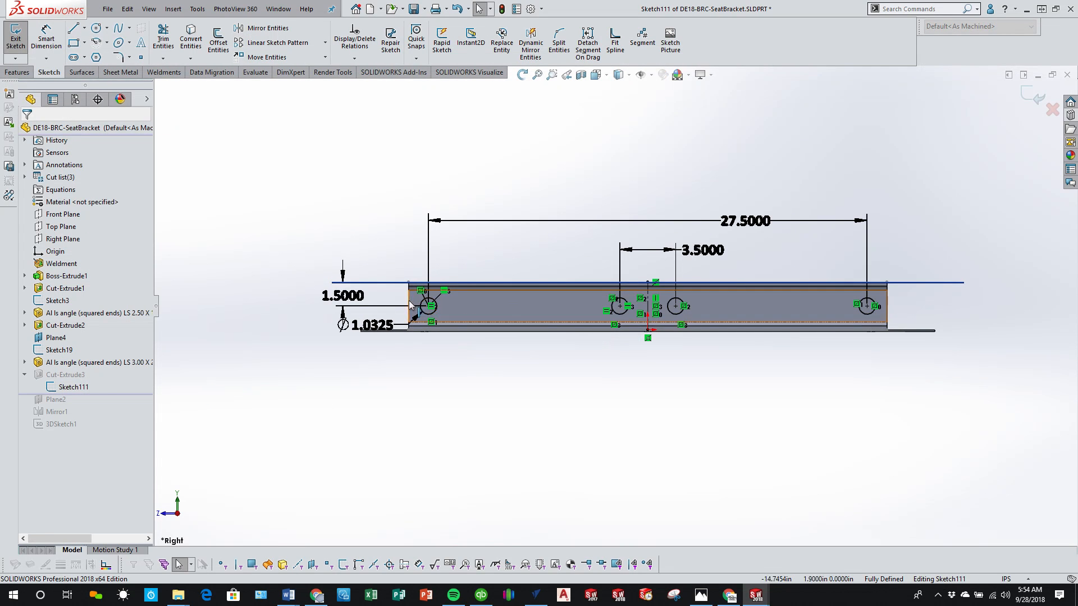
{"action": "left_click", "coordinate": [1033, 97]}
{"action": "scroll", "coordinate": [526, 318], "scroll_direction": "down", "scroll_amount": 5}
{"action": "scroll", "coordinate": [526, 319], "scroll_direction": "down", "scroll_amount": 1}
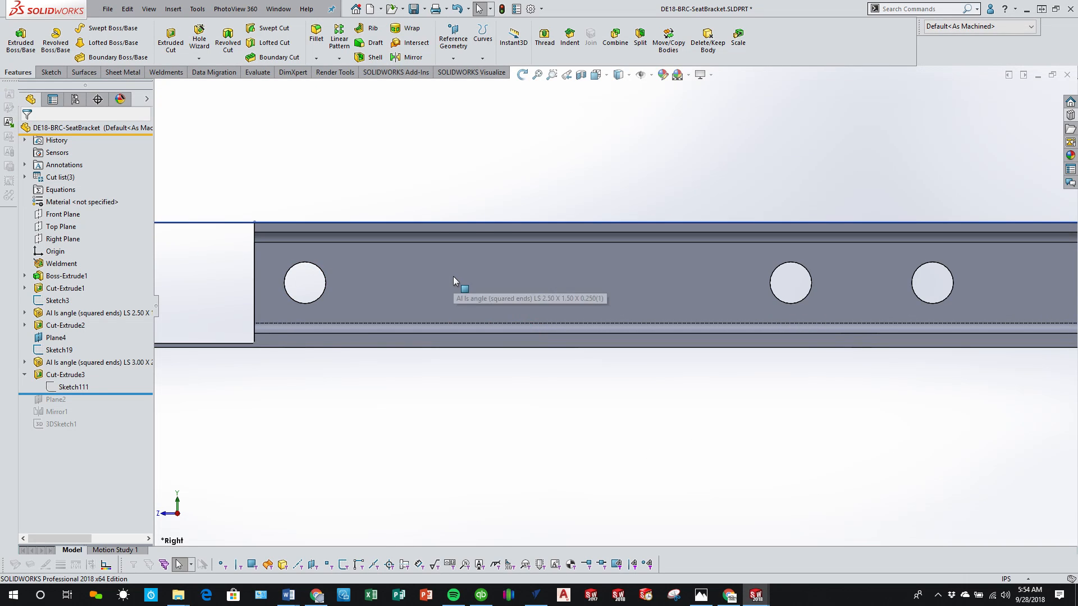
{"action": "scroll", "coordinate": [343, 358], "scroll_direction": "up", "scroll_amount": 3}
Step: On the Right Plane, sketch a diagonal straight slot for a cut from the outermost hole's center past the rail's upper edge, about 2.85 in between centers and 1.38 in wide
{"action": "left_click", "coordinate": [63, 239]}
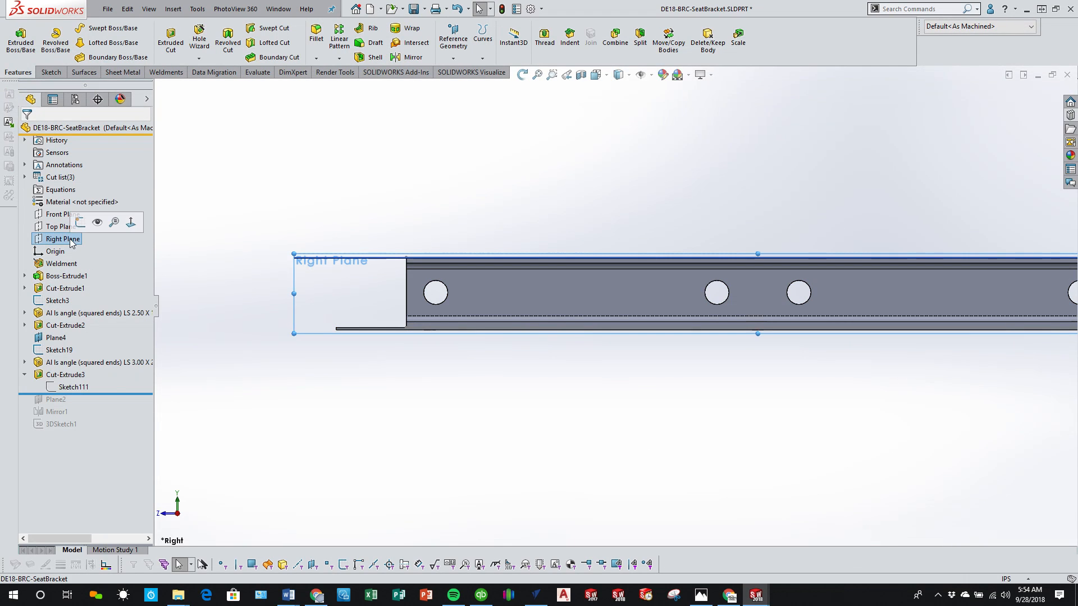
{"action": "left_click", "coordinate": [172, 48]}
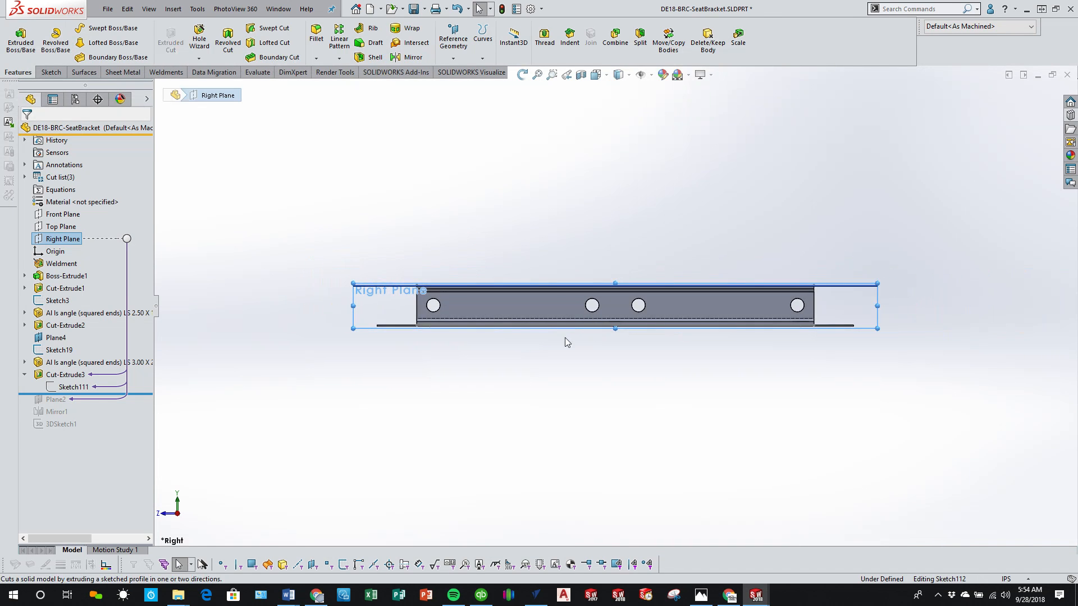
{"action": "scroll", "coordinate": [332, 302], "scroll_direction": "up", "scroll_amount": 5}
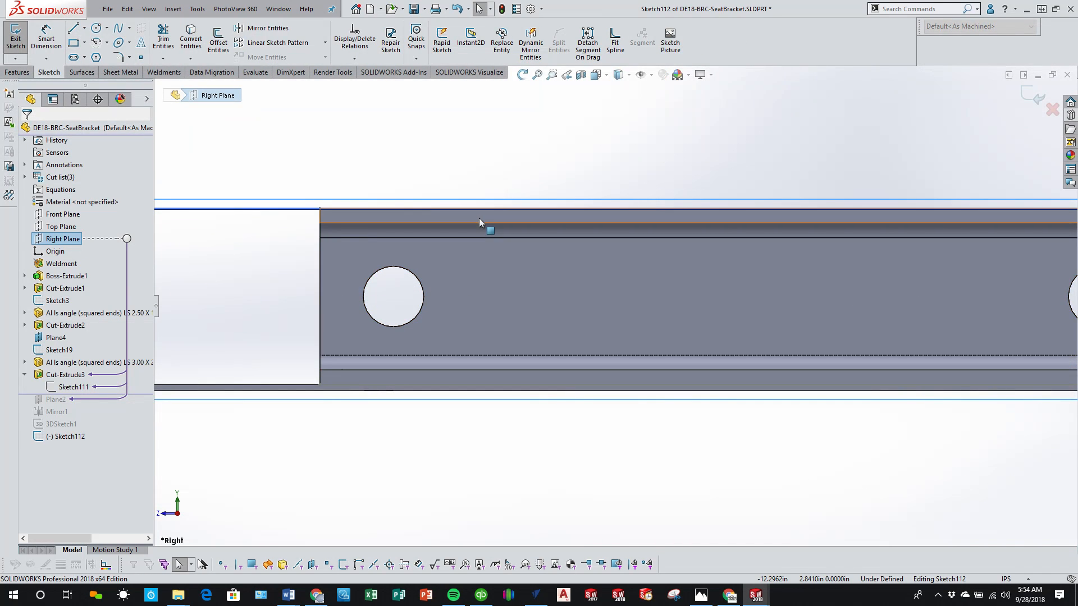
{"action": "scroll", "coordinate": [480, 218], "scroll_direction": "down", "scroll_amount": 3}
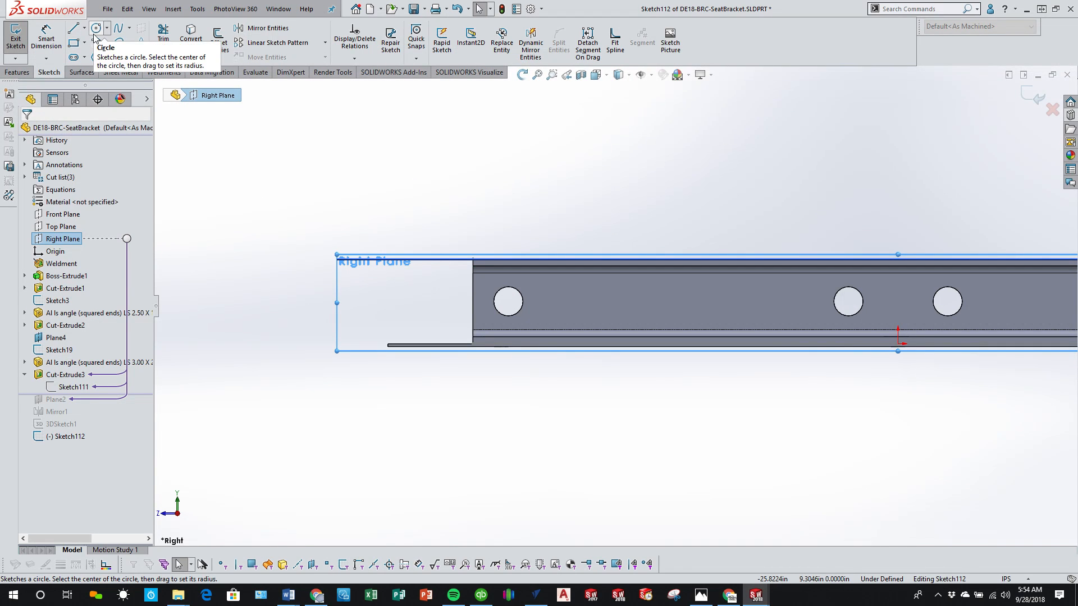
{"action": "left_click", "coordinate": [73, 56]}
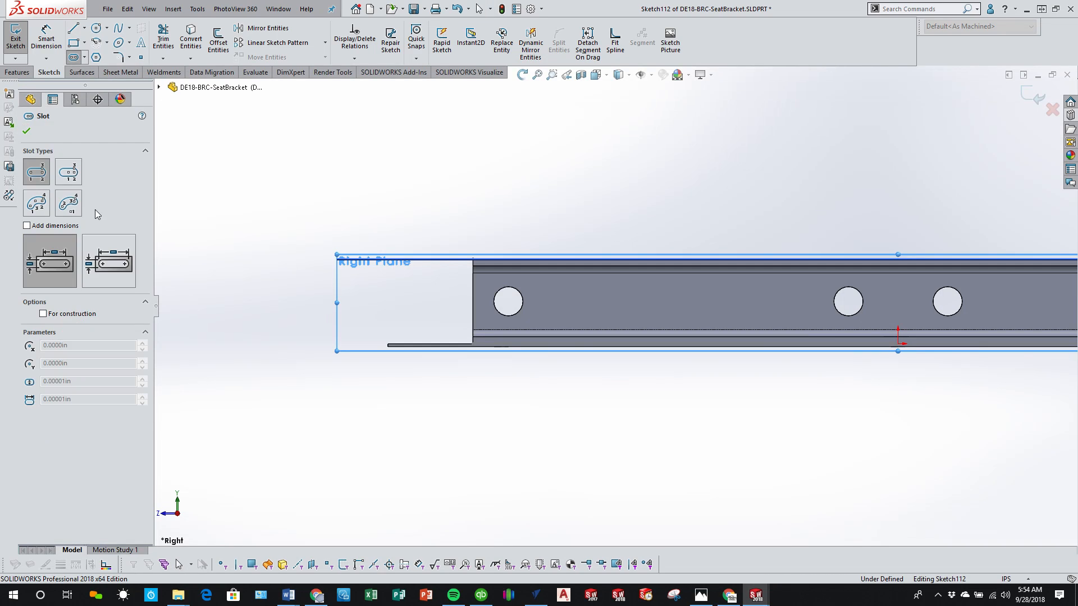
{"action": "left_click", "coordinate": [60, 177]}
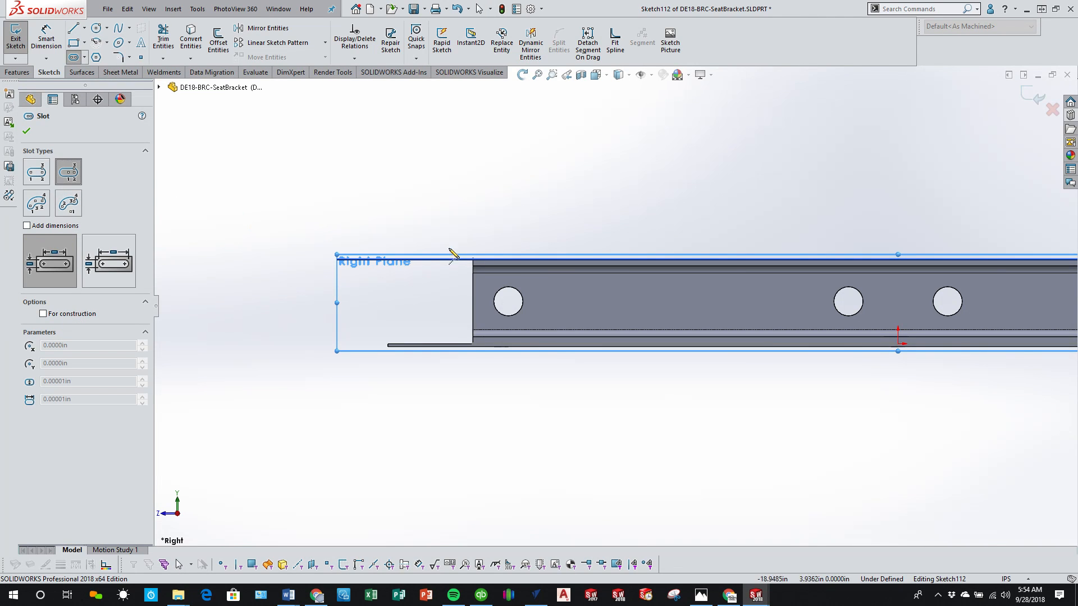
{"action": "left_click", "coordinate": [508, 301]}
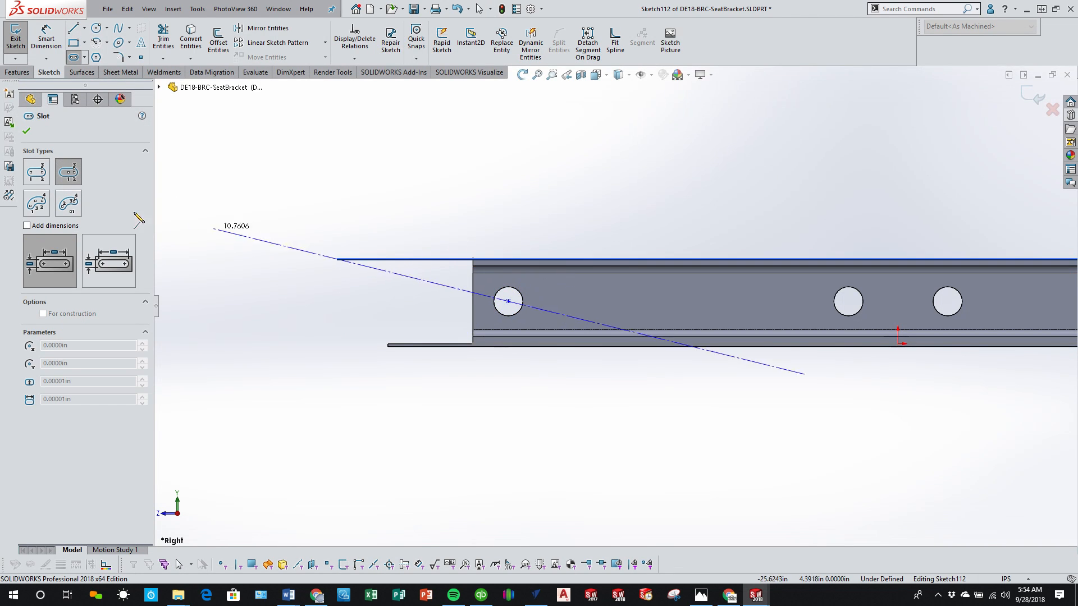
{"action": "left_click", "coordinate": [41, 177]}
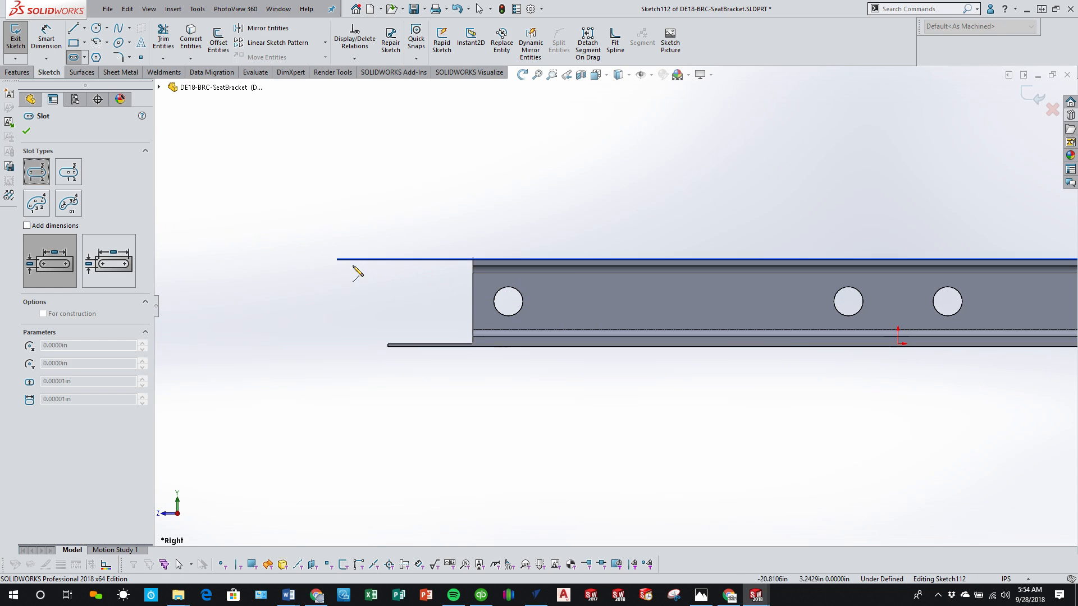
{"action": "left_click", "coordinate": [508, 302]}
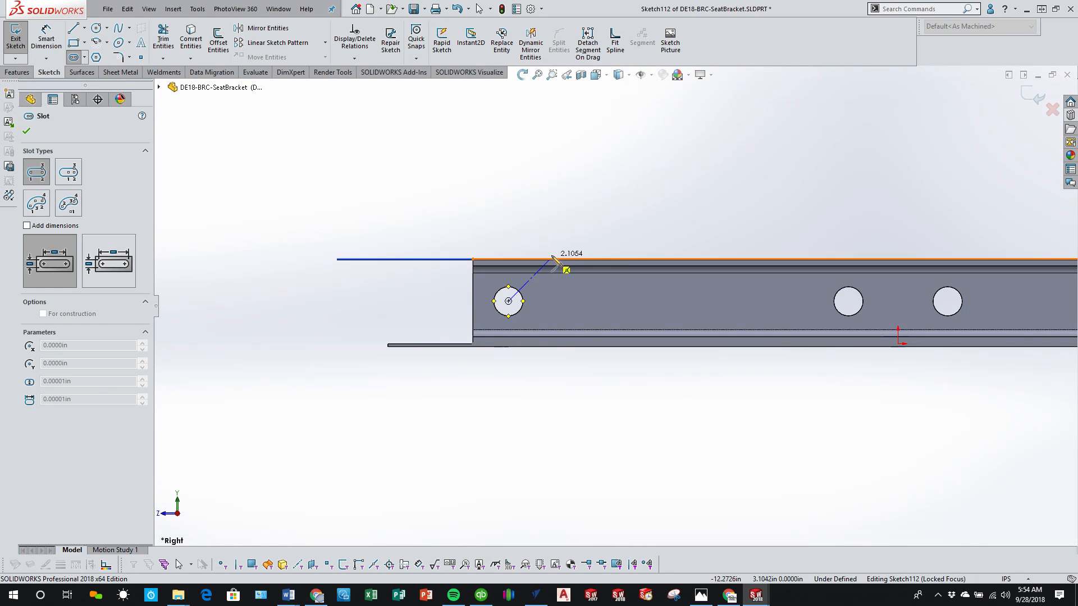
{"action": "left_click", "coordinate": [566, 246]}
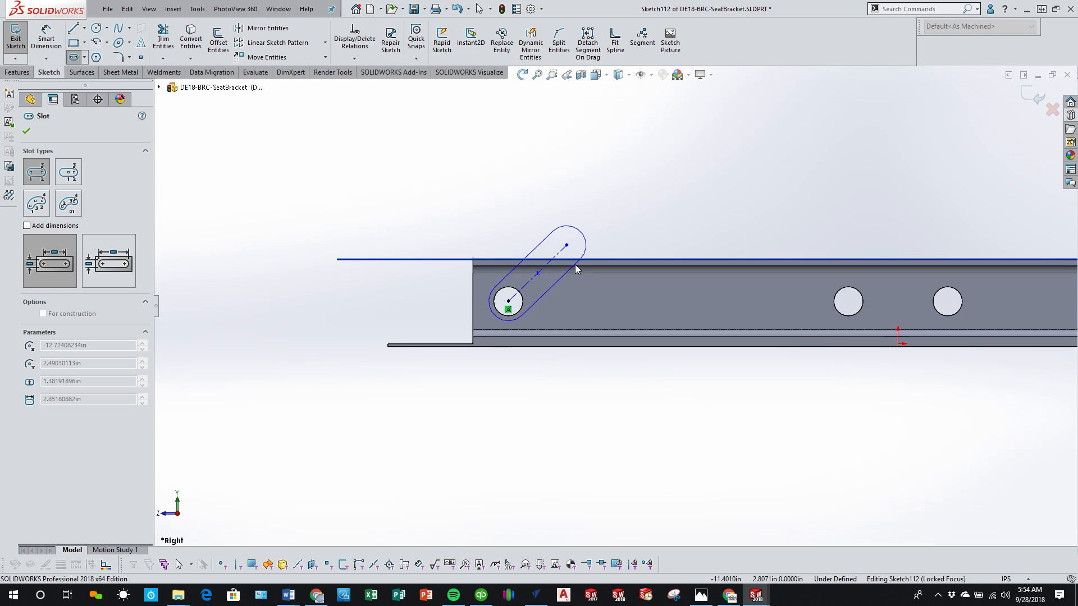
{"action": "left_click", "coordinate": [574, 266]}
{"action": "scroll", "coordinate": [528, 291], "scroll_direction": "down", "scroll_amount": 2}
{"action": "key", "text": "Escape"}
Step: Make the slot's lower end arc coradial with the edge of the outermost hole
{"action": "left_click", "coordinate": [488, 328]}
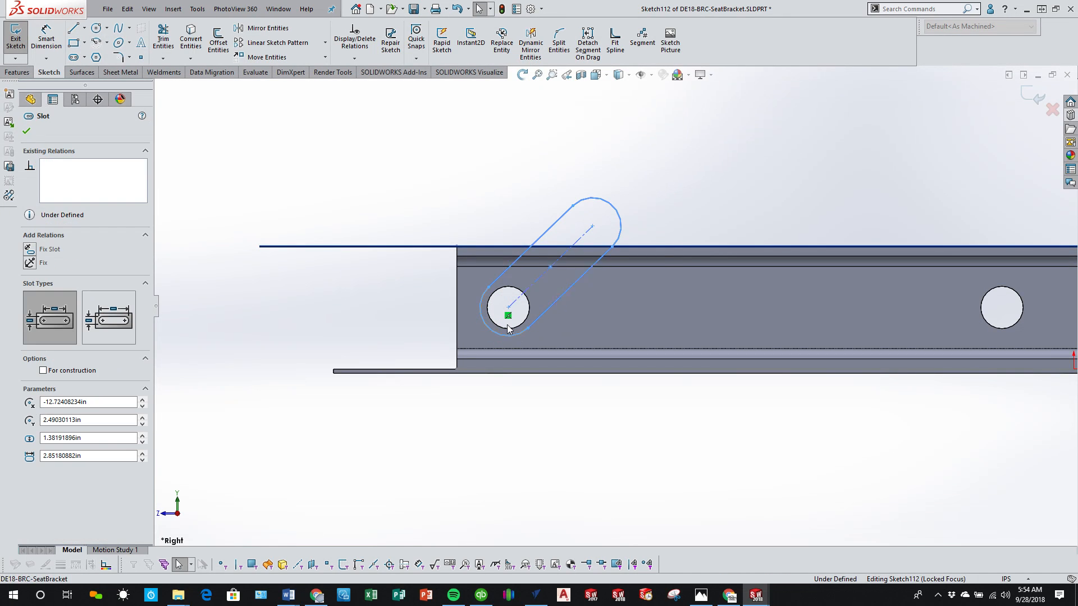
{"action": "left_click", "coordinate": [511, 331], "text": "ctrl"}
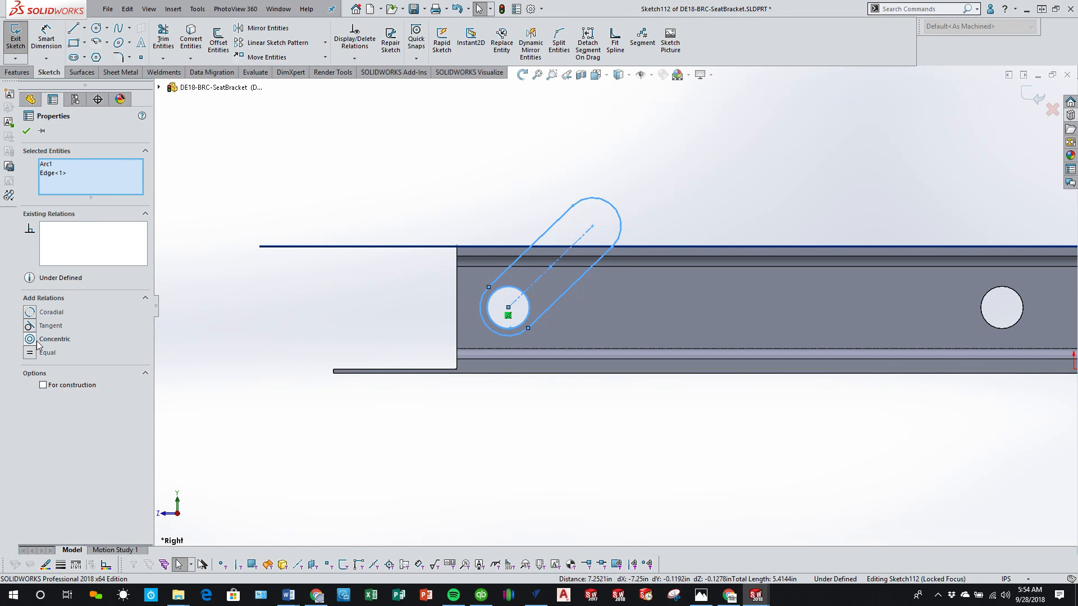
{"action": "left_click", "coordinate": [34, 315]}
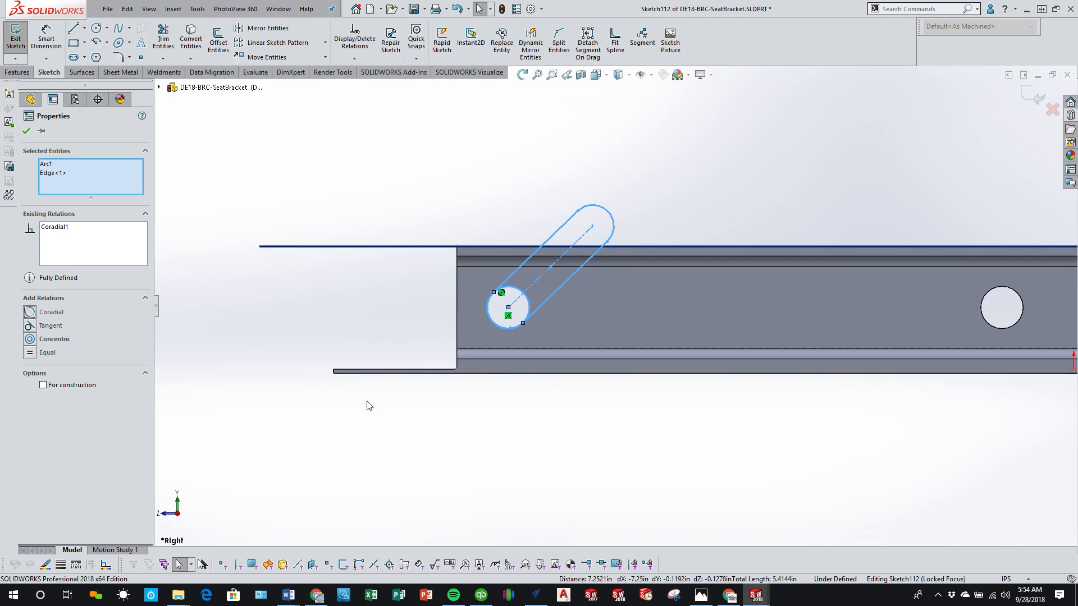
{"action": "left_click", "coordinate": [640, 429]}
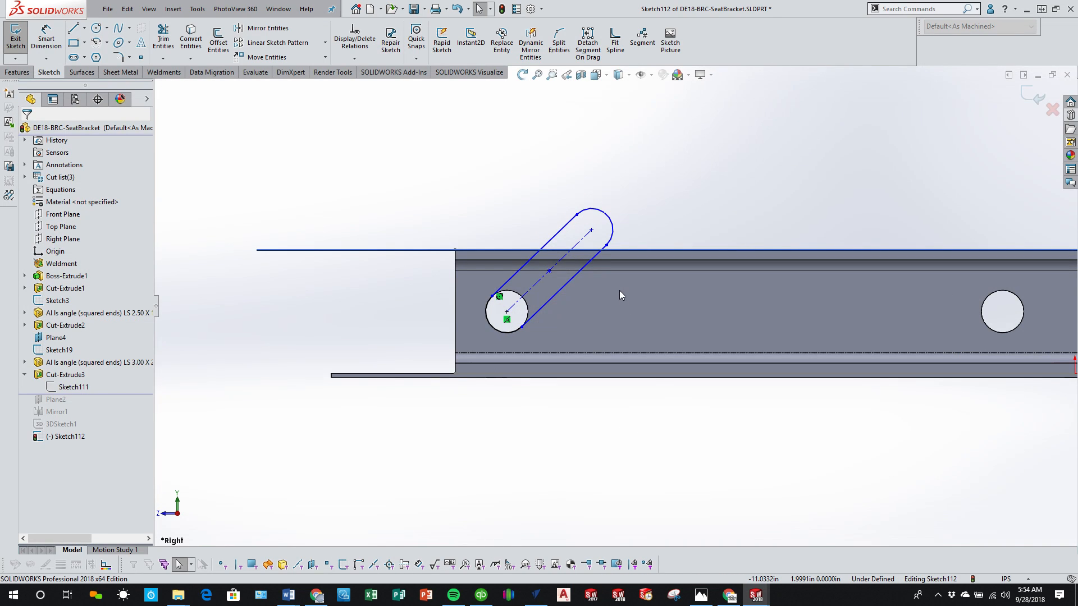
Step: Dimension the angle between the slot's straight side and the rail's upper edge line as 45 degrees
{"action": "scroll", "coordinate": [619, 271], "scroll_direction": "up", "scroll_amount": 2}
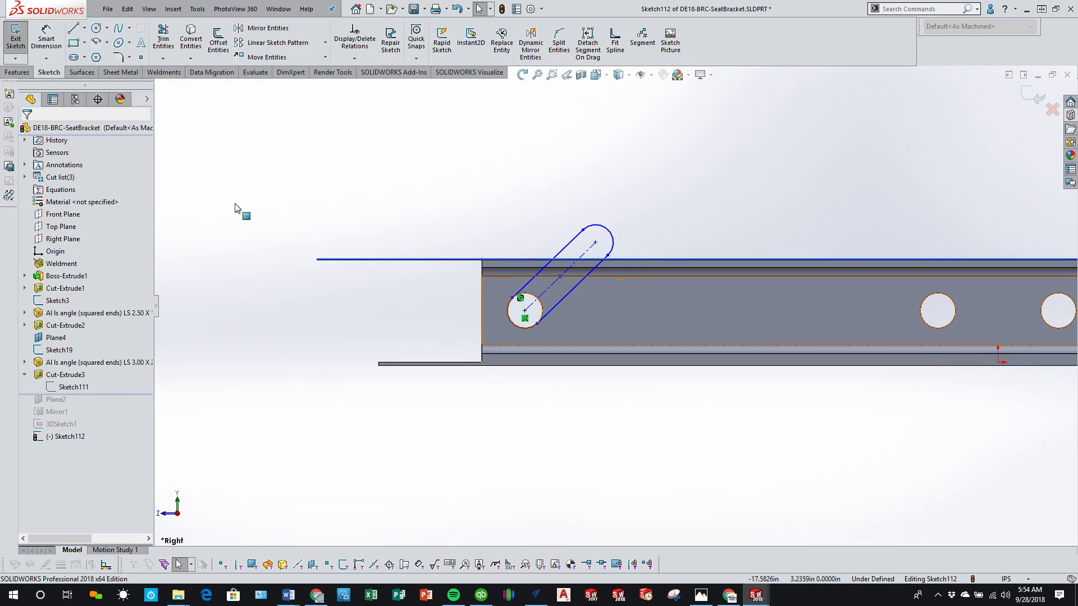
{"action": "left_click", "coordinate": [47, 41]}
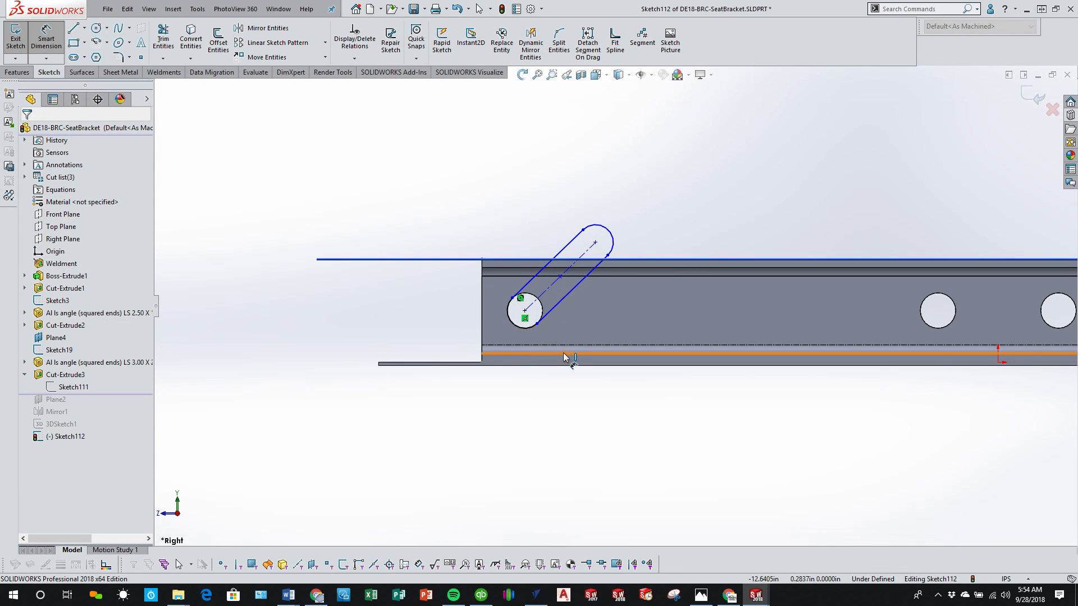
{"action": "left_click", "coordinate": [528, 260]}
{"action": "left_click", "coordinate": [576, 236]}
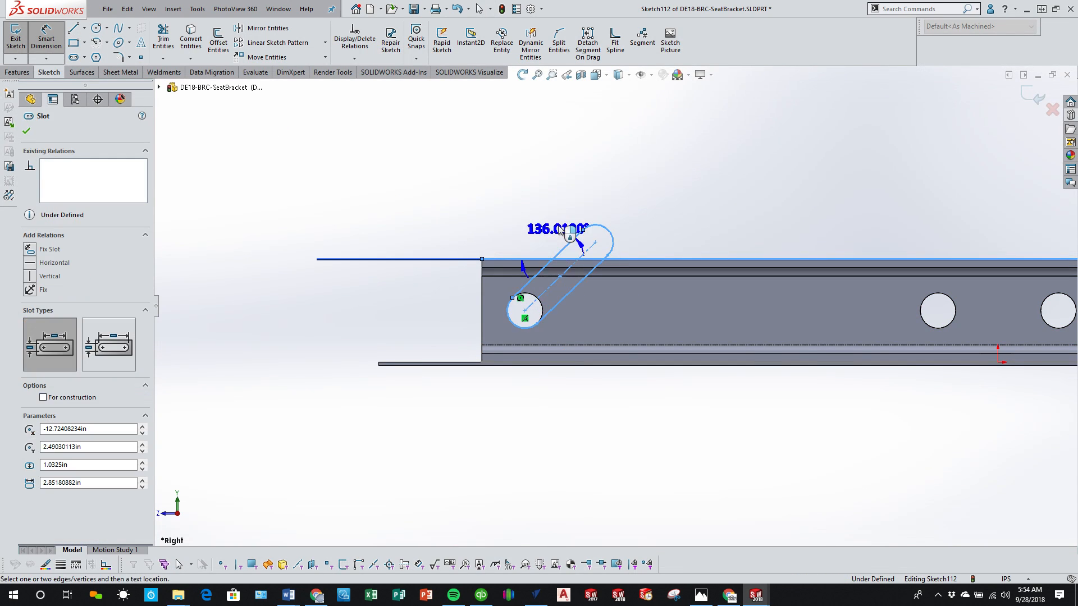
{"action": "left_click", "coordinate": [662, 231]}
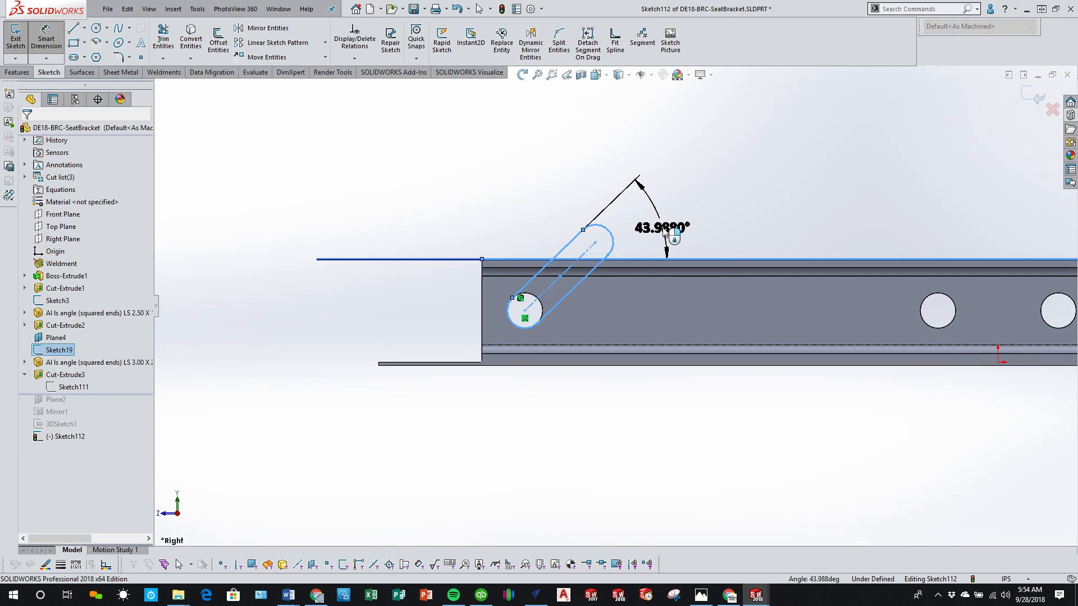
{"action": "type", "text": "45"}
{"action": "key", "text": "Return"}
{"action": "scroll", "coordinate": [618, 307], "scroll_direction": "up", "scroll_amount": 3}
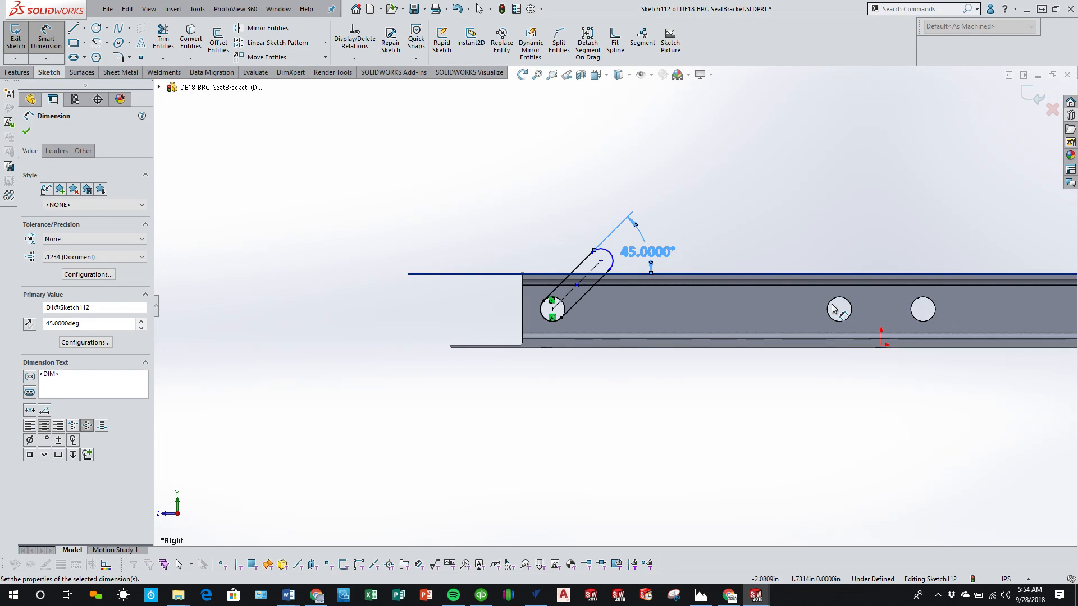
{"action": "scroll", "coordinate": [803, 317], "scroll_direction": "down", "scroll_amount": 2}
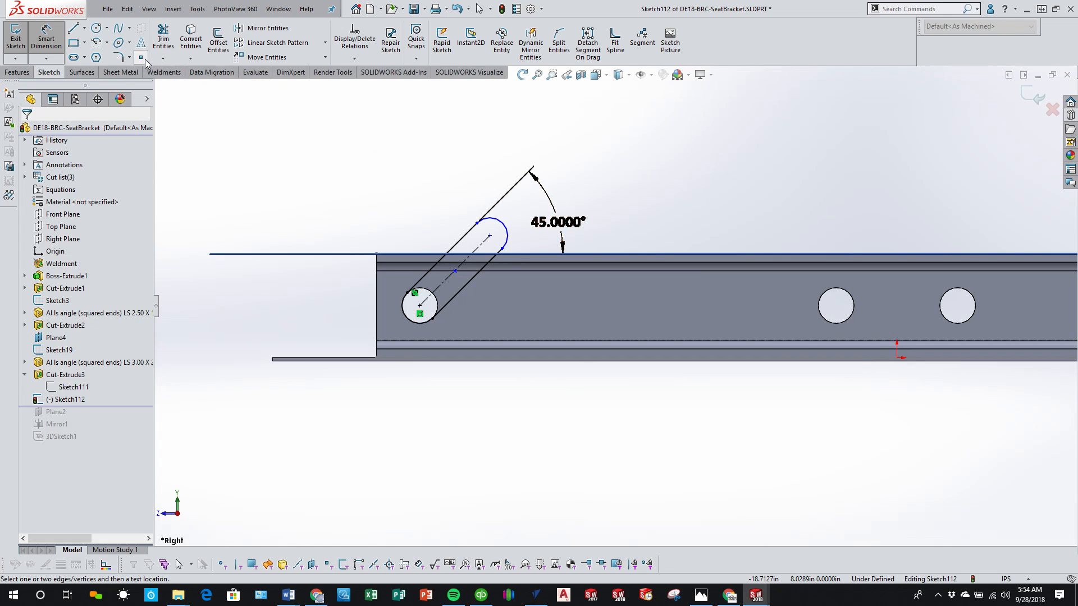
Step: Sketch a second straight slot from the second hole's center diagonally past the rail's upper edge toward the first slot, about 2.98 in between centers
{"action": "left_click", "coordinate": [74, 57]}
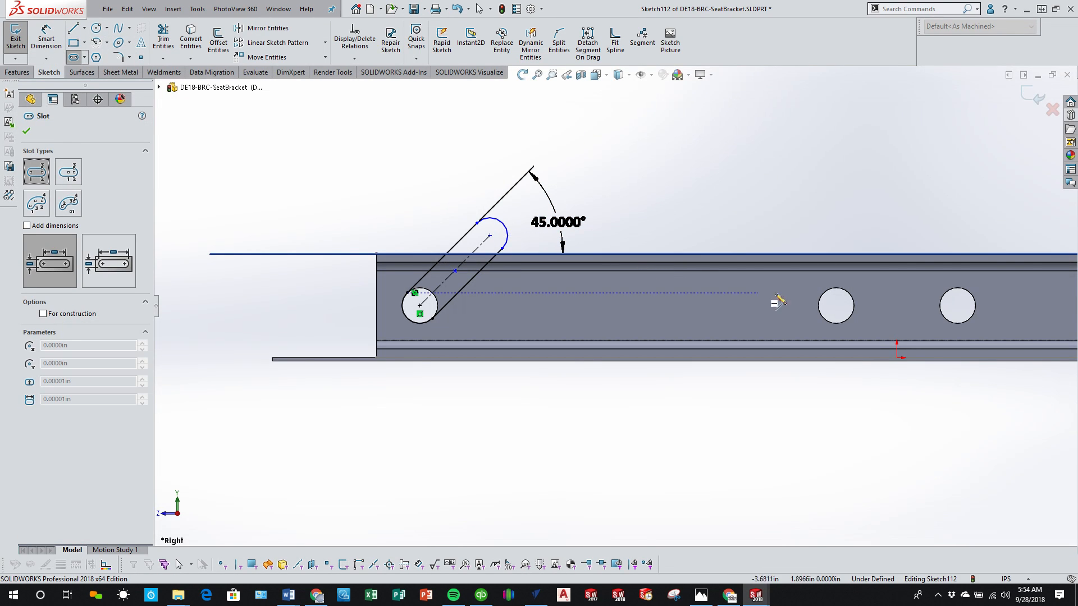
{"action": "left_click", "coordinate": [836, 305]}
{"action": "left_click", "coordinate": [755, 242]}
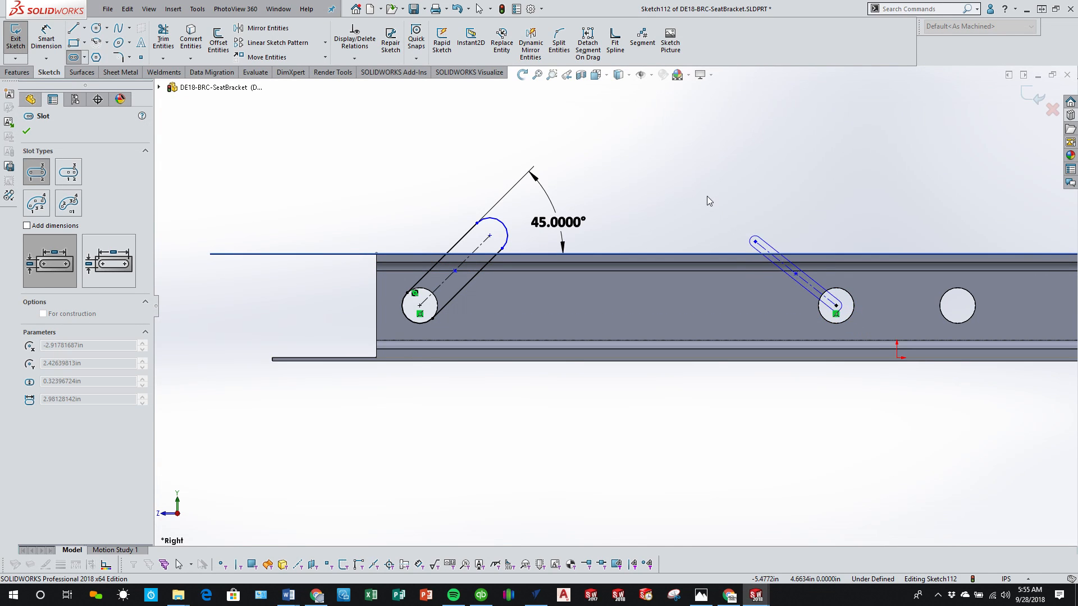
{"action": "left_click", "coordinate": [705, 163]}
{"action": "key", "text": "Escape"}
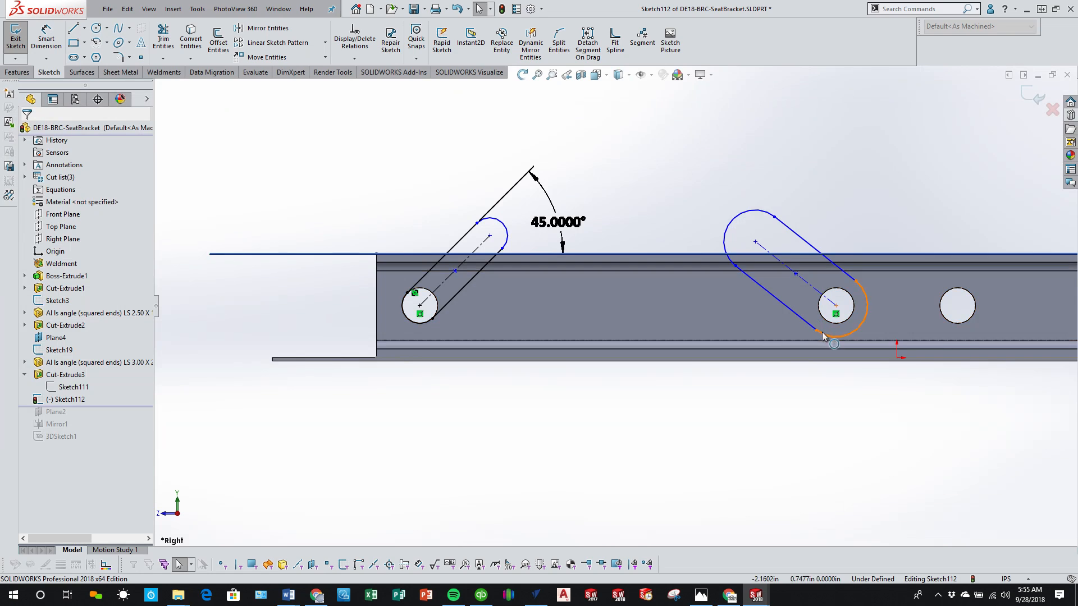
Step: Make the second slot the same size as the first with an Equal Slots relation
{"action": "left_click", "coordinate": [796, 274]}
{"action": "left_click", "coordinate": [454, 271], "text": "ctrl"}
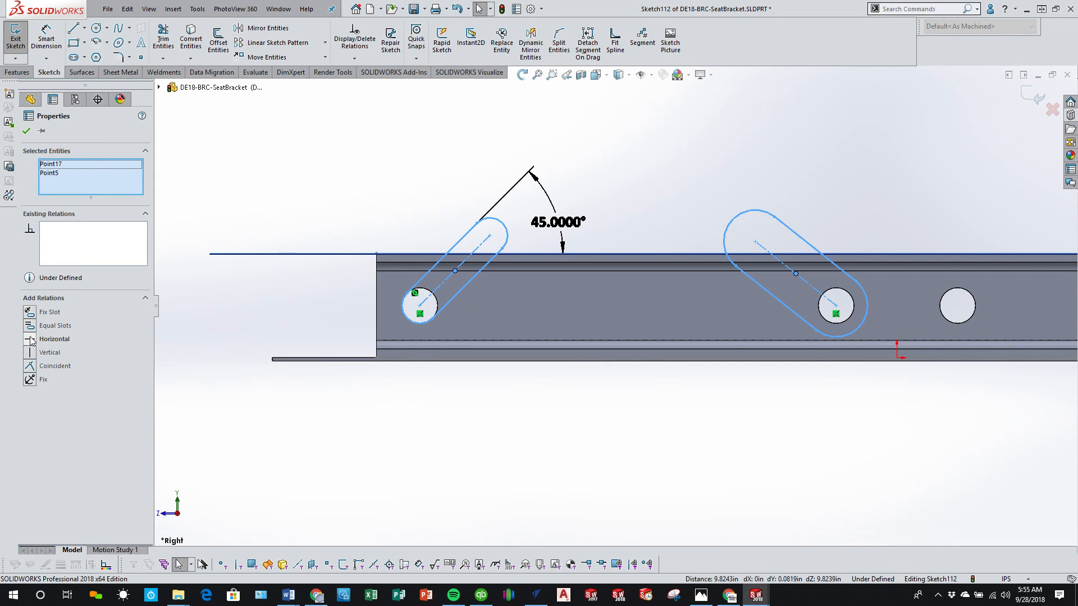
{"action": "left_click", "coordinate": [31, 325]}
{"action": "left_click", "coordinate": [505, 408]}
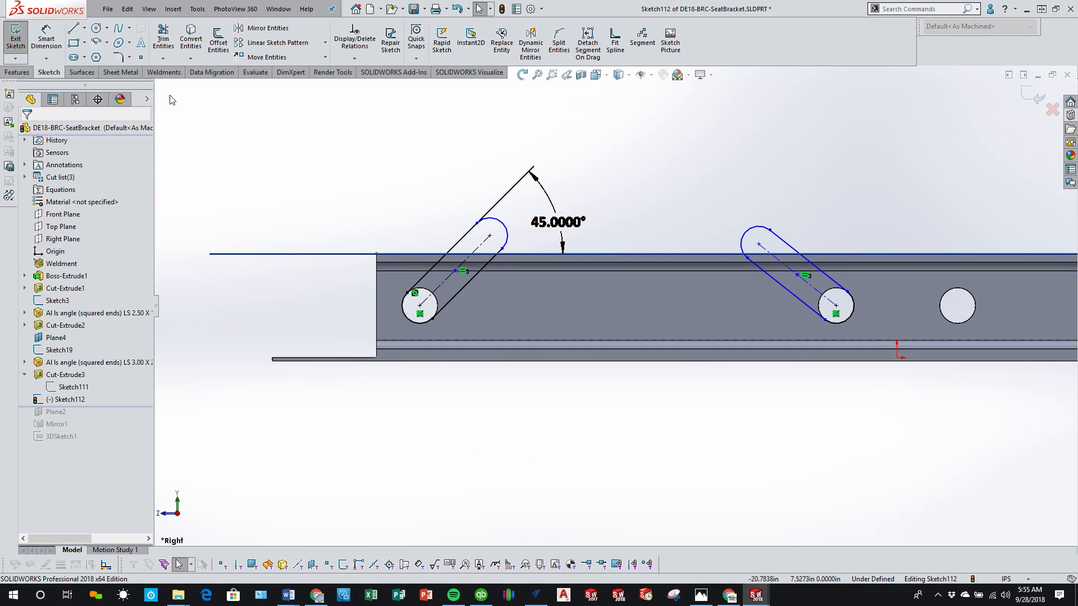
Step: Make the second slot's straight side perpendicular to the first slot's straight side
{"action": "left_click", "coordinate": [489, 262]}
{"action": "left_click", "coordinate": [767, 277], "text": "ctrl"}
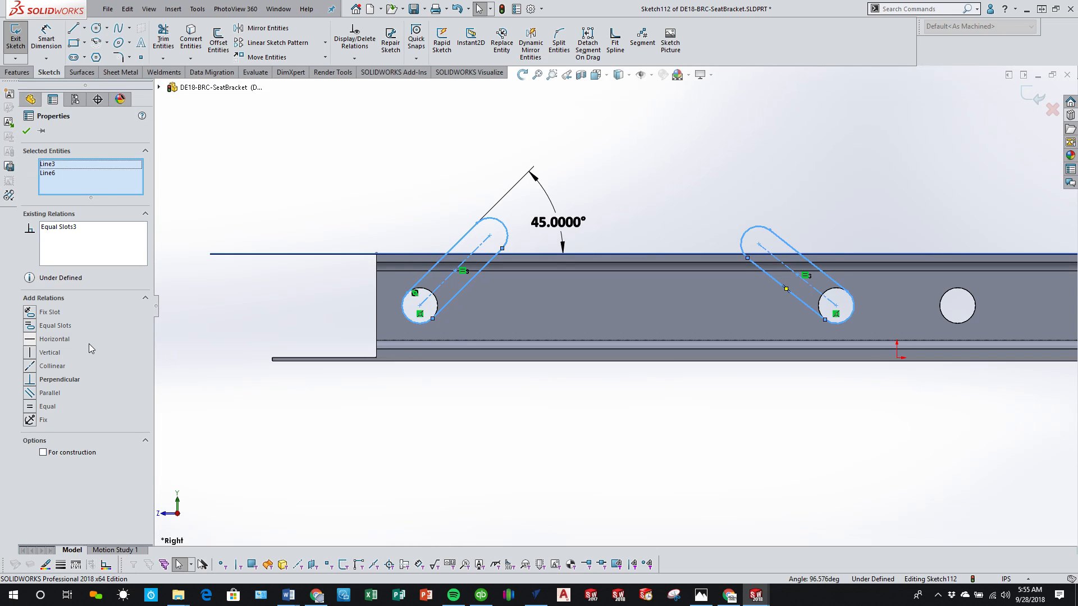
{"action": "left_click", "coordinate": [130, 382]}
{"action": "left_click", "coordinate": [653, 470]}
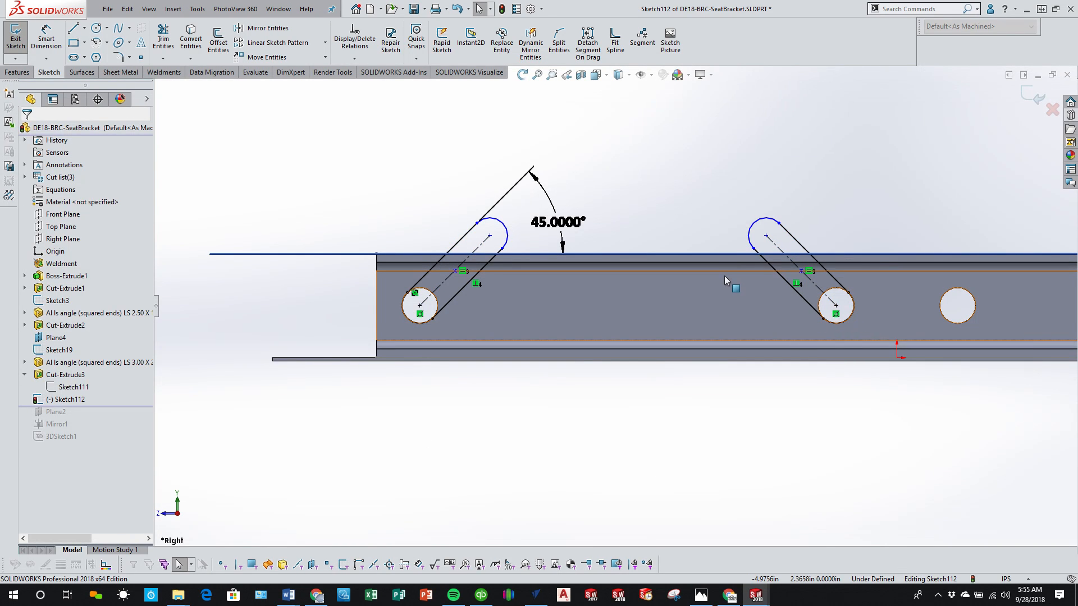
Step: Try a horizontal relation between the upper center points of the two slots, and undo it
{"action": "key", "text": "z"}
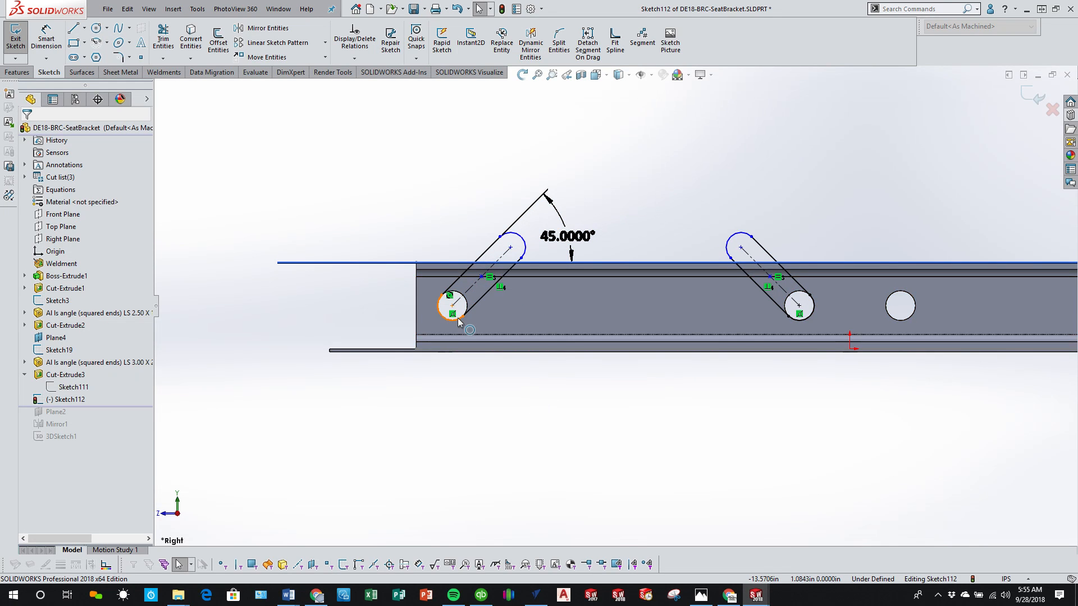
{"action": "scroll", "coordinate": [632, 311], "scroll_direction": "down", "scroll_amount": 3}
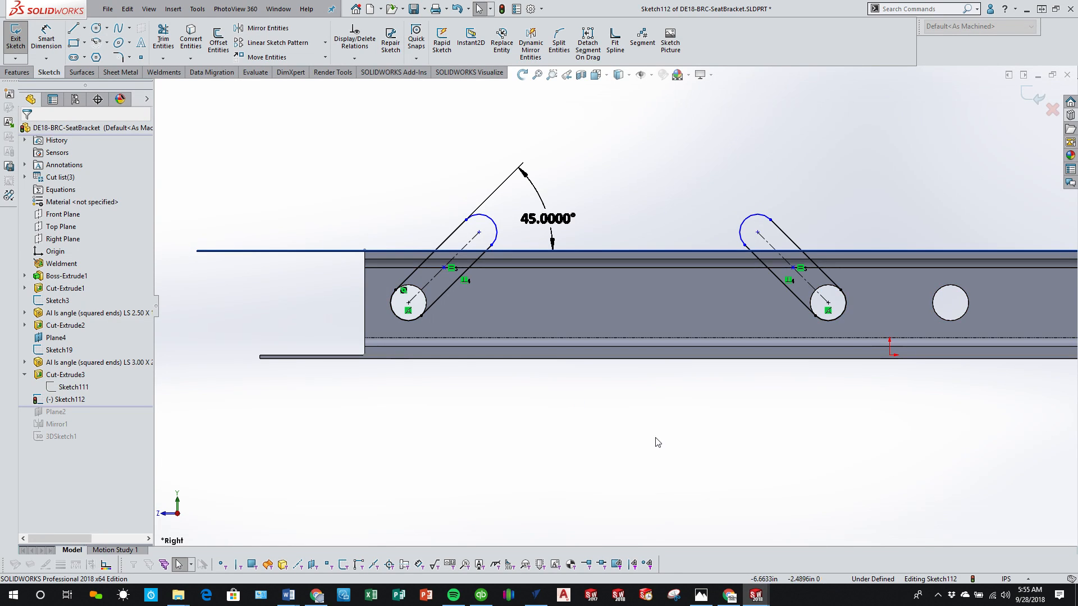
{"action": "left_click", "coordinate": [479, 232]}
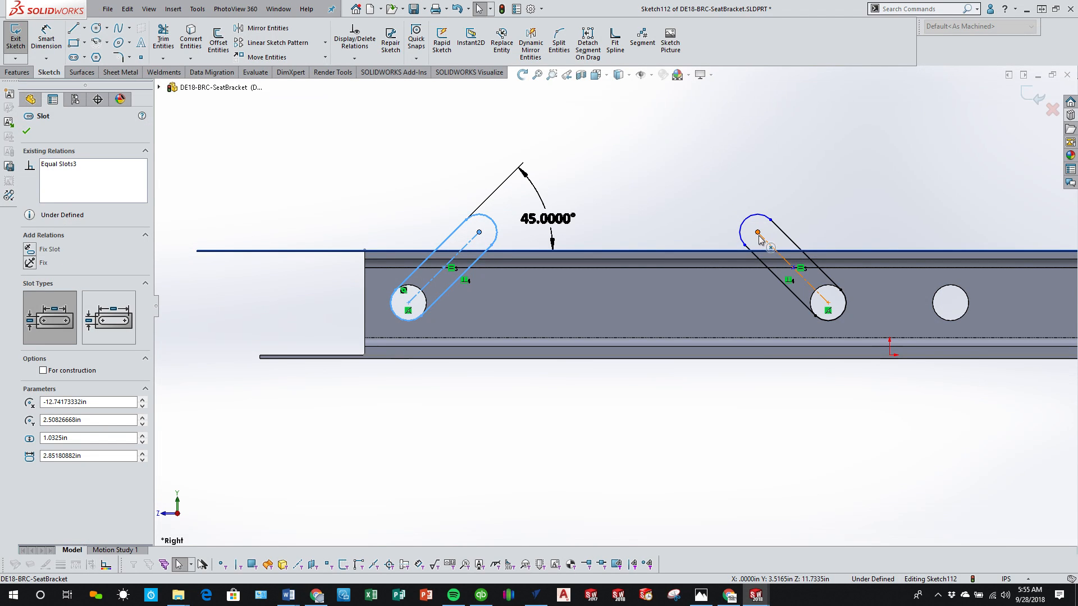
{"action": "left_click", "coordinate": [758, 233], "text": "ctrl"}
{"action": "left_click", "coordinate": [45, 338]}
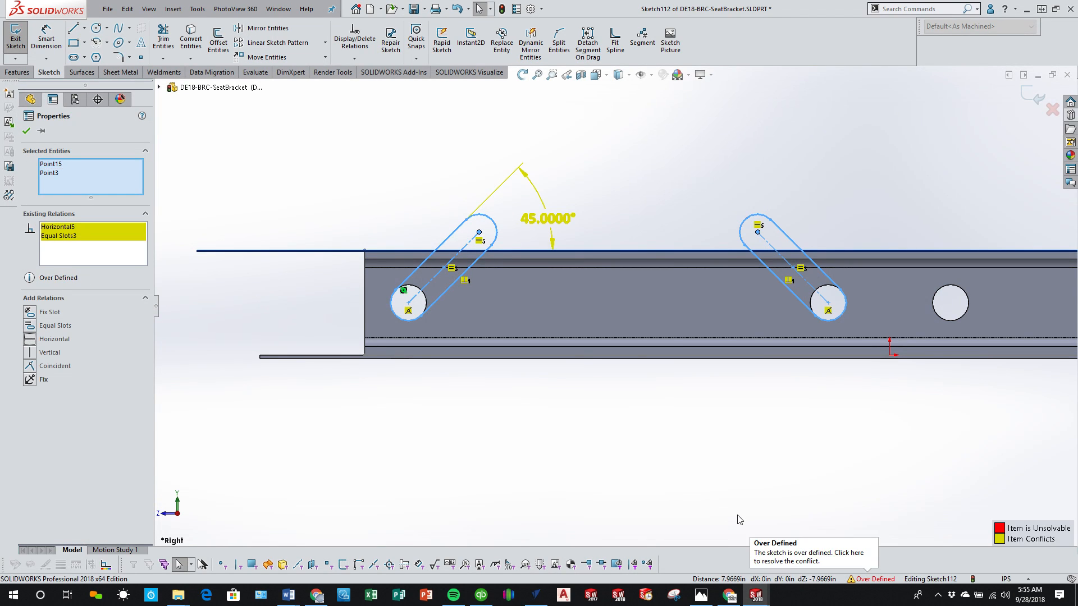
{"action": "key", "text": "Escape"}
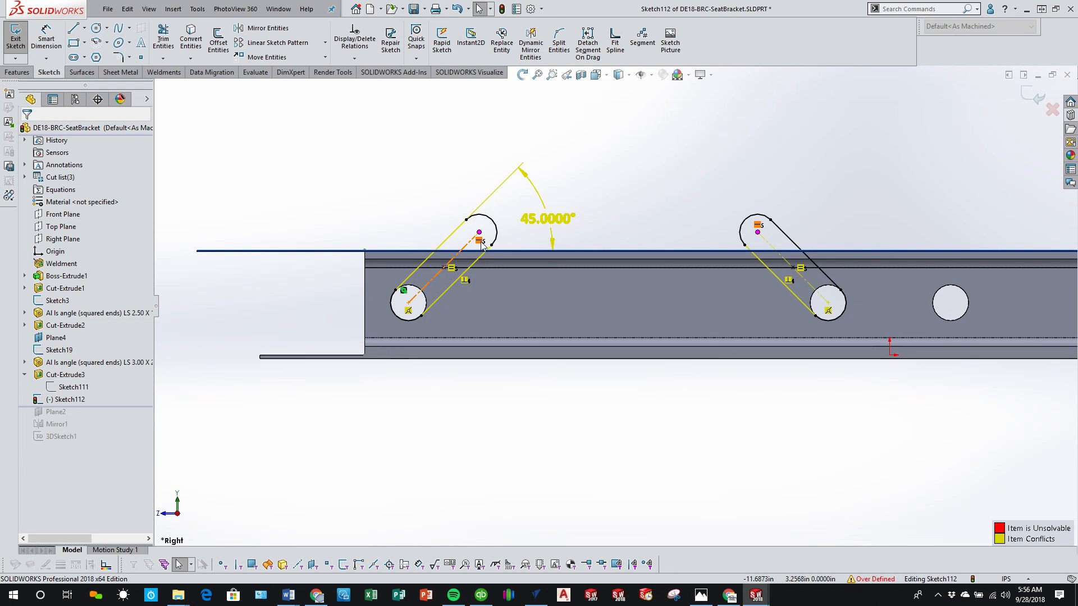
{"action": "key", "text": "ctrl+z"}
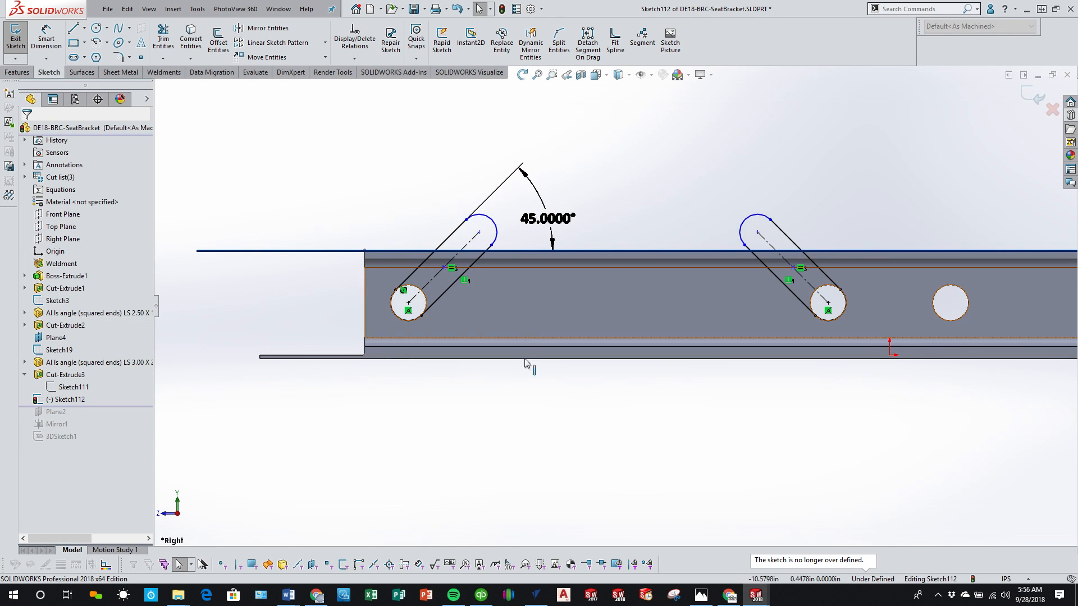
Step: Dimension the vertical distance from the first slot's upper center to the rail's upper edge line as 0.5 in
{"action": "left_click", "coordinate": [45, 40]}
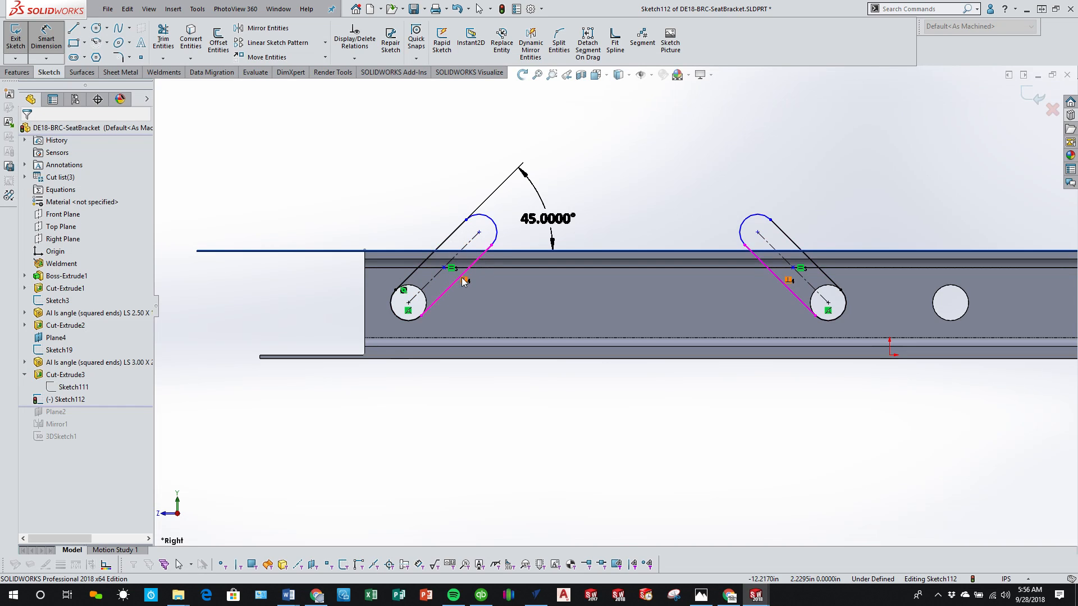
{"action": "left_click", "coordinate": [494, 233]}
{"action": "left_click", "coordinate": [517, 252]}
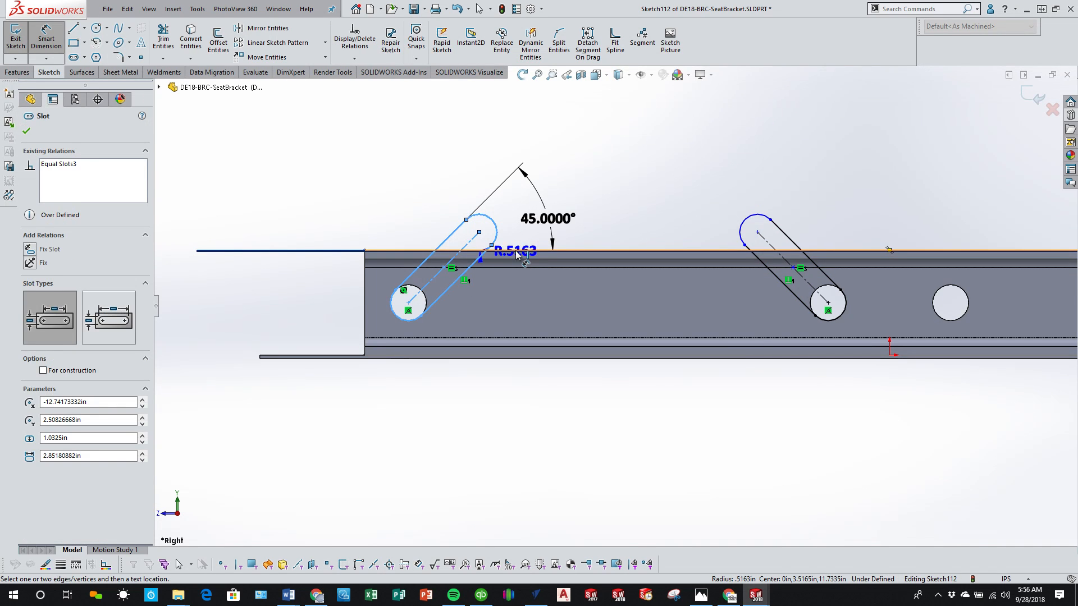
{"action": "left_click", "coordinate": [339, 205]}
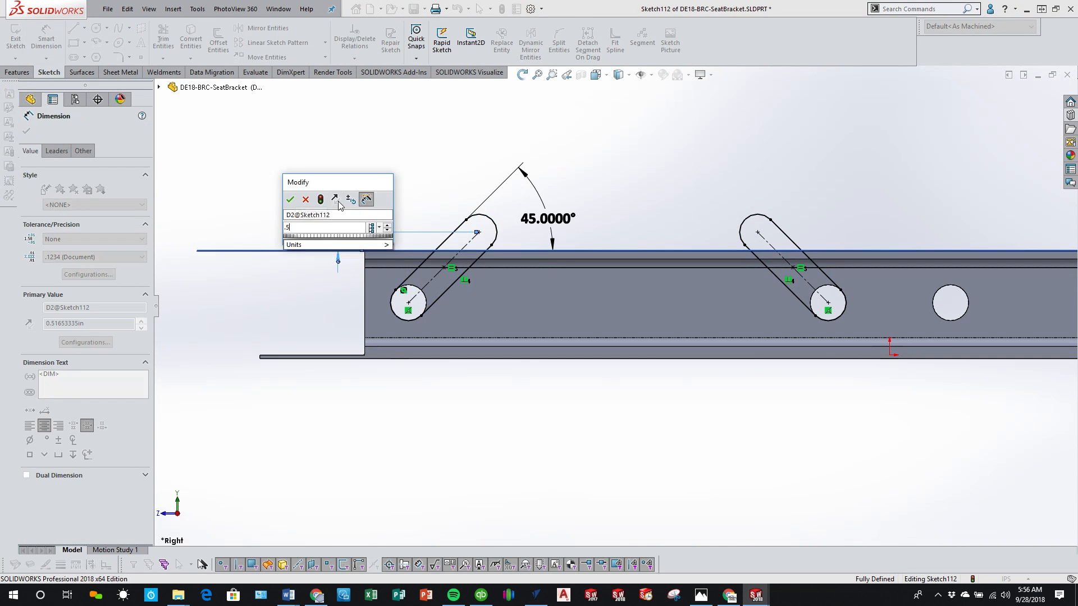
{"action": "type", "text": ".5"}
{"action": "key", "text": "Return"}
{"action": "left_click", "coordinate": [698, 425]}
{"action": "scroll", "coordinate": [698, 425], "scroll_direction": "up", "scroll_amount": 3}
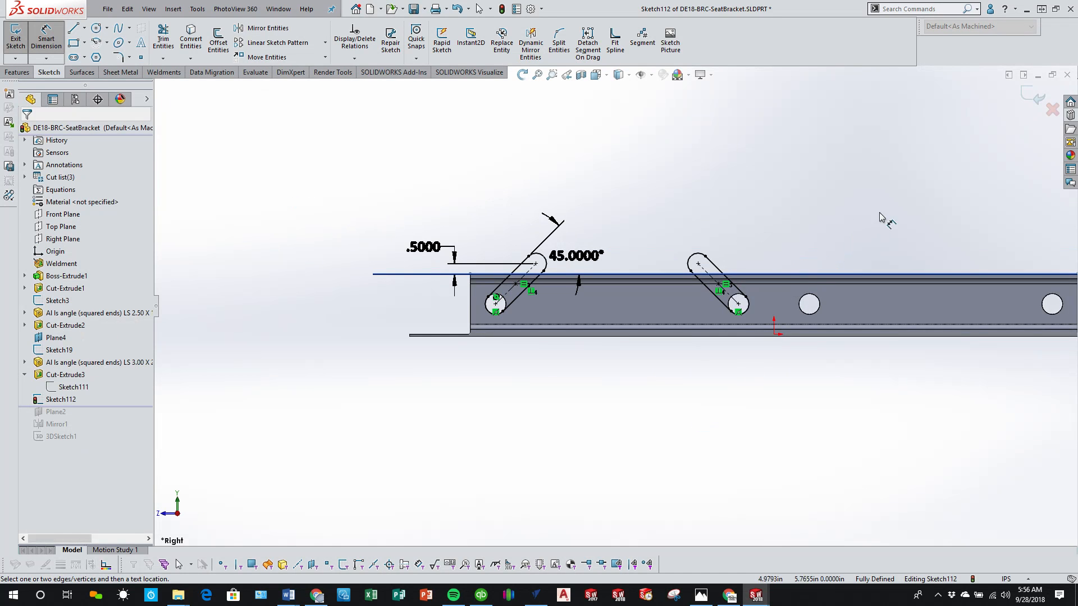
{"action": "scroll", "coordinate": [807, 211], "scroll_direction": "down", "scroll_amount": 1}
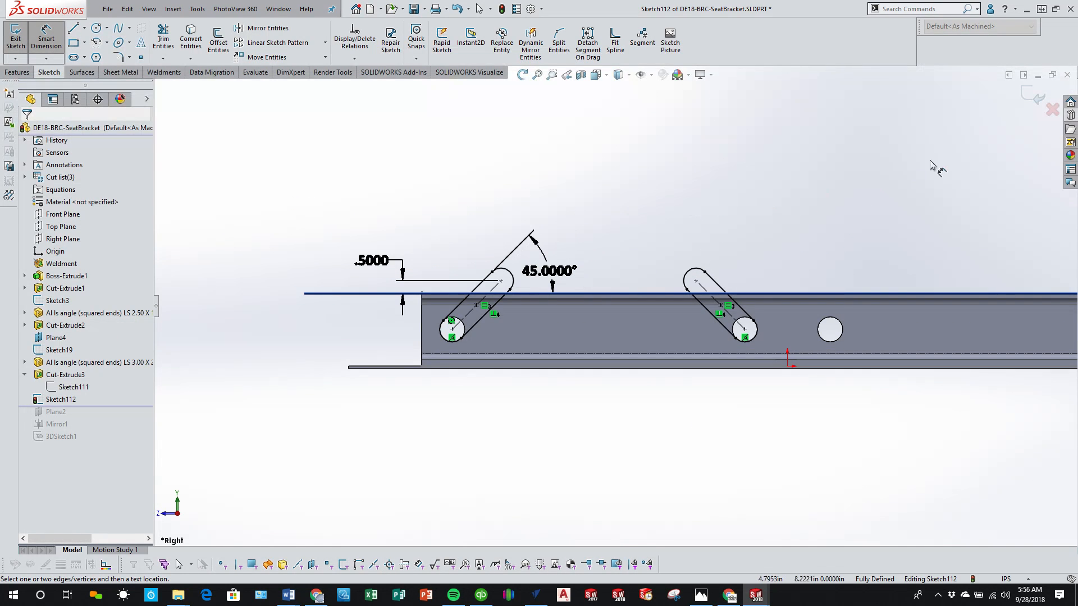
Step: Cut-extrude the two slots Through All - Both, limiting the feature scope to the two angle rail bodies
{"action": "left_click", "coordinate": [1031, 103]}
{"action": "scroll", "coordinate": [786, 393], "scroll_direction": "up", "scroll_amount": 3}
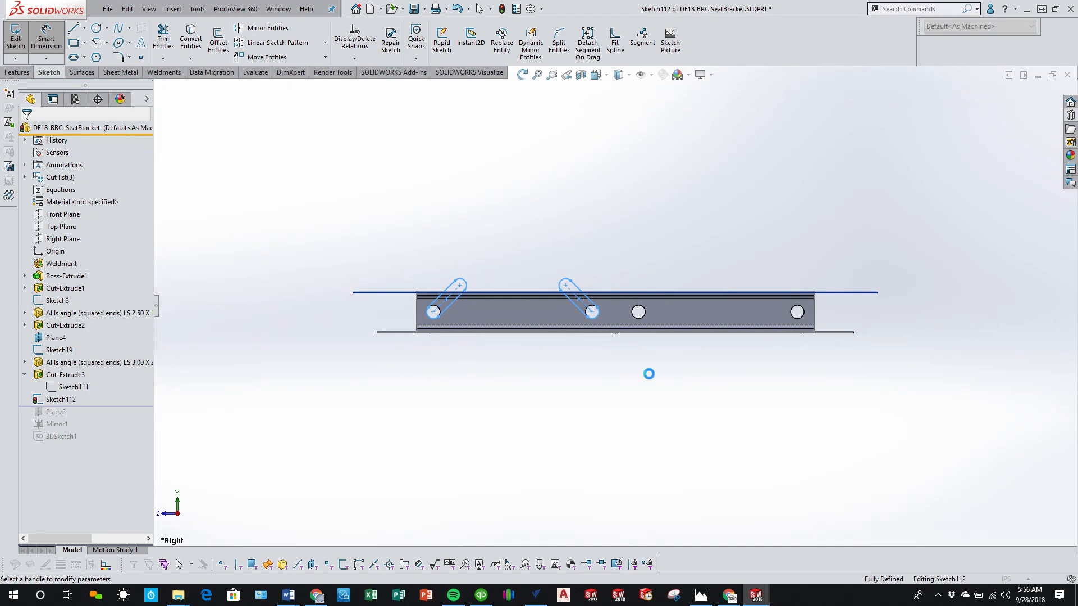
{"action": "scroll", "coordinate": [553, 310], "scroll_direction": "down", "scroll_amount": 4}
{"action": "middle_click_drag", "start_coordinate": [401, 304], "coordinate": [447, 339]}
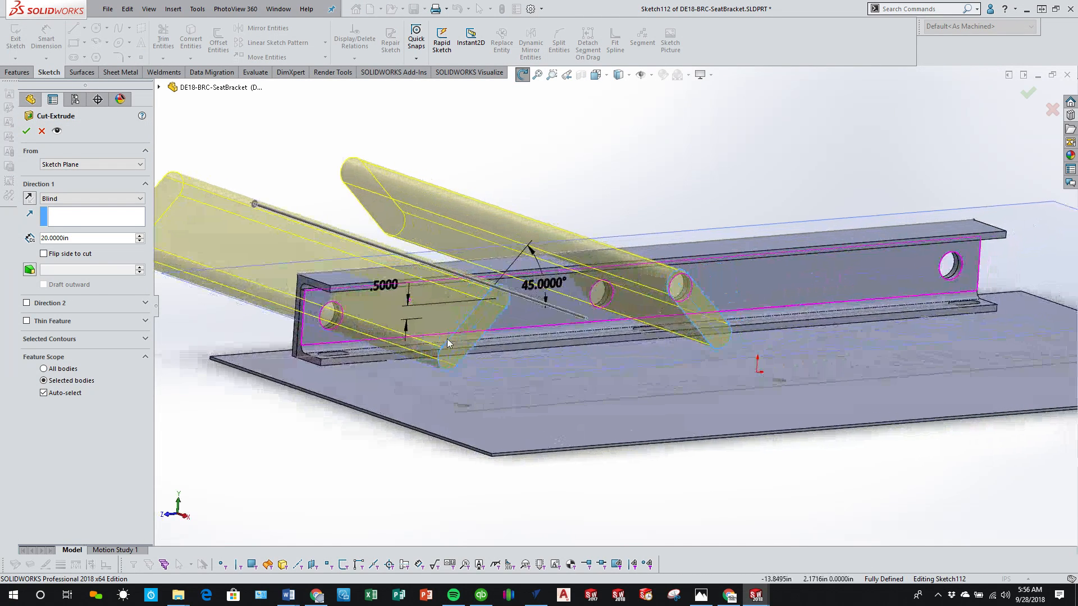
{"action": "left_click", "coordinate": [55, 198]}
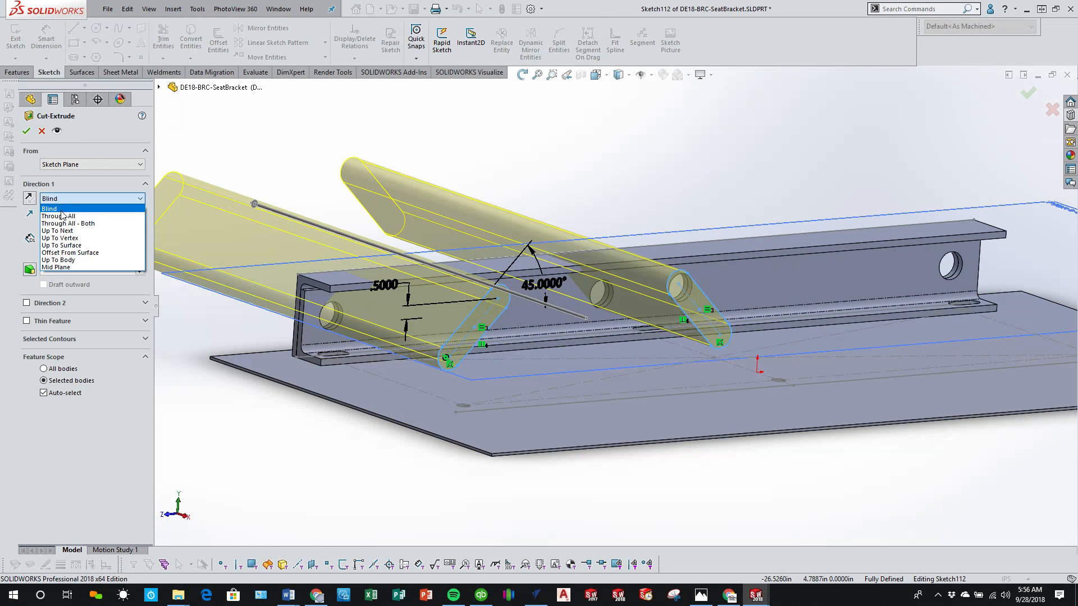
{"action": "left_click", "coordinate": [72, 224]}
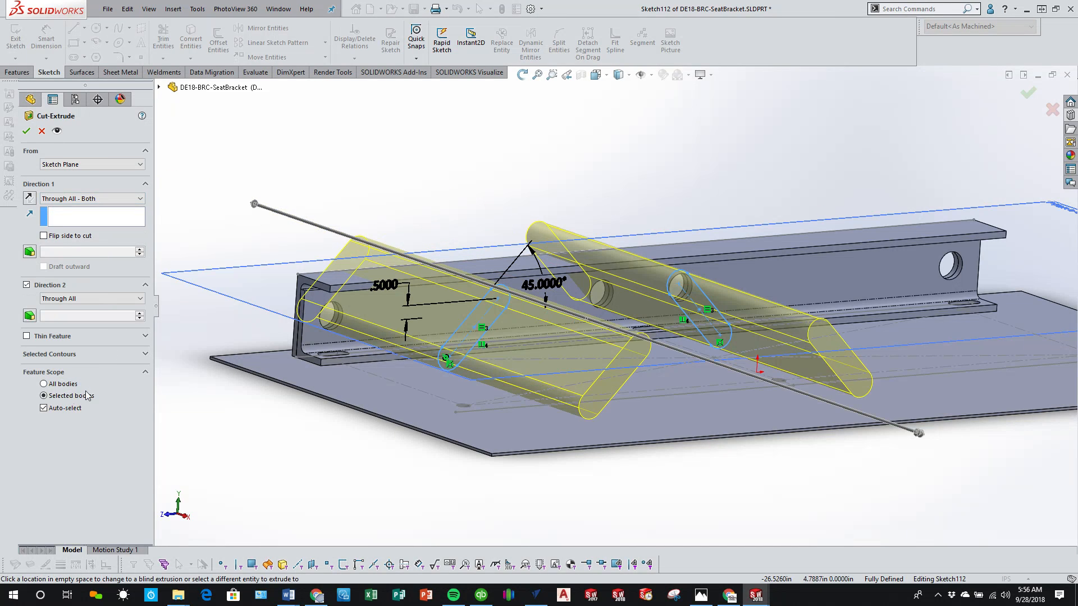
{"action": "left_click", "coordinate": [44, 409]}
{"action": "left_click", "coordinate": [400, 279]}
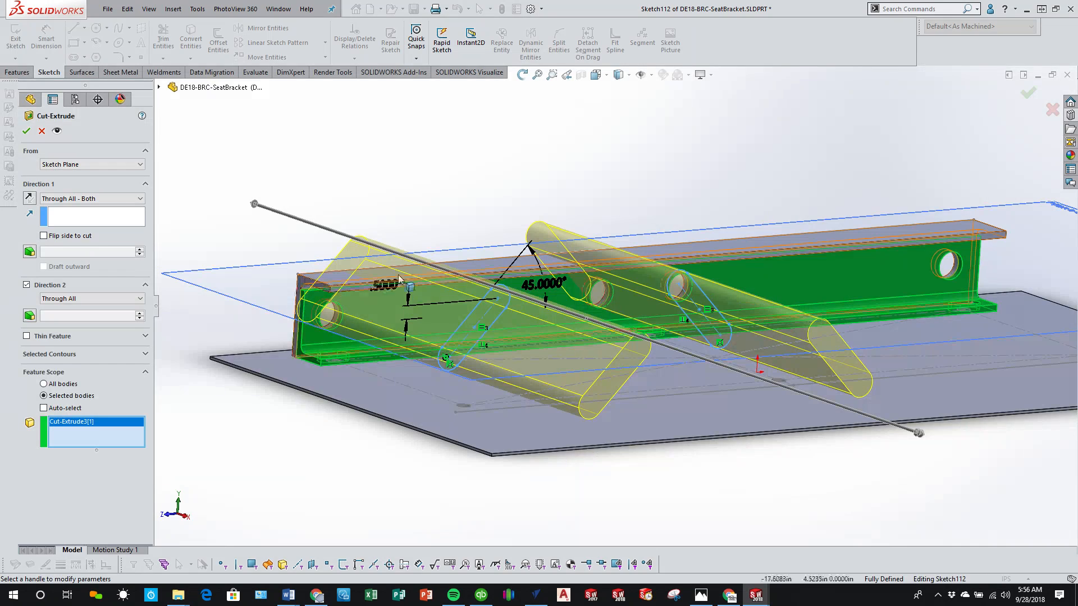
{"action": "left_click", "coordinate": [387, 269]}
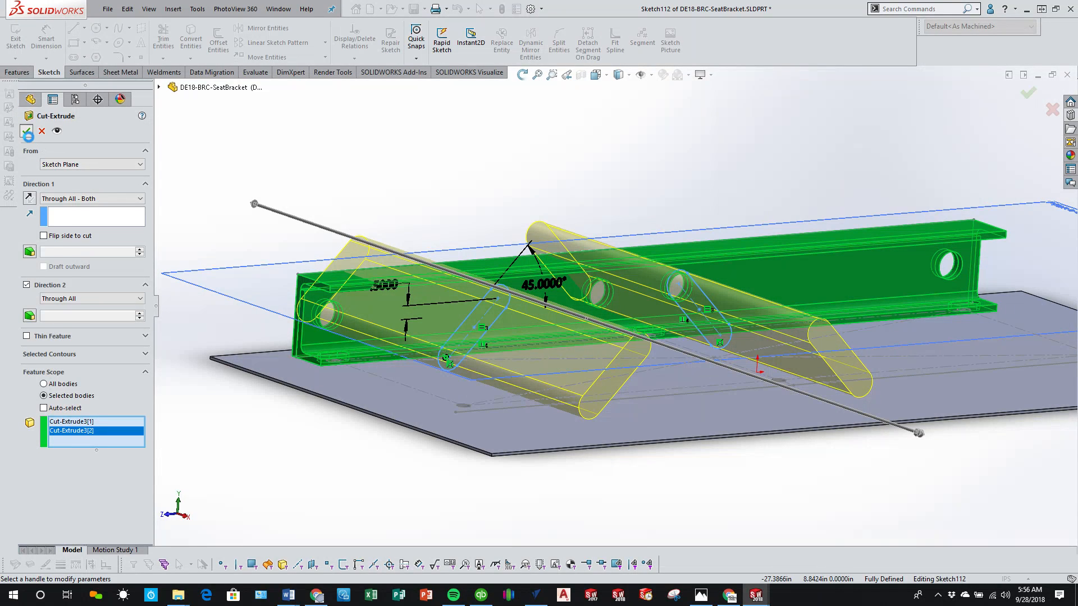
{"action": "left_click", "coordinate": [26, 132]}
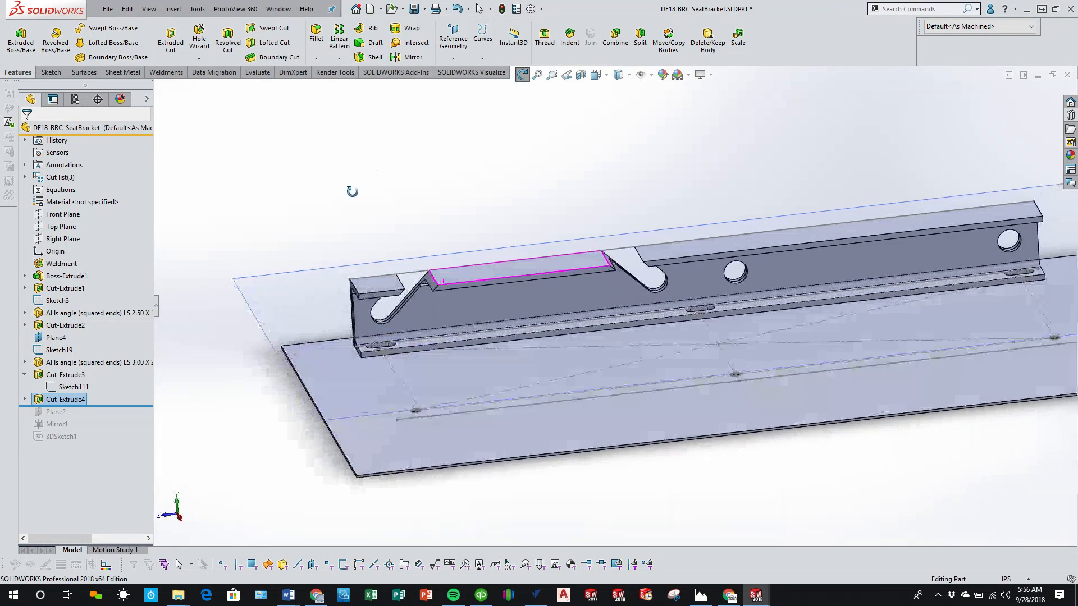
Step: Inspect the angled slot openings cut through the rails' vertical legs and upper flanges
{"action": "mouse_move", "coordinate": [352, 192]}
{"action": "left_mouse_down"}
{"action": "mouse_move", "coordinate": [344, 224]}
{"action": "mouse_move", "coordinate": [301, 243]}
{"action": "mouse_move", "coordinate": [354, 195]}
{"action": "mouse_move", "coordinate": [365, 200]}
{"action": "left_mouse_up"}
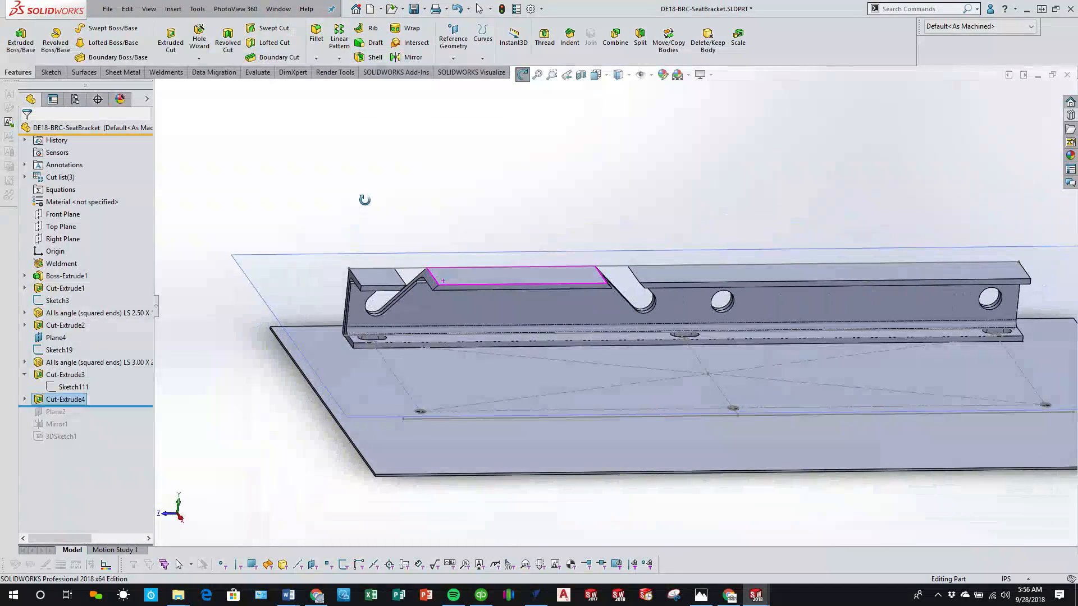
{"action": "key", "text": "Escape"}
{"action": "scroll", "coordinate": [497, 328], "scroll_direction": "down", "scroll_amount": 3}
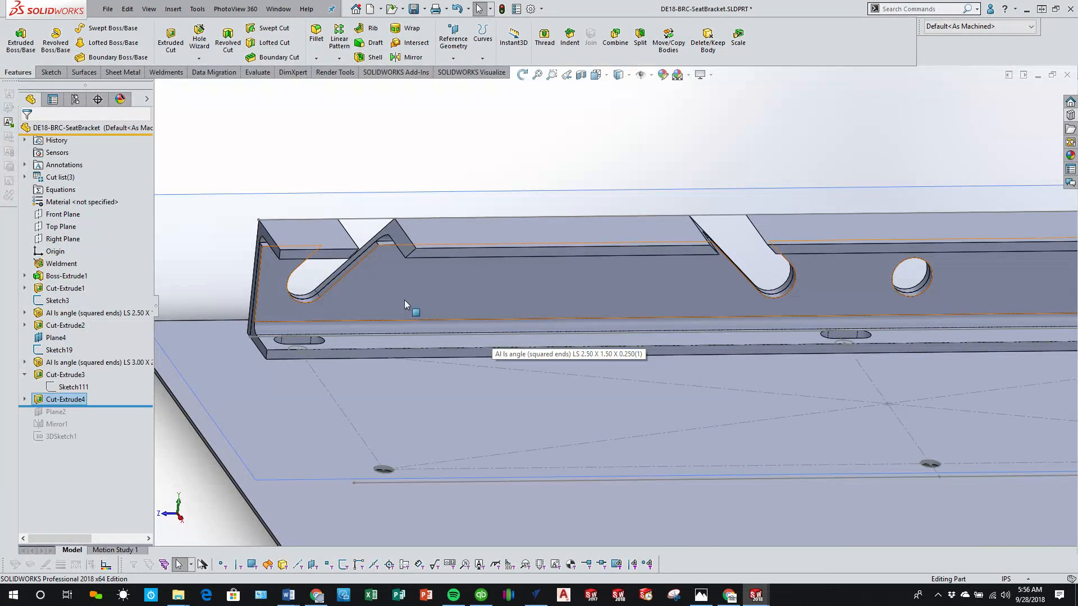
{"action": "mouse_move", "coordinate": [404, 299]}
{"action": "middle_mouse_down"}
{"action": "mouse_move", "coordinate": [320, 308]}
{"action": "mouse_move", "coordinate": [510, 287]}
{"action": "mouse_move", "coordinate": [409, 301]}
{"action": "middle_mouse_up"}
{"action": "scroll", "coordinate": [542, 299], "scroll_direction": "up", "scroll_amount": 3}
{"action": "middle_click_drag", "start_coordinate": [616, 299], "coordinate": [611, 316]}
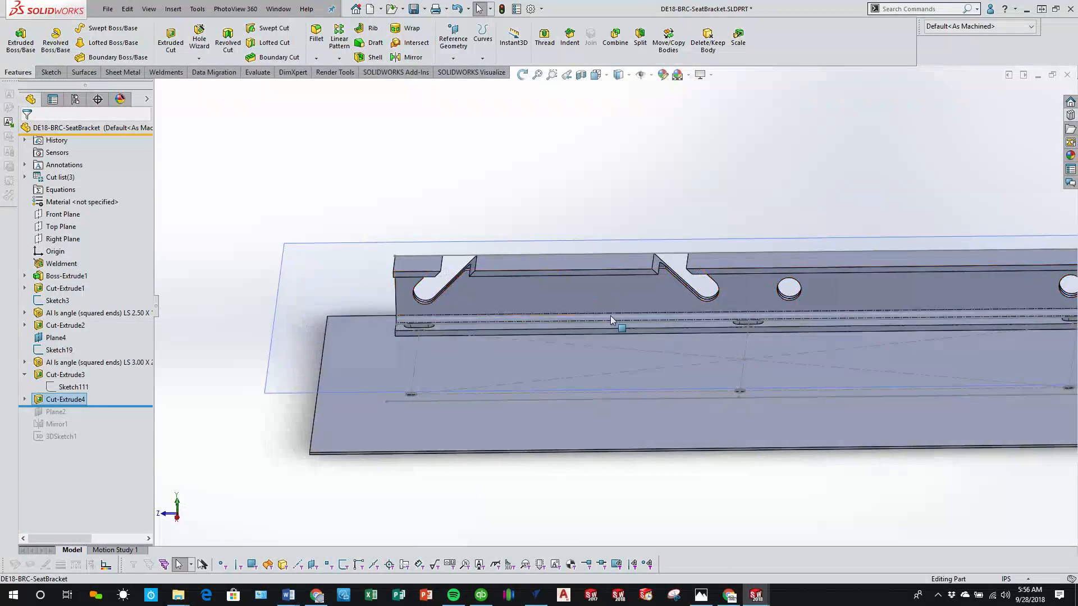
{"action": "scroll", "coordinate": [611, 319], "scroll_direction": "up", "scroll_amount": 3}
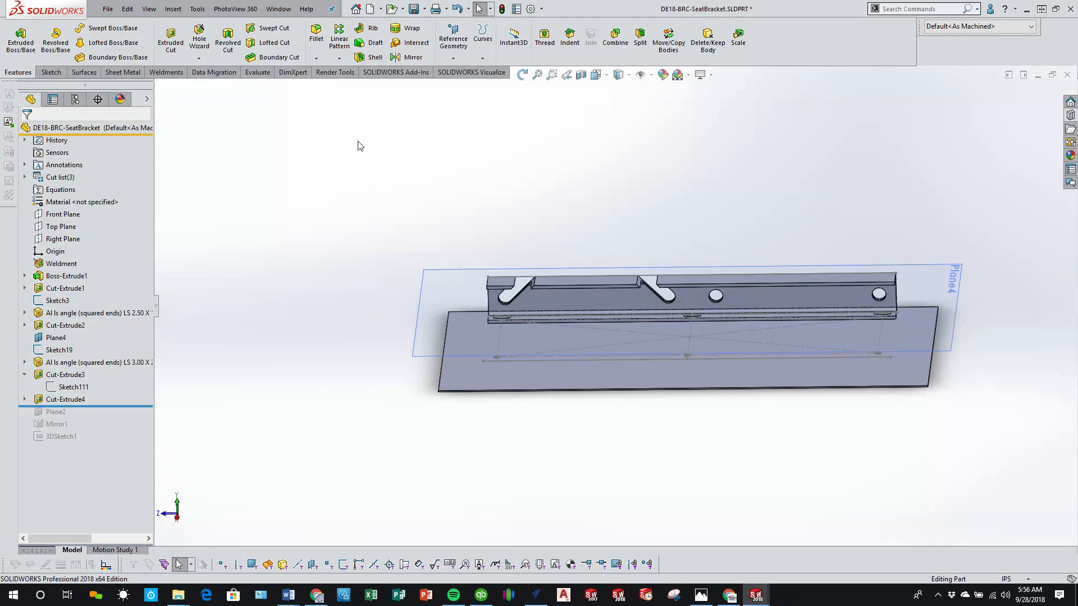
Step: Try to mirror the angled slot cut about the Front Plane with all bodies in scope, with and without Geometry Pattern
{"action": "left_click", "coordinate": [412, 57]}
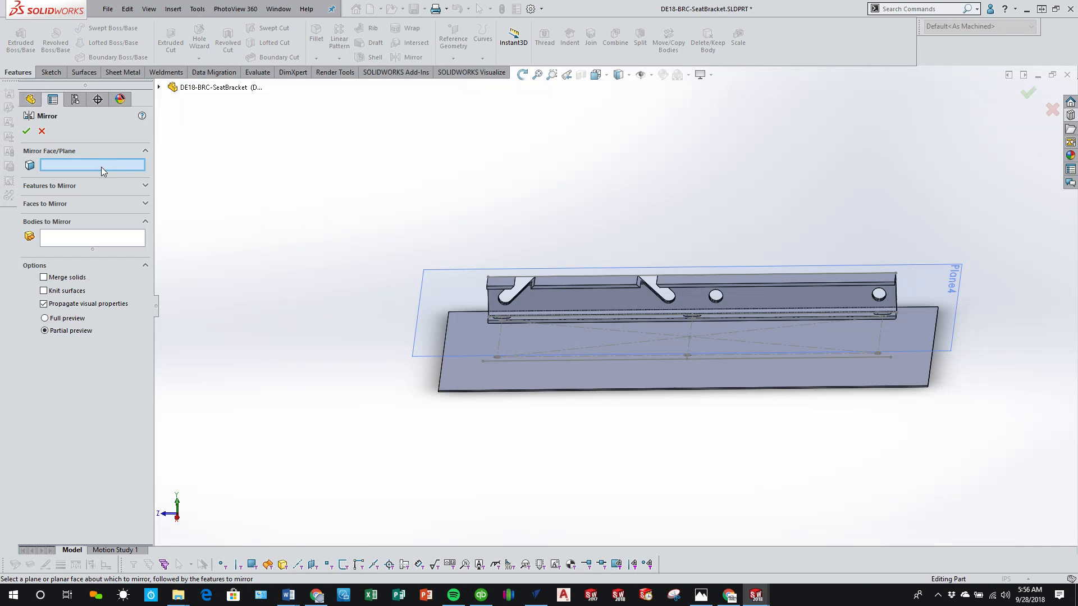
{"action": "left_click", "coordinate": [159, 87]}
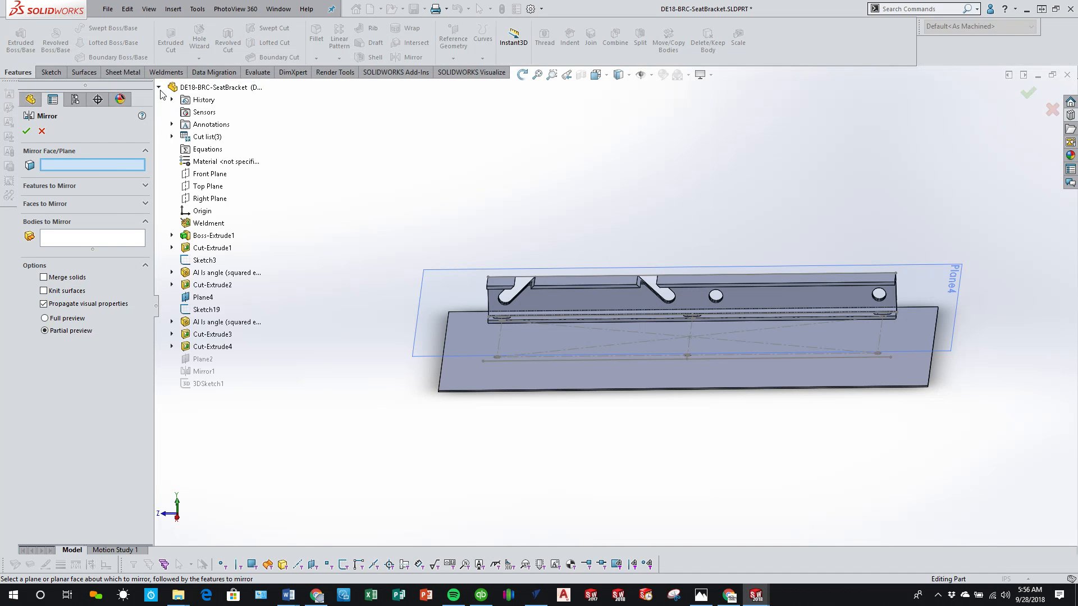
{"action": "left_click", "coordinate": [204, 175]}
{"action": "left_click", "coordinate": [59, 189]}
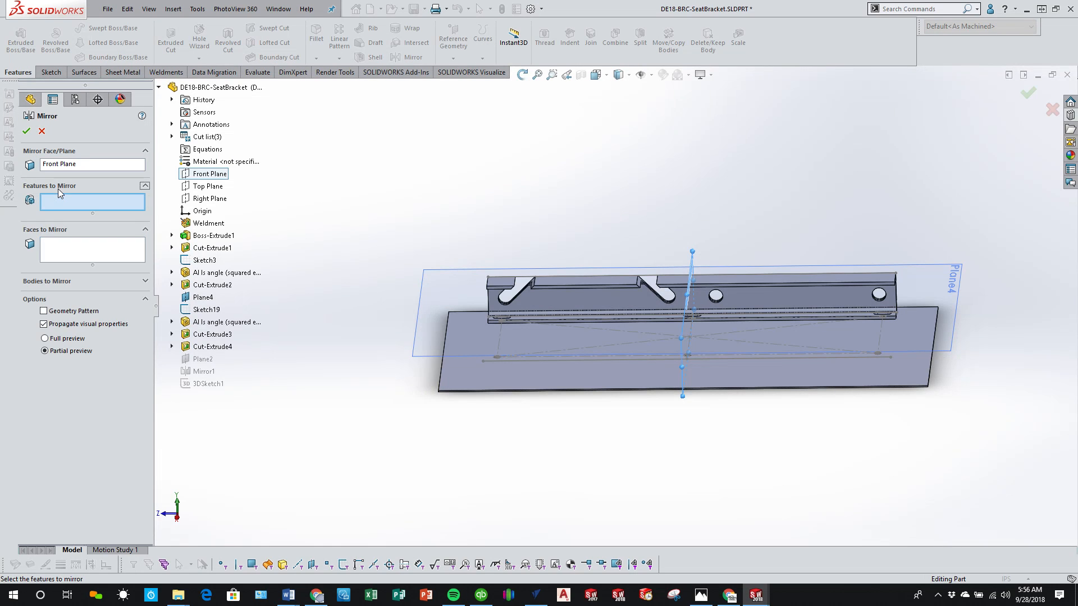
{"action": "left_click", "coordinate": [197, 347]}
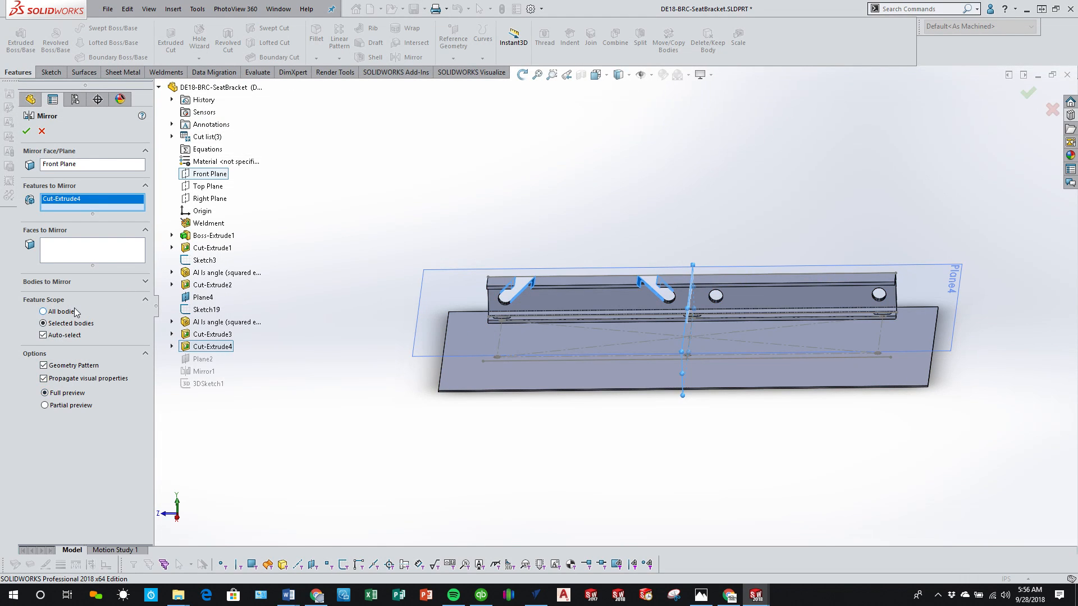
{"action": "left_click", "coordinate": [44, 335]}
{"action": "left_click", "coordinate": [44, 312]}
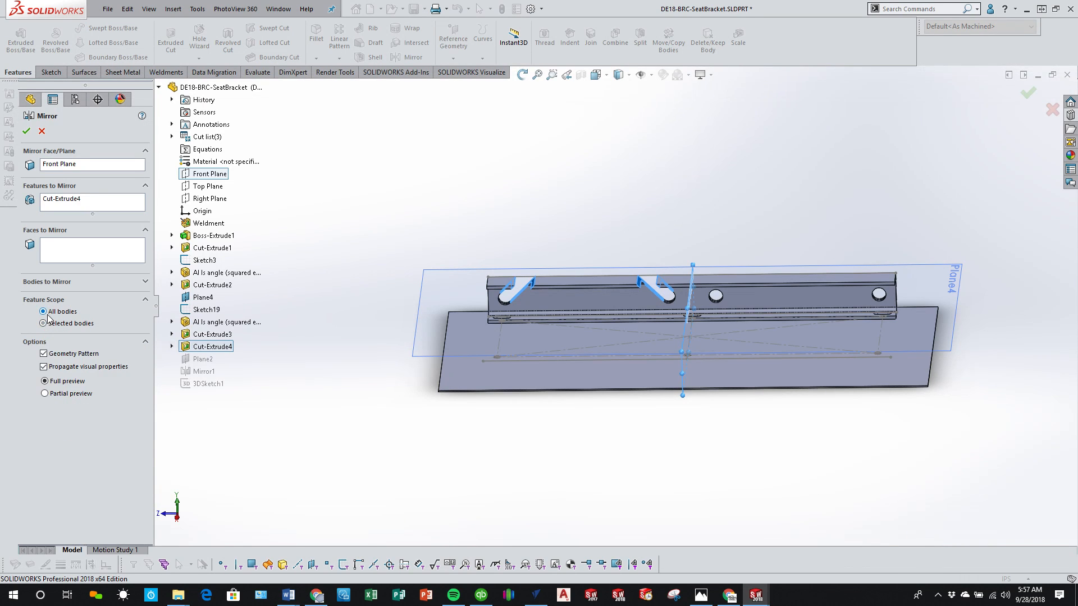
{"action": "left_click", "coordinate": [27, 131]}
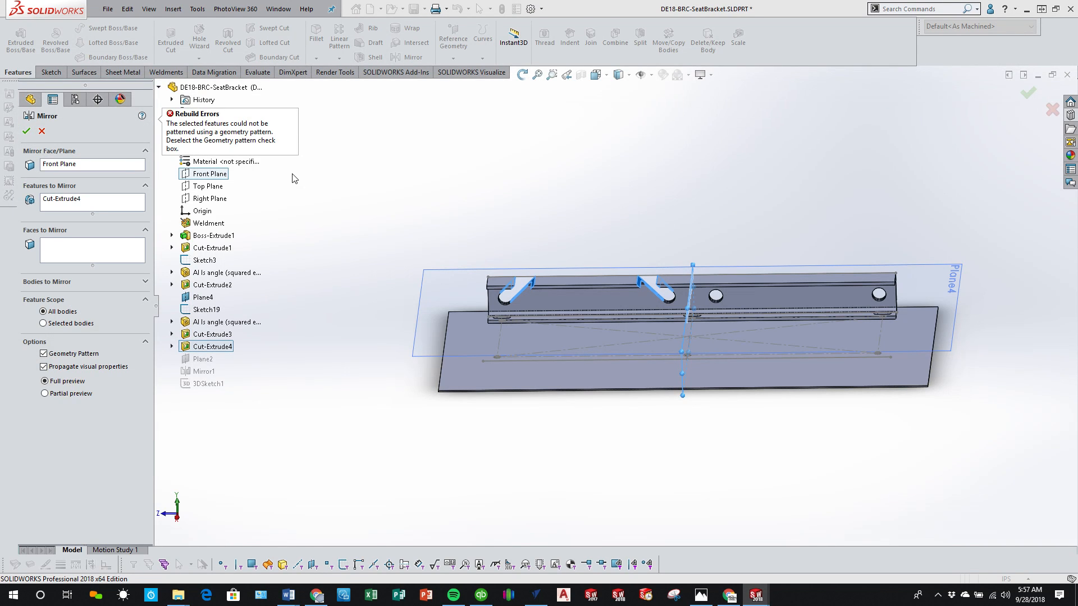
{"action": "left_click", "coordinate": [44, 354]}
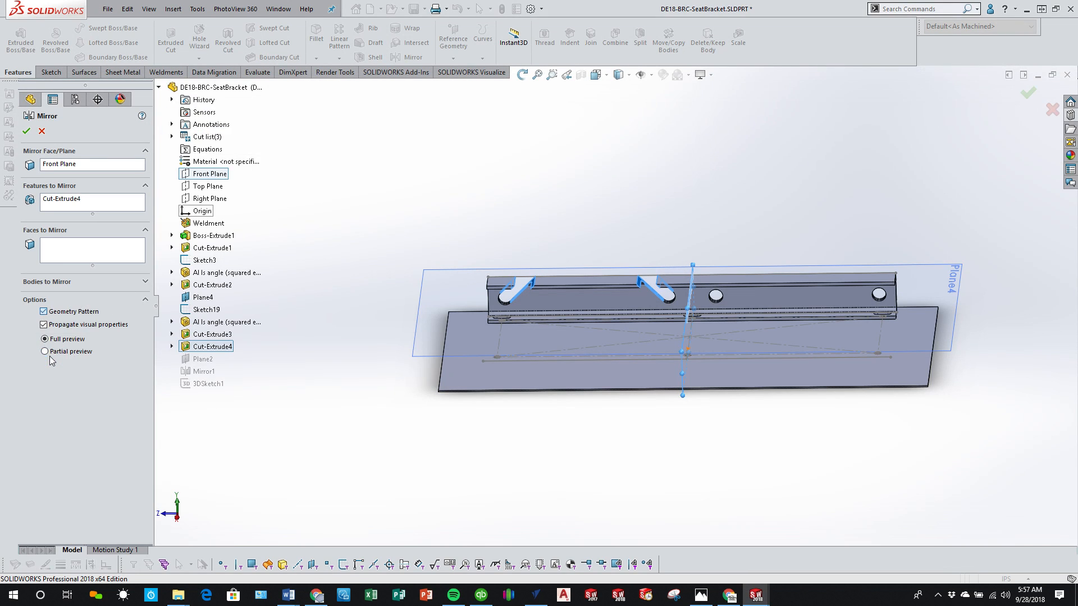
{"action": "left_click", "coordinate": [26, 131]}
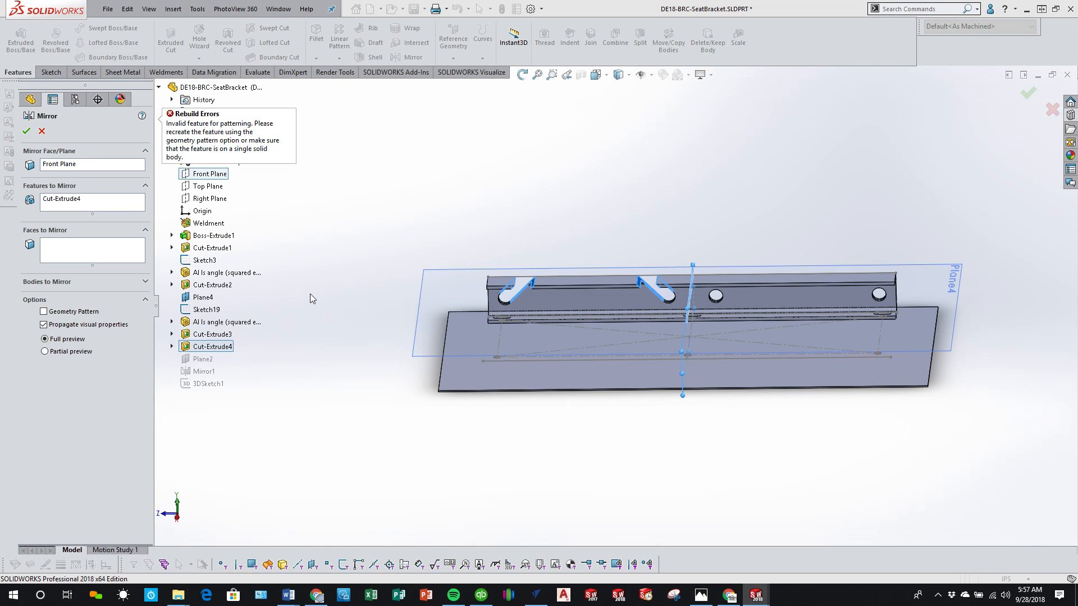
{"action": "left_click", "coordinate": [42, 131]}
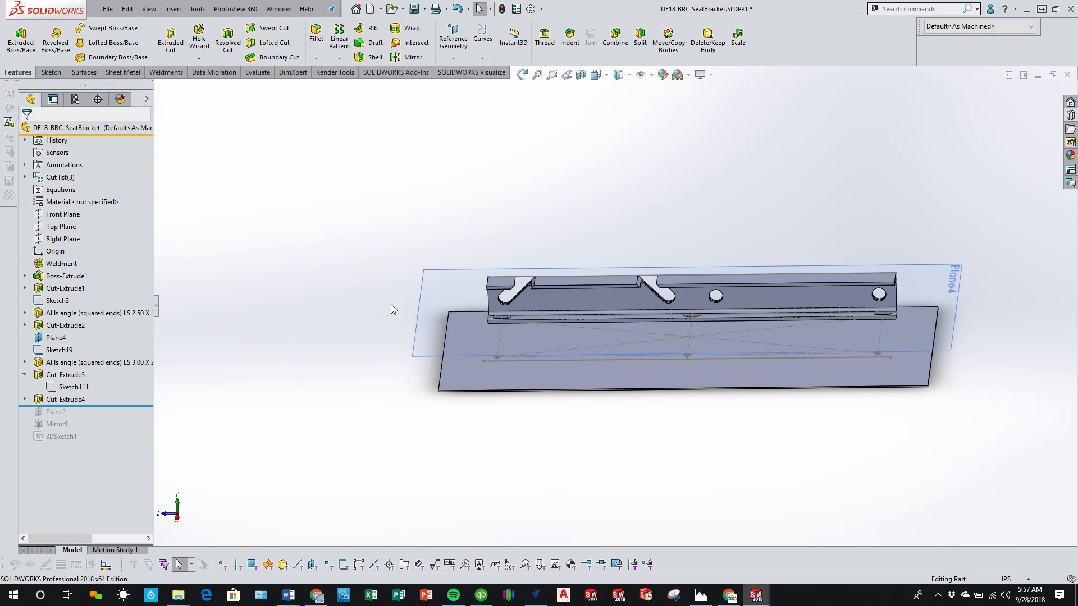
Step: Edit the slot cut's sketch and draw a vertical centerline from the origin up to the rail's upper edge line
{"action": "left_click", "coordinate": [24, 399]}
{"action": "left_click", "coordinate": [74, 412]}
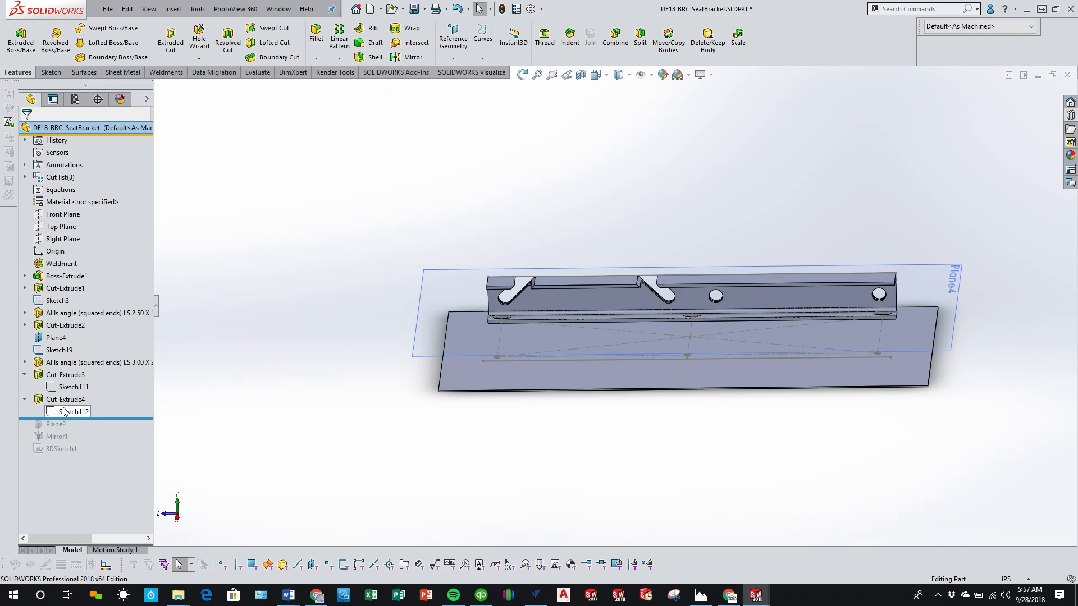
{"action": "left_click", "coordinate": [71, 374]}
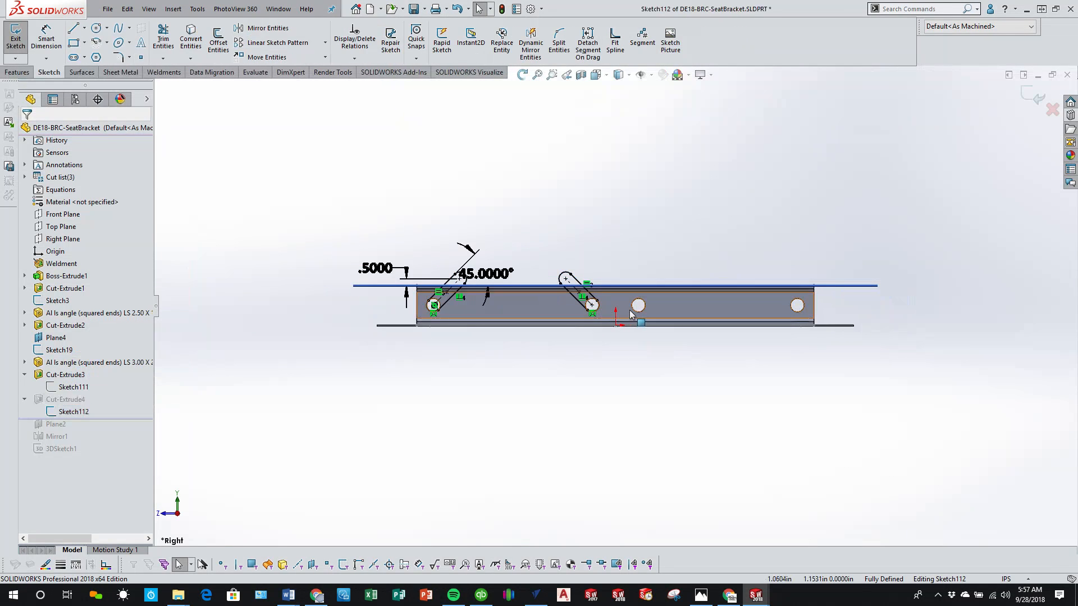
{"action": "left_click", "coordinate": [85, 28]}
{"action": "left_click", "coordinate": [93, 50]}
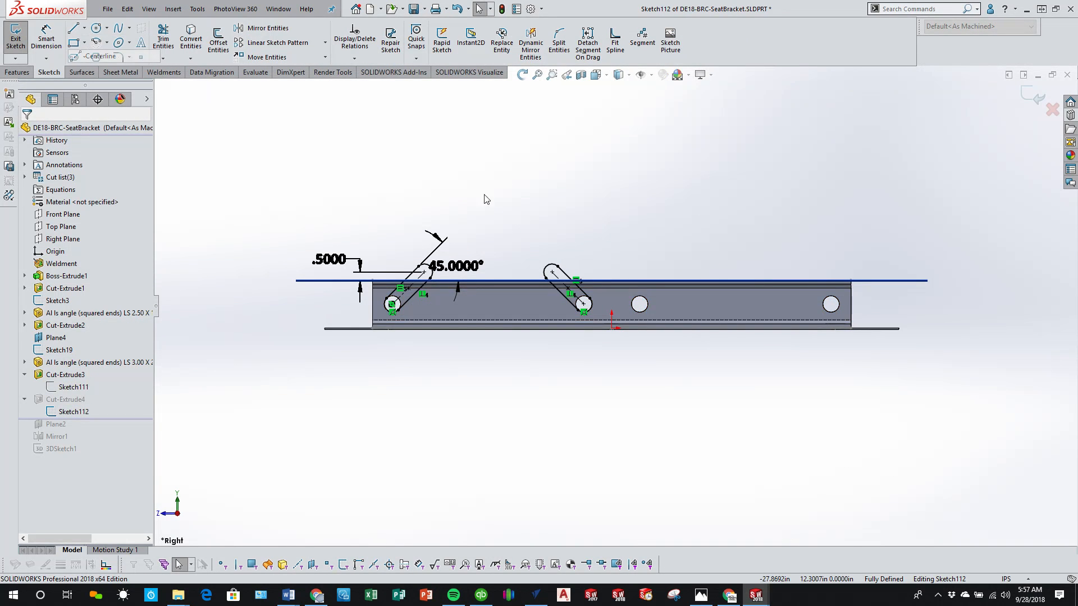
{"action": "left_click", "coordinate": [612, 329]}
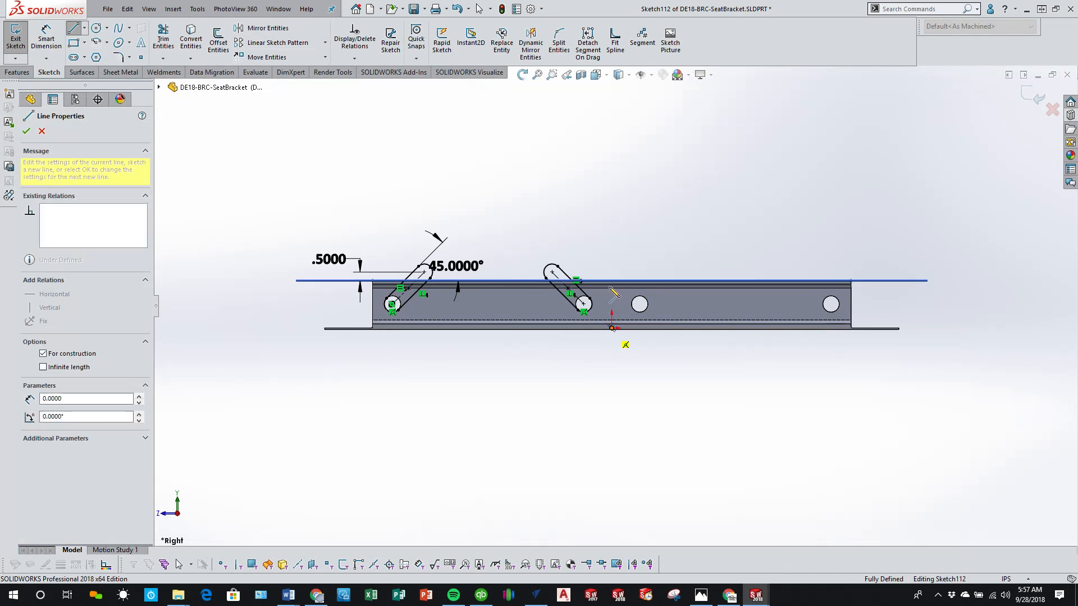
{"action": "left_click", "coordinate": [612, 280]}
{"action": "key", "text": "Escape"}
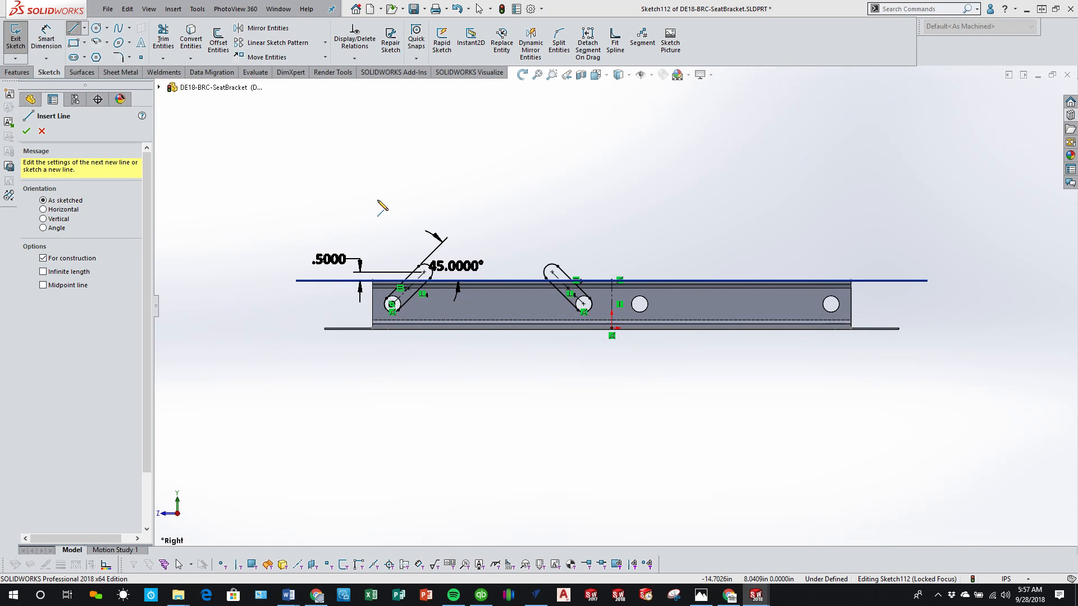
{"action": "key", "text": "Escape"}
Step: Mirror the two angled slots about the vertical centerline, and exit the sketch to rebuild the cut
{"action": "left_click", "coordinate": [263, 29]}
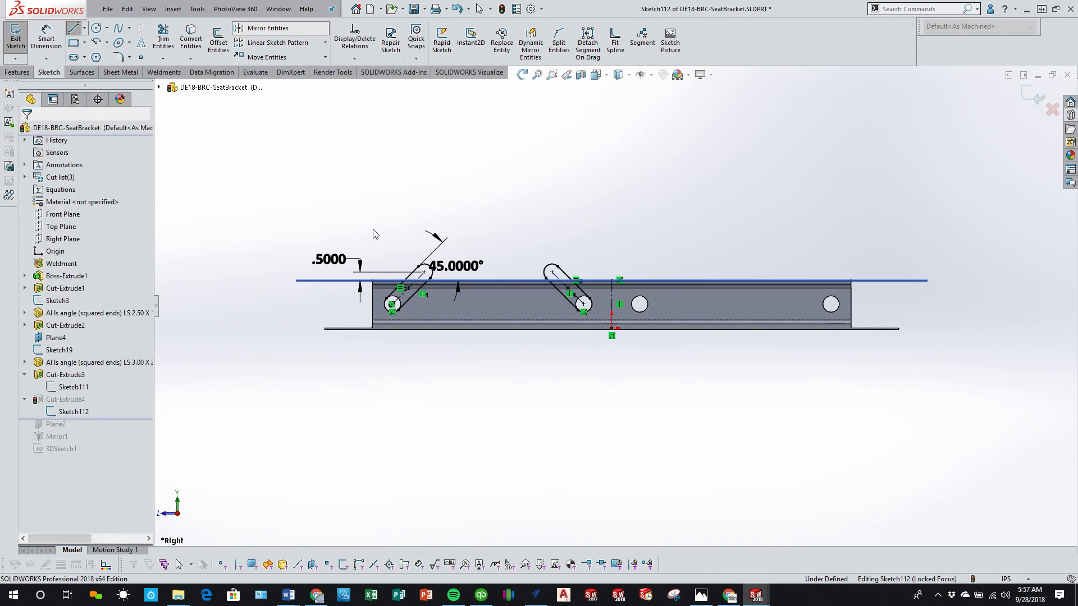
{"action": "key", "text": "ctrl+a"}
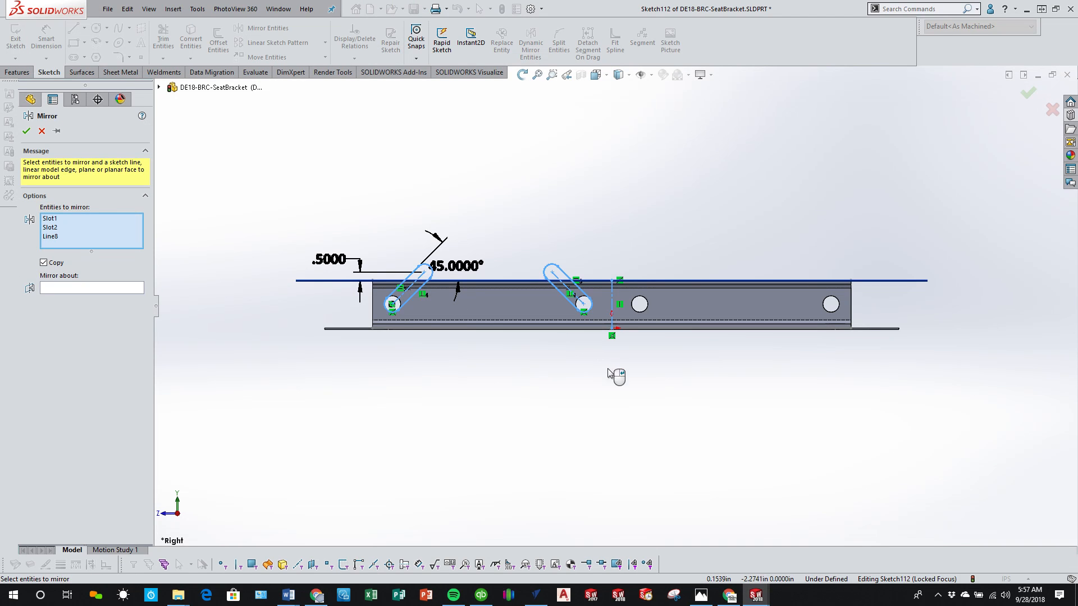
{"action": "right_click", "coordinate": [51, 238]}
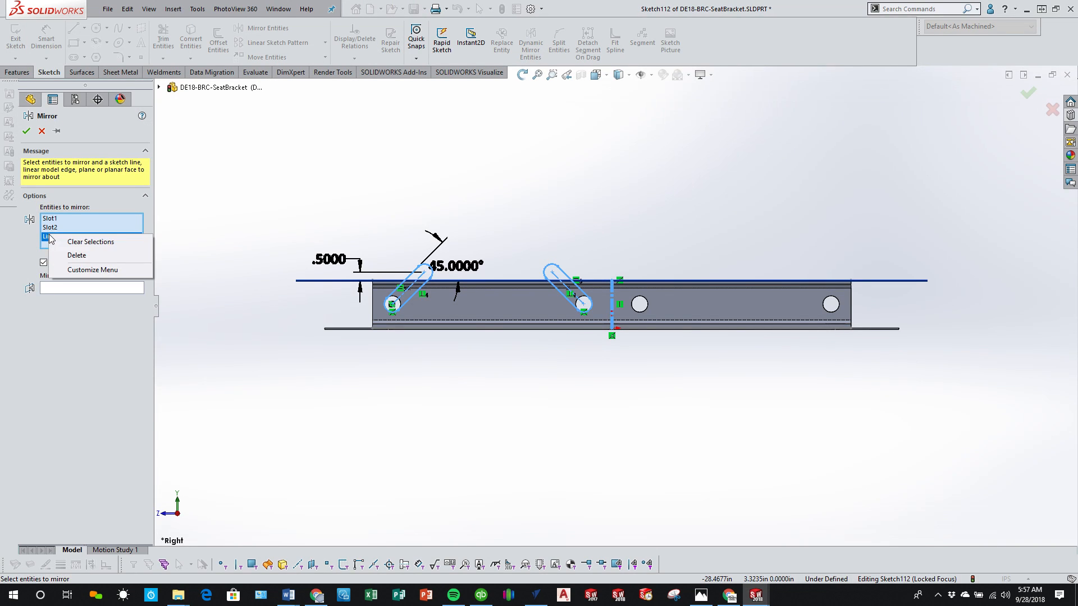
{"action": "left_click", "coordinate": [107, 255]}
{"action": "left_click", "coordinate": [83, 281]}
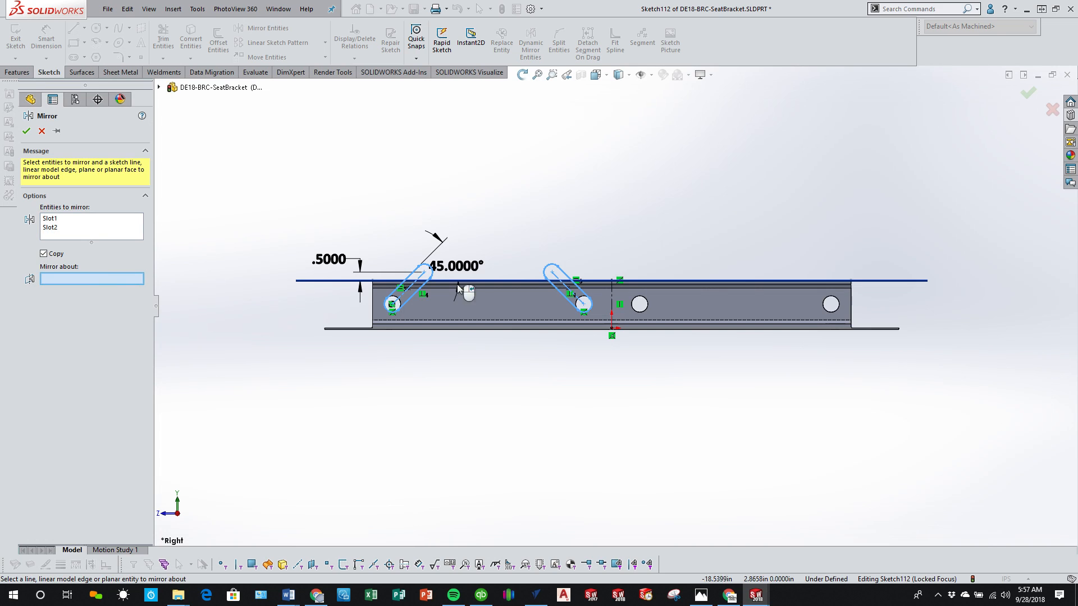
{"action": "left_click", "coordinate": [612, 299]}
{"action": "right_click", "coordinate": [616, 300]}
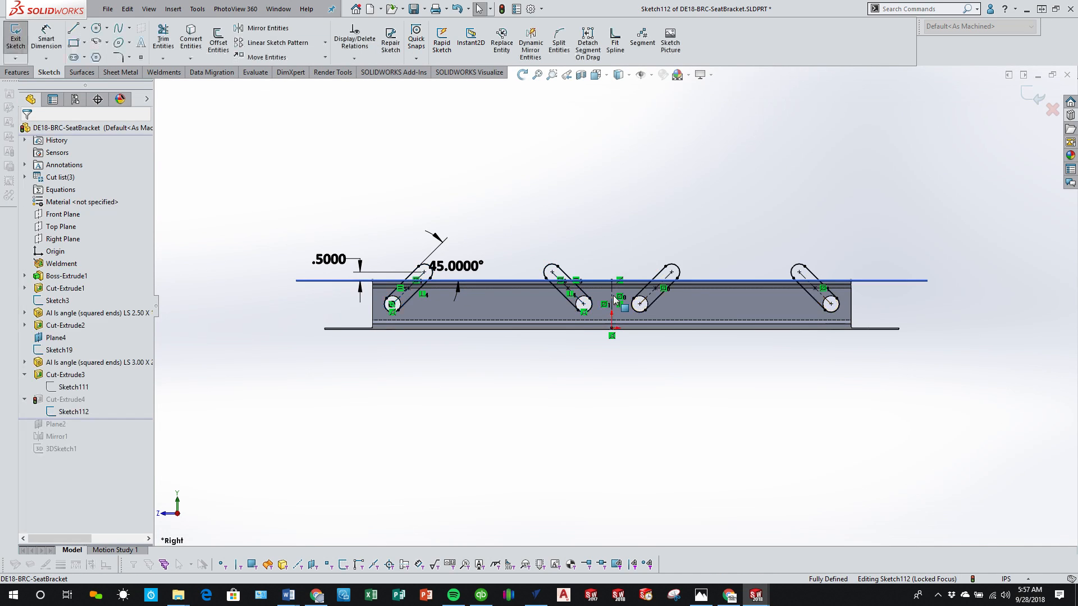
{"action": "left_click", "coordinate": [1032, 95]}
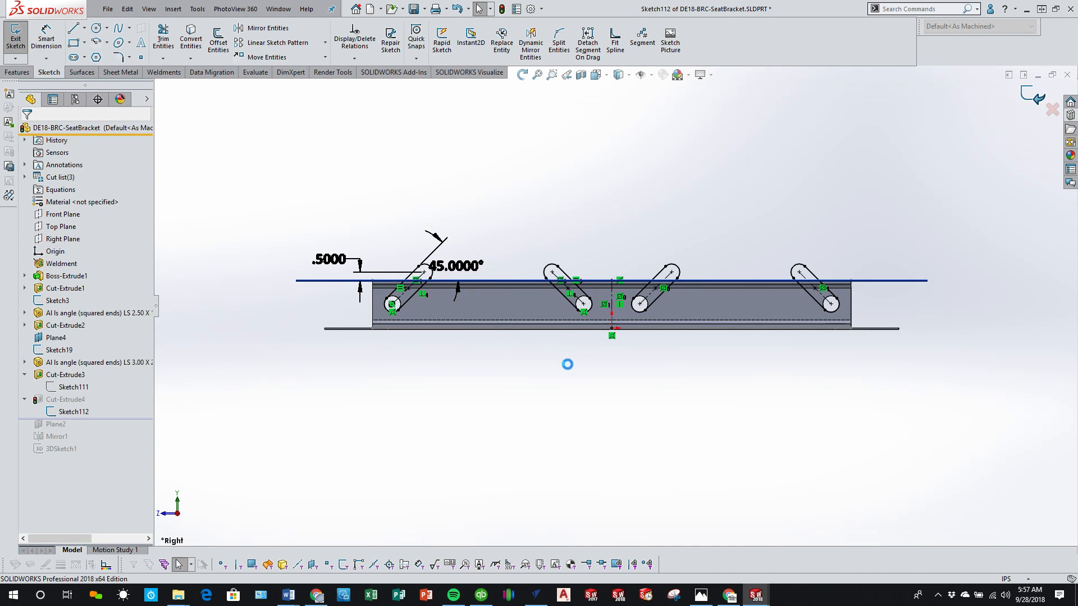
Step: Roll the feature history forward past Plane2, Mirror1 and 3DSketch1, and inspect the slots in the original and mirrored rails
{"action": "middle_click_drag", "start_coordinate": [570, 375], "coordinate": [636, 396]}
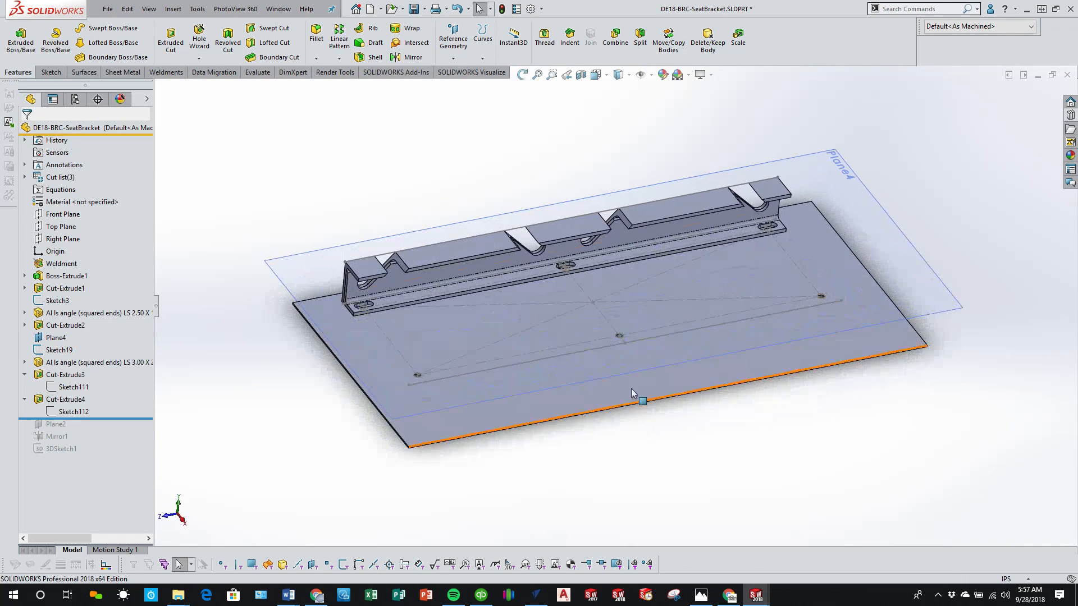
{"action": "scroll", "coordinate": [589, 246], "scroll_direction": "down", "scroll_amount": 2}
{"action": "middle_click_drag", "start_coordinate": [582, 271], "coordinate": [576, 207]}
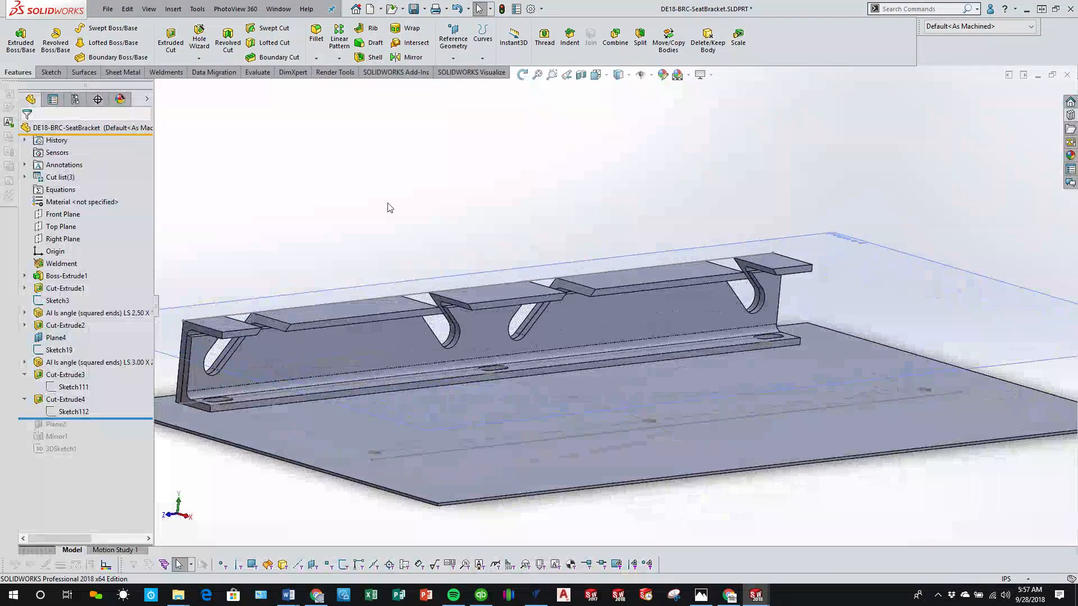
{"action": "left_click_drag", "start_coordinate": [133, 420], "coordinate": [135, 455]}
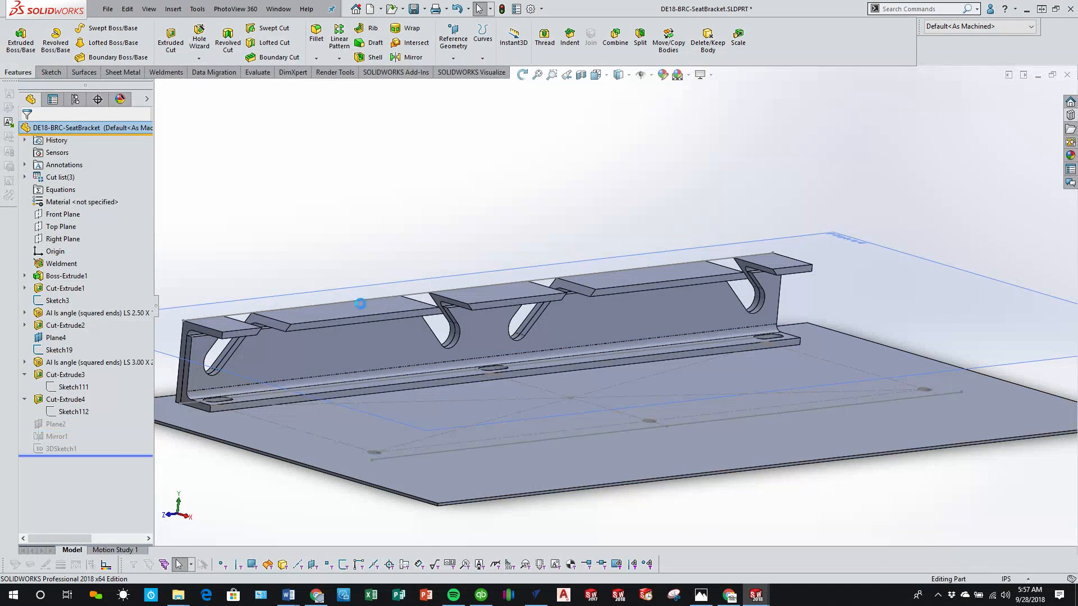
{"action": "middle_click_drag", "start_coordinate": [507, 214], "coordinate": [476, 197]}
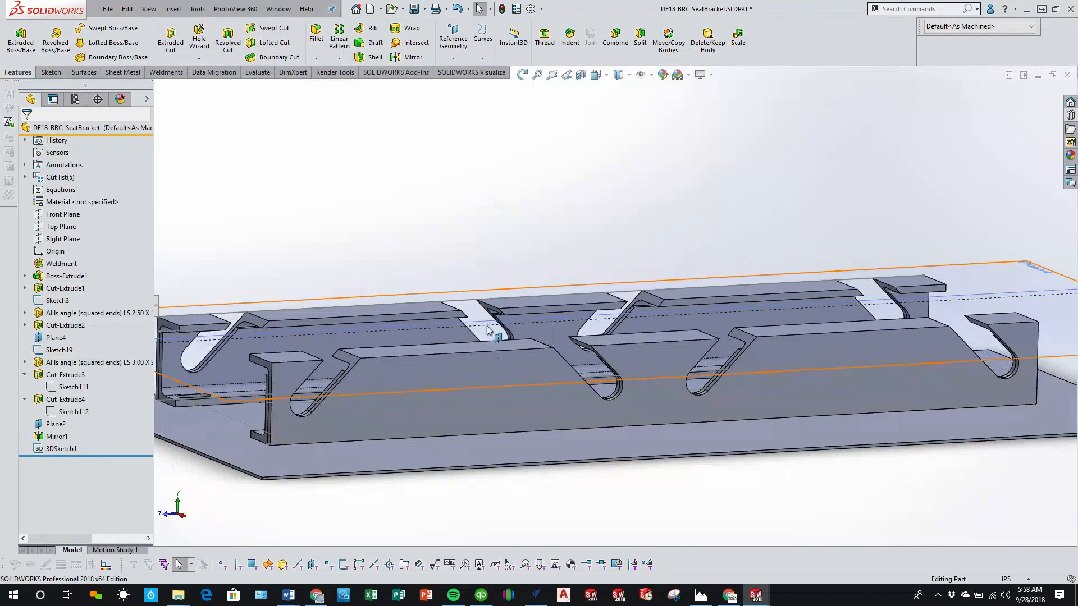
{"action": "middle_click_drag", "start_coordinate": [493, 385], "coordinate": [547, 413]}
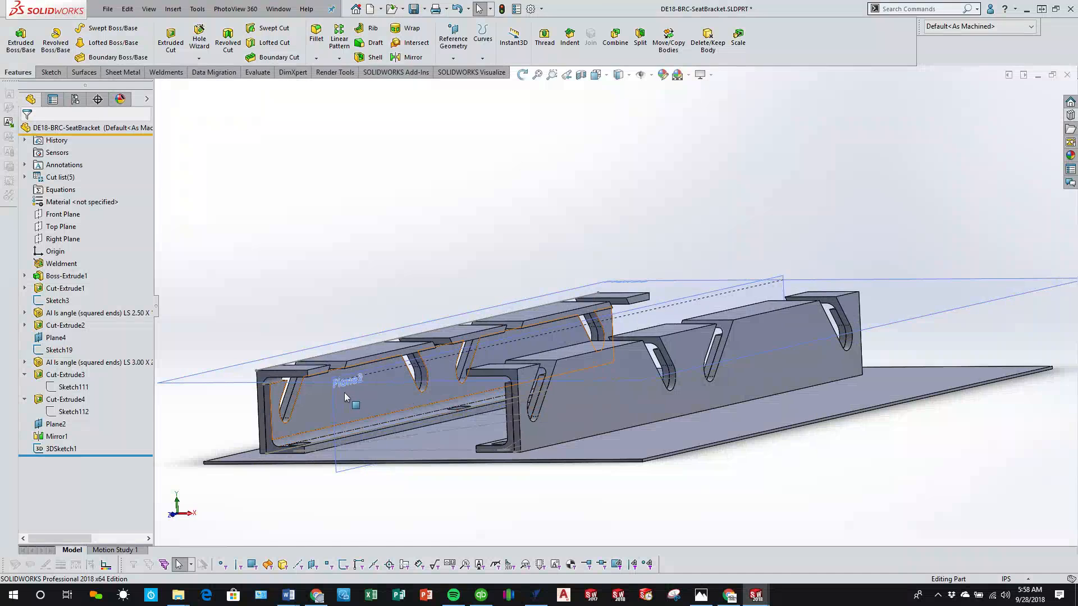
{"action": "middle_click_drag", "start_coordinate": [344, 392], "coordinate": [470, 397]}
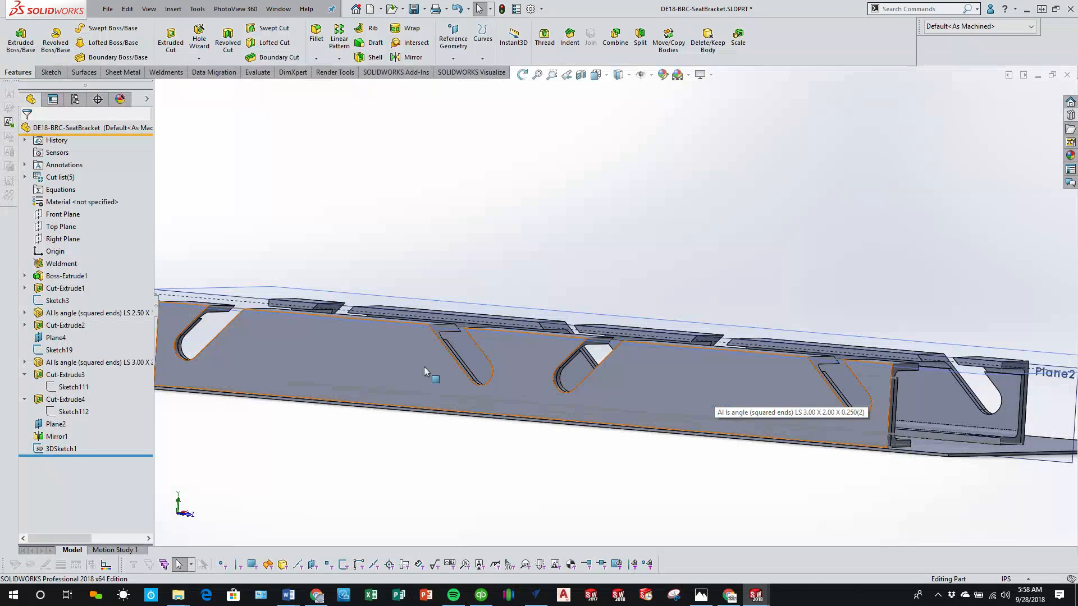
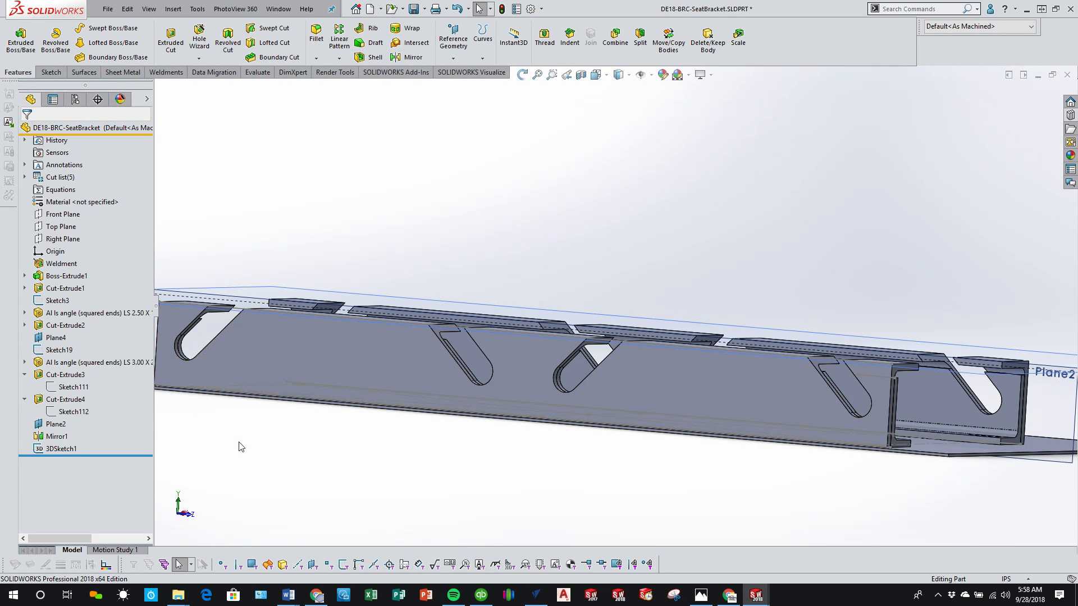
Step: Set the diameter of the circular hole cut in the angle rails to 1.125 in and rebuild the part
{"action": "mouse_move", "coordinate": [52, 441]}
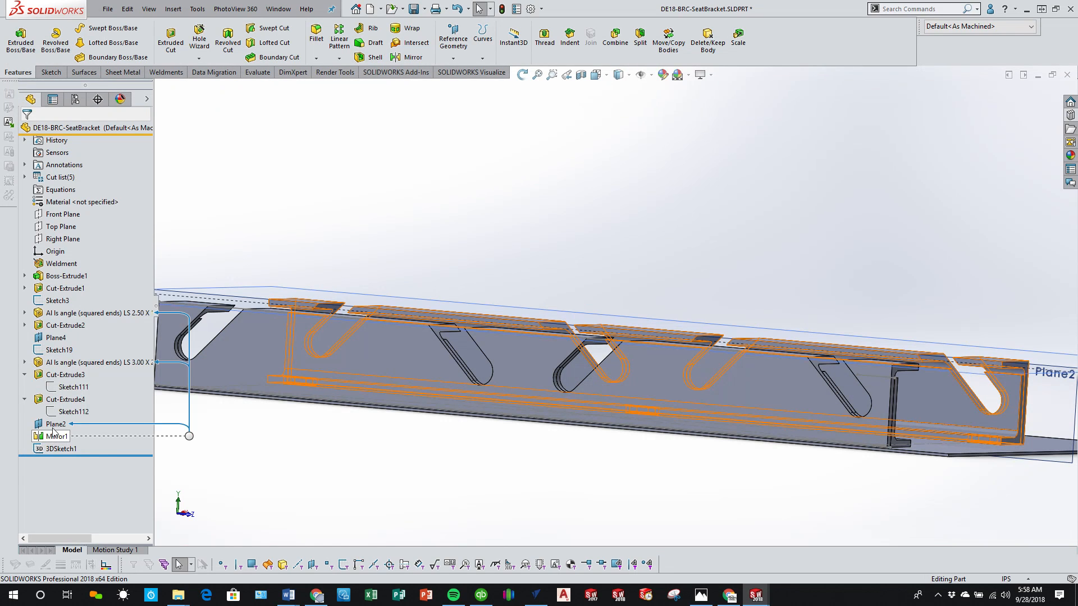
{"action": "left_click", "coordinate": [73, 387]}
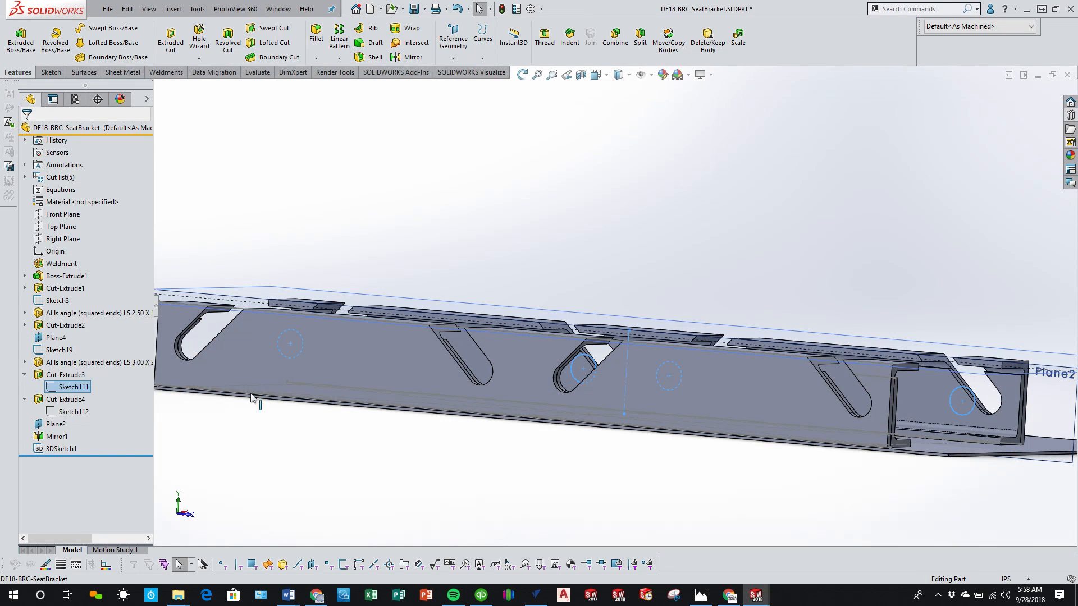
{"action": "middle_click_drag", "start_coordinate": [788, 372], "coordinate": [309, 424]}
{"action": "double_click", "coordinate": [69, 388]}
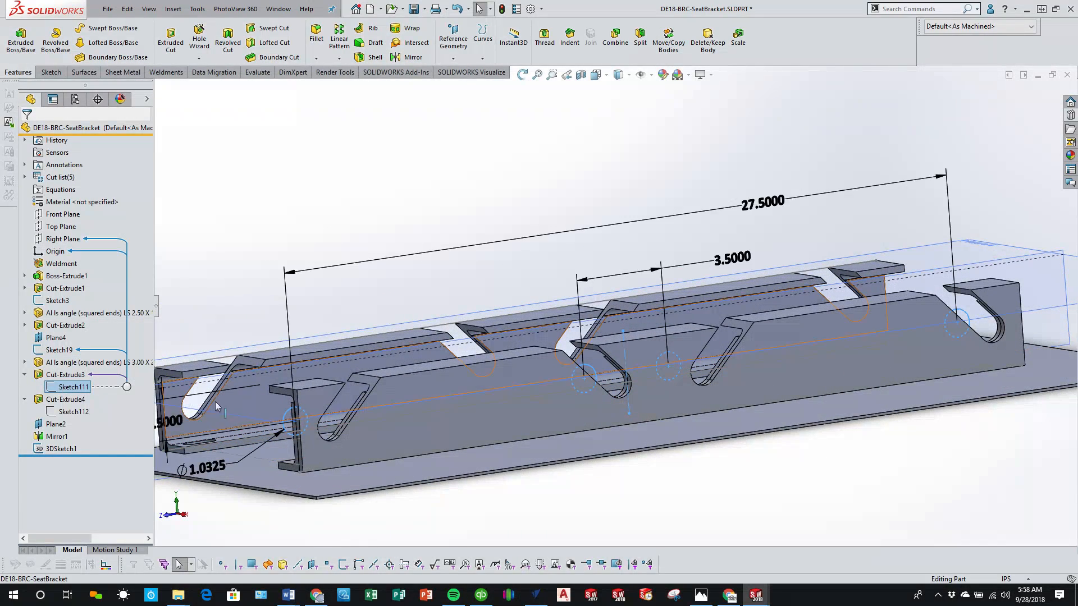
{"action": "scroll", "coordinate": [273, 432], "scroll_direction": "up", "scroll_amount": 2}
{"action": "double_click", "coordinate": [327, 425]}
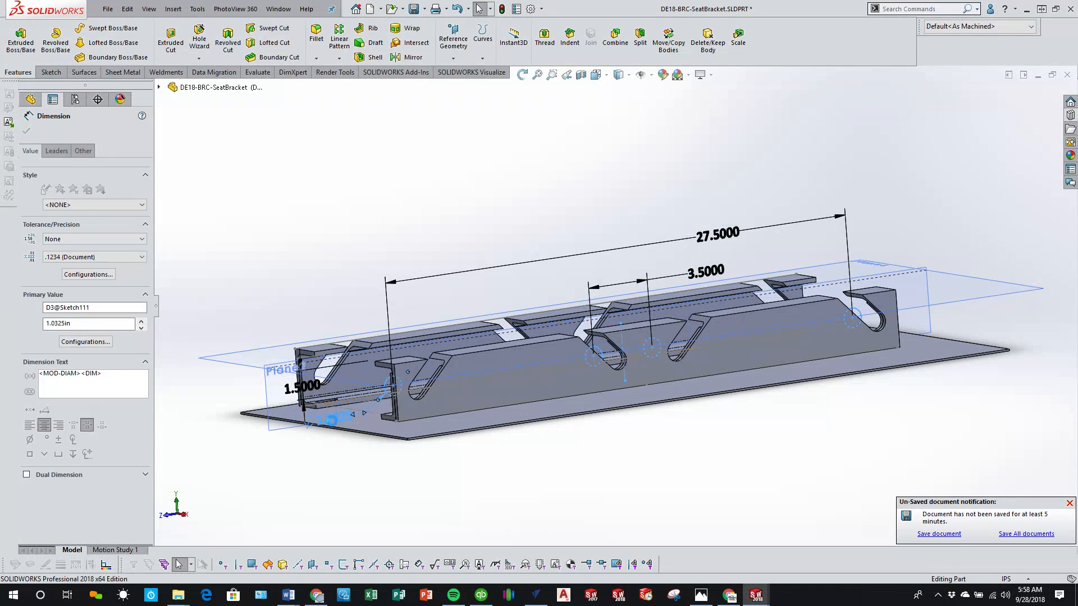
{"action": "type", "text": "1.125"}
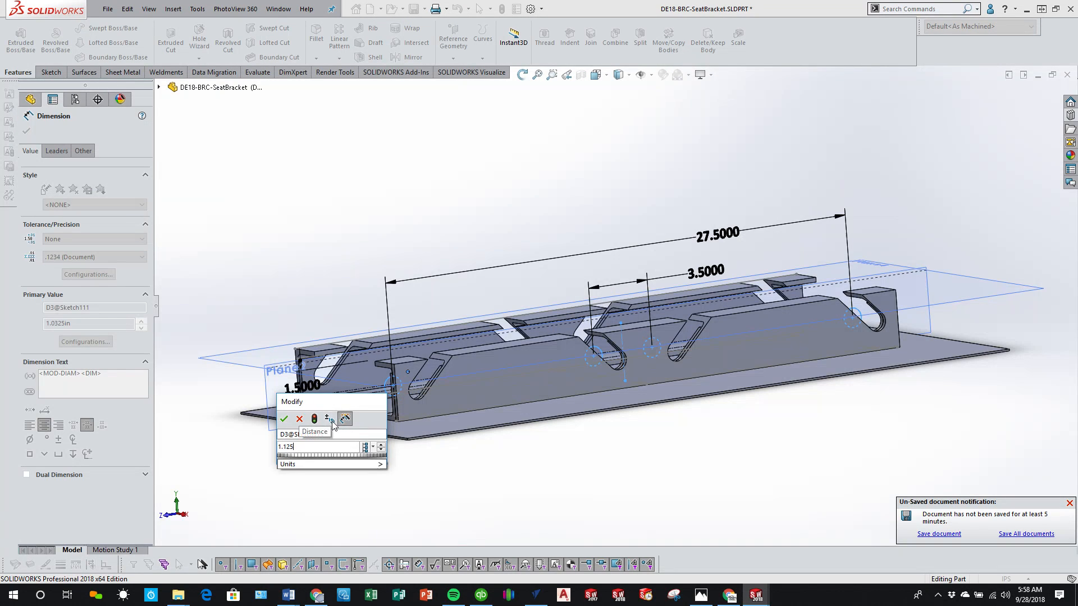
{"action": "key", "text": "Return"}
{"action": "left_click", "coordinate": [515, 483]}
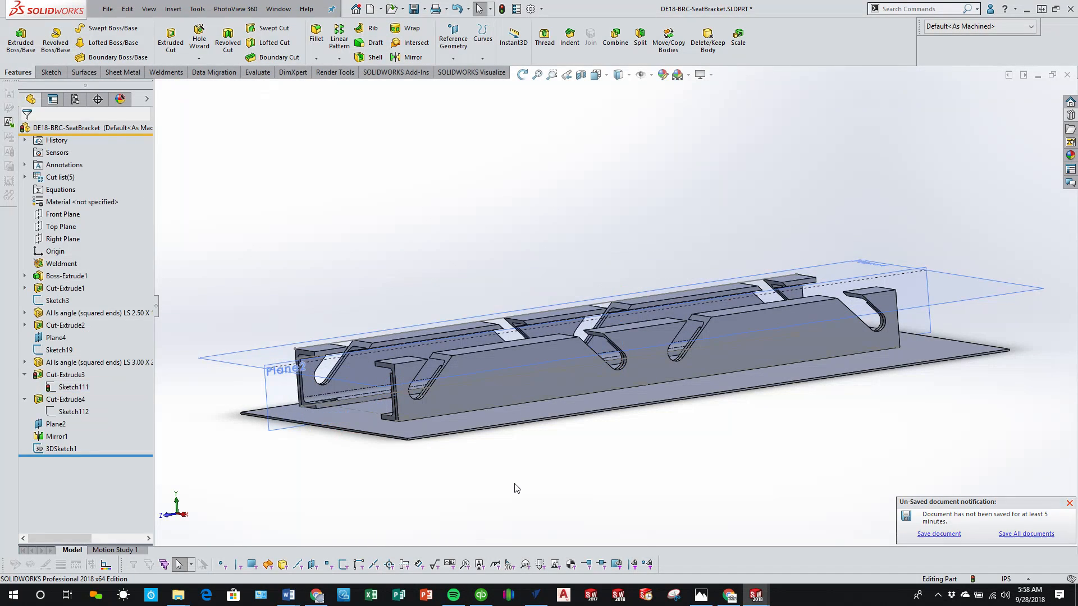
{"action": "key", "text": "ctrl+b"}
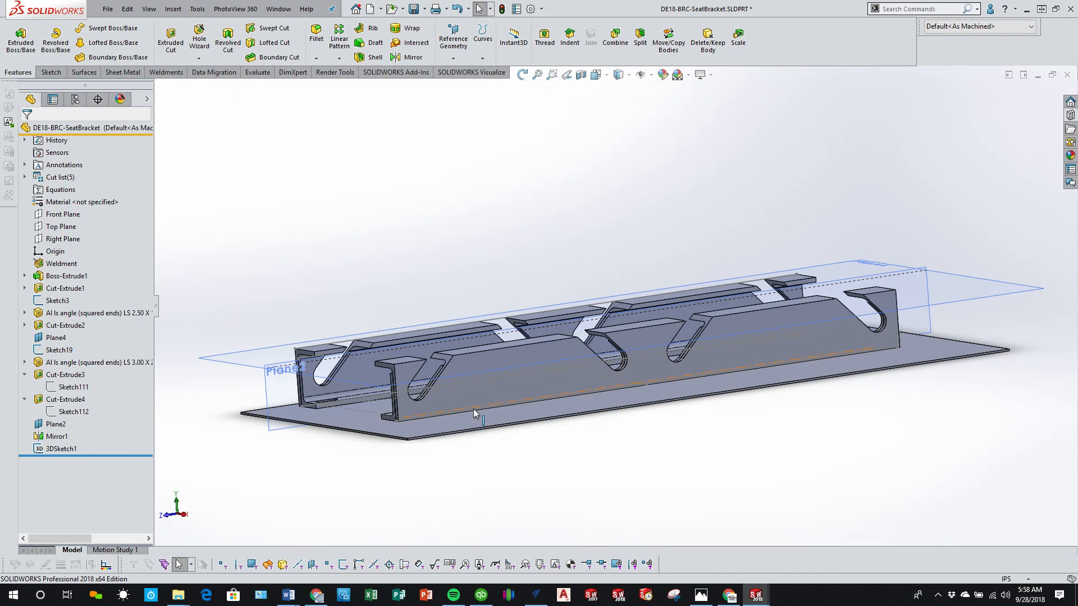
Step: Roll the feature history back to just before Plane2 and orient the model to the Right view
{"action": "middle_click_drag", "start_coordinate": [478, 412], "coordinate": [393, 441]}
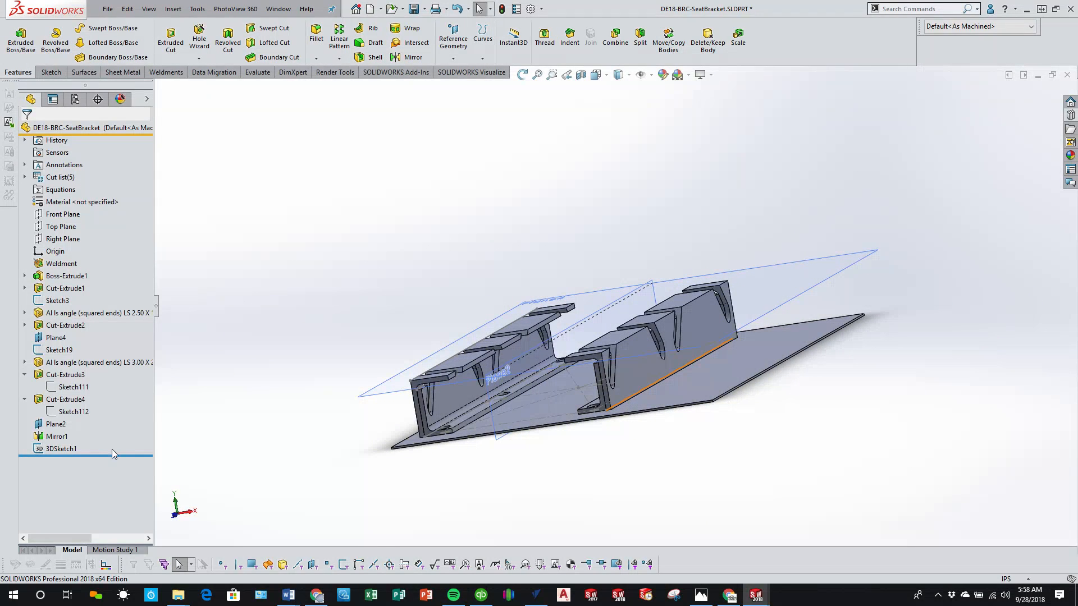
{"action": "mouse_move", "coordinate": [117, 454]}
{"action": "left_mouse_down"}
{"action": "mouse_move", "coordinate": [117, 372]}
{"action": "mouse_move", "coordinate": [116, 418]}
{"action": "left_mouse_up"}
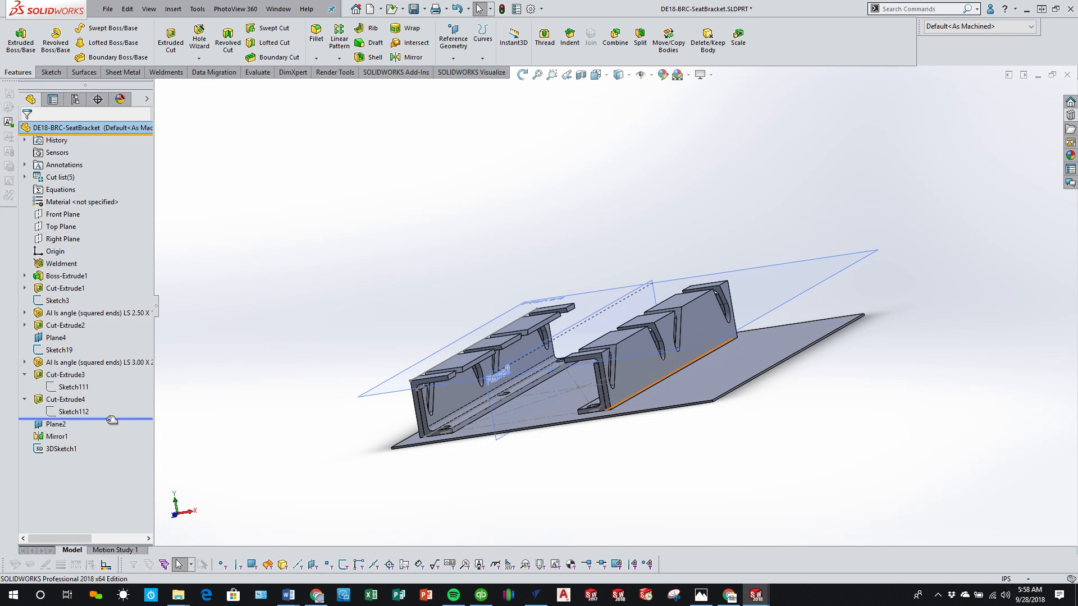
{"action": "left_click", "coordinate": [393, 447]}
{"action": "left_click", "coordinate": [195, 517]}
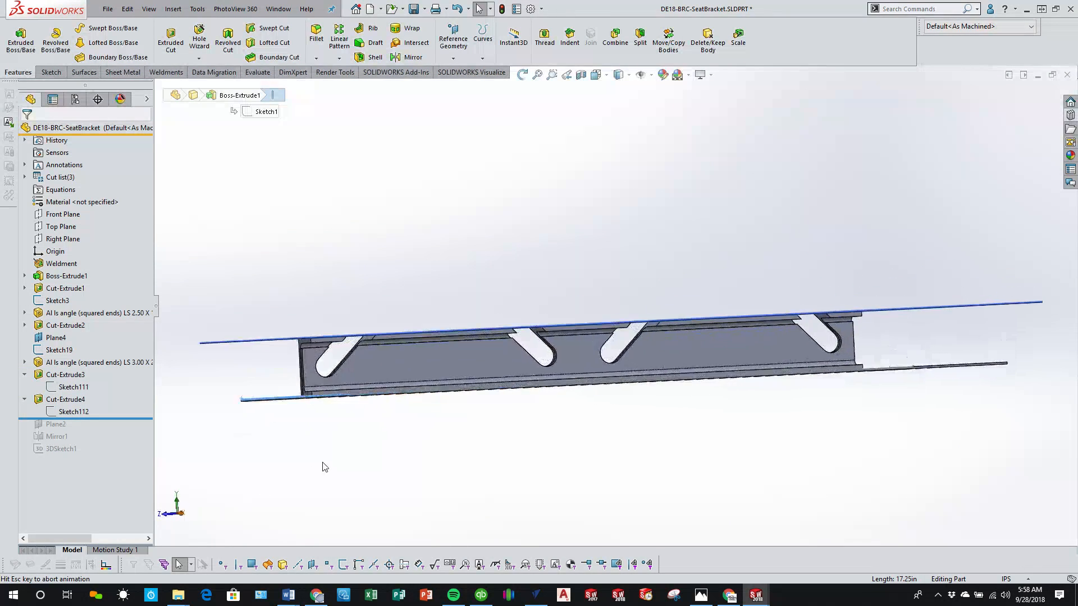
{"action": "left_click", "coordinate": [456, 343]}
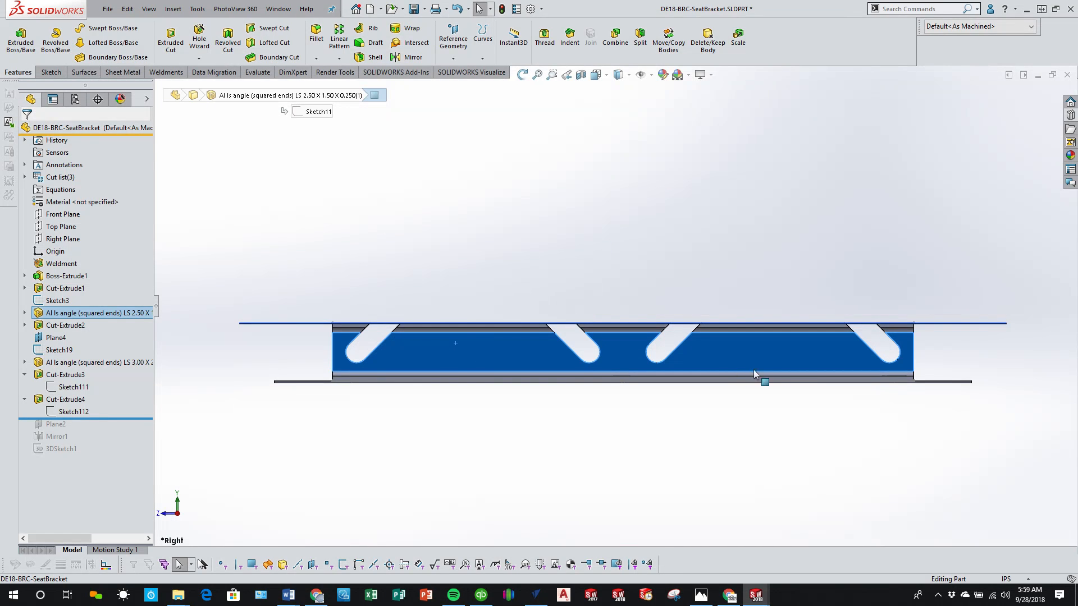
{"action": "left_click", "coordinate": [171, 42]}
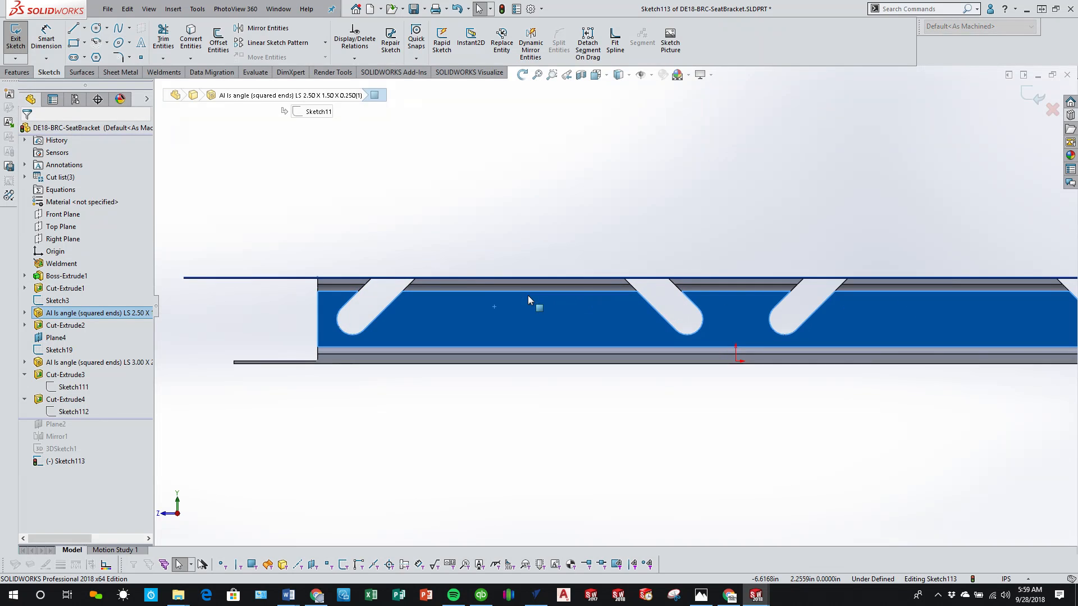
{"action": "left_click", "coordinate": [97, 29]}
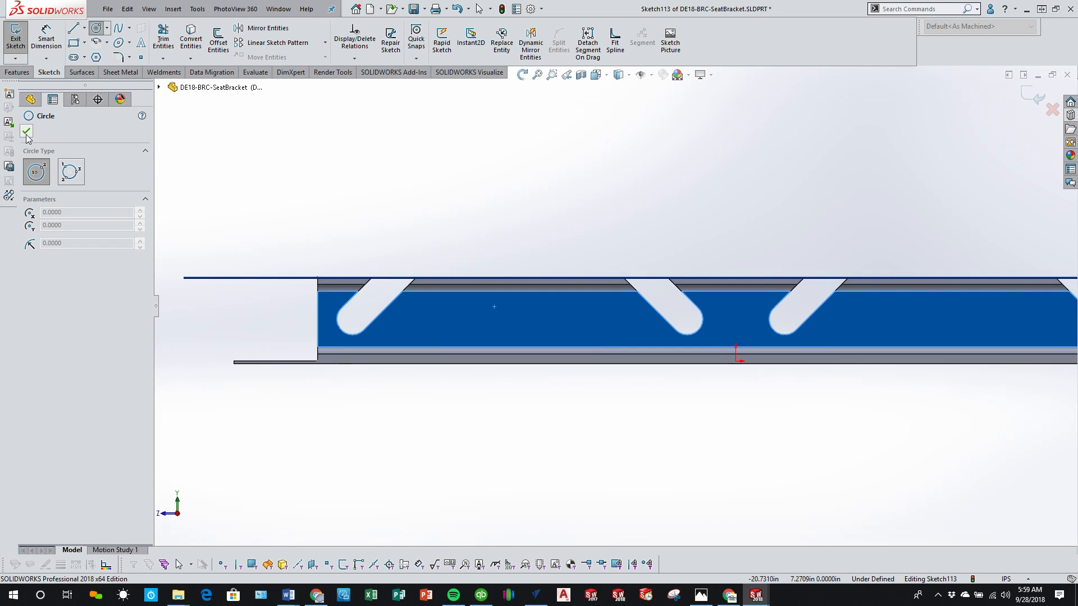
{"action": "left_click", "coordinate": [1052, 109]}
{"action": "left_click", "coordinate": [552, 302]}
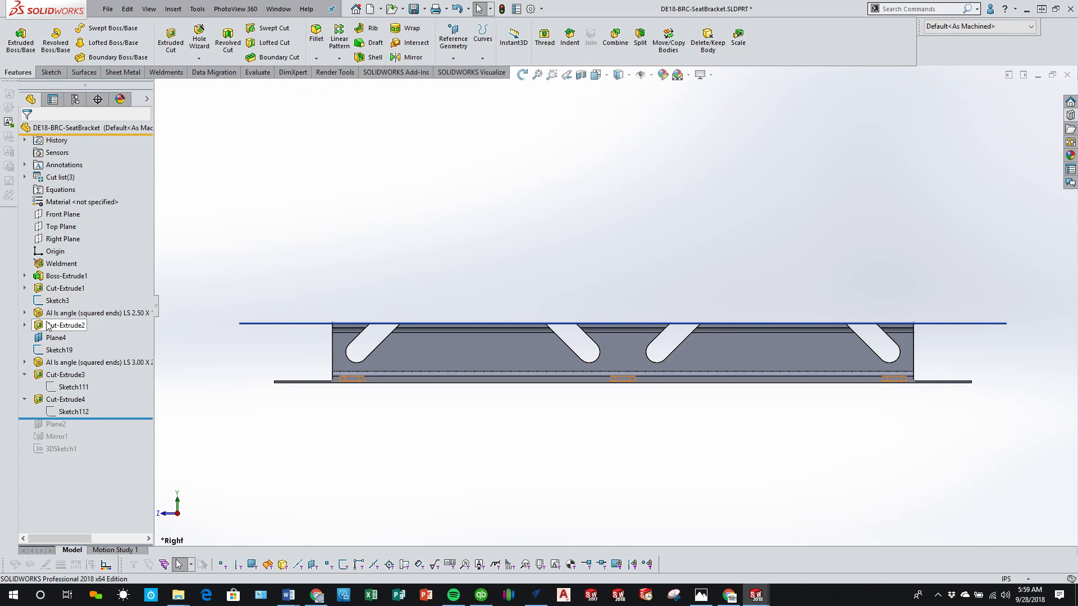
Step: Switch to Chrome to check the running CNCjs job's progress, and return to SOLIDWORKS
{"action": "scroll", "coordinate": [557, 304], "scroll_direction": "down", "scroll_amount": 3}
{"action": "scroll", "coordinate": [510, 380], "scroll_direction": "up", "scroll_amount": 3}
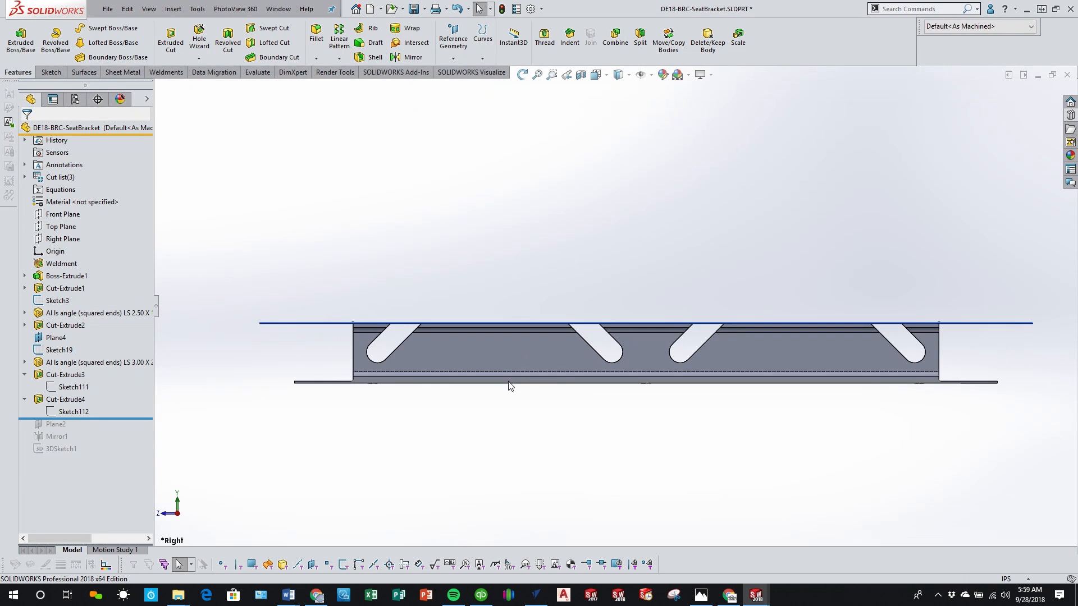
{"action": "scroll", "coordinate": [503, 344], "scroll_direction": "down", "scroll_amount": 3}
{"action": "scroll", "coordinate": [510, 288], "scroll_direction": "down", "scroll_amount": 1}
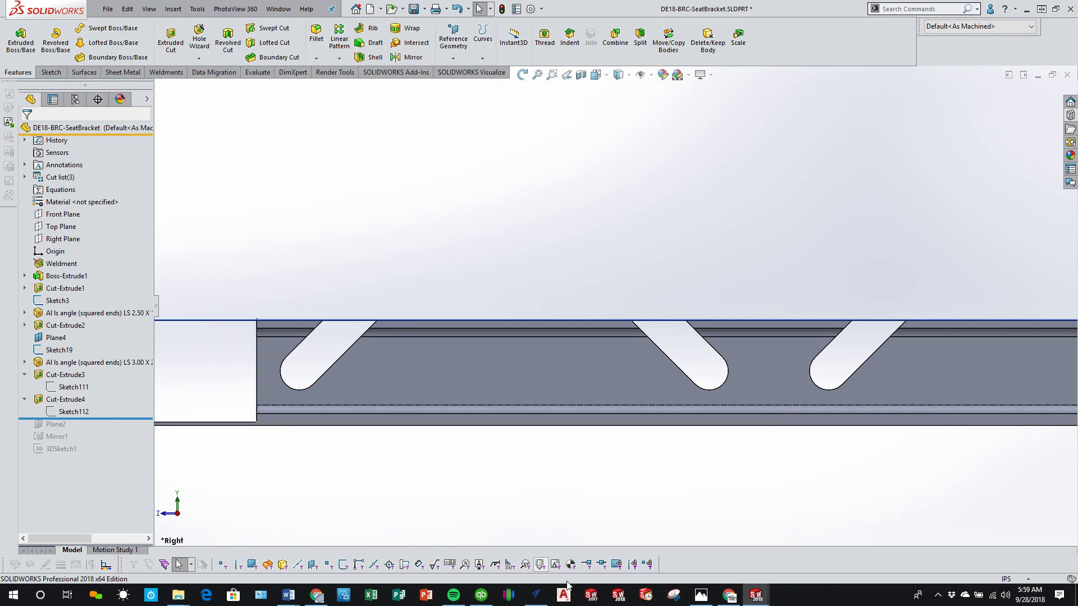
{"action": "left_click", "coordinate": [731, 600]}
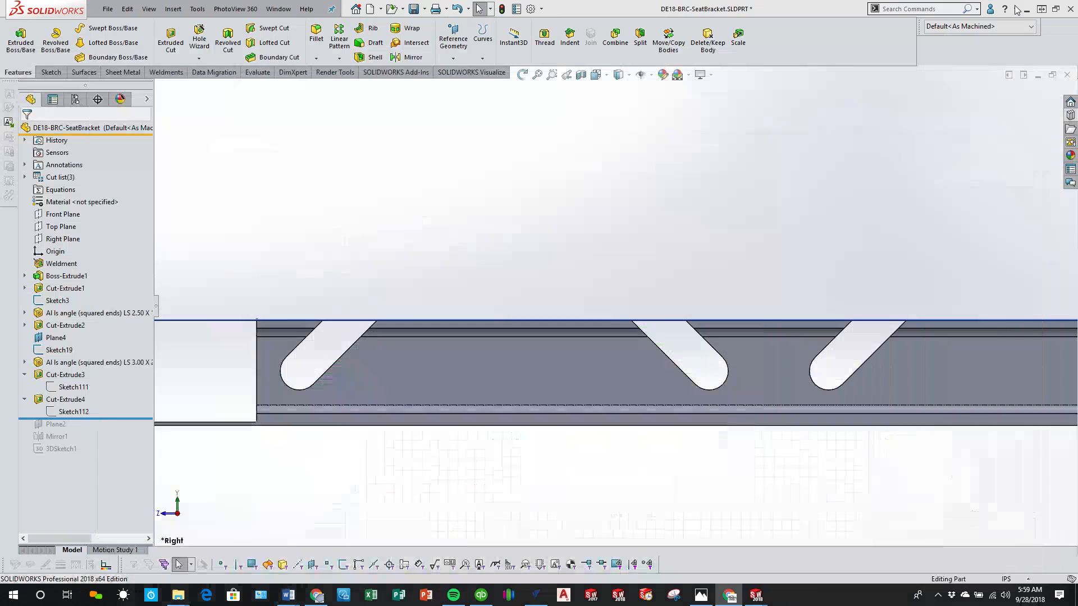
{"action": "left_click", "coordinate": [1014, 8]}
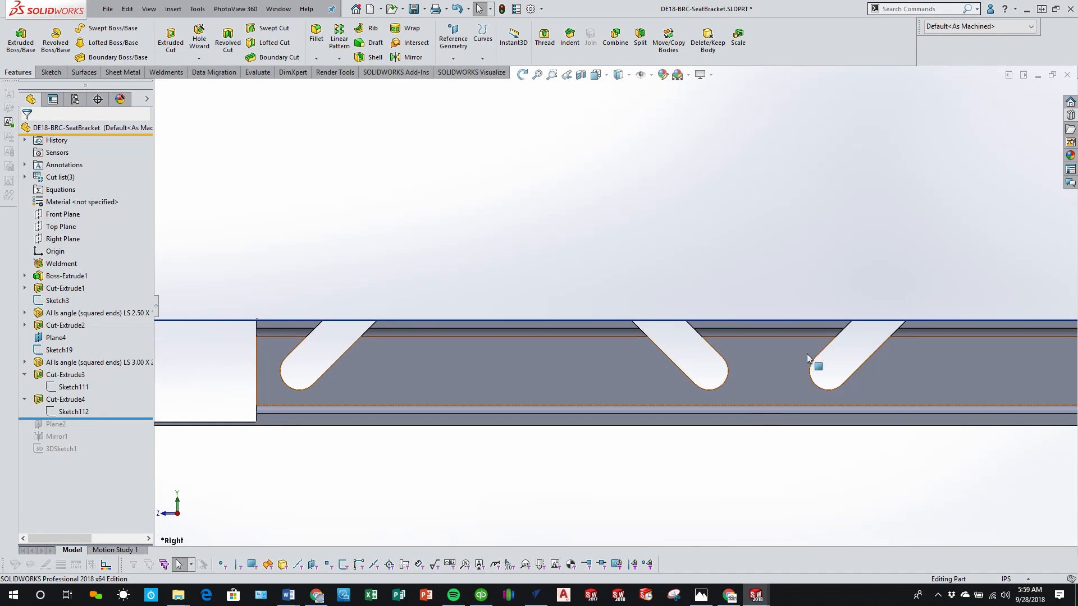
Step: Start a Hole Wizard plain hole on the slotted rail's vertical face, using Fractional Drill Sizes as the type
{"action": "left_click", "coordinate": [558, 360]}
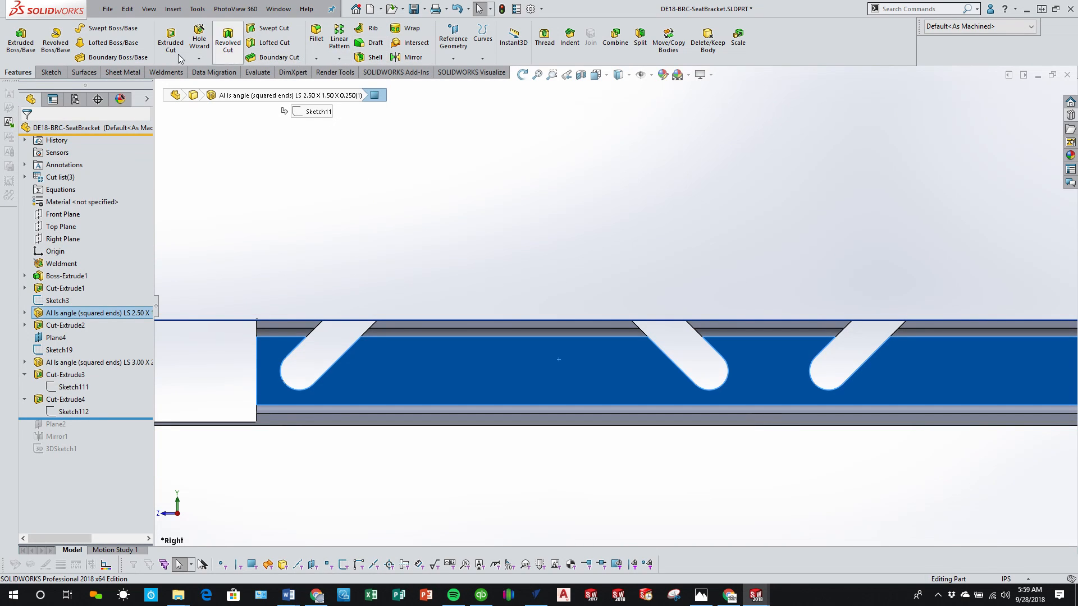
{"action": "left_click", "coordinate": [200, 40]}
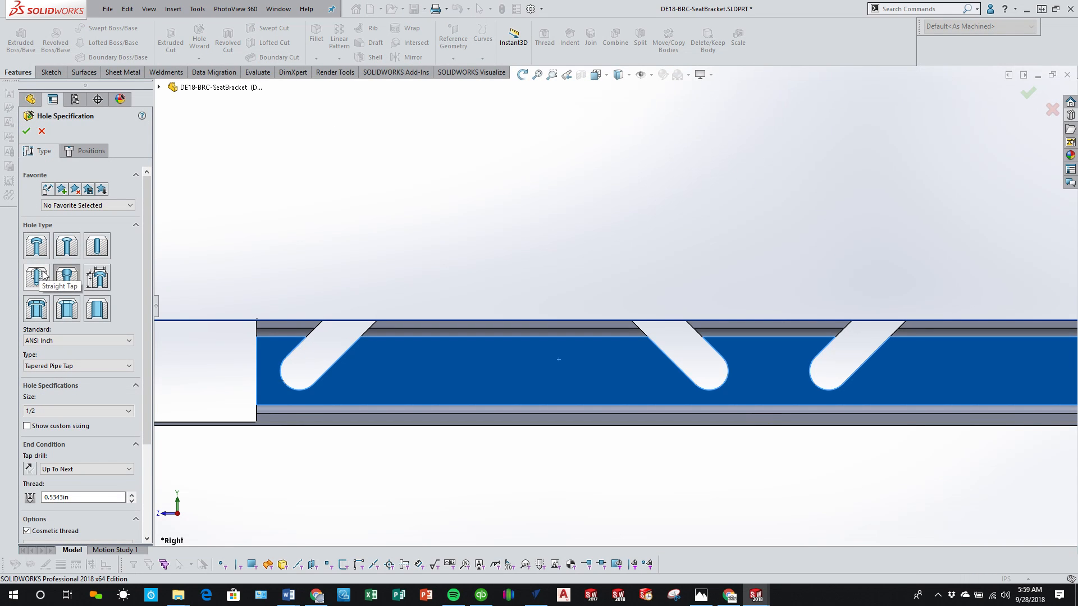
{"action": "left_click", "coordinate": [94, 254]}
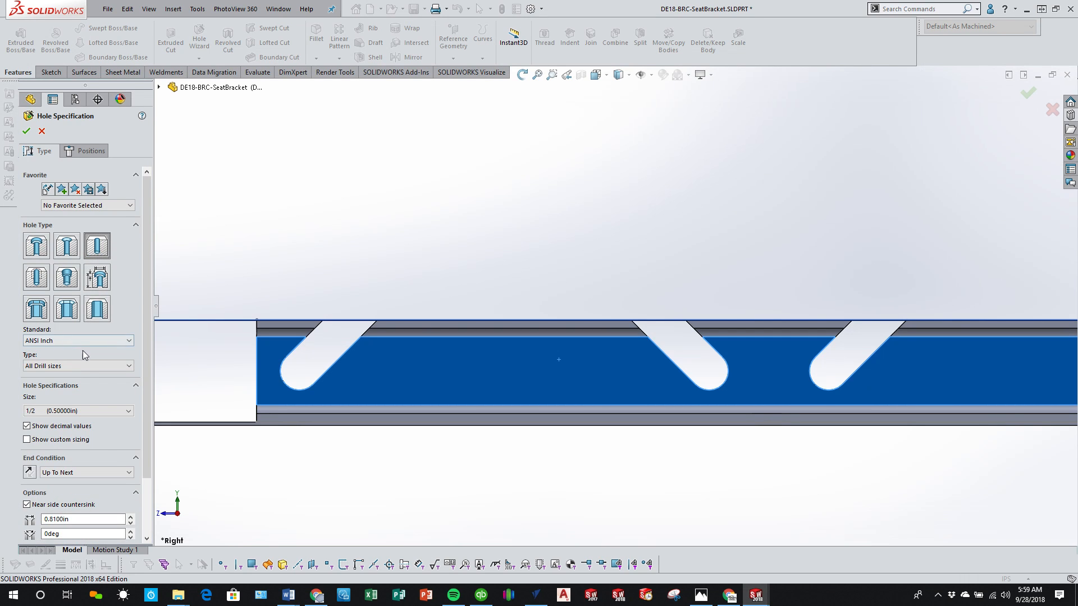
{"action": "left_click", "coordinate": [87, 365]}
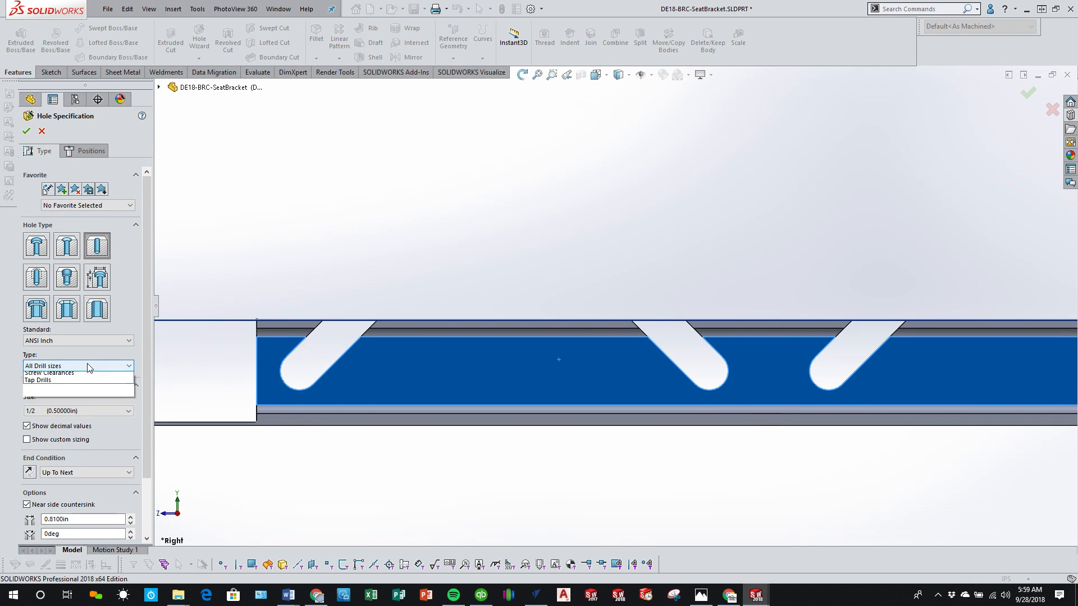
{"action": "left_click", "coordinate": [86, 366]}
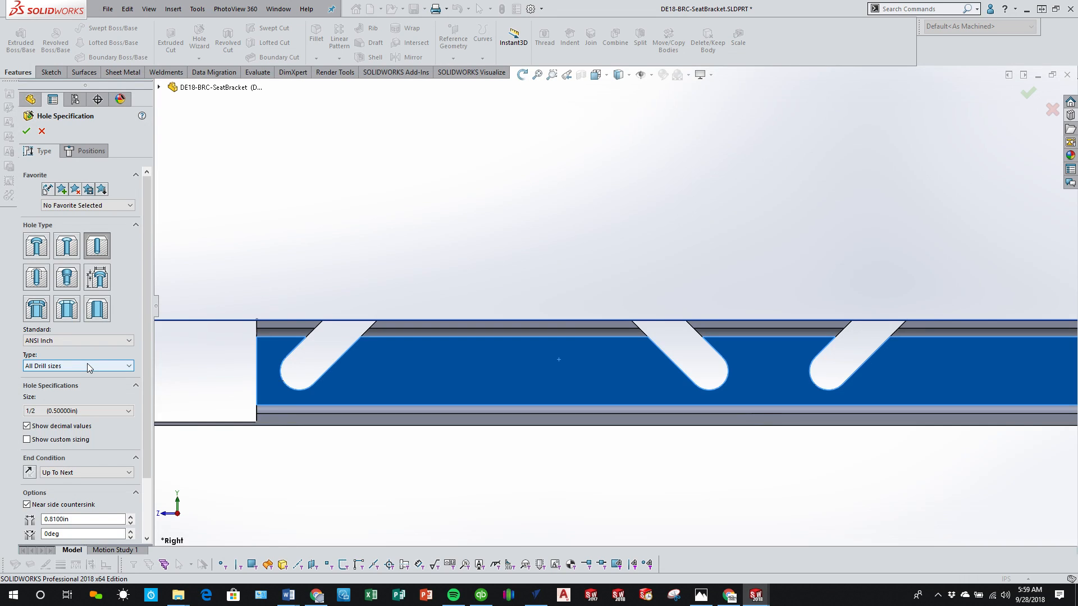
{"action": "left_click", "coordinate": [86, 365]}
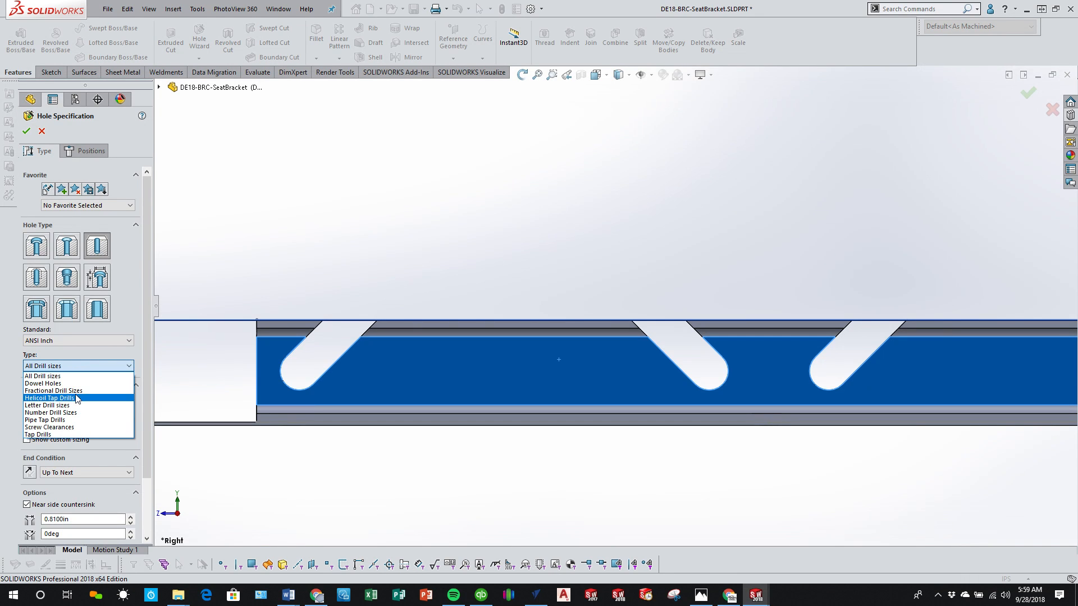
{"action": "left_click", "coordinate": [95, 392]}
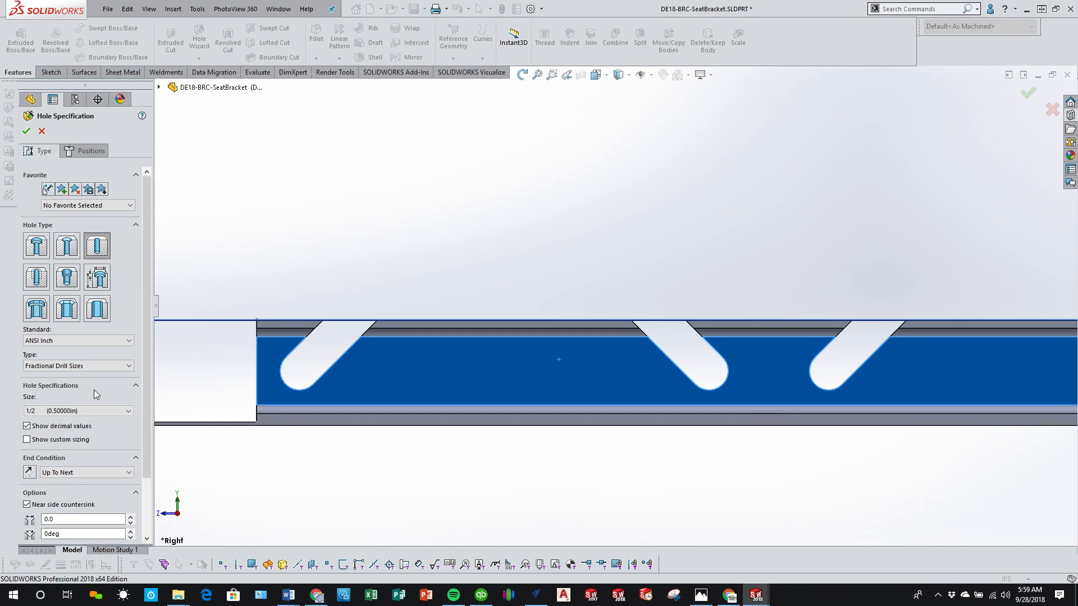
Step: Set the hole size to 13/32 (0.40625 in) and the end condition to Through All
{"action": "left_click", "coordinate": [129, 411]}
{"action": "scroll", "coordinate": [119, 446], "scroll_direction": "up", "scroll_amount": 3}
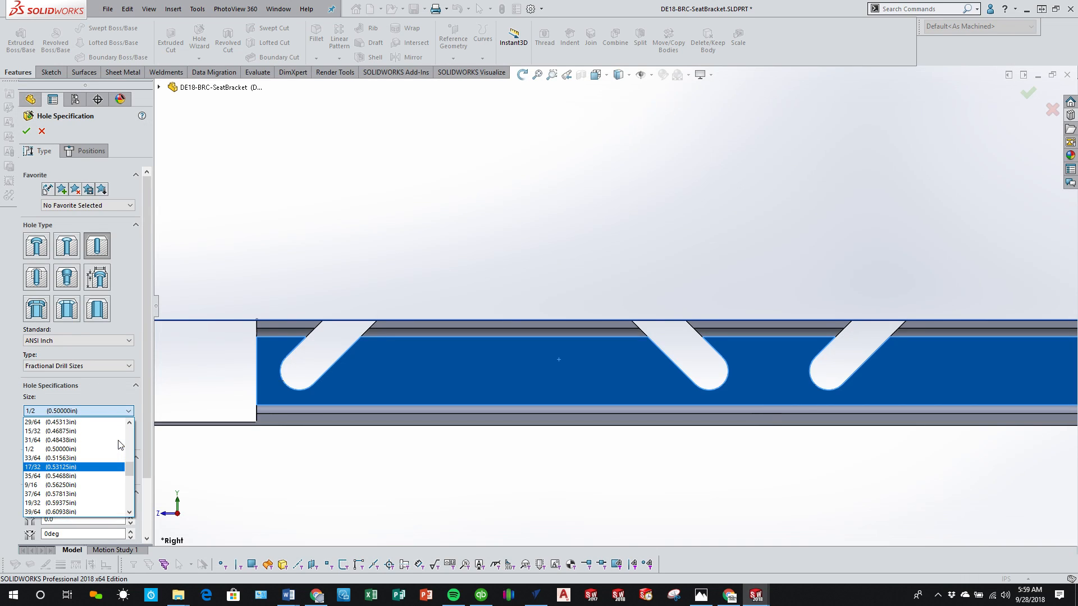
{"action": "scroll", "coordinate": [99, 456], "scroll_direction": "up", "scroll_amount": 1}
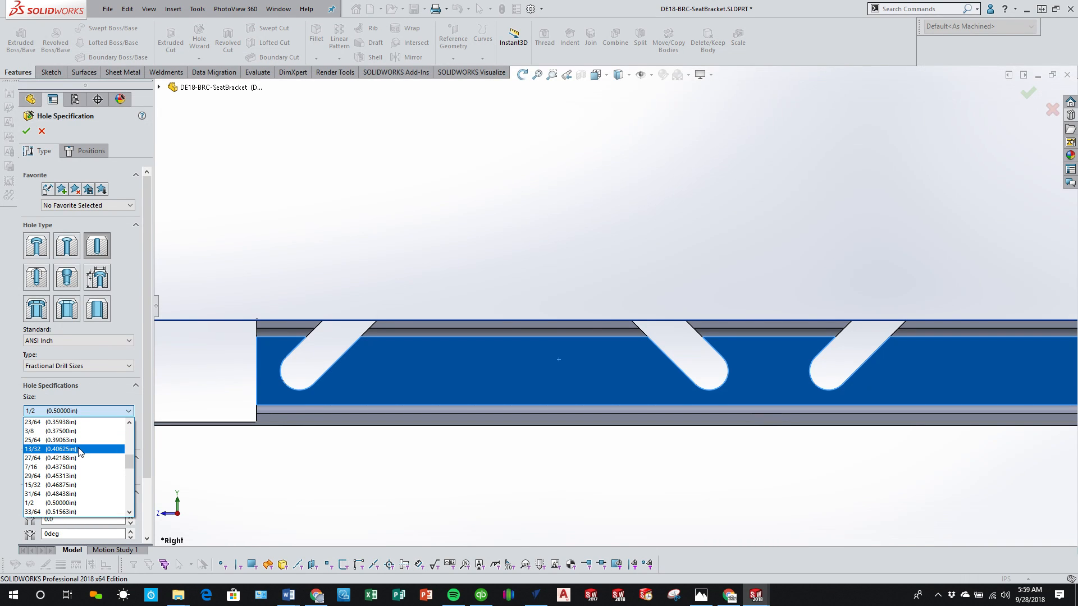
{"action": "left_click", "coordinate": [78, 449]}
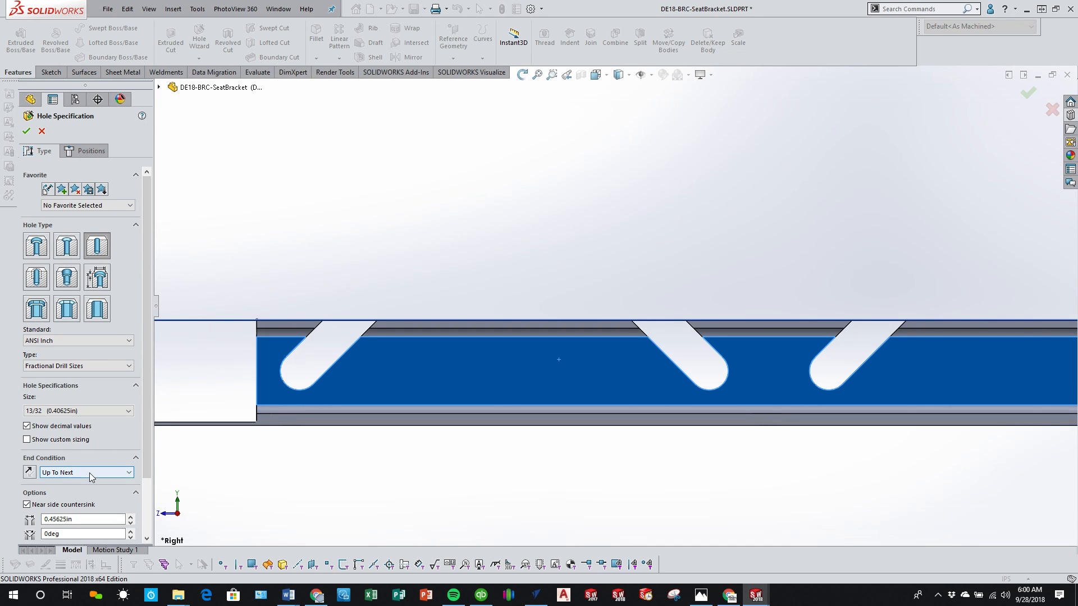
{"action": "left_click", "coordinate": [89, 473]}
{"action": "left_click", "coordinate": [87, 488]}
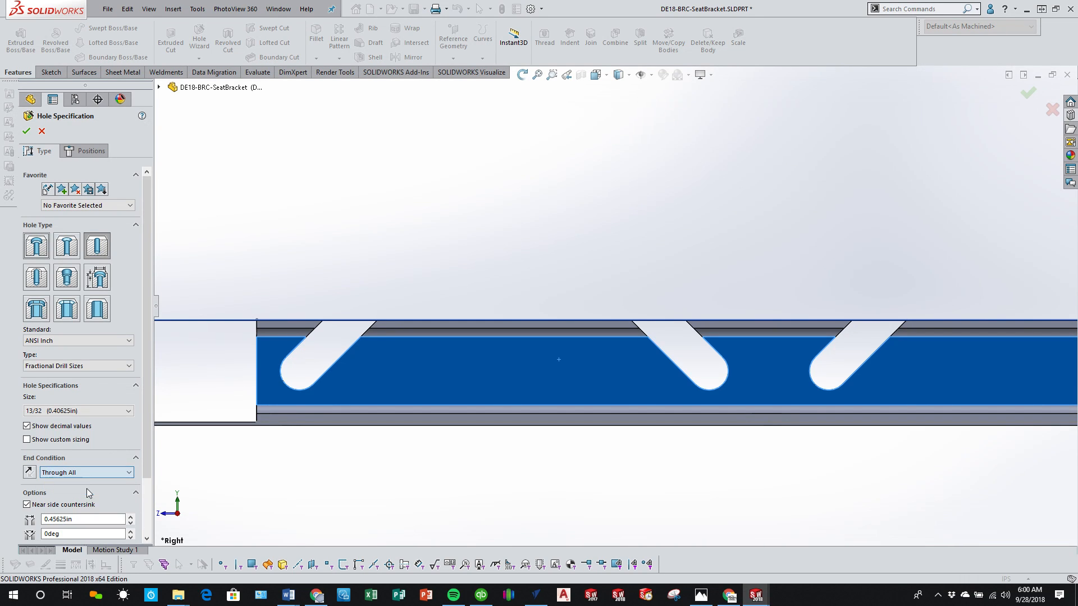
Step: Start positioning the holes and sketch a center rectangle about 2.58 by 1.21 in on the rail's vertical face between the first two slots
{"action": "left_click", "coordinate": [85, 154]}
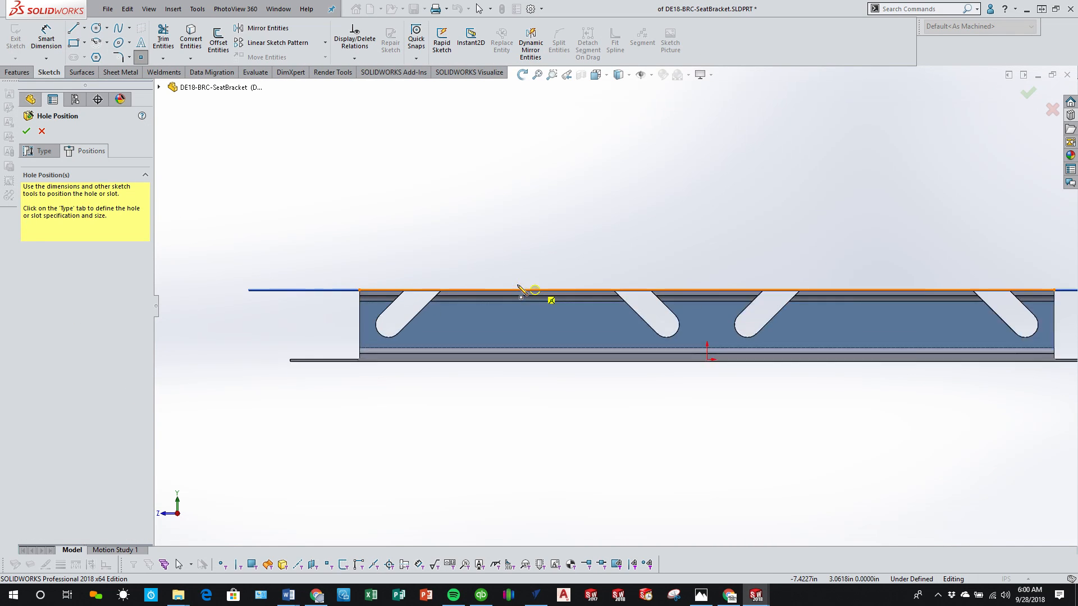
{"action": "scroll", "coordinate": [505, 298], "scroll_direction": "down", "scroll_amount": 1}
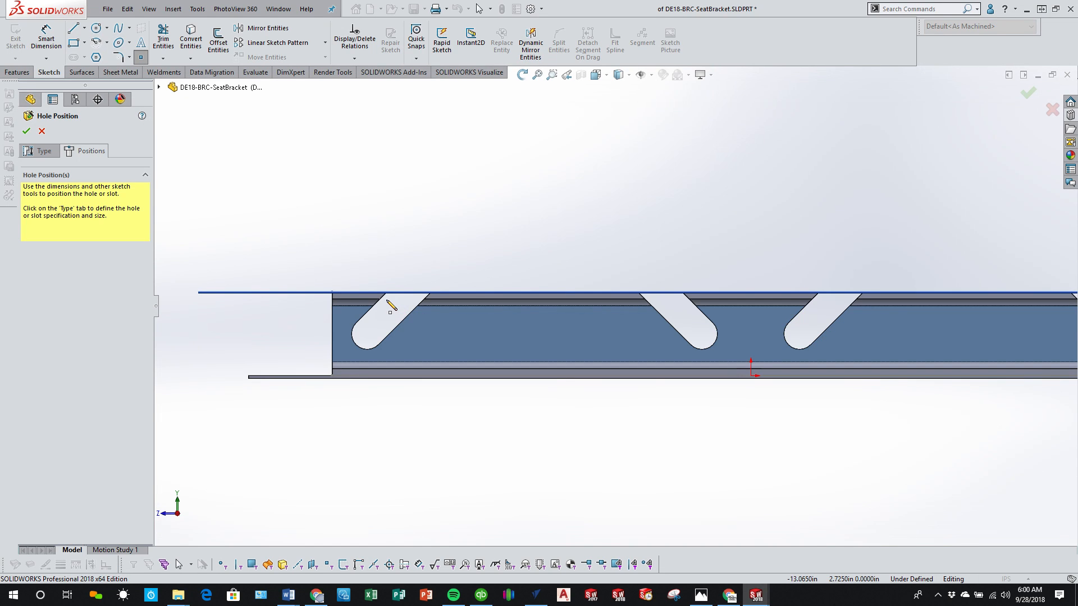
{"action": "key", "text": "Escape"}
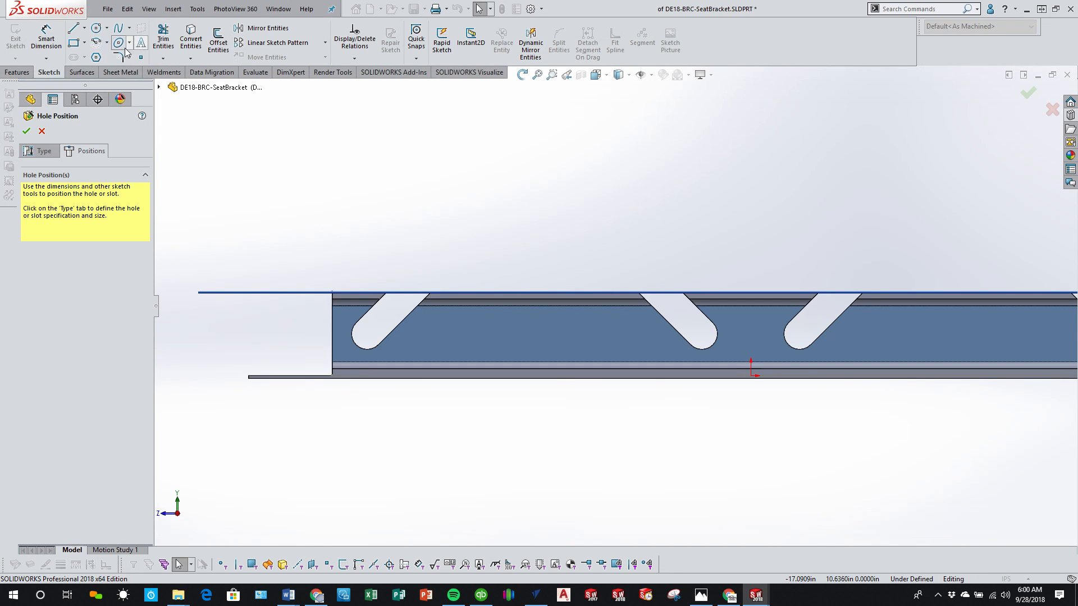
{"action": "left_click", "coordinate": [73, 42]}
{"action": "left_click", "coordinate": [71, 173]}
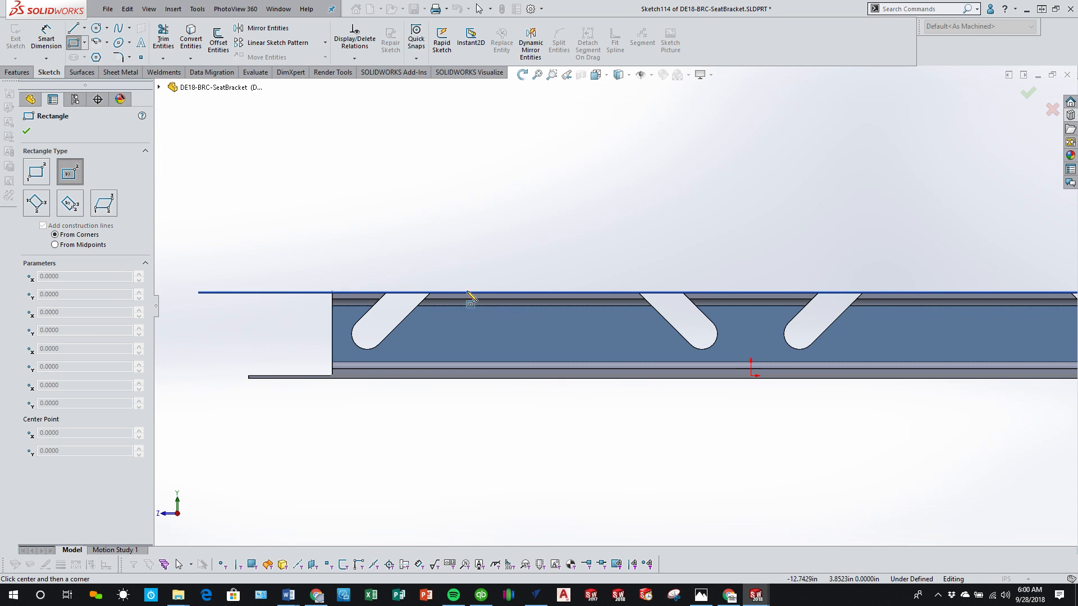
{"action": "left_click", "coordinate": [516, 336]}
{"action": "left_click", "coordinate": [553, 353]}
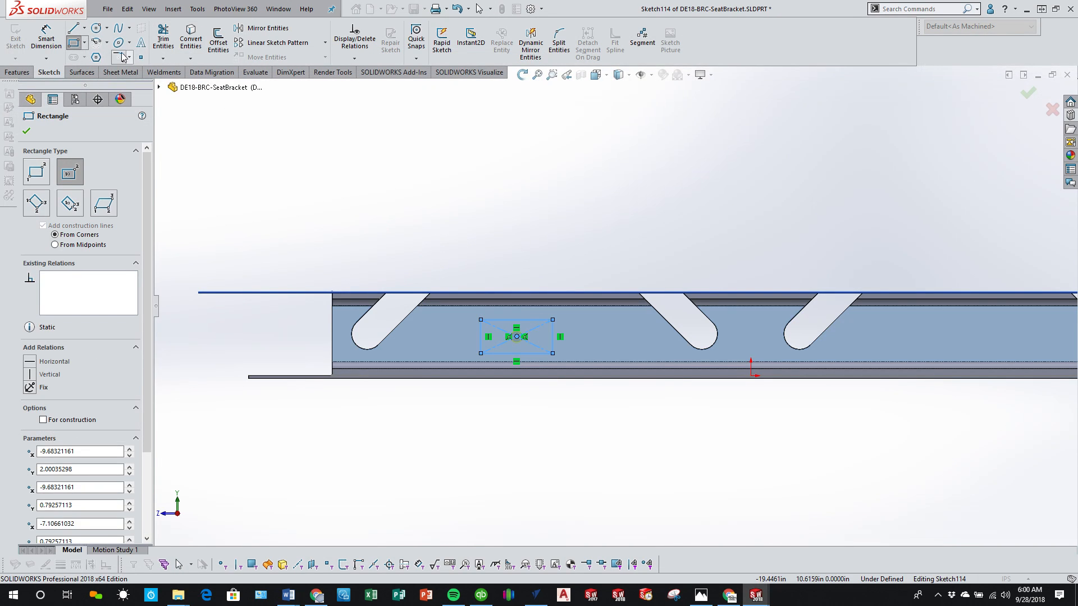
Step: Place hole position points on all four corners of the sketched rectangle
{"action": "left_click", "coordinate": [141, 58]}
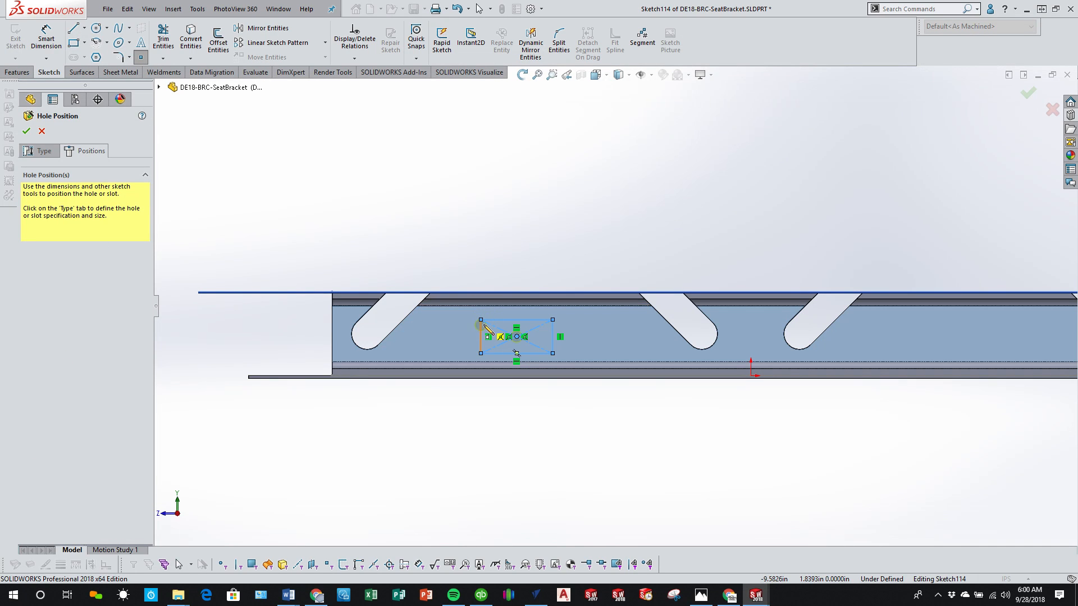
{"action": "left_click", "coordinate": [481, 320]}
{"action": "left_click", "coordinate": [480, 354]}
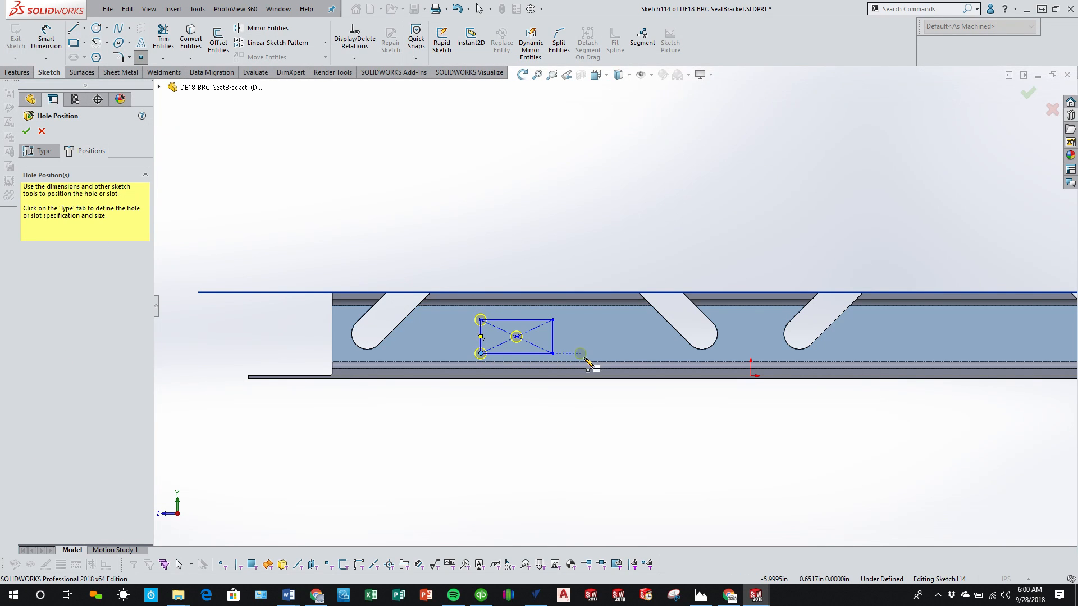
{"action": "left_click", "coordinate": [553, 355]}
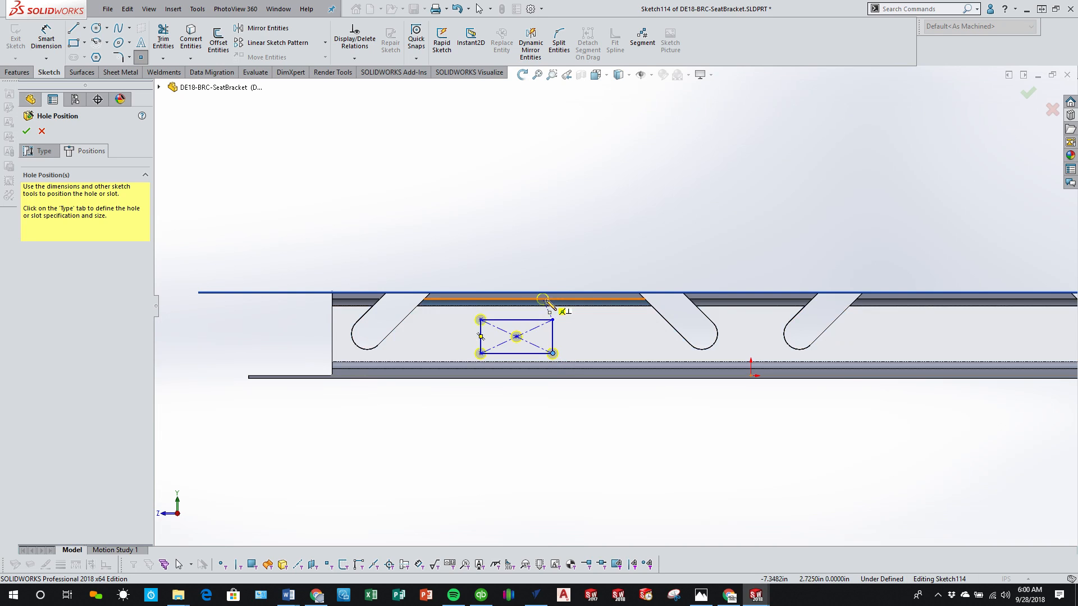
{"action": "left_click", "coordinate": [553, 320]}
{"action": "key", "text": "Escape"}
Step: Delete the rectangle's center point and add a Midpoint relation between one diagonal and the other diagonal's midpoint
{"action": "scroll", "coordinate": [528, 337], "scroll_direction": "down", "scroll_amount": 3}
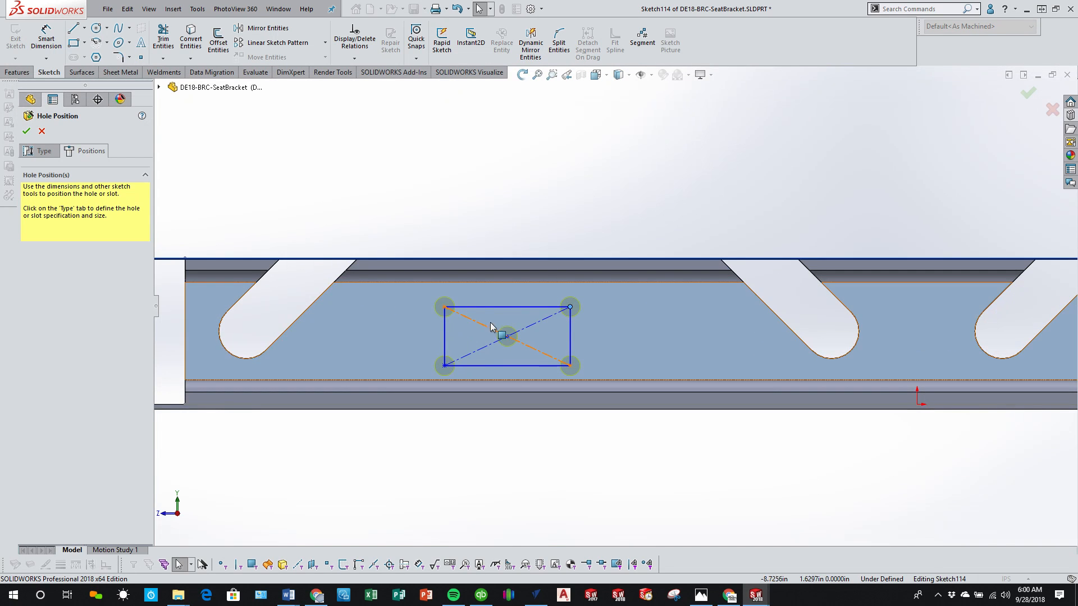
{"action": "left_click_drag", "start_coordinate": [488, 316], "coordinate": [523, 359]}
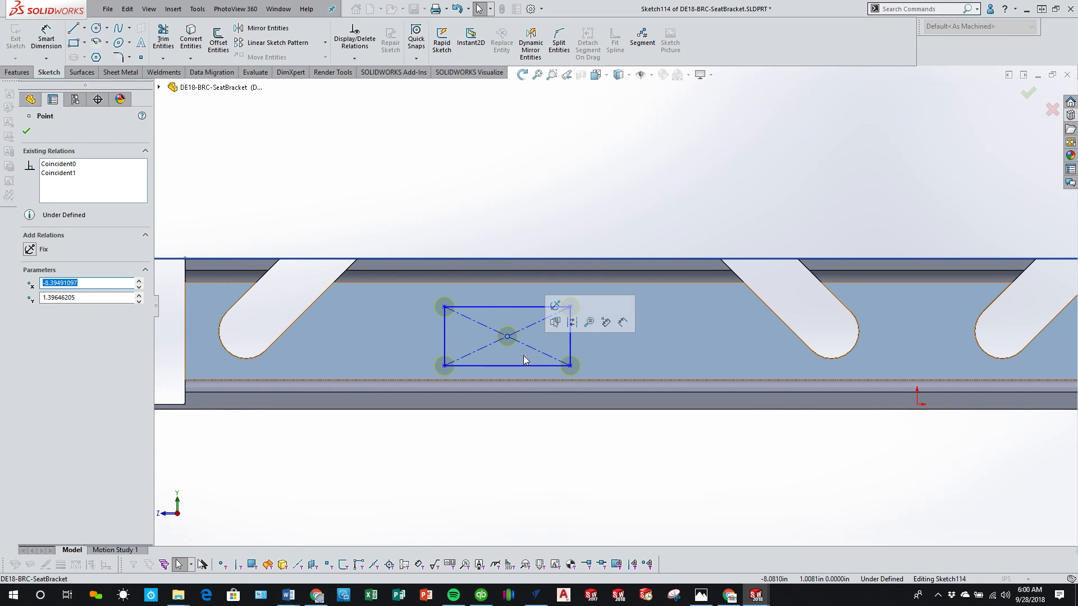
{"action": "key", "text": "Delete"}
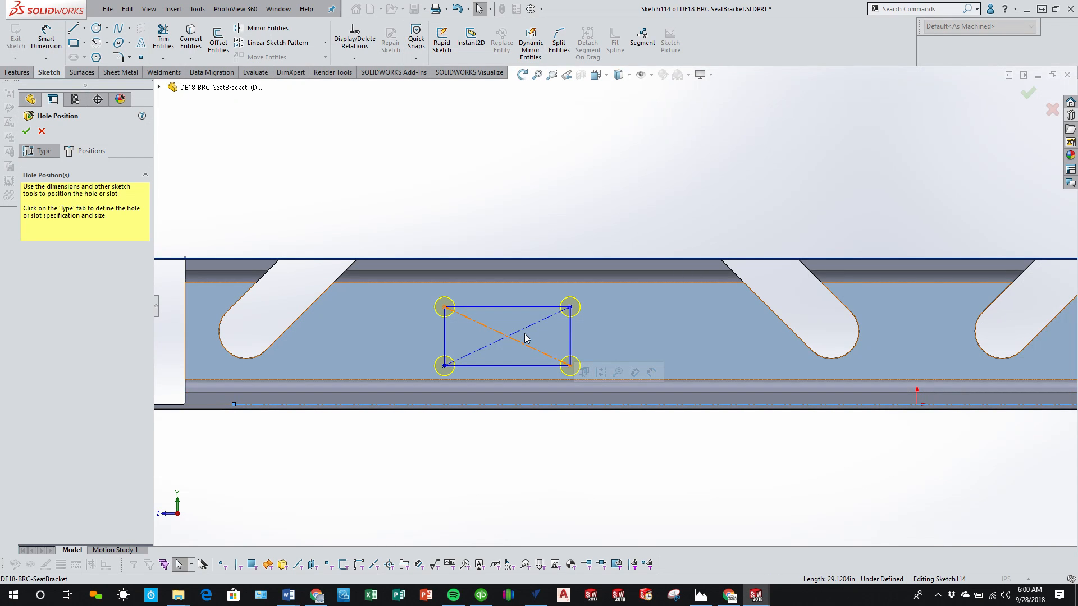
{"action": "left_click", "coordinate": [511, 335]}
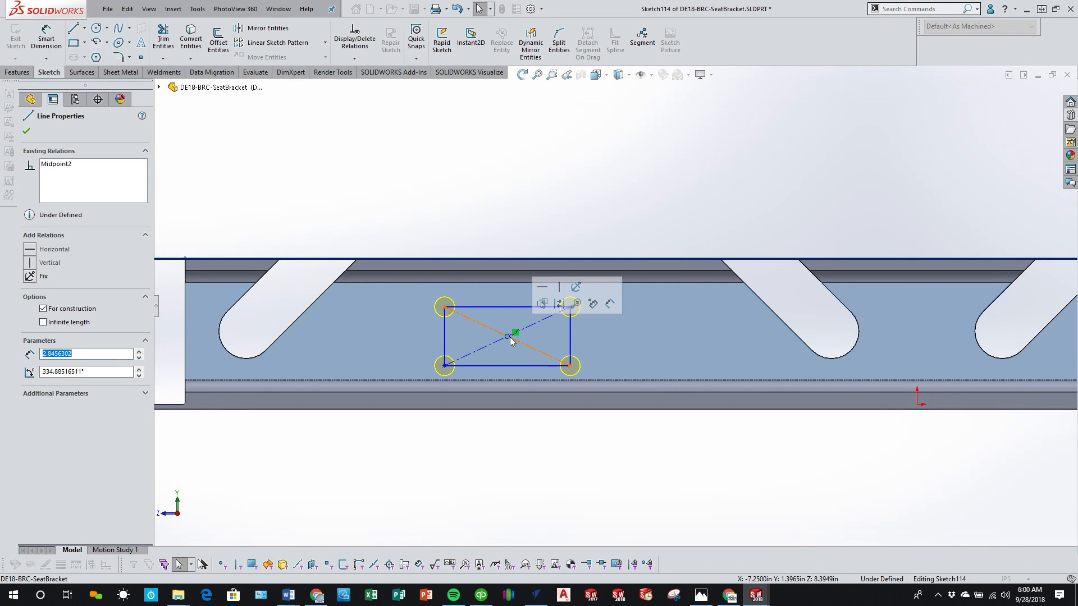
{"action": "left_click", "coordinate": [507, 336], "text": "ctrl"}
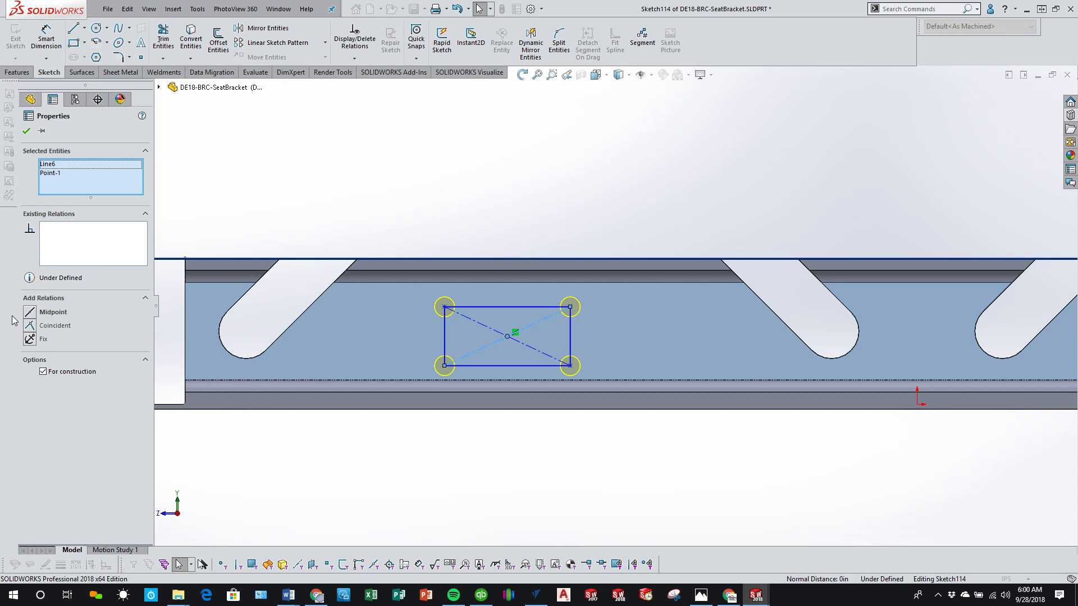
{"action": "left_click", "coordinate": [29, 312]}
{"action": "left_click", "coordinate": [445, 449]}
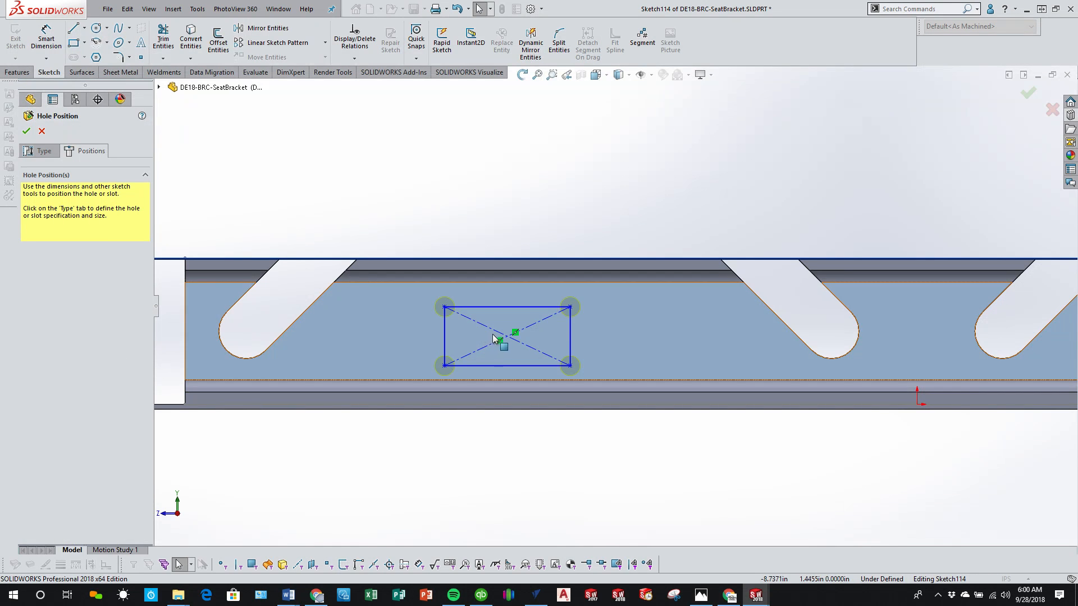
Step: Check the midpoint relation between the diagonals and test the rectangle's behavior by slightly moving its lower corner
{"action": "left_click", "coordinate": [532, 329]}
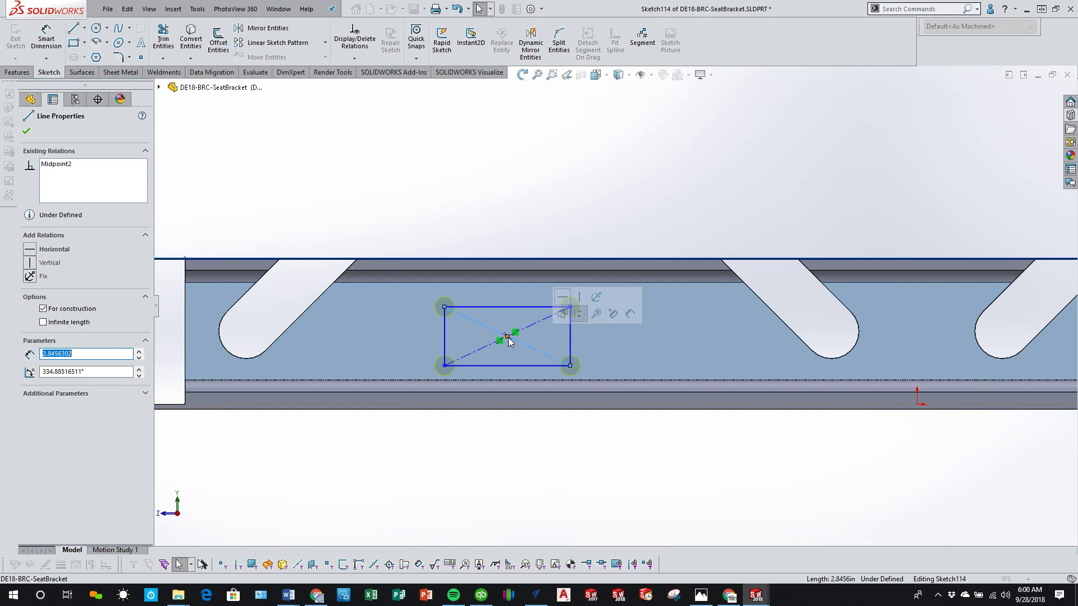
{"action": "left_click", "coordinate": [507, 336], "text": "ctrl"}
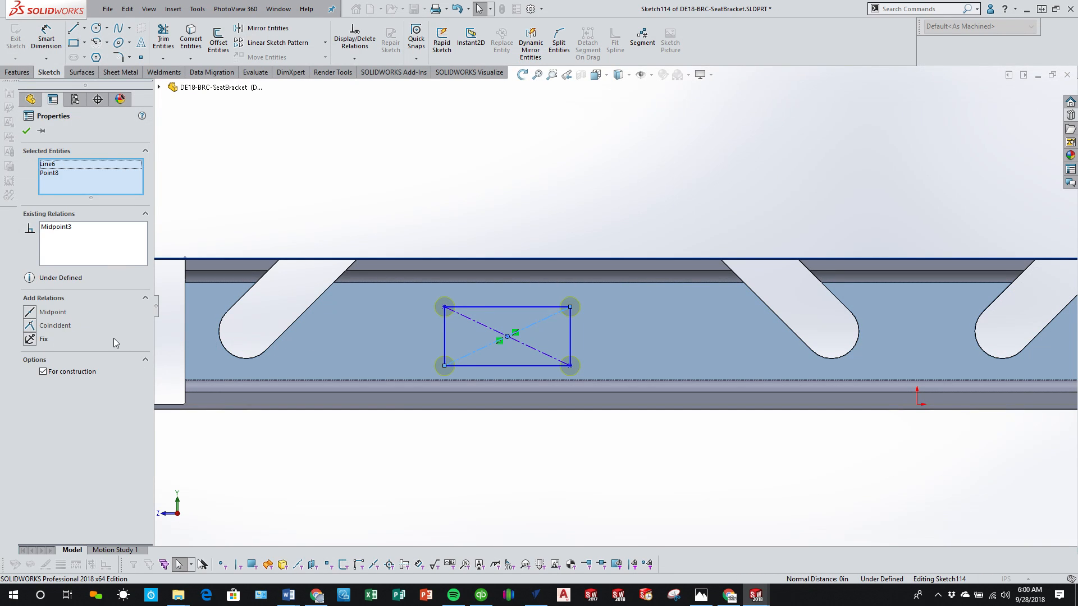
{"action": "left_click", "coordinate": [438, 446]}
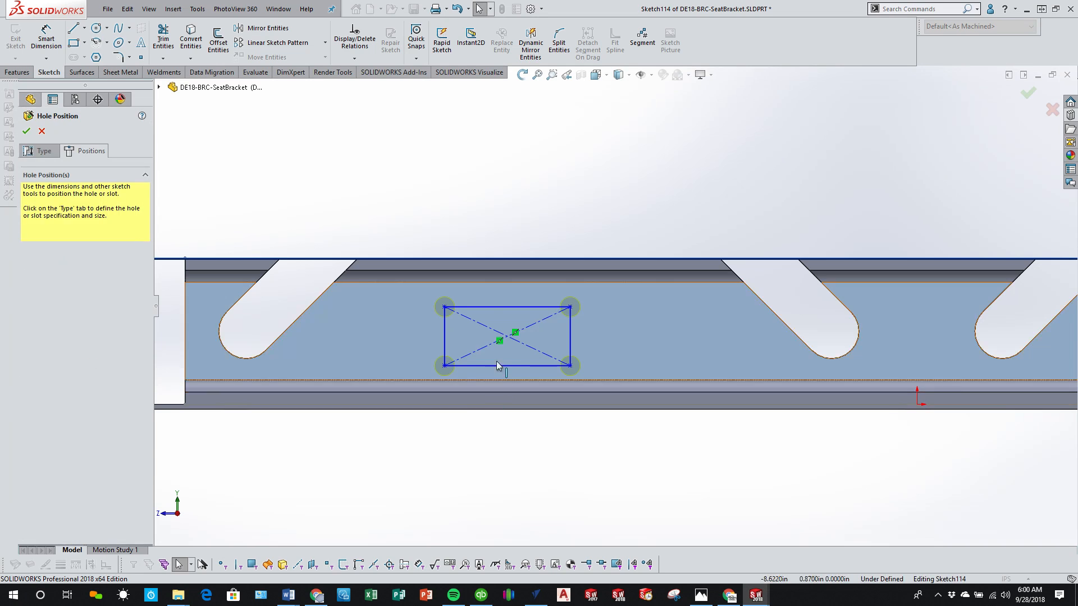
{"action": "mouse_move", "coordinate": [444, 366]}
{"action": "left_mouse_down"}
{"action": "mouse_move", "coordinate": [443, 349]}
{"action": "mouse_move", "coordinate": [446, 371]}
{"action": "mouse_move", "coordinate": [356, 362]}
{"action": "mouse_move", "coordinate": [418, 376]}
{"action": "mouse_move", "coordinate": [444, 367]}
{"action": "left_mouse_up"}
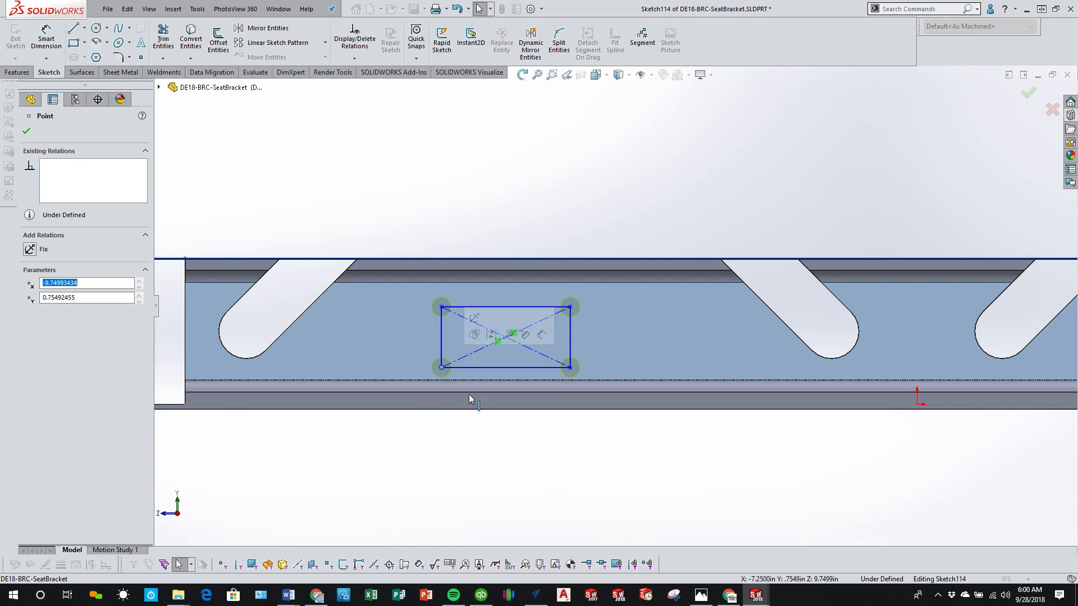
{"action": "left_click", "coordinate": [601, 436]}
Step: Dimension the rectangle's horizontal length and set it to 4 in
{"action": "scroll", "coordinate": [626, 414], "scroll_direction": "up", "scroll_amount": 2}
{"action": "scroll", "coordinate": [627, 414], "scroll_direction": "down", "scroll_amount": 1}
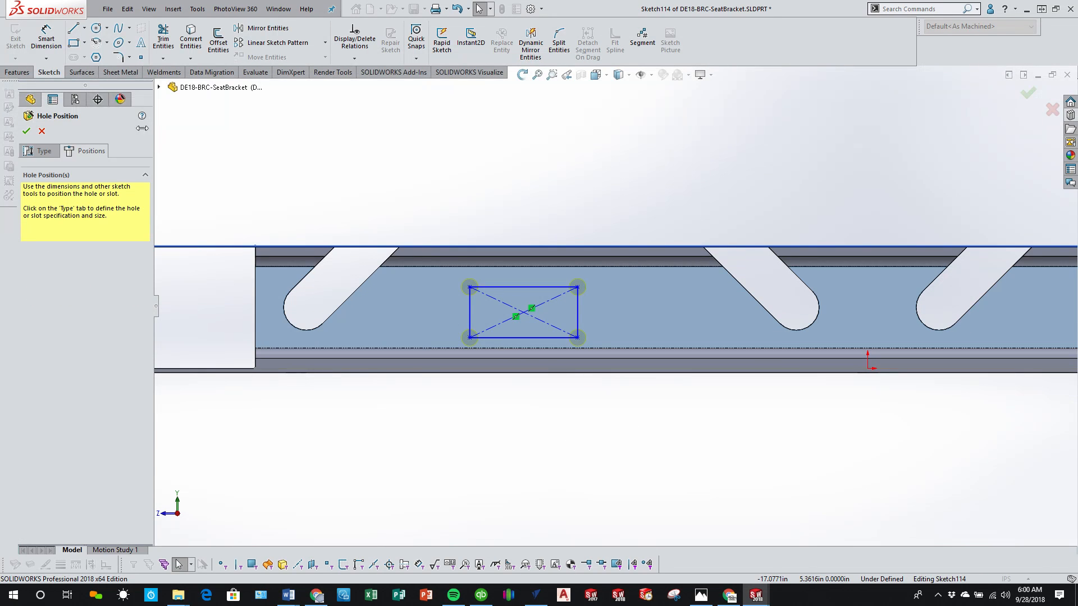
{"action": "left_click", "coordinate": [47, 40]}
{"action": "left_click", "coordinate": [538, 292]}
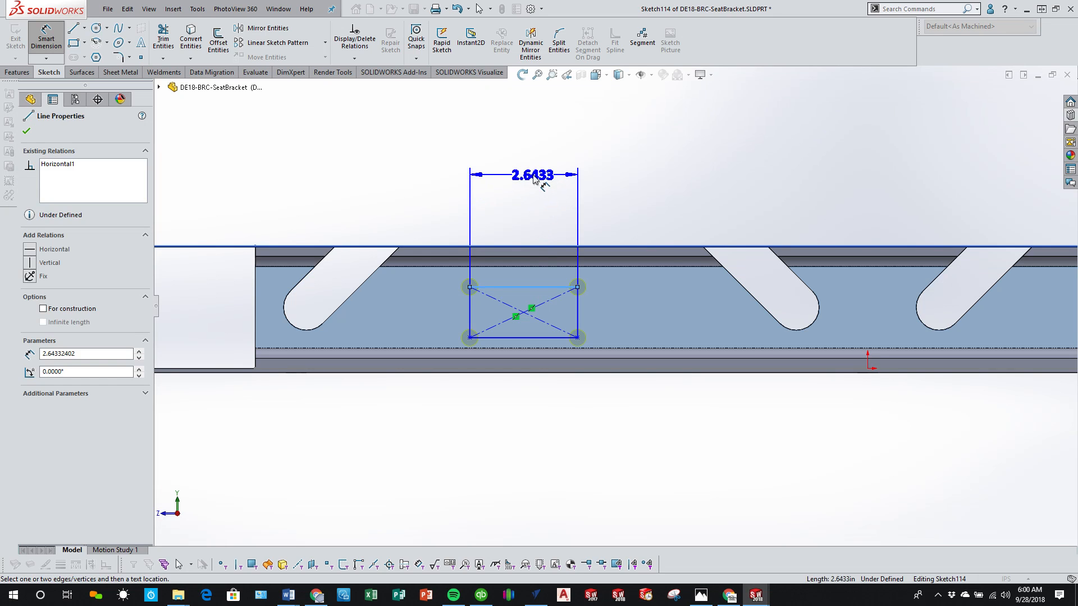
{"action": "left_click", "coordinate": [536, 178]}
{"action": "type", "text": "4"}
{"action": "key", "text": "Return"}
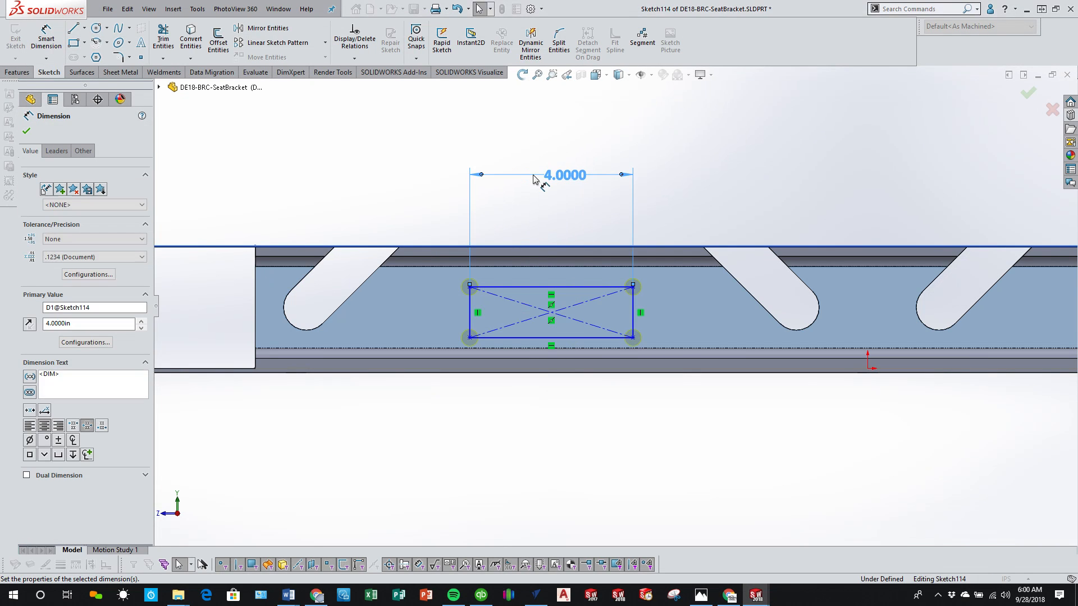
Step: Dimension the rectangle's height and set it to 1.25 in
{"action": "left_click", "coordinate": [468, 316]}
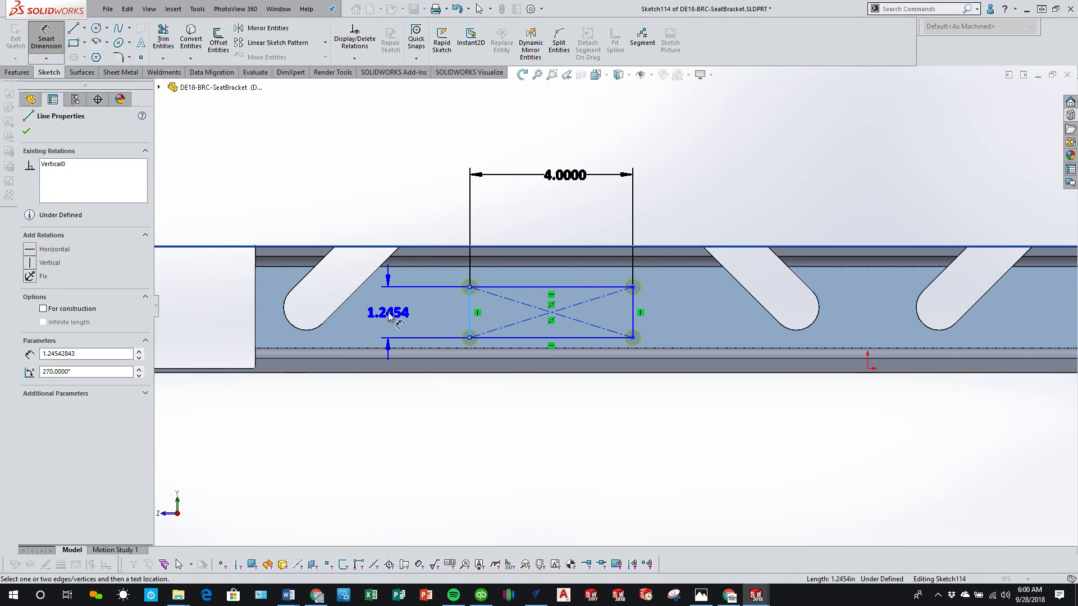
{"action": "left_click", "coordinate": [387, 315]}
{"action": "type", "text": "1."}
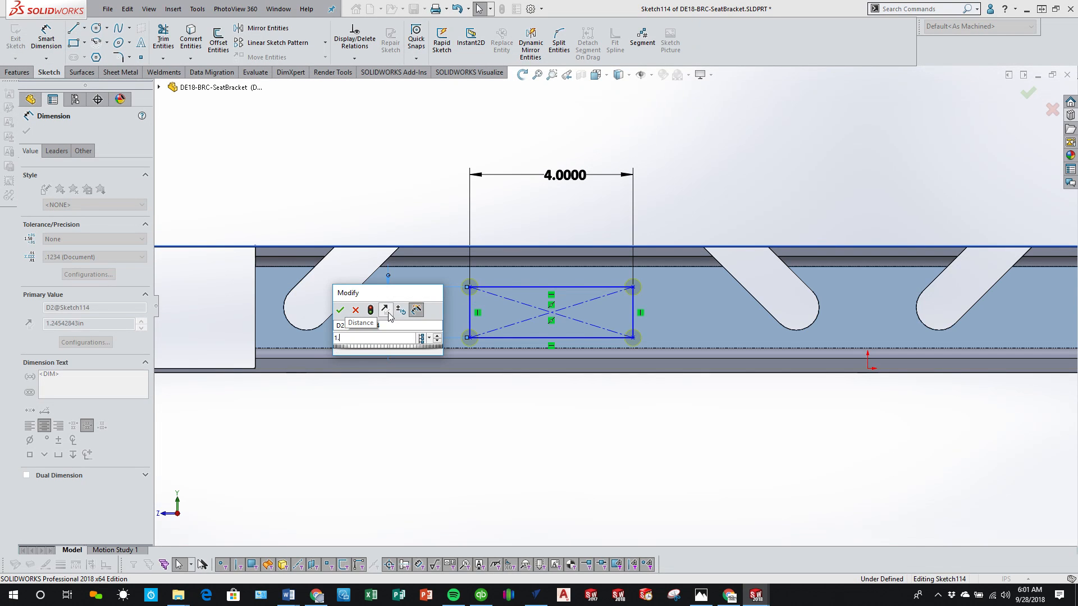
{"action": "type", "text": "75"}
{"action": "key", "text": "Return"}
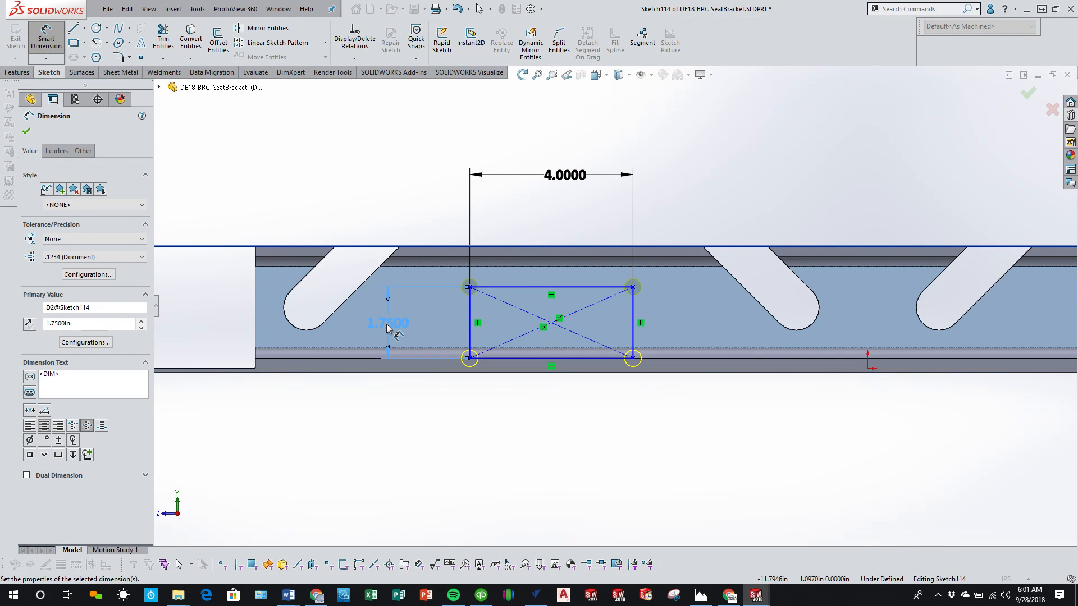
{"action": "double_click", "coordinate": [387, 325]}
{"action": "type", "text": "1.5"}
{"action": "key", "text": "Return"}
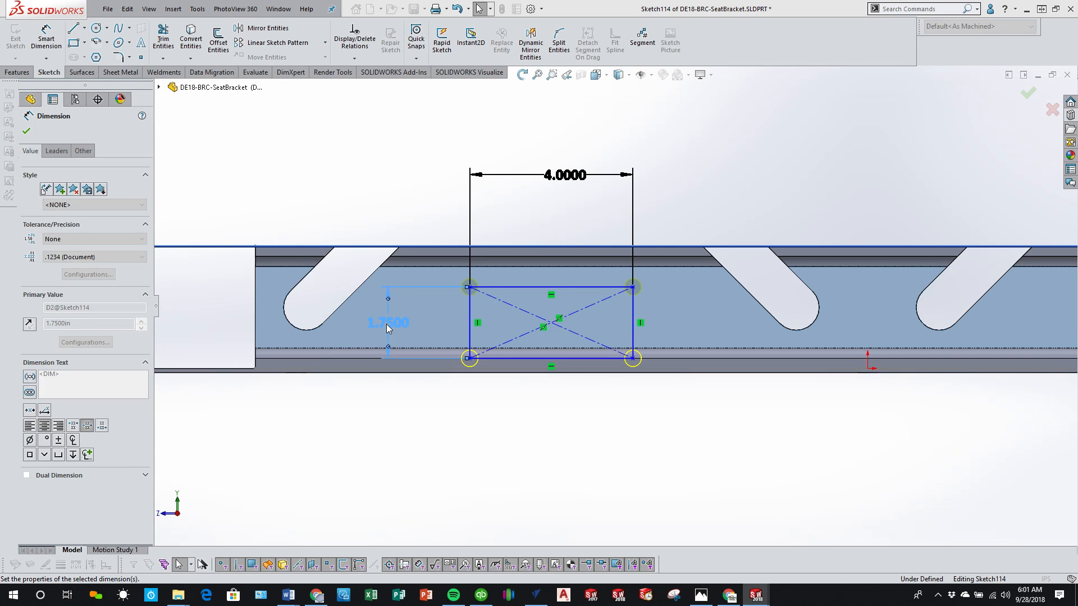
{"action": "key", "text": "Escape"}
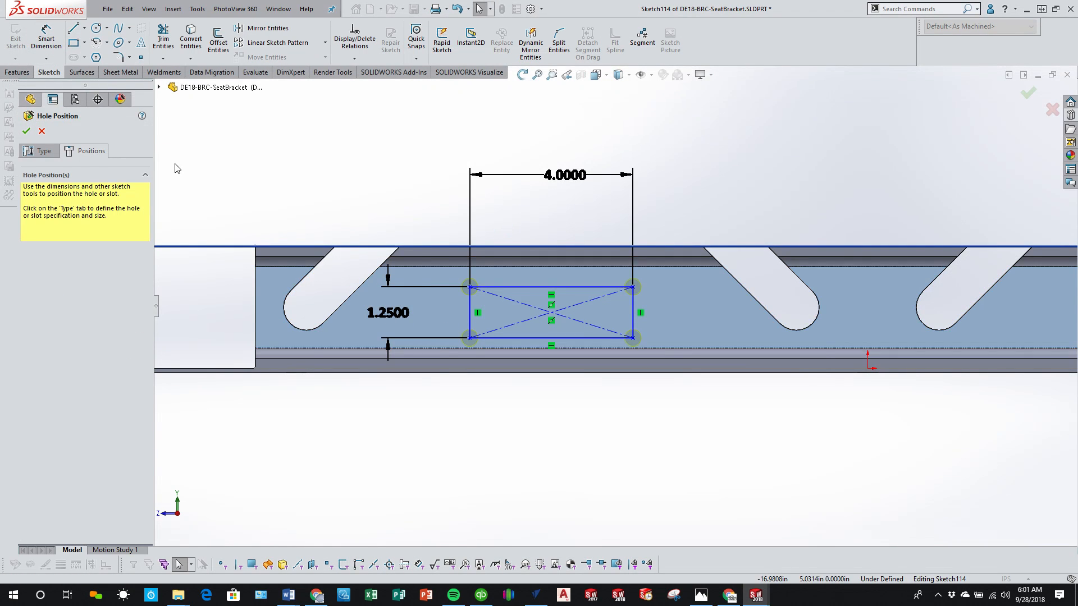
Step: Draw a centerline from the midpoint of the rail's end edge to the rectangle's center and make it horizontal
{"action": "key", "text": "z"}
{"action": "left_click", "coordinate": [85, 28]}
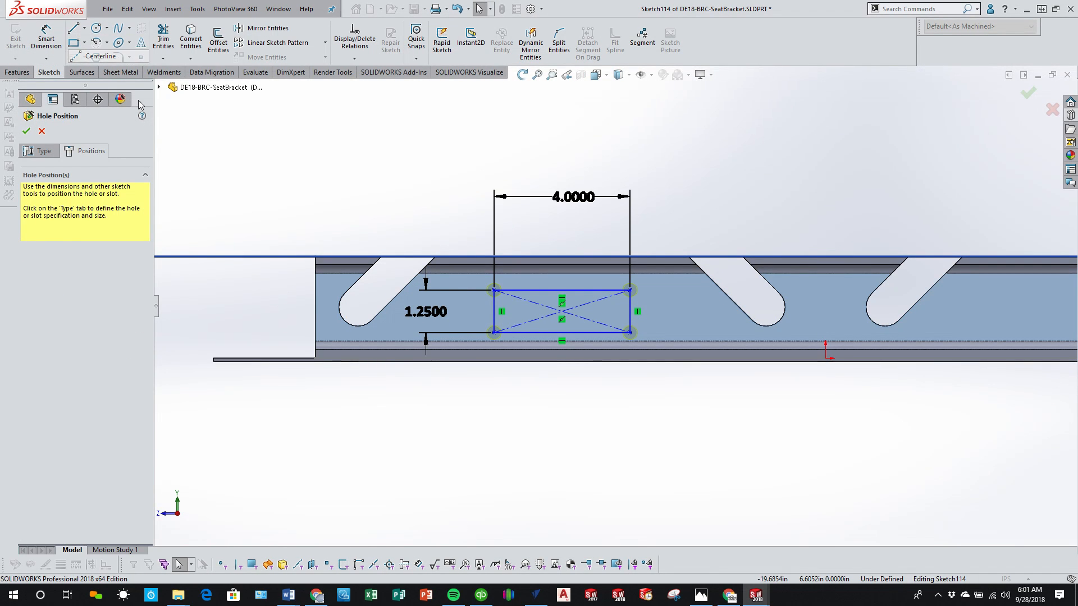
{"action": "left_click", "coordinate": [101, 53]}
{"action": "left_click", "coordinate": [315, 307]}
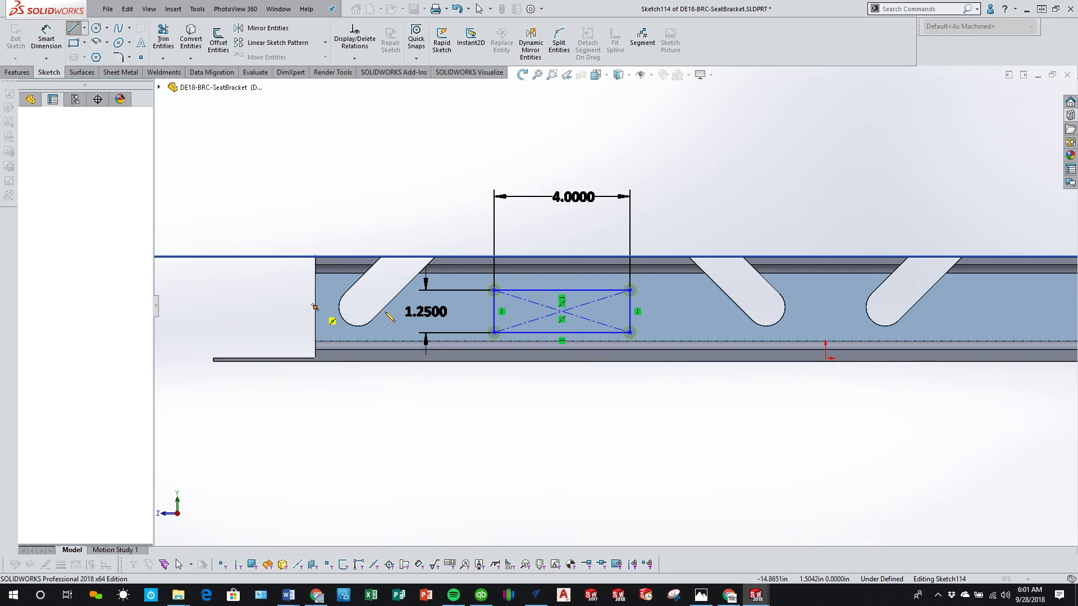
{"action": "key", "text": "Escape"}
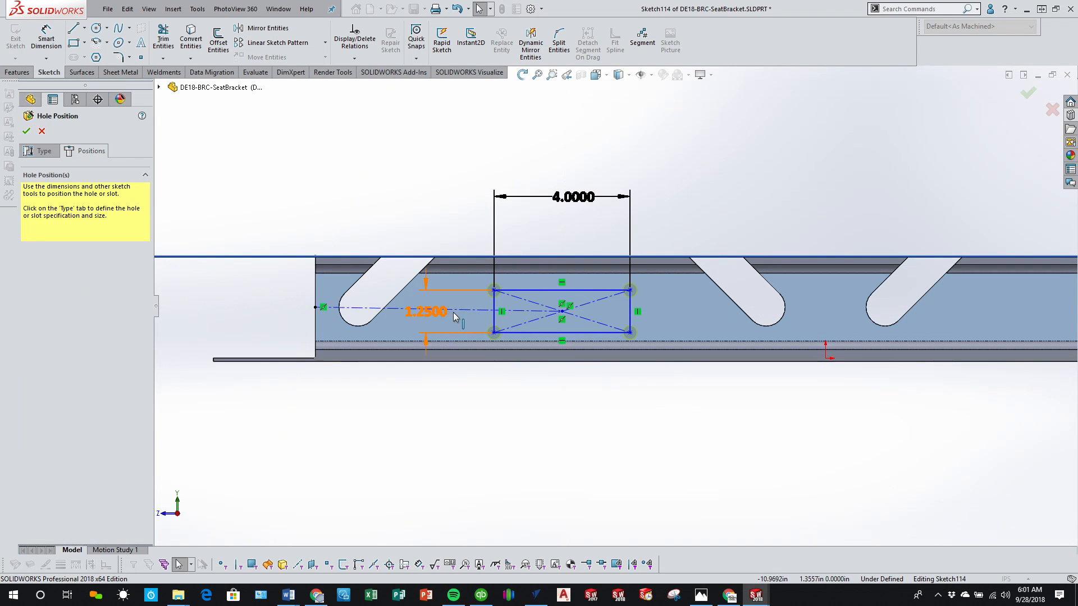
{"action": "left_click", "coordinate": [464, 308]}
{"action": "left_click", "coordinate": [35, 253]}
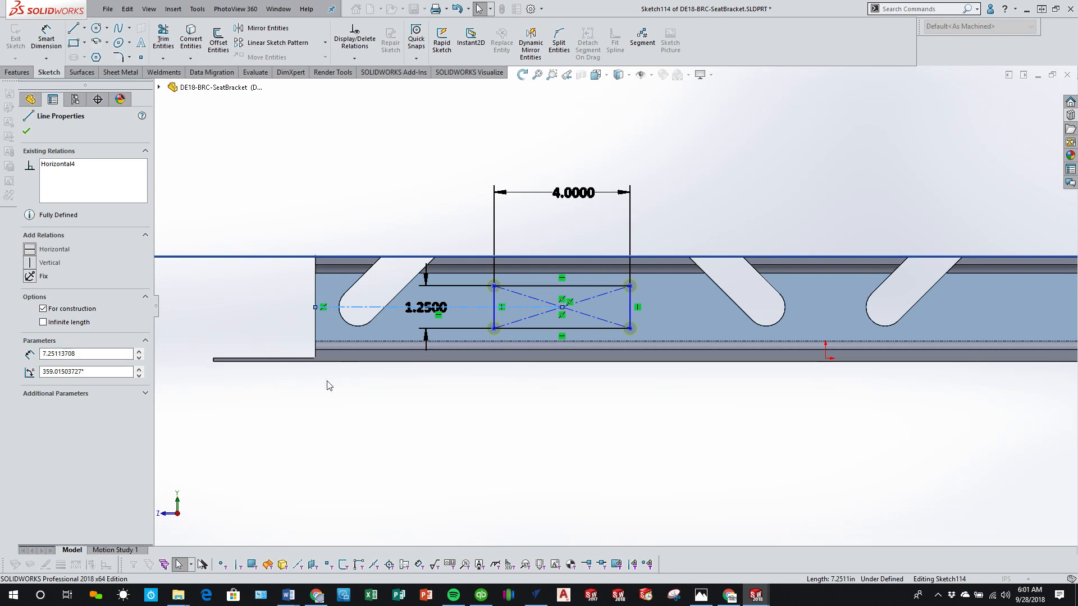
{"action": "left_click", "coordinate": [524, 468]}
Step: Dimension the distance from the rail's end edge to the rectangle's nearest vertical side and set it to 5 in
{"action": "scroll", "coordinate": [692, 340], "scroll_direction": "down", "scroll_amount": 1}
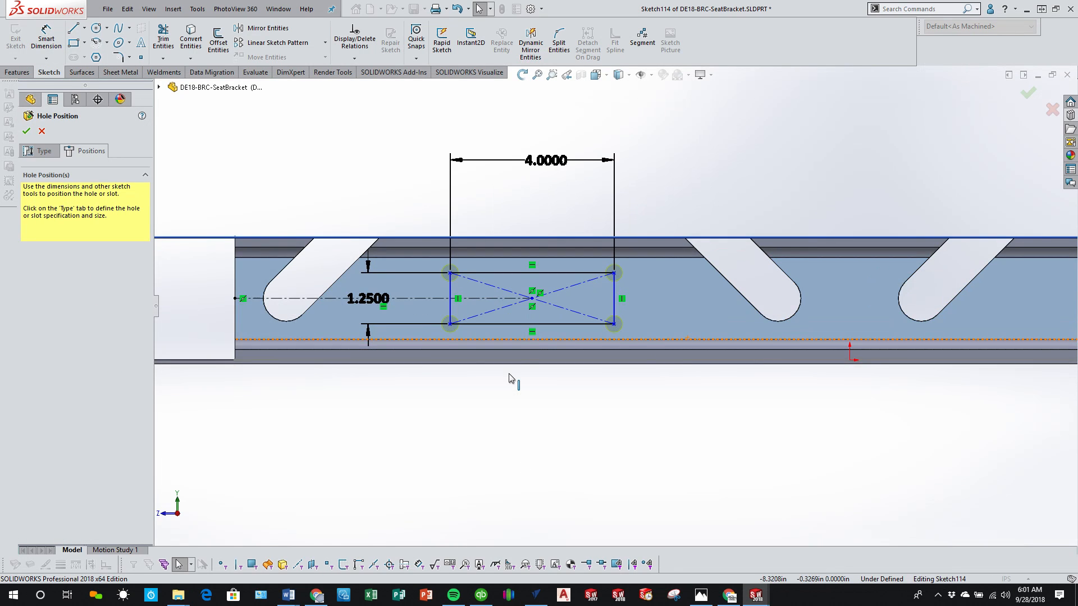
{"action": "scroll", "coordinate": [456, 307], "scroll_direction": "up", "scroll_amount": 2}
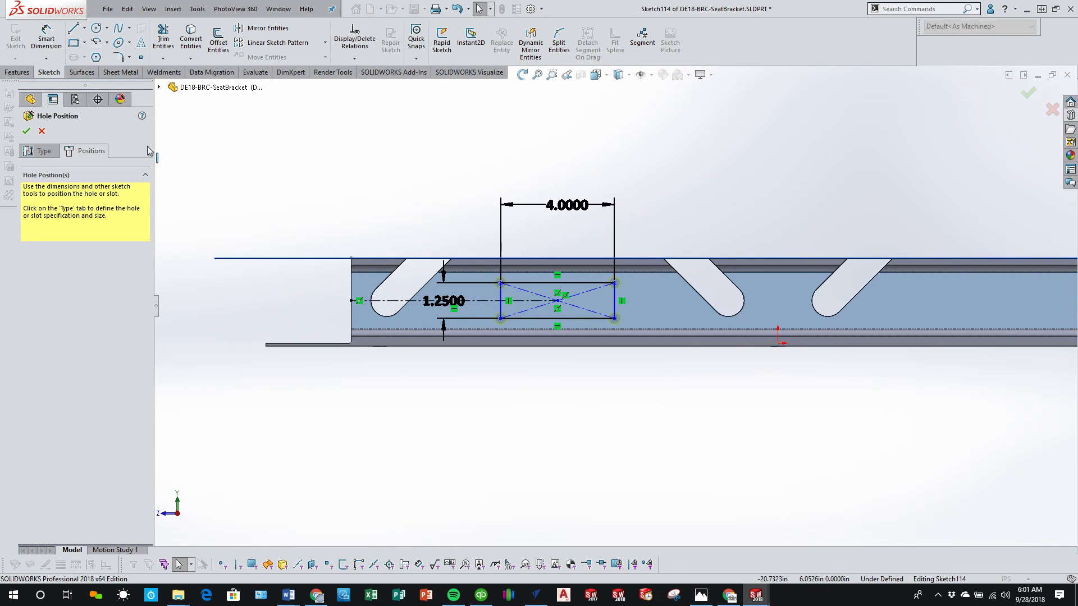
{"action": "left_click", "coordinate": [42, 48]}
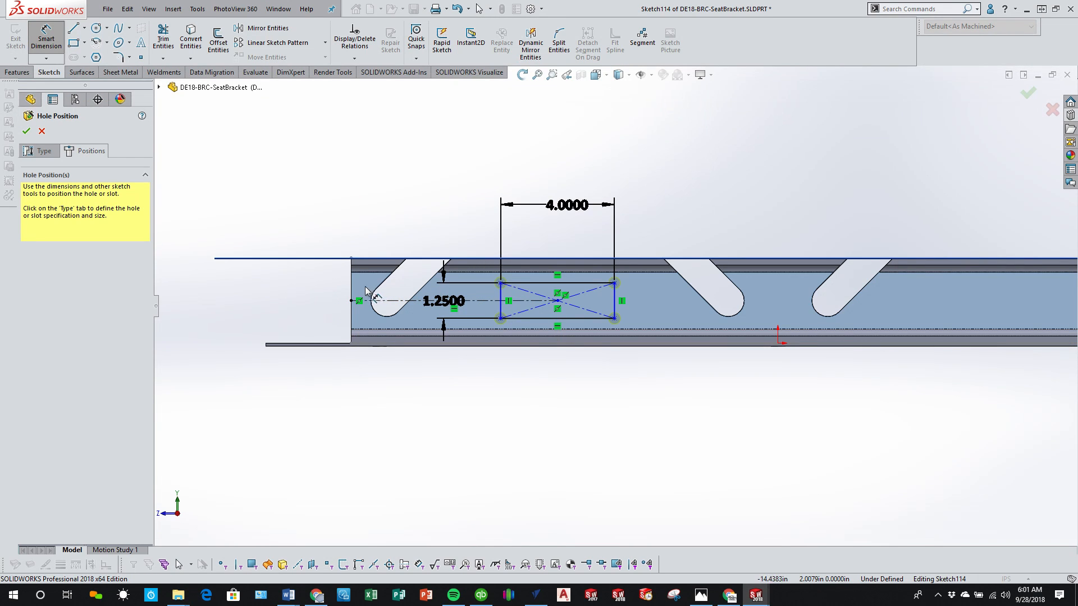
{"action": "left_click", "coordinate": [352, 290]}
{"action": "left_click", "coordinate": [500, 306]}
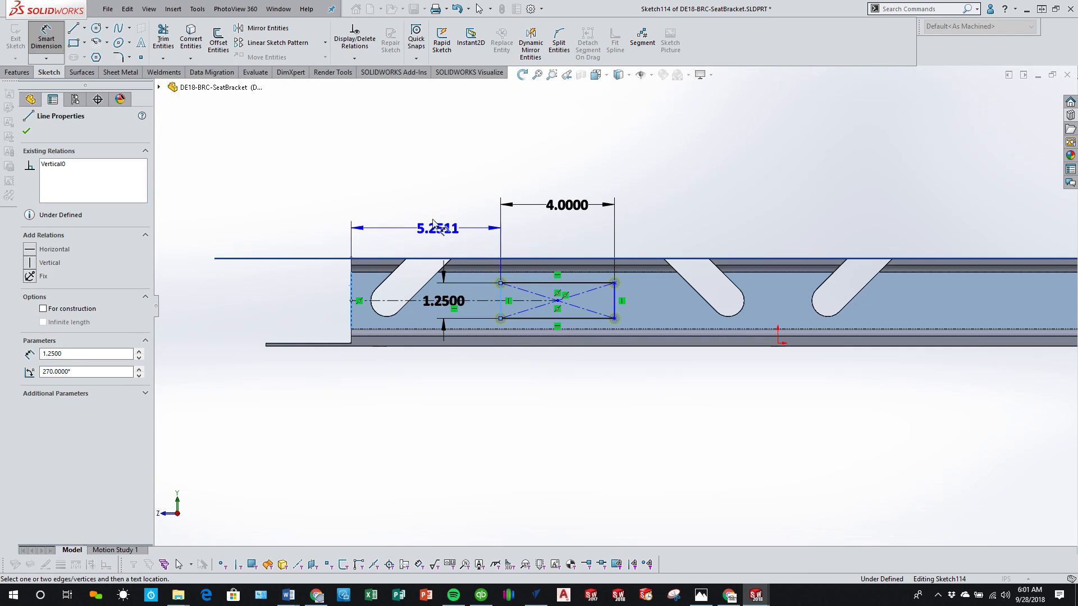
{"action": "left_click", "coordinate": [416, 201]}
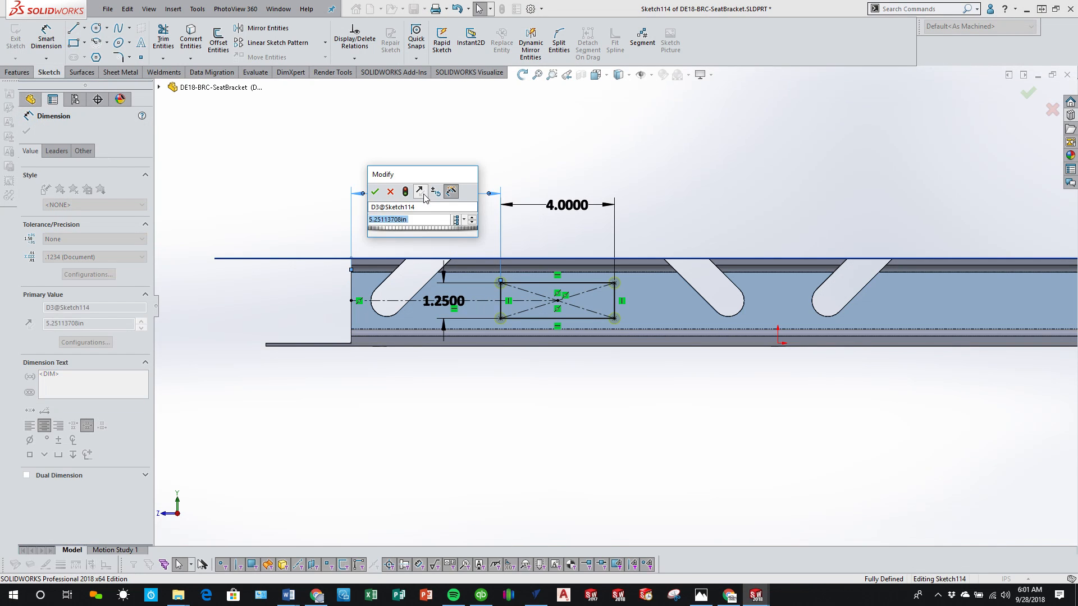
{"action": "type", "text": "5"}
{"action": "key", "text": "Return"}
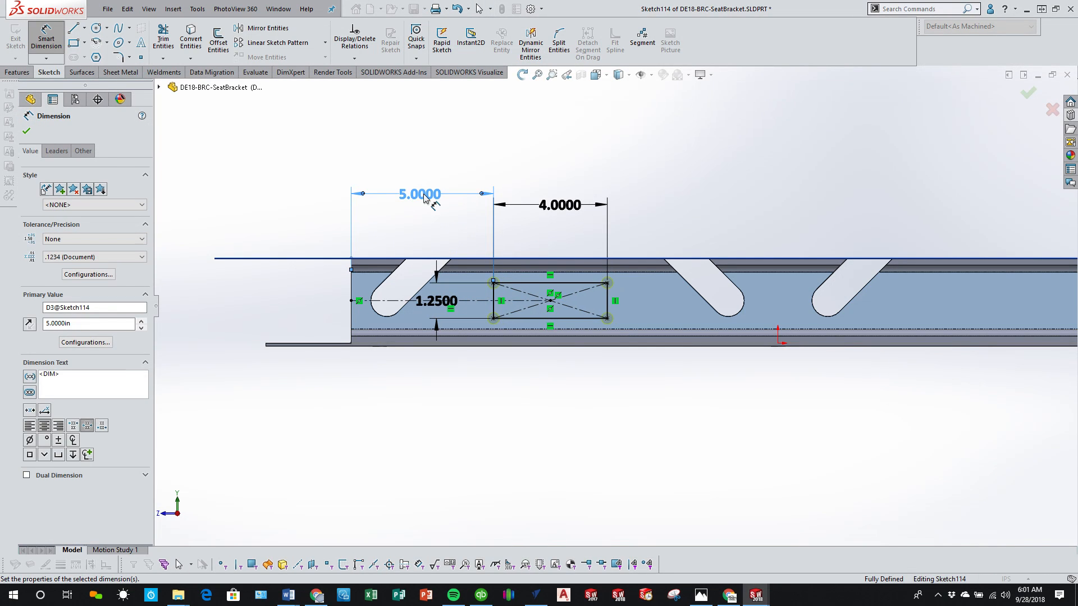
Step: Draw a vertical centerline from the origin up to the rail's top edge
{"action": "scroll", "coordinate": [629, 203], "scroll_direction": "up", "scroll_amount": 3}
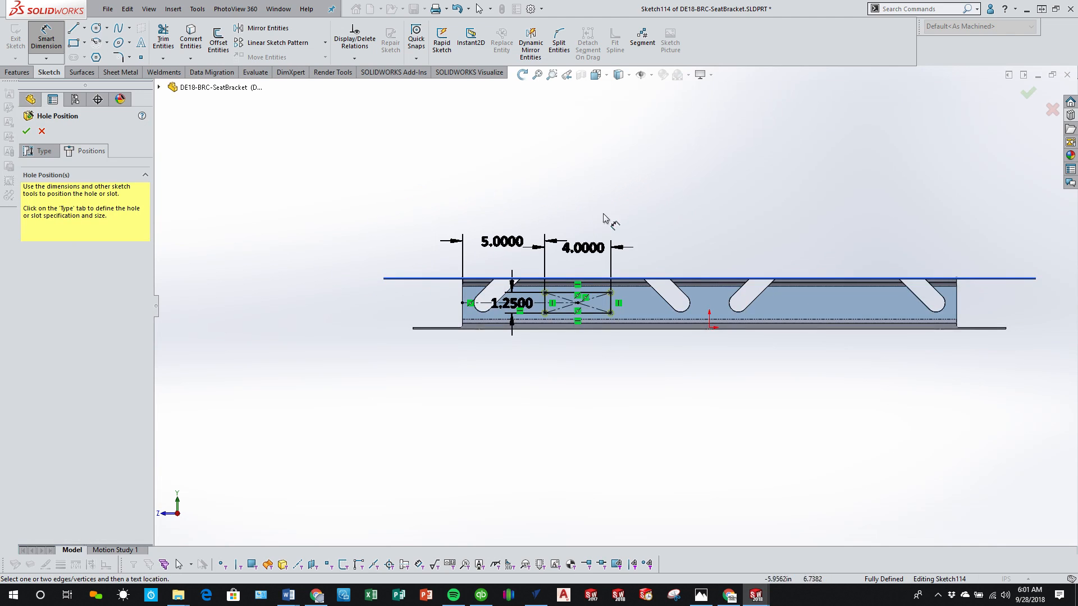
{"action": "left_click", "coordinate": [85, 28]}
{"action": "left_click", "coordinate": [93, 46]}
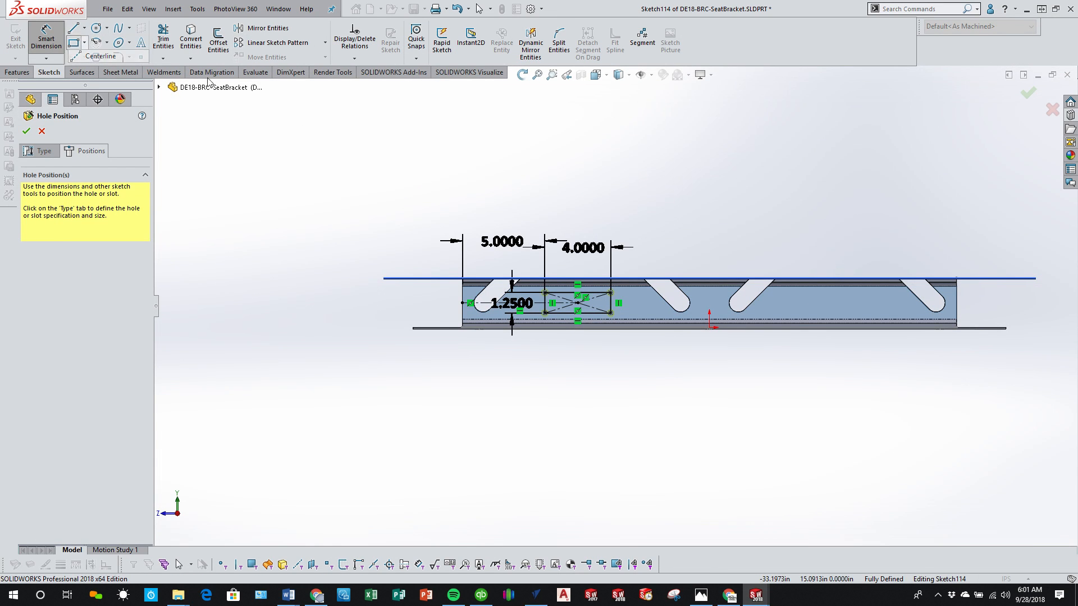
{"action": "left_click", "coordinate": [709, 327]}
{"action": "left_click", "coordinate": [709, 278]}
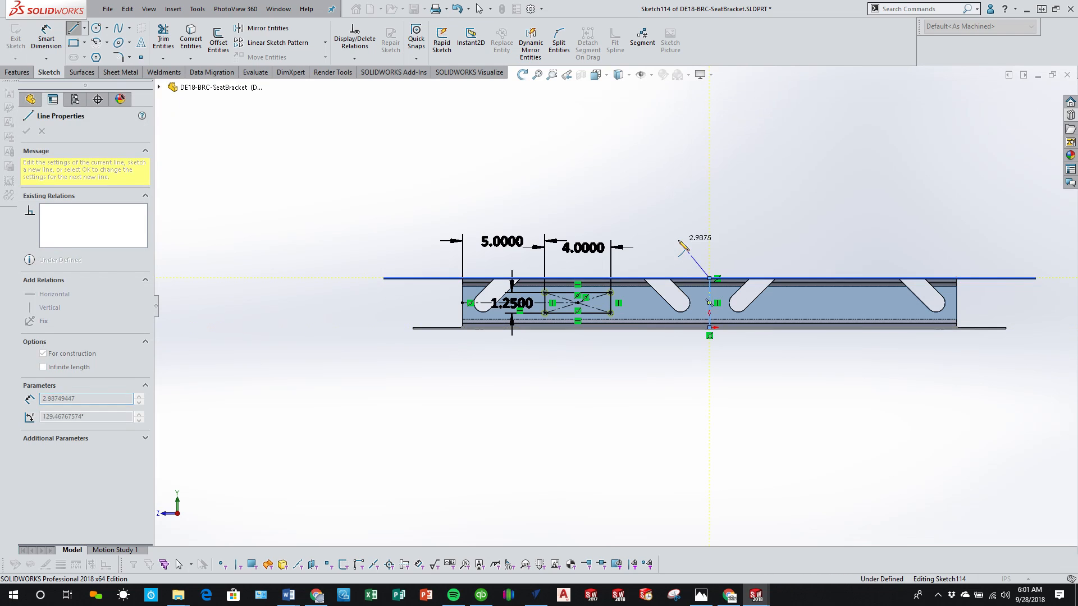
{"action": "key", "text": "Escape"}
{"action": "key", "text": "Escape"}
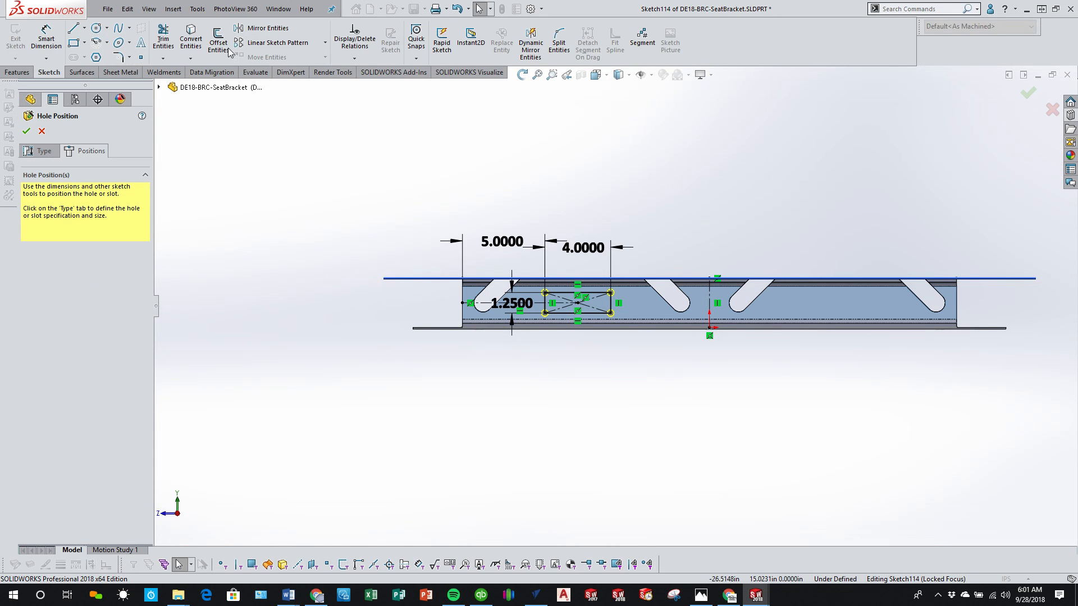
Step: Mirror the rectangle with its corner points, diagonals and horizontal centerline about the vertical centerline, keeping the original
{"action": "left_click", "coordinate": [265, 28]}
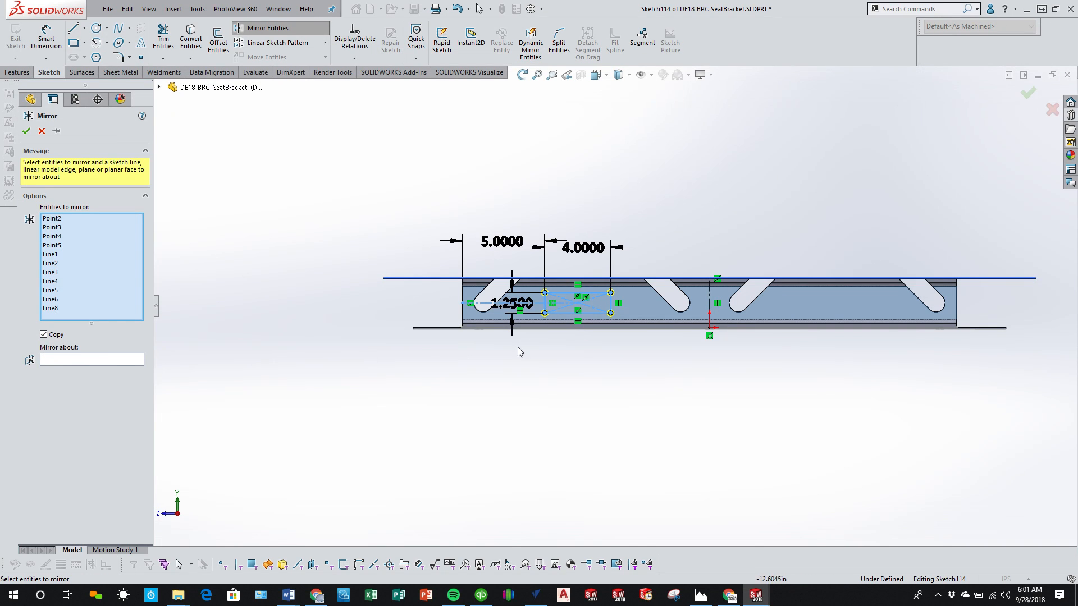
{"action": "left_click", "coordinate": [133, 360]}
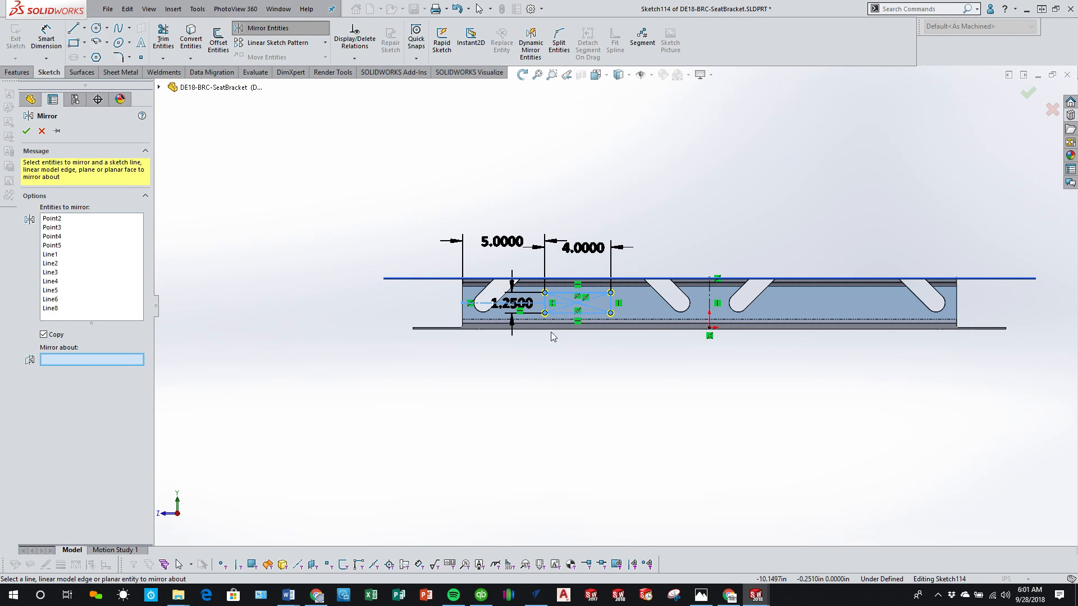
{"action": "left_click", "coordinate": [710, 302]}
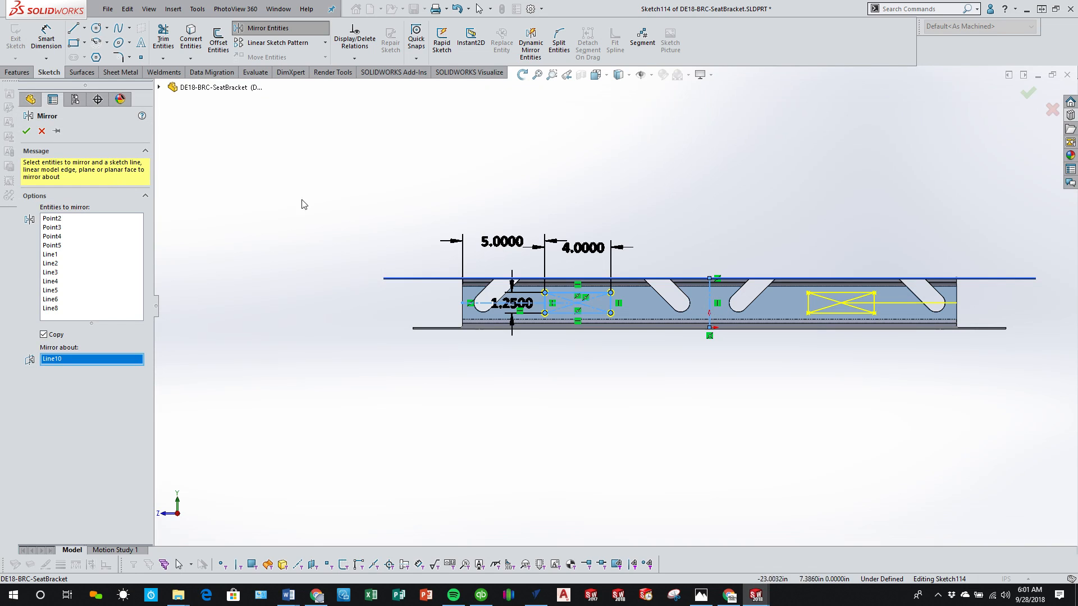
{"action": "left_click", "coordinate": [26, 132]}
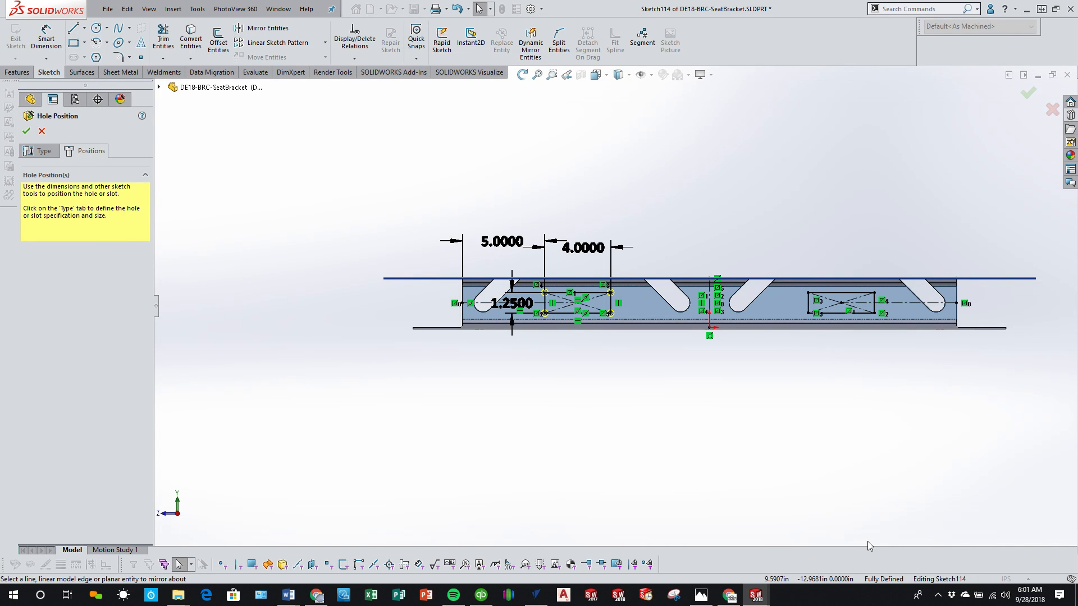
Step: Place hole points on the four corners of the mirrored rectangle and finish the 13/32 in hole feature
{"action": "scroll", "coordinate": [789, 299], "scroll_direction": "up", "scroll_amount": 6}
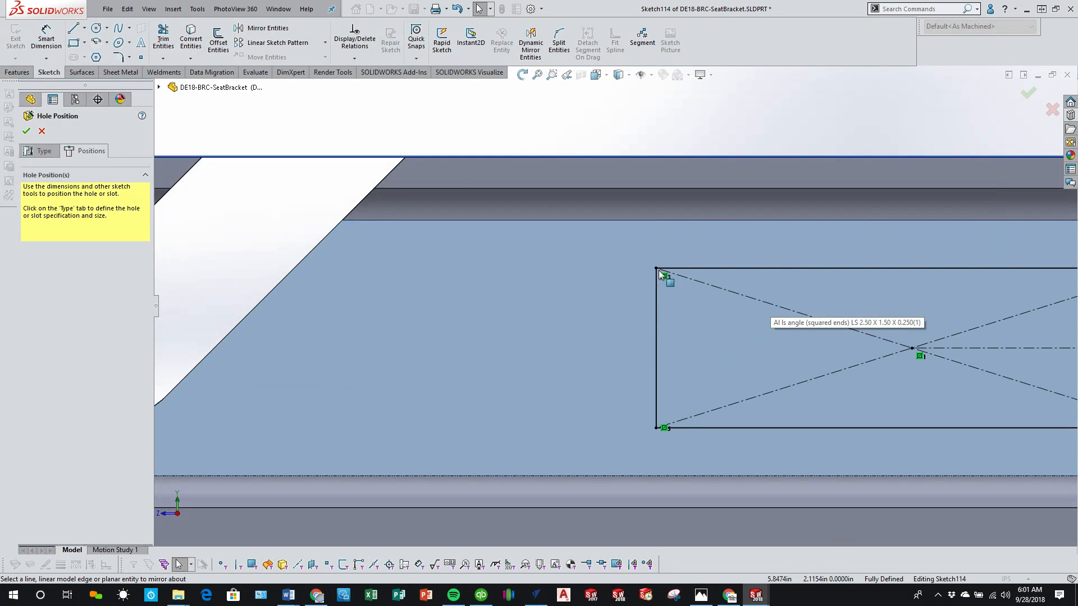
{"action": "scroll", "coordinate": [658, 271], "scroll_direction": "down", "scroll_amount": 2}
{"action": "left_click", "coordinate": [141, 57]}
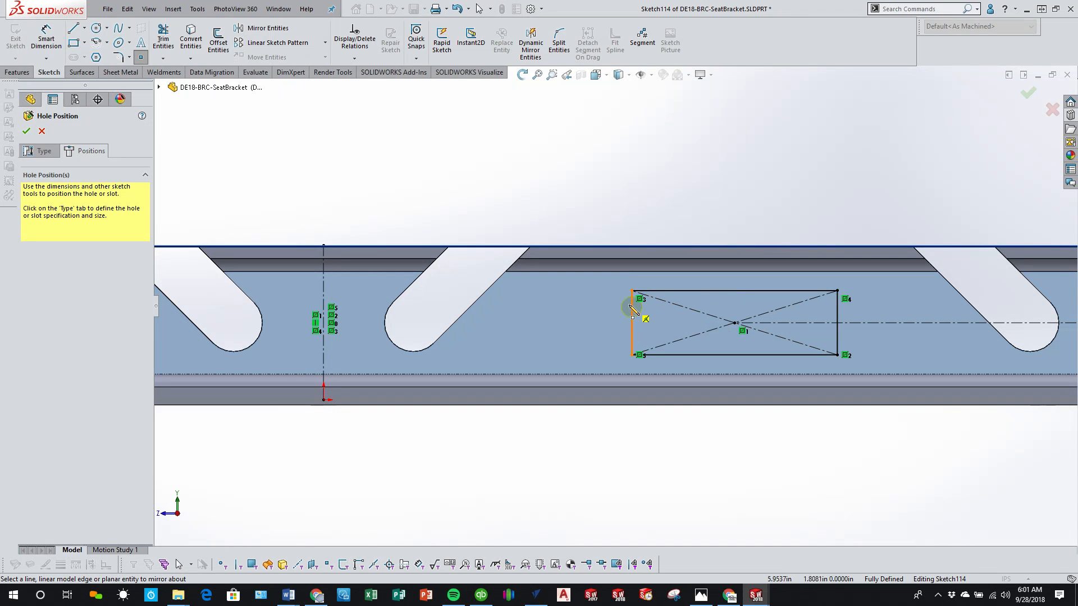
{"action": "left_click", "coordinate": [632, 291]}
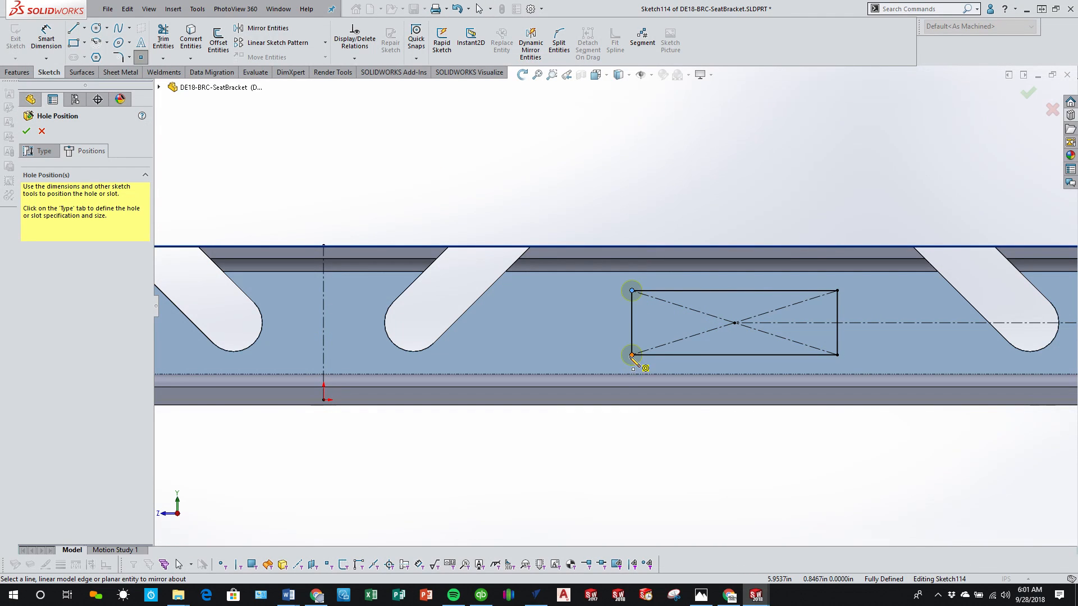
{"action": "left_click", "coordinate": [632, 356]}
{"action": "left_click", "coordinate": [837, 355]}
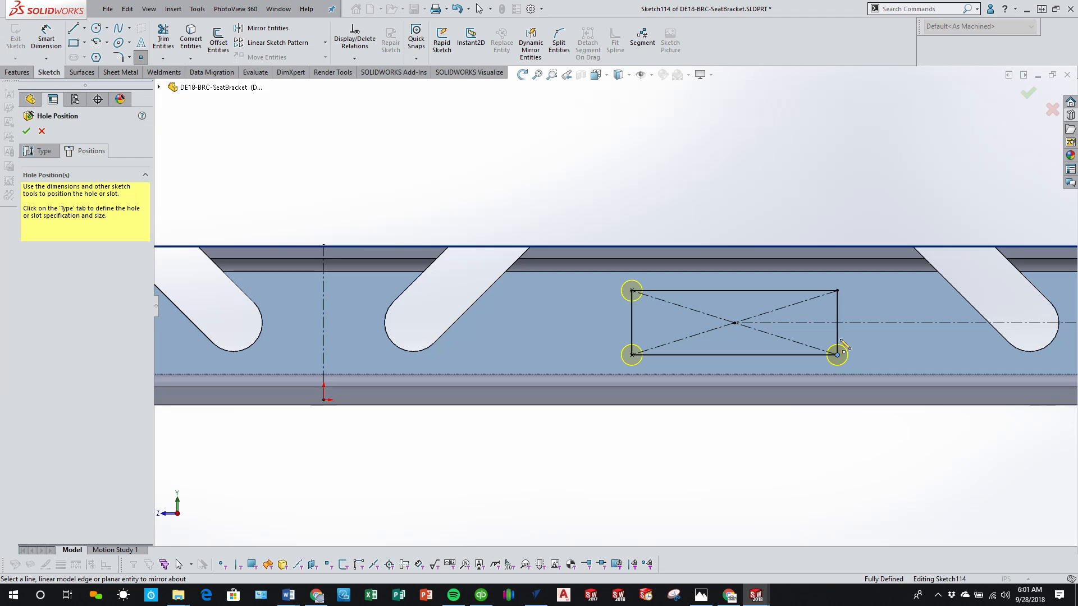
{"action": "left_click", "coordinate": [837, 291]}
{"action": "left_click", "coordinate": [25, 131]}
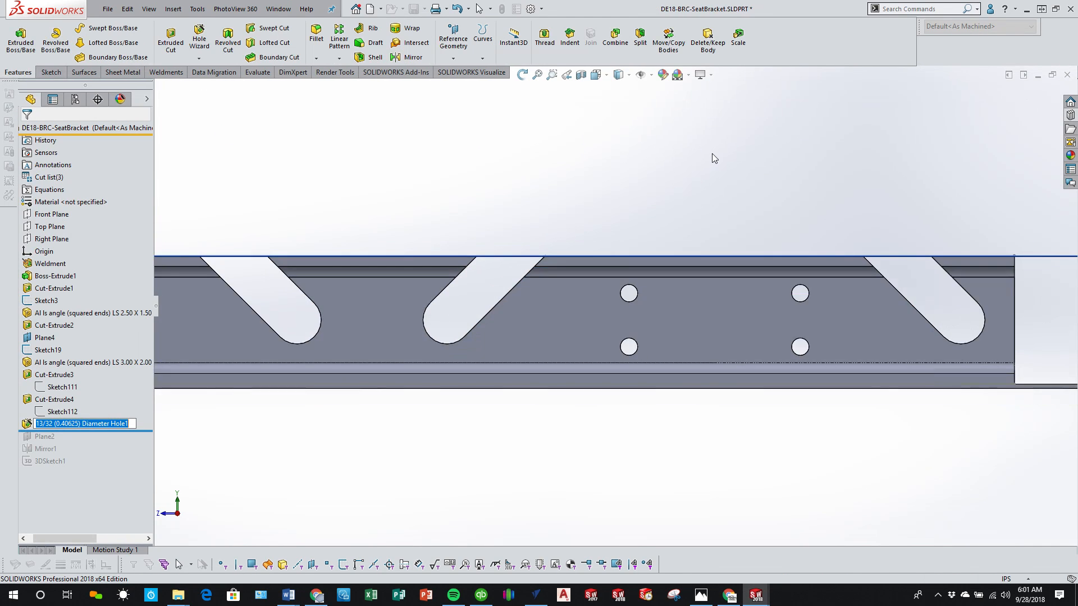
Step: Roll the feature history forward past Plane2, Mirror1 and 3DSketch1 to carry the slots and holes over to the opposite rail
{"action": "middle_click_drag", "start_coordinate": [402, 325], "coordinate": [239, 308]}
{"action": "scroll", "coordinate": [303, 309], "scroll_direction": "down", "scroll_amount": 3}
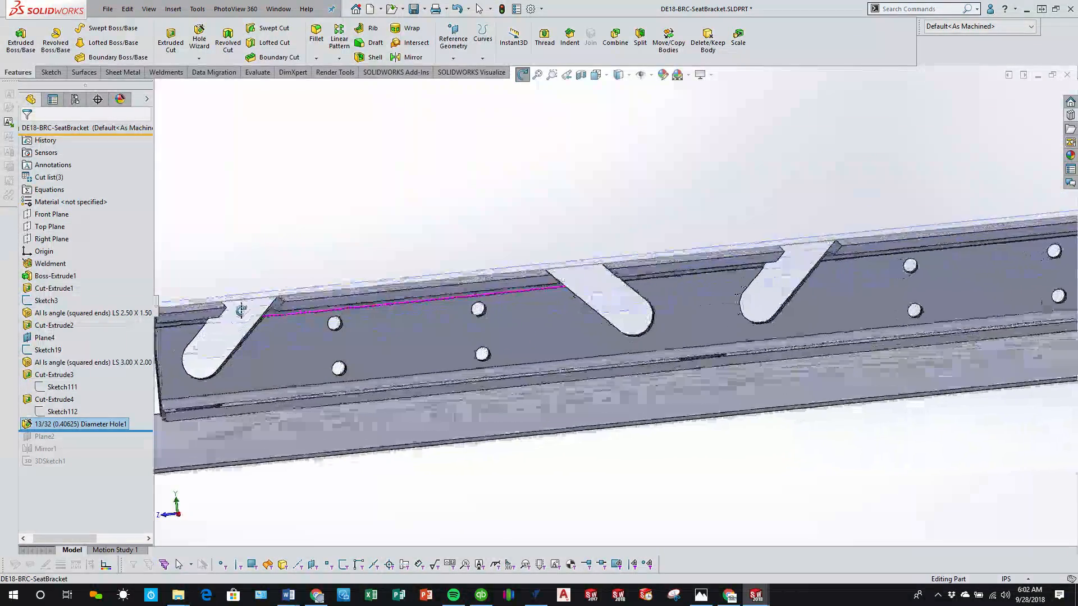
{"action": "scroll", "coordinate": [240, 308], "scroll_direction": "up", "scroll_amount": 4}
{"action": "key", "text": "Escape"}
{"action": "key", "text": "ctrl+7"}
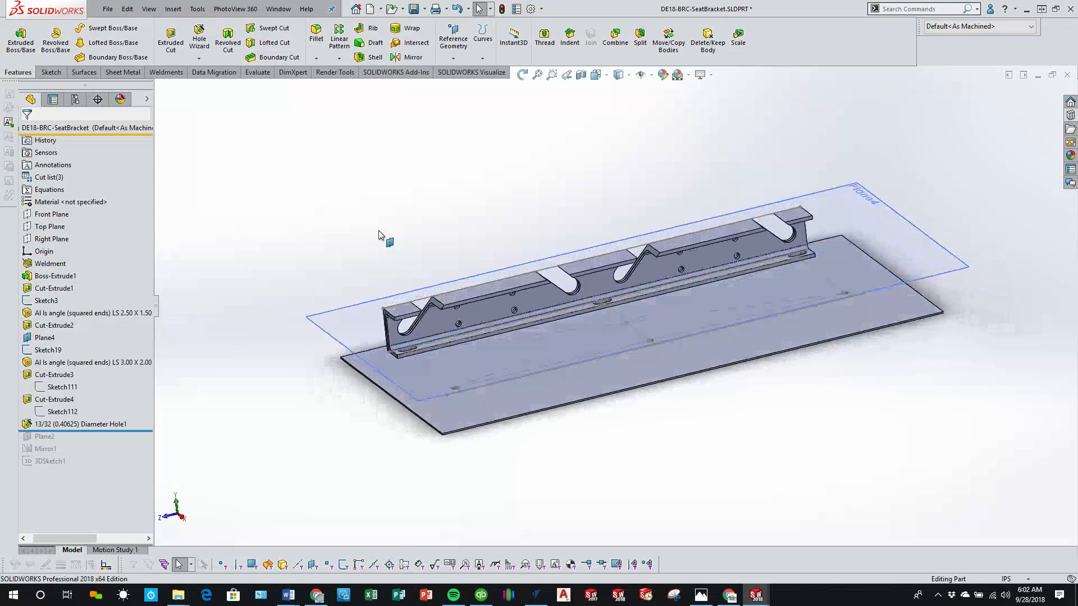
{"action": "left_click_drag", "start_coordinate": [118, 430], "coordinate": [119, 468]}
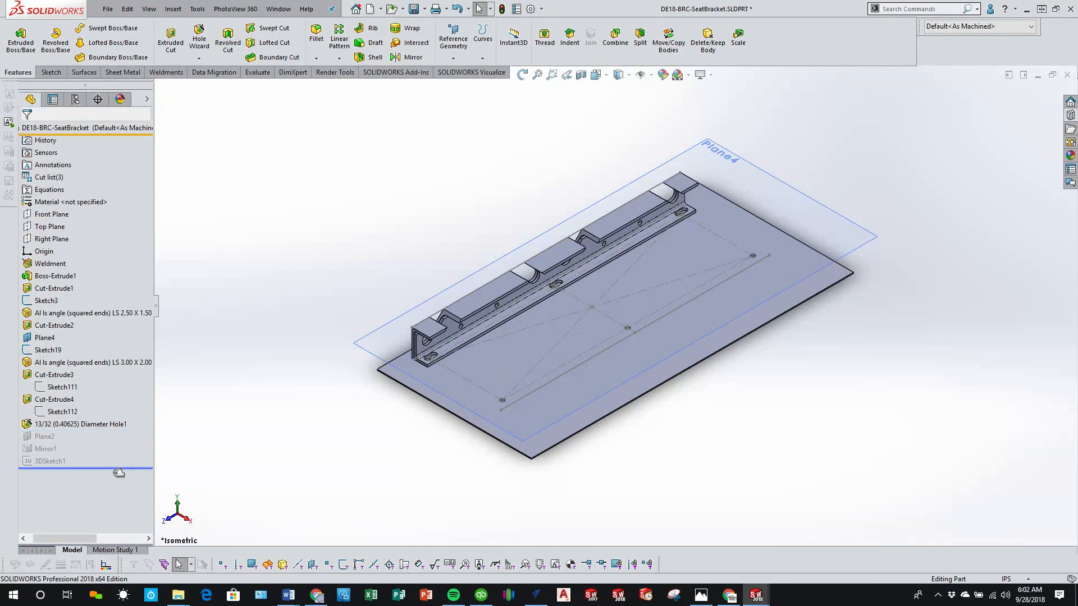
{"action": "scroll", "coordinate": [506, 312], "scroll_direction": "down", "scroll_amount": 2}
{"action": "middle_click_drag", "start_coordinate": [506, 311], "coordinate": [392, 196]}
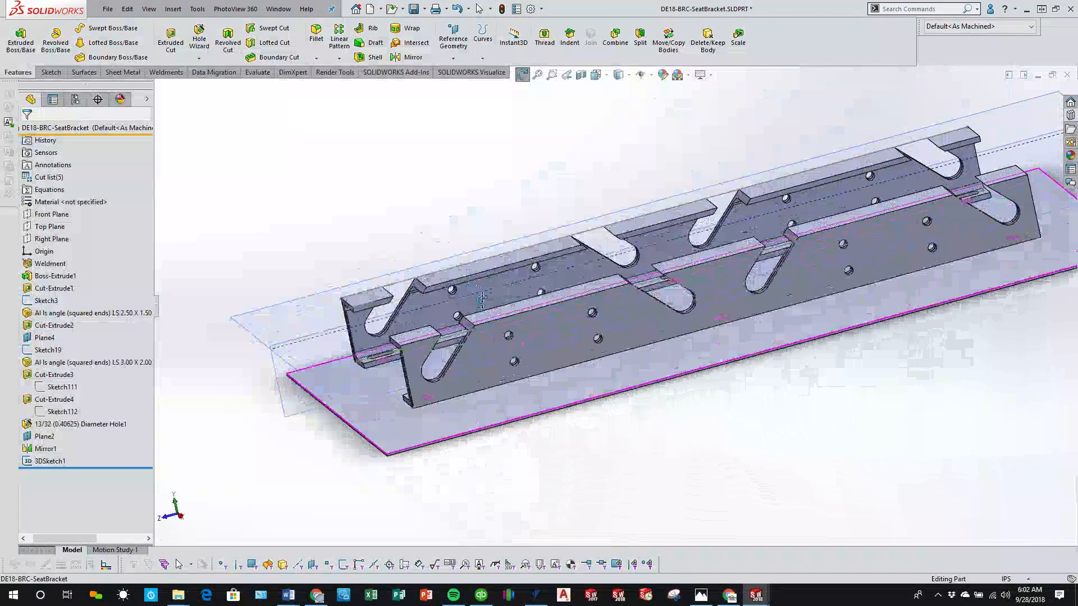
Step: Switch to the Assem2 assembly and activate its Folded configuration
{"action": "key", "text": "ctrl+Tab"}
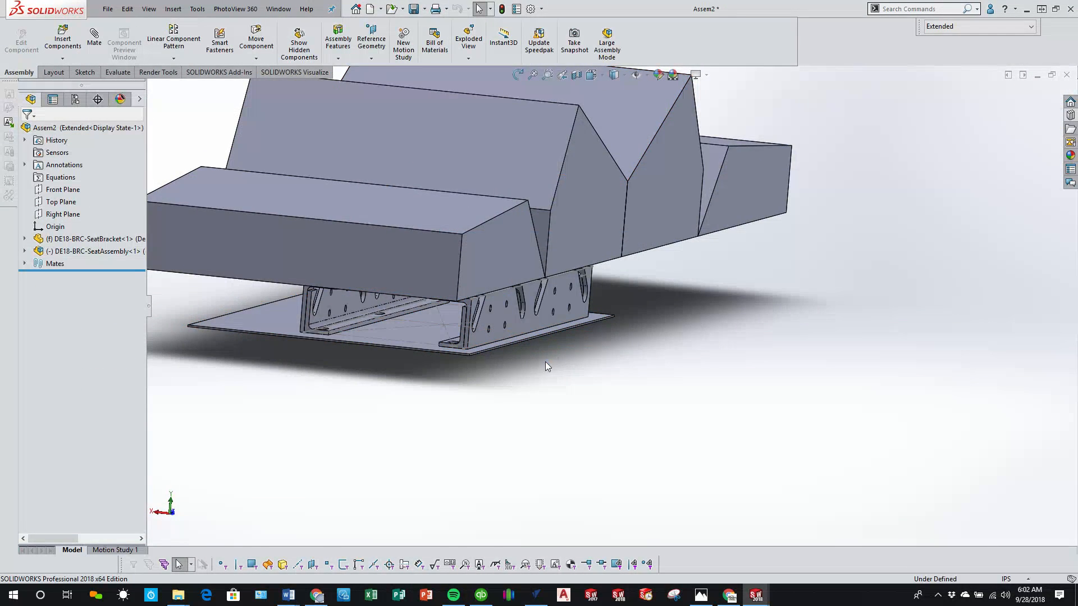
{"action": "middle_click_drag", "start_coordinate": [545, 362], "coordinate": [464, 304]}
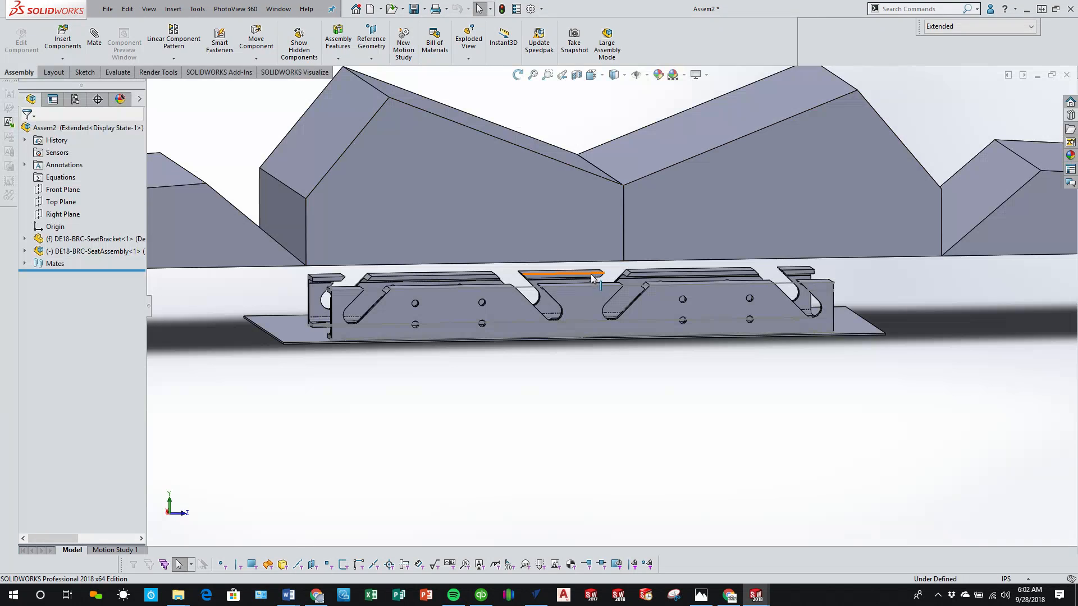
{"action": "mouse_move", "coordinate": [592, 278]}
{"action": "middle_mouse_down"}
{"action": "mouse_move", "coordinate": [577, 269]}
{"action": "mouse_move", "coordinate": [584, 263]}
{"action": "middle_mouse_up"}
{"action": "left_click", "coordinate": [1005, 31]}
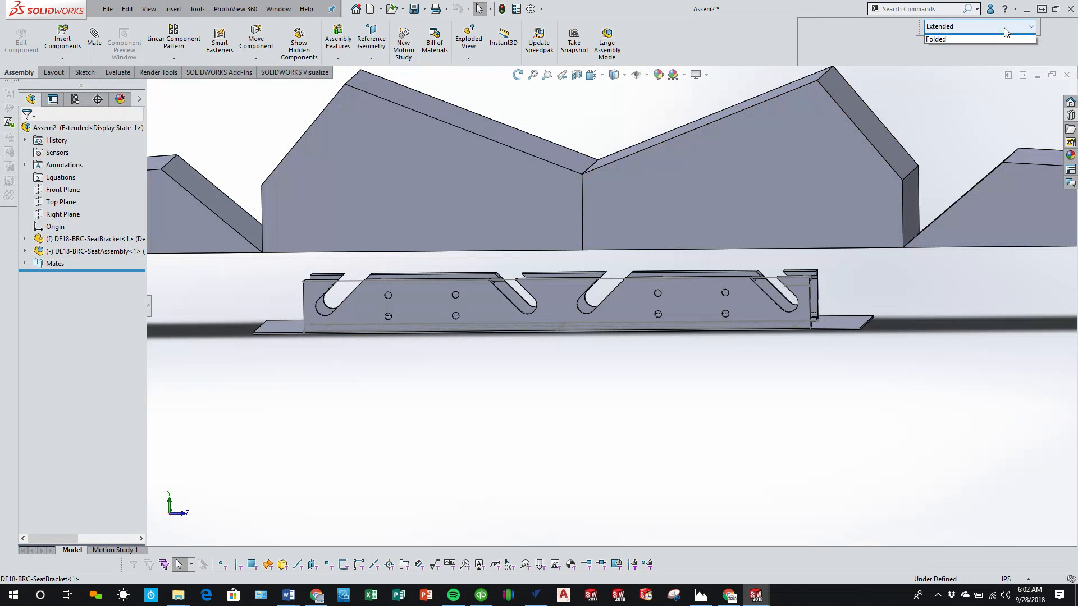
{"action": "left_click", "coordinate": [971, 58]}
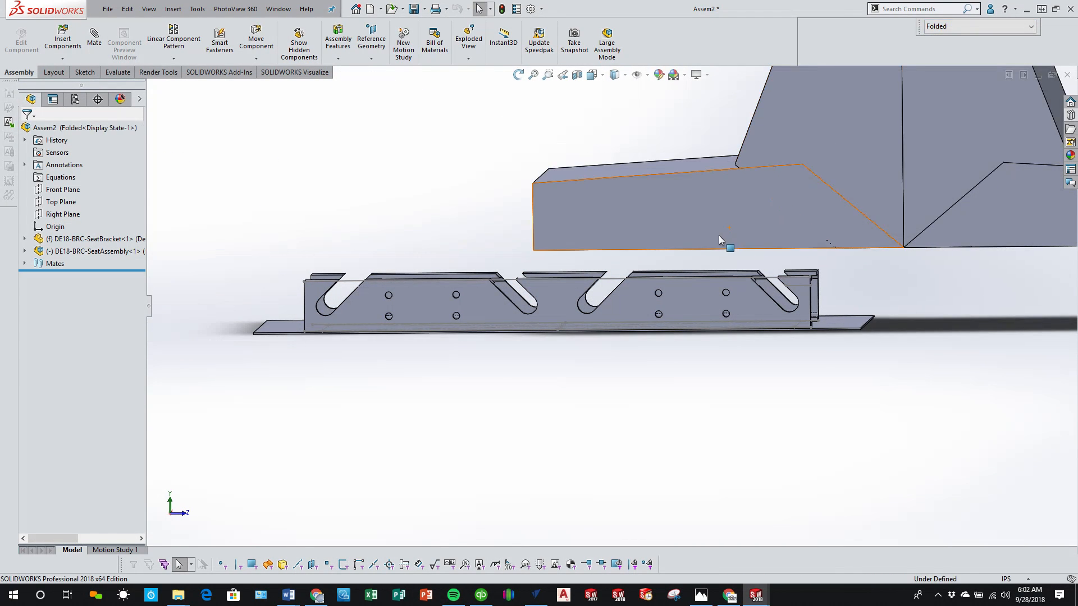
Step: Move the folded seat assembly along the bracket until it is centered above the rails with a small gap
{"action": "left_click_drag", "start_coordinate": [860, 222], "coordinate": [416, 243]}
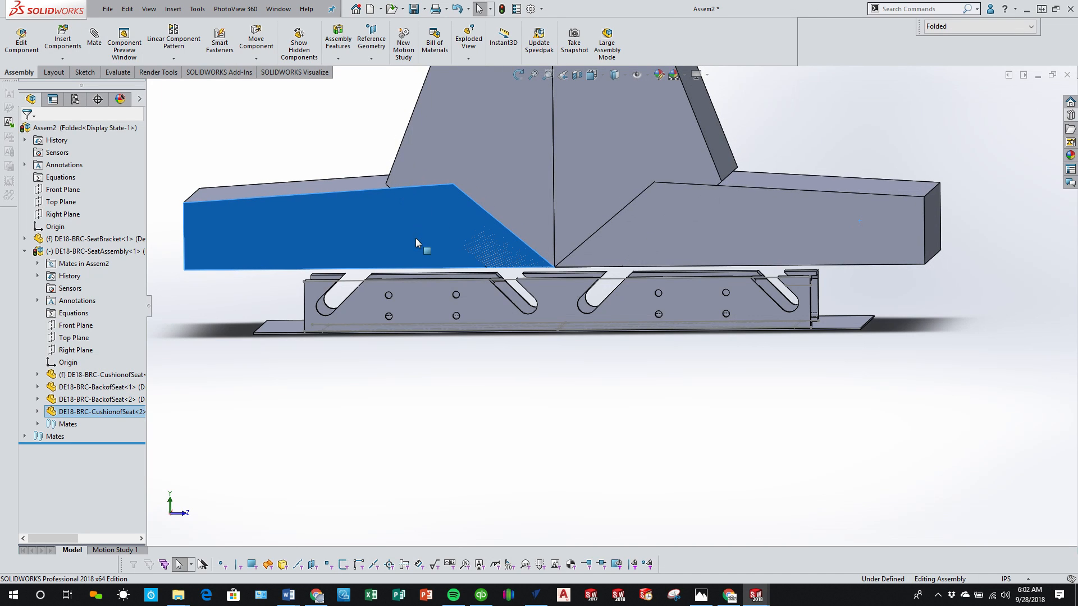
{"action": "left_click", "coordinate": [644, 225]}
{"action": "left_click_drag", "start_coordinate": [644, 224], "coordinate": [645, 201]}
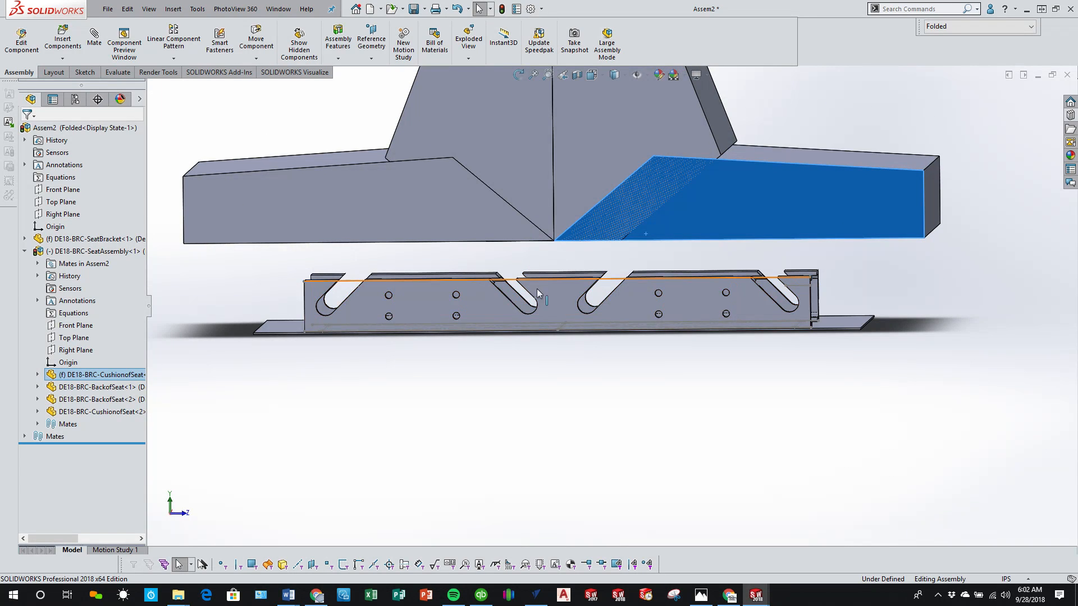
{"action": "scroll", "coordinate": [533, 281], "scroll_direction": "up", "scroll_amount": 4}
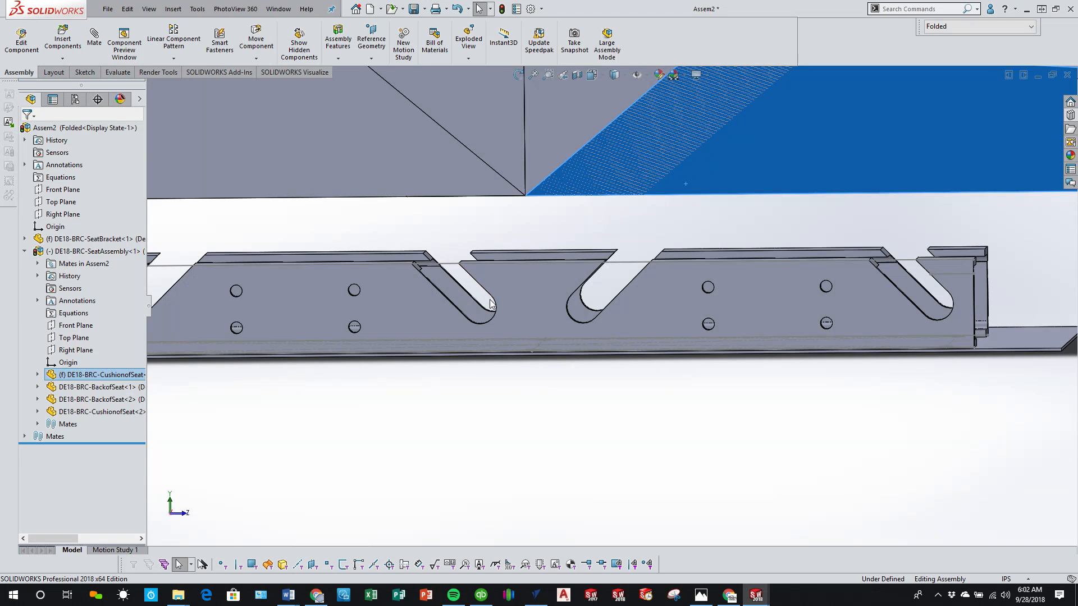
{"action": "left_click_drag", "start_coordinate": [481, 180], "coordinate": [474, 209]}
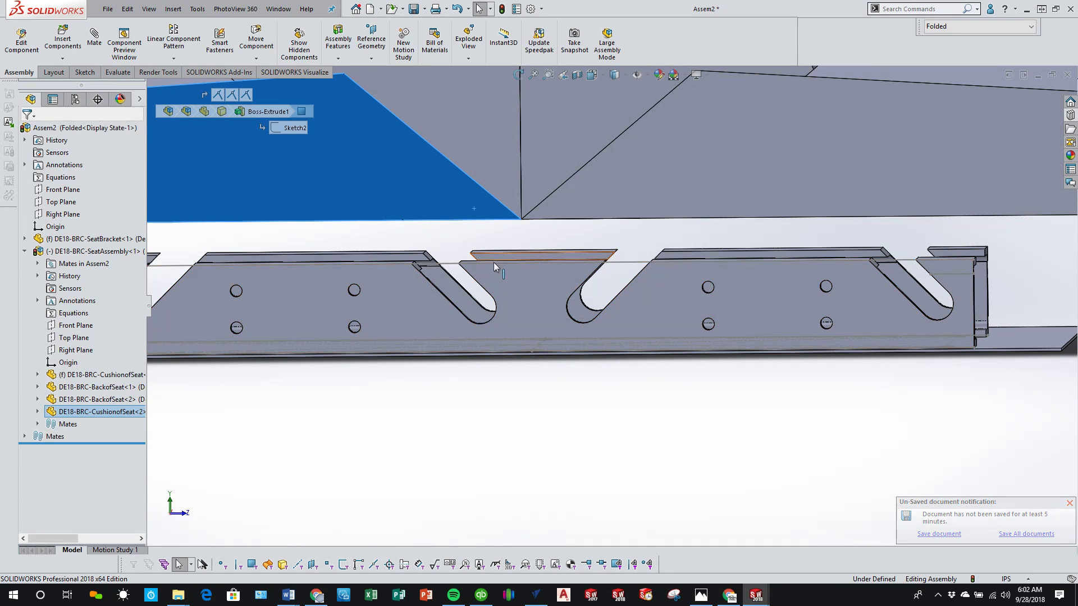
Step: Lower the seat assembly until its cushions sit on top of the bracket rails
{"action": "mouse_move", "coordinate": [441, 229]}
{"action": "left_mouse_down"}
{"action": "mouse_move", "coordinate": [397, 228]}
{"action": "mouse_move", "coordinate": [446, 235]}
{"action": "left_mouse_up"}
{"action": "middle_click_drag", "start_coordinate": [448, 237], "coordinate": [522, 270]}
{"action": "middle_click_drag", "start_coordinate": [409, 247], "coordinate": [606, 309]}
{"action": "left_click", "coordinate": [447, 245]}
{"action": "left_click", "coordinate": [659, 273]}
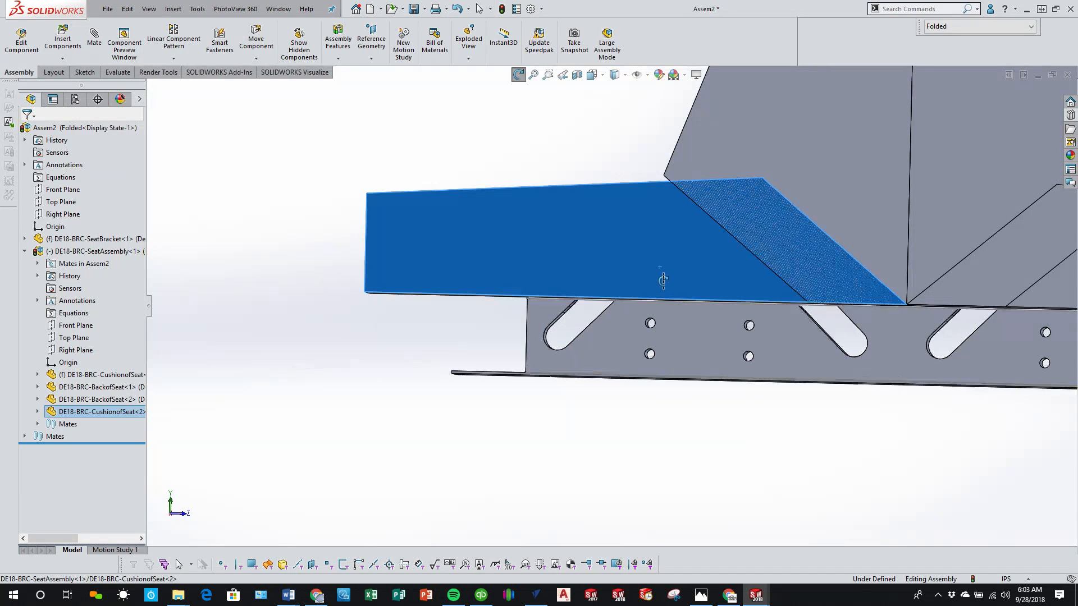
{"action": "middle_click_drag", "start_coordinate": [659, 275], "coordinate": [705, 289]}
Step: Rebuild the assembly in isometric view and save it together with the modified seat bracket as DE18-BRC-MainSeatAssembly
{"action": "scroll", "coordinate": [800, 362], "scroll_direction": "up", "scroll_amount": 4}
{"action": "left_click", "coordinate": [905, 427]}
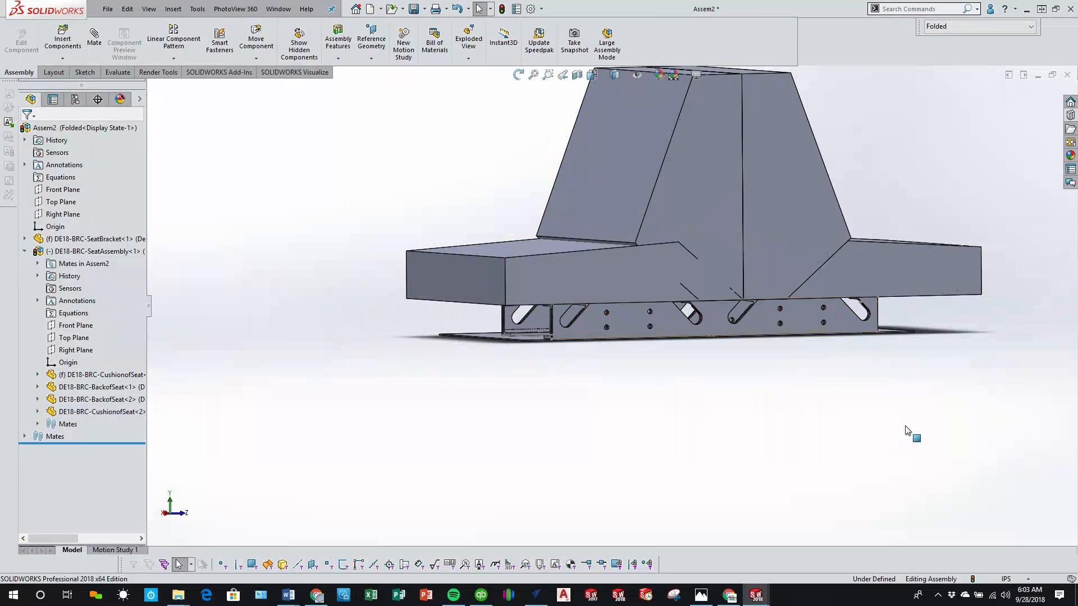
{"action": "key", "text": "ctrl+7"}
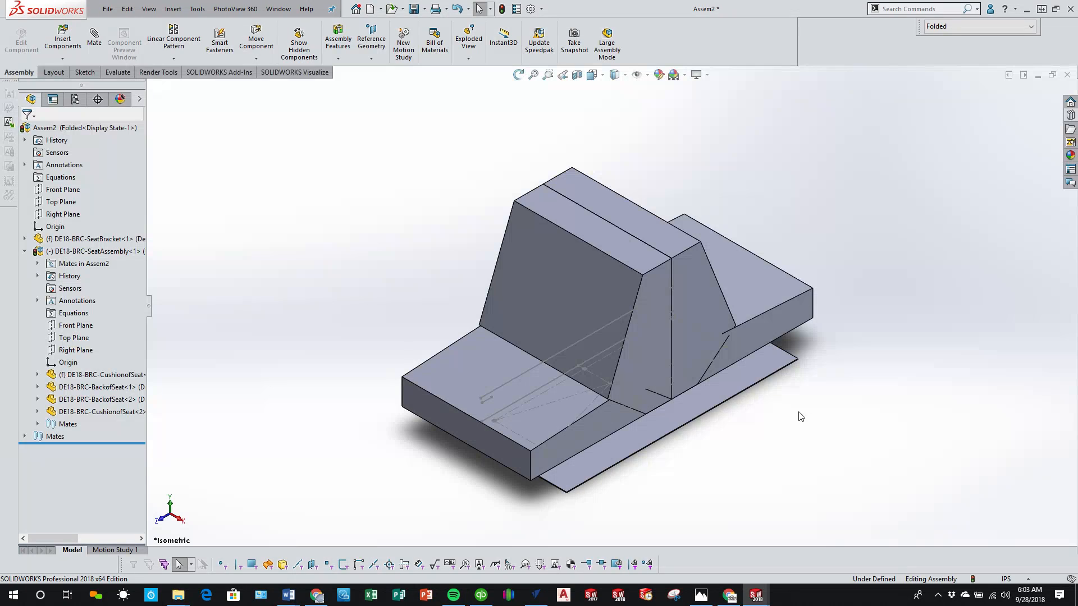
{"action": "left_click", "coordinate": [413, 8]}
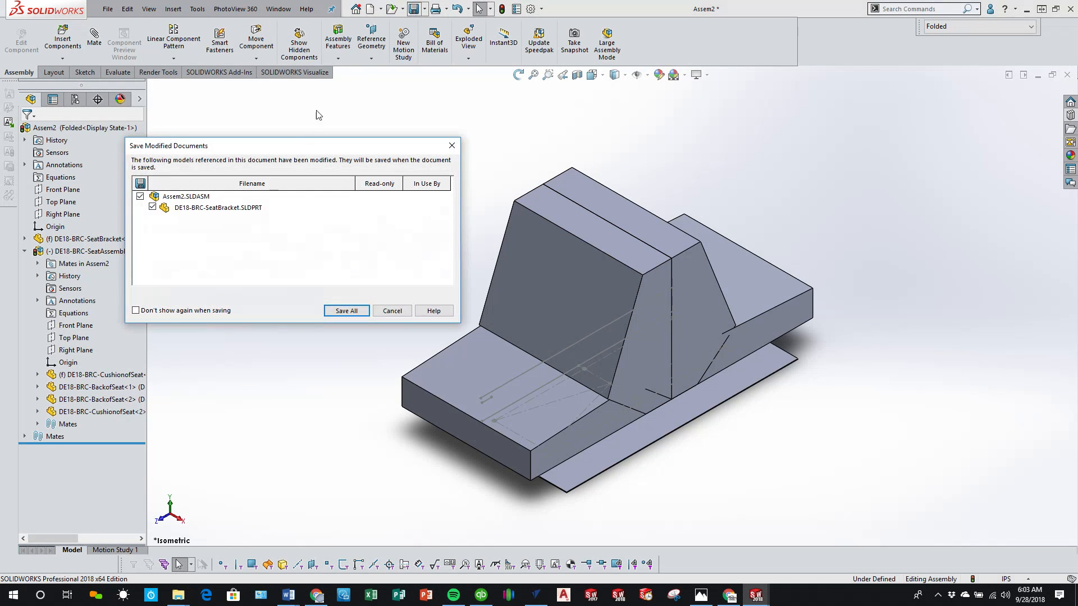
{"action": "left_click", "coordinate": [346, 311]}
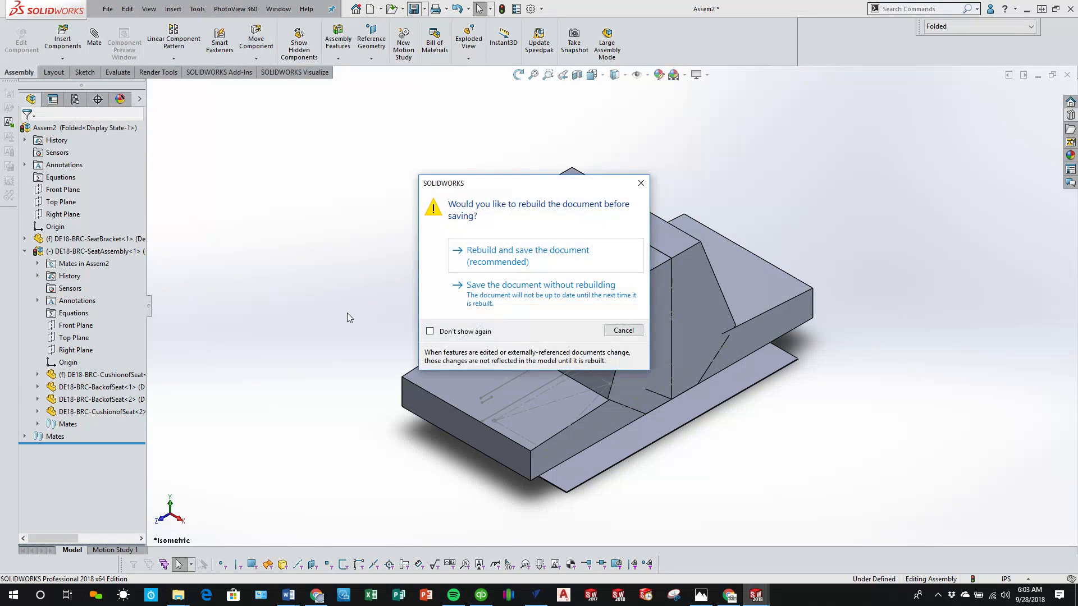
{"action": "left_click", "coordinate": [516, 263]}
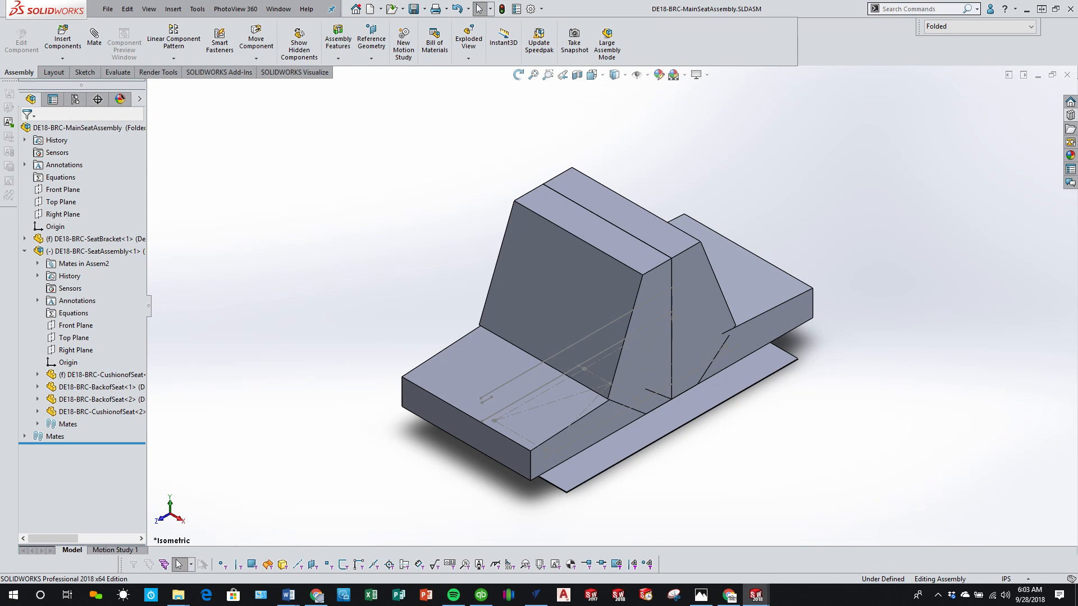
{"action": "key", "text": "z"}
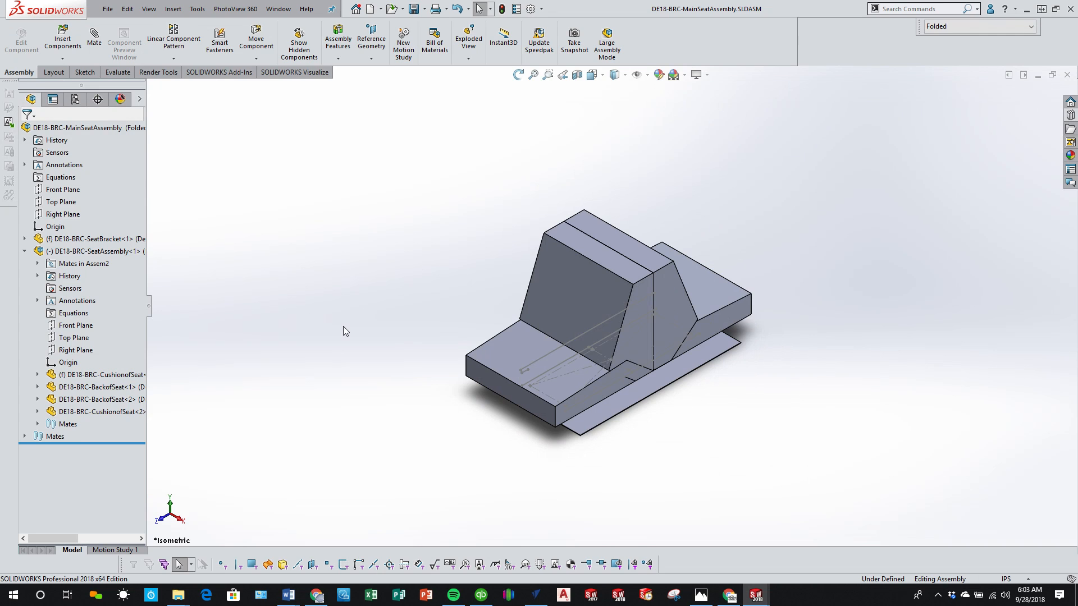
Step: Switch to the DE18-BRC-SeatBracket part and hide all reference planes and sketches from view
{"action": "key", "text": "ctrl+Tab"}
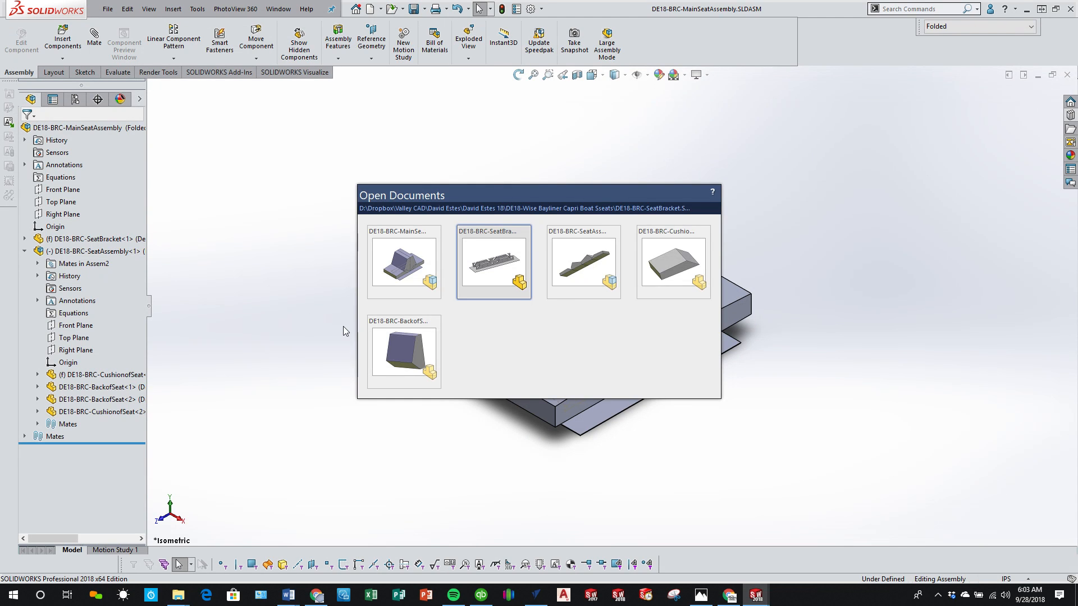
{"action": "left_click", "coordinate": [640, 77]}
{"action": "scroll", "coordinate": [504, 218], "scroll_direction": "up", "scroll_amount": 2}
{"action": "middle_click_drag", "start_coordinate": [504, 218], "coordinate": [530, 241]}
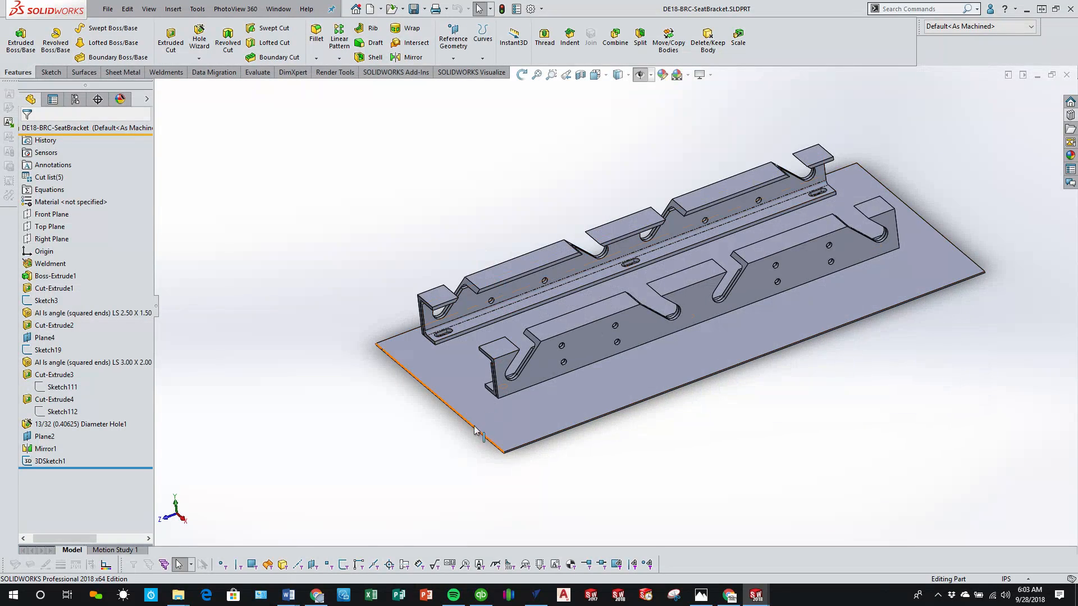
Step: Hide the flat base plate body so only the rails show, set the isometric view and save the part
{"action": "key", "text": "Tab"}
{"action": "middle_click_drag", "start_coordinate": [455, 428], "coordinate": [457, 404]}
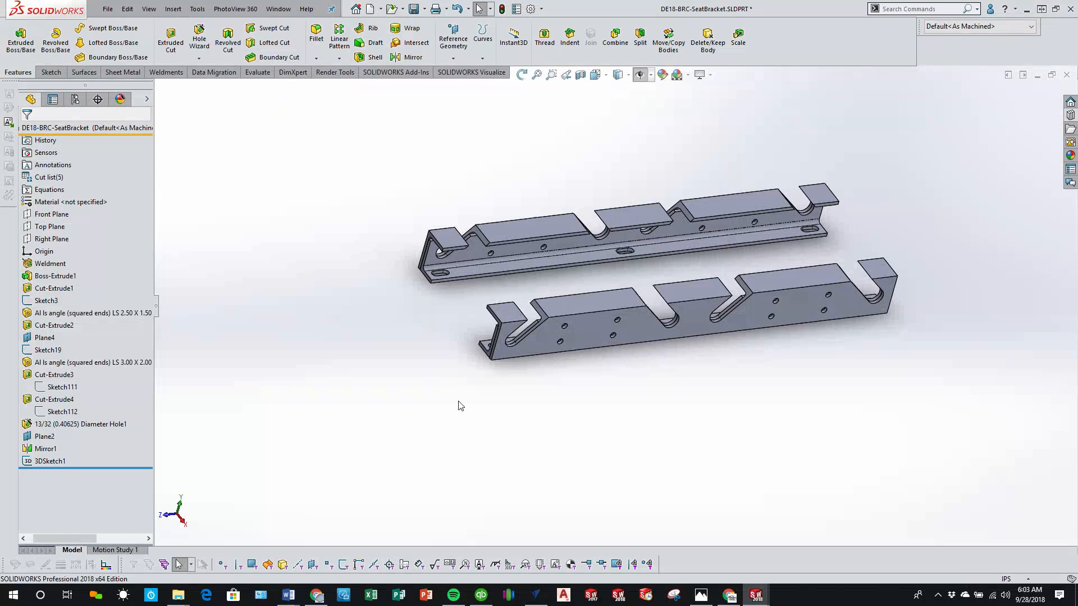
{"action": "key", "text": "ctrl+7"}
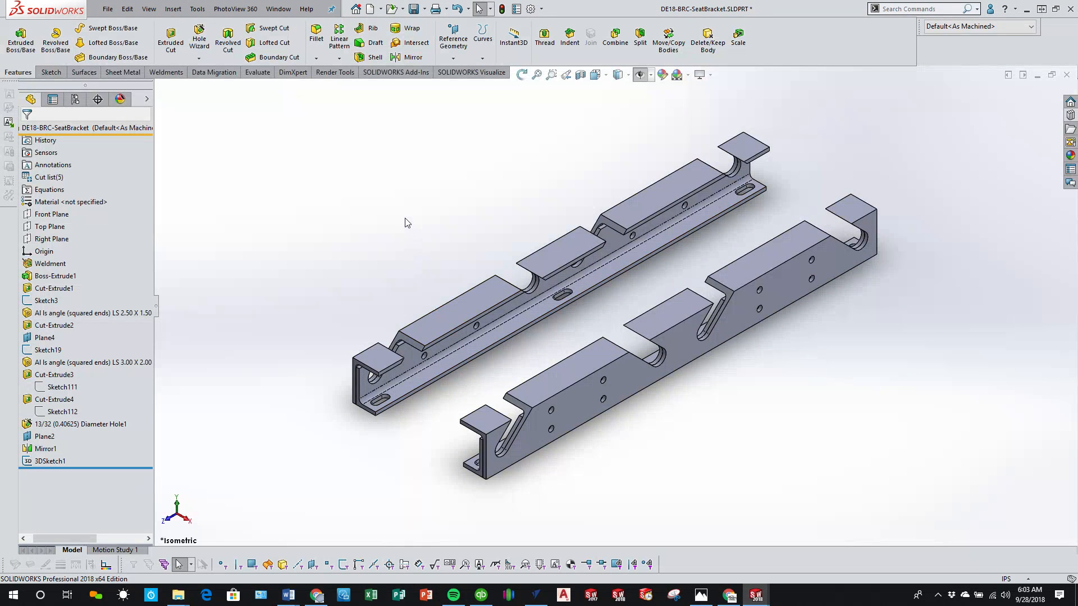
{"action": "left_click", "coordinate": [413, 8]}
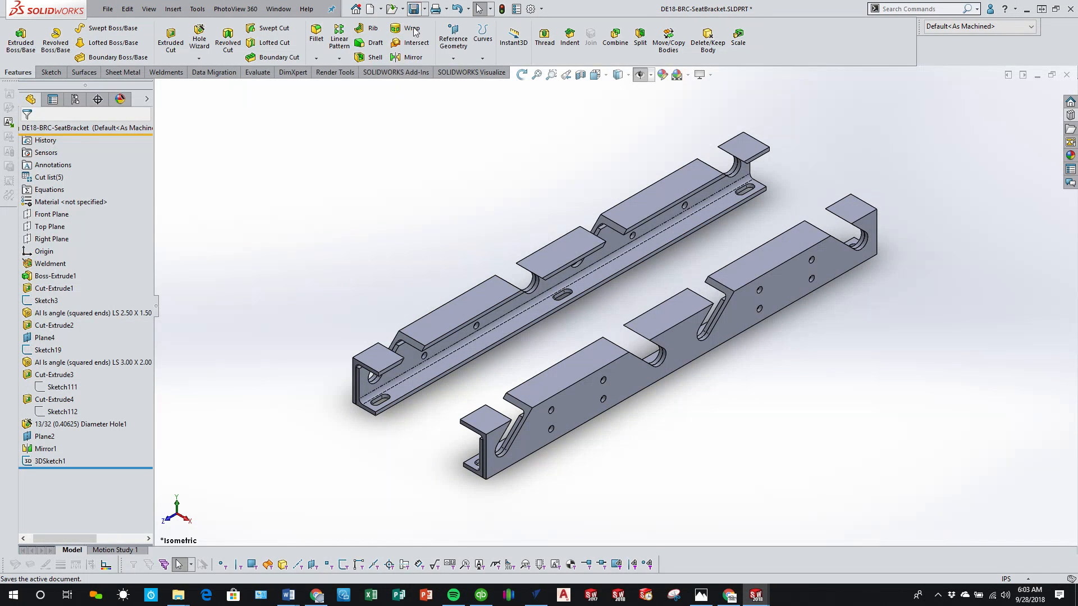
Step: Create a new drawing from the seat bracket part using the VC-A template
{"action": "left_click", "coordinate": [104, 9]}
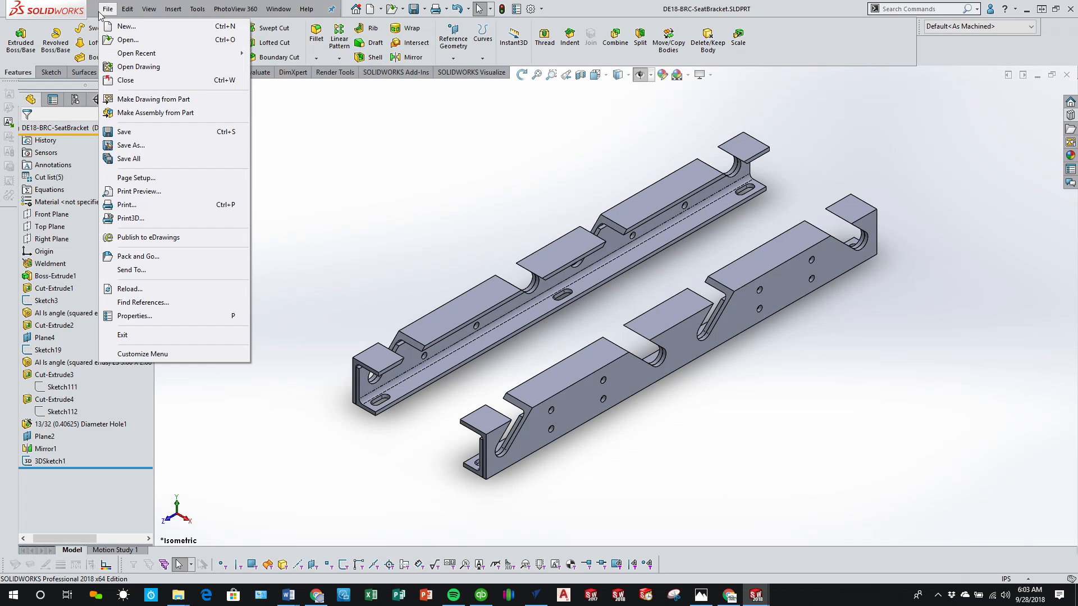
{"action": "left_click", "coordinate": [178, 101]}
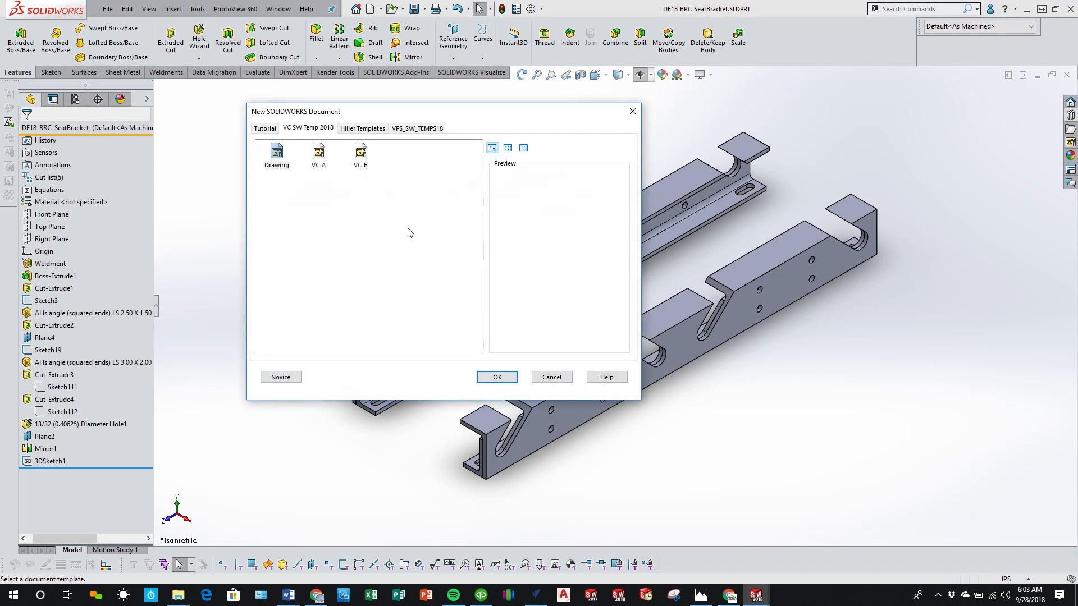
{"action": "left_click", "coordinate": [317, 159]}
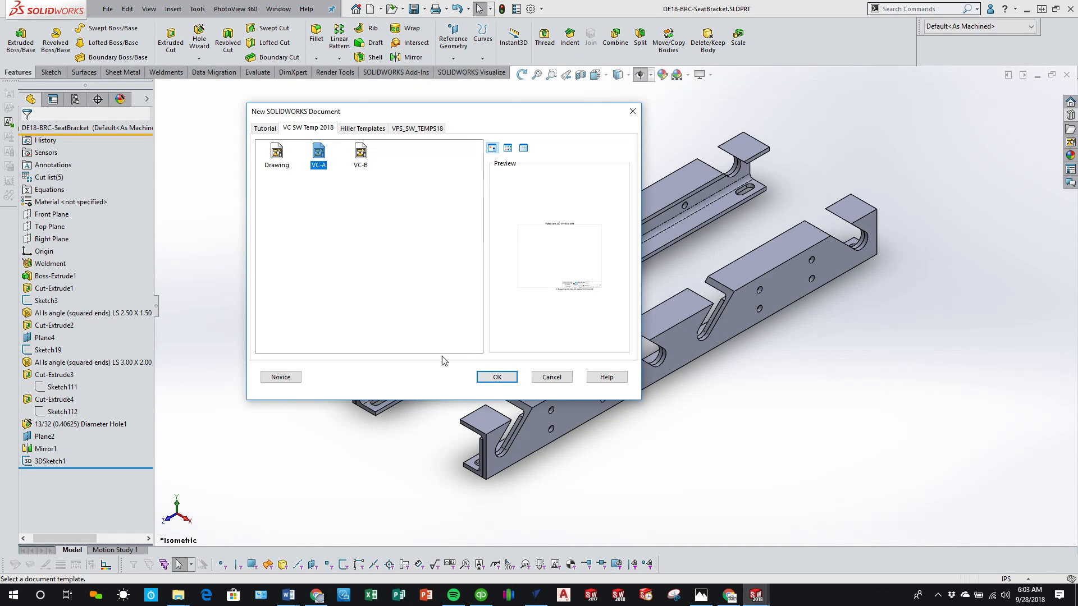
{"action": "left_click", "coordinate": [481, 381]}
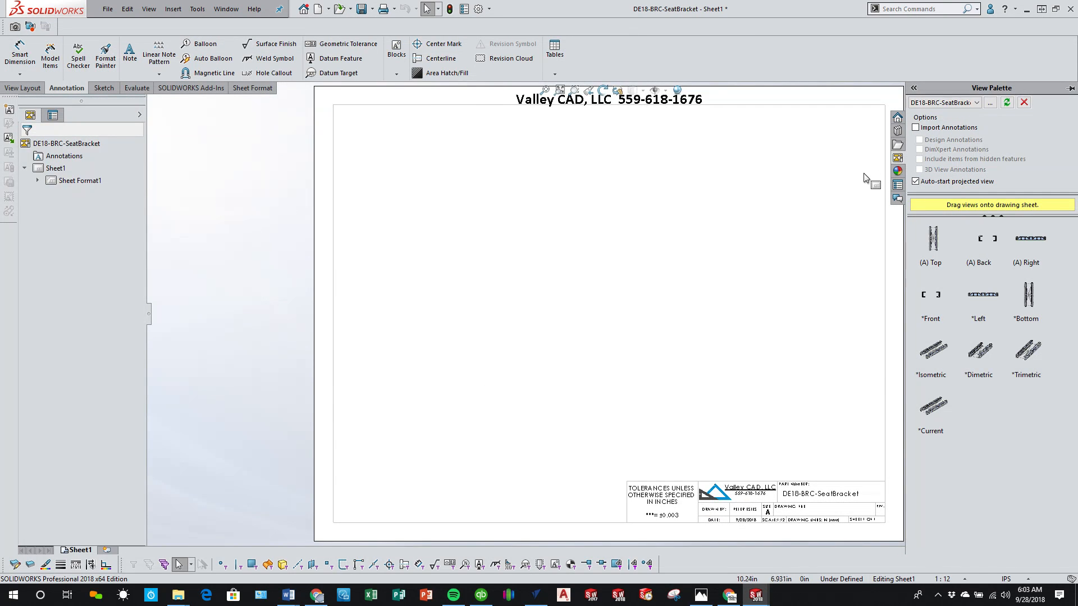
Step: Place the bracket's top view in the left half of the sheet and project the front view below it
{"action": "left_click_drag", "start_coordinate": [934, 239], "coordinate": [511, 253]}
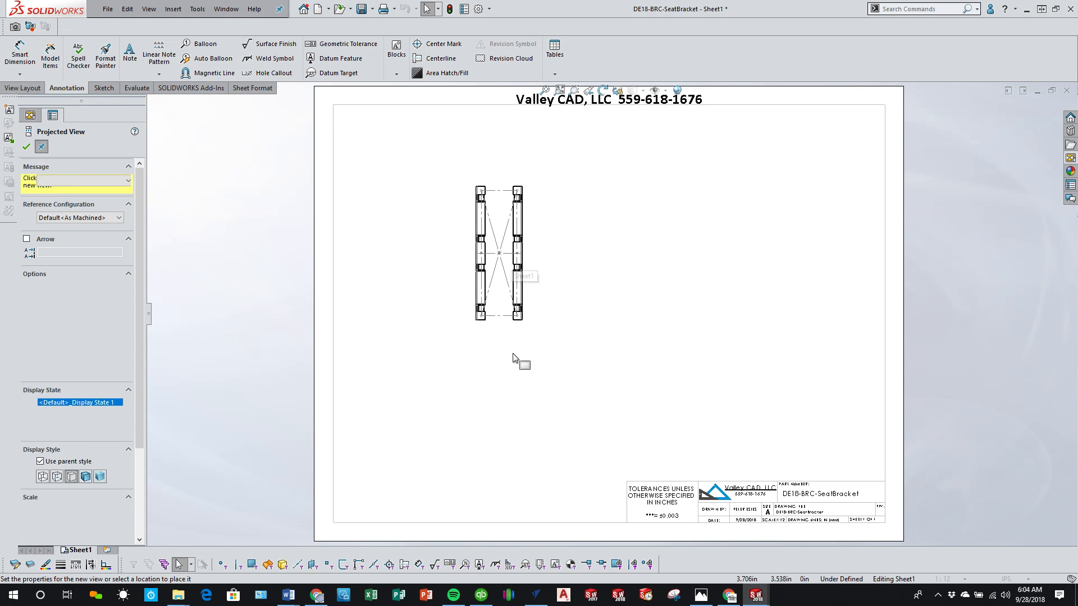
{"action": "left_click", "coordinate": [513, 393]}
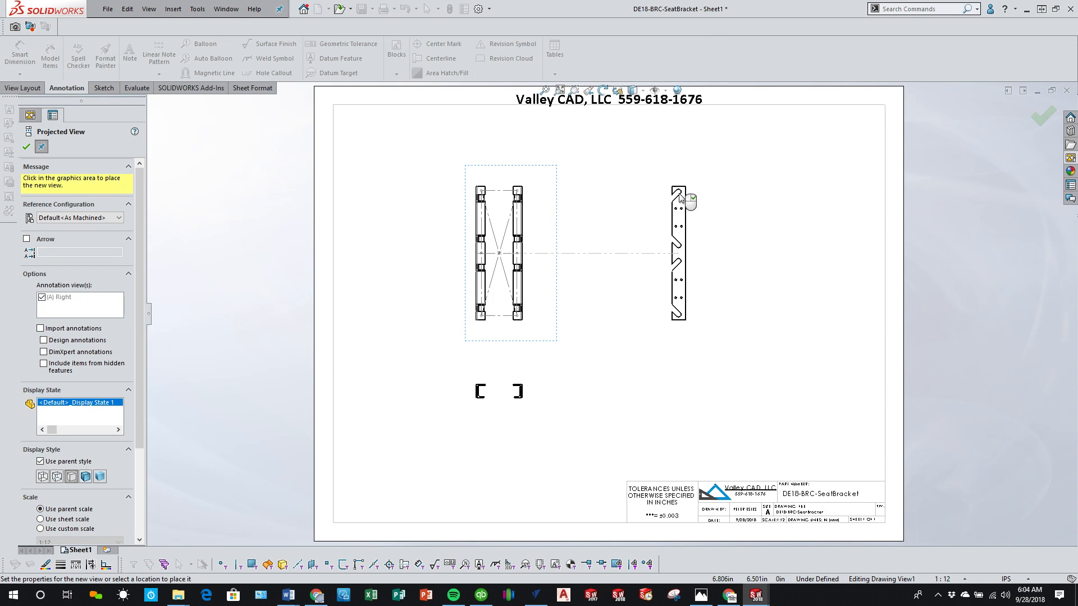
{"action": "key", "text": "Escape"}
Step: Project a right side view and an isometric view from the front view, placing the isometric above the side view
{"action": "left_click", "coordinate": [534, 388]}
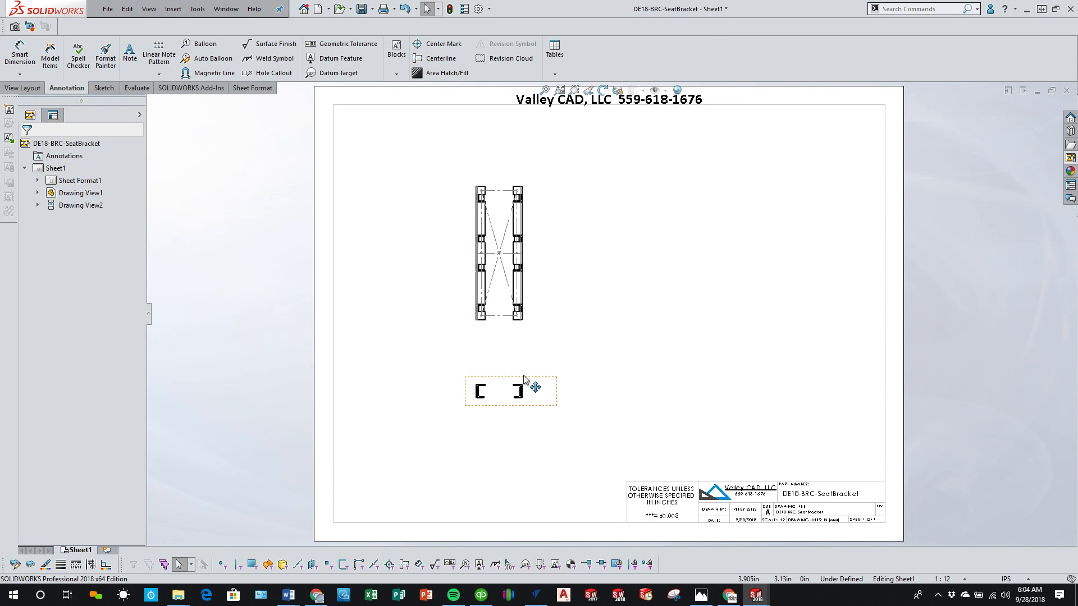
{"action": "left_click", "coordinate": [588, 346]}
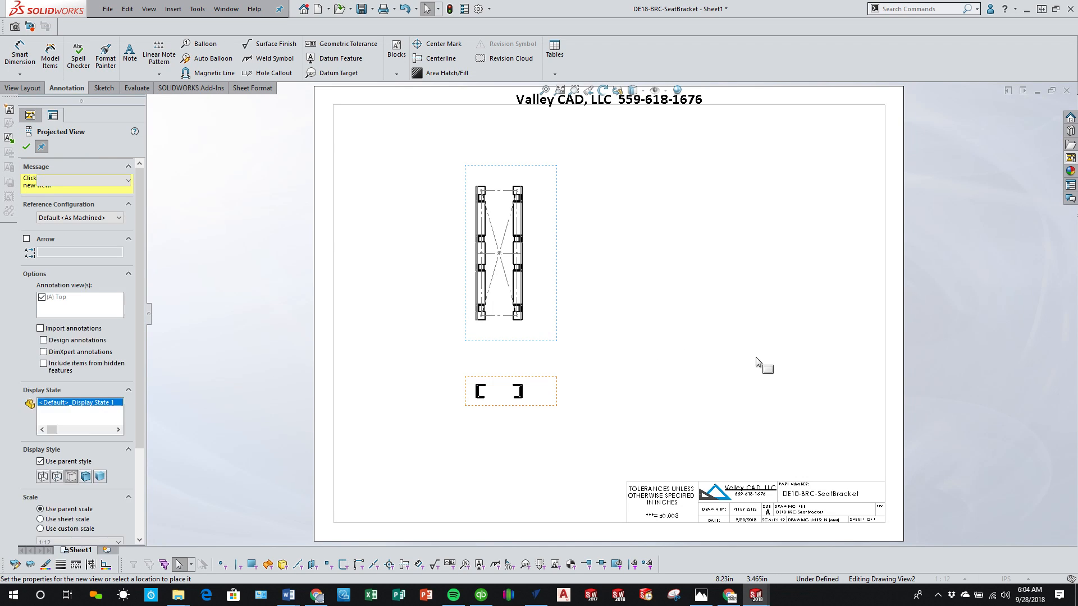
{"action": "left_click", "coordinate": [753, 293]}
{"action": "left_click_drag", "start_coordinate": [709, 287], "coordinate": [761, 300]}
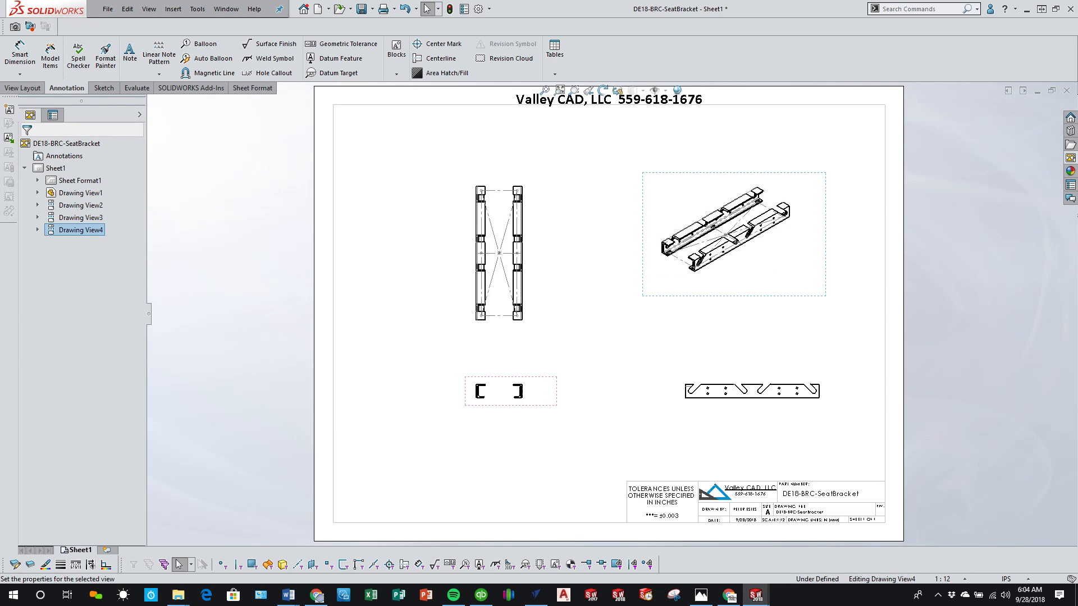
Step: Hide the Sketch2 construction lines in the isometric drawing view
{"action": "scroll", "coordinate": [818, 308], "scroll_direction": "down", "scroll_amount": 3}
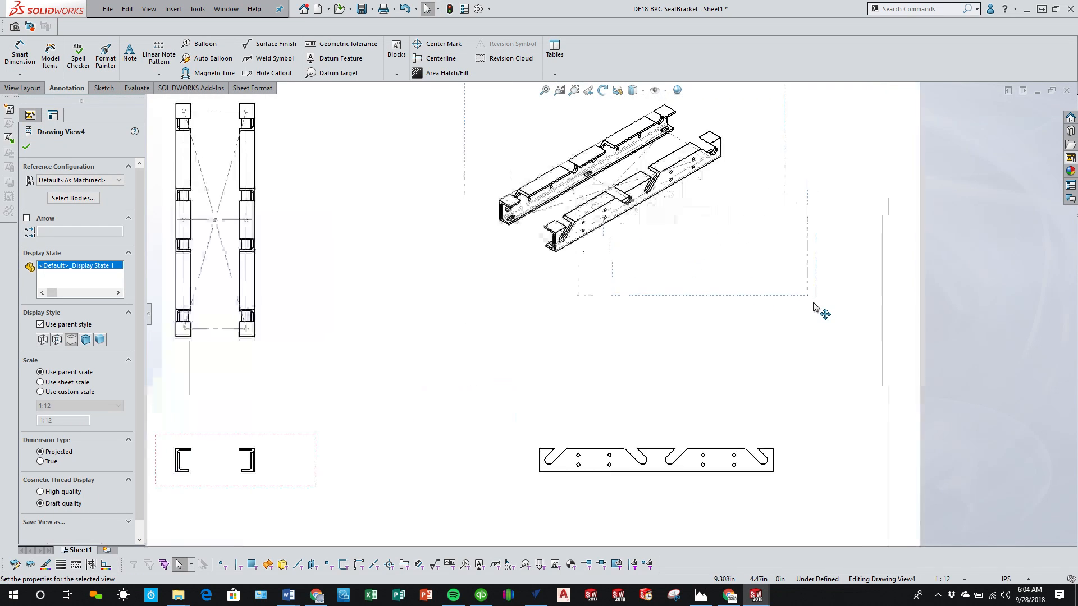
{"action": "right_click", "coordinate": [572, 174]}
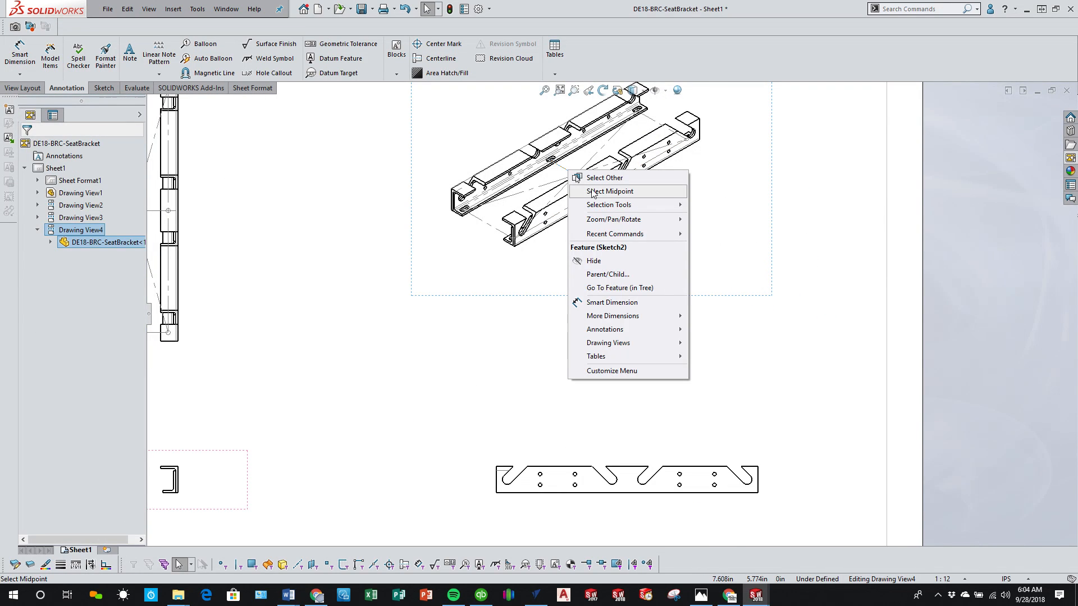
{"action": "left_click", "coordinate": [595, 261]}
{"action": "left_click", "coordinate": [719, 351]}
{"action": "scroll", "coordinate": [602, 321], "scroll_direction": "up", "scroll_amount": 5}
{"action": "scroll", "coordinate": [335, 246], "scroll_direction": "down", "scroll_amount": 4}
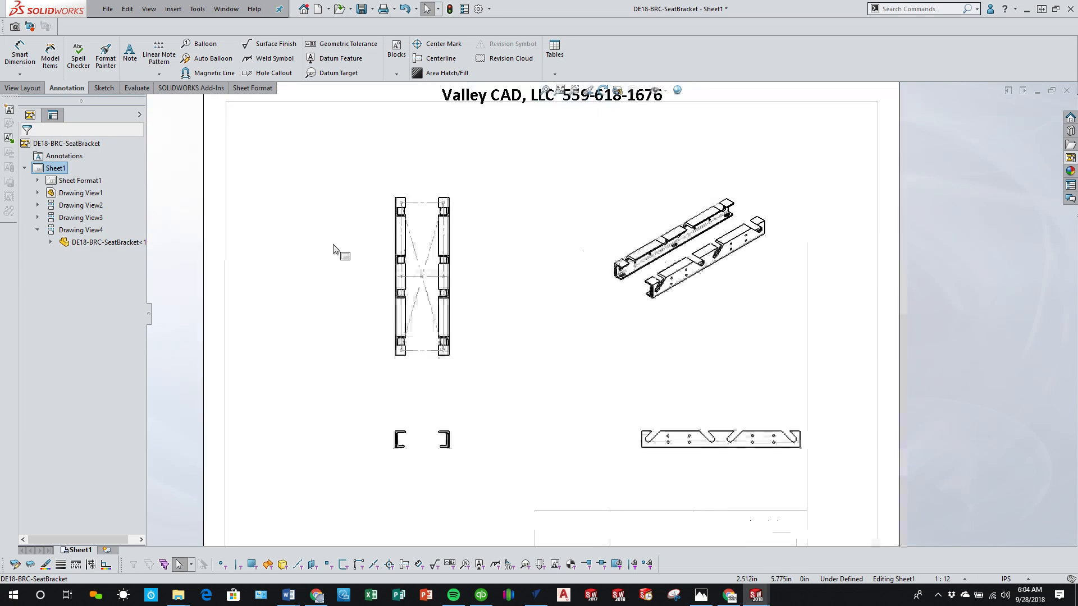
Step: Hide the Sketch2 construction lines and the leftover short center sketch line in the top drawing view
{"action": "right_click", "coordinate": [489, 303]}
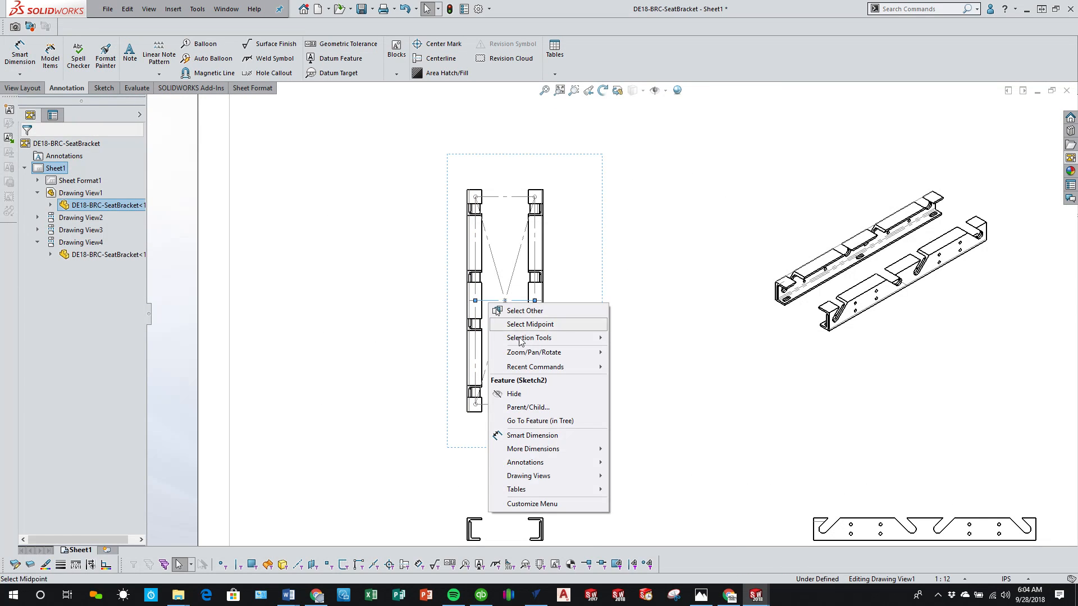
{"action": "left_click", "coordinate": [558, 394]}
{"action": "scroll", "coordinate": [638, 375], "scroll_direction": "up", "scroll_amount": 3}
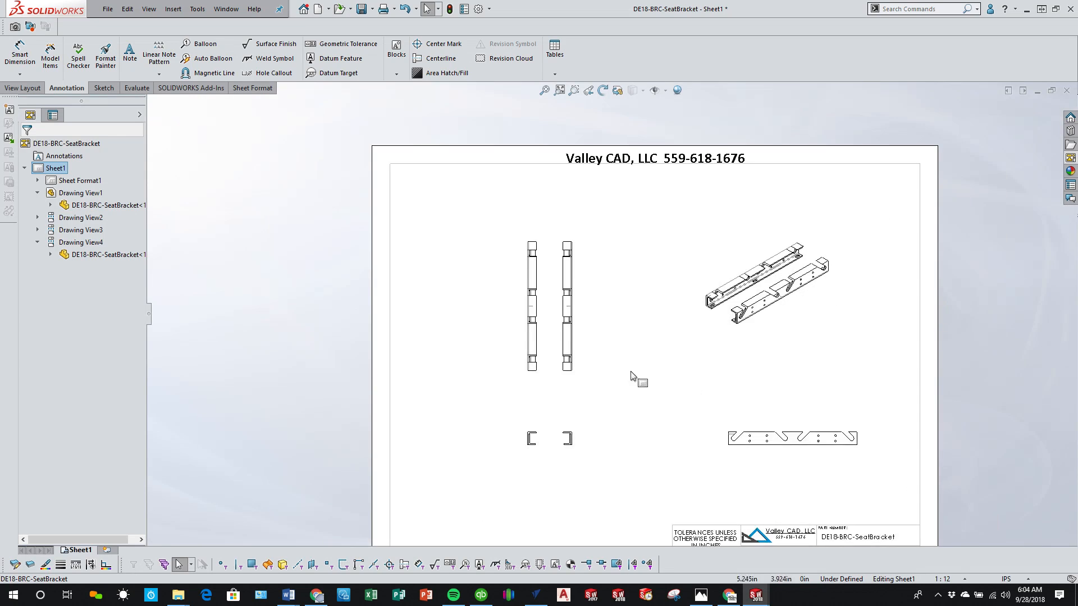
{"action": "scroll", "coordinate": [561, 301], "scroll_direction": "down", "scroll_amount": 5}
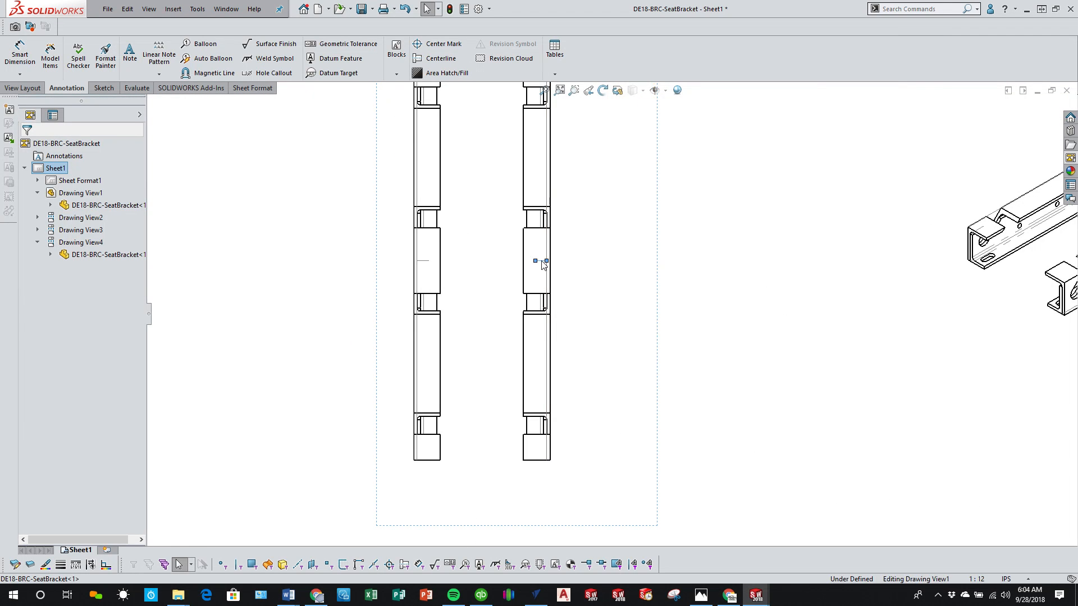
{"action": "right_click", "coordinate": [543, 261]}
{"action": "left_click", "coordinate": [589, 352]}
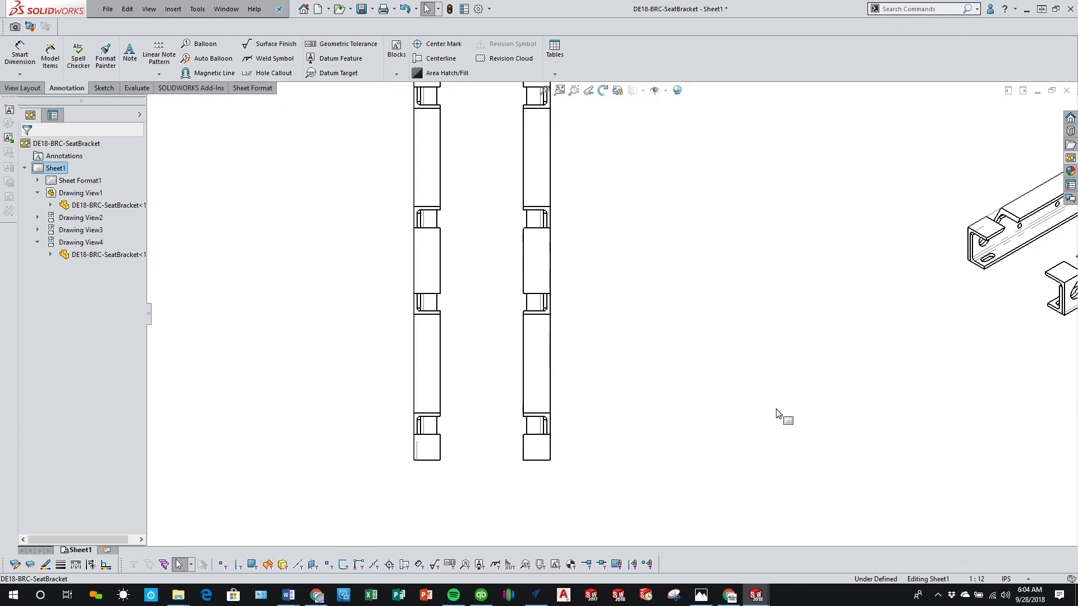
{"action": "scroll", "coordinate": [780, 415], "scroll_direction": "up", "scroll_amount": 3}
{"action": "scroll", "coordinate": [725, 416], "scroll_direction": "up", "scroll_amount": 2}
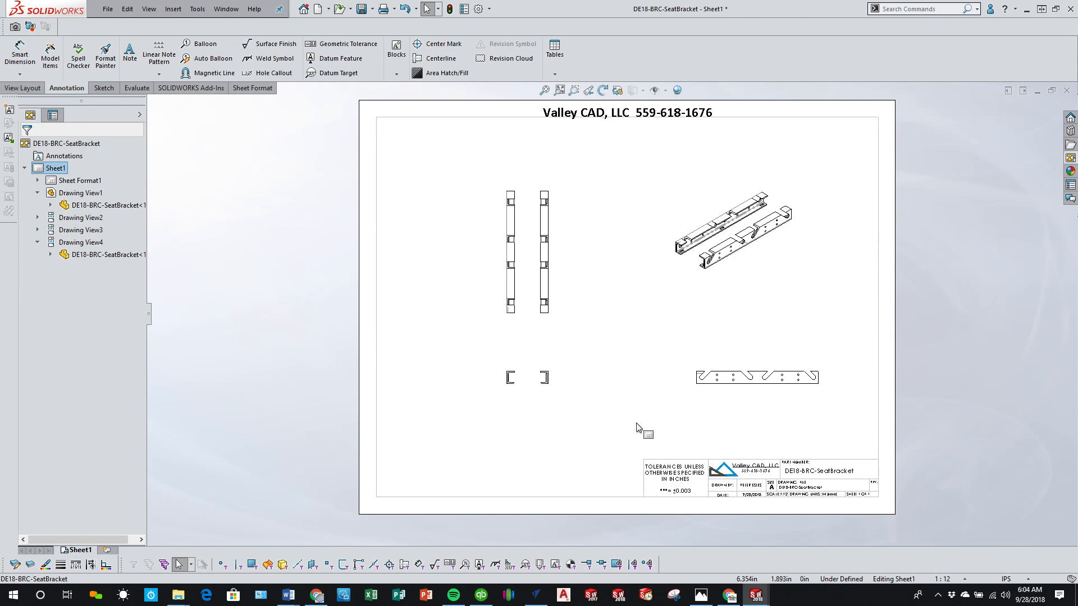
Step: Move the isometric view slightly down on the sheet
{"action": "scroll", "coordinate": [608, 413], "scroll_direction": "down", "scroll_amount": 1}
{"action": "scroll", "coordinate": [651, 389], "scroll_direction": "up", "scroll_amount": 2}
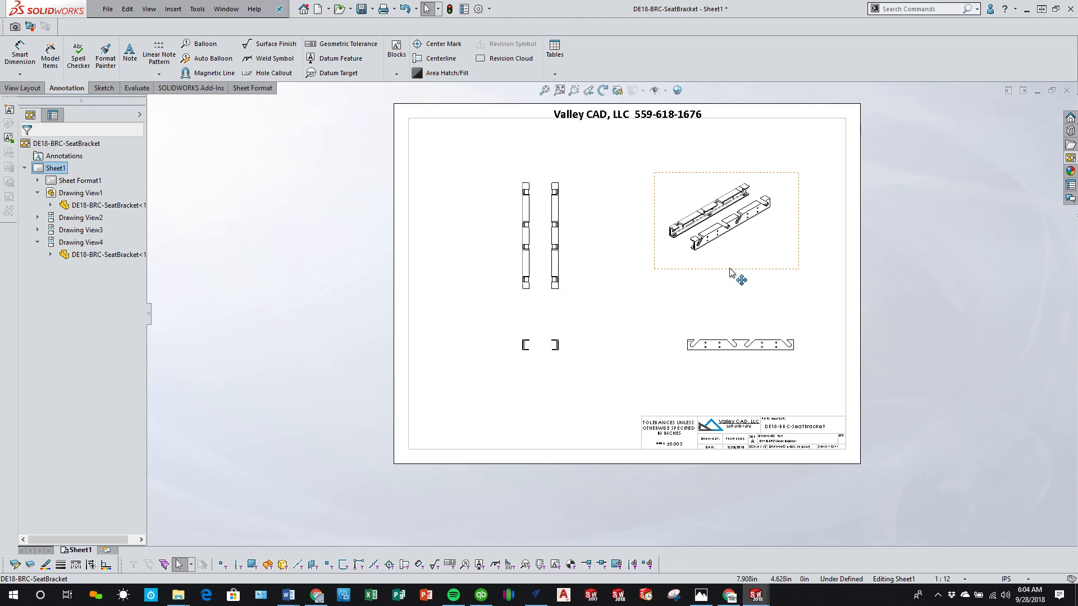
{"action": "left_click_drag", "start_coordinate": [736, 277], "coordinate": [730, 289]}
{"action": "left_click", "coordinate": [625, 366]}
Step: Return to the seat bracket part and assign 1060 Alloy as its material
{"action": "key", "text": "ctrl+Tab"}
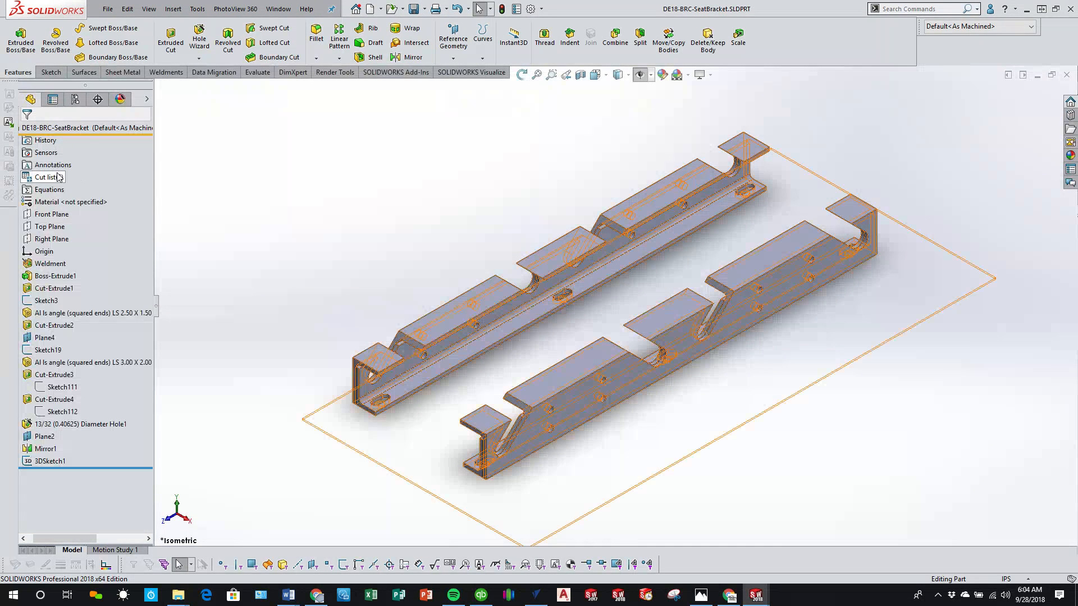
{"action": "right_click", "coordinate": [56, 173]}
{"action": "left_click", "coordinate": [200, 195]}
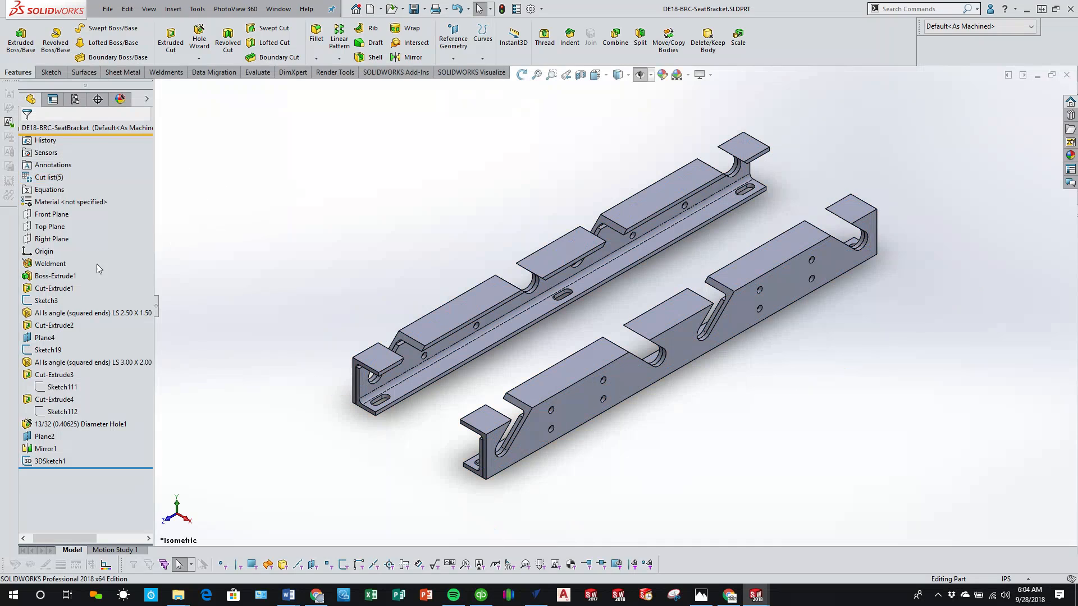
{"action": "right_click", "coordinate": [53, 205]}
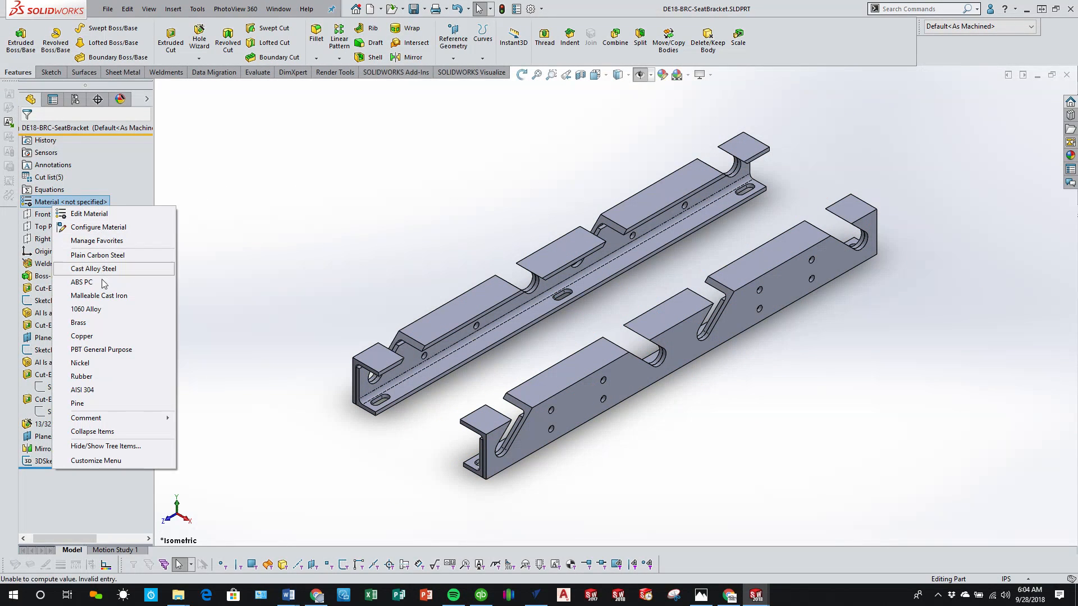
{"action": "left_click", "coordinate": [101, 309]}
{"action": "left_click", "coordinate": [329, 219]}
{"action": "key", "text": "z"}
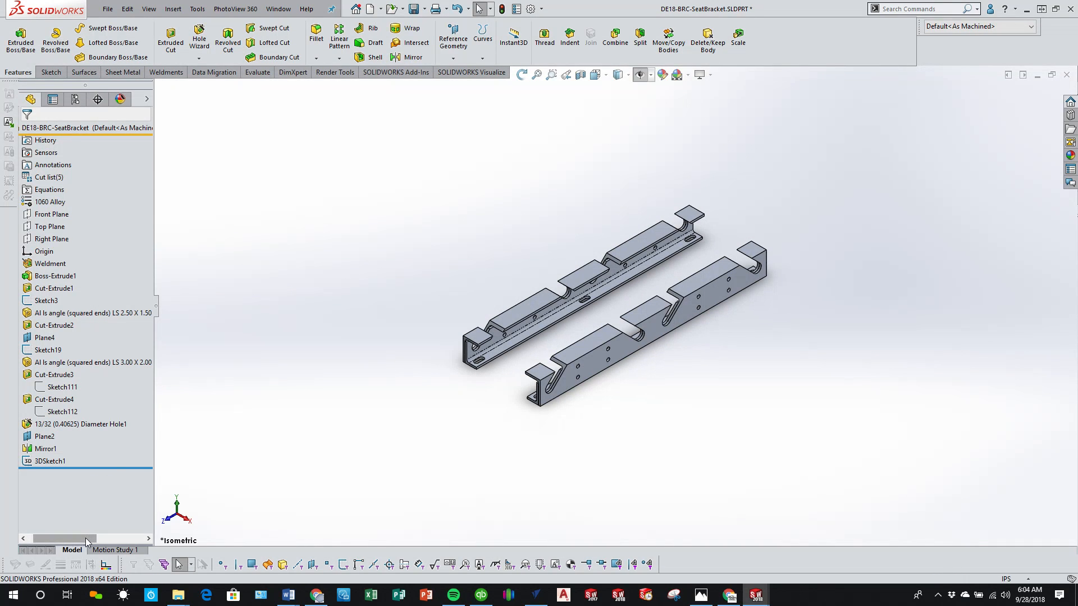
Step: Turn on automatic updating for the part's cut list and reopen the cut list options
{"action": "right_click", "coordinate": [74, 178]}
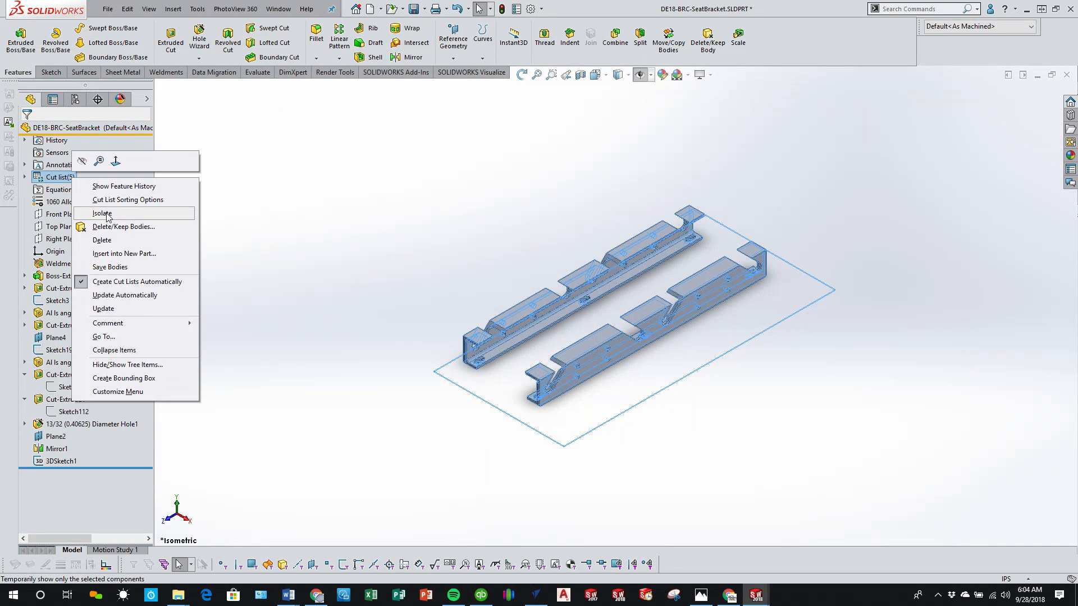
{"action": "left_click", "coordinate": [84, 298]}
{"action": "right_click", "coordinate": [67, 176]}
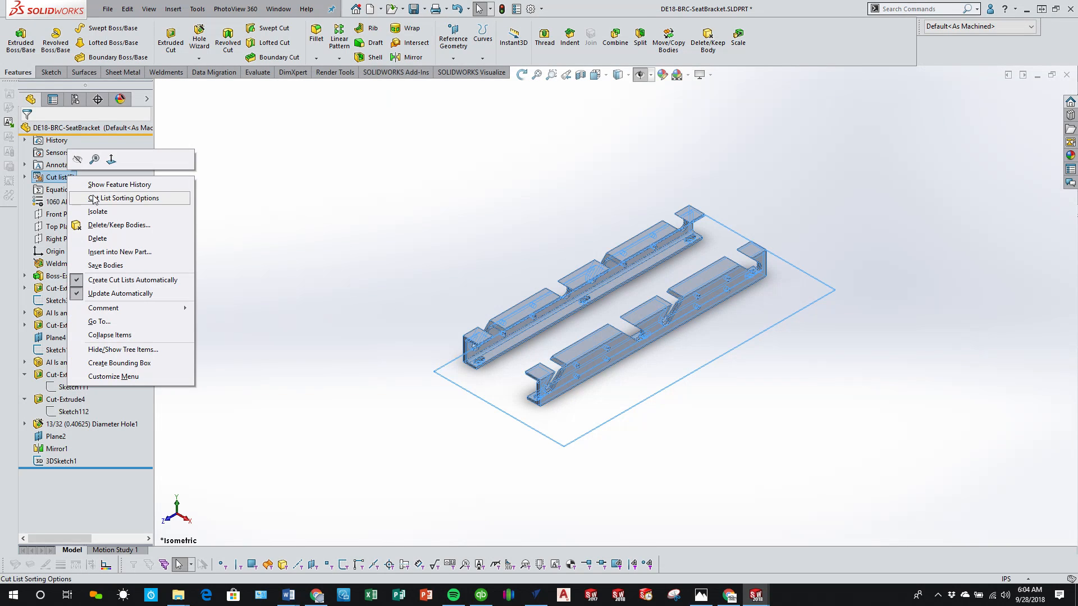
Step: Expand the part's cut list and check which bracket bodies Cut-List-Item2 and Cut-List-Item3 contain
{"action": "left_click", "coordinate": [218, 226]}
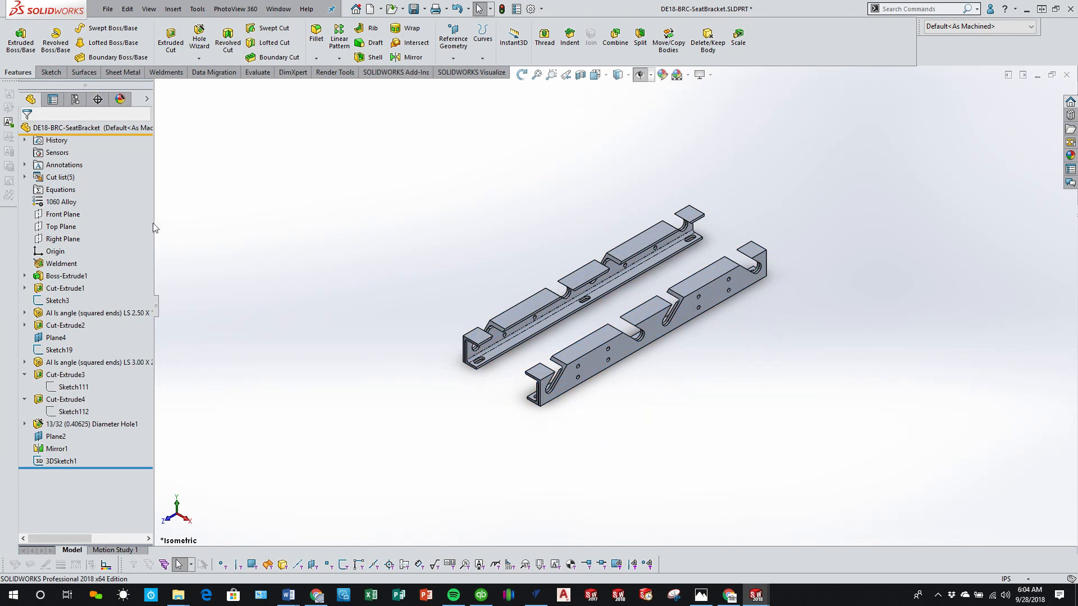
{"action": "left_click", "coordinate": [25, 178]}
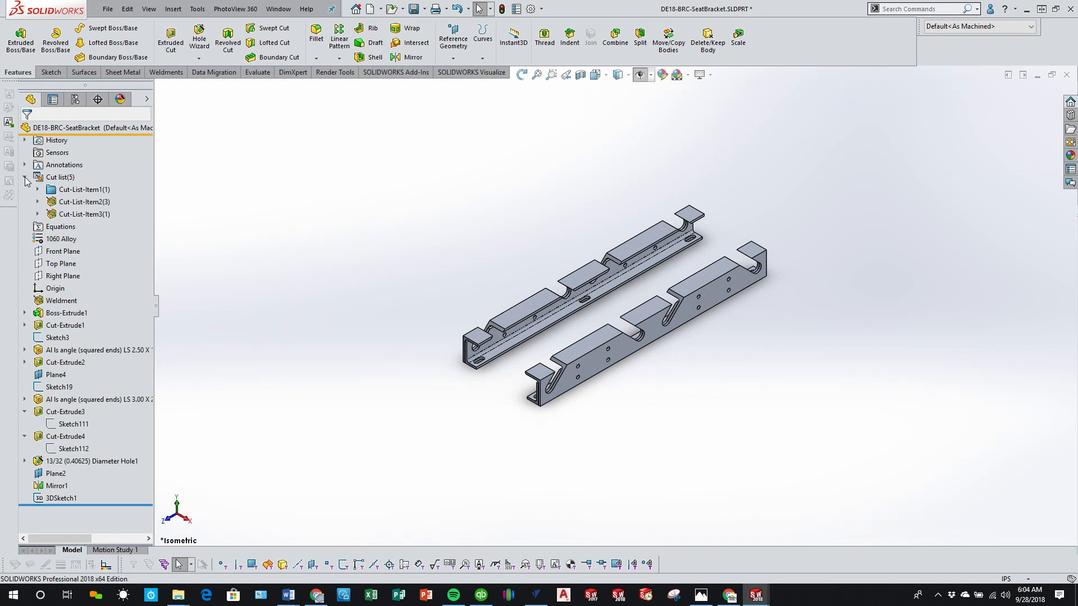
{"action": "left_click", "coordinate": [85, 203]}
{"action": "left_click", "coordinate": [85, 214]}
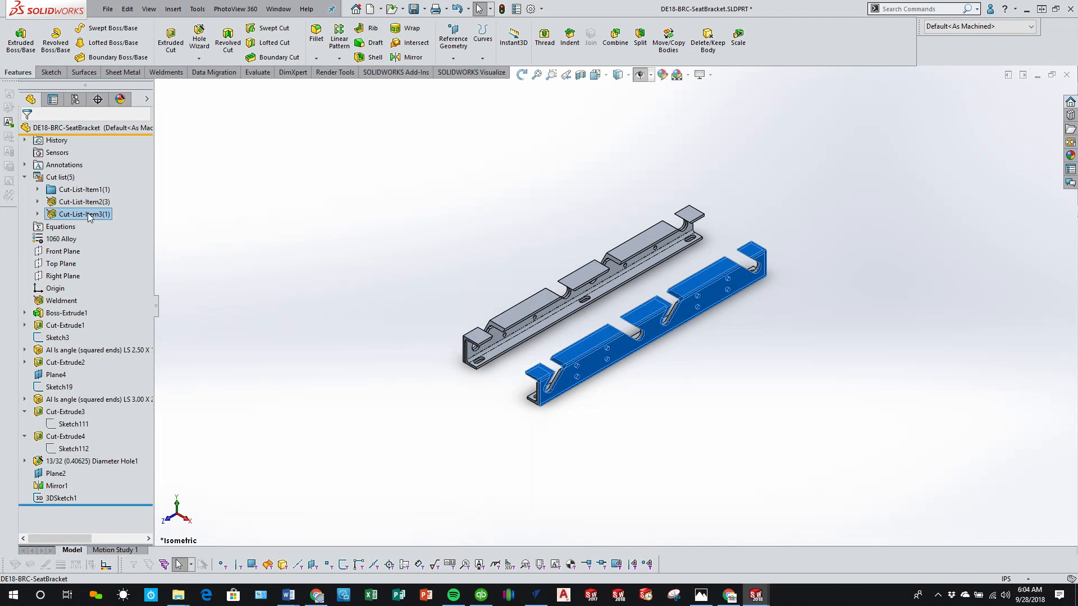
{"action": "scroll", "coordinate": [322, 314], "scroll_direction": "down", "scroll_amount": 3}
{"action": "left_click", "coordinate": [92, 204]}
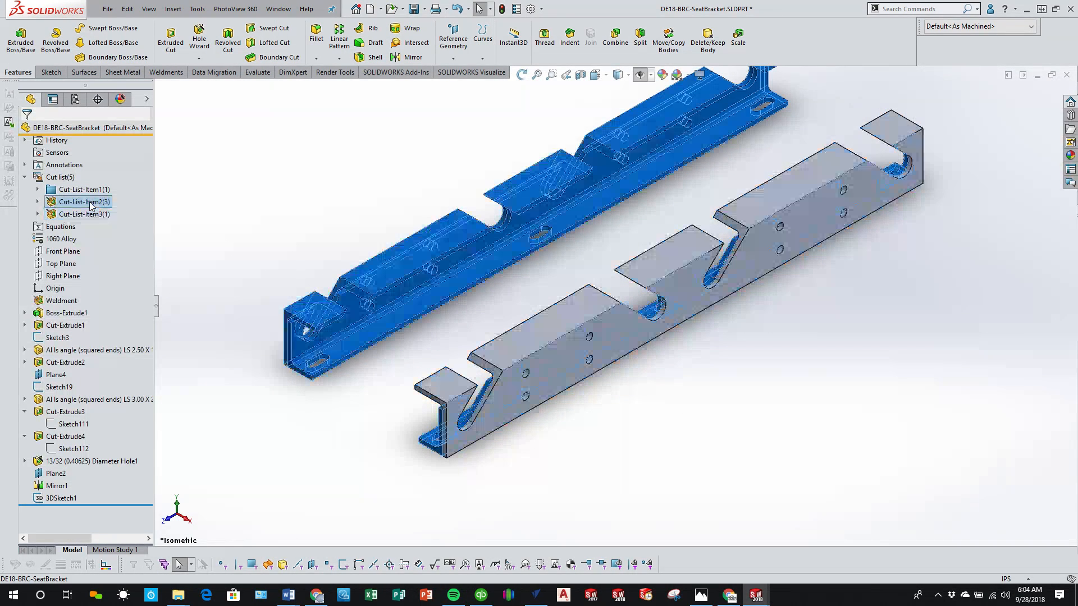
{"action": "left_click", "coordinate": [37, 201]}
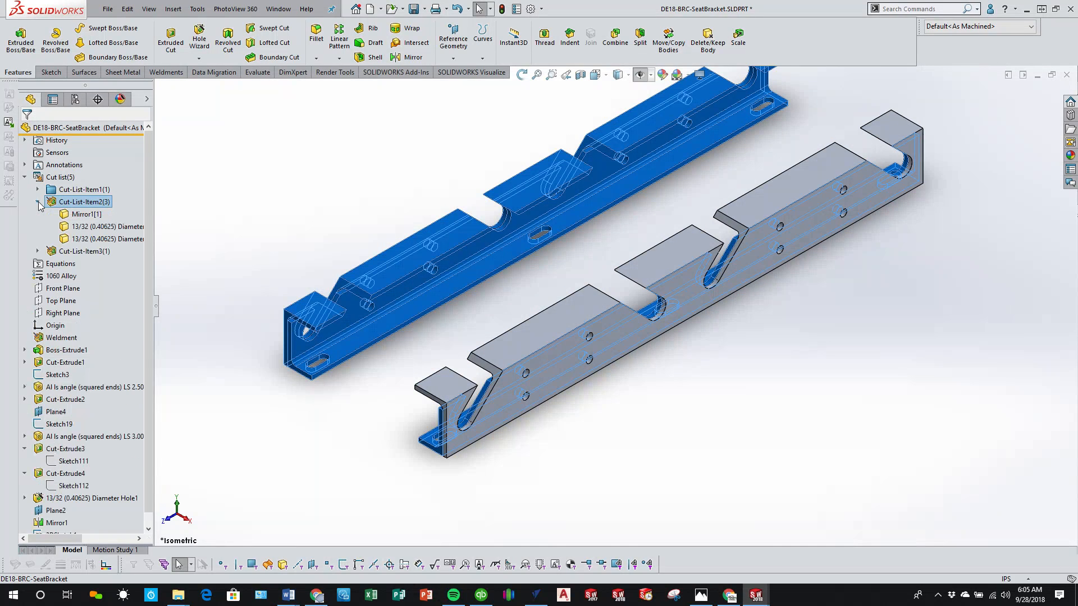
Step: Examine the individual angle bodies grouped under Cut-List-Item2 and compare them with Cut-List-Item3 in the model
{"action": "left_click", "coordinate": [87, 227]}
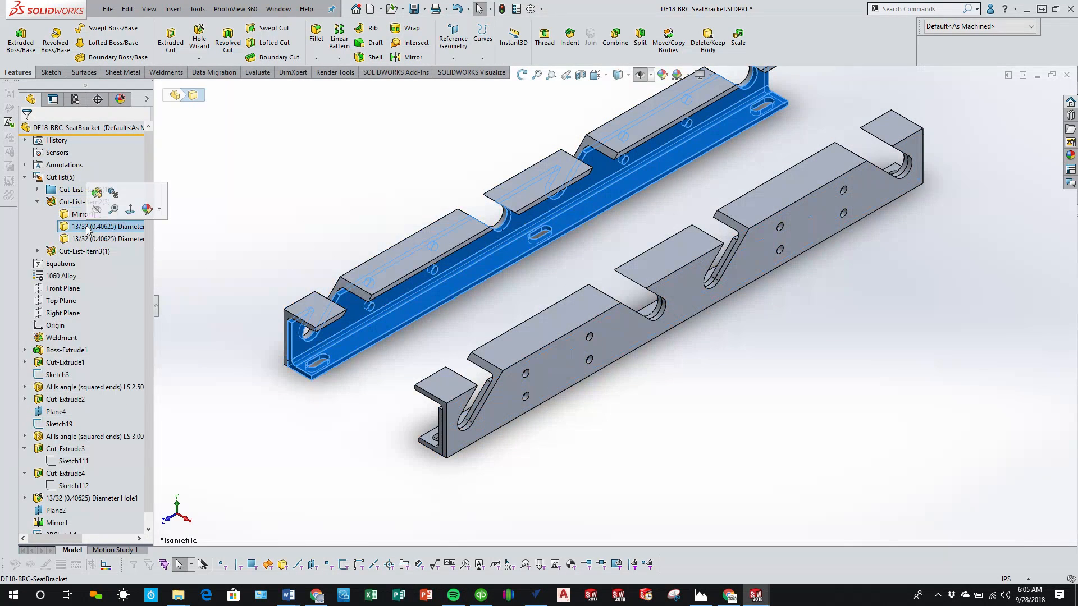
{"action": "left_click", "coordinate": [97, 240]}
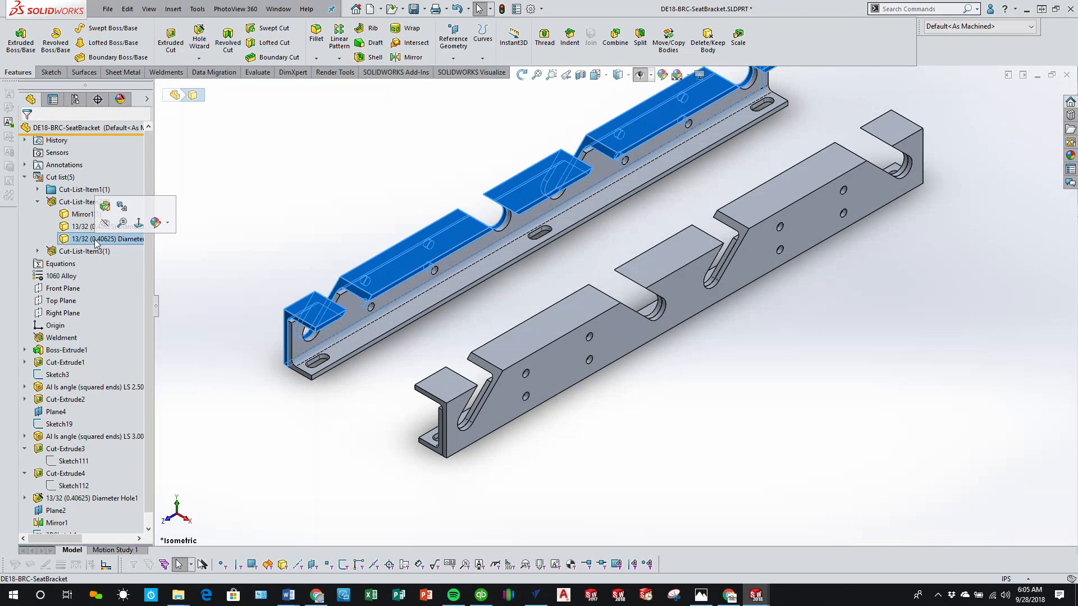
{"action": "left_click", "coordinate": [250, 212]}
{"action": "left_click", "coordinate": [84, 203]}
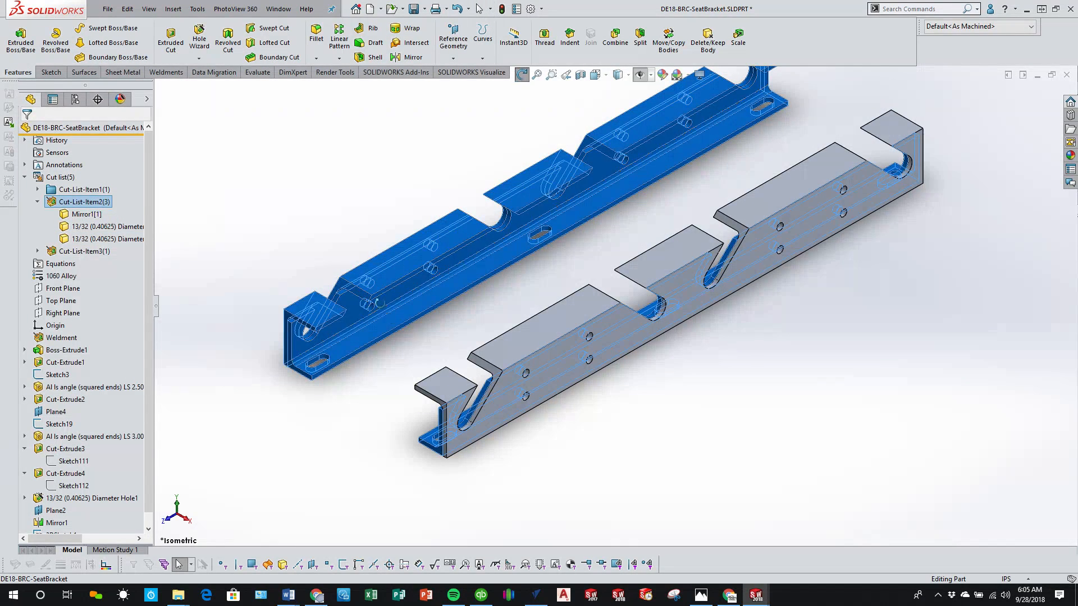
{"action": "middle_click_drag", "start_coordinate": [368, 300], "coordinate": [393, 278]}
{"action": "left_click", "coordinate": [283, 223]}
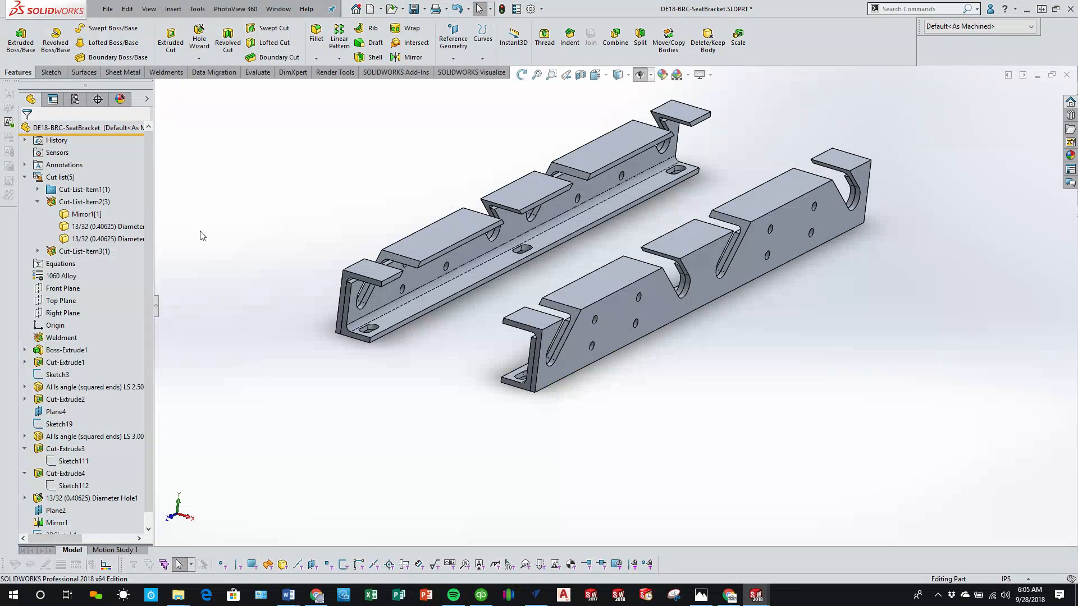
{"action": "left_click", "coordinate": [88, 252]}
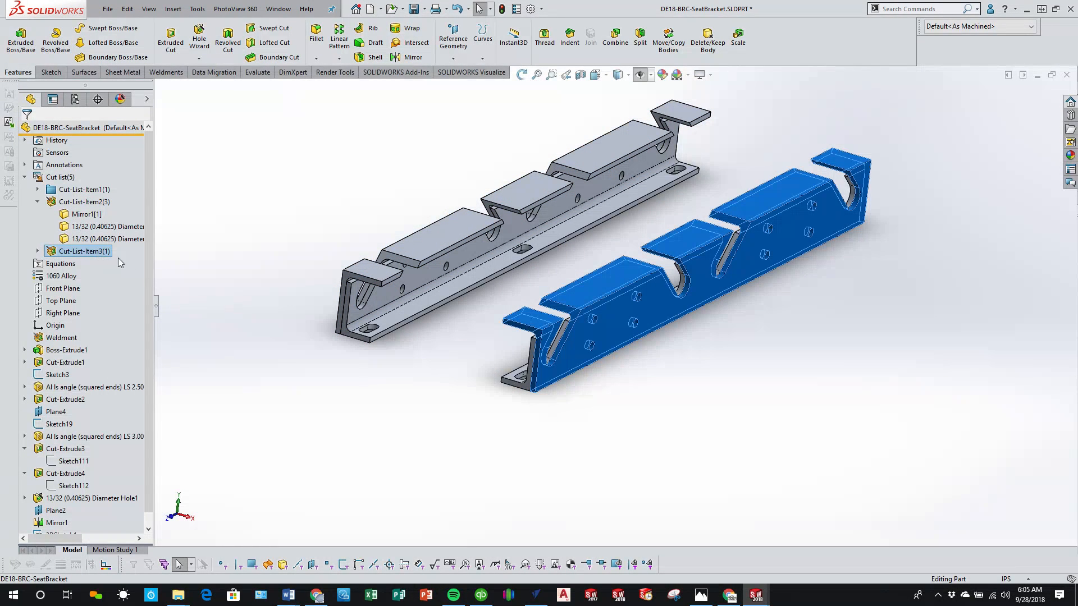
{"action": "left_click", "coordinate": [359, 415]}
Step: Widen the feature tree to show full names and recheck each body under the second and third cut list items
{"action": "scroll", "coordinate": [51, 483], "scroll_direction": "down", "scroll_amount": 1}
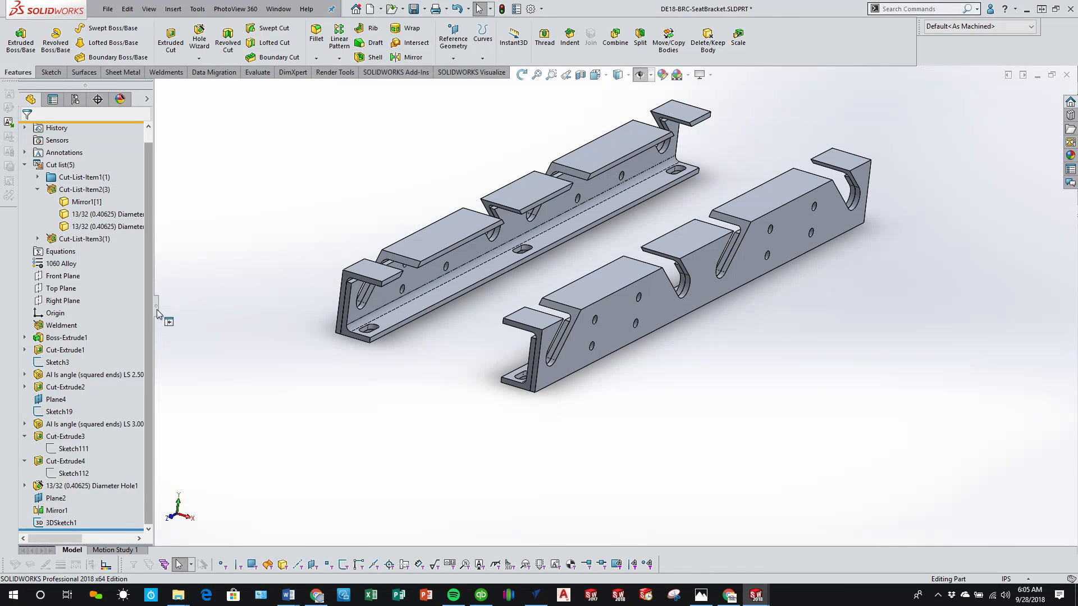
{"action": "left_click_drag", "start_coordinate": [158, 313], "coordinate": [261, 308]}
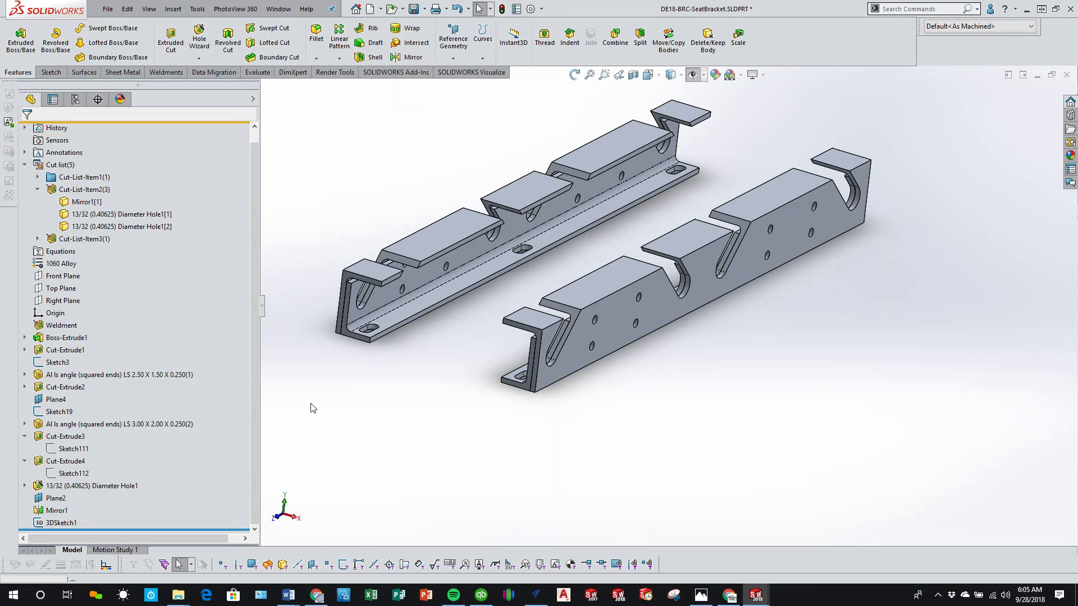
{"action": "left_click", "coordinate": [107, 193]}
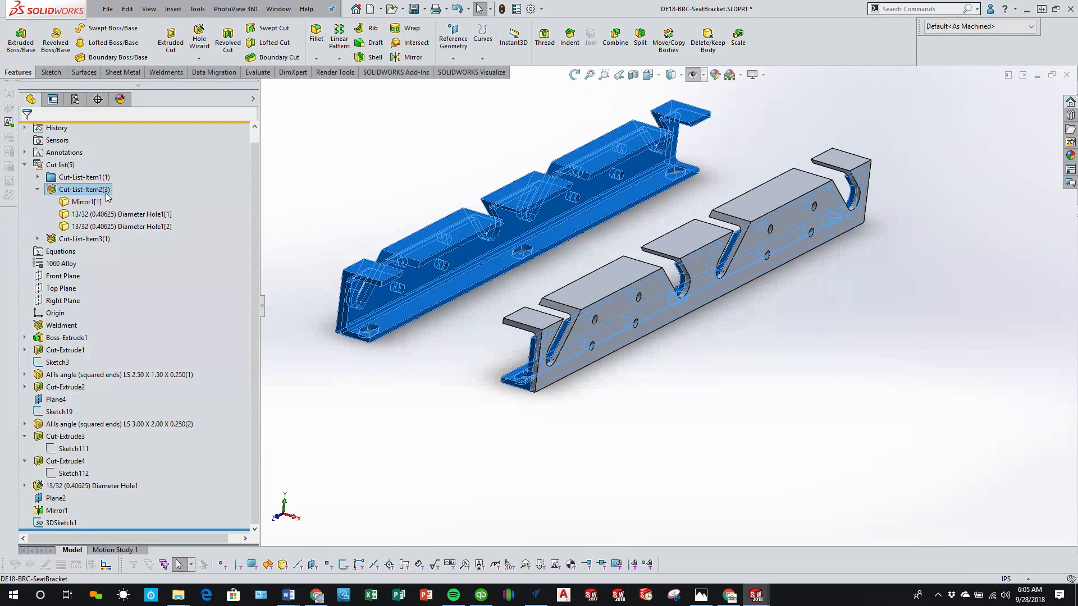
{"action": "middle_click_drag", "start_coordinate": [449, 269], "coordinate": [489, 215]}
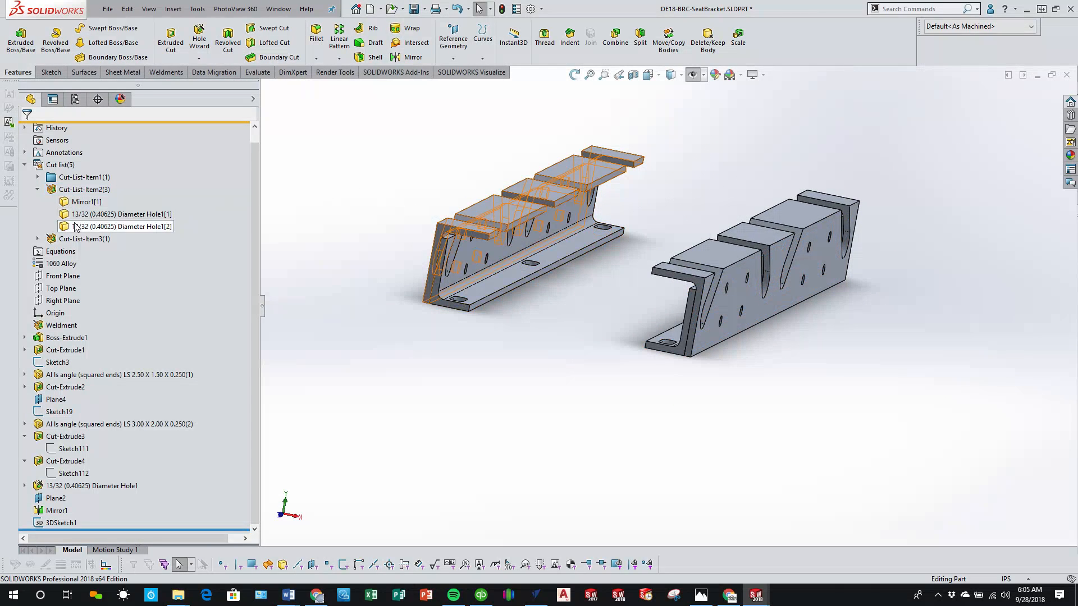
{"action": "left_click", "coordinate": [74, 239]}
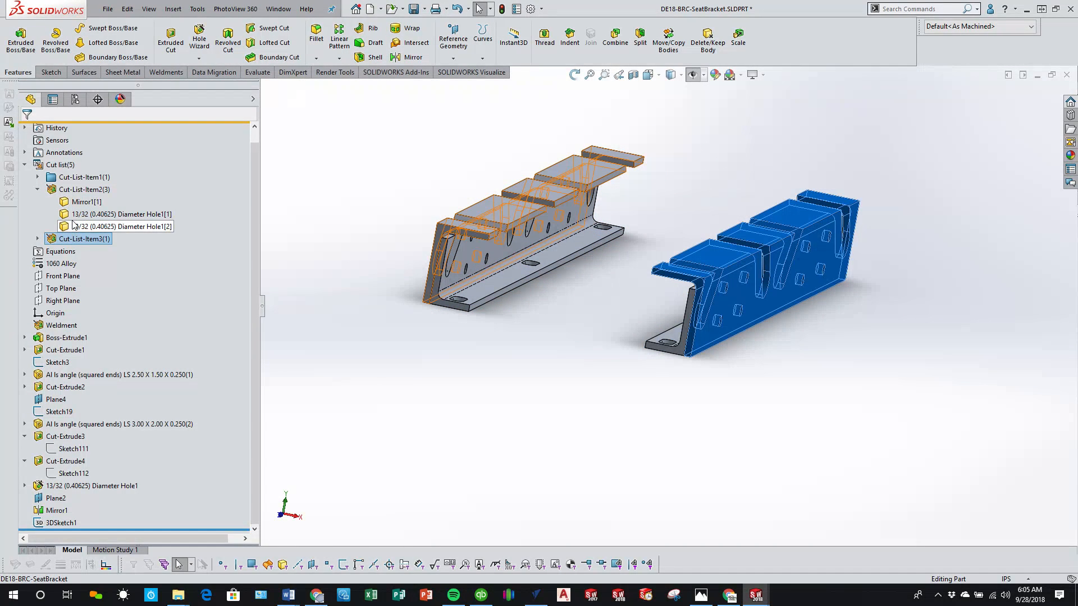
{"action": "left_click", "coordinate": [73, 226]}
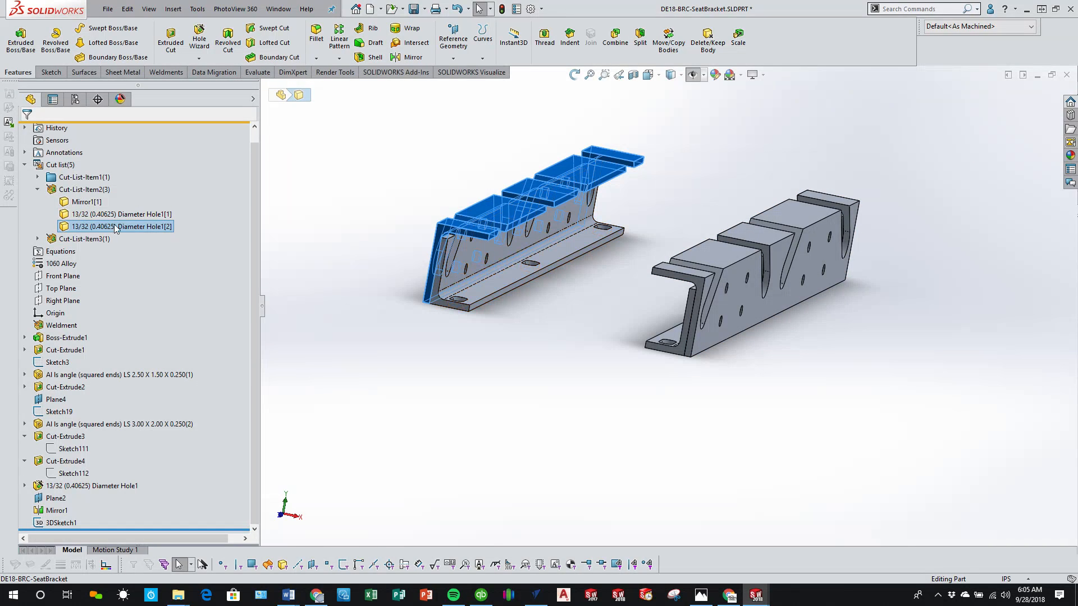
{"action": "left_click", "coordinate": [74, 215]}
{"action": "left_click", "coordinate": [79, 203]}
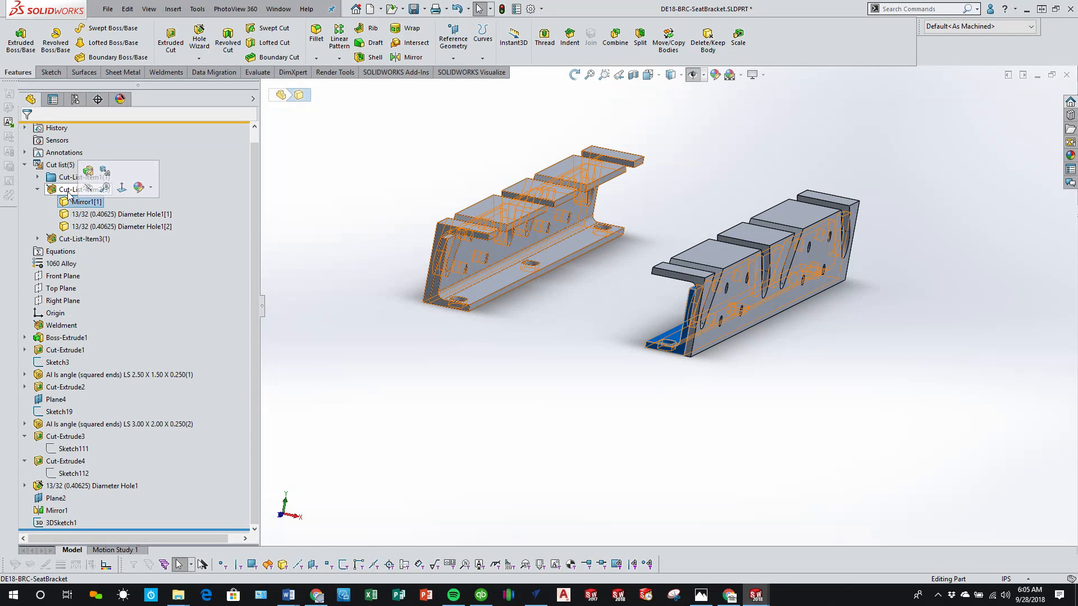
Step: Review the cut list properties of Cut-List-Item1, Item2 and Item3, starting from Item2, without changing anything
{"action": "left_click", "coordinate": [69, 190]}
{"action": "right_click", "coordinate": [68, 192]}
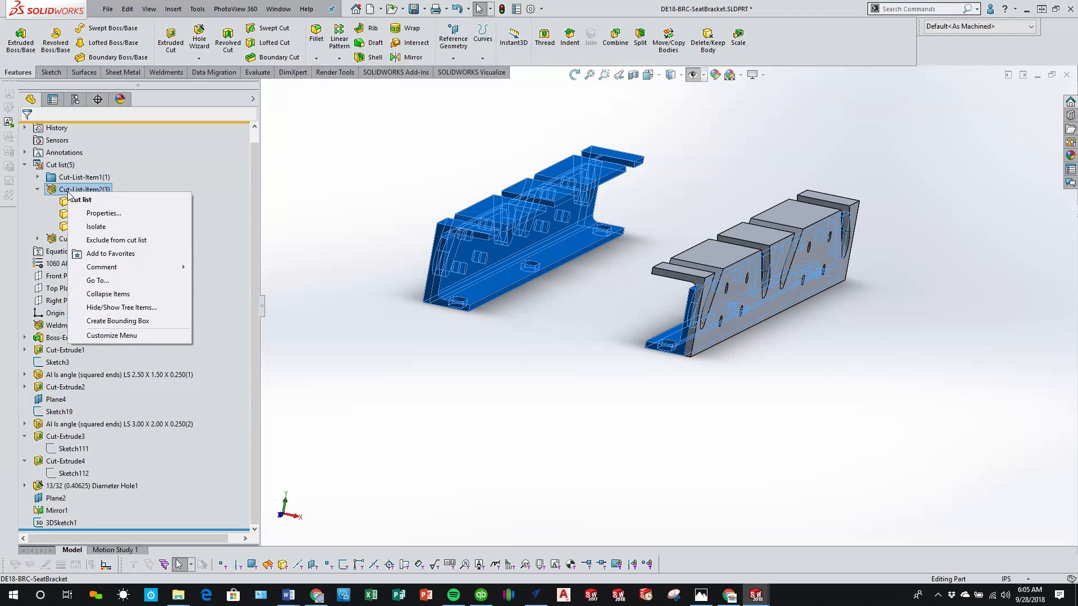
{"action": "left_click", "coordinate": [106, 212]}
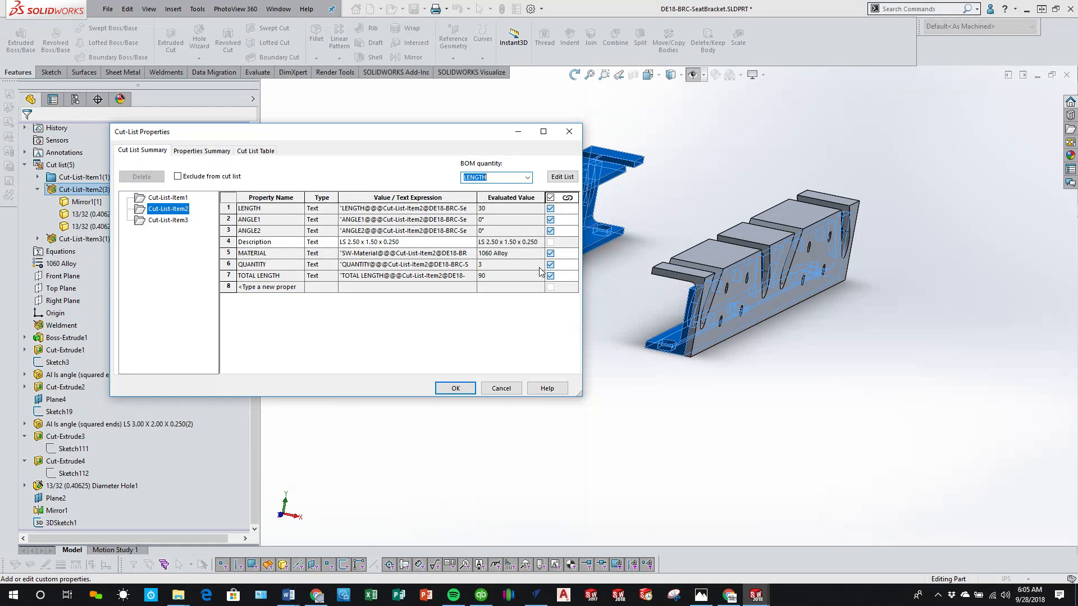
{"action": "left_click", "coordinate": [180, 222]}
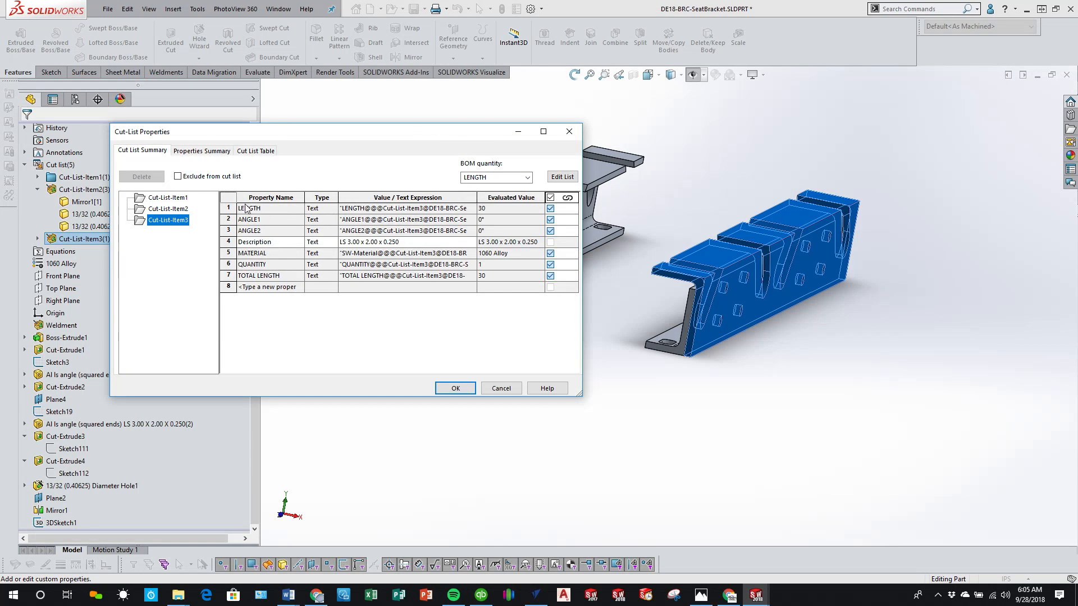
{"action": "left_click", "coordinate": [171, 198]}
{"action": "left_click", "coordinate": [172, 209]}
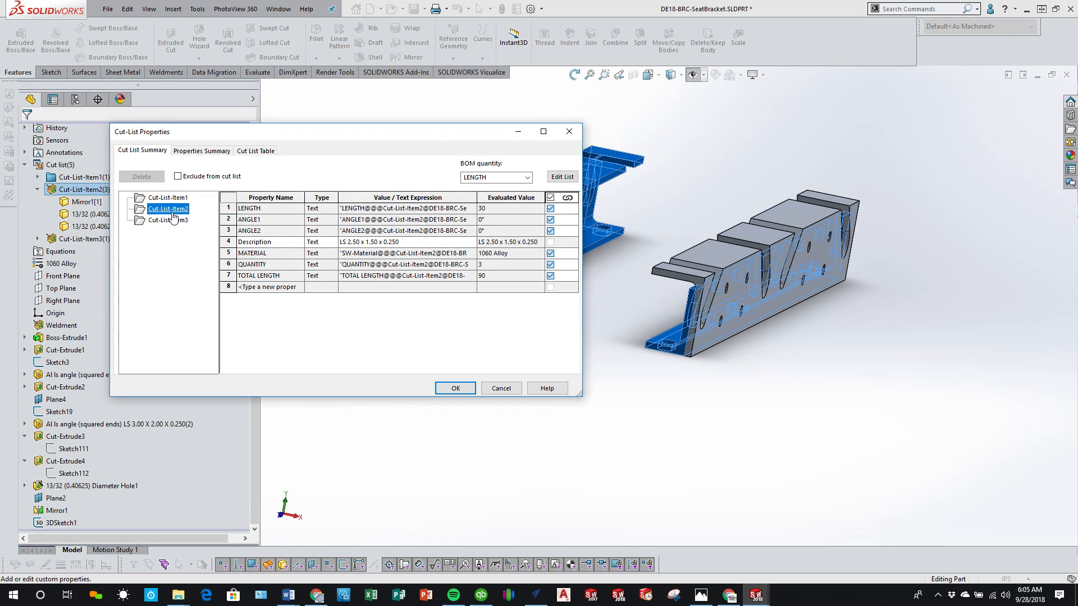
{"action": "left_click", "coordinate": [496, 389]}
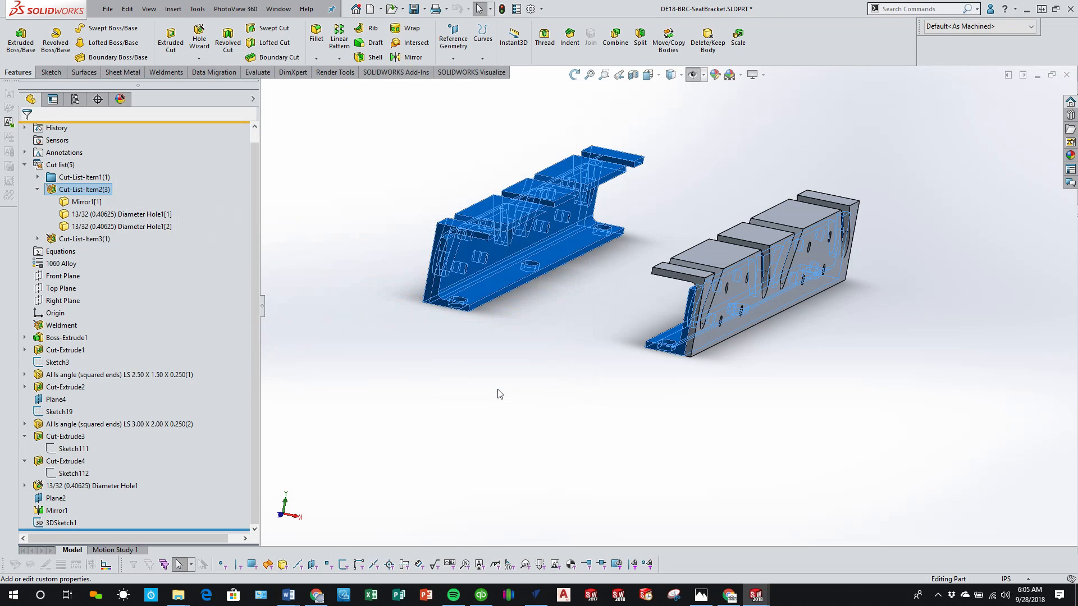
Step: Save the seat bracket part and check the cut list's automatic update options
{"action": "middle_click_drag", "start_coordinate": [482, 376], "coordinate": [456, 388]}
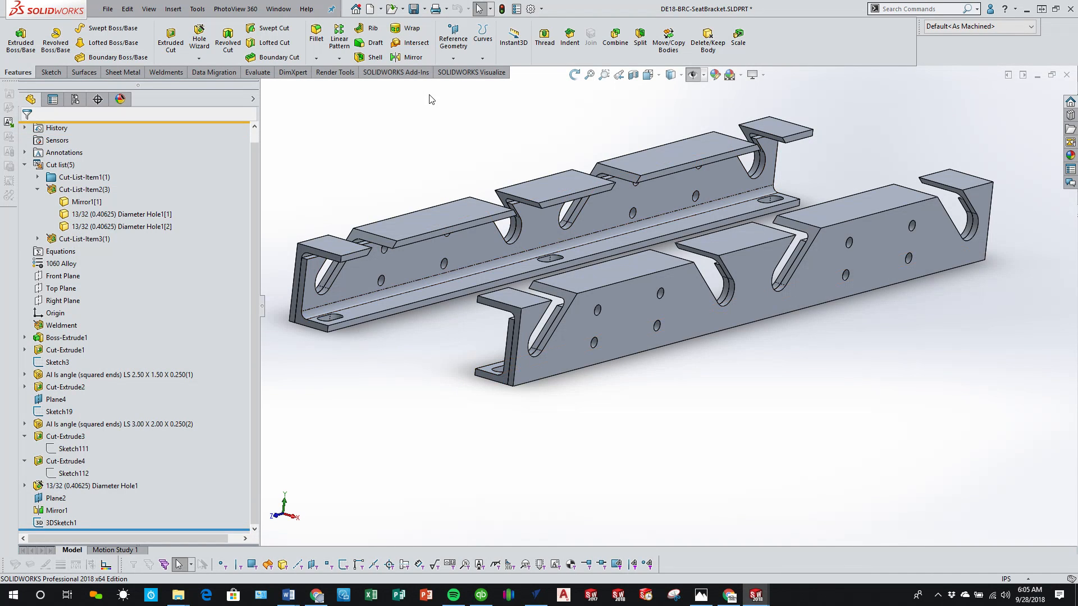
{"action": "left_click", "coordinate": [416, 11]}
{"action": "right_click", "coordinate": [73, 166]}
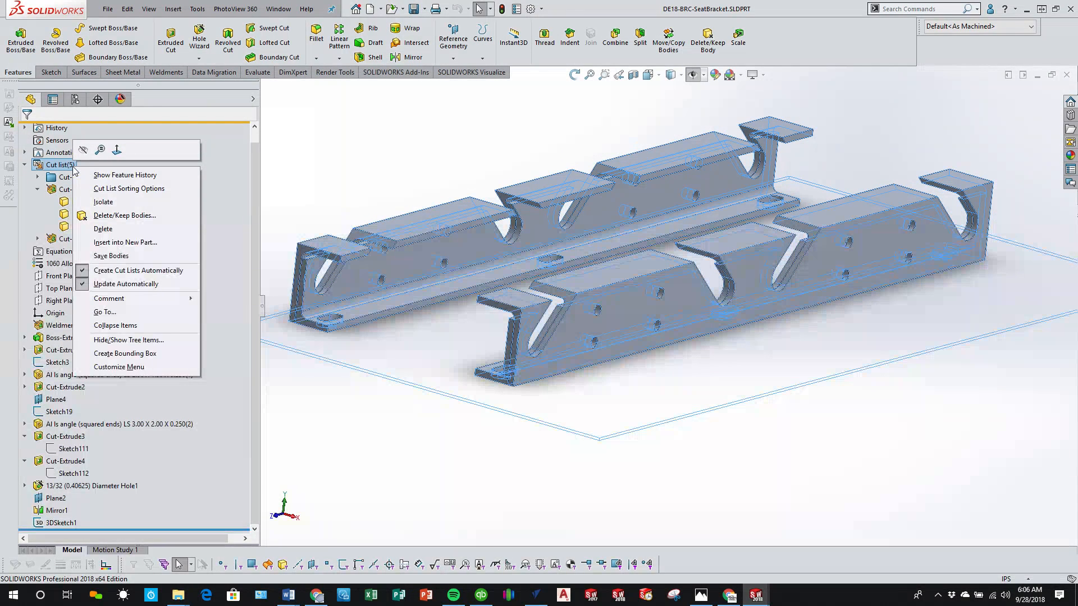
{"action": "left_click", "coordinate": [366, 170]}
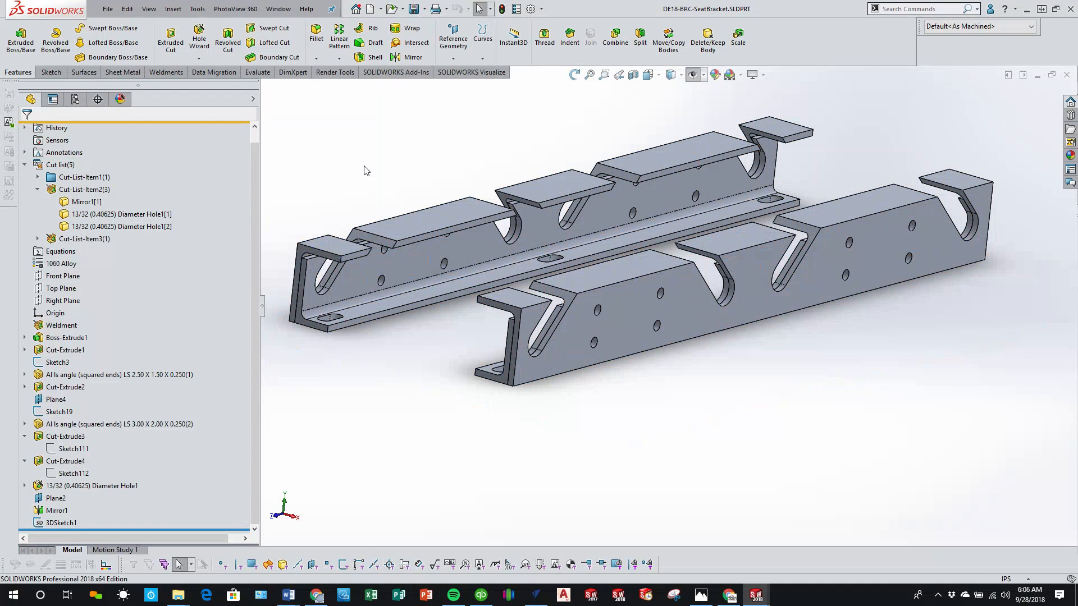
Step: Inspect the bodies in Cut-List-Item2 and the mirrored angle in Cut-List-Item3 to see how the rails are grouped
{"action": "left_click", "coordinate": [85, 239]}
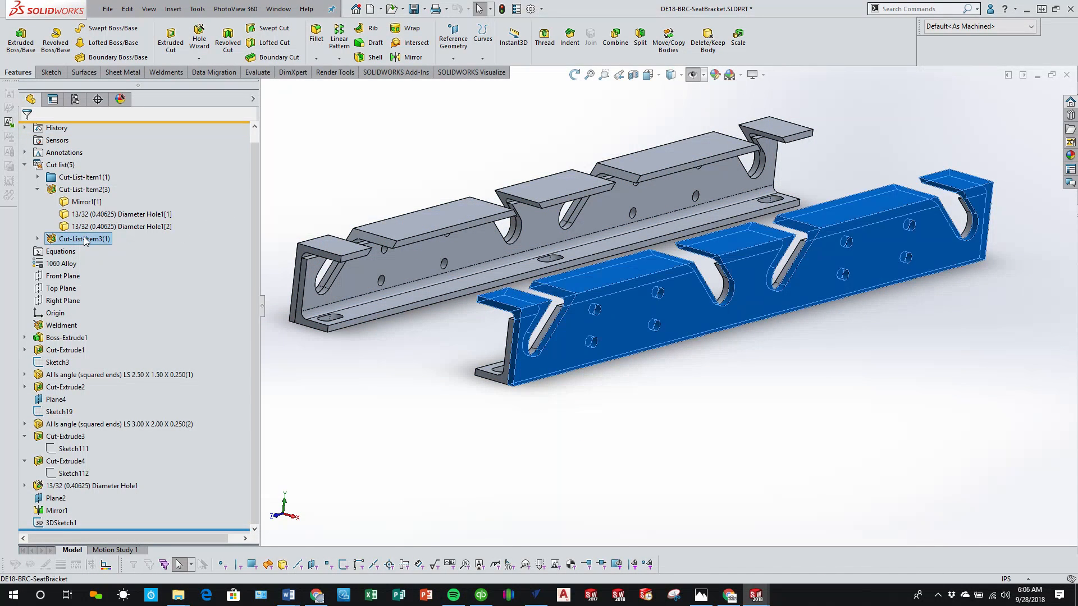
{"action": "middle_click_drag", "start_coordinate": [578, 318], "coordinate": [504, 309]}
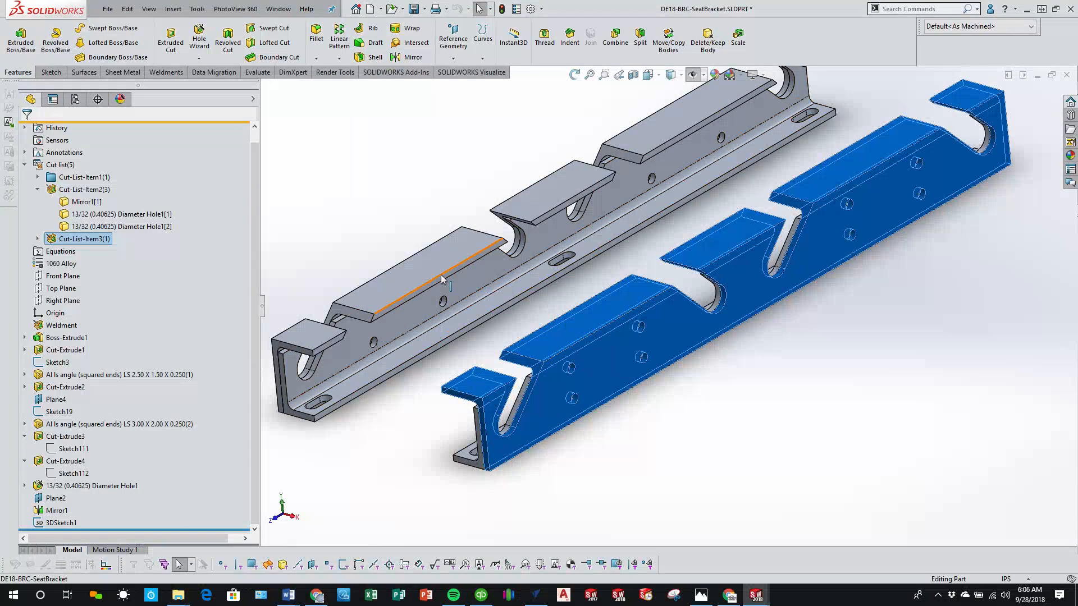
{"action": "left_click", "coordinate": [420, 324]}
{"action": "middle_click_drag", "start_coordinate": [420, 324], "coordinate": [437, 431]}
{"action": "left_click", "coordinate": [822, 345]}
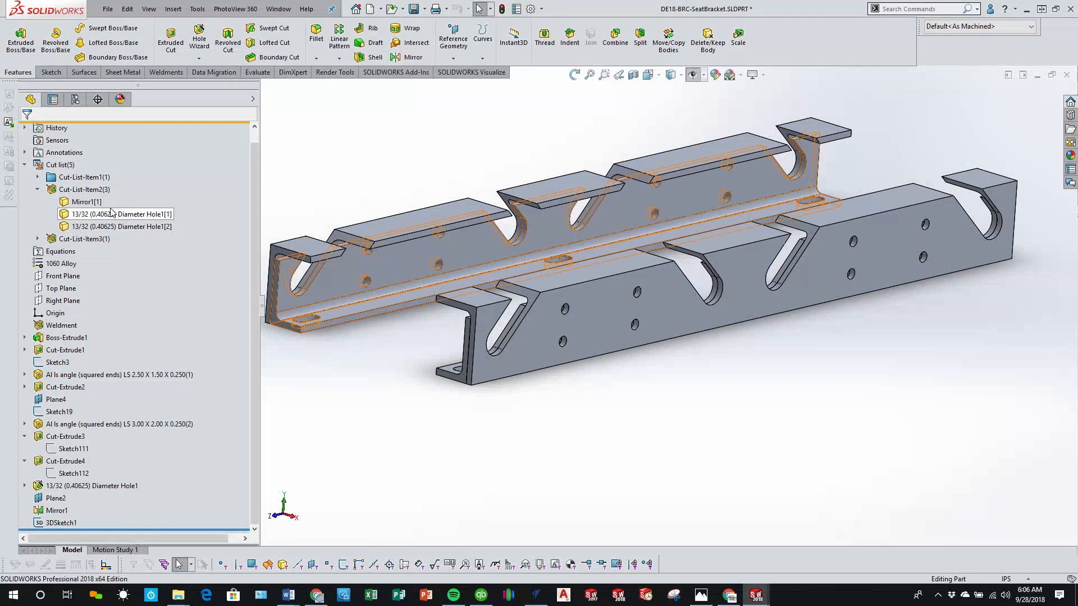
{"action": "left_click", "coordinate": [81, 203]}
{"action": "left_click", "coordinate": [81, 215]}
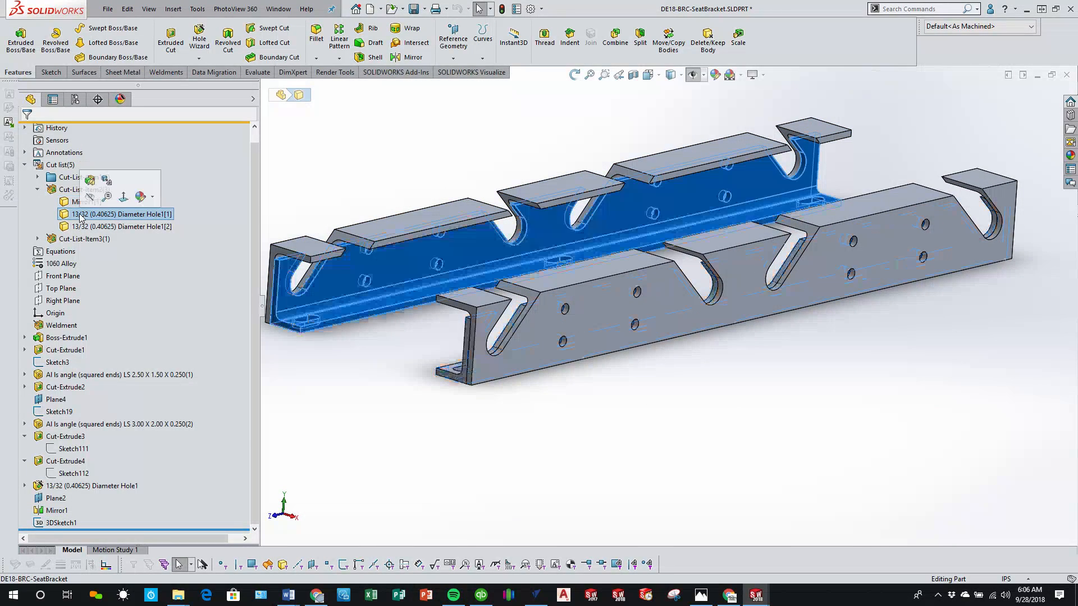
{"action": "left_click", "coordinate": [82, 227]}
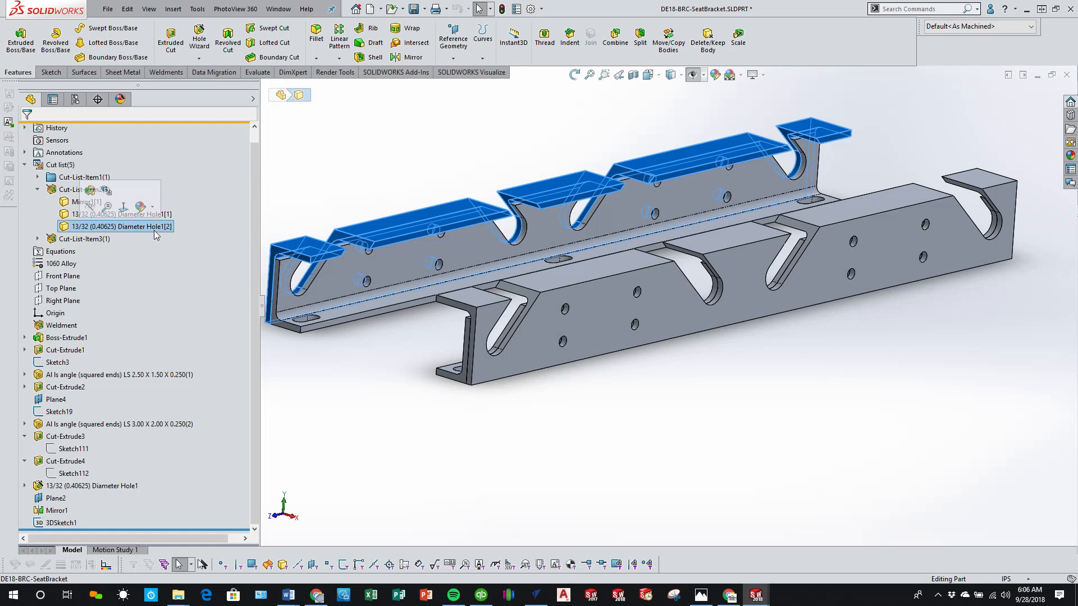
{"action": "left_click", "coordinate": [42, 238]}
{"action": "left_click", "coordinate": [96, 252]}
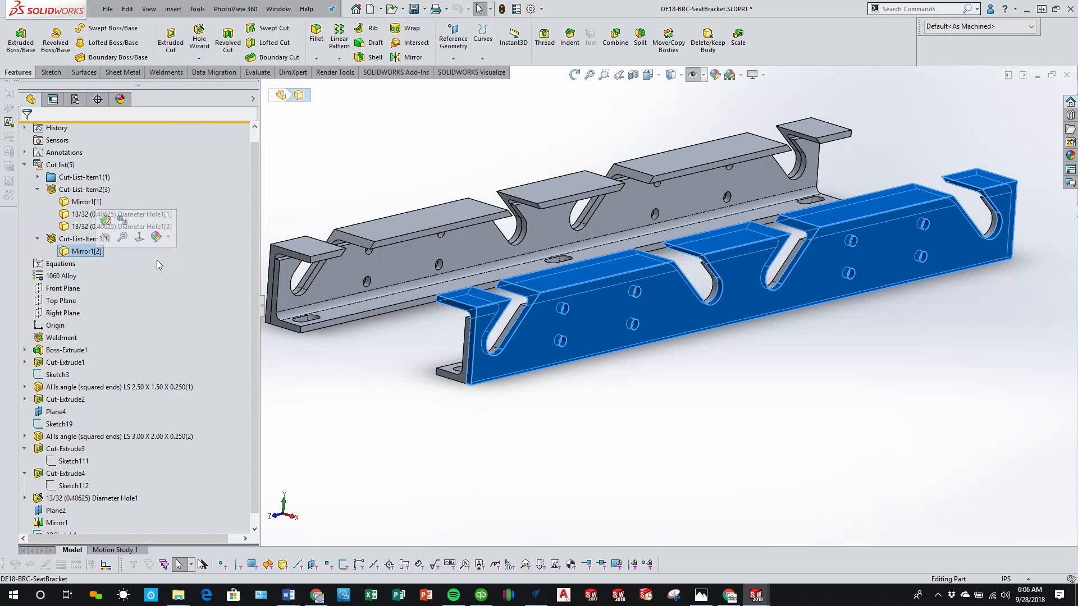
{"action": "left_click", "coordinate": [396, 407]}
{"action": "key", "text": "f"}
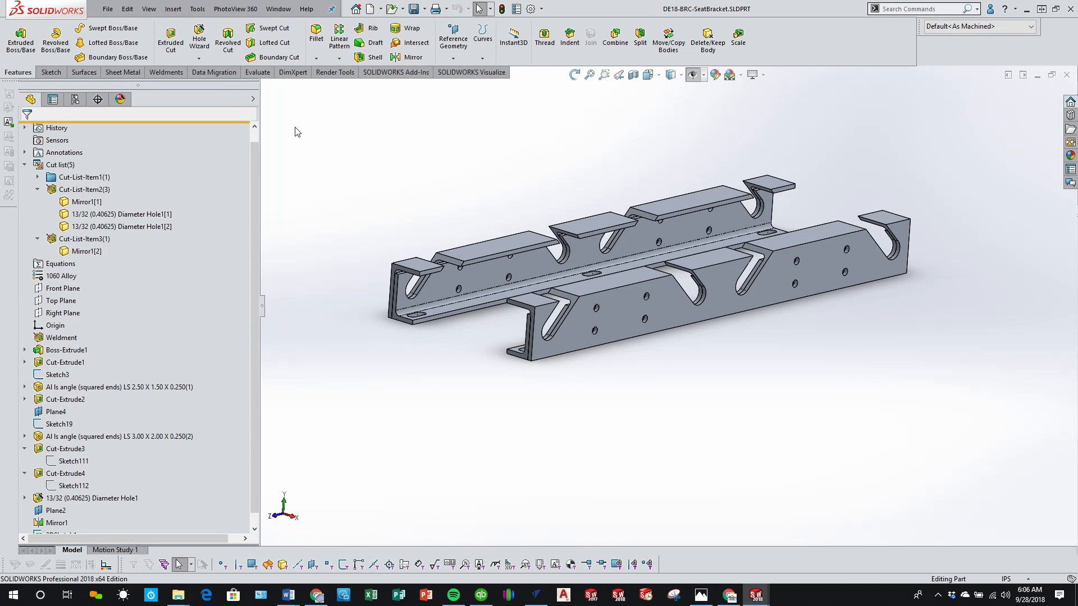
Step: Delete the unused 3DSketch1 from the end of the seat bracket part's feature tree
{"action": "scroll", "coordinate": [162, 366], "scroll_direction": "down", "scroll_amount": 1}
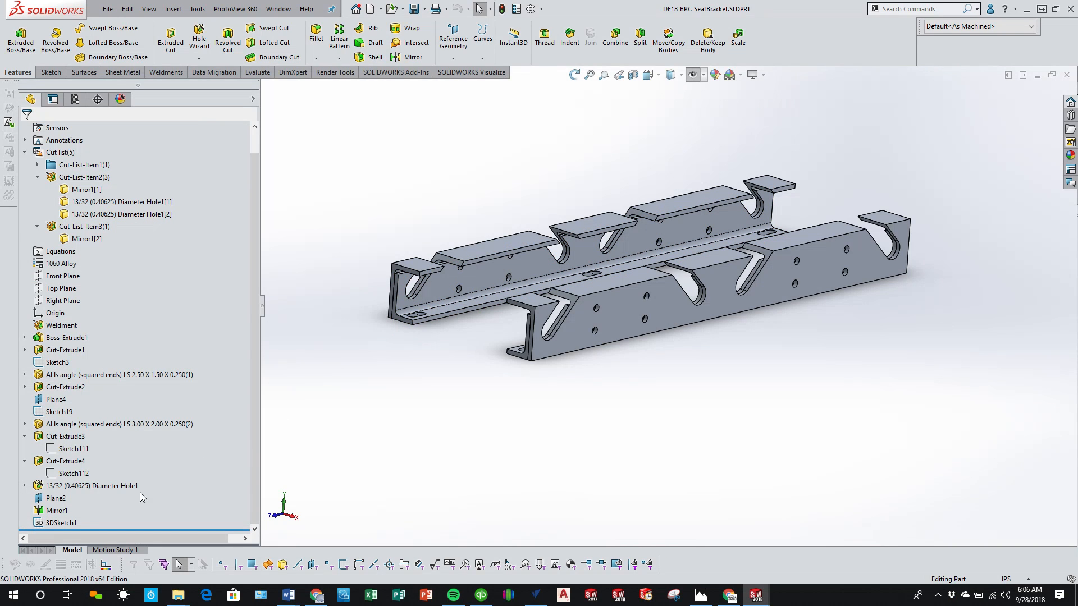
{"action": "left_click", "coordinate": [61, 523]}
{"action": "scroll", "coordinate": [409, 279], "scroll_direction": "down", "scroll_amount": 5}
{"action": "scroll", "coordinate": [450, 336], "scroll_direction": "down", "scroll_amount": 3}
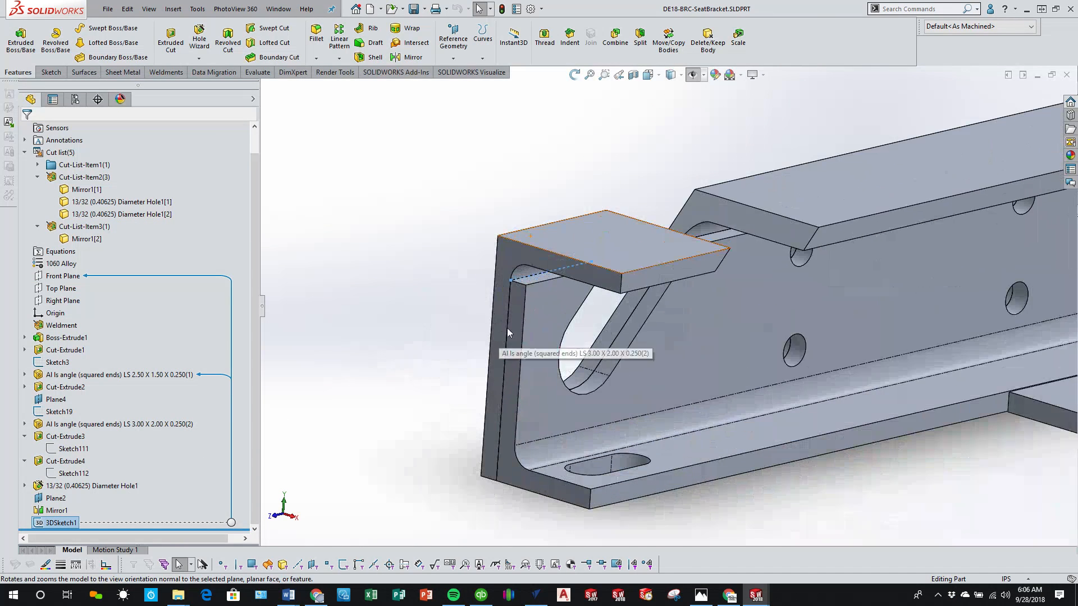
{"action": "right_click", "coordinate": [64, 525]}
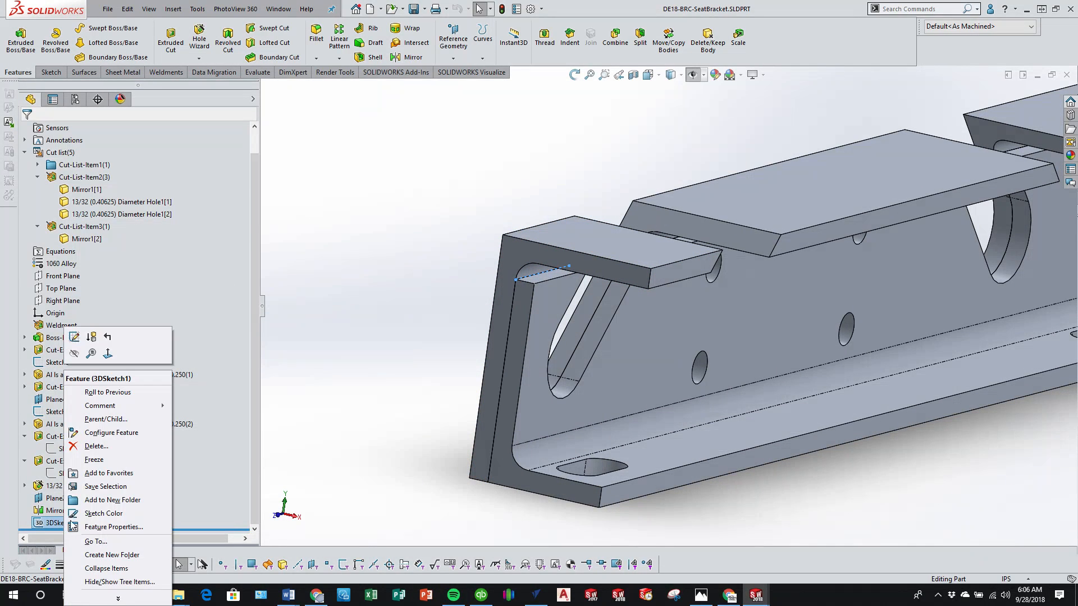
{"action": "left_click", "coordinate": [114, 449]}
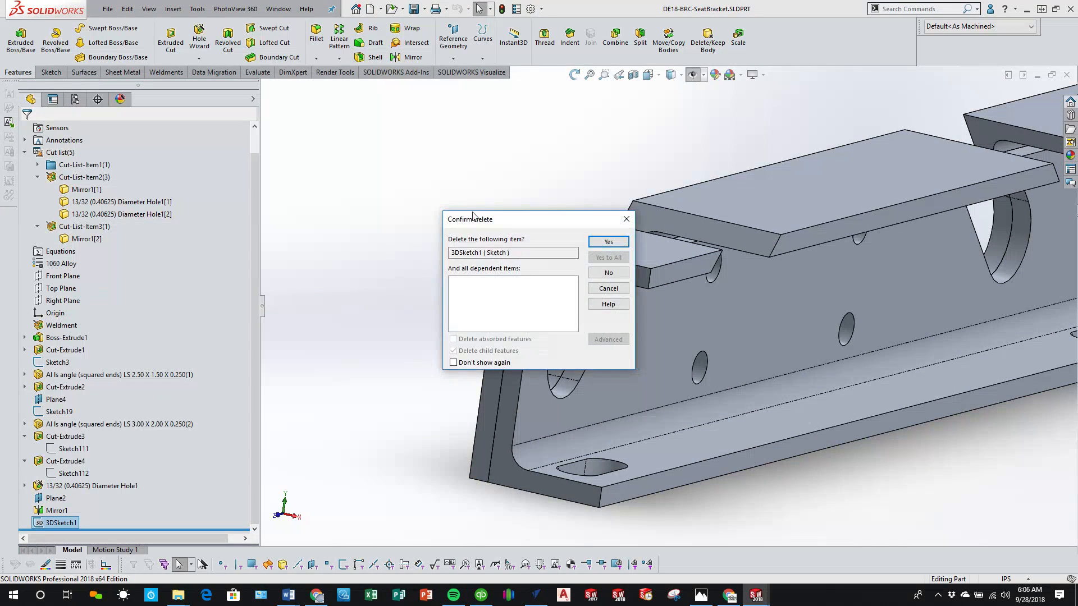
{"action": "left_click", "coordinate": [608, 242]}
{"action": "scroll", "coordinate": [499, 281], "scroll_direction": "up", "scroll_amount": 8}
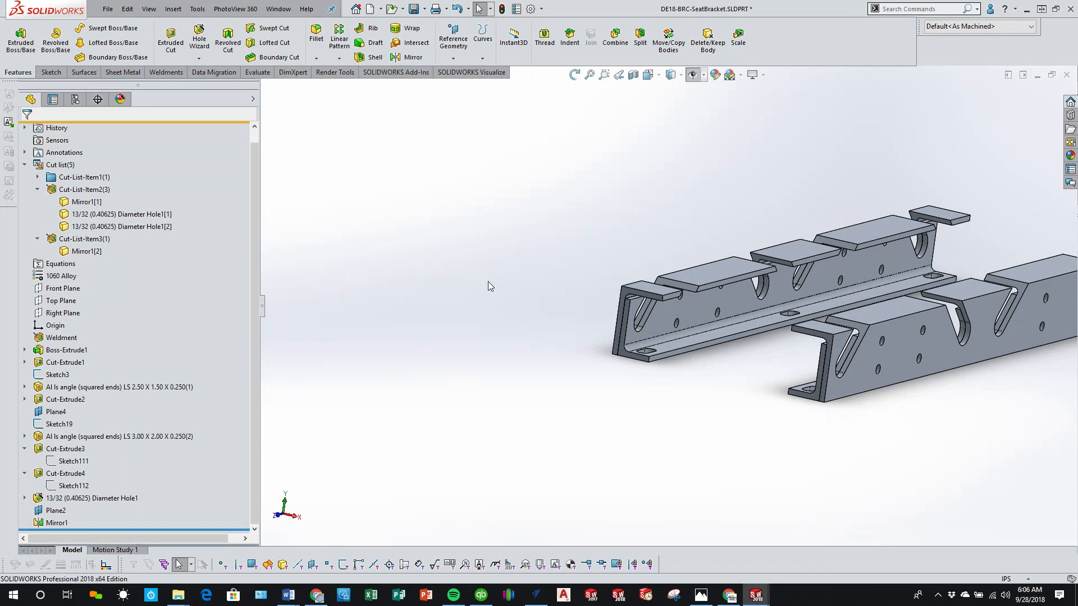
Step: Switch to the seat bracket drawing and dimension the overall rail length beside the top view
{"action": "key", "text": "ctrl+Tab"}
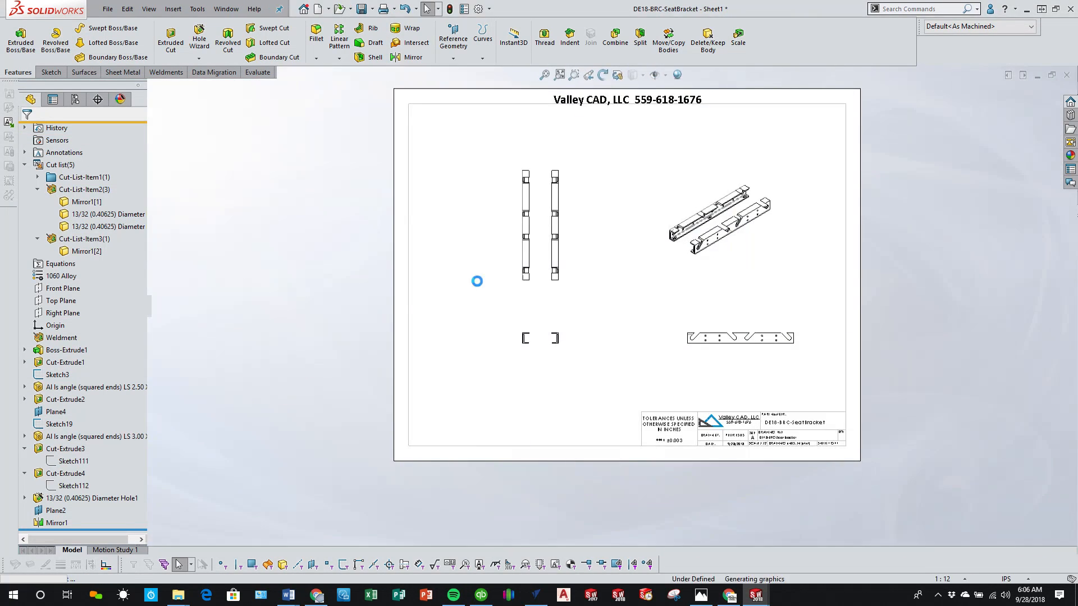
{"action": "scroll", "coordinate": [561, 271], "scroll_direction": "down", "scroll_amount": 4}
{"action": "scroll", "coordinate": [507, 230], "scroll_direction": "down", "scroll_amount": 1}
{"action": "scroll", "coordinate": [506, 229], "scroll_direction": "up", "scroll_amount": 4}
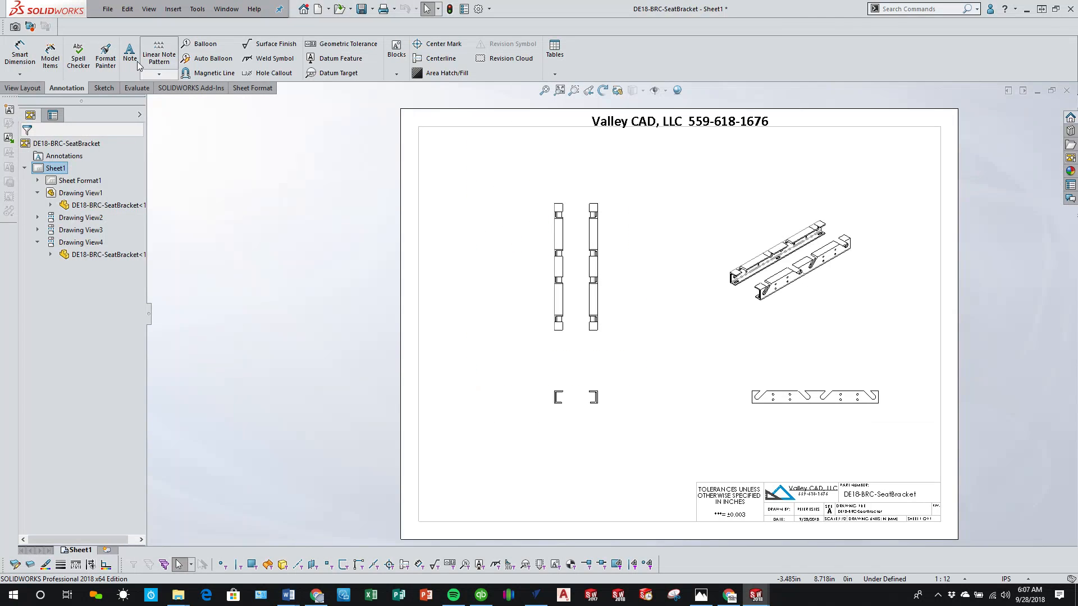
{"action": "left_click", "coordinate": [20, 55]}
{"action": "scroll", "coordinate": [561, 302], "scroll_direction": "down", "scroll_amount": 2}
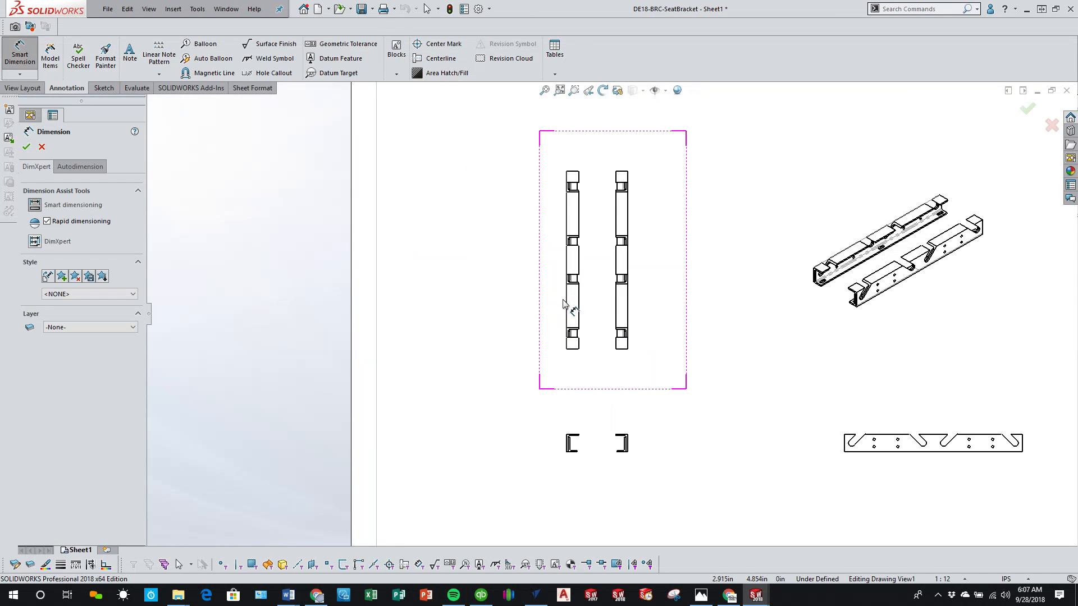
{"action": "left_click", "coordinate": [565, 305]}
{"action": "left_click", "coordinate": [563, 301]}
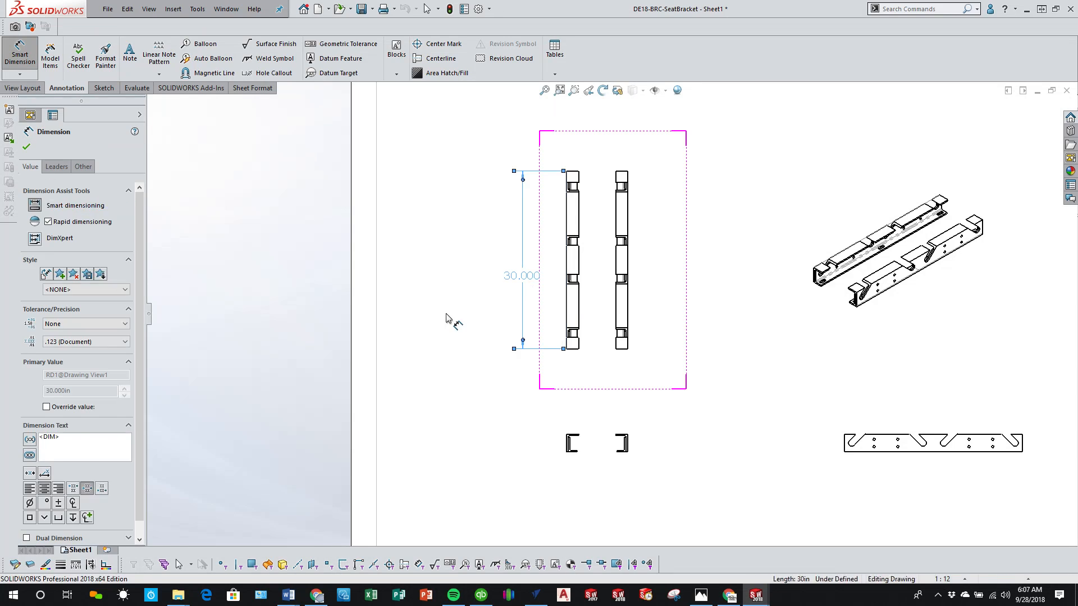
Step: Dimension the height and upper flange width of the left rail profile in the end view
{"action": "scroll", "coordinate": [614, 457], "scroll_direction": "down", "scroll_amount": 5}
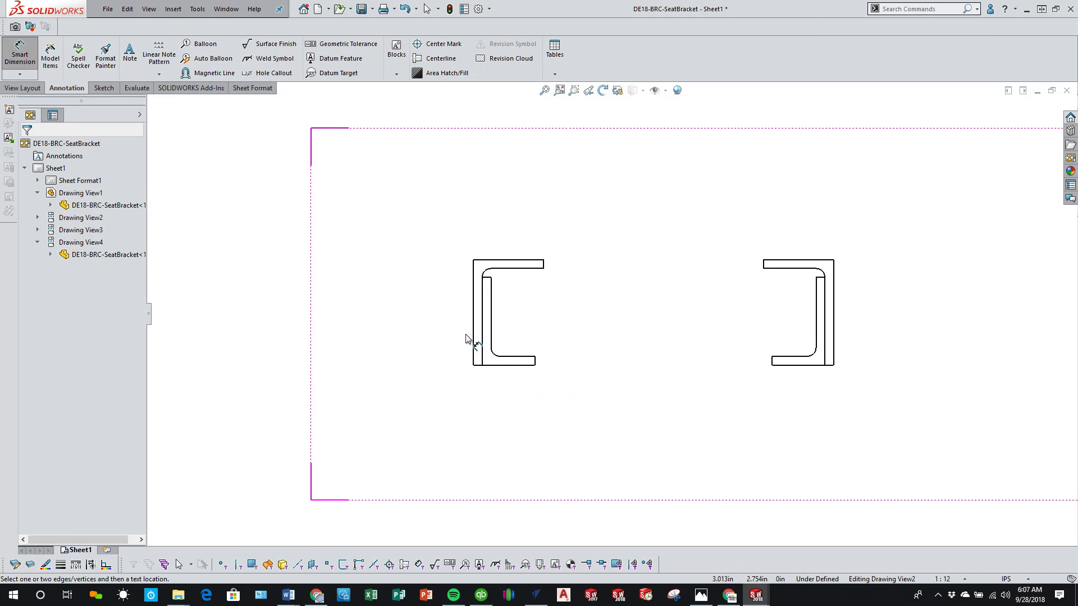
{"action": "left_click", "coordinate": [476, 338]}
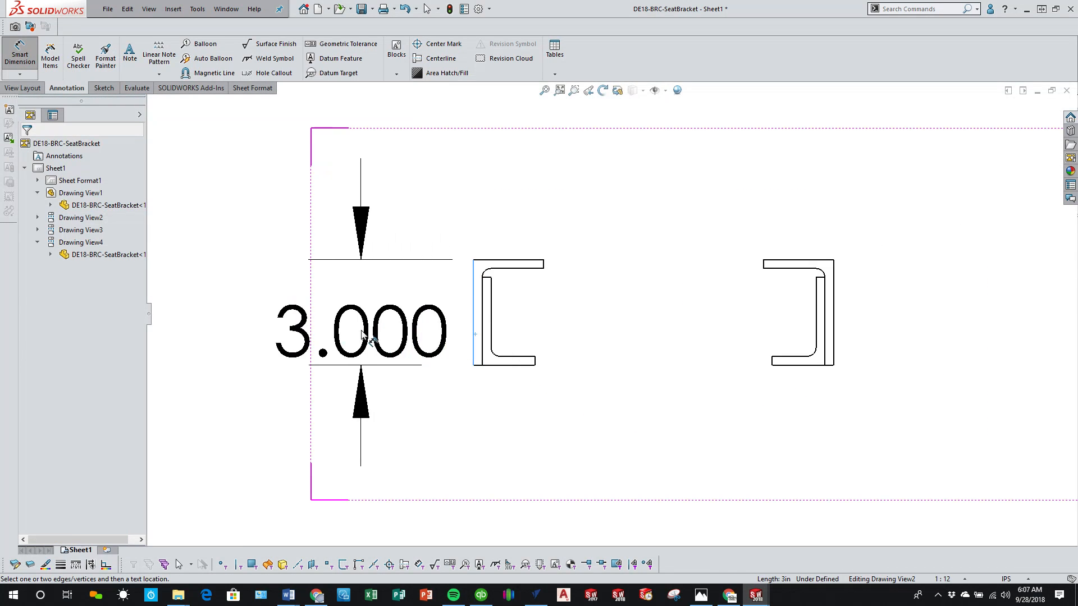
{"action": "left_click", "coordinate": [289, 316]}
{"action": "left_click", "coordinate": [494, 265]}
{"action": "scroll", "coordinate": [611, 313], "scroll_direction": "up", "scroll_amount": 3}
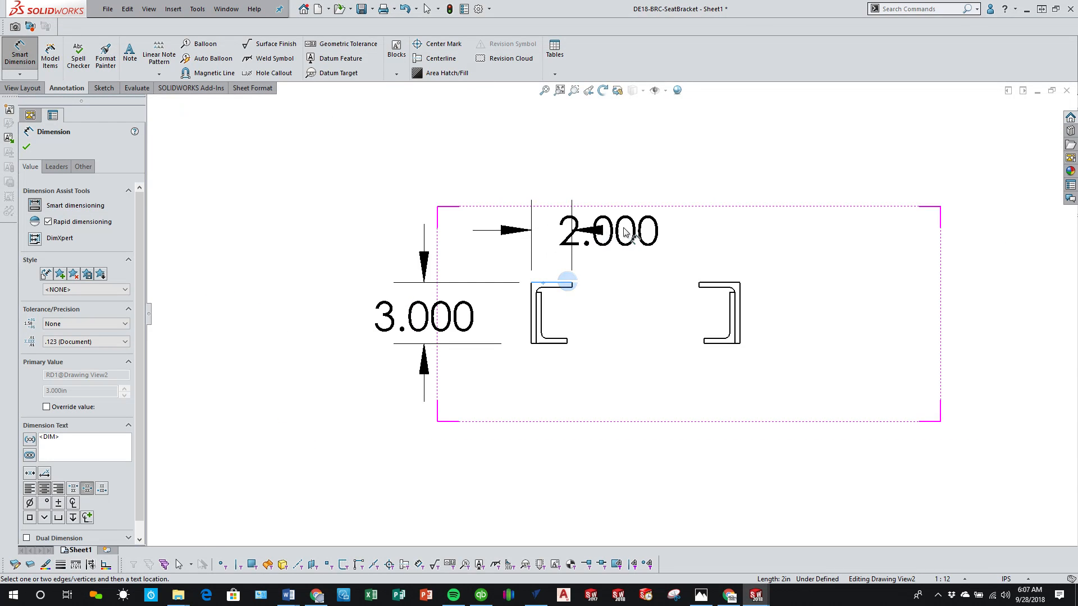
{"action": "left_click", "coordinate": [678, 214]}
{"action": "left_click", "coordinate": [583, 382]}
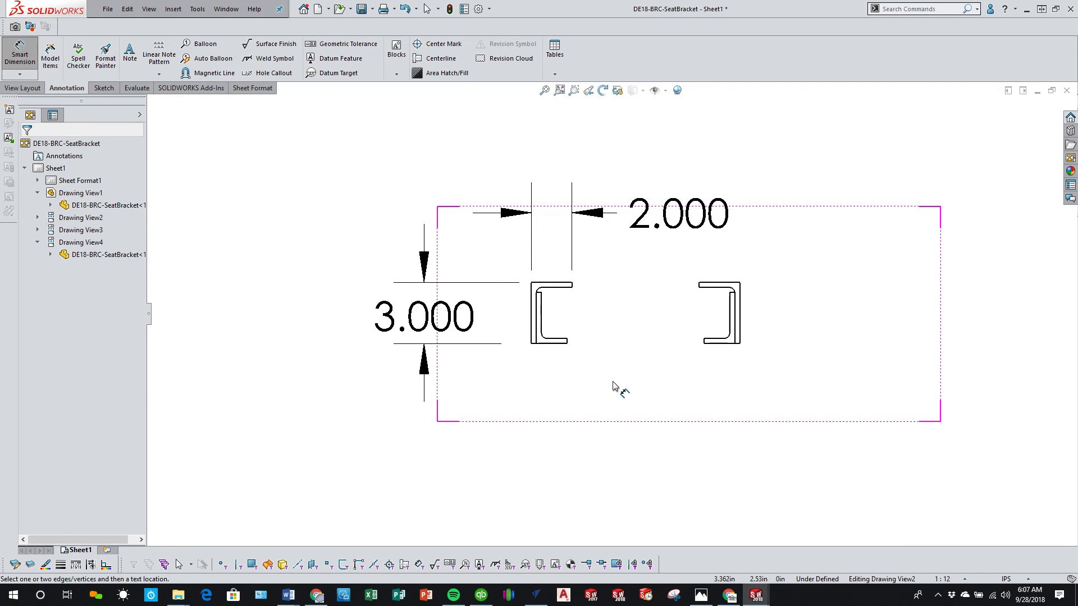
Step: Dimension the overall width across the outer faces of both rails below the end view
{"action": "scroll", "coordinate": [613, 386], "scroll_direction": "up", "scroll_amount": 3}
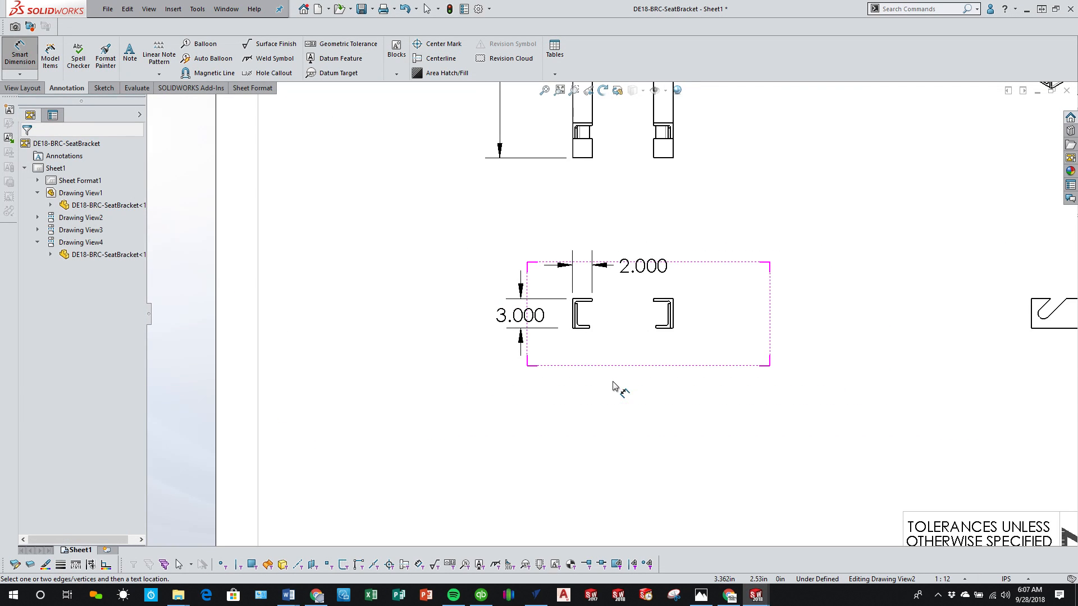
{"action": "left_click", "coordinate": [573, 320]}
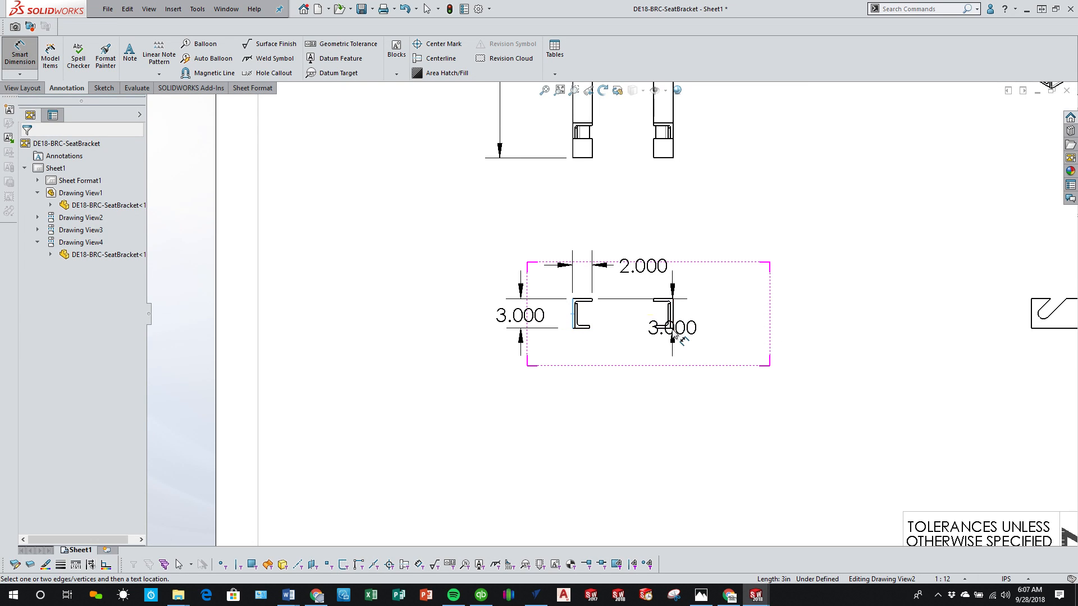
{"action": "scroll", "coordinate": [673, 332], "scroll_direction": "down", "scroll_amount": 3}
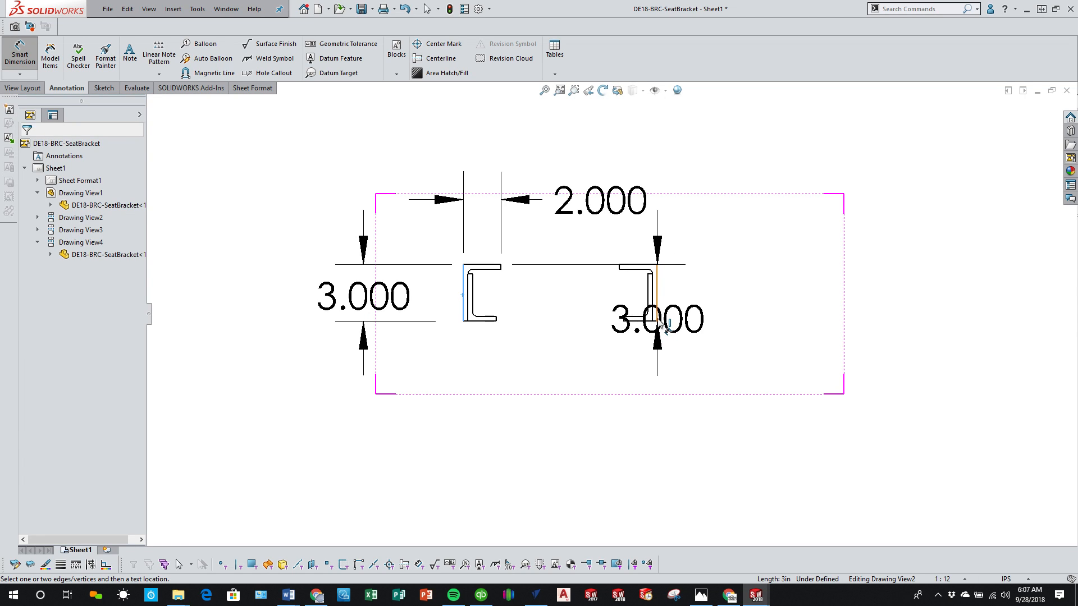
{"action": "left_click", "coordinate": [658, 317]}
{"action": "left_click", "coordinate": [567, 449]}
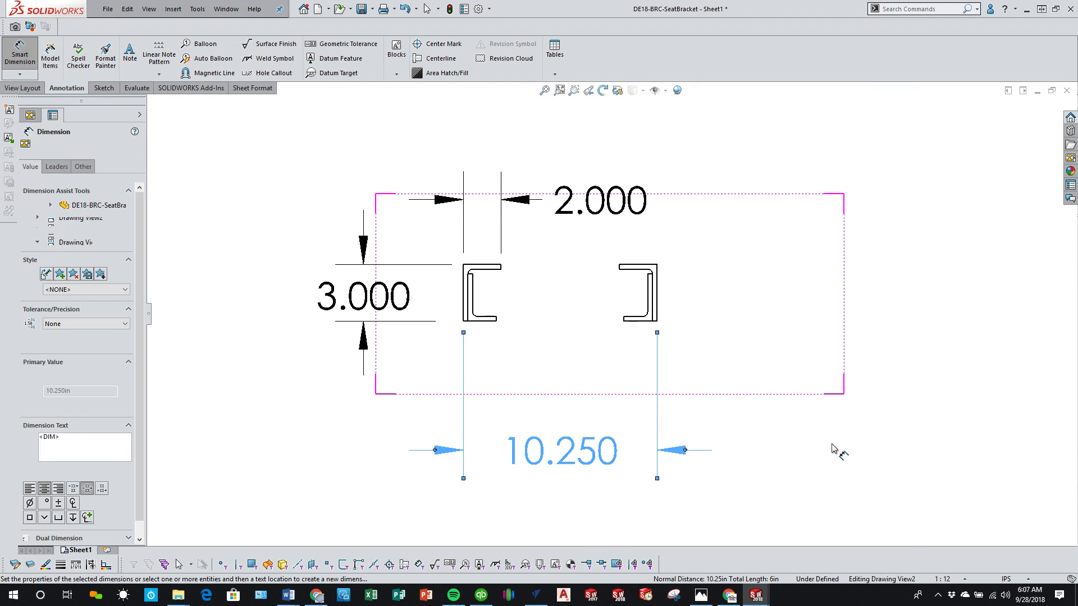
{"action": "left_click", "coordinate": [829, 446]}
Step: Dimension the overall width across the outer edges of both rails above the top view
{"action": "scroll", "coordinate": [829, 445], "scroll_direction": "up", "scroll_amount": 9}
{"action": "scroll", "coordinate": [672, 257], "scroll_direction": "down", "scroll_amount": 3}
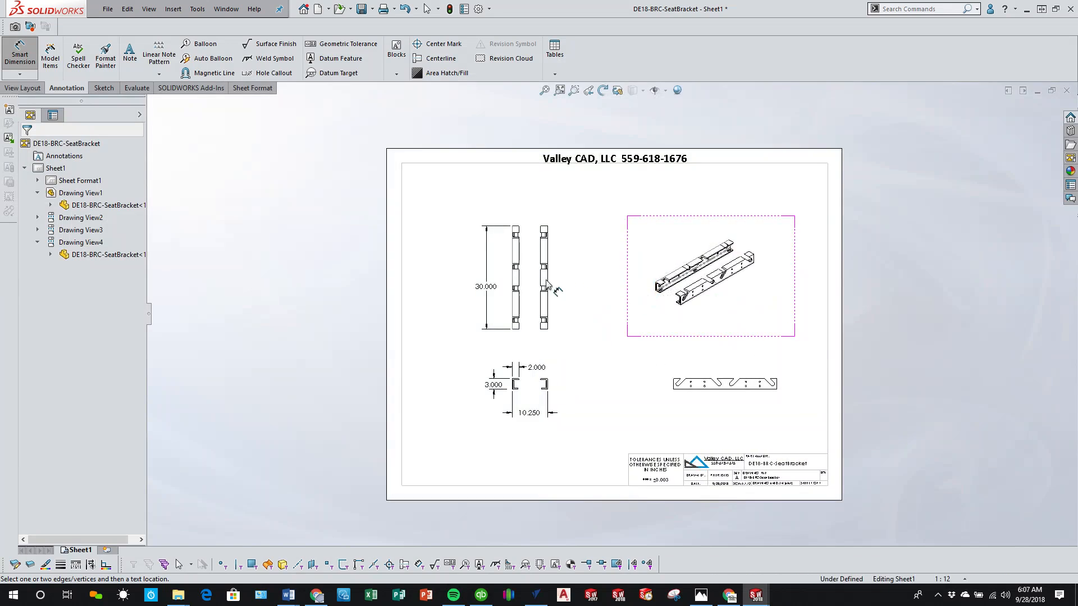
{"action": "scroll", "coordinate": [542, 293], "scroll_direction": "down", "scroll_amount": 2}
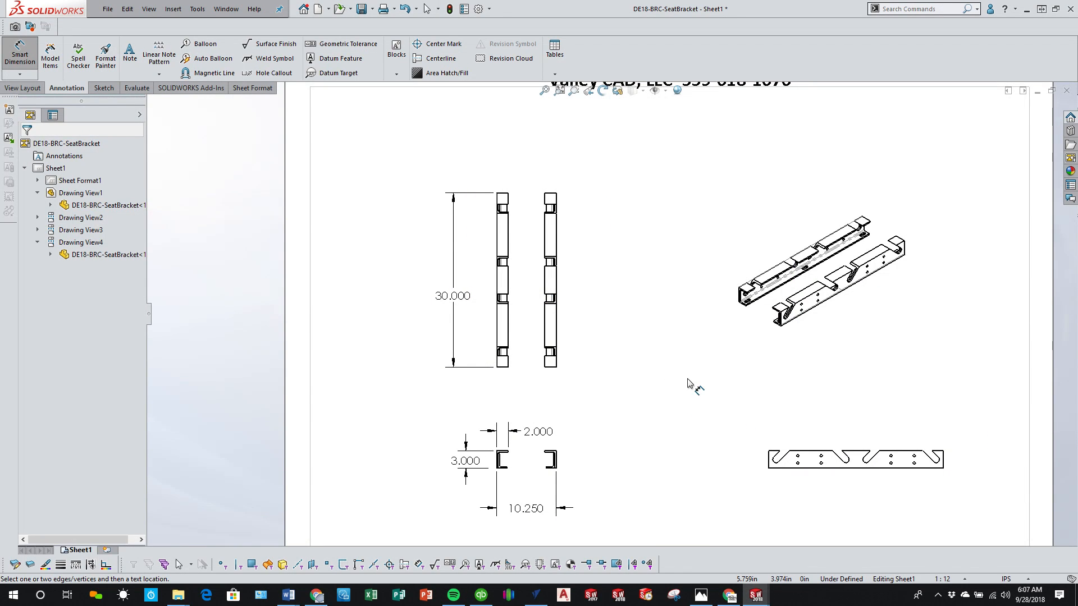
{"action": "left_click", "coordinate": [498, 201]}
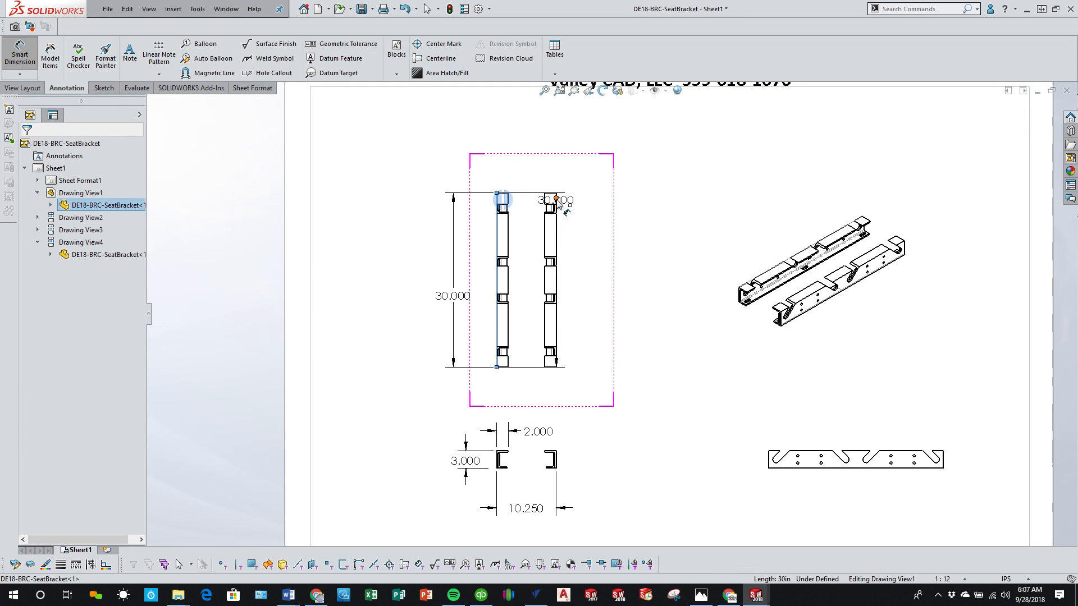
{"action": "left_click", "coordinate": [556, 200]}
{"action": "scroll", "coordinate": [562, 204], "scroll_direction": "down", "scroll_amount": 3}
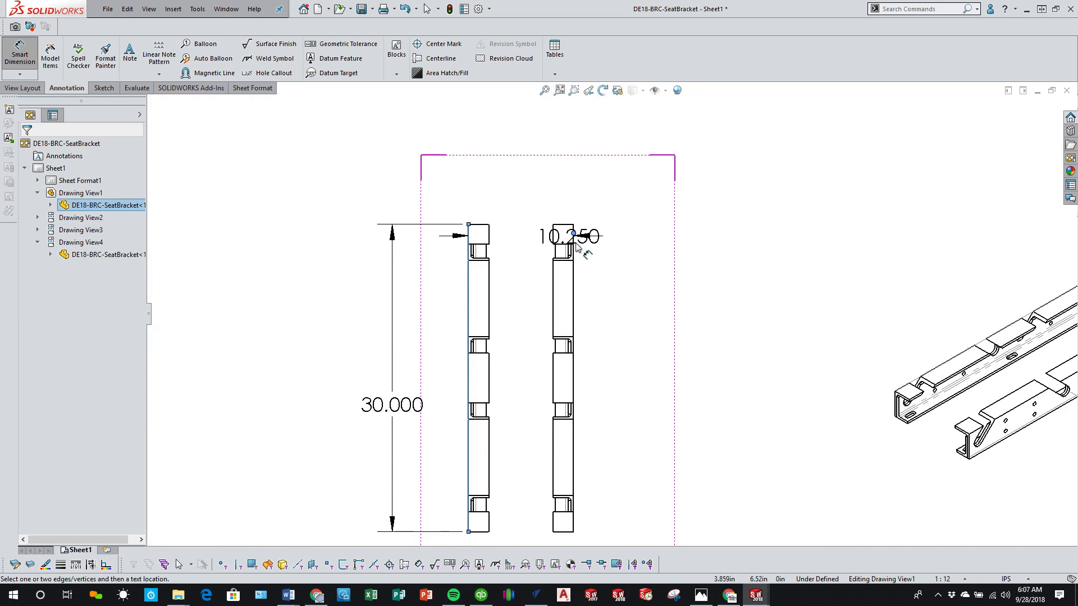
{"action": "left_click", "coordinate": [573, 246]}
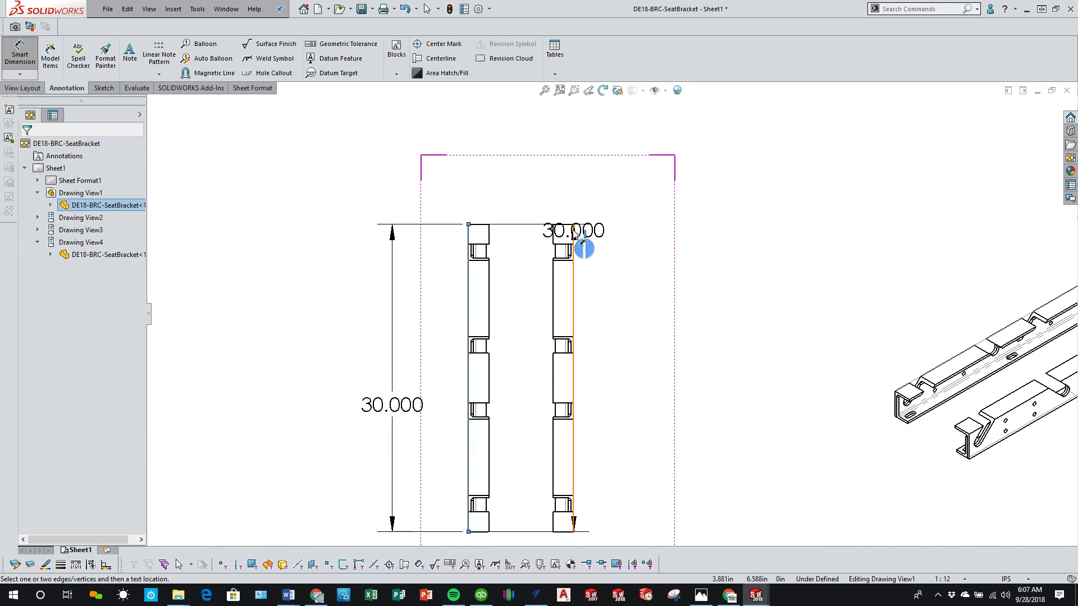
{"action": "left_click", "coordinate": [573, 250]}
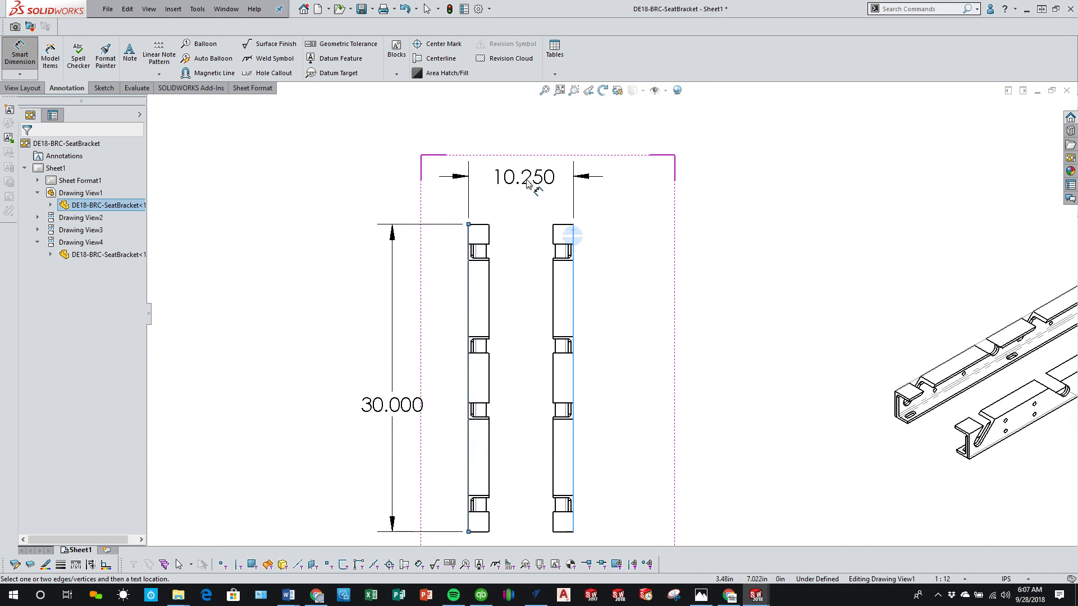
{"action": "left_click", "coordinate": [531, 186]}
Step: Delete the overall width dimension below the end view
{"action": "scroll", "coordinate": [622, 370], "scroll_direction": "up", "scroll_amount": 1}
{"action": "scroll", "coordinate": [622, 371], "scroll_direction": "up", "scroll_amount": 3}
{"action": "scroll", "coordinate": [596, 457], "scroll_direction": "down", "scroll_amount": 3}
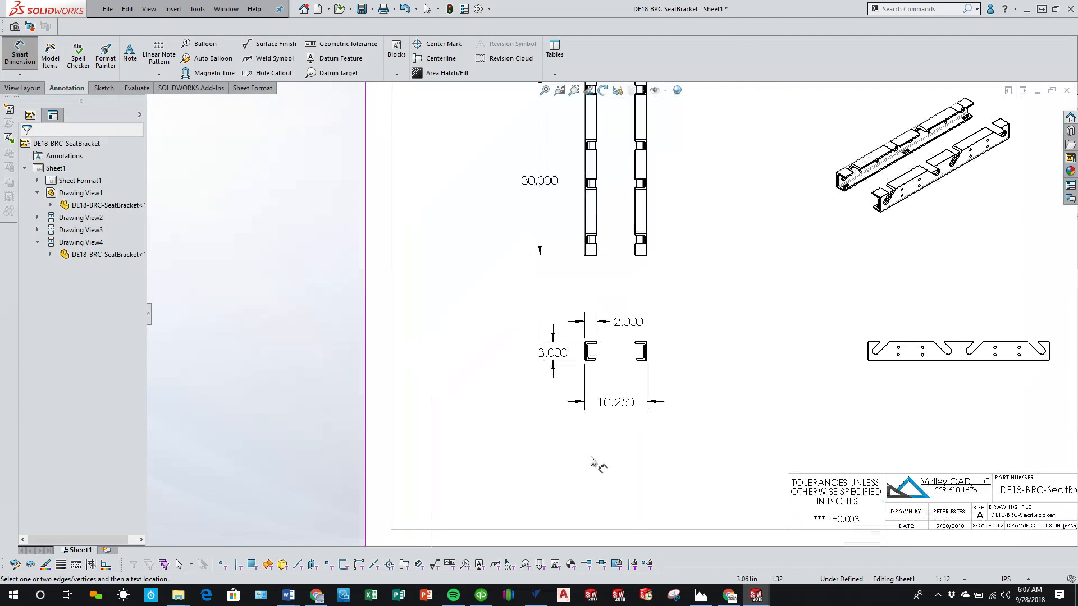
{"action": "key", "text": "Escape"}
{"action": "left_click", "coordinate": [621, 404]}
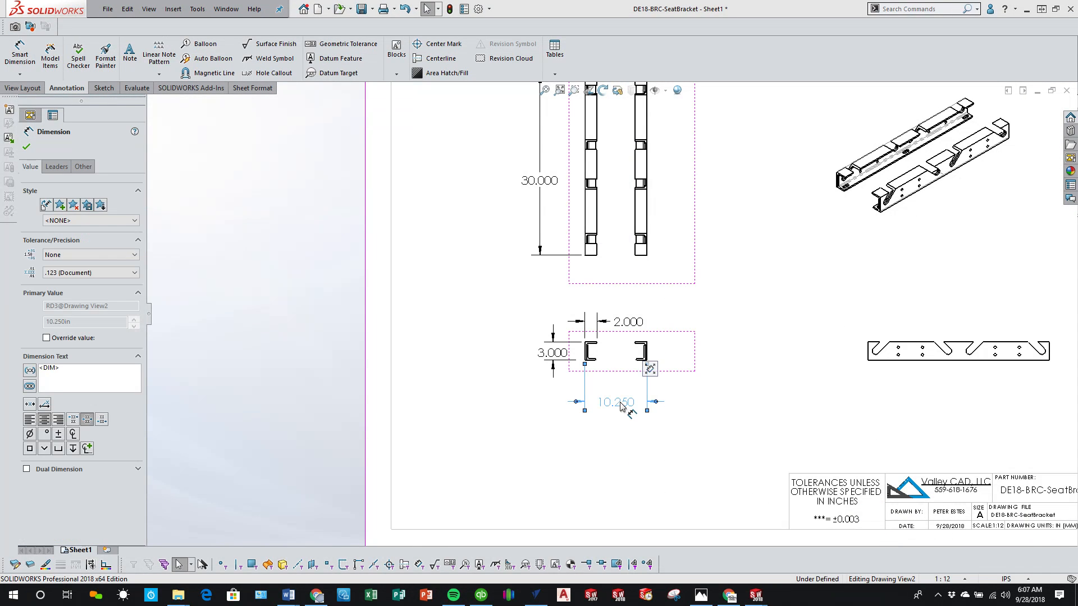
{"action": "key", "text": "Delete"}
{"action": "left_click", "coordinate": [669, 431]}
{"action": "scroll", "coordinate": [669, 431], "scroll_direction": "up", "scroll_amount": 3}
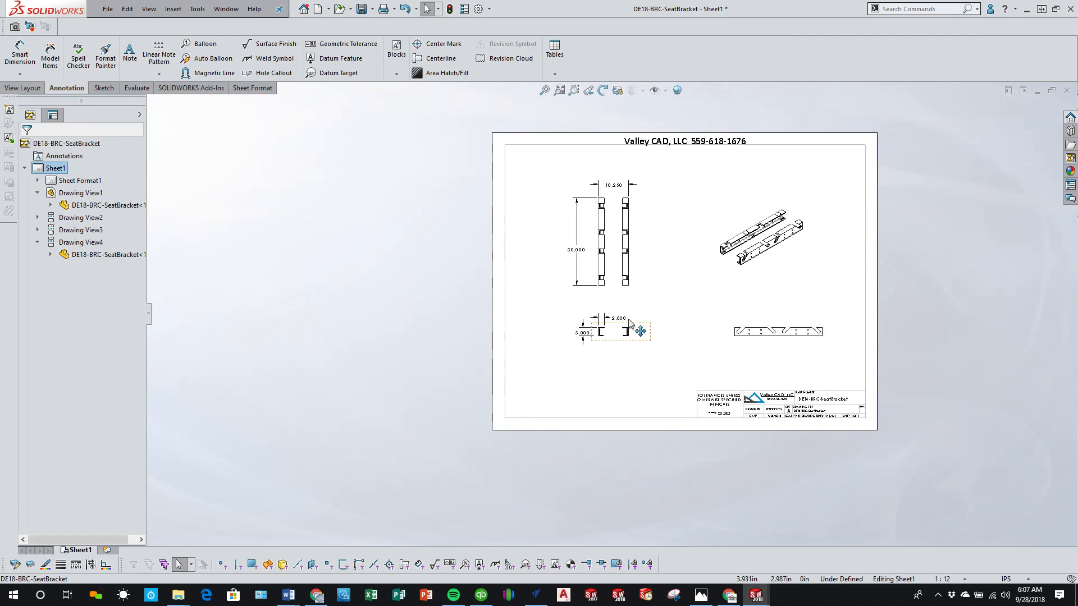
Step: Delete the upper flange width dimension from the end view
{"action": "scroll", "coordinate": [635, 327], "scroll_direction": "down", "scroll_amount": 2}
{"action": "scroll", "coordinate": [597, 349], "scroll_direction": "down", "scroll_amount": 2}
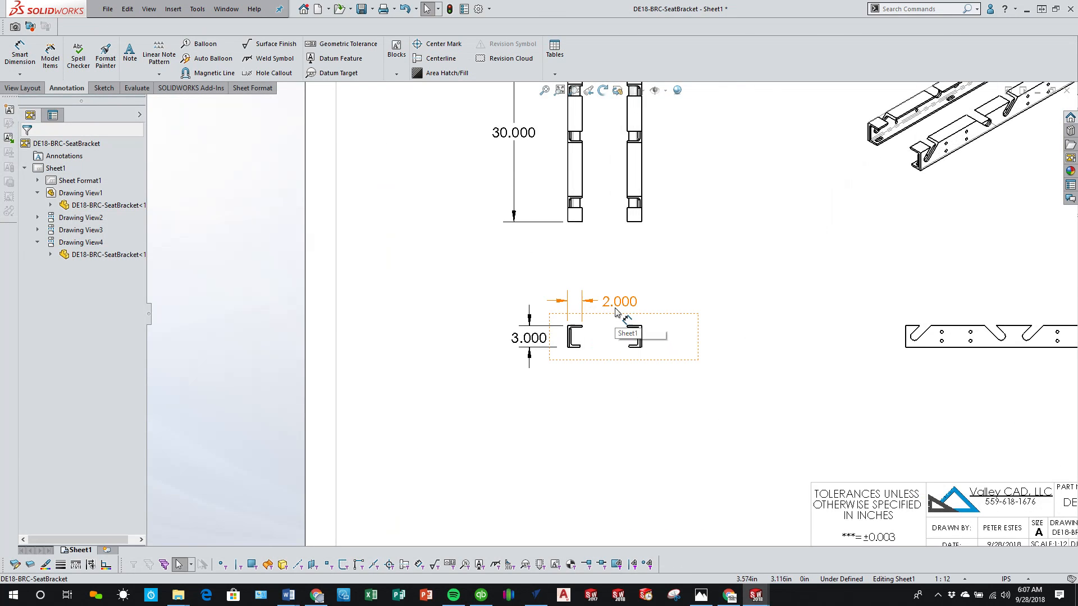
{"action": "left_click", "coordinate": [619, 302]}
{"action": "key", "text": "Delete"}
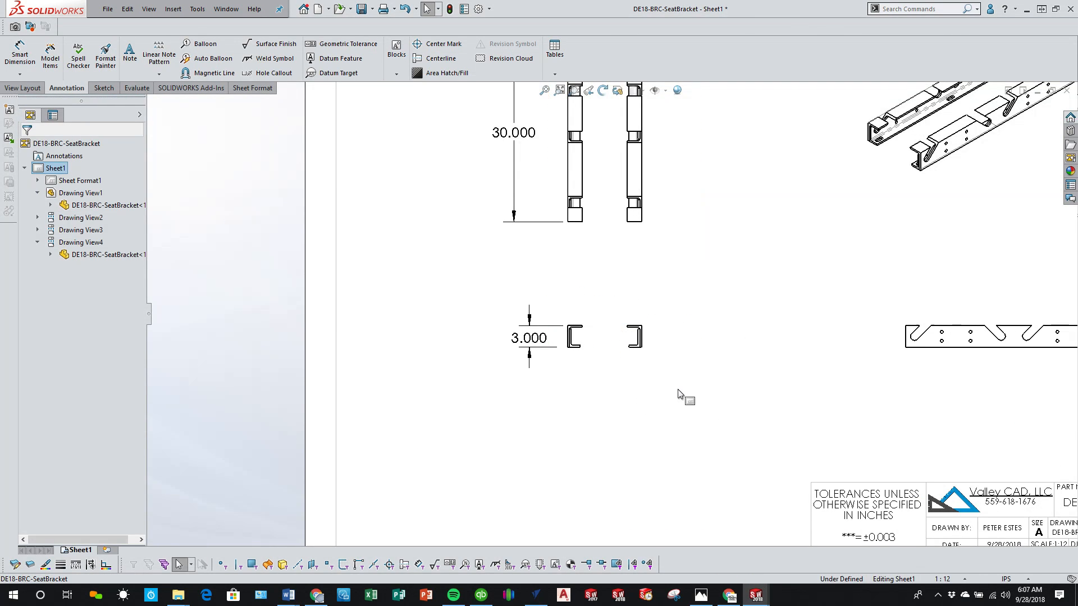
{"action": "scroll", "coordinate": [684, 398], "scroll_direction": "up", "scroll_amount": 3}
{"action": "scroll", "coordinate": [864, 280], "scroll_direction": "up", "scroll_amount": 2}
{"action": "scroll", "coordinate": [809, 231], "scroll_direction": "down", "scroll_amount": 4}
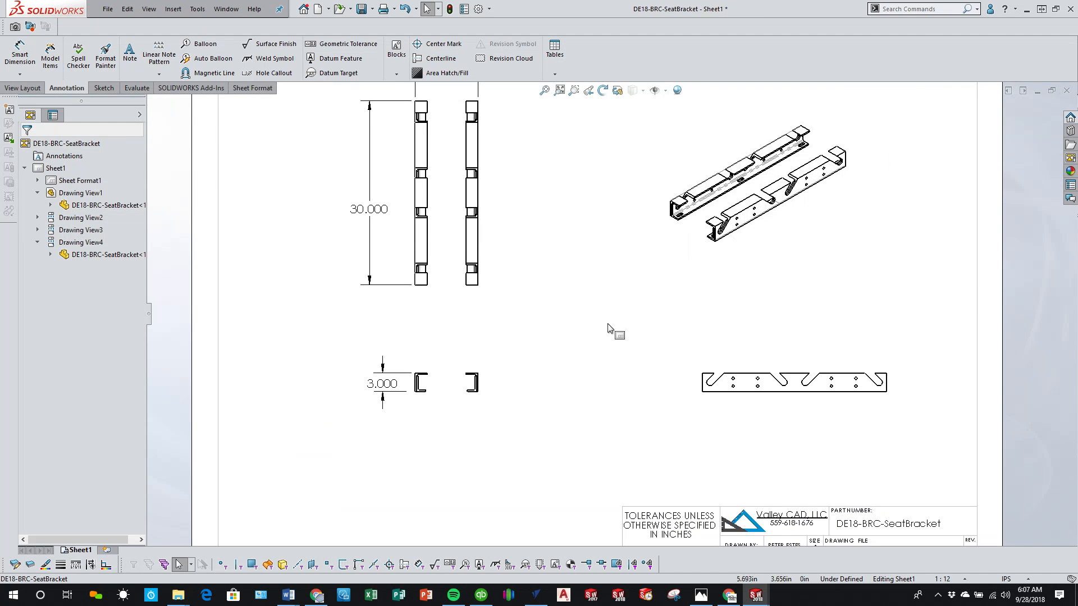
Step: Save the drawing together with its modified seat bracket part
{"action": "scroll", "coordinate": [612, 330], "scroll_direction": "up", "scroll_amount": 1}
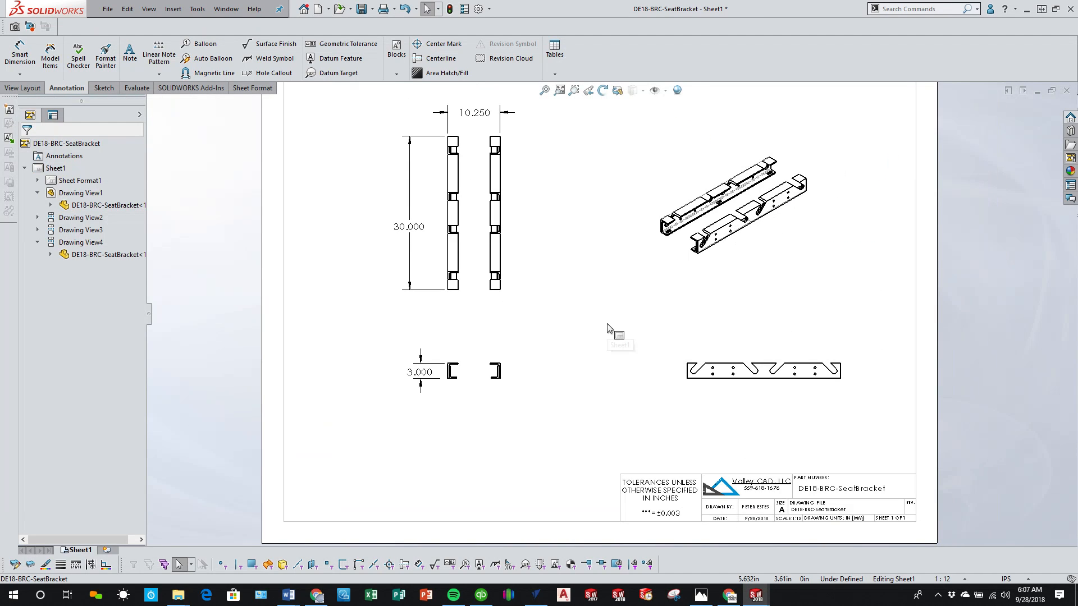
{"action": "left_click", "coordinate": [361, 9]}
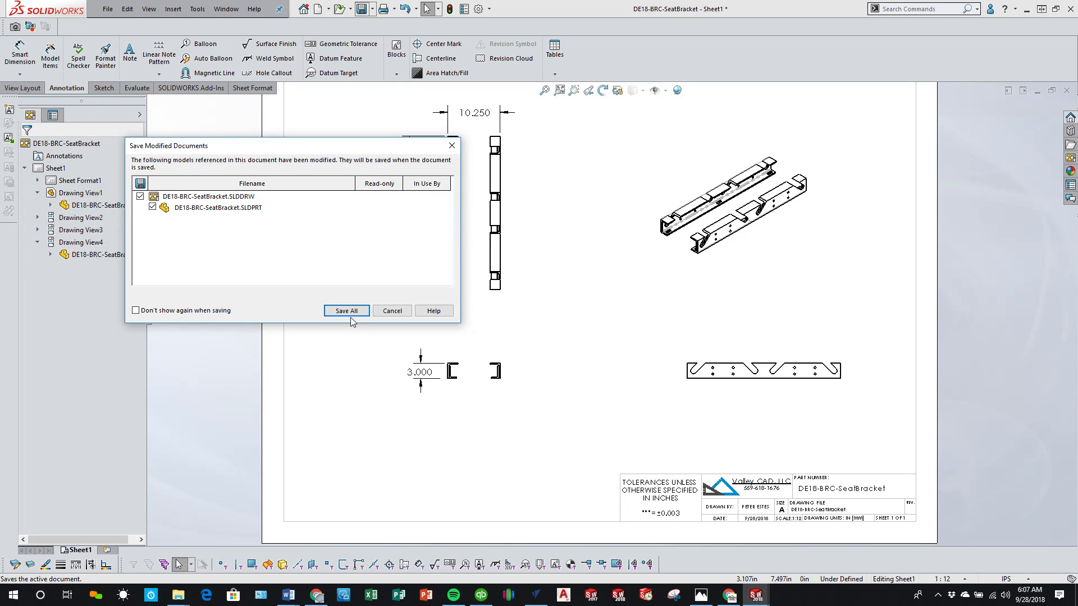
{"action": "left_click", "coordinate": [350, 311]}
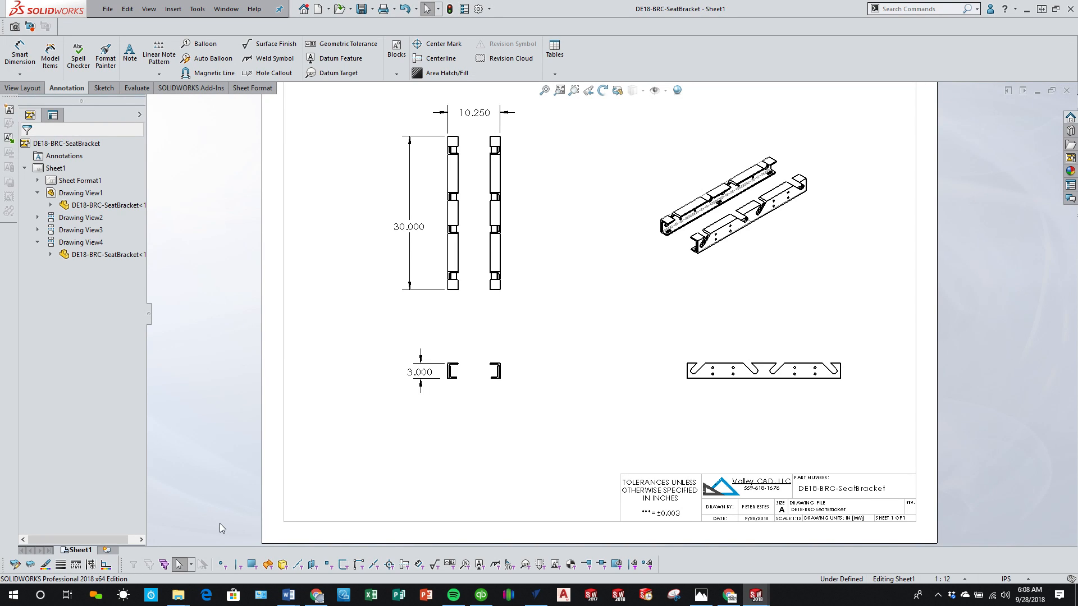
Step: Duplicate Sheet1 within the drawing, inserting the copy after the selected sheet
{"action": "left_click", "coordinate": [417, 479]}
{"action": "scroll", "coordinate": [416, 478], "scroll_direction": "up", "scroll_amount": 2}
{"action": "scroll", "coordinate": [563, 286], "scroll_direction": "down", "scroll_amount": 1}
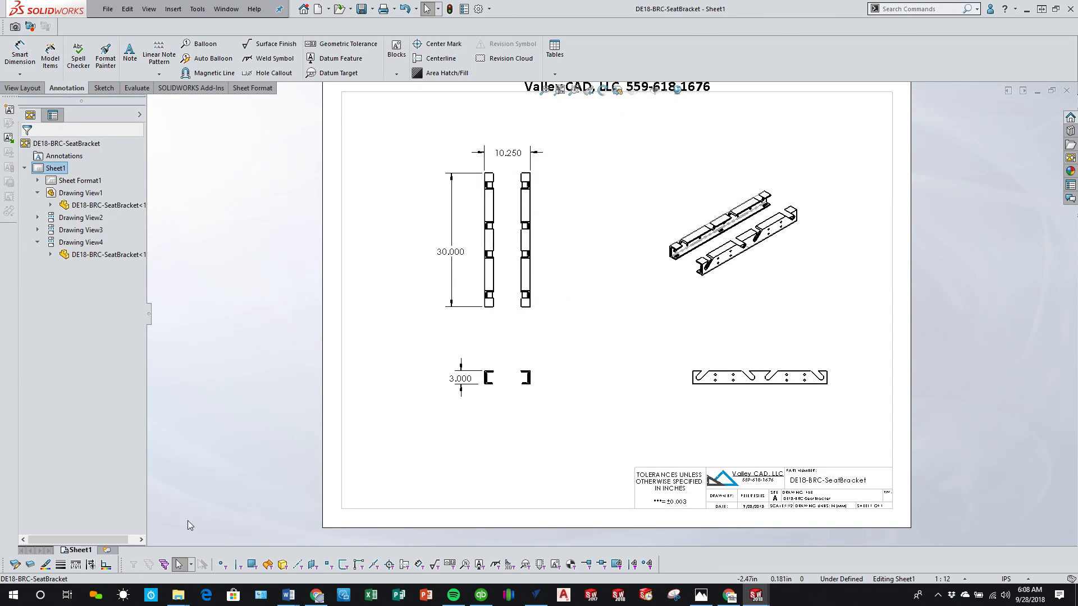
{"action": "right_click", "coordinate": [79, 550]}
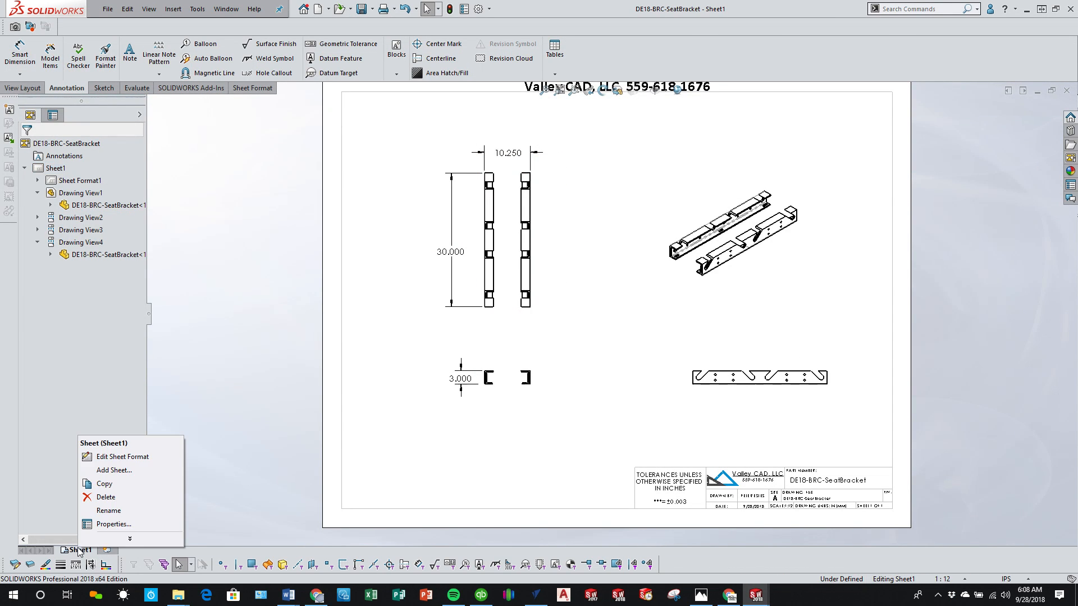
{"action": "left_click", "coordinate": [137, 489]}
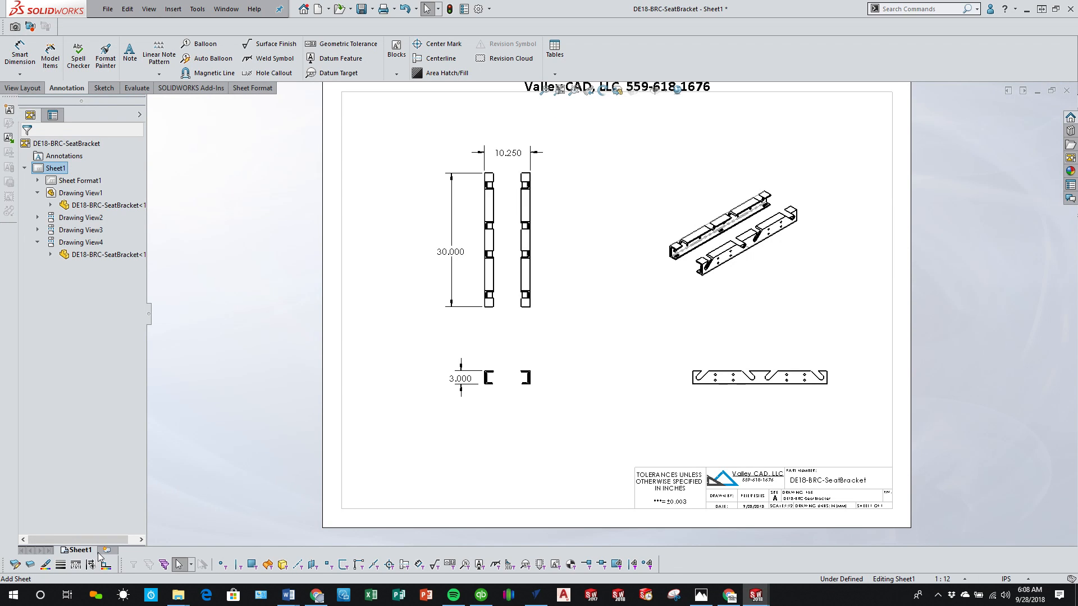
{"action": "right_click", "coordinate": [98, 554]}
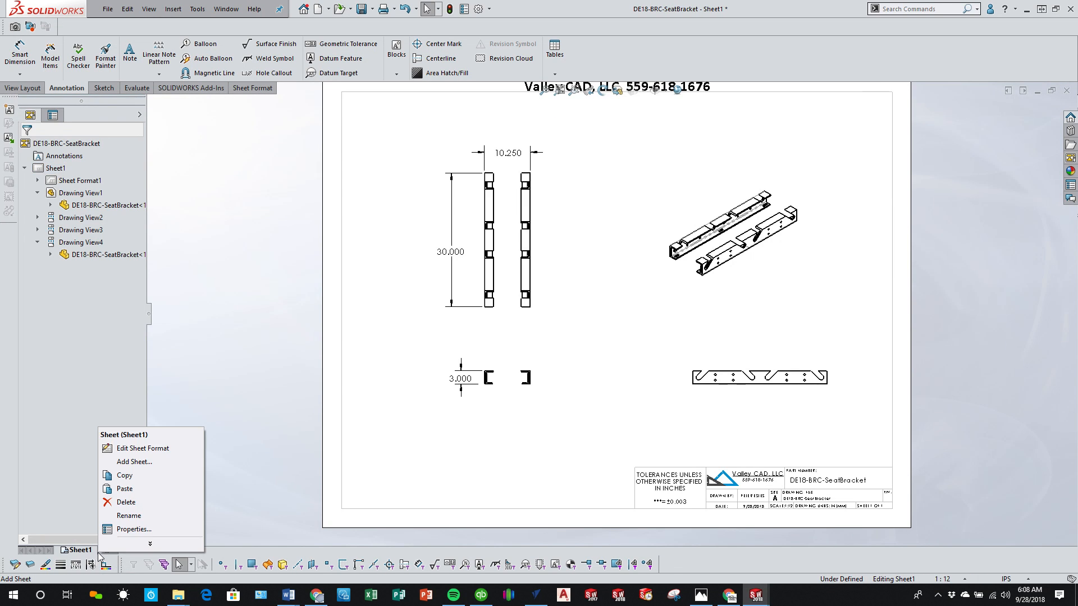
{"action": "left_click", "coordinate": [160, 489]}
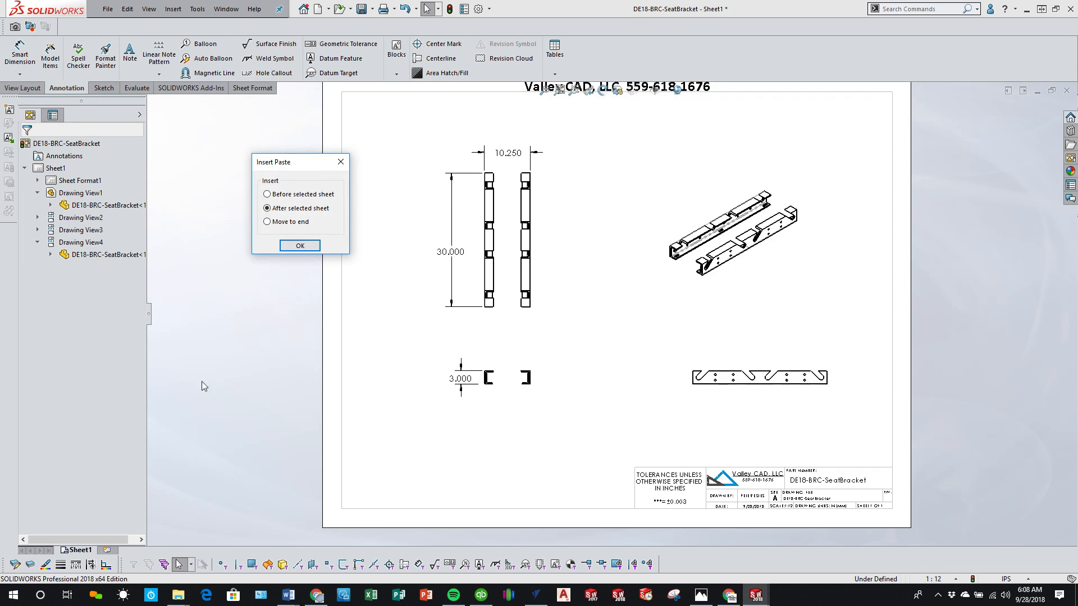
{"action": "left_click", "coordinate": [300, 246]}
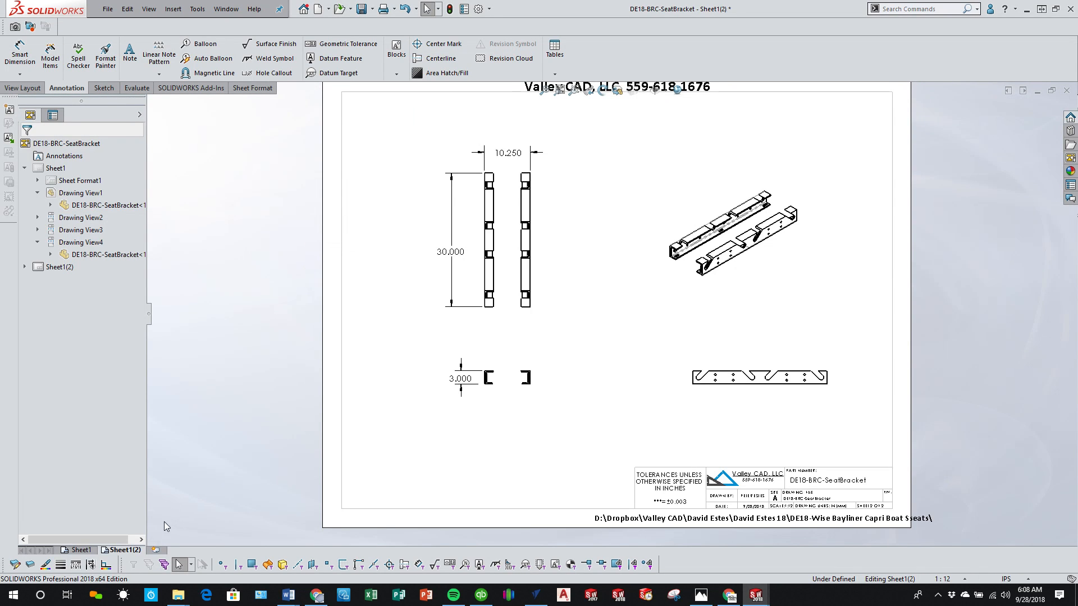
Step: Limit the end view on the copied sheet to the lower slotted angle body of the left rail
{"action": "left_click", "coordinate": [499, 262]}
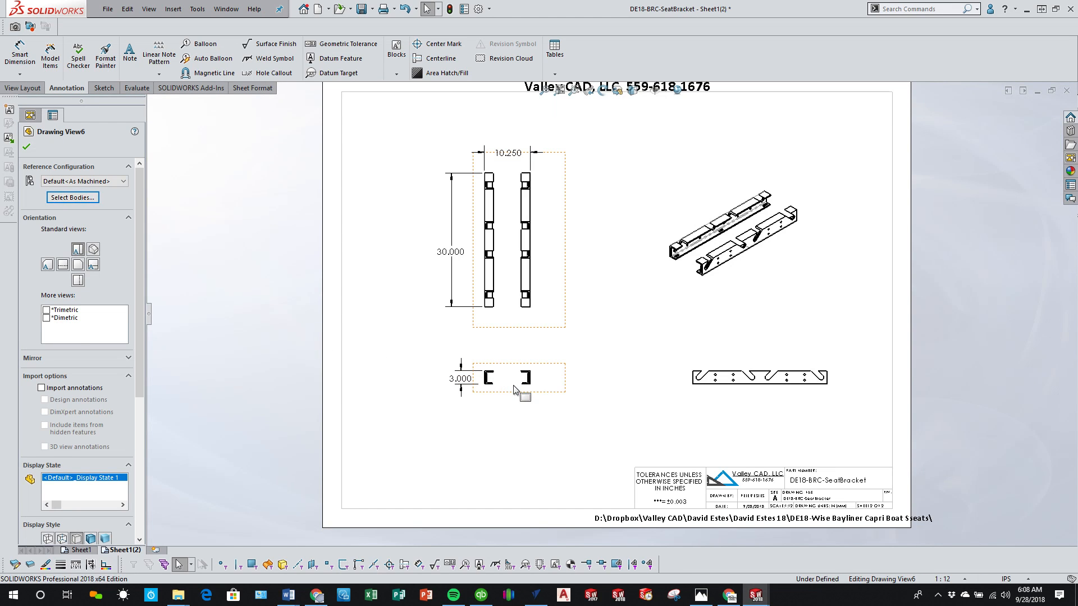
{"action": "left_click", "coordinate": [71, 198]}
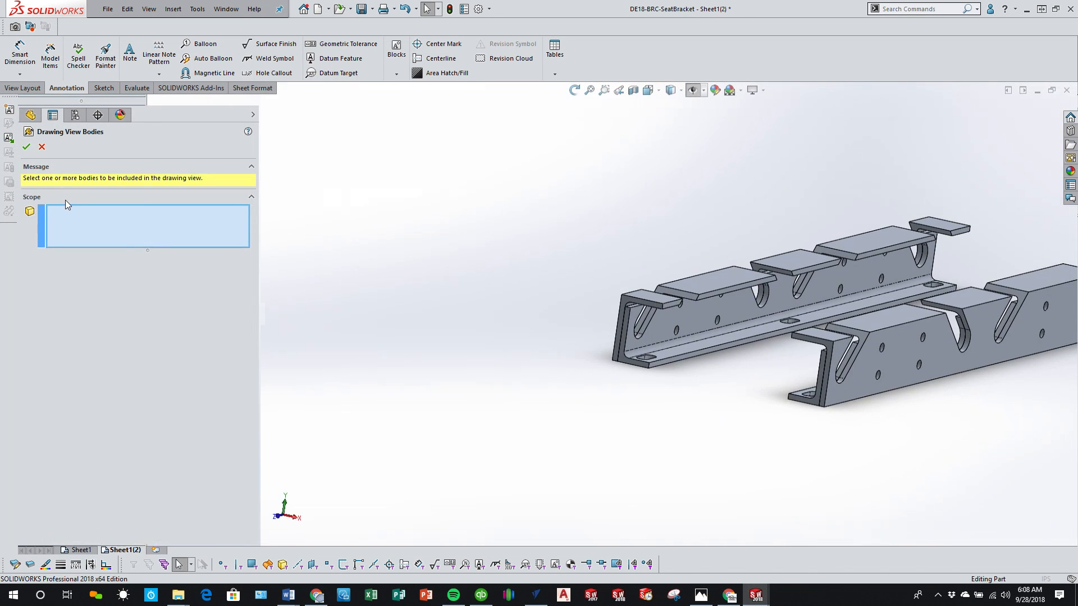
{"action": "left_click", "coordinate": [682, 316]}
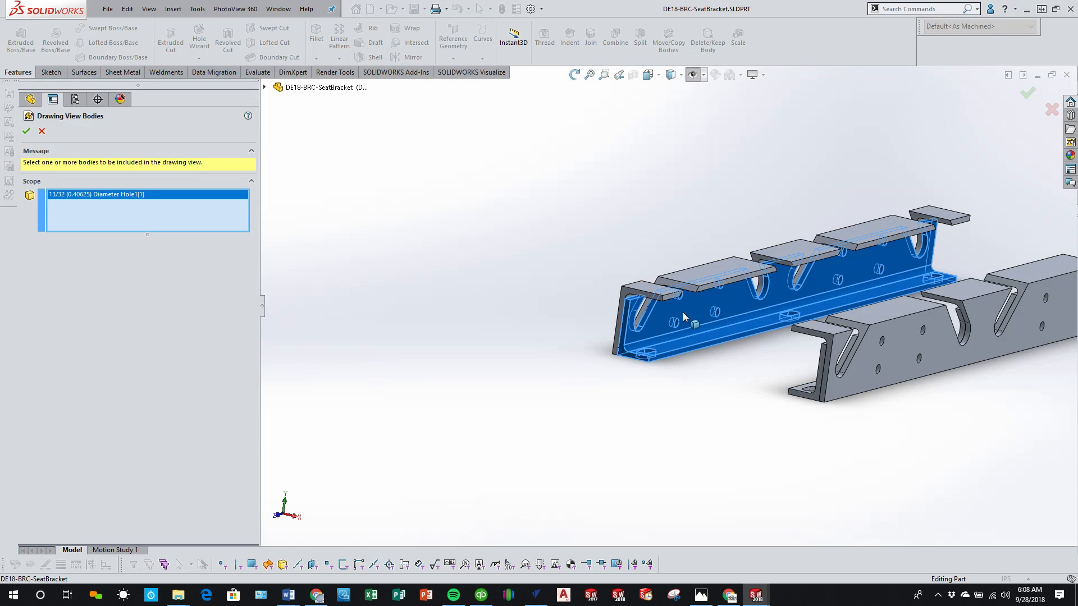
{"action": "left_click", "coordinate": [26, 133]}
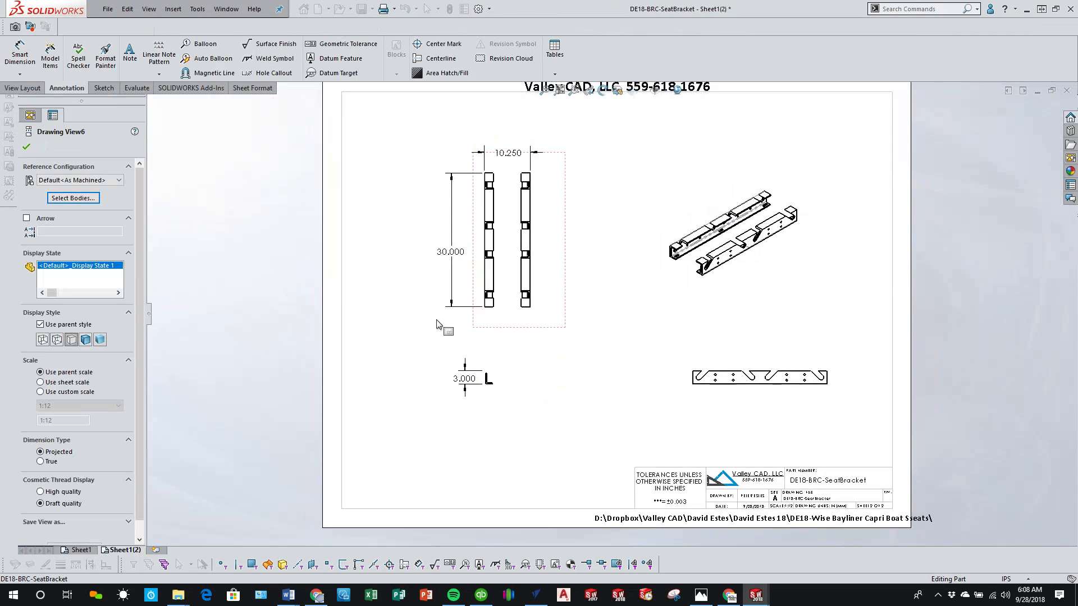
Step: Delete the top, side and isometric views of both rails from the copied sheet
{"action": "left_click", "coordinate": [510, 312]}
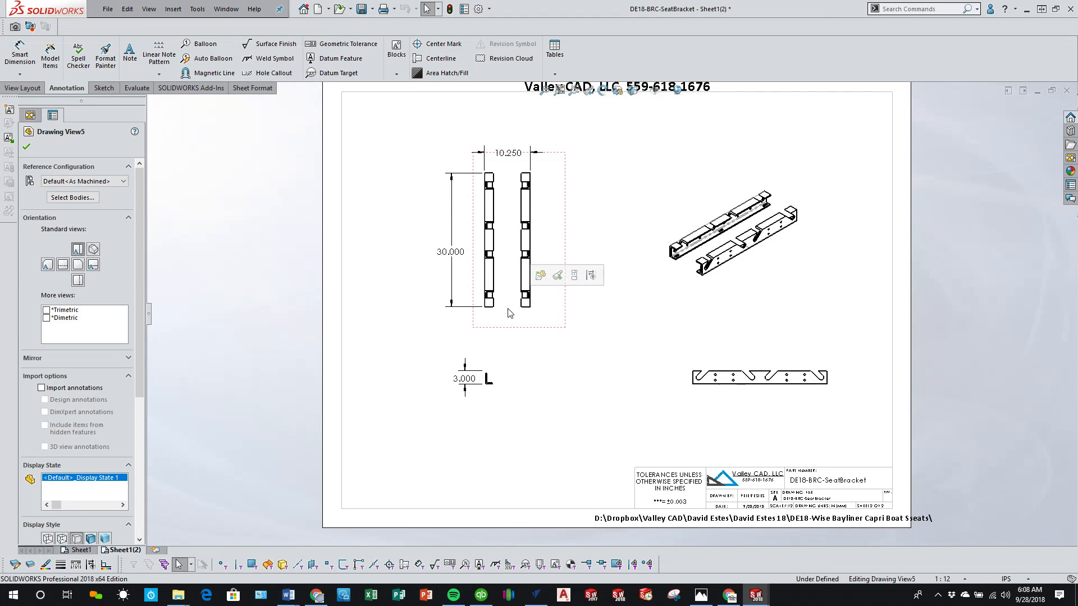
{"action": "key", "text": "Delete"}
{"action": "left_click", "coordinate": [607, 256]}
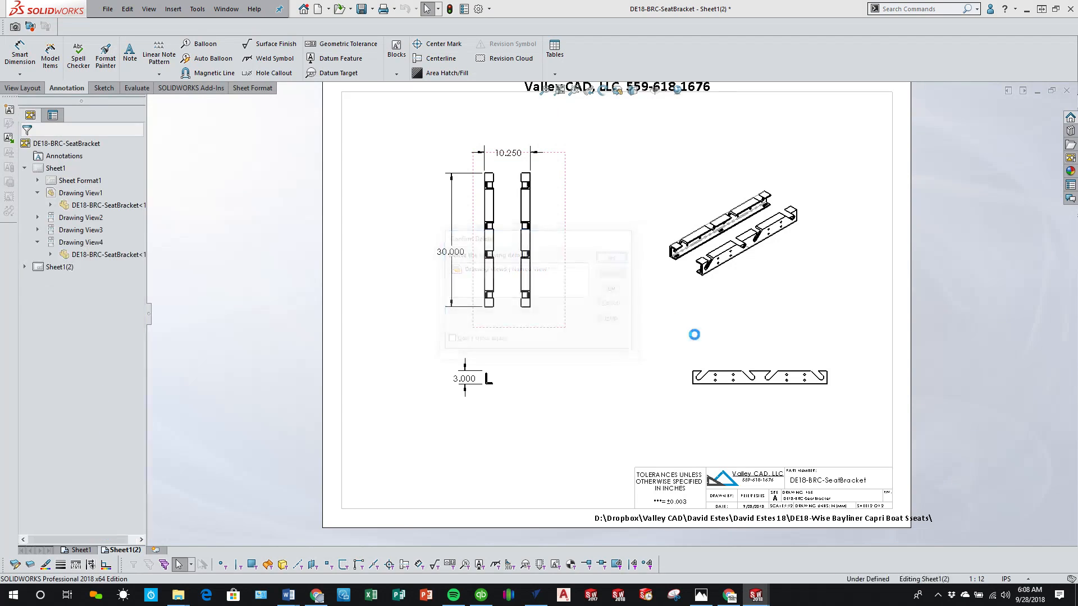
{"action": "left_click", "coordinate": [729, 388]}
{"action": "key", "text": "Delete"}
{"action": "left_click", "coordinate": [622, 261]}
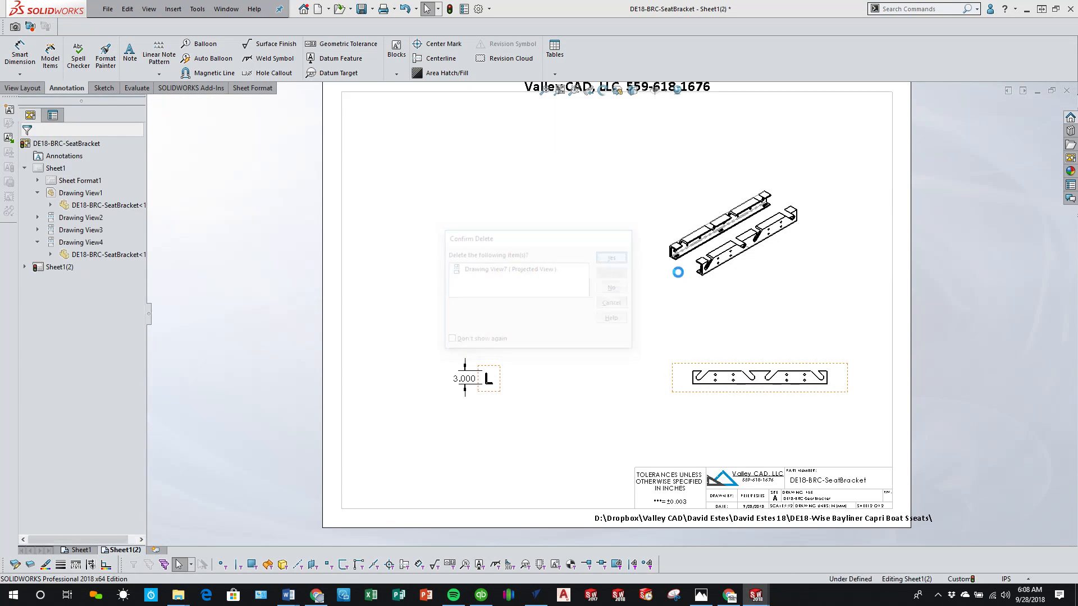
{"action": "left_click", "coordinate": [684, 275]}
{"action": "key", "text": "Delete"}
{"action": "left_click", "coordinate": [628, 253]}
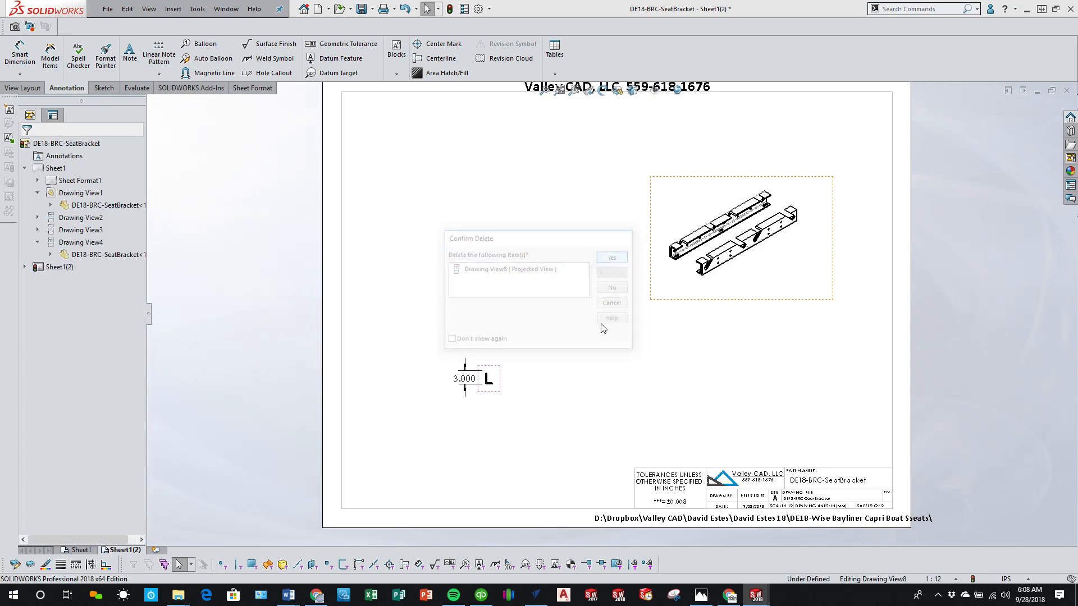
Step: Project top, side and isometric views of the single angle from its end view
{"action": "left_click", "coordinate": [521, 381]}
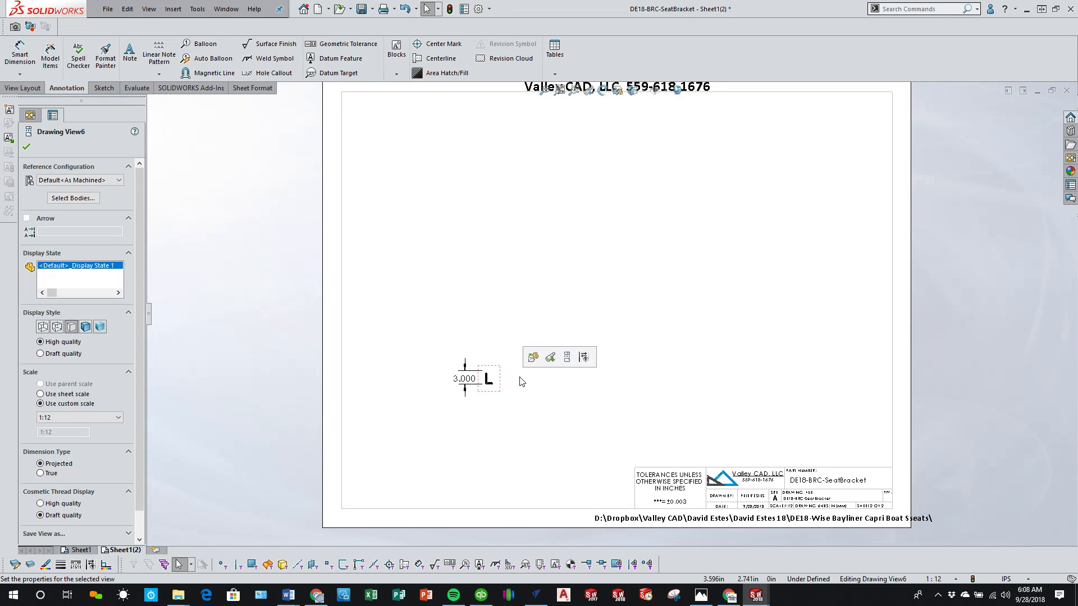
{"action": "left_click", "coordinate": [567, 358]}
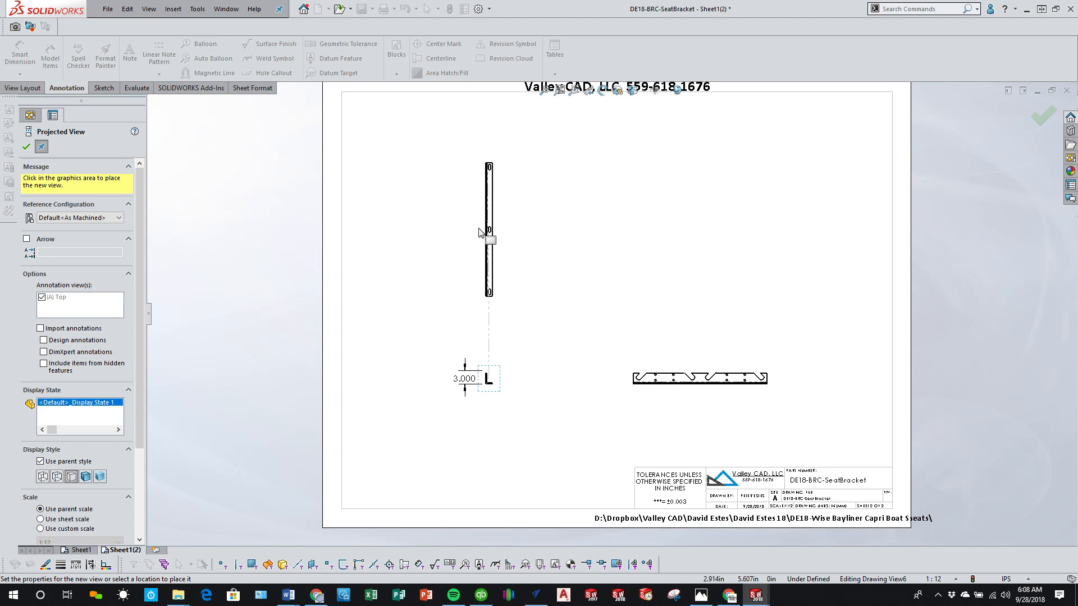
{"action": "left_click", "coordinate": [489, 228]}
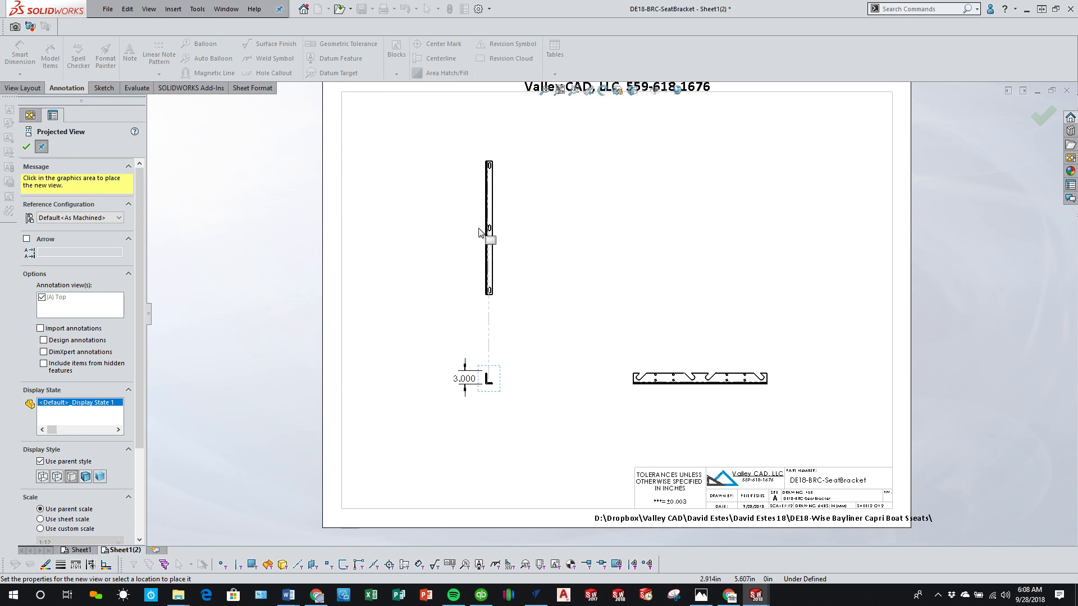
{"action": "right_click", "coordinate": [773, 258]}
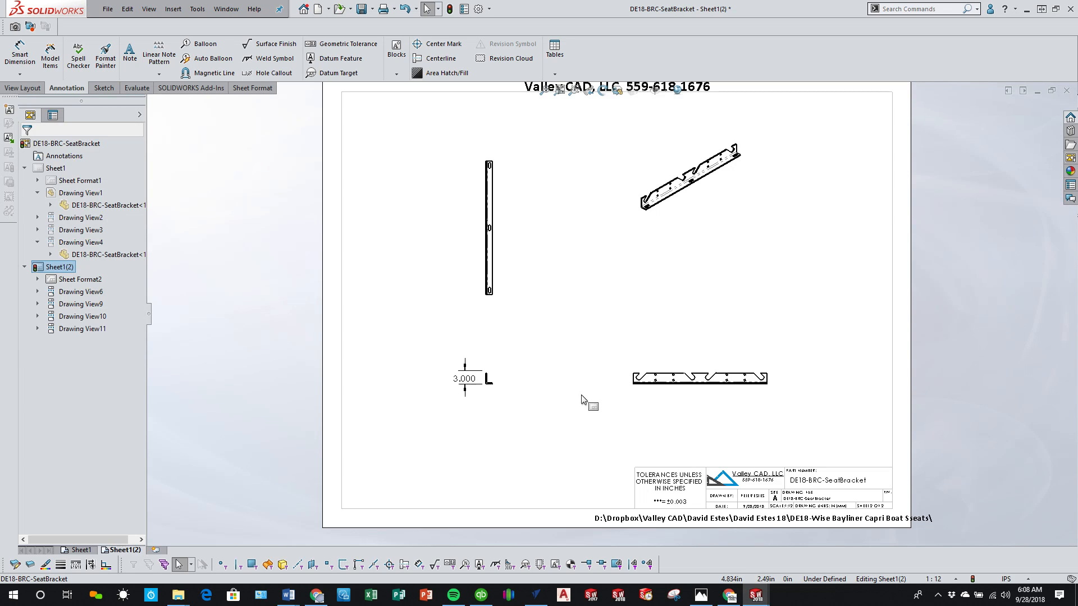
Step: Set the copied sheet's scale to 1:10 and make the angle's end view use the sheet scale
{"action": "scroll", "coordinate": [580, 336], "scroll_direction": "down", "scroll_amount": 1}
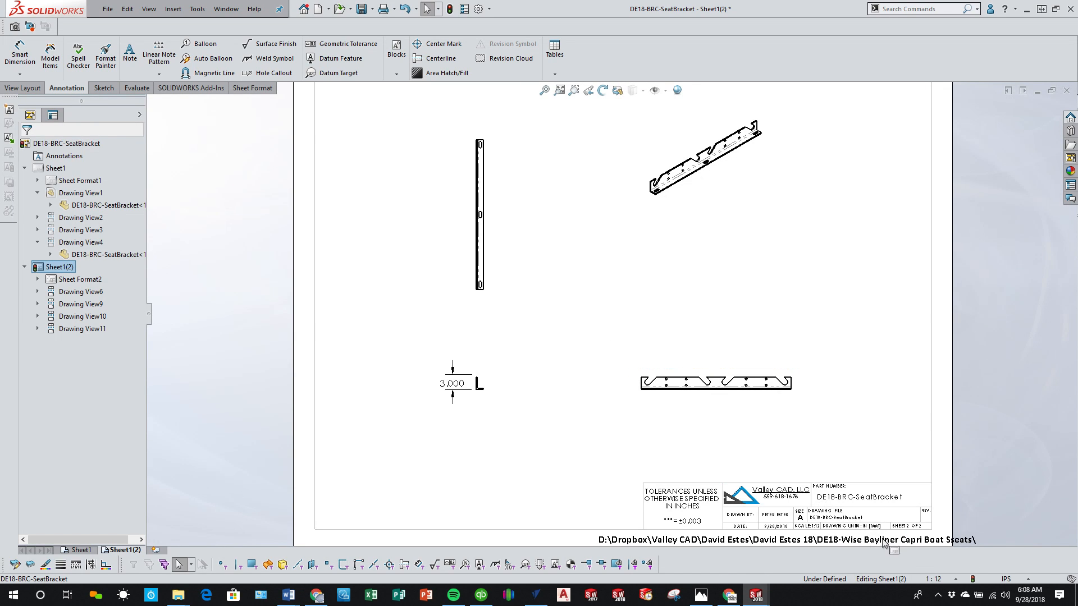
{"action": "left_click", "coordinate": [935, 579]}
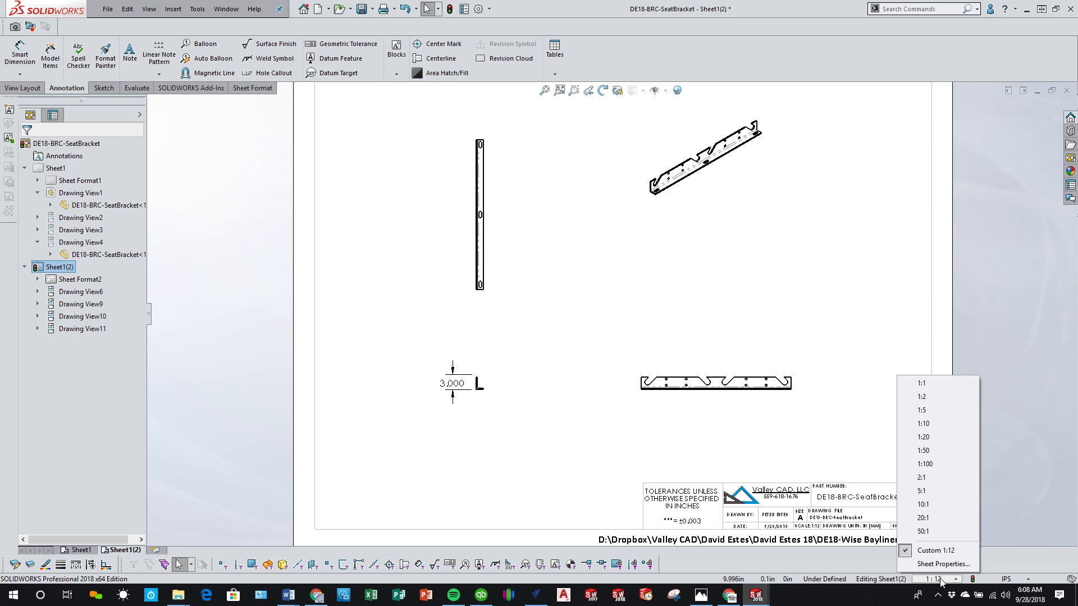
{"action": "left_click", "coordinate": [946, 420]}
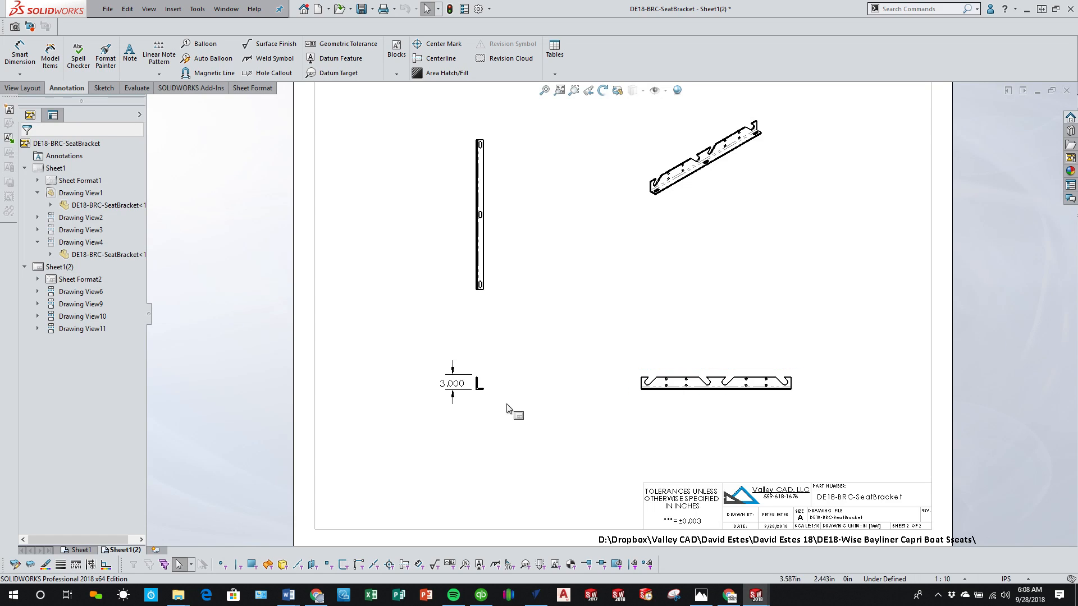
{"action": "left_click", "coordinate": [478, 384]}
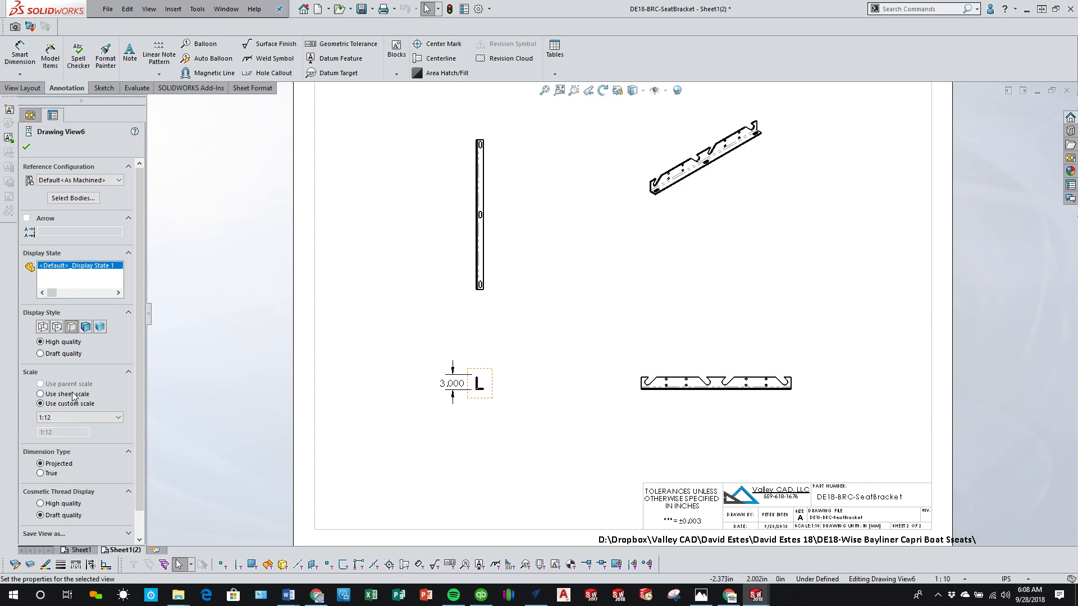
{"action": "left_click", "coordinate": [40, 394]}
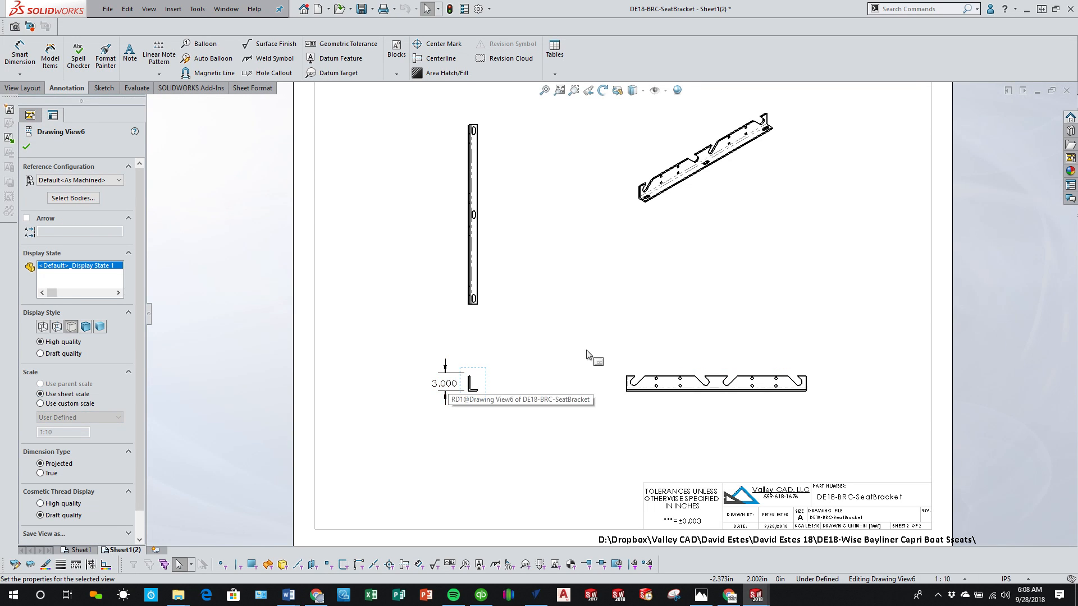
{"action": "left_click", "coordinate": [546, 283]}
Step: Enlarge the copied sheet's scale to 1:5
{"action": "scroll", "coordinate": [546, 284], "scroll_direction": "up", "scroll_amount": 3}
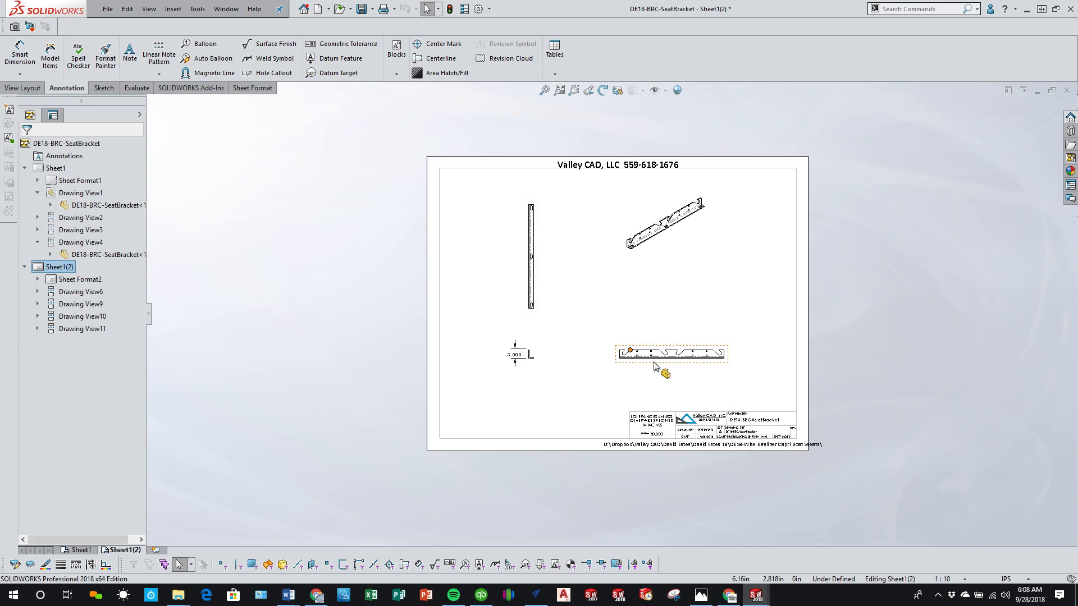
{"action": "left_click", "coordinate": [963, 580]}
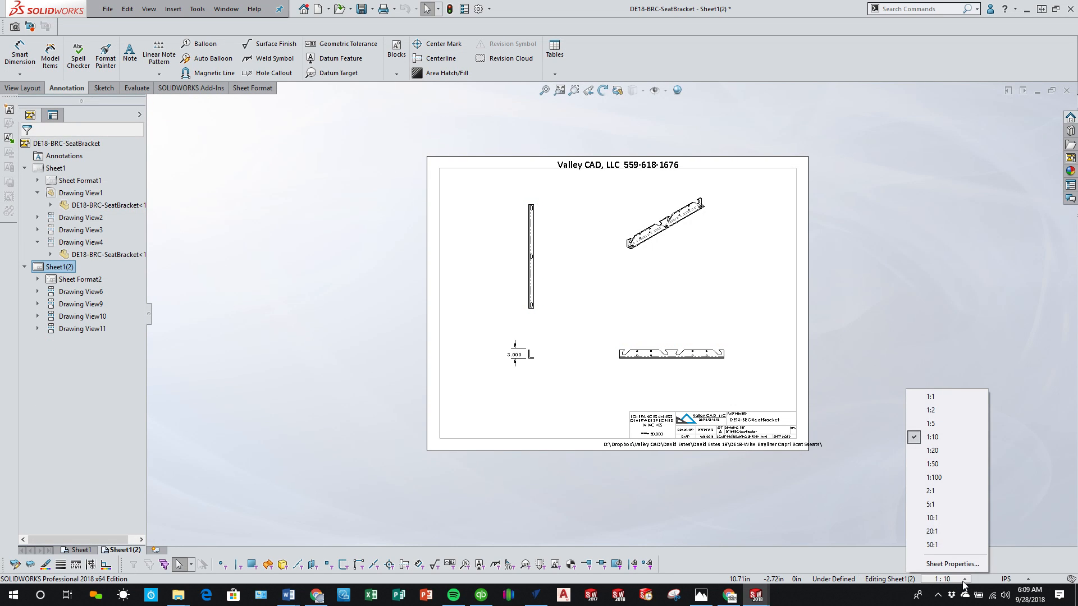
{"action": "left_click", "coordinate": [944, 425]}
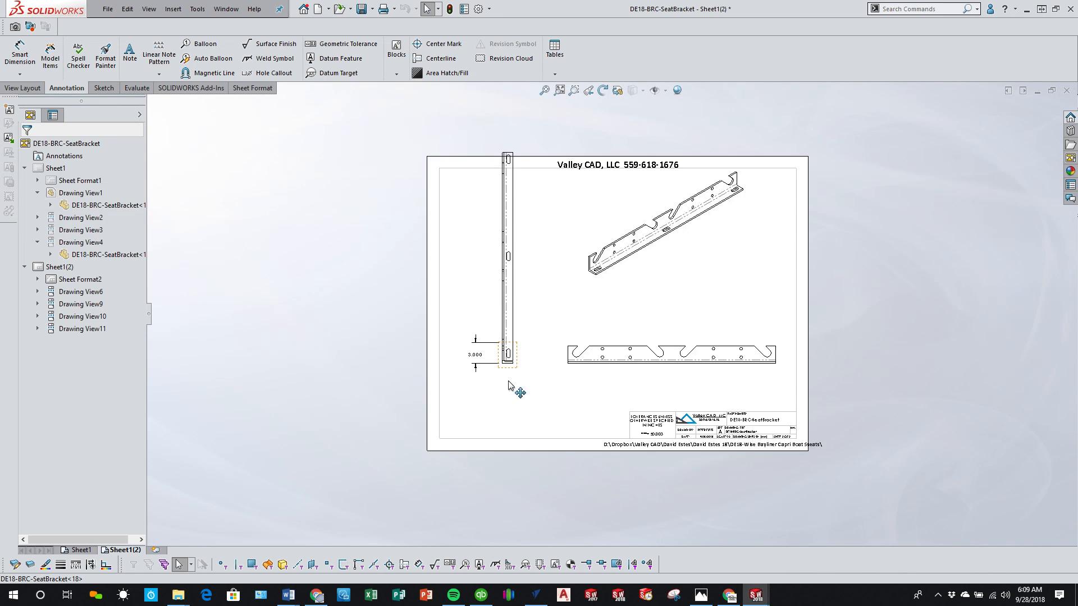
Step: Rearrange the end, isometric and top views so the enlarged views fit inside the sheet border without overlapping
{"action": "left_click_drag", "start_coordinate": [508, 374], "coordinate": [508, 418]}
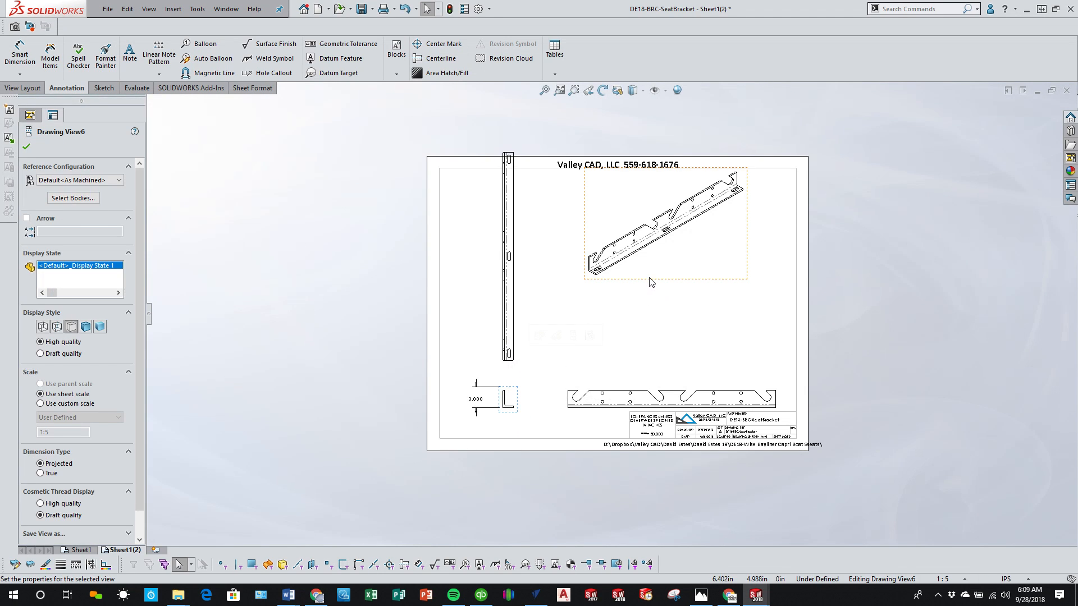
{"action": "mouse_move", "coordinate": [649, 284]}
{"action": "left_mouse_down"}
{"action": "mouse_move", "coordinate": [707, 335]}
{"action": "mouse_move", "coordinate": [640, 338]}
{"action": "left_mouse_up"}
{"action": "left_click_drag", "start_coordinate": [524, 320], "coordinate": [524, 336]}
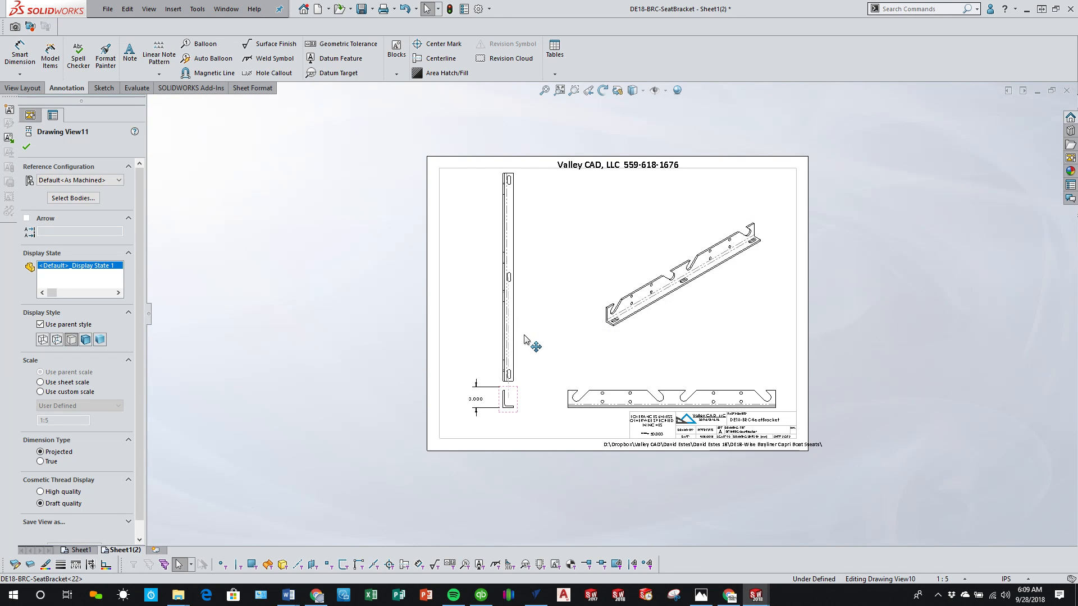
{"action": "left_click", "coordinate": [567, 434]}
Step: Dimension the width of the angle's horizontal leg below the end view
{"action": "scroll", "coordinate": [523, 414], "scroll_direction": "down", "scroll_amount": 3}
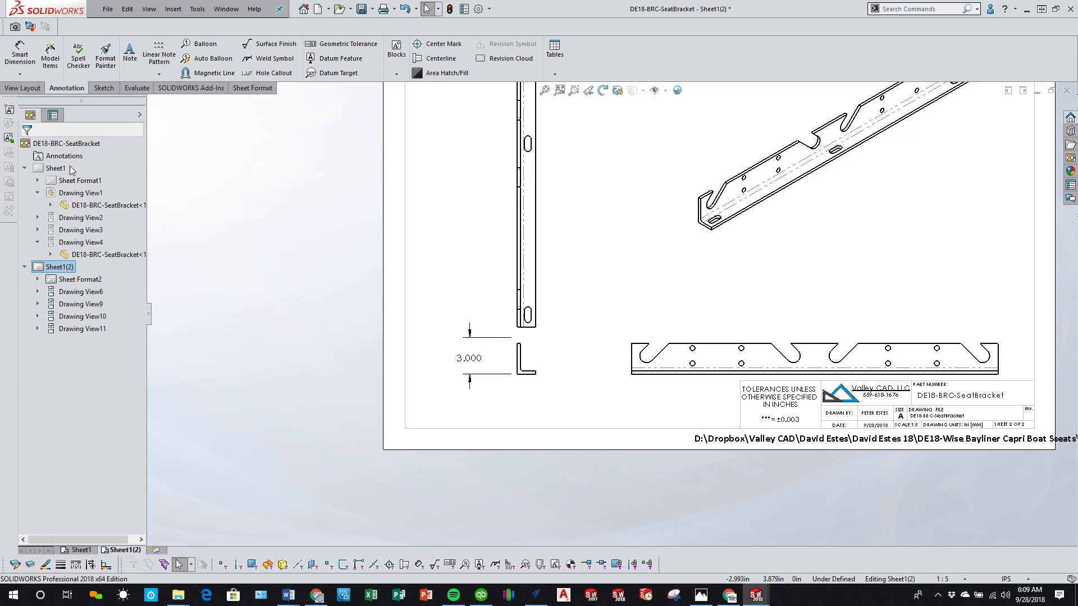
{"action": "left_click", "coordinate": [19, 54]}
{"action": "scroll", "coordinate": [458, 336], "scroll_direction": "down", "scroll_amount": 3}
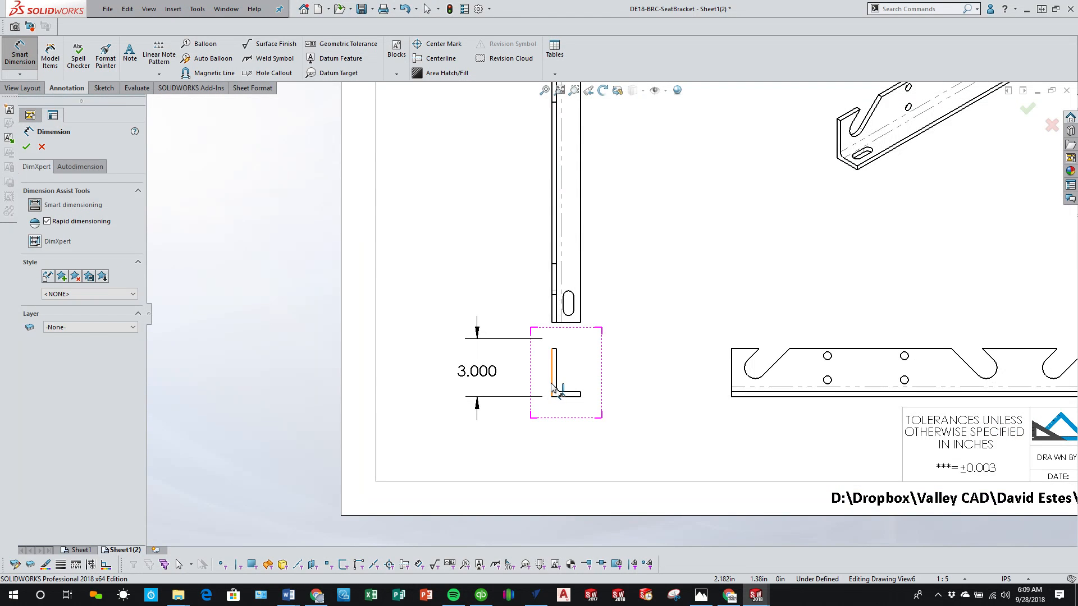
{"action": "left_click", "coordinate": [553, 382]}
{"action": "scroll", "coordinate": [558, 387], "scroll_direction": "down", "scroll_amount": 3}
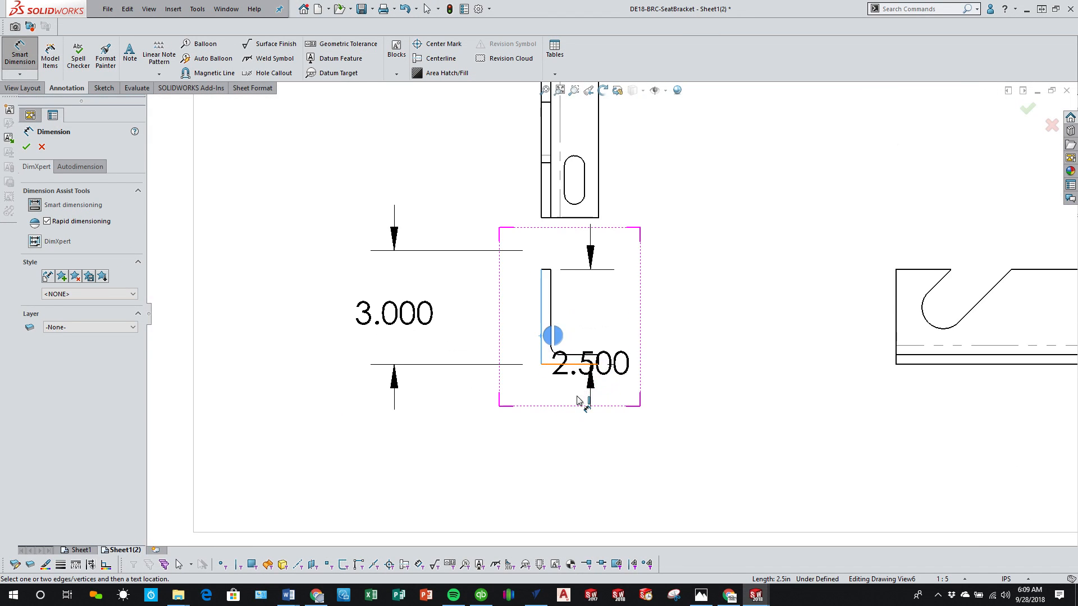
{"action": "left_click", "coordinate": [598, 361]}
{"action": "left_click", "coordinate": [600, 364]}
{"action": "left_click", "coordinate": [725, 364]}
{"action": "scroll", "coordinate": [725, 362], "scroll_direction": "up", "scroll_amount": 2}
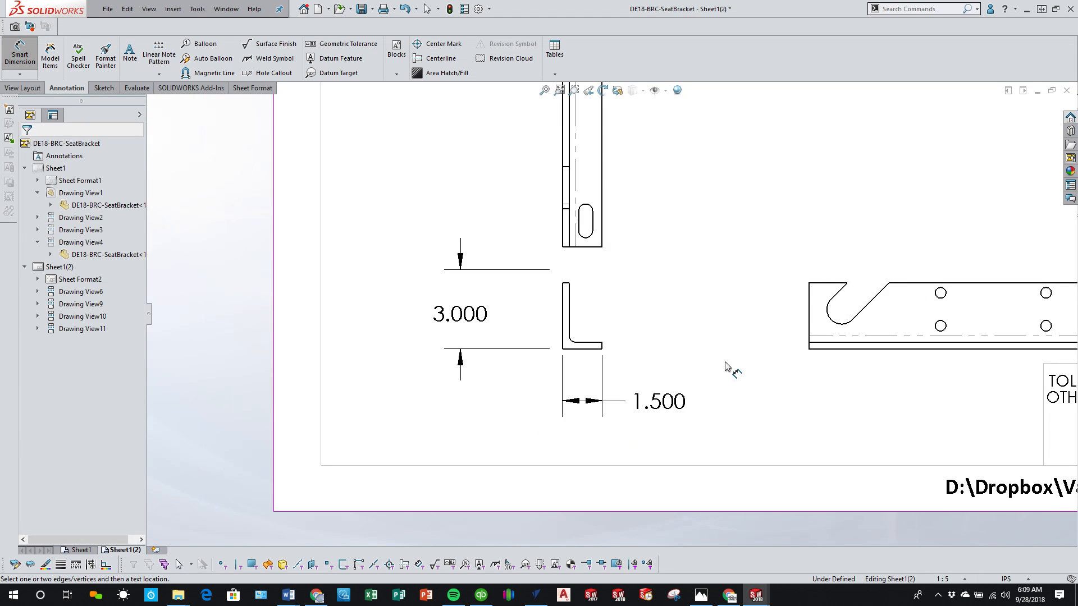
Step: Place ordinate dimensions on the tall top view, with zero at the lower end, locating the lower and middle slots' arc centres
{"action": "scroll", "coordinate": [726, 364], "scroll_direction": "up", "scroll_amount": 5}
{"action": "scroll", "coordinate": [634, 272], "scroll_direction": "down", "scroll_amount": 2}
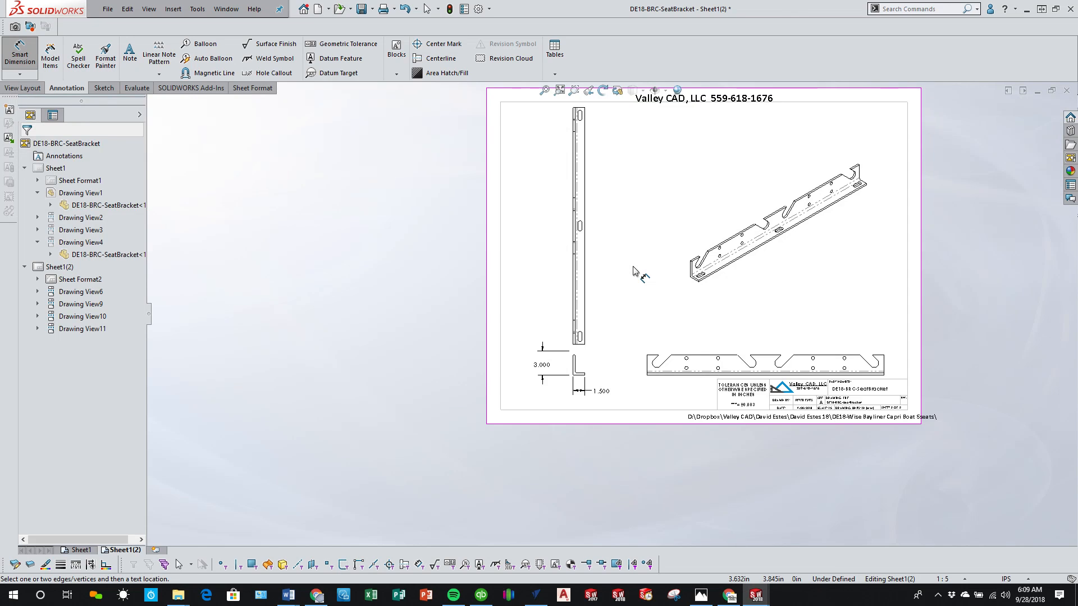
{"action": "scroll", "coordinate": [653, 275], "scroll_direction": "down", "scroll_amount": 5}
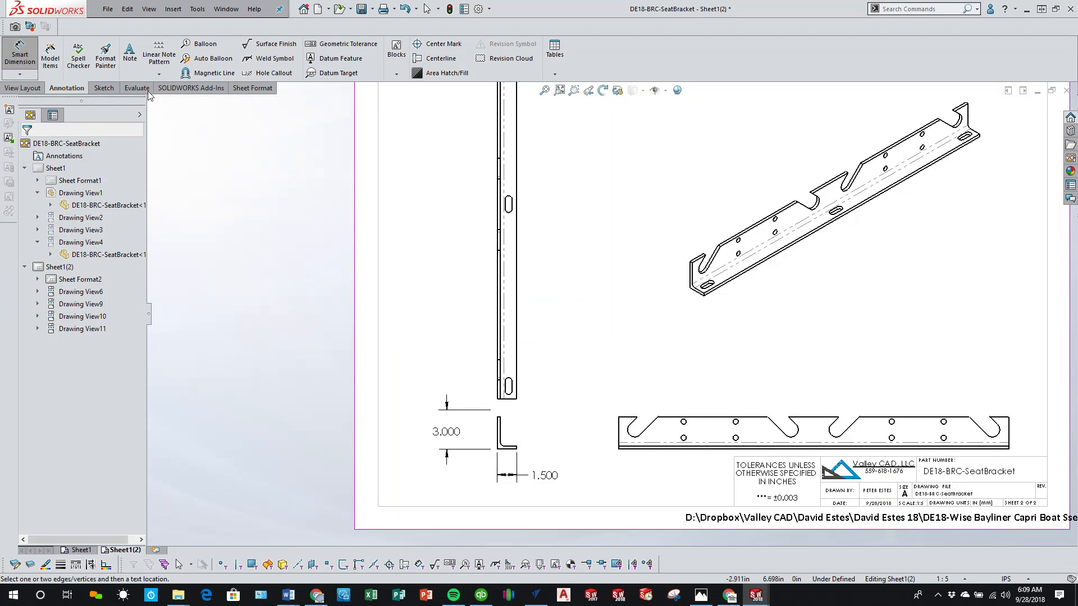
{"action": "left_click", "coordinate": [20, 74]}
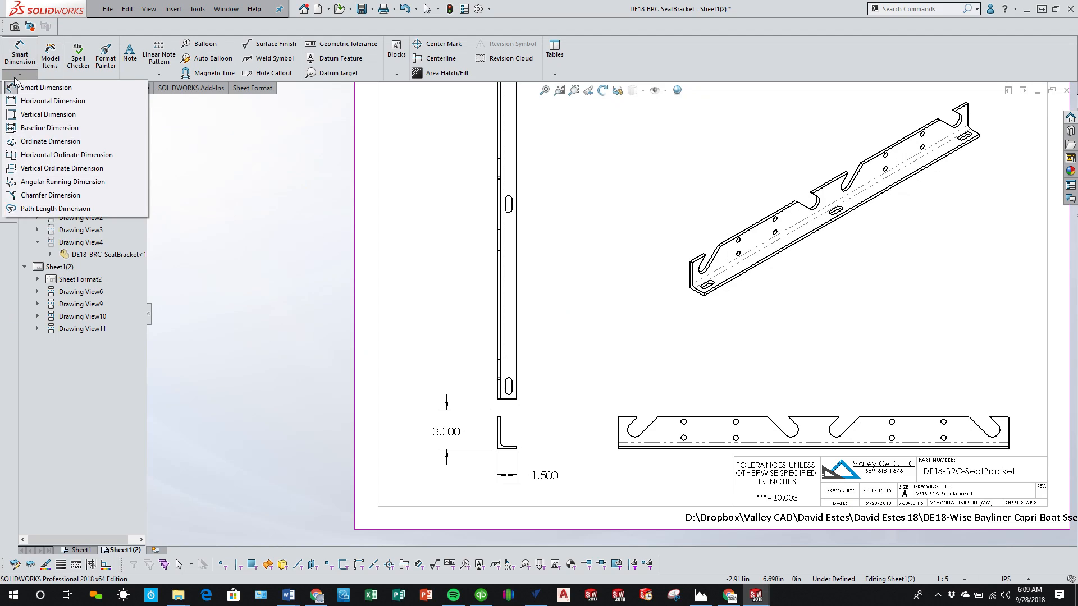
{"action": "left_click", "coordinate": [56, 141]}
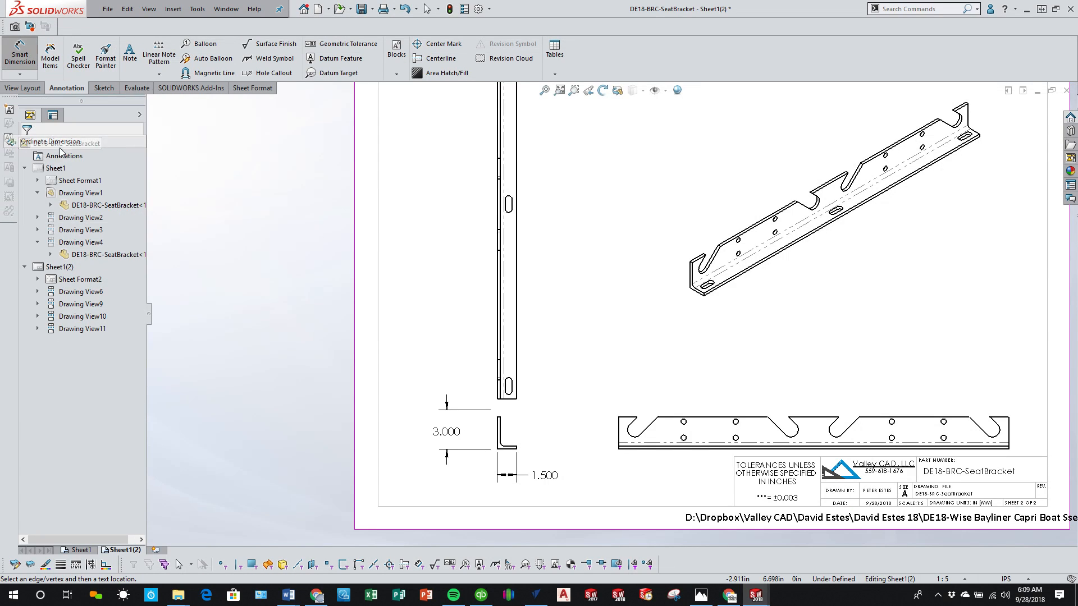
{"action": "left_click", "coordinate": [512, 387]}
{"action": "left_click", "coordinate": [511, 379]}
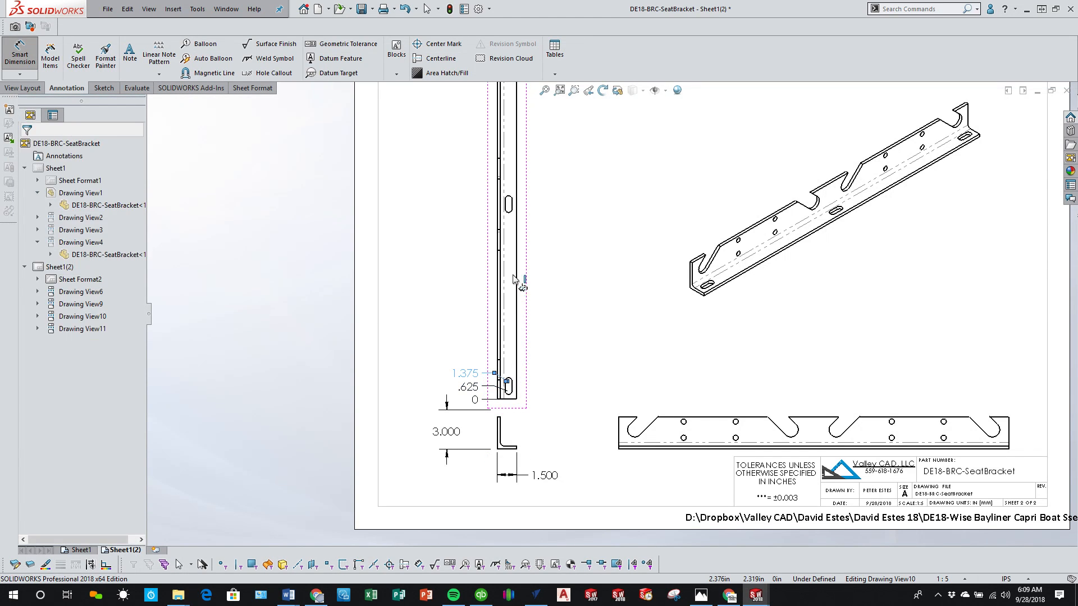
{"action": "left_click", "coordinate": [510, 200]}
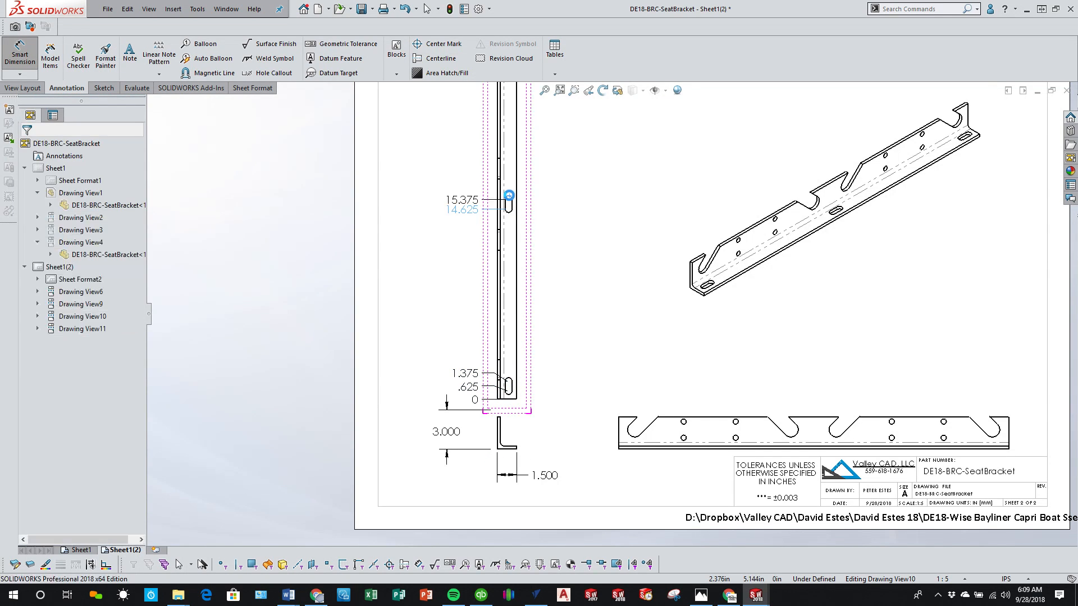
Step: Extend the top view's ordinate set to the uppermost slot's arc centres and the angle's upper end
{"action": "scroll", "coordinate": [537, 203], "scroll_direction": "up", "scroll_amount": 5}
{"action": "scroll", "coordinate": [565, 197], "scroll_direction": "down", "scroll_amount": 5}
{"action": "scroll", "coordinate": [584, 246], "scroll_direction": "down", "scroll_amount": 1}
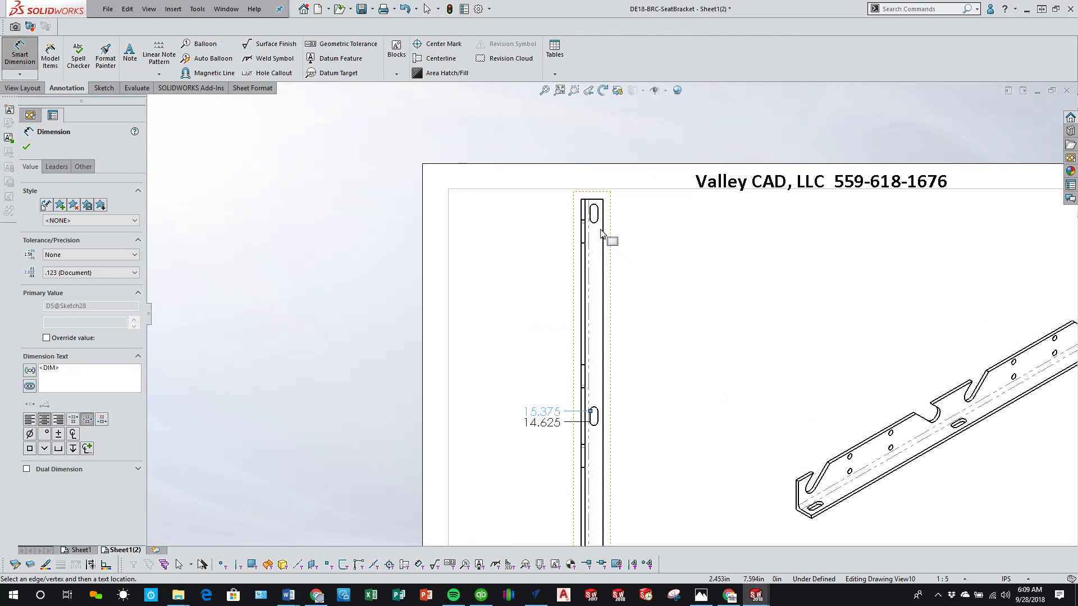
{"action": "left_click", "coordinate": [595, 225]}
{"action": "left_click", "coordinate": [594, 206]}
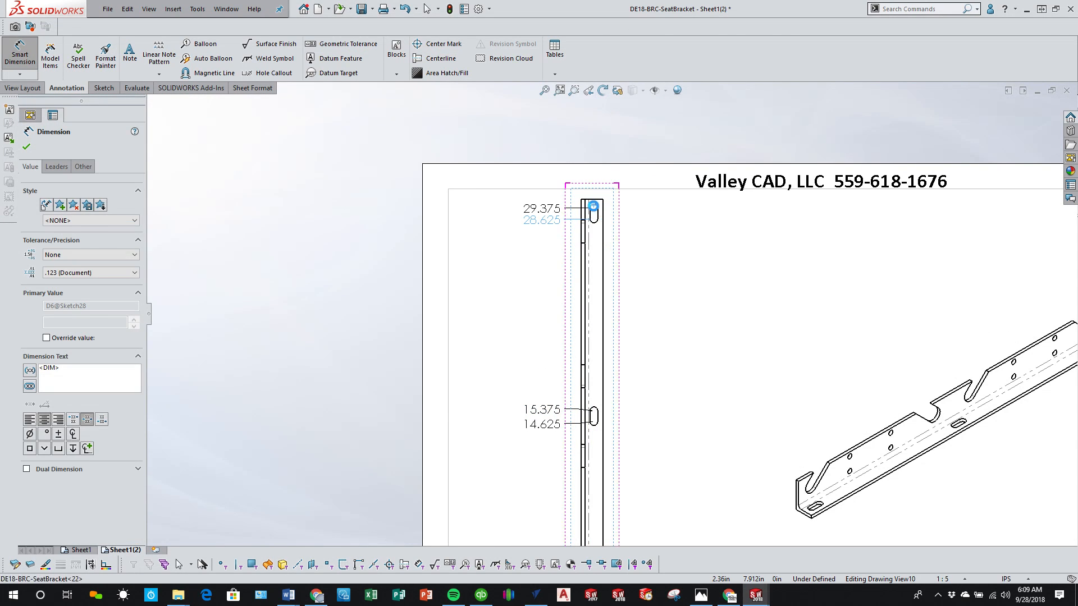
{"action": "key", "text": "Escape"}
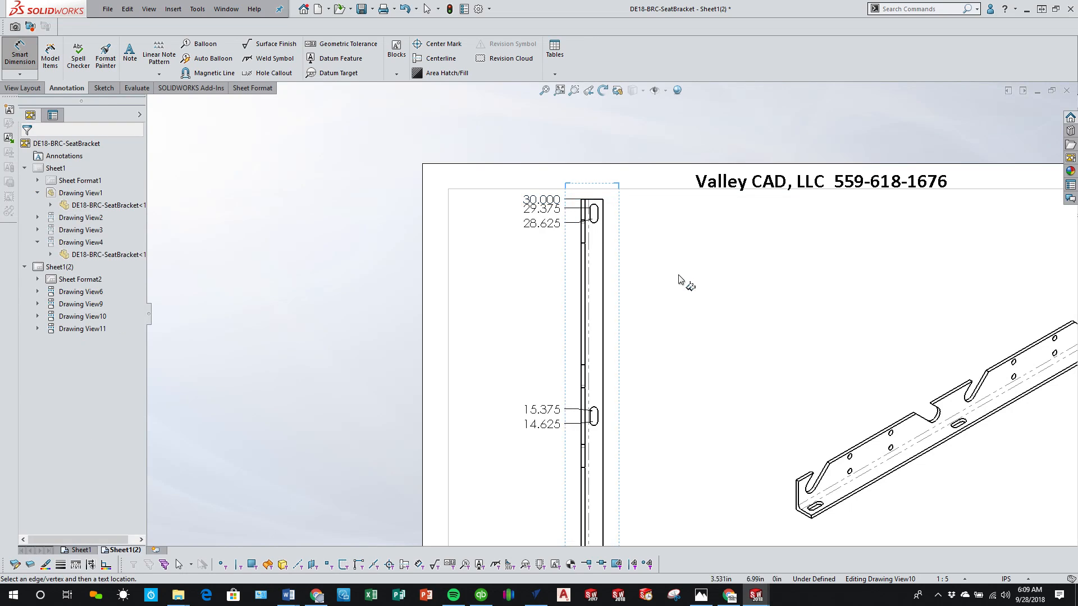
{"action": "scroll", "coordinate": [682, 309], "scroll_direction": "up", "scroll_amount": 5}
{"action": "right_click", "coordinate": [671, 360]}
{"action": "left_click", "coordinate": [697, 391]}
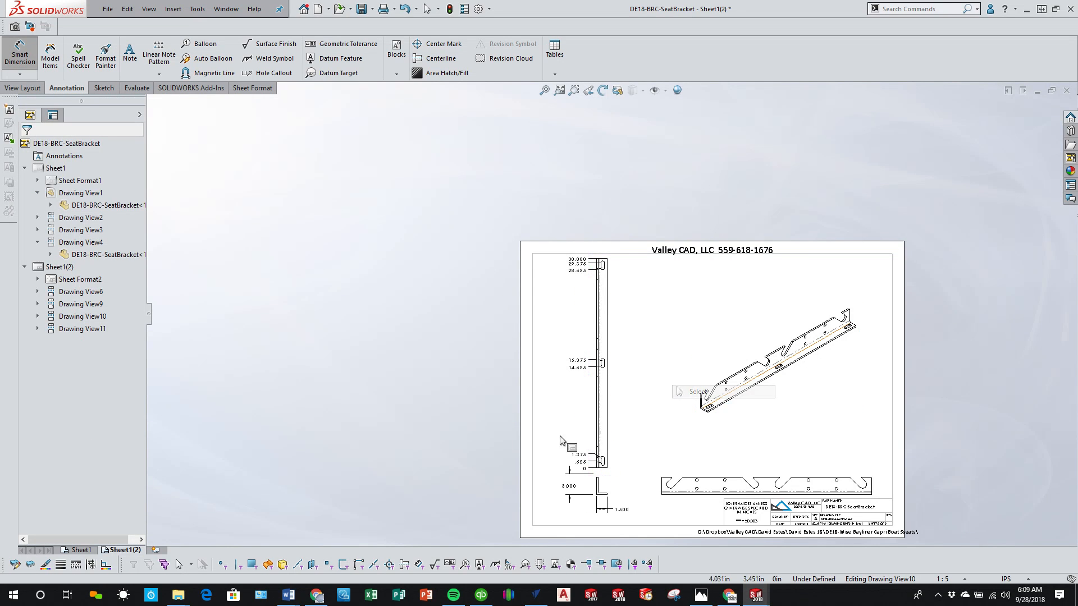
{"action": "scroll", "coordinate": [614, 456], "scroll_direction": "down", "scroll_amount": 3}
{"action": "scroll", "coordinate": [613, 456], "scroll_direction": "up", "scroll_amount": 3}
{"action": "scroll", "coordinate": [639, 382], "scroll_direction": "down", "scroll_amount": 4}
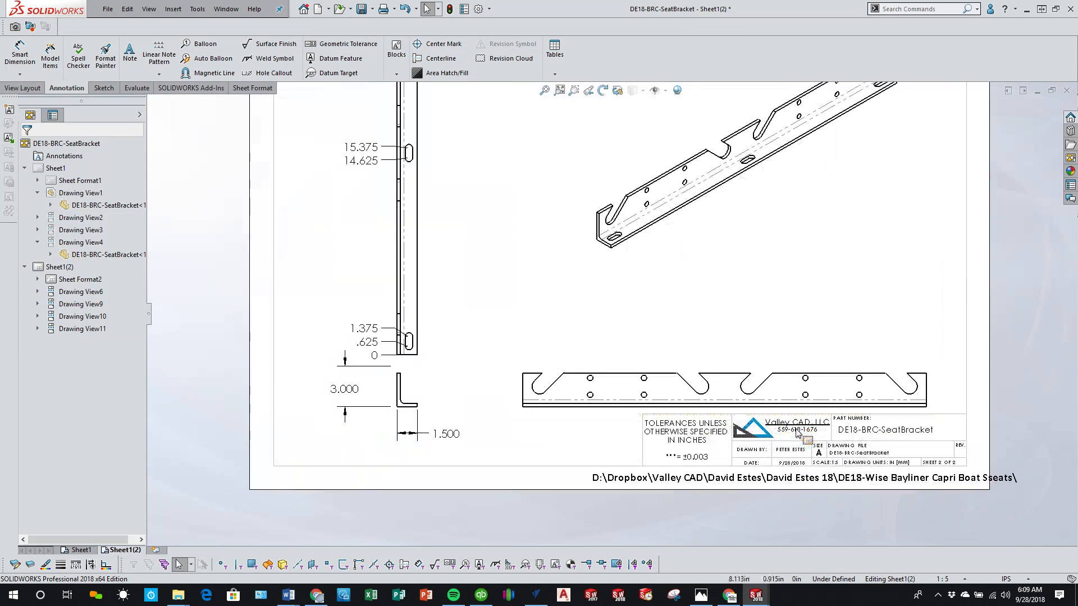
{"action": "left_click", "coordinate": [638, 371]}
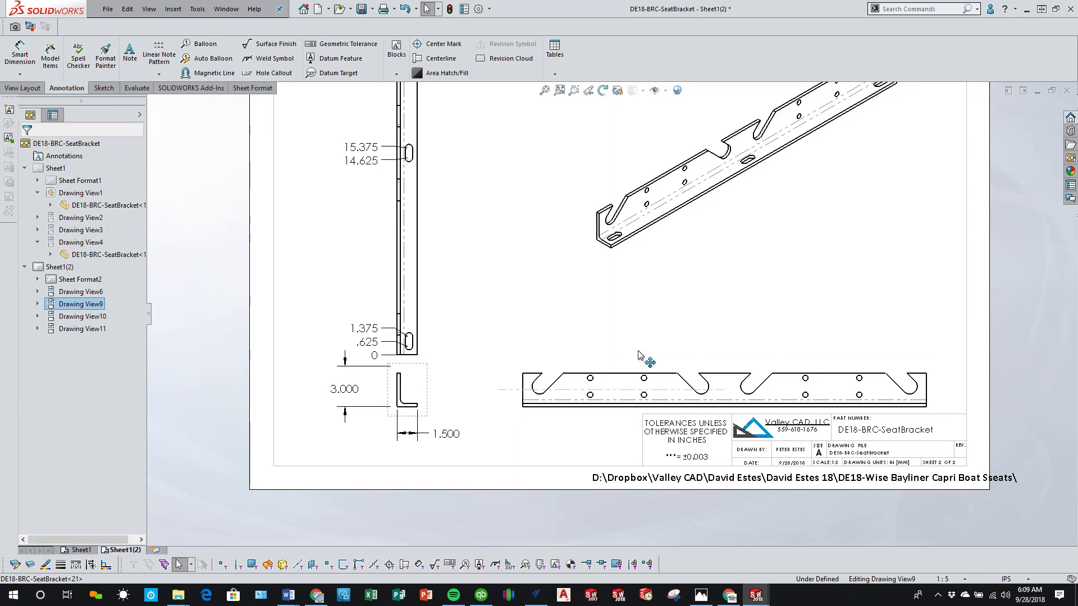
{"action": "scroll", "coordinate": [640, 365], "scroll_direction": "up", "scroll_amount": 4}
{"action": "left_click", "coordinate": [542, 242]}
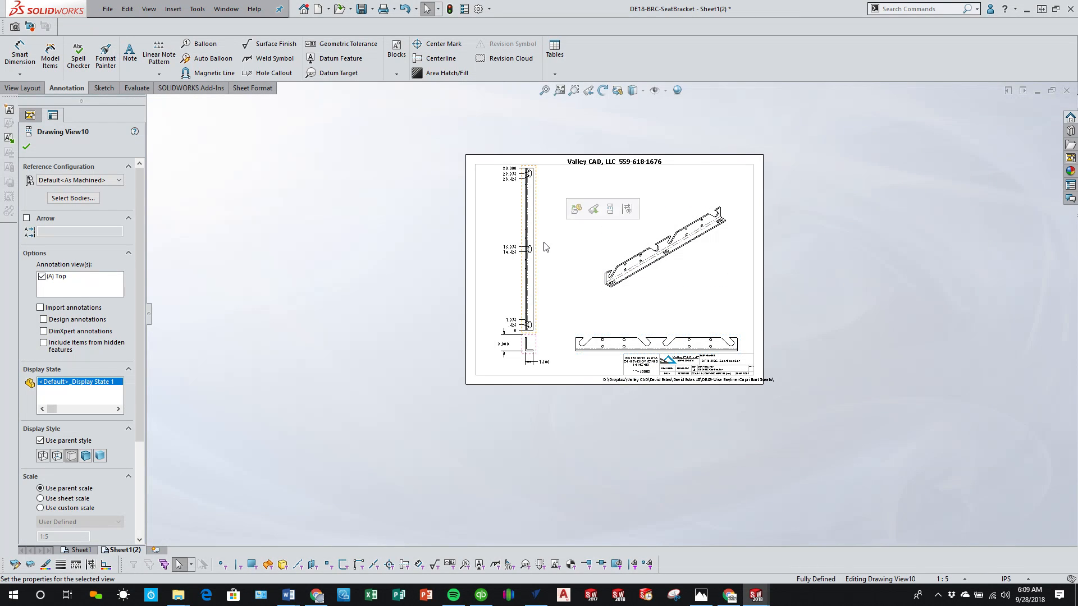
{"action": "key", "text": "Escape"}
{"action": "scroll", "coordinate": [705, 322], "scroll_direction": "down", "scroll_amount": 3}
{"action": "left_click", "coordinate": [553, 298]}
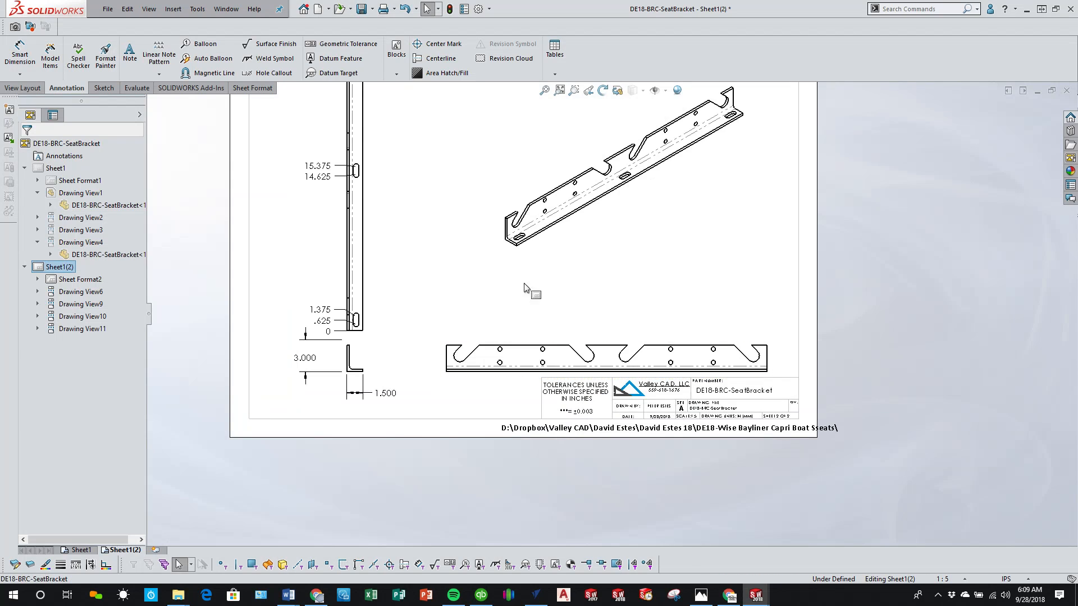
Step: Place horizontal ordinate dimensions above the notched side view, zeroed at its left end, for the first two notches and the hole columns between them
{"action": "left_click", "coordinate": [27, 70]}
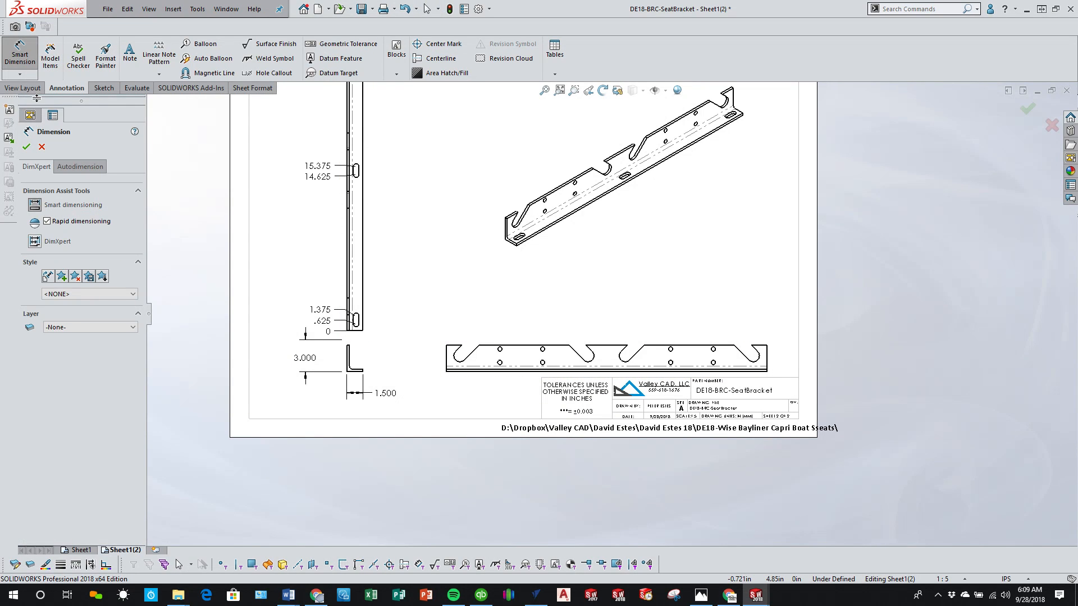
{"action": "left_click", "coordinate": [19, 73]}
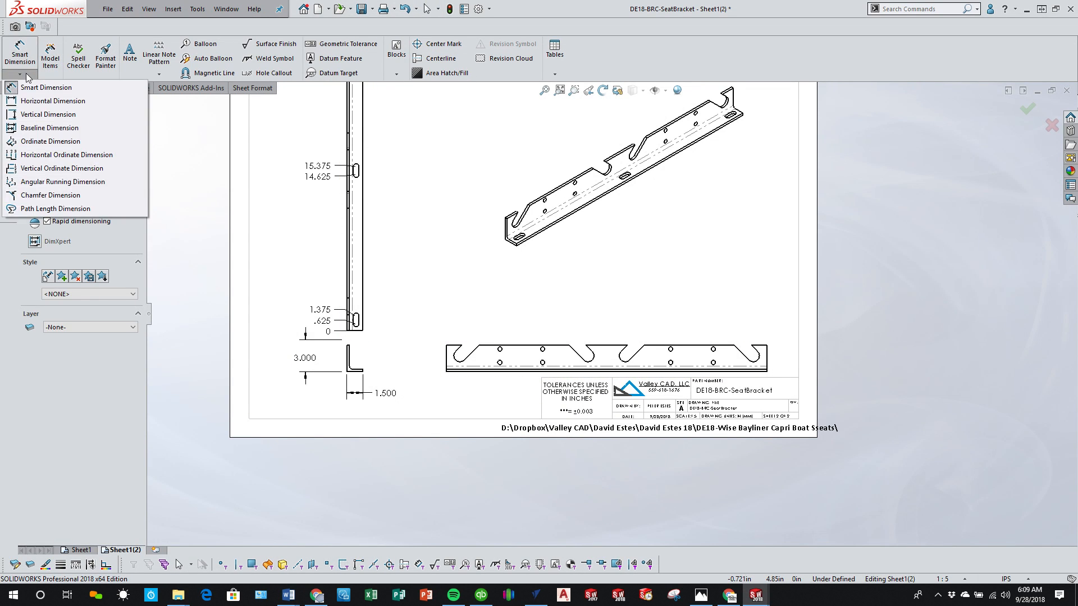
{"action": "left_click", "coordinate": [34, 142]}
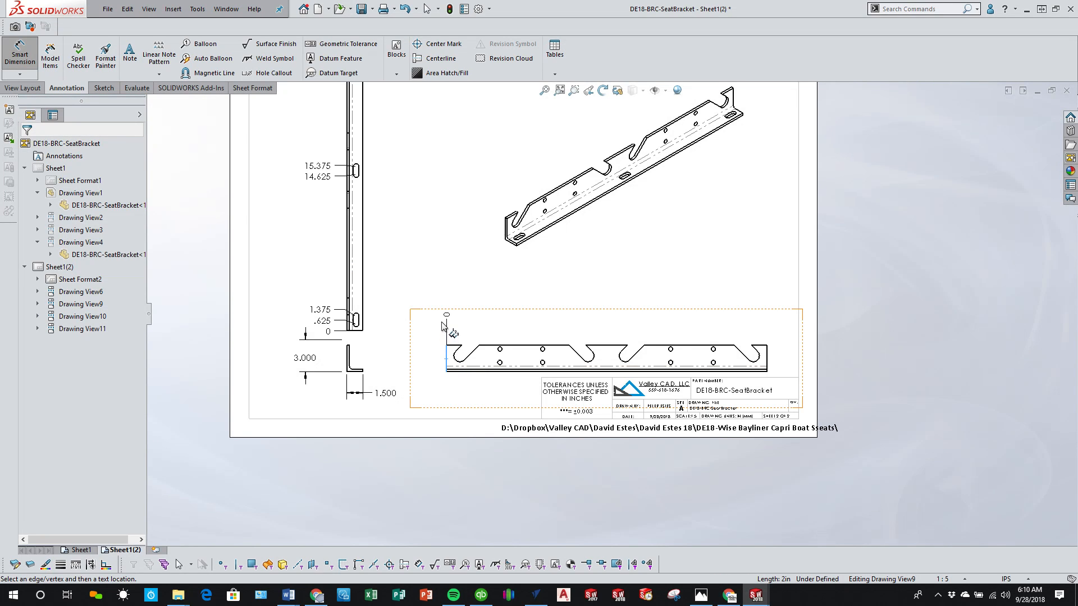
{"action": "left_click", "coordinate": [442, 325]}
{"action": "scroll", "coordinate": [445, 355], "scroll_direction": "down", "scroll_amount": 2}
{"action": "left_click", "coordinate": [464, 369]}
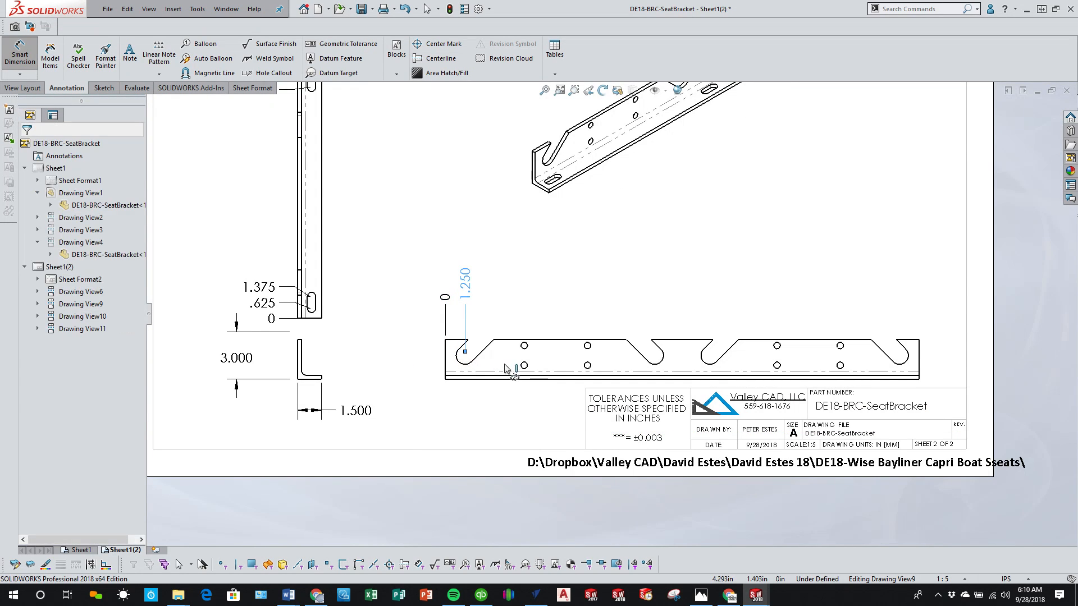
{"action": "left_click", "coordinate": [524, 353]}
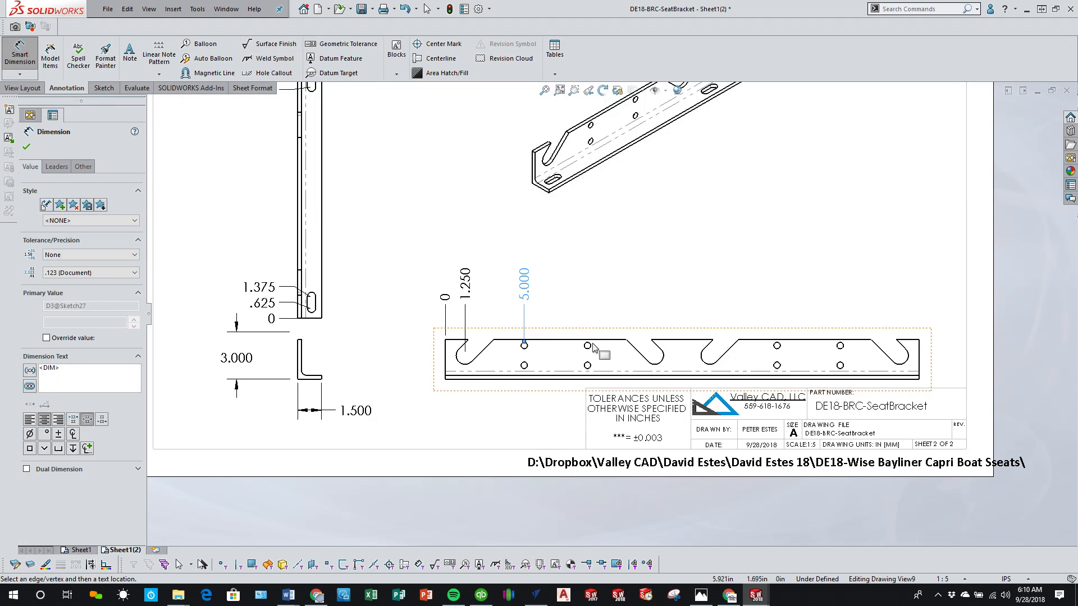
{"action": "left_click", "coordinate": [589, 345]}
{"action": "left_click", "coordinate": [655, 362]}
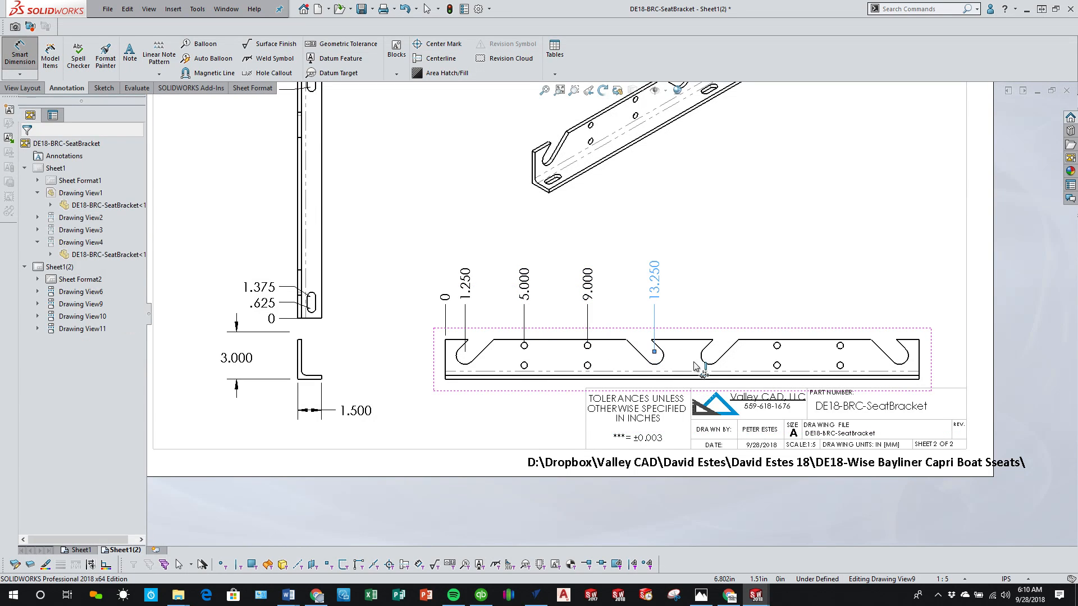
Step: Extend the horizontal ordinate set to the third notch, the next two hole columns and the last notch
{"action": "left_click", "coordinate": [706, 364]}
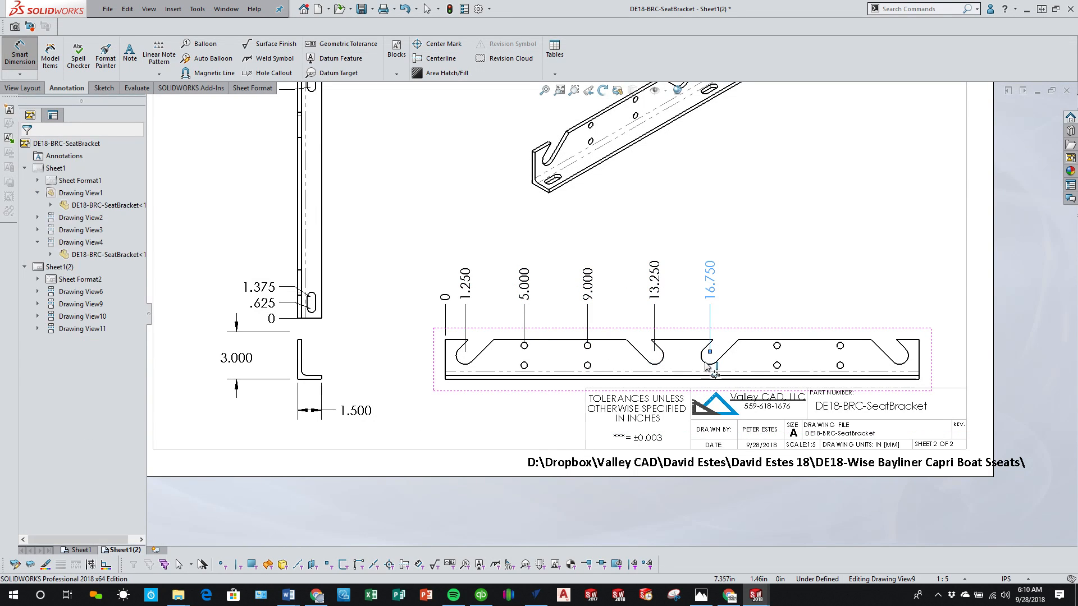
{"action": "left_click", "coordinate": [777, 346]}
{"action": "left_click", "coordinate": [837, 347]}
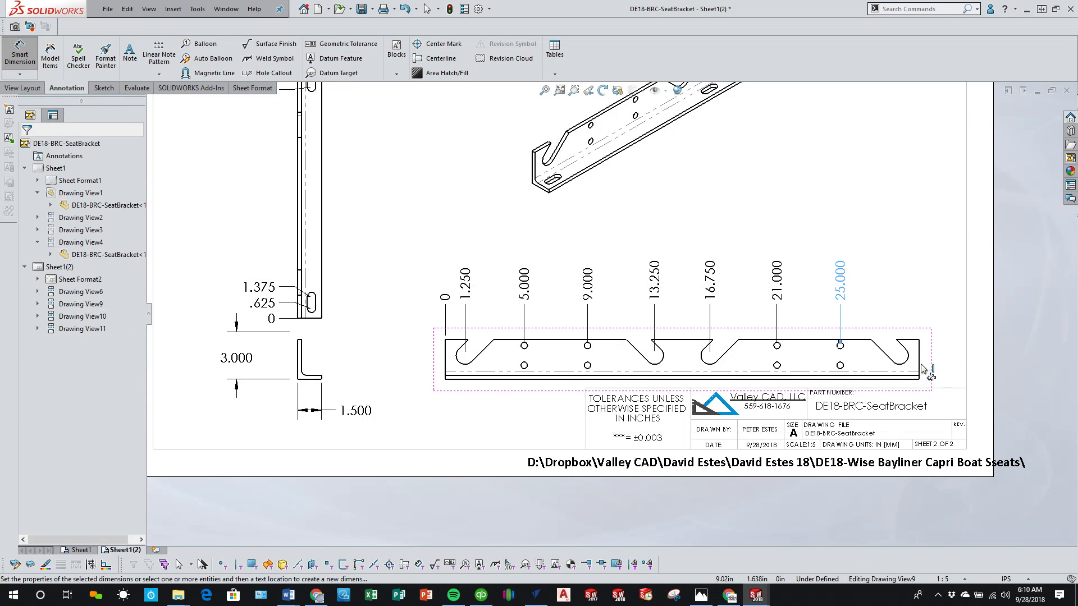
{"action": "left_click", "coordinate": [900, 352]}
{"action": "right_click", "coordinate": [506, 430]}
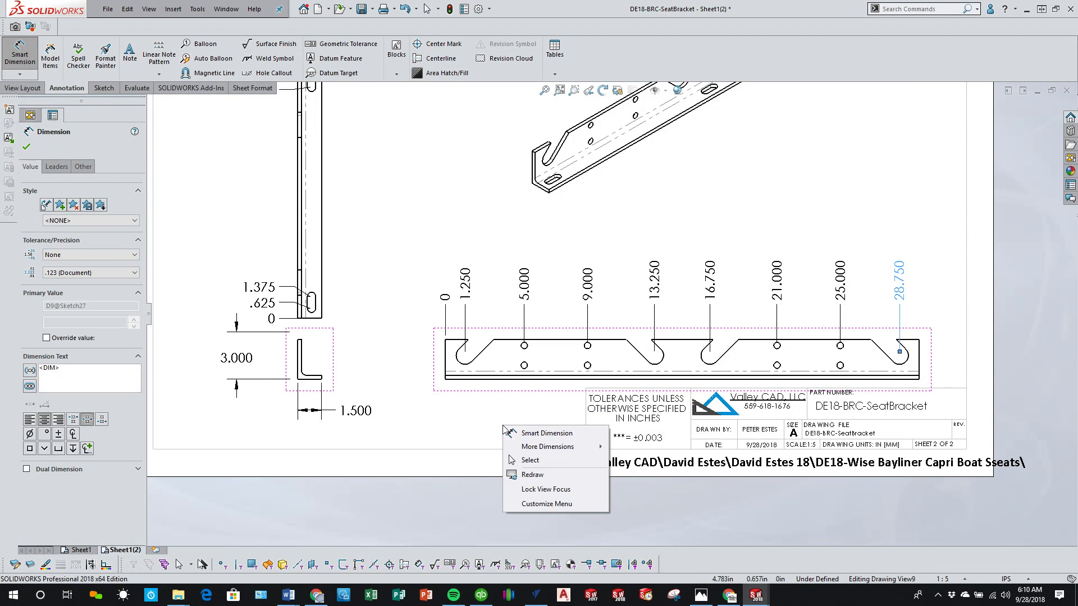
{"action": "left_click", "coordinate": [577, 458]}
Step: Start a vertical ordinate set beside the notched side view, with zero at the bottom edge, and add the lower hole row's height
{"action": "scroll", "coordinate": [522, 402], "scroll_direction": "down", "scroll_amount": 3}
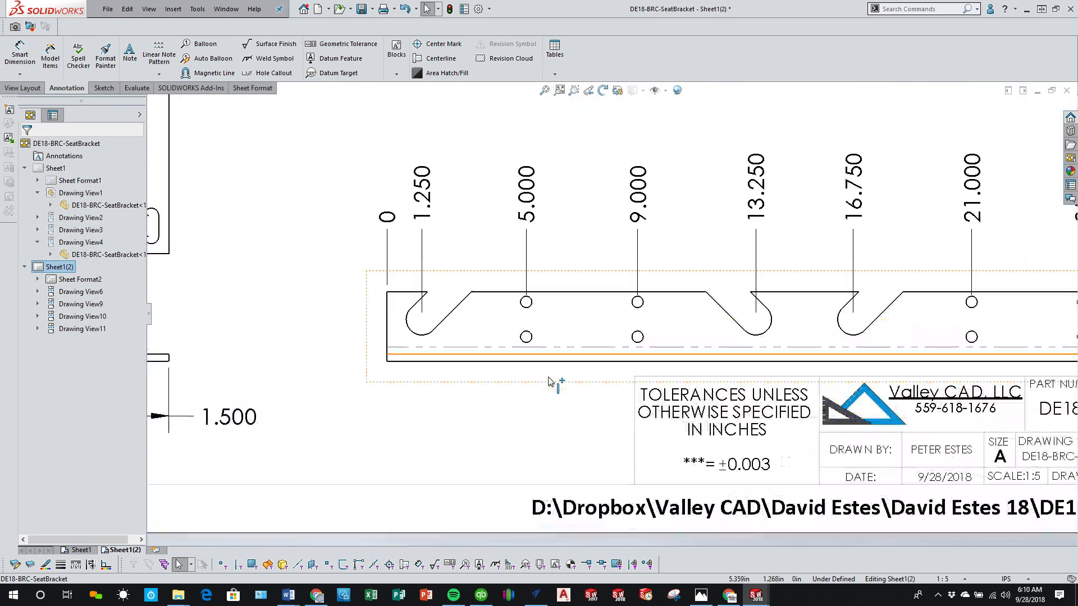
{"action": "scroll", "coordinate": [549, 382], "scroll_direction": "down", "scroll_amount": 2}
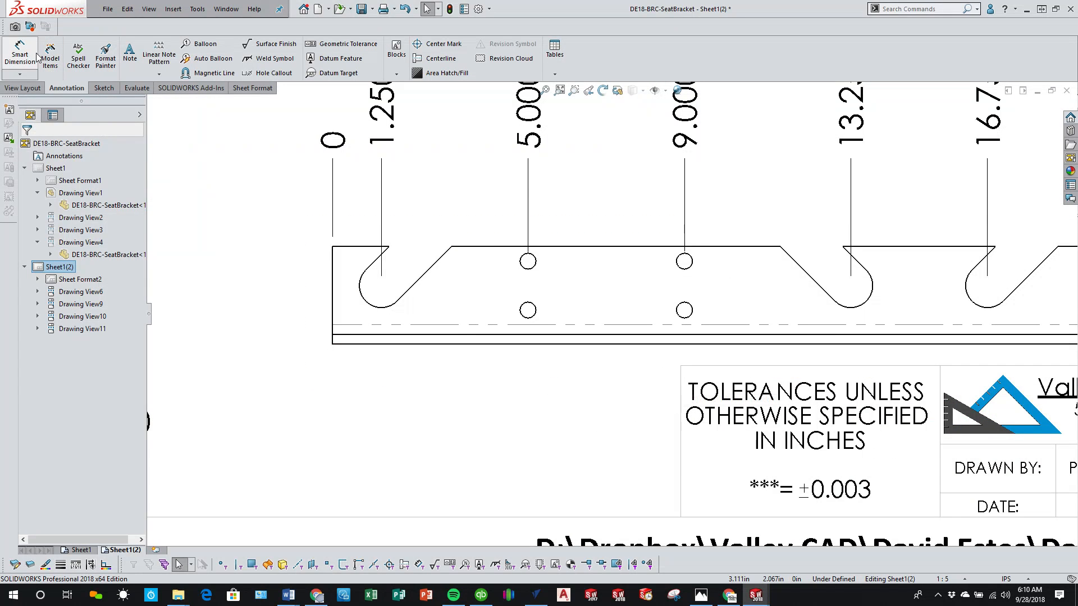
{"action": "left_click", "coordinate": [23, 74]}
{"action": "left_click", "coordinate": [45, 146]}
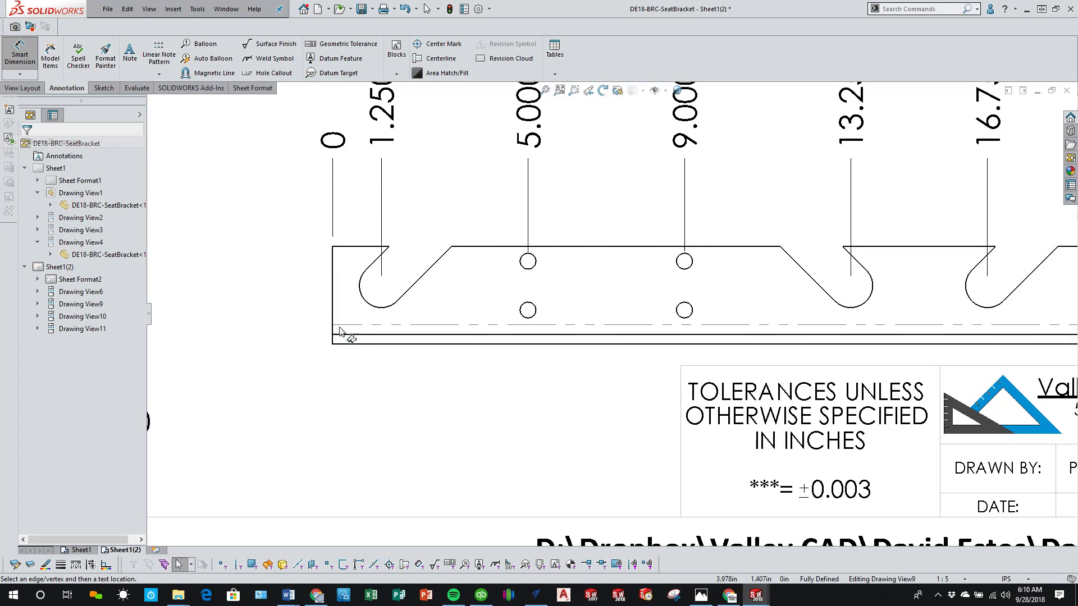
{"action": "left_click", "coordinate": [356, 344]}
{"action": "left_click", "coordinate": [302, 352]}
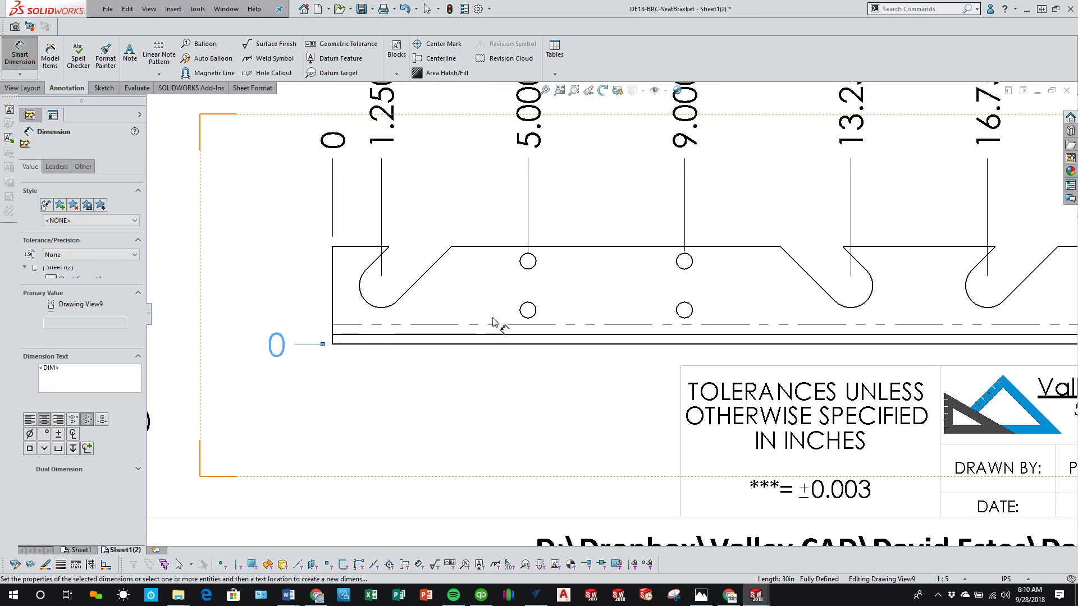
{"action": "left_click", "coordinate": [527, 318]}
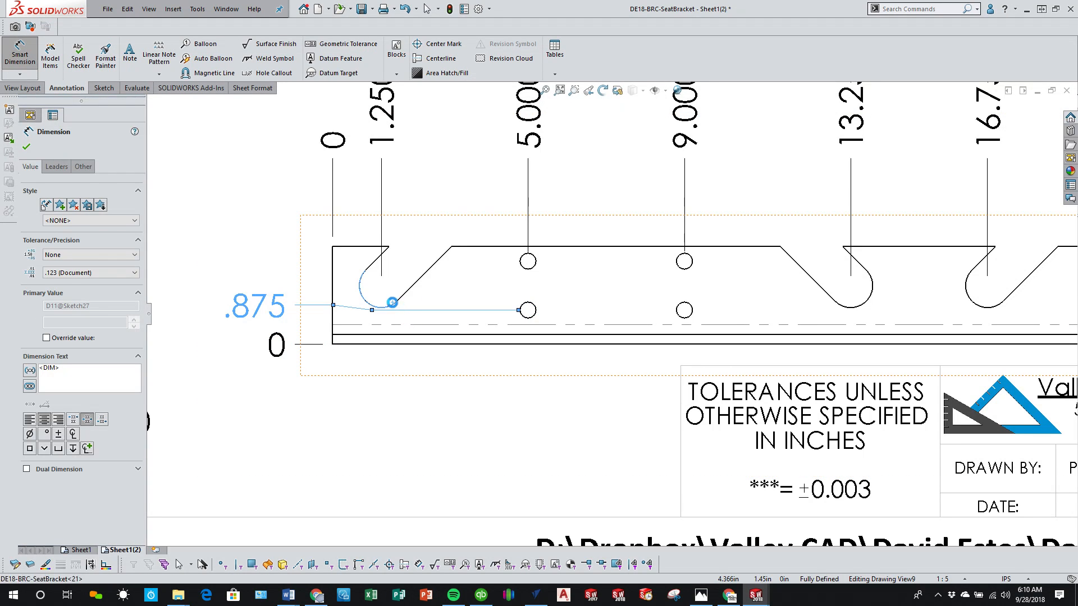
Step: Add the notch arc centre, upper hole row and top edge to the side view's vertical ordinate set
{"action": "left_click", "coordinate": [393, 303]}
{"action": "left_click", "coordinate": [528, 262]}
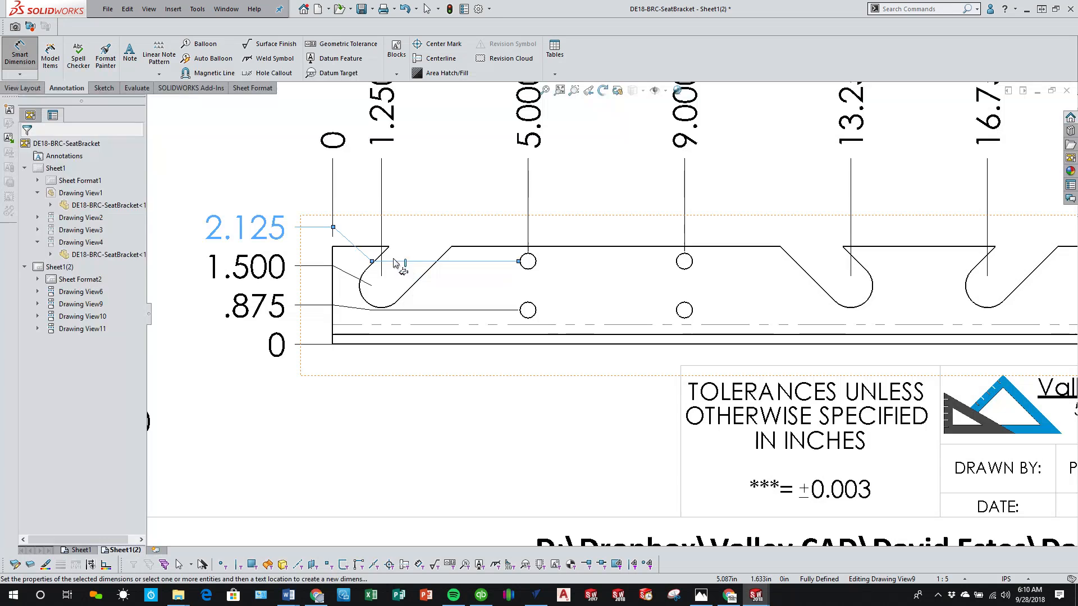
{"action": "left_click", "coordinate": [338, 247]}
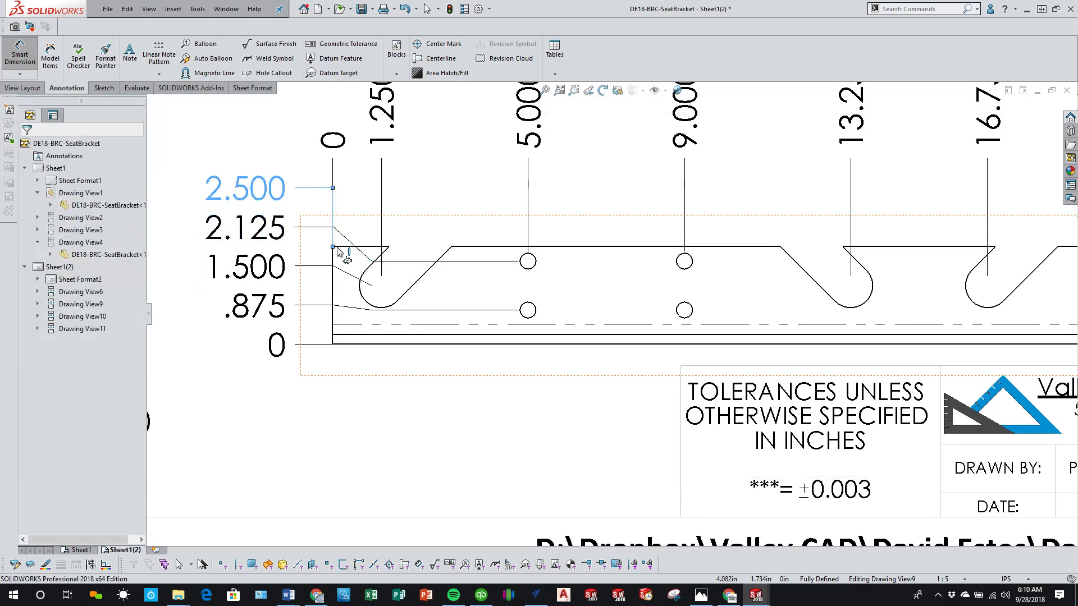
{"action": "right_click", "coordinate": [423, 407]}
{"action": "left_click", "coordinate": [480, 442]}
Step: Move the vertical ordinate dimensions farther left of the notched side view
{"action": "scroll", "coordinate": [413, 385], "scroll_direction": "up", "scroll_amount": 8}
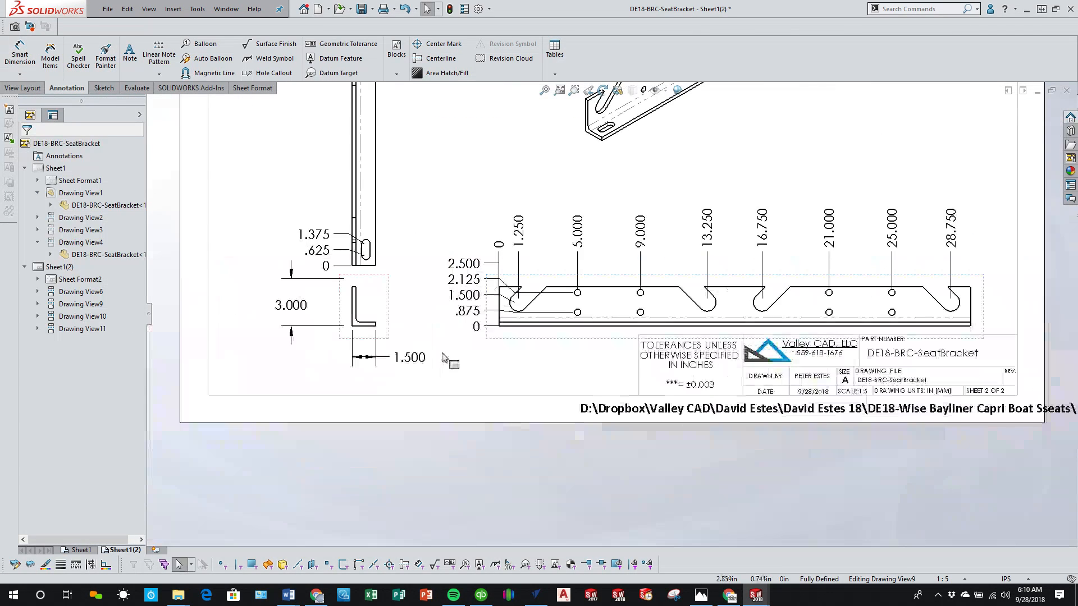
{"action": "left_click_drag", "start_coordinate": [498, 329], "coordinate": [463, 329]}
{"action": "key", "text": "Escape"}
Step: Shift the leader jog of the top-edge ordinate dimension closer to the side view so it clears the neighbouring leaders
{"action": "scroll", "coordinate": [513, 324], "scroll_direction": "down", "scroll_amount": 8}
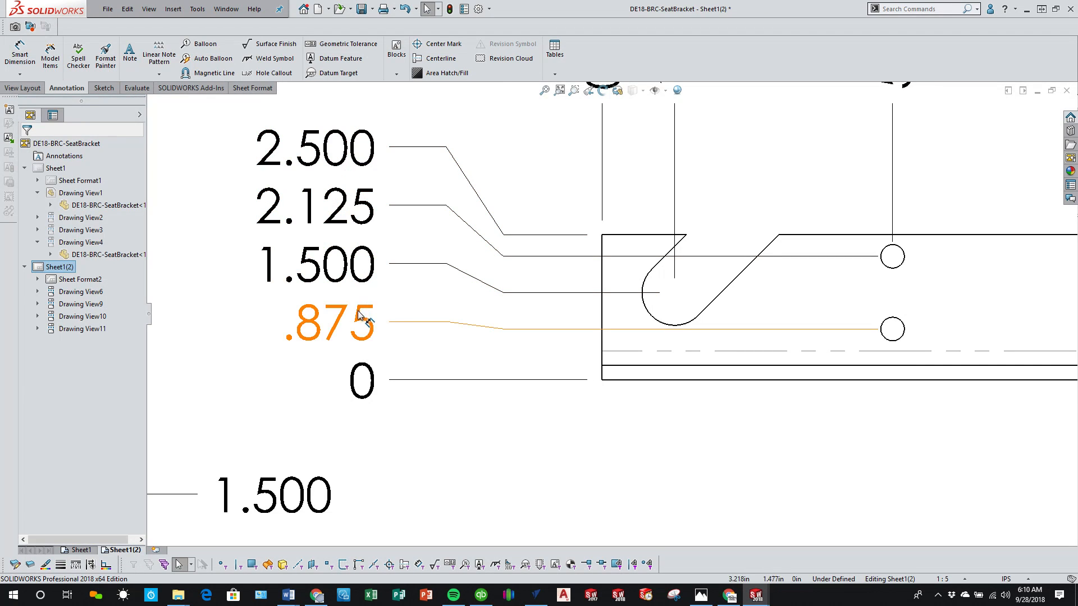
{"action": "left_click", "coordinate": [556, 330]}
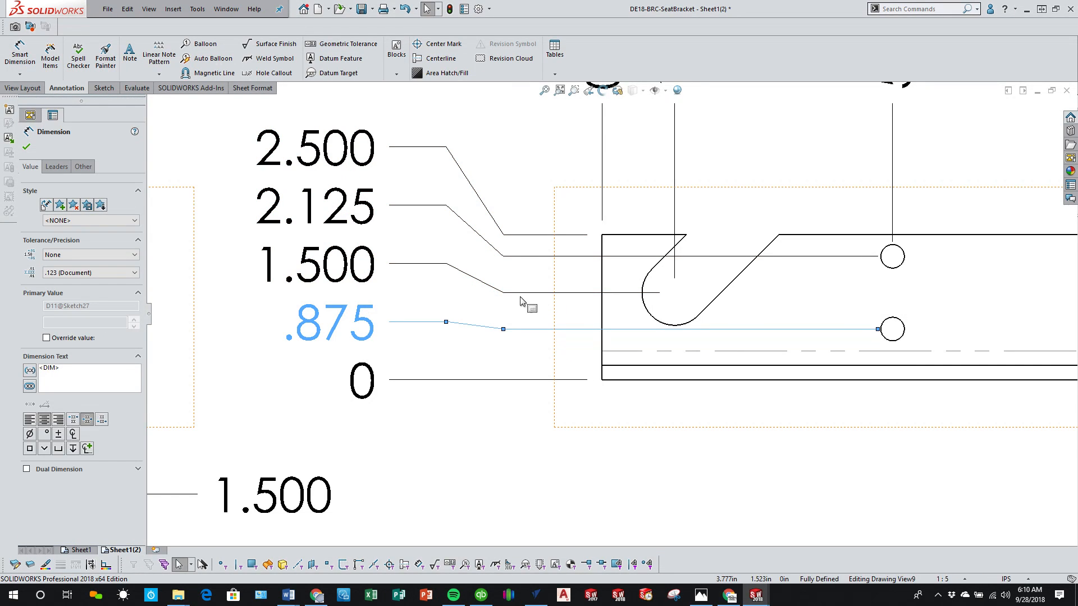
{"action": "left_click", "coordinate": [498, 234]}
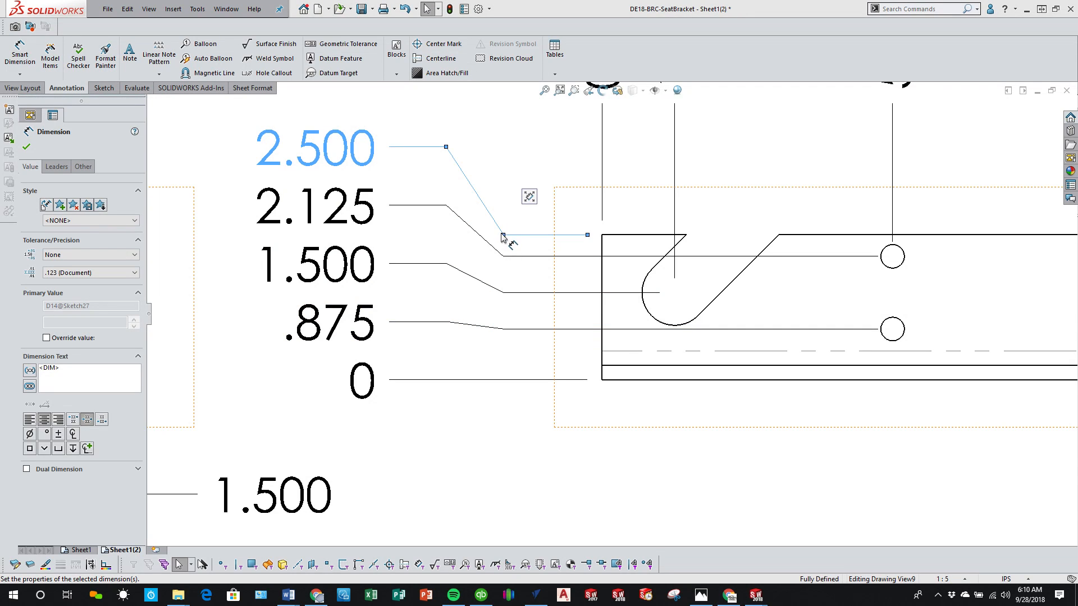
{"action": "left_click_drag", "start_coordinate": [503, 238], "coordinate": [552, 240]}
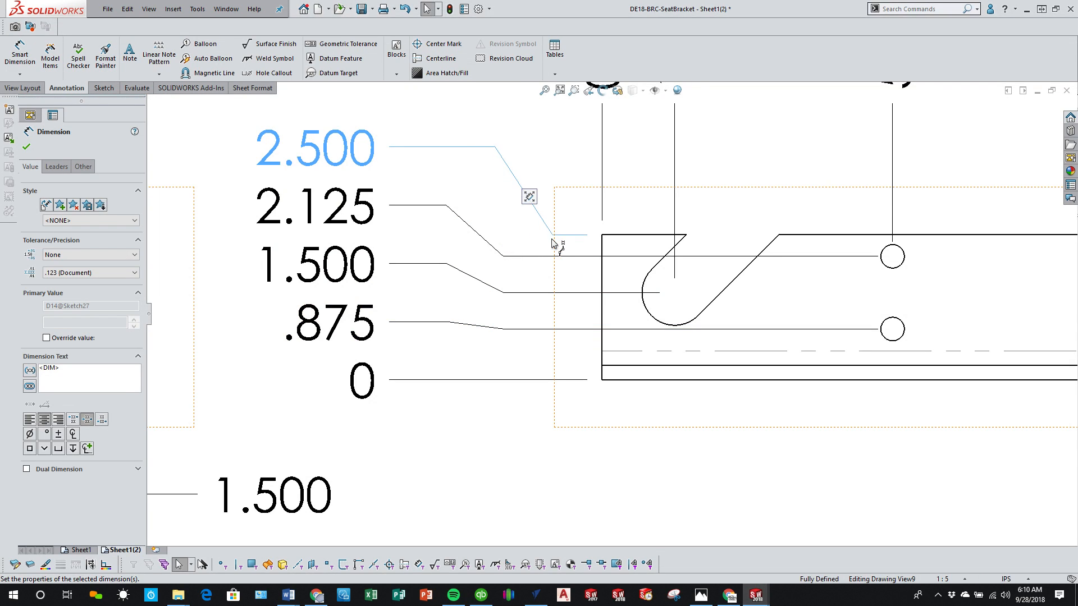
Step: Shift the leader jogs of the upper hole row, notch centre and lower hole row ordinate dimensions closer to the notched side view
{"action": "left_click", "coordinate": [526, 263]}
{"action": "left_click_drag", "start_coordinate": [504, 258], "coordinate": [545, 261]}
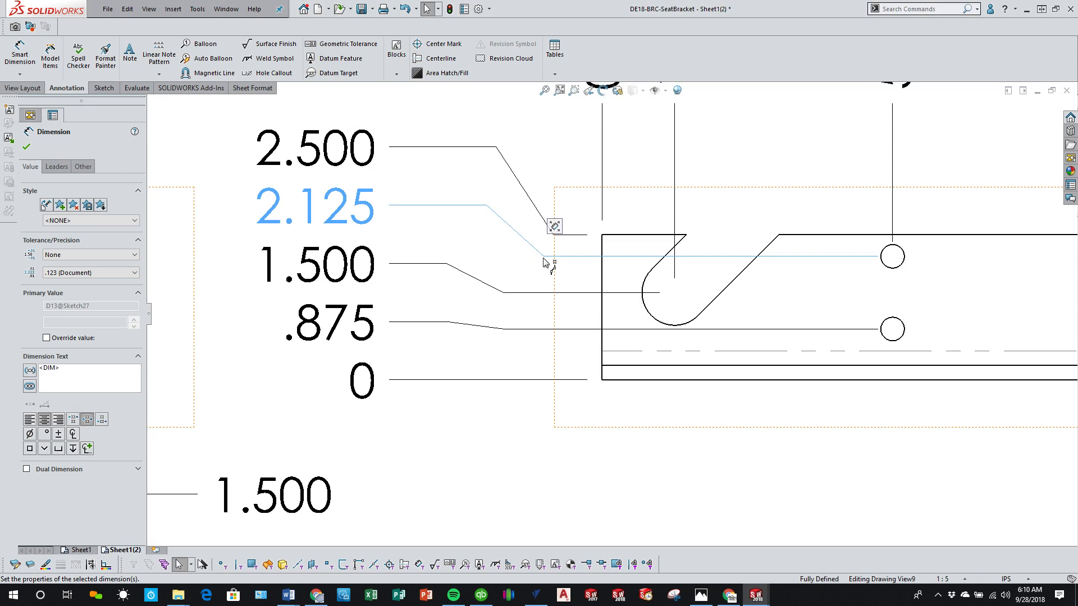
{"action": "left_click", "coordinate": [504, 293]}
{"action": "left_click_drag", "start_coordinate": [506, 293], "coordinate": [541, 293]}
{"action": "left_click", "coordinate": [503, 328]}
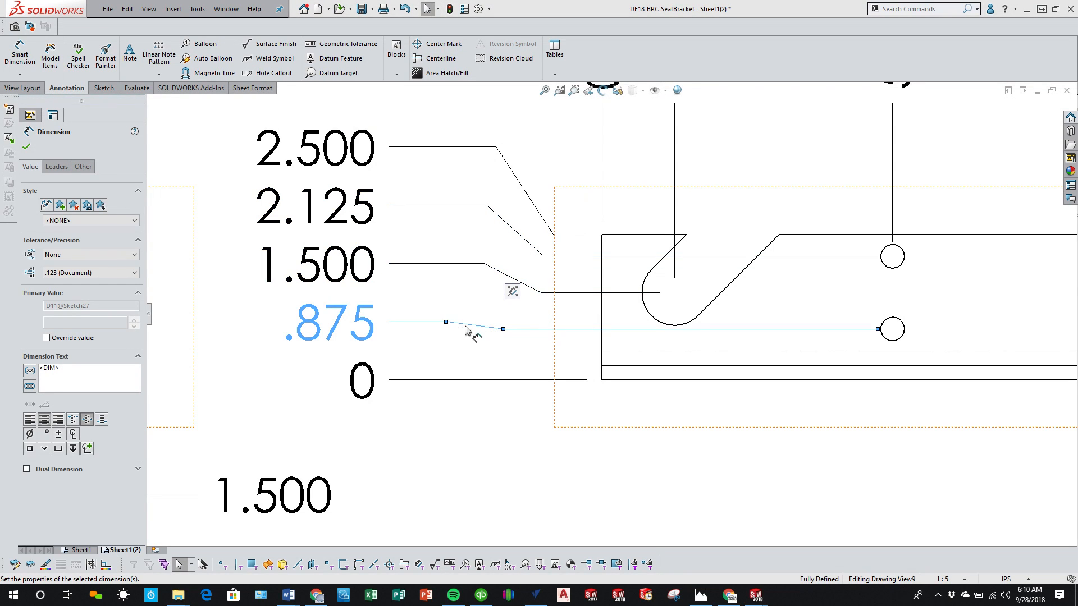
{"action": "left_click_drag", "start_coordinate": [504, 330], "coordinate": [554, 333]}
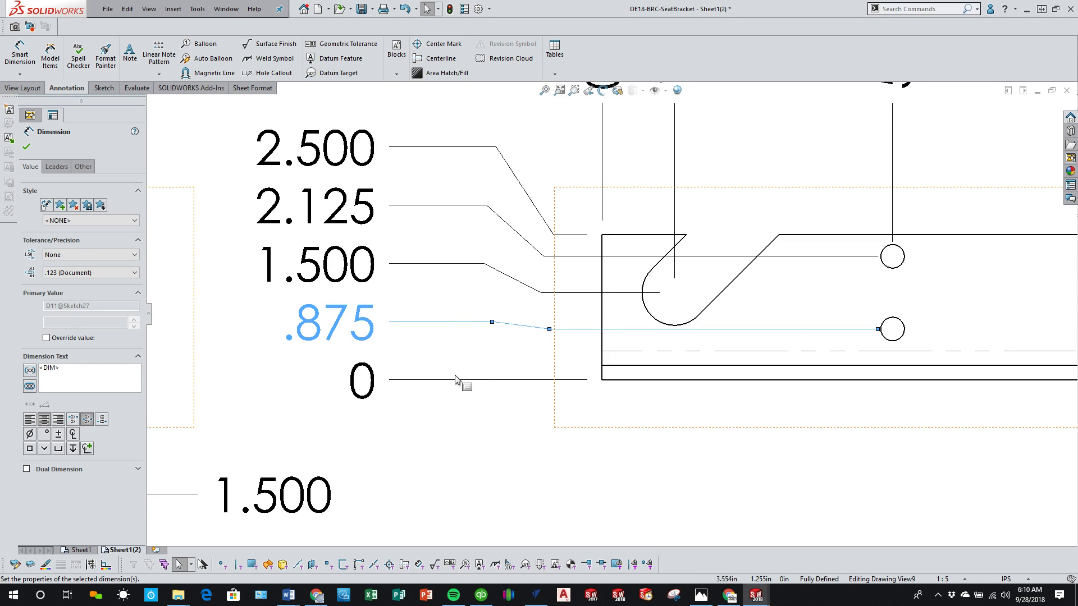
{"action": "left_click", "coordinate": [476, 418]}
Step: Add a hole callout to the leftmost upper hole of the side view, placing its text above the horizontal ordinate dimensions
{"action": "scroll", "coordinate": [561, 423], "scroll_direction": "up", "scroll_amount": 8}
{"action": "scroll", "coordinate": [713, 297], "scroll_direction": "down", "scroll_amount": 3}
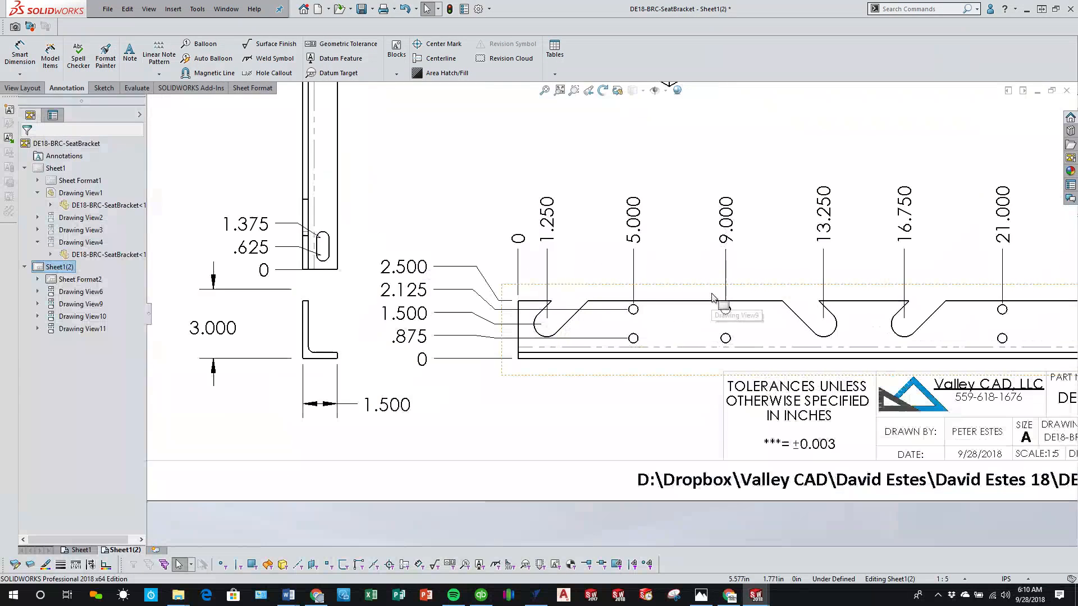
{"action": "scroll", "coordinate": [712, 297], "scroll_direction": "up", "scroll_amount": 3}
{"action": "scroll", "coordinate": [719, 300], "scroll_direction": "down", "scroll_amount": 3}
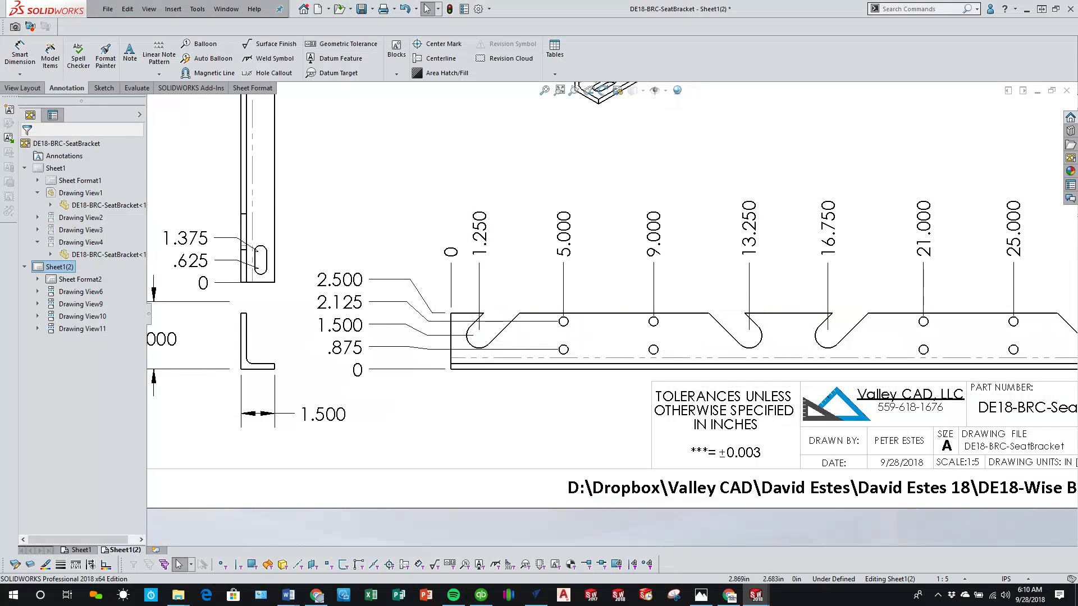
{"action": "left_click", "coordinate": [271, 73]}
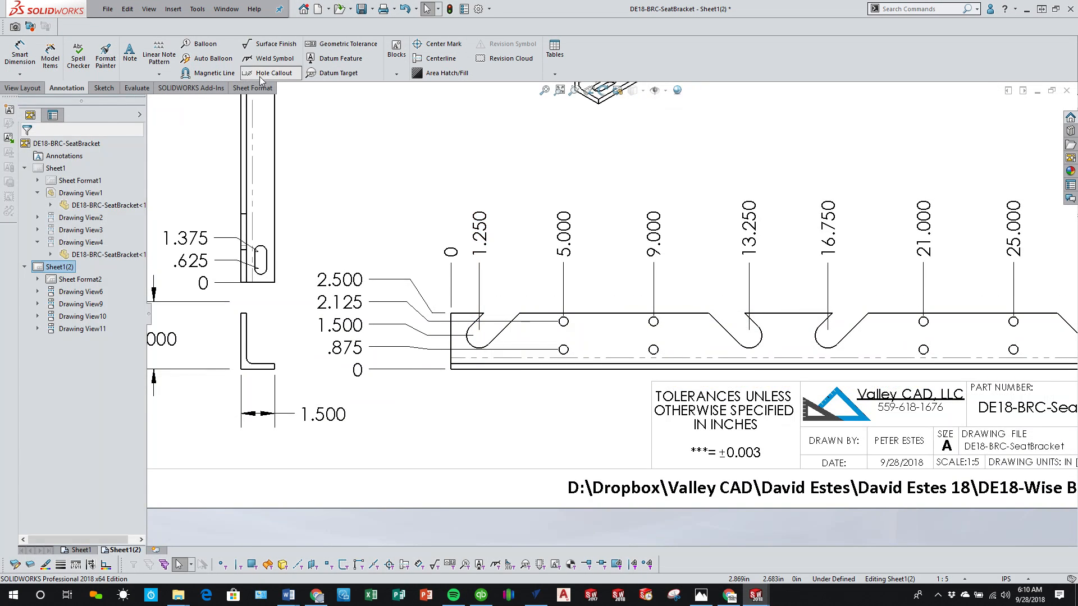
{"action": "left_click", "coordinate": [564, 322]}
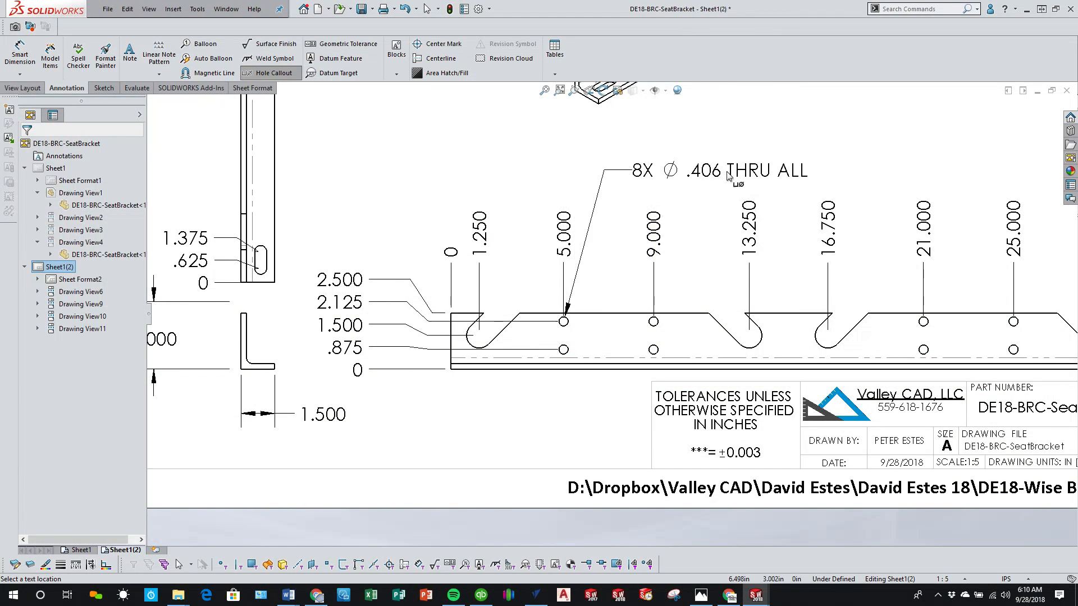
{"action": "left_click", "coordinate": [729, 177]}
{"action": "right_click", "coordinate": [565, 425]}
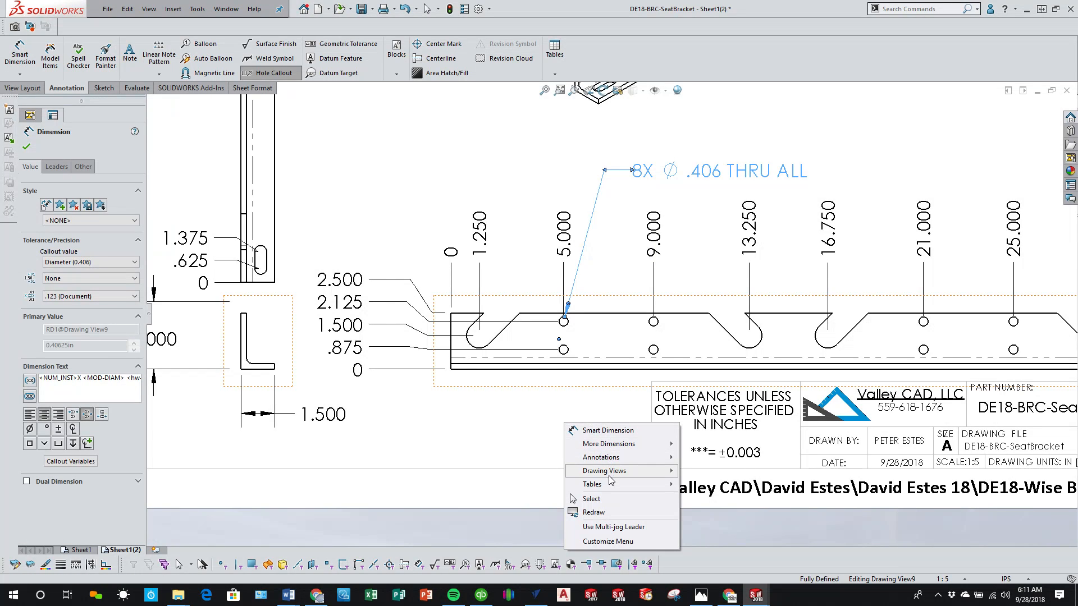
{"action": "left_click", "coordinate": [612, 499]}
Step: Dimension the rounded arc of the rightmost notch in the side view, placing the text above the rail's right end
{"action": "scroll", "coordinate": [423, 340], "scroll_direction": "down", "scroll_amount": 2}
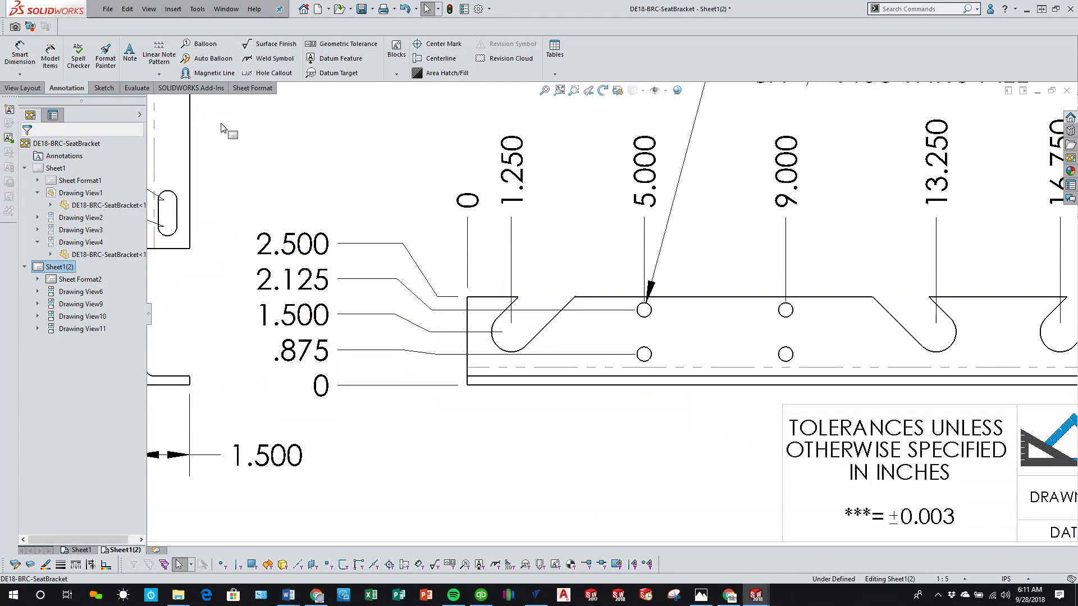
{"action": "left_click", "coordinate": [21, 53]}
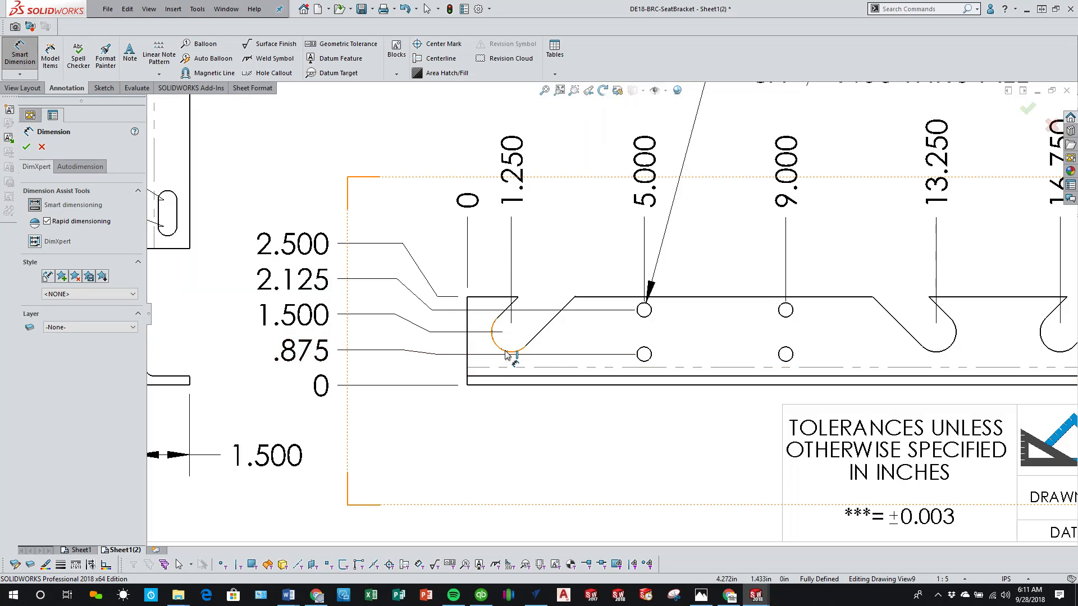
{"action": "scroll", "coordinate": [974, 393], "scroll_direction": "up", "scroll_amount": 2}
{"action": "scroll", "coordinate": [967, 391], "scroll_direction": "up", "scroll_amount": 2}
{"action": "scroll", "coordinate": [968, 333], "scroll_direction": "down", "scroll_amount": 3}
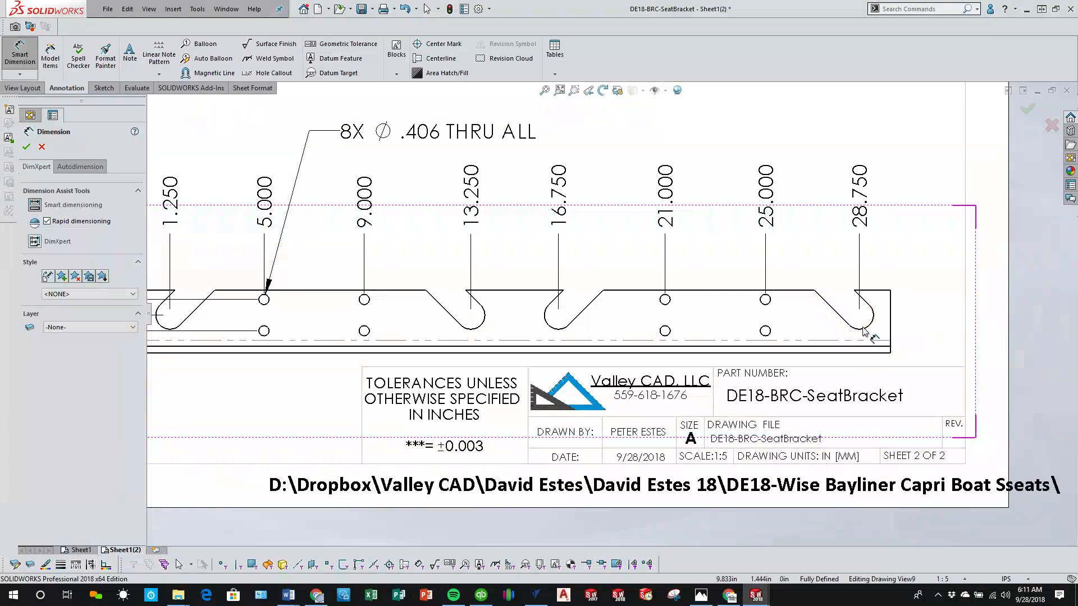
{"action": "left_click", "coordinate": [868, 330]}
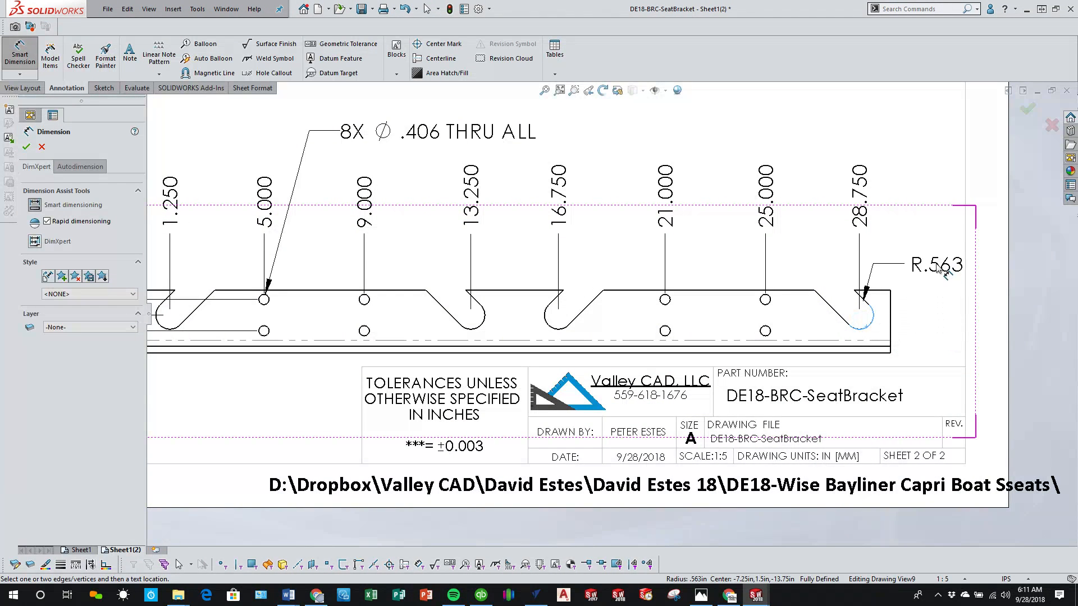
{"action": "left_click", "coordinate": [938, 261]}
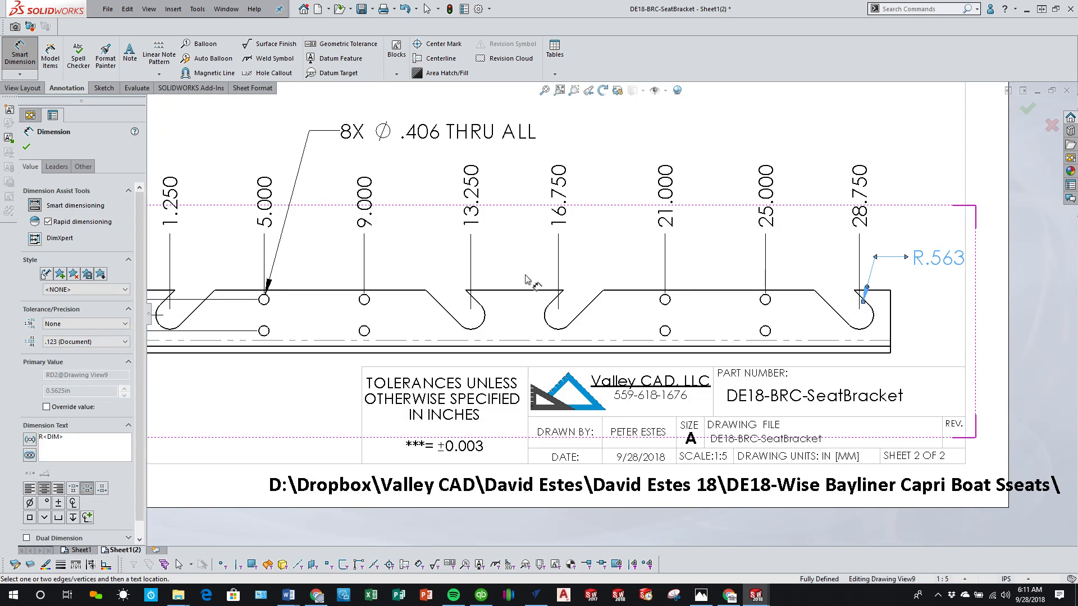
Step: Display the rightmost notch's arc dimension as a diameter and move its text below the rail's right end
{"action": "left_click", "coordinate": [88, 169]}
{"action": "left_click", "coordinate": [57, 168]}
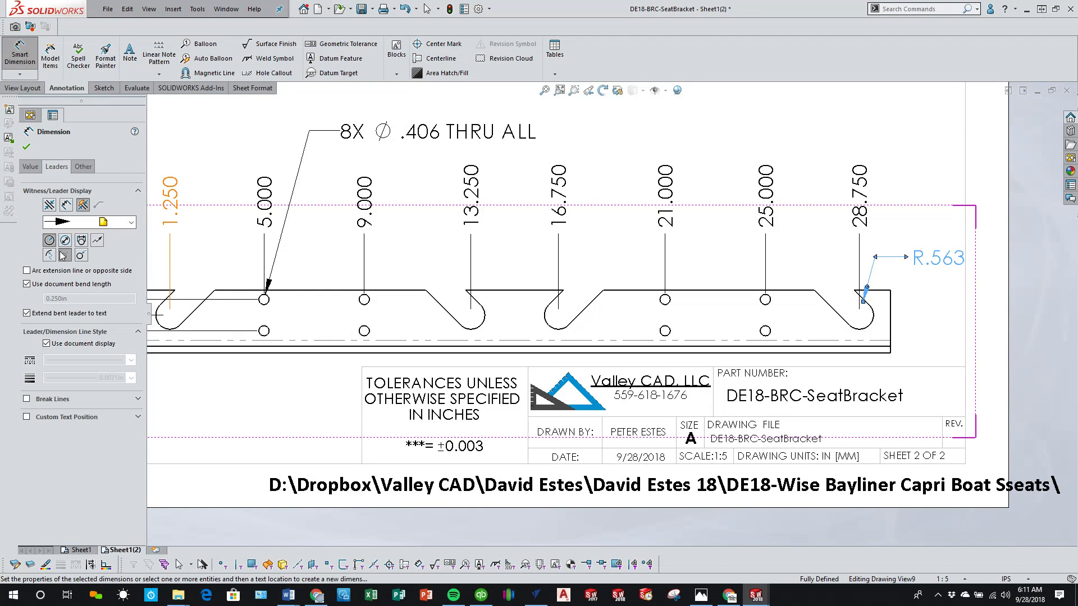
{"action": "left_click", "coordinate": [65, 241]}
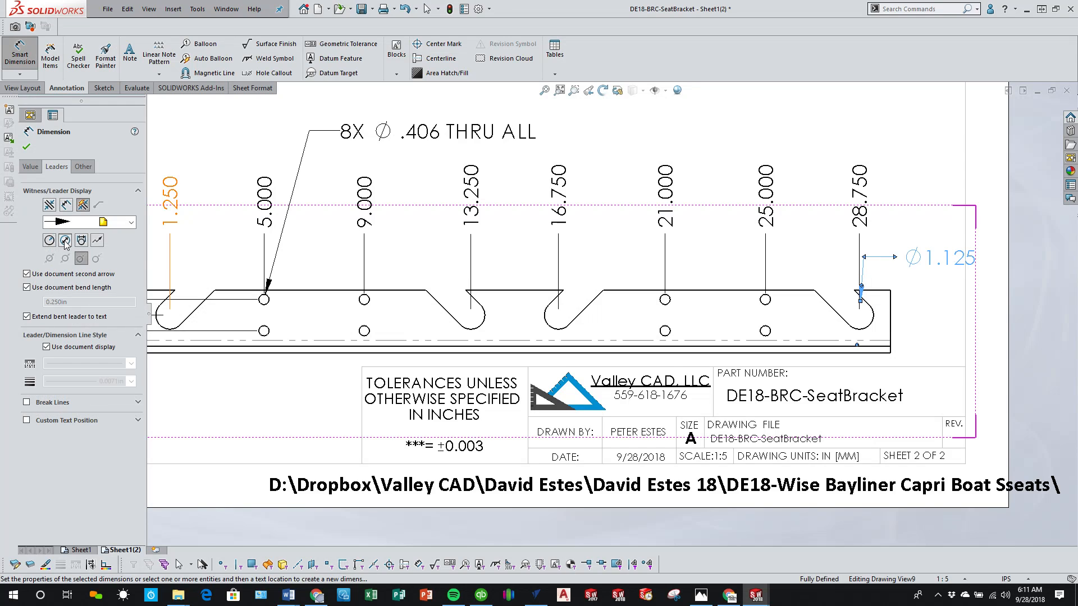
{"action": "left_click", "coordinate": [918, 298]}
{"action": "left_click_drag", "start_coordinate": [933, 256], "coordinate": [956, 364]}
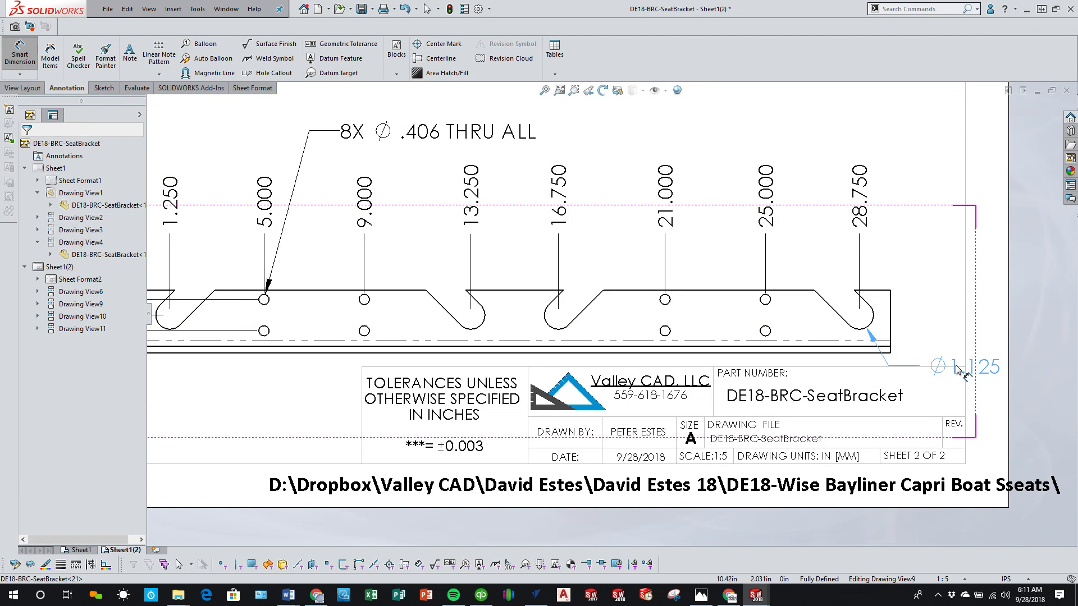
{"action": "left_click", "coordinate": [341, 391]}
{"action": "scroll", "coordinate": [342, 391], "scroll_direction": "up", "scroll_amount": 7}
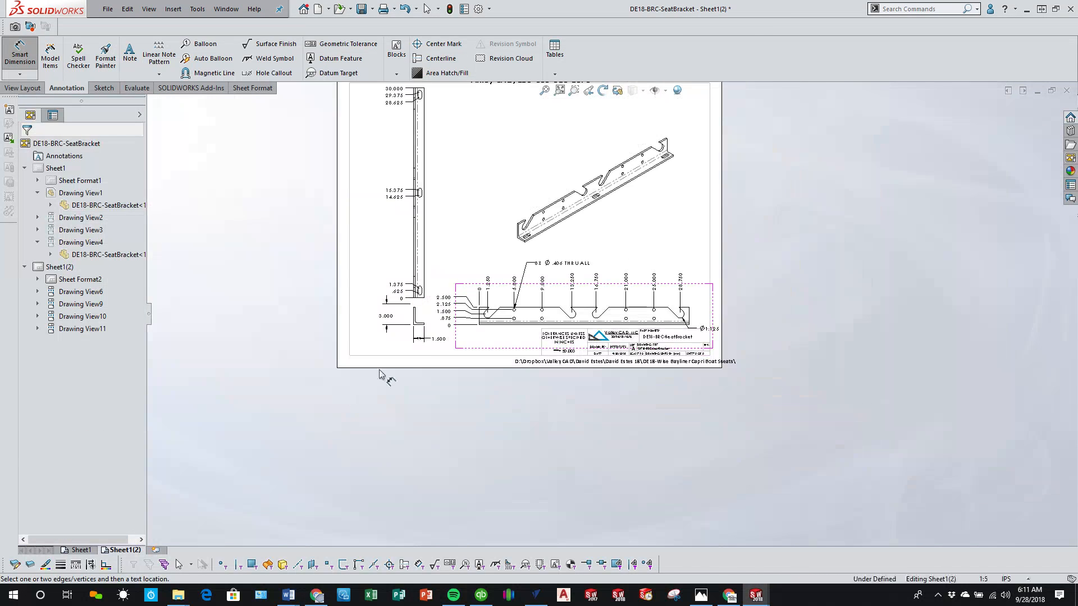
{"action": "scroll", "coordinate": [538, 307], "scroll_direction": "down", "scroll_amount": 5}
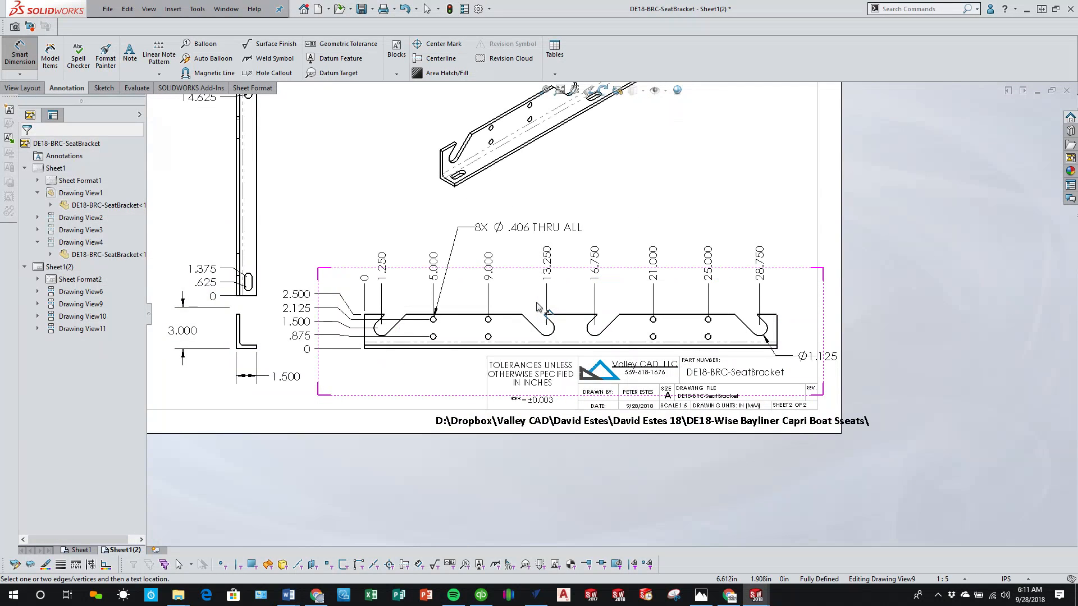
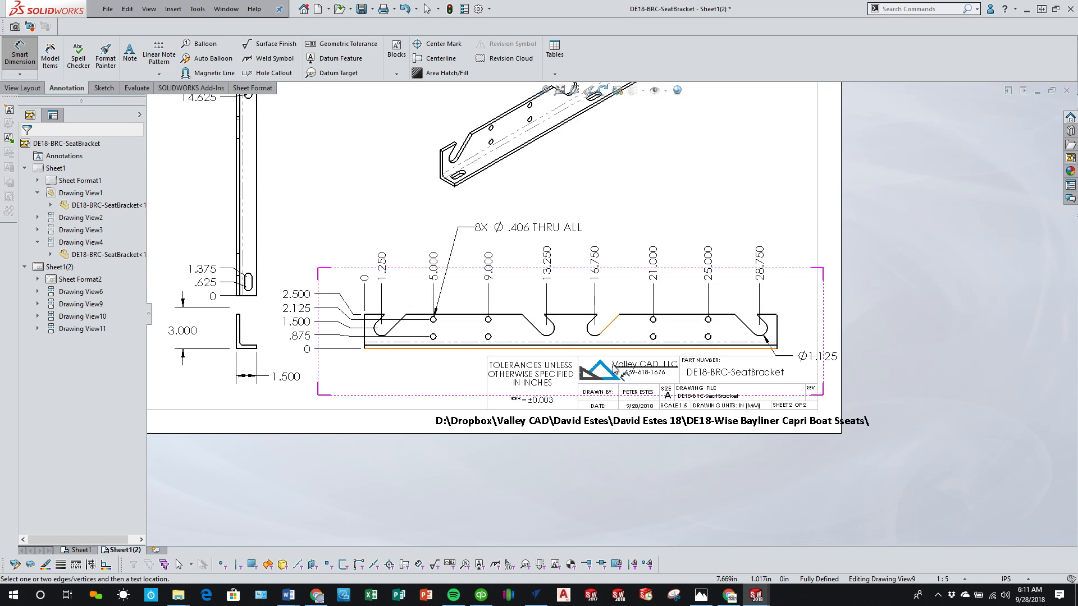
Step: Move the isometric bracket view higher on the sheet, away from the front view's hole callout
{"action": "scroll", "coordinate": [541, 359], "scroll_direction": "down", "scroll_amount": 3}
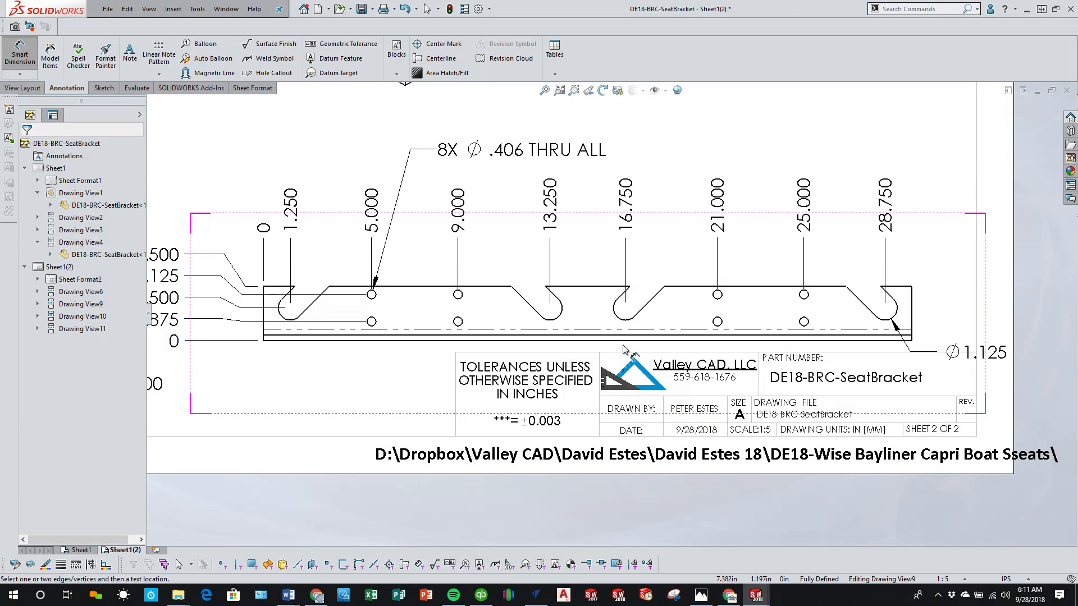
{"action": "scroll", "coordinate": [728, 345], "scroll_direction": "up", "scroll_amount": 5}
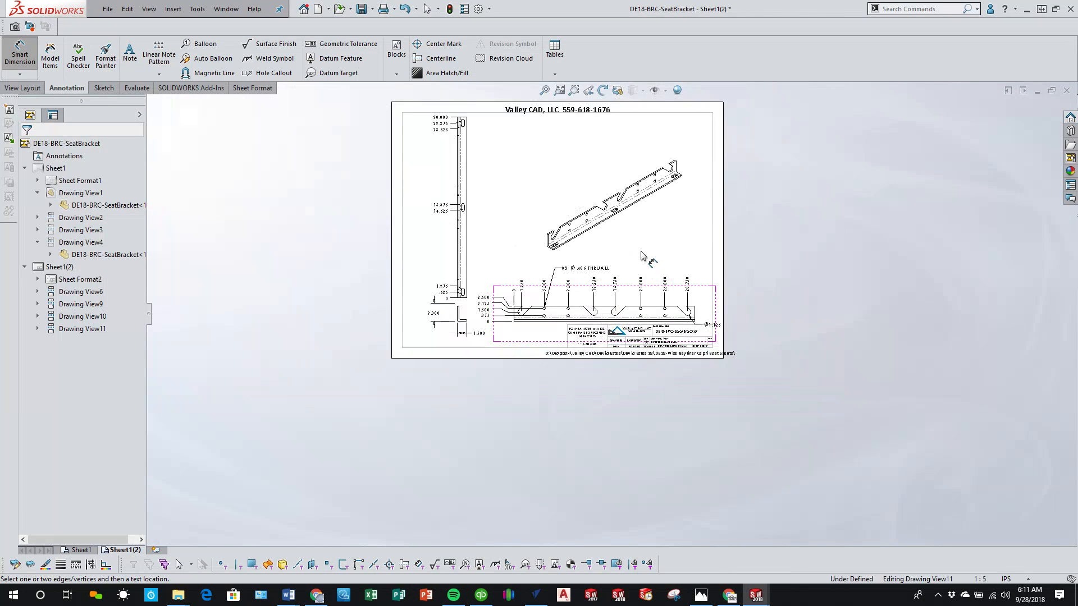
{"action": "key", "text": "Escape"}
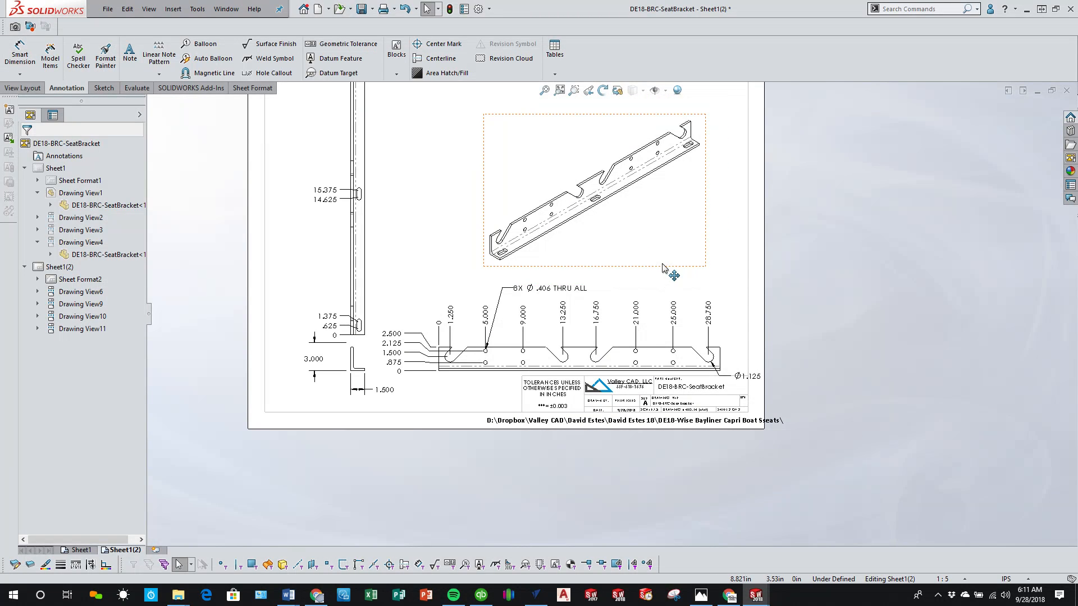
{"action": "left_click_drag", "start_coordinate": [665, 266], "coordinate": [674, 247]}
{"action": "scroll", "coordinate": [675, 247], "scroll_direction": "up", "scroll_amount": 2}
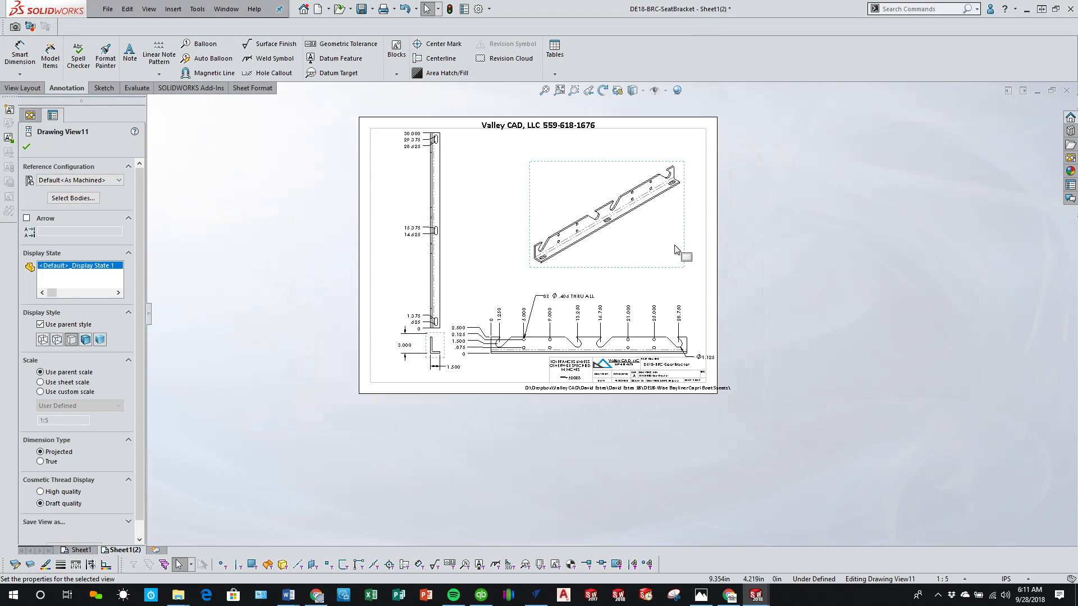
{"action": "scroll", "coordinate": [661, 184], "scroll_direction": "down", "scroll_amount": 2}
{"action": "left_click_drag", "start_coordinate": [650, 181], "coordinate": [670, 153]}
{"action": "left_click", "coordinate": [423, 320]}
Step: Reattach the upper extension line of the end view's height dimension to the top corner of the angle's vertical leg
{"action": "scroll", "coordinate": [439, 461], "scroll_direction": "down", "scroll_amount": 3}
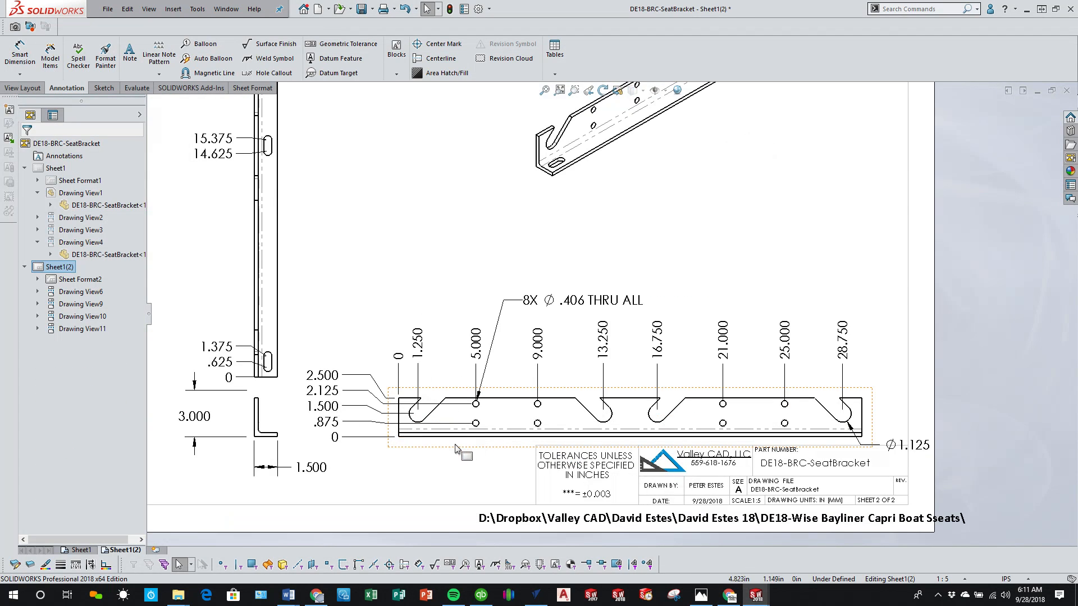
{"action": "scroll", "coordinate": [242, 474], "scroll_direction": "up", "scroll_amount": 1}
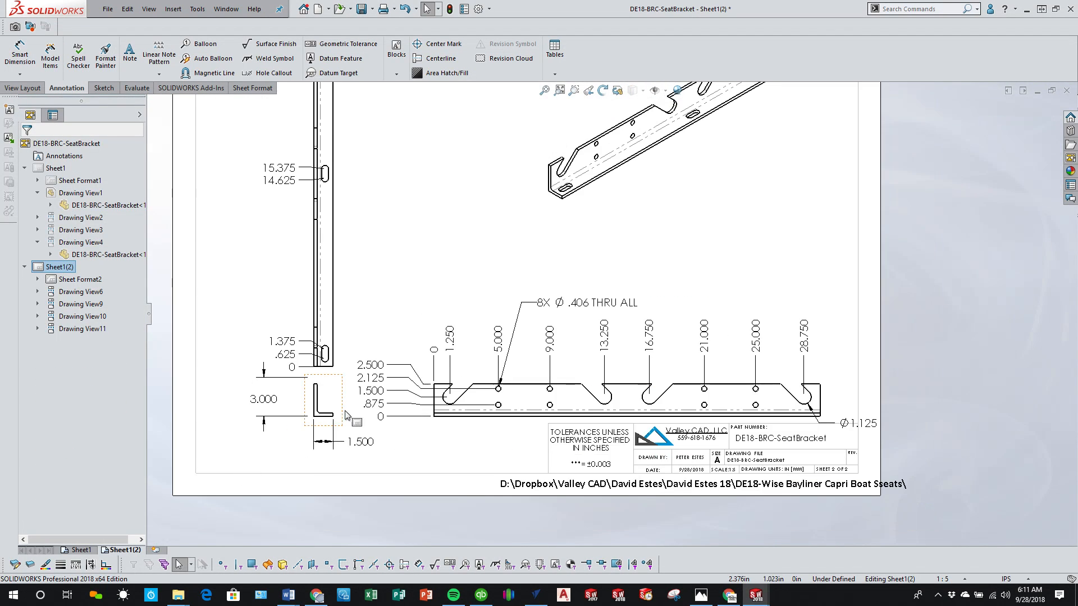
{"action": "scroll", "coordinate": [241, 425], "scroll_direction": "down", "scroll_amount": 2}
{"action": "left_click", "coordinate": [260, 387]}
{"action": "scroll", "coordinate": [331, 374], "scroll_direction": "down", "scroll_amount": 2}
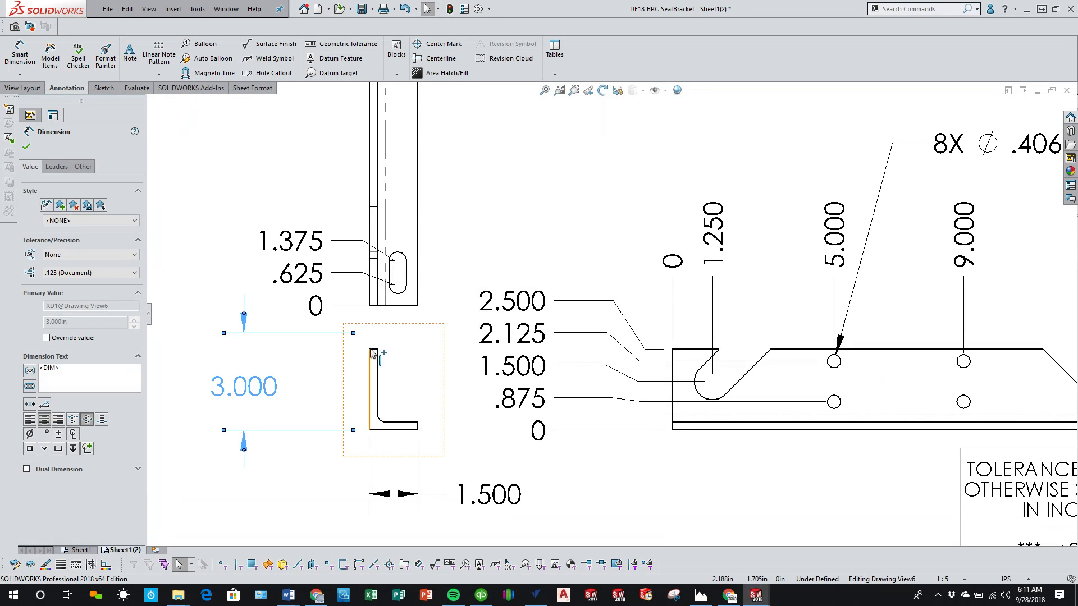
{"action": "left_click_drag", "start_coordinate": [354, 333], "coordinate": [373, 350]}
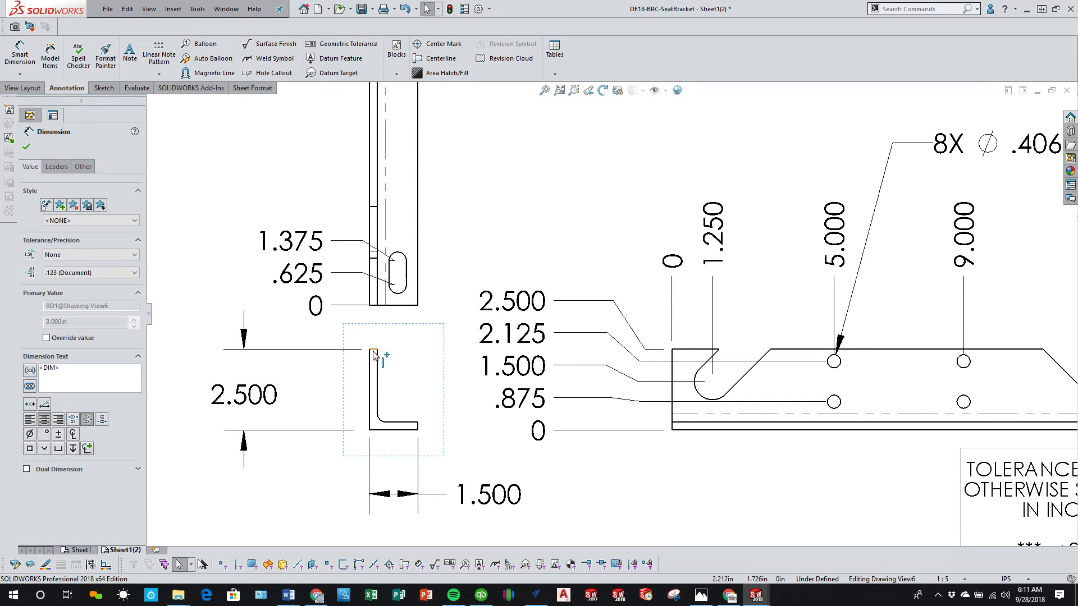
{"action": "left_click", "coordinate": [306, 498]}
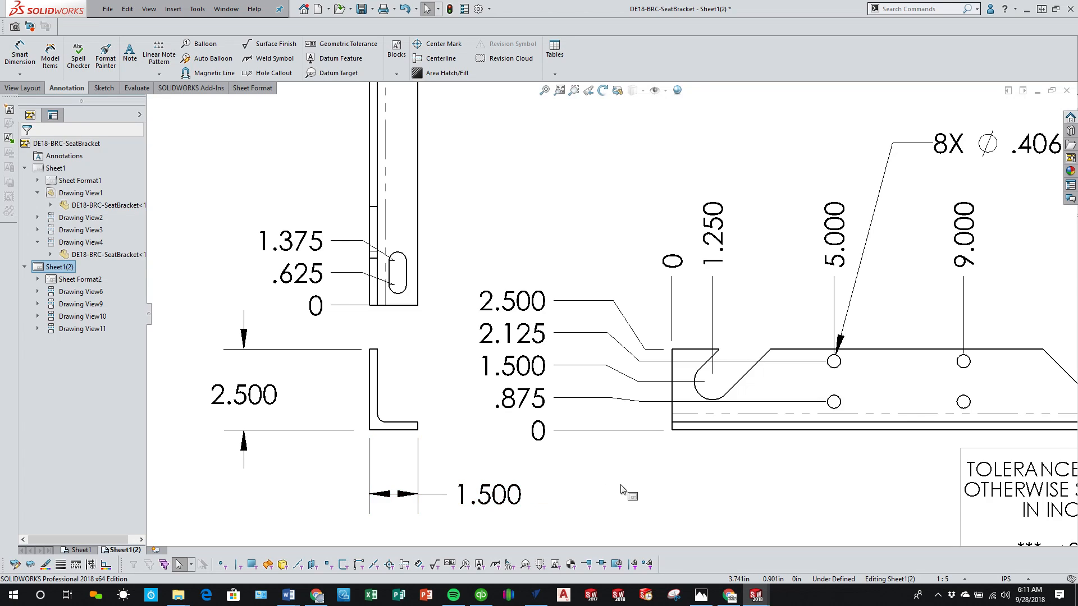
Step: Dimension the acute angle between the third notch's slanted edge and the bracket's horizontal flange edge, placing the text beside the notch
{"action": "scroll", "coordinate": [621, 489], "scroll_direction": "up", "scroll_amount": 3}
{"action": "key", "text": "f"}
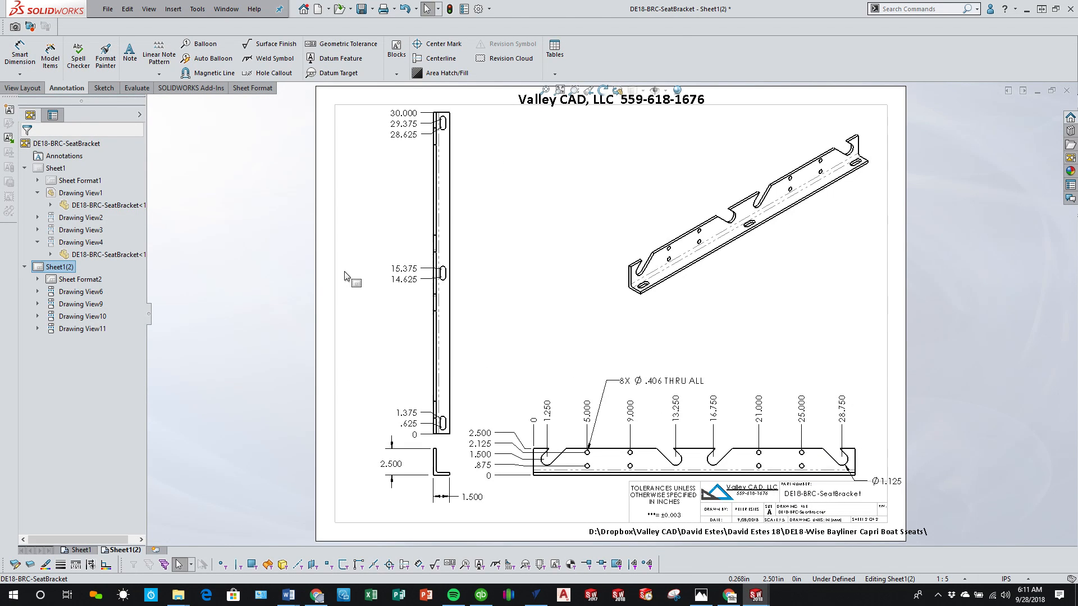
{"action": "scroll", "coordinate": [668, 499], "scroll_direction": "down", "scroll_amount": 3}
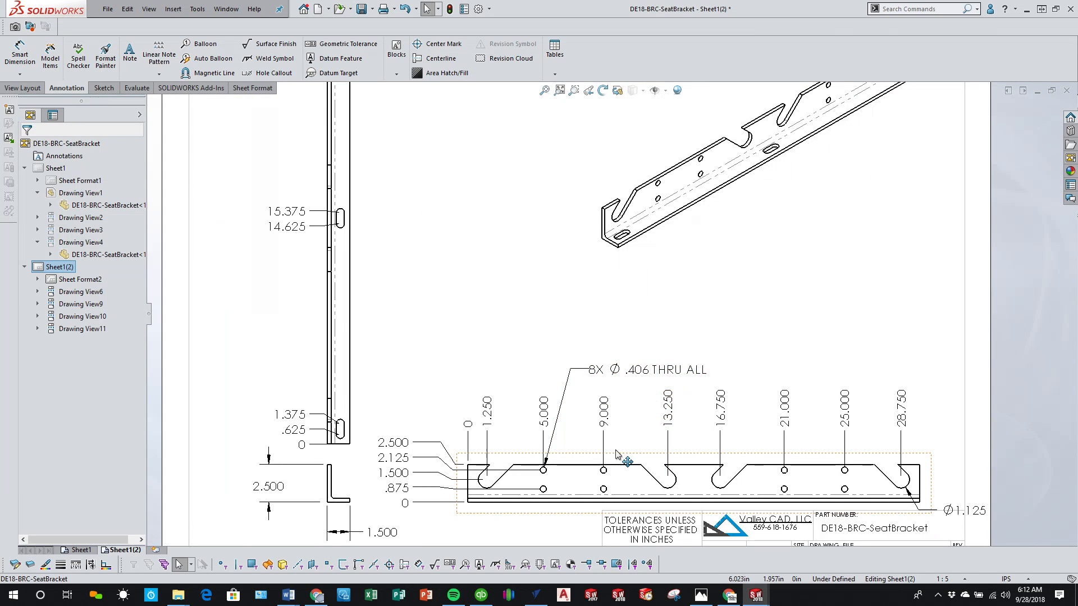
{"action": "scroll", "coordinate": [921, 466], "scroll_direction": "down", "scroll_amount": 2}
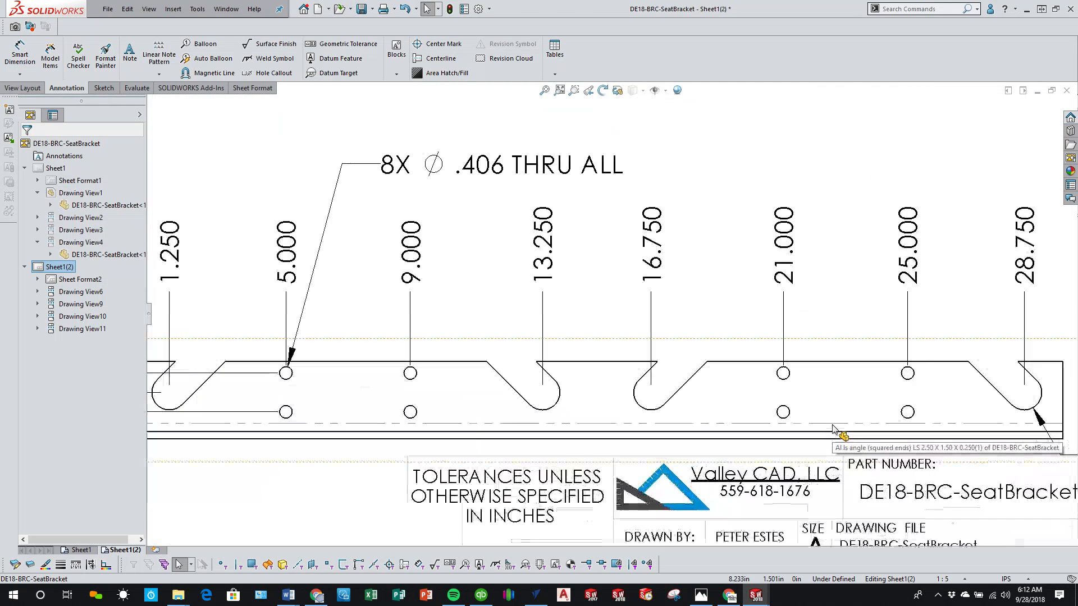
{"action": "left_click", "coordinate": [20, 56]}
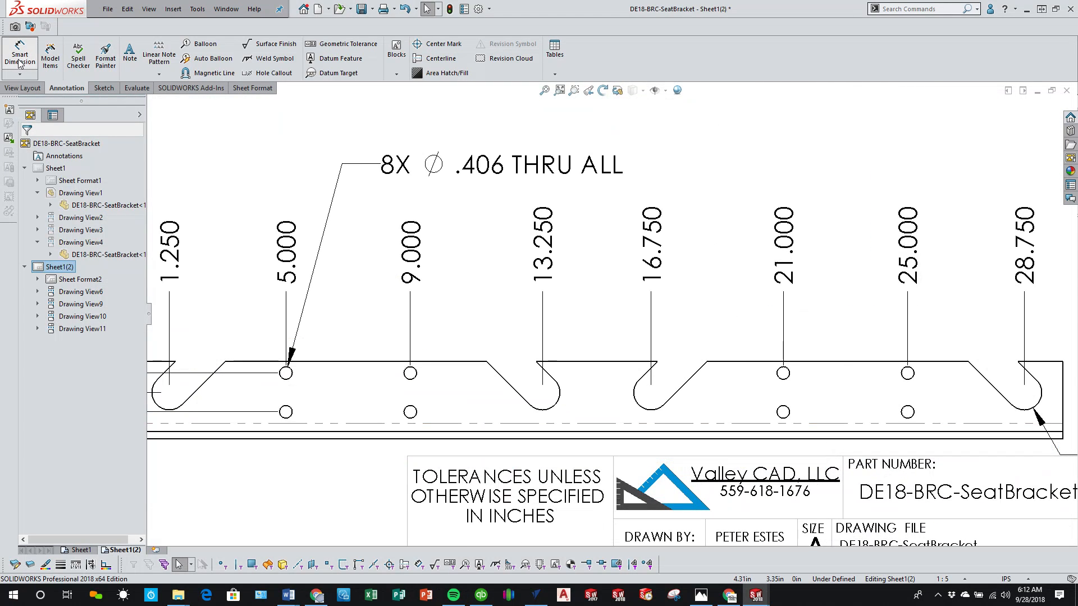
{"action": "left_click", "coordinate": [681, 396]}
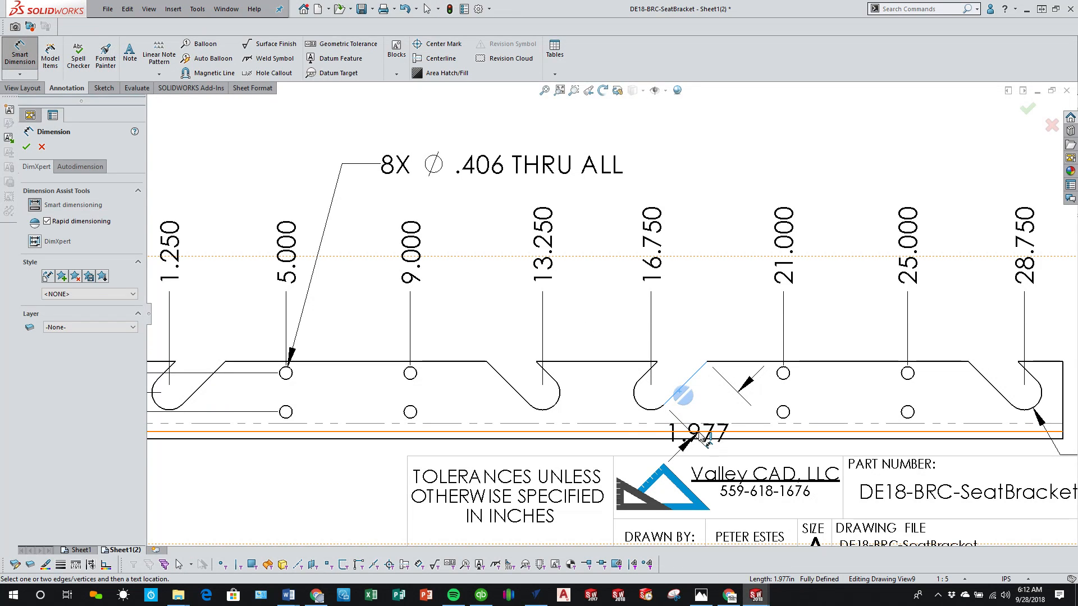
{"action": "left_click", "coordinate": [698, 430]}
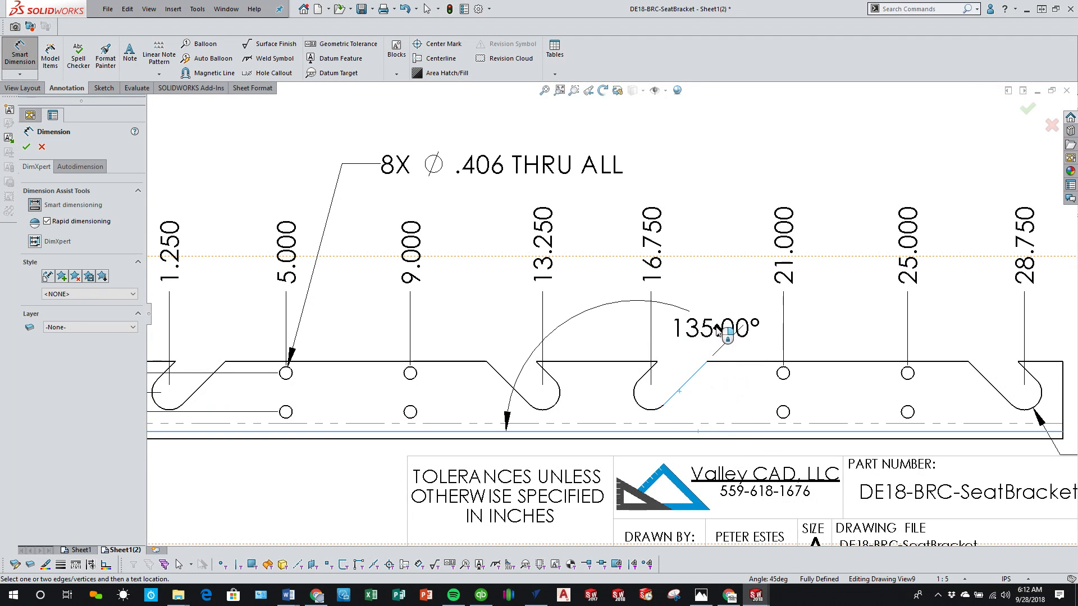
{"action": "right_click", "coordinate": [743, 375]}
{"action": "left_click", "coordinate": [734, 333]}
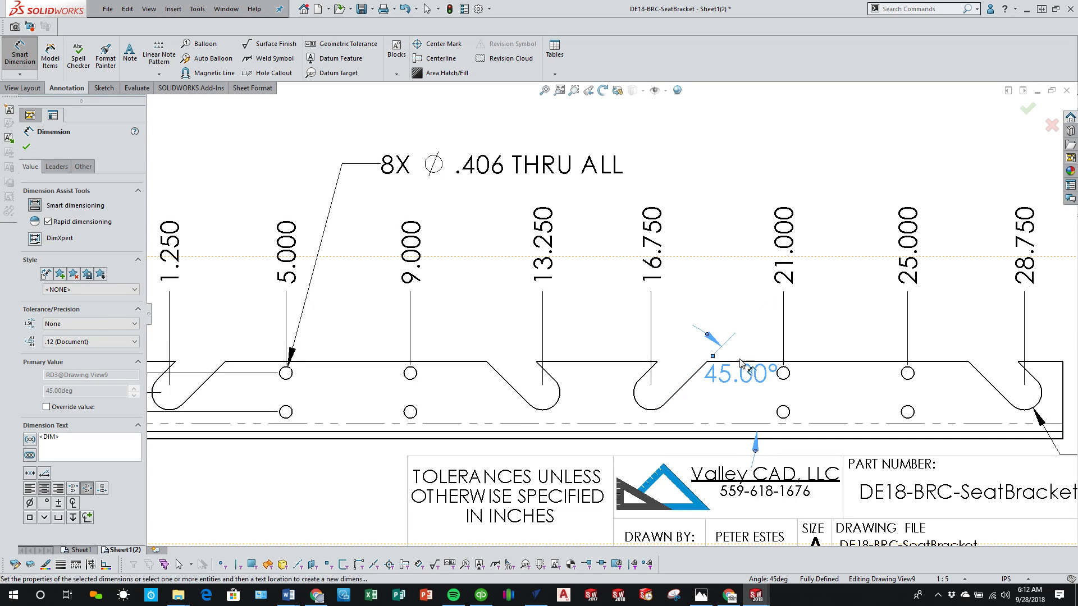
{"action": "left_click_drag", "start_coordinate": [742, 367], "coordinate": [733, 397]}
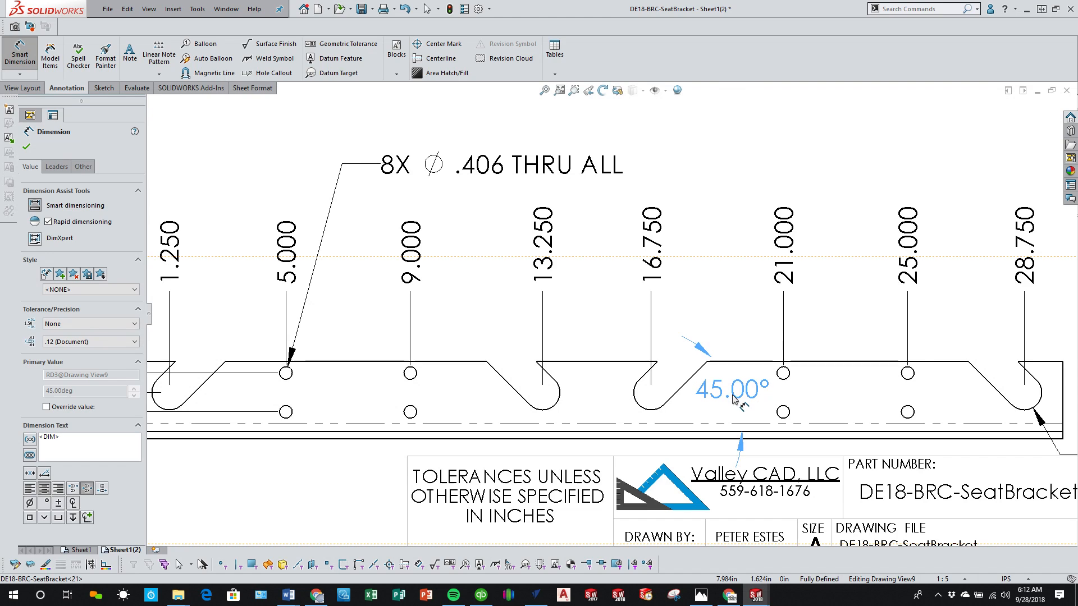
{"action": "left_click", "coordinate": [702, 212]}
Step: Save the drawing
{"action": "scroll", "coordinate": [679, 280], "scroll_direction": "up", "scroll_amount": 5}
{"action": "scroll", "coordinate": [679, 280], "scroll_direction": "up", "scroll_amount": 3}
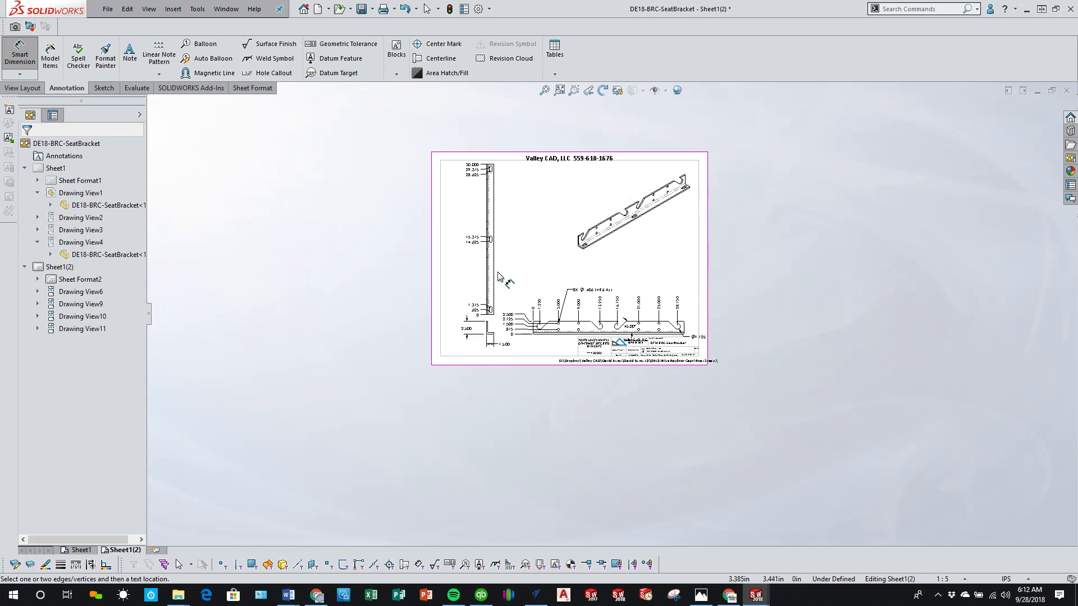
{"action": "left_click", "coordinate": [360, 9]}
{"action": "left_click", "coordinate": [537, 316]}
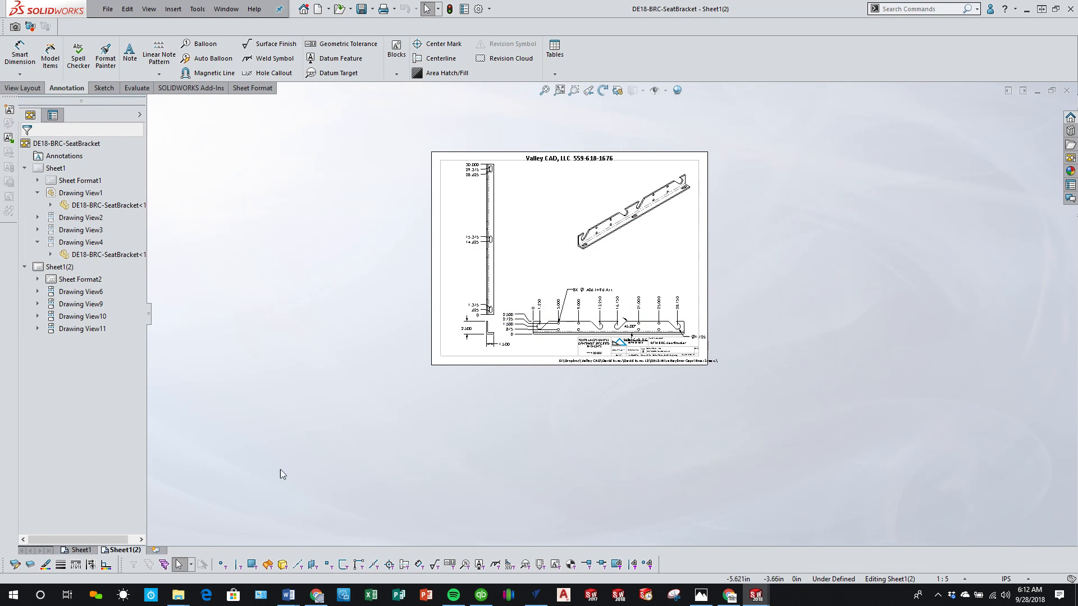
Step: Paste a copy of Sheet1(2) into the drawing after the selected sheet
{"action": "left_click", "coordinate": [125, 551]}
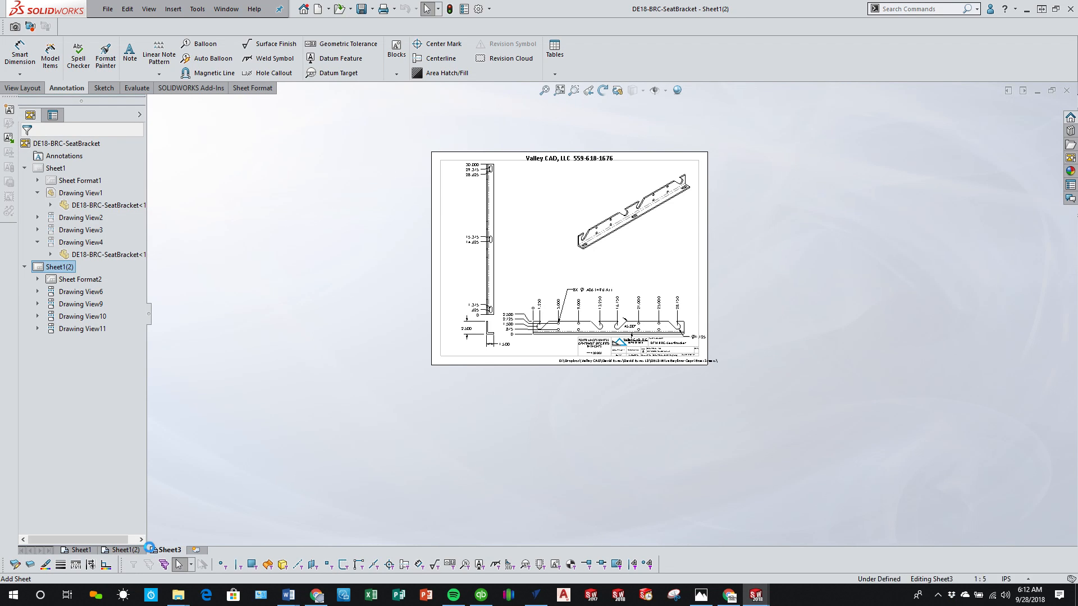
{"action": "left_click", "coordinate": [154, 550]}
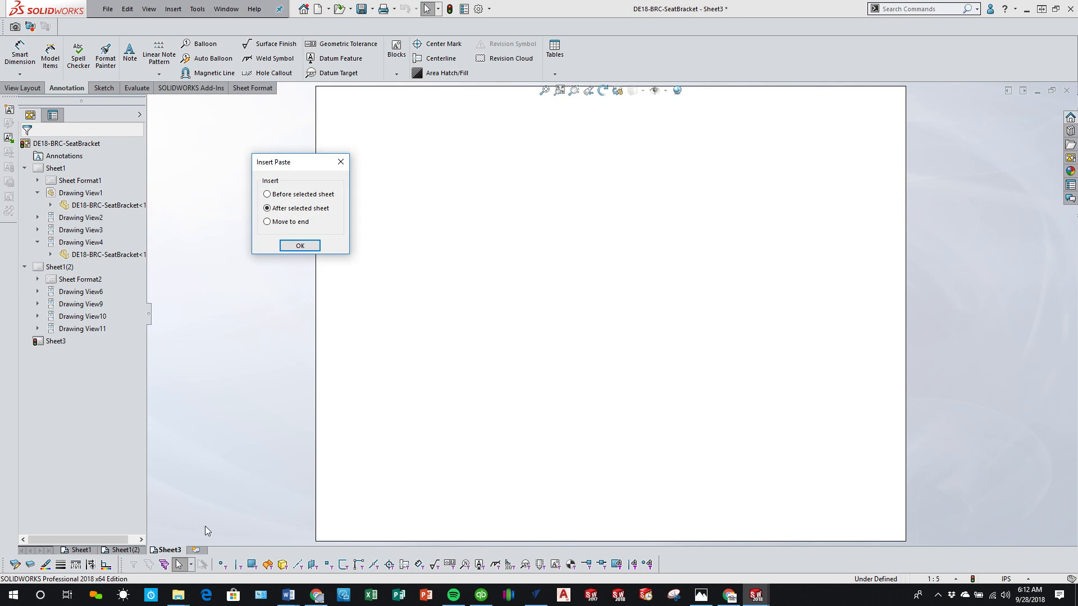
{"action": "left_click", "coordinate": [299, 246]}
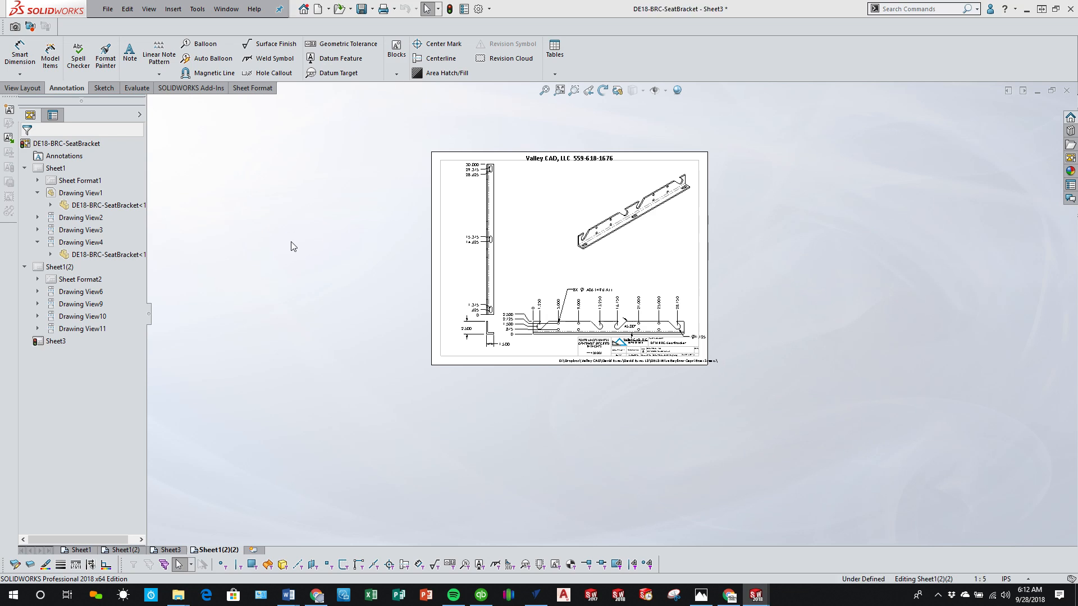
Step: Delete the blank Sheet3 from the drawing
{"action": "left_click", "coordinate": [170, 550]}
{"action": "right_click", "coordinate": [170, 551]}
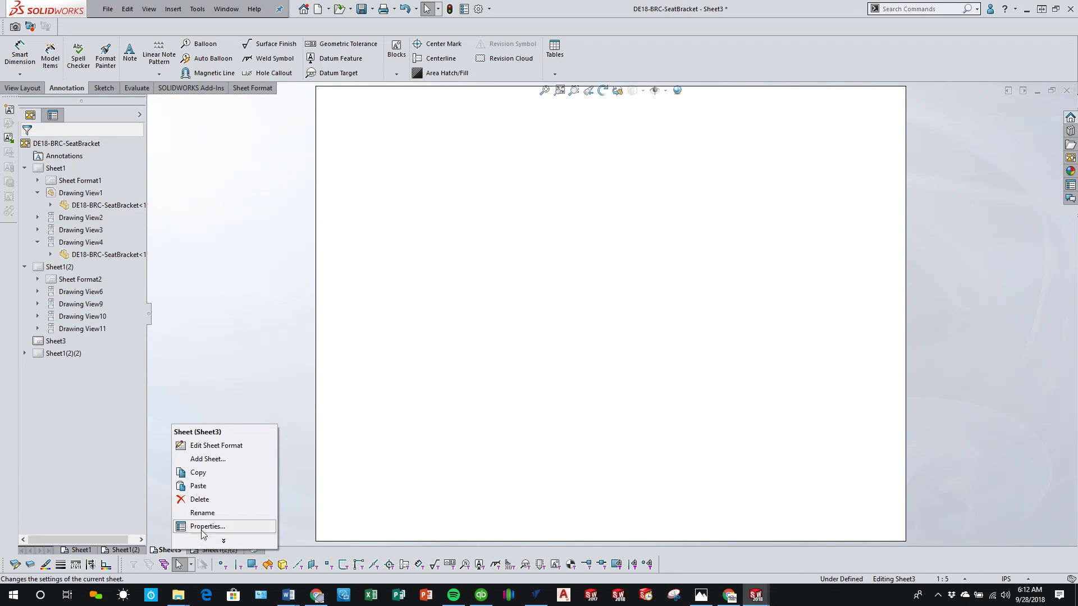
{"action": "left_click", "coordinate": [203, 502]}
{"action": "left_click", "coordinate": [613, 258]}
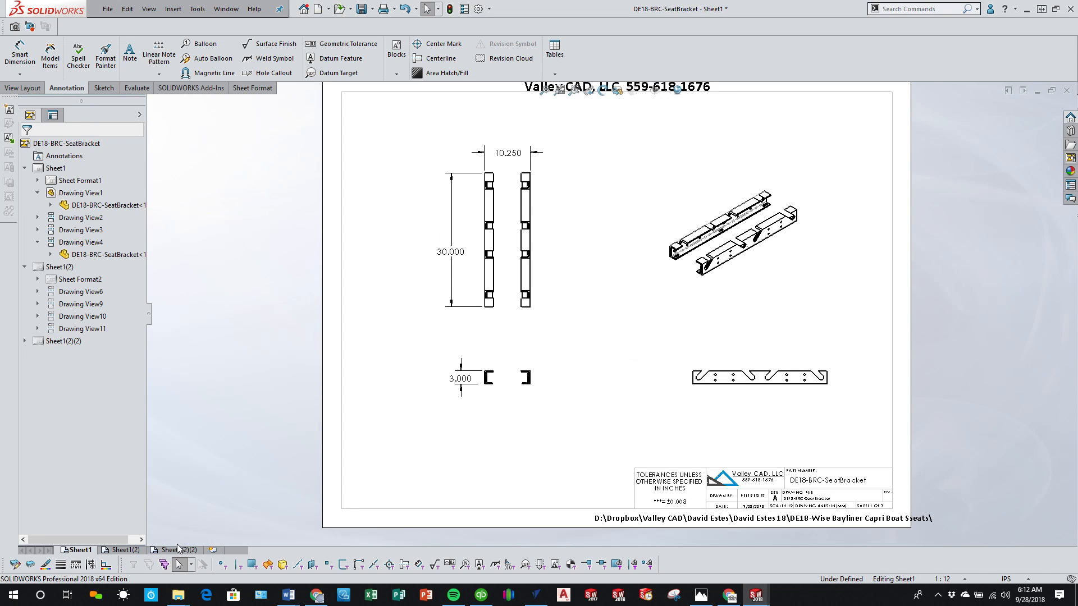
Step: On Sheet1(2)(2), change the end view's included body from the lower angle to the upper angle of the same bracket
{"action": "left_click", "coordinate": [179, 550]}
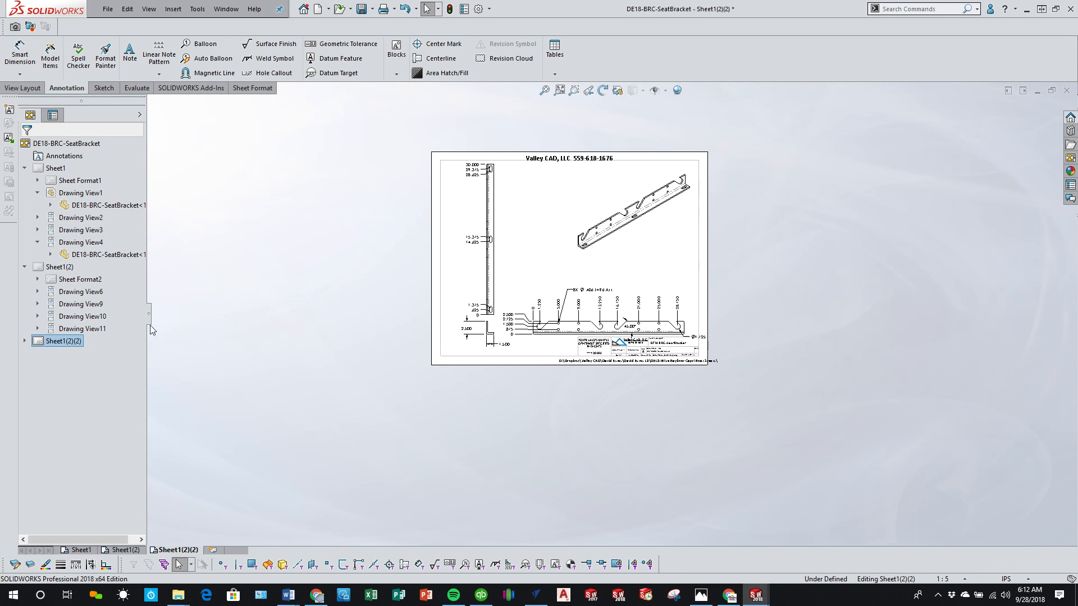
{"action": "scroll", "coordinate": [592, 309], "scroll_direction": "down", "scroll_amount": 3}
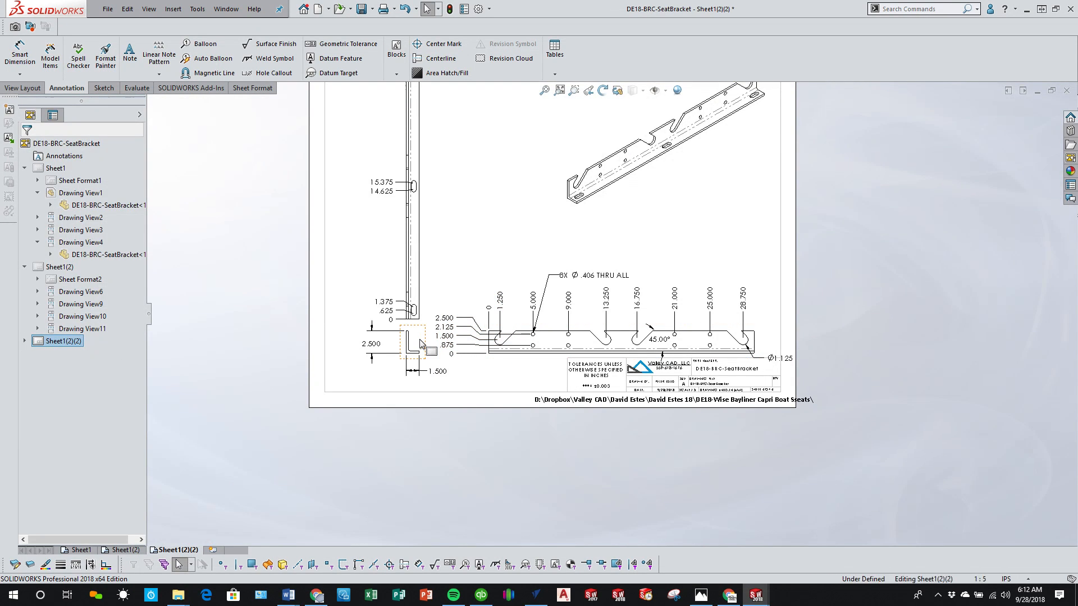
{"action": "left_click", "coordinate": [420, 343]}
{"action": "left_click", "coordinate": [63, 200]}
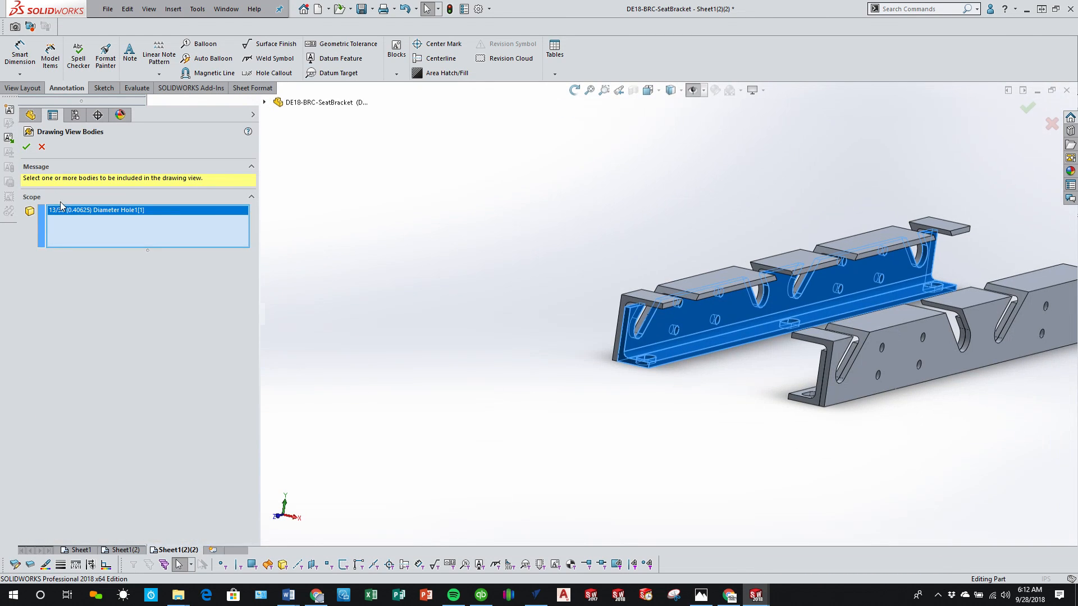
{"action": "left_click", "coordinate": [699, 281]}
{"action": "left_click", "coordinate": [695, 317]}
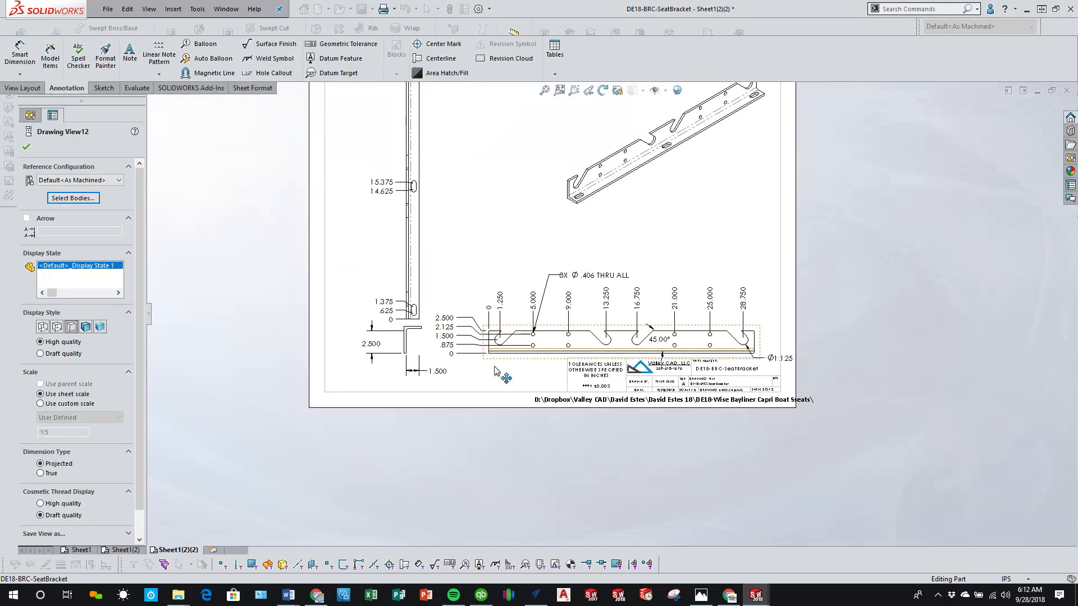
{"action": "left_click", "coordinate": [495, 433]}
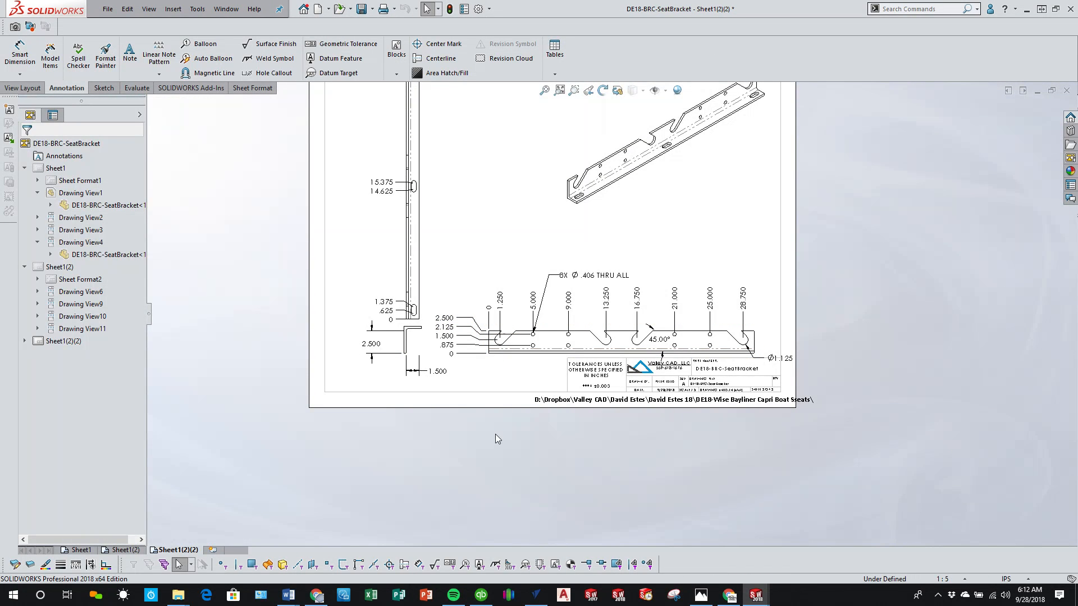
Step: Delete the tall projected view above the end view and move the end view up the sheet
{"action": "left_click", "coordinate": [419, 353]}
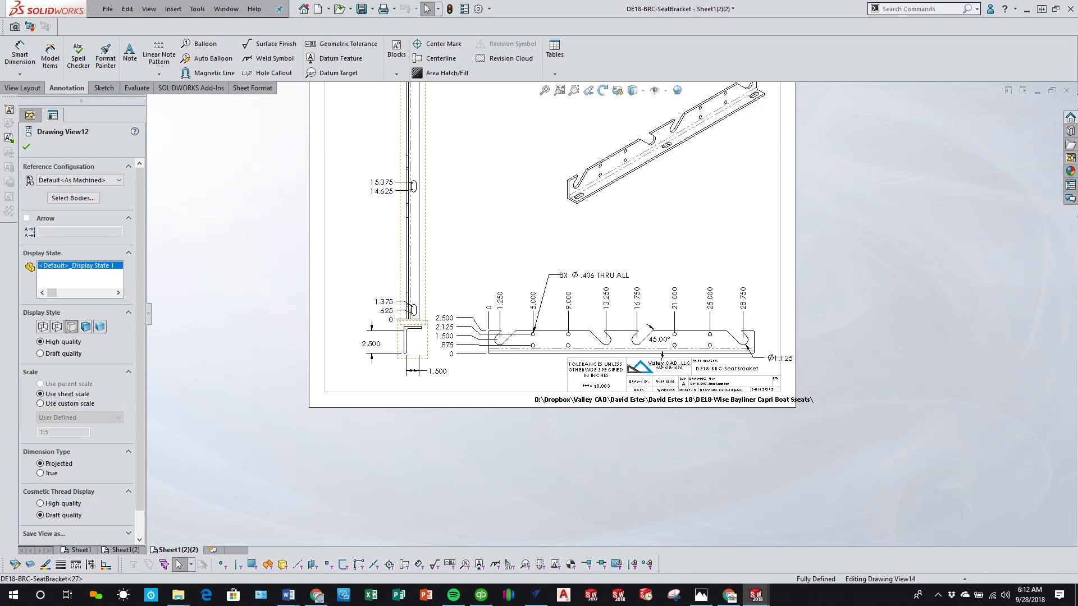
{"action": "key", "text": "Delete"}
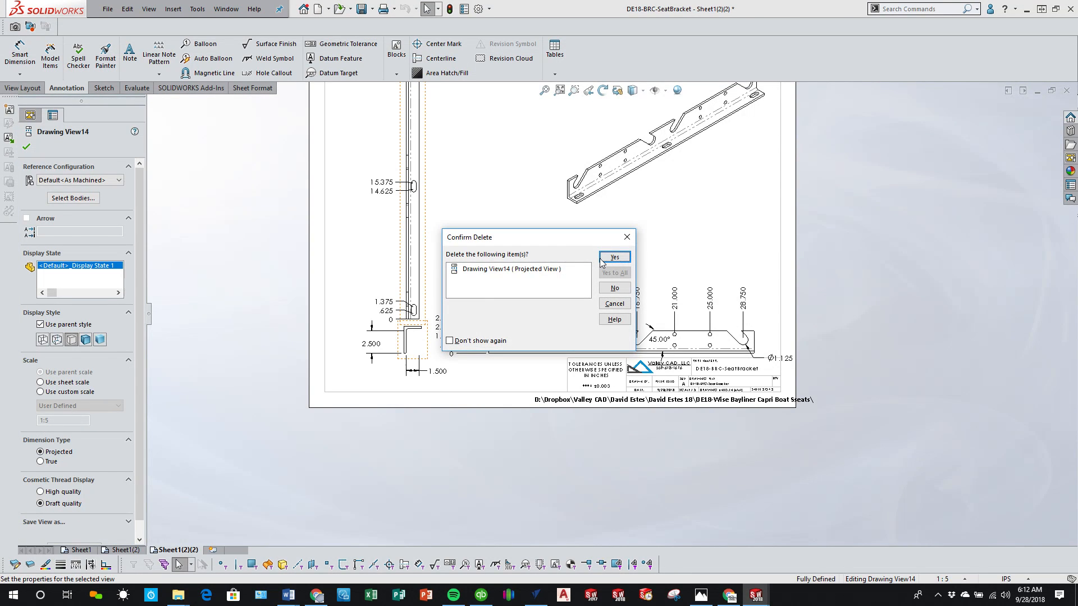
{"action": "left_click", "coordinate": [603, 258]}
{"action": "left_click_drag", "start_coordinate": [417, 331], "coordinate": [394, 265]}
Step: Delete the projected front view and the isometric view from Sheet1(2)(2), then select the remaining end view
{"action": "left_click", "coordinate": [543, 288]}
{"action": "left_click", "coordinate": [547, 293]}
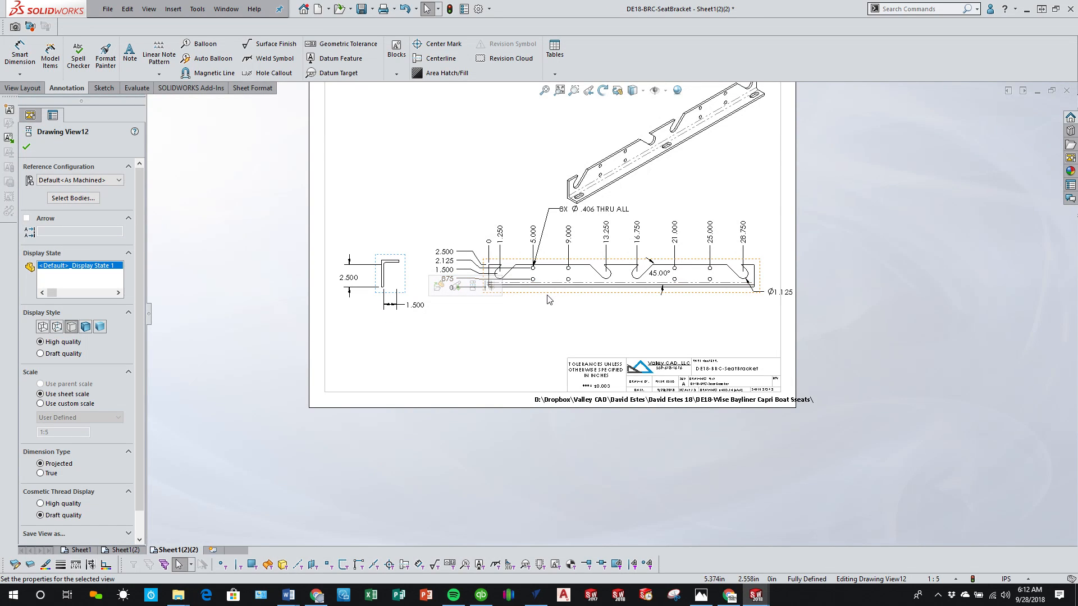
{"action": "key", "text": "Delete"}
{"action": "left_click", "coordinate": [603, 259]}
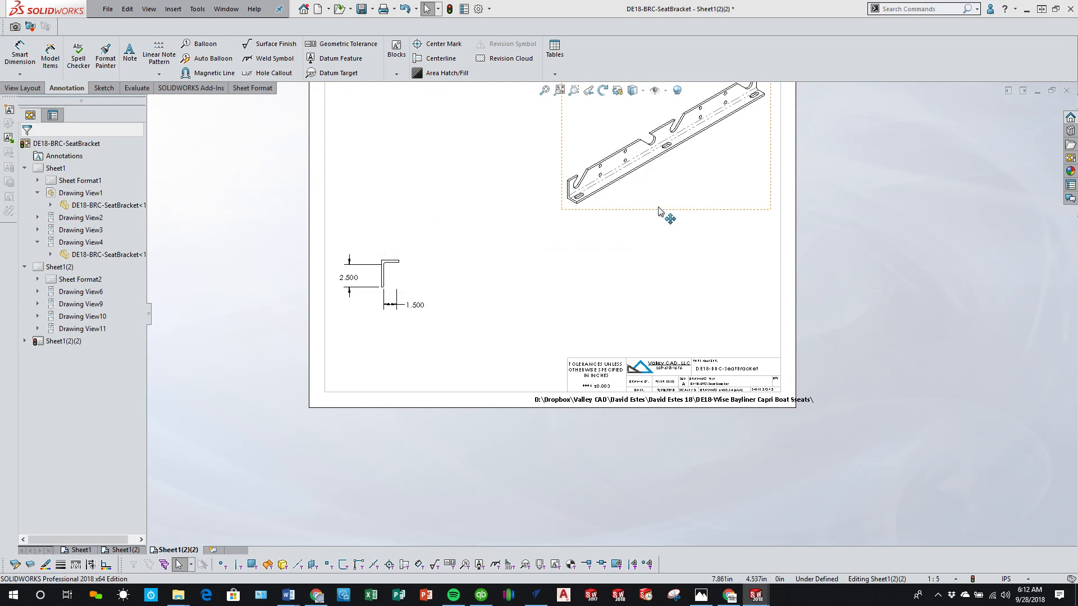
{"action": "left_click", "coordinate": [666, 208]}
{"action": "key", "text": "Delete"}
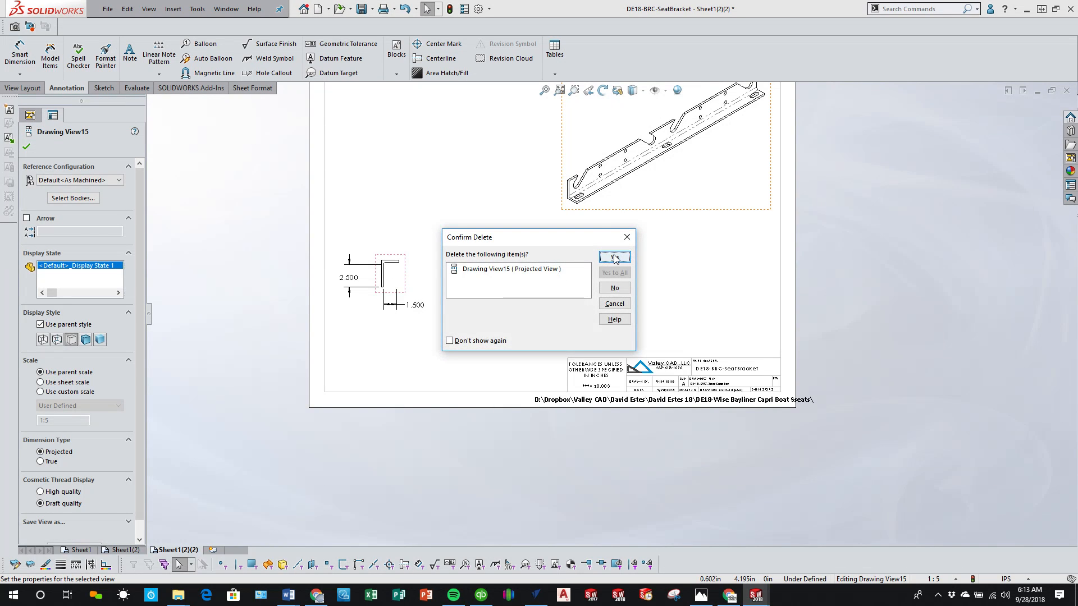
{"action": "left_click", "coordinate": [615, 258]}
{"action": "left_click", "coordinate": [410, 297]}
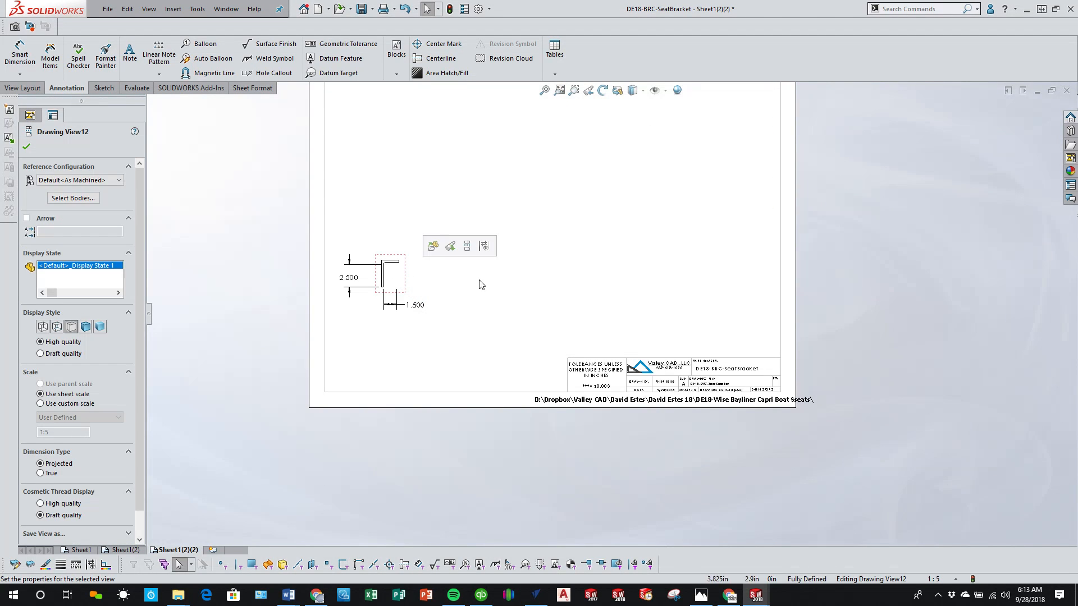
Step: Project a front view and an isometric view from the end view, and place the isometric view above the front view
{"action": "left_click", "coordinate": [467, 246]}
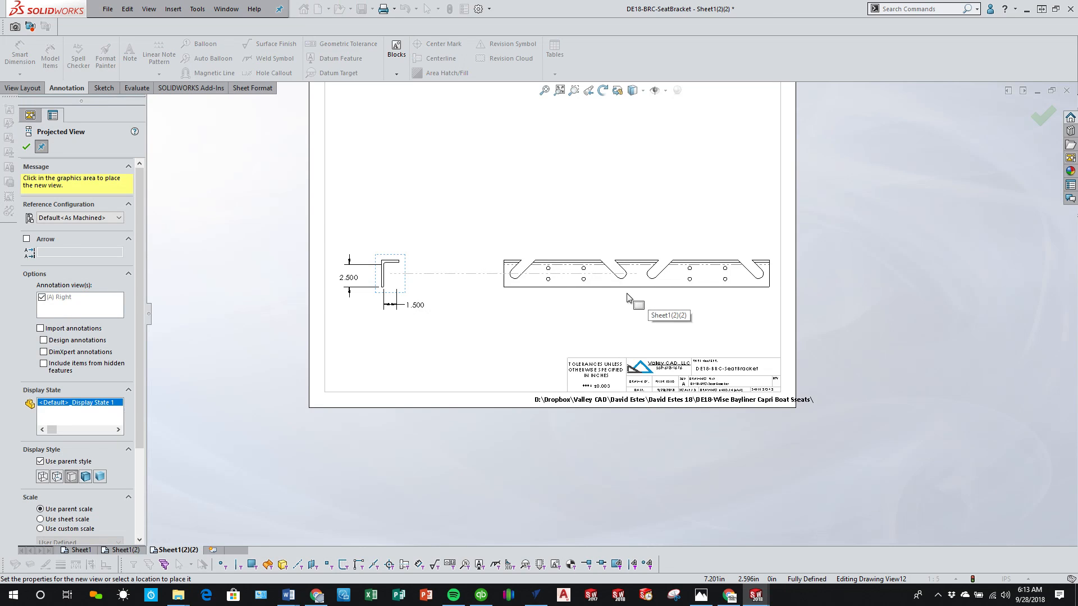
{"action": "key", "text": "z"}
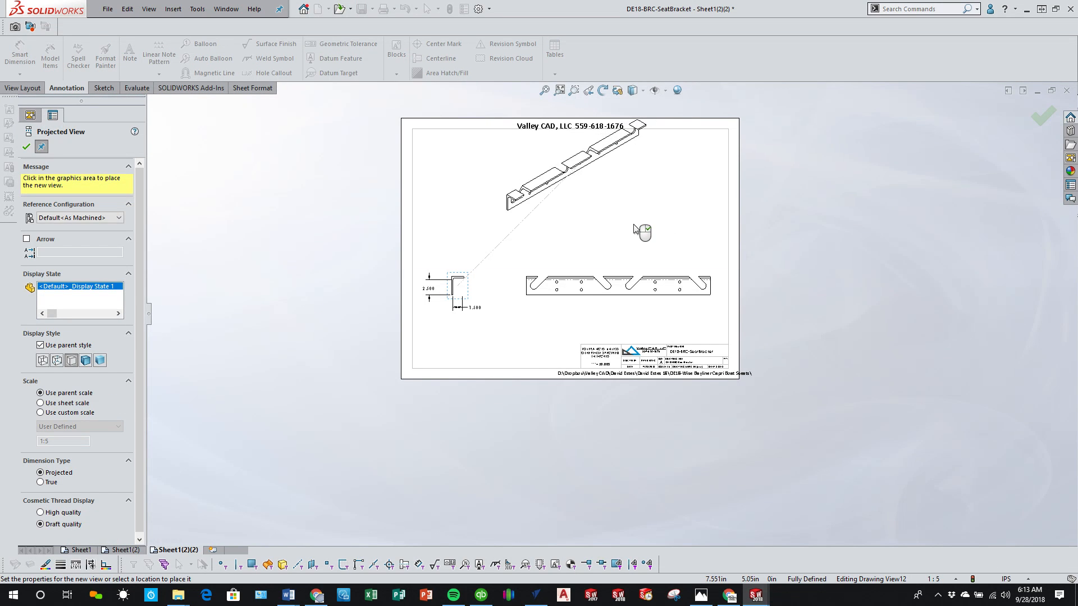
{"action": "left_click", "coordinate": [607, 249]}
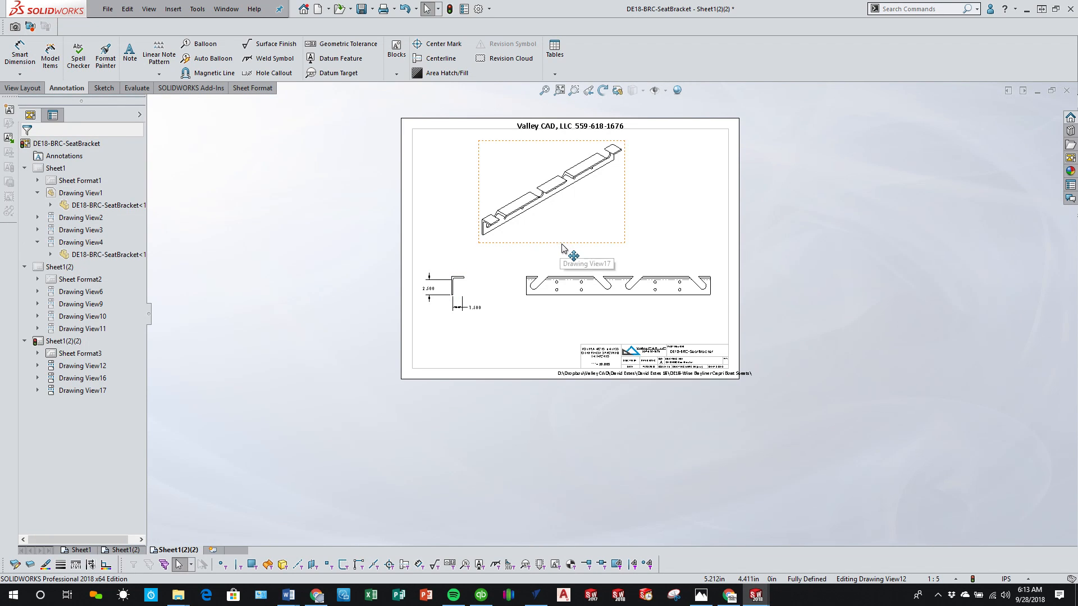
{"action": "left_click_drag", "start_coordinate": [564, 245], "coordinate": [645, 248]}
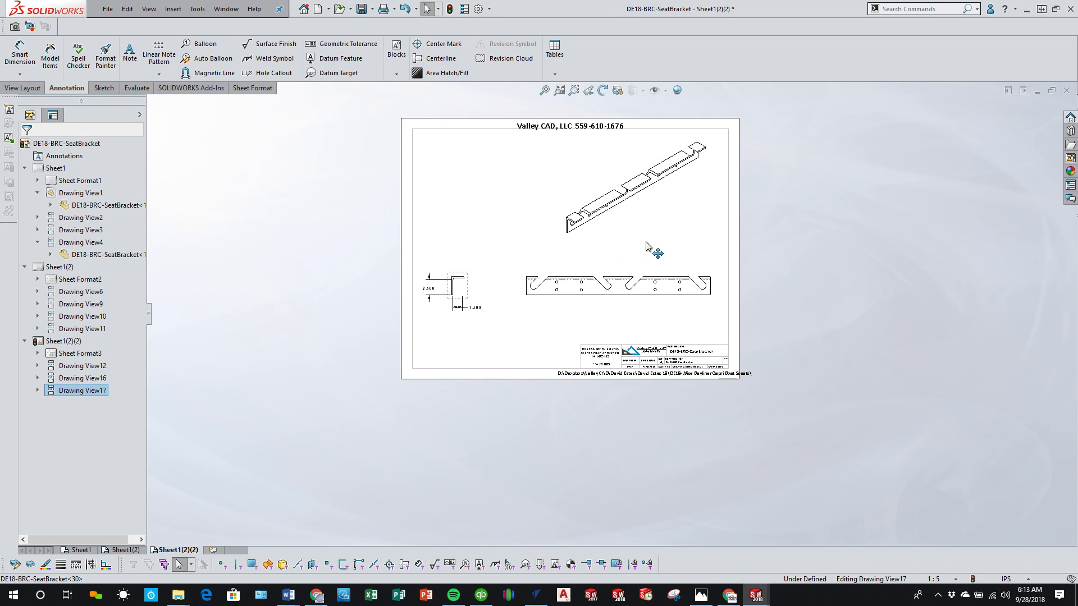
{"action": "left_click", "coordinate": [492, 351]}
Step: Reattach the end view's height and width dimensions to the outer corners and flange end of the upper angle
{"action": "scroll", "coordinate": [446, 275], "scroll_direction": "down", "scroll_amount": 3}
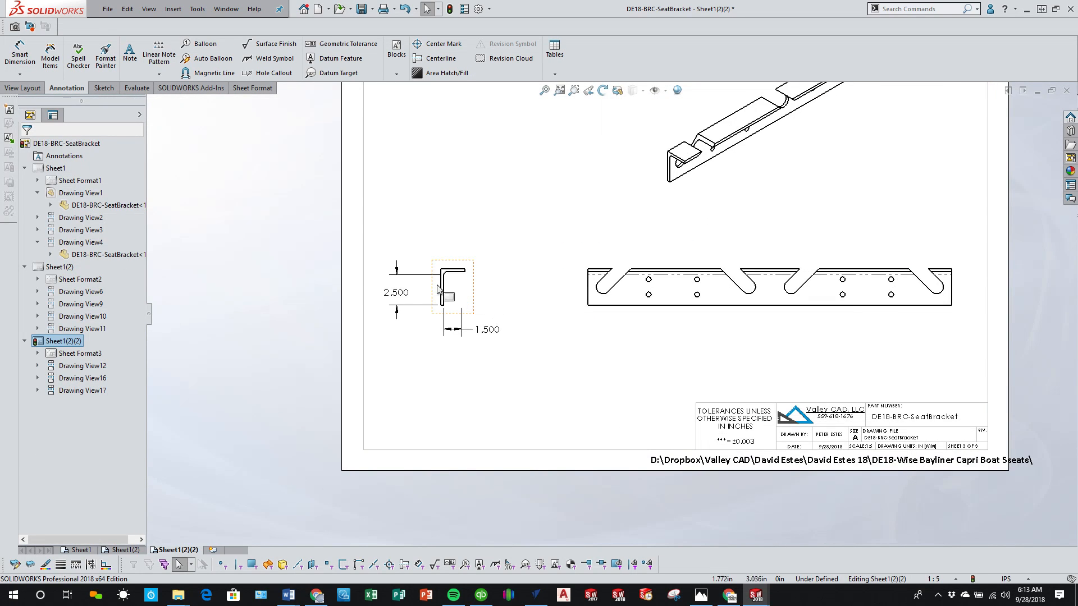
{"action": "left_click", "coordinate": [456, 278]}
{"action": "scroll", "coordinate": [457, 278], "scroll_direction": "down", "scroll_amount": 3}
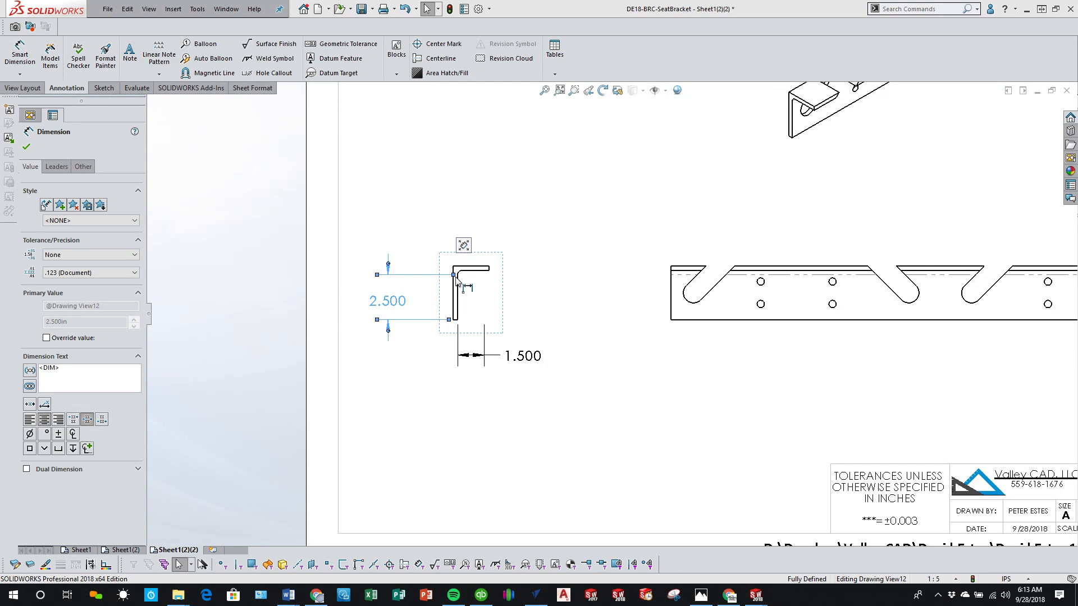
{"action": "left_click_drag", "start_coordinate": [455, 278], "coordinate": [459, 266]}
{"action": "left_click", "coordinate": [525, 356]}
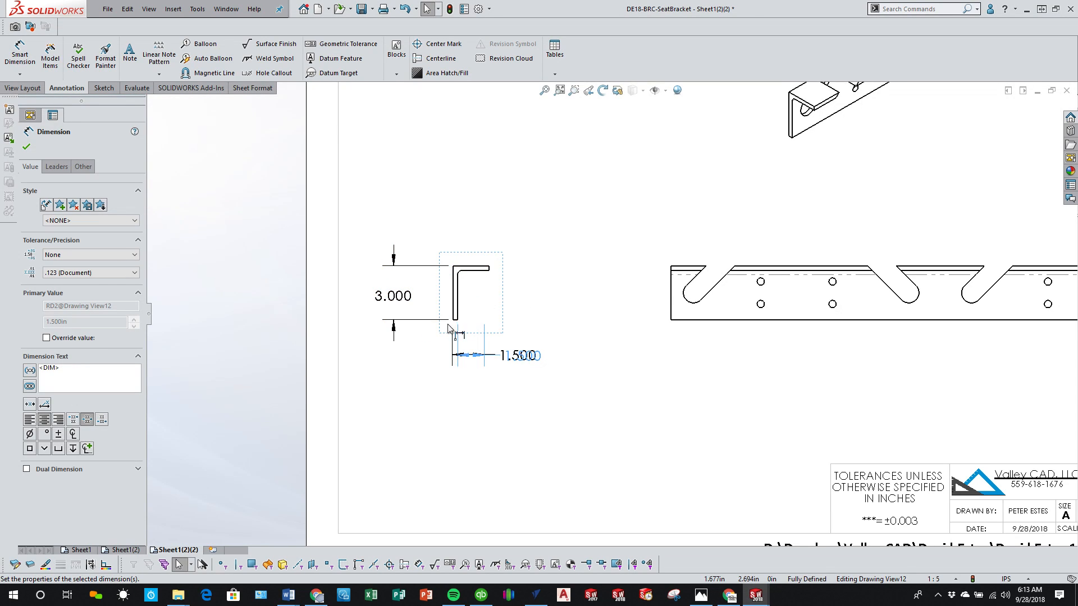
{"action": "left_click_drag", "start_coordinate": [449, 328], "coordinate": [454, 320]}
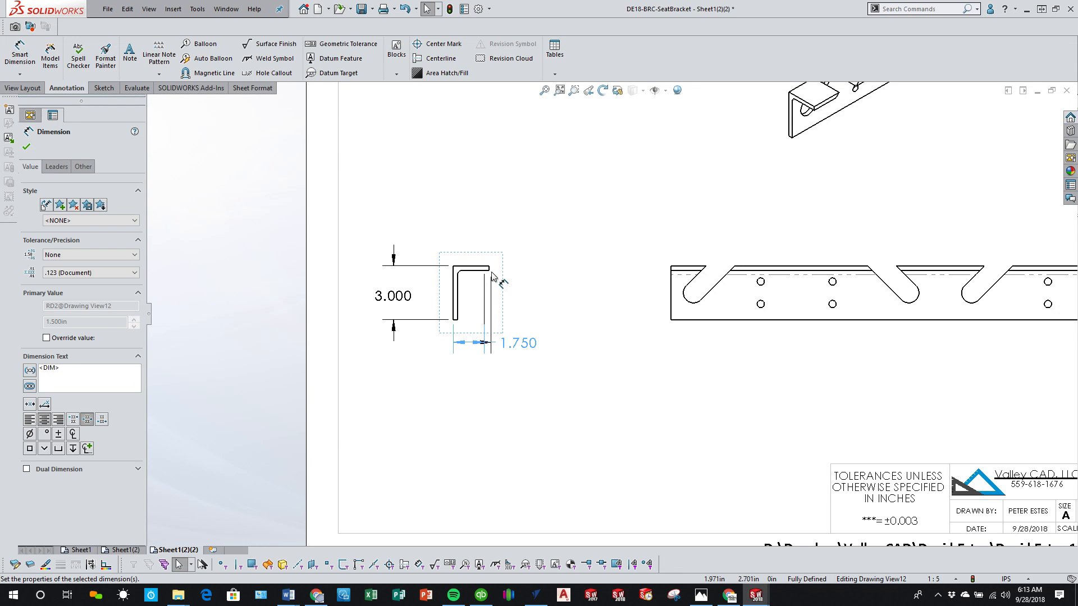
{"action": "left_click_drag", "start_coordinate": [491, 272], "coordinate": [494, 272]}
{"action": "left_click", "coordinate": [589, 386]}
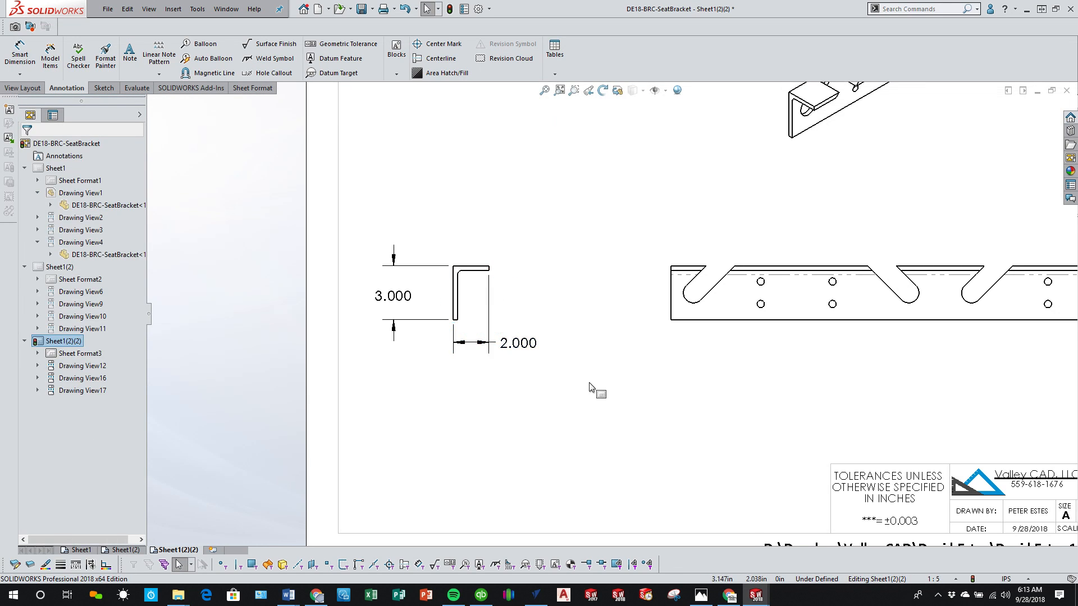
{"action": "key", "text": "f"}
{"action": "scroll", "coordinate": [730, 335], "scroll_direction": "down", "scroll_amount": 5}
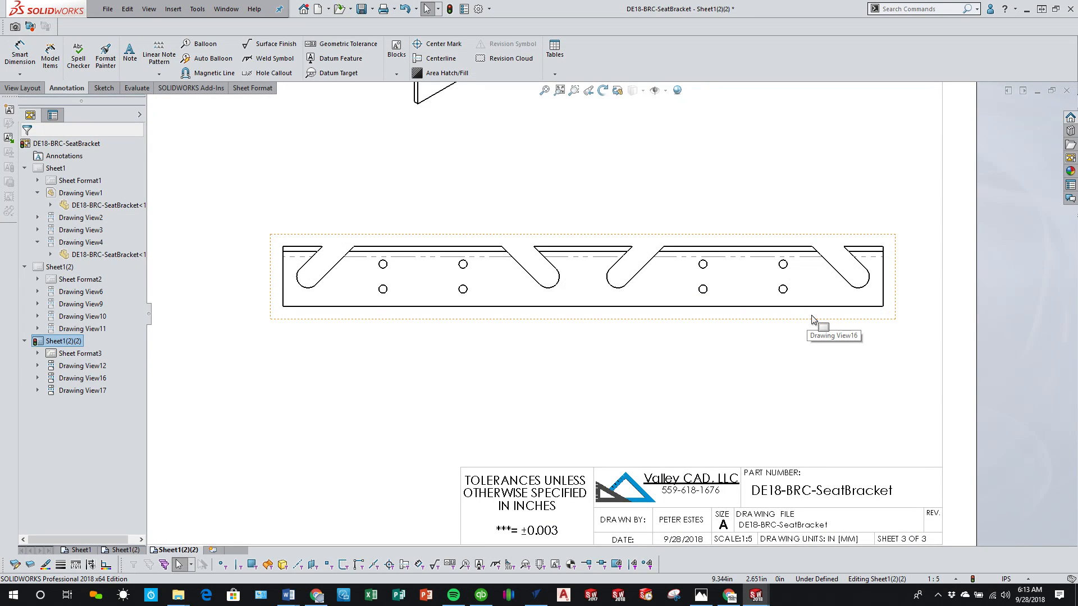
{"action": "key", "text": "XF86AudioNext"}
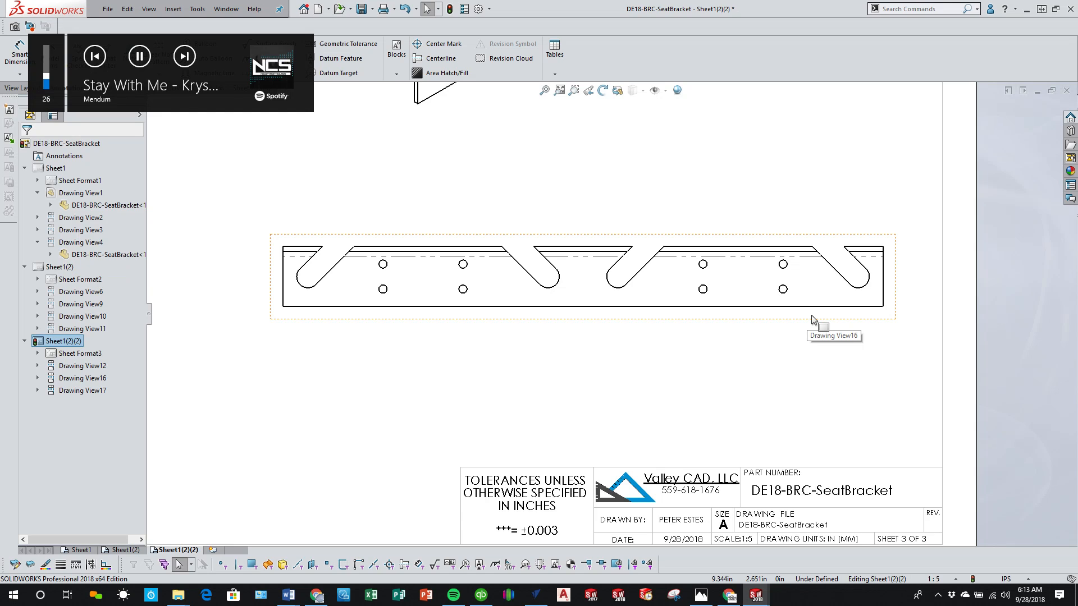
{"action": "key", "text": "f"}
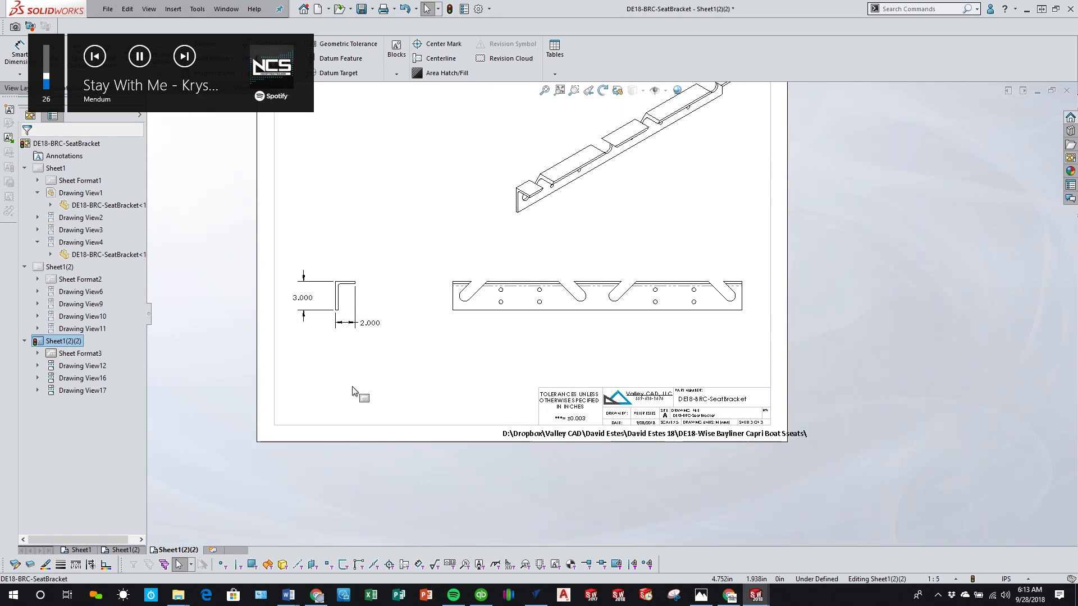
{"action": "scroll", "coordinate": [353, 392], "scroll_direction": "up", "scroll_amount": 2}
{"action": "scroll", "coordinate": [413, 349], "scroll_direction": "down", "scroll_amount": 3}
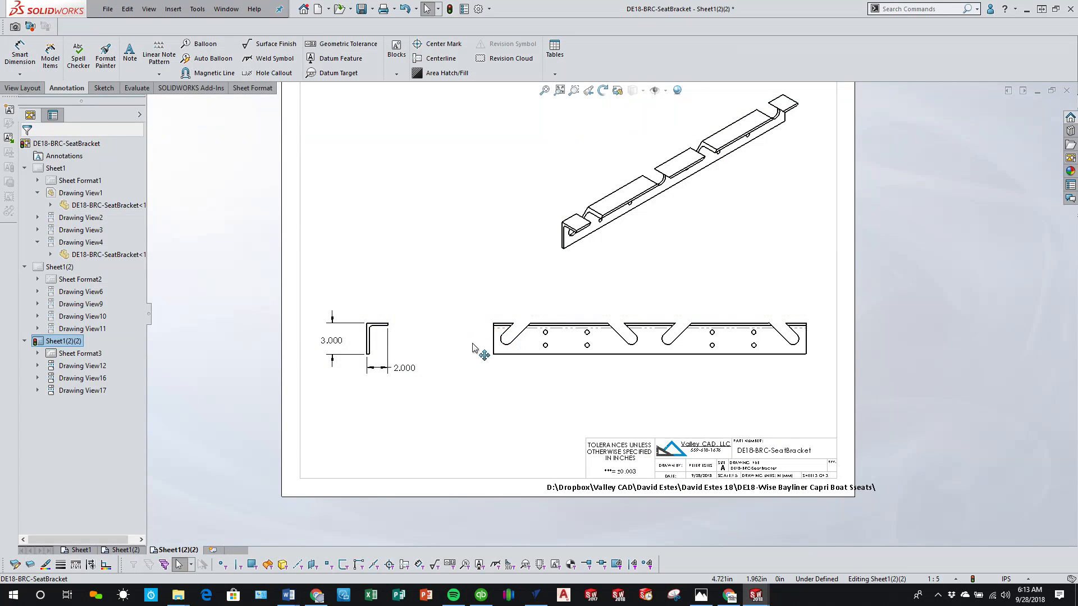
Step: Add horizontal ordinate dimensions below the front view, from its left end to each slot end, hole column and the right end
{"action": "left_click", "coordinate": [20, 74]}
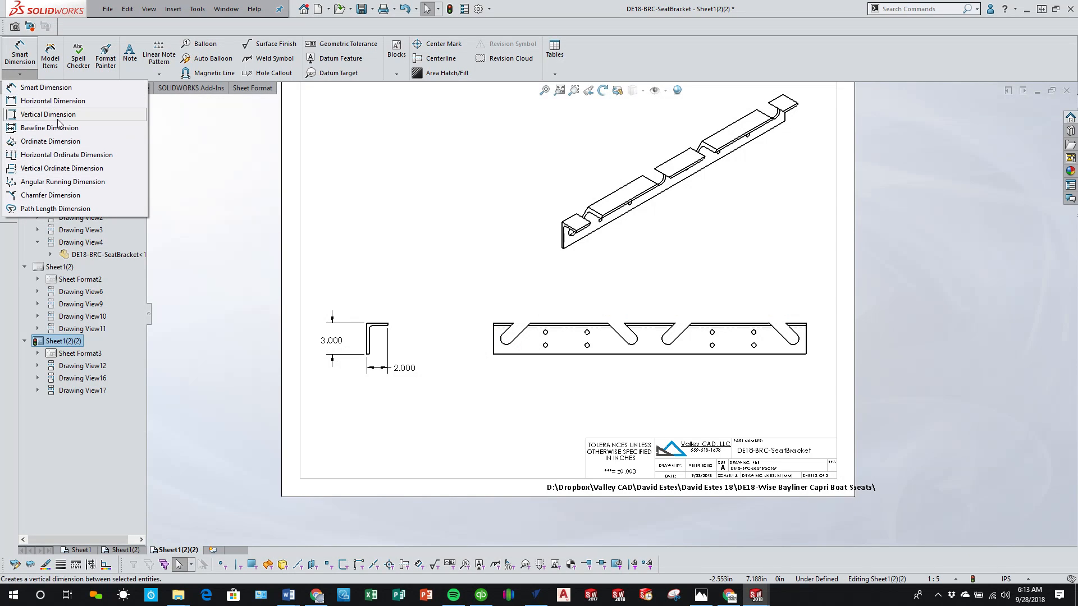
{"action": "left_click", "coordinate": [64, 140]}
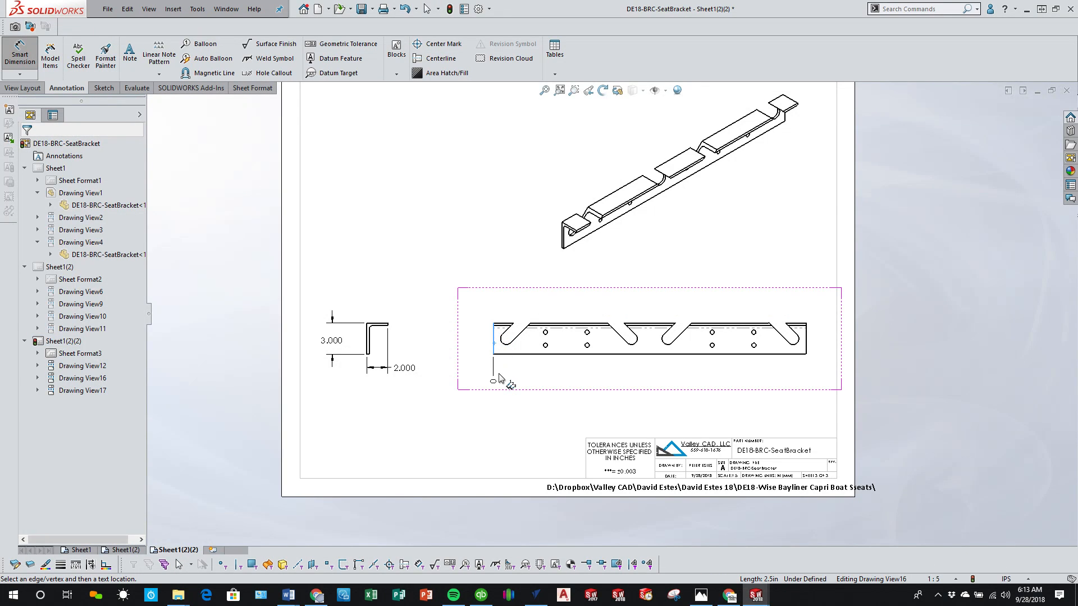
{"action": "left_click", "coordinate": [494, 355]}
{"action": "left_click", "coordinate": [504, 345]}
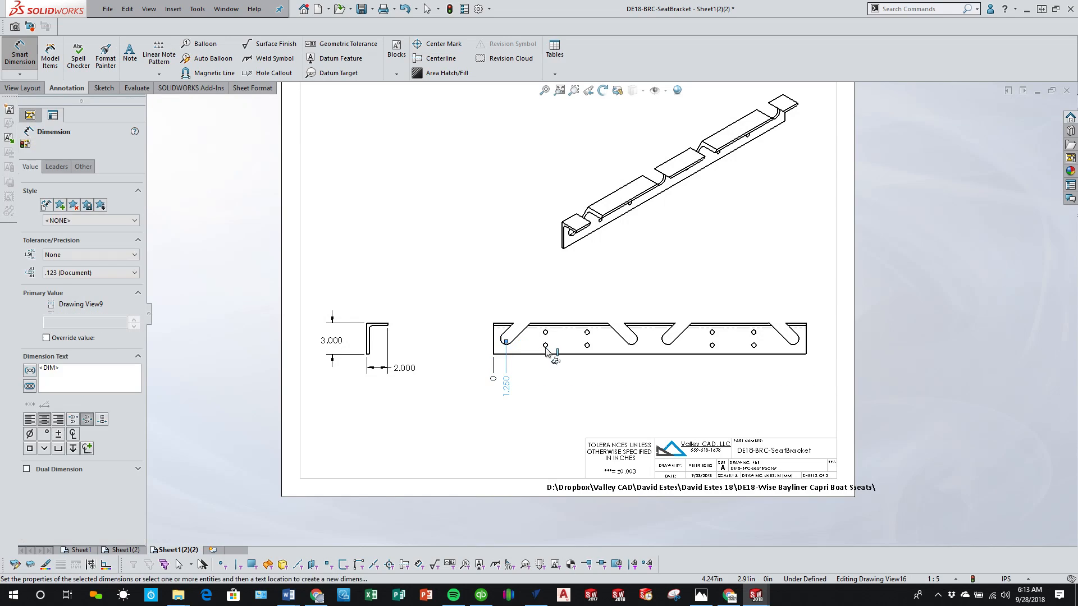
{"action": "left_click", "coordinate": [546, 347]}
{"action": "left_click", "coordinate": [587, 347]}
{"action": "left_click", "coordinate": [631, 344]}
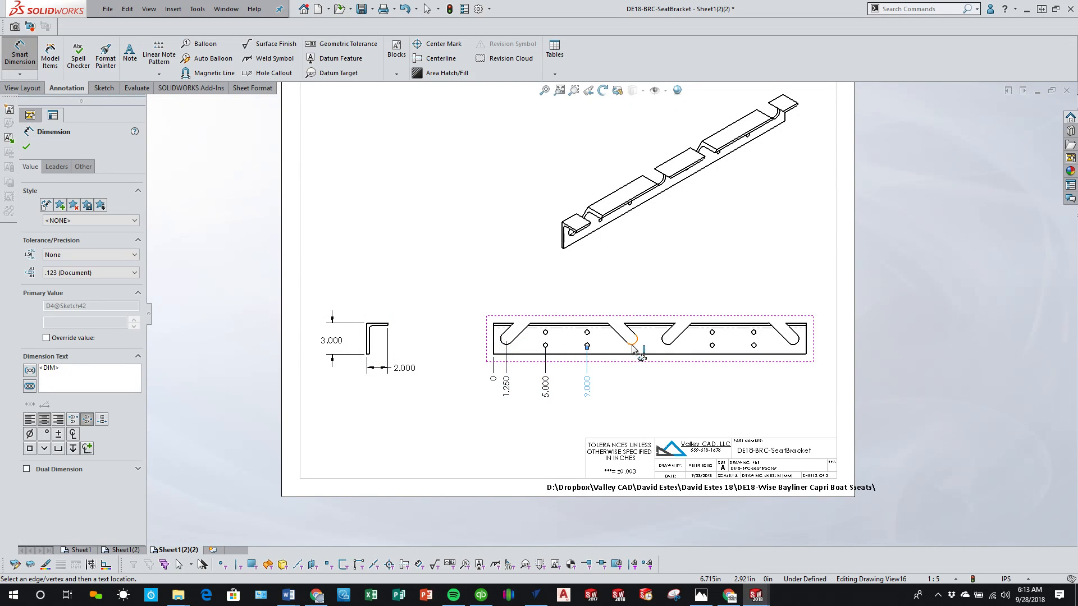
{"action": "left_click", "coordinate": [668, 341]}
{"action": "left_click", "coordinate": [712, 346]}
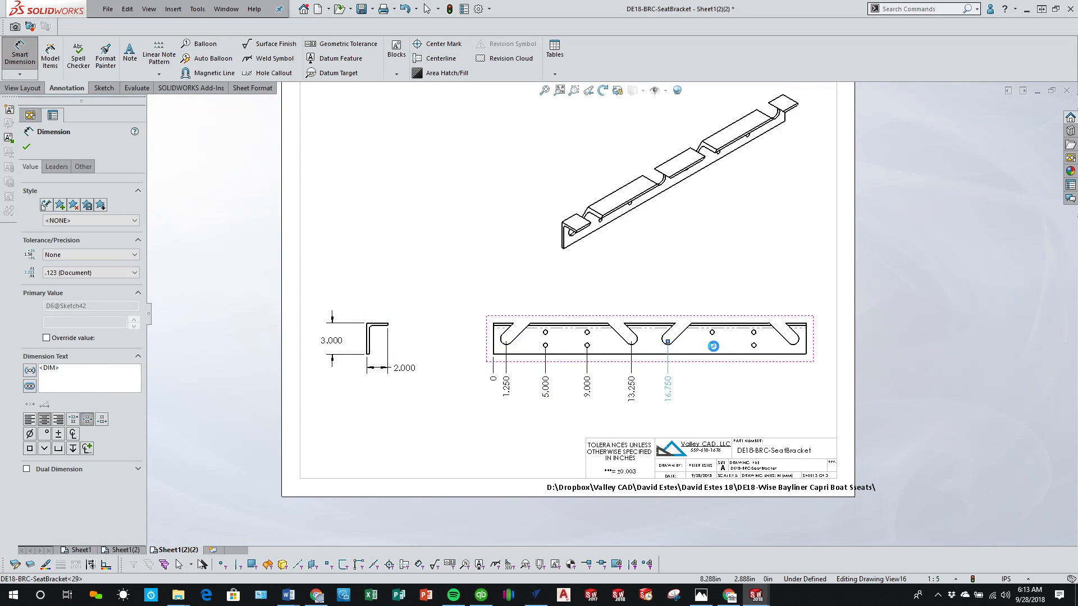
{"action": "left_click", "coordinate": [754, 346]}
{"action": "left_click", "coordinate": [796, 344]}
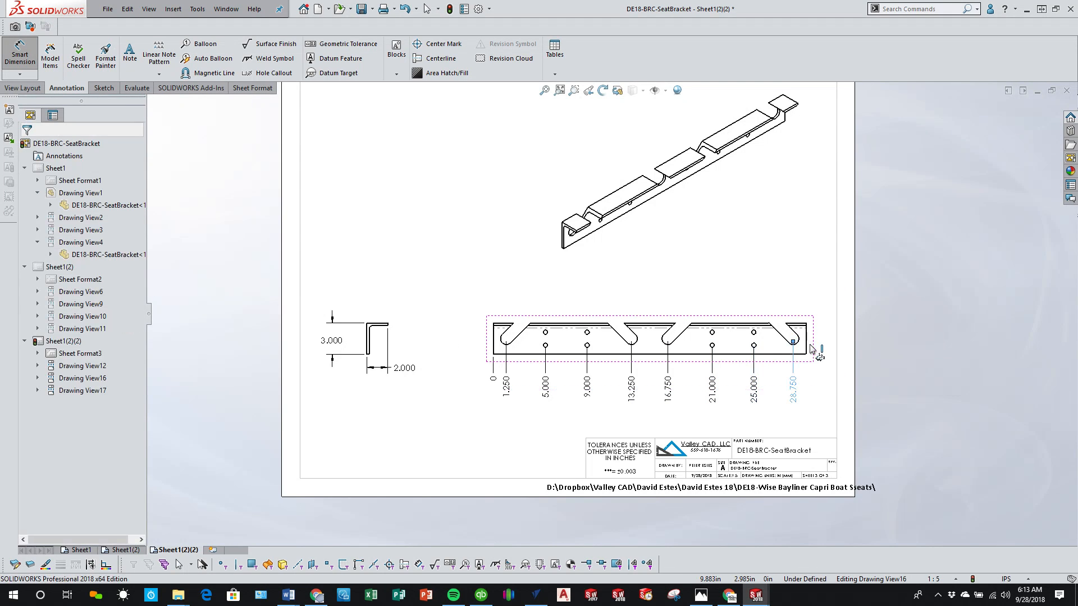
{"action": "left_click", "coordinate": [806, 354]}
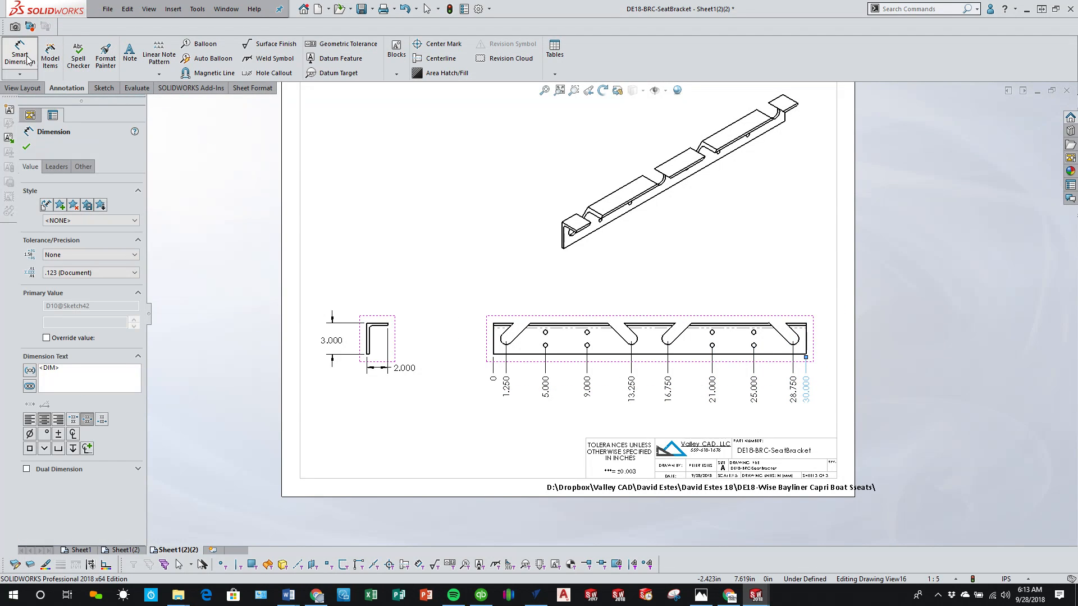
Step: Add vertical ordinate dimensions left of the front view, from the top edge to both hole rows, the slot end and the bottom edge
{"action": "left_click", "coordinate": [32, 75]}
{"action": "left_click", "coordinate": [55, 142]}
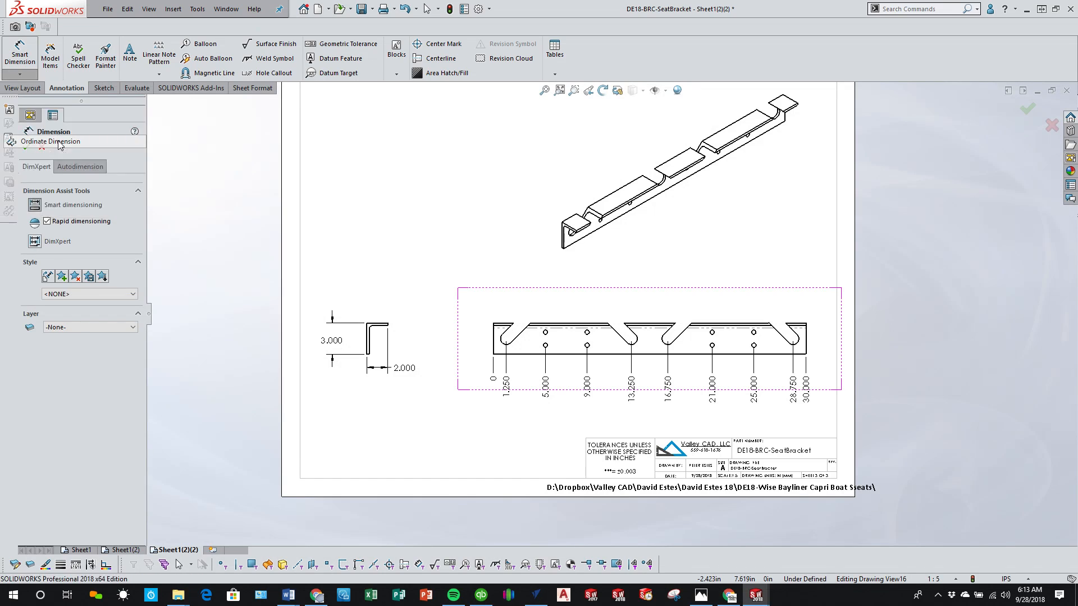
{"action": "scroll", "coordinate": [500, 298], "scroll_direction": "down", "scroll_amount": 4}
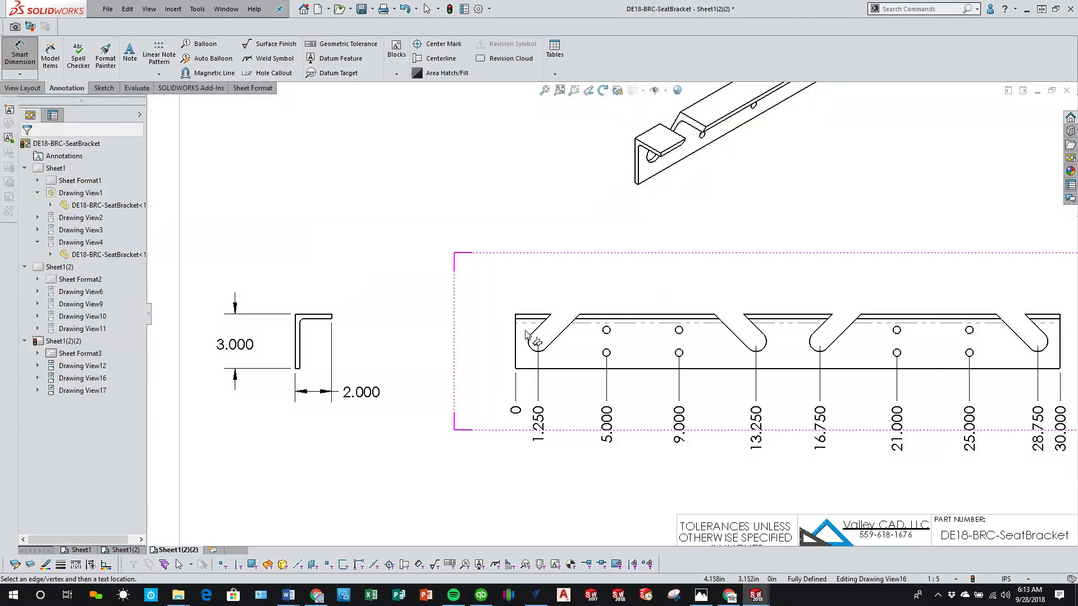
{"action": "left_click", "coordinate": [548, 309]}
{"action": "left_click", "coordinate": [450, 307]}
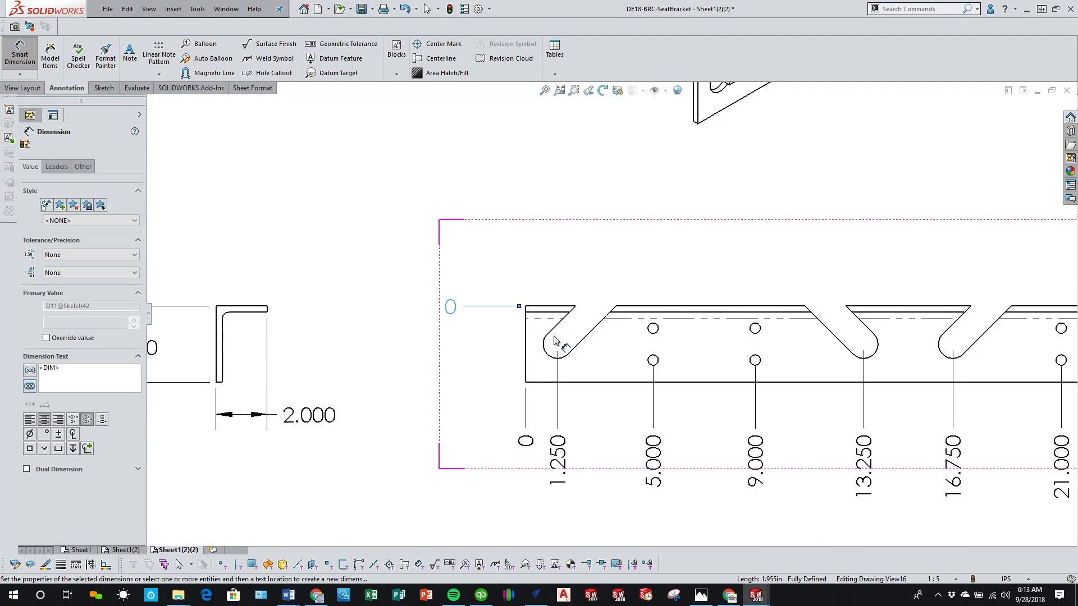
{"action": "left_click", "coordinate": [651, 330]}
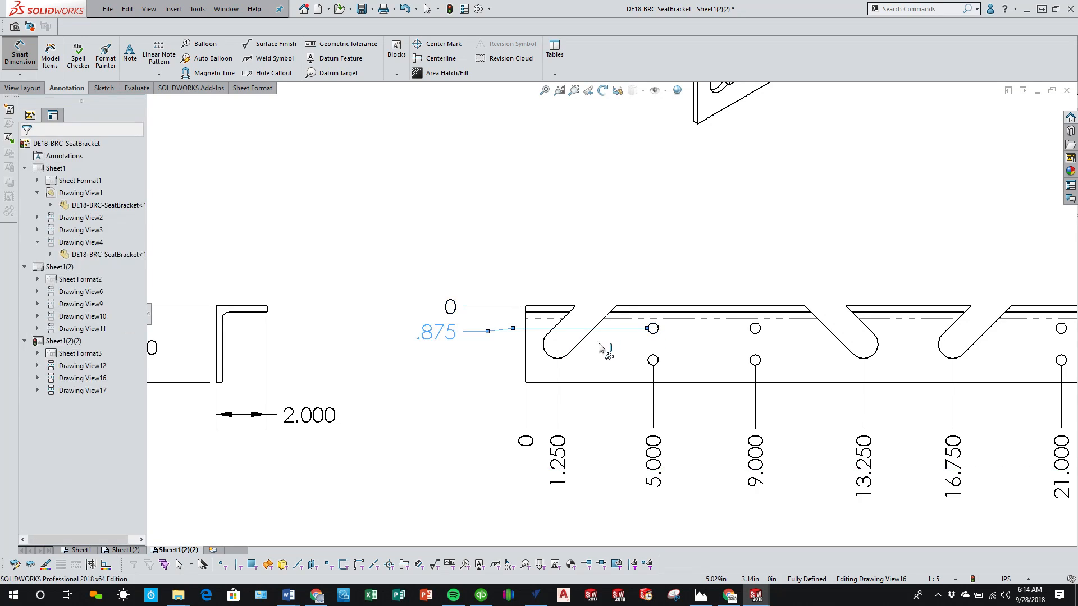
{"action": "left_click", "coordinate": [549, 351]}
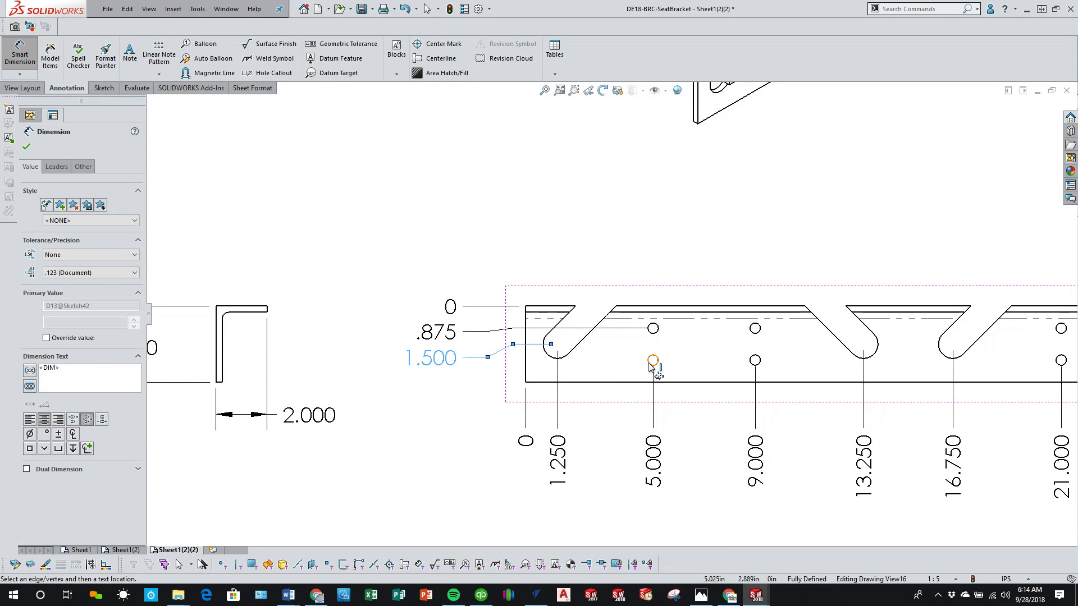
{"action": "left_click", "coordinate": [651, 362]}
{"action": "left_click", "coordinate": [615, 383]}
{"action": "right_click", "coordinate": [442, 450]}
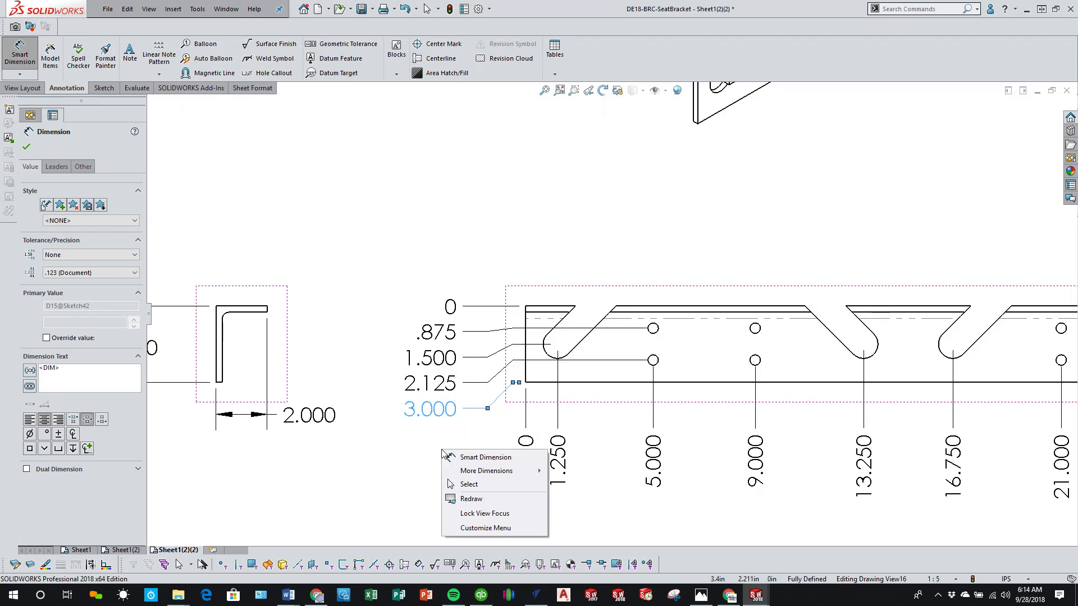
{"action": "left_click", "coordinate": [487, 485]}
Step: Dimension the thickness of the horizontal flange in the upper angle's end view, placing the text above the flange
{"action": "scroll", "coordinate": [414, 436], "scroll_direction": "up", "scroll_amount": 5}
{"action": "scroll", "coordinate": [539, 374], "scroll_direction": "down", "scroll_amount": 2}
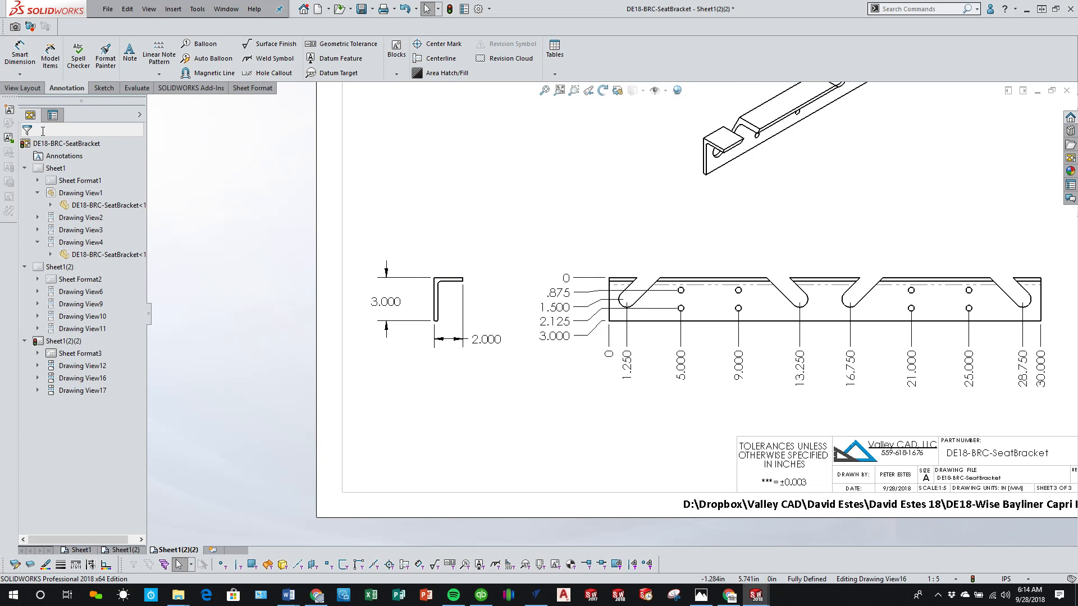
{"action": "left_click", "coordinate": [19, 54]}
{"action": "scroll", "coordinate": [428, 271], "scroll_direction": "down", "scroll_amount": 5}
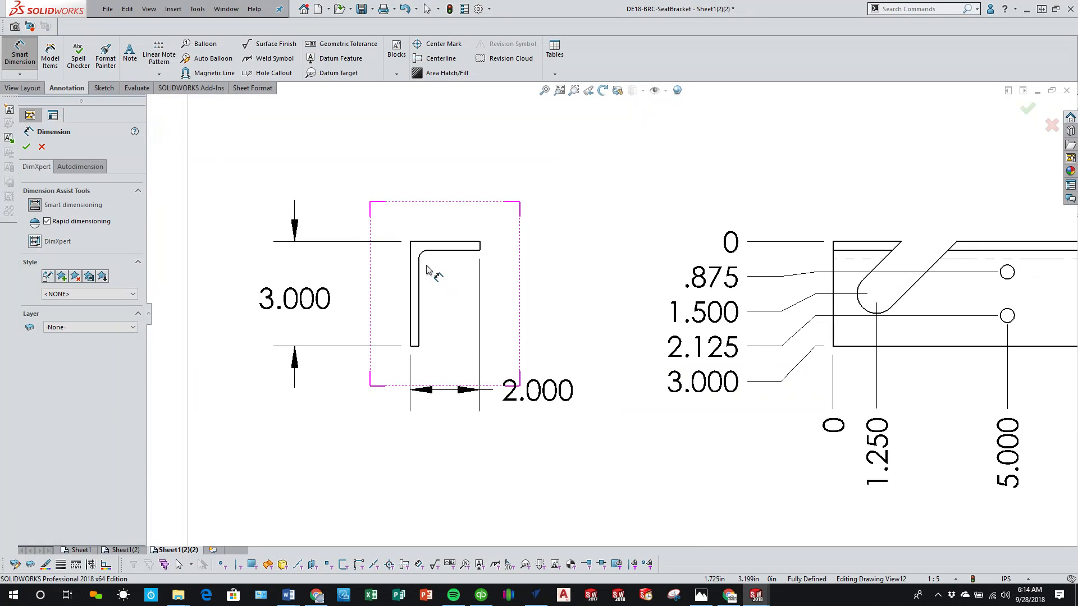
{"action": "left_click", "coordinate": [448, 243]}
{"action": "left_click", "coordinate": [455, 251]}
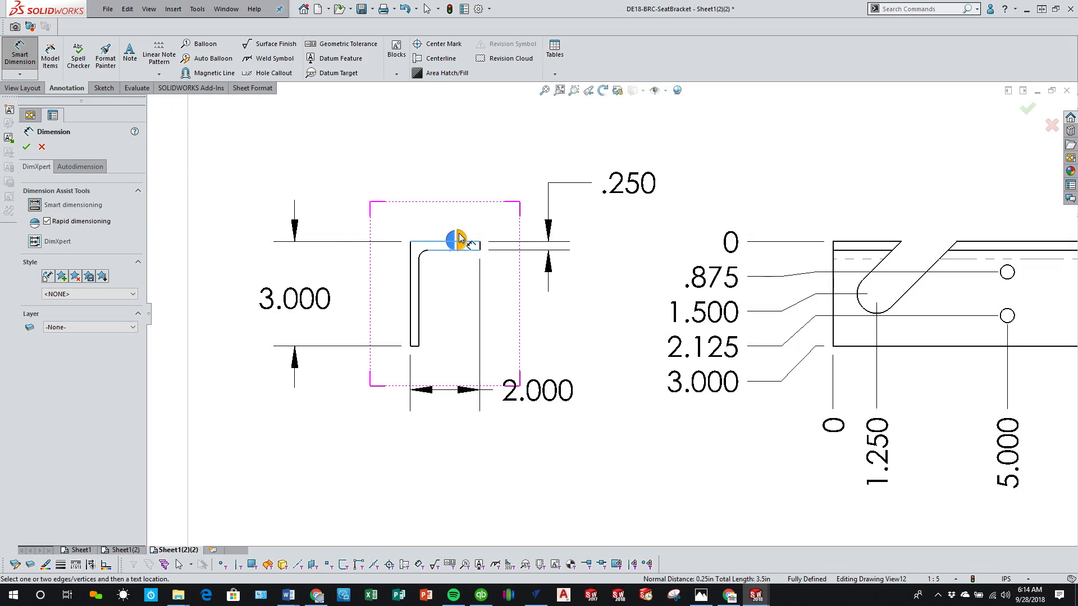
{"action": "left_click", "coordinate": [475, 199]}
{"action": "key", "text": "Escape"}
{"action": "key", "text": "Escape"}
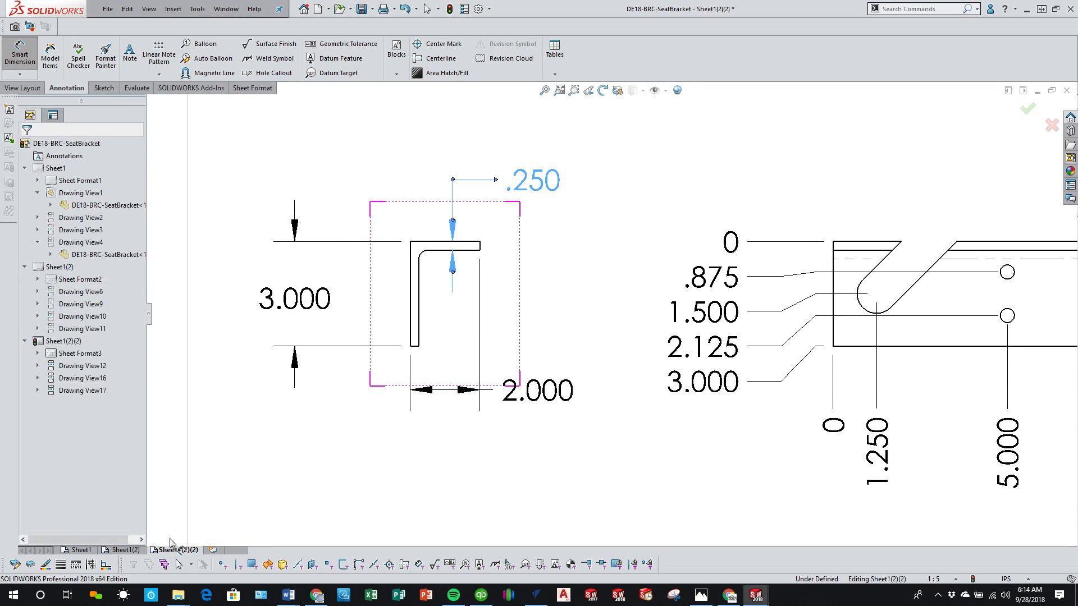
Step: On Sheet1(2), dimension the thickness of the vertical leg in the lower angle's end view, placing the text above the leg
{"action": "left_click", "coordinate": [122, 551]}
{"action": "scroll", "coordinate": [558, 386], "scroll_direction": "down", "scroll_amount": 8}
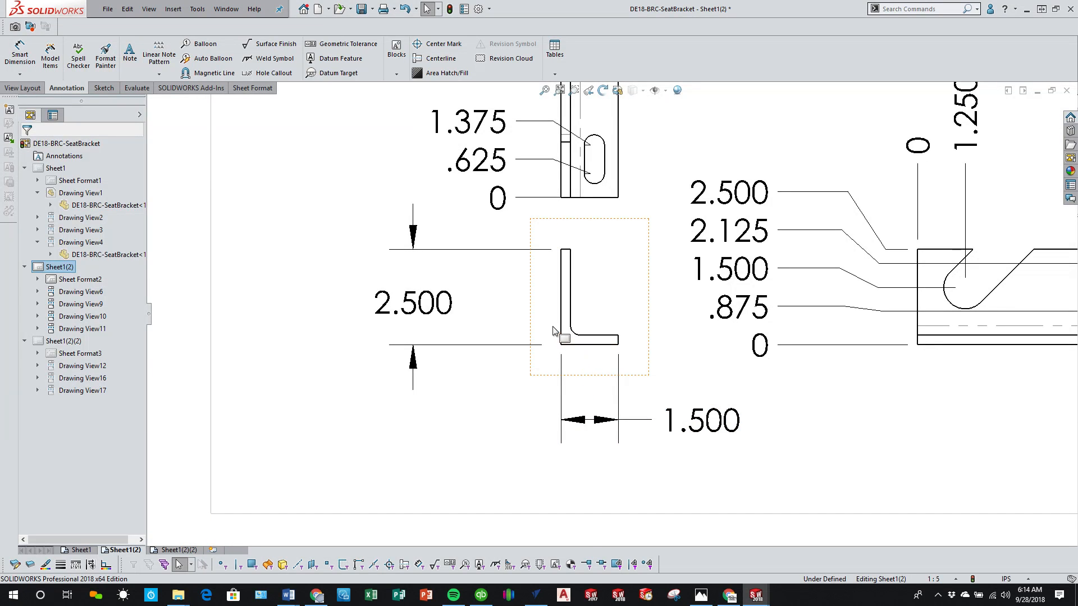
{"action": "left_click", "coordinate": [562, 321]}
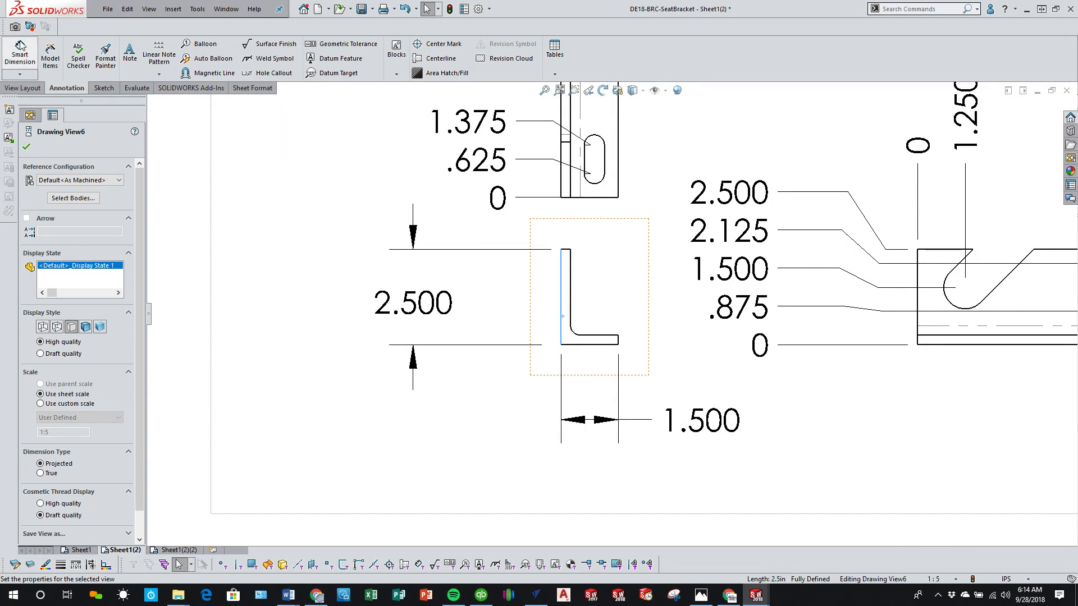
{"action": "left_click", "coordinate": [21, 55]}
{"action": "left_click", "coordinate": [570, 300]}
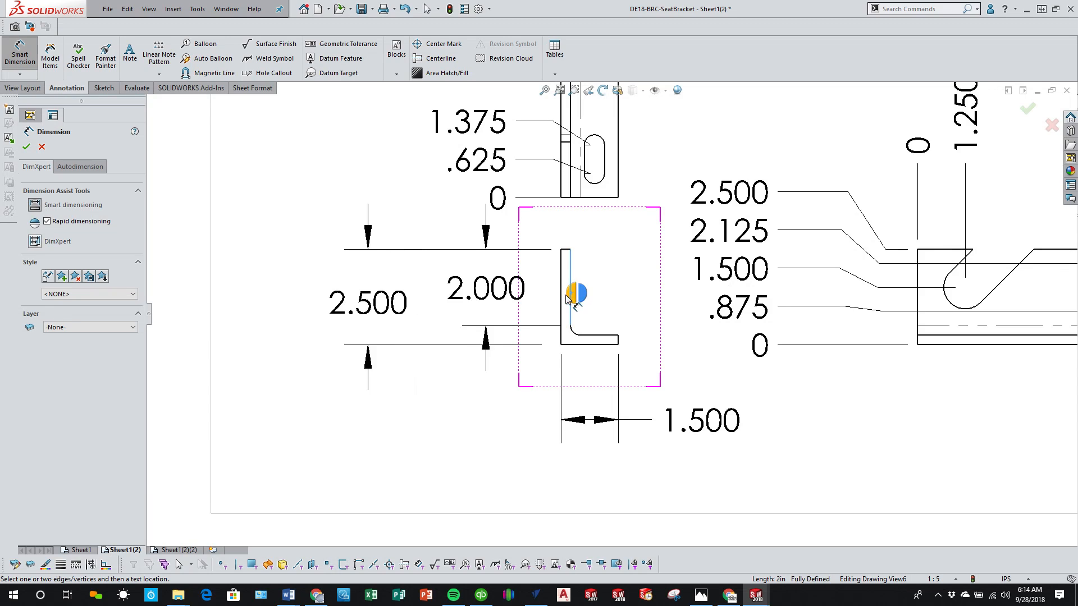
{"action": "left_click", "coordinate": [571, 301]}
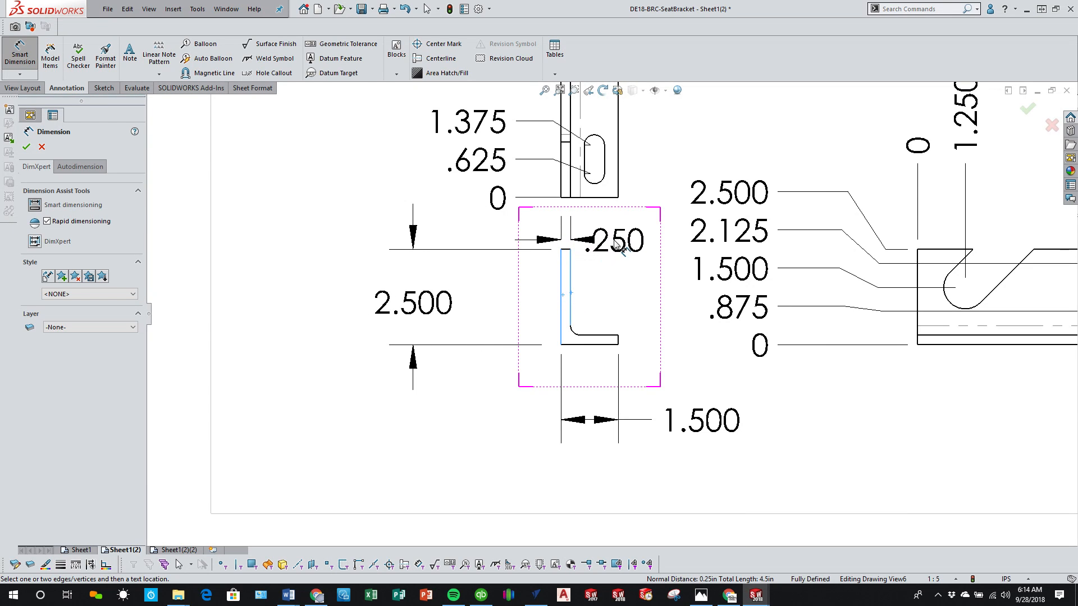
{"action": "left_click", "coordinate": [604, 254]}
{"action": "right_click", "coordinate": [451, 428]}
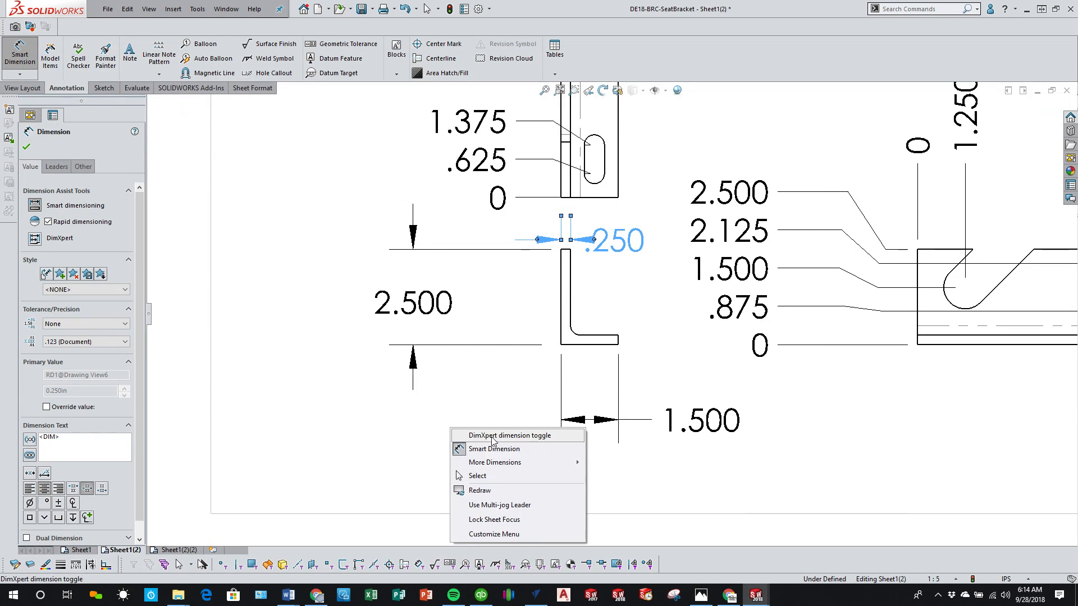
Step: Leave Smart Dimension and shift the lower angle's tall top view slightly upward to open space above the end view
{"action": "left_click", "coordinate": [499, 474]}
{"action": "scroll", "coordinate": [496, 395], "scroll_direction": "up", "scroll_amount": 5}
{"action": "scroll", "coordinate": [618, 224], "scroll_direction": "down", "scroll_amount": 6}
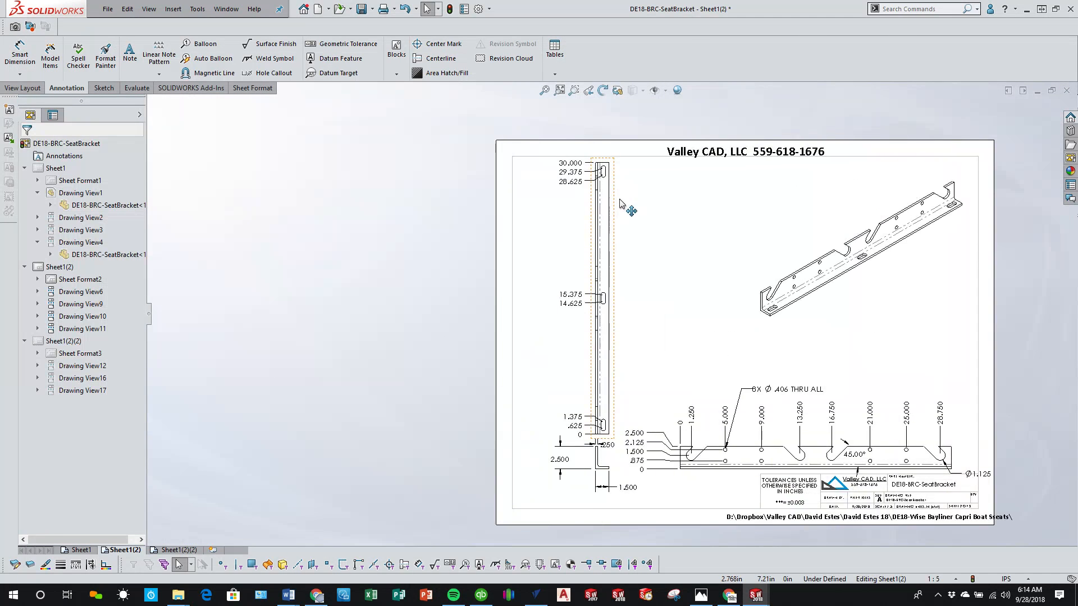
{"action": "left_click_drag", "start_coordinate": [608, 235], "coordinate": [612, 227]}
{"action": "scroll", "coordinate": [621, 337], "scroll_direction": "up", "scroll_amount": 3}
{"action": "scroll", "coordinate": [600, 328], "scroll_direction": "down", "scroll_amount": 5}
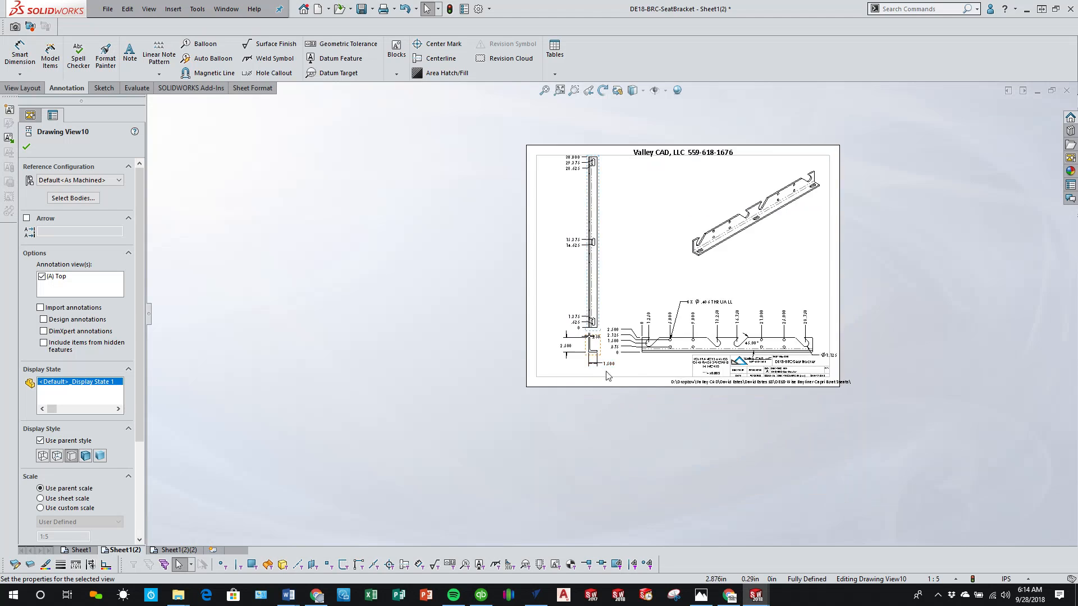
Step: Move the vertical leg's thickness text to the left of its extension lines in the lower angle's end view
{"action": "scroll", "coordinate": [598, 329], "scroll_direction": "down", "scroll_amount": 5}
{"action": "left_click_drag", "start_coordinate": [627, 335], "coordinate": [493, 303]}
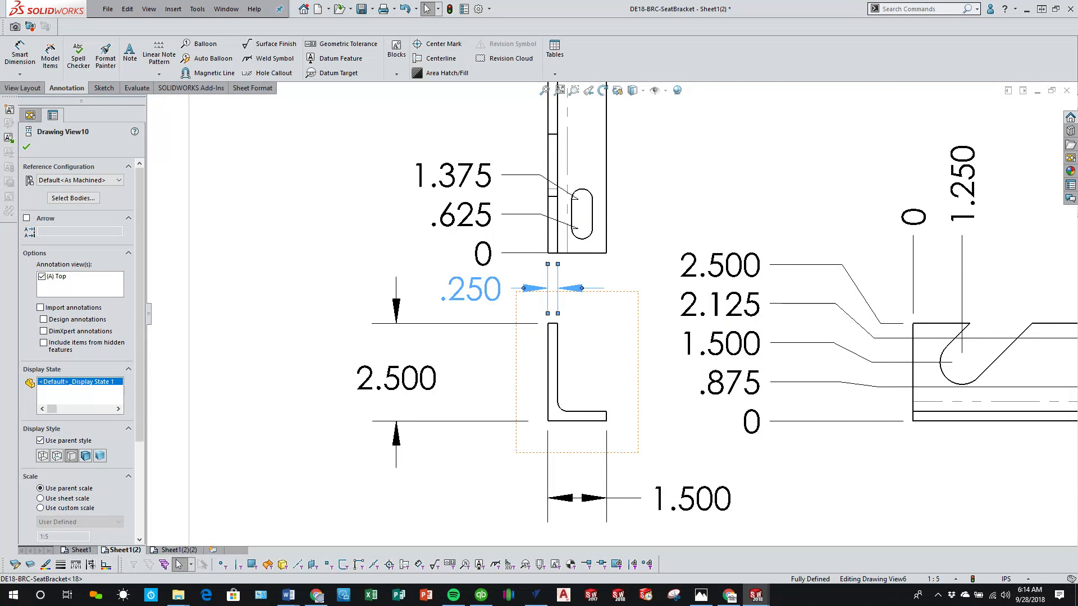
{"action": "left_click", "coordinate": [279, 282]}
{"action": "scroll", "coordinate": [620, 229], "scroll_direction": "up", "scroll_amount": 6}
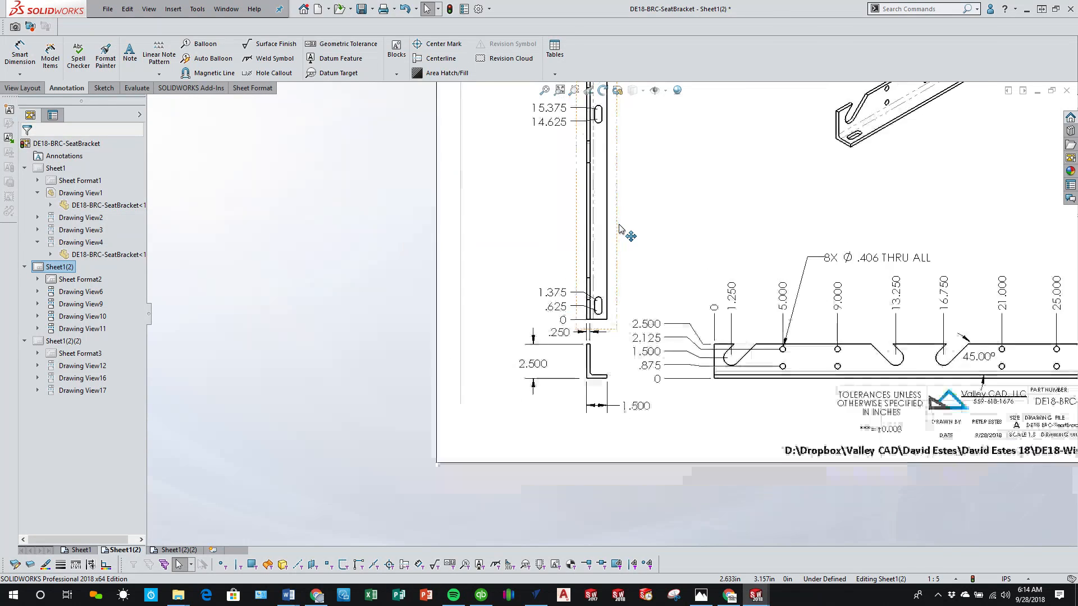
{"action": "scroll", "coordinate": [620, 229], "scroll_direction": "down", "scroll_amount": 1}
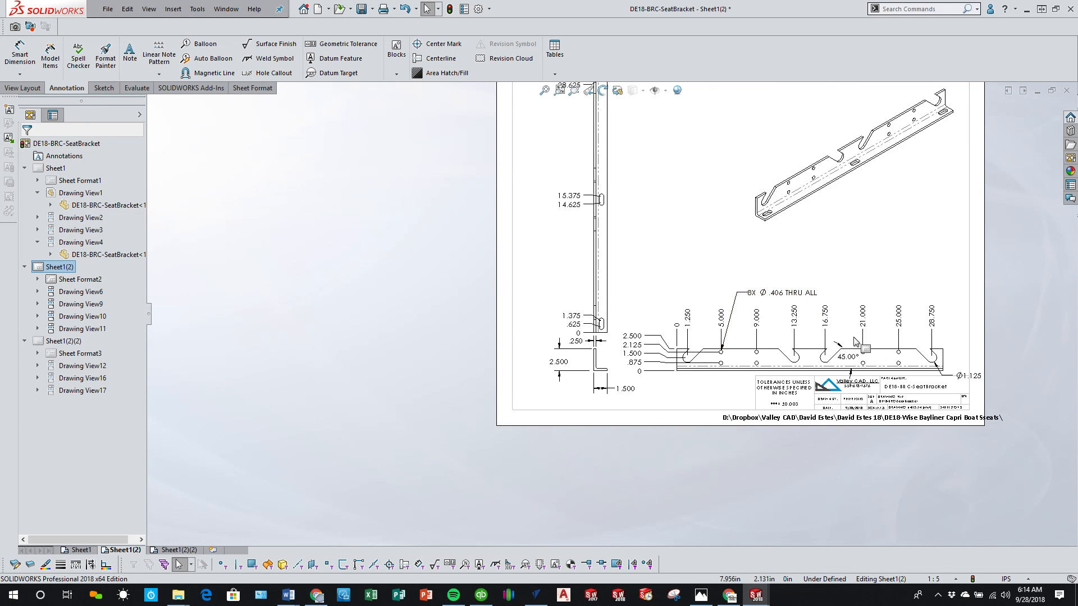
Step: Move the slot end's diameter dimension up so its text sits above the front view's right end
{"action": "scroll", "coordinate": [855, 342], "scroll_direction": "down", "scroll_amount": 1}
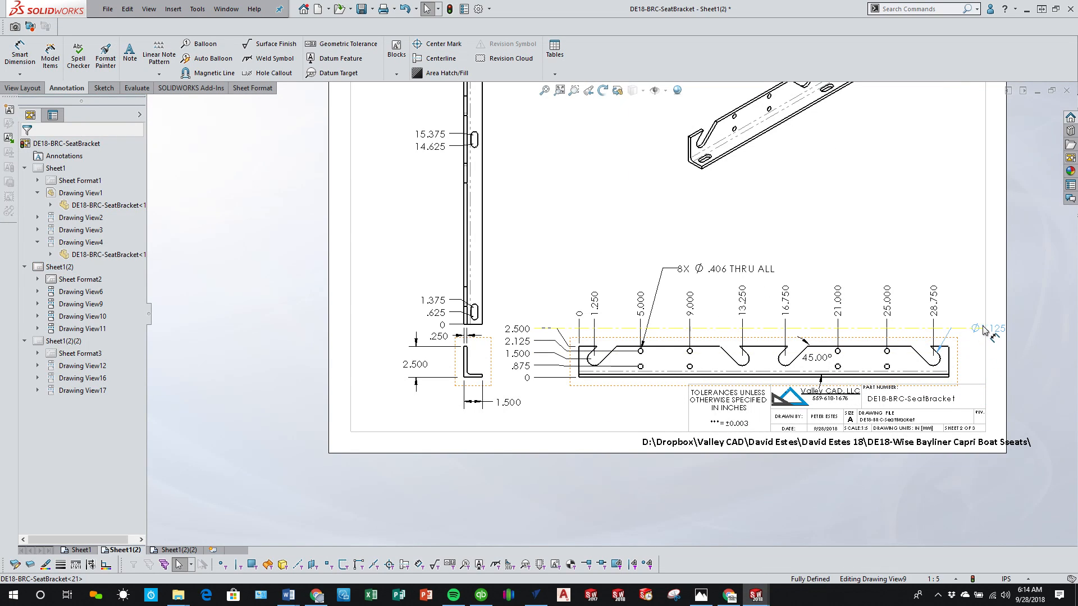
{"action": "left_click", "coordinate": [978, 331]}
{"action": "key", "text": "Escape"}
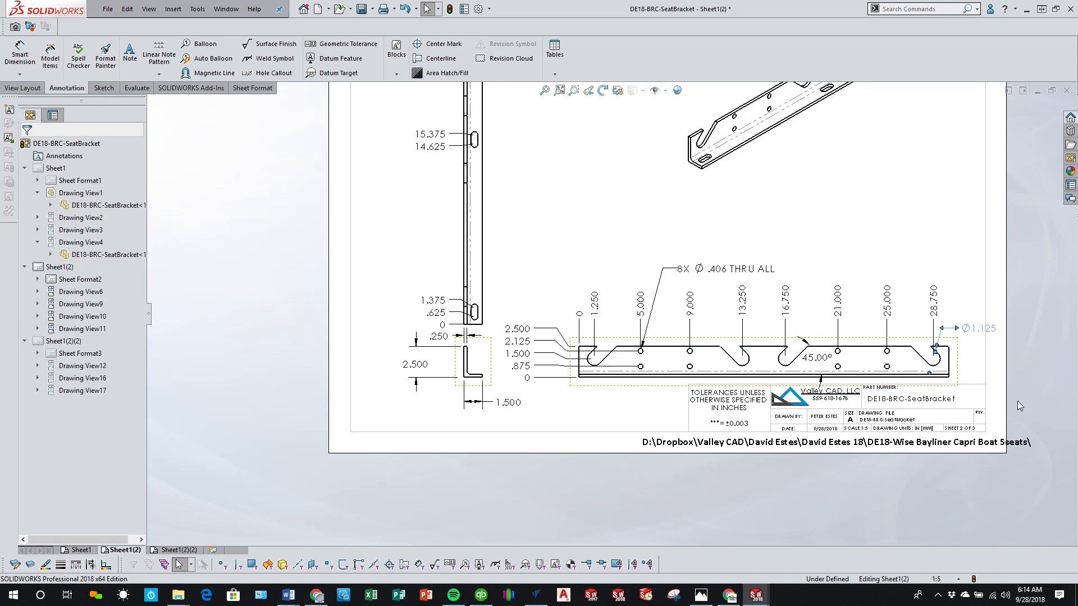
{"action": "scroll", "coordinate": [1017, 401], "scroll_direction": "up", "scroll_amount": 1}
Step: On Sheet1(2)(2), dimension the distance between the two inner slot ends above the front view and put it in parentheses as a reference
{"action": "left_click", "coordinate": [179, 551]}
{"action": "key", "text": "f"}
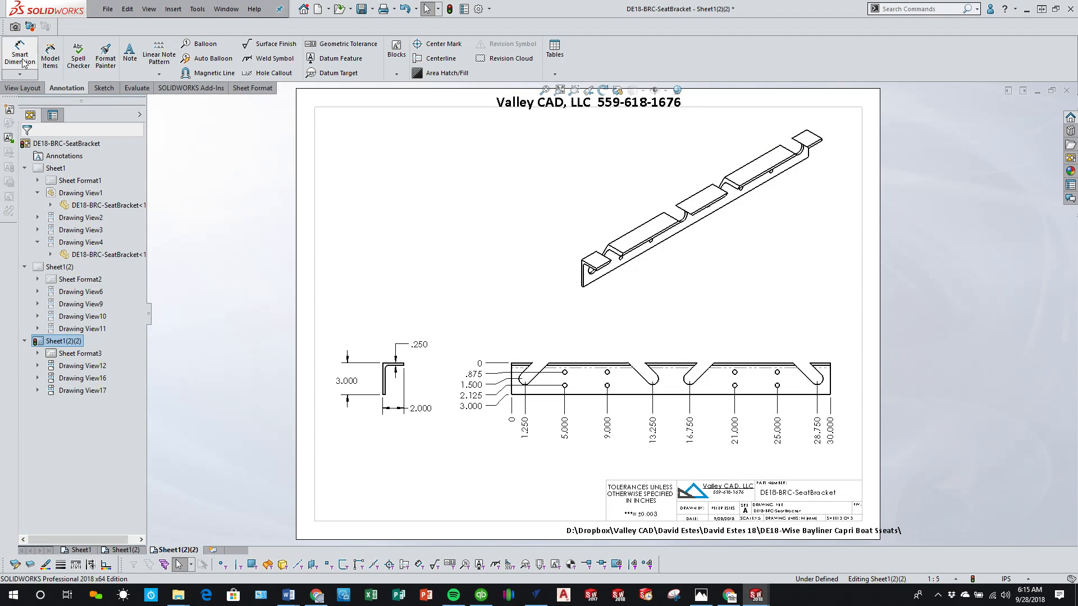
{"action": "scroll", "coordinate": [706, 431], "scroll_direction": "down", "scroll_amount": 2}
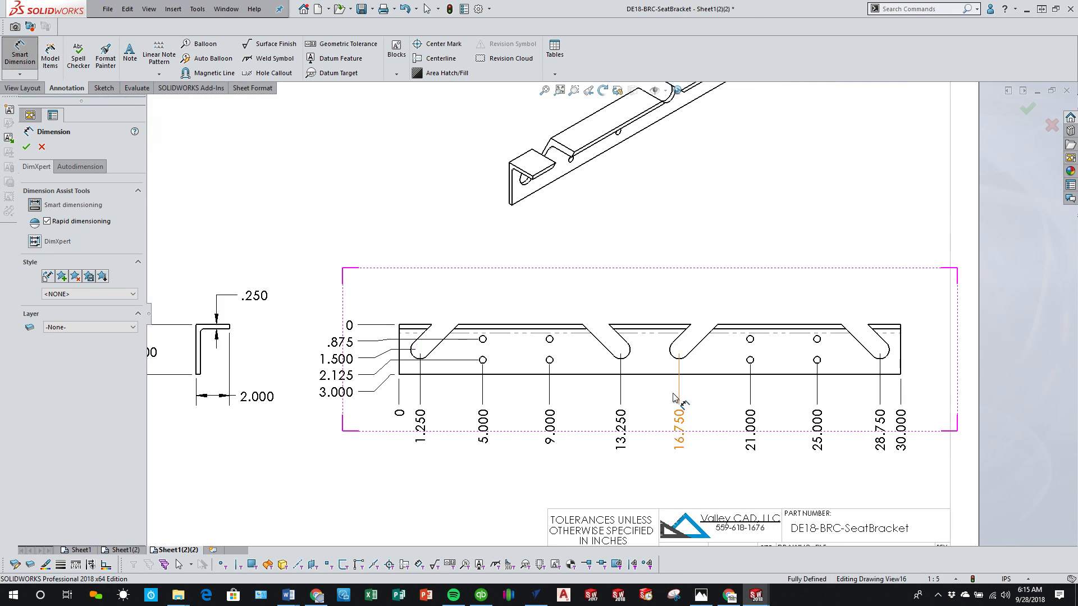
{"action": "left_click", "coordinate": [629, 354]}
{"action": "left_click", "coordinate": [677, 358]}
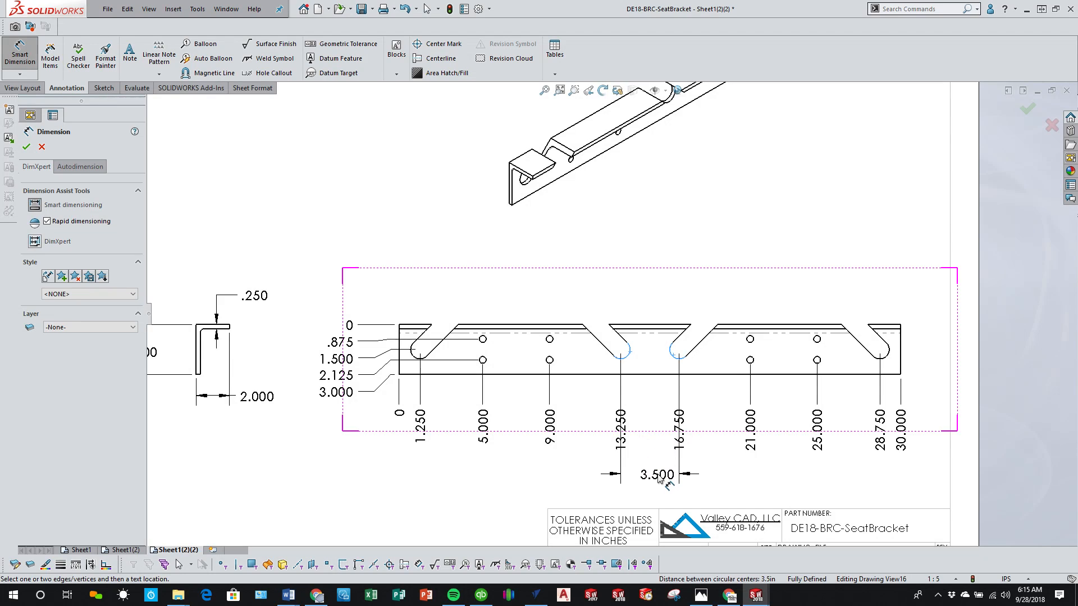
{"action": "left_click", "coordinate": [657, 388]}
{"action": "left_click", "coordinate": [660, 293]}
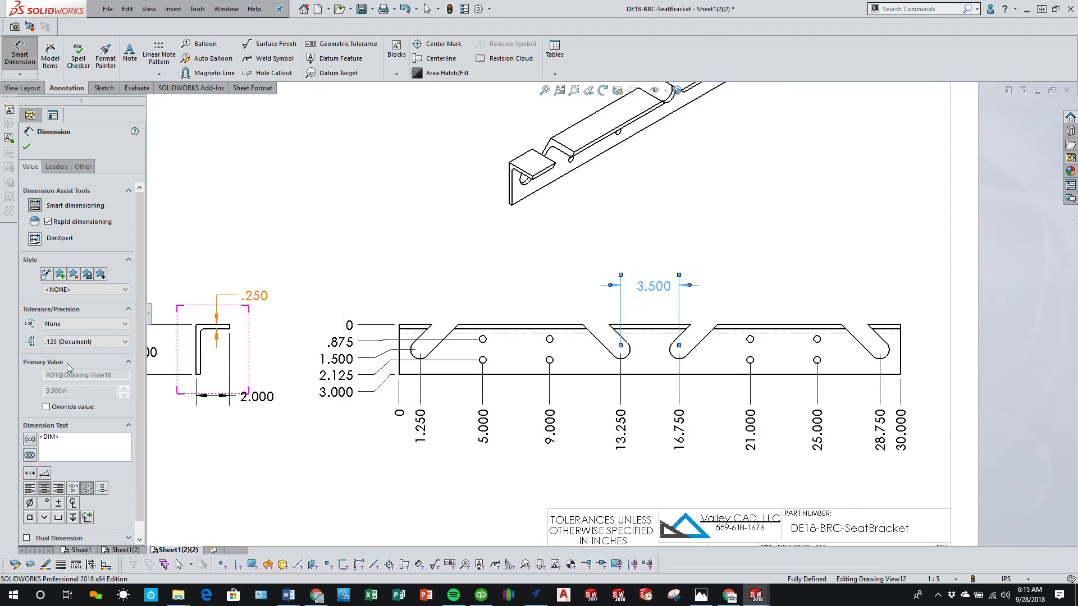
{"action": "left_click", "coordinate": [29, 440]}
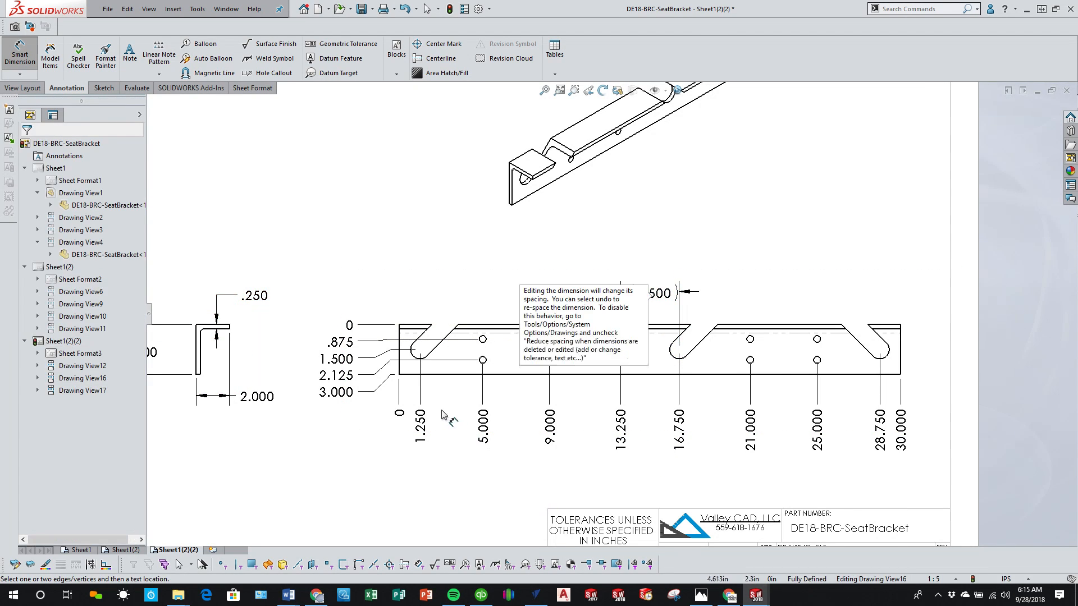
Step: Dimension the distance between the two outer slot ends in parentheses, placing it well above the inner slot dimension
{"action": "left_click", "coordinate": [416, 360]}
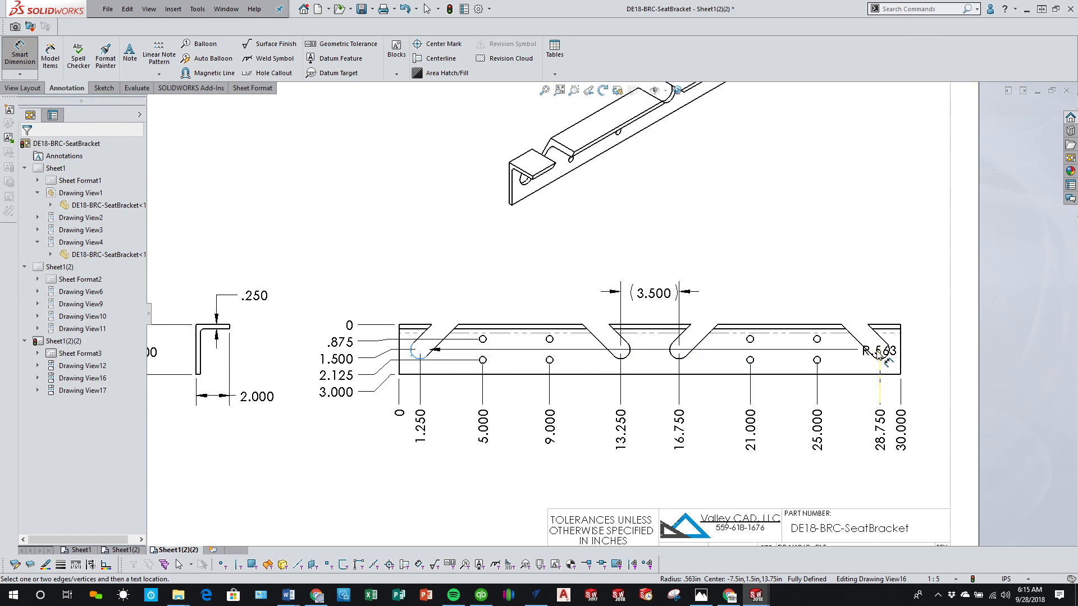
{"action": "left_click", "coordinate": [888, 353]}
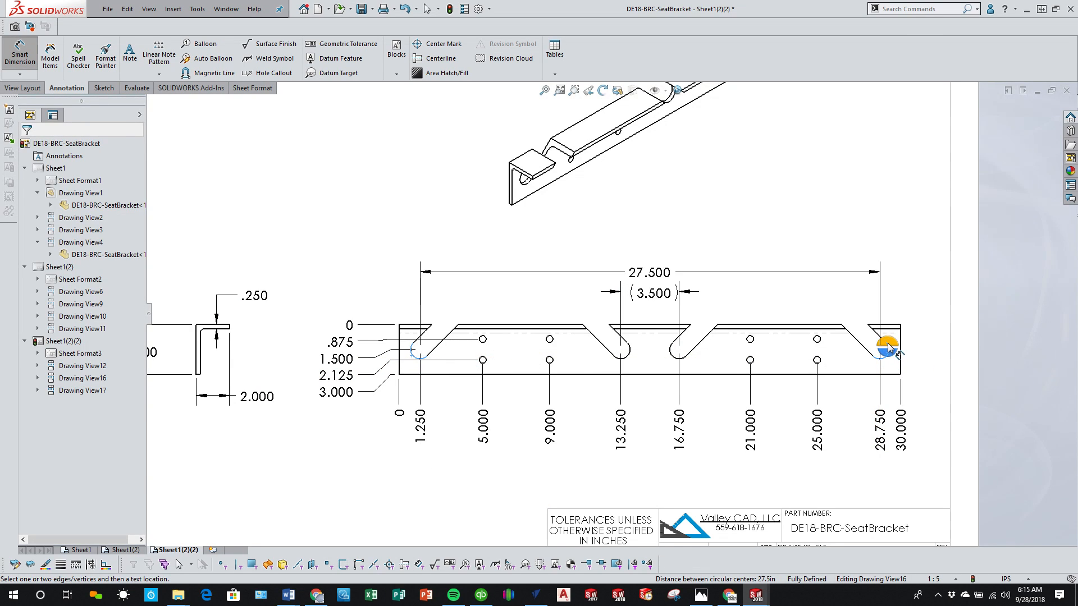
{"action": "left_click", "coordinate": [888, 348]}
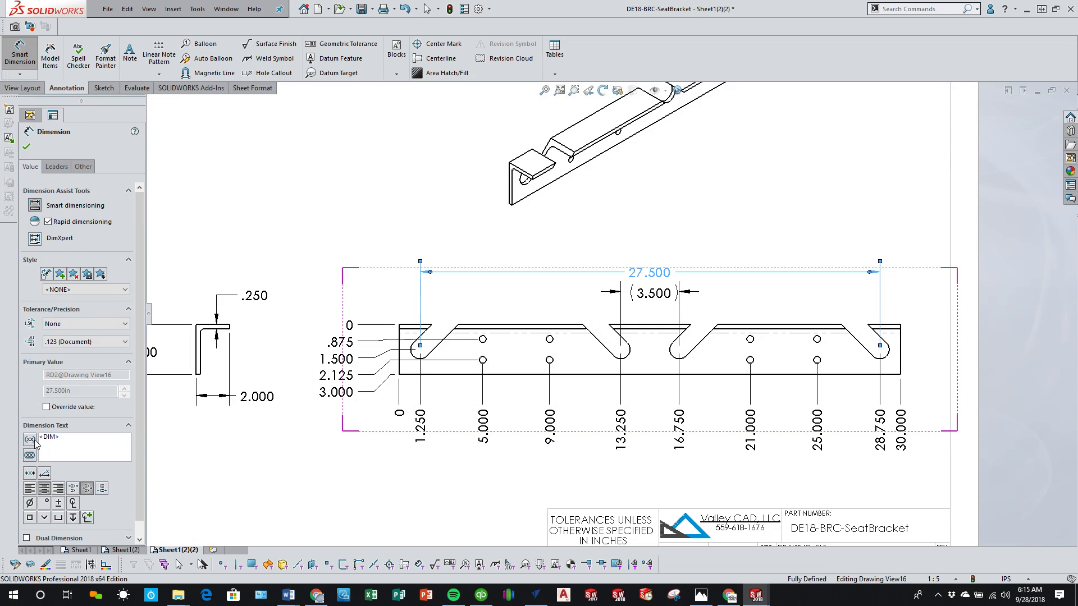
{"action": "key", "text": "Escape"}
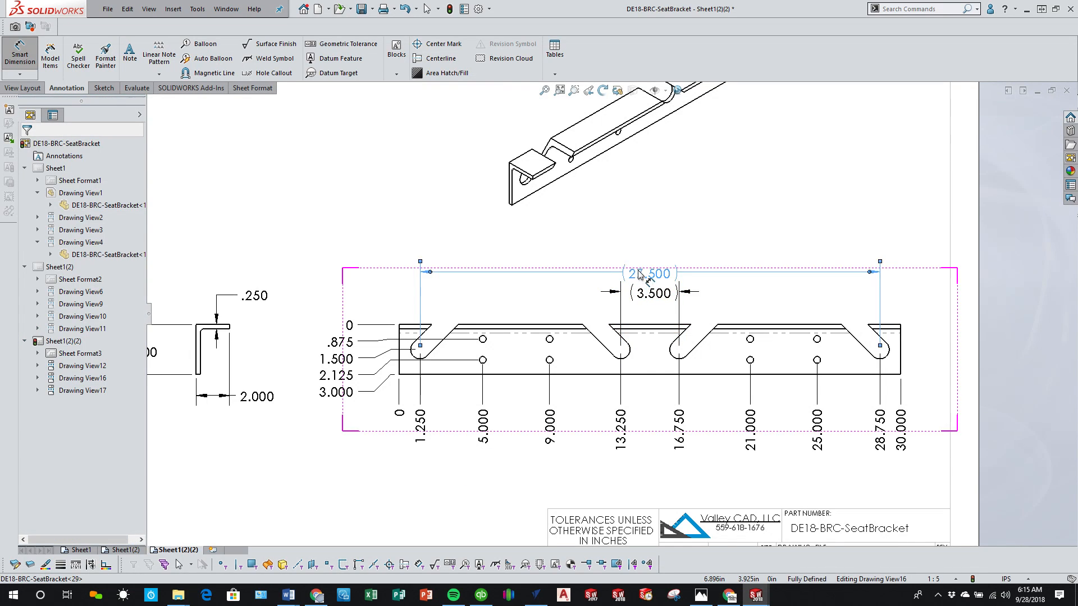
{"action": "left_click_drag", "start_coordinate": [646, 272], "coordinate": [643, 258]}
{"action": "left_click", "coordinate": [203, 526]}
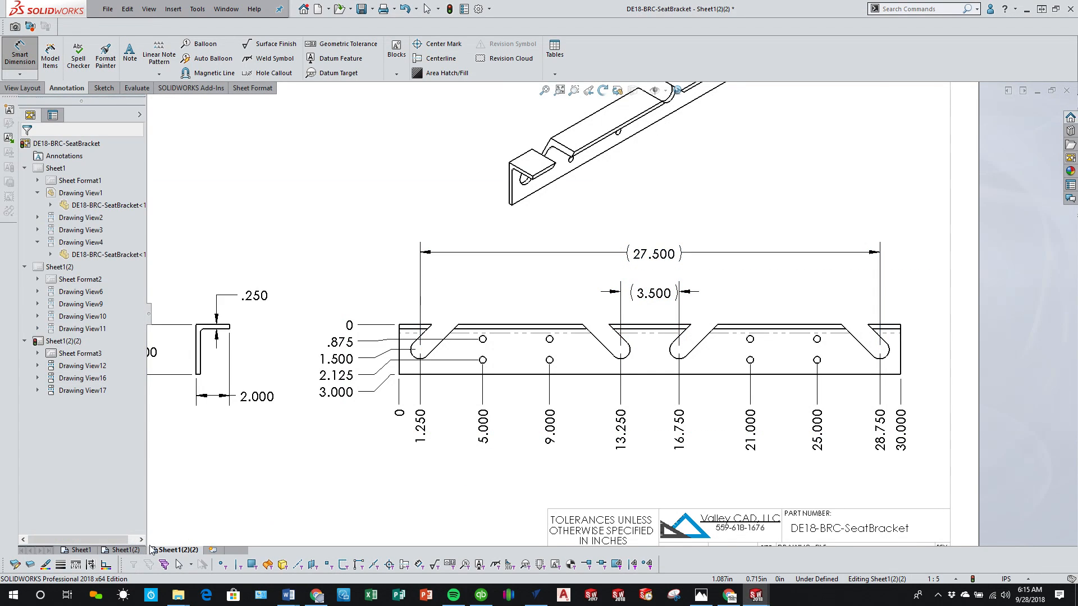
Step: On Sheet1(2), add a horizontal break with a 0.5 in gap to the tall top view, between its upper and middle slots
{"action": "left_click", "coordinate": [121, 550]}
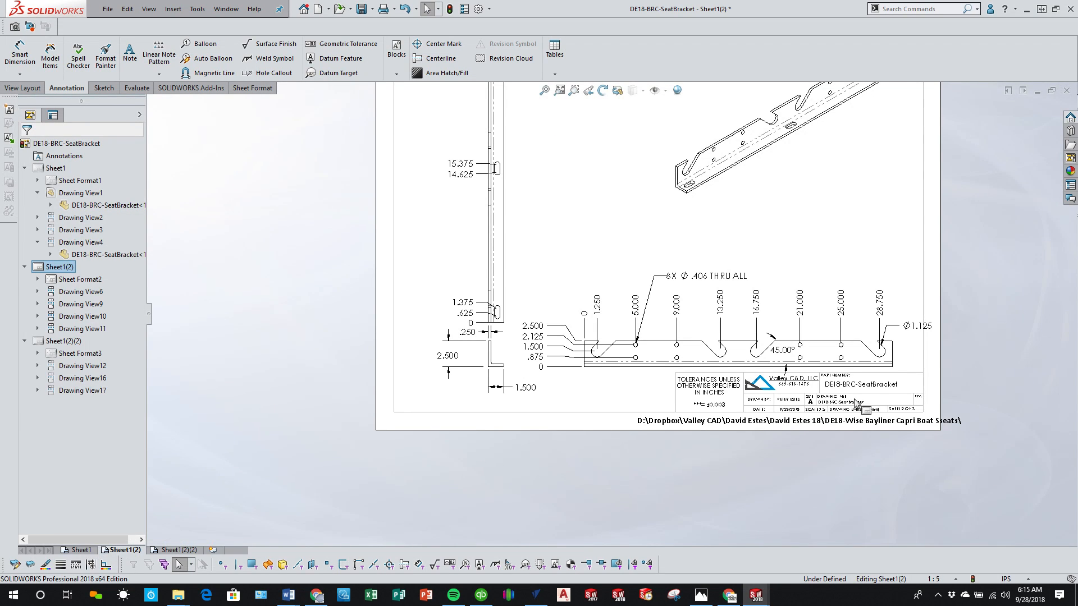
{"action": "scroll", "coordinate": [608, 250], "scroll_direction": "up", "scroll_amount": 3}
{"action": "right_click", "coordinate": [608, 247]}
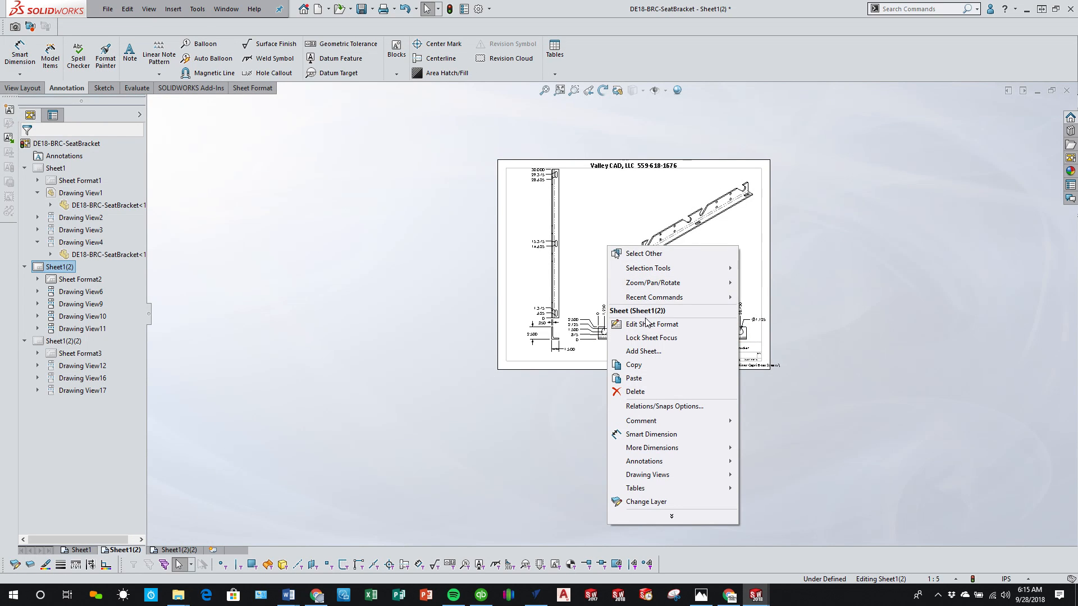
{"action": "left_click", "coordinate": [478, 334]}
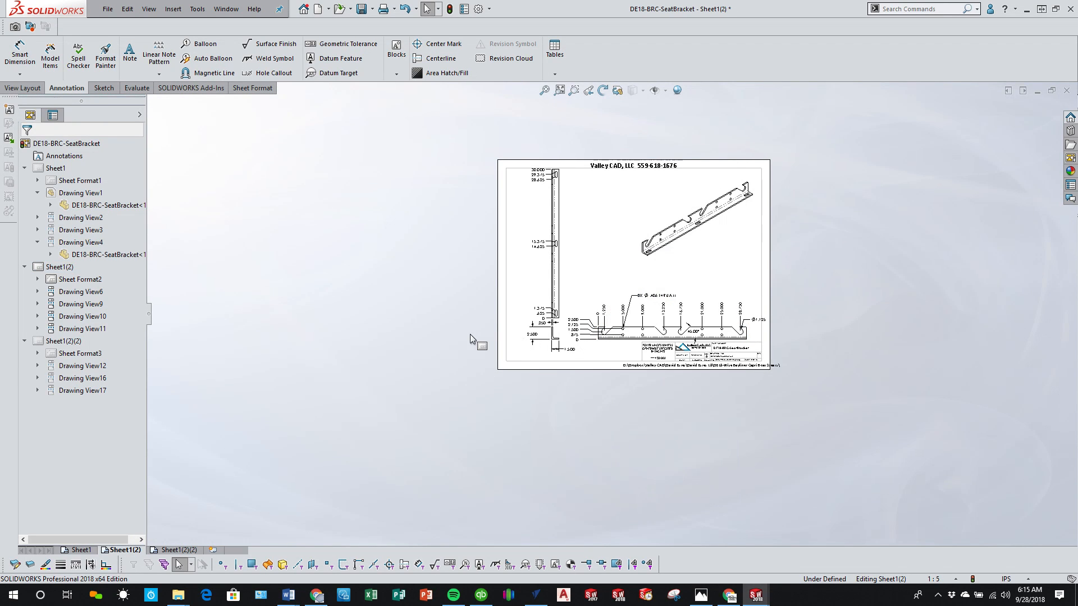
{"action": "scroll", "coordinate": [614, 297], "scroll_direction": "down", "scroll_amount": 3}
{"action": "left_click", "coordinate": [527, 289]}
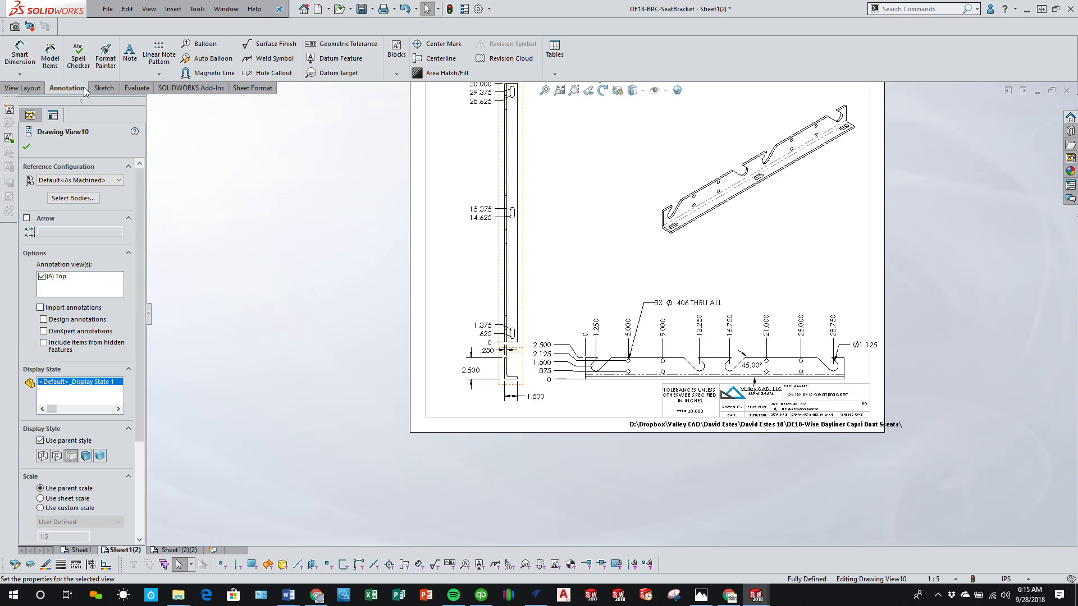
{"action": "left_click", "coordinate": [34, 89]}
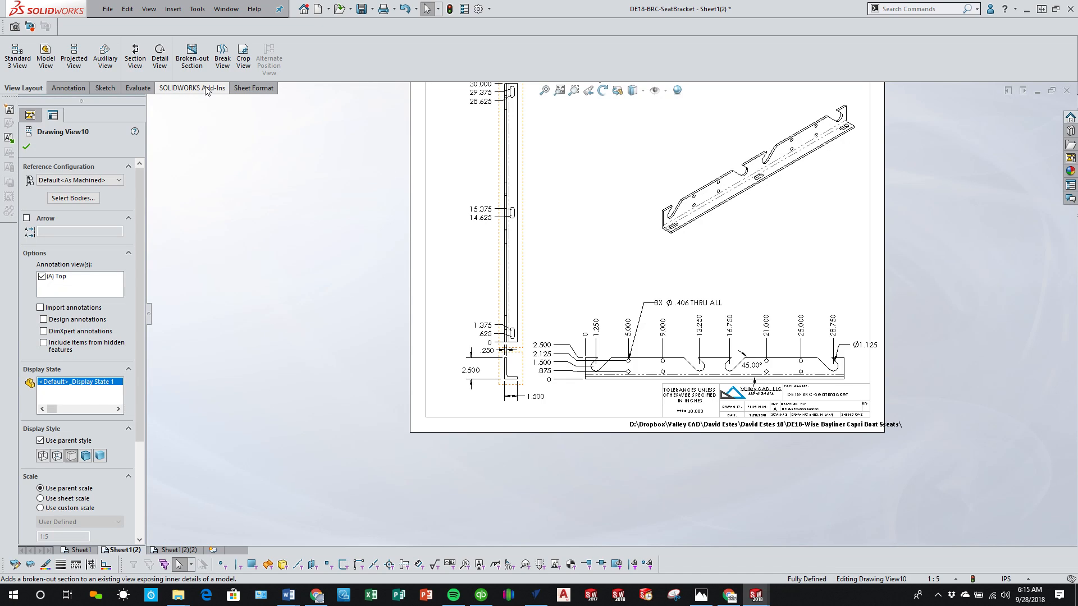
{"action": "scroll", "coordinate": [482, 211], "scroll_direction": "up", "scroll_amount": 4}
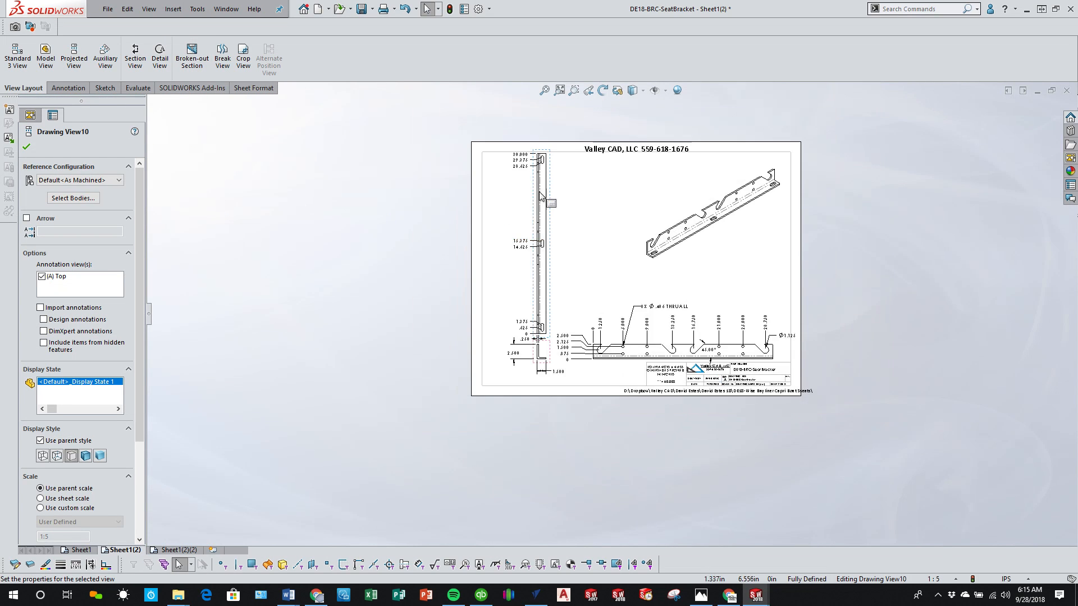
{"action": "scroll", "coordinate": [548, 200], "scroll_direction": "down", "scroll_amount": 5}
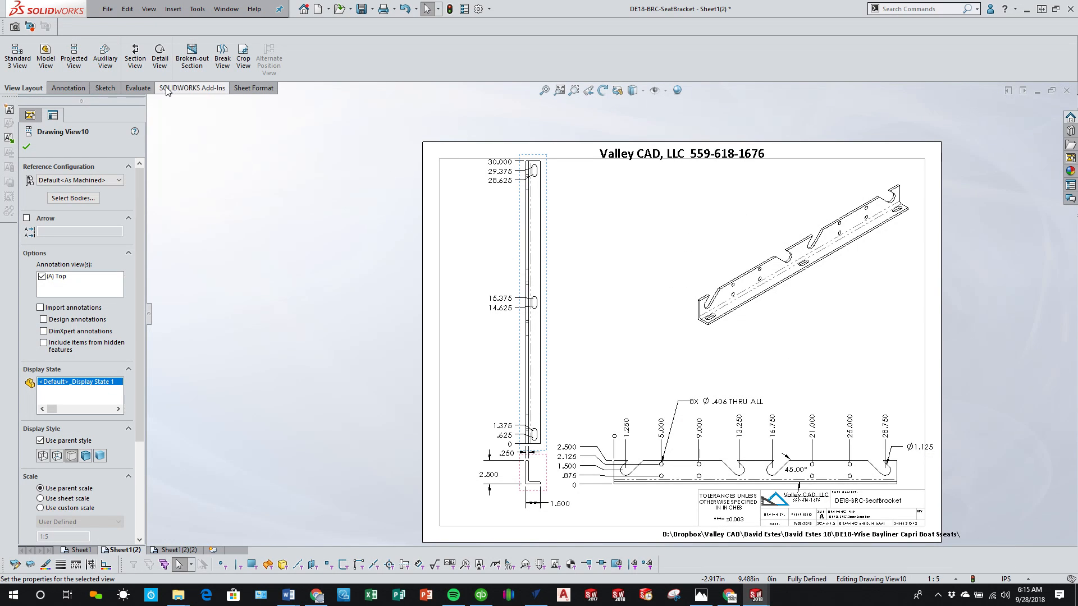
{"action": "left_click", "coordinate": [222, 56]}
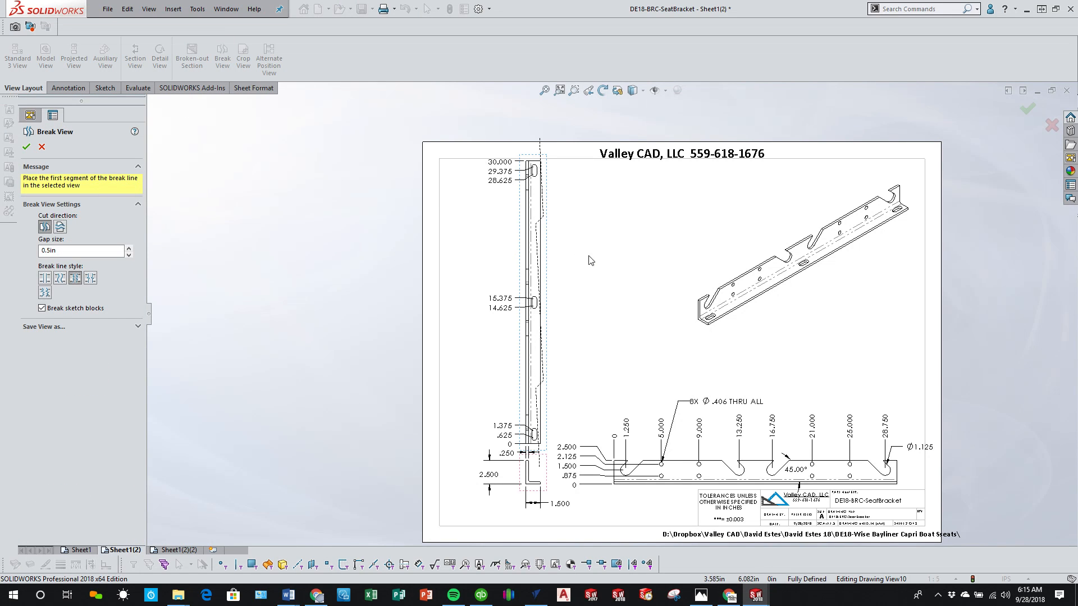
{"action": "left_click", "coordinate": [60, 228]}
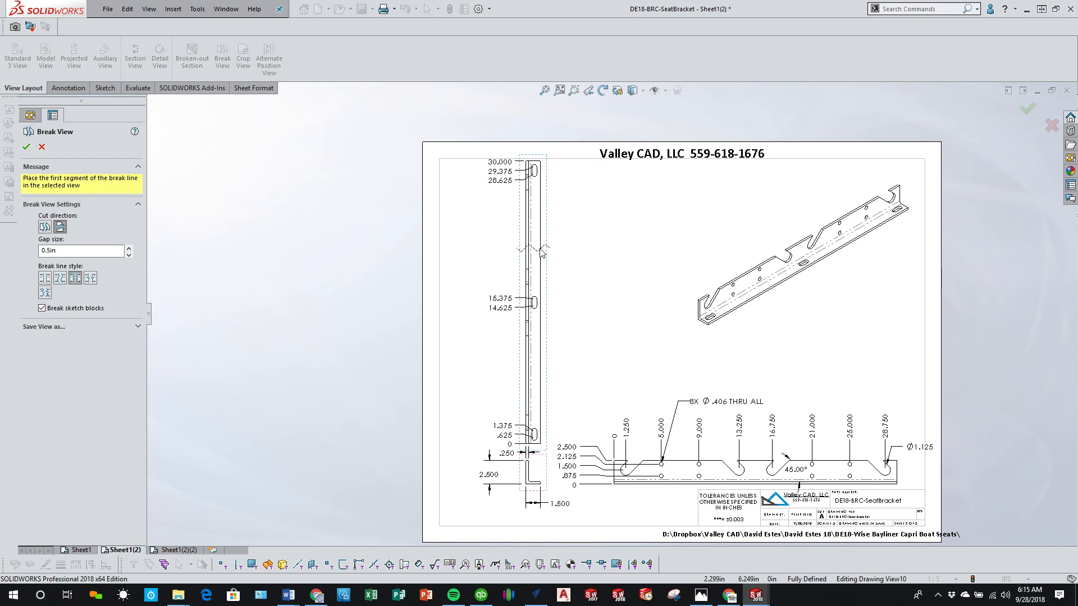
{"action": "left_click", "coordinate": [542, 205]}
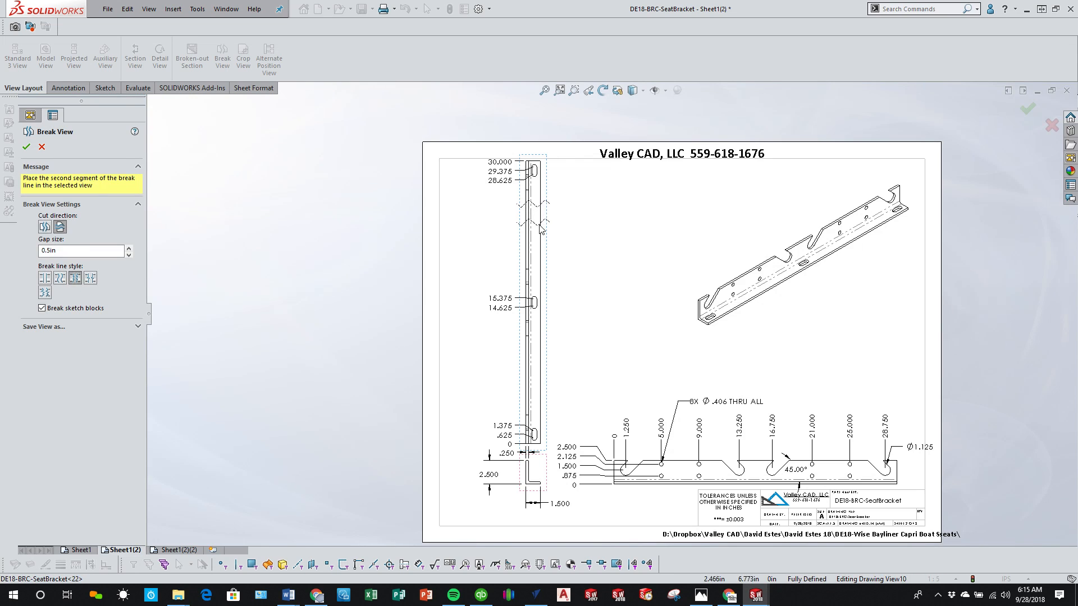
{"action": "left_click", "coordinate": [543, 256]}
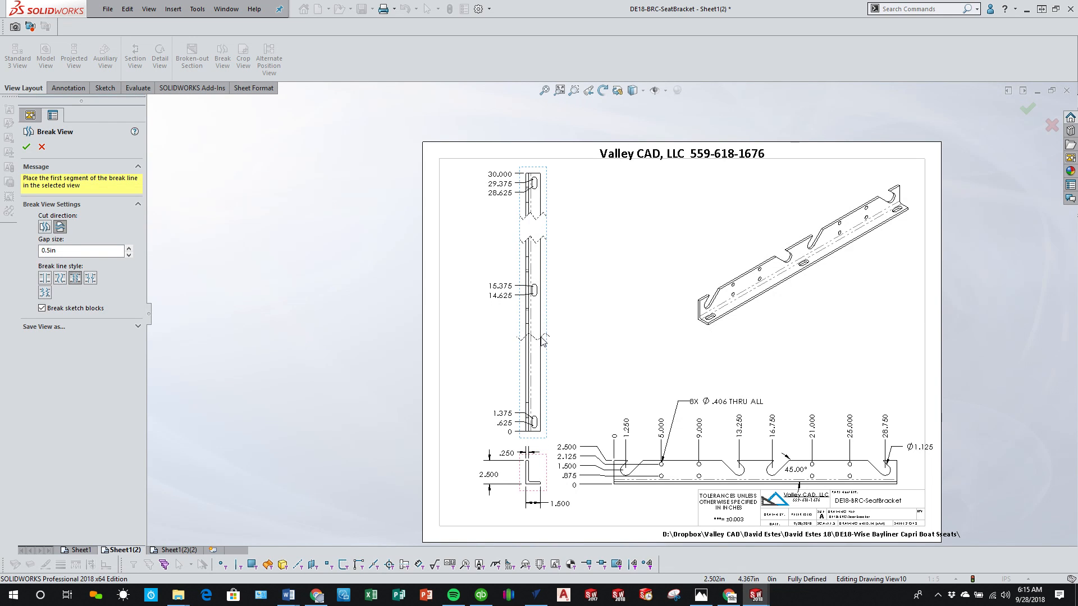
Step: Add a second horizontal break to the tall view between its middle and lower slots, and accept the Break View
{"action": "left_click", "coordinate": [542, 339]}
{"action": "left_click", "coordinate": [544, 390]}
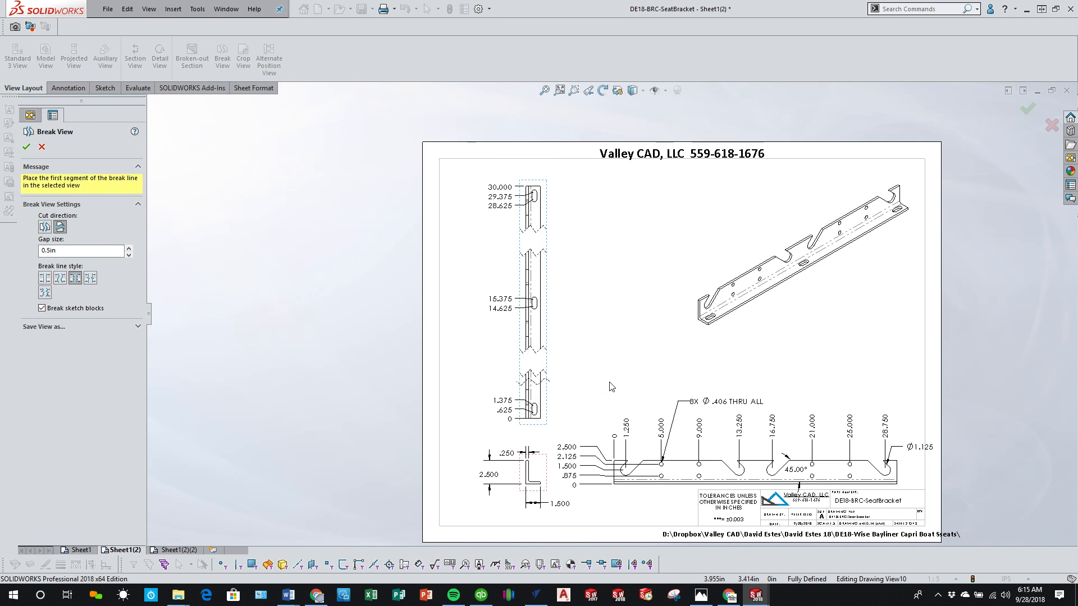
{"action": "right_click", "coordinate": [609, 382]}
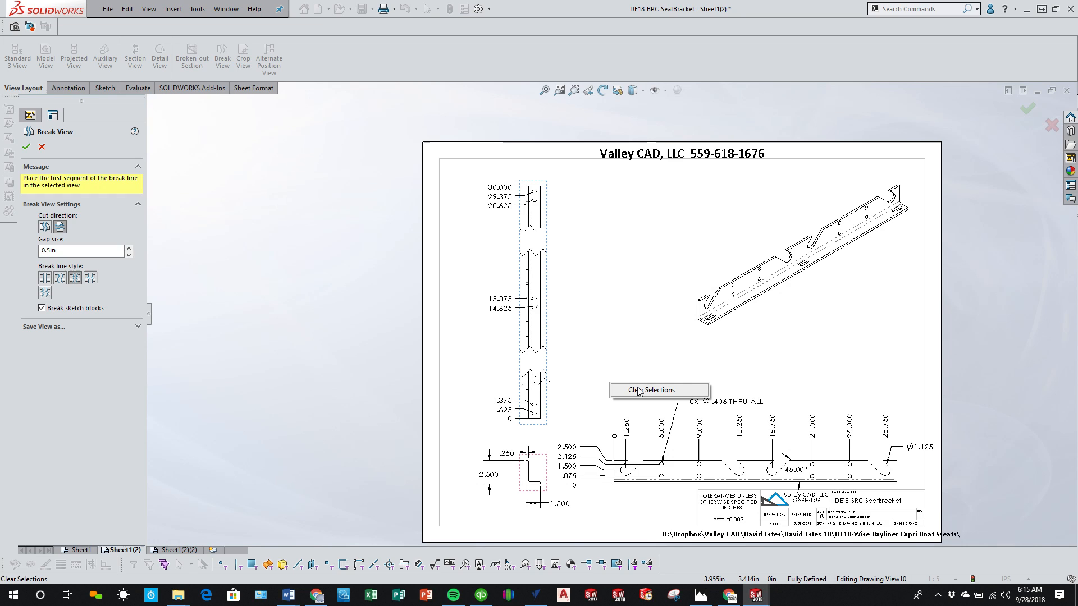
{"action": "left_click", "coordinate": [29, 151]}
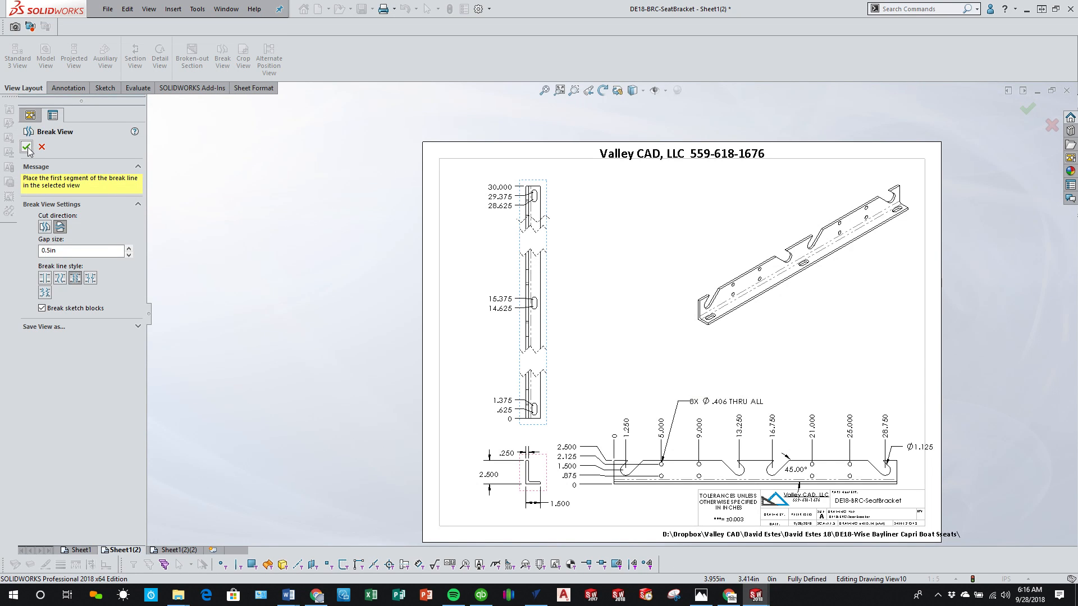
{"action": "left_click", "coordinate": [29, 150]}
Step: Move the lower angle's end view, with its aligned front view, up closer to the broken top view and away from the title block
{"action": "scroll", "coordinate": [552, 433], "scroll_direction": "down", "scroll_amount": 2}
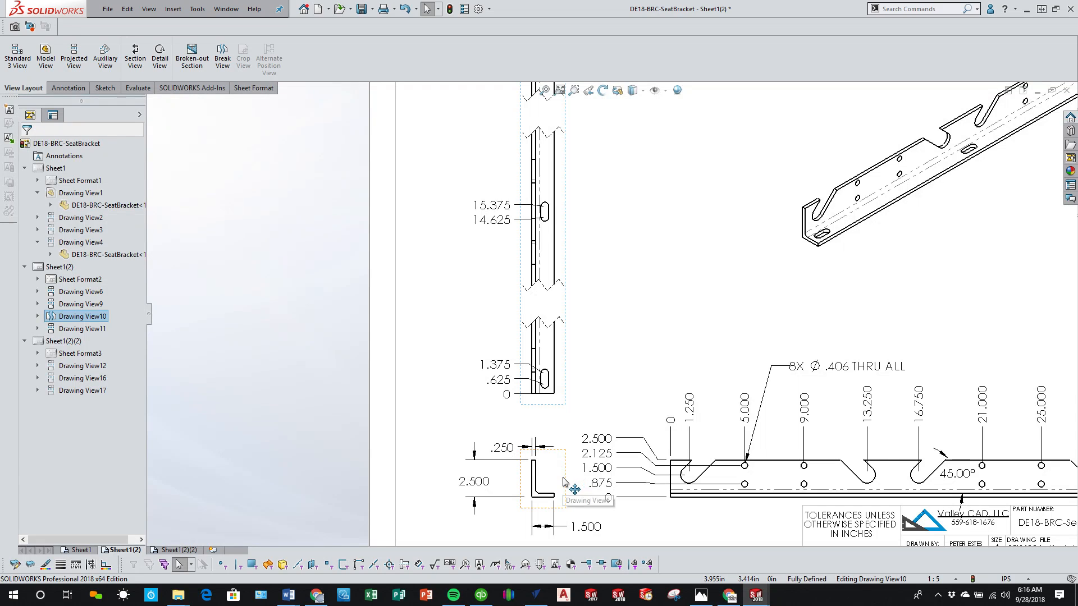
{"action": "left_click_drag", "start_coordinate": [571, 478], "coordinate": [533, 449]}
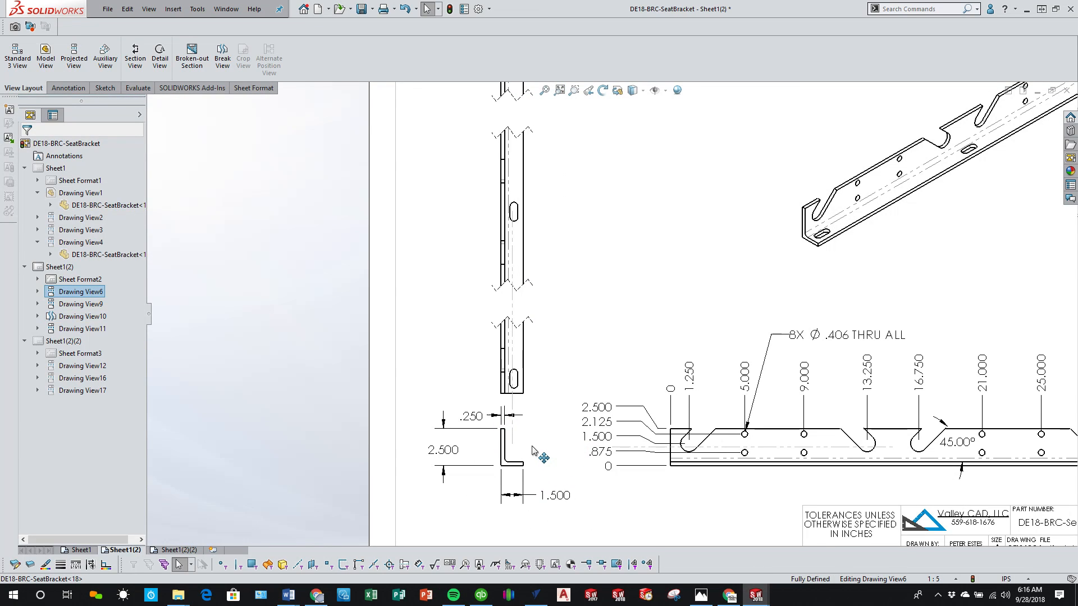
{"action": "left_click", "coordinate": [338, 301]}
{"action": "key", "text": "f"}
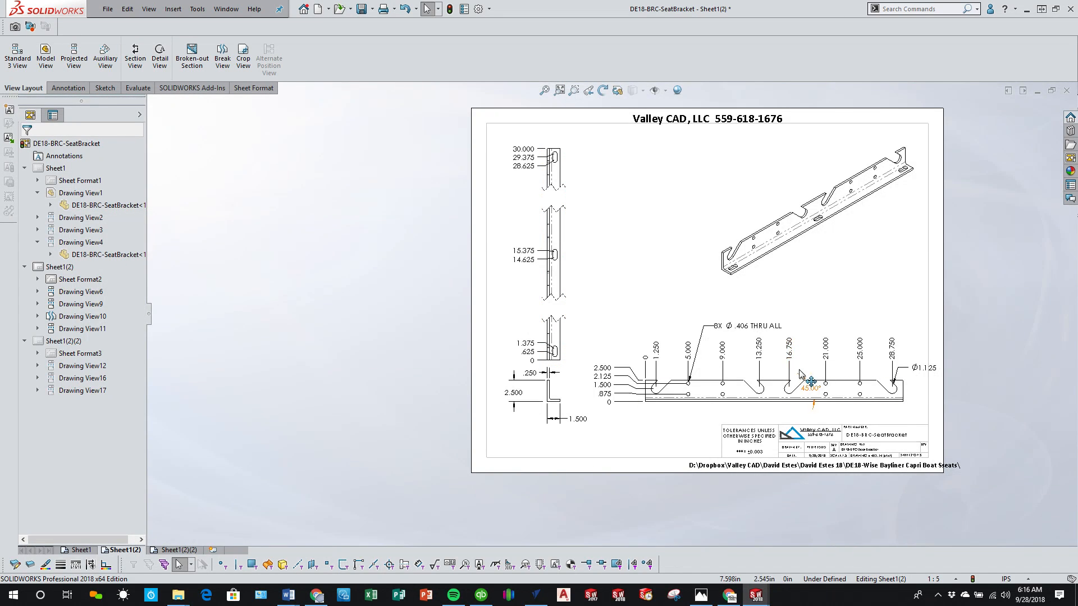
{"action": "scroll", "coordinate": [882, 366], "scroll_direction": "down", "scroll_amount": 2}
{"action": "scroll", "coordinate": [840, 505], "scroll_direction": "down", "scroll_amount": 1}
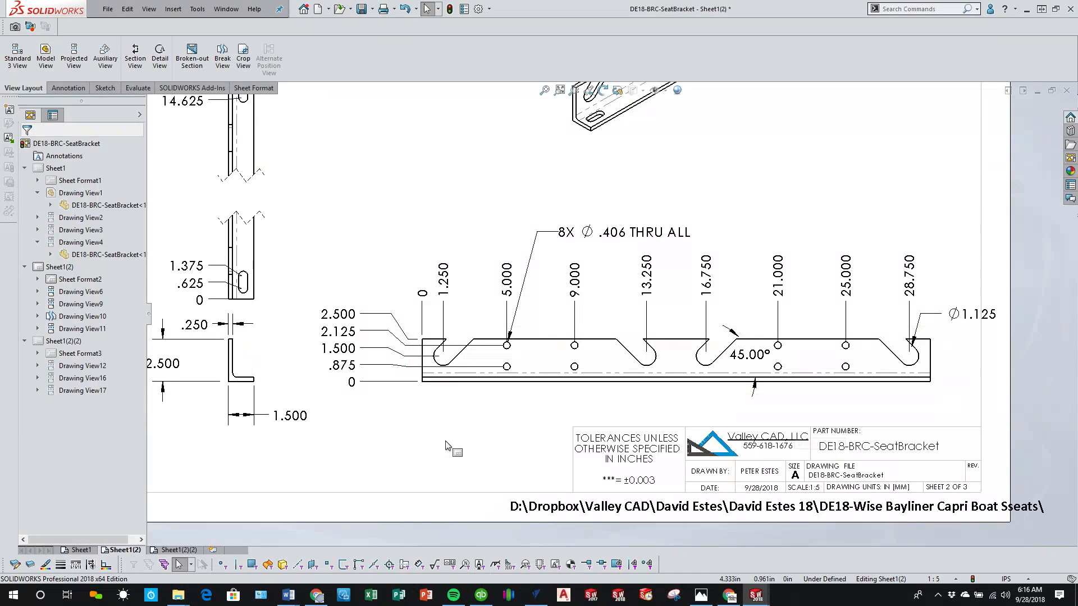
Step: Dimension the horizontal distance between the two outer slot ends on the lower angle's front view, placing it below the view
{"action": "left_click", "coordinate": [67, 87]}
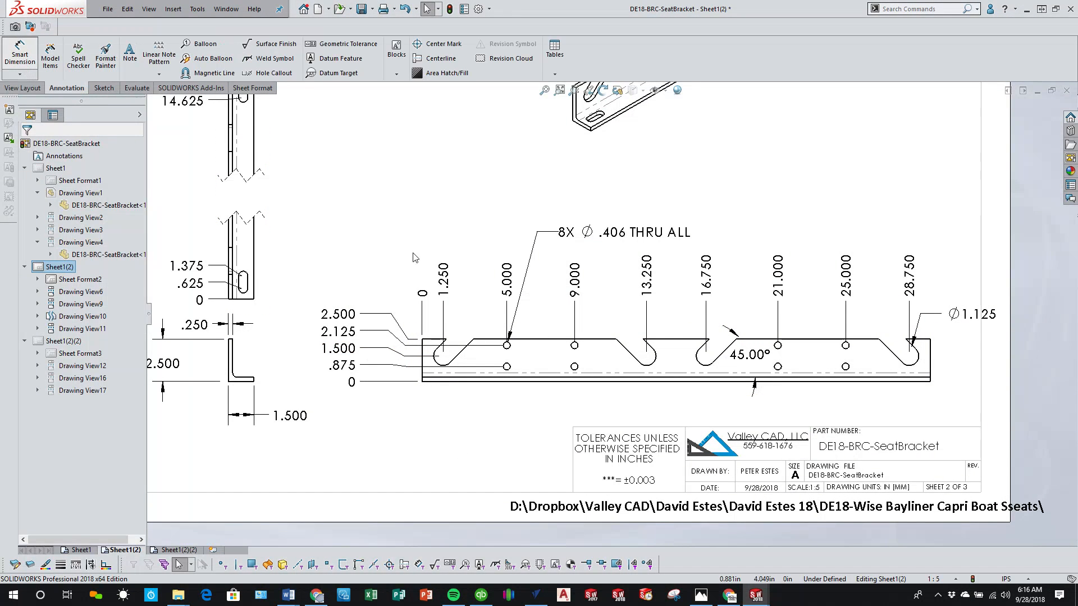
{"action": "left_click", "coordinate": [440, 366]}
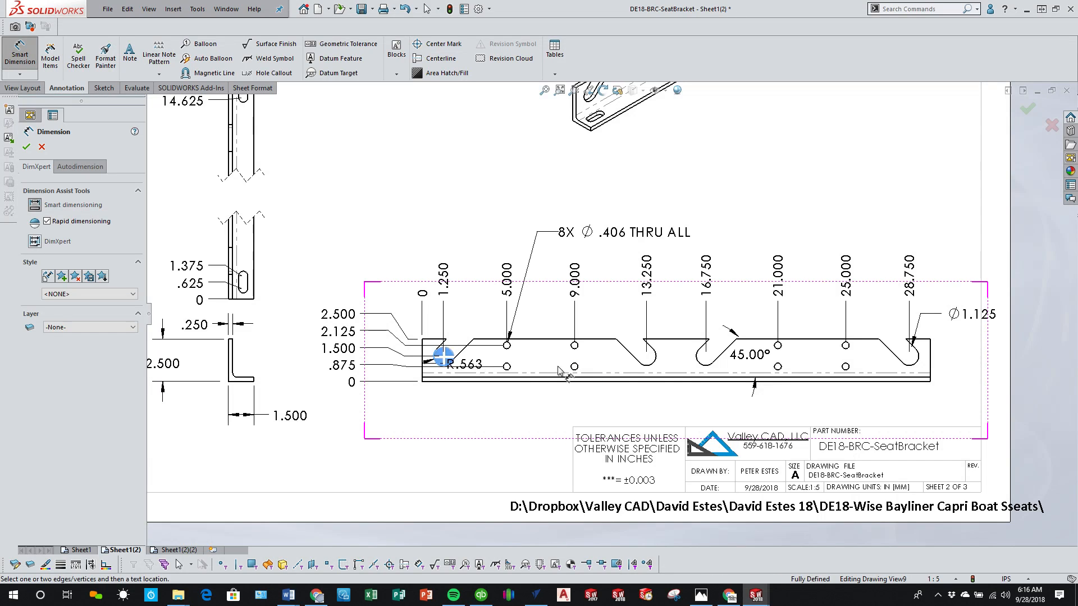
{"action": "left_click", "coordinate": [917, 367]}
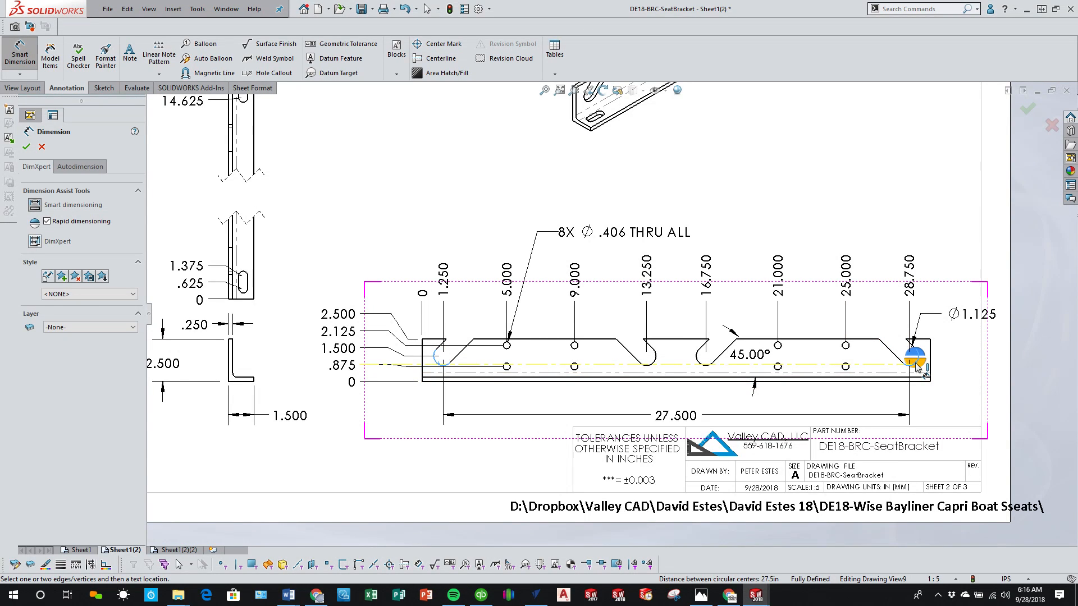
{"action": "left_click", "coordinate": [786, 417]}
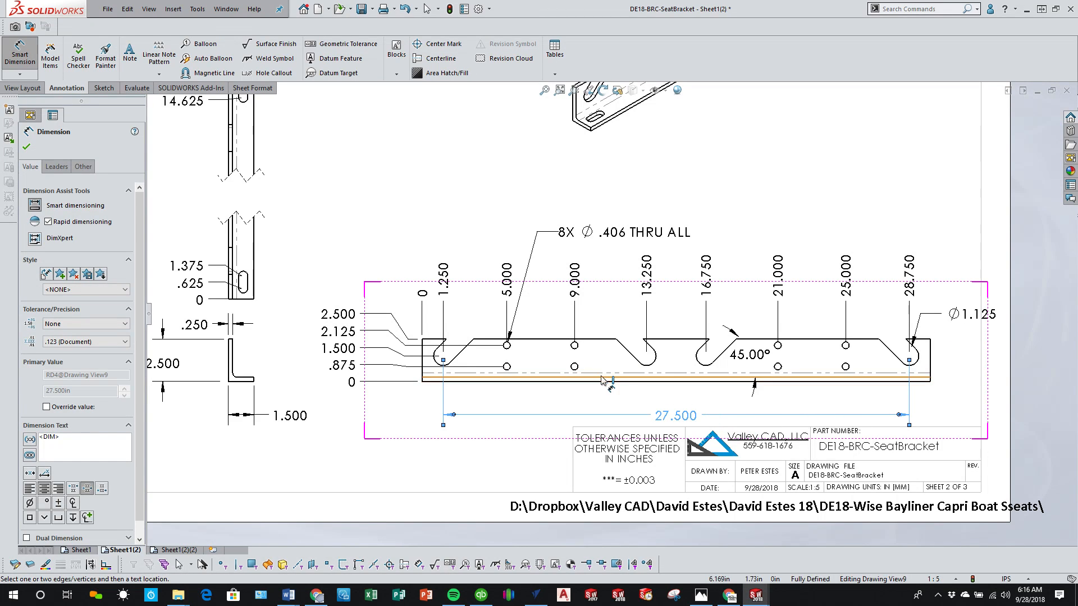
Step: Dimension the distance between the two inner slot ends, placing it between the front view and the outer slot dimension
{"action": "left_click", "coordinate": [653, 366]}
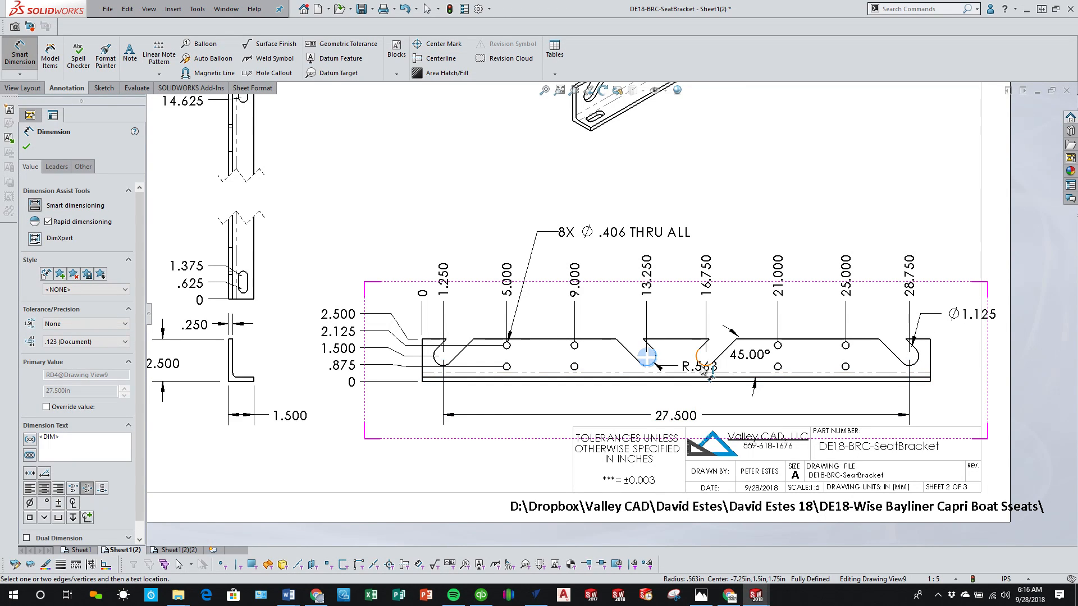
{"action": "left_click", "coordinate": [703, 366]}
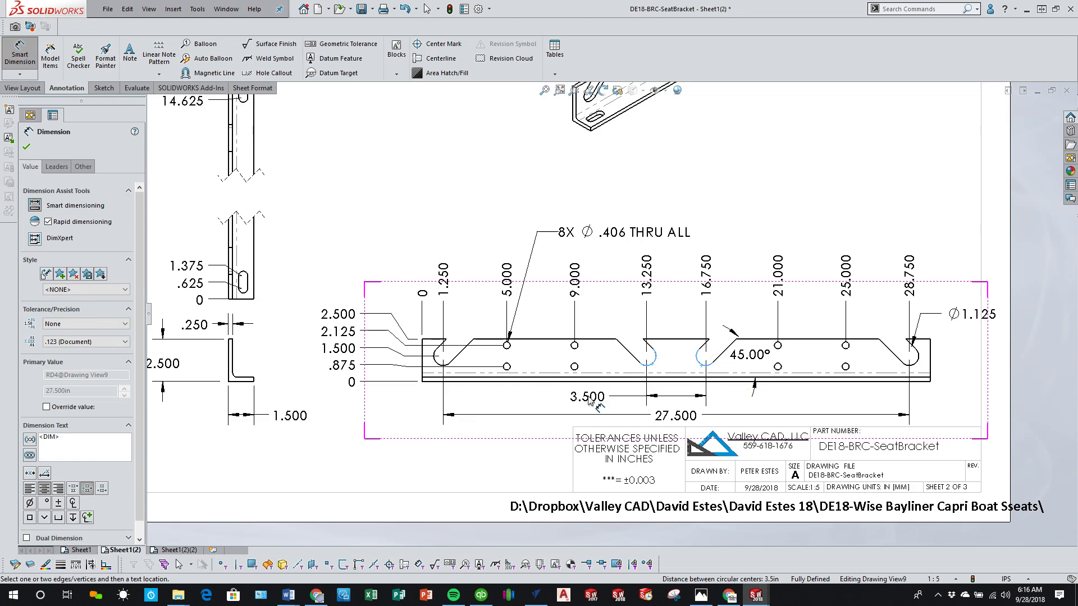
{"action": "left_click", "coordinate": [589, 400]}
{"action": "right_click", "coordinate": [535, 443]}
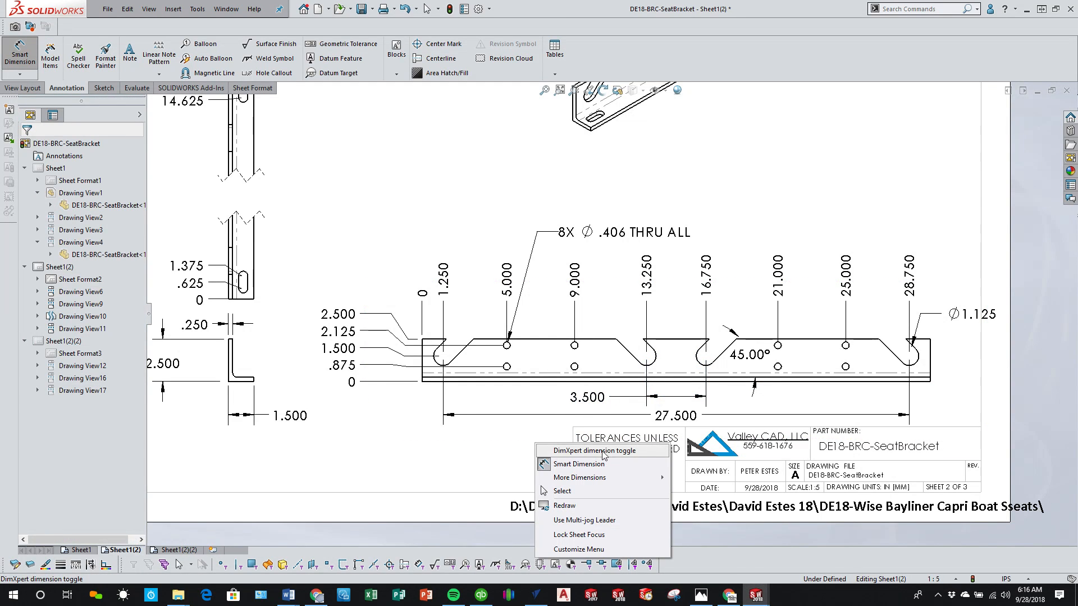
{"action": "left_click", "coordinate": [562, 491]}
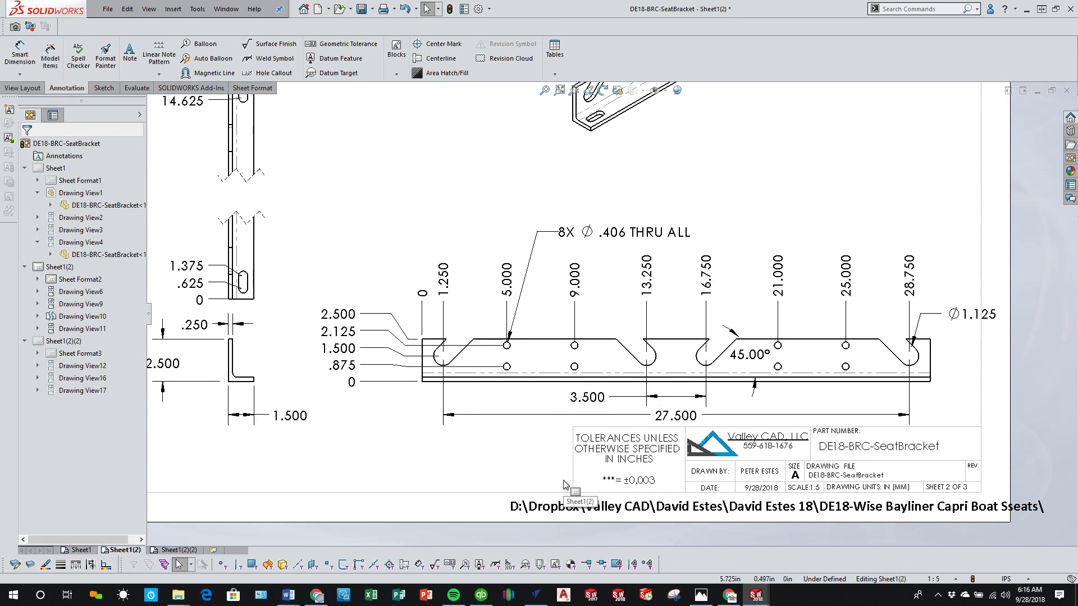
Step: Review the overall view and dimension layout of Sheet1(2)
{"action": "scroll", "coordinate": [567, 281], "scroll_direction": "up", "scroll_amount": 6}
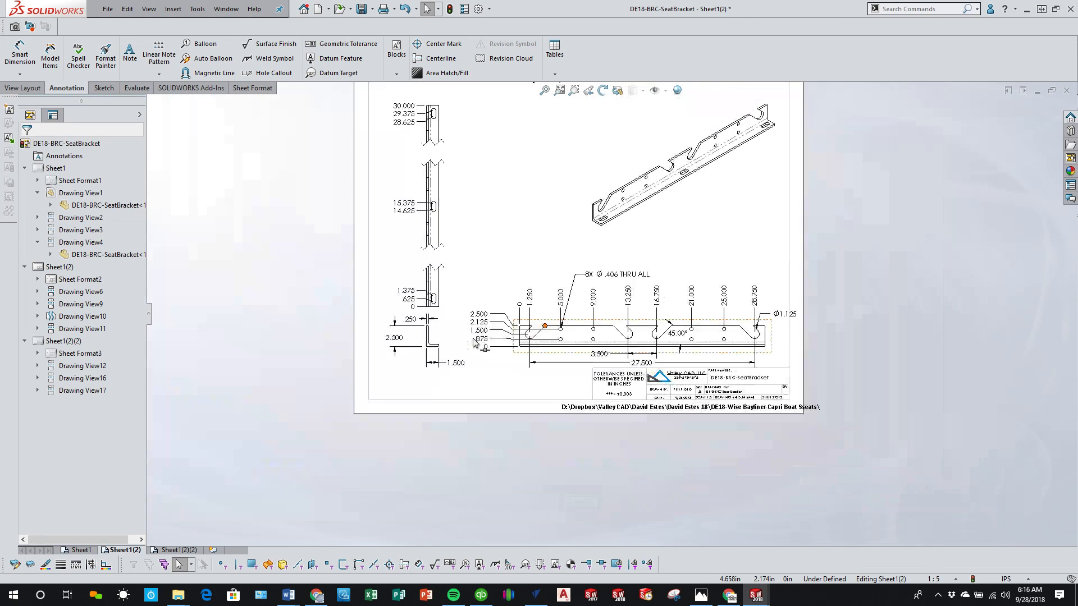
{"action": "scroll", "coordinate": [585, 221], "scroll_direction": "down", "scroll_amount": 2}
{"action": "scroll", "coordinate": [695, 324], "scroll_direction": "down", "scroll_amount": 2}
{"action": "scroll", "coordinate": [696, 326], "scroll_direction": "up", "scroll_amount": 2}
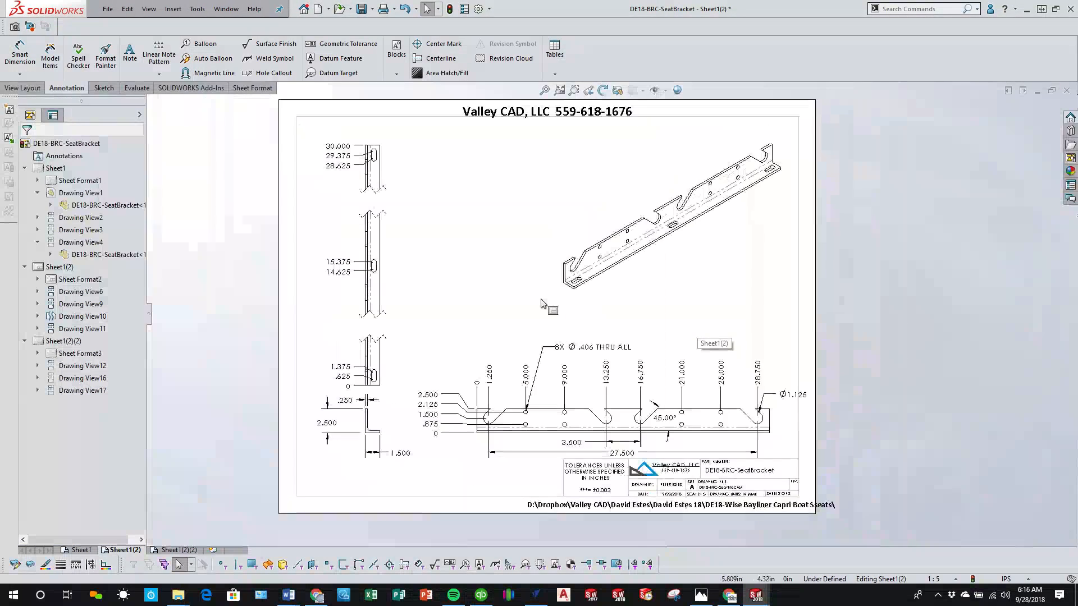
{"action": "scroll", "coordinate": [550, 298], "scroll_direction": "down", "scroll_amount": 2}
{"action": "left_click", "coordinate": [493, 279]}
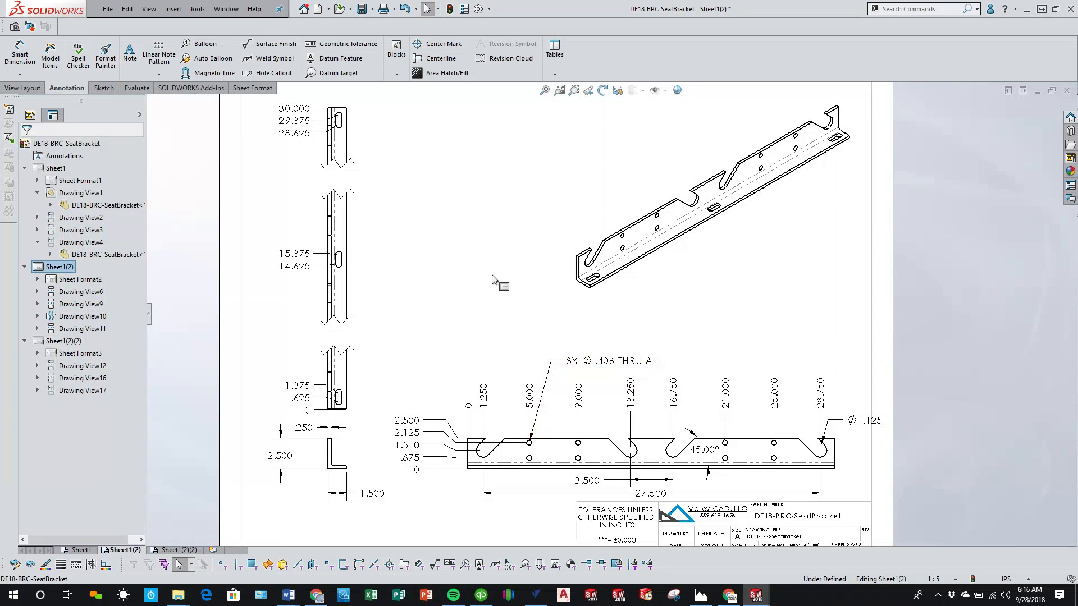
{"action": "key", "text": "f"}
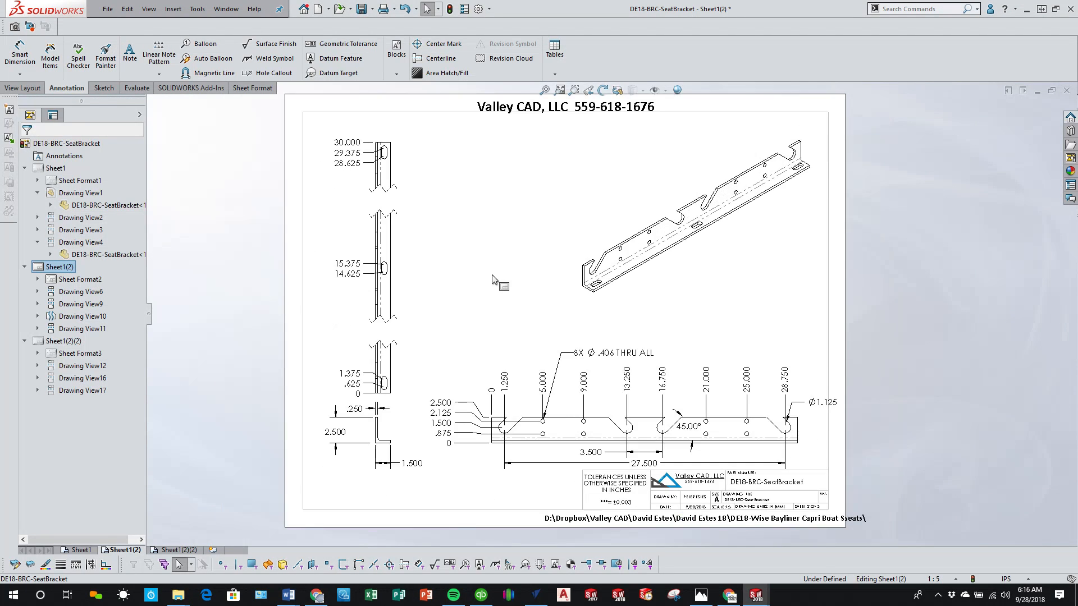
Step: Switch to Sheet1 and set its sheet scale to 1:10
{"action": "left_click", "coordinate": [70, 550]}
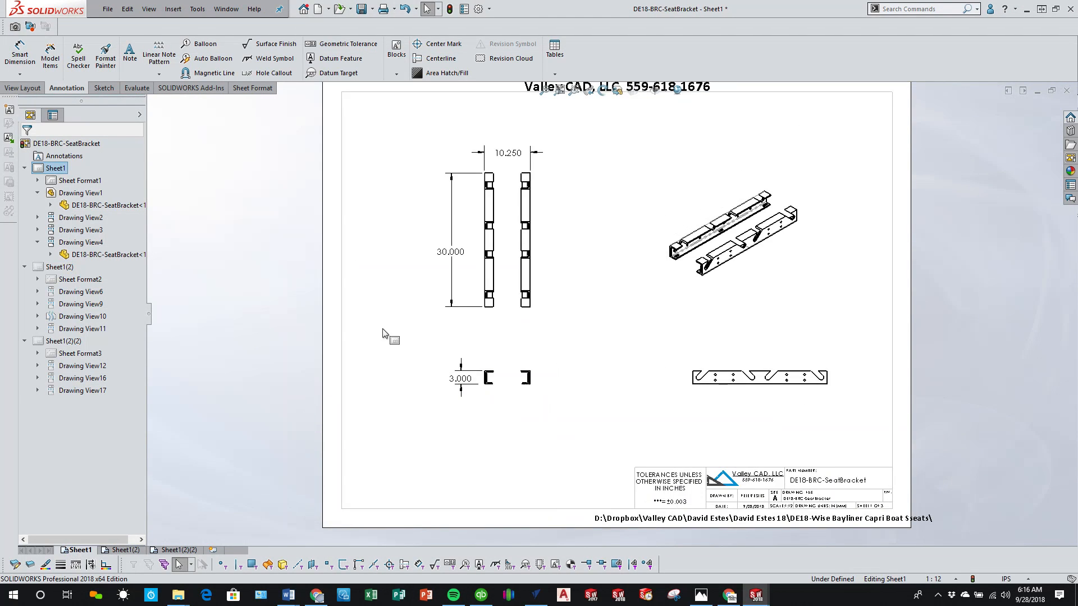
{"action": "scroll", "coordinate": [632, 178], "scroll_direction": "up", "scroll_amount": 1}
{"action": "scroll", "coordinate": [631, 184], "scroll_direction": "down", "scroll_amount": 2}
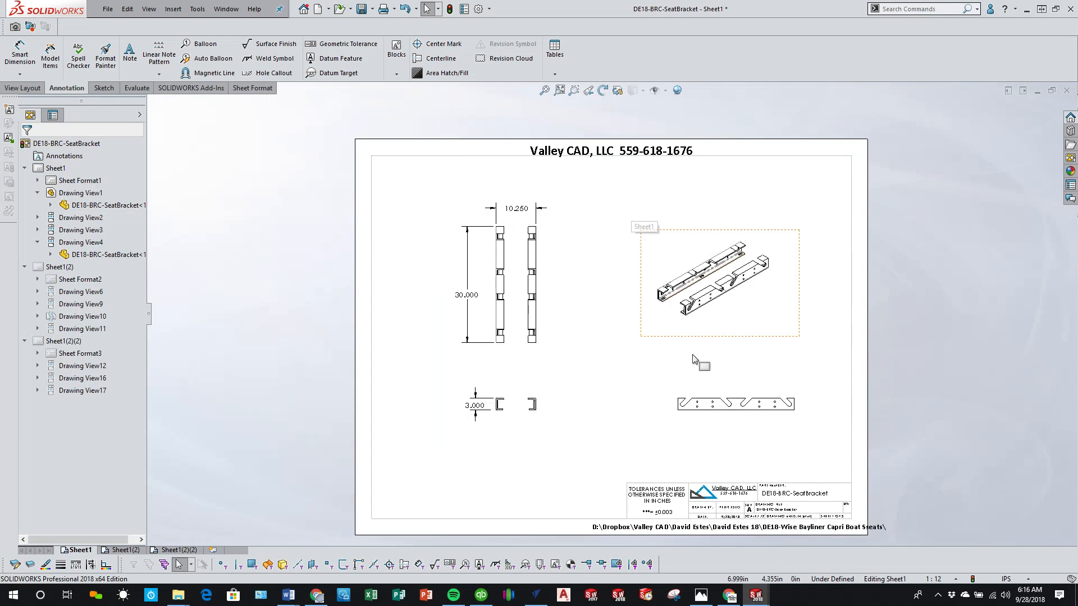
{"action": "left_click", "coordinate": [940, 579]}
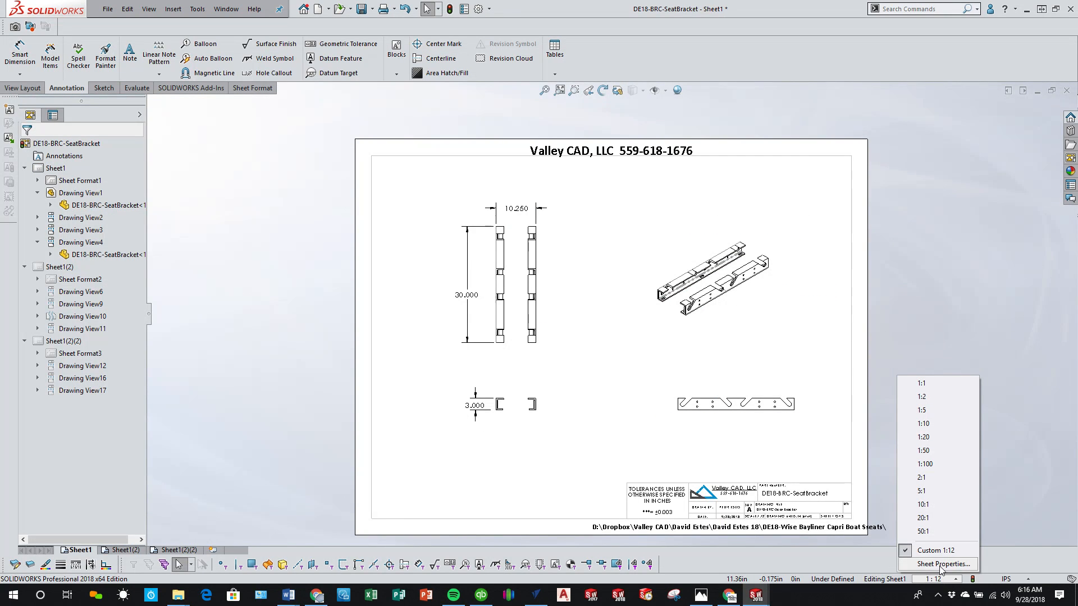
{"action": "left_click", "coordinate": [942, 424]}
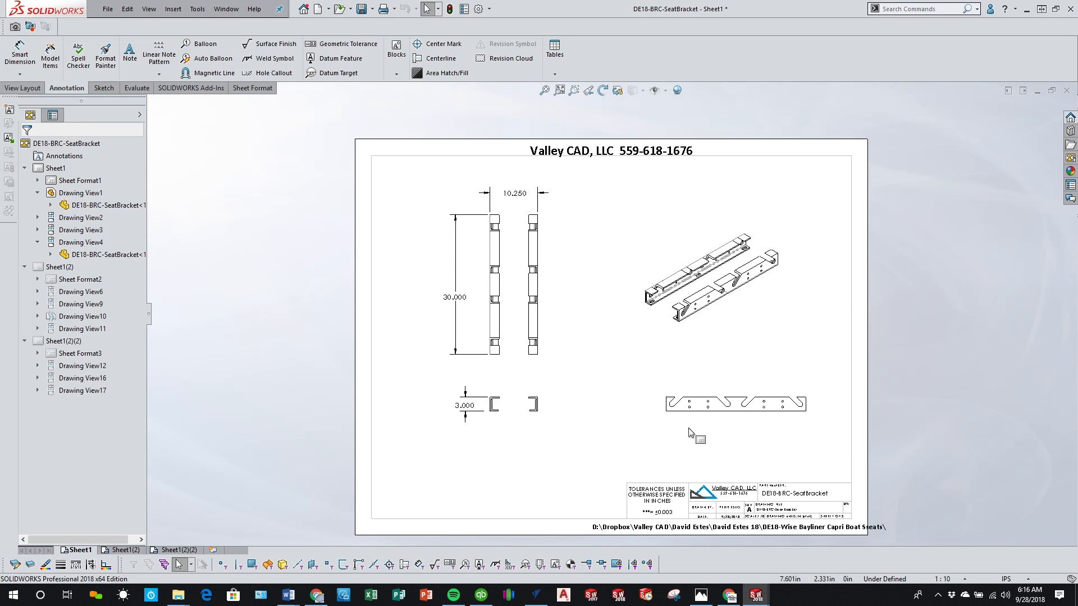
Step: Move the end view, with its aligned front view, slightly down from the top view and save the drawing
{"action": "left_click_drag", "start_coordinate": [497, 425], "coordinate": [496, 433]}
{"action": "left_click", "coordinate": [572, 441]}
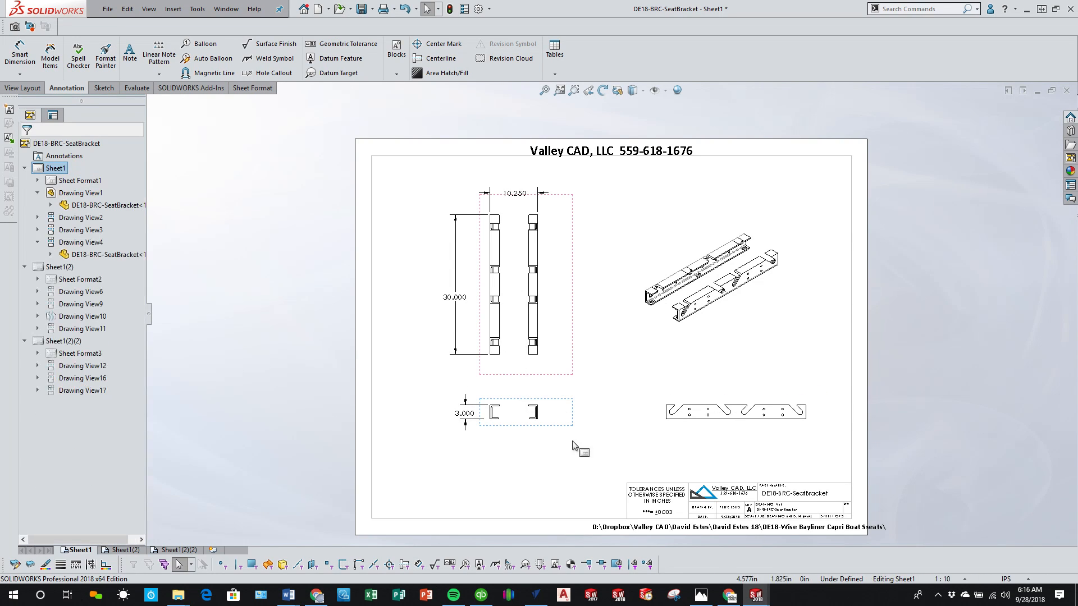
{"action": "scroll", "coordinate": [573, 444], "scroll_direction": "down", "scroll_amount": 2}
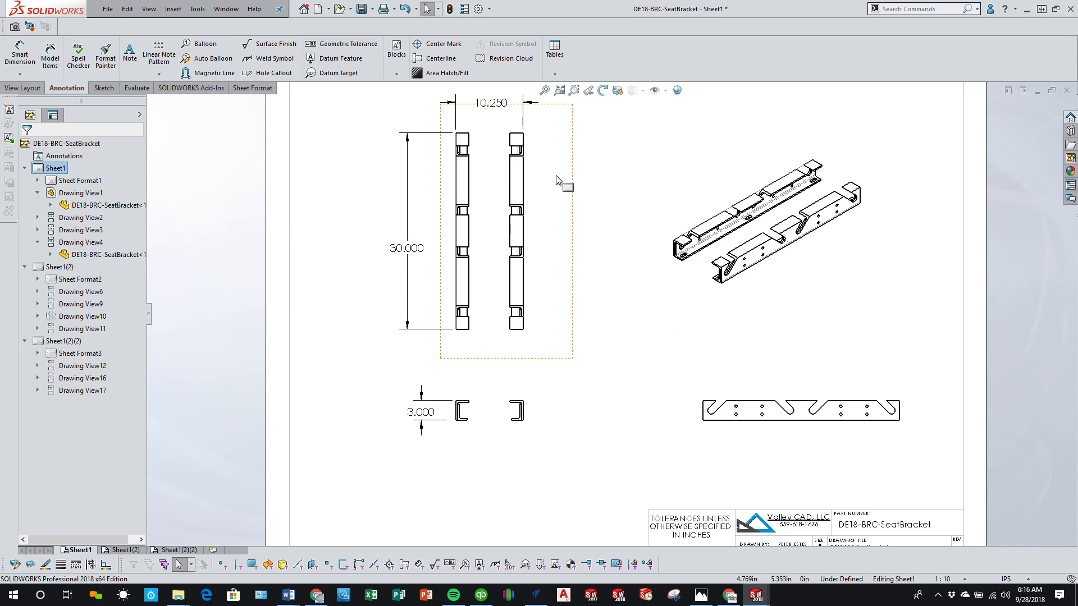
{"action": "left_click", "coordinate": [362, 8]}
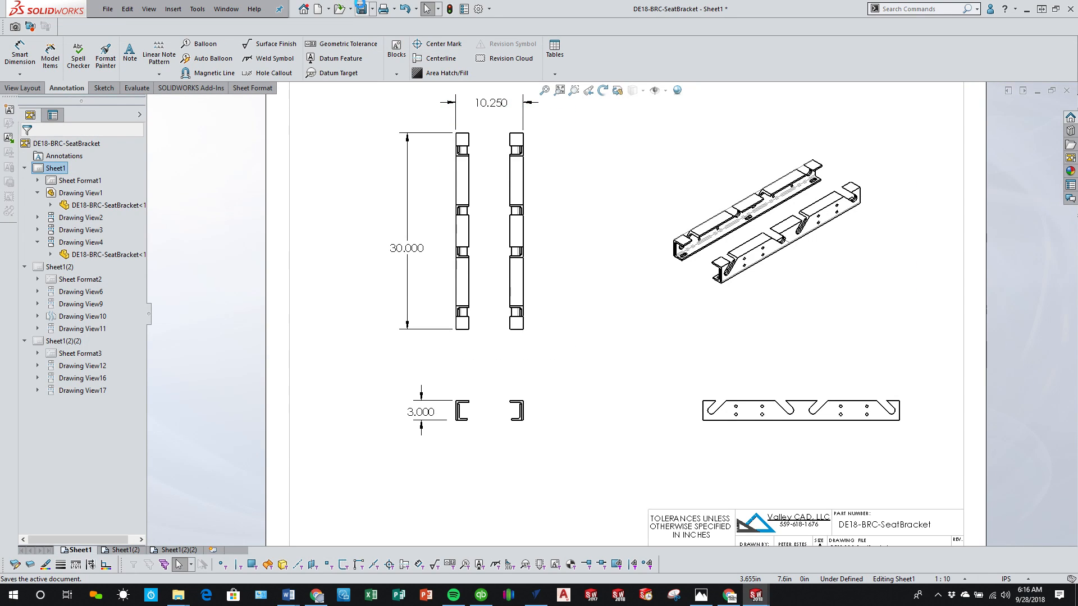
{"action": "left_click", "coordinate": [112, 8]}
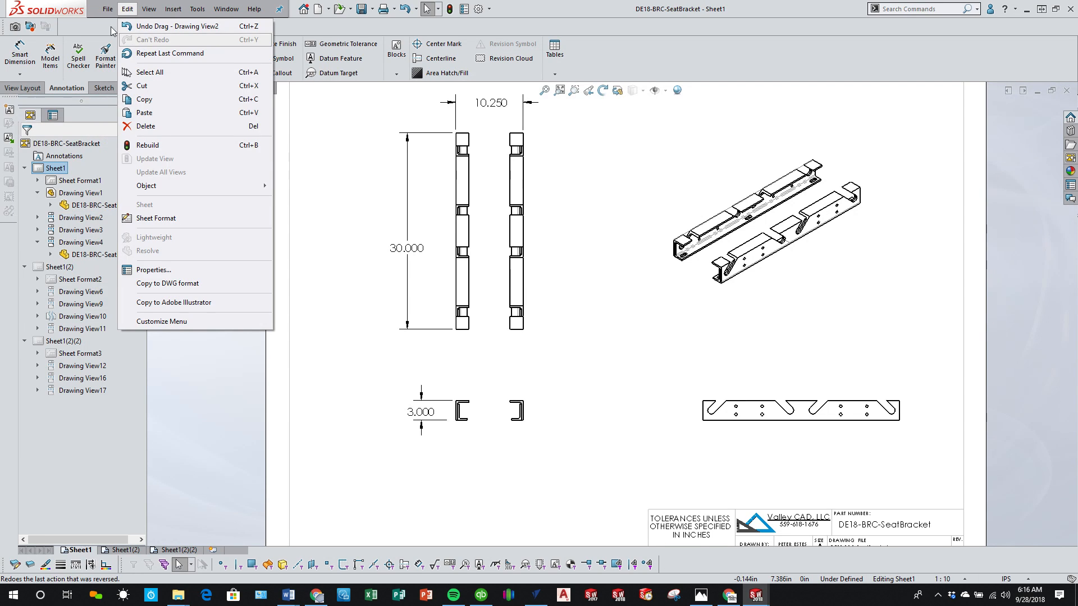
{"action": "left_click", "coordinate": [618, 272]}
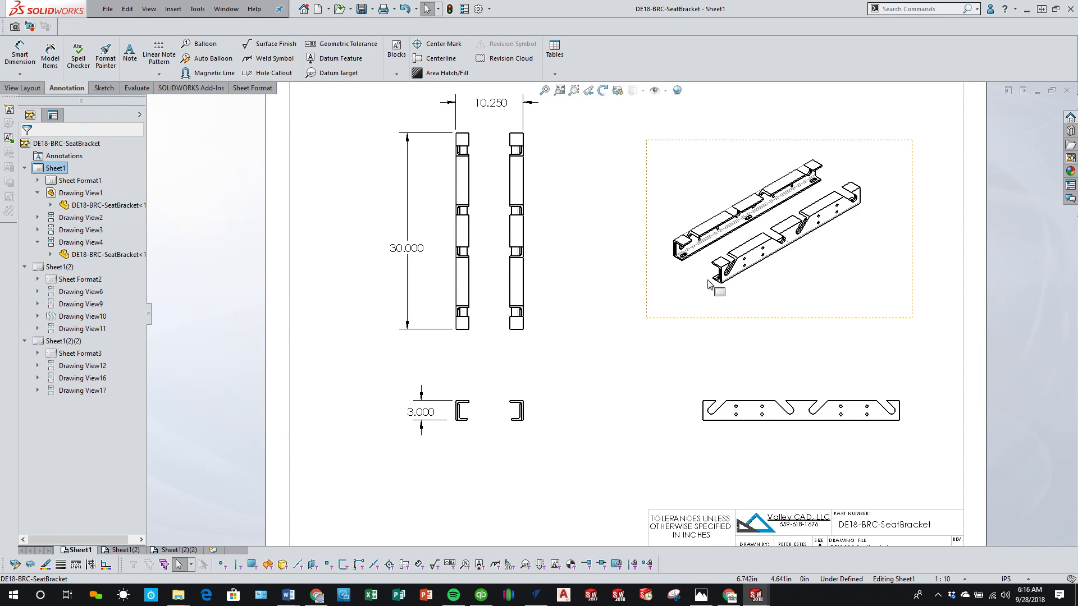
Step: Insert a weldment cut list for the isometric view with the VPS-Weldment-TABLE template, placing it along the sheet's upper border
{"action": "left_click", "coordinate": [705, 298]}
{"action": "left_click", "coordinate": [555, 73]}
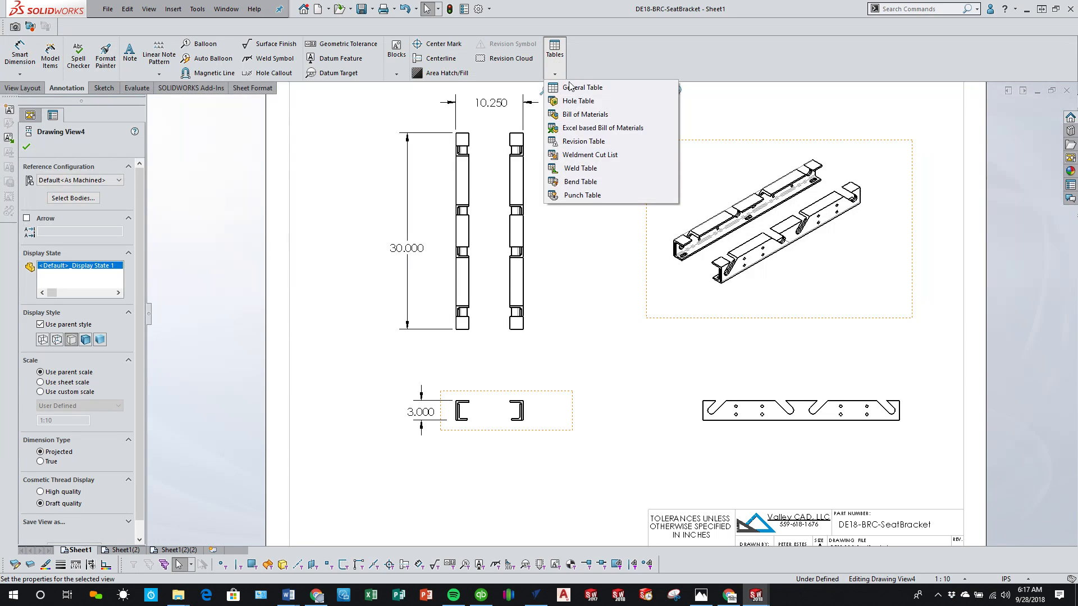
{"action": "left_click", "coordinate": [611, 159]}
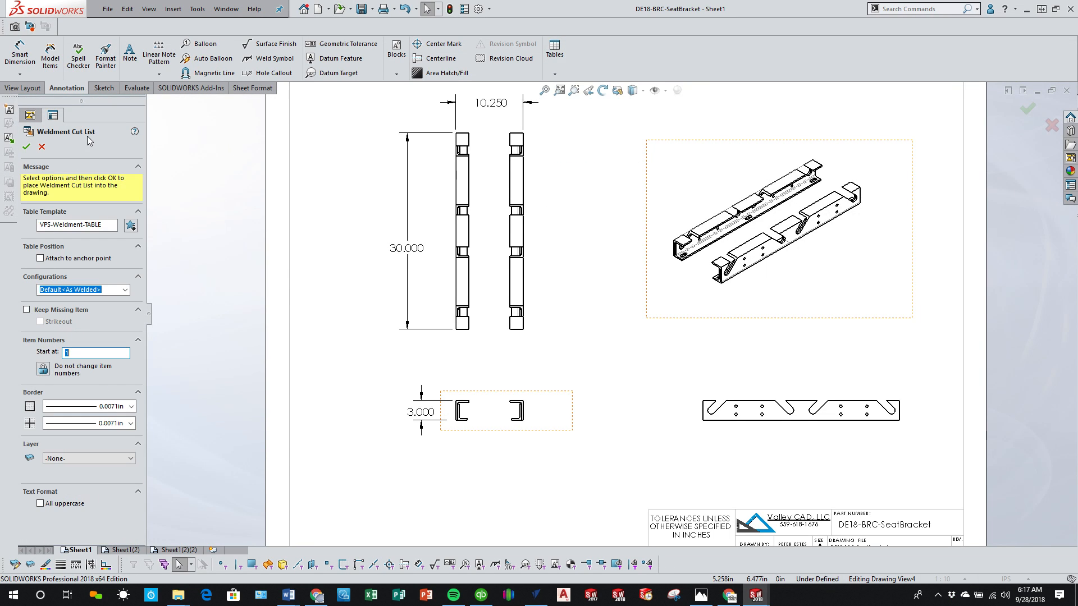
{"action": "left_click", "coordinate": [27, 148]}
{"action": "scroll", "coordinate": [562, 146], "scroll_direction": "up", "scroll_amount": 4}
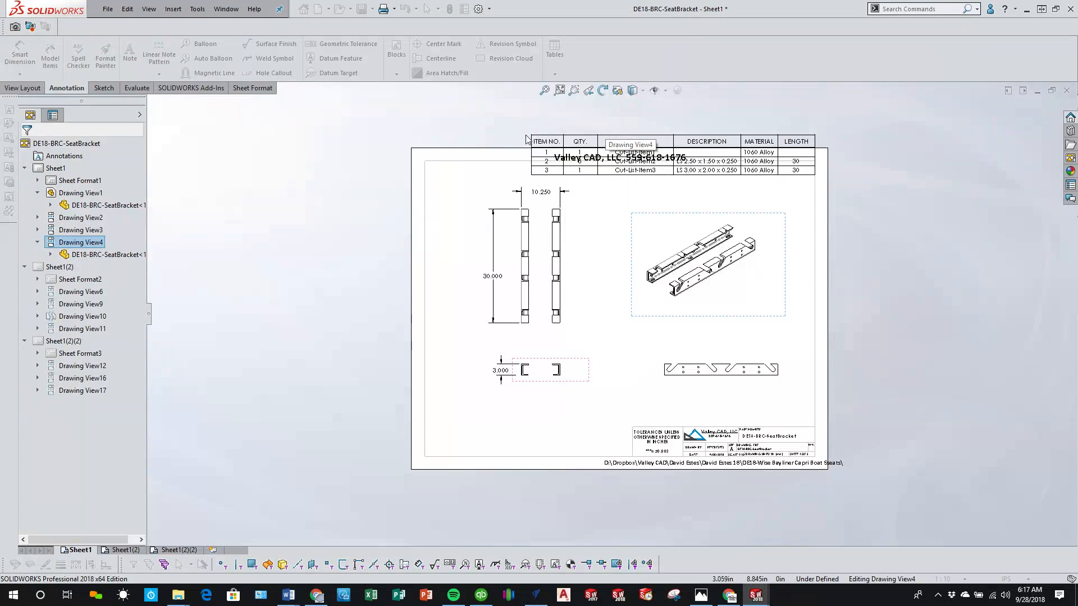
{"action": "left_click", "coordinate": [528, 166]}
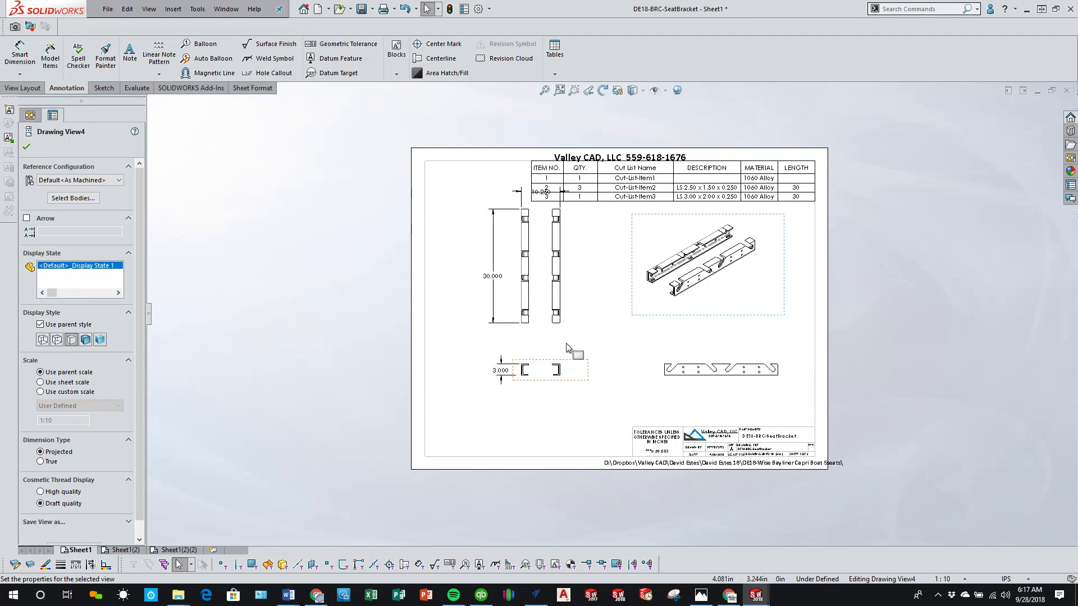
Step: Delete the cut list table and move the top view toward the sheet's lower left, with the end view further below it
{"action": "left_click_drag", "start_coordinate": [542, 348], "coordinate": [498, 369]}
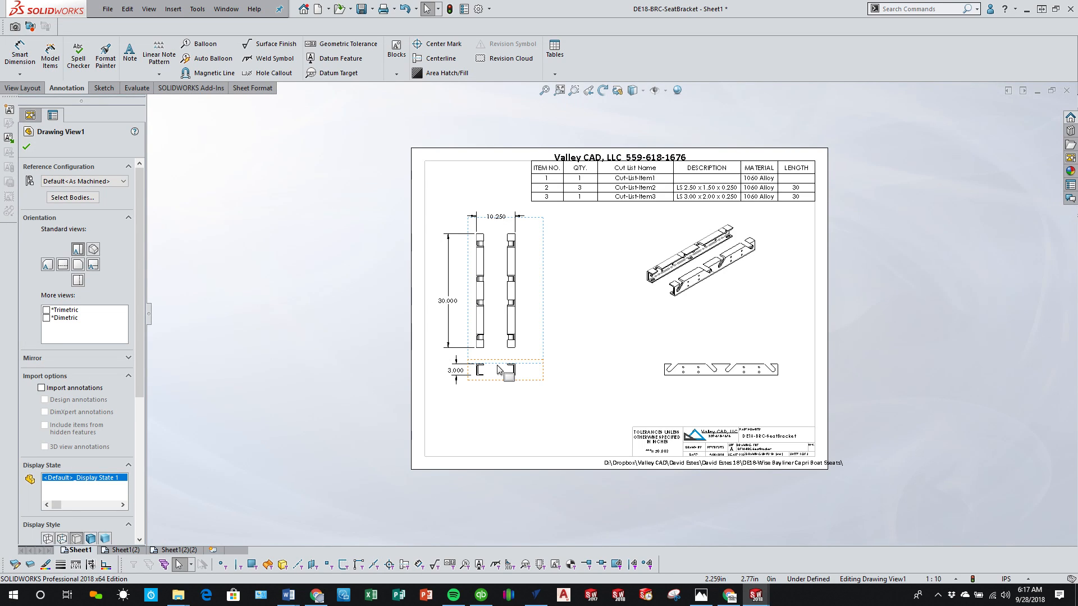
{"action": "left_click", "coordinate": [526, 155]}
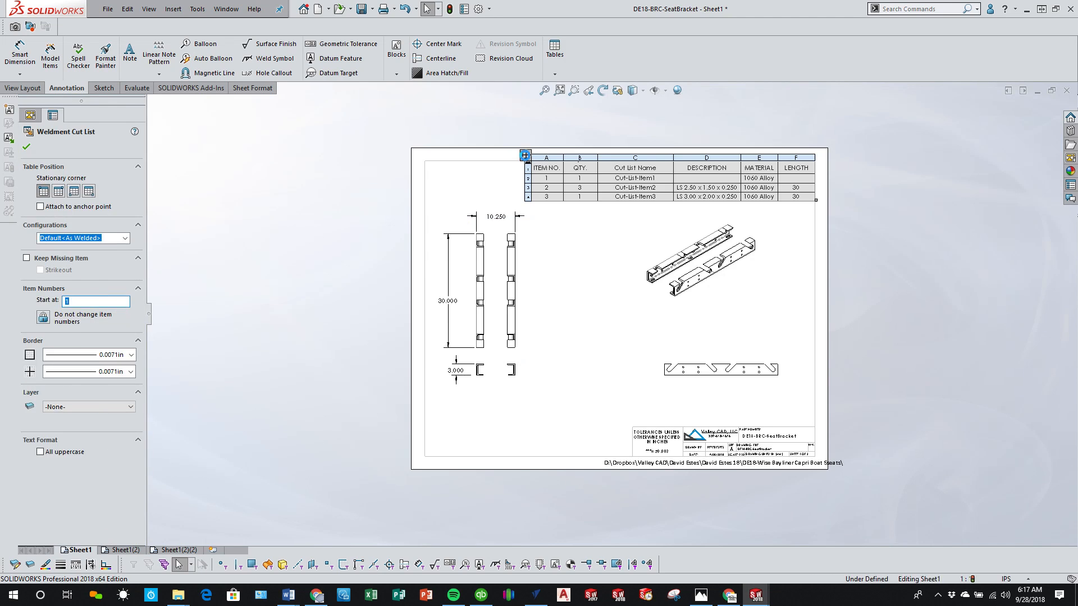
{"action": "key", "text": "Delete"}
{"action": "left_click_drag", "start_coordinate": [543, 363], "coordinate": [549, 404]}
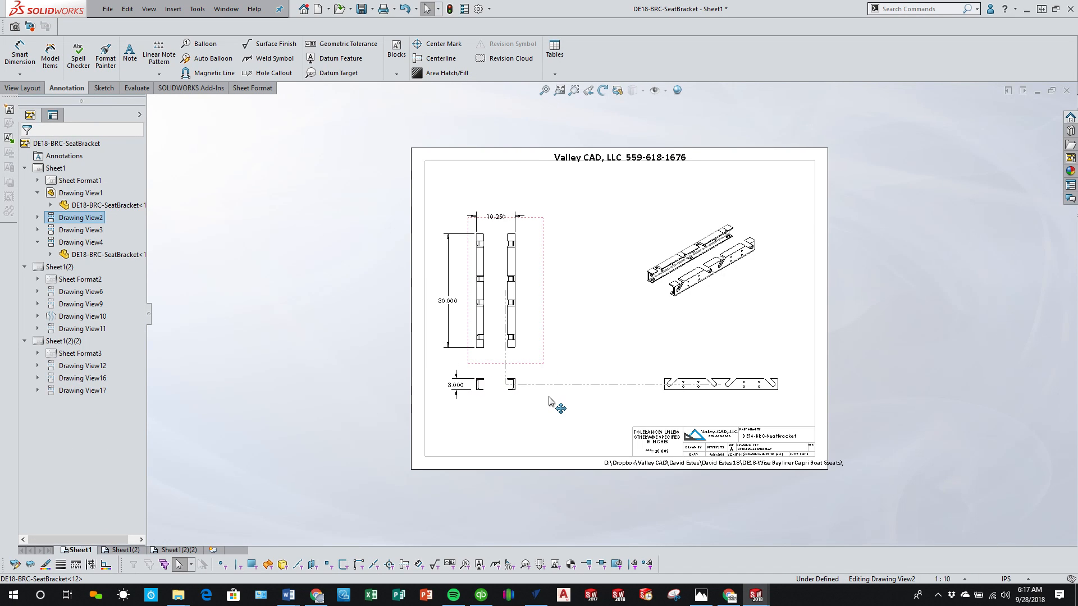
{"action": "left_click", "coordinate": [879, 399]}
Step: Add horizontal ordinate dimensions below Sheet1's front view, with zero at its left edge, to the ends of all four slots
{"action": "scroll", "coordinate": [758, 409], "scroll_direction": "up", "scroll_amount": 4}
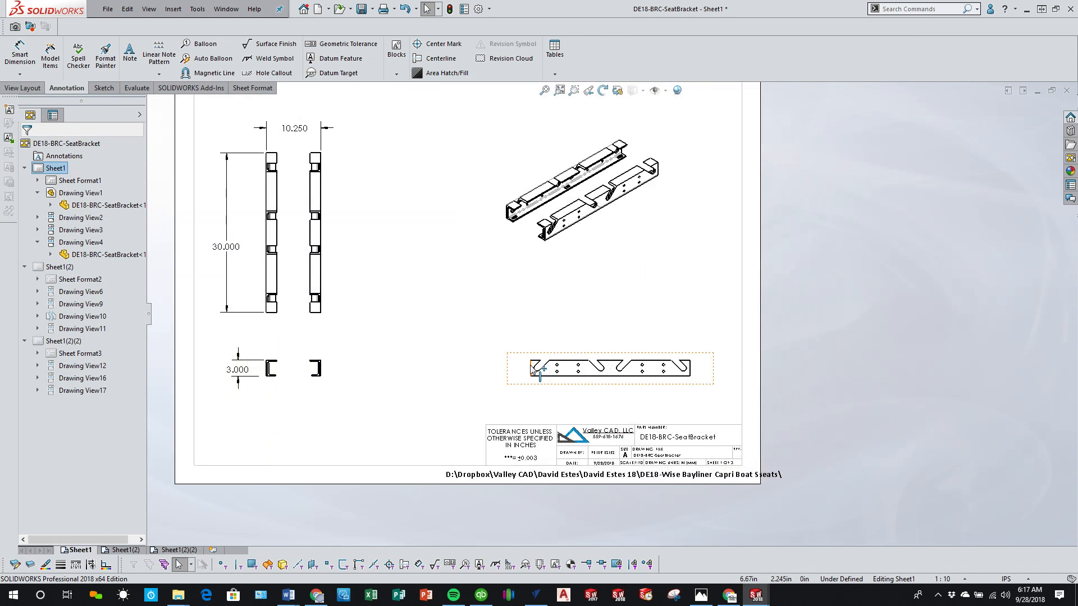
{"action": "left_click", "coordinate": [20, 74]}
{"action": "left_click", "coordinate": [54, 142]}
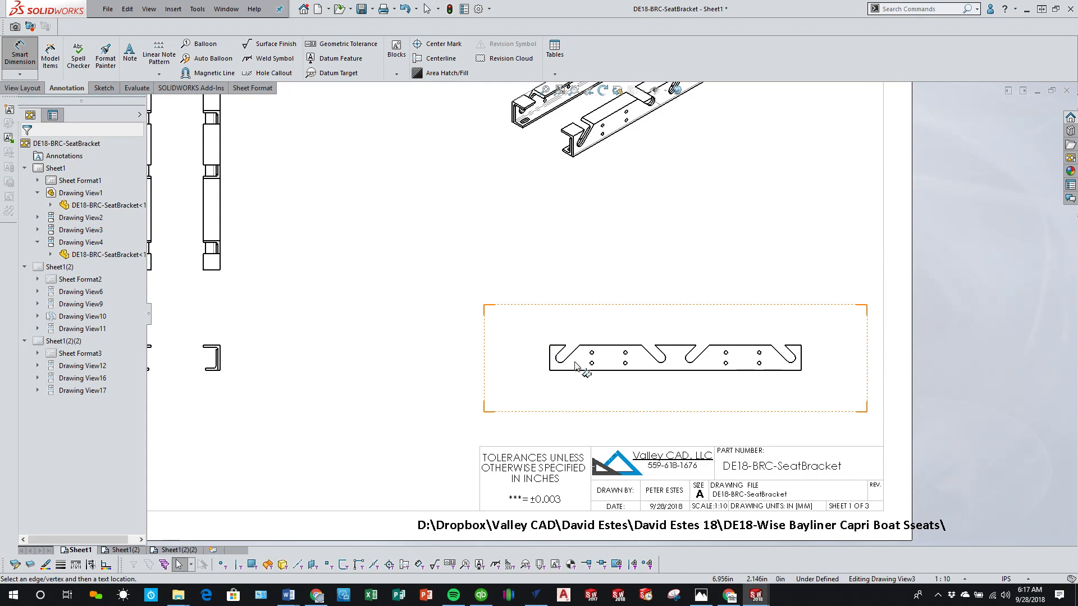
{"action": "left_click", "coordinate": [550, 363]}
{"action": "left_click", "coordinate": [550, 392]}
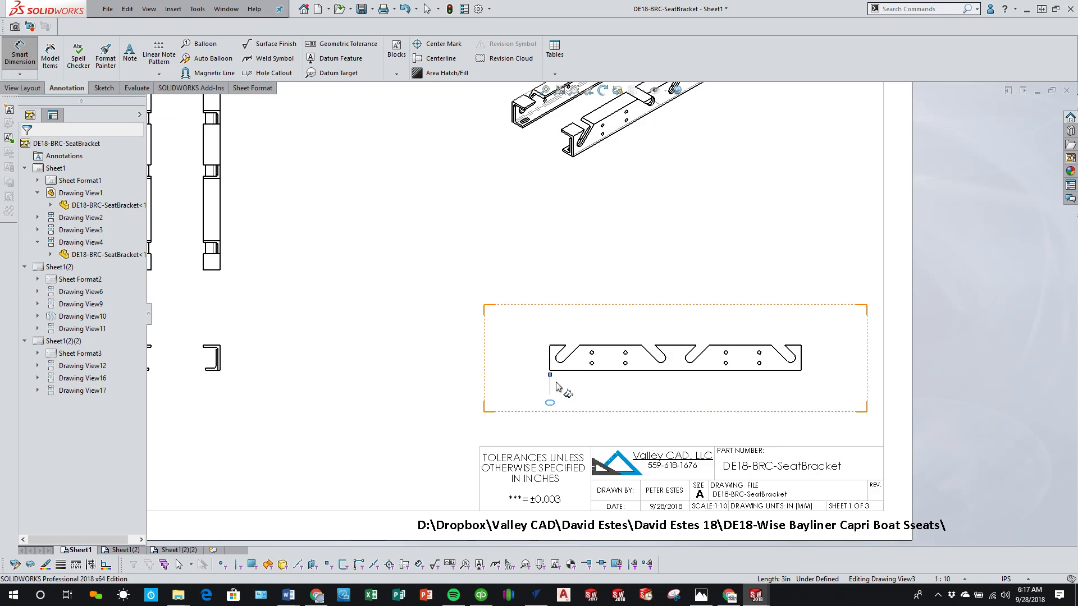
{"action": "left_click", "coordinate": [561, 362]}
{"action": "left_click", "coordinate": [662, 362]}
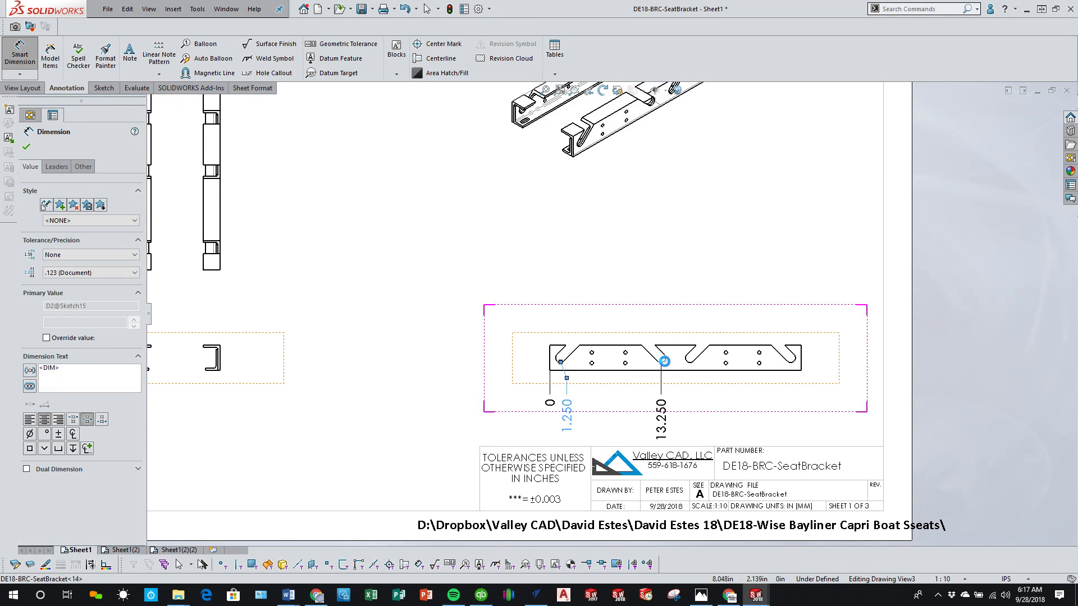
{"action": "left_click", "coordinate": [689, 362]}
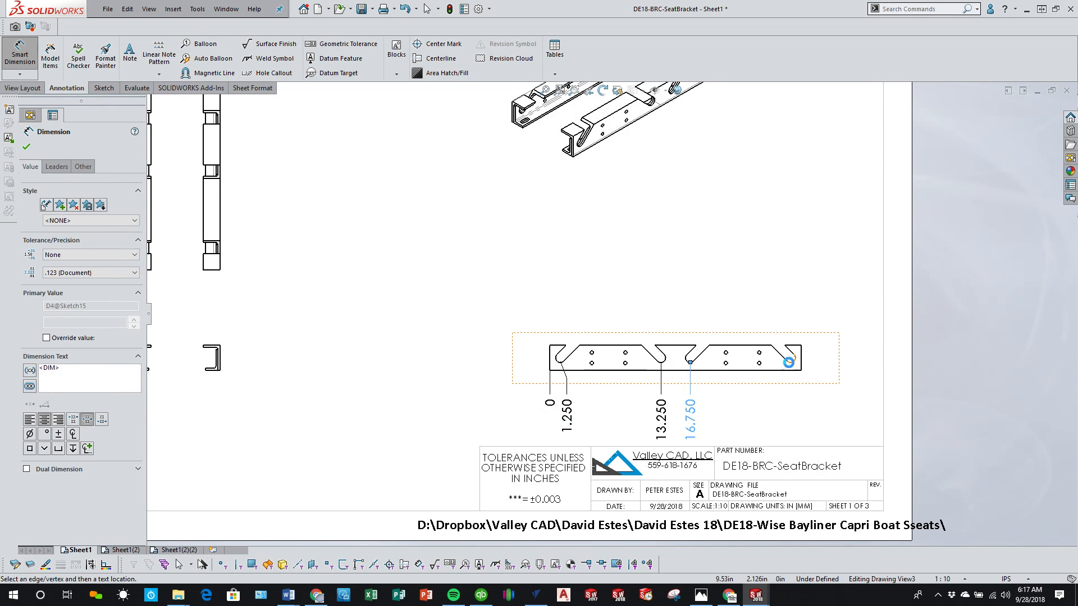
{"action": "left_click", "coordinate": [789, 362]}
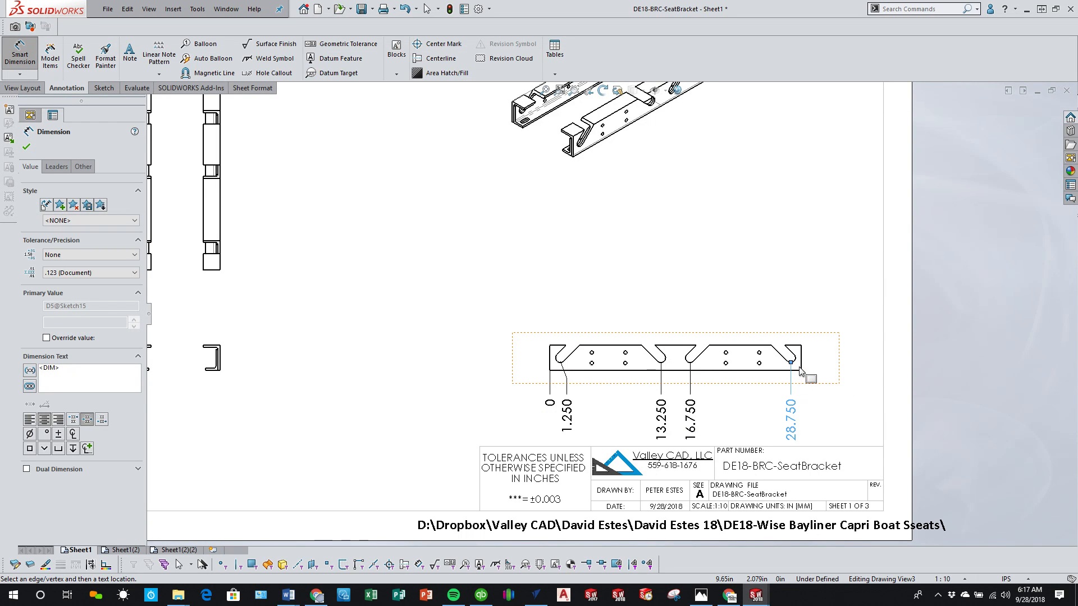
{"action": "key", "text": "Escape"}
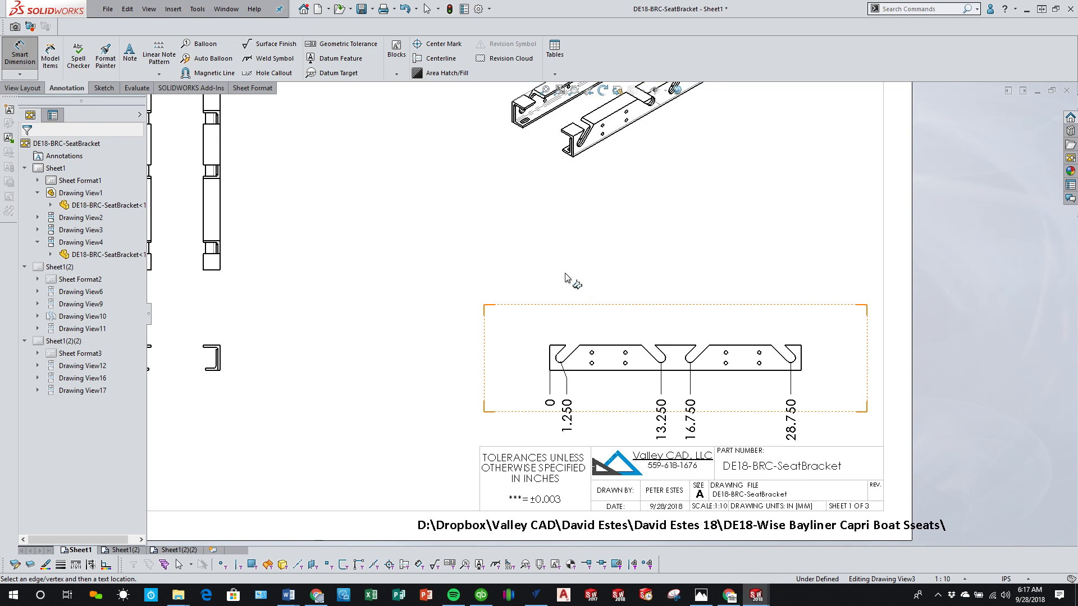
{"action": "scroll", "coordinate": [702, 336], "scroll_direction": "up", "scroll_amount": 2}
{"action": "scroll", "coordinate": [701, 335], "scroll_direction": "down", "scroll_amount": 3}
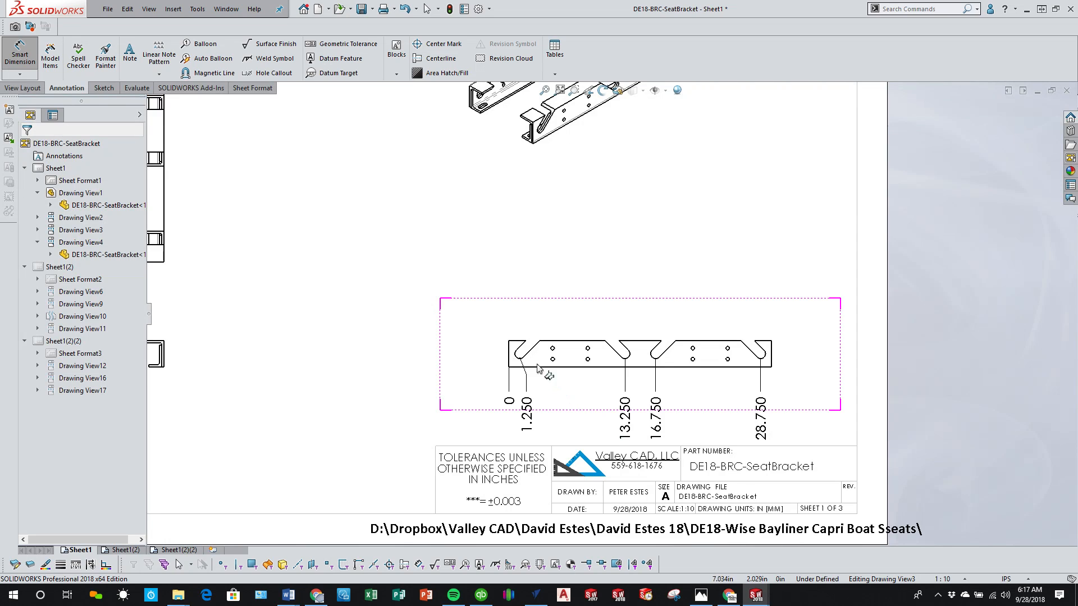
{"action": "left_click", "coordinate": [517, 358]}
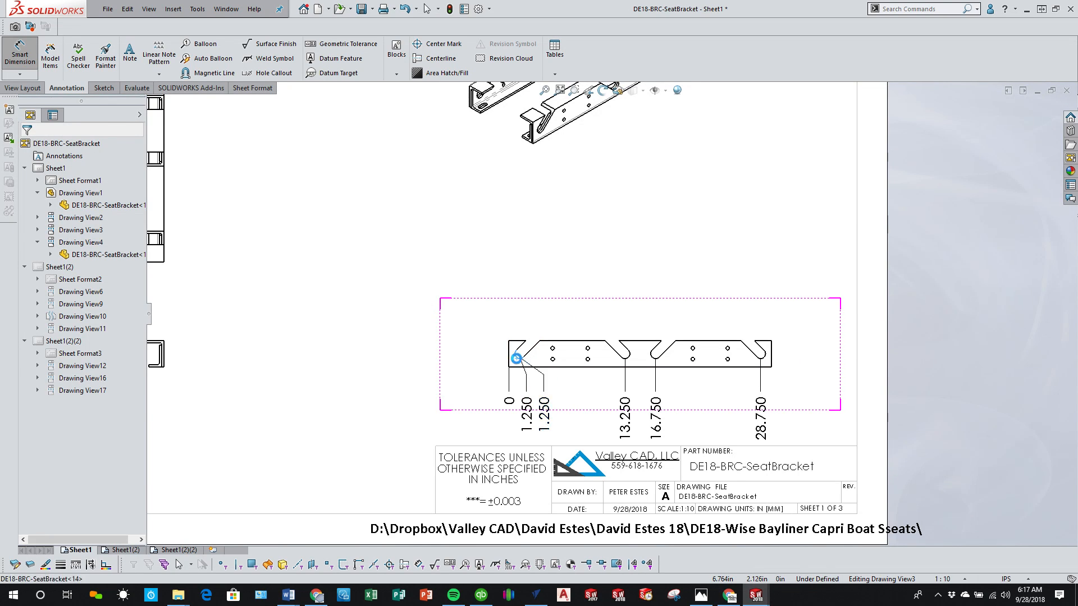
{"action": "left_click", "coordinate": [627, 358]}
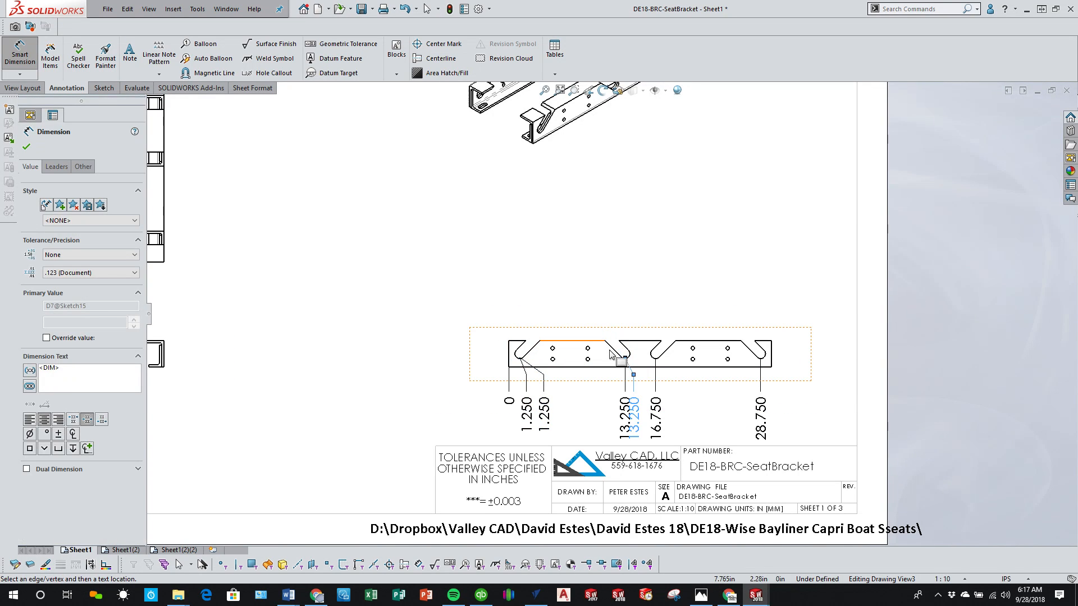
{"action": "key", "text": "Escape"}
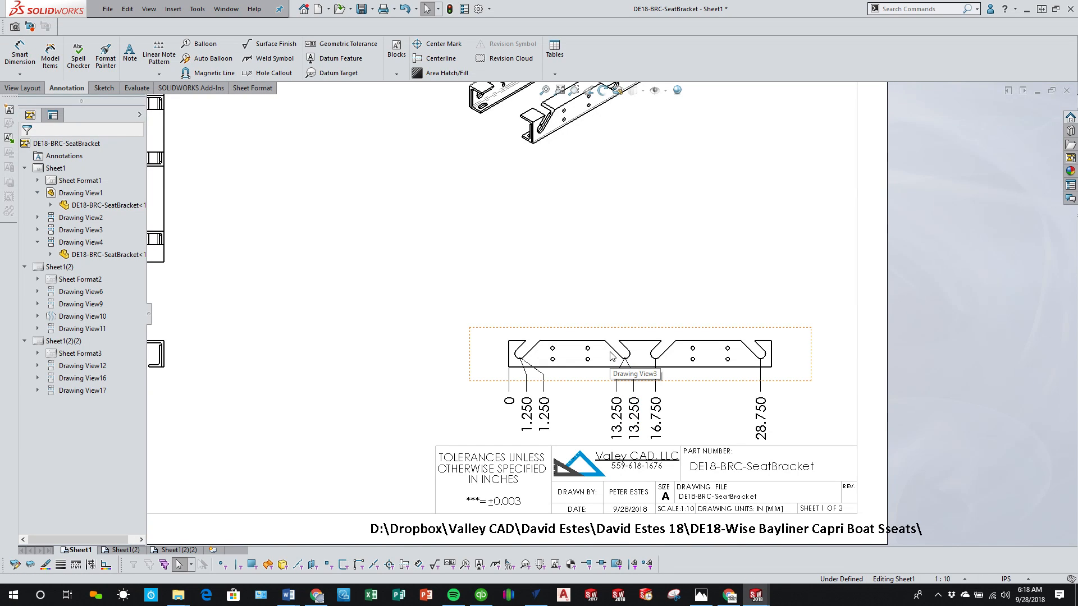
{"action": "key", "text": "ctrl+z"}
{"action": "key", "text": "ctrl+z"}
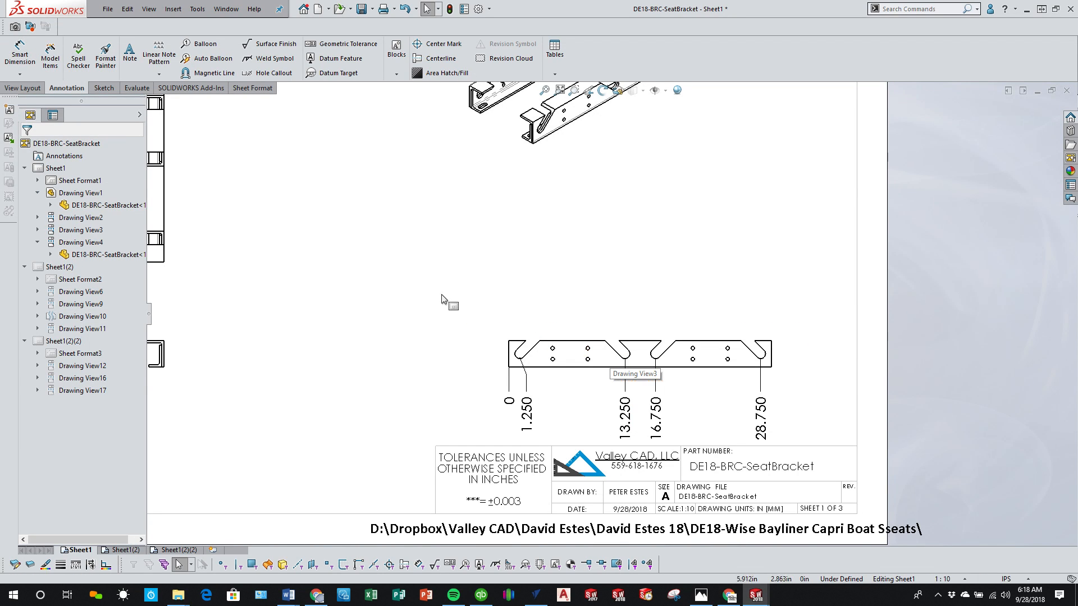
Step: Dimension the center distance between the two slots of each outer pair, placing both dimensions above Sheet1's front view
{"action": "left_click", "coordinate": [21, 56]}
{"action": "left_click", "coordinate": [517, 356]}
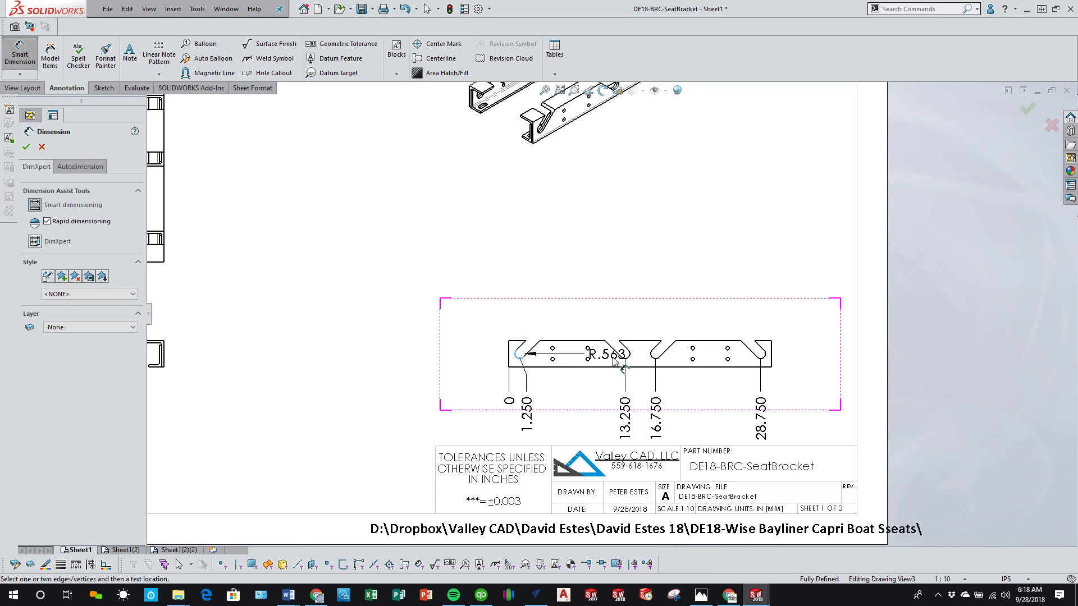
{"action": "left_click", "coordinate": [625, 355]}
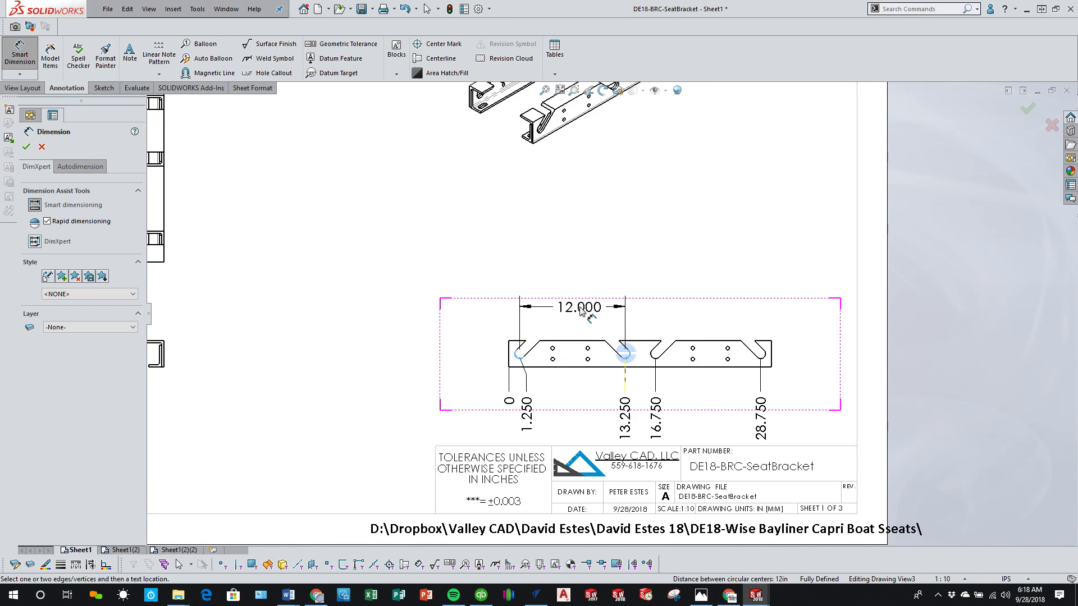
{"action": "left_click", "coordinate": [579, 296]}
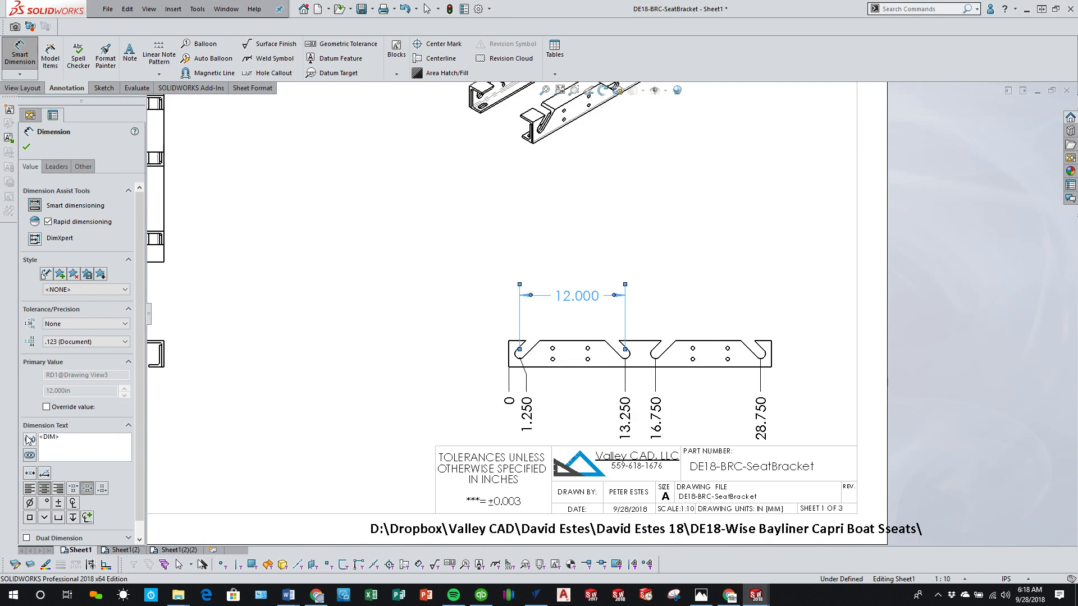
{"action": "left_click", "coordinate": [656, 353]}
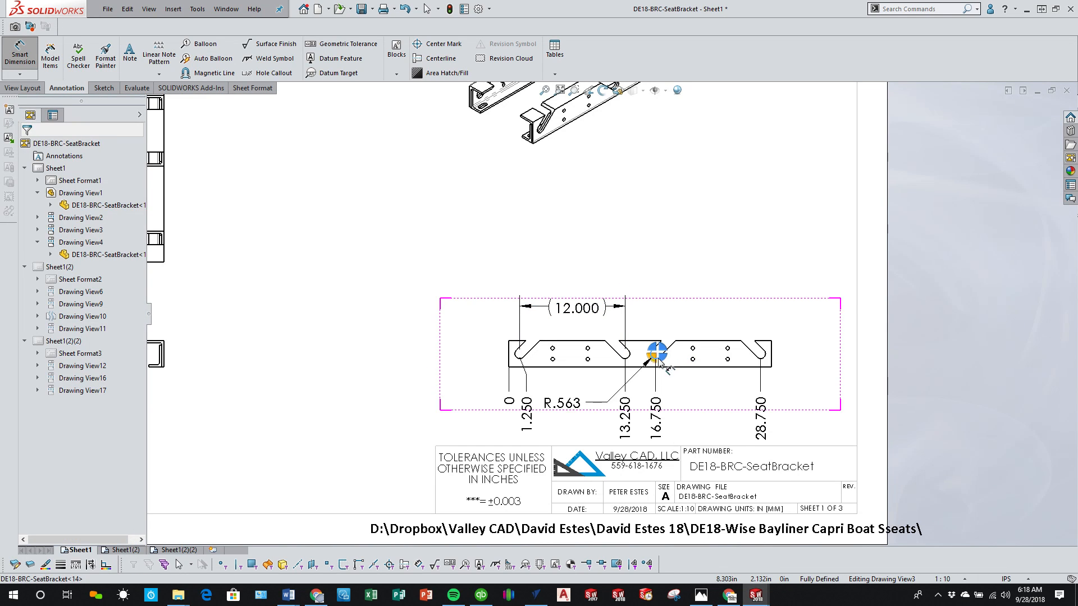
{"action": "left_click", "coordinate": [762, 355]}
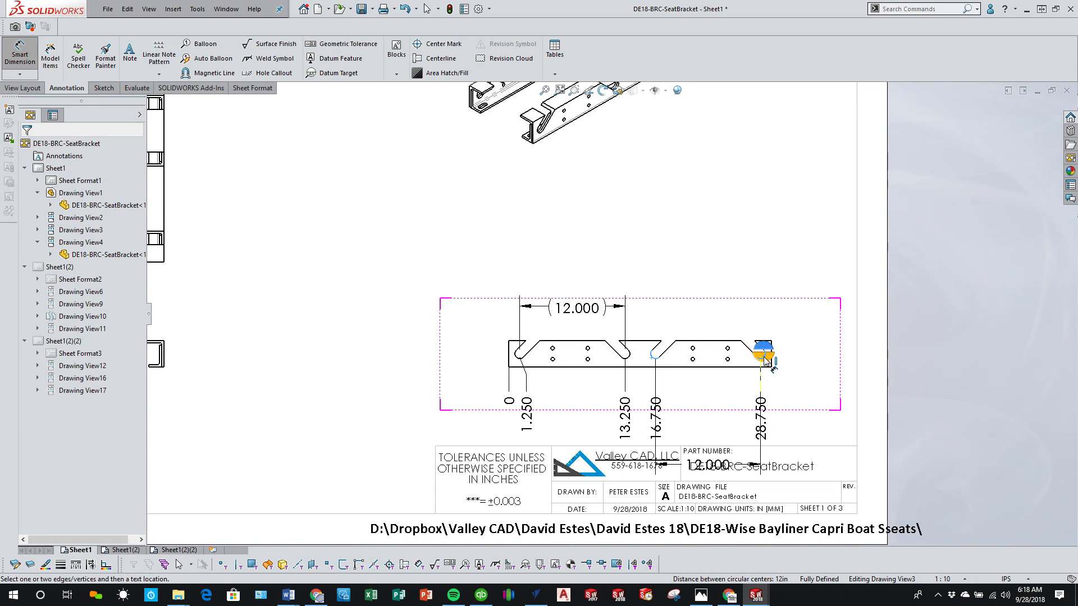
{"action": "left_click", "coordinate": [708, 308]}
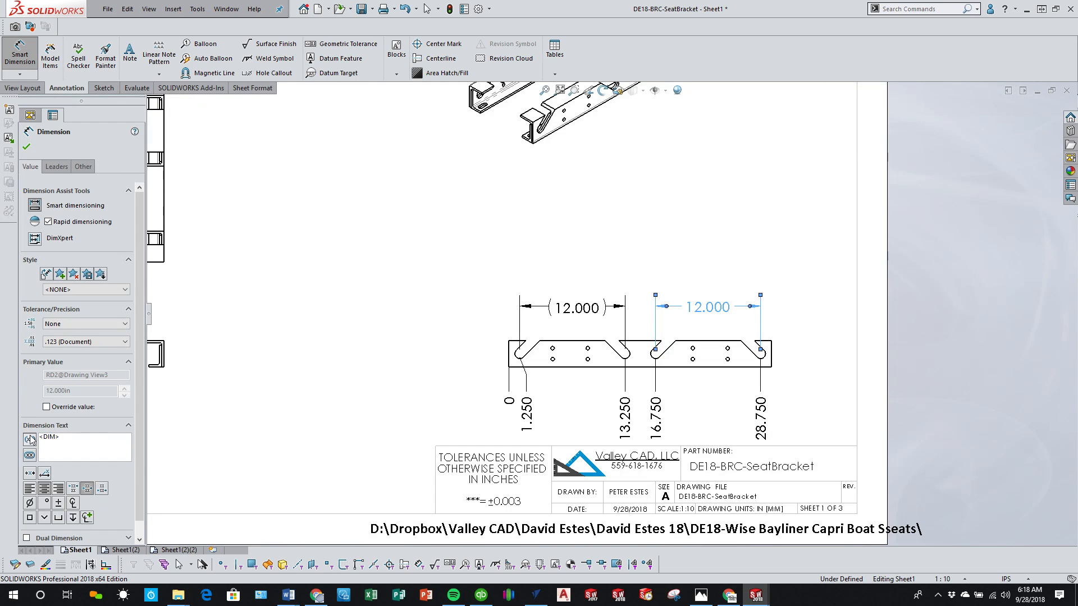
{"action": "left_click", "coordinate": [392, 423]}
{"action": "scroll", "coordinate": [629, 412], "scroll_direction": "down", "scroll_amount": 2}
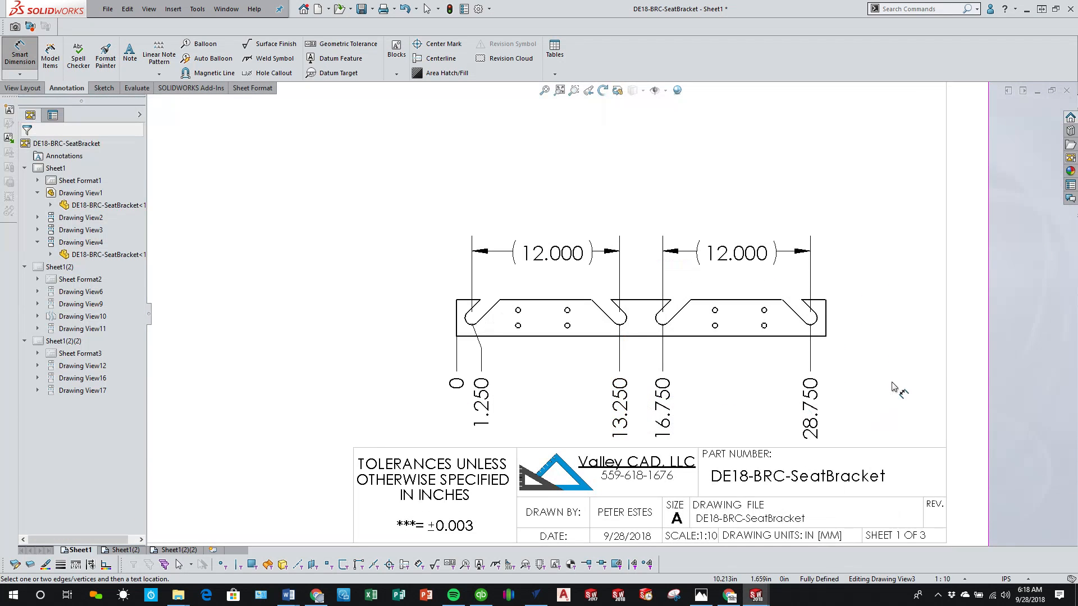
{"action": "key", "text": "Escape"}
Step: Dimension the distance between the two middle slots and between the two outermost slots, stacking both above the slot-pair dimensions
{"action": "scroll", "coordinate": [611, 317], "scroll_direction": "up", "scroll_amount": 4}
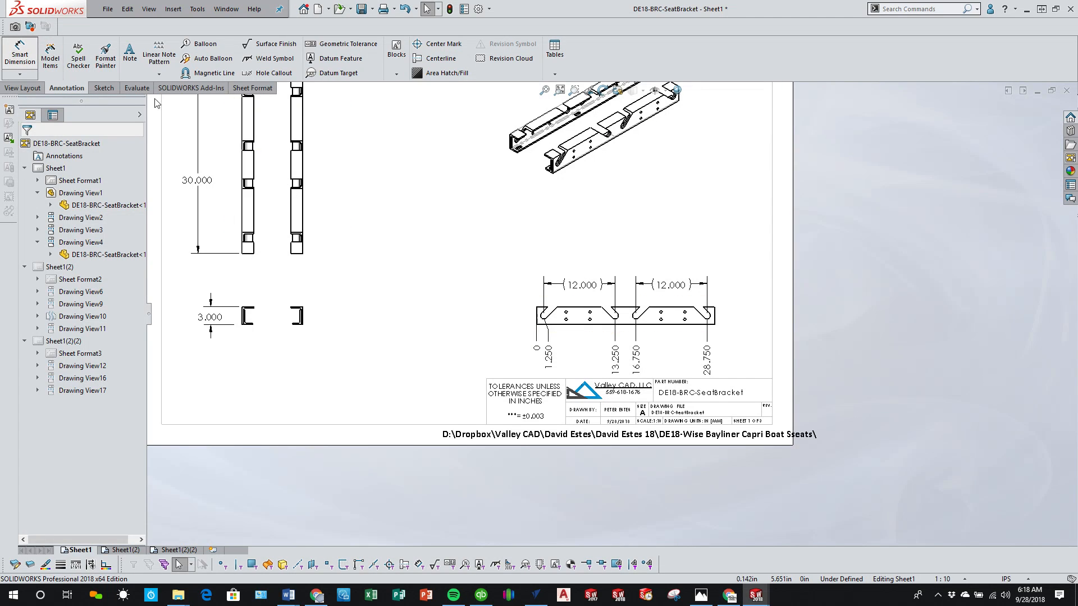
{"action": "scroll", "coordinate": [641, 352], "scroll_direction": "down", "scroll_amount": 3}
{"action": "left_click", "coordinate": [599, 288]}
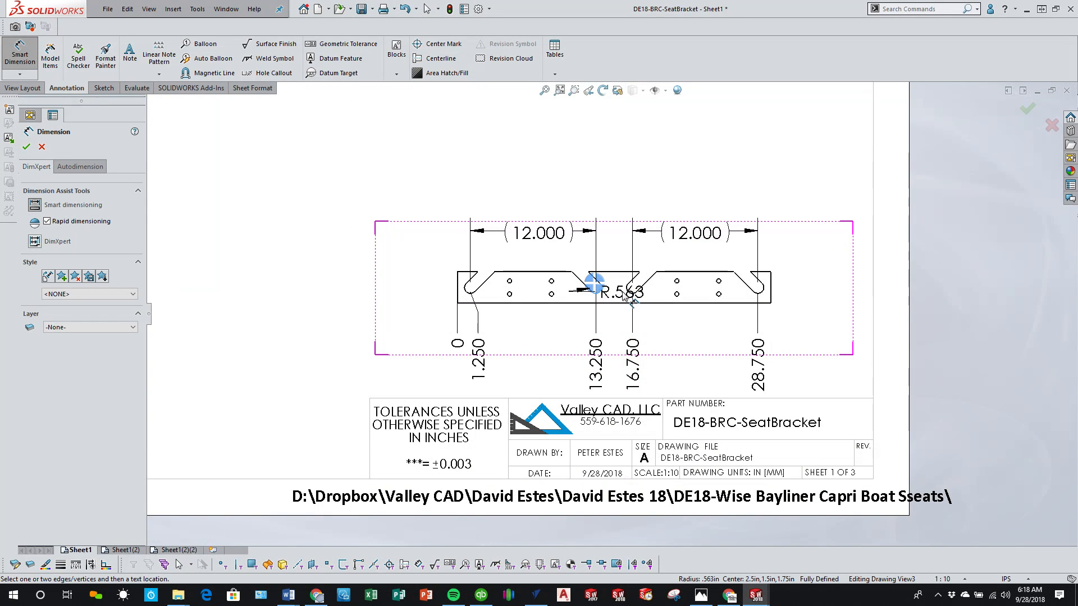
{"action": "left_click", "coordinate": [629, 290]}
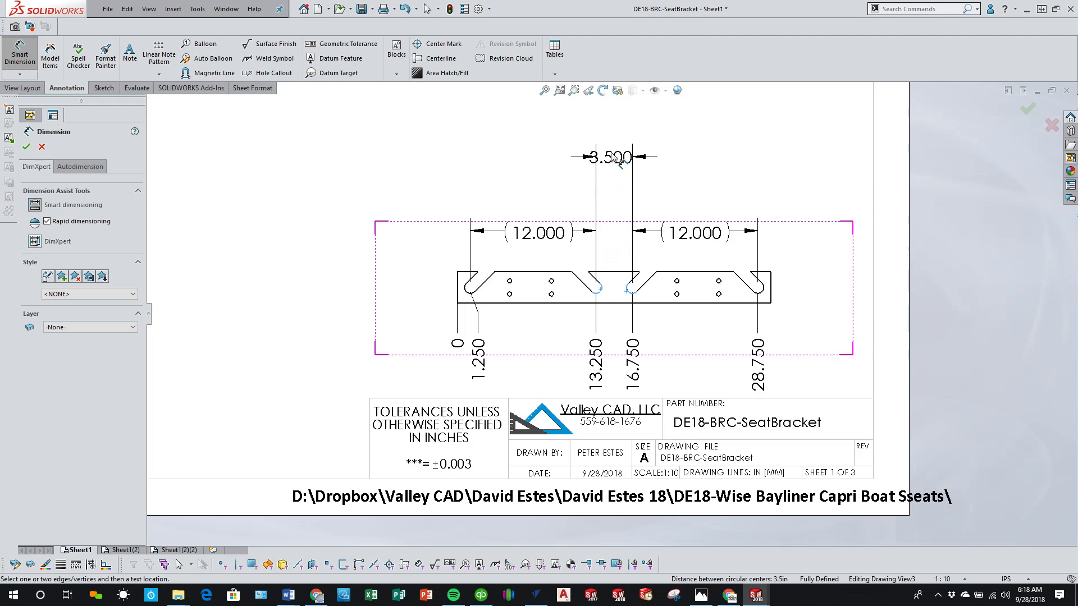
{"action": "left_click", "coordinate": [673, 187]}
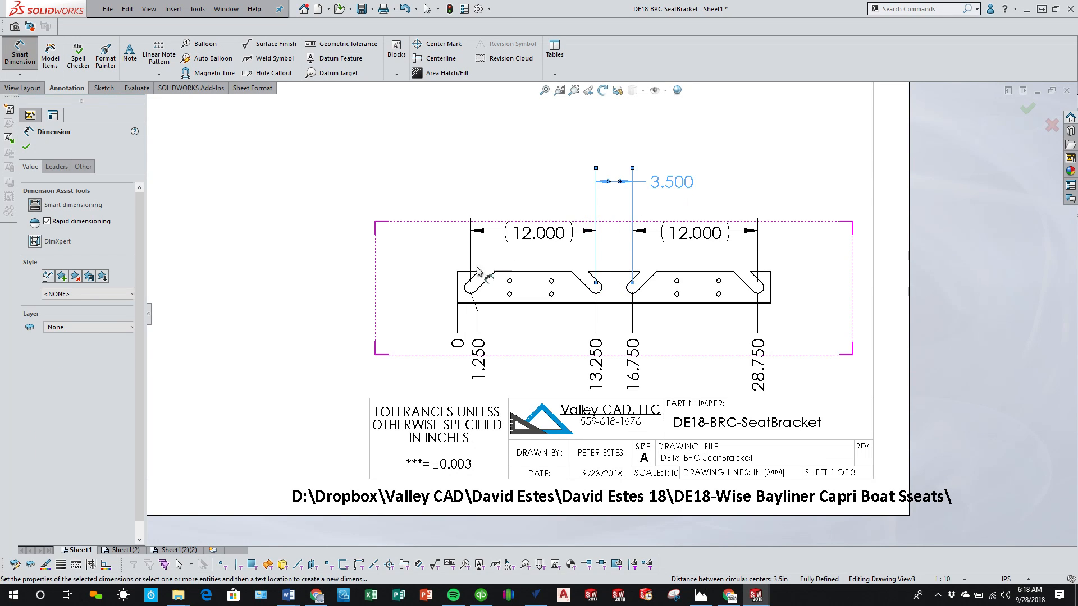
{"action": "left_click", "coordinate": [469, 292]}
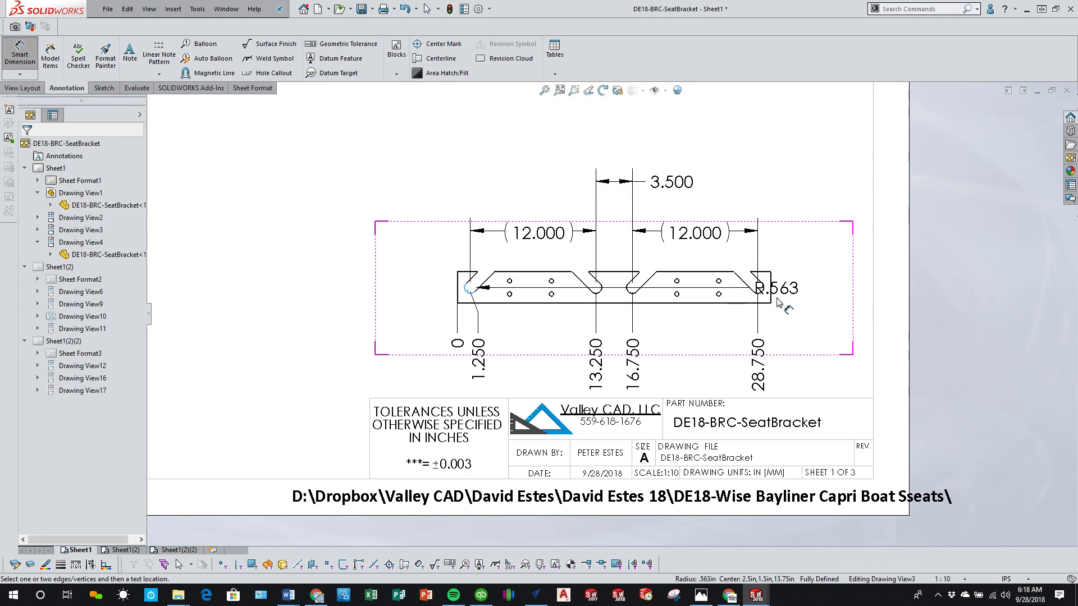
{"action": "left_click", "coordinate": [758, 288]}
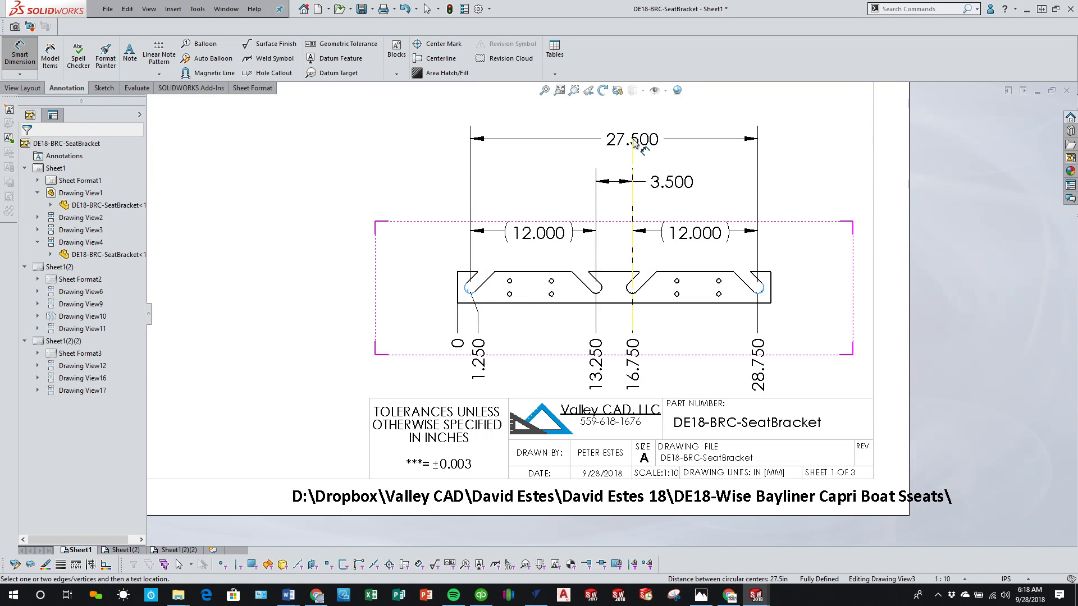
{"action": "left_click", "coordinate": [633, 141]}
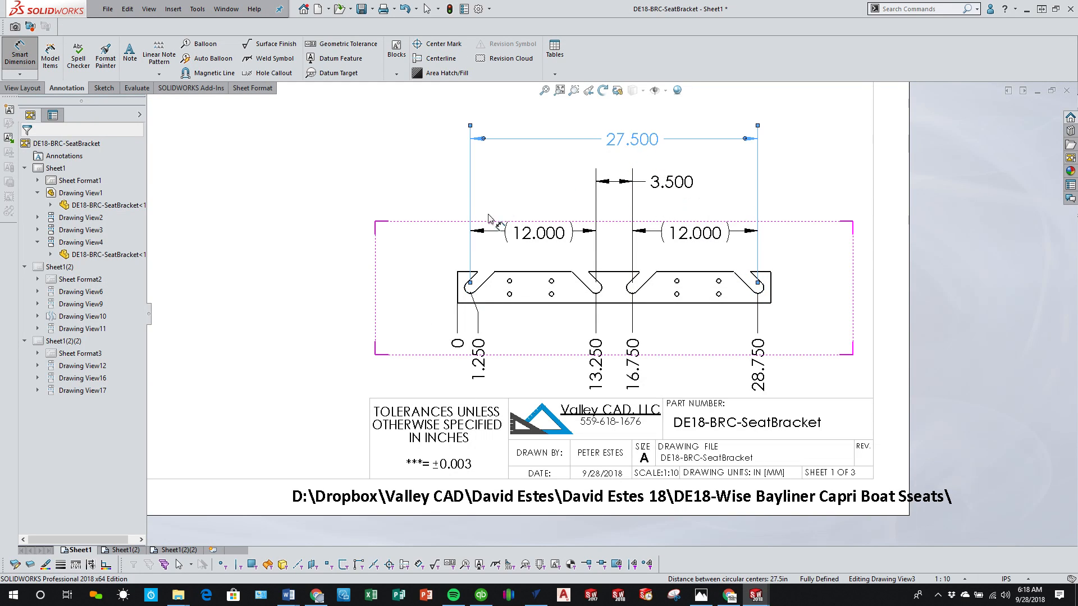
{"action": "left_click", "coordinate": [287, 304]}
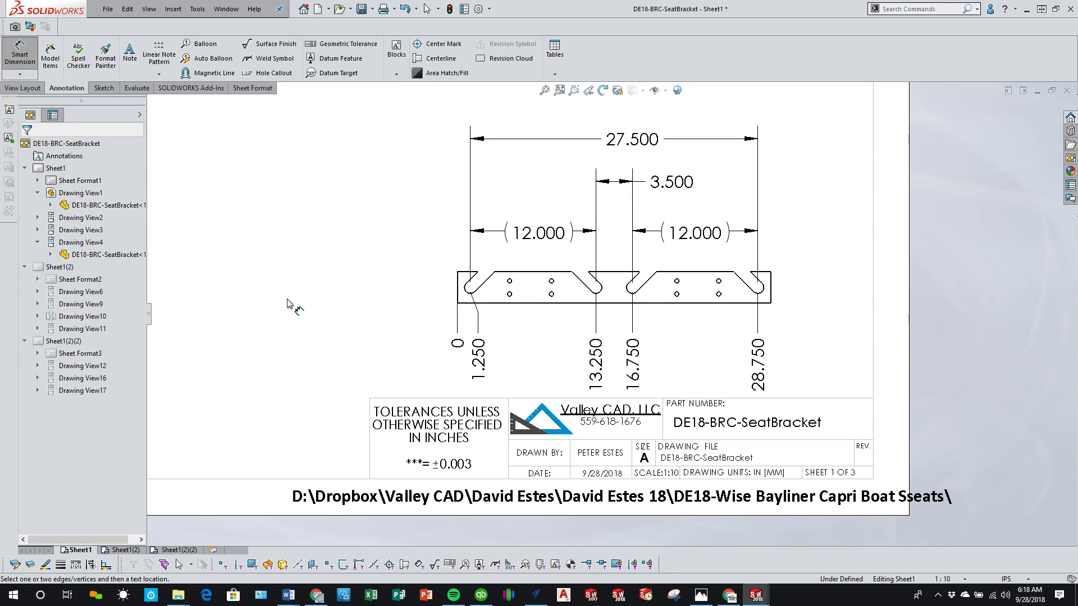
{"action": "right_click", "coordinate": [288, 304]}
{"action": "left_click", "coordinate": [306, 349]}
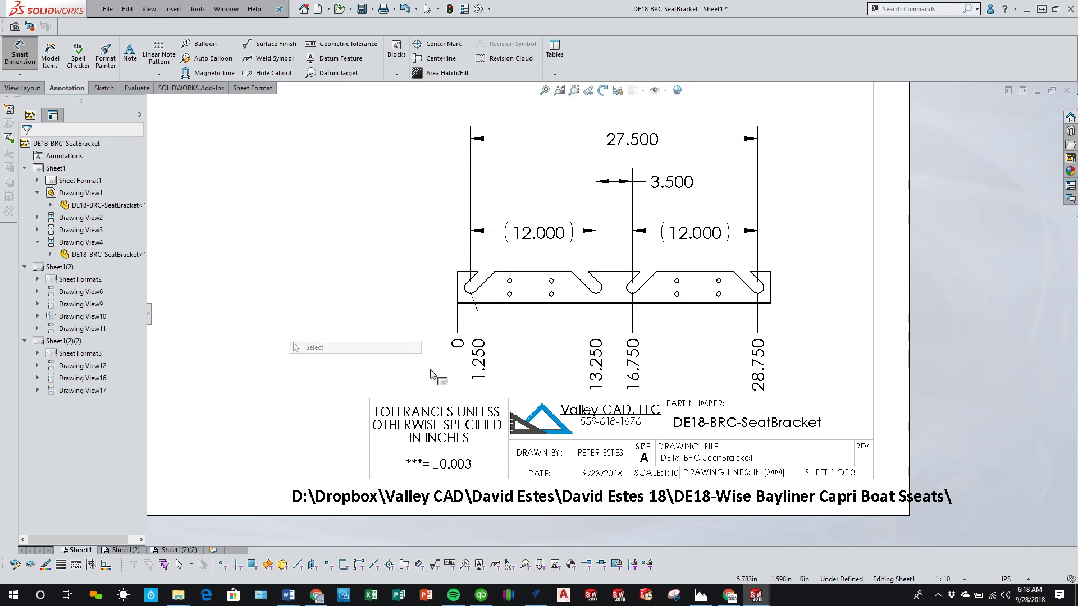
Step: Move the leftmost slot's ordinate dimension away from the zero dimension on a jogged leader, keeping the ordinate row clear of the title block
{"action": "left_click_drag", "start_coordinate": [476, 362], "coordinate": [508, 384]}
{"action": "left_click", "coordinate": [477, 367]}
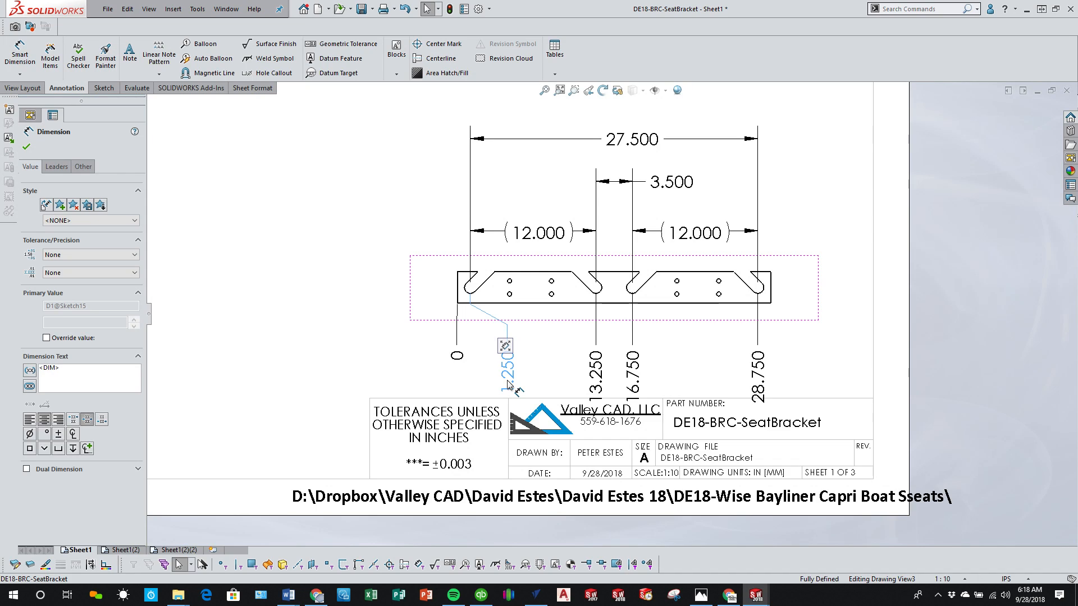
{"action": "left_click", "coordinate": [370, 330]}
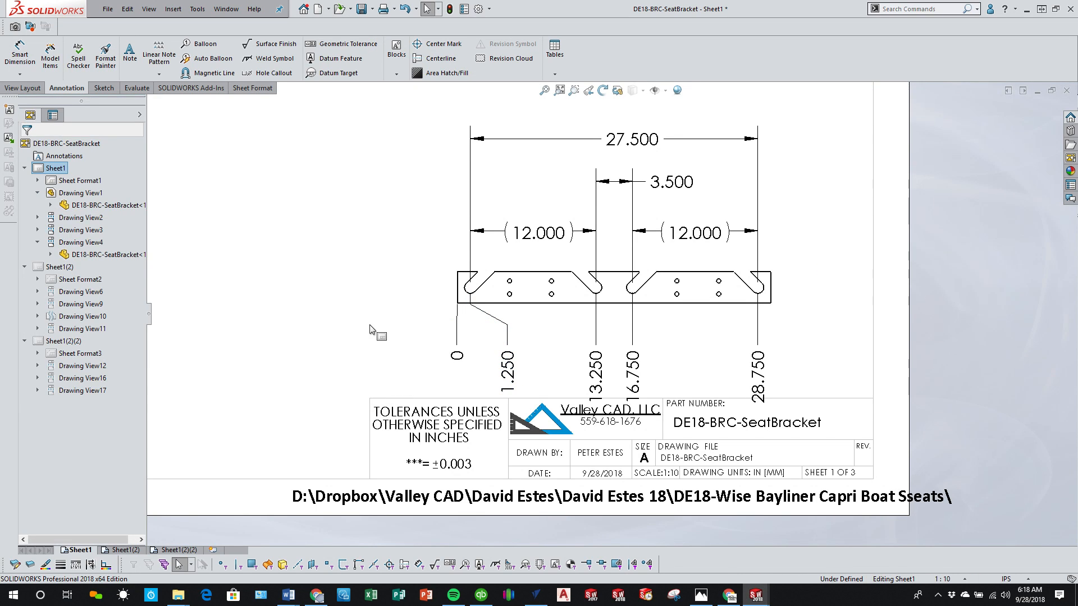
{"action": "left_click", "coordinate": [518, 380]}
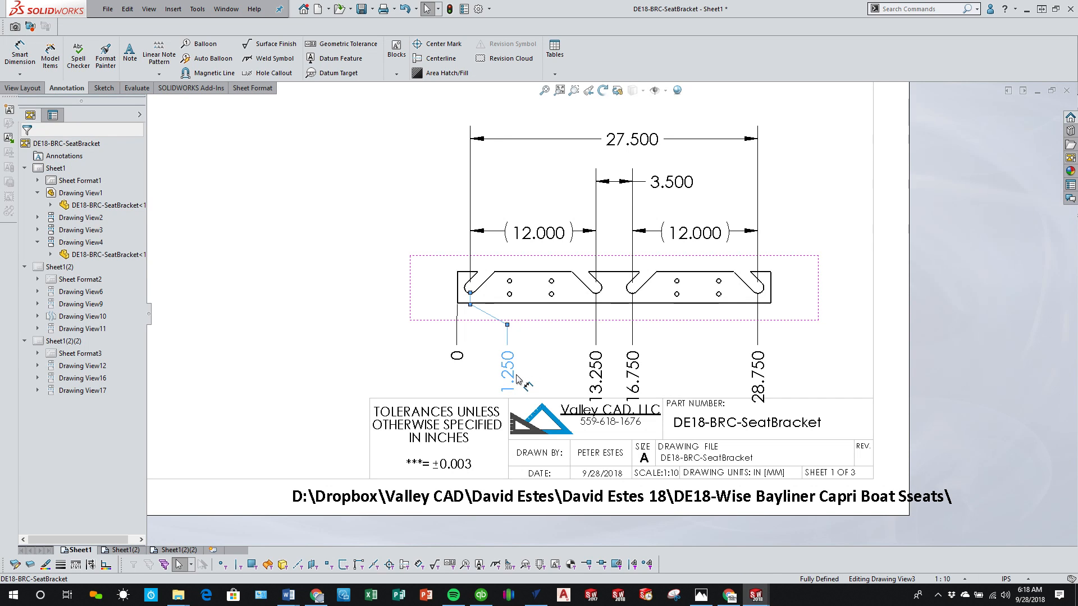
{"action": "left_click_drag", "start_coordinate": [516, 374], "coordinate": [516, 364]}
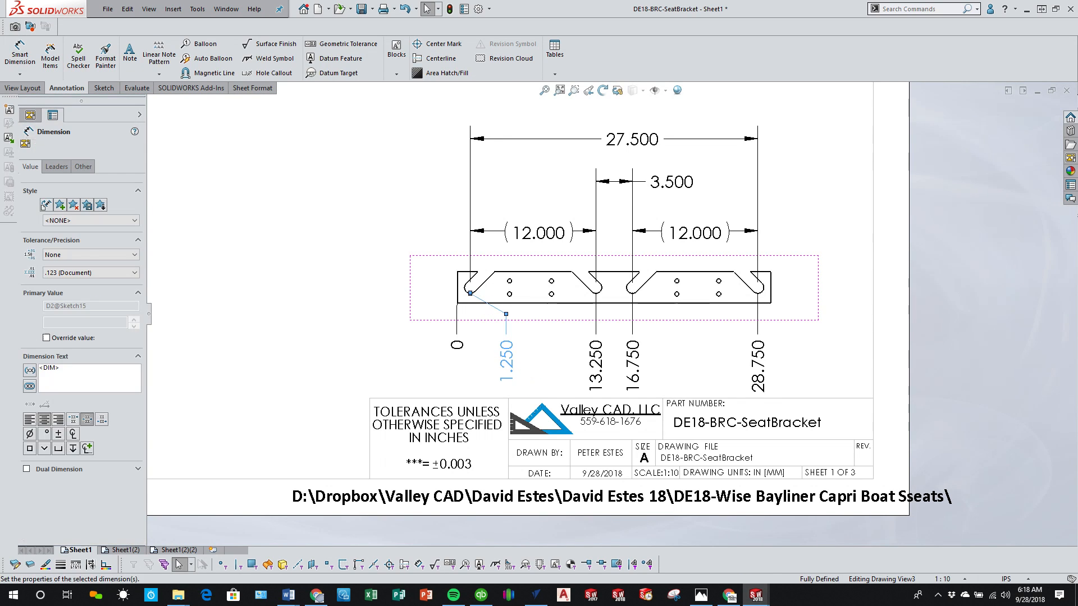
Step: Shift the end view and its aligned front view slightly up, and lower the ordinate dimension row a little below the front view
{"action": "scroll", "coordinate": [483, 318], "scroll_direction": "up", "scroll_amount": 5}
{"action": "scroll", "coordinate": [482, 321], "scroll_direction": "up", "scroll_amount": 2}
{"action": "scroll", "coordinate": [387, 309], "scroll_direction": "down", "scroll_amount": 3}
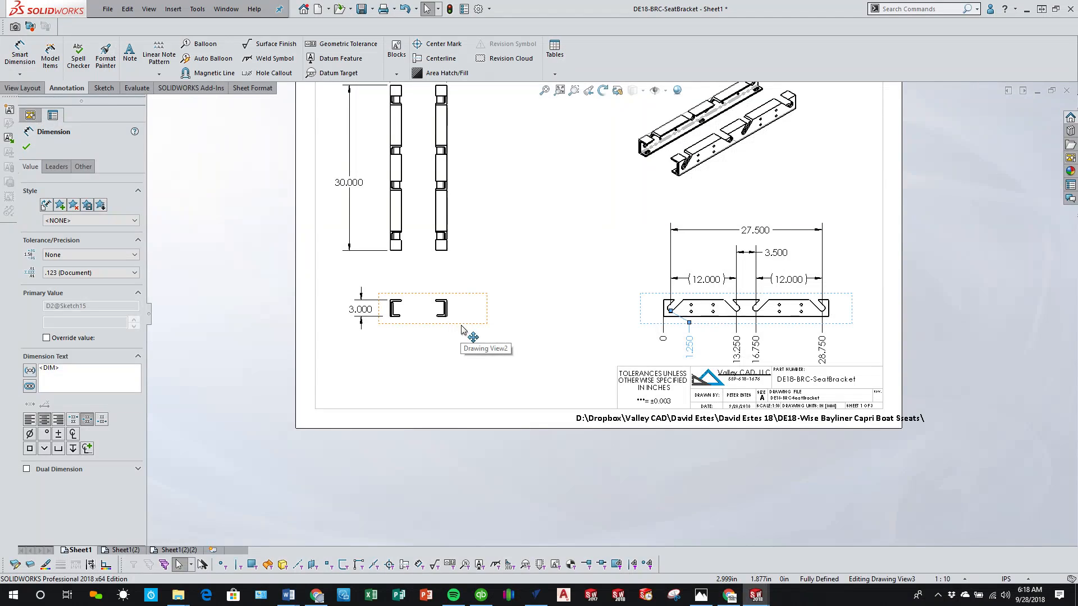
{"action": "left_click_drag", "start_coordinate": [460, 324], "coordinate": [460, 317]}
{"action": "left_click", "coordinate": [522, 336]}
{"action": "scroll", "coordinate": [691, 354], "scroll_direction": "down", "scroll_amount": 2}
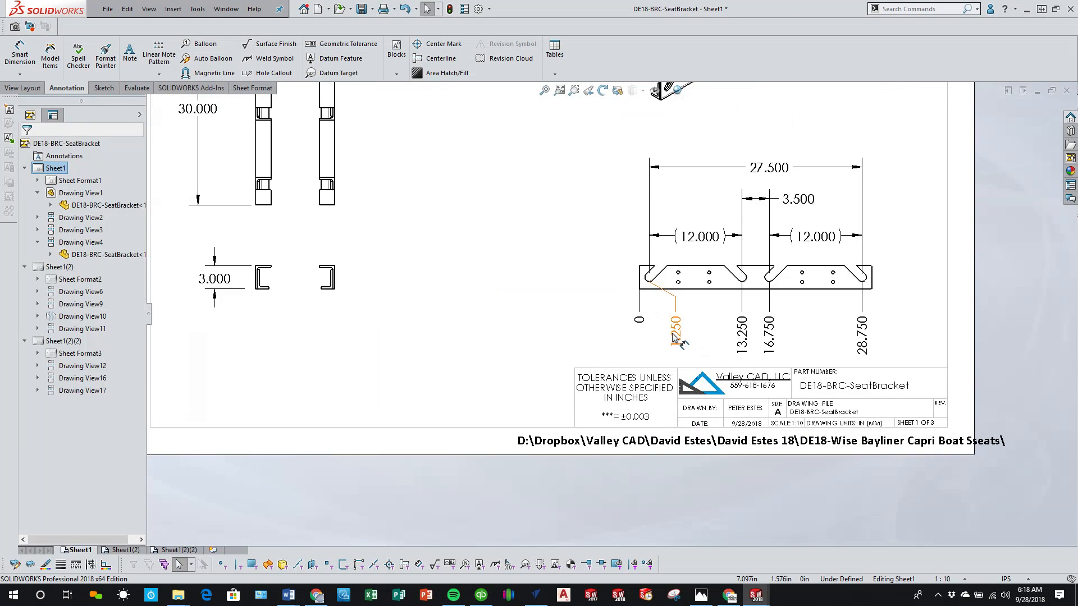
{"action": "left_click", "coordinate": [688, 353]}
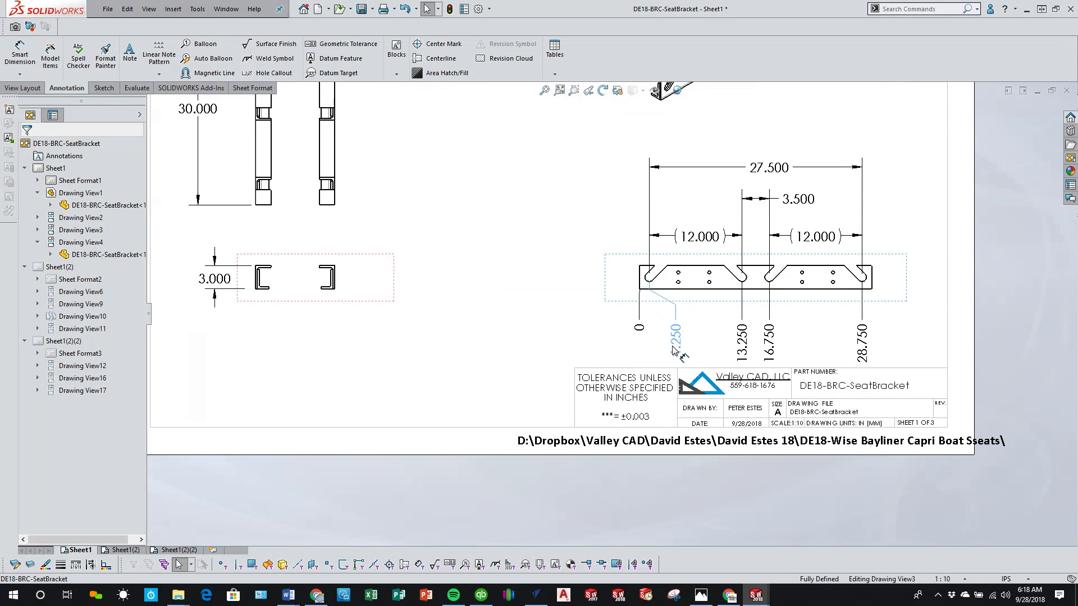
{"action": "left_click", "coordinate": [514, 342]}
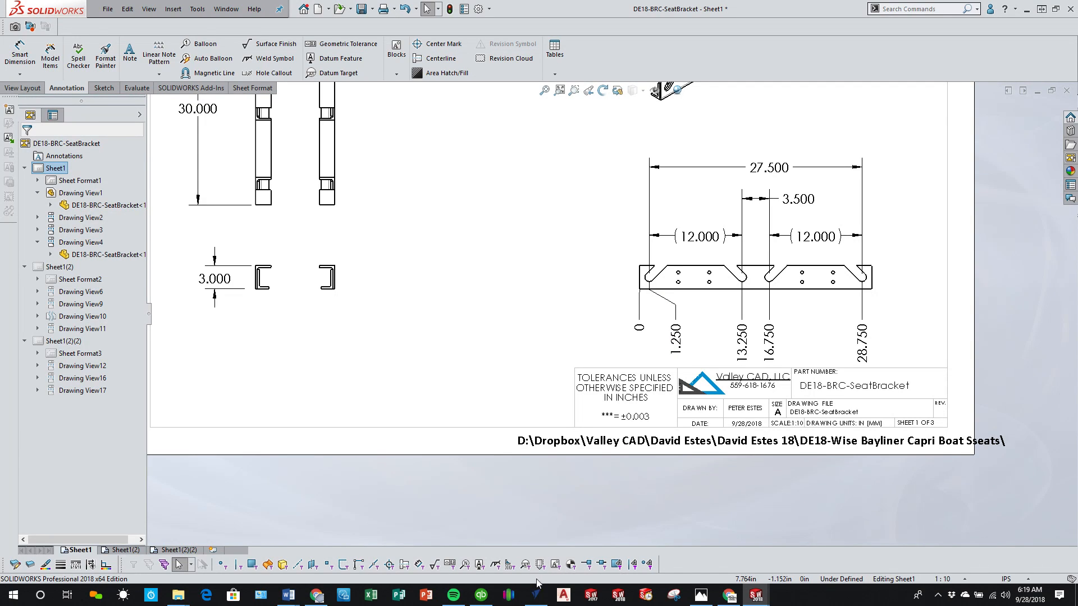
Step: Switch to the CNCjs browser window to check the running job's progress and return to the SOLIDWORKS drawing
{"action": "left_click", "coordinate": [730, 596]}
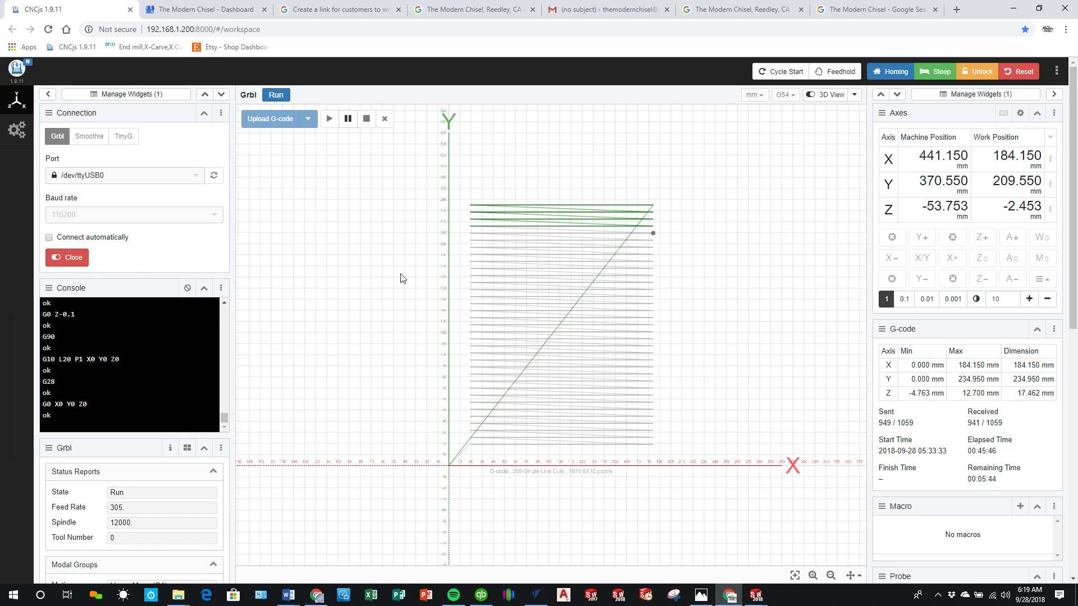
{"action": "left_click", "coordinate": [1012, 12]}
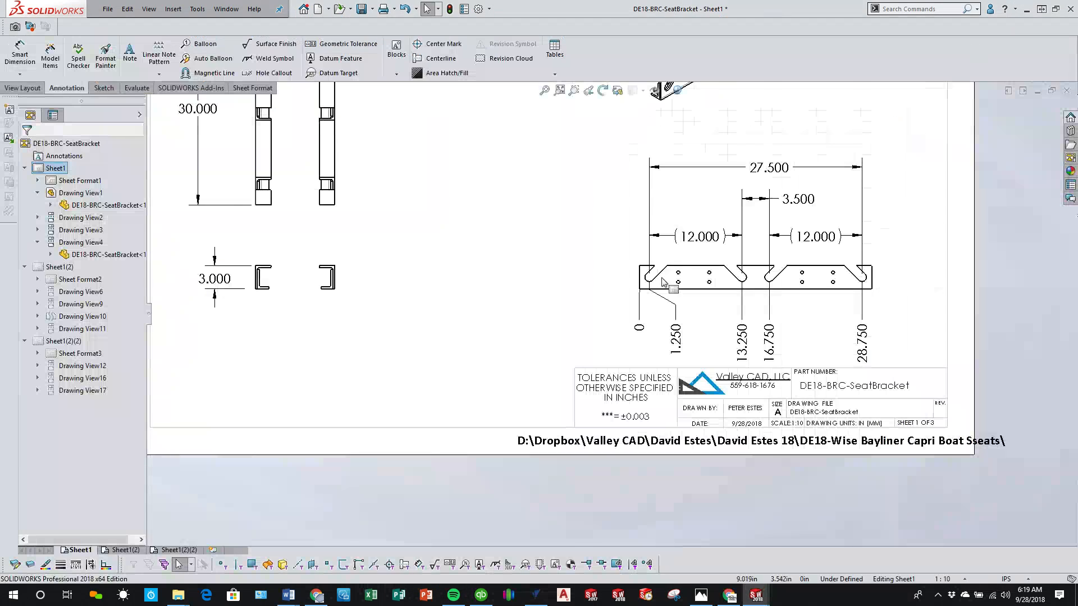
Step: Hide the sketch line running along the rear angle's top edge in Sheet1's isometric view
{"action": "scroll", "coordinate": [505, 314], "scroll_direction": "up", "scroll_amount": 5}
{"action": "scroll", "coordinate": [612, 323], "scroll_direction": "down", "scroll_amount": 2}
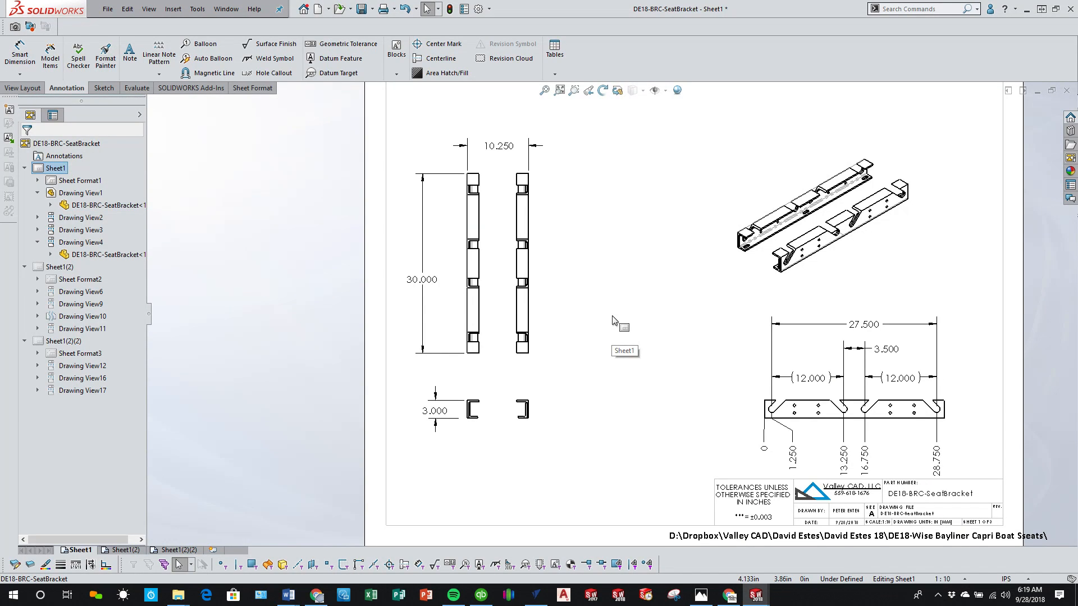
{"action": "scroll", "coordinate": [840, 170], "scroll_direction": "down", "scroll_amount": 3}
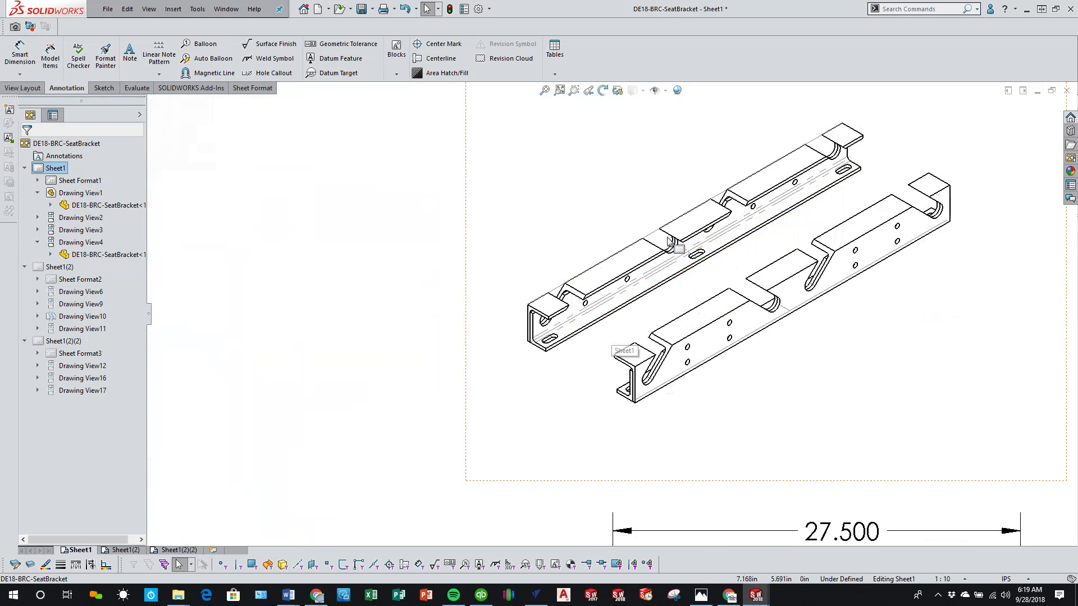
{"action": "right_click", "coordinate": [655, 238]}
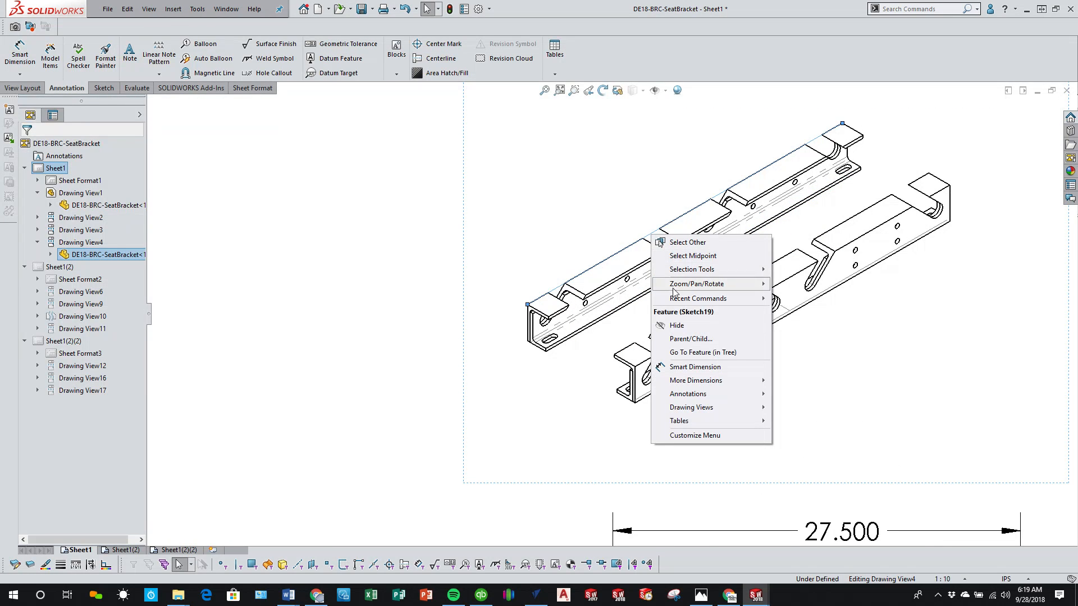
{"action": "left_click", "coordinate": [676, 326]}
{"action": "left_click", "coordinate": [407, 323]}
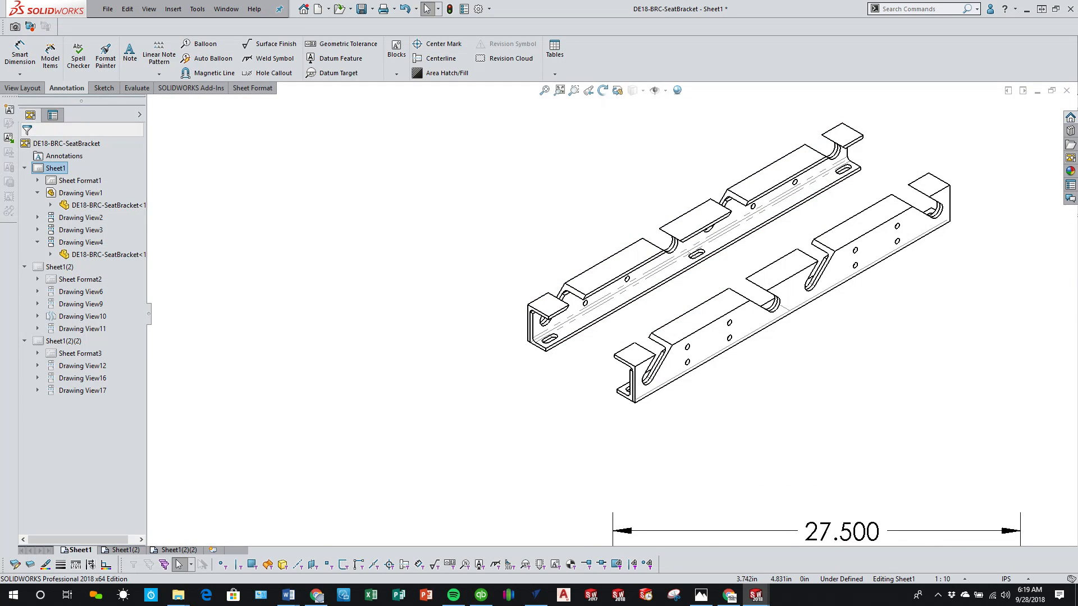